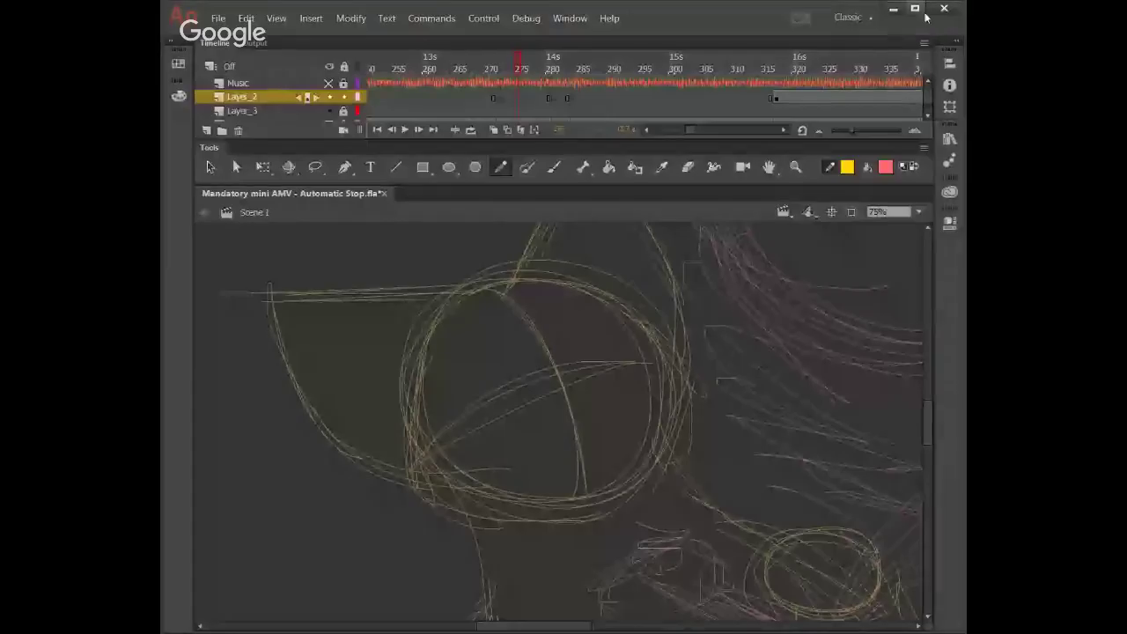
# Trace the yellow cat's raised paw over the rough sketch with the Pencil, drawing its toe lines and rounded outline in yellow
pyautogui.click(915, 8)
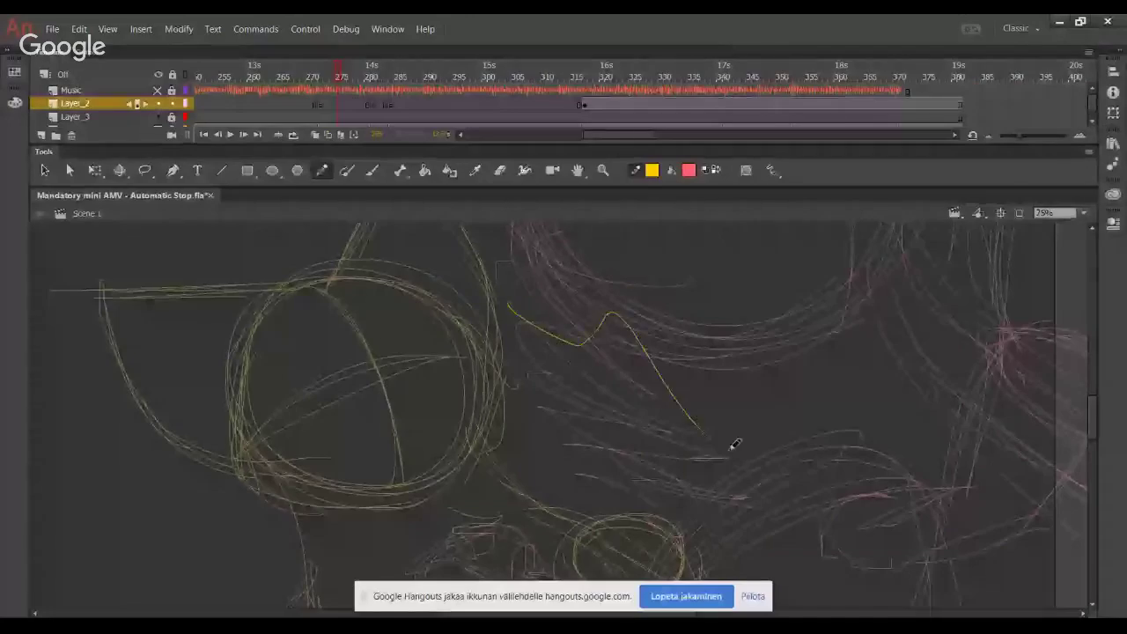
pyautogui.moveTo(574, 399); pyautogui.dragTo(614, 286)
pyautogui.moveTo(421, 373)
pyautogui.mouseDown()
pyautogui.moveTo(439, 404)
pyautogui.moveTo(424, 411)
pyautogui.moveTo(383, 392)
pyautogui.moveTo(406, 407)
pyautogui.moveTo(375, 377)
pyautogui.mouseUp()
pyautogui.hotkey('ctrl', 'z')
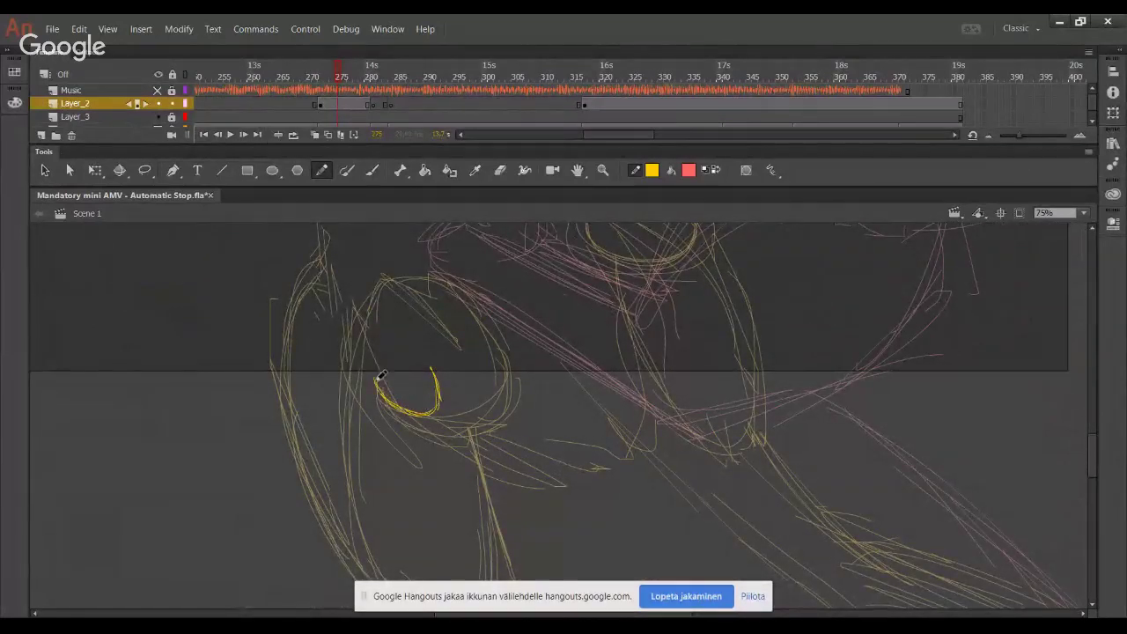
pyautogui.moveTo(438, 406)
pyautogui.mouseDown()
pyautogui.moveTo(487, 408)
pyautogui.moveTo(436, 408)
pyautogui.moveTo(483, 395)
pyautogui.moveTo(486, 384)
pyautogui.moveTo(487, 400)
pyautogui.moveTo(483, 352)
pyautogui.mouseUp()
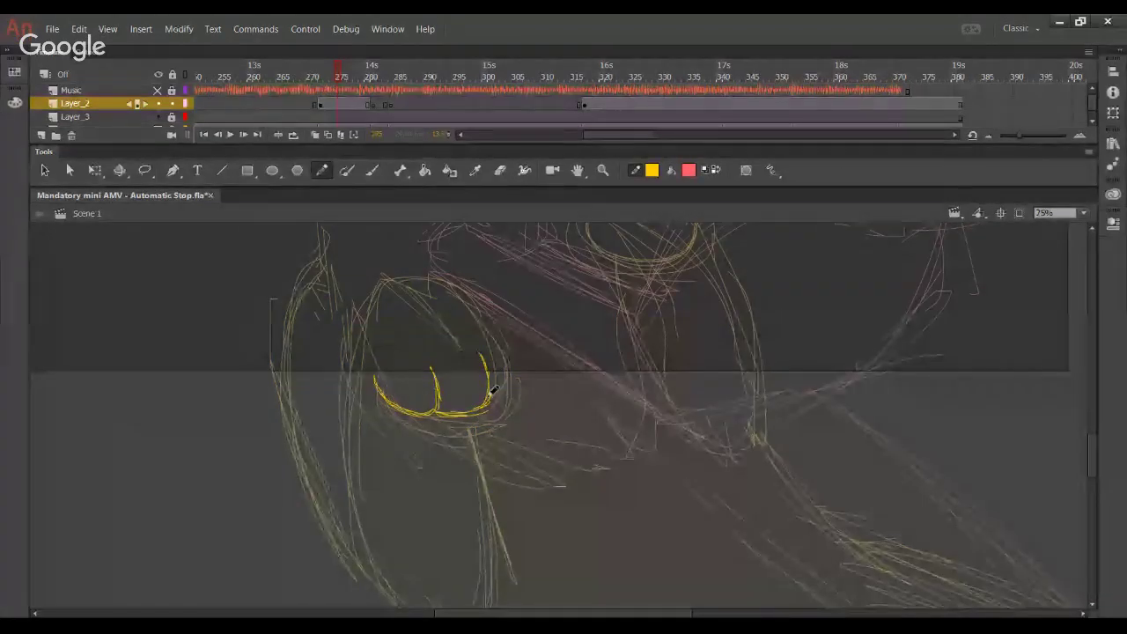
pyautogui.moveTo(497, 401)
pyautogui.mouseDown()
pyautogui.moveTo(510, 347)
pyautogui.moveTo(480, 294)
pyautogui.moveTo(483, 305)
pyautogui.moveTo(428, 274)
pyautogui.moveTo(389, 283)
pyautogui.moveTo(400, 287)
pyautogui.moveTo(383, 287)
pyautogui.moveTo(344, 346)
pyautogui.moveTo(337, 444)
pyautogui.mouseUp()
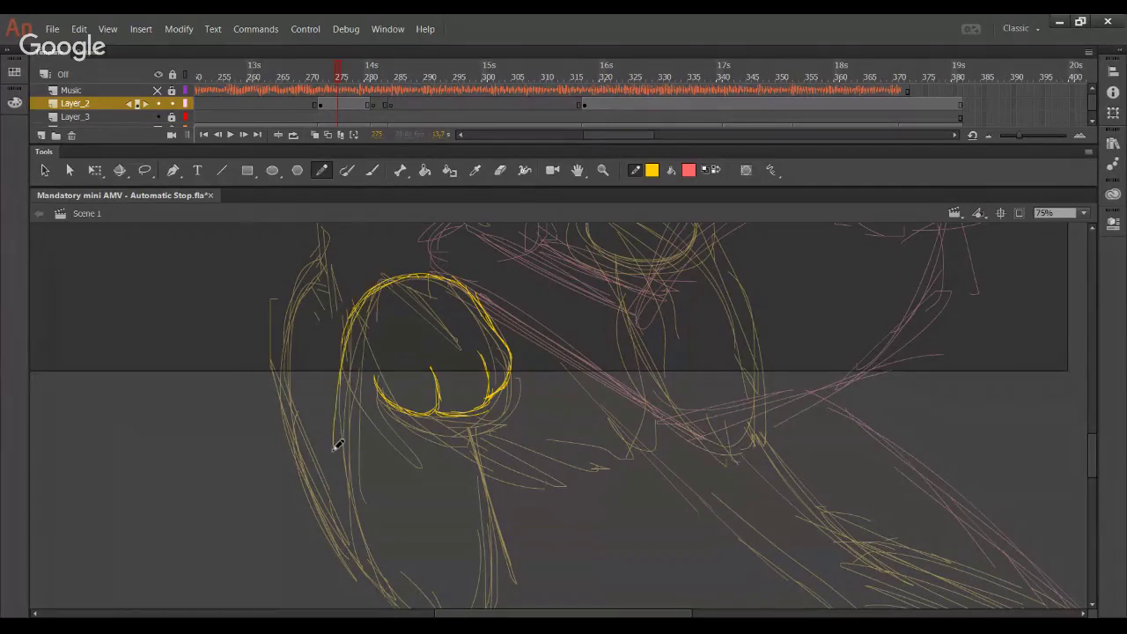
# Undo the last yellow stroke and redraw the outer edge of the foreleg running down from the paw
pyautogui.hotkey('ctrl', 'z')
pyautogui.moveTo(356, 312); pyautogui.dragTo(340, 415)
pyautogui.moveTo(345, 350); pyautogui.dragTo(341, 495)
pyautogui.moveTo(344, 383); pyautogui.dragTo(342, 515)
pyautogui.moveTo(345, 406); pyautogui.dragTo(343, 520)
# Swap the stroke and fill colours so the Pencil draws in pink over the pink character's sketch
pyautogui.press('space')
pyautogui.moveTo(414, 505)
pyautogui.mouseDown()
pyautogui.moveTo(419, 332)
pyautogui.moveTo(436, 451)
pyautogui.mouseUp()
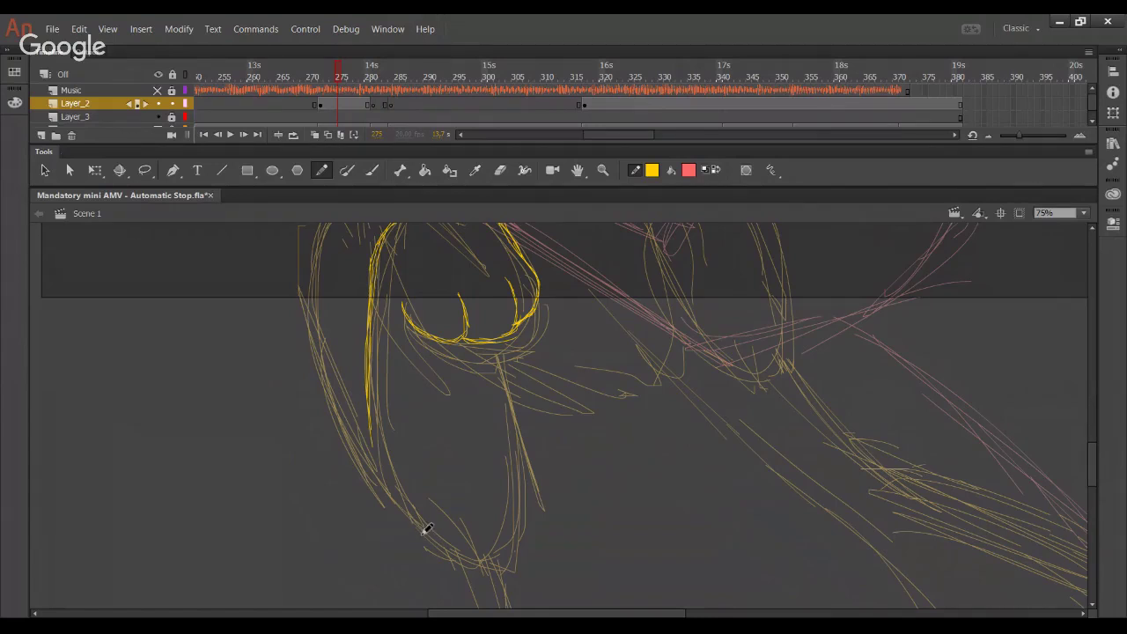
pyautogui.moveTo(528, 420); pyautogui.dragTo(523, 471)
pyautogui.moveTo(613, 274); pyautogui.dragTo(595, 432)
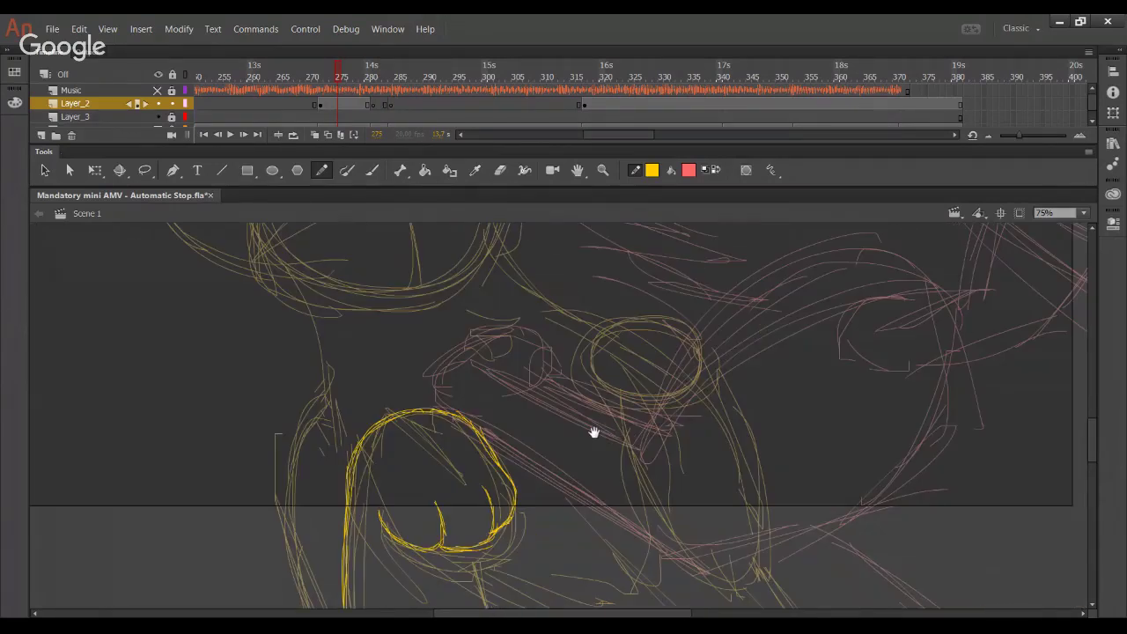
pyautogui.moveTo(570, 352); pyautogui.dragTo(531, 413)
pyautogui.moveTo(630, 415)
pyautogui.mouseDown()
pyautogui.moveTo(484, 460)
pyautogui.moveTo(428, 523)
pyautogui.mouseUp()
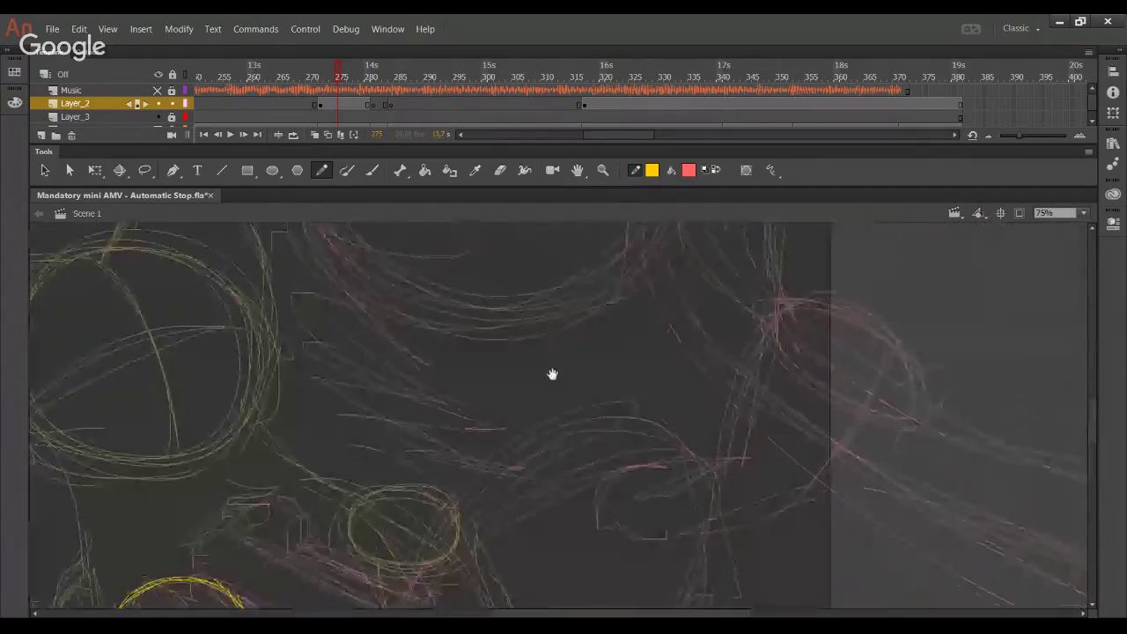
pyautogui.moveTo(552, 375); pyautogui.dragTo(533, 390)
pyautogui.moveTo(494, 447); pyautogui.dragTo(454, 499)
pyautogui.click(716, 170)
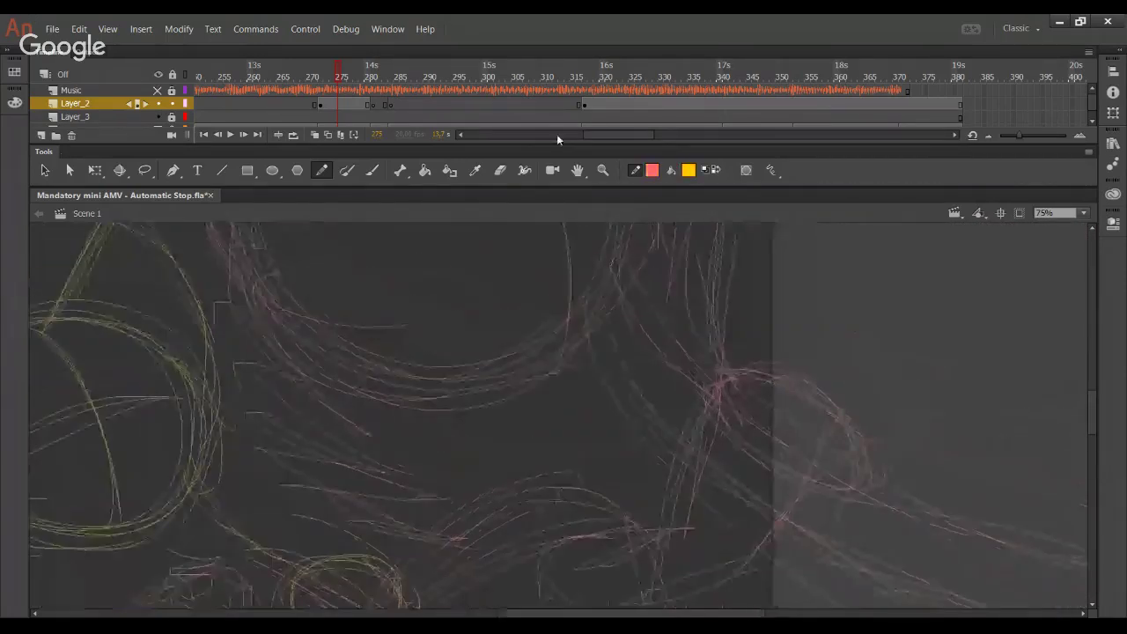
# Review the finished pink character drawing at frame 179 and go to frame 277
pyautogui.moveTo(599, 134); pyautogui.dragTo(572, 134)
pyautogui.click(369, 75)
pyautogui.click(417, 72)
pyautogui.moveTo(462, 73); pyautogui.dragTo(473, 74)
pyautogui.moveTo(412, 316)
pyautogui.mouseDown()
pyautogui.moveTo(549, 282)
pyautogui.moveTo(674, 80)
pyautogui.mouseUp()
pyautogui.moveTo(459, 401)
pyautogui.mouseDown()
pyautogui.moveTo(473, 380)
pyautogui.moveTo(812, 304)
pyautogui.moveTo(873, 352)
pyautogui.moveTo(592, 261)
pyautogui.mouseUp()
pyautogui.moveTo(582, 135); pyautogui.dragTo(614, 135)
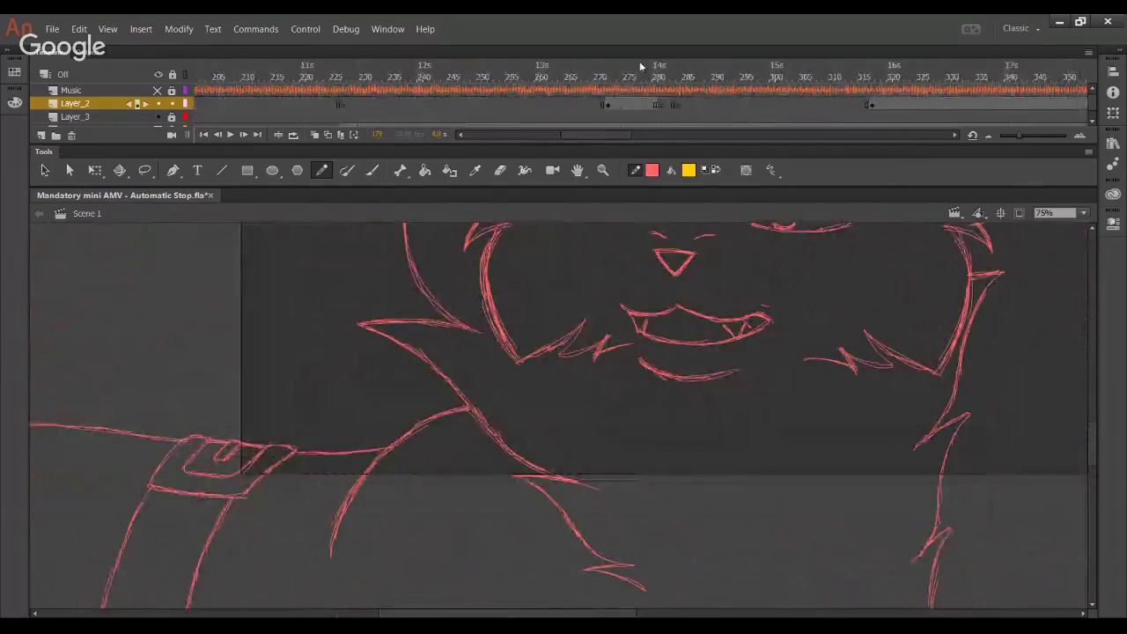
pyautogui.click(638, 65)
# Trace the two arched upper outlines of the pink character's bent foreleg in pink over the rough sketch
pyautogui.moveTo(795, 478); pyautogui.dragTo(669, 431)
pyautogui.moveTo(833, 291); pyautogui.dragTo(573, 382)
pyautogui.moveTo(717, 322); pyautogui.dragTo(675, 329)
pyautogui.moveTo(661, 274)
pyautogui.mouseDown()
pyautogui.moveTo(726, 295)
pyautogui.moveTo(755, 347)
pyautogui.moveTo(761, 397)
pyautogui.moveTo(749, 319)
pyautogui.moveTo(758, 419)
pyautogui.mouseUp()
pyautogui.scroll(5, 699, 478)
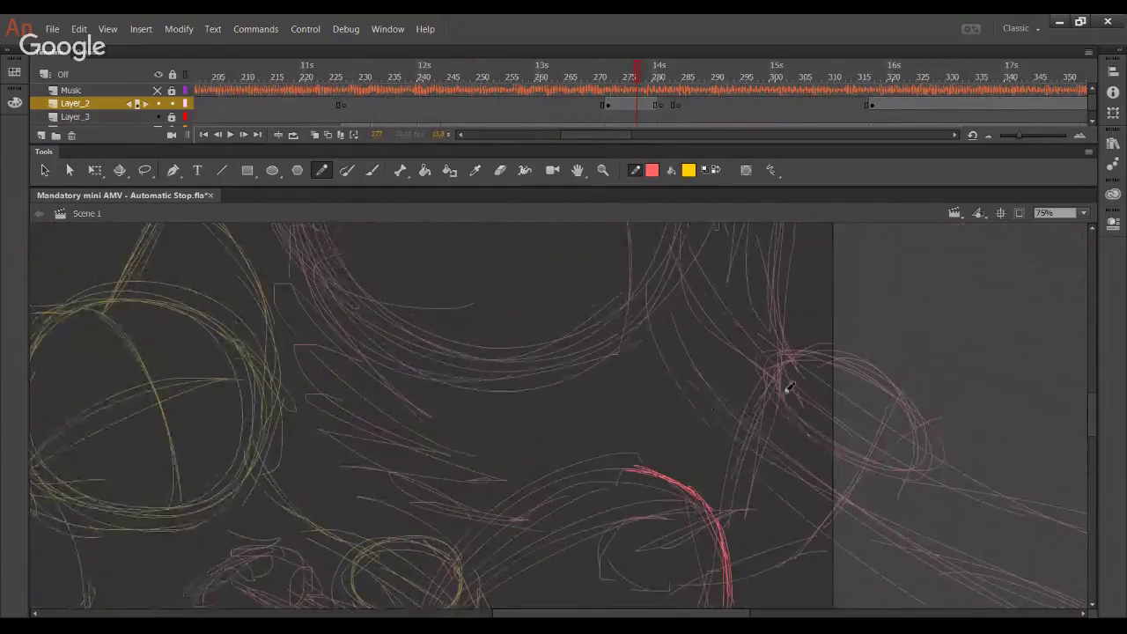
pyautogui.moveTo(785, 382); pyautogui.dragTo(828, 437)
pyautogui.scroll(-4, 667, 320)
pyautogui.moveTo(535, 327); pyautogui.dragTo(608, 222)
pyautogui.moveTo(469, 417)
pyautogui.mouseDown()
pyautogui.moveTo(561, 273)
pyautogui.moveTo(604, 250)
pyautogui.mouseUp()
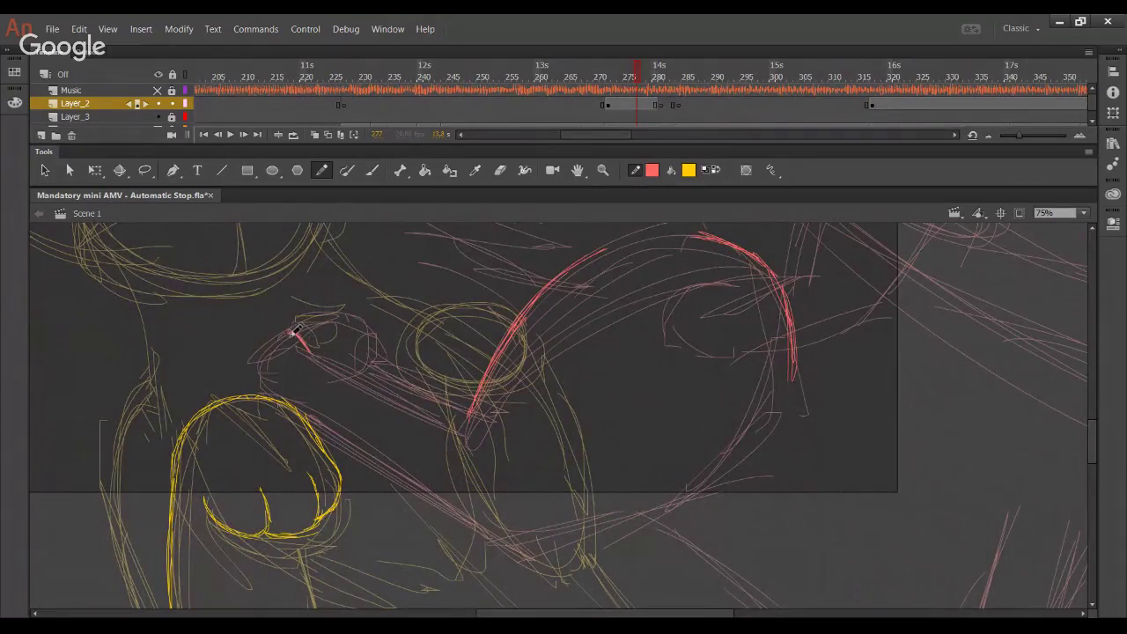
# Trace the pink character's curled paw tip and the underside of its foreleg past the elbow in pink
pyautogui.moveTo(279, 338)
pyautogui.mouseDown()
pyautogui.moveTo(360, 353)
pyautogui.moveTo(304, 322)
pyautogui.moveTo(333, 315)
pyautogui.moveTo(355, 327)
pyautogui.moveTo(343, 317)
pyautogui.moveTo(352, 340)
pyautogui.moveTo(347, 320)
pyautogui.moveTo(315, 312)
pyautogui.moveTo(280, 340)
pyautogui.moveTo(295, 329)
pyautogui.moveTo(278, 384)
pyautogui.mouseUp()
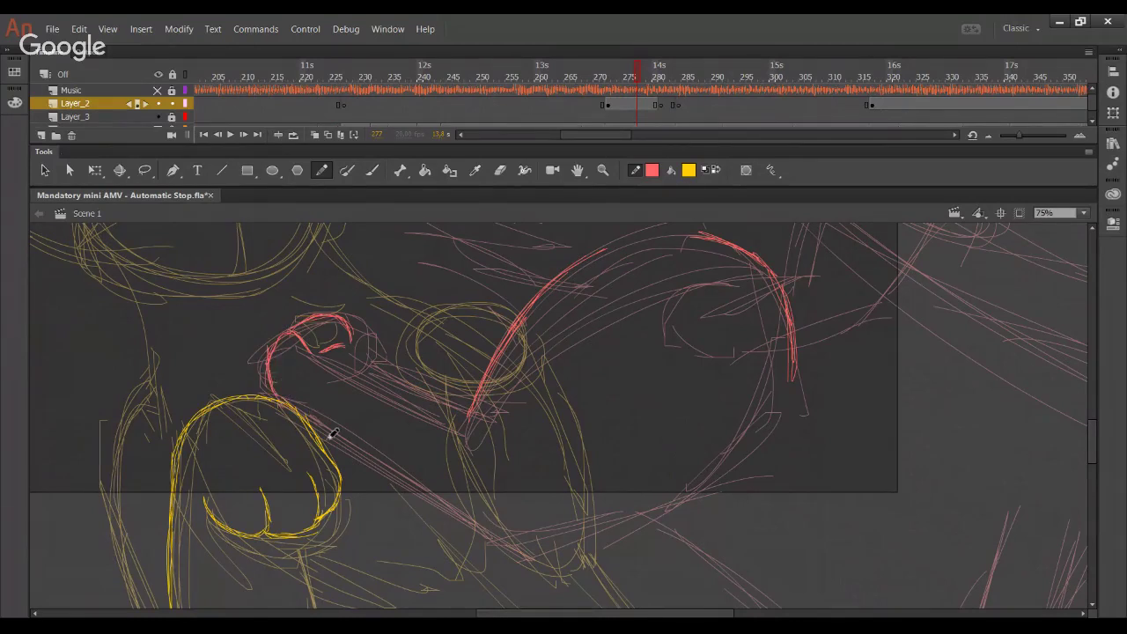
pyautogui.moveTo(347, 447); pyautogui.dragTo(466, 534)
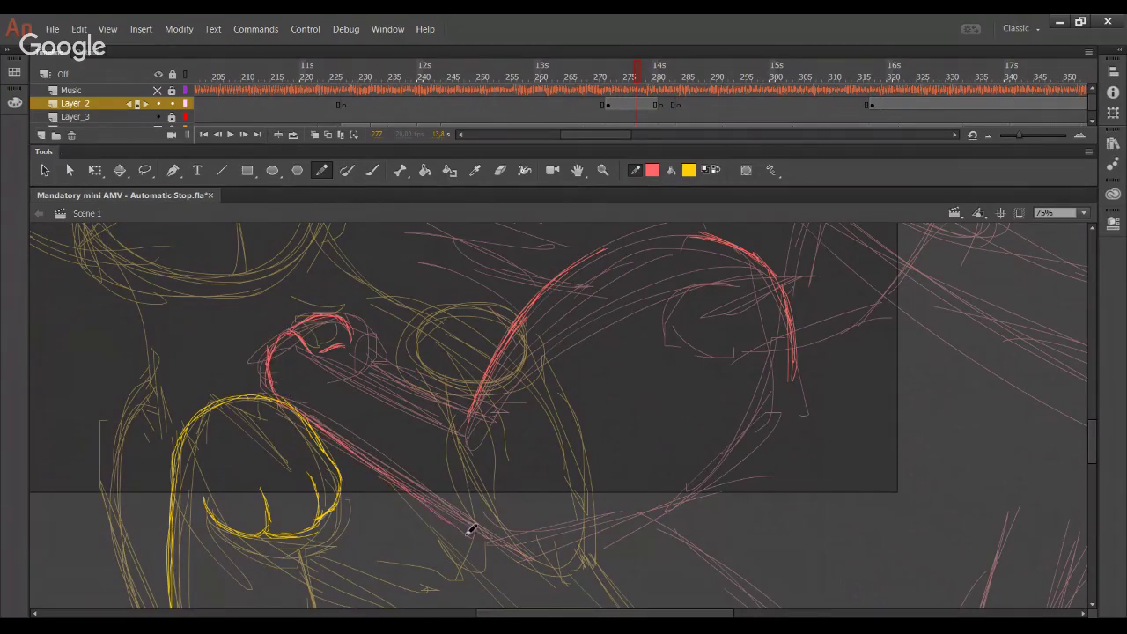
pyautogui.moveTo(424, 502)
pyautogui.mouseDown()
pyautogui.moveTo(486, 548)
pyautogui.moveTo(451, 522)
pyautogui.moveTo(509, 552)
pyautogui.moveTo(574, 541)
pyautogui.moveTo(534, 549)
pyautogui.moveTo(715, 482)
pyautogui.mouseUp()
pyautogui.moveTo(622, 524)
pyautogui.mouseDown()
pyautogui.moveTo(722, 472)
pyautogui.moveTo(605, 530)
pyautogui.mouseUp()
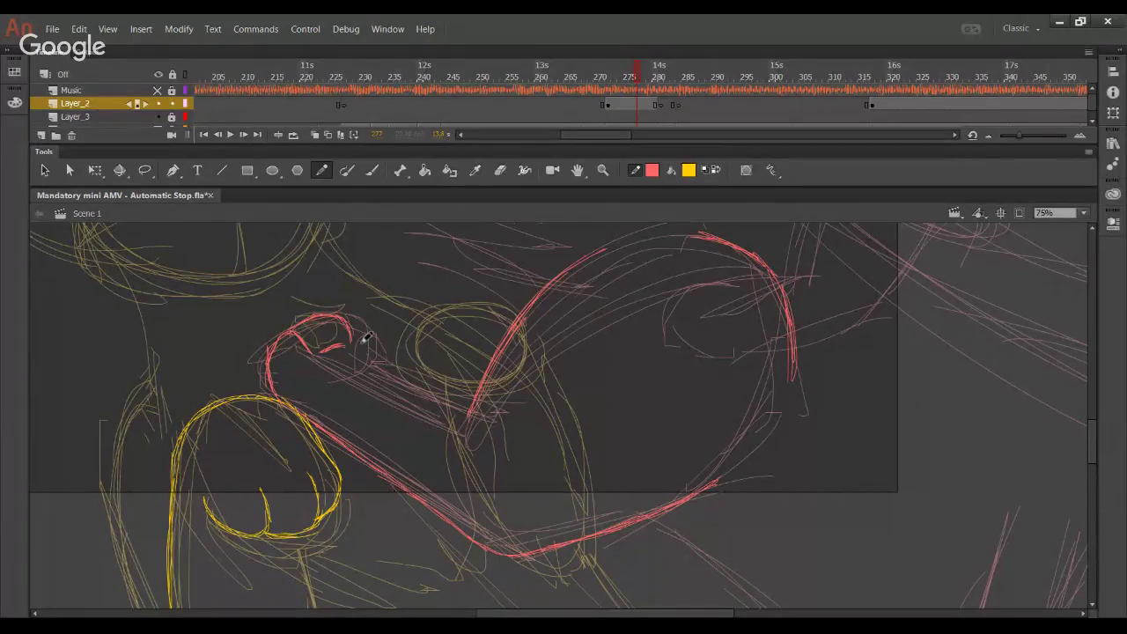
# Complete the outline of the pink paw and trace the upper edge of the forearm to the arched foreleg line
pyautogui.moveTo(342, 316); pyautogui.dragTo(370, 324)
pyautogui.moveTo(377, 354); pyautogui.dragTo(477, 393)
pyautogui.moveTo(384, 359); pyautogui.dragTo(481, 394)
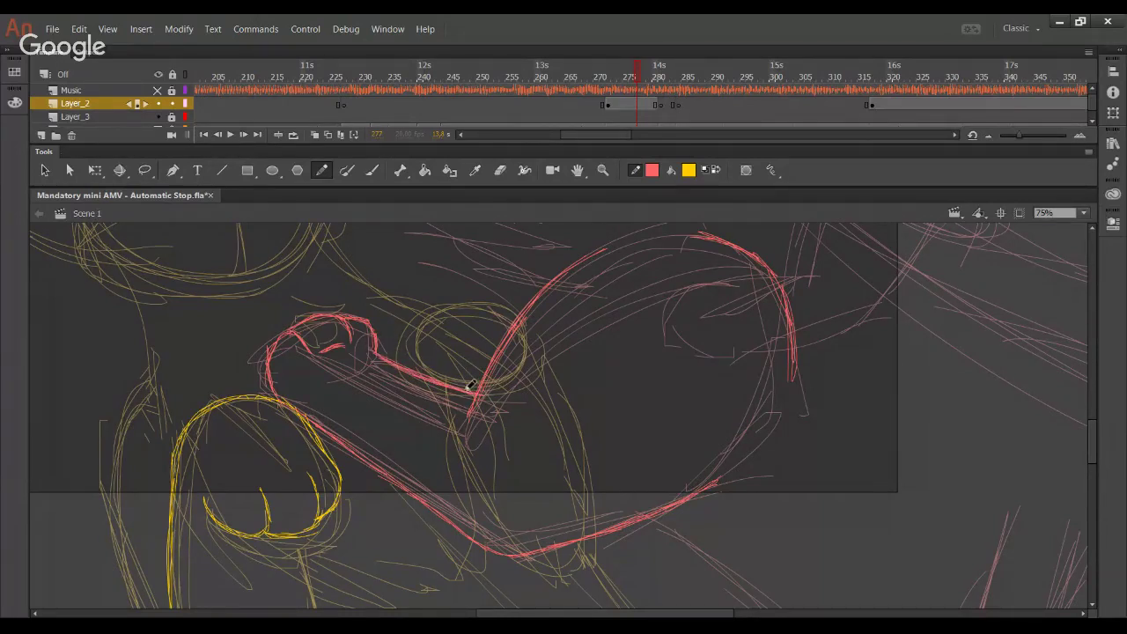
# Sketch two touching pink guide circles for the muzzle inside the yellow cat's head
pyautogui.moveTo(544, 467)
pyautogui.mouseDown()
pyautogui.moveTo(491, 390)
pyautogui.moveTo(487, 463)
pyautogui.moveTo(499, 478)
pyautogui.moveTo(509, 478)
pyautogui.moveTo(493, 453)
pyautogui.moveTo(509, 433)
pyautogui.mouseUp()
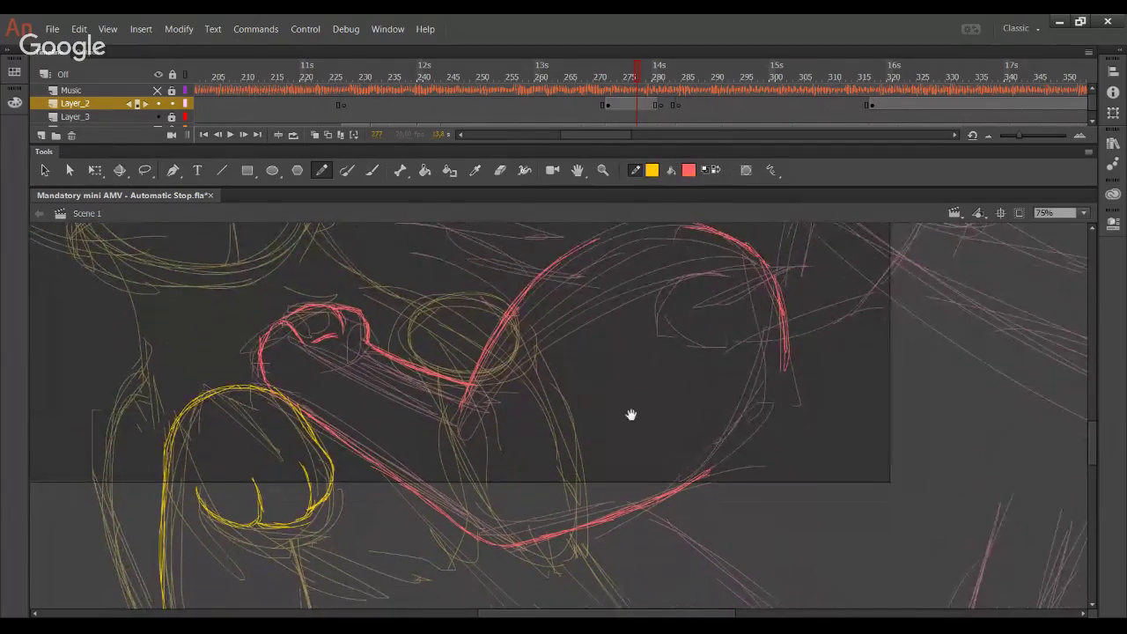
pyautogui.moveTo(630, 415)
pyautogui.mouseDown()
pyautogui.moveTo(435, 252)
pyautogui.moveTo(446, 361)
pyautogui.moveTo(586, 499)
pyautogui.moveTo(573, 473)
pyautogui.moveTo(552, 511)
pyautogui.moveTo(619, 357)
pyautogui.moveTo(459, 474)
pyautogui.moveTo(435, 362)
pyautogui.mouseUp()
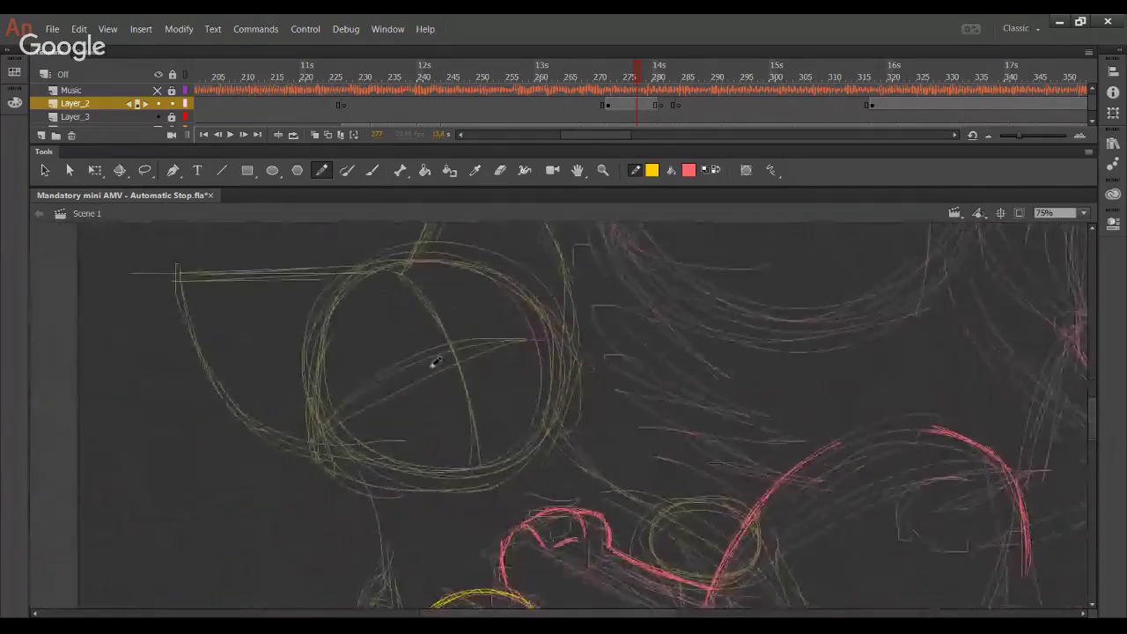
pyautogui.click(716, 170)
pyautogui.moveTo(434, 354)
pyautogui.mouseDown()
pyautogui.moveTo(452, 407)
pyautogui.moveTo(413, 362)
pyautogui.moveTo(470, 383)
pyautogui.moveTo(431, 355)
pyautogui.moveTo(492, 349)
pyautogui.moveTo(471, 355)
pyautogui.moveTo(513, 379)
pyautogui.moveTo(460, 372)
pyautogui.moveTo(482, 389)
pyautogui.moveTo(478, 344)
pyautogui.moveTo(515, 361)
pyautogui.mouseUp()
# Draw a small yellow triangular nose where the two muzzle circles meet, using the Pencil at 117% zoom
pyautogui.press('z')
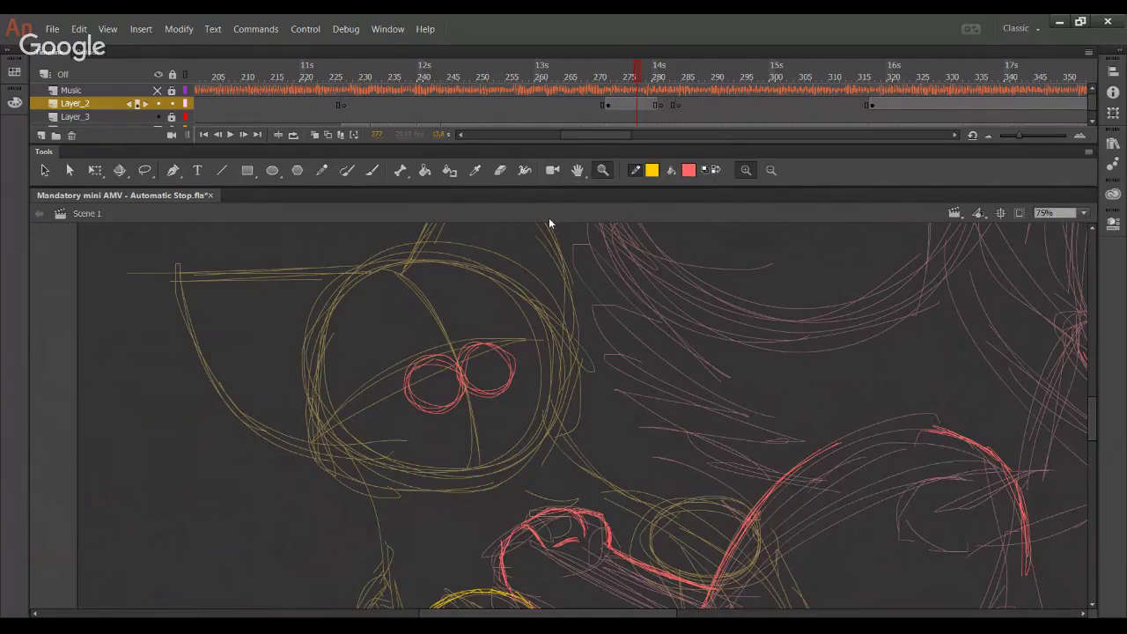
pyautogui.moveTo(260, 280); pyautogui.dragTo(548, 508)
pyautogui.click(323, 170)
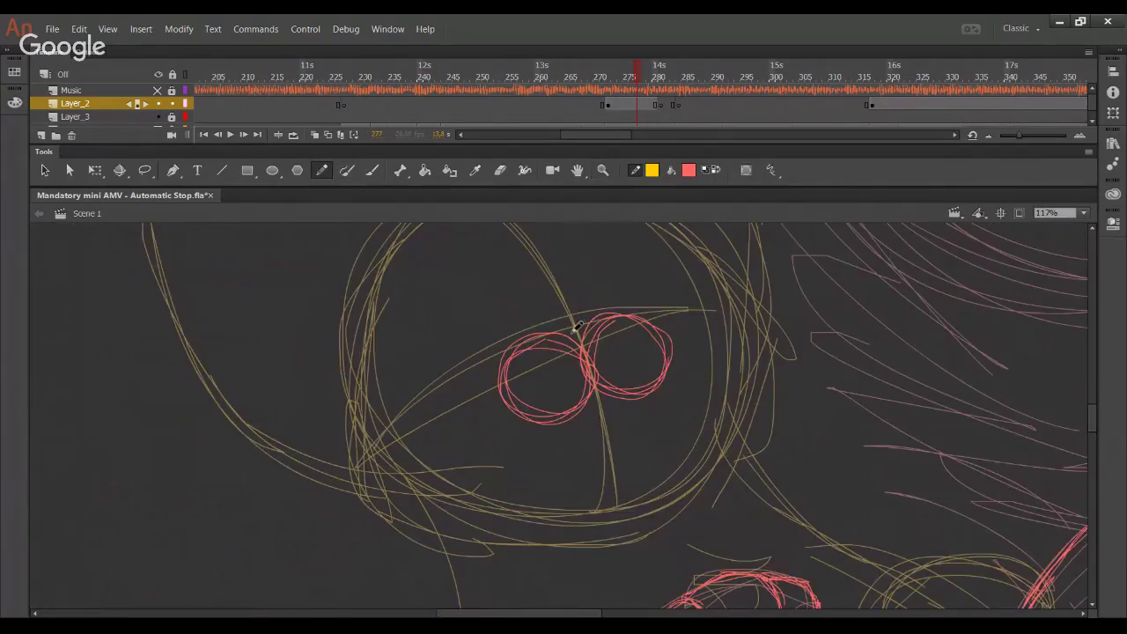
pyautogui.moveTo(570, 332)
pyautogui.mouseDown()
pyautogui.moveTo(597, 322)
pyautogui.moveTo(568, 334)
pyautogui.moveTo(591, 345)
pyautogui.moveTo(599, 324)
pyautogui.moveTo(587, 348)
pyautogui.mouseUp()
pyautogui.moveTo(632, 382); pyautogui.dragTo(597, 398)
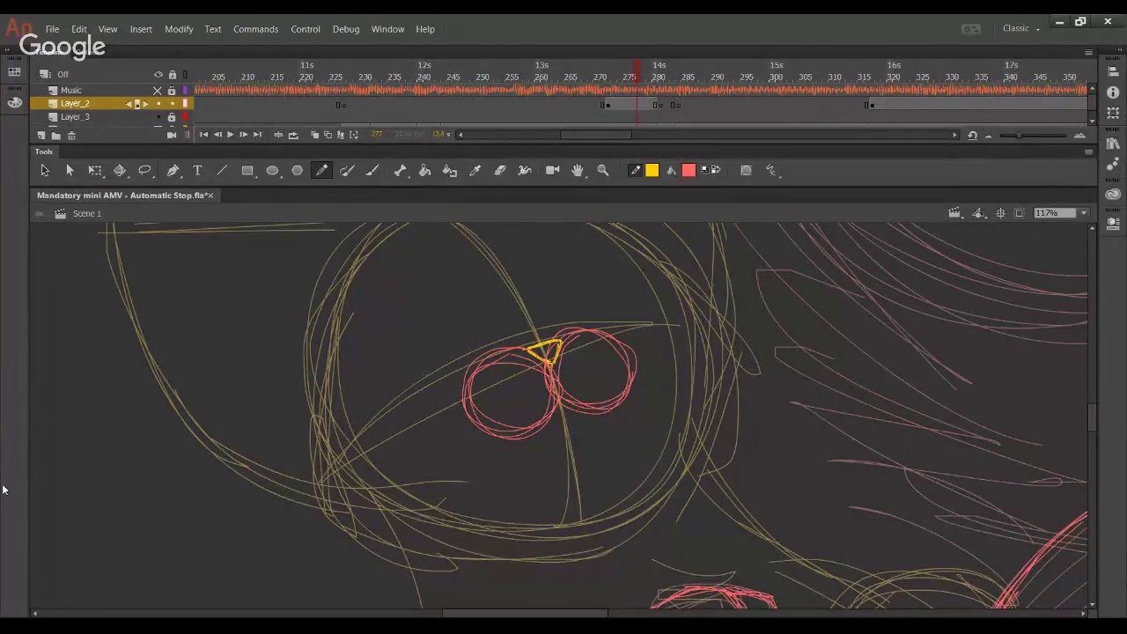
pyautogui.moveTo(531, 435); pyautogui.dragTo(495, 455)
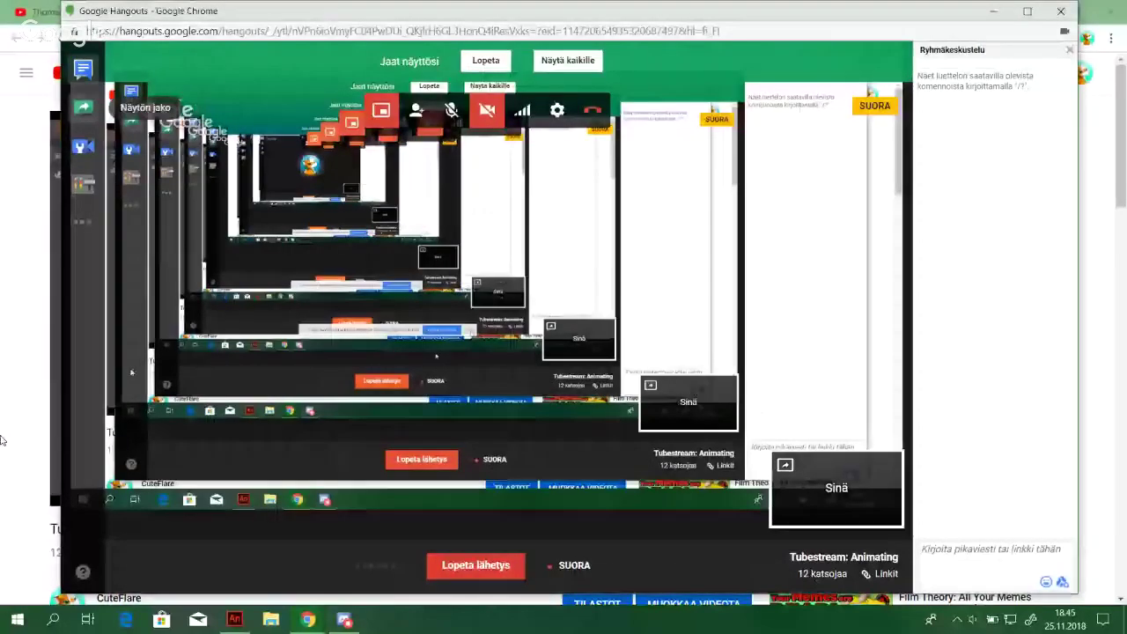
# Switch to Chrome and place the Toyhouse "Pictures" reference image beside a narrowed Adobe Animate window
pyautogui.click(808, 72)
pyautogui.click(705, 11)
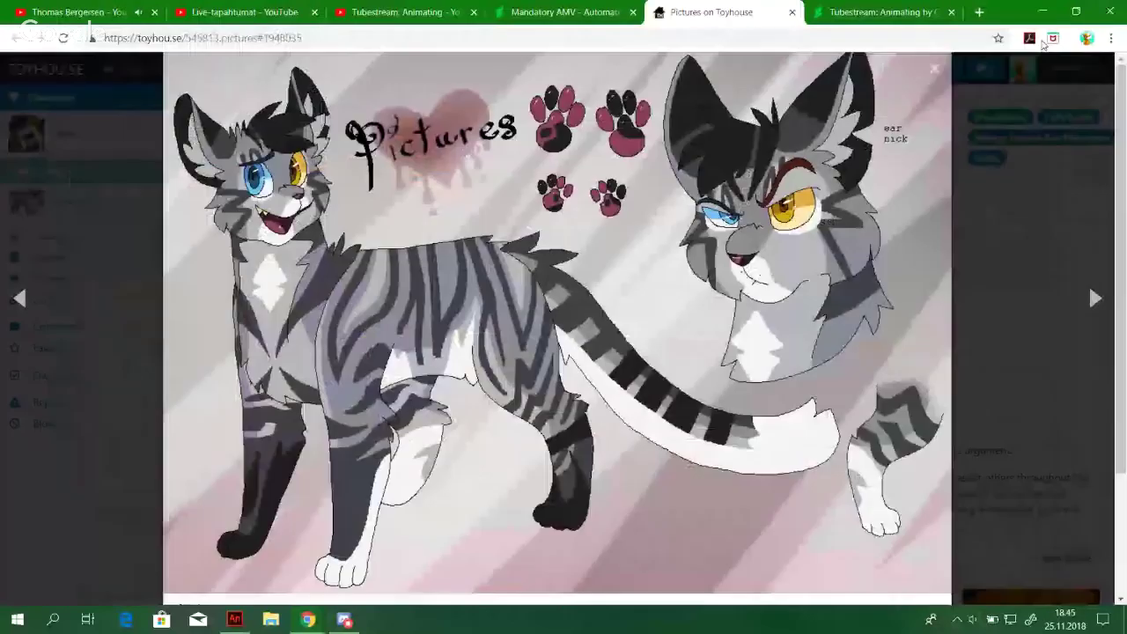
pyautogui.click(1077, 13)
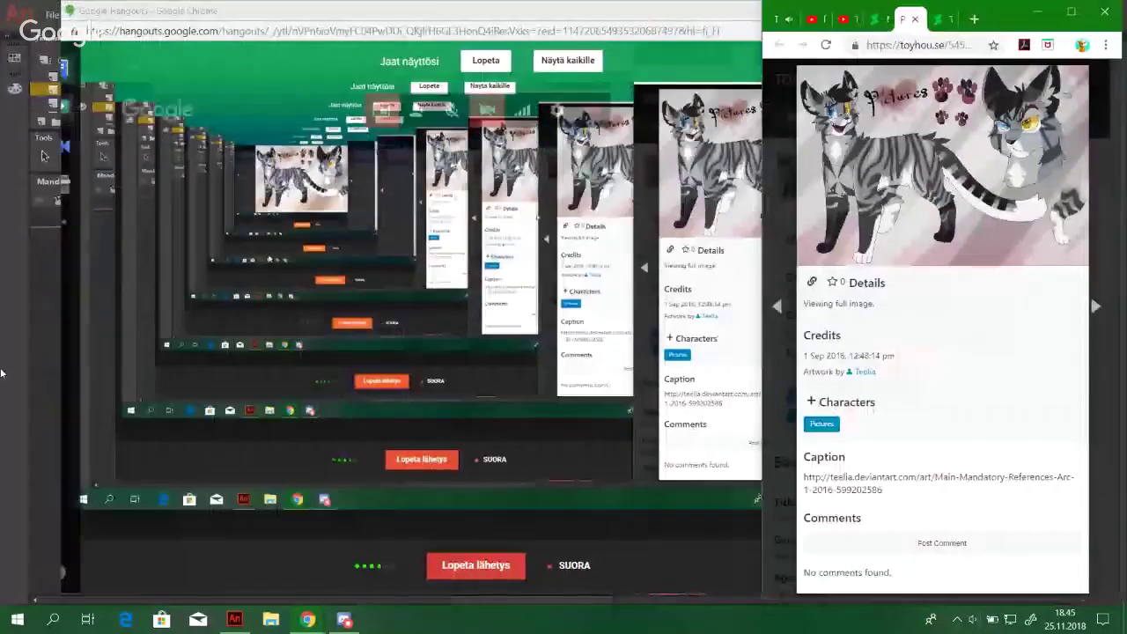
pyautogui.click(4, 373)
pyautogui.click(1081, 8)
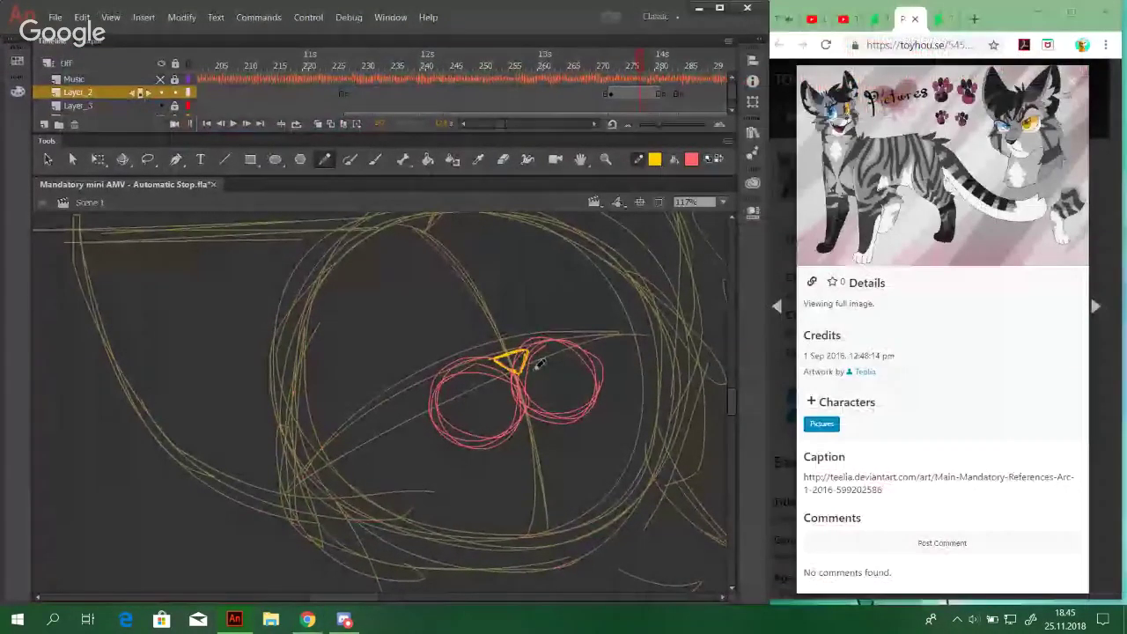
# Go to frame 145 and frame the yellow cat's finished head at 50% zoom
pyautogui.moveTo(490, 384); pyautogui.dragTo(432, 360)
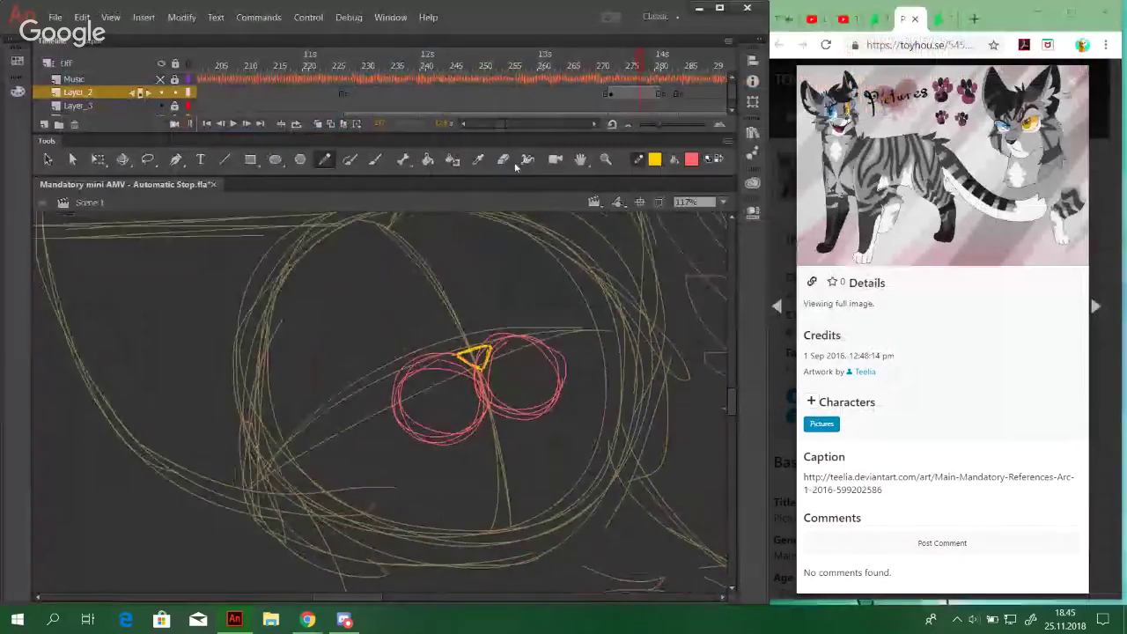
pyautogui.moveTo(501, 126); pyautogui.dragTo(476, 124)
pyautogui.click(542, 65)
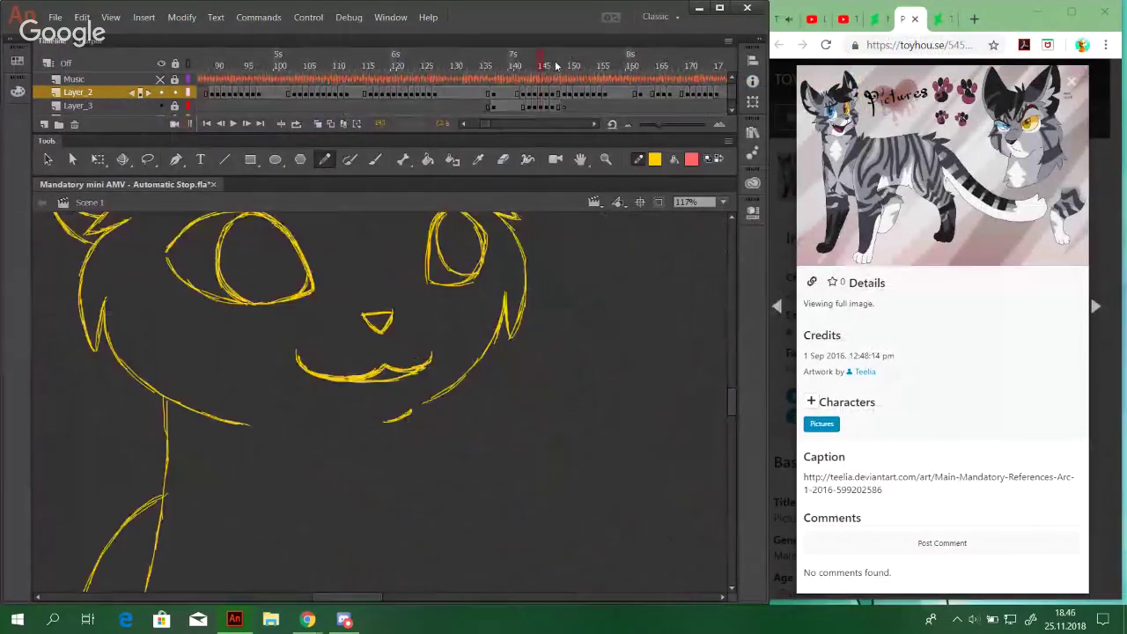
pyautogui.moveTo(402, 324)
pyautogui.mouseDown()
pyautogui.moveTo(481, 466)
pyautogui.moveTo(497, 562)
pyautogui.moveTo(479, 460)
pyautogui.mouseUp()
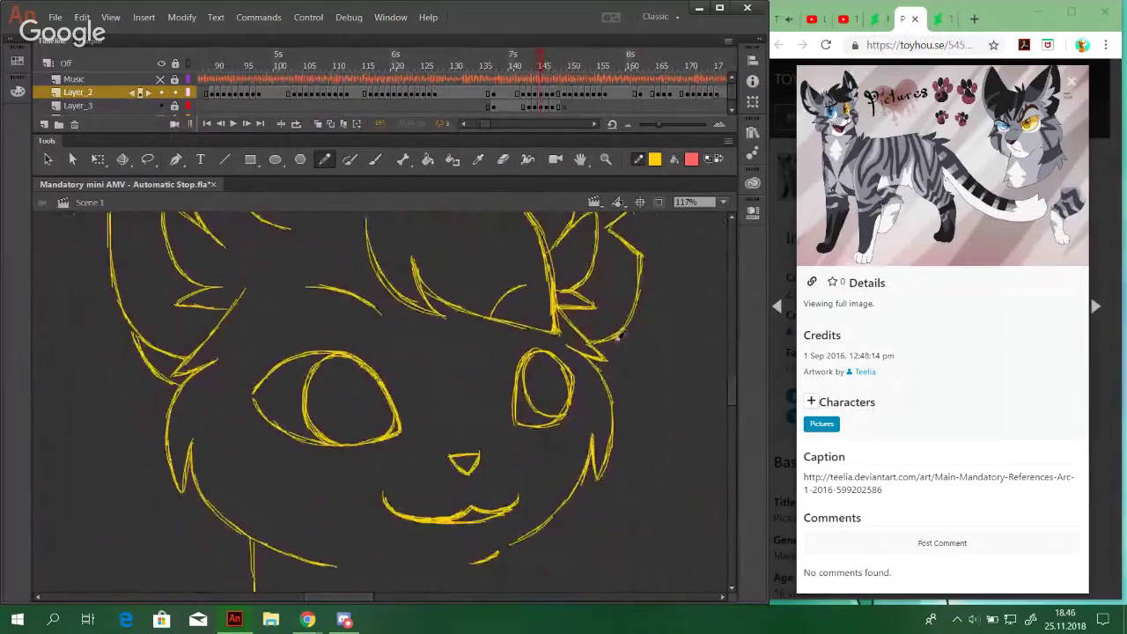
pyautogui.click(722, 203)
pyautogui.click(702, 260)
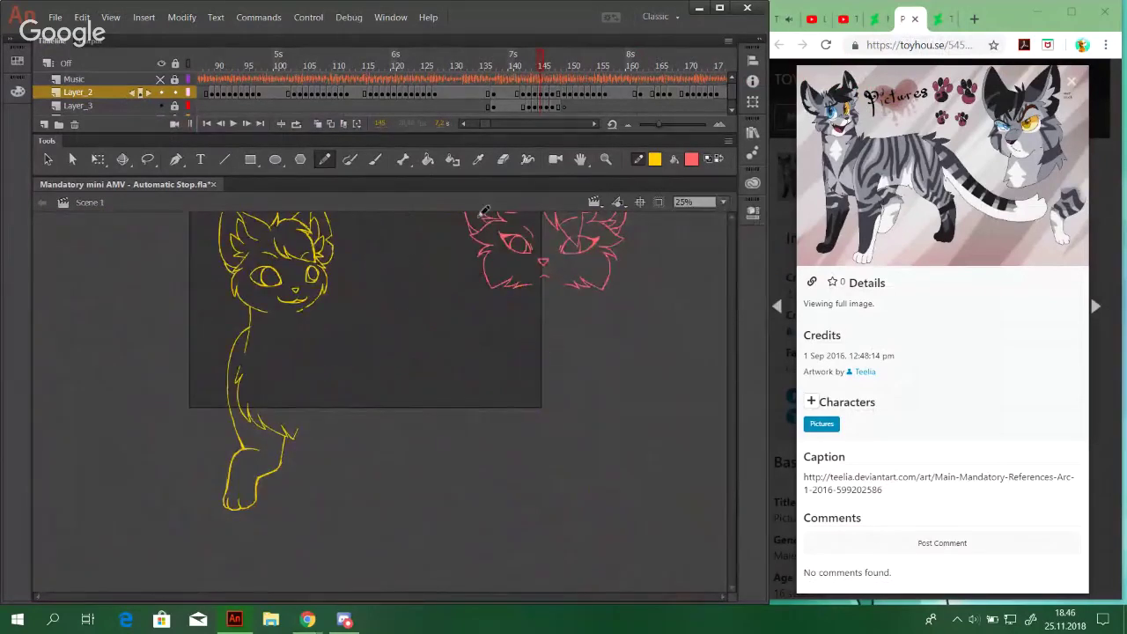
pyautogui.click(605, 162)
pyautogui.moveTo(385, 359); pyautogui.dragTo(176, 201)
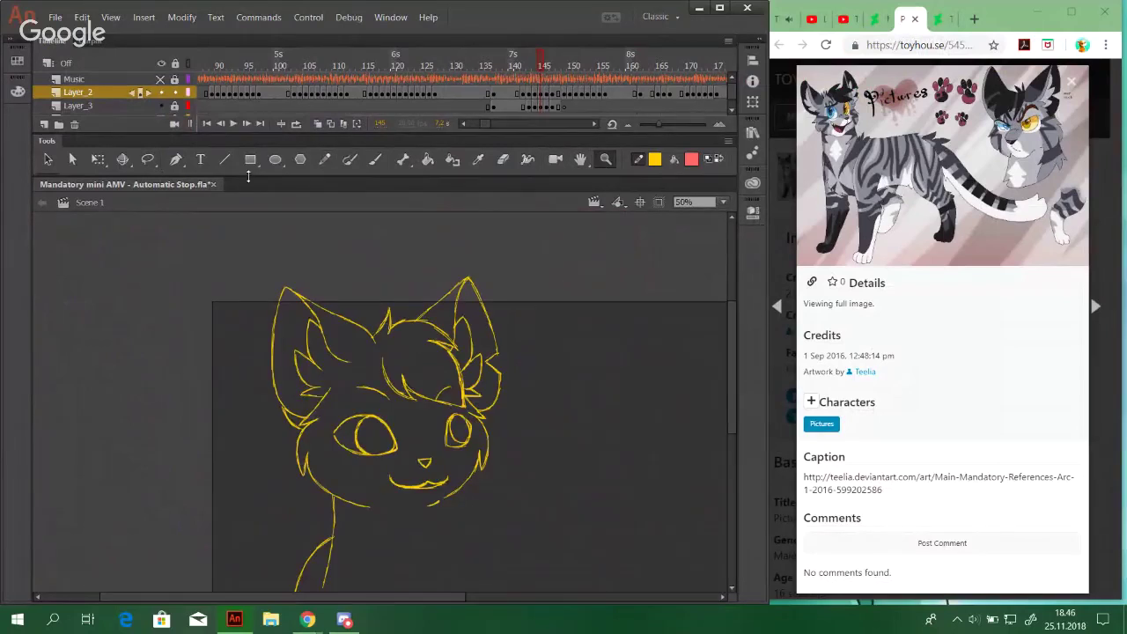
pyautogui.click(324, 159)
pyautogui.moveTo(735, 383)
pyautogui.mouseDown()
pyautogui.moveTo(739, 503)
pyautogui.moveTo(734, 413)
pyautogui.mouseUp()
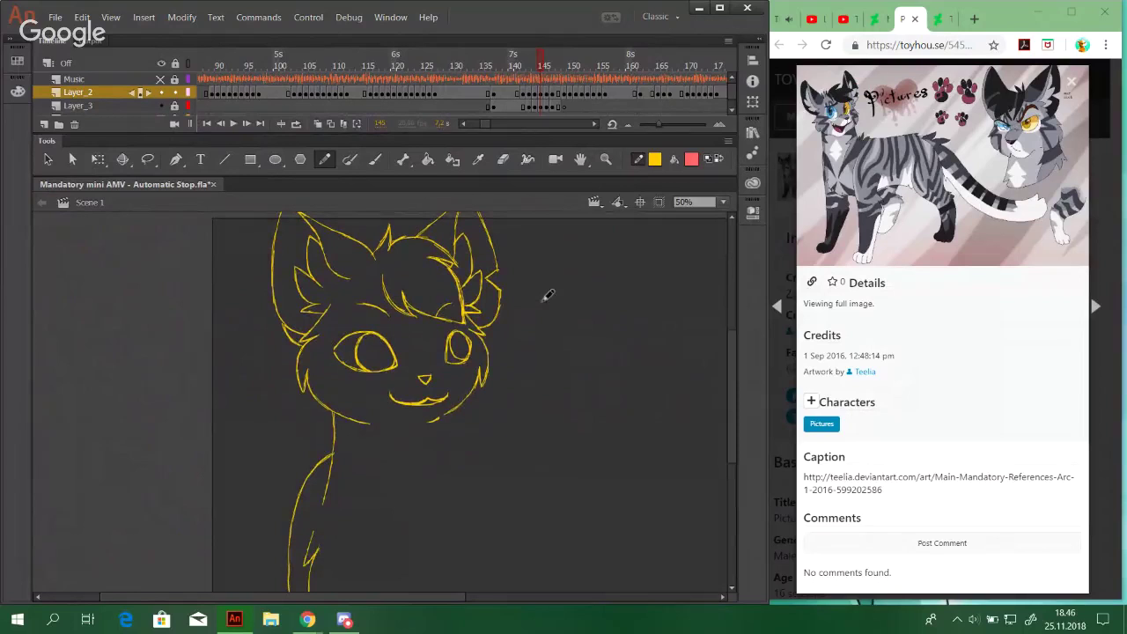
# Select the yellow cat's head with the Lasso tool and copy it
pyautogui.click(147, 159)
pyautogui.moveTo(336, 420)
pyautogui.mouseDown()
pyautogui.moveTo(516, 161)
pyautogui.moveTo(299, 140)
pyautogui.moveTo(180, 278)
pyautogui.moveTo(329, 398)
pyautogui.mouseUp()
pyautogui.hotkey('ctrl', 'z')
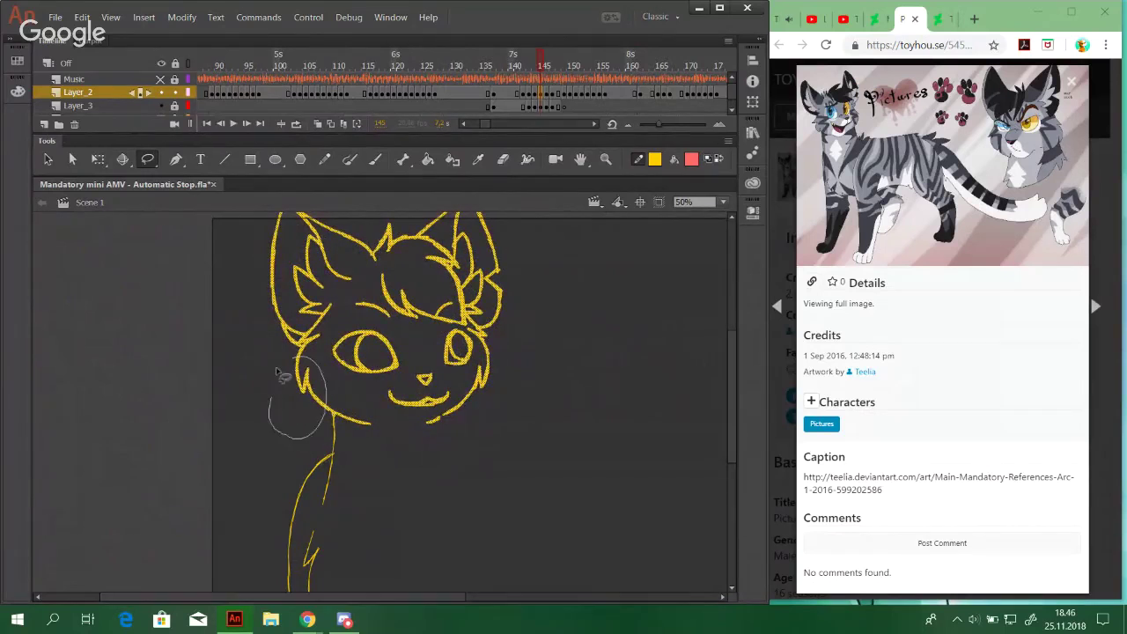
pyautogui.click(433, 471)
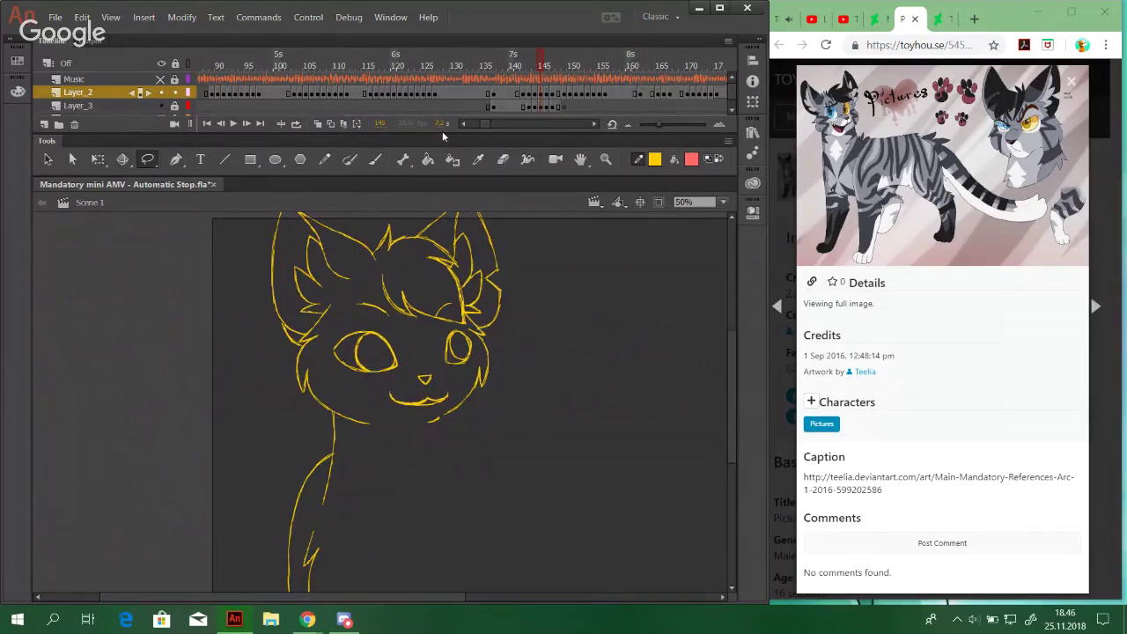
# Paste the copied yellow head into frame 276
pyautogui.moveTo(479, 127); pyautogui.dragTo(499, 130)
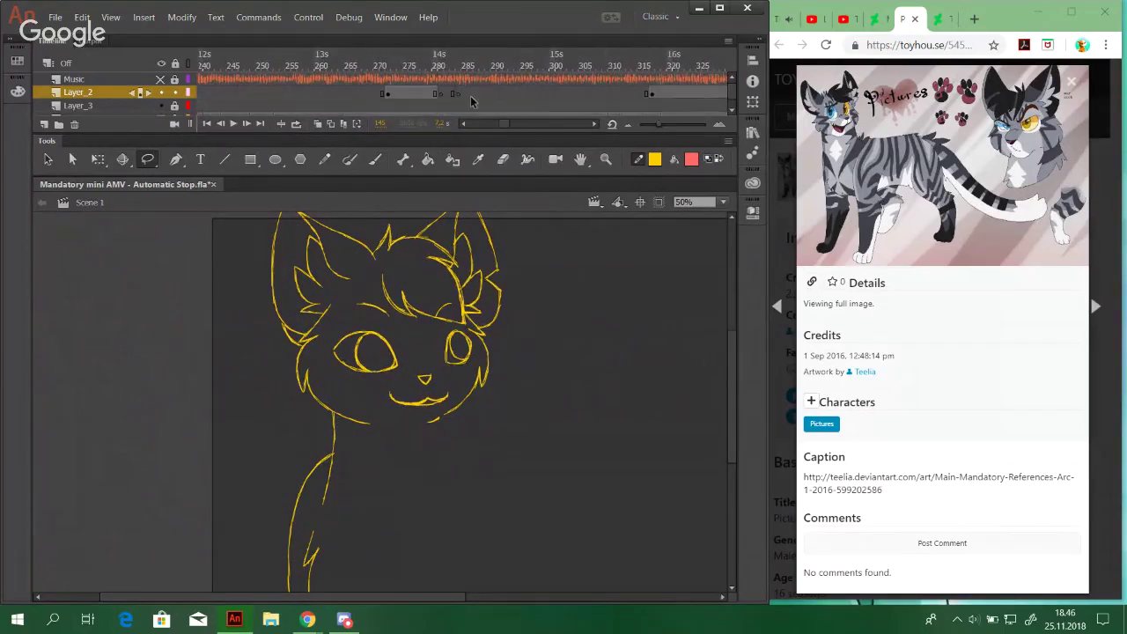
pyautogui.click(412, 62)
pyautogui.hotkey('ctrl', 'v')
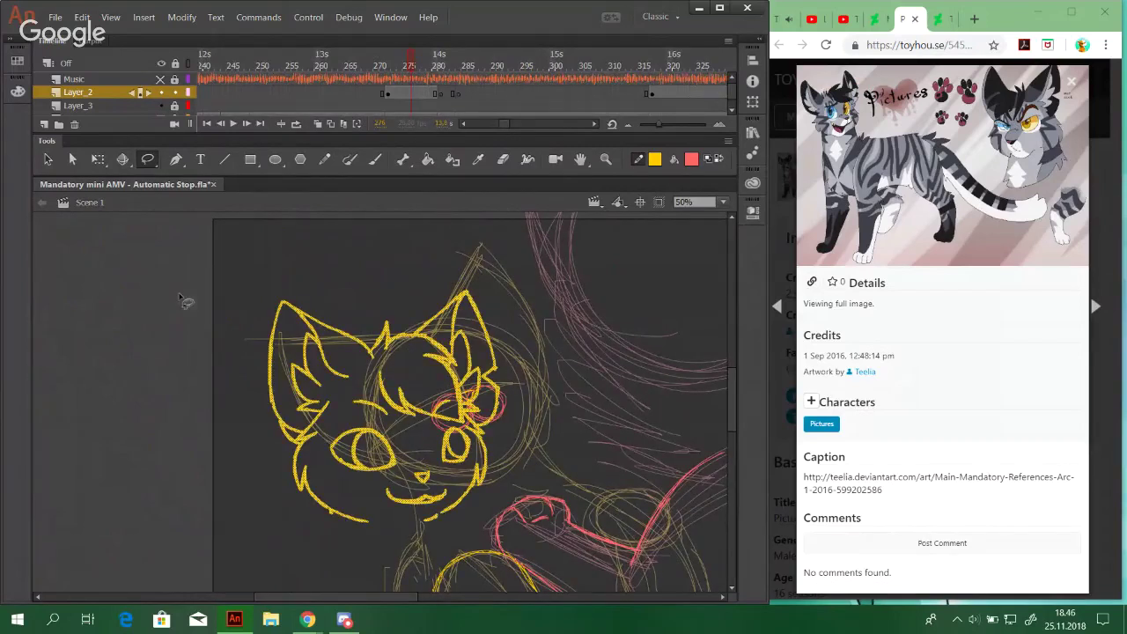
# Scale the pasted head down with Free Transform and move it off the stage, to the left of the rough sketch
pyautogui.click(97, 158)
pyautogui.moveTo(496, 293); pyautogui.dragTo(467, 326)
pyautogui.moveTo(429, 379); pyautogui.dragTo(185, 434)
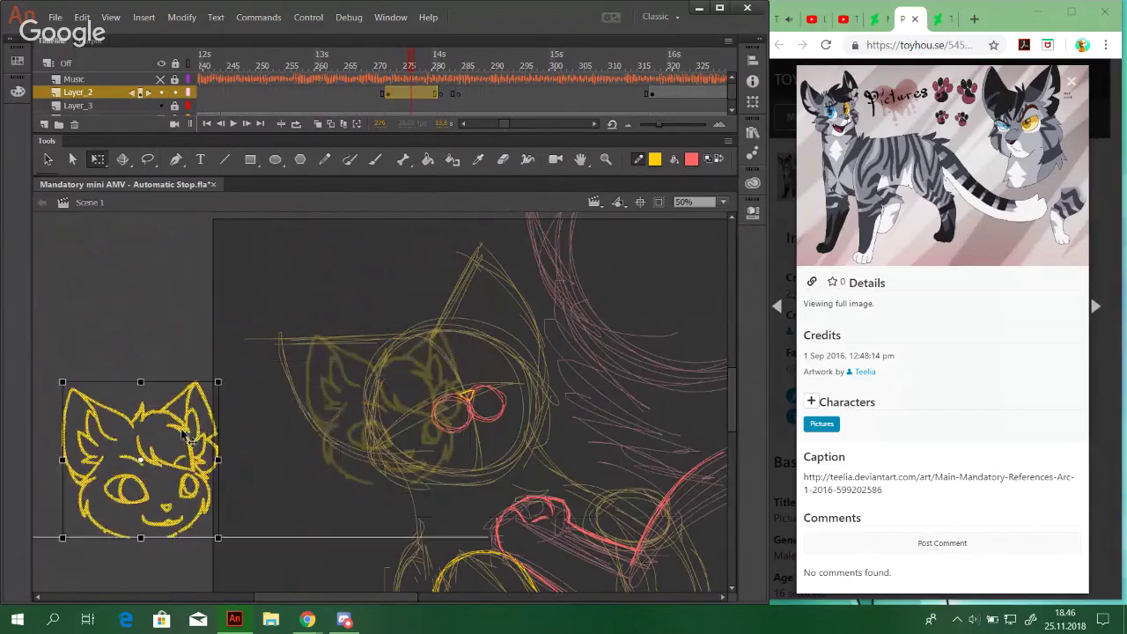
# Deselect the pasted head and trace the left cheek fur and jaw line over the rough head with the Pencil at 73% zoom
pyautogui.click(294, 289)
pyautogui.click(324, 159)
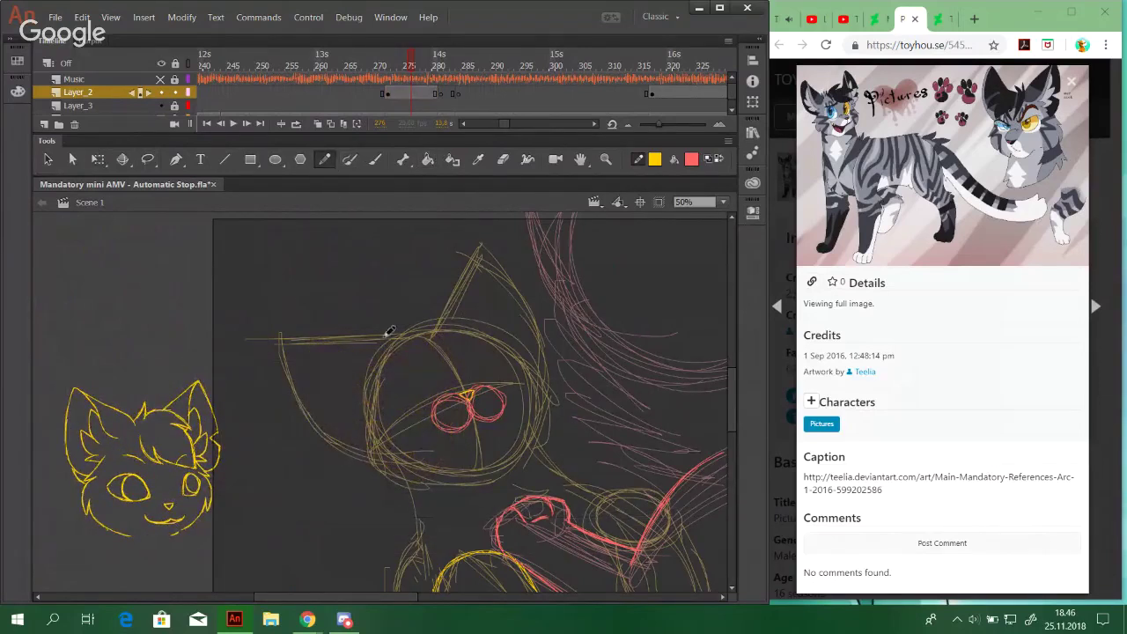
pyautogui.click(605, 158)
pyautogui.moveTo(195, 331); pyautogui.dragTo(648, 593)
pyautogui.click(324, 160)
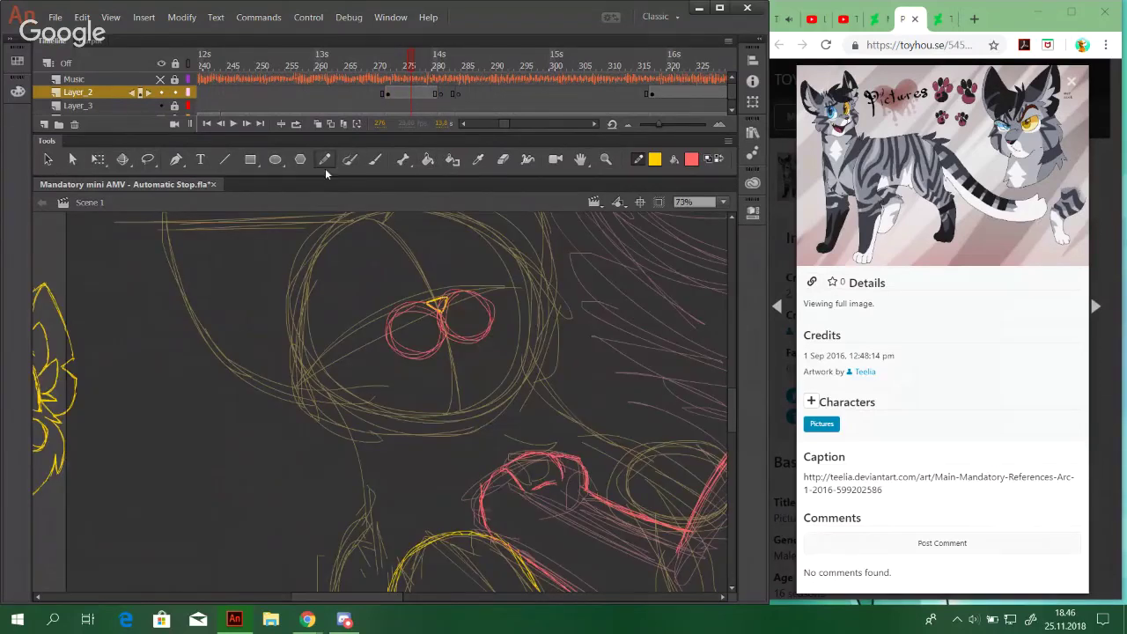
pyautogui.hscroll(-3, 495, 380)
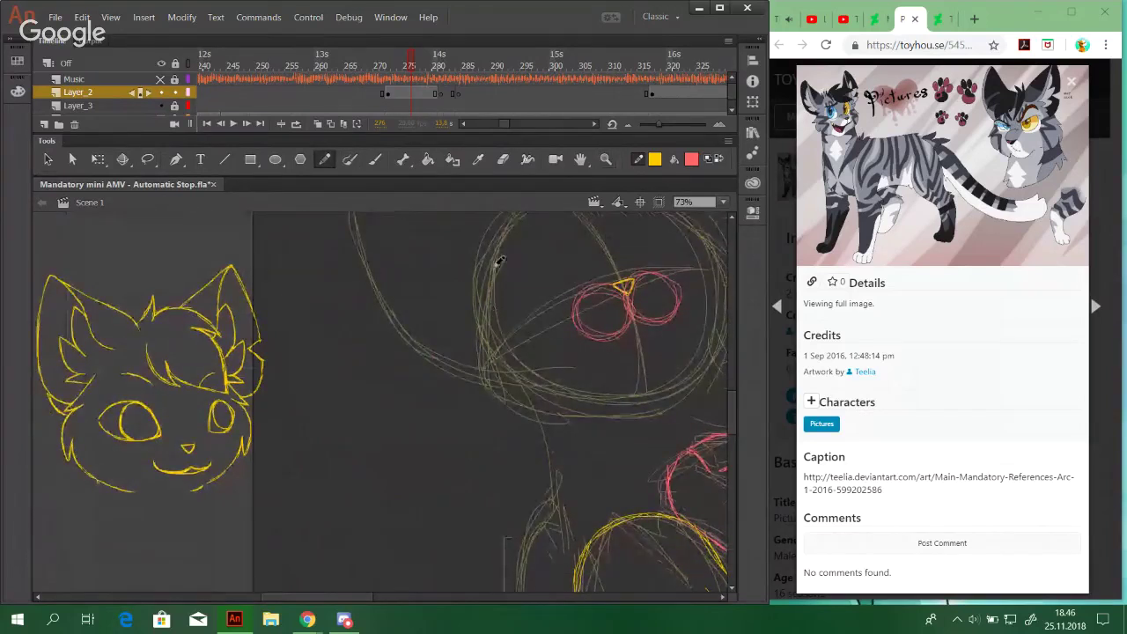
pyautogui.moveTo(499, 260); pyautogui.dragTo(468, 325)
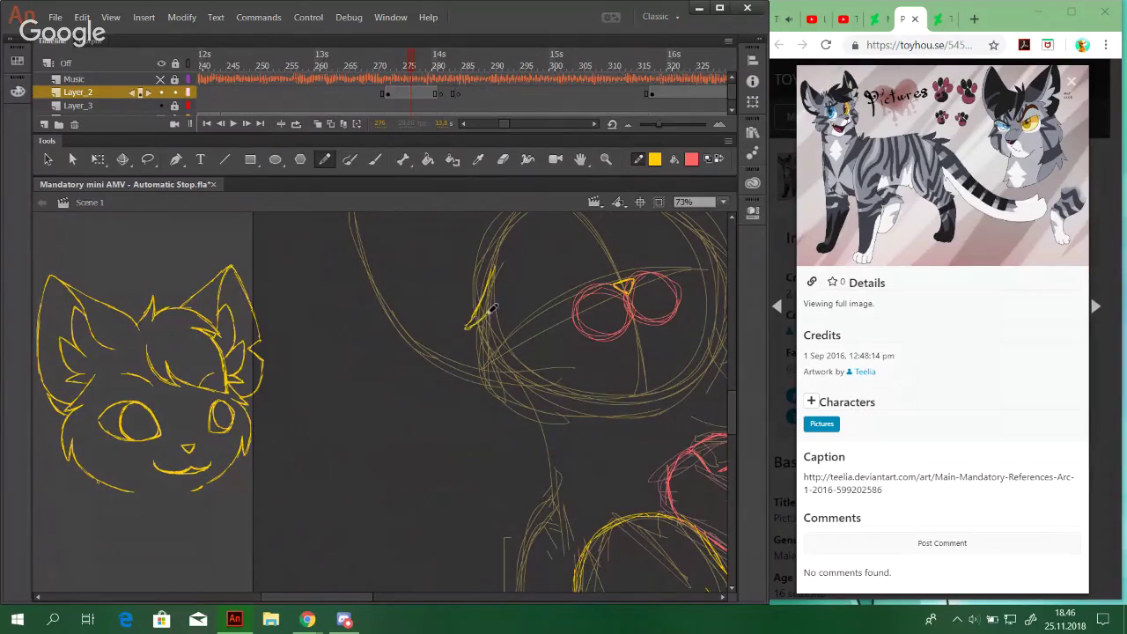
pyautogui.moveTo(465, 327)
pyautogui.mouseDown()
pyautogui.moveTo(490, 316)
pyautogui.moveTo(482, 388)
pyautogui.moveTo(477, 341)
pyautogui.moveTo(490, 399)
pyautogui.mouseUp()
pyautogui.moveTo(475, 359)
pyautogui.mouseDown()
pyautogui.moveTo(491, 395)
pyautogui.moveTo(493, 374)
pyautogui.moveTo(489, 403)
pyautogui.moveTo(495, 363)
pyautogui.moveTo(492, 402)
pyautogui.mouseUp()
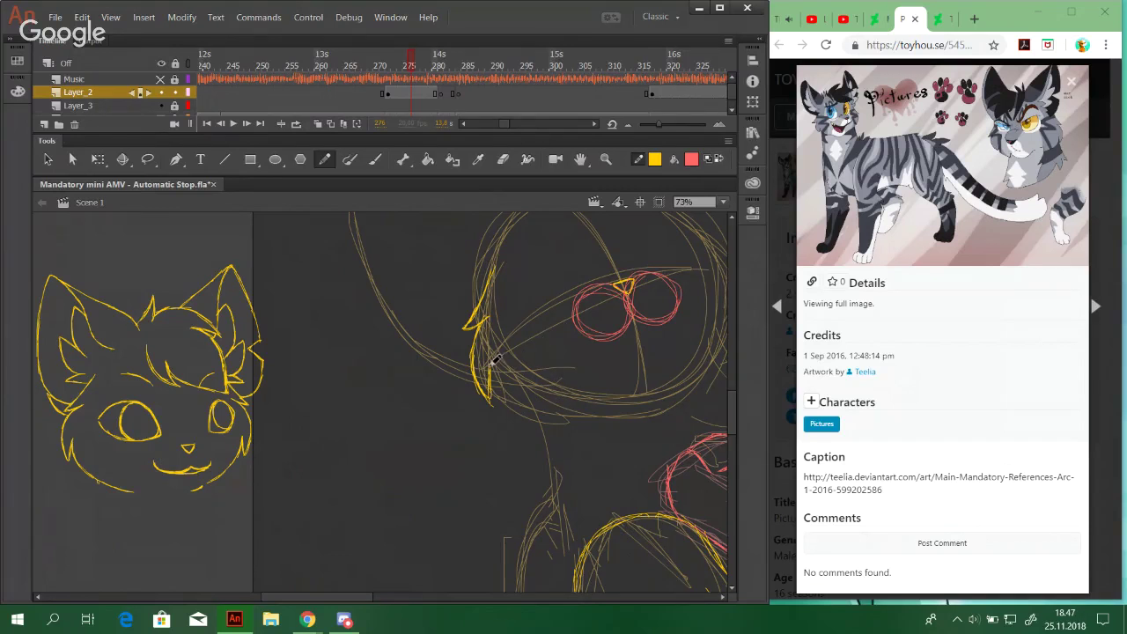
pyautogui.moveTo(490, 366)
pyautogui.mouseDown()
pyautogui.moveTo(510, 395)
pyautogui.moveTo(499, 377)
pyautogui.moveTo(529, 401)
pyautogui.moveTo(495, 369)
pyautogui.moveTo(551, 412)
pyautogui.moveTo(541, 404)
pyautogui.moveTo(610, 415)
pyautogui.moveTo(556, 393)
pyautogui.moveTo(504, 312)
pyautogui.moveTo(494, 378)
pyautogui.mouseUp()
# Trace the upper fur tufts on the right side of the rough head in yellow, redrawing the strokes that miss
pyautogui.moveTo(455, 275); pyautogui.dragTo(466, 380)
pyautogui.moveTo(614, 260)
pyautogui.mouseDown()
pyautogui.moveTo(576, 343)
pyautogui.moveTo(596, 324)
pyautogui.moveTo(609, 333)
pyautogui.mouseUp()
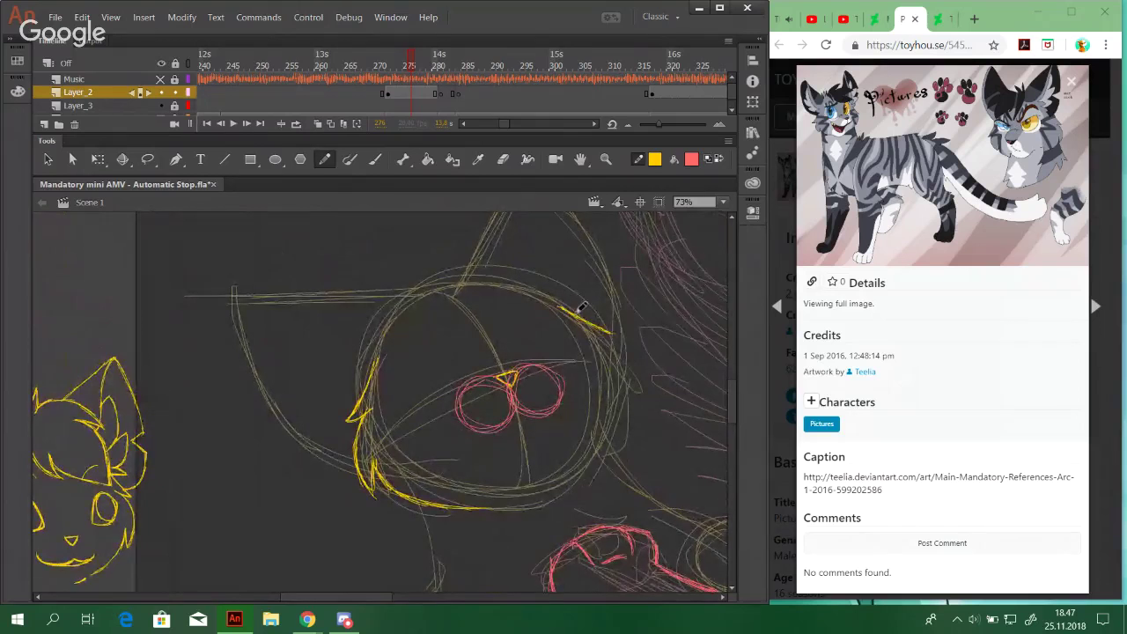
pyautogui.hotkey('ctrl', 'z')
pyautogui.hotkey('ctrl', 'z')
pyautogui.moveTo(553, 303)
pyautogui.mouseDown()
pyautogui.moveTo(611, 323)
pyautogui.moveTo(577, 330)
pyautogui.moveTo(610, 325)
pyautogui.moveTo(594, 329)
pyautogui.moveTo(633, 349)
pyautogui.moveTo(590, 328)
pyautogui.moveTo(633, 349)
pyautogui.moveTo(639, 363)
pyautogui.moveTo(615, 339)
pyautogui.moveTo(641, 396)
pyautogui.mouseUp()
pyautogui.moveTo(632, 352); pyautogui.dragTo(640, 392)
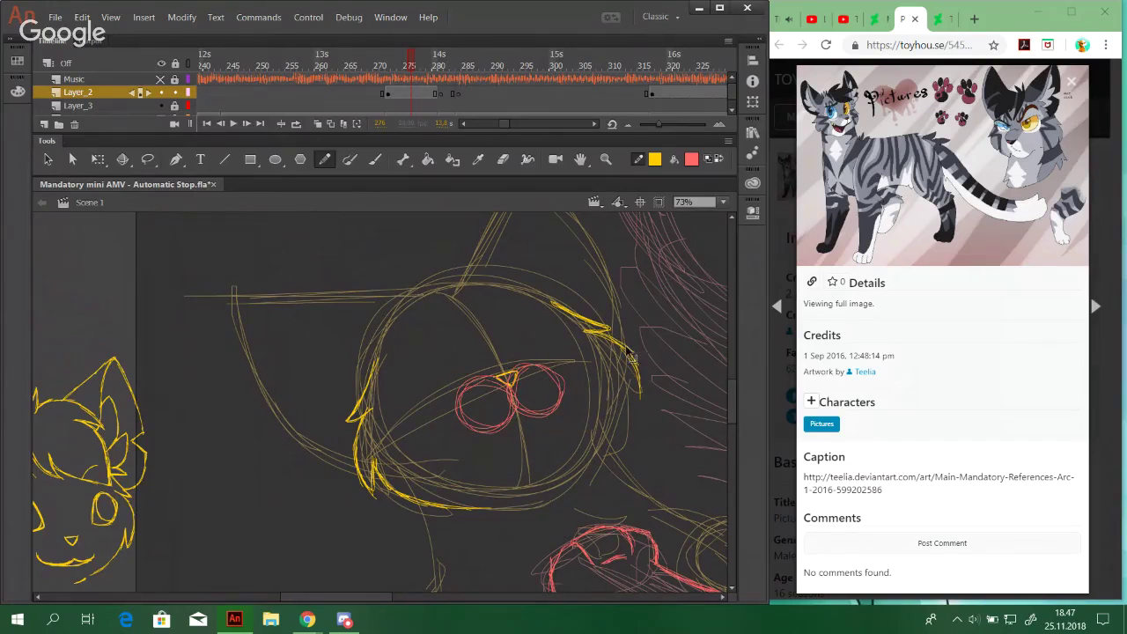
pyautogui.hotkey('ctrl', 'z')
pyautogui.moveTo(618, 345)
pyautogui.mouseDown()
pyautogui.moveTo(642, 383)
pyautogui.moveTo(627, 388)
pyautogui.moveTo(616, 440)
pyautogui.mouseUp()
pyautogui.moveTo(630, 382)
pyautogui.mouseDown()
pyautogui.moveTo(595, 472)
pyautogui.moveTo(618, 433)
pyautogui.moveTo(606, 460)
pyautogui.mouseUp()
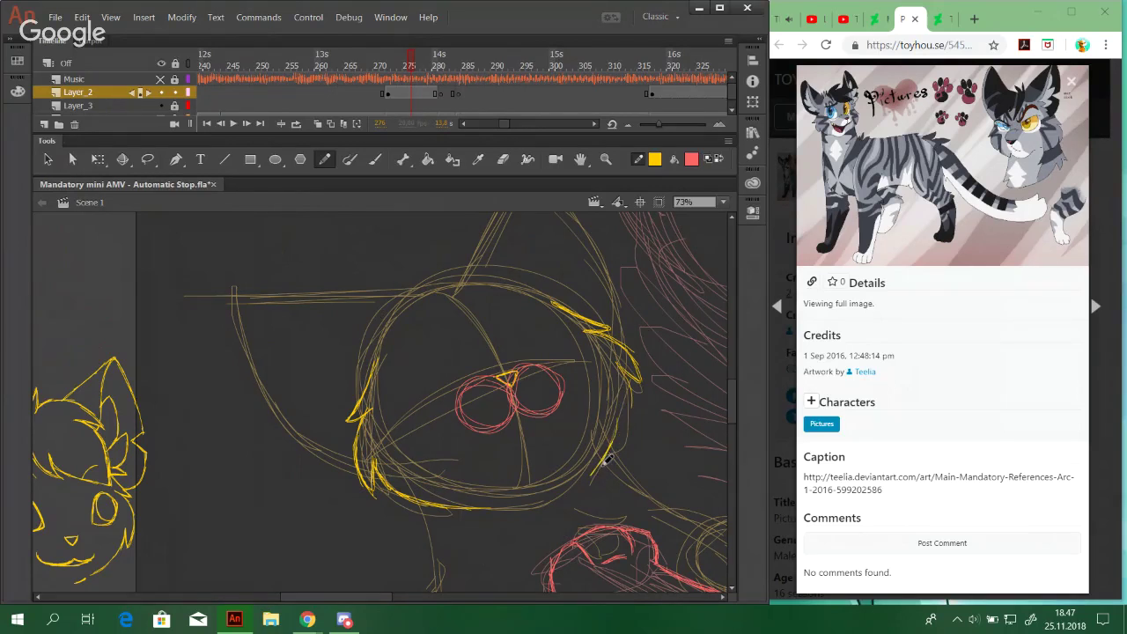
pyautogui.moveTo(626, 402)
pyautogui.mouseDown()
pyautogui.moveTo(594, 476)
pyautogui.moveTo(609, 463)
pyautogui.mouseUp()
pyautogui.hotkey('ctrl', 'z')
pyautogui.hotkey('ctrl', 'z')
pyautogui.moveTo(616, 435); pyautogui.dragTo(589, 474)
pyautogui.hotkey('ctrl', 'z')
pyautogui.hotkey('ctrl', 'z')
# Check the Google Hangouts broadcast window, then return to the drawing in Animate
pyautogui.moveTo(308, 622)
pyautogui.click(423, 546)
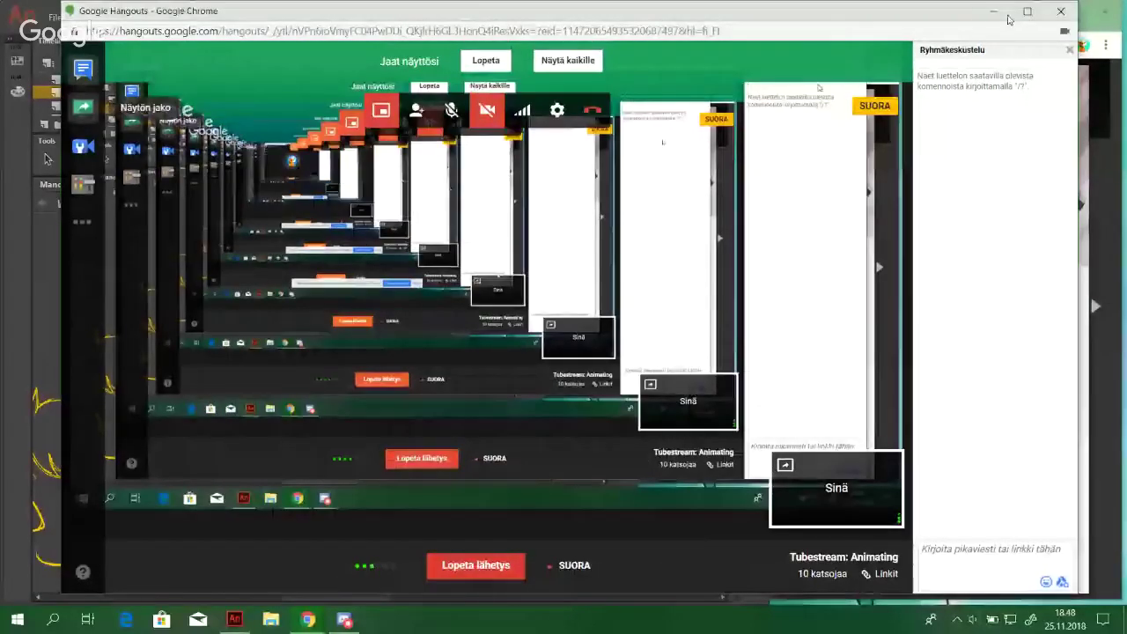
pyautogui.click(994, 11)
pyautogui.moveTo(320, 294)
pyautogui.mouseDown()
pyautogui.moveTo(442, 352)
pyautogui.moveTo(427, 325)
pyautogui.mouseUp()
pyautogui.hotkey('ctrl', 'z')
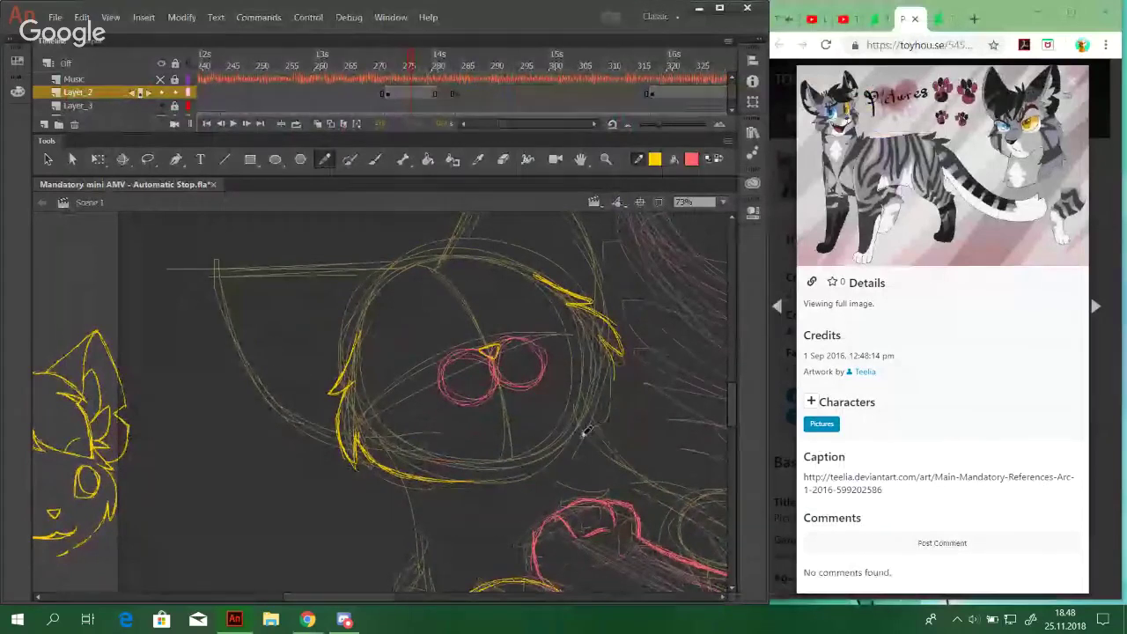
pyautogui.moveTo(602, 388)
pyautogui.mouseDown()
pyautogui.moveTo(582, 438)
pyautogui.moveTo(601, 389)
pyautogui.mouseUp()
pyautogui.hotkey('ctrl', 'z')
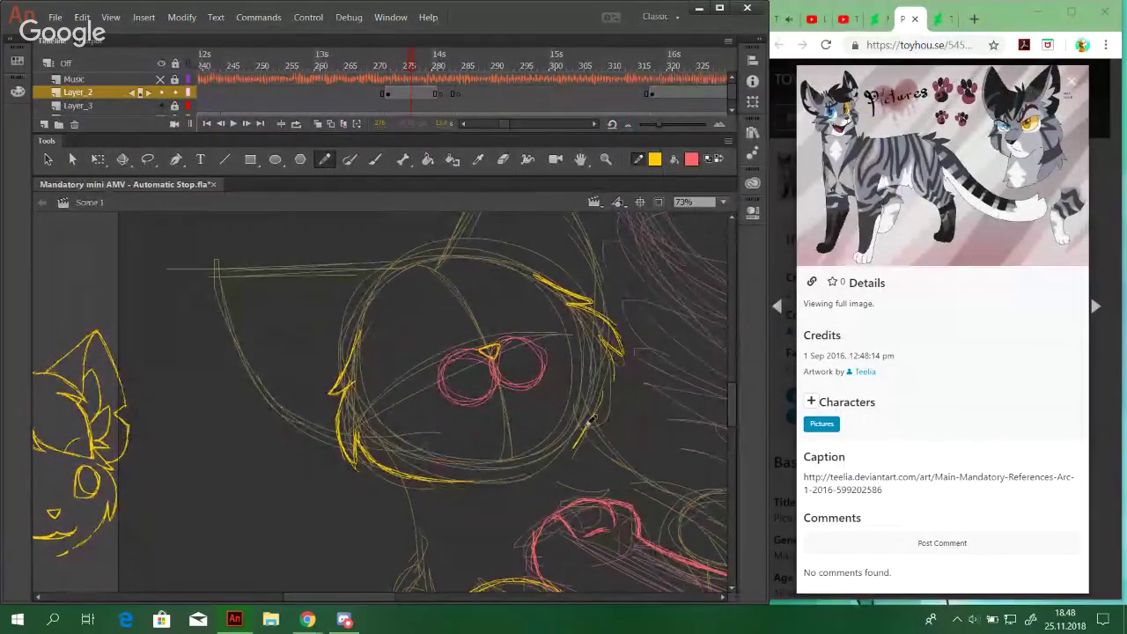
pyautogui.hotkey('ctrl', 'z')
# Trace the lower right cheek from the jaw up to the fur tuft with overlapping yellow strokes
pyautogui.moveTo(572, 450); pyautogui.dragTo(611, 371)
pyautogui.moveTo(595, 423)
pyautogui.mouseDown()
pyautogui.moveTo(613, 376)
pyautogui.moveTo(609, 343)
pyautogui.mouseUp()
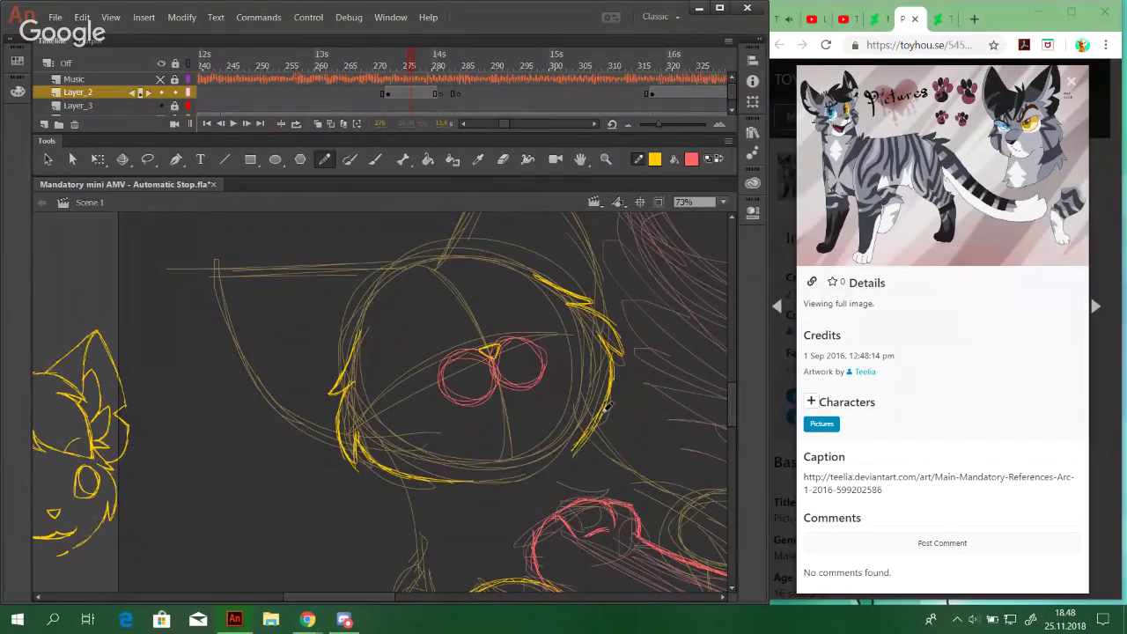
pyautogui.moveTo(580, 442); pyautogui.dragTo(613, 376)
# Select the right cheek line art, skew it slightly with Free Transform and nudge it down to fit the head
pyautogui.moveTo(646, 337); pyautogui.dragTo(626, 314)
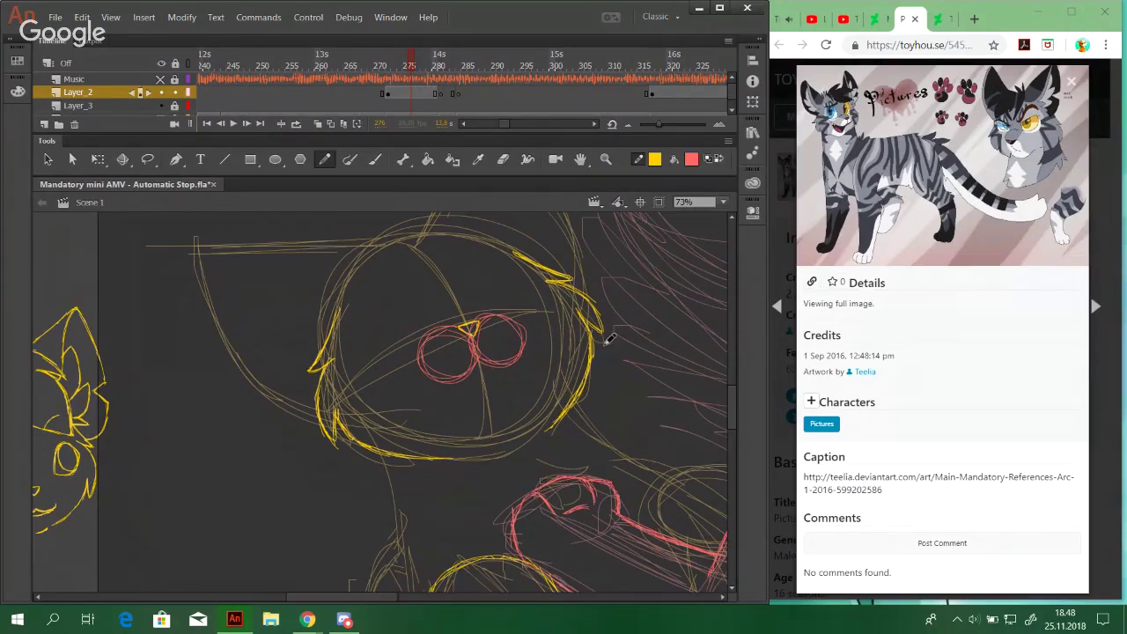
pyautogui.keyDown('ctrl'); pyautogui.doubleClick(592, 352); pyautogui.keyUp('ctrl')
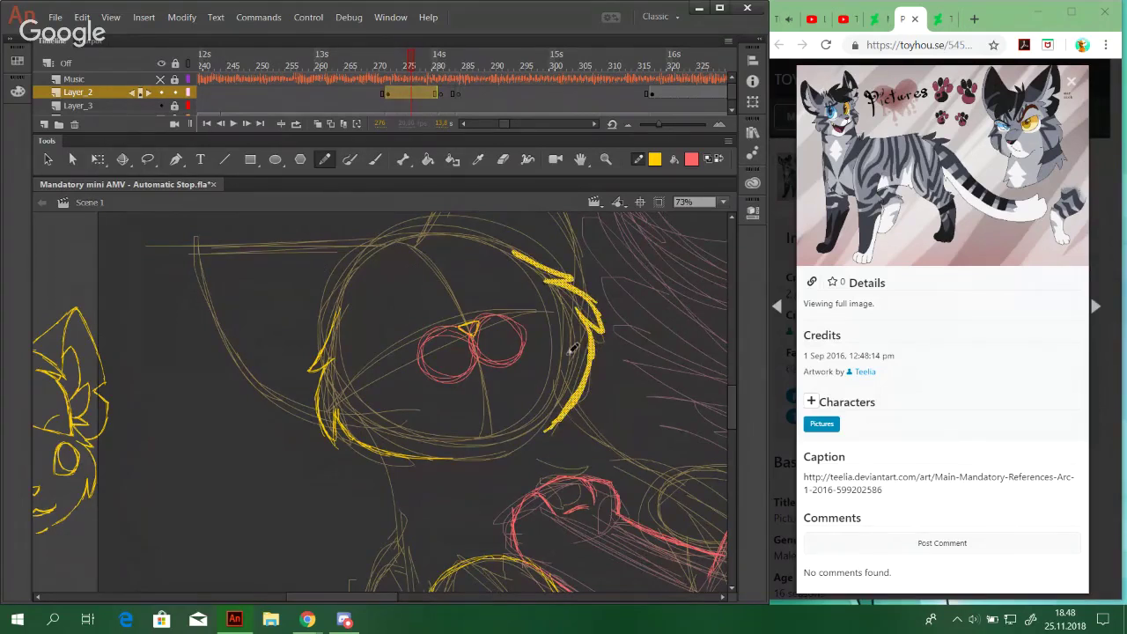
pyautogui.click(98, 159)
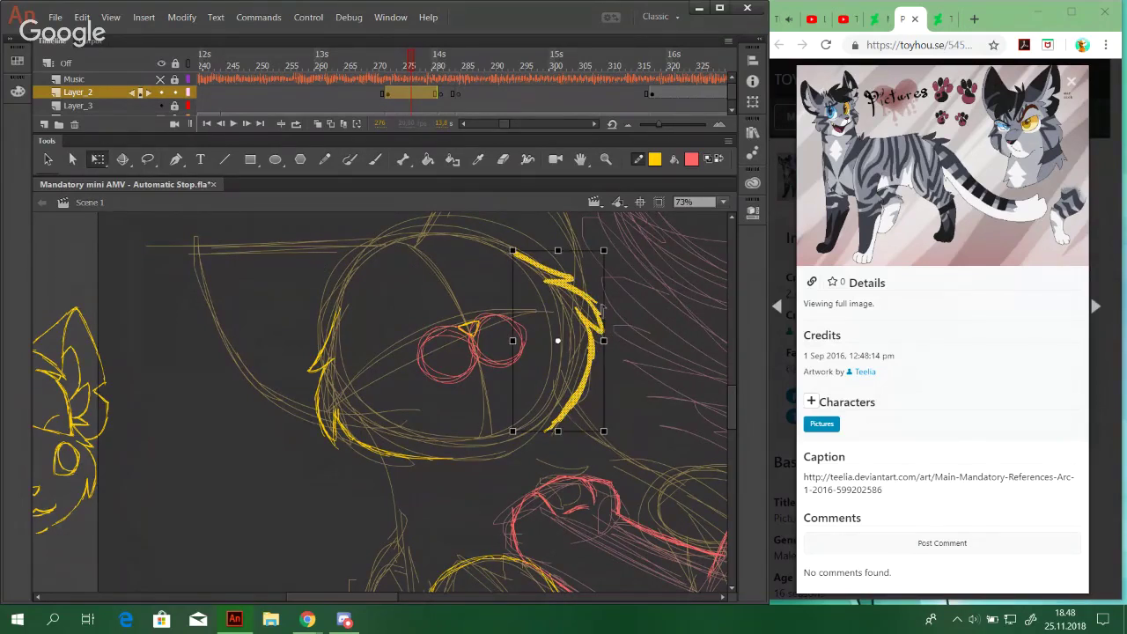
pyautogui.moveTo(603, 306); pyautogui.dragTo(601, 313)
pyautogui.press('Down')
pyautogui.press('Down')
pyautogui.press('Down')
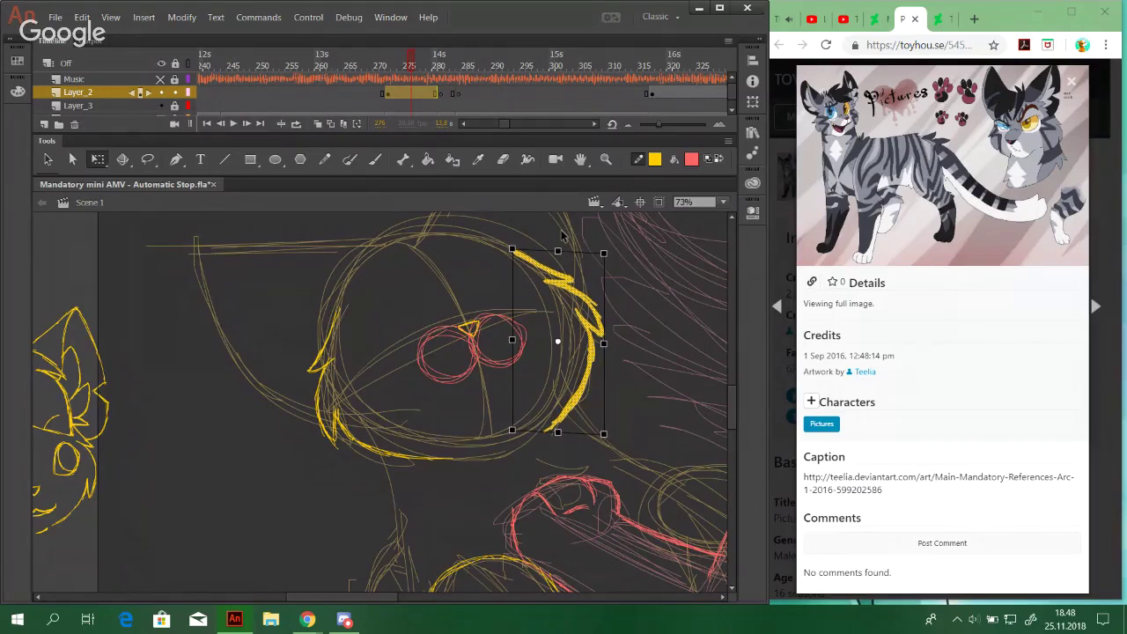
pyautogui.press('Down')
pyautogui.press('Down')
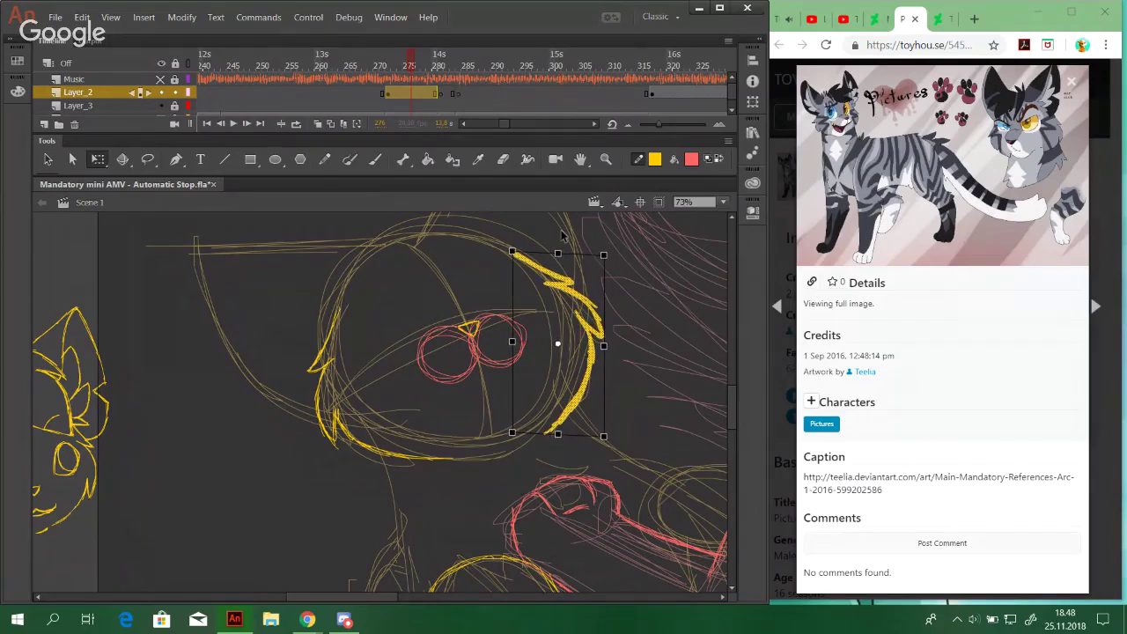
pyautogui.moveTo(531, 431); pyautogui.dragTo(526, 431)
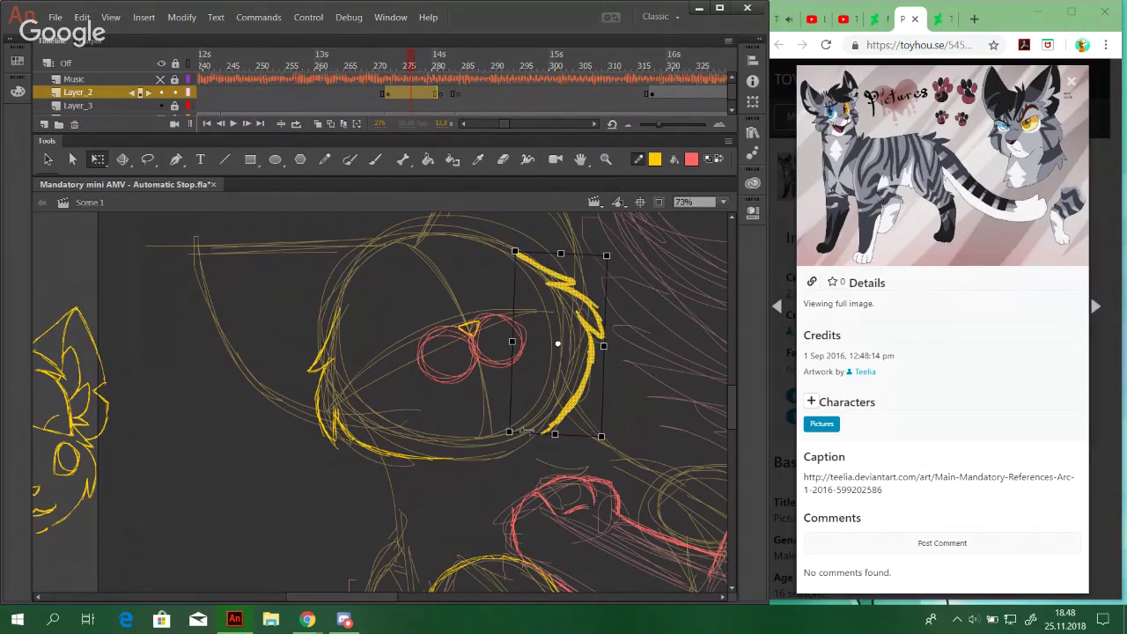
pyautogui.click(345, 484)
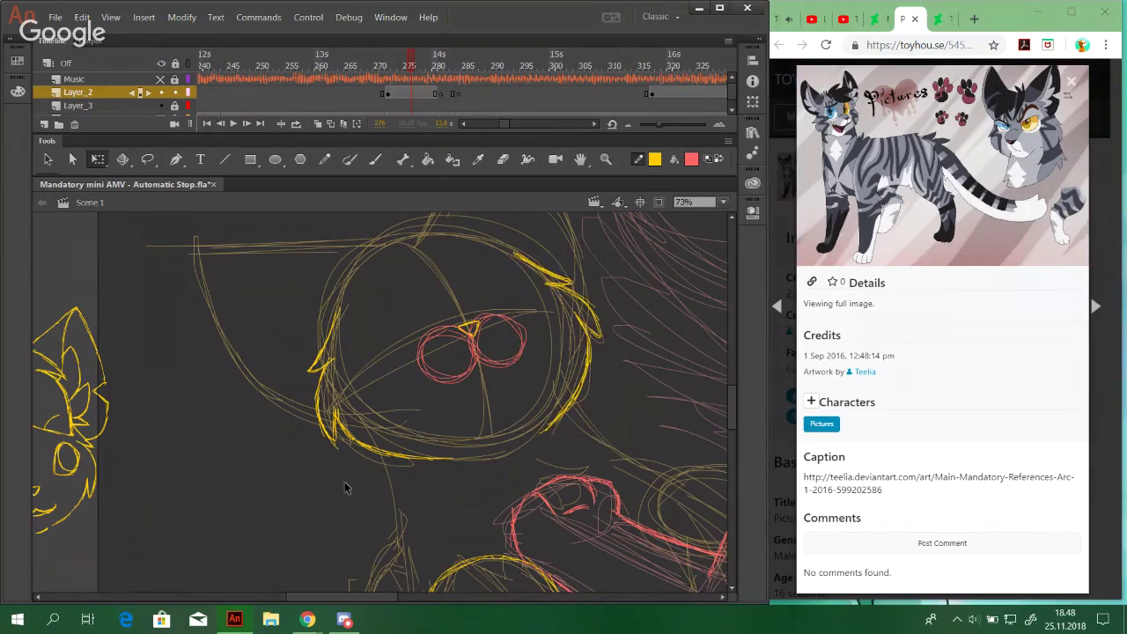
# Trace the yellow cat's leg outline with the Pencil, down the outer side, around the bottom and up to the finished paw
pyautogui.click(324, 158)
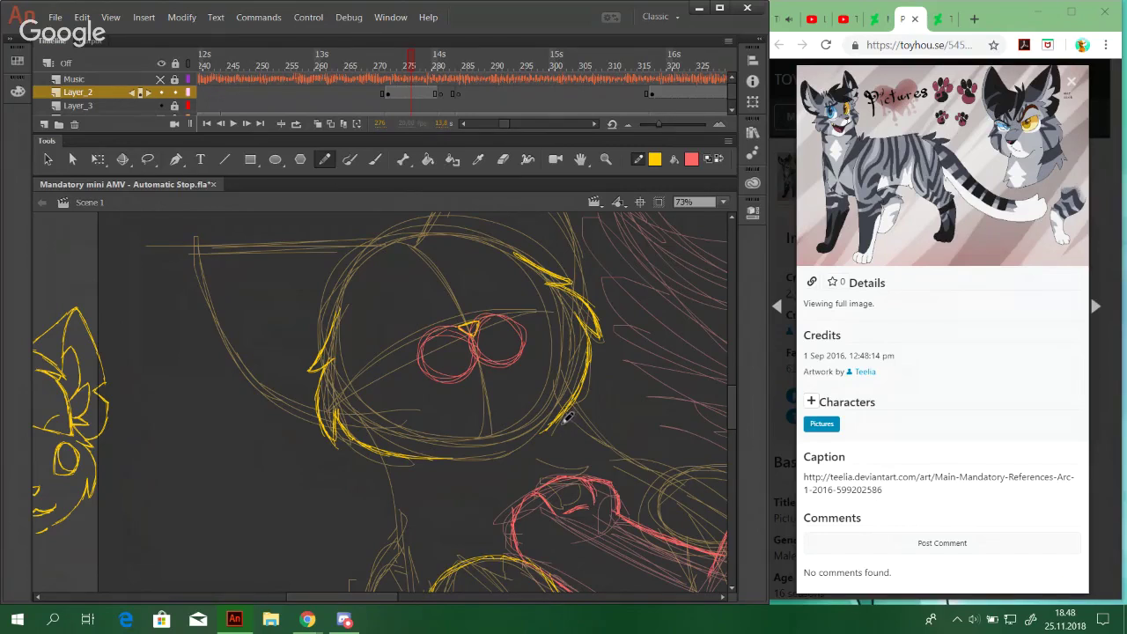
pyautogui.moveTo(553, 428); pyautogui.dragTo(544, 414)
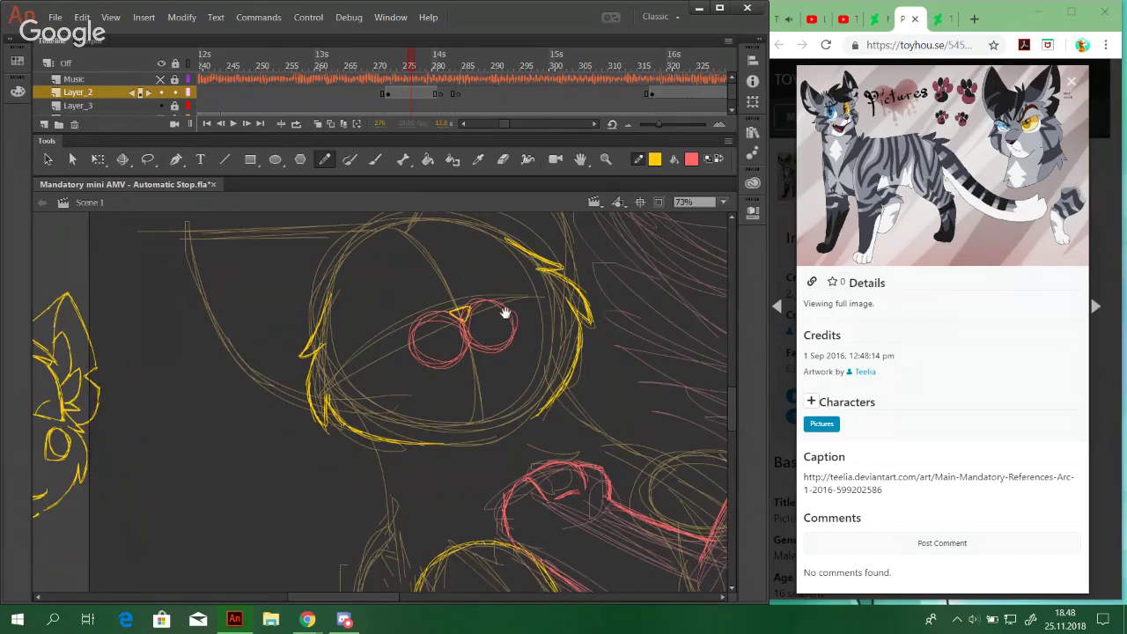
pyautogui.scroll(-6, 505, 313)
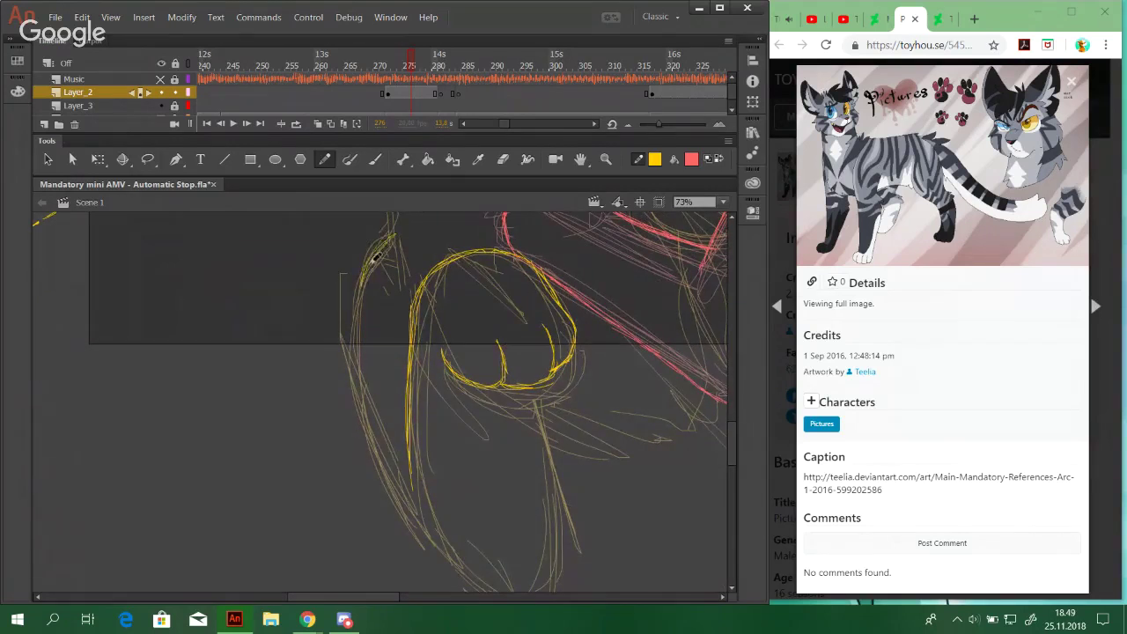
pyautogui.moveTo(373, 262); pyautogui.dragTo(359, 309)
pyautogui.moveTo(393, 235)
pyautogui.mouseDown()
pyautogui.moveTo(378, 250)
pyautogui.moveTo(356, 356)
pyautogui.mouseUp()
pyautogui.moveTo(391, 236)
pyautogui.mouseDown()
pyautogui.moveTo(374, 261)
pyautogui.moveTo(357, 400)
pyautogui.mouseUp()
pyautogui.moveTo(361, 292); pyautogui.dragTo(368, 430)
pyautogui.moveTo(354, 322)
pyautogui.mouseDown()
pyautogui.moveTo(378, 455)
pyautogui.moveTo(394, 458)
pyautogui.moveTo(401, 499)
pyautogui.moveTo(495, 583)
pyautogui.moveTo(443, 547)
pyautogui.moveTo(535, 583)
pyautogui.moveTo(558, 568)
pyautogui.moveTo(533, 581)
pyautogui.moveTo(560, 423)
pyautogui.moveTo(571, 497)
pyautogui.moveTo(544, 379)
pyautogui.moveTo(563, 532)
pyautogui.mouseUp()
pyautogui.press('space')
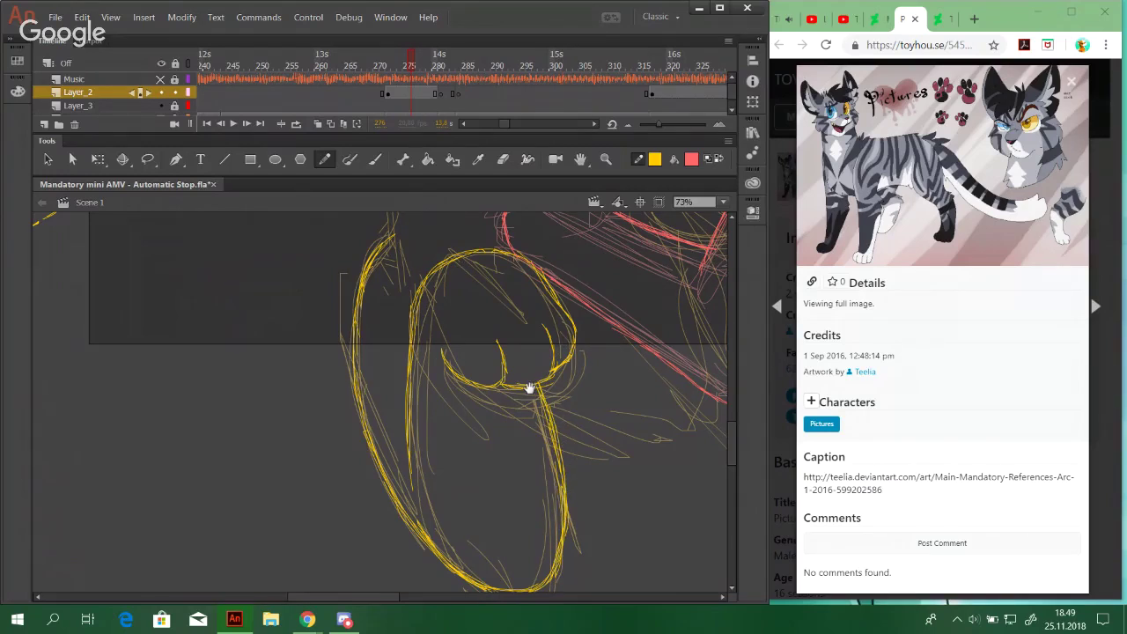
# Trace the curved inner line of the left ear from the head out to the ear tip
pyautogui.moveTo(529, 387); pyautogui.dragTo(495, 482)
pyautogui.moveTo(466, 332)
pyautogui.mouseDown()
pyautogui.moveTo(507, 383)
pyautogui.moveTo(584, 536)
pyautogui.mouseUp()
pyautogui.moveTo(365, 344)
pyautogui.mouseDown()
pyautogui.moveTo(511, 323)
pyautogui.moveTo(440, 294)
pyautogui.mouseUp()
pyautogui.hotkey('ctrl', 'z')
pyautogui.hotkey('ctrl', 'z')
pyautogui.hotkey('ctrl', 'z')
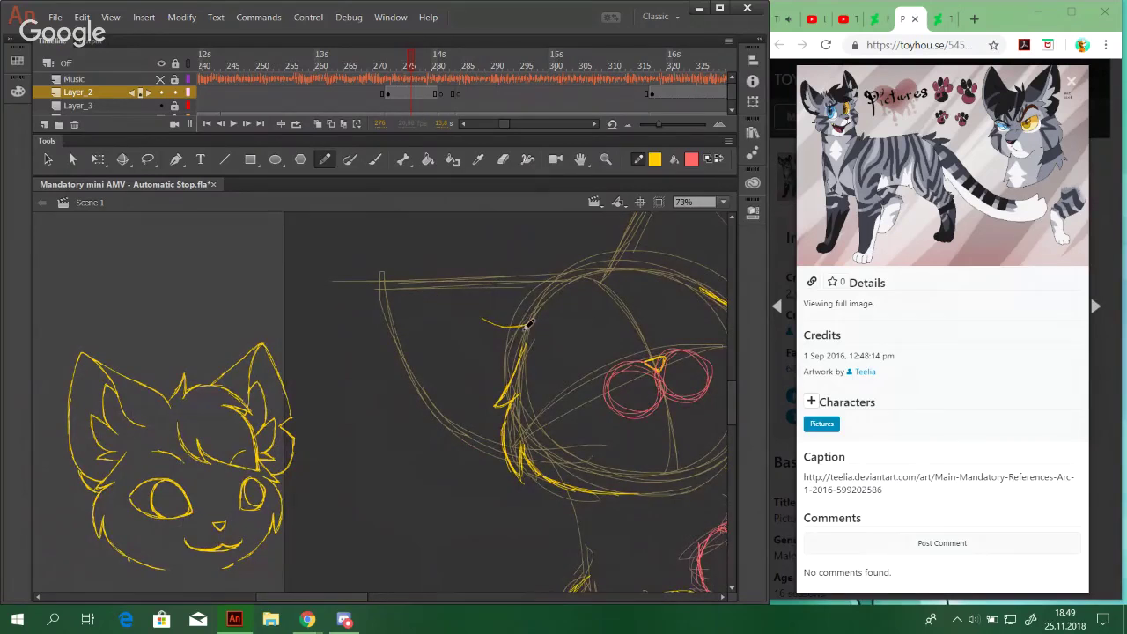
pyautogui.hotkey('ctrl', 'z')
pyautogui.moveTo(531, 330); pyautogui.dragTo(462, 309)
pyautogui.moveTo(498, 324)
pyautogui.mouseDown()
pyautogui.moveTo(393, 274)
pyautogui.moveTo(389, 324)
pyautogui.mouseUp()
pyautogui.hotkey('ctrl', 'z')
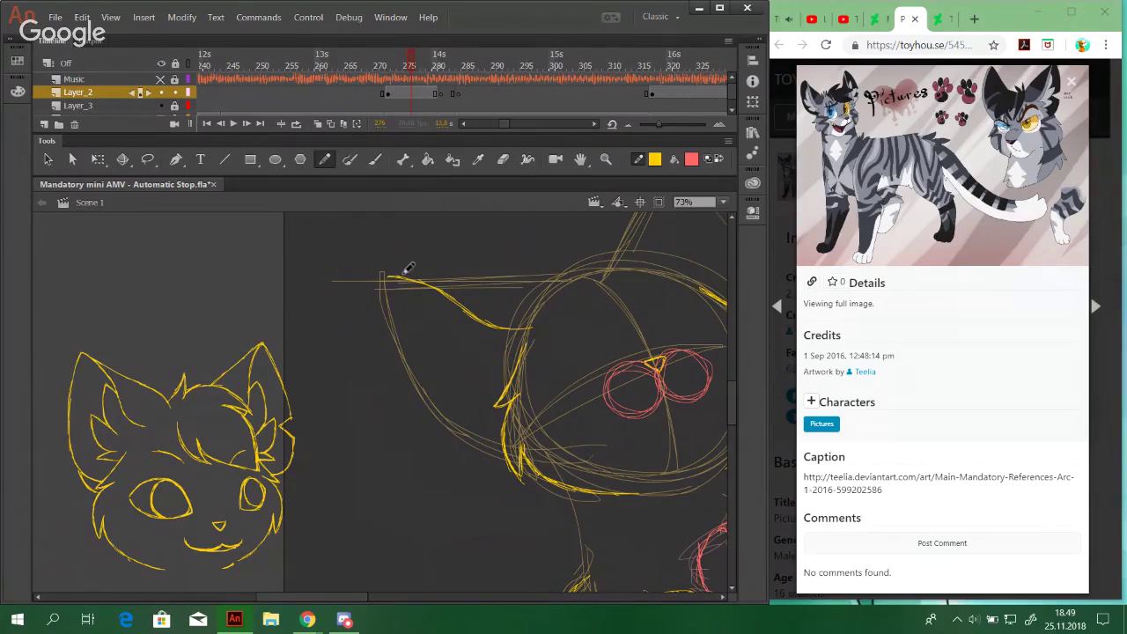
# Trace the left ear's long outer edge from the tip down to the cheek fur
pyautogui.moveTo(385, 277); pyautogui.dragTo(390, 317)
pyautogui.moveTo(387, 275); pyautogui.dragTo(399, 346)
pyautogui.moveTo(390, 287); pyautogui.dragTo(425, 398)
pyautogui.moveTo(390, 309)
pyautogui.mouseDown()
pyautogui.moveTo(406, 355)
pyautogui.moveTo(469, 429)
pyautogui.mouseUp()
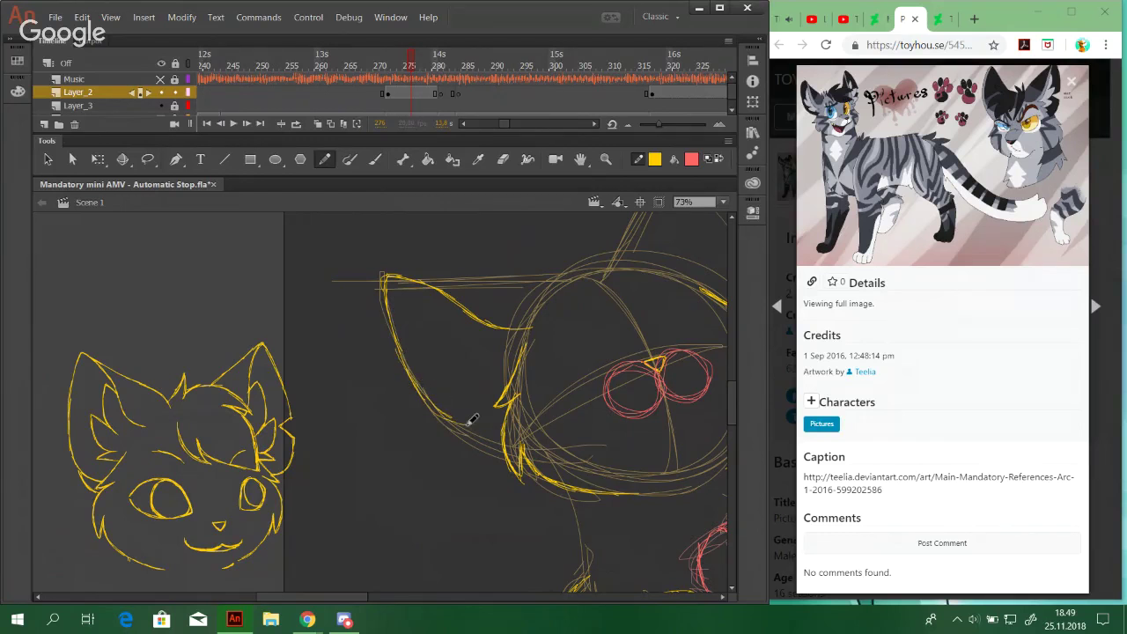
pyautogui.moveTo(419, 394); pyautogui.dragTo(483, 424)
pyautogui.moveTo(417, 384)
pyautogui.mouseDown()
pyautogui.moveTo(449, 414)
pyautogui.moveTo(502, 417)
pyautogui.mouseUp()
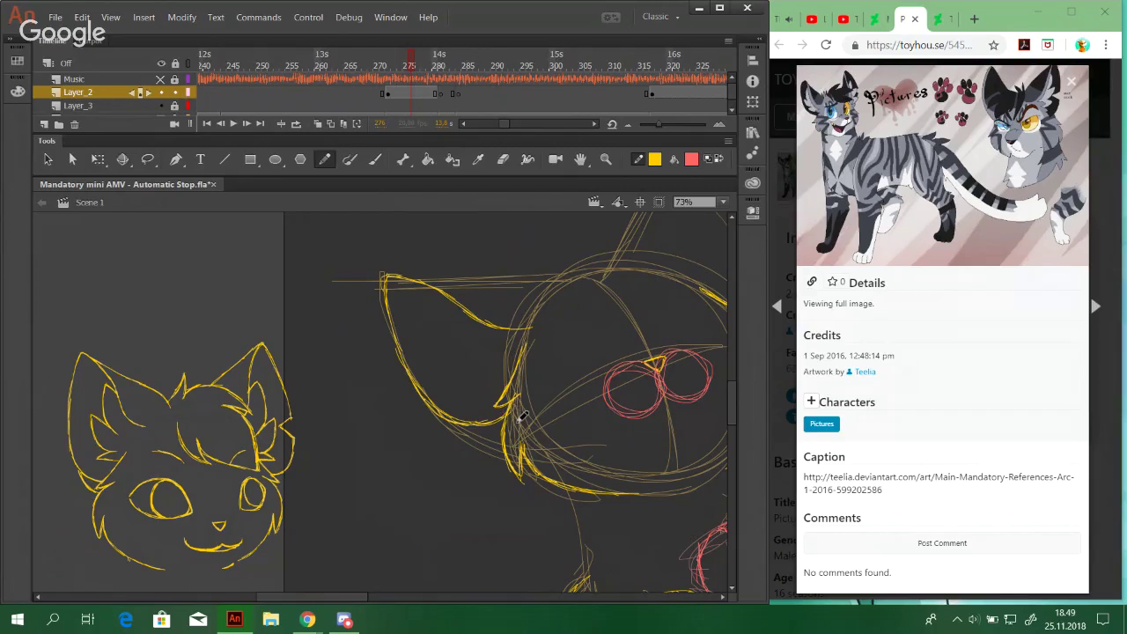
# Add a second line along the left ear's base and trace its straight top edge from the tip to the head
pyautogui.press('space')
pyautogui.moveTo(534, 427); pyautogui.dragTo(515, 424)
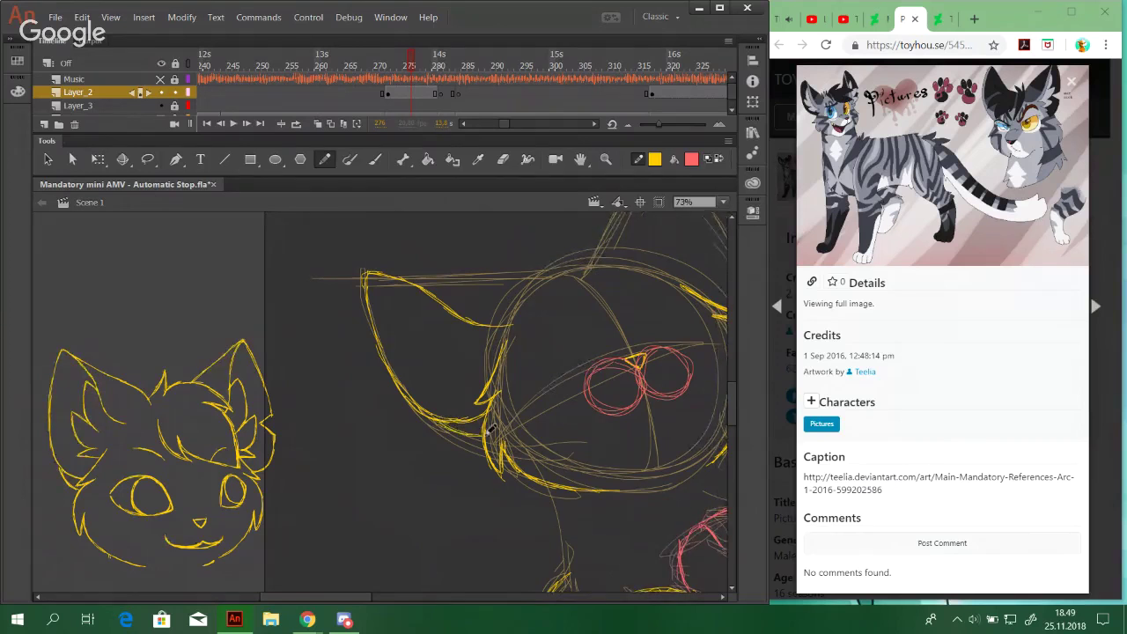
pyautogui.moveTo(450, 420); pyautogui.dragTo(485, 434)
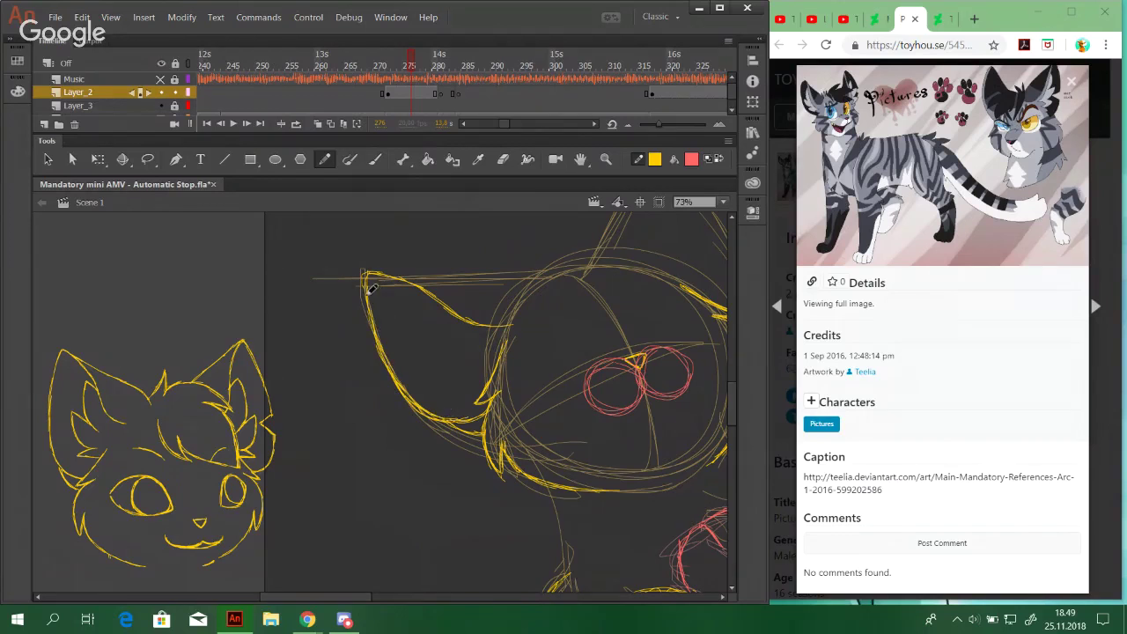
pyautogui.moveTo(373, 264); pyautogui.dragTo(560, 272)
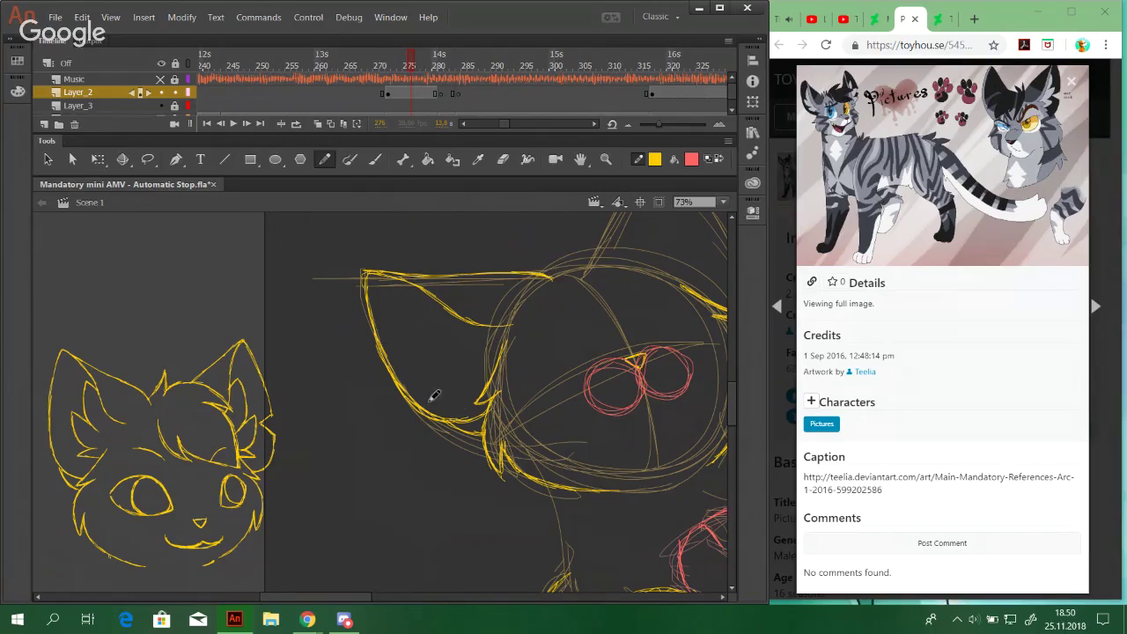
# Select the traced left ear with the Lasso tool and scale it down slightly with Free Transform
pyautogui.moveTo(481, 408); pyautogui.dragTo(459, 401)
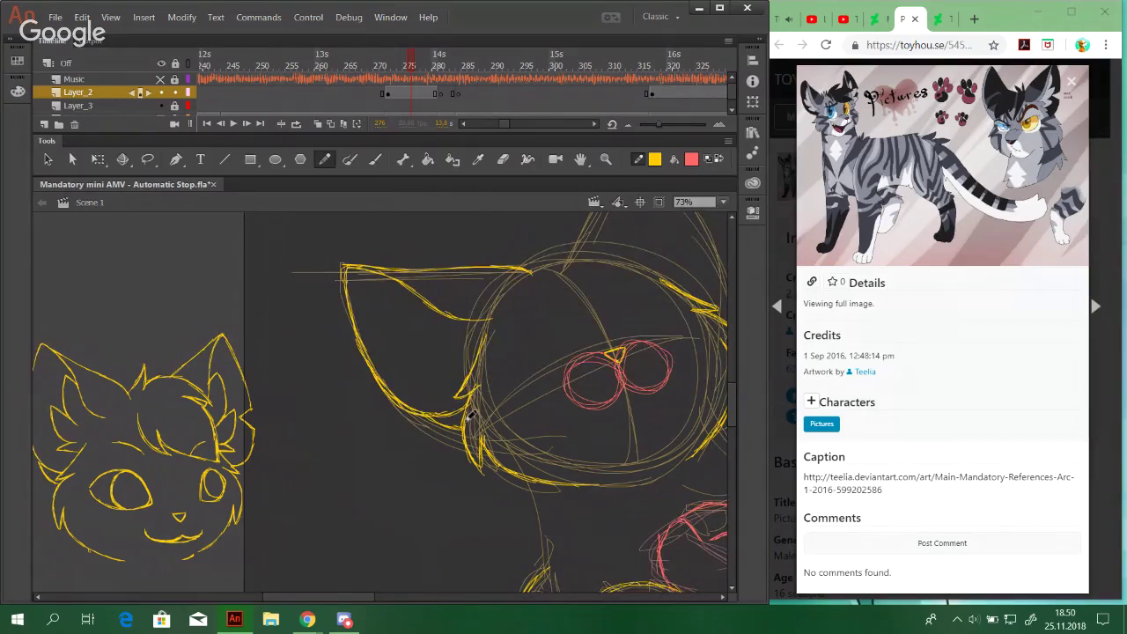
pyautogui.click(147, 158)
pyautogui.moveTo(465, 415)
pyautogui.mouseDown()
pyautogui.moveTo(446, 456)
pyautogui.moveTo(321, 372)
pyautogui.moveTo(326, 224)
pyautogui.moveTo(562, 250)
pyautogui.moveTo(551, 316)
pyautogui.moveTo(425, 367)
pyautogui.moveTo(414, 432)
pyautogui.mouseUp()
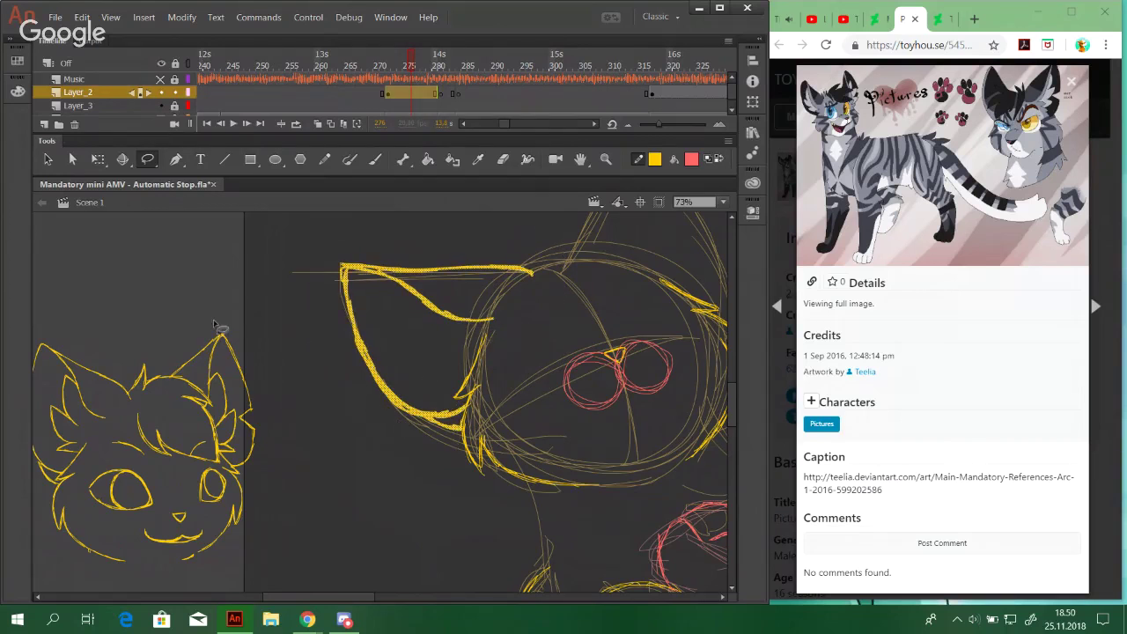
pyautogui.click(97, 158)
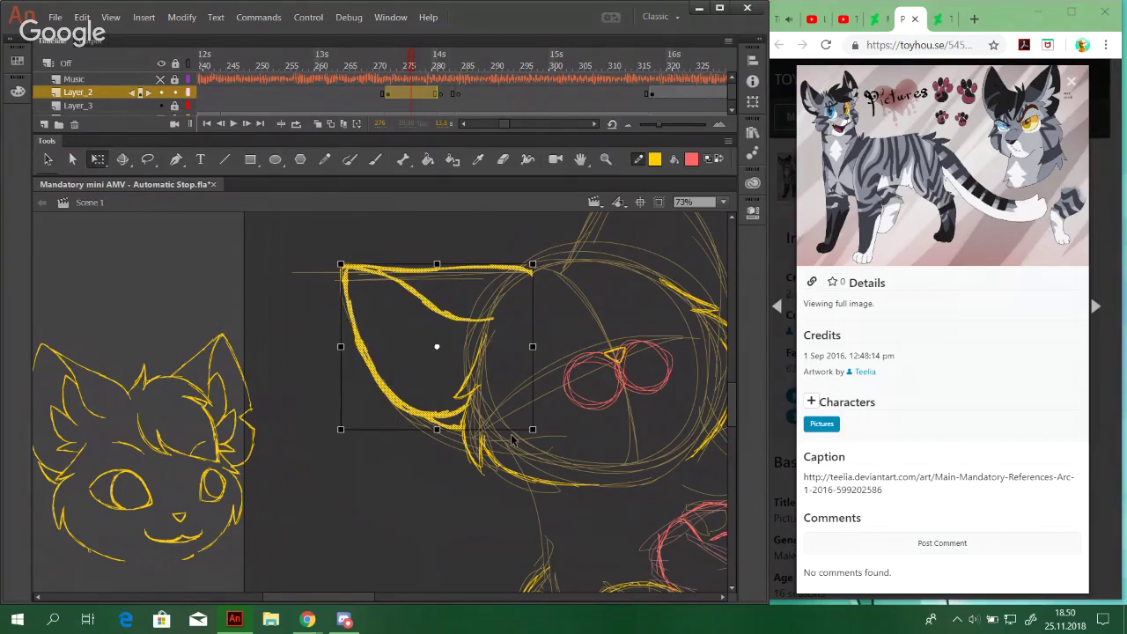
pyautogui.moveTo(521, 426); pyautogui.dragTo(526, 425)
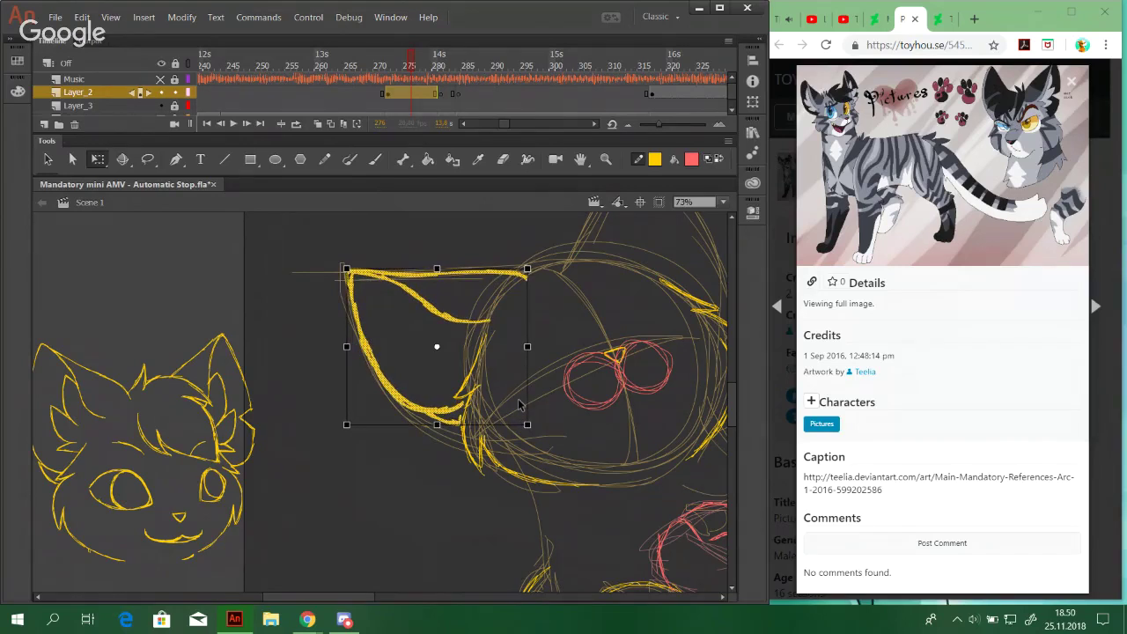
# Nudge the resized left ear slightly up and to the right to meet the head
pyautogui.press('Up')
pyautogui.press('Up')
pyautogui.press('Up')
pyautogui.press('Up')
pyautogui.press('Right')
pyautogui.press('Right')
pyautogui.press('Right')
pyautogui.press('Right')
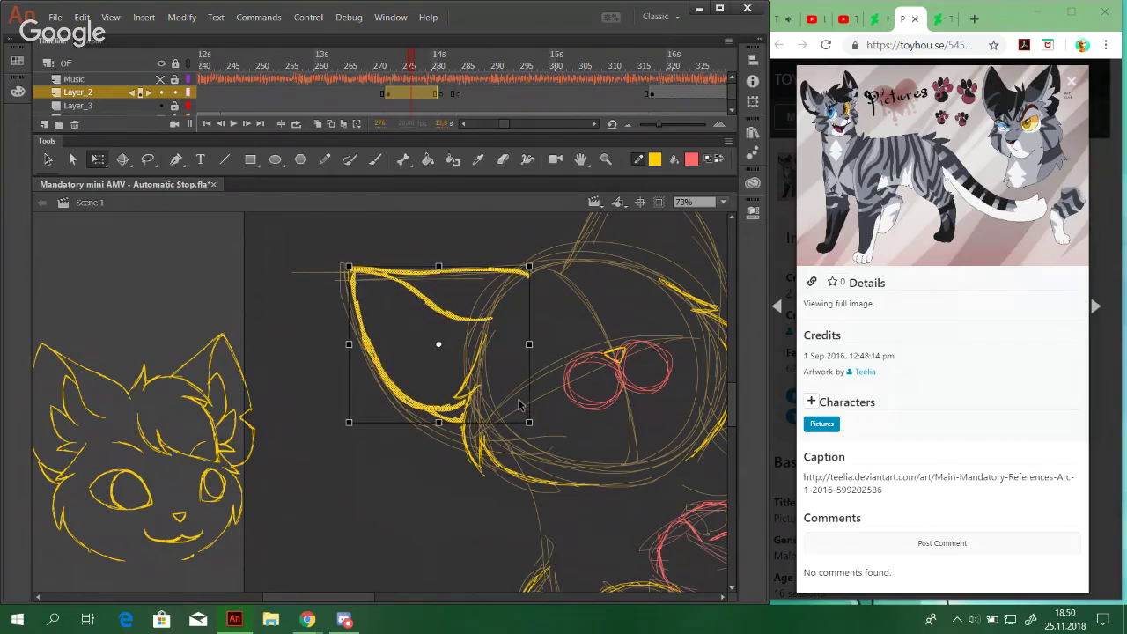
# Nudge the left ear further right and slightly up, and rotate it slightly counter-clockwise to fit the head
pyautogui.press('Right')
pyautogui.press('Right')
pyautogui.press('Right')
pyautogui.press('Up')
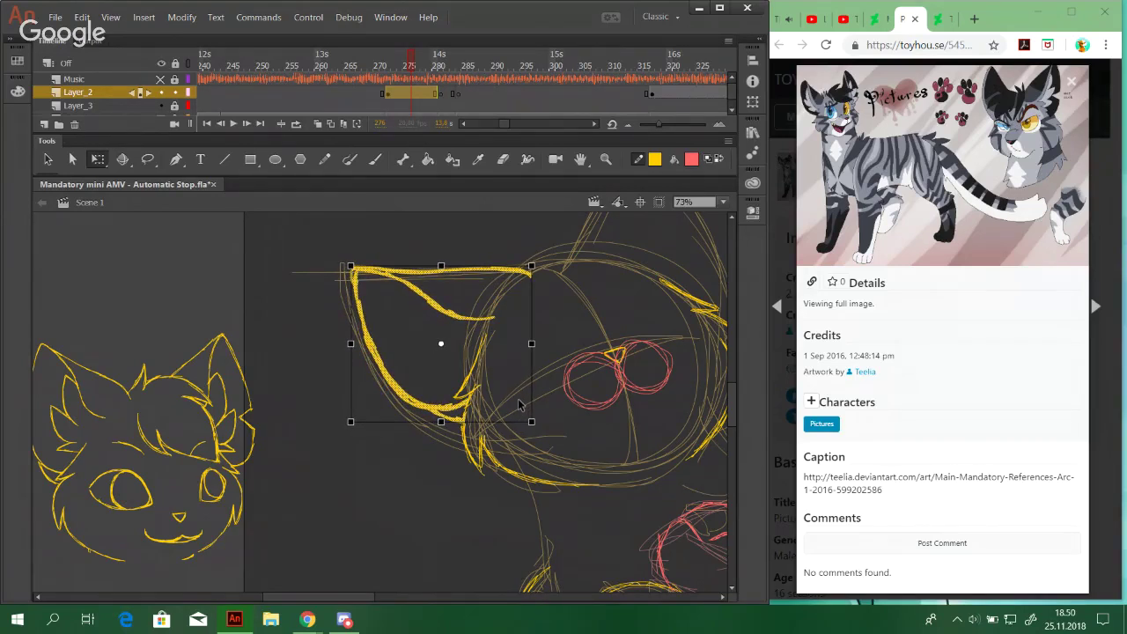
pyautogui.moveTo(485, 266); pyautogui.dragTo(482, 265)
pyautogui.click(344, 374)
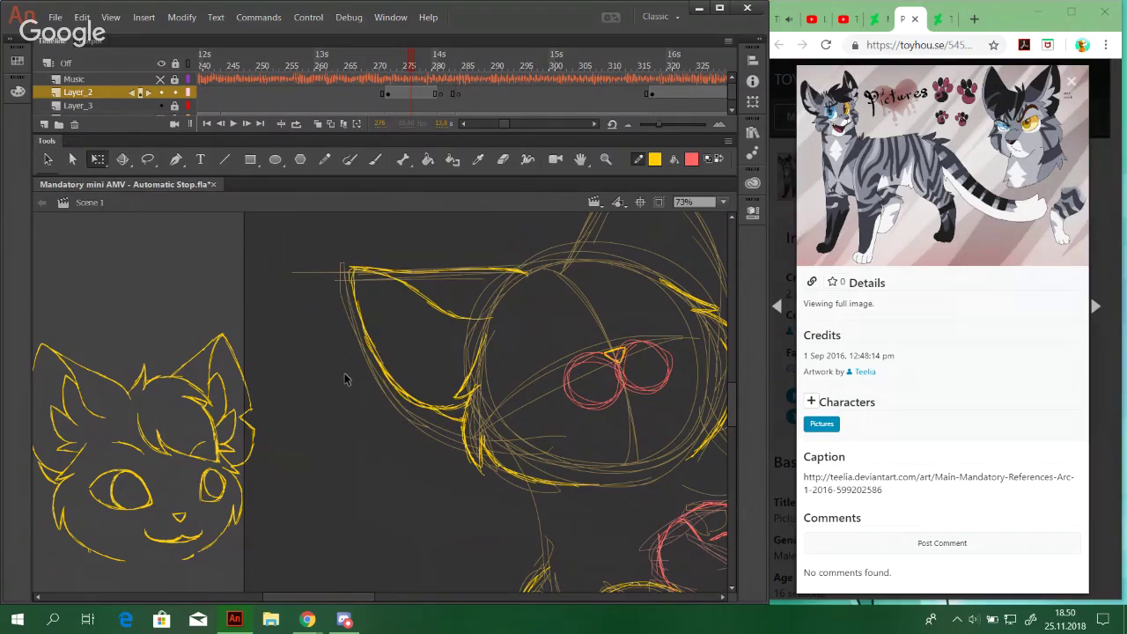
pyautogui.click(370, 363)
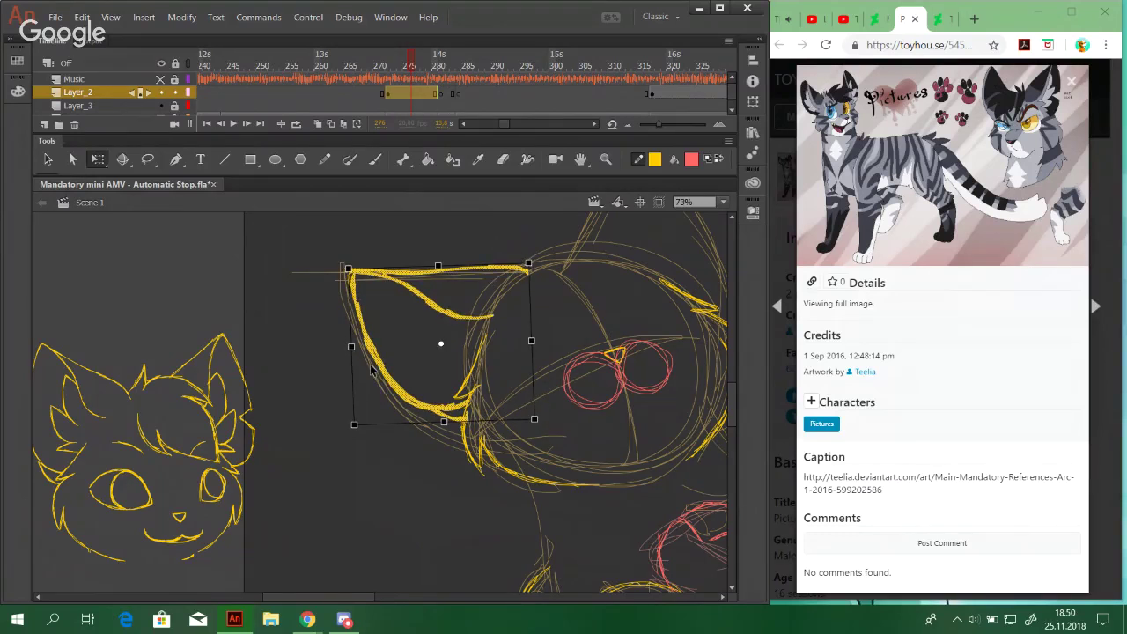
pyautogui.press('Right')
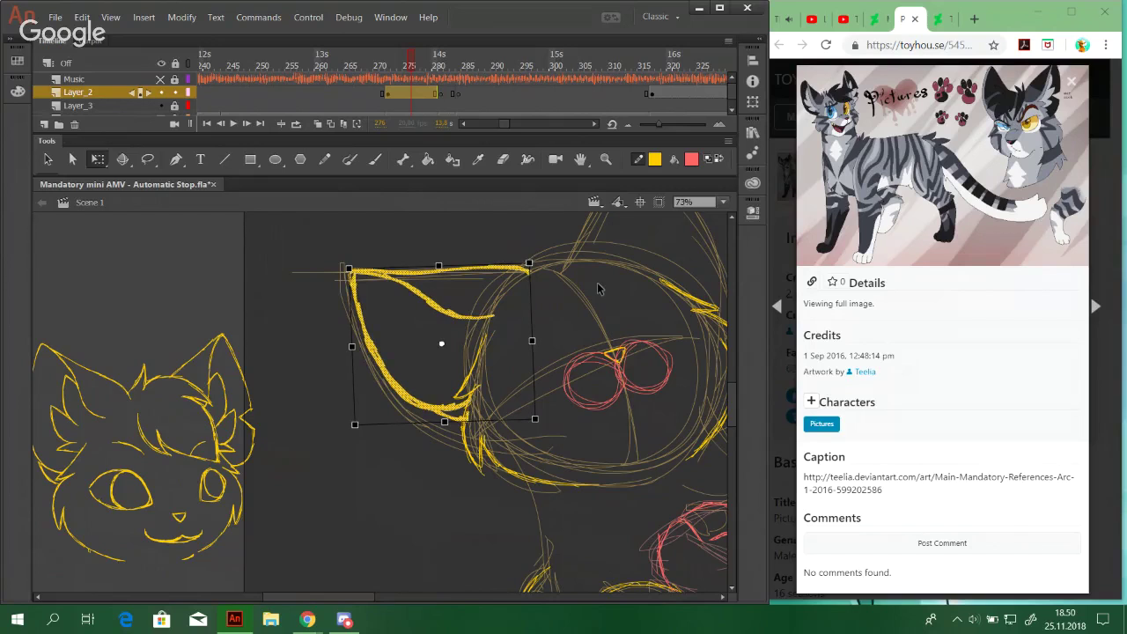
pyautogui.click(580, 329)
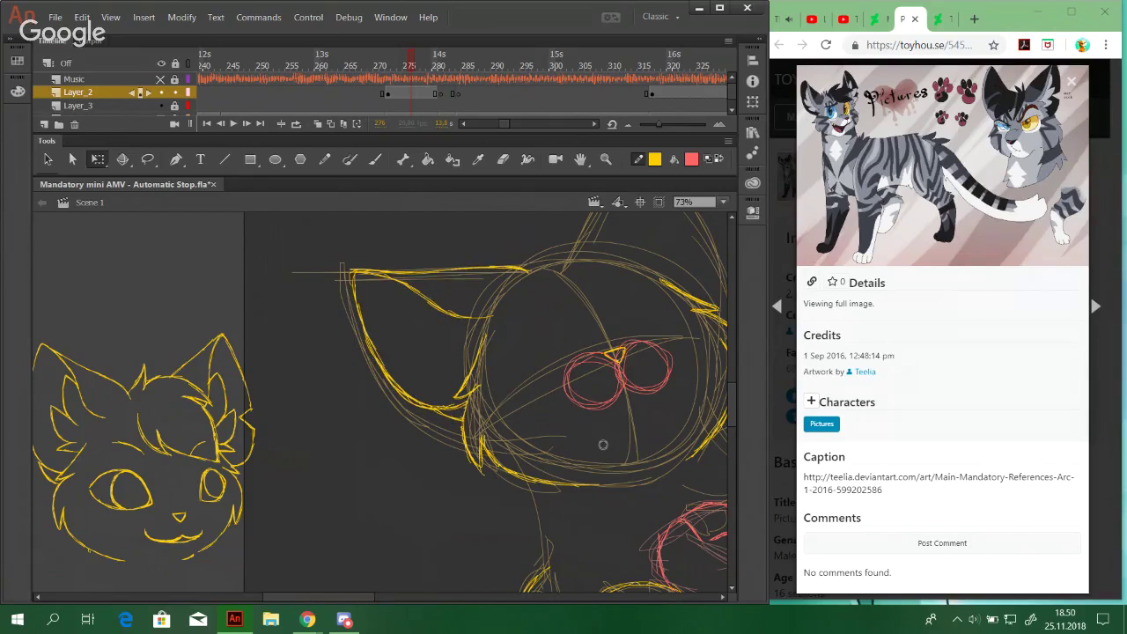
# Draw pointed fur tufts inside the left ear with the Pencil tool, from the inner edge down to its base
pyautogui.click(324, 159)
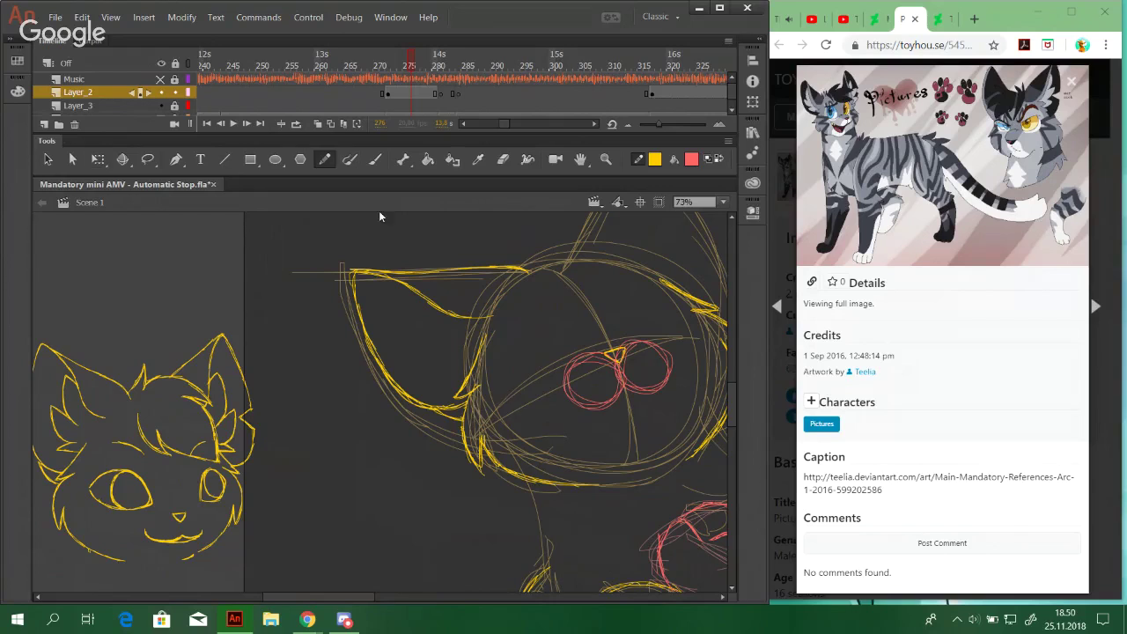
pyautogui.moveTo(479, 385); pyautogui.dragTo(464, 419)
pyautogui.moveTo(409, 302); pyautogui.dragTo(451, 339)
pyautogui.hotkey('ctrl', 'z')
pyautogui.moveTo(409, 297); pyautogui.dragTo(427, 338)
pyautogui.moveTo(409, 300)
pyautogui.mouseDown()
pyautogui.moveTo(436, 339)
pyautogui.moveTo(421, 317)
pyautogui.moveTo(462, 347)
pyautogui.mouseUp()
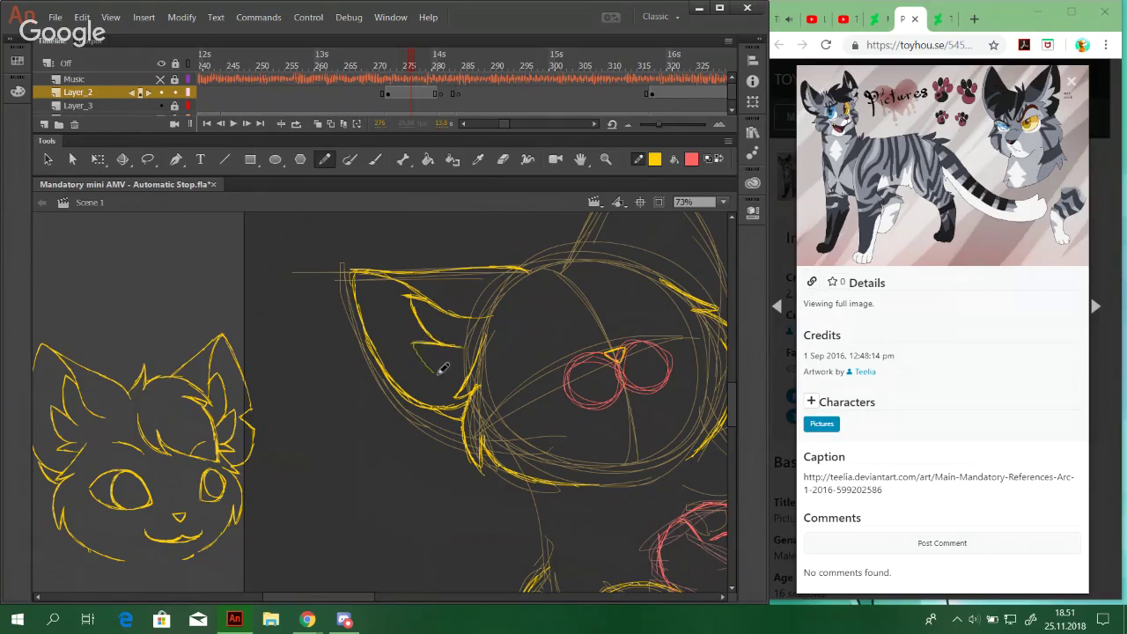
pyautogui.moveTo(415, 347)
pyautogui.mouseDown()
pyautogui.moveTo(461, 370)
pyautogui.moveTo(421, 351)
pyautogui.moveTo(440, 364)
pyautogui.moveTo(479, 362)
pyautogui.moveTo(447, 365)
pyautogui.moveTo(470, 368)
pyautogui.moveTo(420, 339)
pyautogui.moveTo(442, 365)
pyautogui.moveTo(424, 352)
pyautogui.moveTo(467, 367)
pyautogui.mouseUp()
# Switch to Chrome's Mandatory AMV - Automatic Stop script page and open the Video character reference in a new tab
pyautogui.click(1071, 13)
pyautogui.click(546, 12)
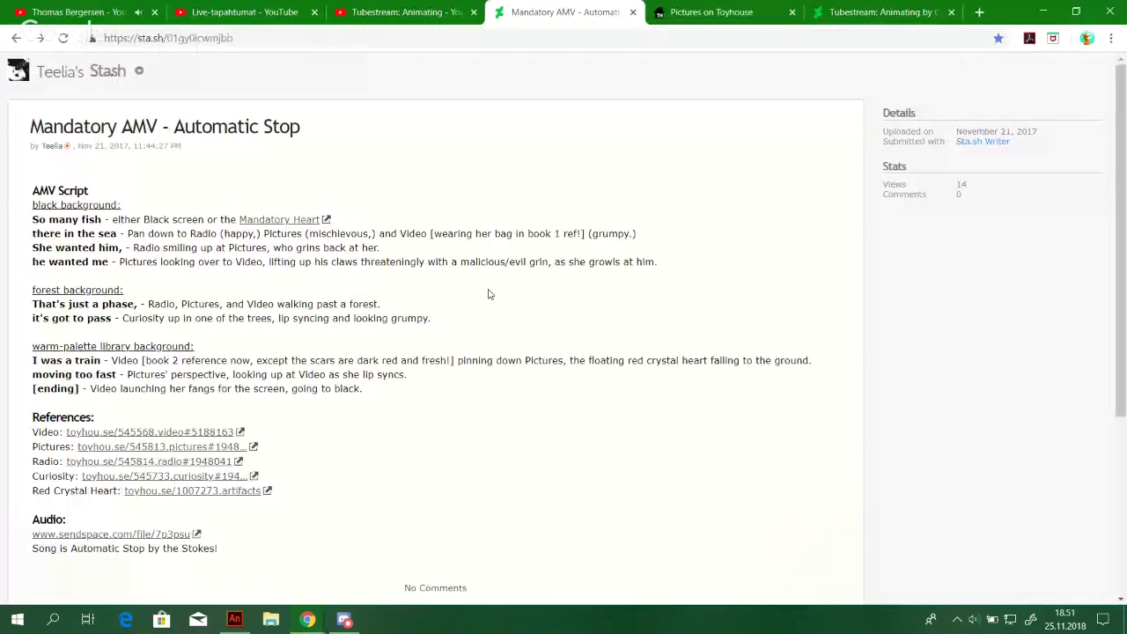
pyautogui.rightClick(102, 433)
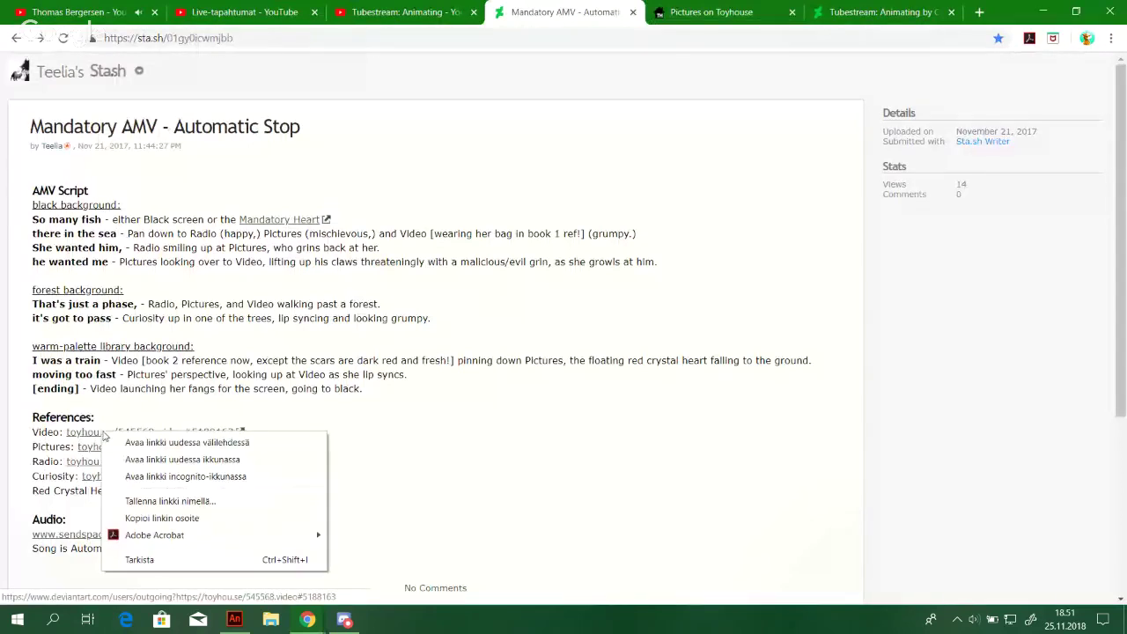
pyautogui.click(132, 442)
pyautogui.hotkey('ctrl', 'Tab')
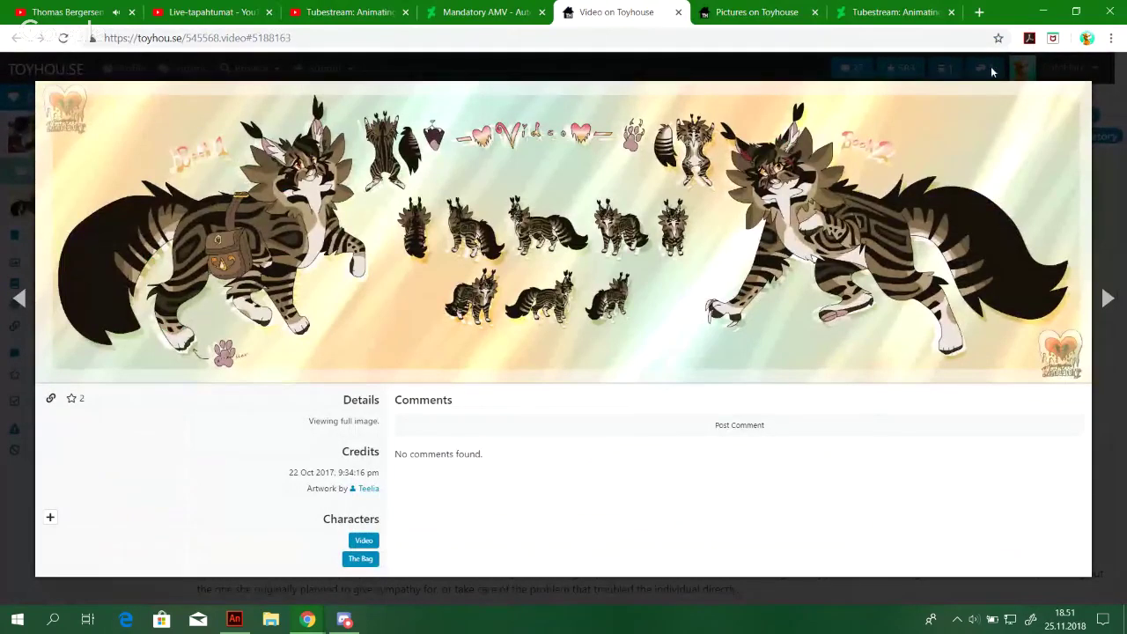
# Detach the Video reference into its own window and return the main browser to its small window with the Pictures reference showing
pyautogui.moveTo(612, 13); pyautogui.dragTo(651, 58)
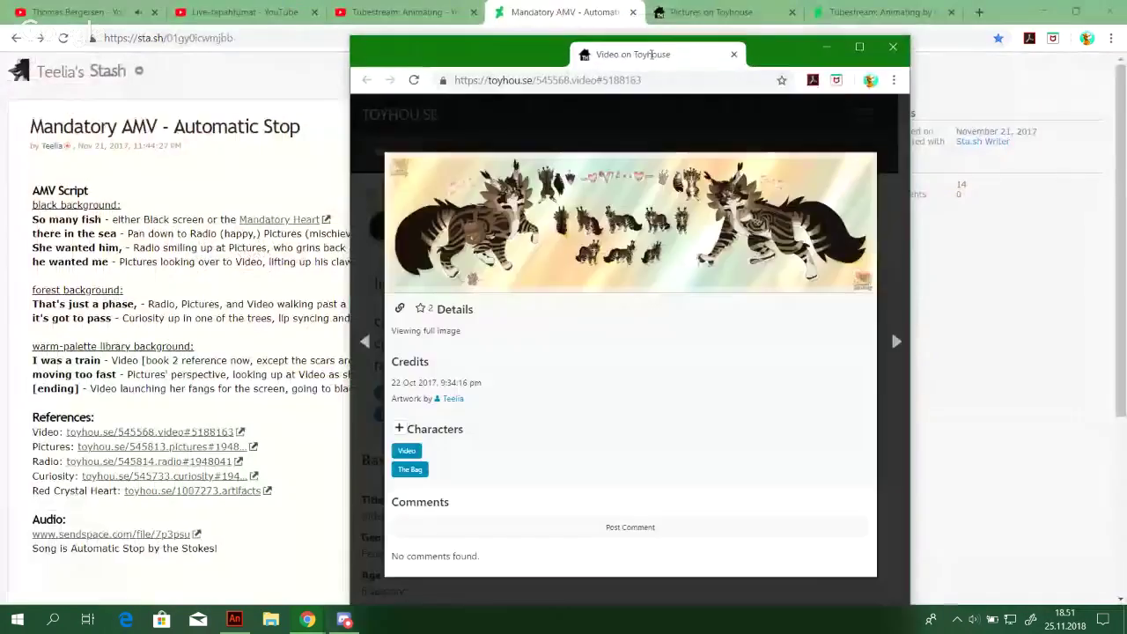
pyautogui.doubleClick(679, 40)
pyautogui.click(1078, 14)
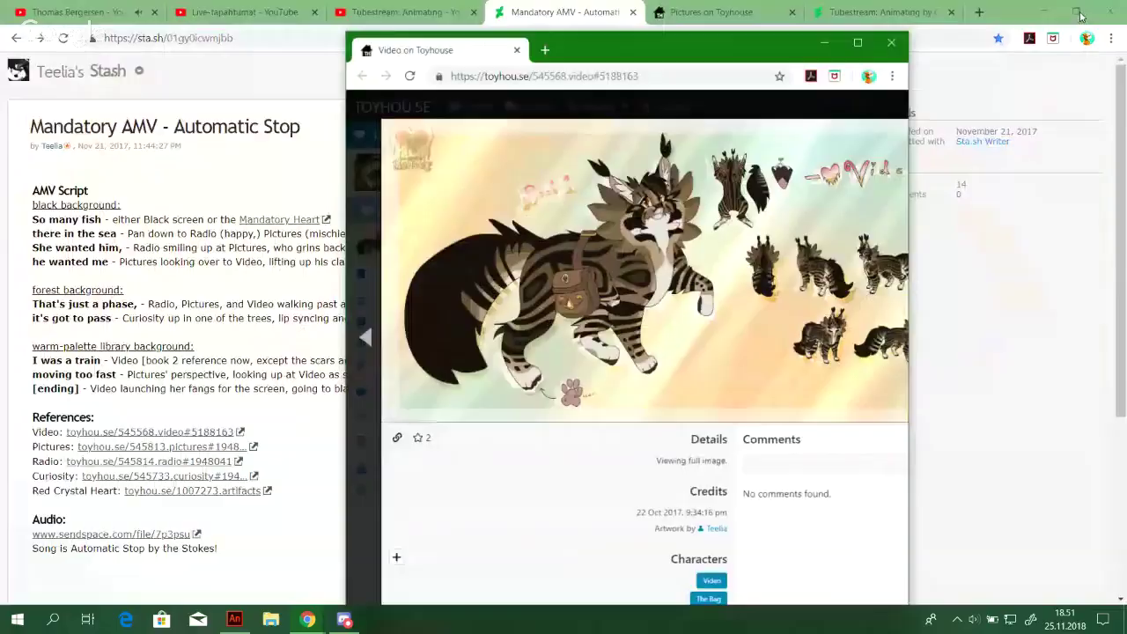
pyautogui.click(732, 13)
pyautogui.click(1076, 12)
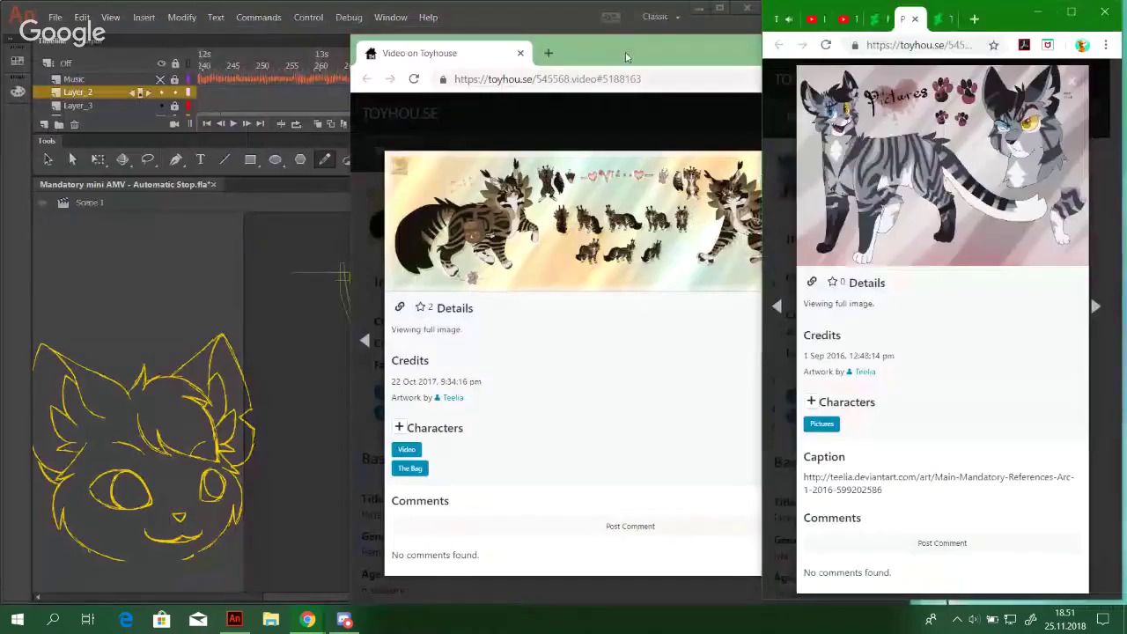
# Widen the Video reference window, place it below the Pictures reference and return to the animation in Animate
pyautogui.click(625, 52)
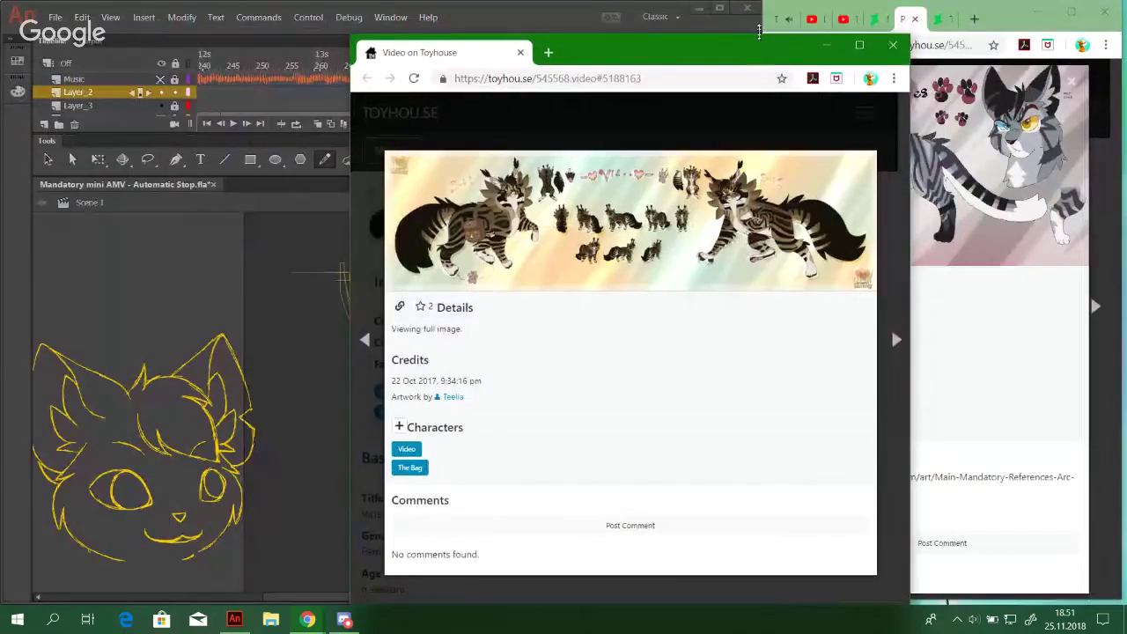
pyautogui.moveTo(764, 50); pyautogui.dragTo(764, 16)
pyautogui.moveTo(349, 402); pyautogui.dragTo(25, 381)
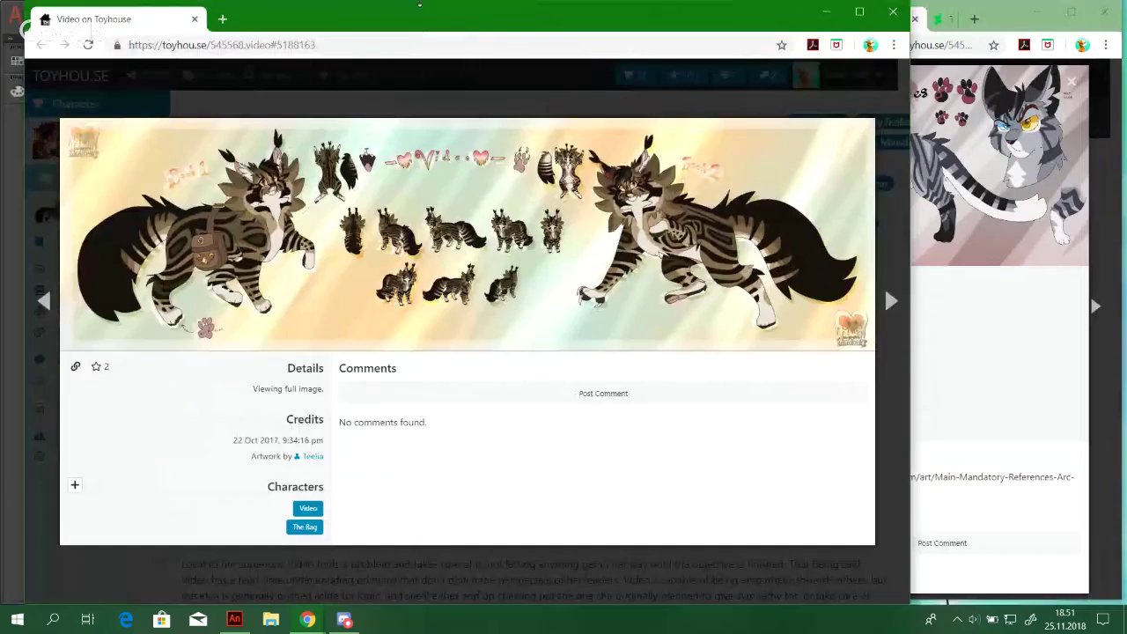
pyautogui.moveTo(417, 2); pyautogui.dragTo(657, 285)
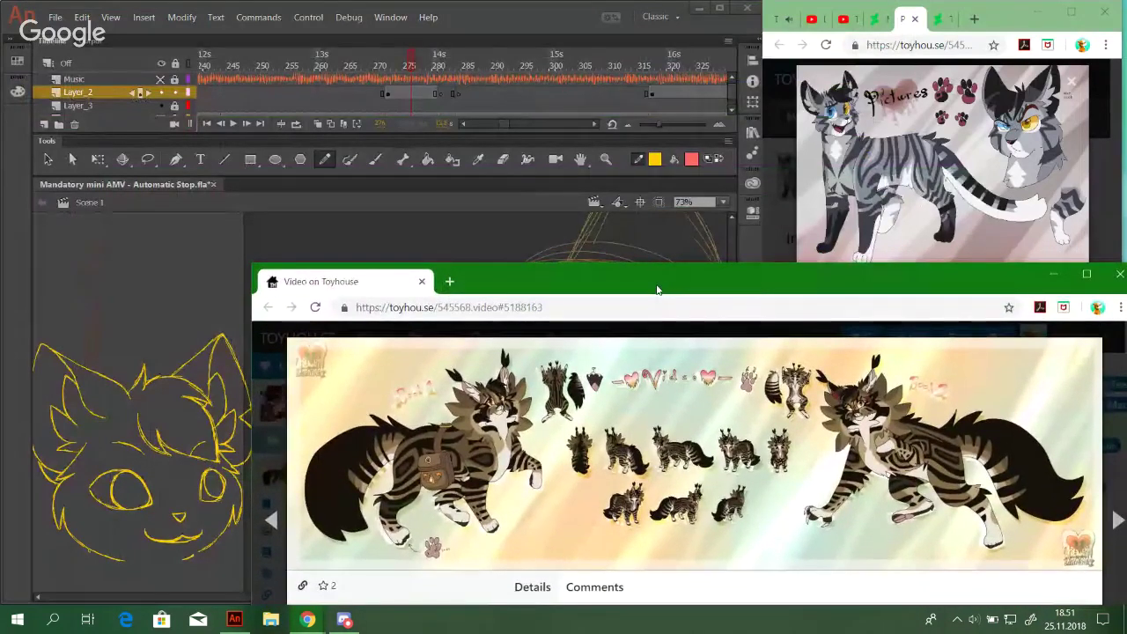
pyautogui.moveTo(658, 290)
pyautogui.mouseDown()
pyautogui.moveTo(660, 301)
pyautogui.moveTo(662, 288)
pyautogui.mouseUp()
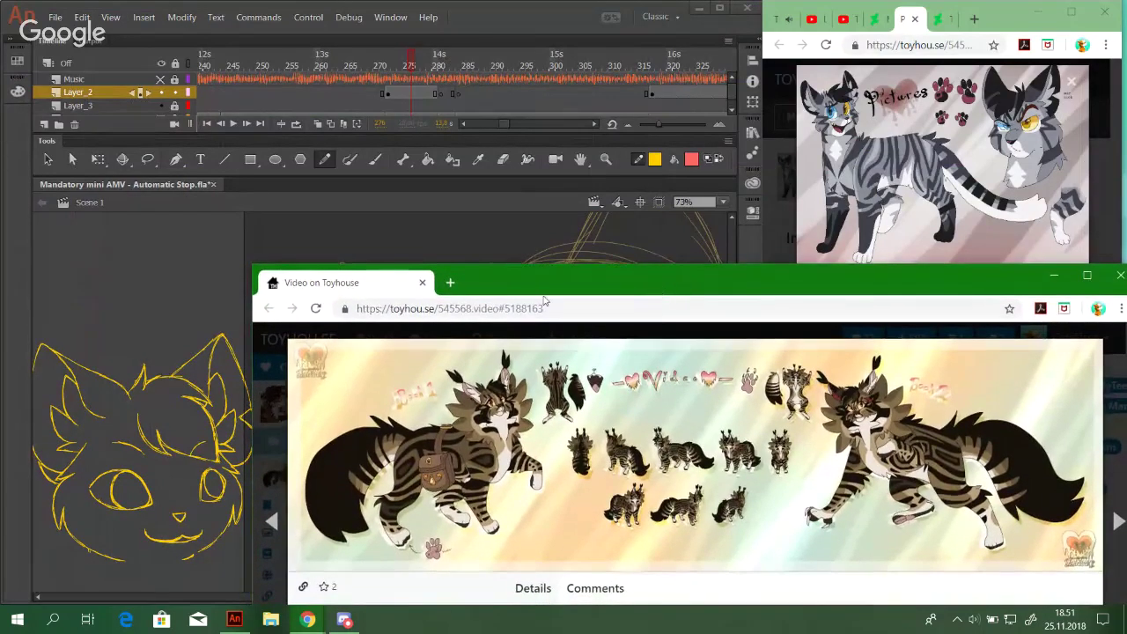
pyautogui.moveTo(247, 264); pyautogui.dragTo(210, 234)
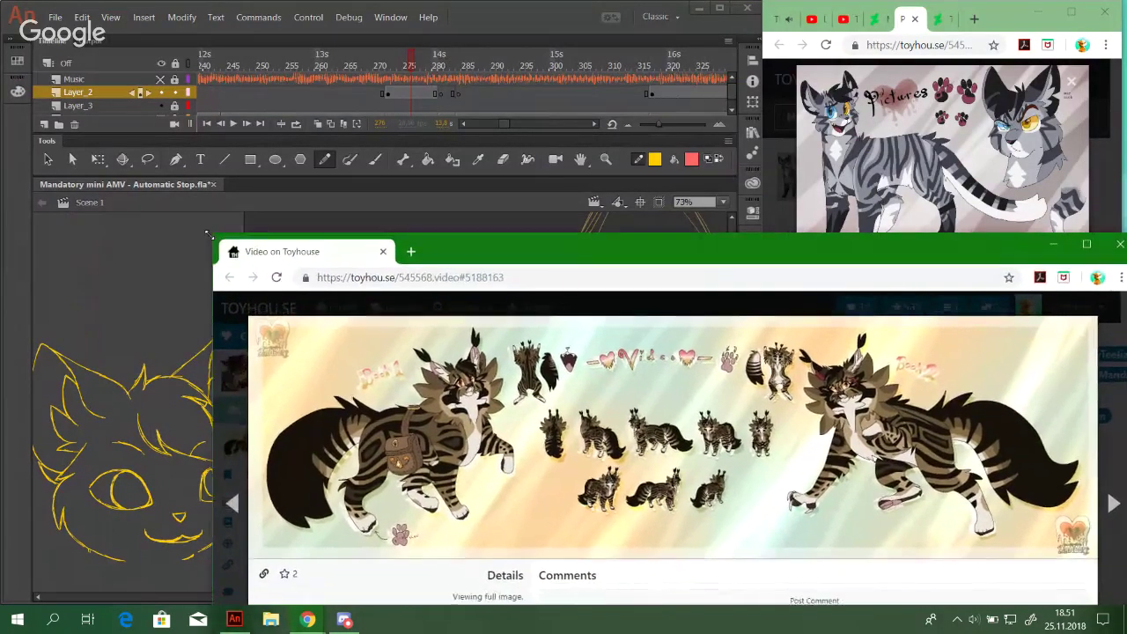
pyautogui.moveTo(463, 258); pyautogui.dragTo(494, 269)
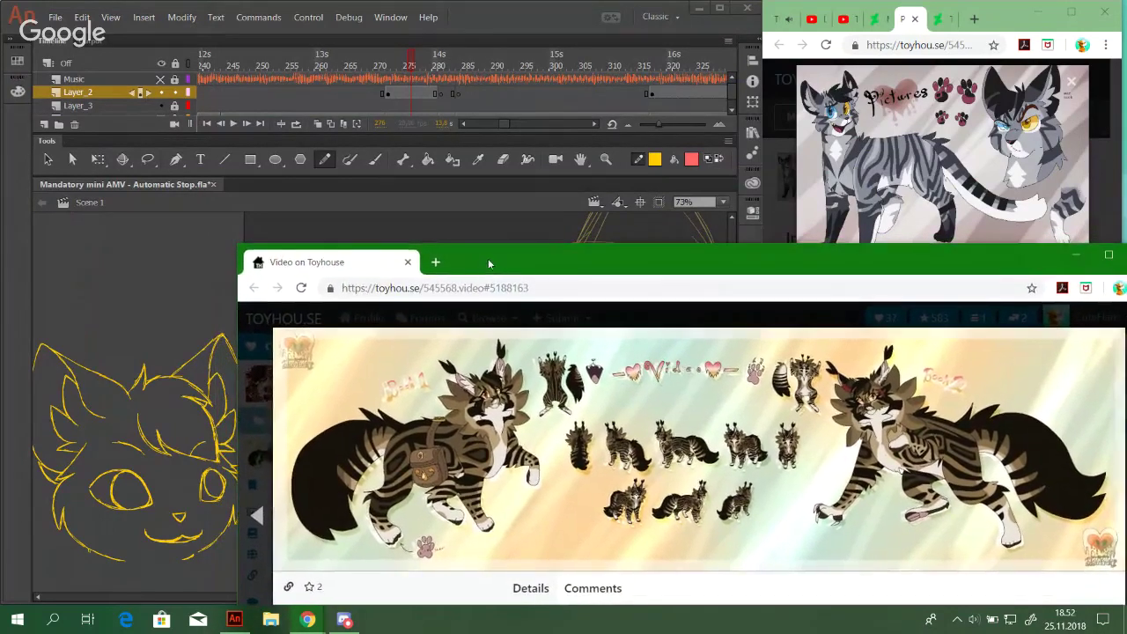
pyautogui.click(487, 182)
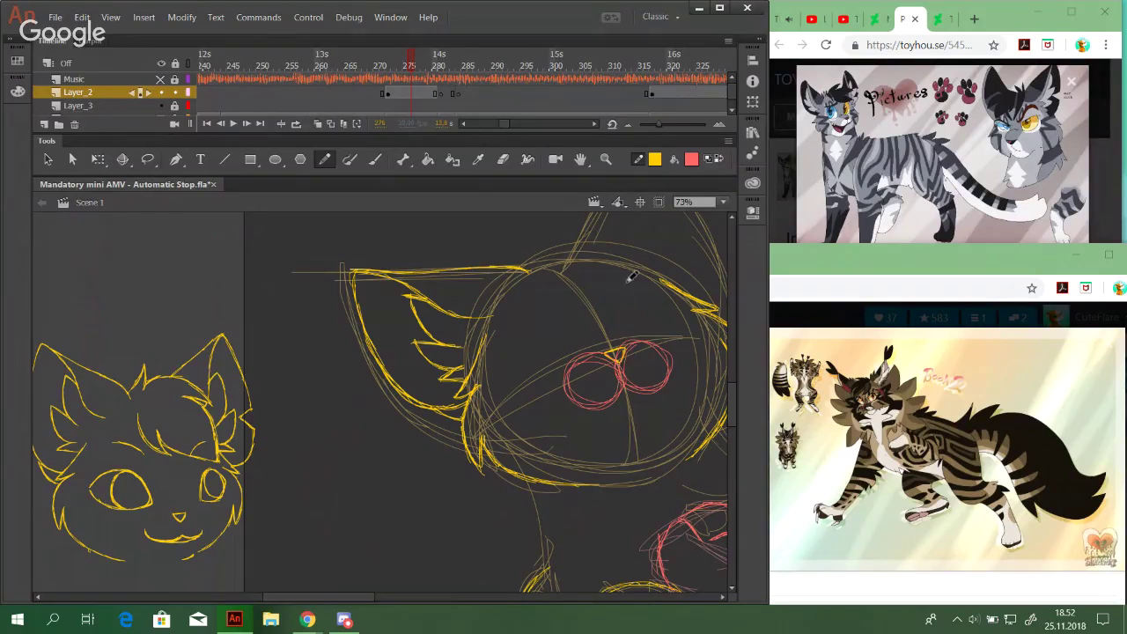
# Examine the earlier cat drawing around frame 152, including its neck and raised paw, and return to the sketch at frame 278
pyautogui.scroll(-3, 616, 282)
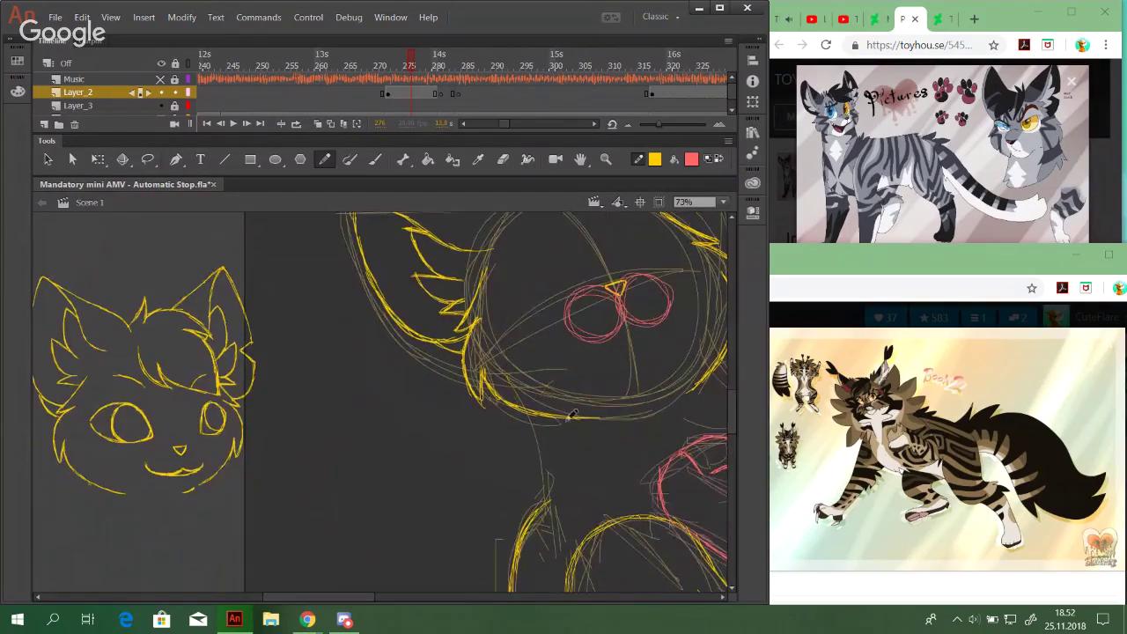
pyautogui.moveTo(521, 437)
pyautogui.mouseDown()
pyautogui.moveTo(473, 360)
pyautogui.moveTo(540, 433)
pyautogui.mouseUp()
pyautogui.moveTo(505, 124); pyautogui.dragTo(492, 125)
pyautogui.click(251, 60)
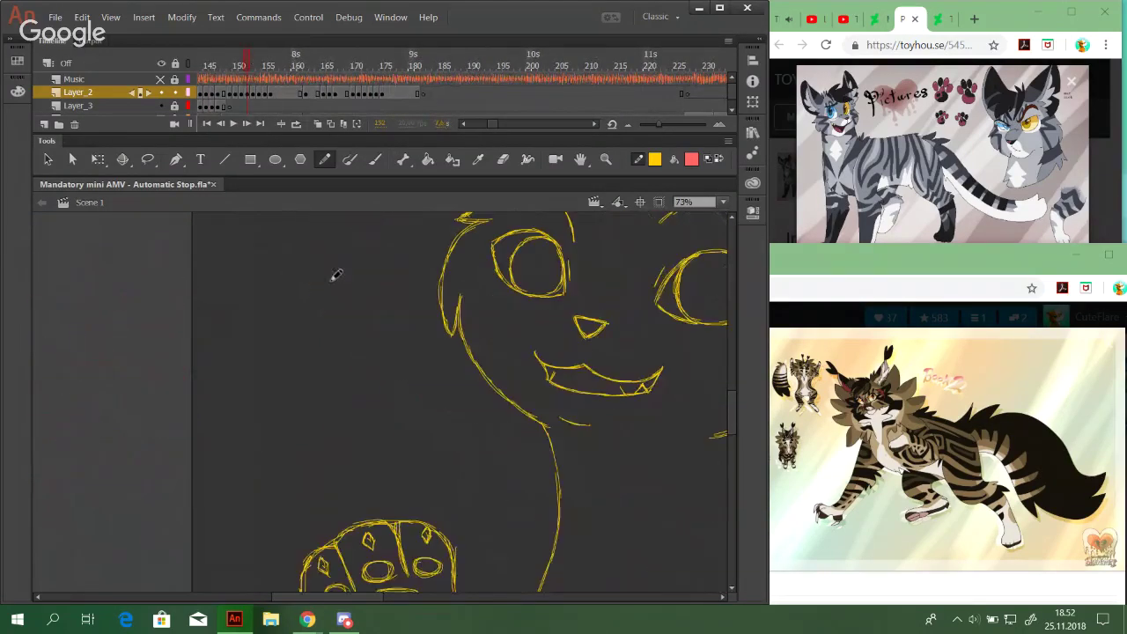
pyautogui.moveTo(553, 471); pyautogui.dragTo(281, 292)
pyautogui.moveTo(314, 439); pyautogui.dragTo(362, 382)
pyautogui.moveTo(320, 221); pyautogui.dragTo(349, 309)
pyautogui.moveTo(490, 124); pyautogui.dragTo(509, 123)
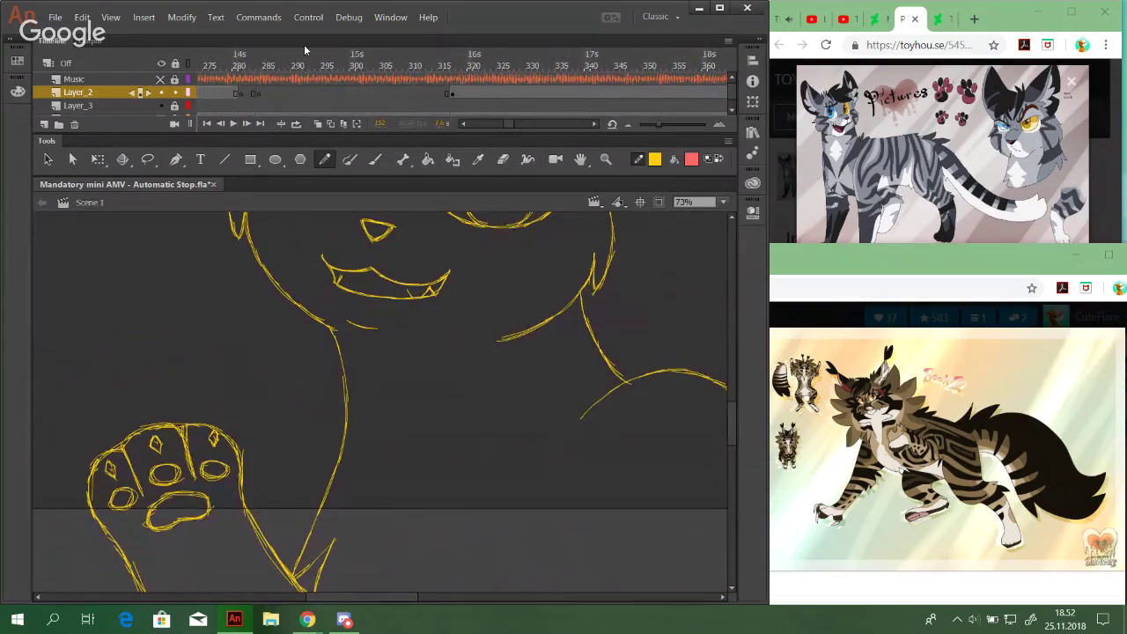
pyautogui.click(225, 66)
# Add toe lines to the yellow paw beside the pink arm and trace the outer edge of its leg downward
pyautogui.moveTo(493, 273)
pyautogui.mouseDown()
pyautogui.moveTo(506, 304)
pyautogui.moveTo(481, 388)
pyautogui.moveTo(483, 374)
pyautogui.moveTo(492, 411)
pyautogui.mouseUp()
pyautogui.moveTo(515, 373)
pyautogui.mouseDown()
pyautogui.moveTo(506, 399)
pyautogui.moveTo(512, 368)
pyautogui.moveTo(509, 404)
pyautogui.moveTo(523, 411)
pyautogui.moveTo(509, 406)
pyautogui.moveTo(550, 410)
pyautogui.moveTo(501, 401)
pyautogui.moveTo(505, 411)
pyautogui.moveTo(509, 401)
pyautogui.moveTo(484, 387)
pyautogui.moveTo(500, 400)
pyautogui.moveTo(487, 369)
pyautogui.moveTo(487, 395)
pyautogui.moveTo(500, 344)
pyautogui.moveTo(485, 373)
pyautogui.moveTo(517, 339)
pyautogui.moveTo(542, 334)
pyautogui.moveTo(492, 347)
pyautogui.moveTo(571, 342)
pyautogui.moveTo(522, 340)
pyautogui.moveTo(558, 394)
pyautogui.mouseUp()
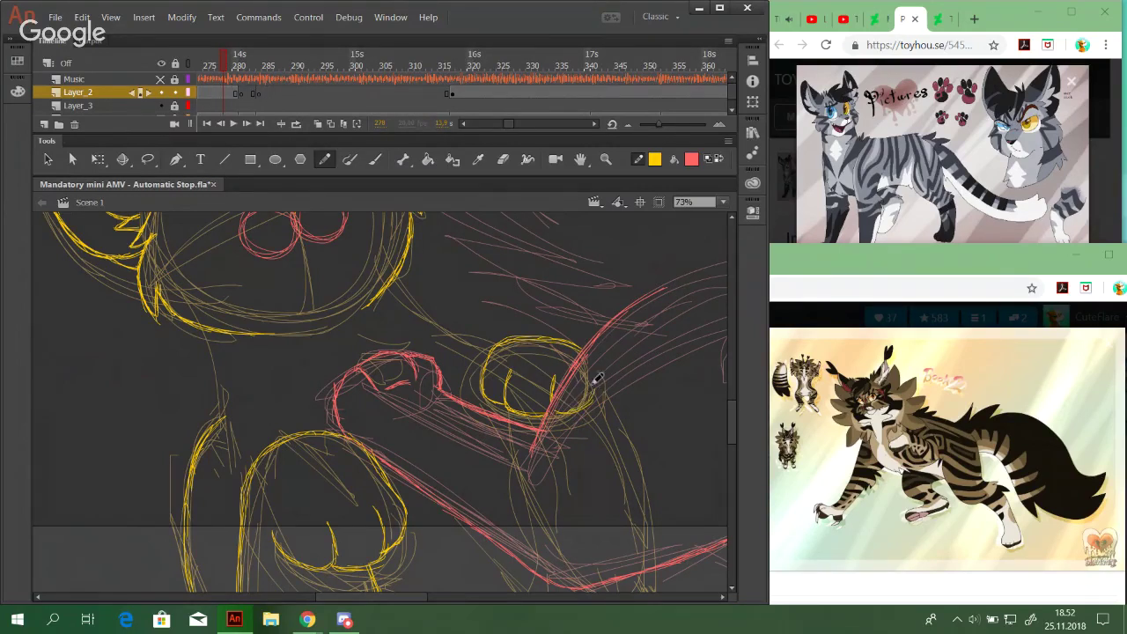
pyautogui.moveTo(577, 344)
pyautogui.mouseDown()
pyautogui.moveTo(604, 364)
pyautogui.moveTo(646, 499)
pyautogui.mouseUp()
pyautogui.moveTo(622, 430); pyautogui.dragTo(660, 543)
pyautogui.hotkey('ctrl', 'z')
pyautogui.hotkey('ctrl', 'z')
pyautogui.hotkey('ctrl', 'z')
# Trace the inner edge of the same yellow leg and join it to the outer edge with a rounded lower end
pyautogui.moveTo(622, 321); pyautogui.dragTo(607, 220)
pyautogui.moveTo(495, 314); pyautogui.dragTo(517, 443)
pyautogui.hotkey('ctrl', 'z')
pyautogui.hotkey('ctrl', 'z')
pyautogui.hotkey('ctrl', 'z')
pyautogui.moveTo(491, 310); pyautogui.dragTo(495, 358)
pyautogui.moveTo(492, 310)
pyautogui.mouseDown()
pyautogui.moveTo(502, 397)
pyautogui.moveTo(499, 381)
pyautogui.moveTo(530, 479)
pyautogui.moveTo(517, 449)
pyautogui.moveTo(520, 459)
pyautogui.moveTo(575, 521)
pyautogui.mouseUp()
pyautogui.moveTo(536, 487)
pyautogui.mouseDown()
pyautogui.moveTo(600, 526)
pyautogui.moveTo(630, 477)
pyautogui.moveTo(632, 493)
pyautogui.moveTo(610, 519)
pyautogui.moveTo(633, 446)
pyautogui.mouseUp()
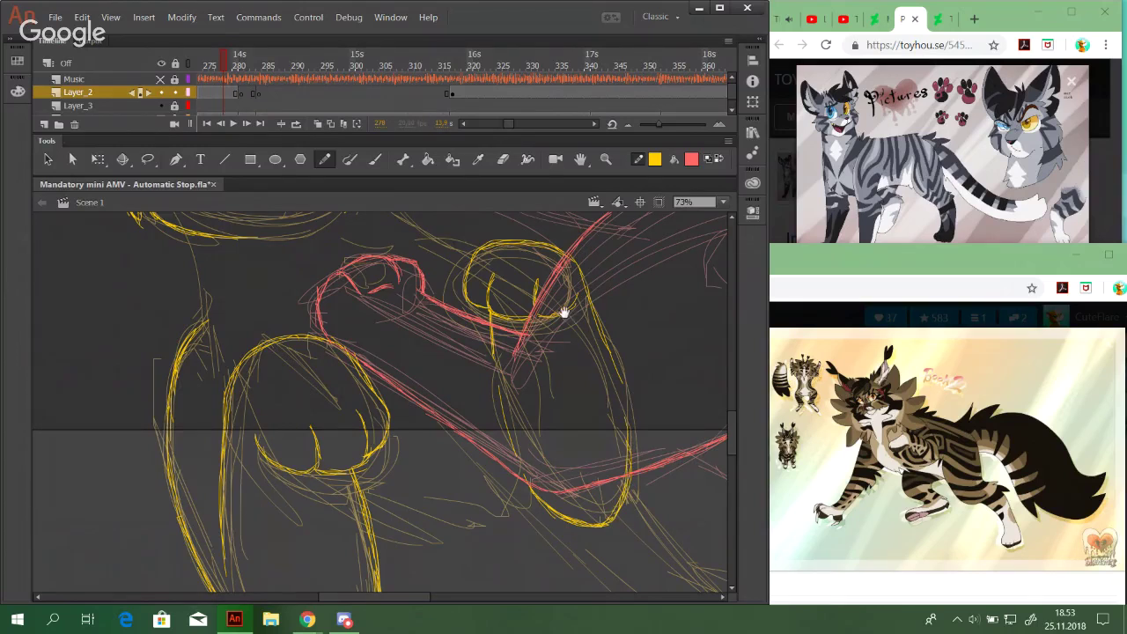
# Draw a small pointed hair tuft on top of the head, where the left ear meets it
pyautogui.moveTo(563, 313); pyautogui.dragTo(608, 385)
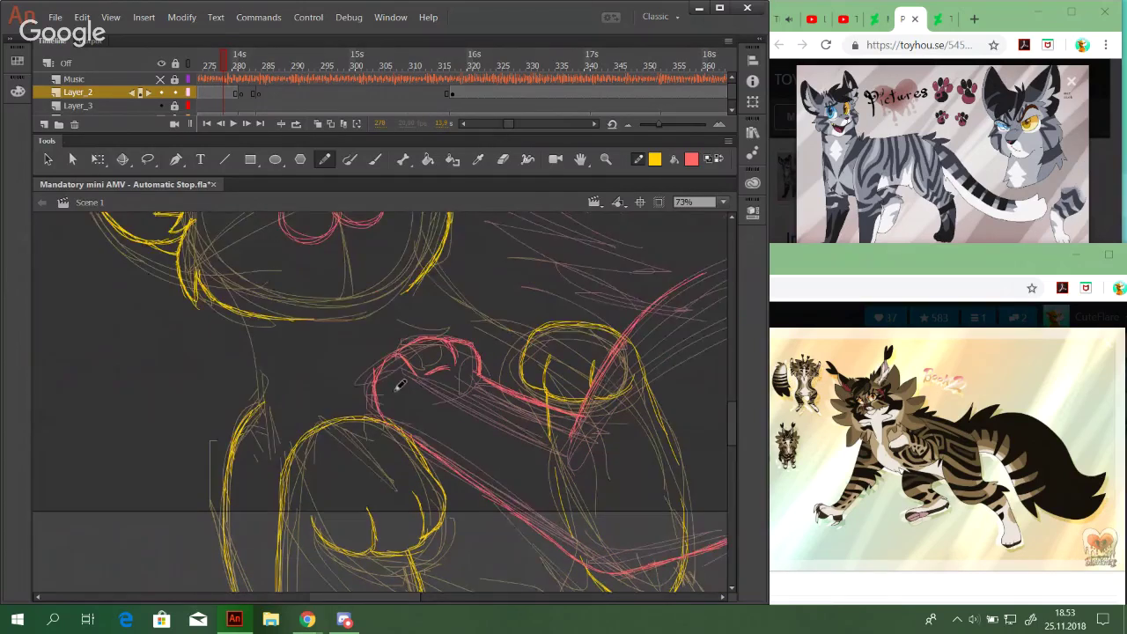
pyautogui.moveTo(388, 382); pyautogui.dragTo(418, 395)
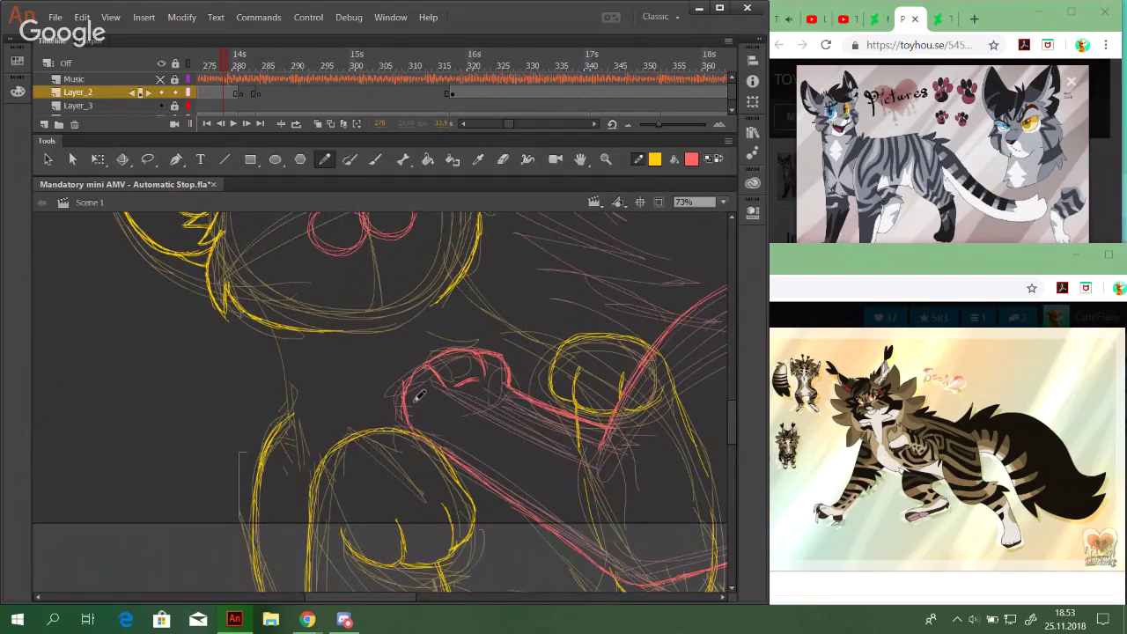
pyautogui.moveTo(427, 379)
pyautogui.mouseDown()
pyautogui.moveTo(488, 358)
pyautogui.moveTo(707, 427)
pyautogui.mouseUp()
pyautogui.moveTo(569, 335); pyautogui.dragTo(470, 514)
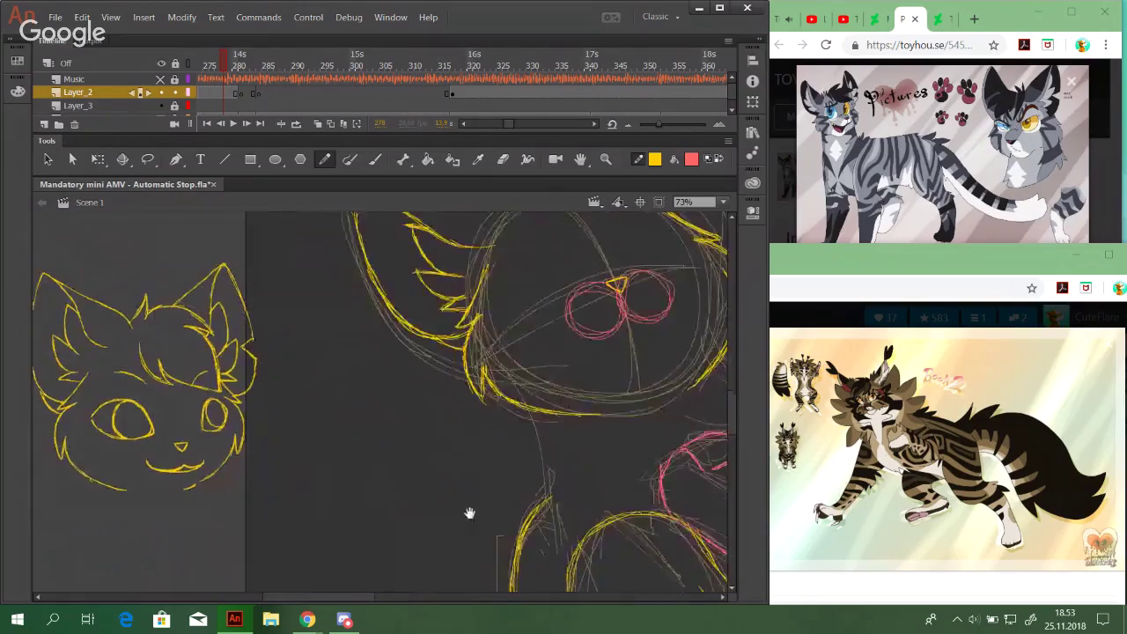
pyautogui.moveTo(511, 415); pyautogui.dragTo(564, 357)
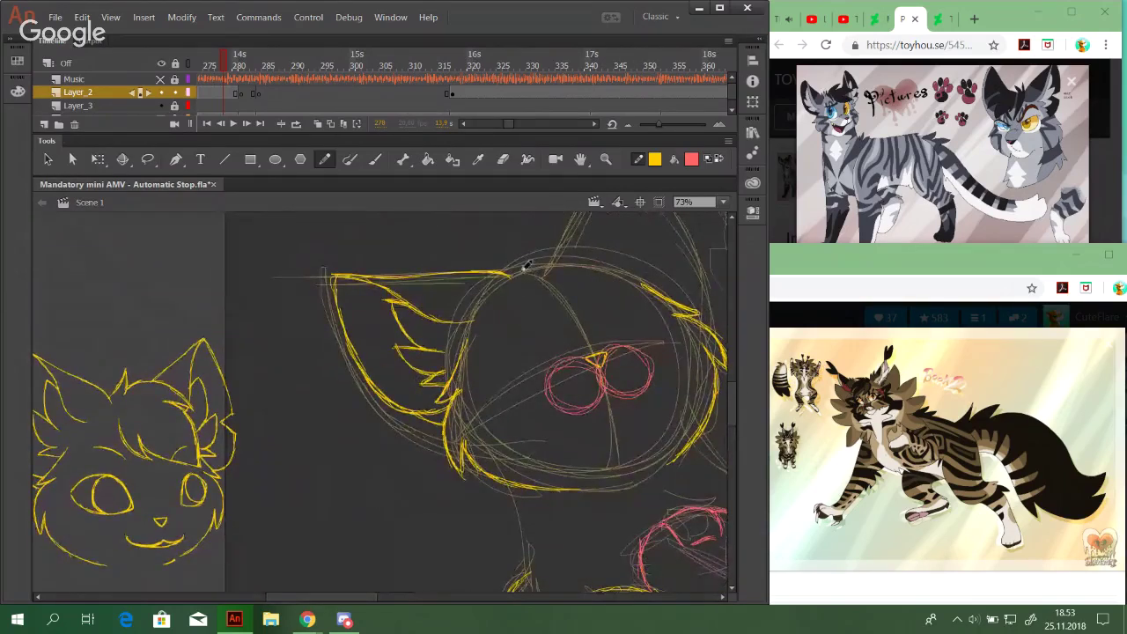
pyautogui.moveTo(520, 236); pyautogui.dragTo(509, 270)
pyautogui.moveTo(520, 236); pyautogui.dragTo(526, 262)
pyautogui.hotkey('ctrl', 'z')
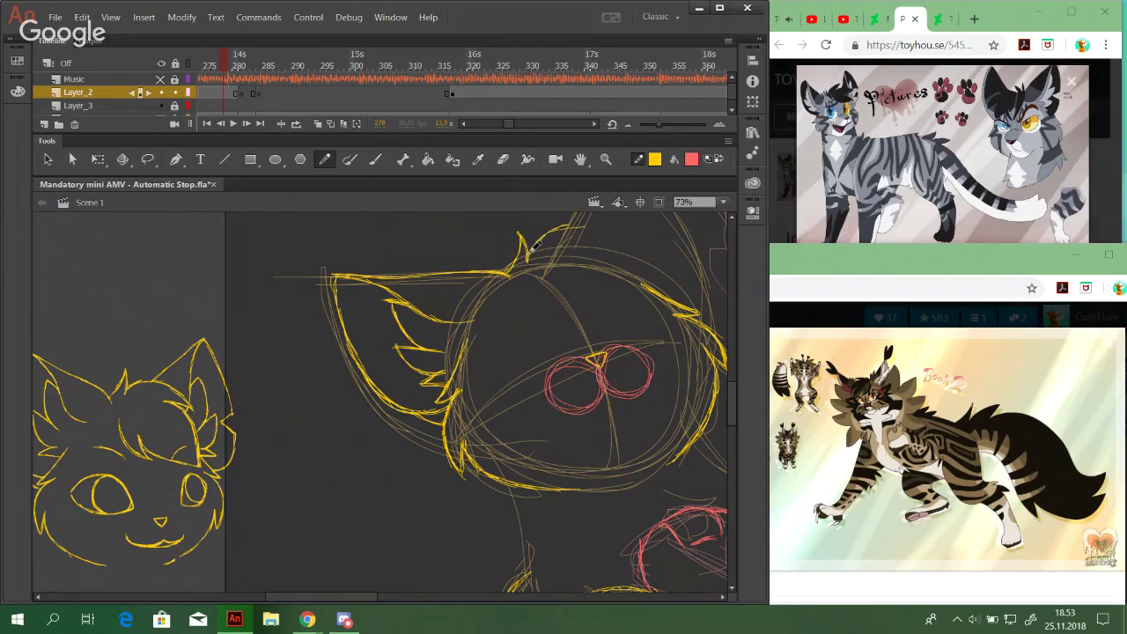
# Draw a curved lock of hair arching over the top of the head from the small tuft
pyautogui.moveTo(530, 239)
pyautogui.mouseDown()
pyautogui.moveTo(578, 222)
pyautogui.moveTo(593, 222)
pyautogui.moveTo(561, 230)
pyautogui.moveTo(617, 228)
pyautogui.moveTo(585, 221)
pyautogui.moveTo(617, 227)
pyautogui.moveTo(631, 254)
pyautogui.moveTo(575, 258)
pyautogui.moveTo(621, 241)
pyautogui.moveTo(562, 231)
pyautogui.moveTo(627, 230)
pyautogui.moveTo(596, 222)
pyautogui.moveTo(626, 231)
pyautogui.mouseUp()
pyautogui.hotkey('ctrl', 'z')
pyautogui.hotkey('ctrl', 'z')
pyautogui.hotkey('ctrl', 'z')
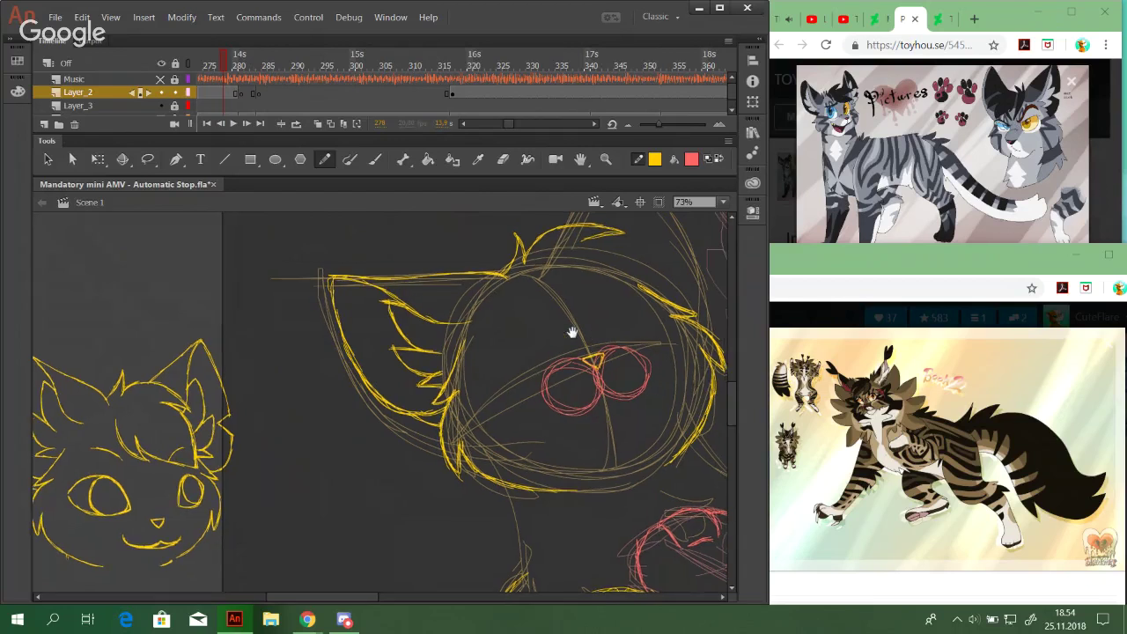
# Extend the hair with a second lock curving down the head's right side and refine its tapered end up close
pyautogui.moveTo(573, 330); pyautogui.dragTo(528, 335)
pyautogui.moveTo(561, 272)
pyautogui.mouseDown()
pyautogui.moveTo(619, 264)
pyautogui.moveTo(589, 258)
pyautogui.moveTo(629, 239)
pyautogui.mouseUp()
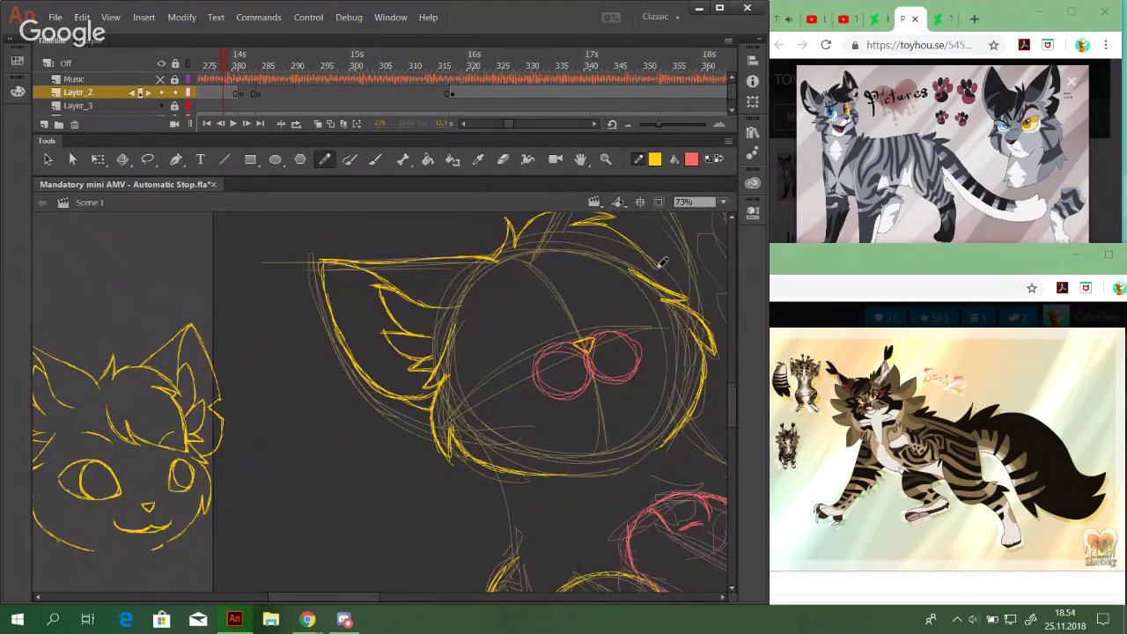
pyautogui.press('z')
pyautogui.moveTo(642, 253); pyautogui.dragTo(642, 254)
pyautogui.press('y')
pyautogui.click(723, 203)
pyautogui.click(705, 312)
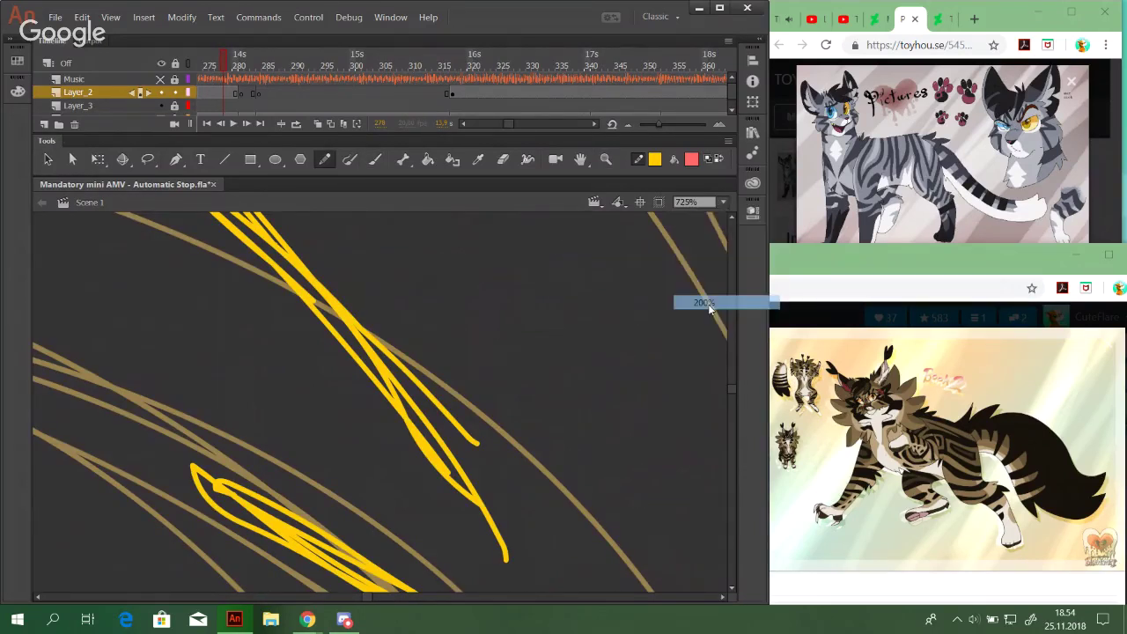
pyautogui.moveTo(390, 331); pyautogui.dragTo(566, 288)
pyautogui.moveTo(380, 257); pyautogui.dragTo(544, 314)
pyautogui.hotkey('ctrl', 'z')
pyautogui.moveTo(453, 269)
pyautogui.mouseDown()
pyautogui.moveTo(537, 326)
pyautogui.moveTo(576, 377)
pyautogui.mouseUp()
pyautogui.moveTo(410, 350); pyautogui.dragTo(440, 377)
# Select the newly drawn hair on top of the head with the Lasso tool and nudge it down and to the left
pyautogui.press('l')
pyautogui.moveTo(148, 369)
pyautogui.mouseDown()
pyautogui.moveTo(255, 396)
pyautogui.moveTo(507, 392)
pyautogui.moveTo(607, 438)
pyautogui.moveTo(630, 250)
pyautogui.moveTo(251, 345)
pyautogui.mouseUp()
pyautogui.click(722, 202)
pyautogui.click(704, 284)
pyautogui.moveTo(348, 411)
pyautogui.mouseDown()
pyautogui.moveTo(549, 320)
pyautogui.moveTo(609, 265)
pyautogui.moveTo(692, 254)
pyautogui.mouseUp()
pyautogui.moveTo(621, 280); pyautogui.dragTo(478, 352)
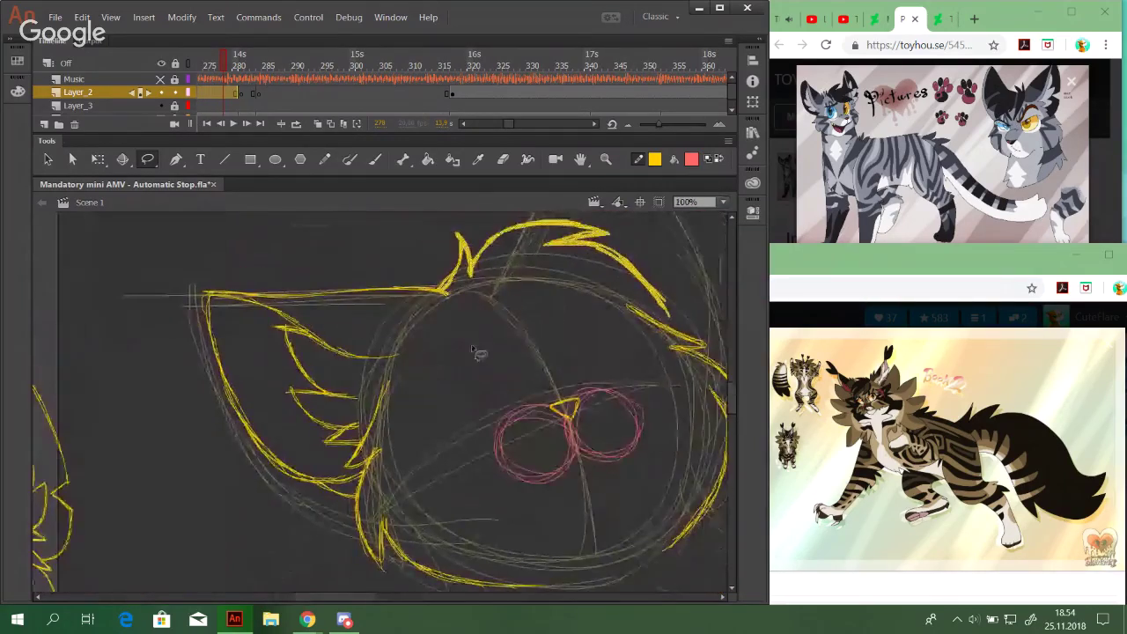
pyautogui.press('Down')
pyautogui.press('Down')
pyautogui.press('Left')
pyautogui.press('Left')
pyautogui.press('Left')
pyautogui.press('Down')
pyautogui.press('Down')
pyautogui.press('Down')
pyautogui.press('Left')
pyautogui.press('Left')
pyautogui.press('Left')
pyautogui.press('Left')
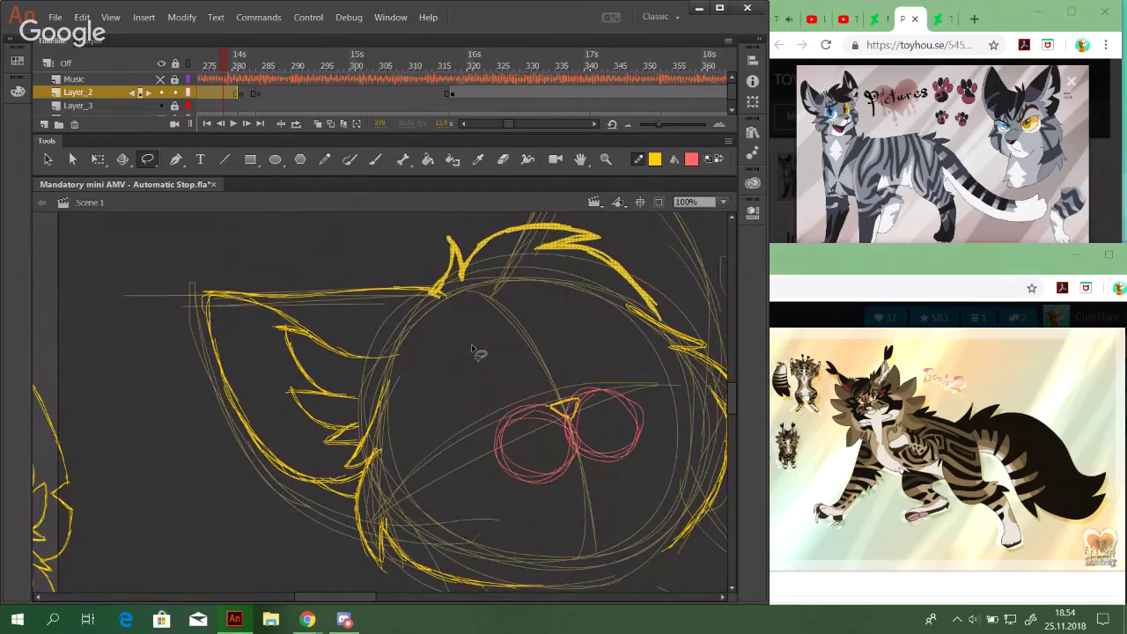
# Shift the selected hair on top of the head left, tilt it slightly with Free Transform, and fine-tune its position
pyautogui.press('Left')
pyautogui.press('Left')
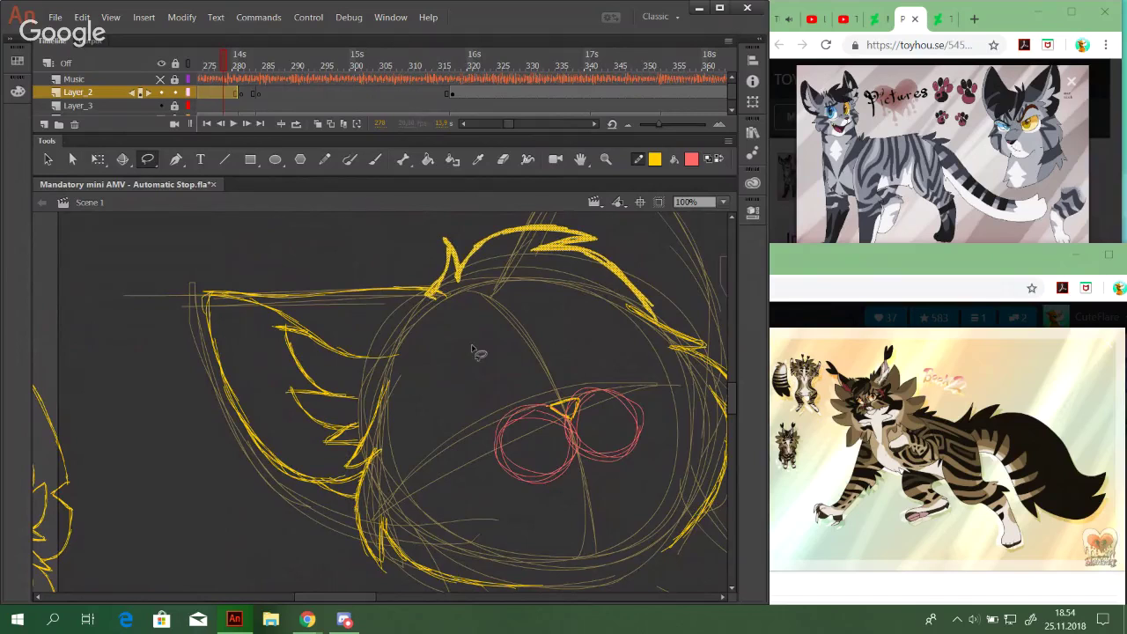
pyautogui.click(99, 158)
pyautogui.moveTo(656, 286); pyautogui.dragTo(653, 282)
pyautogui.moveTo(451, 431)
pyautogui.mouseDown()
pyautogui.moveTo(460, 440)
pyautogui.moveTo(447, 441)
pyautogui.mouseUp()
pyautogui.press('Left')
pyautogui.press('Left')
pyautogui.press('Left')
pyautogui.press('Left')
pyautogui.press('Left')
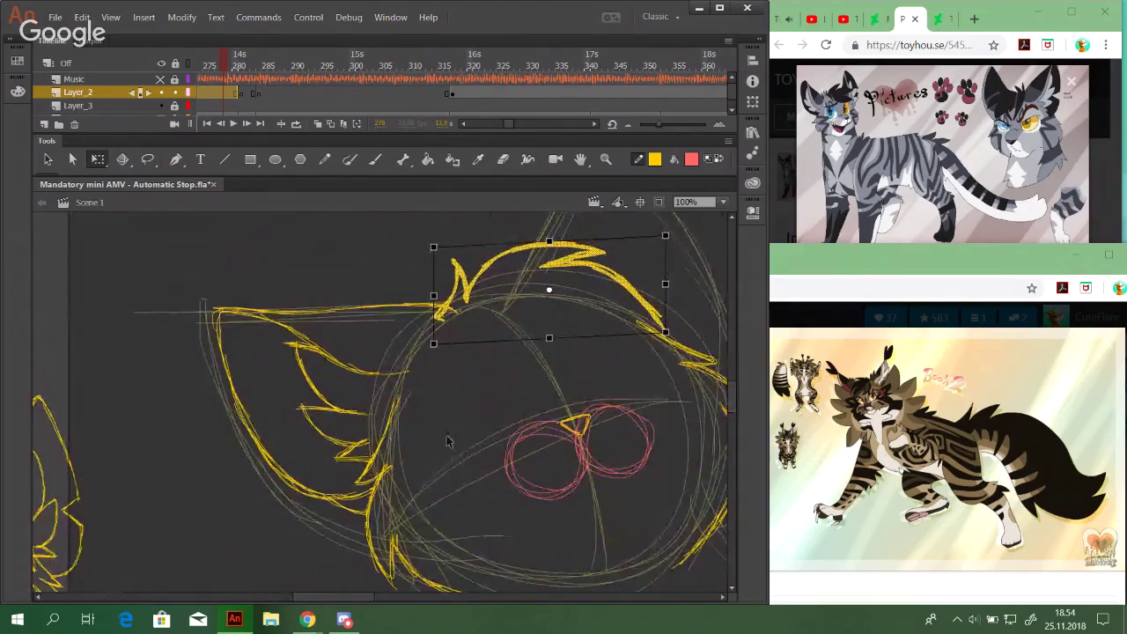
pyautogui.press('Up')
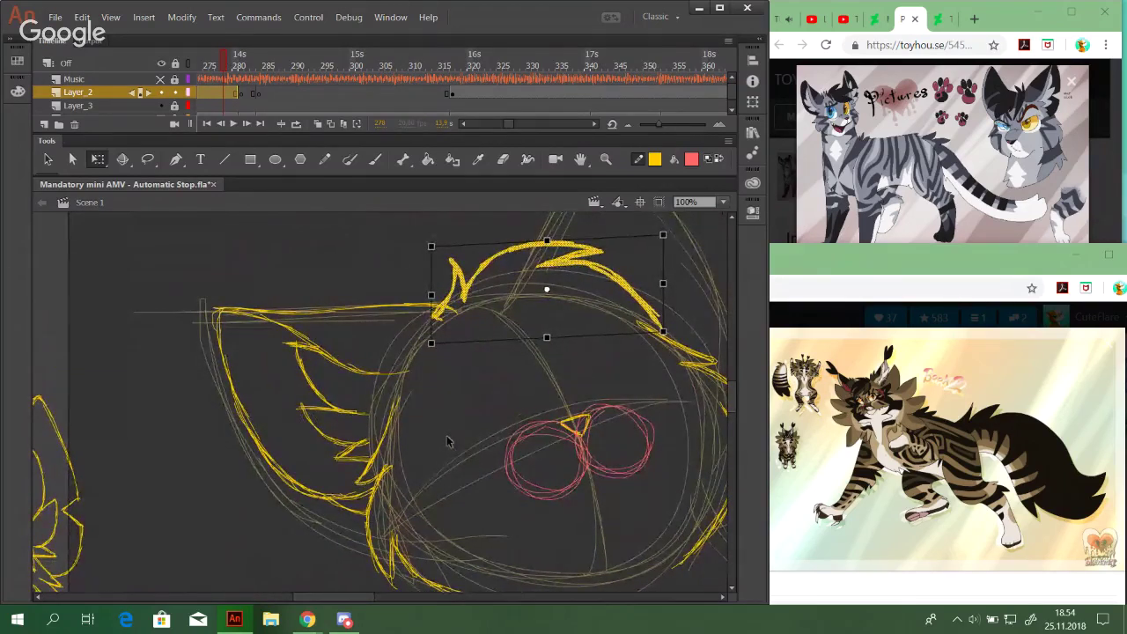
# Draw two curved, pointed fringe locks across the forehead above the muzzle circles with the Pencil tool
pyautogui.click(323, 159)
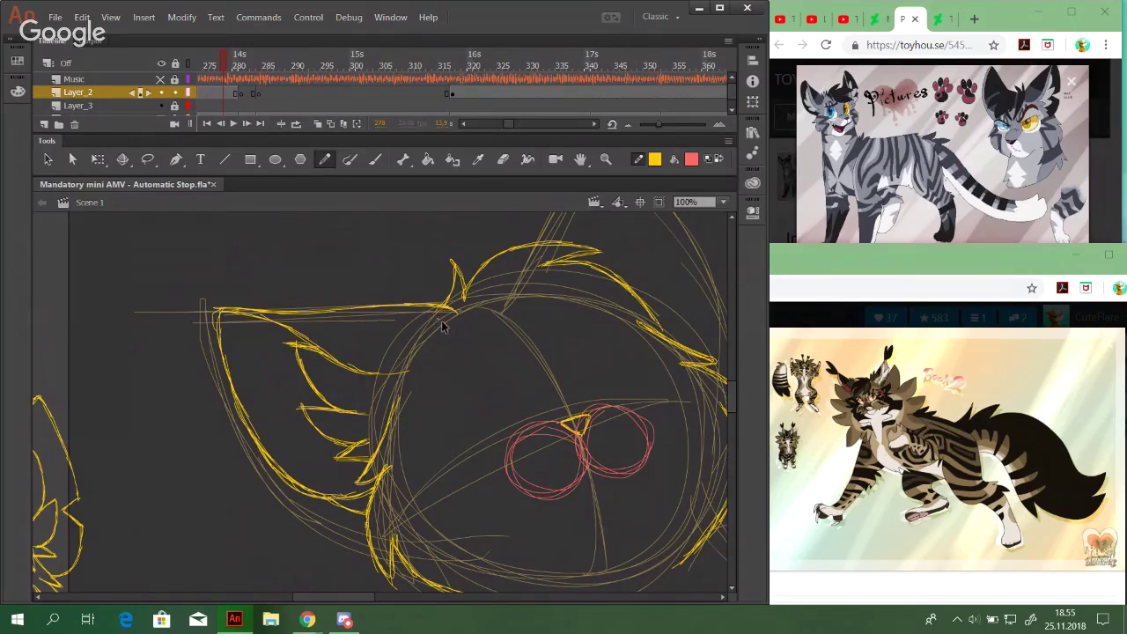
pyautogui.moveTo(530, 359)
pyautogui.mouseDown()
pyautogui.moveTo(471, 333)
pyautogui.moveTo(710, 354)
pyautogui.moveTo(634, 332)
pyautogui.moveTo(609, 277)
pyautogui.moveTo(656, 324)
pyautogui.moveTo(541, 377)
pyautogui.moveTo(727, 317)
pyautogui.mouseUp()
pyautogui.moveTo(546, 341)
pyautogui.mouseDown()
pyautogui.moveTo(500, 350)
pyautogui.moveTo(550, 355)
pyautogui.moveTo(623, 332)
pyautogui.moveTo(618, 340)
pyautogui.mouseUp()
pyautogui.hotkey('ctrl', 'z')
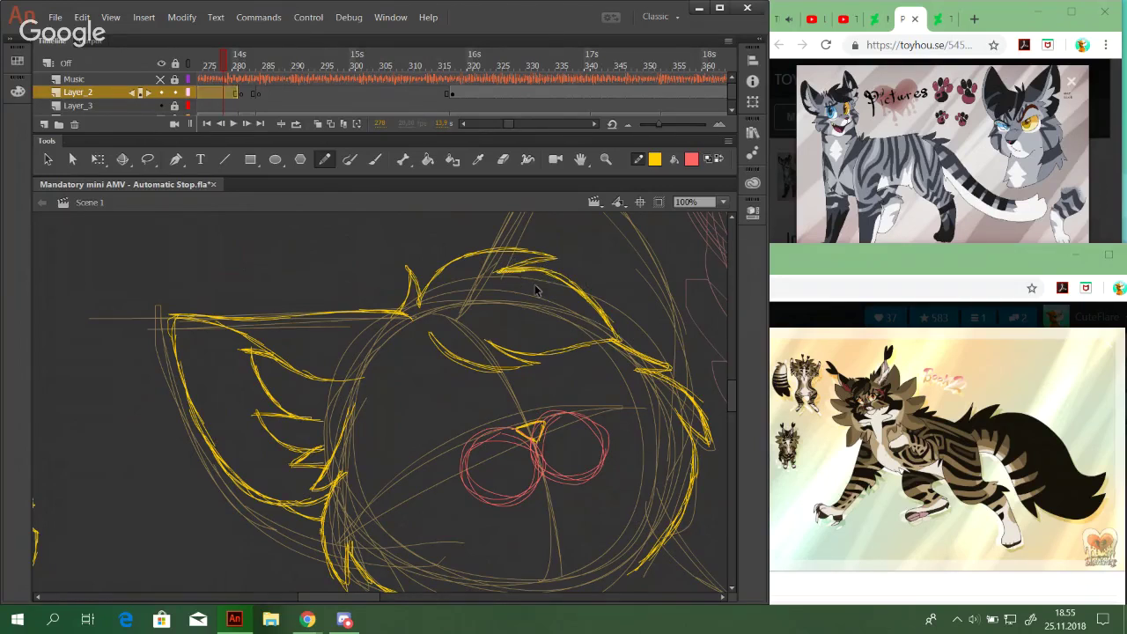
# Draw the curved inner edge of the head's right ear, rising from the hair towards the sketched tip
pyautogui.moveTo(471, 297); pyautogui.dragTo(421, 223)
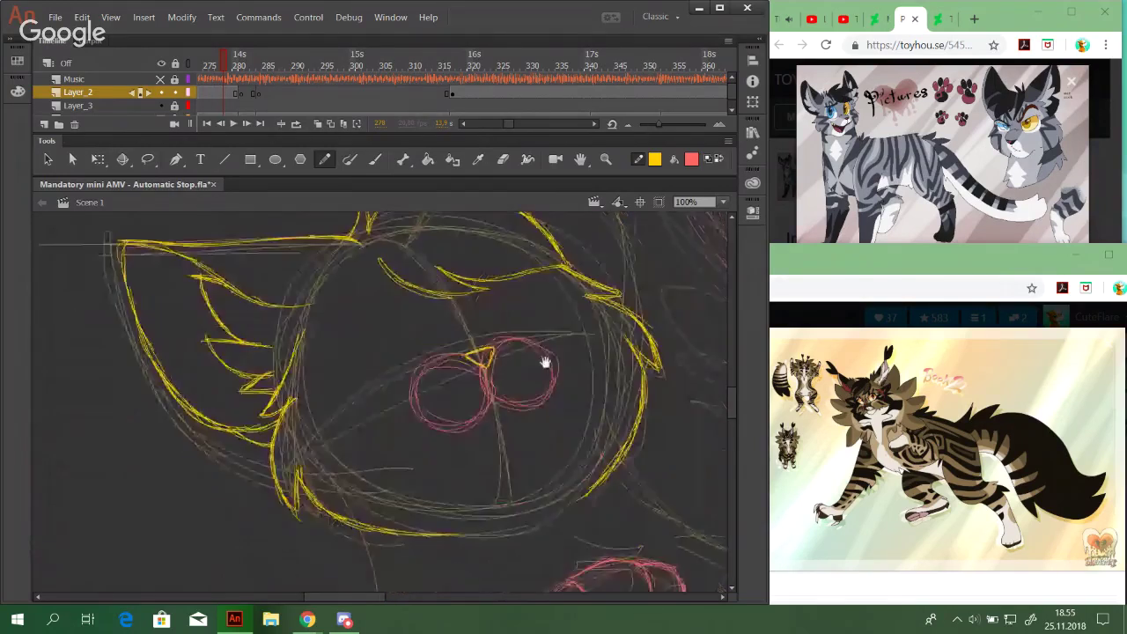
pyautogui.moveTo(549, 380); pyautogui.dragTo(536, 362)
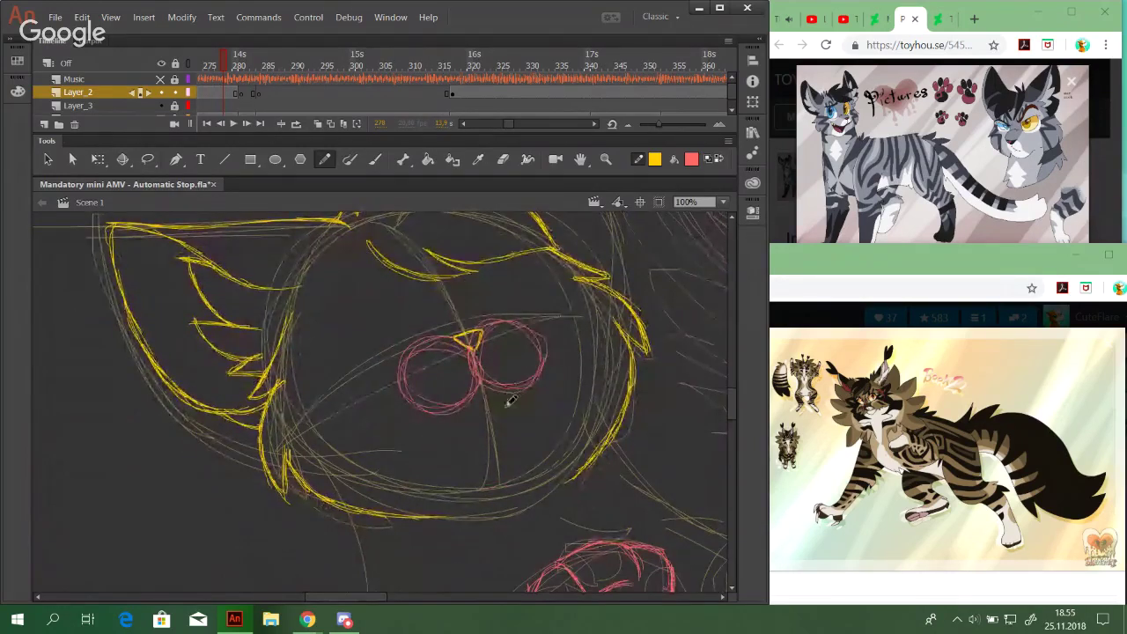
pyautogui.moveTo(553, 441); pyautogui.dragTo(678, 423)
pyautogui.moveTo(437, 444)
pyautogui.mouseDown()
pyautogui.moveTo(655, 433)
pyautogui.moveTo(544, 403)
pyautogui.mouseUp()
pyautogui.moveTo(626, 353); pyautogui.dragTo(492, 491)
pyautogui.moveTo(689, 302); pyautogui.dragTo(611, 479)
pyautogui.moveTo(572, 440); pyautogui.dragTo(550, 407)
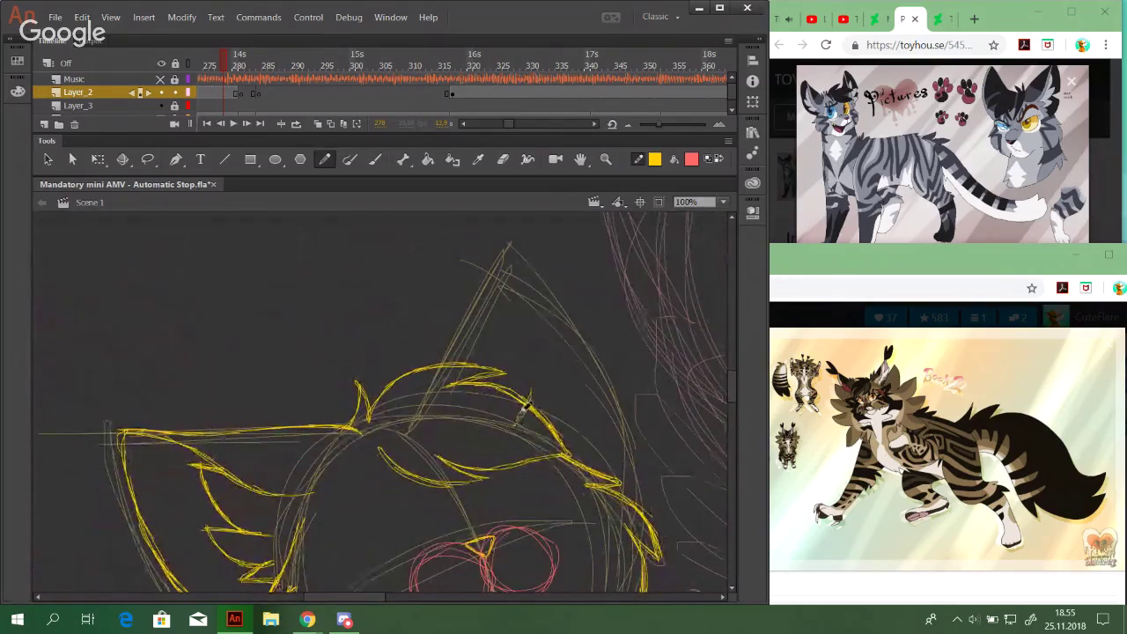
pyautogui.moveTo(526, 340); pyautogui.dragTo(533, 388)
pyautogui.hotkey('ctrl', 'z')
pyautogui.hotkey('ctrl', 'z')
pyautogui.moveTo(517, 273); pyautogui.dragTo(528, 336)
pyautogui.hotkey('ctrl', 'z')
pyautogui.moveTo(517, 297); pyautogui.dragTo(530, 363)
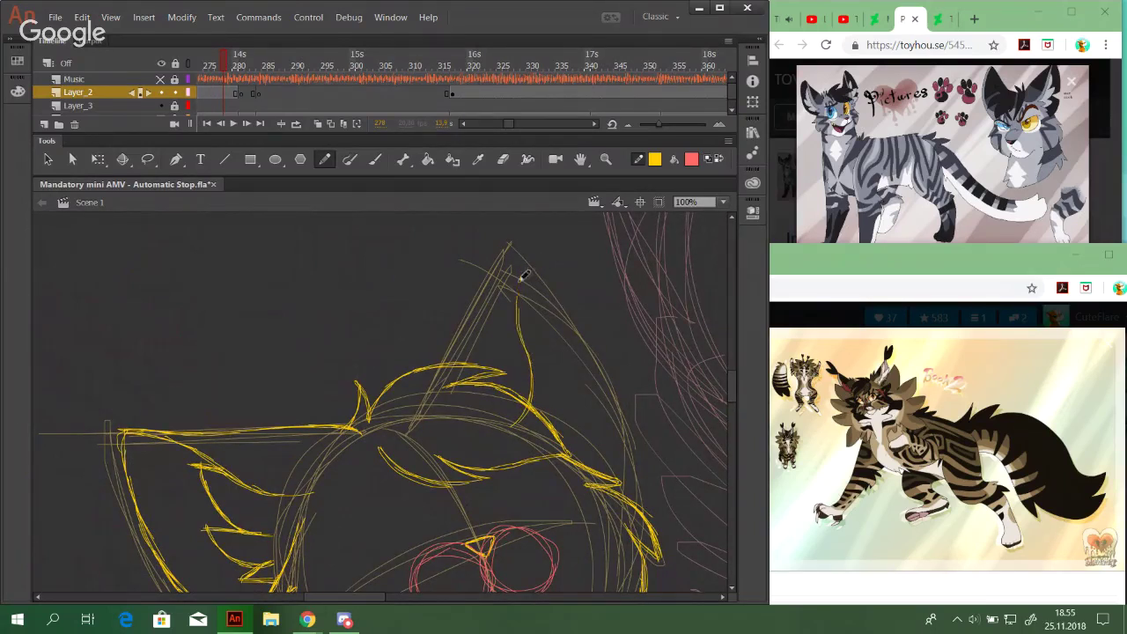
# Extend the right ear's inner edge upward to a point just inside the sketched ear tip
pyautogui.moveTo(525, 261); pyautogui.dragTo(519, 318)
pyautogui.hotkey('ctrl', 'z')
pyautogui.hotkey('ctrl', 'z')
pyautogui.moveTo(522, 269); pyautogui.dragTo(522, 321)
pyautogui.moveTo(556, 361)
pyautogui.mouseDown()
pyautogui.moveTo(536, 322)
pyautogui.moveTo(548, 327)
pyautogui.mouseUp()
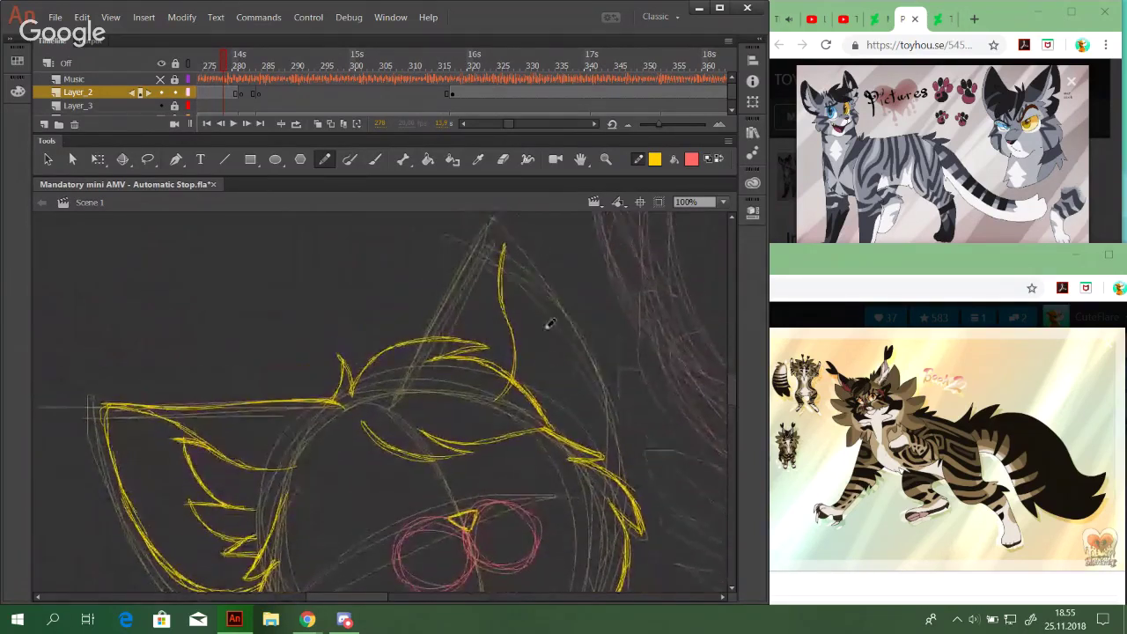
# Trace the right ear's outer edge from the tip down in a curve to the side of the head
pyautogui.moveTo(510, 237); pyautogui.dragTo(579, 319)
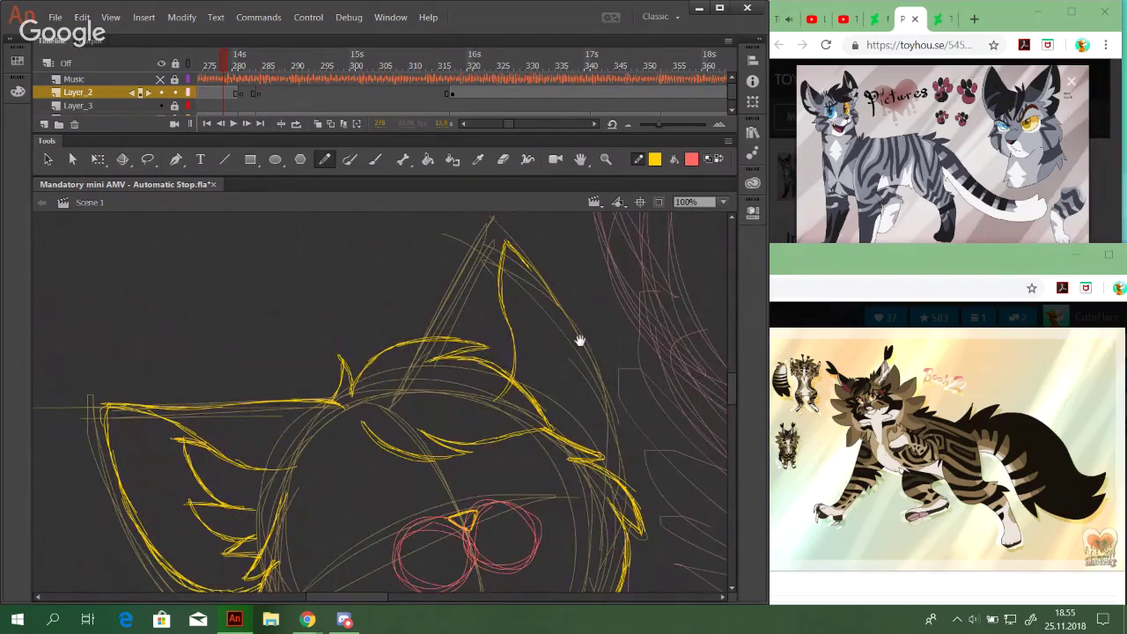
pyautogui.moveTo(585, 359); pyautogui.dragTo(580, 349)
pyautogui.moveTo(584, 441)
pyautogui.mouseDown()
pyautogui.moveTo(595, 376)
pyautogui.moveTo(582, 351)
pyautogui.mouseUp()
pyautogui.moveTo(589, 409)
pyautogui.mouseDown()
pyautogui.moveTo(586, 355)
pyautogui.moveTo(590, 375)
pyautogui.moveTo(553, 290)
pyautogui.mouseUp()
pyautogui.moveTo(592, 356); pyautogui.dragTo(528, 239)
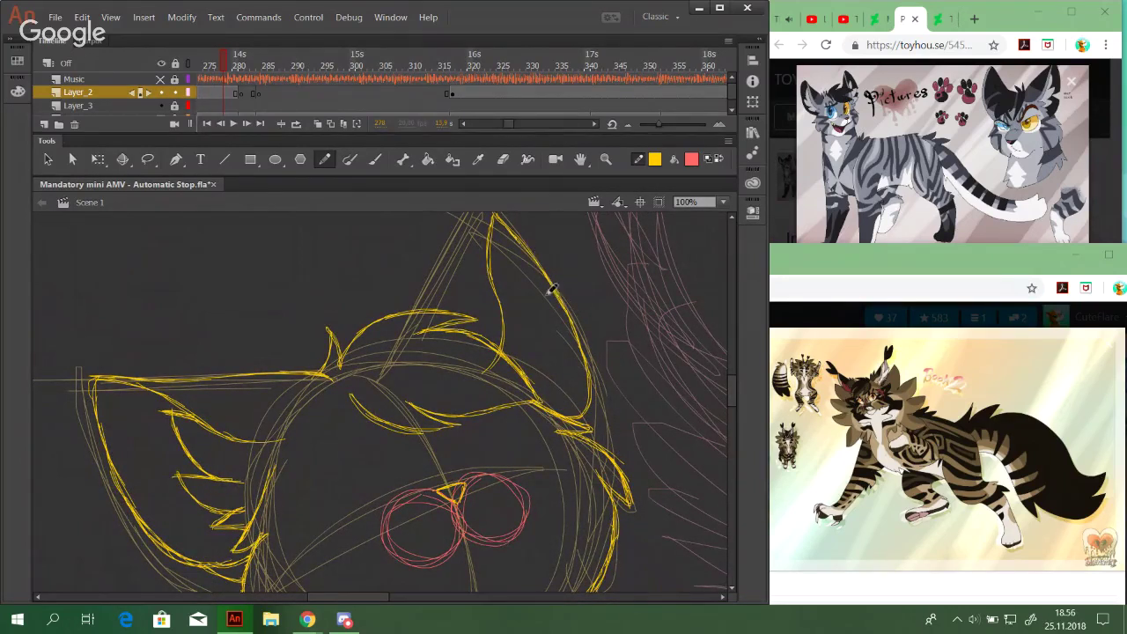
# Draw the right ear's straight front edge from the tip down to the hair and reinforce the ear's outer base
pyautogui.moveTo(457, 303); pyautogui.dragTo(463, 318)
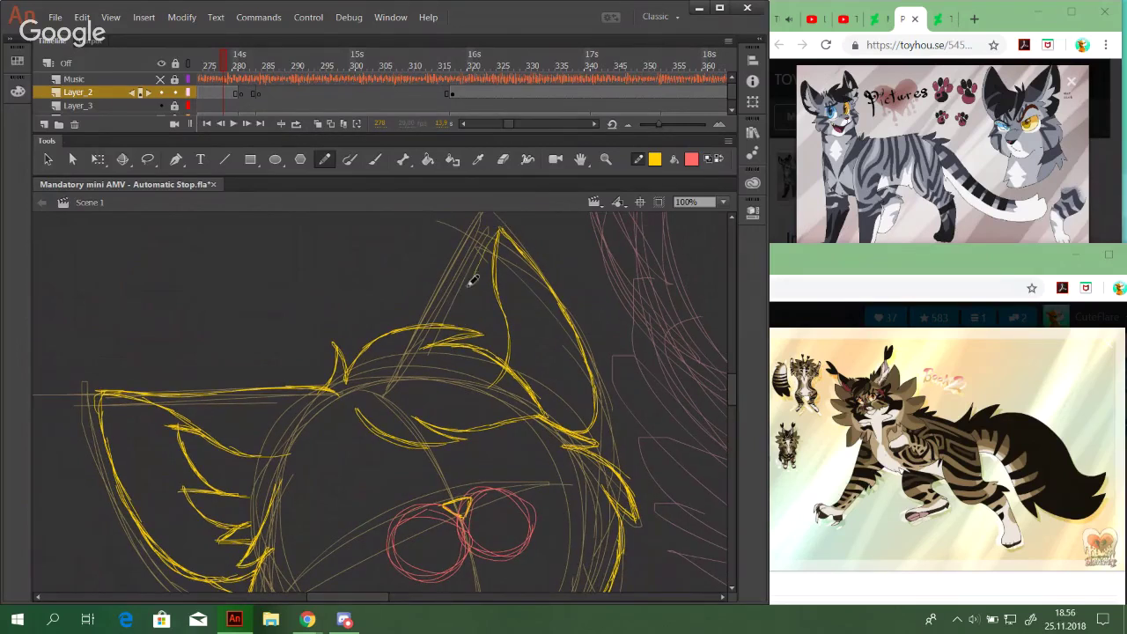
pyautogui.moveTo(503, 223)
pyautogui.mouseDown()
pyautogui.moveTo(447, 323)
pyautogui.moveTo(495, 233)
pyautogui.moveTo(471, 281)
pyautogui.mouseUp()
pyautogui.moveTo(498, 231); pyautogui.dragTo(460, 292)
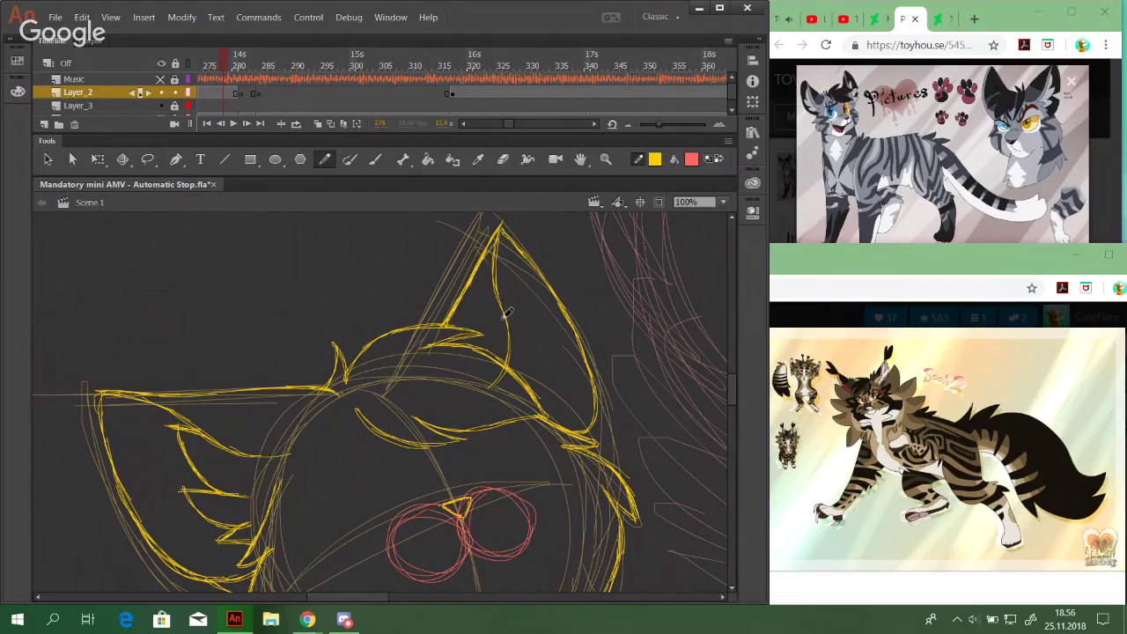
pyautogui.moveTo(605, 423); pyautogui.dragTo(599, 388)
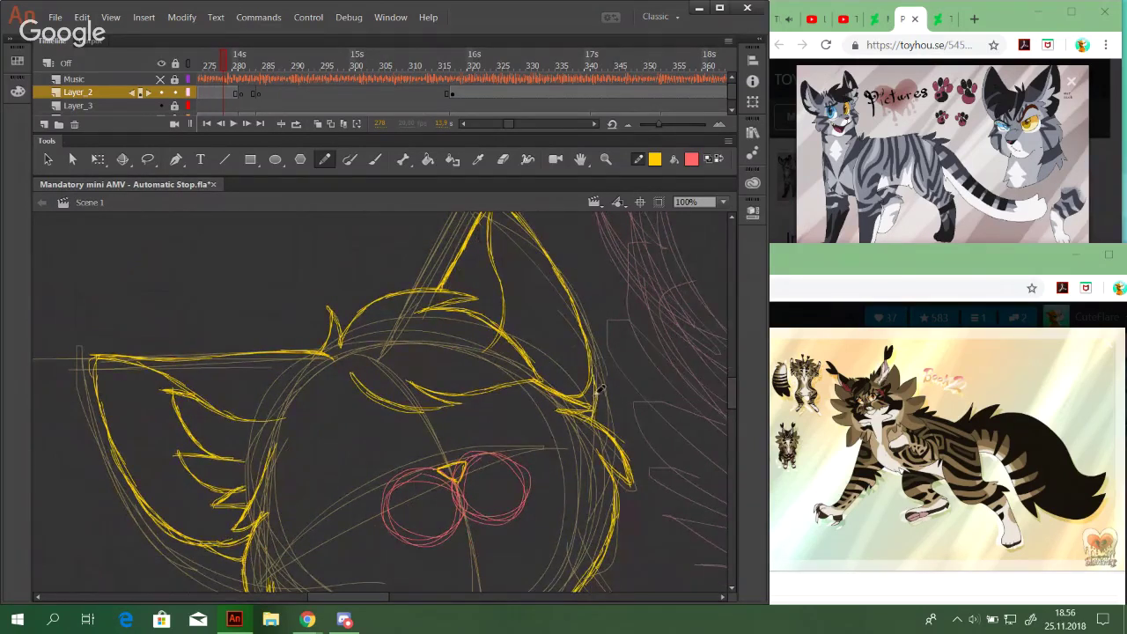
pyautogui.moveTo(597, 375); pyautogui.dragTo(589, 421)
# Draw pointed fur tufts inside the right ear and remove the stray line ends at its tip
pyautogui.moveTo(560, 314)
pyautogui.mouseDown()
pyautogui.moveTo(587, 367)
pyautogui.moveTo(578, 310)
pyautogui.moveTo(569, 334)
pyautogui.moveTo(548, 337)
pyautogui.moveTo(526, 279)
pyautogui.moveTo(499, 261)
pyautogui.mouseUp()
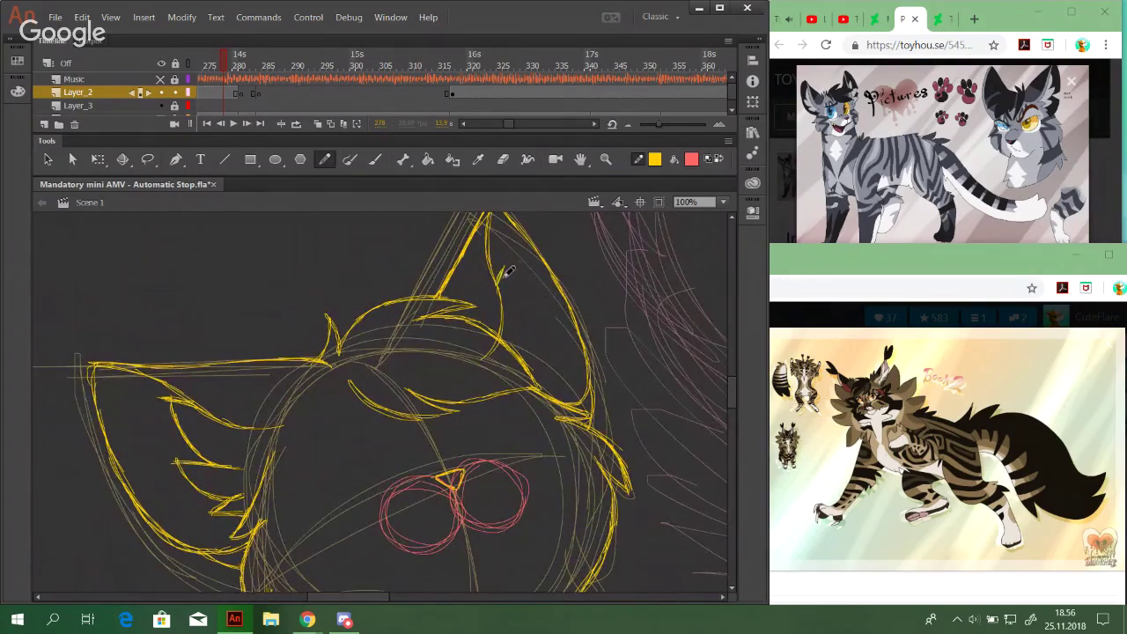
pyautogui.moveTo(506, 267); pyautogui.dragTo(533, 335)
pyautogui.hotkey('ctrl', 'z')
pyautogui.moveTo(503, 274)
pyautogui.mouseDown()
pyautogui.moveTo(532, 322)
pyautogui.moveTo(526, 340)
pyautogui.mouseUp()
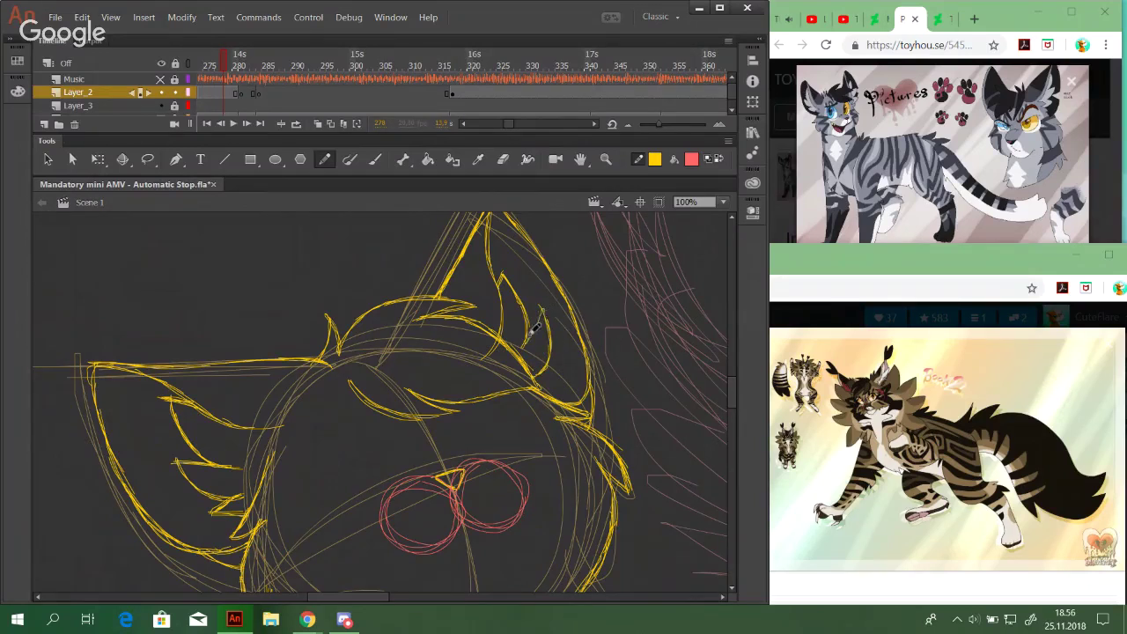
pyautogui.moveTo(540, 310); pyautogui.dragTo(524, 349)
pyautogui.moveTo(539, 388)
pyautogui.mouseDown()
pyautogui.moveTo(564, 374)
pyautogui.moveTo(593, 443)
pyautogui.moveTo(601, 368)
pyautogui.moveTo(592, 367)
pyautogui.mouseUp()
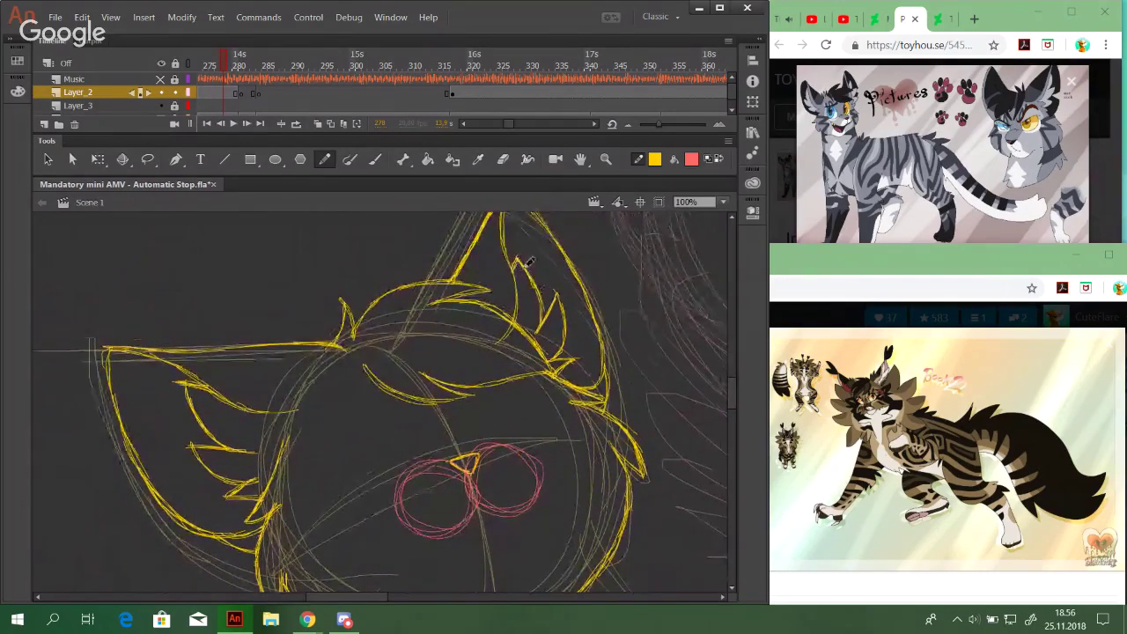
pyautogui.moveTo(560, 302)
pyautogui.mouseDown()
pyautogui.moveTo(564, 360)
pyautogui.moveTo(536, 244)
pyautogui.moveTo(533, 340)
pyautogui.moveTo(556, 380)
pyautogui.moveTo(578, 364)
pyautogui.mouseUp()
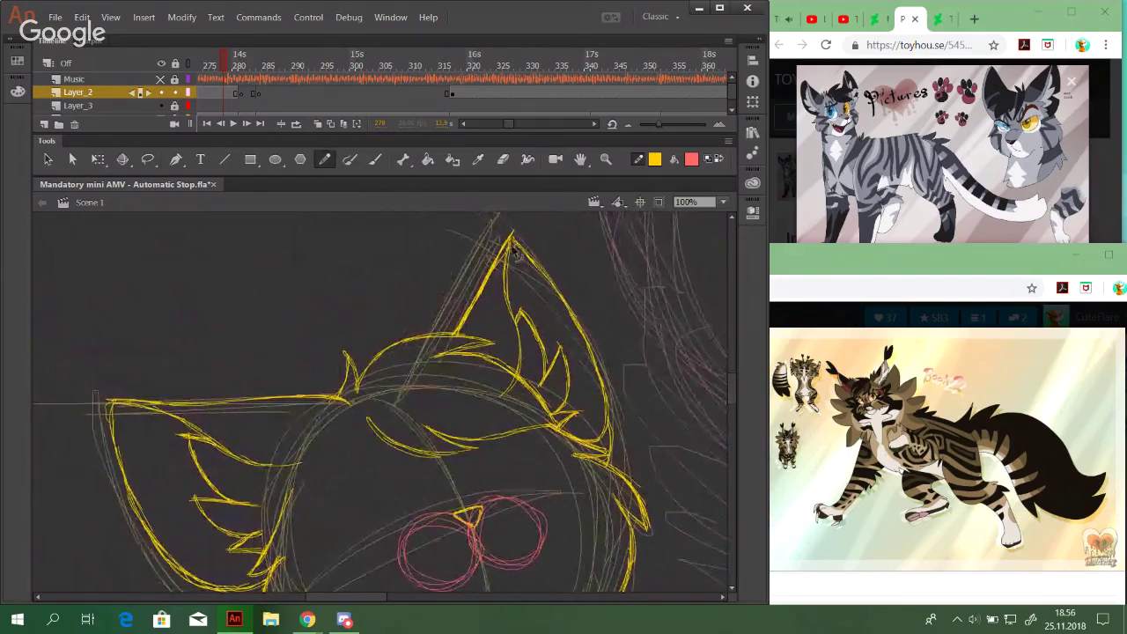
pyautogui.moveTo(530, 238); pyautogui.dragTo(532, 240)
pyautogui.press('Delete')
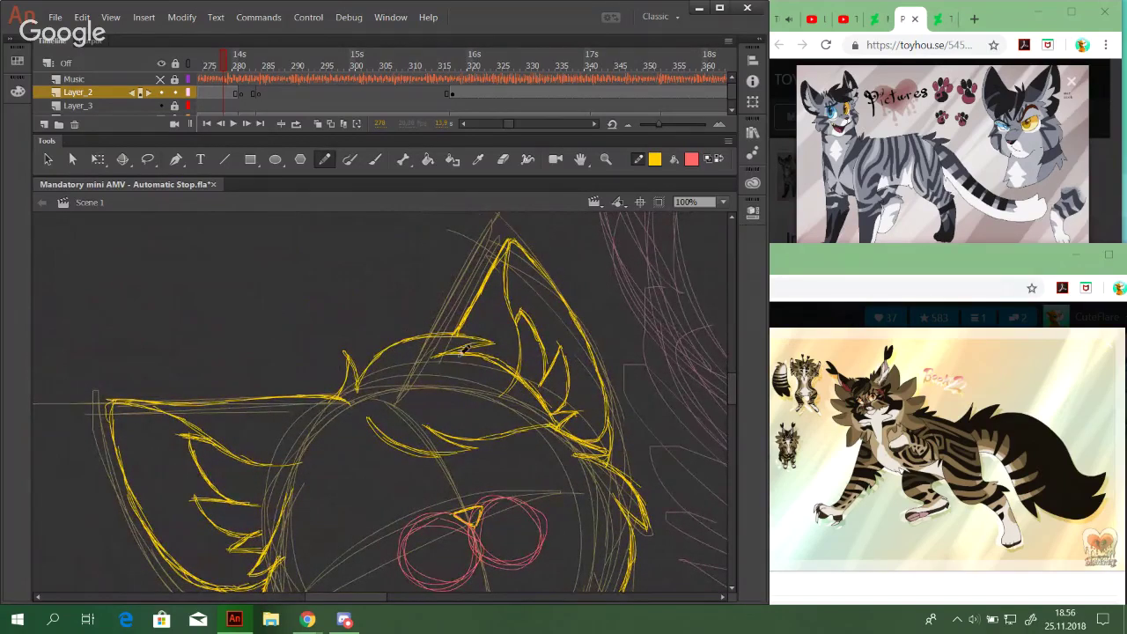
# Examine the earlier cat drawings around frames 140 to 160 as a reference for the head and ear details
pyautogui.moveTo(559, 334); pyautogui.dragTo(707, 277)
pyautogui.moveTo(453, 448)
pyautogui.mouseDown()
pyautogui.moveTo(584, 329)
pyautogui.moveTo(465, 391)
pyautogui.moveTo(496, 365)
pyautogui.moveTo(499, 374)
pyautogui.mouseUp()
pyautogui.moveTo(498, 431); pyautogui.dragTo(699, 245)
pyautogui.moveTo(405, 435); pyautogui.dragTo(598, 363)
pyautogui.moveTo(512, 122); pyautogui.dragTo(491, 123)
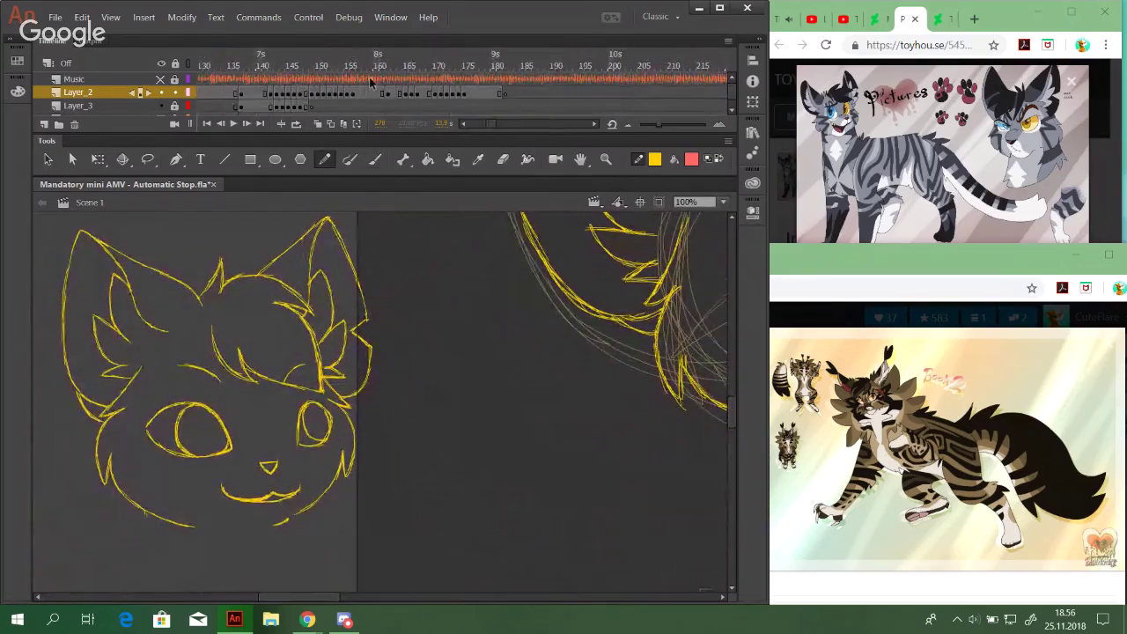
pyautogui.click(379, 72)
pyautogui.moveTo(660, 426); pyautogui.dragTo(419, 418)
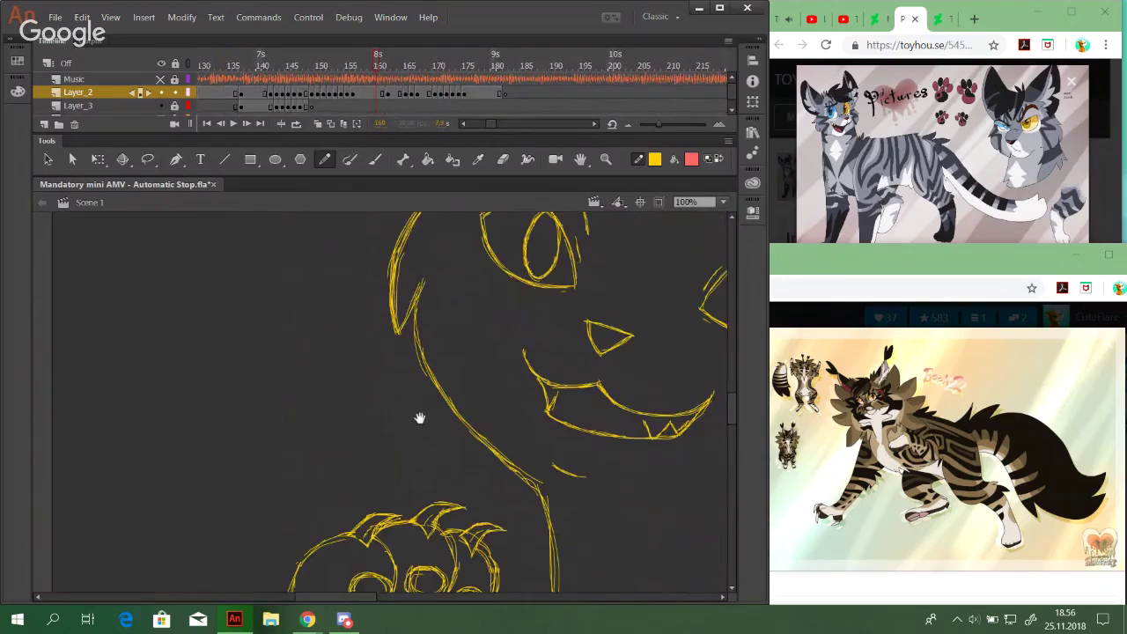
pyautogui.click(271, 66)
pyautogui.moveTo(449, 328); pyautogui.dragTo(452, 364)
pyautogui.moveTo(271, 64); pyautogui.dragTo(288, 64)
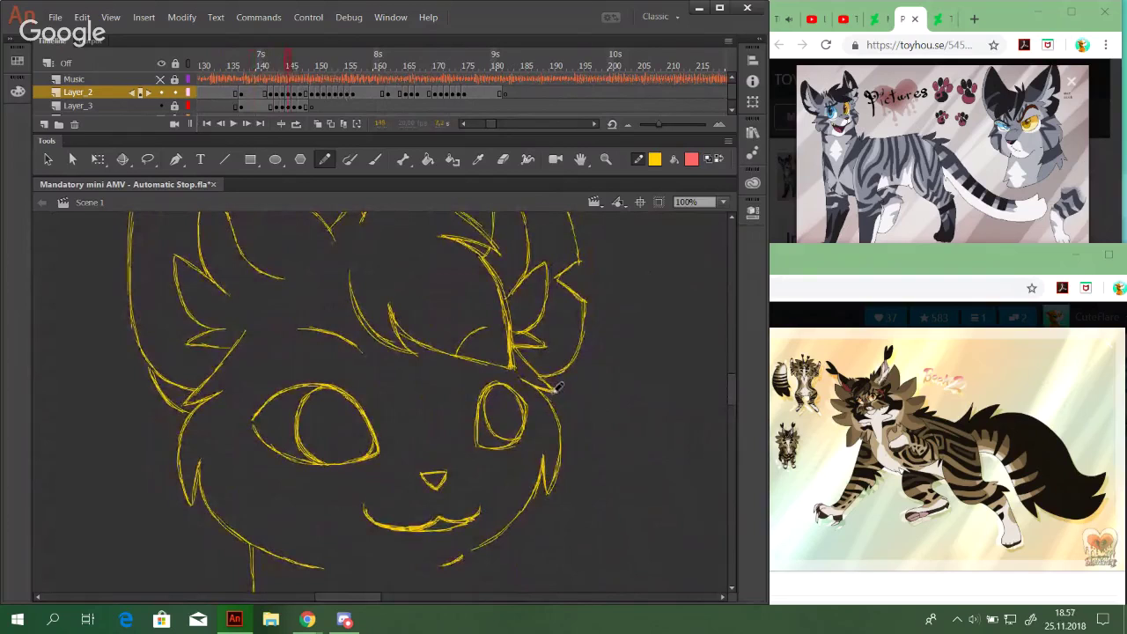
# Compare the head drawings around frame 145 with onion skinning, return to frame 278, and turn onion skinning off
pyautogui.click(319, 123)
pyautogui.moveTo(300, 58); pyautogui.dragTo(295, 58)
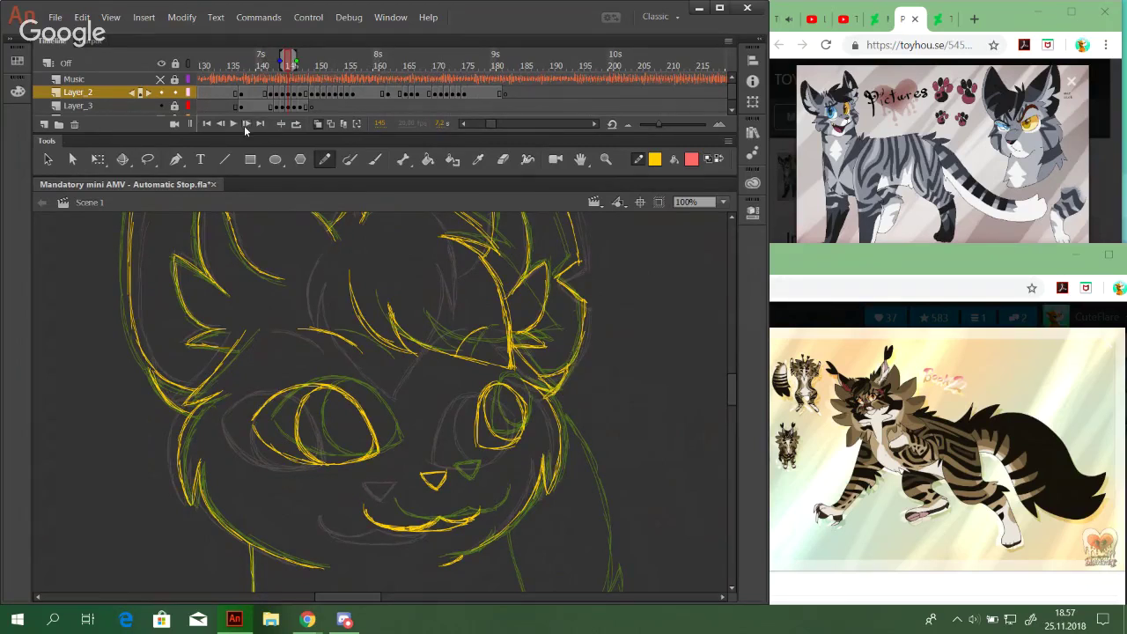
pyautogui.click(245, 124)
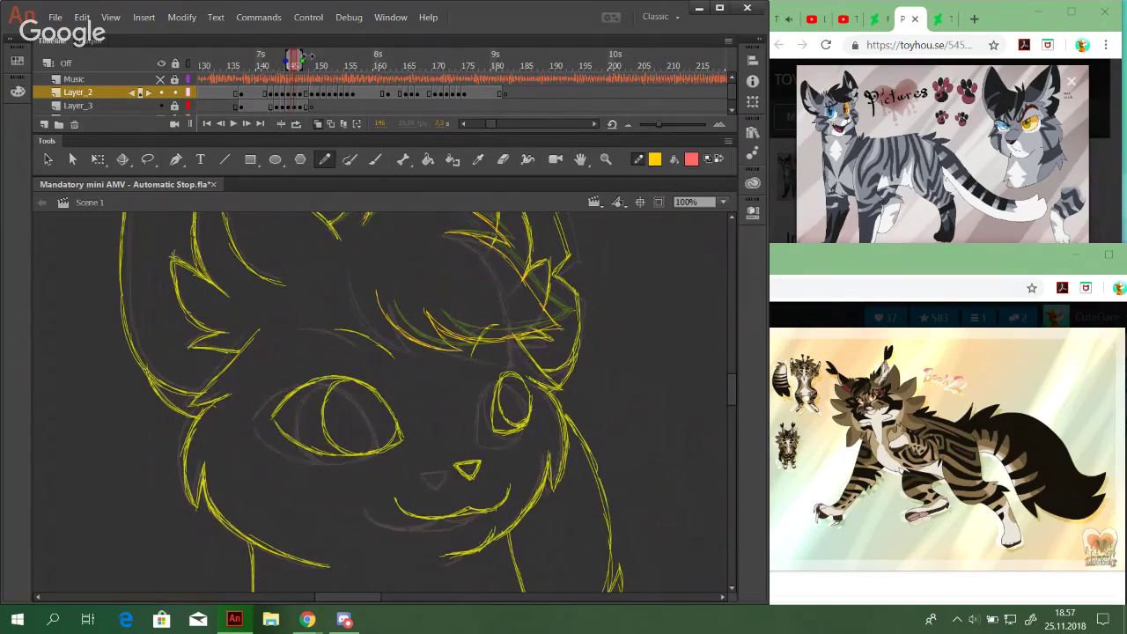
pyautogui.moveTo(491, 124); pyautogui.dragTo(505, 120)
pyautogui.click(393, 63)
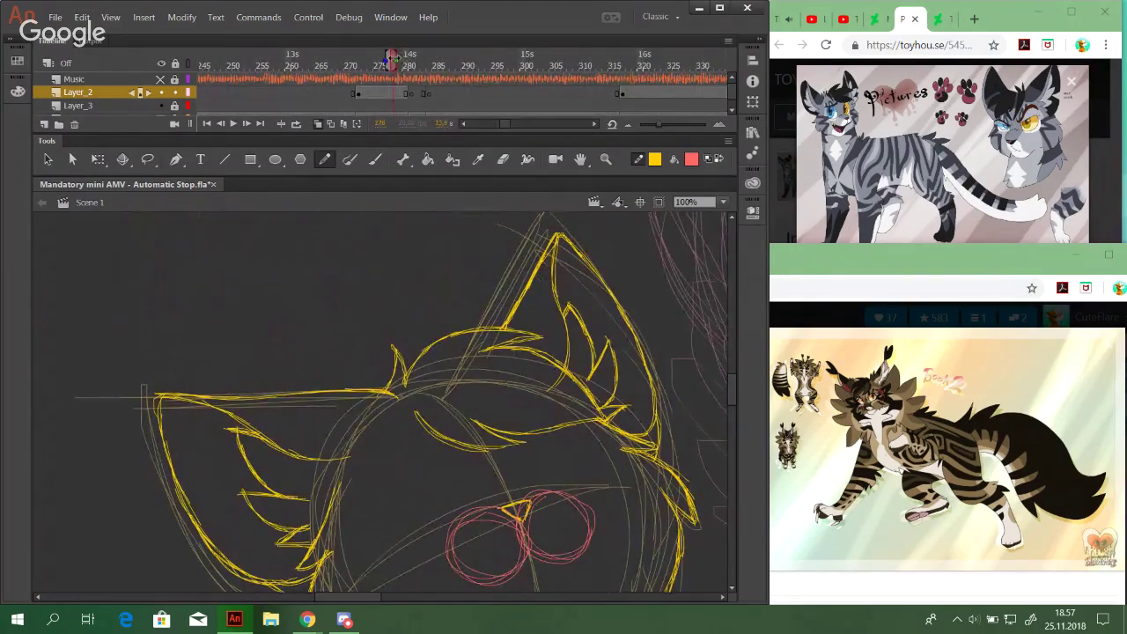
pyautogui.moveTo(499, 406); pyautogui.dragTo(707, 234)
pyautogui.moveTo(479, 383); pyautogui.dragTo(568, 309)
pyautogui.click(319, 124)
# Cut a small jagged notch into the outer edge of the right ear
pyautogui.moveTo(584, 365)
pyautogui.mouseDown()
pyautogui.moveTo(402, 450)
pyautogui.moveTo(283, 588)
pyautogui.mouseUp()
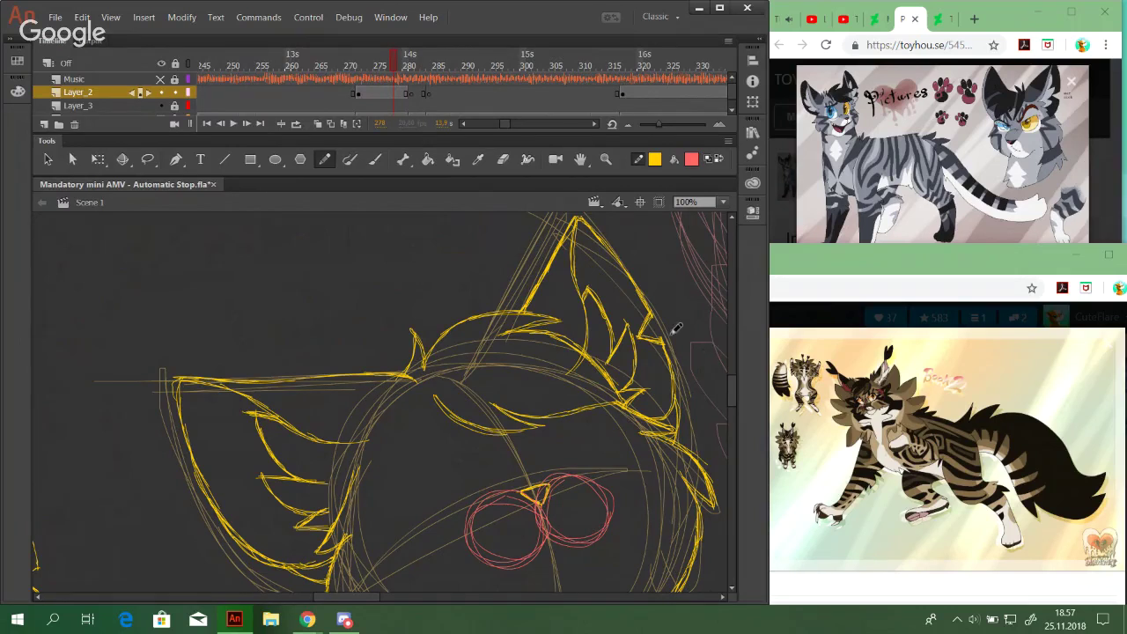
pyautogui.moveTo(651, 333)
pyautogui.mouseDown()
pyautogui.moveTo(696, 344)
pyautogui.moveTo(679, 340)
pyautogui.moveTo(693, 363)
pyautogui.moveTo(683, 356)
pyautogui.mouseUp()
pyautogui.hotkey('ctrl', 'z')
pyautogui.hotkey('ctrl', 'z')
pyautogui.hotkey('ctrl', 'z')
pyautogui.hotkey('ctrl', 'z')
pyautogui.moveTo(629, 432); pyautogui.dragTo(635, 364)
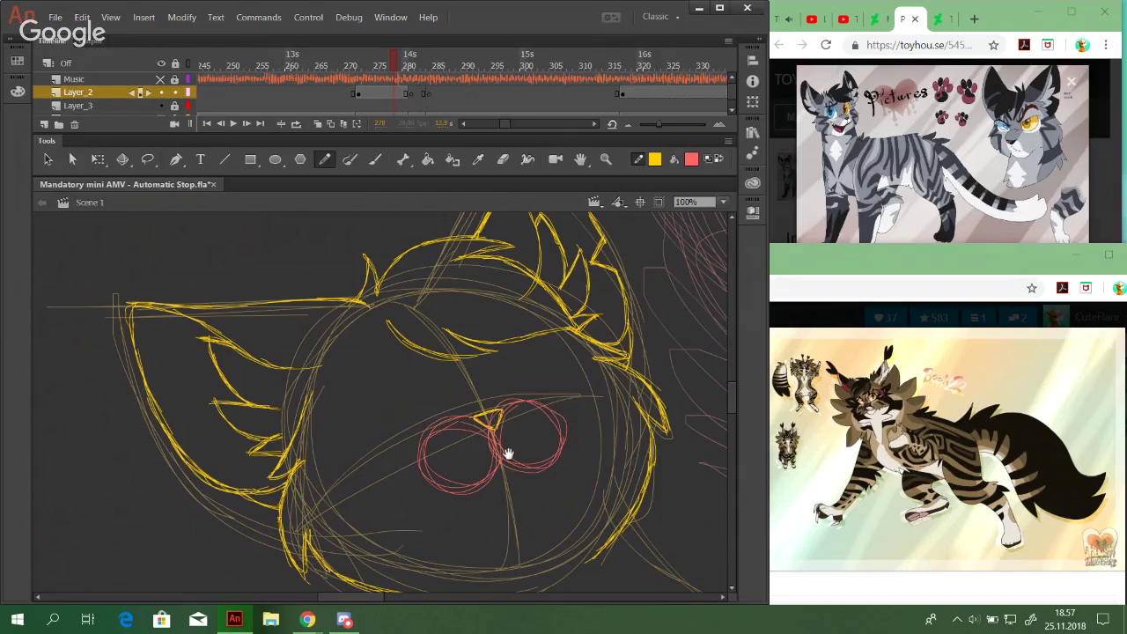
# Draw a small open mouth shape directly below the pink muzzle circles
pyautogui.moveTo(508, 453); pyautogui.dragTo(510, 312)
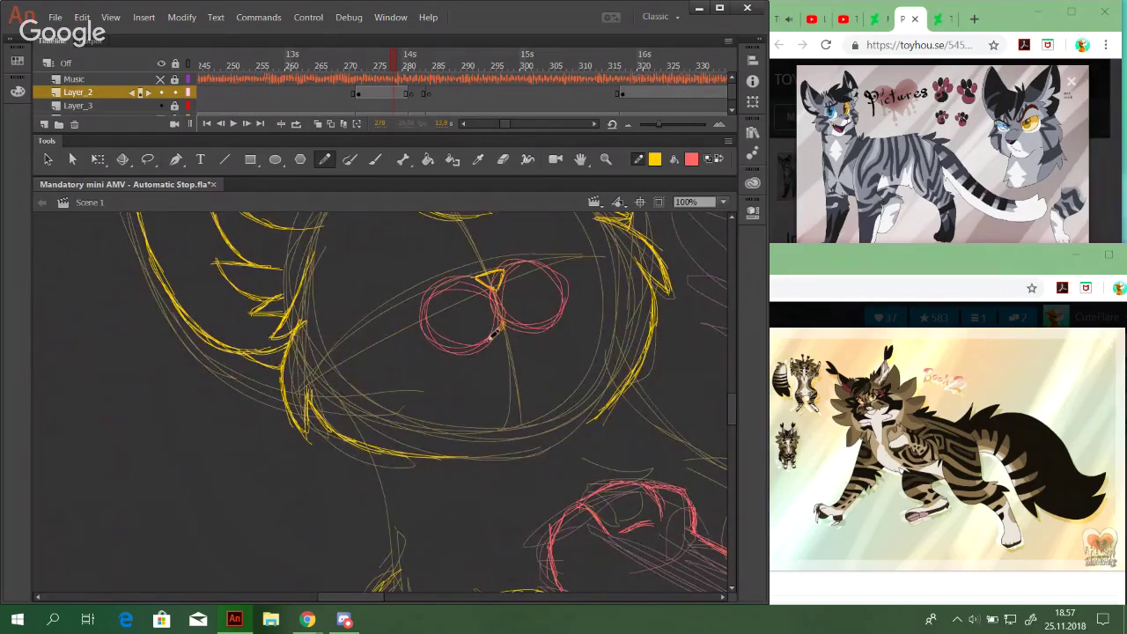
pyautogui.moveTo(480, 343)
pyautogui.mouseDown()
pyautogui.moveTo(519, 356)
pyautogui.moveTo(473, 361)
pyautogui.moveTo(545, 337)
pyautogui.moveTo(536, 345)
pyautogui.moveTo(512, 325)
pyautogui.moveTo(544, 328)
pyautogui.mouseUp()
pyautogui.hotkey('ctrl', 'z')
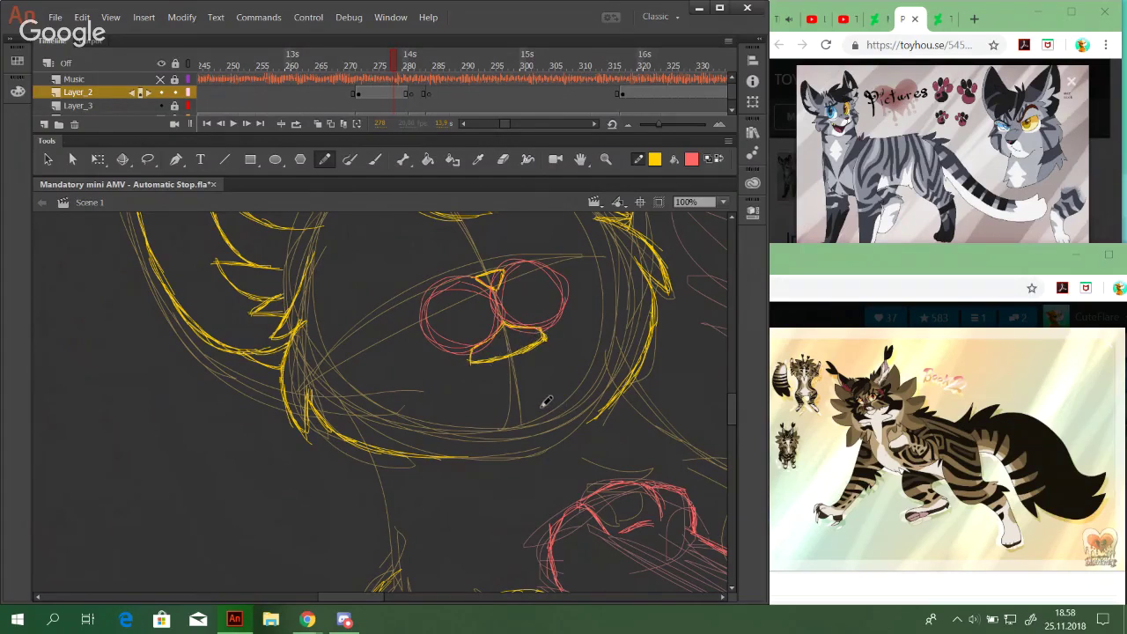
# Draw a small pointed tooth inside the left part of the mouth at a closer zoom
pyautogui.click(606, 158)
pyautogui.moveTo(655, 452)
pyautogui.mouseDown()
pyautogui.moveTo(372, 168)
pyautogui.moveTo(347, 181)
pyautogui.mouseUp()
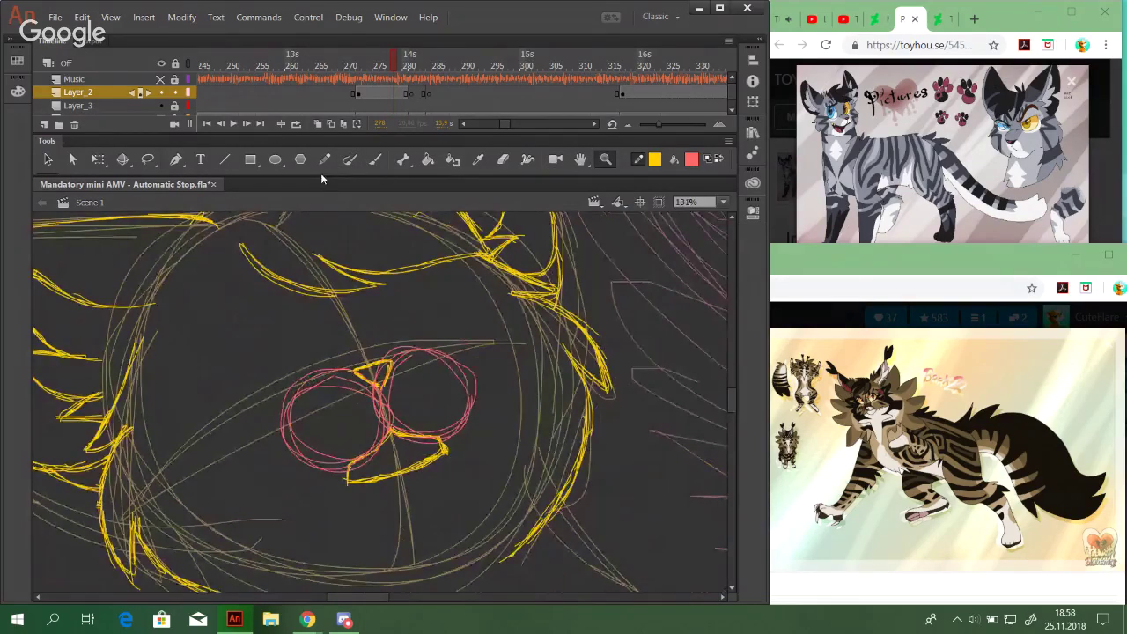
pyautogui.click(323, 162)
pyautogui.moveTo(368, 472); pyautogui.dragTo(398, 425)
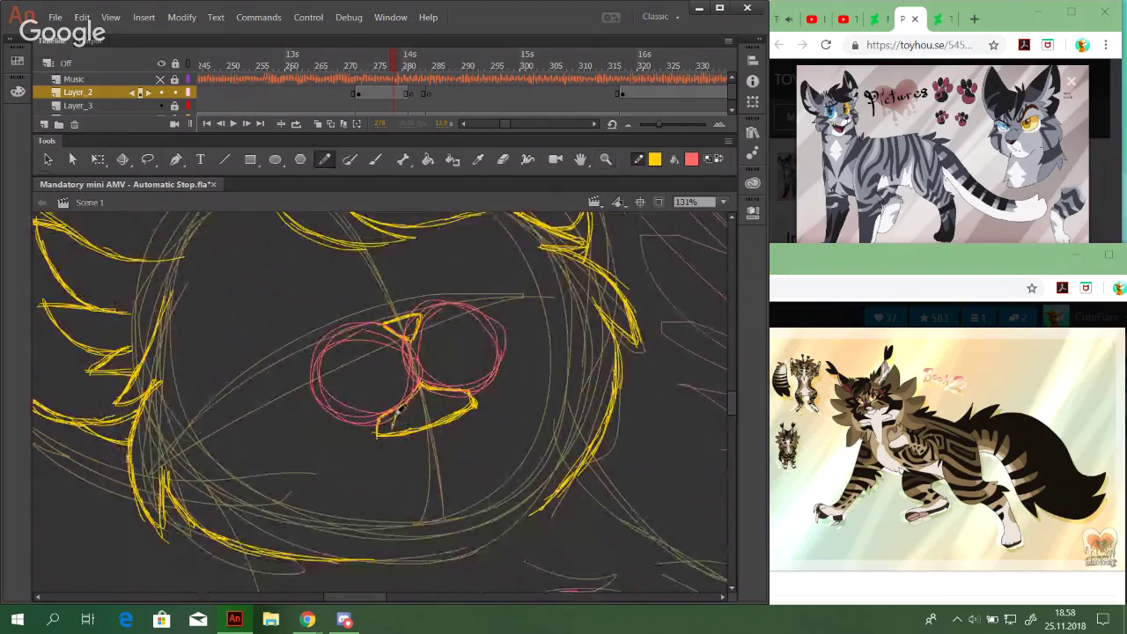
pyautogui.moveTo(453, 379)
pyautogui.mouseDown()
pyautogui.moveTo(488, 451)
pyautogui.moveTo(489, 439)
pyautogui.mouseUp()
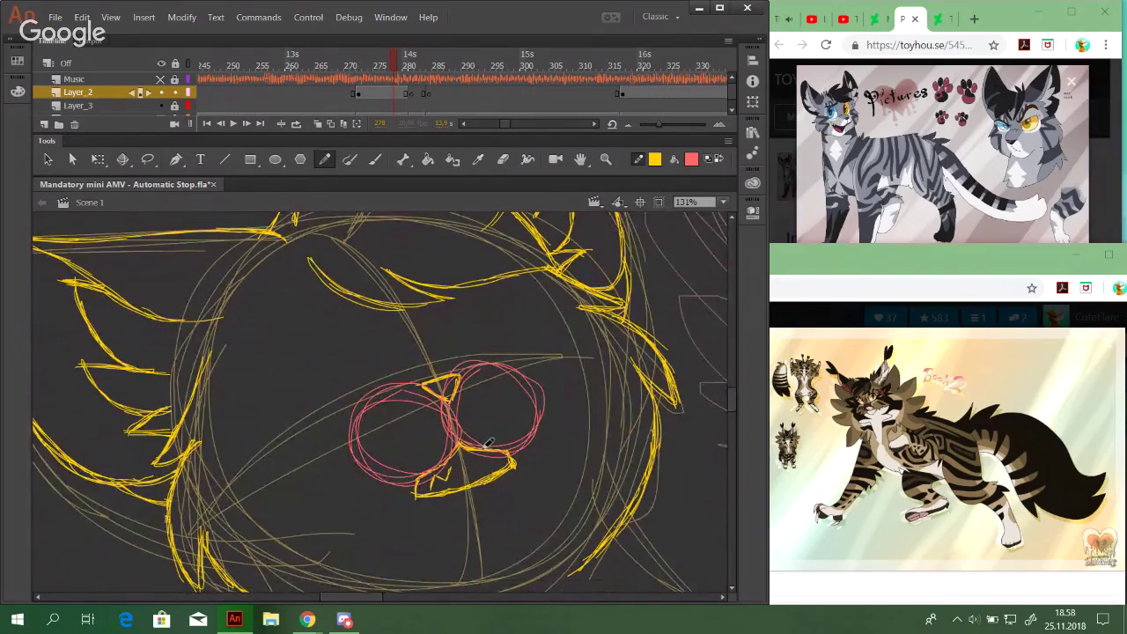
# Delete the pink muzzle guide circles around the nose and mouth
pyautogui.keyDown('ctrl'); pyautogui.doubleClick(457, 426); pyautogui.keyUp('ctrl')
pyautogui.press('Delete')
pyautogui.moveTo(538, 399); pyautogui.dragTo(534, 401)
pyautogui.moveTo(483, 350)
pyautogui.mouseDown()
pyautogui.moveTo(493, 312)
pyautogui.moveTo(484, 352)
pyautogui.mouseUp()
pyautogui.hotkey('ctrl', 'z')
# Draw the right eye's arched upper lid above the facial guide line, redoing the stroke until the curve fits
pyautogui.moveTo(133, 548)
pyautogui.mouseDown()
pyautogui.moveTo(639, 370)
pyautogui.moveTo(343, 436)
pyautogui.mouseUp()
pyautogui.moveTo(717, 269)
pyautogui.mouseDown()
pyautogui.moveTo(571, 411)
pyautogui.moveTo(420, 435)
pyautogui.mouseUp()
pyautogui.moveTo(523, 357)
pyautogui.mouseDown()
pyautogui.moveTo(476, 331)
pyautogui.moveTo(480, 310)
pyautogui.moveTo(480, 325)
pyautogui.moveTo(485, 305)
pyautogui.moveTo(515, 303)
pyautogui.moveTo(506, 297)
pyautogui.moveTo(549, 320)
pyautogui.mouseUp()
pyautogui.hotkey('ctrl', 'z')
pyautogui.hotkey('ctrl', 'z')
pyautogui.moveTo(476, 350)
pyautogui.mouseDown()
pyautogui.moveTo(506, 354)
pyautogui.moveTo(539, 340)
pyautogui.mouseUp()
pyautogui.hotkey('ctrl', 'z')
pyautogui.hotkey('ctrl', 'z')
pyautogui.hotkey('ctrl', 'z')
pyautogui.hotkey('ctrl', 'z')
pyautogui.hotkey('ctrl', 'z')
pyautogui.moveTo(482, 309)
pyautogui.mouseDown()
pyautogui.moveTo(517, 298)
pyautogui.moveTo(490, 299)
pyautogui.moveTo(532, 307)
pyautogui.moveTo(497, 295)
pyautogui.moveTo(555, 322)
pyautogui.mouseUp()
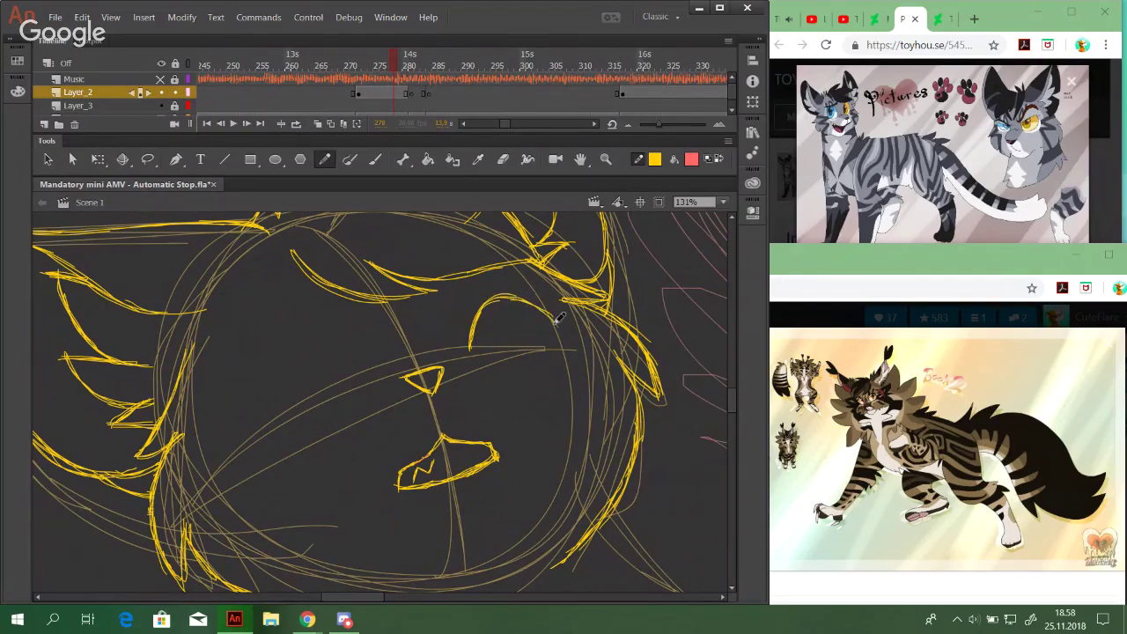
# Draw the left eye's arched upper lid and curved lower lid, redoing strokes until the outline closes
pyautogui.moveTo(335, 368)
pyautogui.mouseDown()
pyautogui.moveTo(294, 349)
pyautogui.moveTo(250, 363)
pyautogui.moveTo(218, 435)
pyautogui.moveTo(237, 373)
pyautogui.moveTo(219, 418)
pyautogui.moveTo(226, 379)
pyautogui.mouseUp()
pyautogui.hotkey('ctrl', 'z')
pyautogui.hotkey('ctrl', 'z')
pyautogui.hotkey('ctrl', 'z')
pyautogui.moveTo(217, 423); pyautogui.dragTo(248, 368)
pyautogui.hotkey('ctrl', 'z')
pyautogui.hotkey('ctrl', 'z')
pyautogui.moveTo(219, 419)
pyautogui.mouseDown()
pyautogui.moveTo(240, 364)
pyautogui.moveTo(264, 350)
pyautogui.moveTo(333, 356)
pyautogui.moveTo(355, 382)
pyautogui.mouseUp()
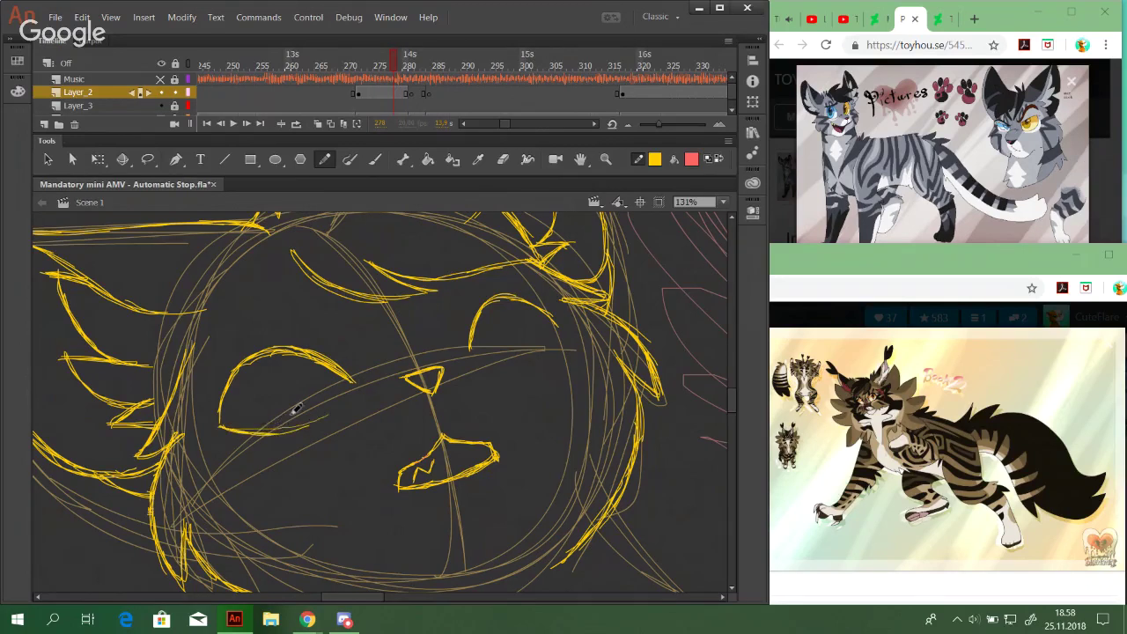
pyautogui.moveTo(223, 423)
pyautogui.mouseDown()
pyautogui.moveTo(282, 427)
pyautogui.moveTo(224, 427)
pyautogui.moveTo(319, 402)
pyautogui.moveTo(254, 428)
pyautogui.moveTo(357, 376)
pyautogui.mouseUp()
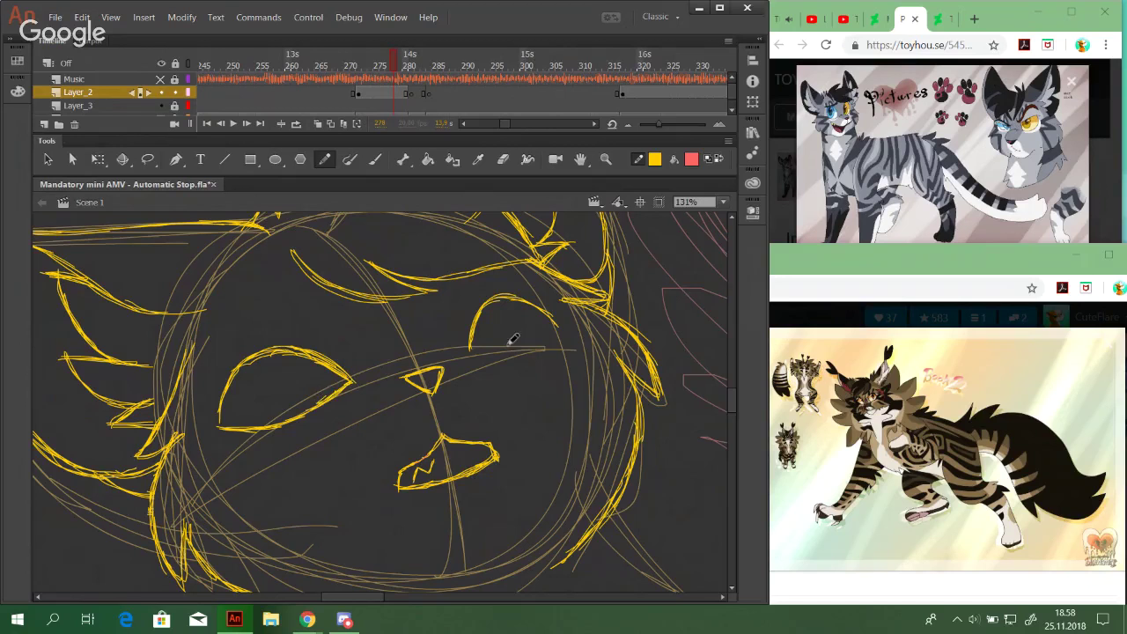
# Delete both eye outlines from the yellow cat's face
pyautogui.moveTo(472, 350); pyautogui.dragTo(546, 353)
pyautogui.hotkey('ctrl', 'z')
pyautogui.keyDown('ctrl'); pyautogui.doubleClick(349, 384); pyautogui.keyUp('ctrl')
pyautogui.press('Delete')
pyautogui.hotkey('ctrl', 'z')
pyautogui.moveTo(478, 341); pyautogui.dragTo(462, 324)
# Select the nose and mouth together and nudge them slightly down and right, keeping the yellow stroke colour
pyautogui.moveTo(357, 327)
pyautogui.keyDown('ctrl'); pyautogui.mouseDown()
pyautogui.moveTo(496, 439)
pyautogui.moveTo(526, 524)
pyautogui.mouseUp(); pyautogui.keyUp('ctrl')
pyautogui.press('q')
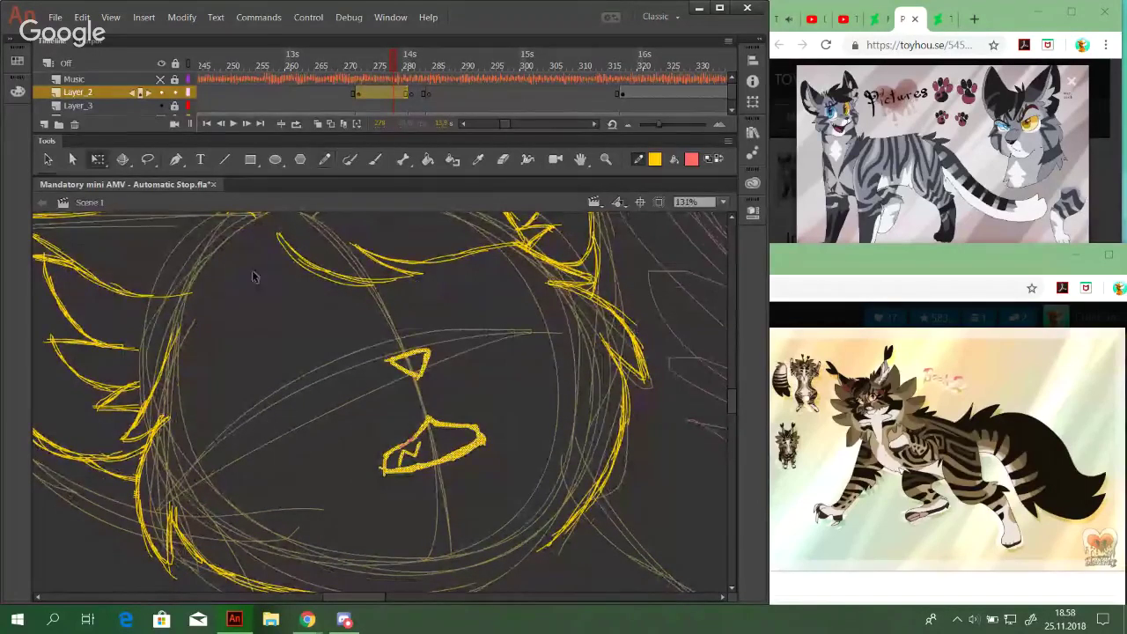
pyautogui.moveTo(500, 353)
pyautogui.mouseDown()
pyautogui.moveTo(503, 363)
pyautogui.moveTo(497, 355)
pyautogui.mouseUp()
pyautogui.press('Down')
pyautogui.press('Down')
pyautogui.press('Down')
pyautogui.press('Down')
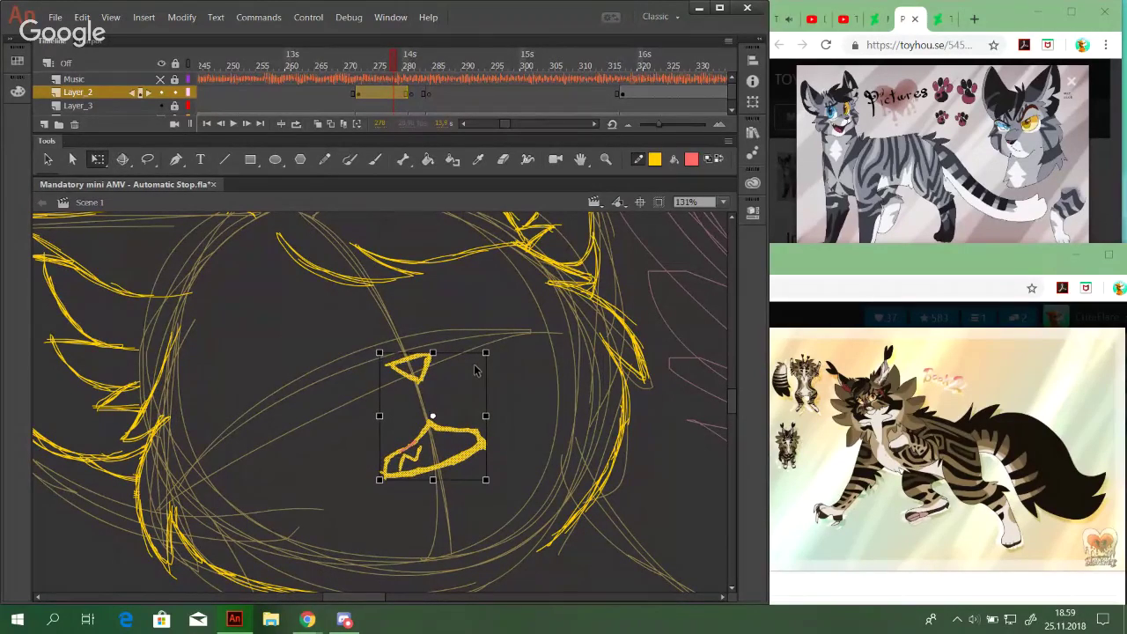
pyautogui.press('Down')
pyautogui.press('Right')
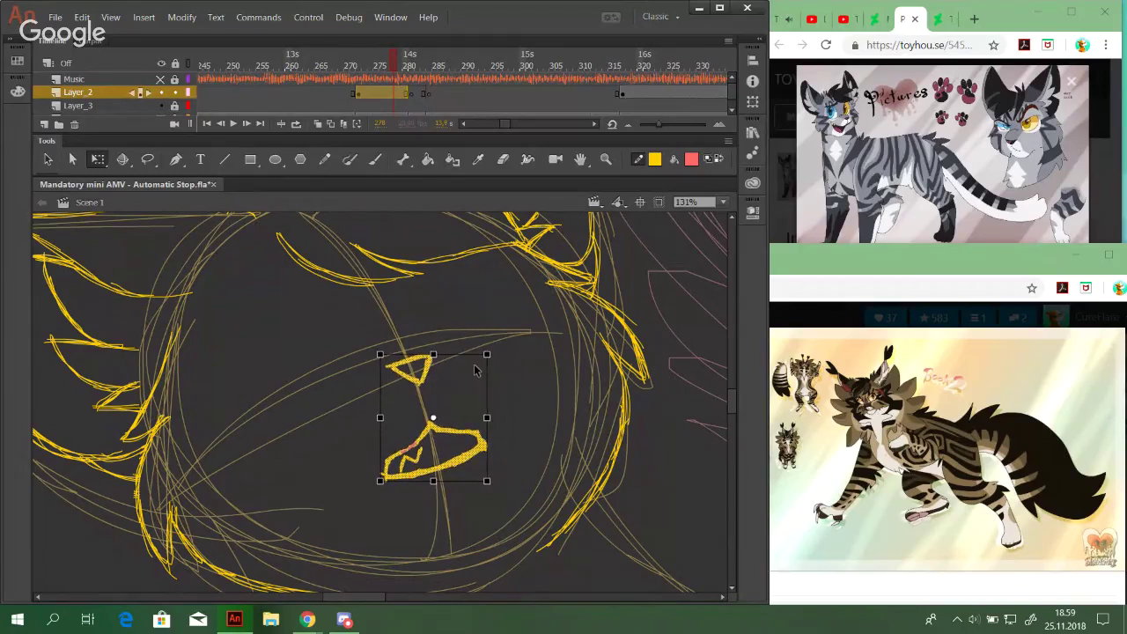
pyautogui.press('Down')
pyautogui.press('Up')
pyautogui.click(721, 160)
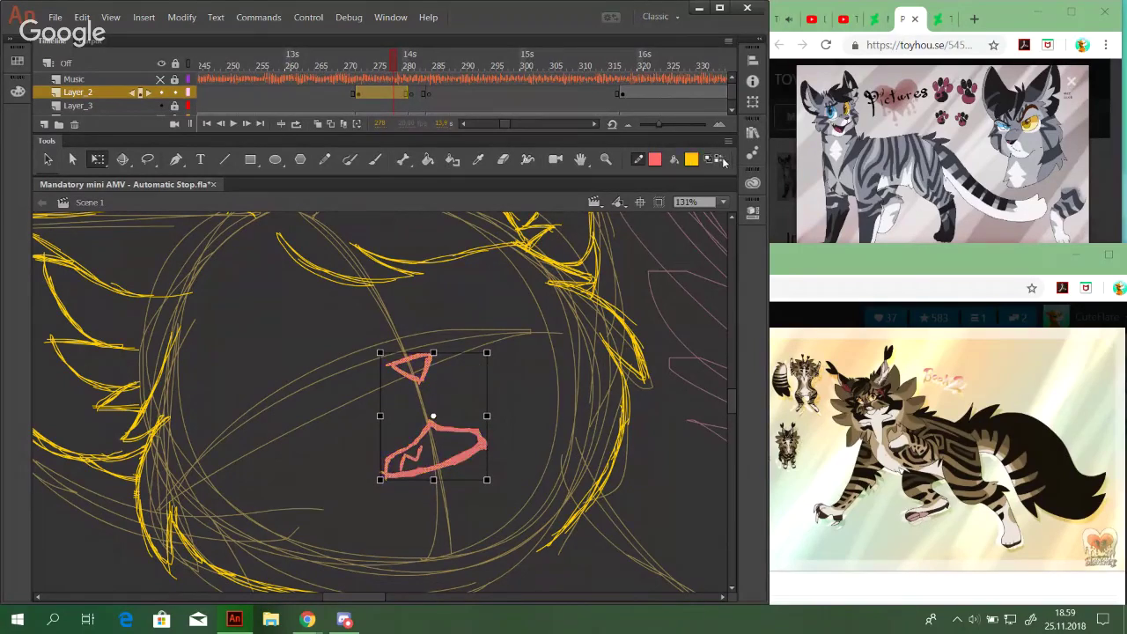
pyautogui.click(720, 160)
# Draw a short curved chin line below the mouth, redoing the stroke until it fits
pyautogui.click(325, 159)
pyautogui.click(464, 352)
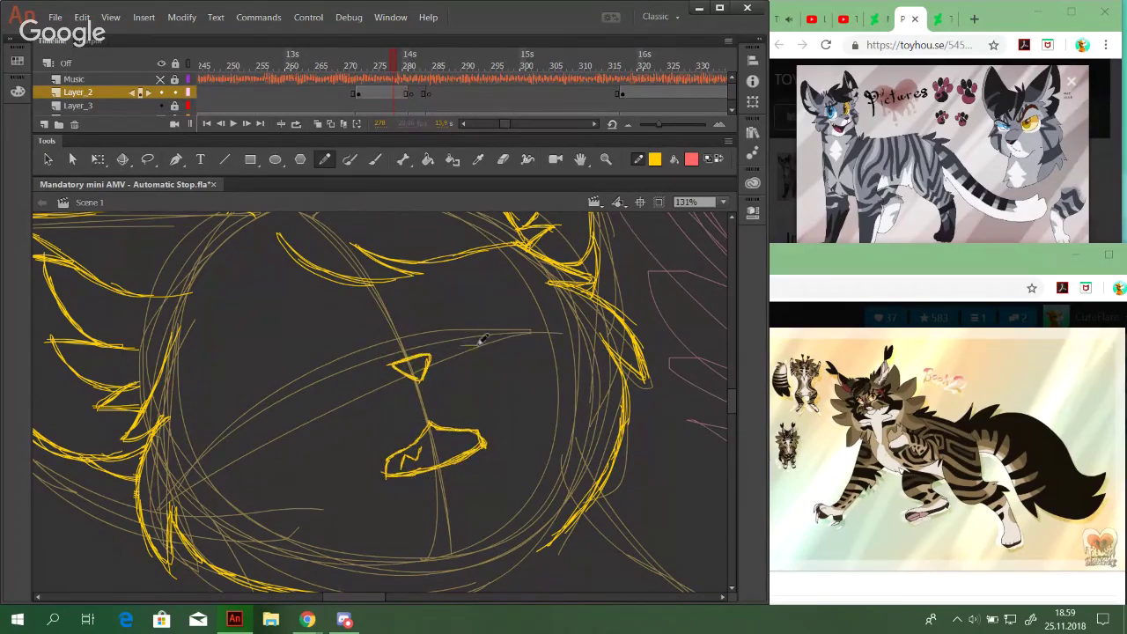
pyautogui.moveTo(460, 342)
pyautogui.mouseDown()
pyautogui.moveTo(491, 346)
pyautogui.moveTo(498, 361)
pyautogui.mouseUp()
pyautogui.moveTo(501, 506)
pyautogui.mouseDown()
pyautogui.moveTo(450, 520)
pyautogui.moveTo(476, 510)
pyautogui.mouseUp()
pyautogui.hotkey('ctrl', 'z')
pyautogui.hotkey('ctrl', 'z')
pyautogui.moveTo(508, 501)
pyautogui.mouseDown()
pyautogui.moveTo(529, 510)
pyautogui.moveTo(522, 499)
pyautogui.mouseUp()
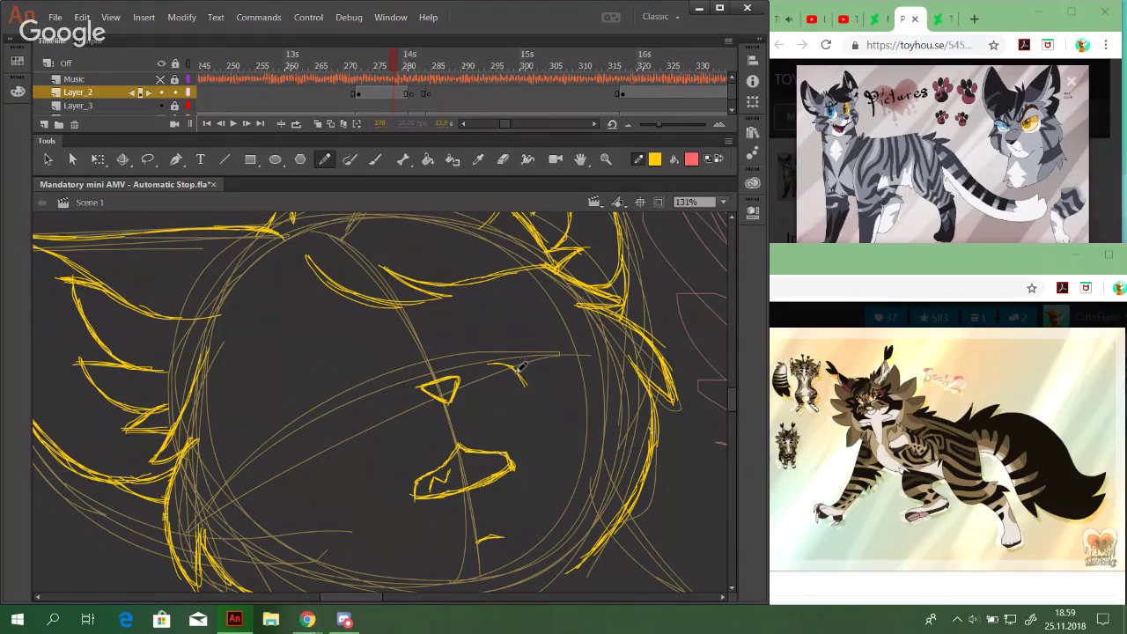
# Try a short curved line on the cheek between the nose and the right eye area
pyautogui.moveTo(518, 368); pyautogui.dragTo(522, 386)
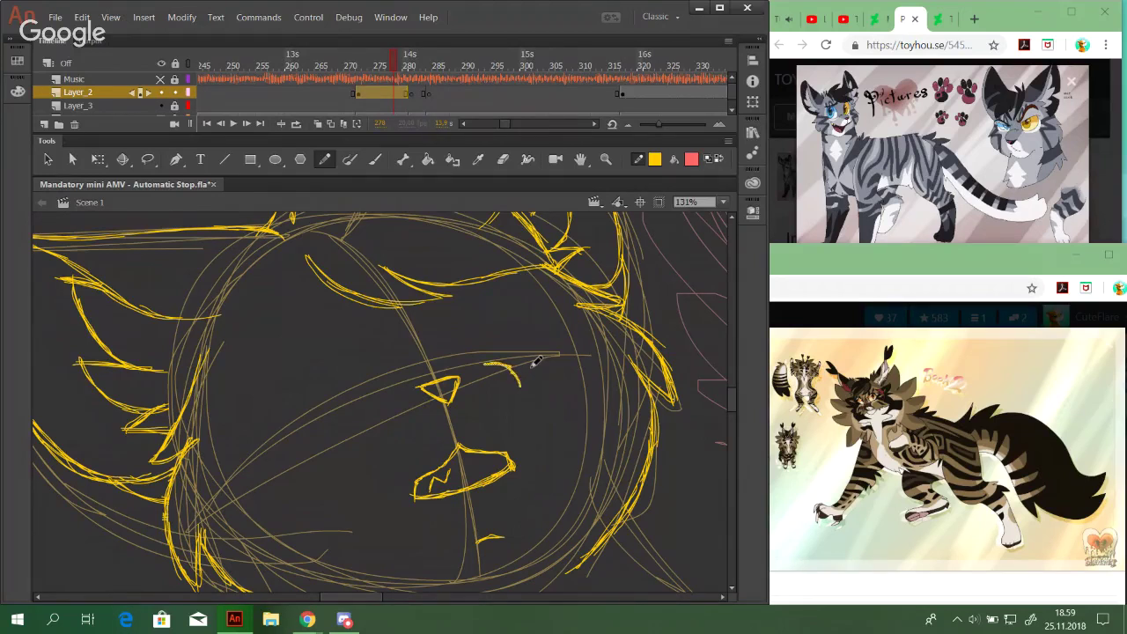
pyautogui.click(339, 407)
pyautogui.moveTo(490, 365); pyautogui.dragTo(521, 386)
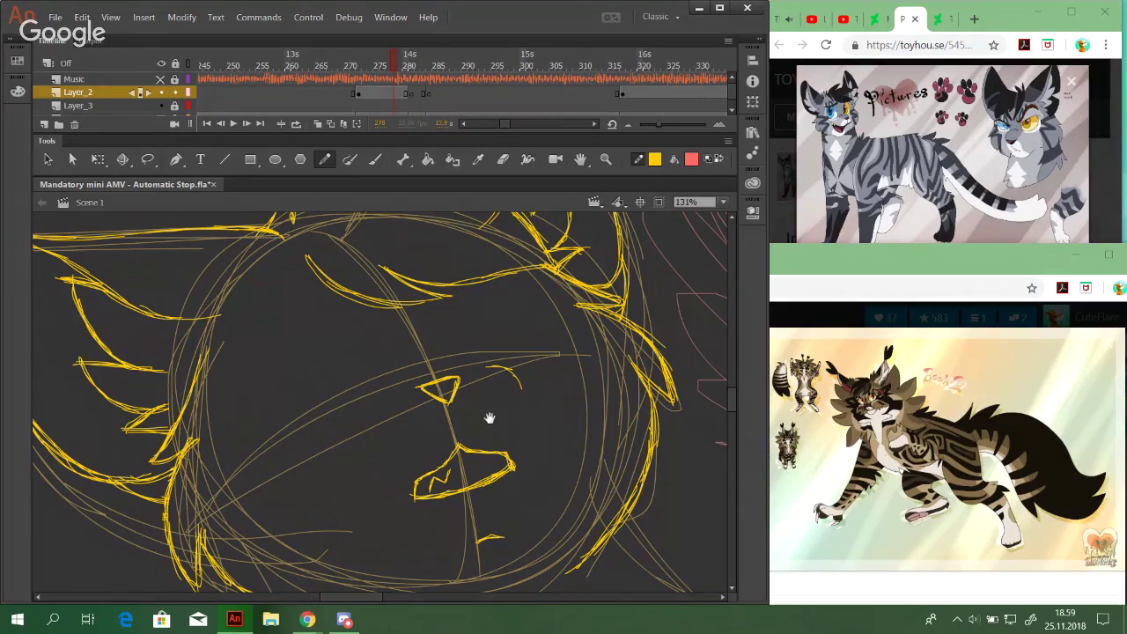
# Draw the right eye above the facial guide line with an arched upper lid and a curved lower lid
pyautogui.moveTo(496, 425); pyautogui.dragTo(494, 438)
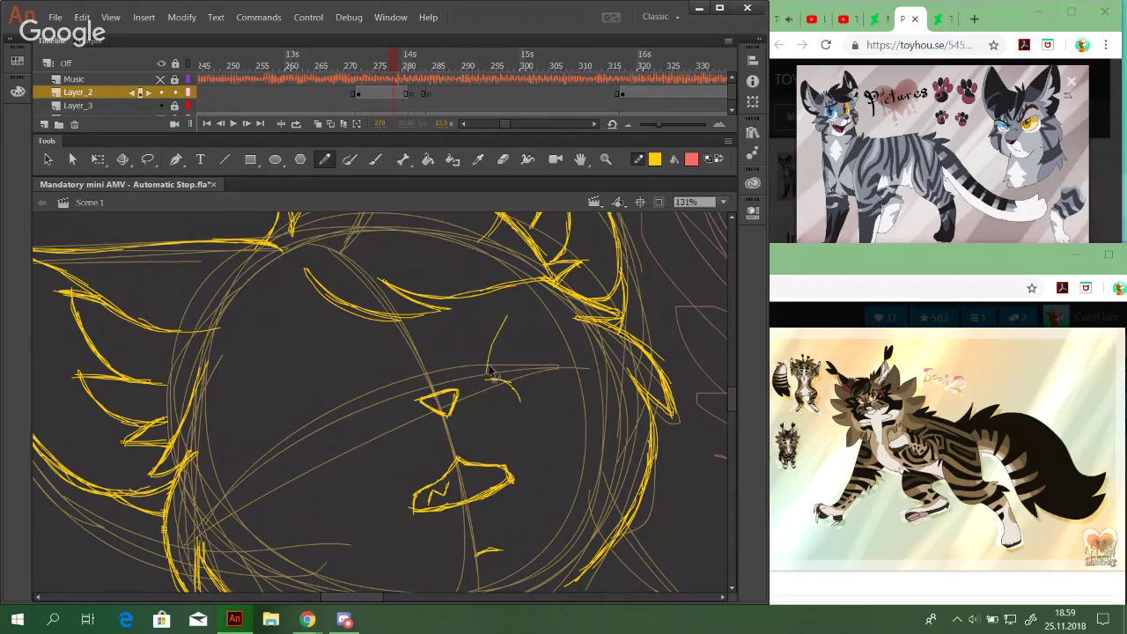
pyautogui.moveTo(483, 369)
pyautogui.mouseDown()
pyautogui.moveTo(494, 324)
pyautogui.moveTo(528, 319)
pyautogui.moveTo(568, 333)
pyautogui.moveTo(553, 320)
pyautogui.moveTo(568, 343)
pyautogui.mouseUp()
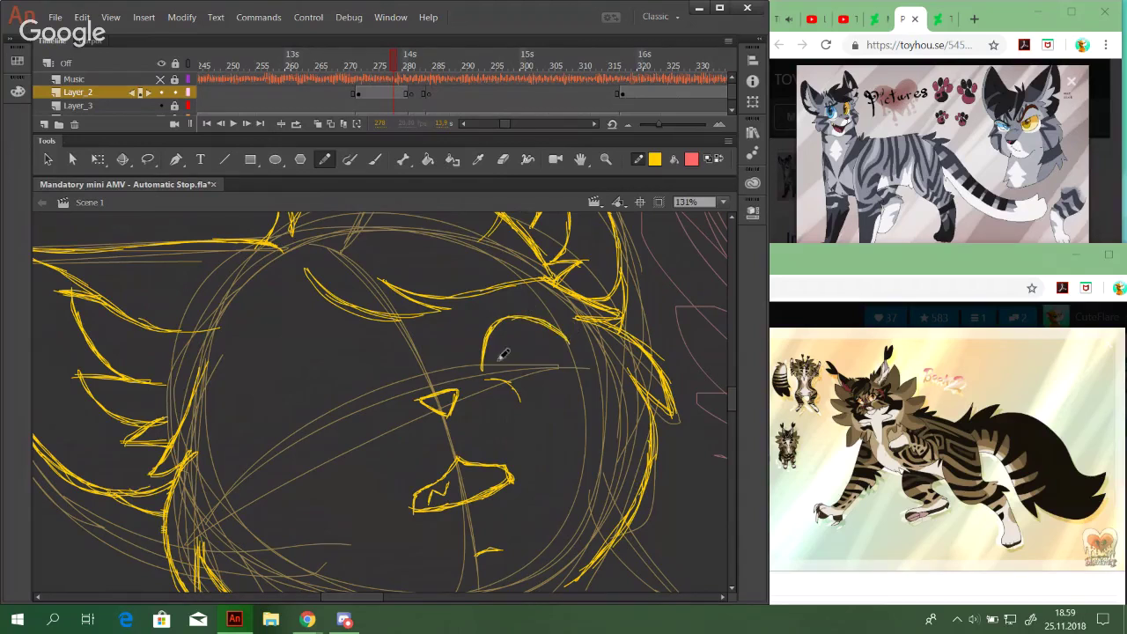
pyautogui.moveTo(489, 368)
pyautogui.mouseDown()
pyautogui.moveTo(520, 377)
pyautogui.moveTo(494, 376)
pyautogui.moveTo(572, 346)
pyautogui.mouseUp()
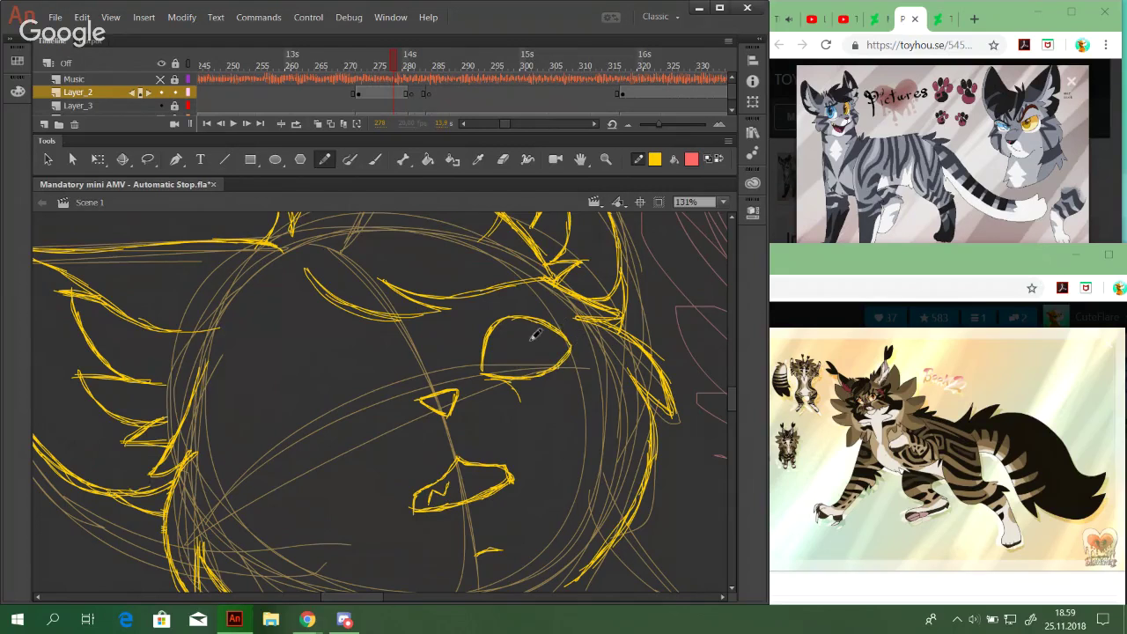
pyautogui.moveTo(484, 370)
pyautogui.mouseDown()
pyautogui.moveTo(505, 329)
pyautogui.moveTo(488, 374)
pyautogui.moveTo(490, 347)
pyautogui.moveTo(519, 321)
pyautogui.mouseUp()
pyautogui.hotkey('ctrl', 'z')
pyautogui.moveTo(486, 355)
pyautogui.mouseDown()
pyautogui.moveTo(509, 324)
pyautogui.moveTo(554, 330)
pyautogui.mouseUp()
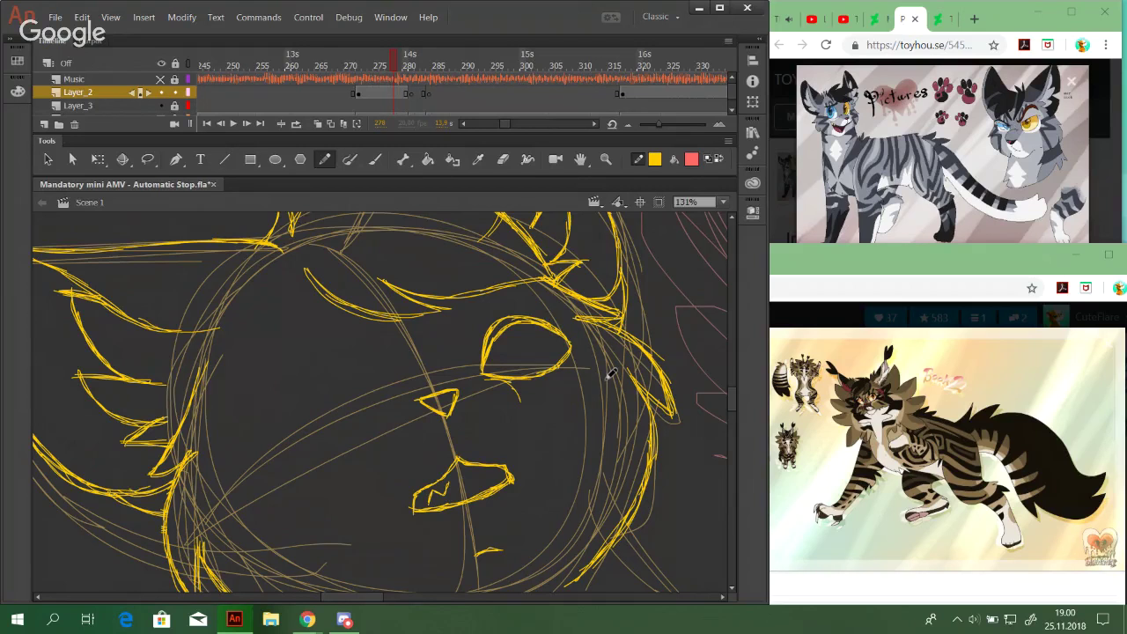
# Rework the right eye's upper lid and add a short stroke just outside its inner corner
pyautogui.moveTo(504, 317)
pyautogui.mouseDown()
pyautogui.moveTo(475, 352)
pyautogui.moveTo(516, 312)
pyautogui.moveTo(576, 325)
pyautogui.moveTo(588, 344)
pyautogui.mouseUp()
pyautogui.moveTo(498, 363)
pyautogui.mouseDown()
pyautogui.moveTo(490, 339)
pyautogui.moveTo(519, 318)
pyautogui.moveTo(511, 326)
pyautogui.moveTo(534, 326)
pyautogui.mouseUp()
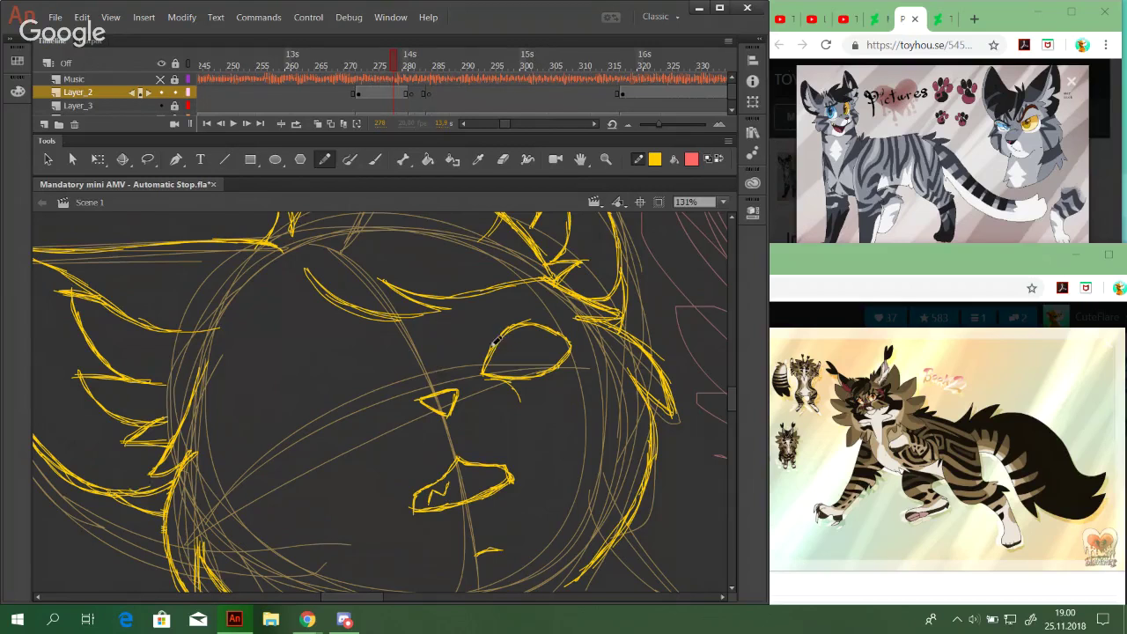
pyautogui.hotkey('ctrl', 'z')
pyautogui.moveTo(480, 361); pyautogui.dragTo(484, 345)
# Switch to YouTube, turn off looping for the current video, and play "Two Steps From Hell - Impossible (feat. Merethe Soltvedt)"
pyautogui.click(781, 19)
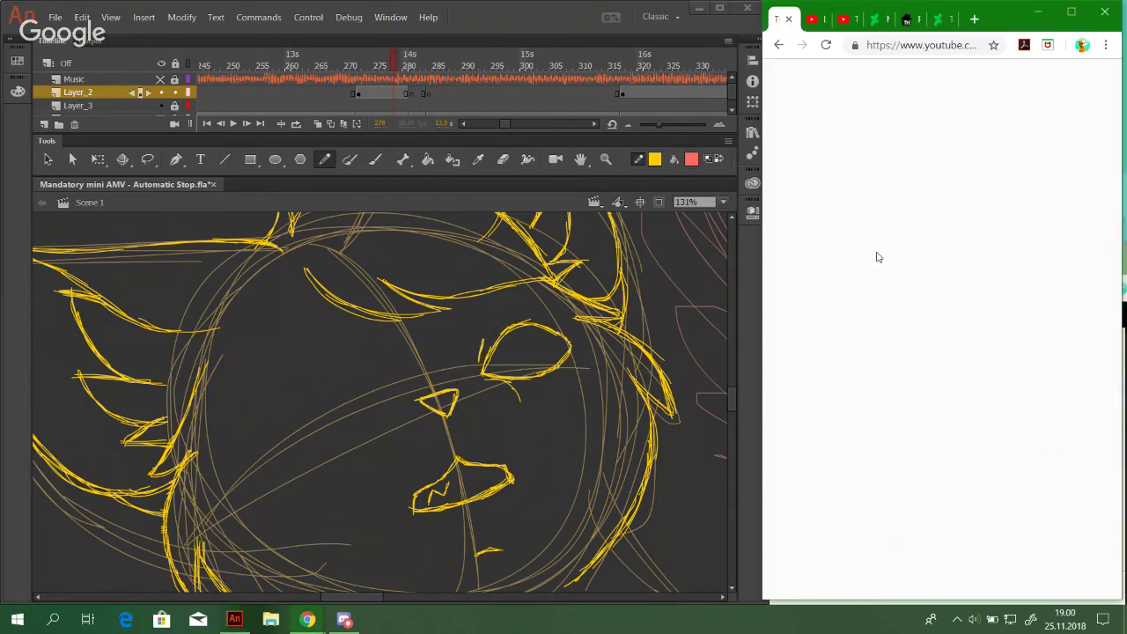
pyautogui.rightClick(935, 187)
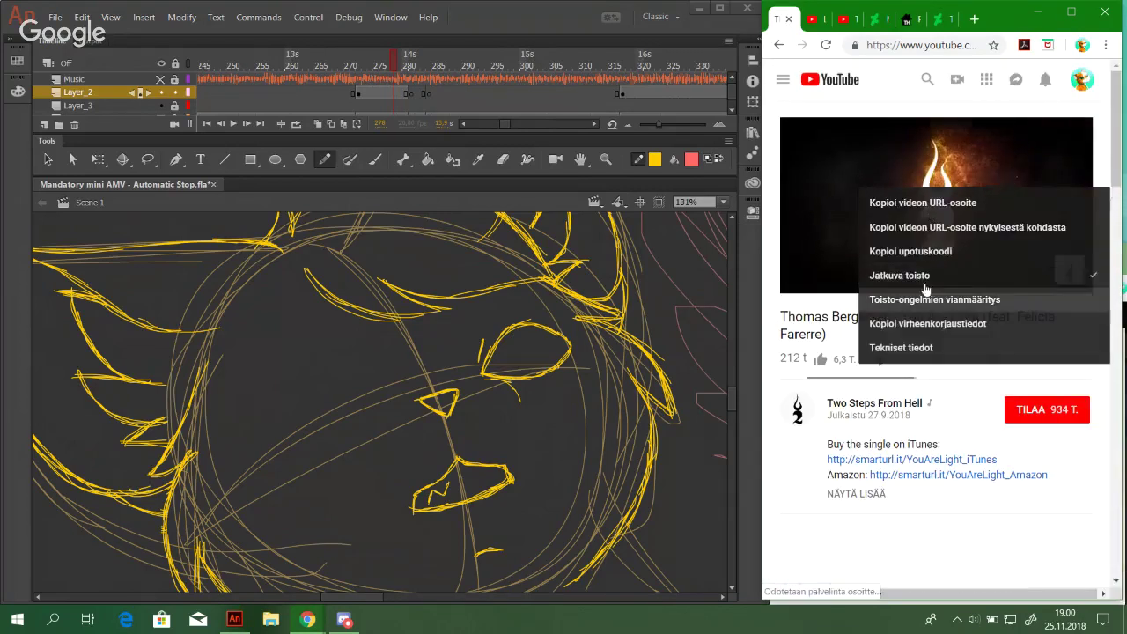
pyautogui.click(927, 278)
pyautogui.click(1116, 212)
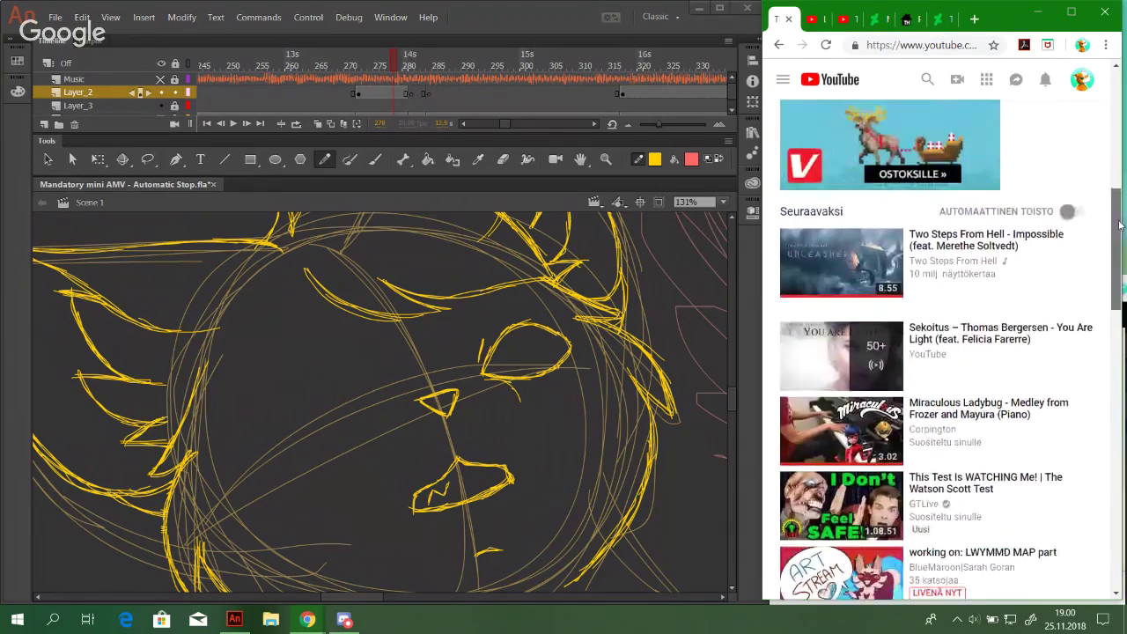
pyautogui.click(822, 281)
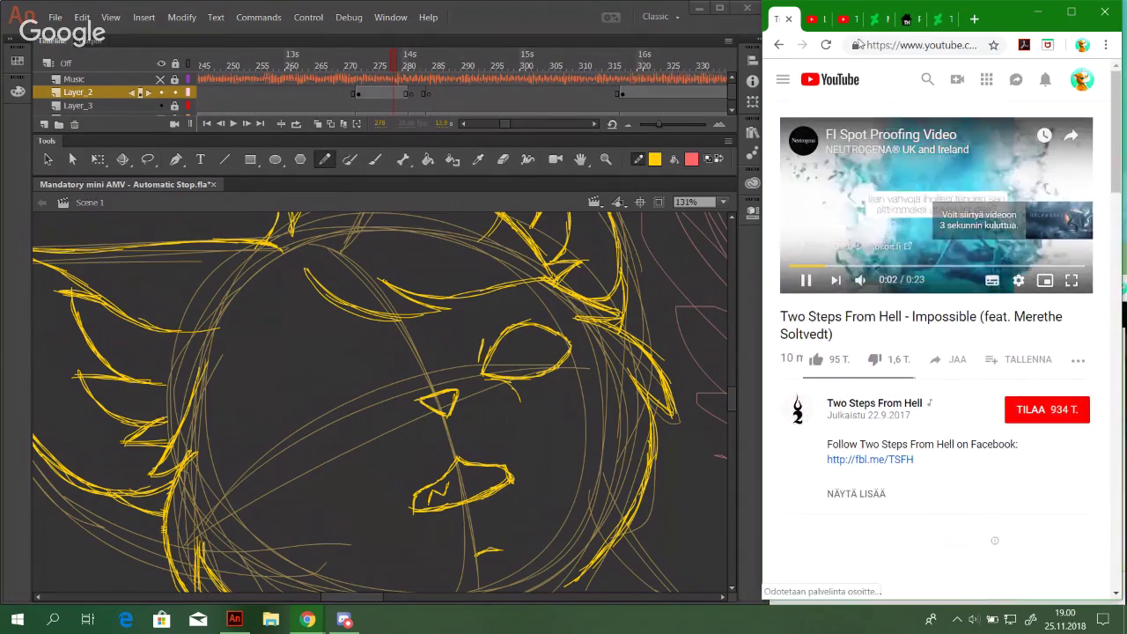
# Return to the Toyhouse character reference and bring the second cat's reference window back beside the Animate drawing
pyautogui.click(907, 19)
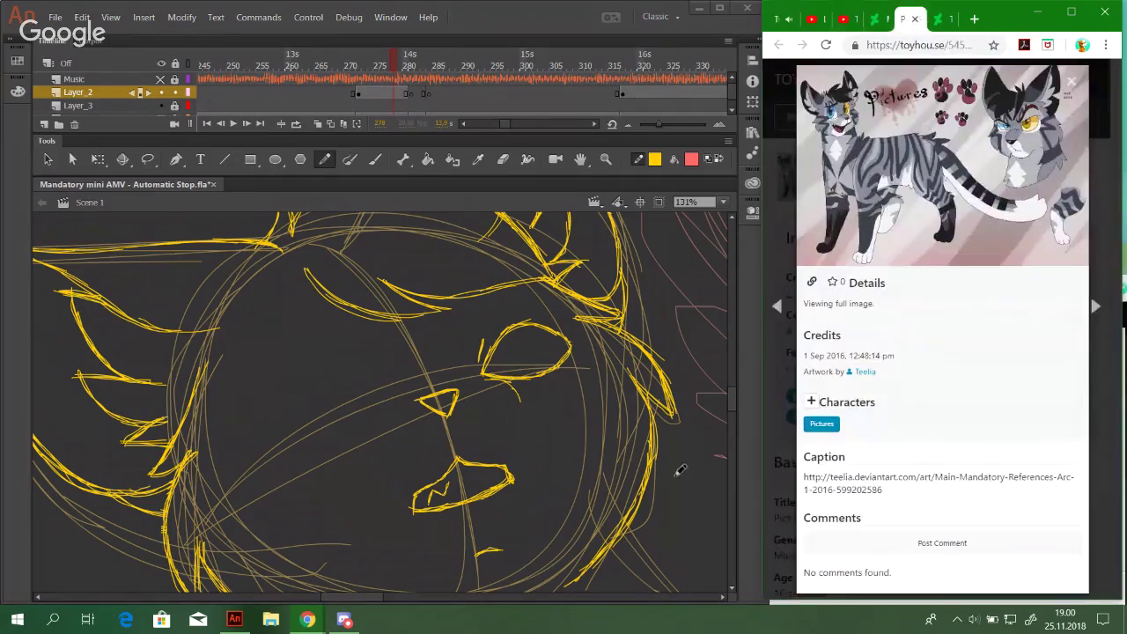
pyautogui.click(308, 621)
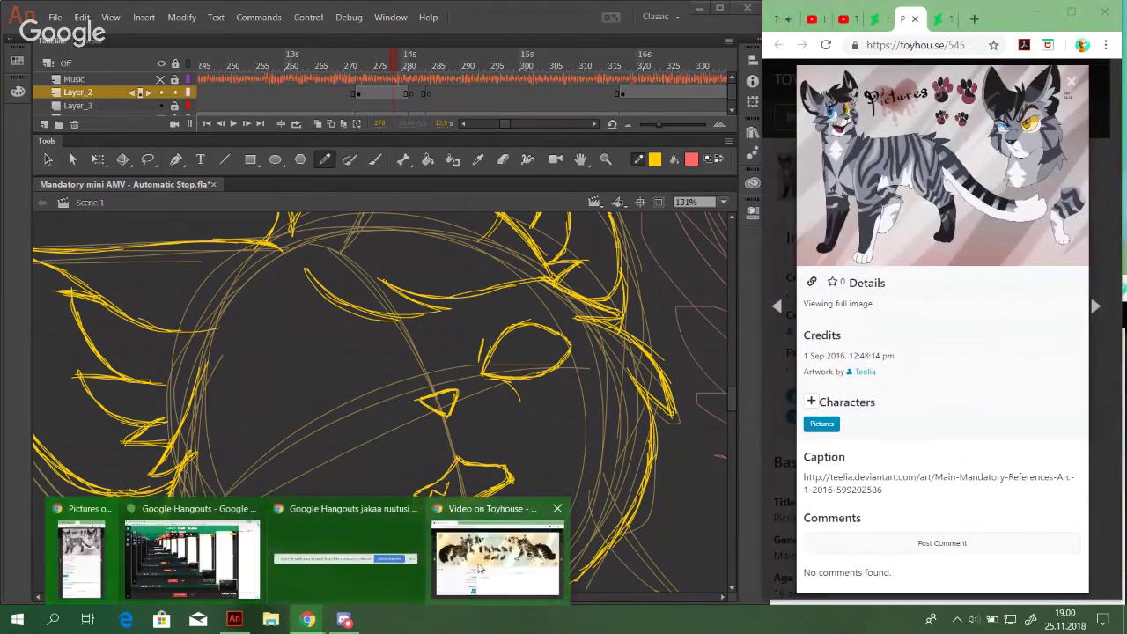
pyautogui.click(488, 559)
pyautogui.click(566, 15)
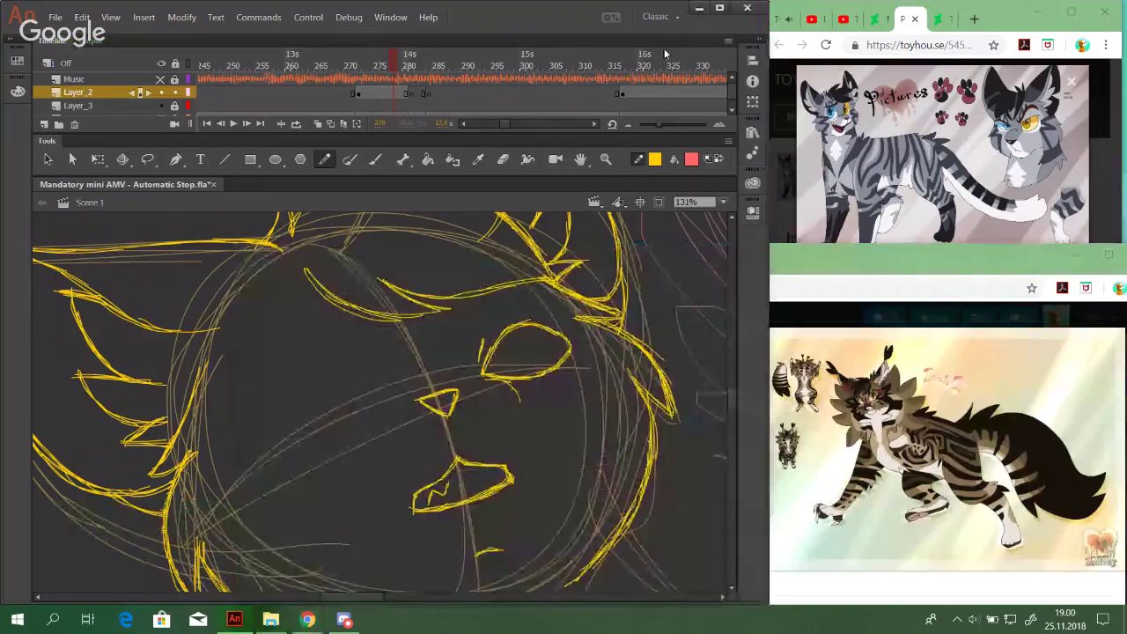
pyautogui.click(271, 619)
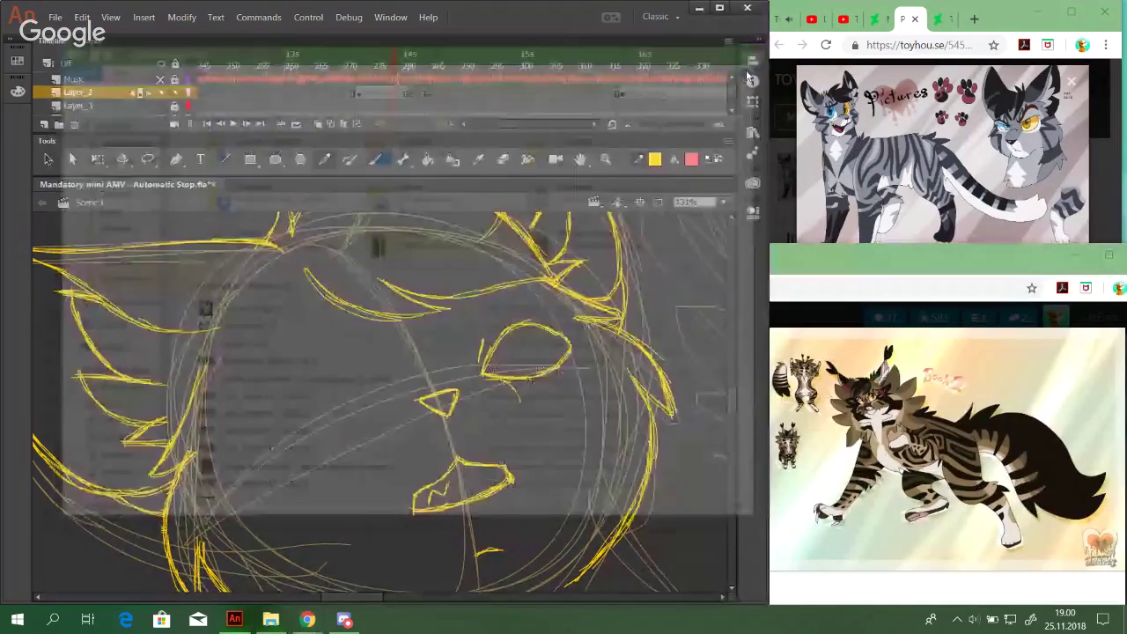
pyautogui.click(757, 47)
# Remove the short cheek curve below the right eye and draw the left eye's arched upper lid
pyautogui.moveTo(494, 425); pyautogui.dragTo(538, 337)
pyautogui.hotkey('ctrl', 'z')
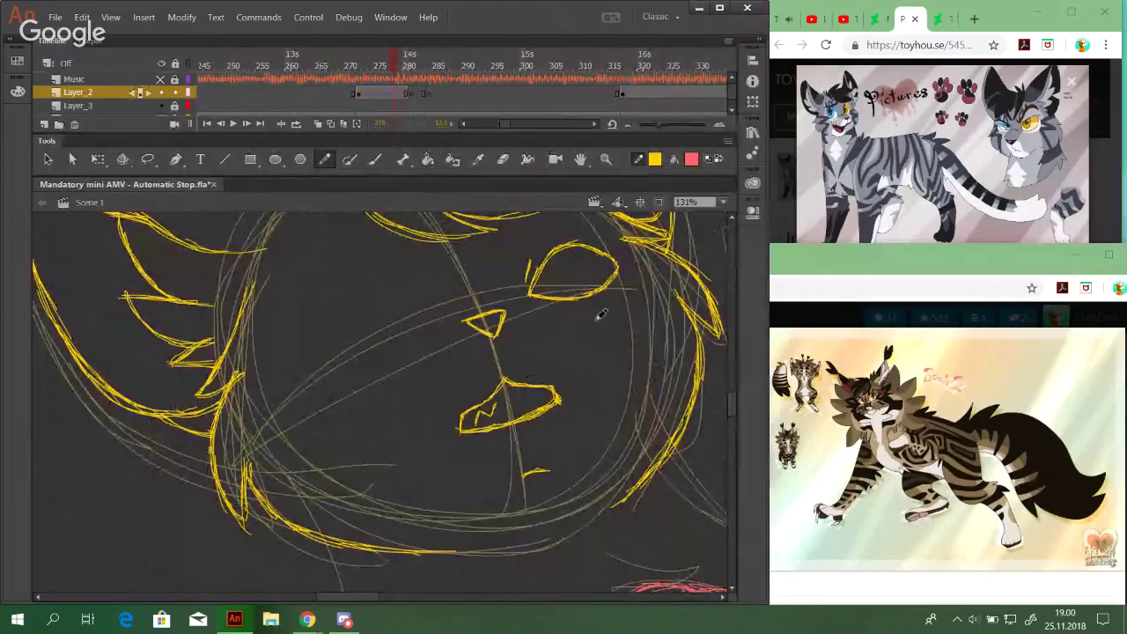
pyautogui.moveTo(375, 313)
pyautogui.mouseDown()
pyautogui.moveTo(413, 322)
pyautogui.moveTo(371, 307)
pyautogui.moveTo(394, 313)
pyautogui.moveTo(315, 317)
pyautogui.moveTo(362, 305)
pyautogui.moveTo(294, 330)
pyautogui.moveTo(336, 306)
pyautogui.moveTo(306, 319)
pyautogui.moveTo(281, 370)
pyautogui.mouseUp()
pyautogui.moveTo(301, 321); pyautogui.dragTo(282, 372)
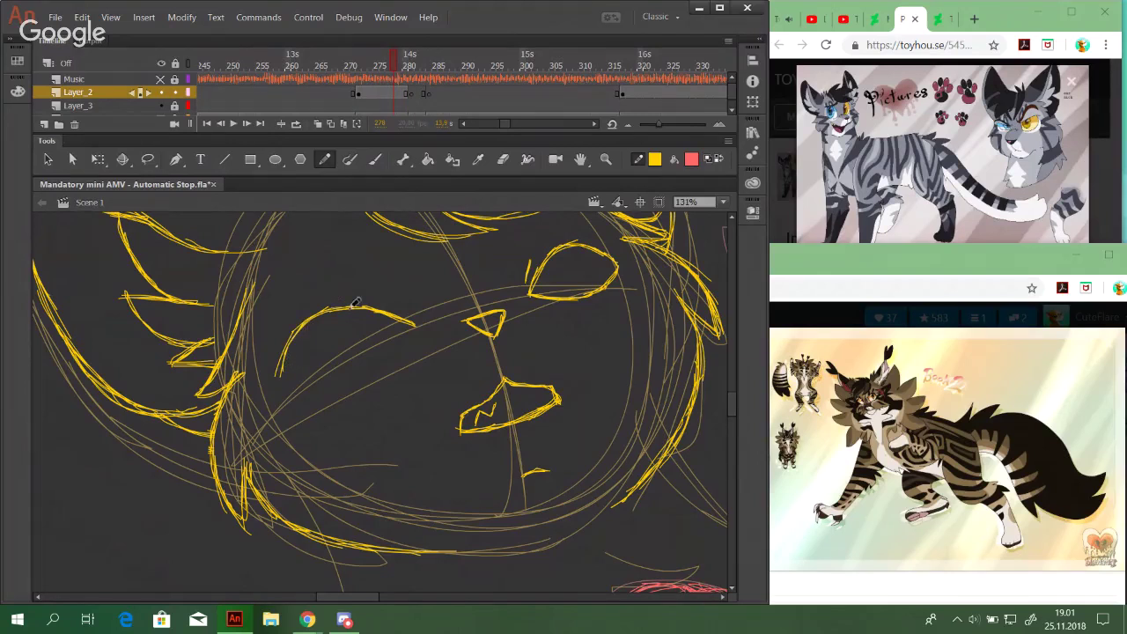
# Select the left eye's upper lid, tilt it slightly, and nudge it up and right
pyautogui.moveTo(268, 299); pyautogui.dragTo(446, 394)
pyautogui.click(97, 160)
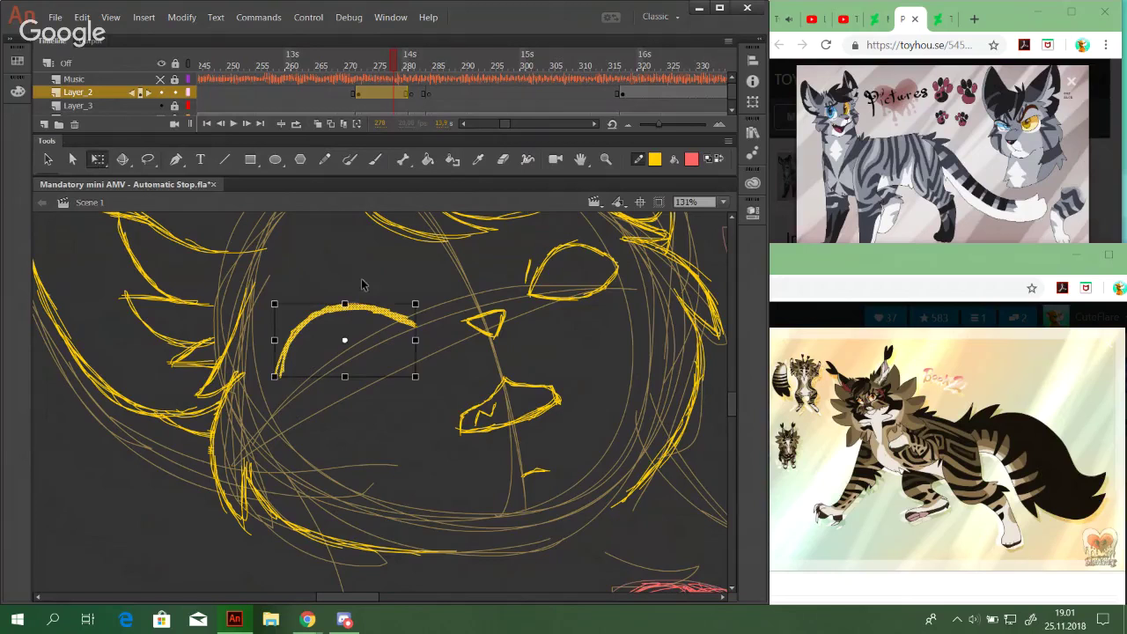
pyautogui.moveTo(392, 303); pyautogui.dragTo(396, 304)
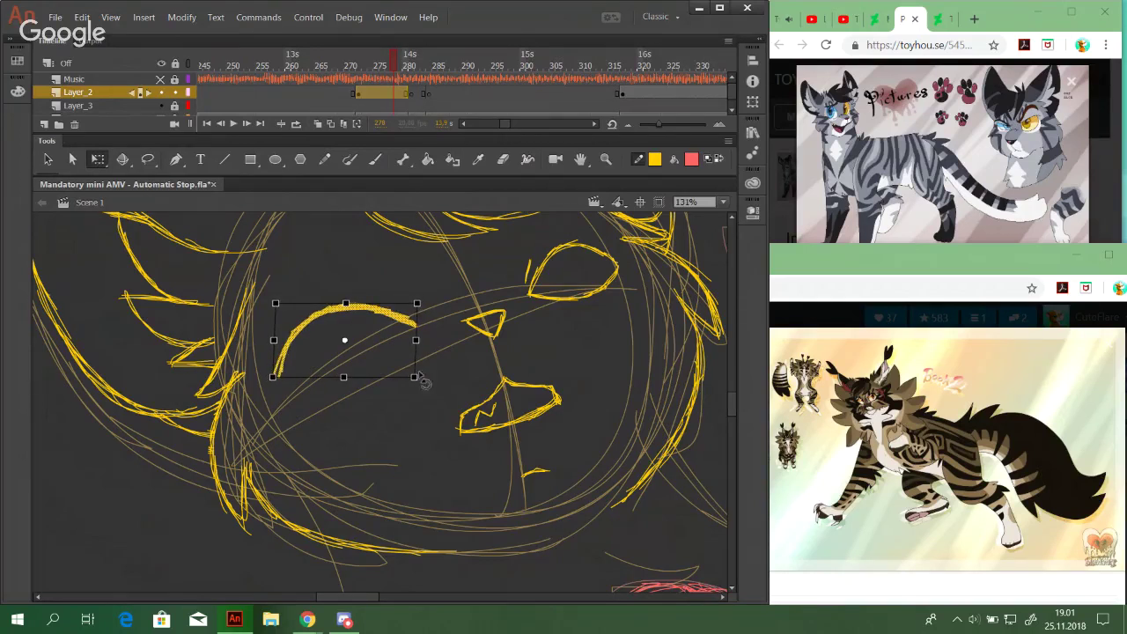
pyautogui.press('Up')
pyautogui.press('Up')
pyautogui.press('Right')
pyautogui.press('Right')
pyautogui.moveTo(358, 465); pyautogui.dragTo(412, 432)
# Close the left eye with a curved lower lid and nudge the whole eye slightly to the right
pyautogui.click(325, 159)
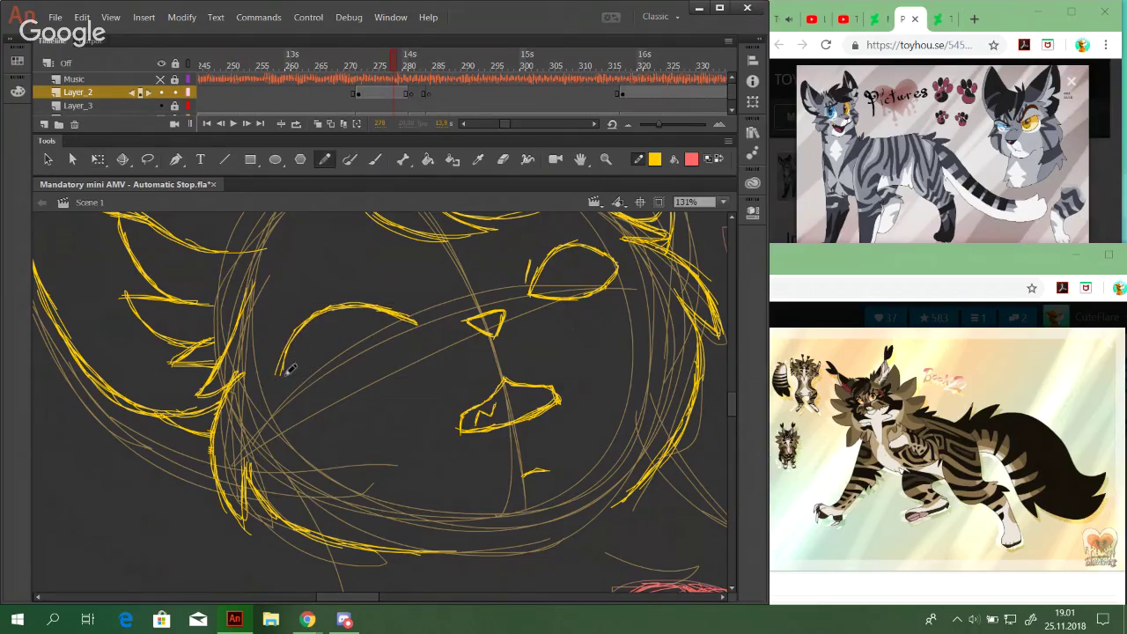
pyautogui.moveTo(287, 368)
pyautogui.mouseDown()
pyautogui.moveTo(356, 357)
pyautogui.moveTo(335, 368)
pyautogui.moveTo(410, 329)
pyautogui.moveTo(383, 351)
pyautogui.moveTo(419, 325)
pyautogui.mouseUp()
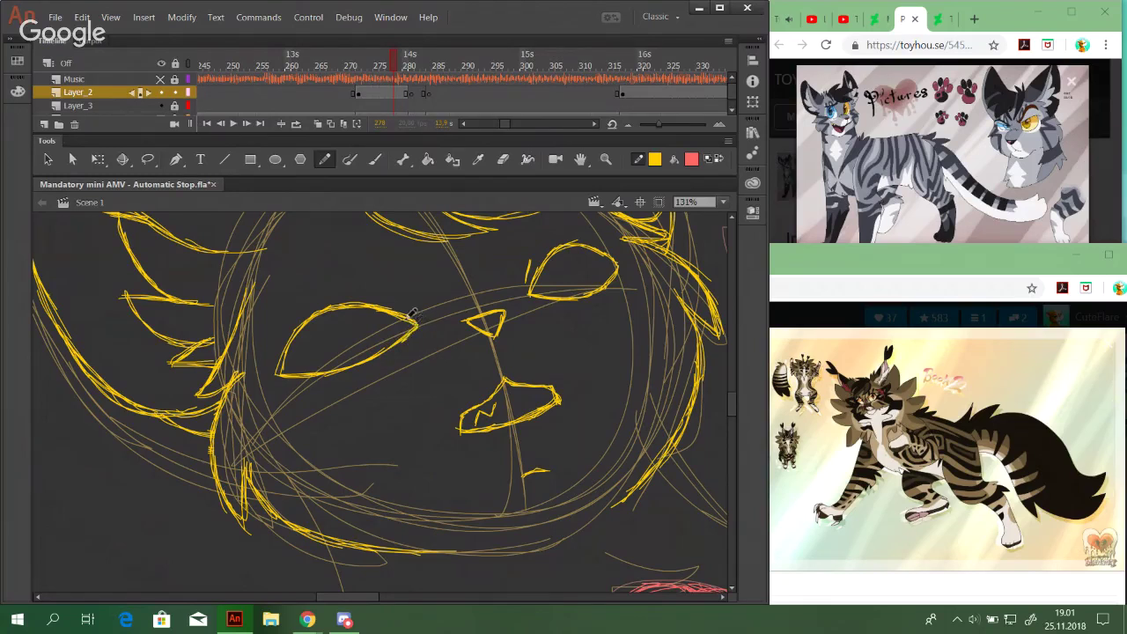
pyautogui.moveTo(471, 327); pyautogui.dragTo(460, 349)
pyautogui.keyDown('ctrl'); pyautogui.doubleClick(397, 336); pyautogui.keyUp('ctrl')
pyautogui.press('Right')
pyautogui.press('Right')
pyautogui.press('Right')
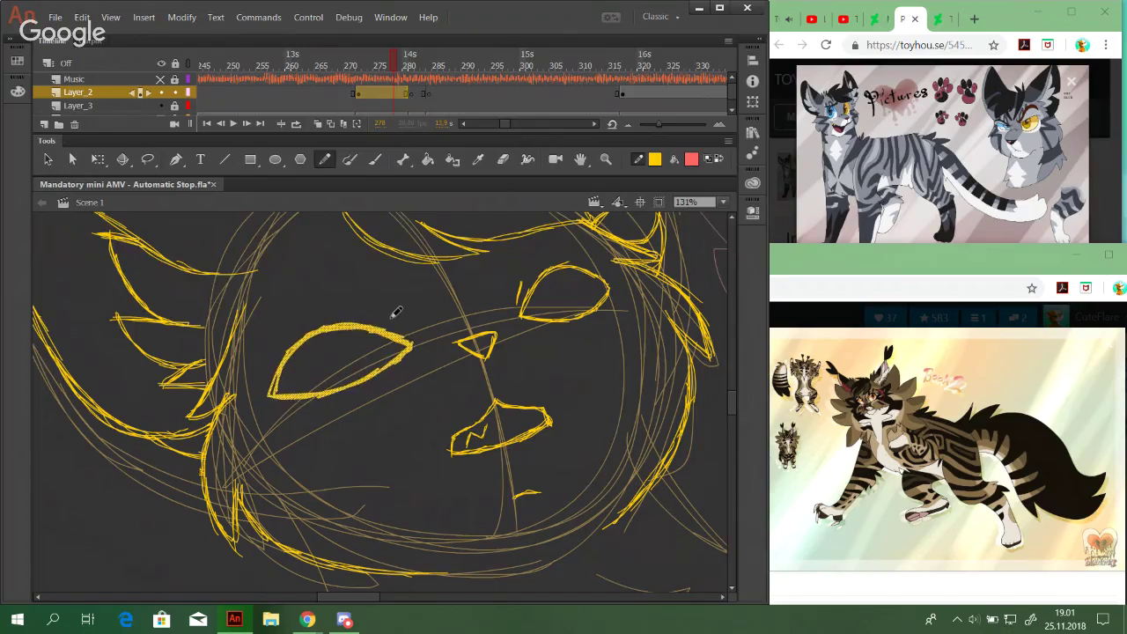
pyautogui.press('Right')
pyautogui.press('Right')
pyautogui.press('Right')
pyautogui.press('Right')
pyautogui.press('Right')
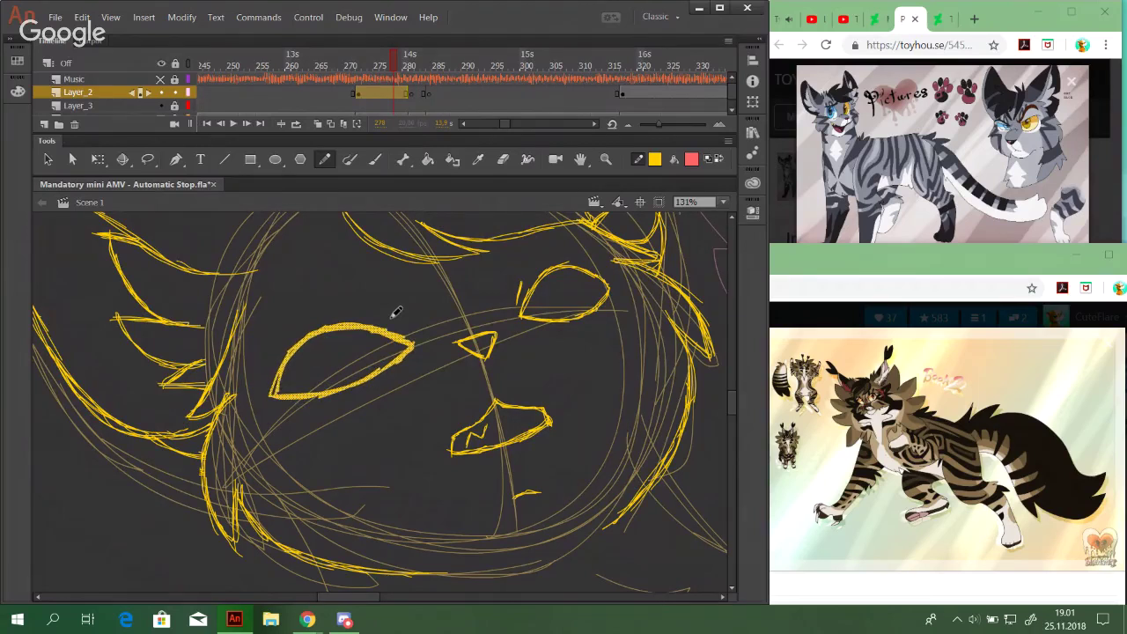
# Select the nose, mouth and chin line together and nudge them to the right and slightly down
pyautogui.moveTo(435, 326); pyautogui.dragTo(516, 386)
pyautogui.moveTo(421, 377)
pyautogui.mouseDown()
pyautogui.moveTo(558, 504)
pyautogui.moveTo(589, 501)
pyautogui.moveTo(575, 508)
pyautogui.mouseUp()
pyautogui.press('Right')
pyautogui.press('Right')
pyautogui.press('Right')
pyautogui.press('Right')
pyautogui.press('Right')
pyautogui.press('Right')
pyautogui.press('Down')
pyautogui.press('Down')
pyautogui.press('Down')
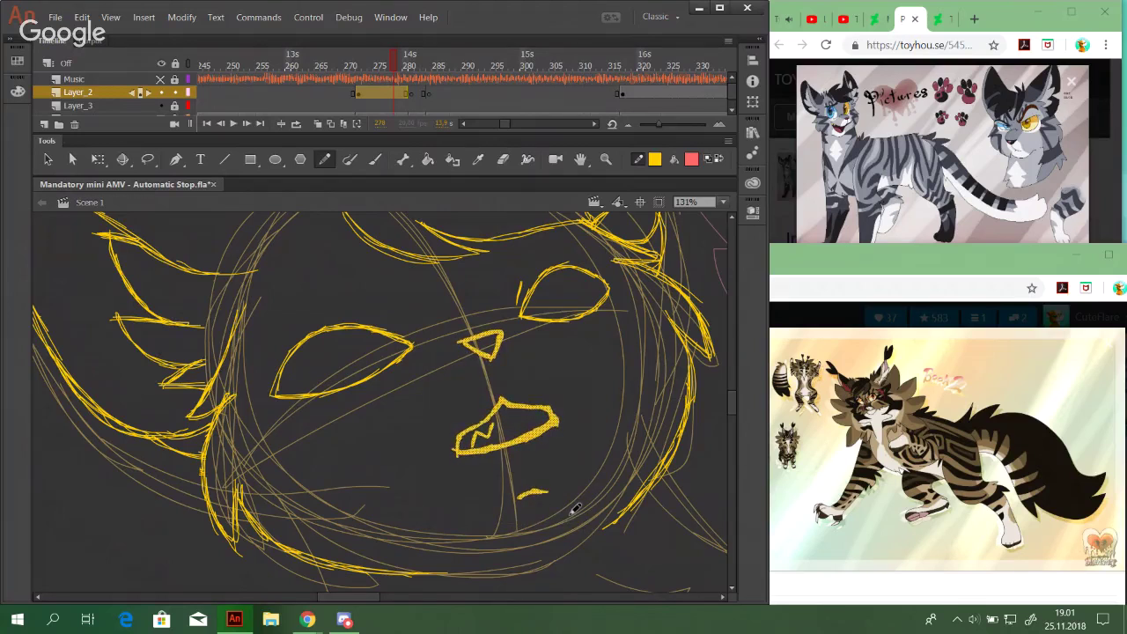
# Add a short crease above the left eye's inner corner, and tilt and nudge the whole eye slightly down
pyautogui.moveTo(516, 382)
pyautogui.mouseDown()
pyautogui.moveTo(513, 451)
pyautogui.moveTo(520, 371)
pyautogui.mouseUp()
pyautogui.click(359, 404)
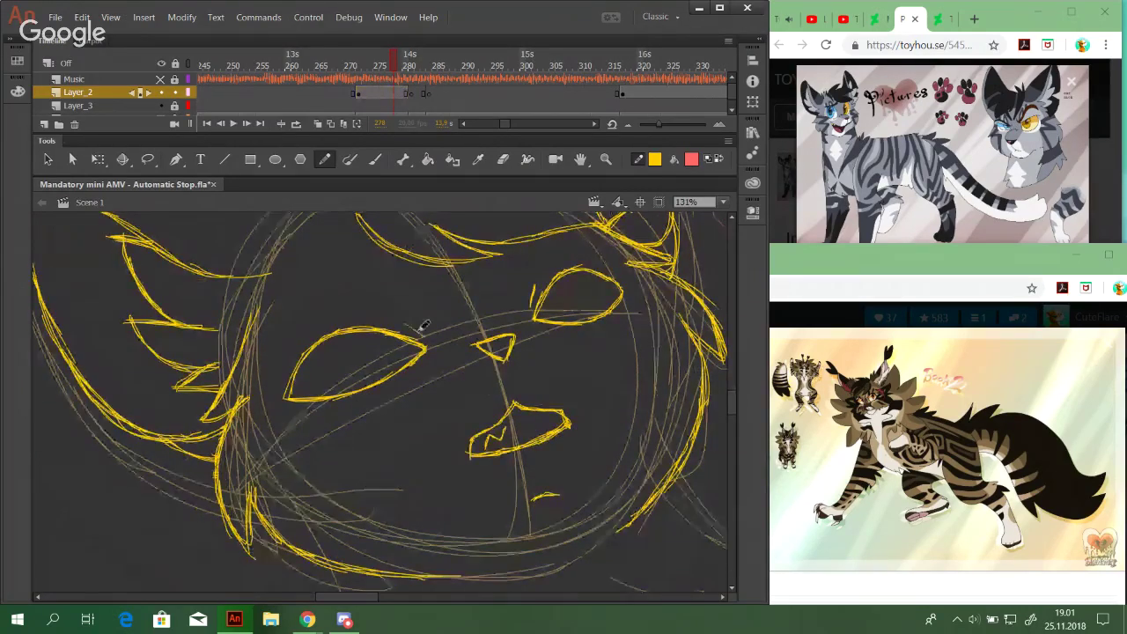
pyautogui.moveTo(265, 315); pyautogui.dragTo(456, 433)
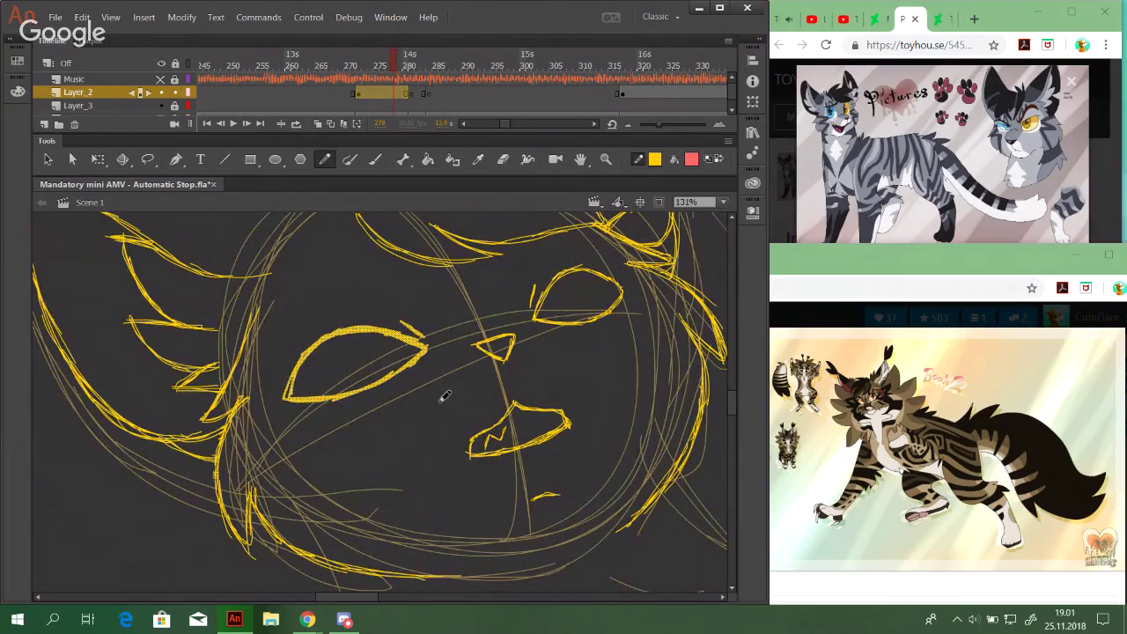
pyautogui.press('Down')
pyautogui.press('Up')
pyautogui.press('Up')
pyautogui.press('q')
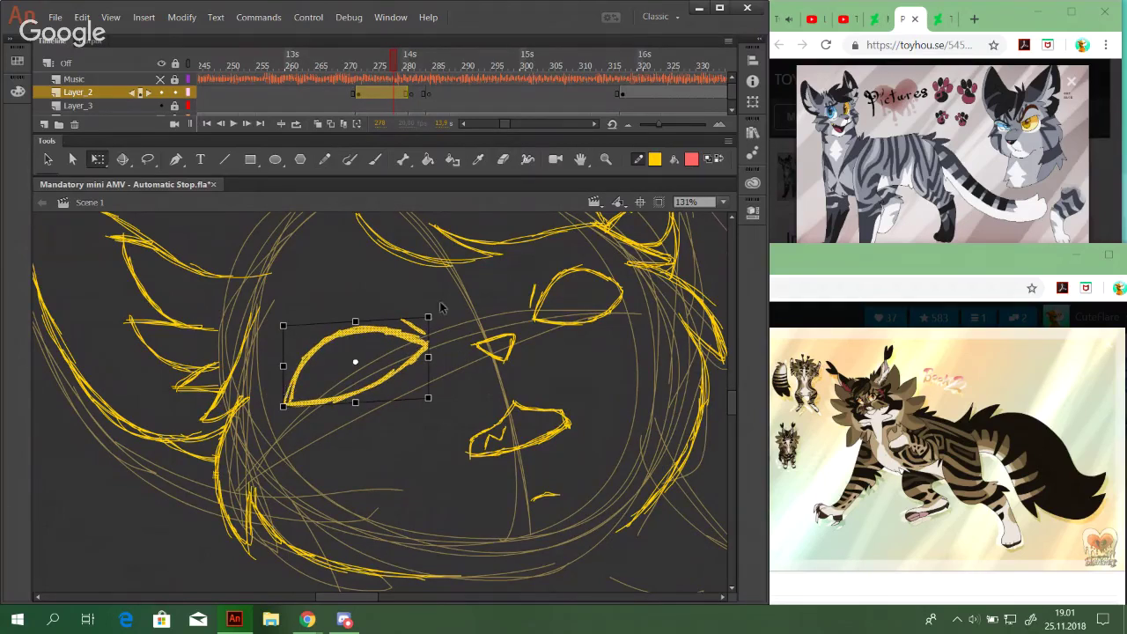
pyautogui.press('Down')
pyautogui.press('Down')
pyautogui.press('Down')
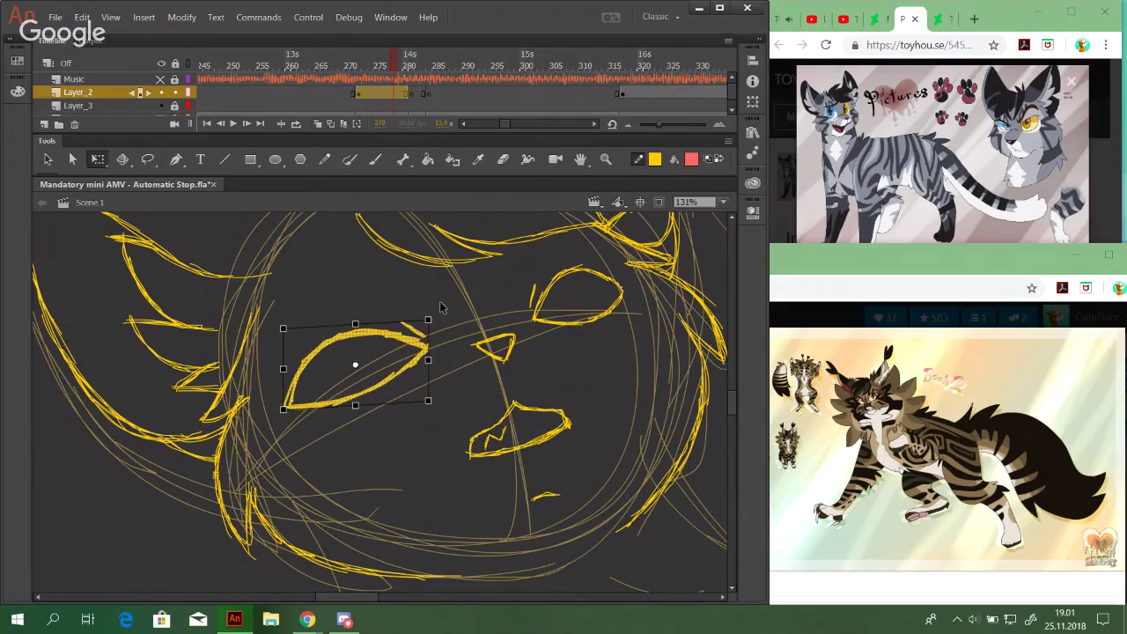
pyautogui.click(508, 312)
pyautogui.press('y')
# Draw a slanted brow line above the left eye and a curved brow line above the right eye
pyautogui.moveTo(425, 420); pyautogui.dragTo(425, 452)
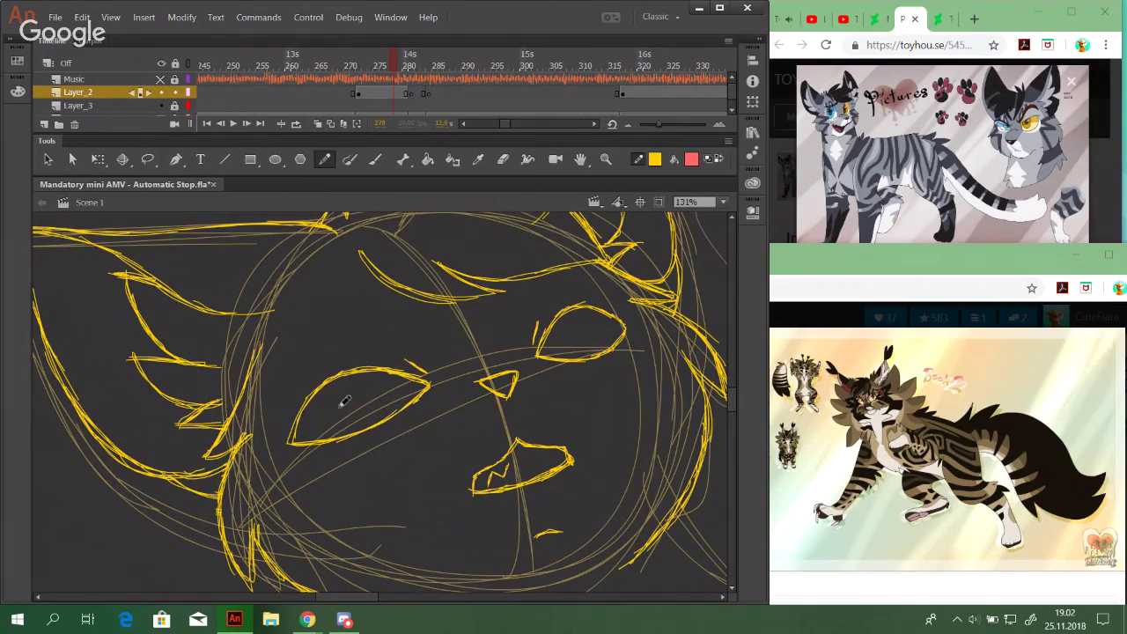
pyautogui.moveTo(351, 456)
pyautogui.mouseDown()
pyautogui.moveTo(535, 385)
pyautogui.moveTo(632, 305)
pyautogui.moveTo(420, 345)
pyautogui.moveTo(241, 414)
pyautogui.mouseUp()
pyautogui.moveTo(576, 353)
pyautogui.mouseDown()
pyautogui.moveTo(427, 475)
pyautogui.moveTo(321, 471)
pyautogui.mouseUp()
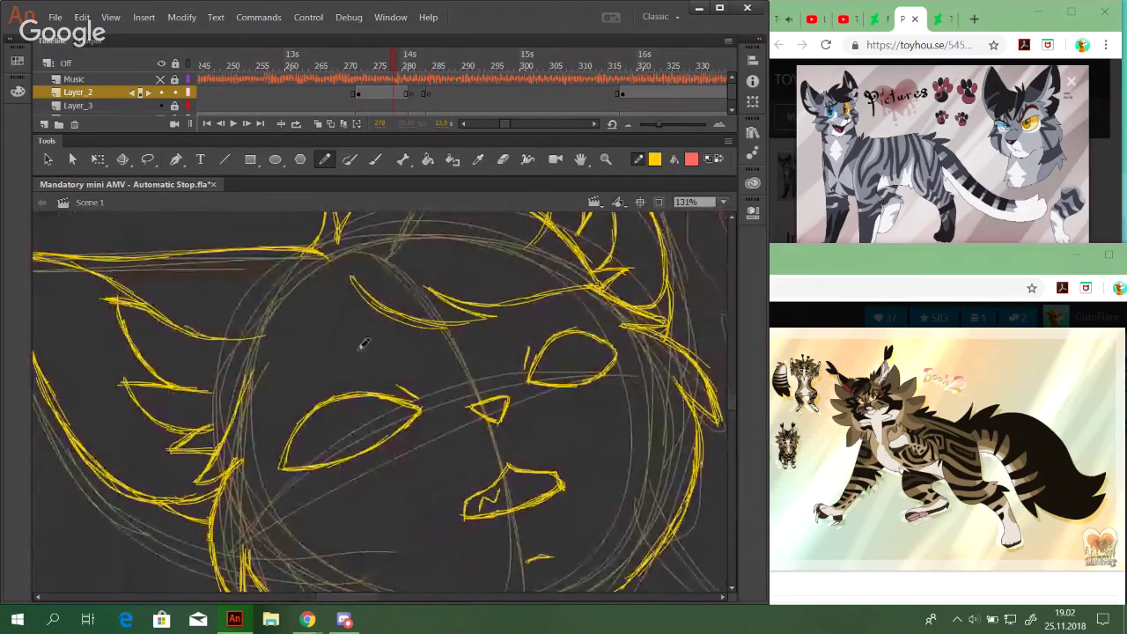
pyautogui.moveTo(338, 350); pyautogui.dragTo(405, 368)
pyautogui.moveTo(532, 278)
pyautogui.mouseDown()
pyautogui.moveTo(502, 324)
pyautogui.moveTo(511, 295)
pyautogui.moveTo(535, 274)
pyautogui.moveTo(502, 335)
pyautogui.moveTo(527, 283)
pyautogui.moveTo(498, 340)
pyautogui.mouseUp()
pyautogui.hotkey('ctrl', 'z')
pyautogui.moveTo(532, 276); pyautogui.dragTo(503, 312)
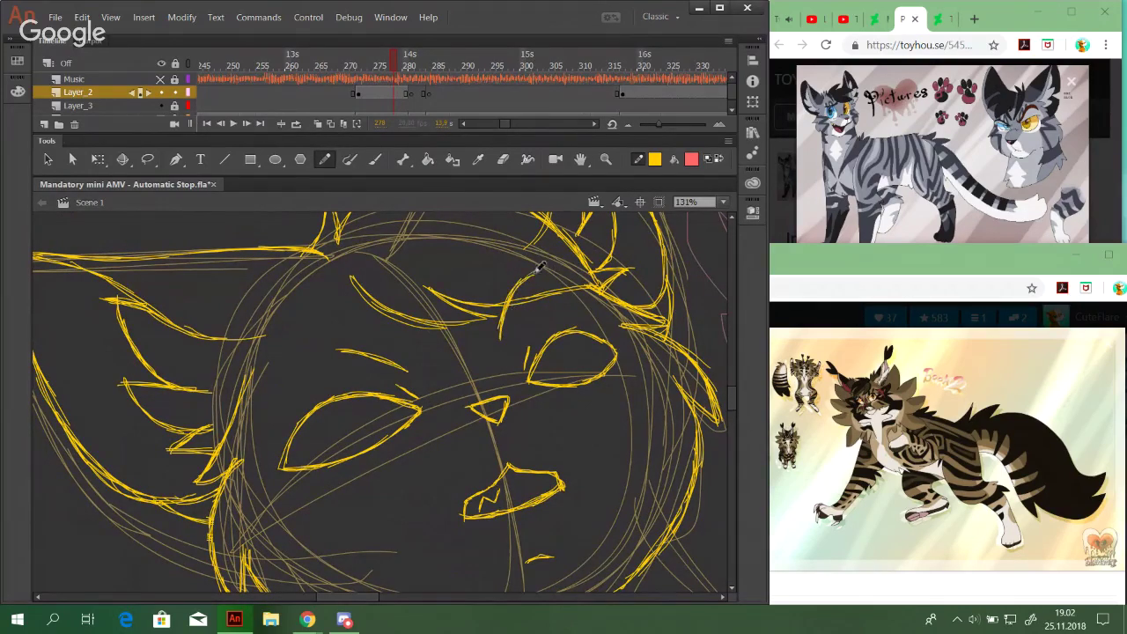
pyautogui.hotkey('ctrl', 'z')
# Draw curved iris outlines inside the left and right eyes, redrawing the strokes that do not fit
pyautogui.moveTo(531, 430)
pyautogui.mouseDown()
pyautogui.moveTo(534, 414)
pyautogui.moveTo(512, 432)
pyautogui.mouseUp()
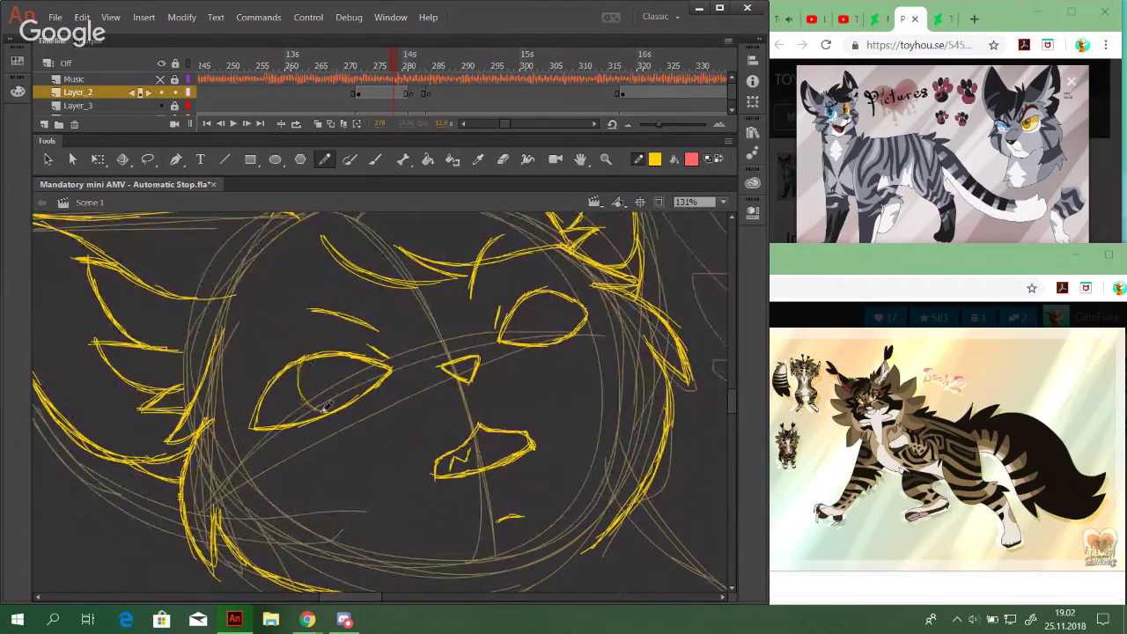
pyautogui.moveTo(313, 385); pyautogui.dragTo(339, 407)
pyautogui.moveTo(312, 358)
pyautogui.mouseDown()
pyautogui.moveTo(313, 387)
pyautogui.moveTo(339, 406)
pyautogui.mouseUp()
pyautogui.moveTo(362, 358); pyautogui.dragTo(365, 394)
pyautogui.hotkey('ctrl', 'z')
pyautogui.moveTo(515, 313)
pyautogui.mouseDown()
pyautogui.moveTo(513, 340)
pyautogui.moveTo(528, 345)
pyautogui.moveTo(519, 342)
pyautogui.mouseUp()
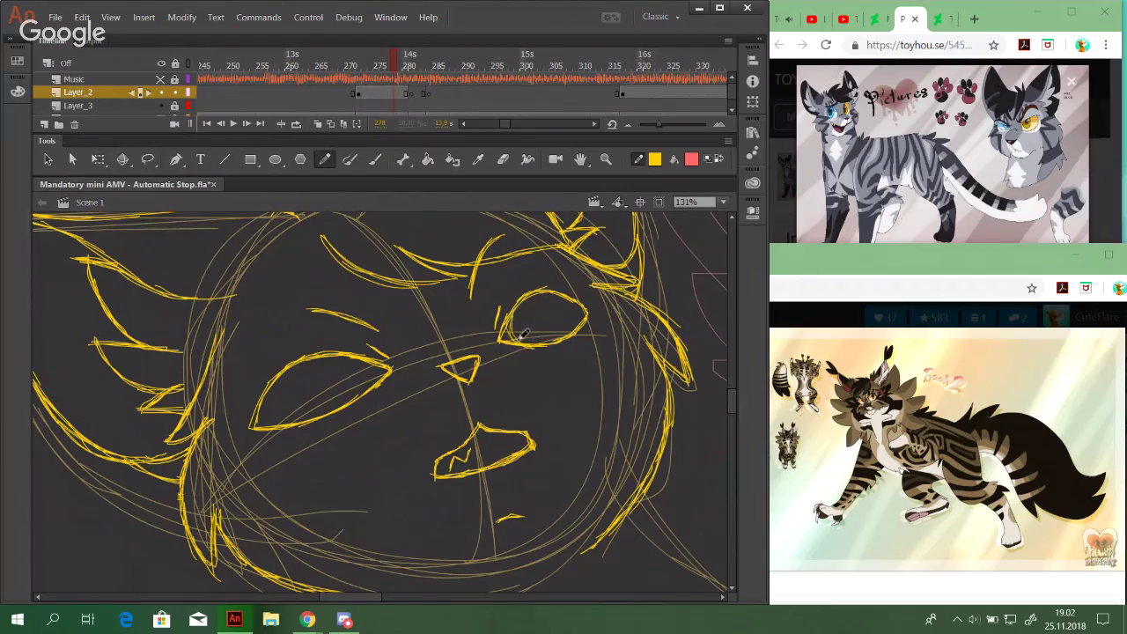
pyautogui.hotkey('ctrl', 'z')
pyautogui.moveTo(548, 296); pyautogui.dragTo(552, 341)
pyautogui.moveTo(320, 350)
pyautogui.mouseDown()
pyautogui.moveTo(327, 400)
pyautogui.moveTo(317, 399)
pyautogui.moveTo(318, 356)
pyautogui.moveTo(333, 404)
pyautogui.moveTo(375, 384)
pyautogui.moveTo(373, 362)
pyautogui.moveTo(374, 376)
pyautogui.moveTo(393, 378)
pyautogui.moveTo(469, 351)
pyautogui.mouseUp()
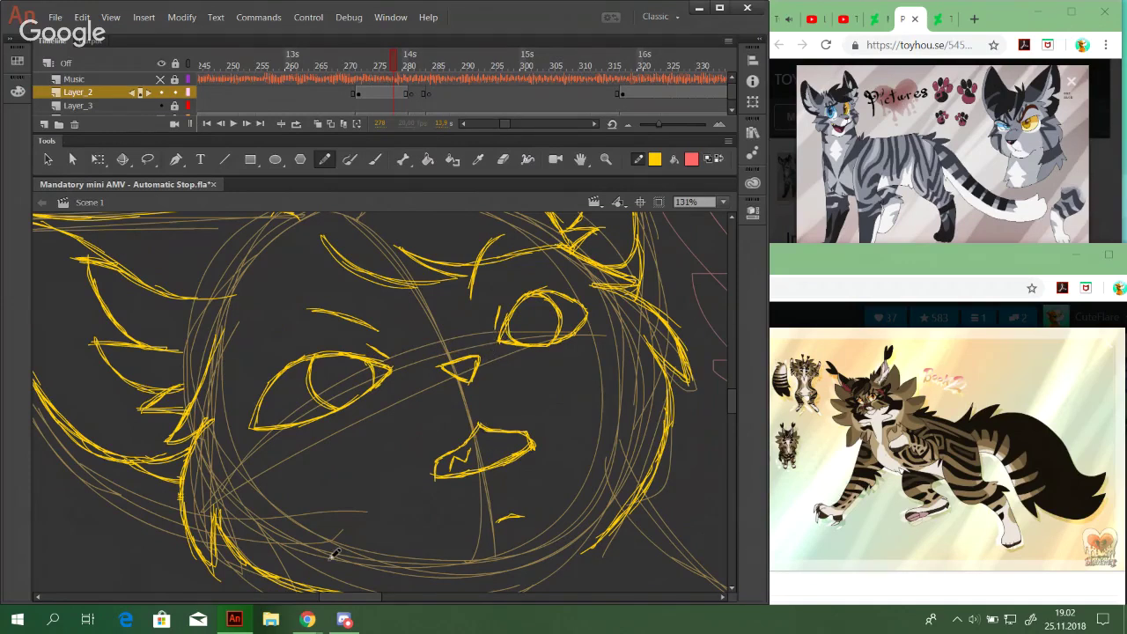
# Switch to Chrome to check the AMV script and the Pictures and Video character references, and return to the drawing in Animate
pyautogui.click(307, 620)
pyautogui.click(82, 557)
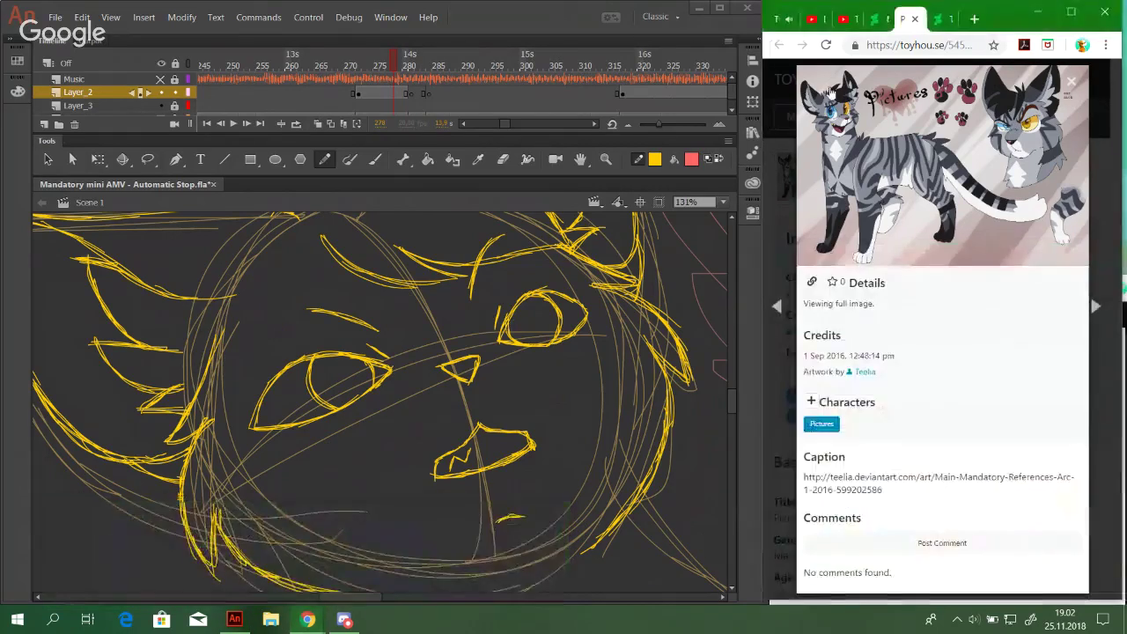
pyautogui.click(877, 20)
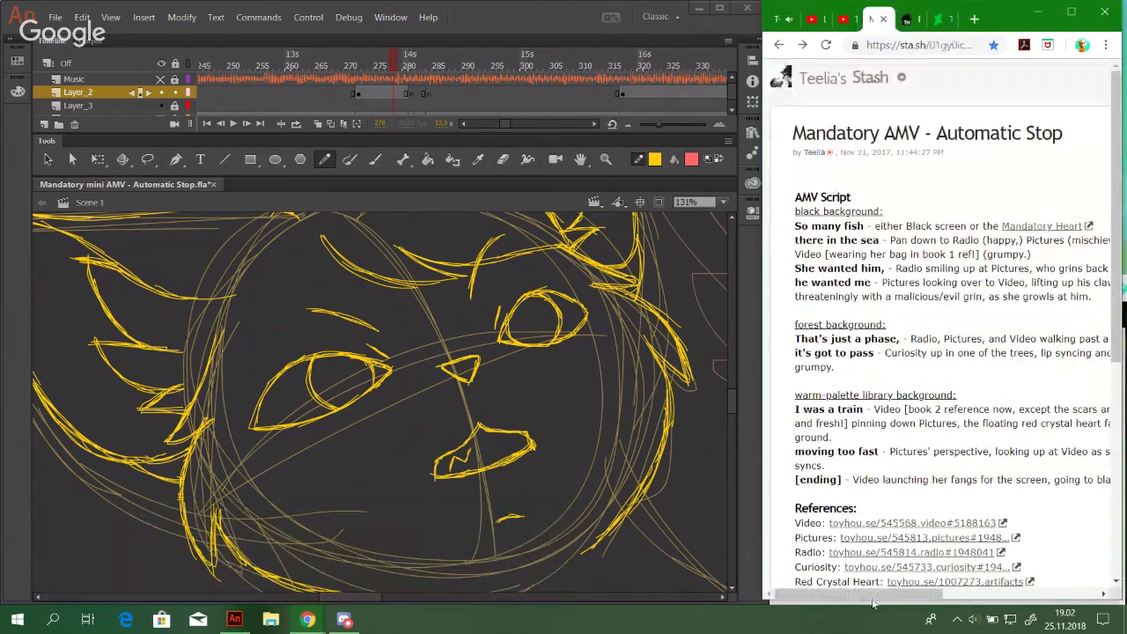
pyautogui.moveTo(874, 596); pyautogui.dragTo(841, 604)
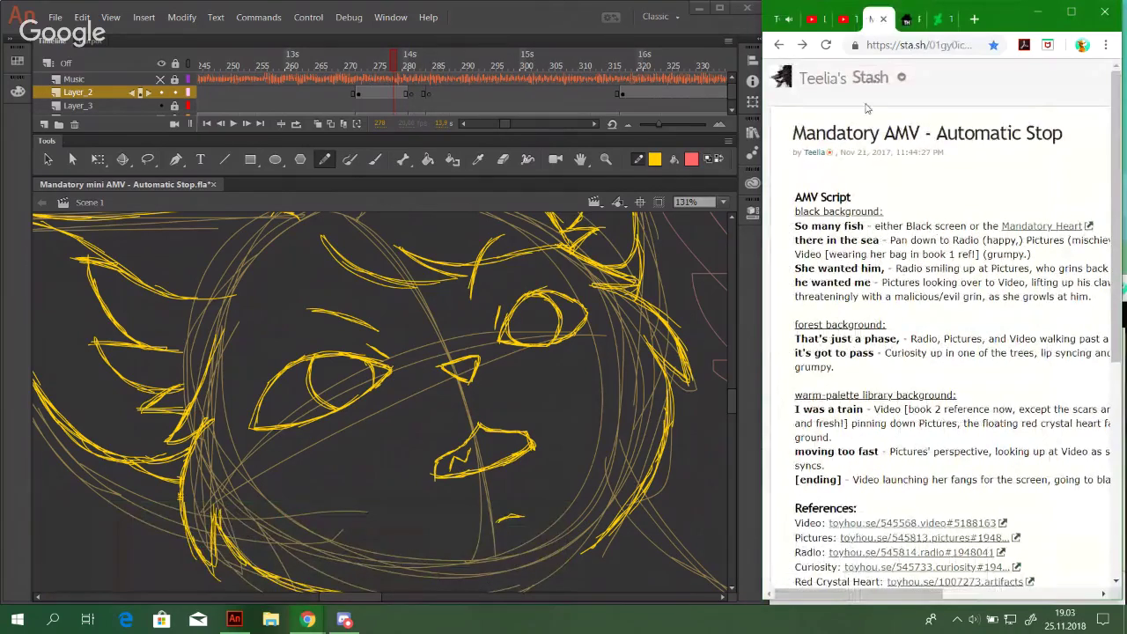
pyautogui.click(907, 19)
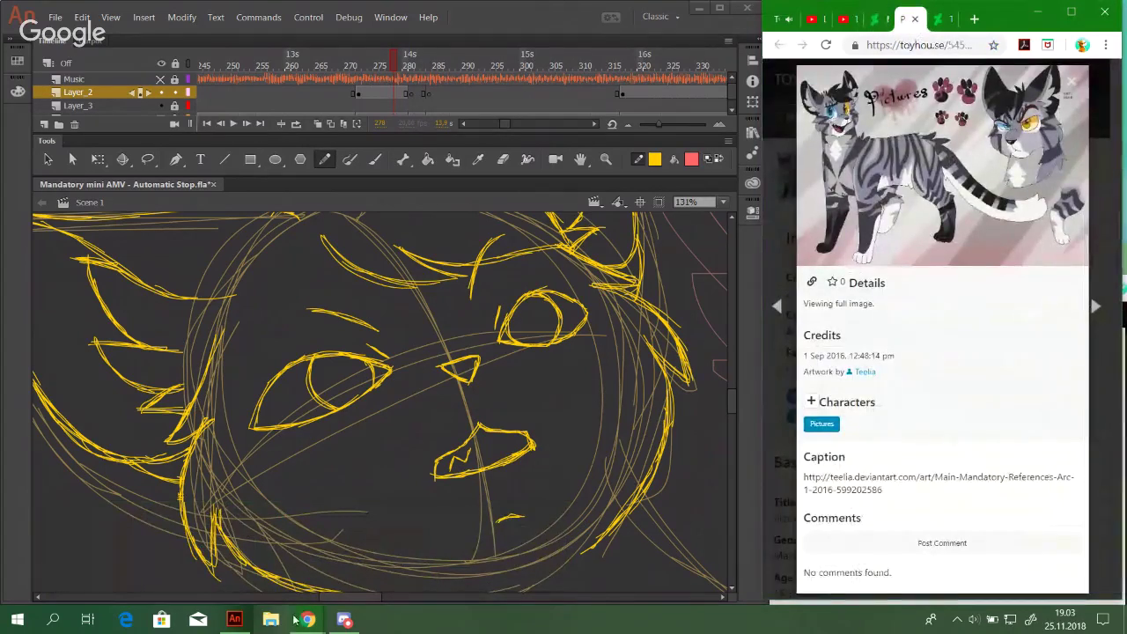
pyautogui.moveTo(308, 619)
pyautogui.click(498, 555)
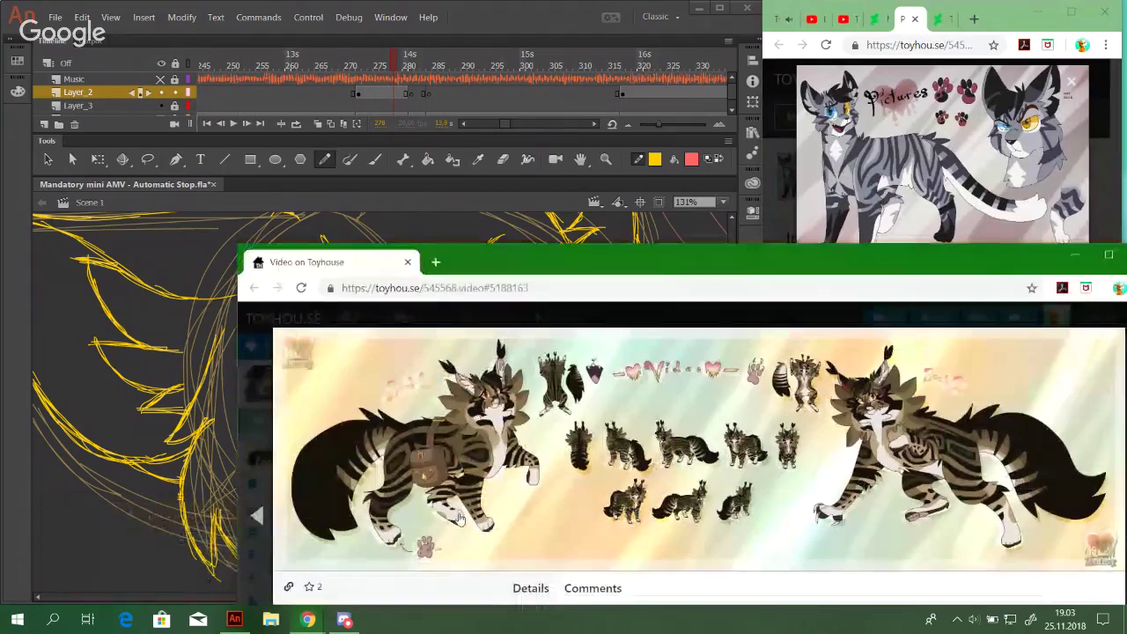
pyautogui.click(475, 186)
# Remove the right eye's iris and redraw it as a curve between the upper and lower lids
pyautogui.moveTo(471, 335); pyautogui.dragTo(594, 403)
pyautogui.hotkey('ctrl', 'z')
pyautogui.moveTo(457, 400); pyautogui.dragTo(462, 417)
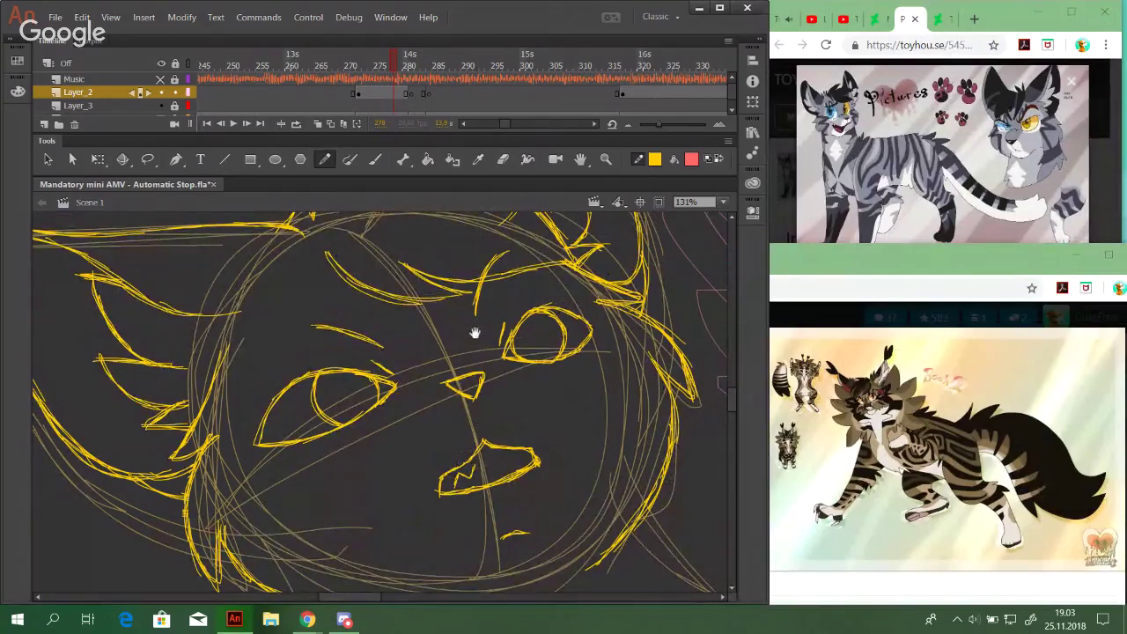
pyautogui.scroll(4, 476, 329)
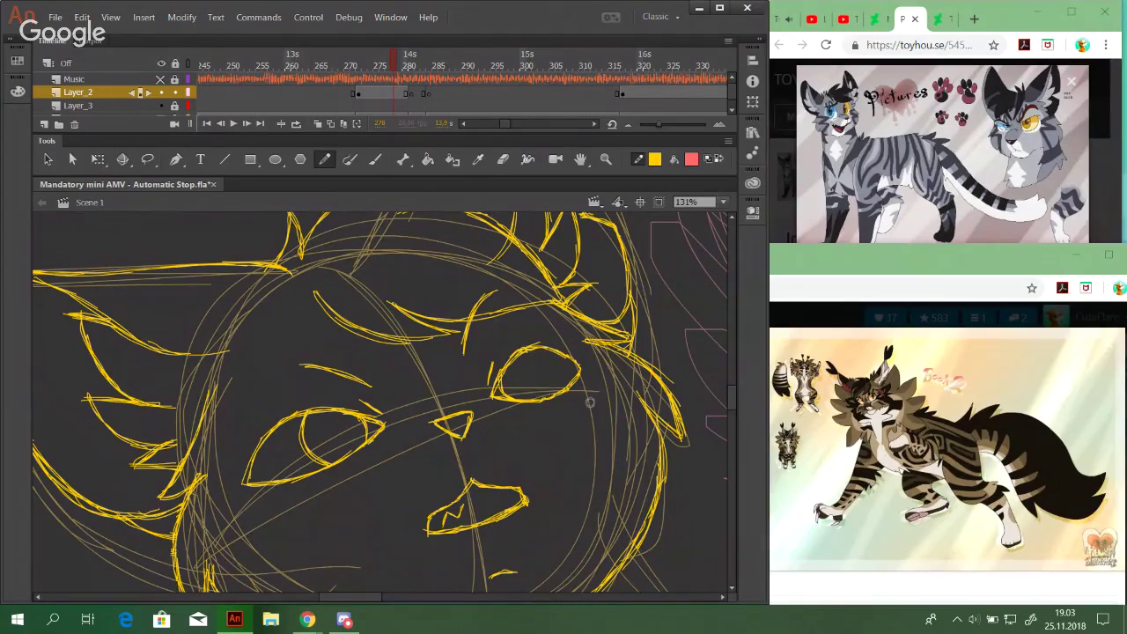
pyautogui.moveTo(538, 346); pyautogui.dragTo(547, 398)
pyautogui.moveTo(527, 429)
pyautogui.mouseDown()
pyautogui.moveTo(626, 389)
pyautogui.moveTo(576, 354)
pyautogui.mouseUp()
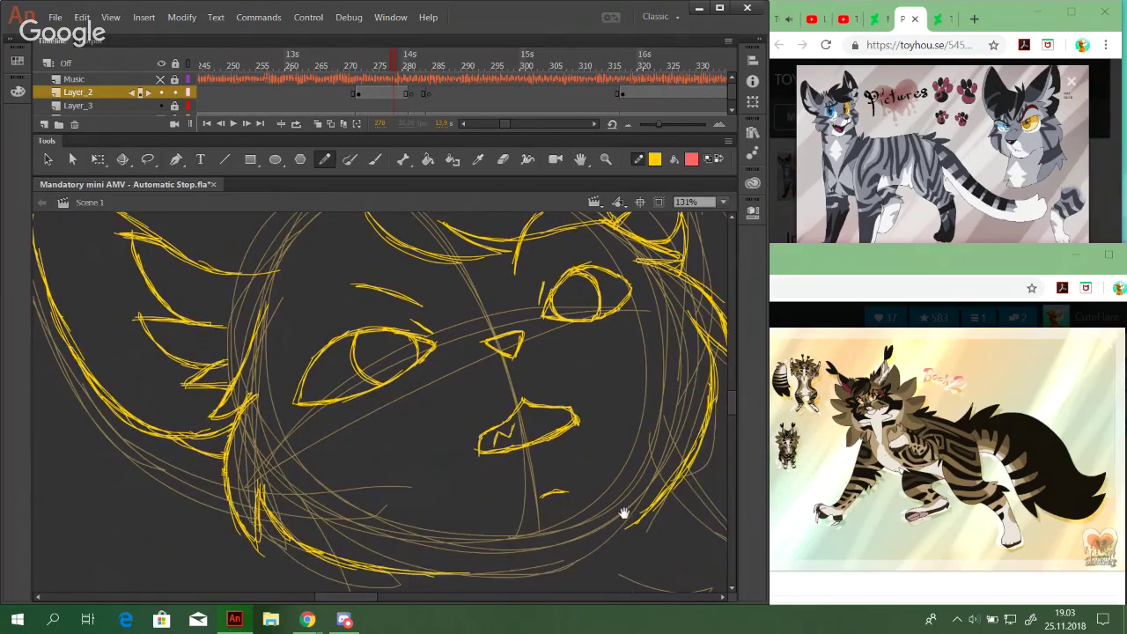
# Trace the yellow cat's left neck line from beneath the jaw down to the shoulder with layered strokes
pyautogui.moveTo(624, 514); pyautogui.dragTo(654, 275)
pyautogui.moveTo(473, 324); pyautogui.dragTo(493, 385)
pyautogui.moveTo(377, 309); pyautogui.dragTo(404, 458)
pyautogui.hotkey('ctrl', 'z')
pyautogui.hotkey('ctrl', 'z')
pyautogui.moveTo(377, 308); pyautogui.dragTo(403, 458)
pyautogui.moveTo(378, 310)
pyautogui.mouseDown()
pyautogui.moveTo(405, 473)
pyautogui.moveTo(391, 401)
pyautogui.mouseUp()
pyautogui.moveTo(366, 291)
pyautogui.mouseDown()
pyautogui.moveTo(392, 352)
pyautogui.moveTo(534, 338)
pyautogui.mouseUp()
pyautogui.hotkey('ctrl', 'z')
pyautogui.moveTo(574, 302)
pyautogui.mouseDown()
pyautogui.moveTo(592, 375)
pyautogui.moveTo(589, 328)
pyautogui.mouseUp()
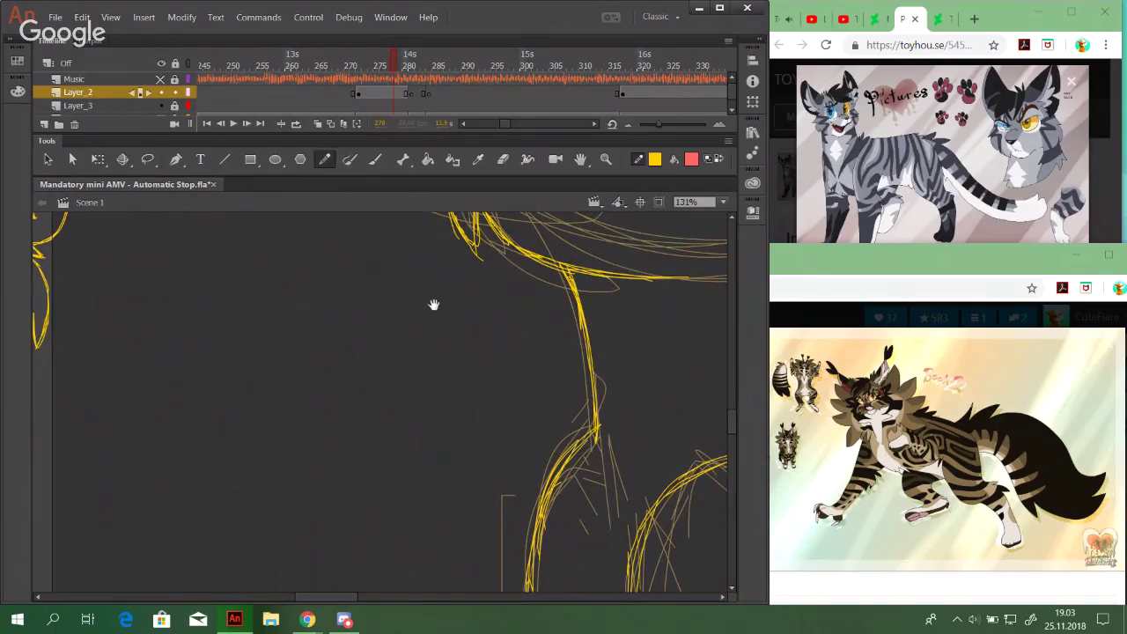
# Trace the yellow cat's right neck line, curving from the cheek down to the round far shoulder
pyautogui.moveTo(433, 305); pyautogui.dragTo(518, 485)
pyautogui.moveTo(704, 256); pyautogui.dragTo(425, 274)
pyautogui.moveTo(633, 499)
pyautogui.mouseDown()
pyautogui.moveTo(395, 332)
pyautogui.moveTo(446, 491)
pyautogui.mouseUp()
pyautogui.moveTo(344, 292)
pyautogui.mouseDown()
pyautogui.moveTo(423, 368)
pyautogui.moveTo(493, 401)
pyautogui.mouseUp()
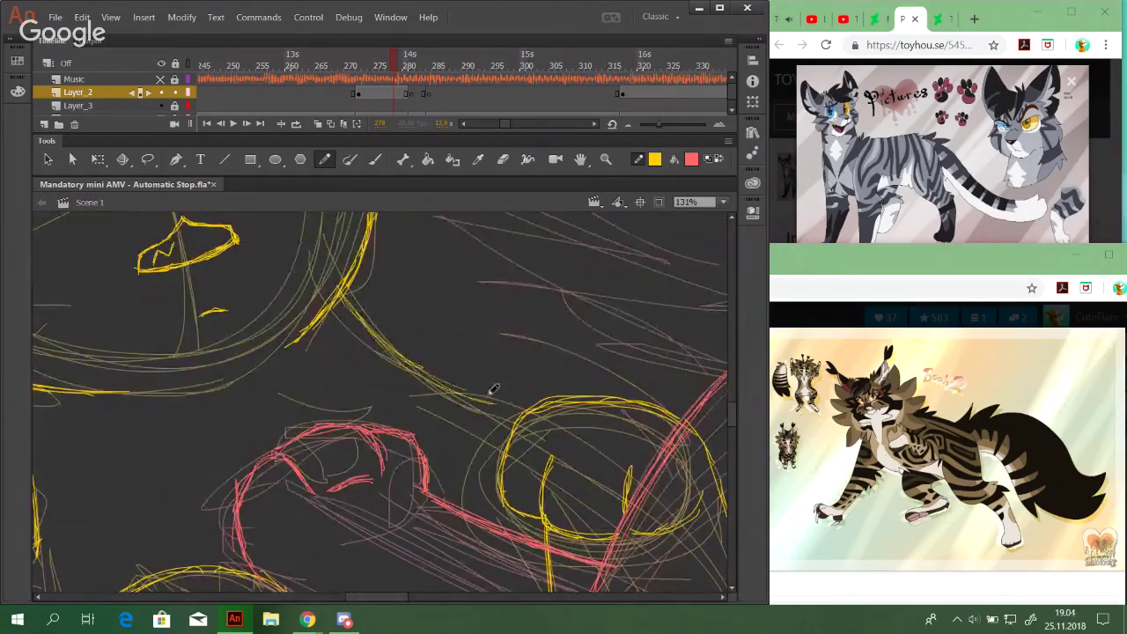
pyautogui.hotkey('ctrl', 'z')
pyautogui.hotkey('ctrl', 'z')
pyautogui.moveTo(342, 290); pyautogui.dragTo(489, 409)
pyautogui.hotkey('ctrl', 'z')
pyautogui.moveTo(341, 294)
pyautogui.mouseDown()
pyautogui.moveTo(480, 405)
pyautogui.moveTo(493, 404)
pyautogui.mouseUp()
pyautogui.moveTo(415, 368); pyautogui.dragTo(515, 411)
pyautogui.moveTo(449, 384)
pyautogui.mouseDown()
pyautogui.moveTo(526, 410)
pyautogui.moveTo(512, 430)
pyautogui.moveTo(533, 199)
pyautogui.mouseUp()
pyautogui.hotkey('ctrl', 'z')
# Add short yellow fur strokes beside the far shoulder and along the upper and left edges of the pink paw
pyautogui.press('space')
pyautogui.moveTo(510, 261); pyautogui.dragTo(582, 367)
pyautogui.moveTo(550, 307); pyautogui.dragTo(605, 318)
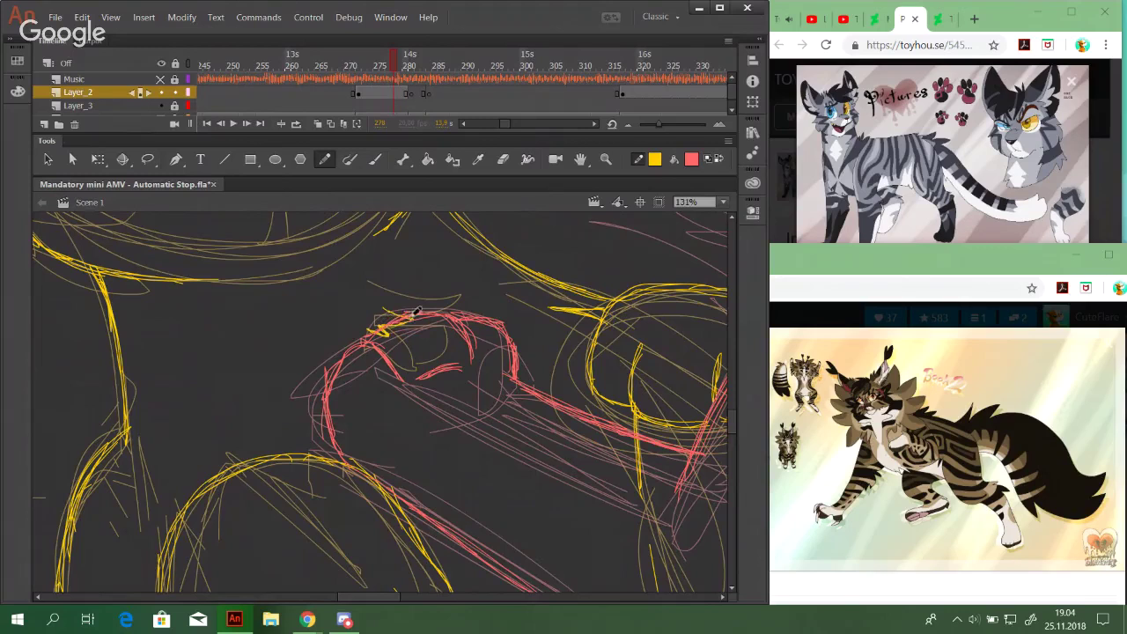
pyautogui.moveTo(467, 391); pyautogui.dragTo(589, 293)
pyautogui.moveTo(438, 307); pyautogui.dragTo(426, 319)
pyautogui.moveTo(401, 326); pyautogui.dragTo(430, 345)
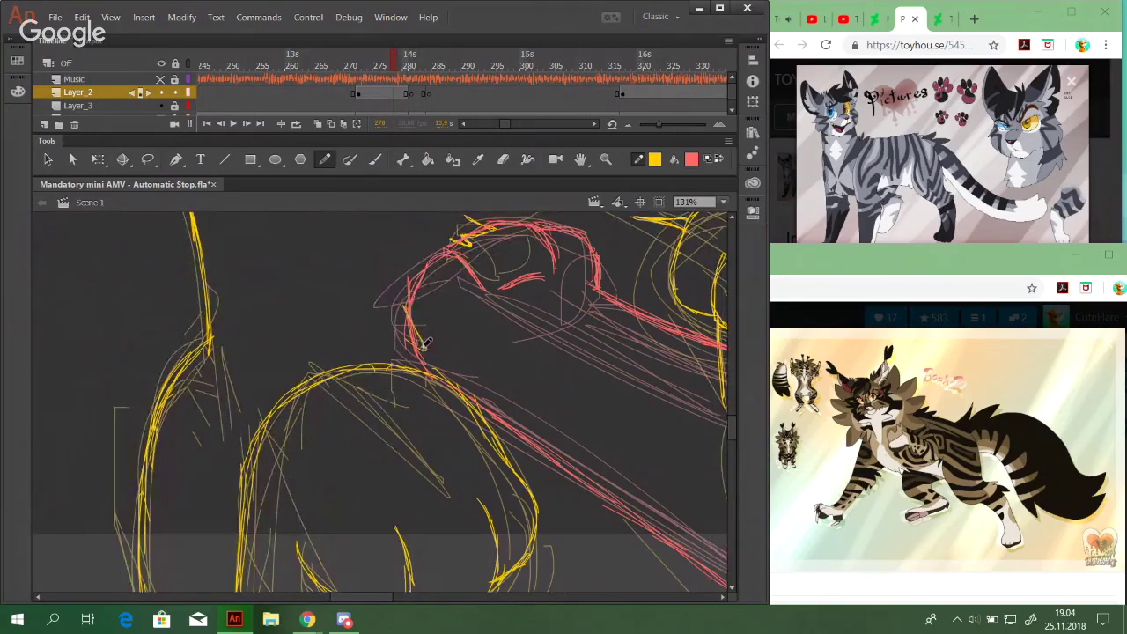
pyautogui.press('space')
pyautogui.moveTo(488, 301); pyautogui.dragTo(411, 329)
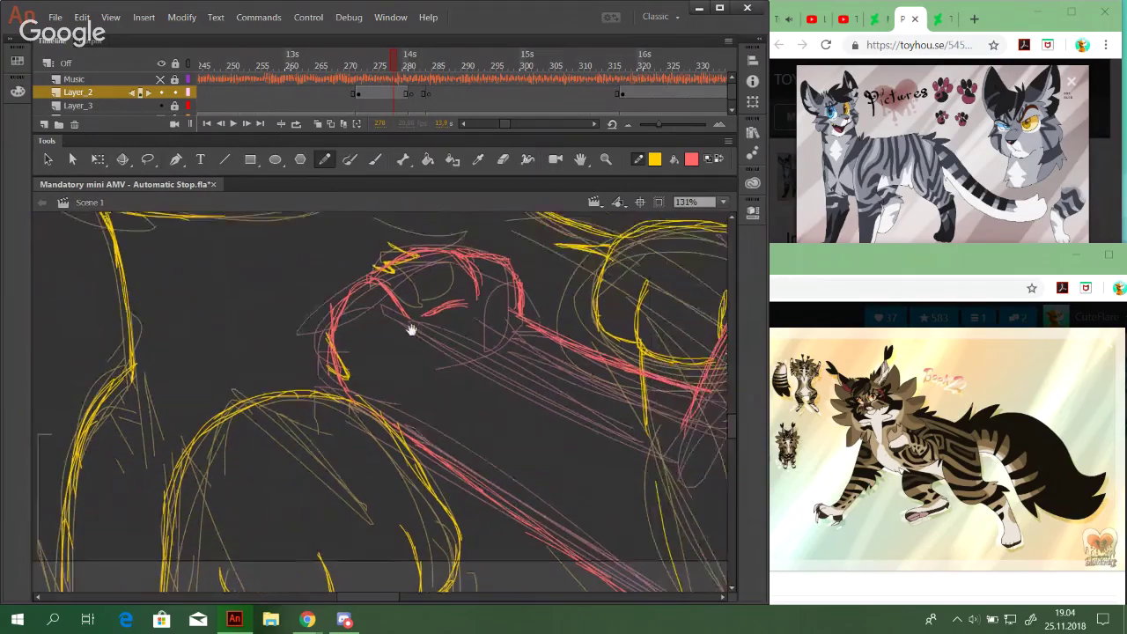
pyautogui.moveTo(330, 330); pyautogui.dragTo(390, 430)
pyautogui.moveTo(357, 291); pyautogui.dragTo(485, 395)
pyautogui.moveTo(449, 320)
pyautogui.mouseDown()
pyautogui.moveTo(562, 505)
pyautogui.moveTo(297, 460)
pyautogui.moveTo(485, 395)
pyautogui.moveTo(501, 330)
pyautogui.moveTo(529, 432)
pyautogui.moveTo(428, 322)
pyautogui.moveTo(526, 470)
pyautogui.moveTo(425, 332)
pyautogui.moveTo(517, 464)
pyautogui.mouseUp()
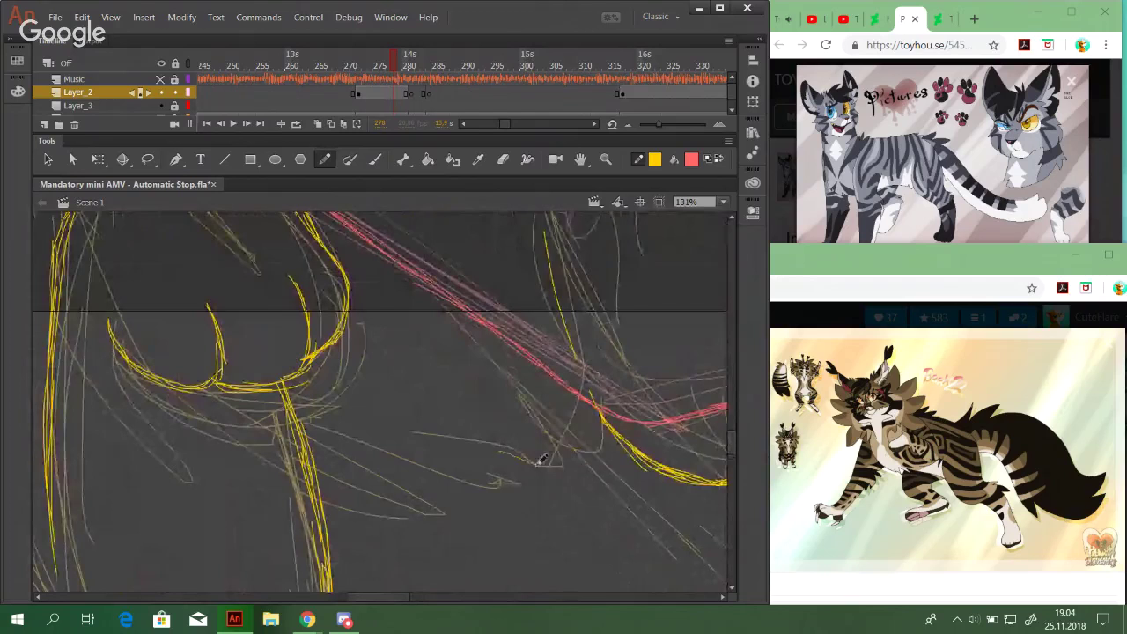
# Zoom out to 50% and review the earlier pink cat frames to find its front-facing head drawing
pyautogui.click(722, 202)
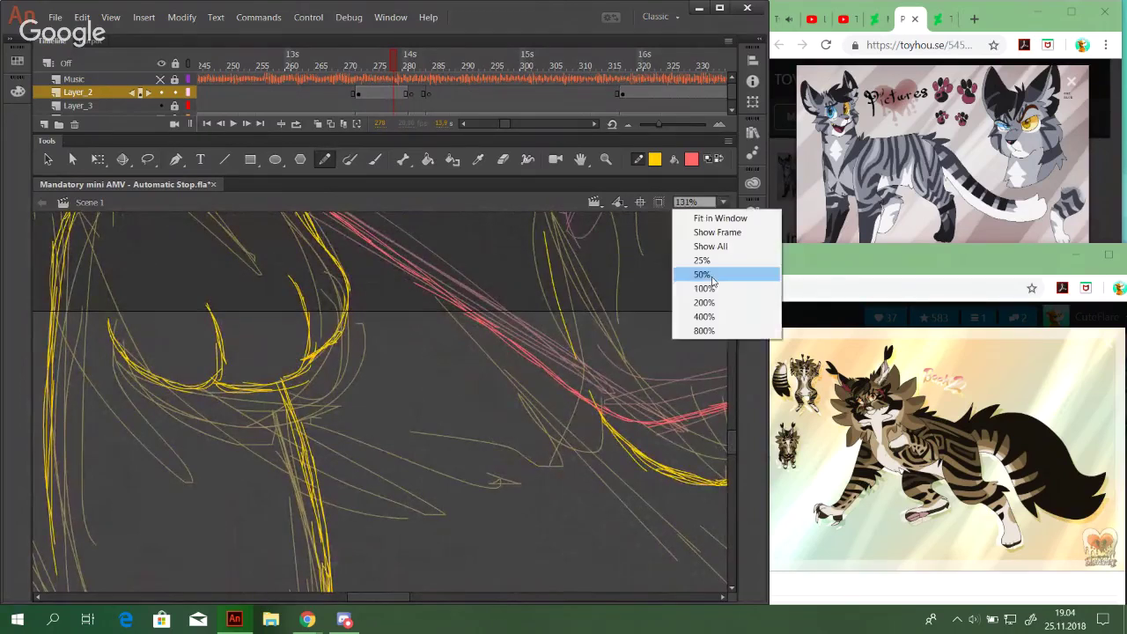
pyautogui.click(753, 276)
pyautogui.moveTo(458, 380); pyautogui.dragTo(536, 479)
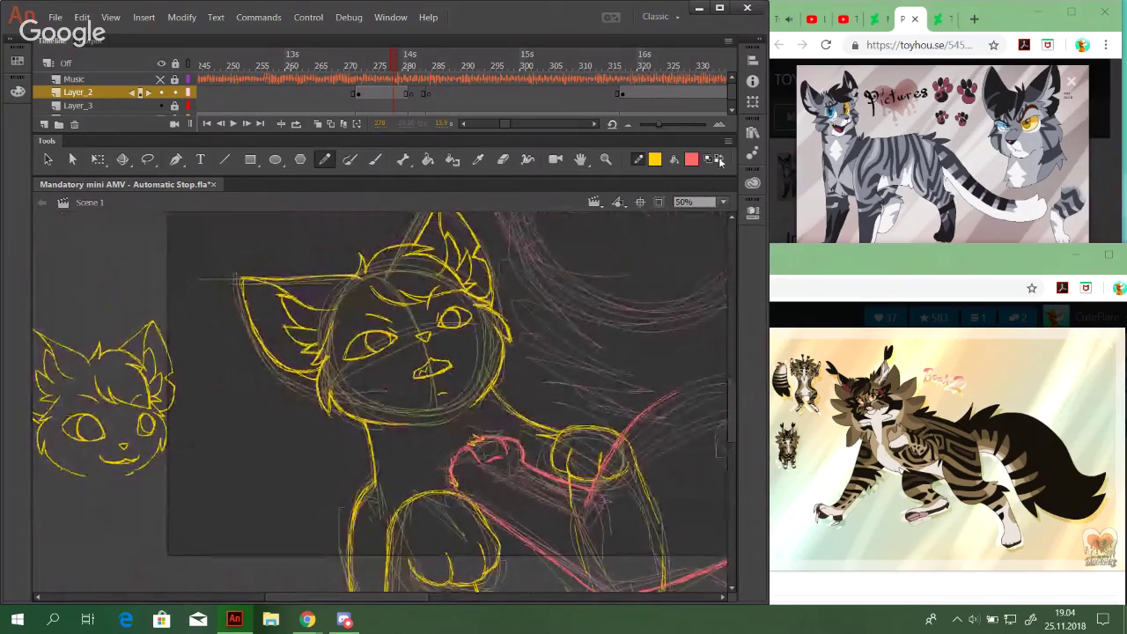
pyautogui.moveTo(499, 126); pyautogui.dragTo(484, 124)
pyautogui.click(487, 55)
pyautogui.click(582, 54)
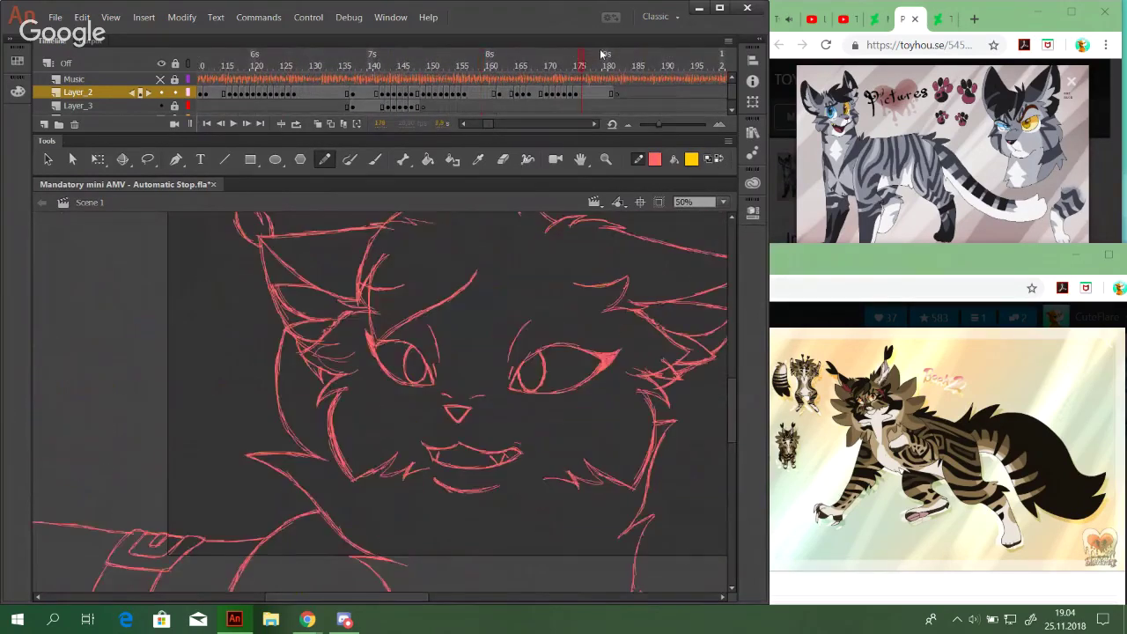
pyautogui.moveTo(590, 408)
pyautogui.mouseDown()
pyautogui.moveTo(481, 485)
pyautogui.moveTo(446, 485)
pyautogui.mouseUp()
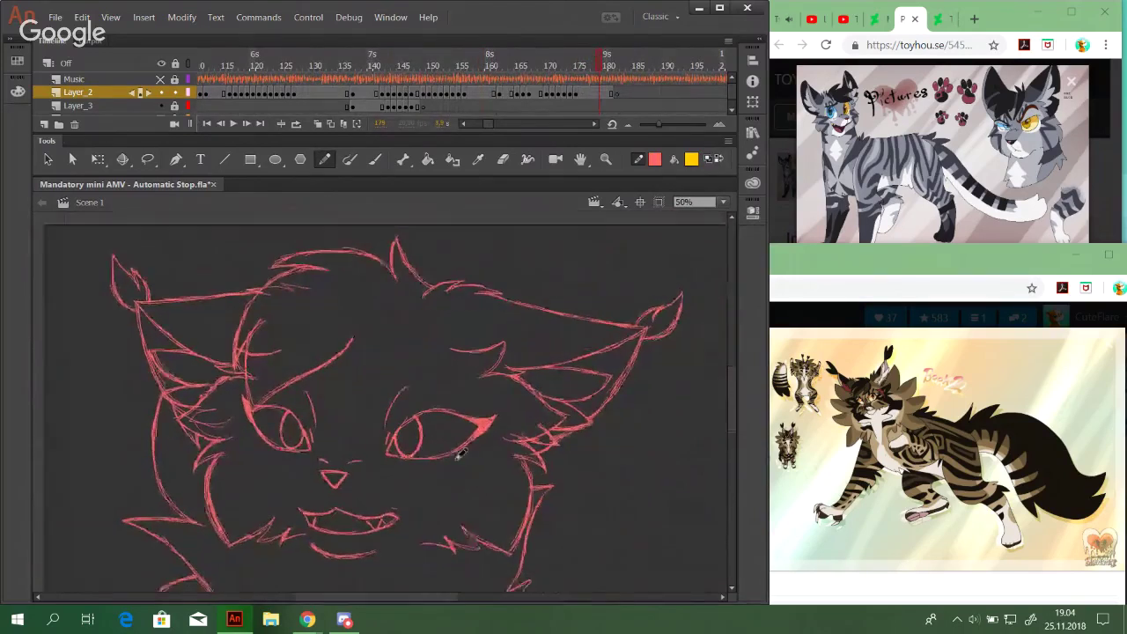
pyautogui.press('l')
pyautogui.moveTo(176, 454)
pyautogui.mouseDown()
pyautogui.moveTo(165, 403)
pyautogui.moveTo(210, 458)
pyautogui.mouseUp()
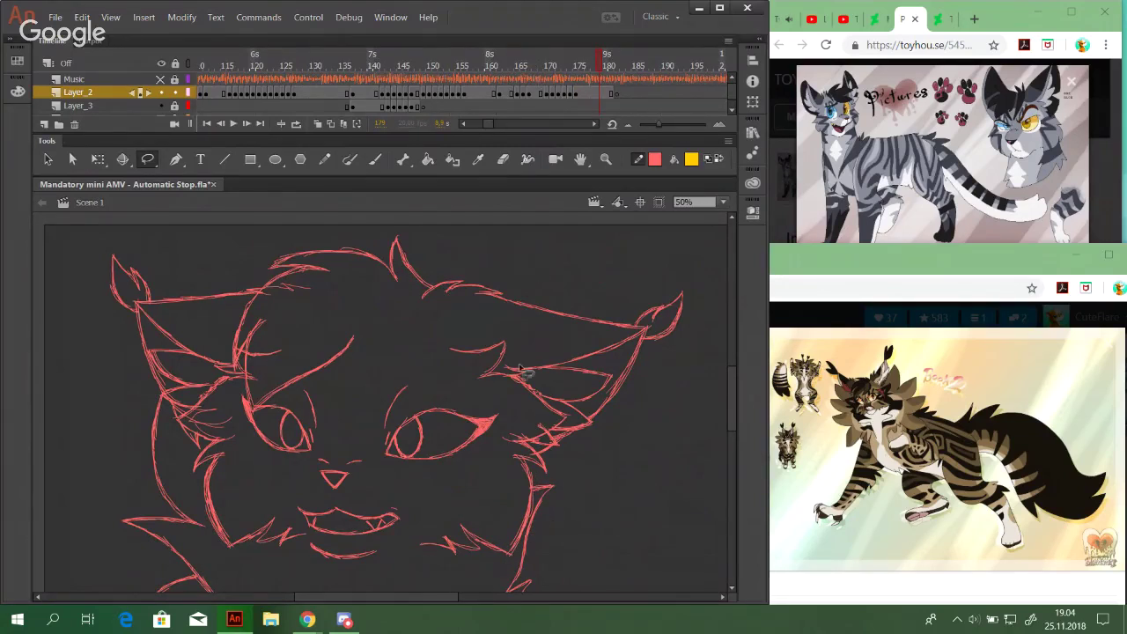
pyautogui.moveTo(509, 64); pyautogui.dragTo(484, 70)
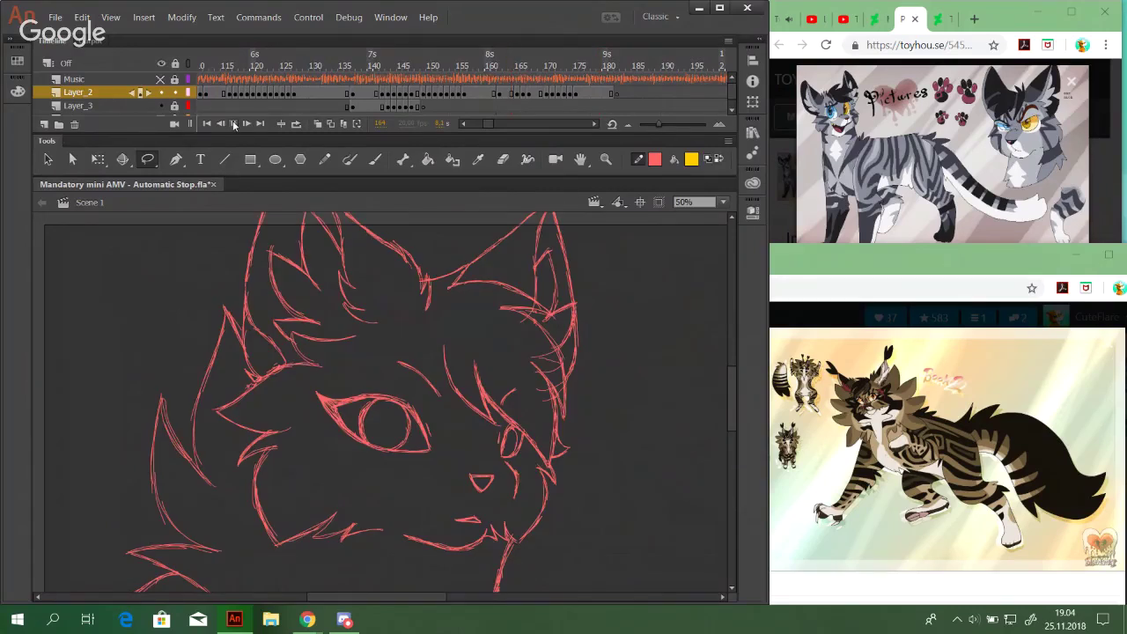
pyautogui.click(234, 124)
pyautogui.moveTo(546, 55)
pyautogui.mouseDown()
pyautogui.moveTo(590, 75)
pyautogui.moveTo(541, 71)
pyautogui.moveTo(582, 74)
pyautogui.mouseUp()
# Copy the pink cat's front-facing head from frame 177 and paste it in place at frame 275
pyautogui.moveTo(551, 256)
pyautogui.mouseDown()
pyautogui.moveTo(740, 282)
pyautogui.moveTo(660, 396)
pyautogui.moveTo(562, 478)
pyautogui.moveTo(540, 482)
pyautogui.moveTo(529, 532)
pyautogui.moveTo(479, 585)
pyautogui.moveTo(232, 554)
pyautogui.moveTo(155, 384)
pyautogui.moveTo(106, 328)
pyautogui.moveTo(99, 230)
pyautogui.moveTo(213, 184)
pyautogui.moveTo(551, 257)
pyautogui.mouseUp()
pyautogui.click(137, 359)
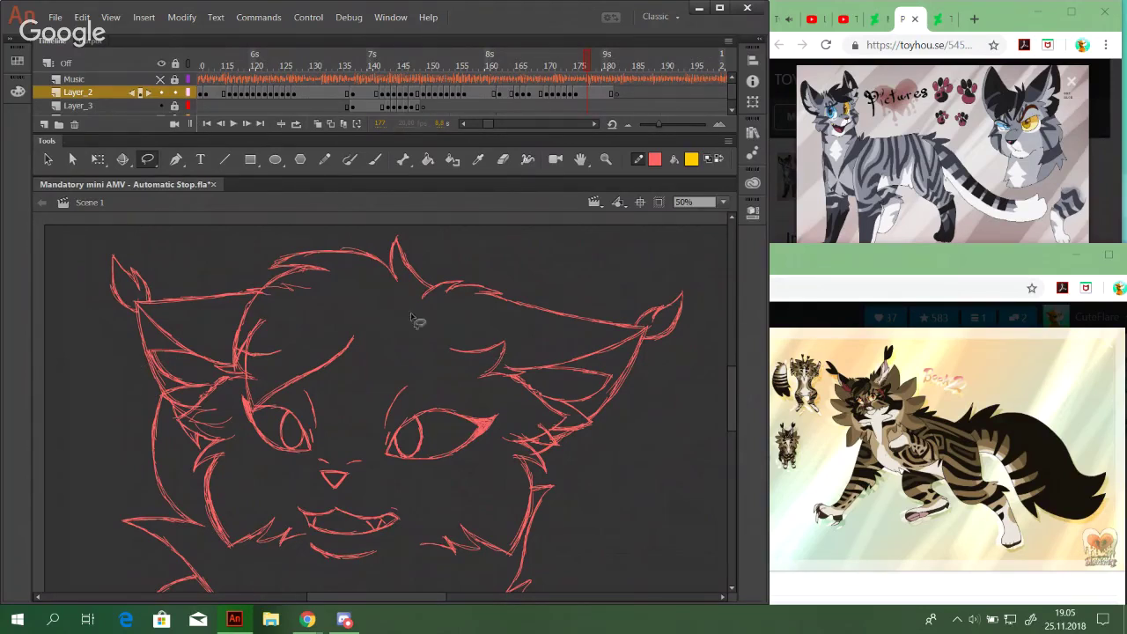
pyautogui.moveTo(491, 126); pyautogui.dragTo(505, 125)
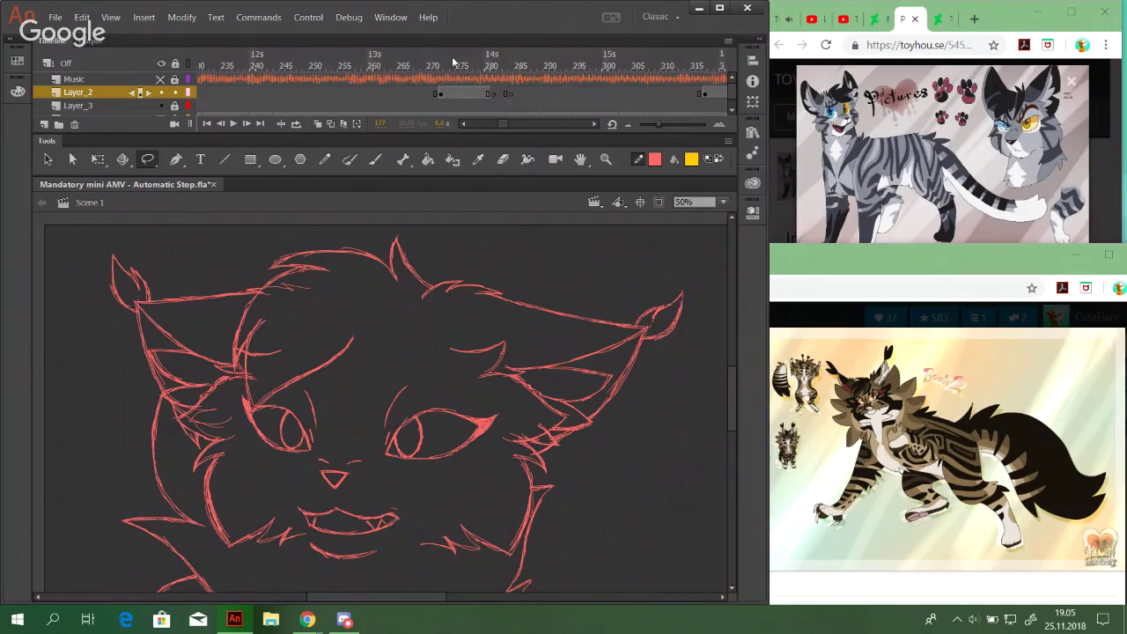
pyautogui.click(438, 62)
pyautogui.click(458, 64)
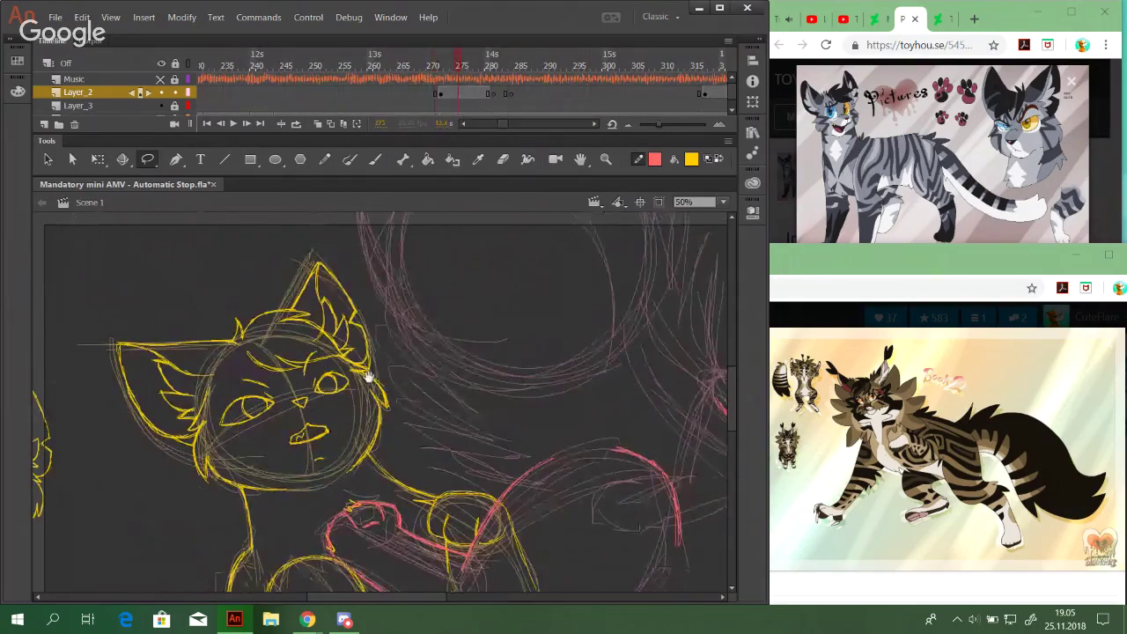
pyautogui.moveTo(616, 328); pyautogui.dragTo(373, 387)
pyautogui.hotkey('ctrl', 'shift', 'v')
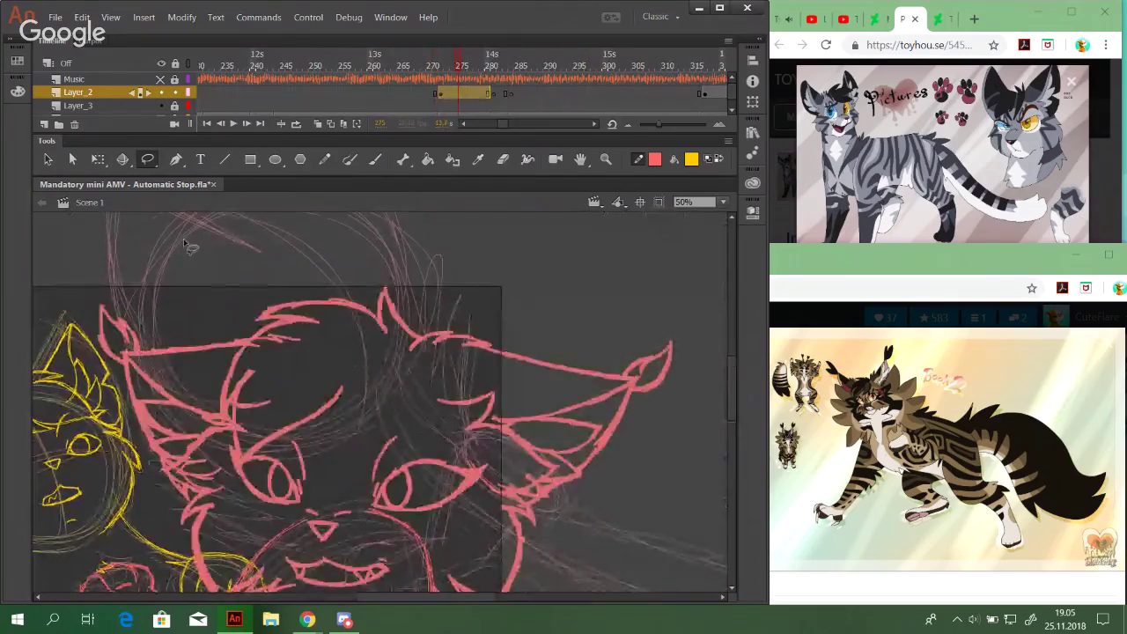
# Scale the pasted front-facing pink head down to roughly half its size with Free Transform
pyautogui.click(98, 158)
pyautogui.moveTo(99, 286); pyautogui.dragTo(112, 286)
pyautogui.hotkey('ctrl', 'z')
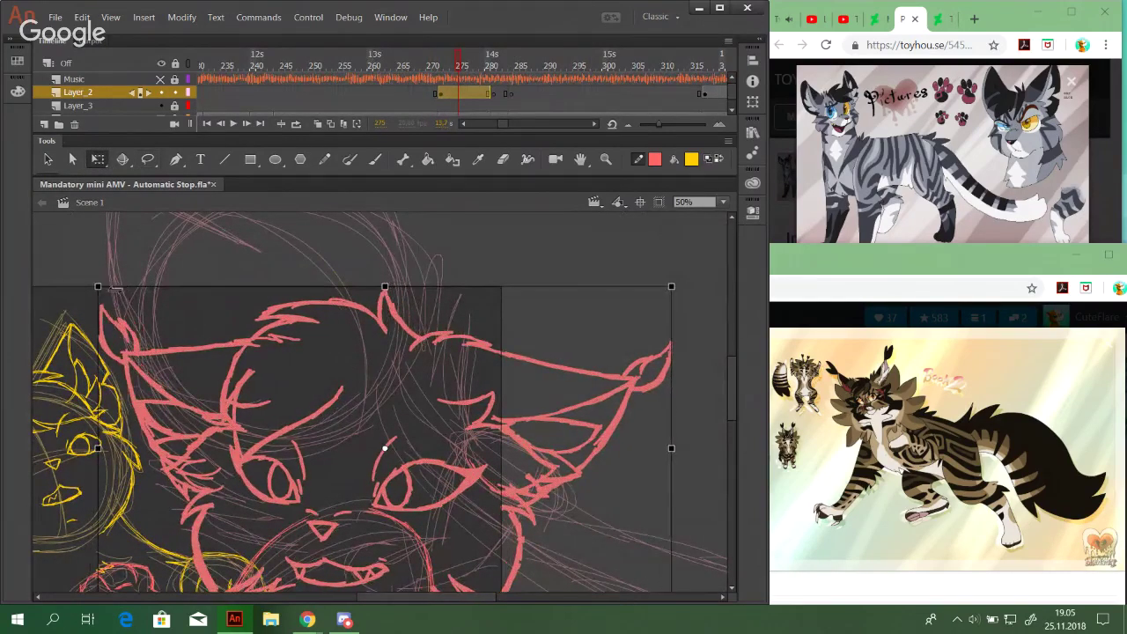
pyautogui.moveTo(148, 326)
pyautogui.mouseDown()
pyautogui.moveTo(216, 372)
pyautogui.moveTo(256, 378)
pyautogui.mouseUp()
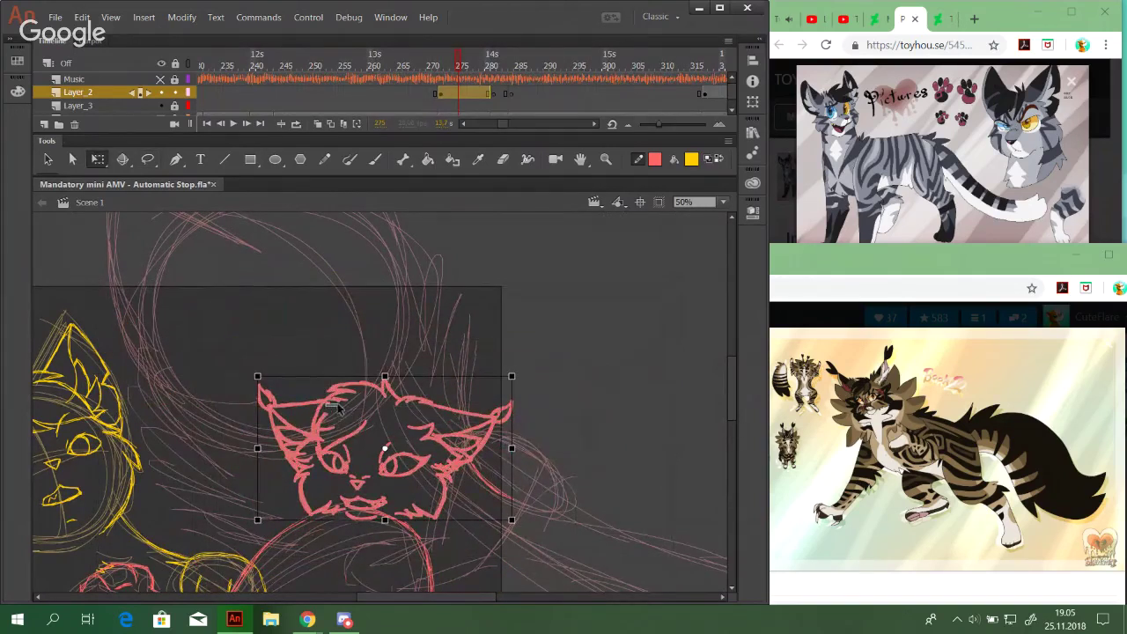
pyautogui.click(399, 350)
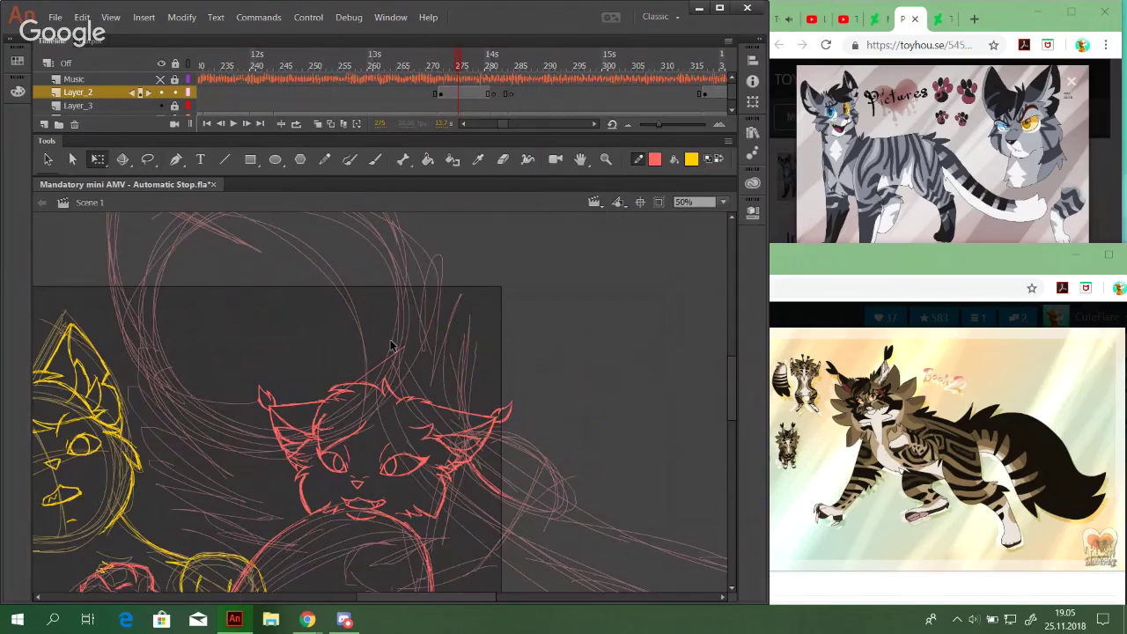
# Select the reduced pink head and move it outside the stage, up and to the right of the rough sketch, as a reference
pyautogui.moveTo(223, 332)
pyautogui.mouseDown()
pyautogui.moveTo(573, 541)
pyautogui.moveTo(553, 516)
pyautogui.mouseUp()
pyautogui.click(324, 159)
pyautogui.hotkey('ctrl', 'a')
pyautogui.moveTo(458, 411); pyautogui.dragTo(701, 210)
# Trace the pink cat's left ear over the sketch, with its slanted upper edge and long outer edge curving down to the head
pyautogui.moveTo(537, 378); pyautogui.dragTo(572, 403)
pyautogui.moveTo(404, 383); pyautogui.dragTo(446, 414)
pyautogui.moveTo(368, 342); pyautogui.dragTo(511, 322)
pyautogui.moveTo(442, 438); pyautogui.dragTo(391, 421)
pyautogui.moveTo(358, 373)
pyautogui.mouseDown()
pyautogui.moveTo(407, 375)
pyautogui.moveTo(397, 461)
pyautogui.moveTo(325, 478)
pyautogui.moveTo(353, 467)
pyautogui.moveTo(370, 436)
pyautogui.mouseUp()
pyautogui.moveTo(204, 504)
pyautogui.mouseDown()
pyautogui.moveTo(152, 472)
pyautogui.moveTo(195, 505)
pyautogui.moveTo(172, 499)
pyautogui.moveTo(203, 504)
pyautogui.moveTo(151, 482)
pyautogui.moveTo(217, 507)
pyautogui.moveTo(158, 496)
pyautogui.moveTo(199, 499)
pyautogui.moveTo(160, 496)
pyautogui.moveTo(129, 437)
pyautogui.mouseUp()
pyautogui.moveTo(159, 500)
pyautogui.mouseDown()
pyautogui.moveTo(122, 389)
pyautogui.moveTo(139, 458)
pyautogui.moveTo(119, 397)
pyautogui.moveTo(126, 442)
pyautogui.moveTo(121, 293)
pyautogui.moveTo(261, 365)
pyautogui.mouseUp()
pyautogui.moveTo(210, 339); pyautogui.dragTo(258, 367)
pyautogui.moveTo(204, 322); pyautogui.dragTo(173, 338)
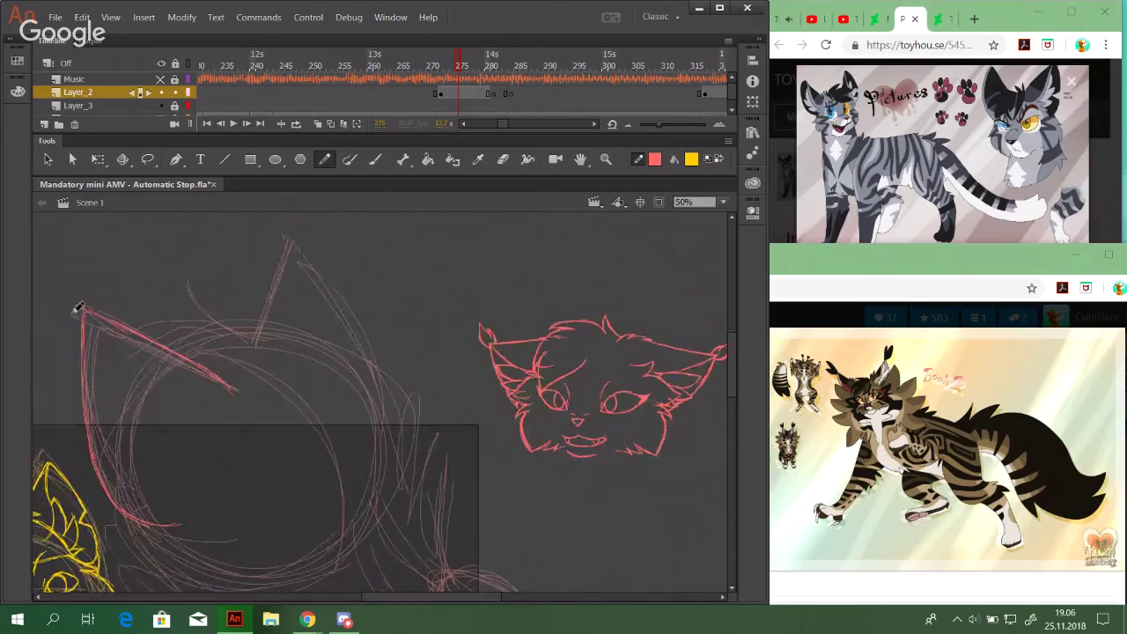
# Add a pointed fur tuft at the tip of the pink cat's left ear
pyautogui.moveTo(70, 257); pyautogui.dragTo(78, 319)
pyautogui.moveTo(71, 258); pyautogui.dragTo(78, 318)
pyautogui.moveTo(72, 259)
pyautogui.mouseDown()
pyautogui.moveTo(94, 295)
pyautogui.moveTo(95, 281)
pyautogui.moveTo(92, 301)
pyautogui.moveTo(98, 289)
pyautogui.moveTo(96, 314)
pyautogui.moveTo(93, 282)
pyautogui.moveTo(85, 317)
pyautogui.moveTo(68, 265)
pyautogui.mouseUp()
pyautogui.hotkey('ctrl', 'z')
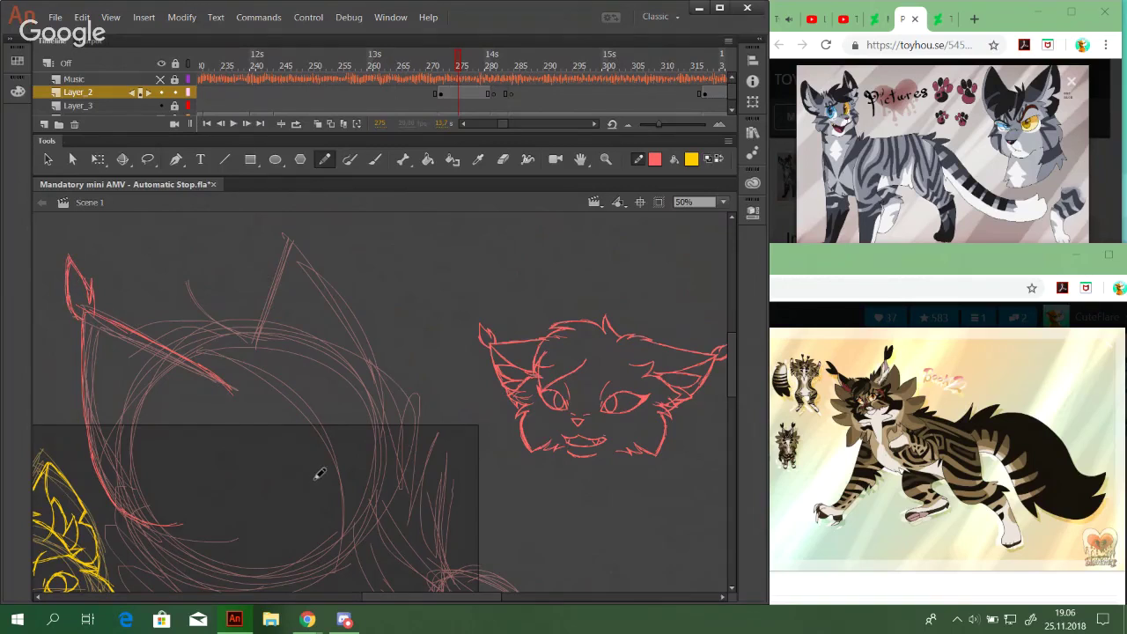
# Draw the spiky hair tuft on top of the pink head between the ears and short fur strokes inside the left ear
pyautogui.moveTo(359, 462)
pyautogui.mouseDown()
pyautogui.moveTo(398, 376)
pyautogui.moveTo(425, 381)
pyautogui.mouseUp()
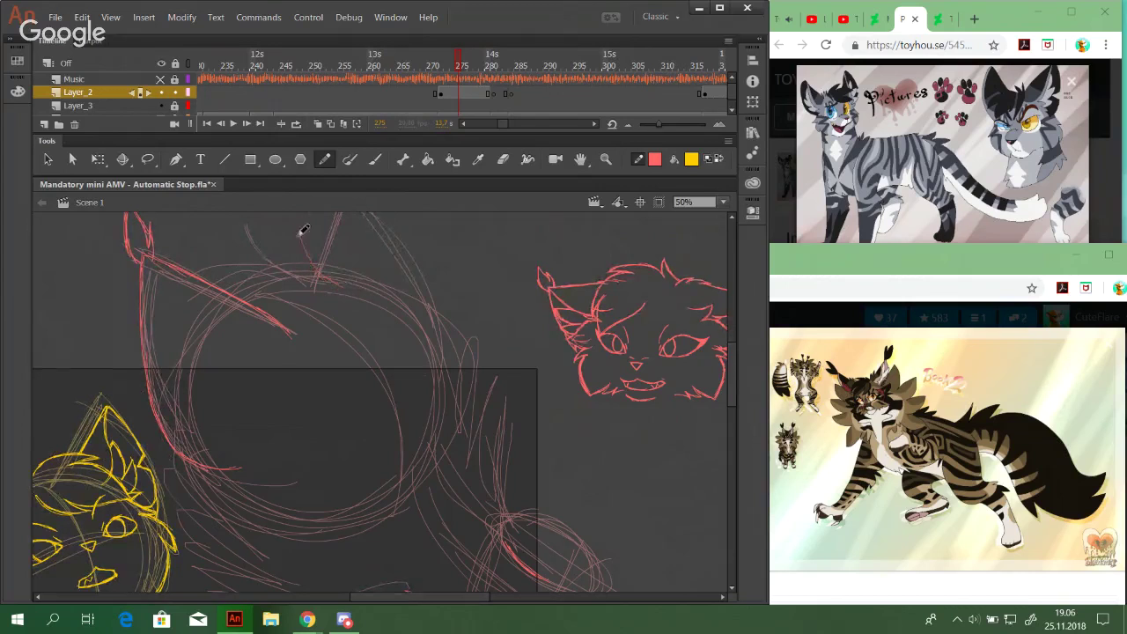
pyautogui.moveTo(340, 280)
pyautogui.mouseDown()
pyautogui.moveTo(302, 233)
pyautogui.moveTo(295, 273)
pyautogui.mouseUp()
pyautogui.moveTo(237, 252); pyautogui.dragTo(305, 276)
pyautogui.moveTo(222, 254); pyautogui.dragTo(251, 248)
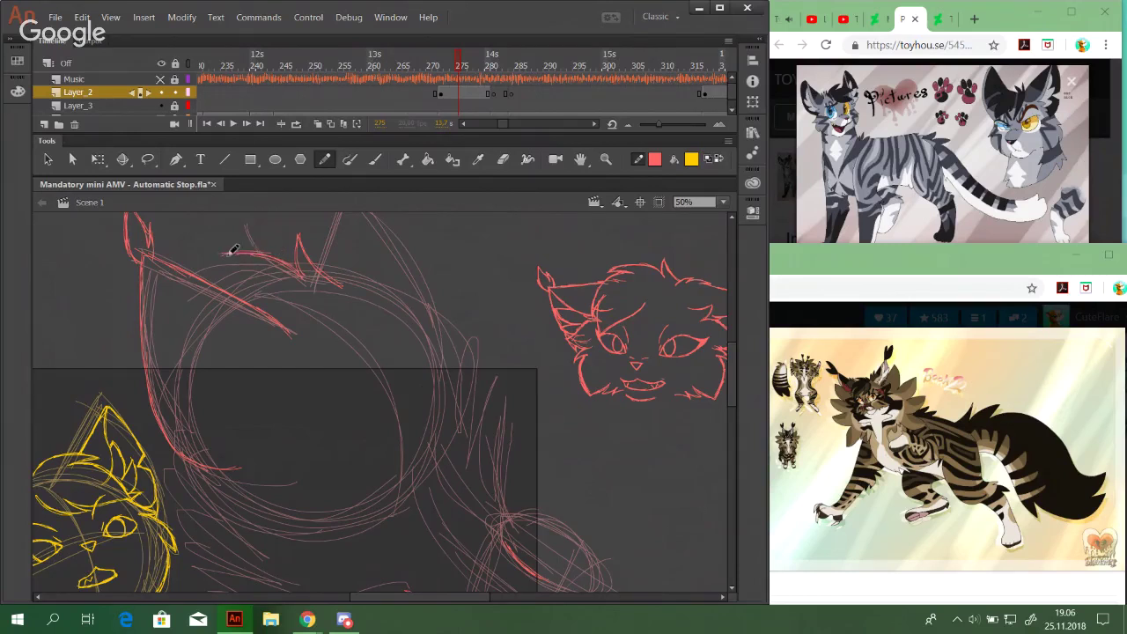
pyautogui.moveTo(218, 253)
pyautogui.mouseDown()
pyautogui.moveTo(257, 268)
pyautogui.moveTo(219, 264)
pyautogui.mouseUp()
pyautogui.hotkey('ctrl', 'z')
pyautogui.moveTo(380, 412); pyautogui.dragTo(350, 392)
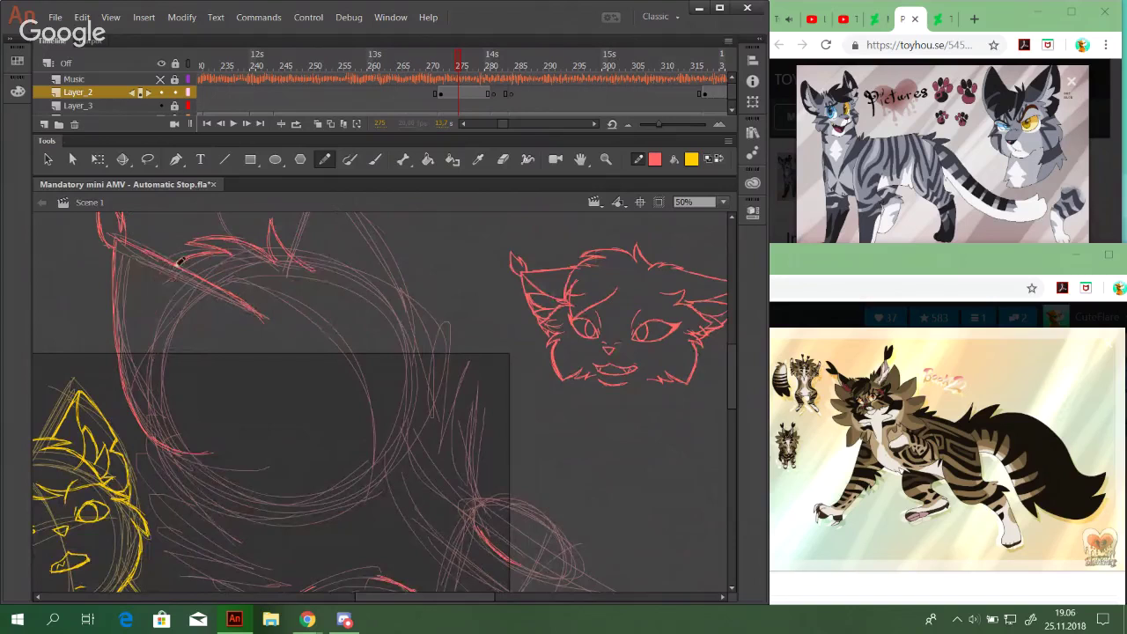
pyautogui.moveTo(146, 311); pyautogui.dragTo(159, 369)
# Examine the brown tabby's reference sheet in Chrome and the earlier pink cat frames in Animate for head and fur details
pyautogui.moveTo(391, 338); pyautogui.dragTo(402, 412)
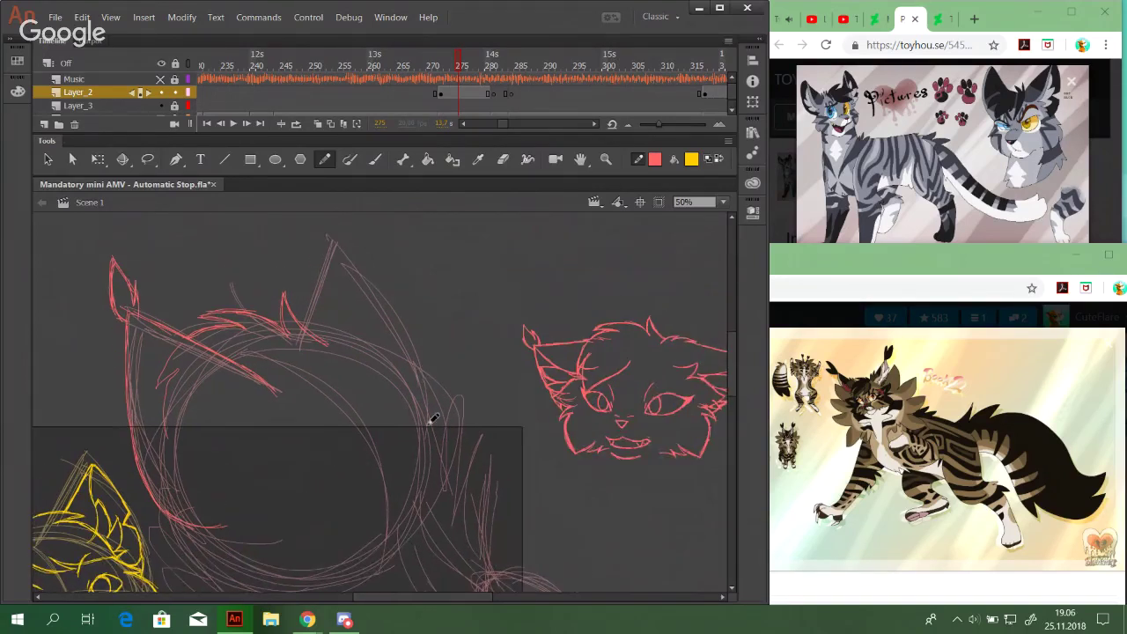
pyautogui.moveTo(462, 464)
pyautogui.mouseDown()
pyautogui.moveTo(441, 411)
pyautogui.moveTo(455, 279)
pyautogui.moveTo(375, 361)
pyautogui.mouseUp()
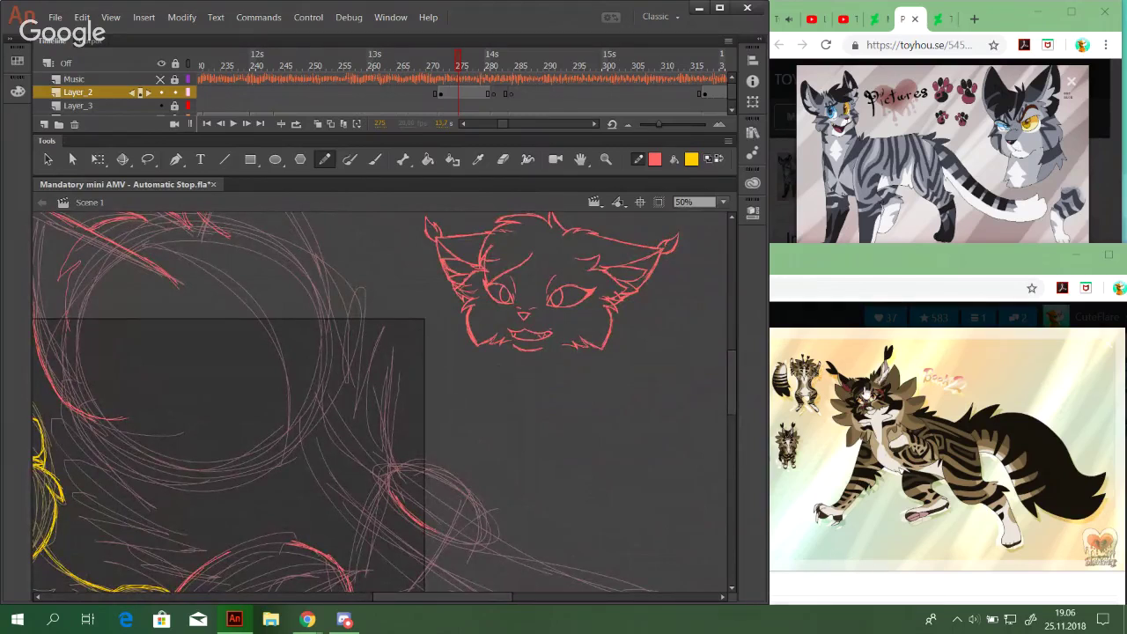
pyautogui.doubleClick(874, 257)
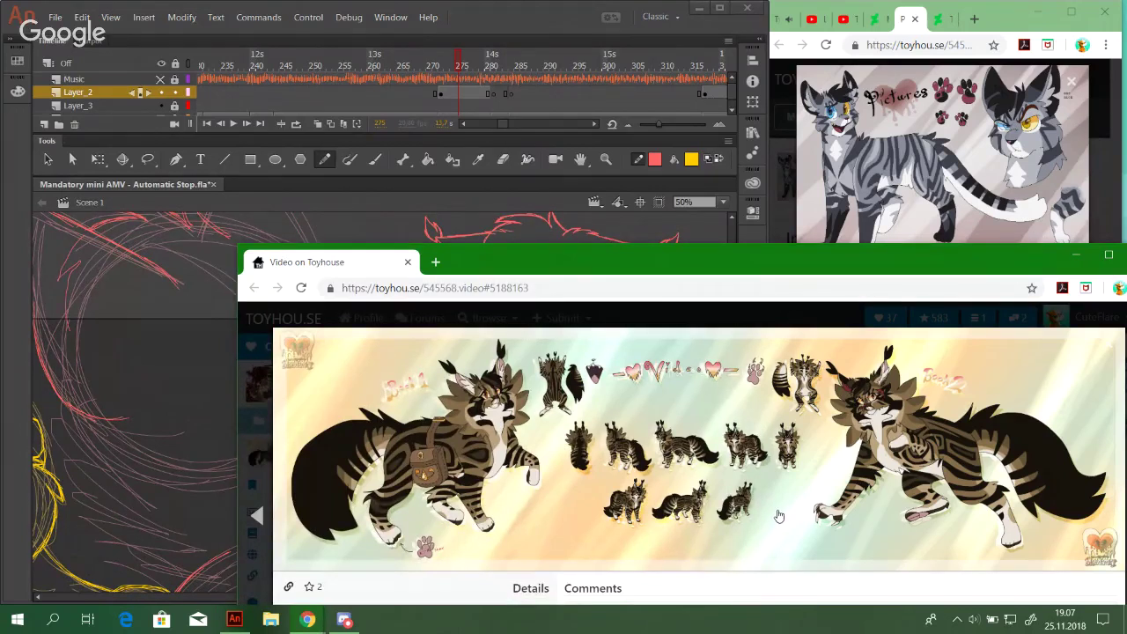
pyautogui.click(555, 24)
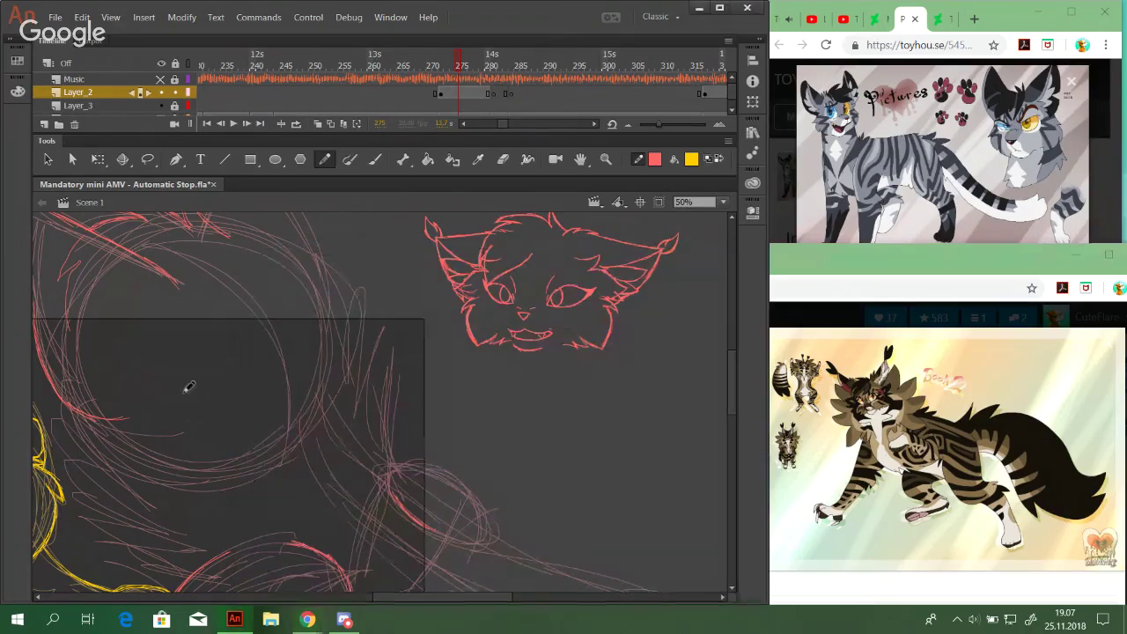
pyautogui.moveTo(339, 439); pyautogui.dragTo(385, 456)
pyautogui.moveTo(503, 124); pyautogui.dragTo(485, 124)
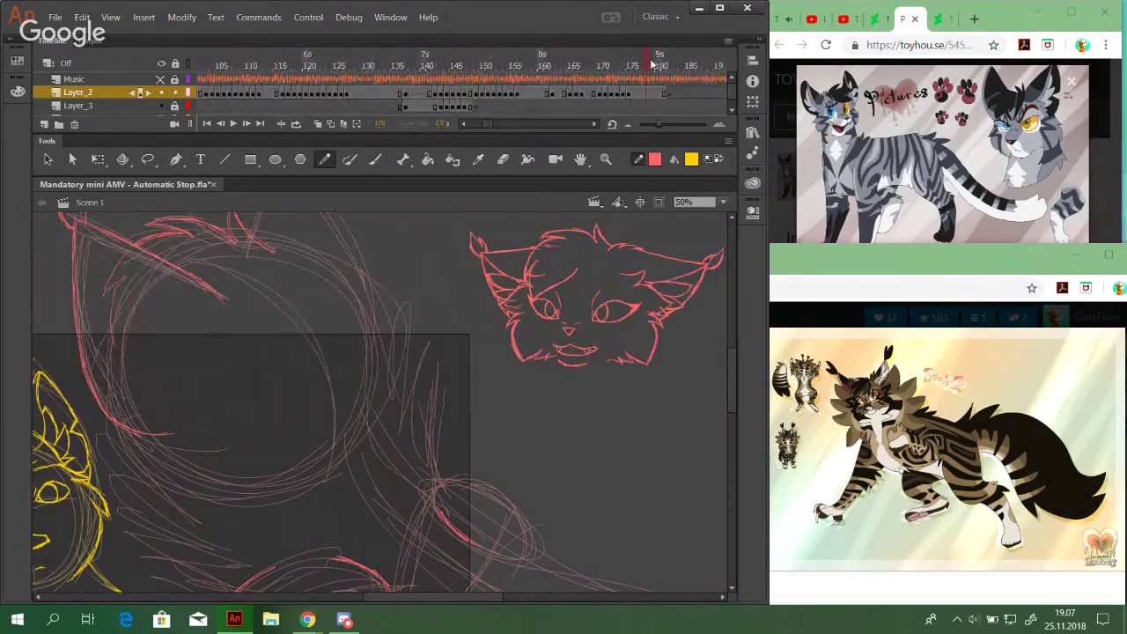
pyautogui.moveTo(125, 506)
pyautogui.mouseDown()
pyautogui.moveTo(405, 338)
pyautogui.moveTo(430, 203)
pyautogui.moveTo(427, 270)
pyautogui.moveTo(395, 365)
pyautogui.moveTo(408, 397)
pyautogui.moveTo(370, 254)
pyautogui.moveTo(356, 306)
pyautogui.mouseUp()
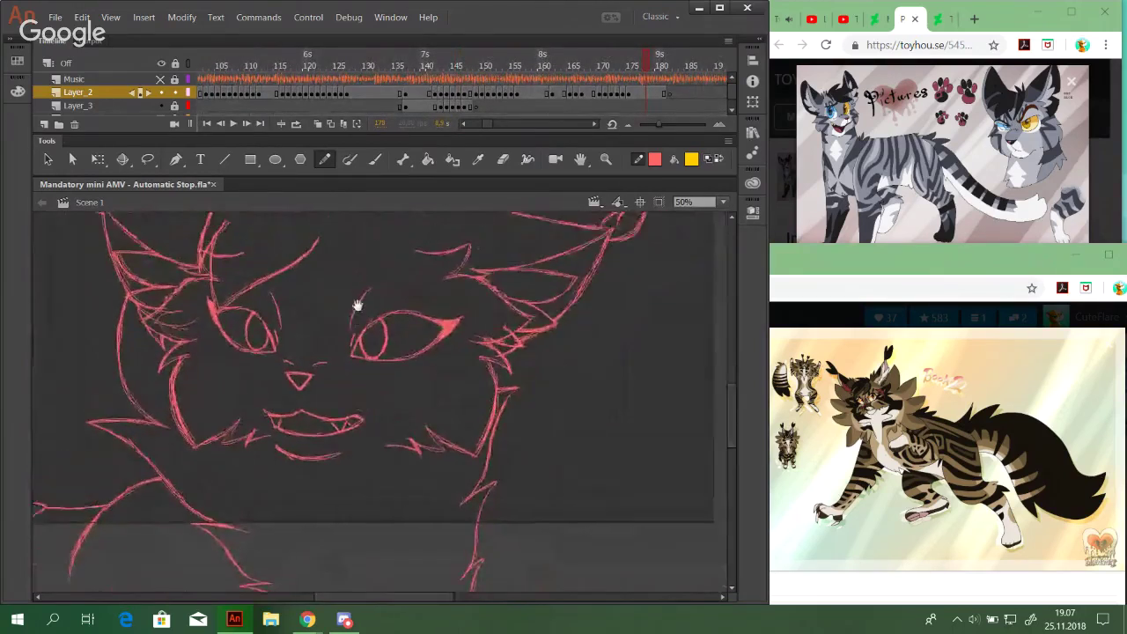
pyautogui.click(536, 59)
pyautogui.click(435, 60)
pyautogui.click(470, 64)
pyautogui.moveTo(623, 300); pyautogui.dragTo(446, 366)
pyautogui.moveTo(485, 125); pyautogui.dragTo(504, 129)
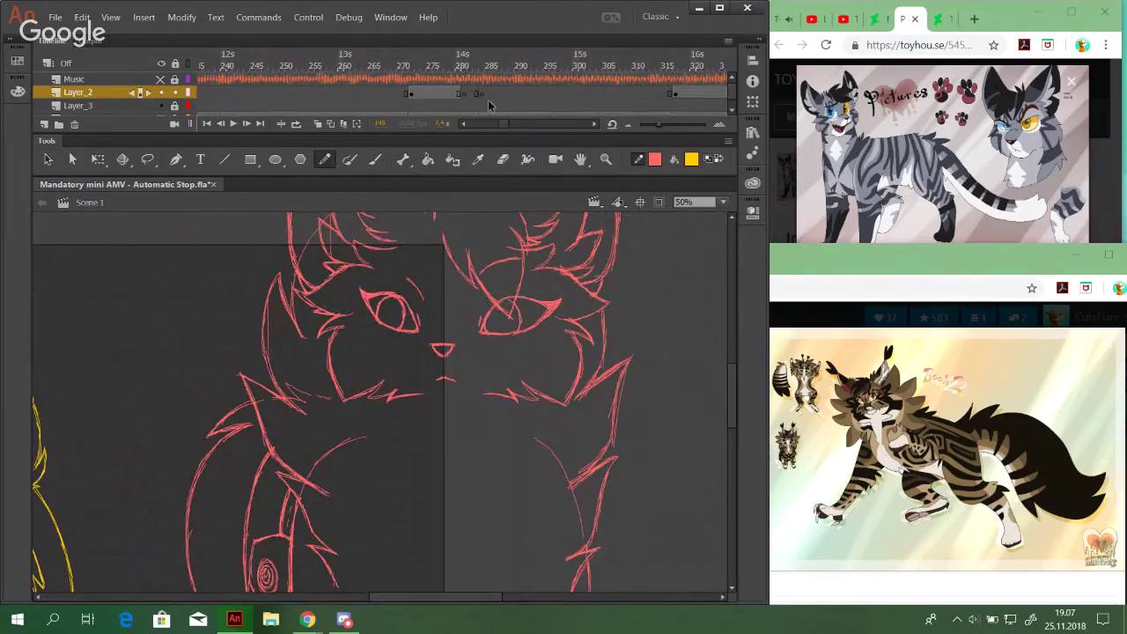
# Trace jagged neck and chest fur below the left side of the pink head circle, down to the raised foreleg
pyautogui.moveTo(370, 455)
pyautogui.mouseDown()
pyautogui.moveTo(484, 397)
pyautogui.moveTo(484, 409)
pyautogui.mouseUp()
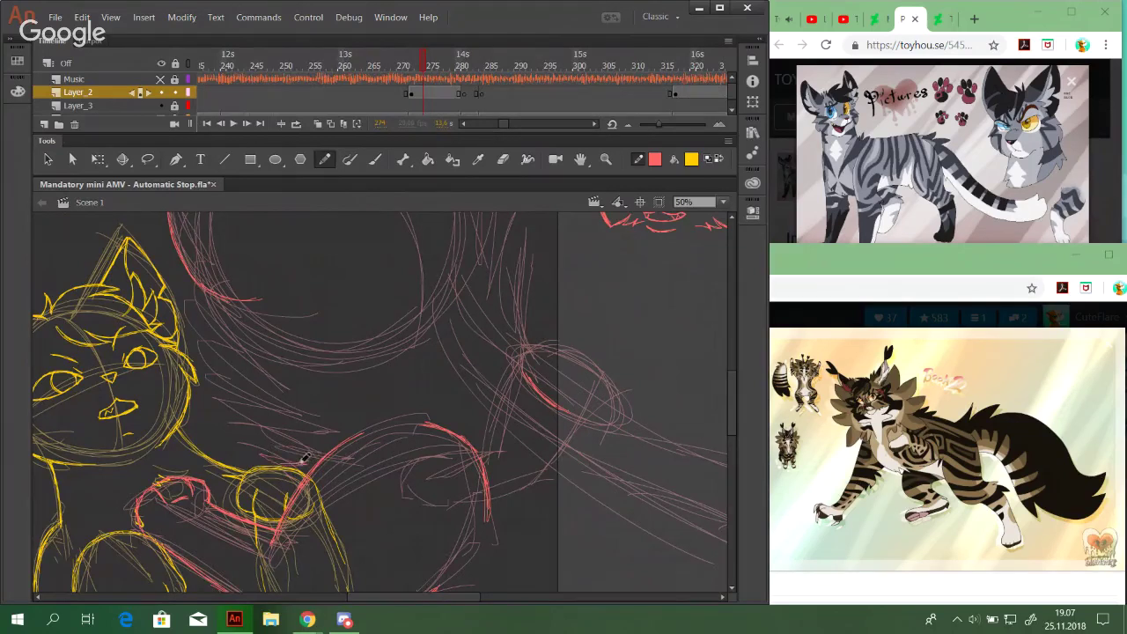
pyautogui.hotkey('ctrl', 'z')
pyautogui.moveTo(228, 436)
pyautogui.mouseDown()
pyautogui.moveTo(268, 460)
pyautogui.moveTo(268, 432)
pyautogui.moveTo(286, 429)
pyautogui.moveTo(213, 388)
pyautogui.mouseUp()
pyautogui.moveTo(275, 424); pyautogui.dragTo(219, 407)
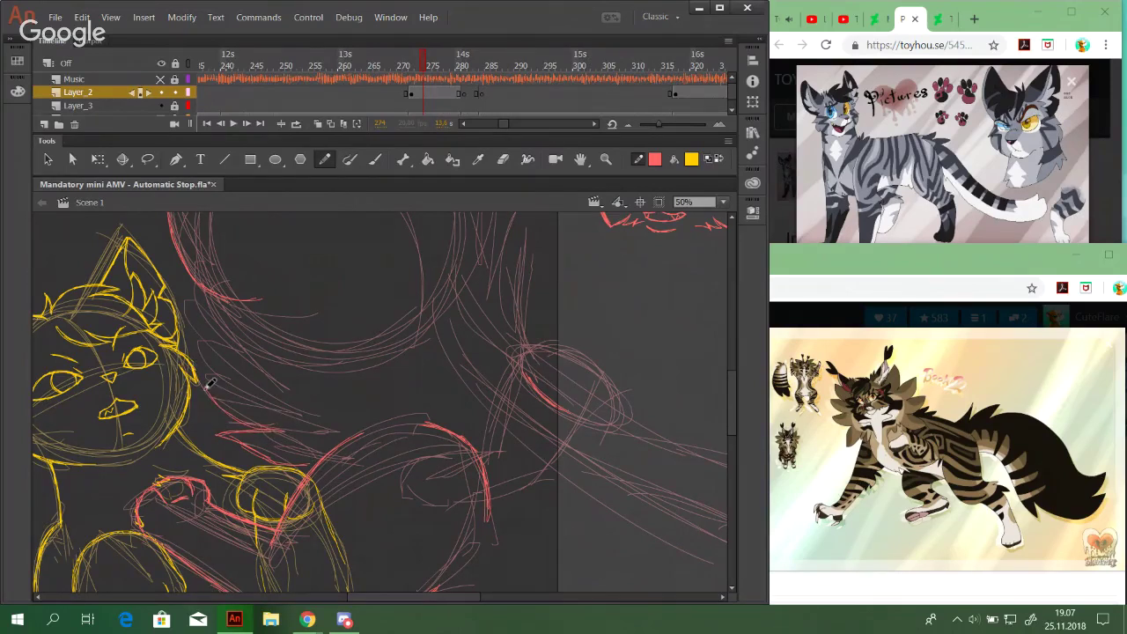
pyautogui.moveTo(193, 335)
pyautogui.mouseDown()
pyautogui.moveTo(260, 356)
pyautogui.moveTo(319, 438)
pyautogui.mouseUp()
pyautogui.press('space')
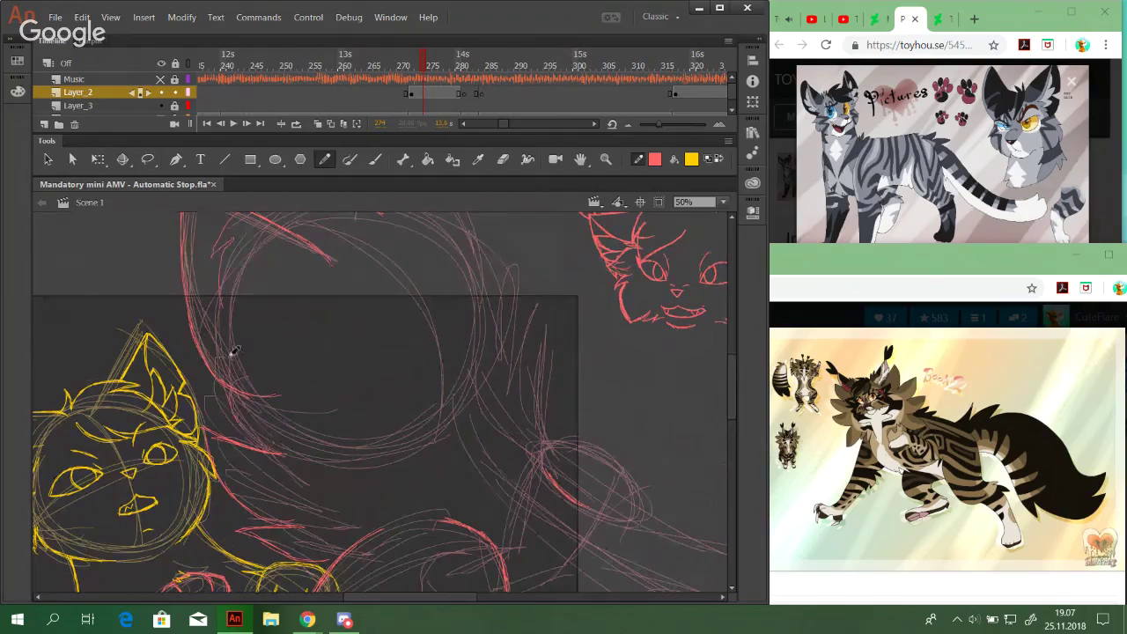
# Draw a slanted fur stroke running inward from the left edge of the pink head circle
pyautogui.moveTo(293, 359)
pyautogui.mouseDown()
pyautogui.moveTo(249, 322)
pyautogui.moveTo(306, 377)
pyautogui.mouseUp()
pyautogui.moveTo(233, 312); pyautogui.dragTo(313, 386)
pyautogui.moveTo(231, 311); pyautogui.dragTo(308, 389)
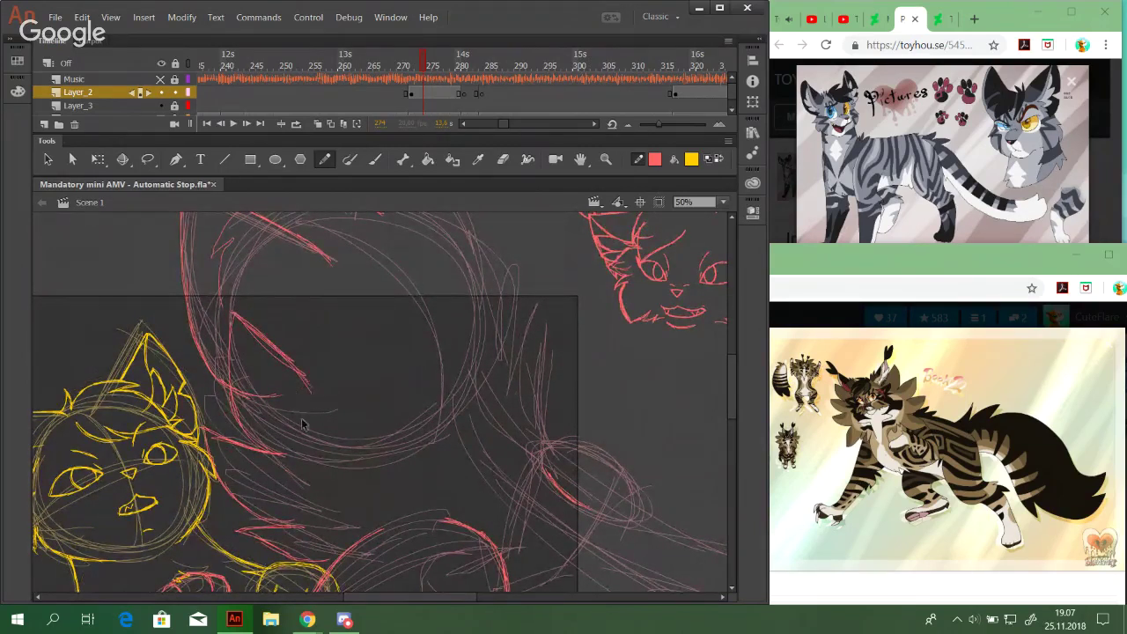
# Review the pink cat's front-facing pose around frame 148 to check how its head fur is drawn
pyautogui.moveTo(407, 425)
pyautogui.mouseDown()
pyautogui.moveTo(432, 443)
pyautogui.moveTo(365, 355)
pyautogui.moveTo(302, 384)
pyautogui.moveTo(350, 398)
pyautogui.mouseUp()
pyautogui.moveTo(523, 356); pyautogui.dragTo(527, 327)
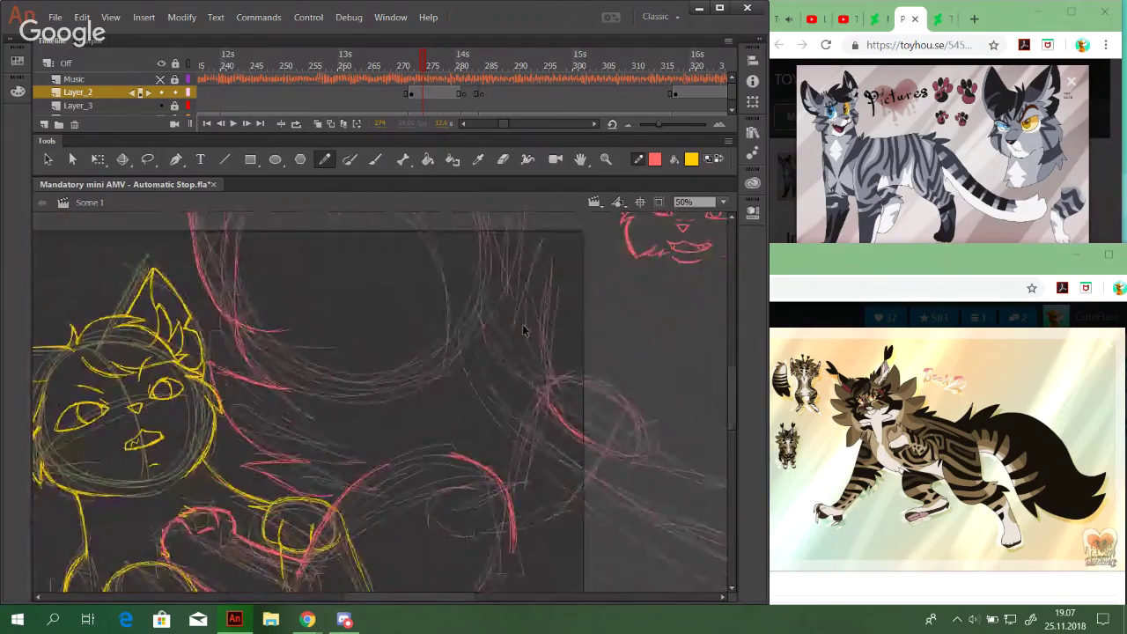
pyautogui.moveTo(504, 124); pyautogui.dragTo(495, 125)
pyautogui.click(440, 60)
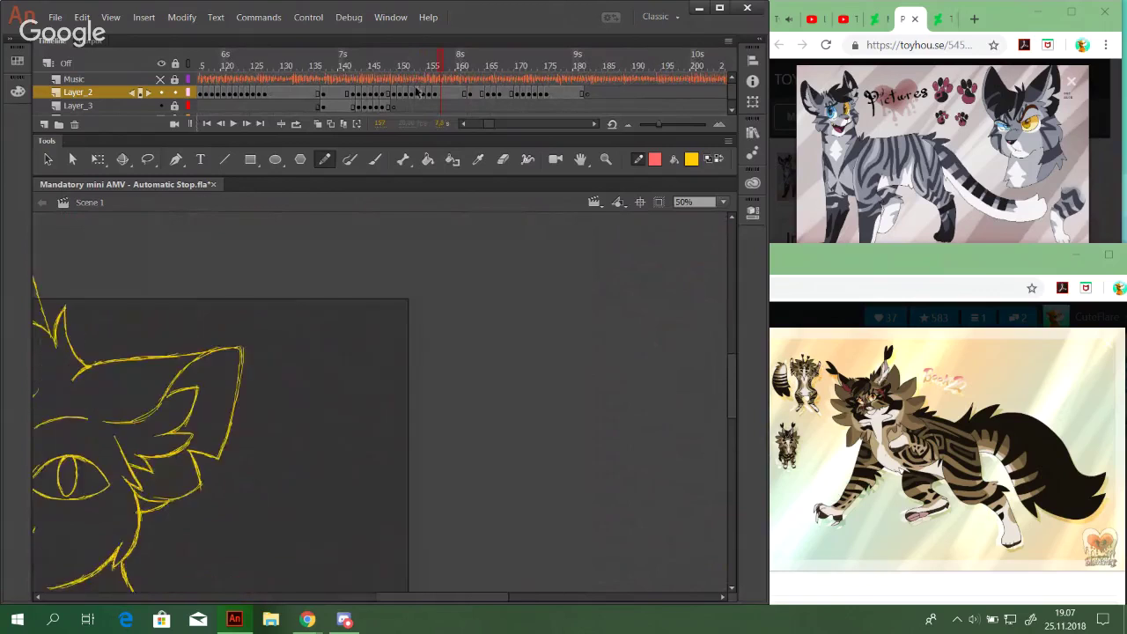
pyautogui.moveTo(414, 58); pyautogui.dragTo(388, 63)
pyautogui.moveTo(516, 353)
pyautogui.mouseDown()
pyautogui.moveTo(486, 235)
pyautogui.moveTo(498, 342)
pyautogui.moveTo(521, 396)
pyautogui.moveTo(534, 300)
pyautogui.moveTo(535, 373)
pyautogui.moveTo(537, 339)
pyautogui.mouseUp()
pyautogui.moveTo(487, 124); pyautogui.dragTo(505, 123)
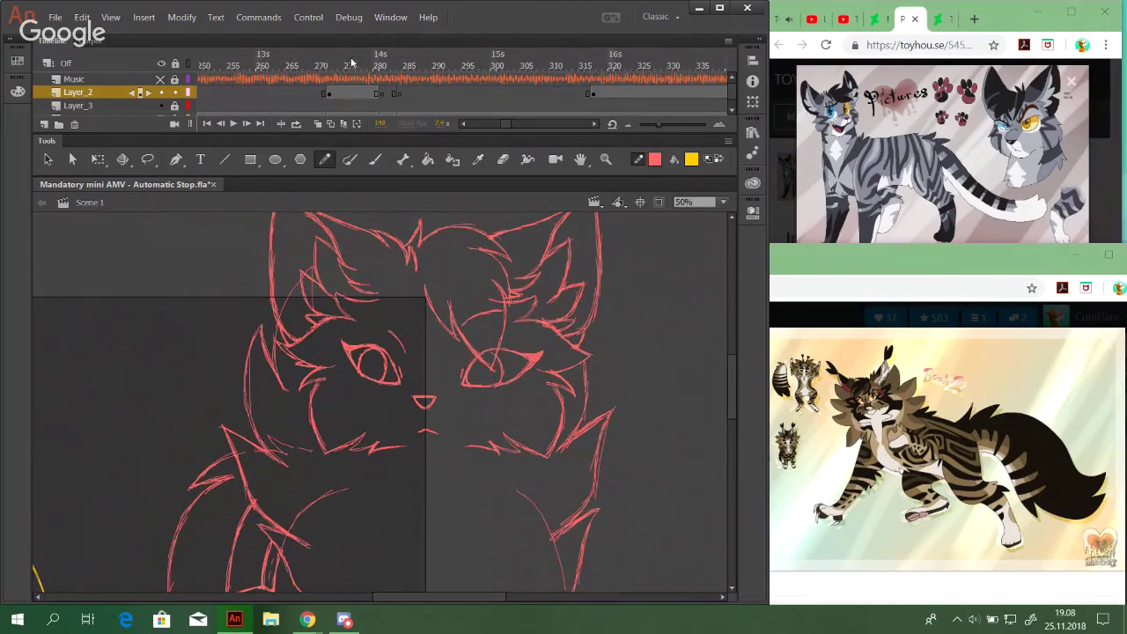
# At frame 276, draw zigzag fur tufts along the inner left side of the pink head circle
pyautogui.click(352, 63)
pyautogui.moveTo(352, 387)
pyautogui.mouseDown()
pyautogui.moveTo(503, 463)
pyautogui.moveTo(473, 440)
pyautogui.mouseUp()
pyautogui.hotkey('ctrl', 'z')
pyautogui.moveTo(256, 449)
pyautogui.mouseDown()
pyautogui.moveTo(271, 413)
pyautogui.moveTo(256, 451)
pyautogui.moveTo(223, 377)
pyautogui.moveTo(235, 323)
pyautogui.mouseUp()
pyautogui.moveTo(275, 356)
pyautogui.mouseDown()
pyautogui.moveTo(231, 324)
pyautogui.moveTo(310, 384)
pyautogui.mouseUp()
pyautogui.moveTo(289, 291); pyautogui.dragTo(294, 355)
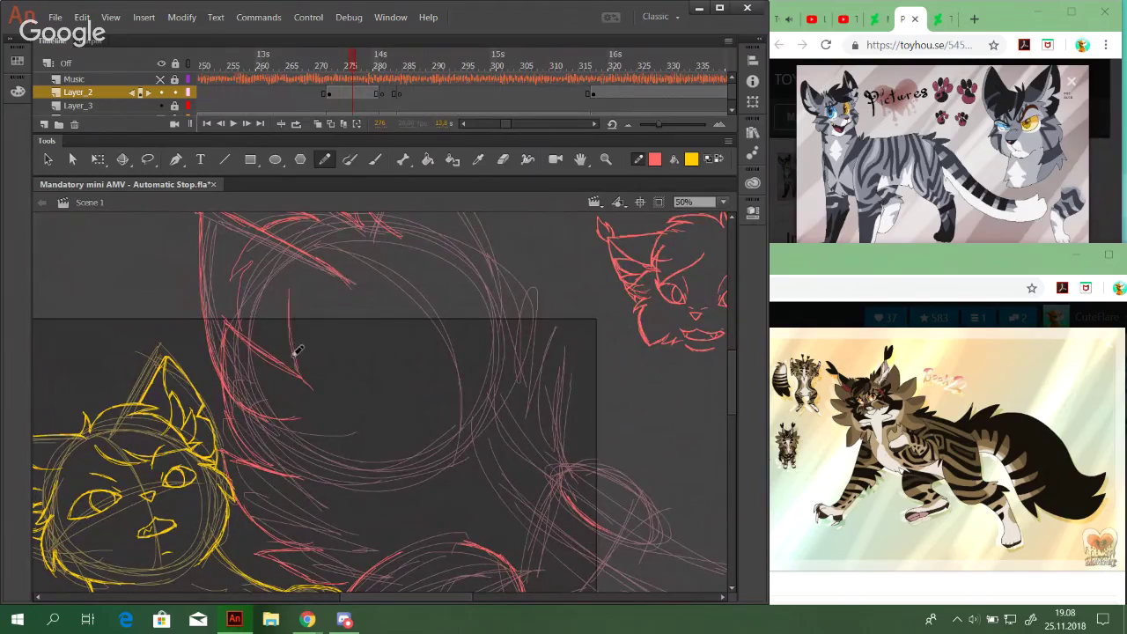
pyautogui.moveTo(299, 285); pyautogui.dragTo(349, 355)
pyautogui.hotkey('ctrl', 'z')
pyautogui.hotkey('ctrl', 'z')
pyautogui.moveTo(299, 308)
pyautogui.mouseDown()
pyautogui.moveTo(312, 383)
pyautogui.moveTo(310, 318)
pyautogui.moveTo(356, 364)
pyautogui.mouseUp()
pyautogui.press('space')
# Draw tall pointed mane tufts beside the right of the pink head circle and zigzag neck fur below them
pyautogui.moveTo(528, 364)
pyautogui.mouseDown()
pyautogui.moveTo(490, 387)
pyautogui.moveTo(502, 394)
pyautogui.mouseUp()
pyautogui.moveTo(462, 345)
pyautogui.mouseDown()
pyautogui.moveTo(466, 290)
pyautogui.moveTo(491, 359)
pyautogui.mouseUp()
pyautogui.moveTo(473, 301)
pyautogui.mouseDown()
pyautogui.moveTo(487, 379)
pyautogui.moveTo(496, 286)
pyautogui.moveTo(491, 362)
pyautogui.mouseUp()
pyautogui.moveTo(492, 278)
pyautogui.mouseDown()
pyautogui.moveTo(496, 302)
pyautogui.moveTo(484, 317)
pyautogui.moveTo(515, 281)
pyautogui.moveTo(541, 321)
pyautogui.mouseUp()
pyautogui.hotkey('ctrl', 'z')
pyautogui.moveTo(516, 291); pyautogui.dragTo(541, 345)
pyautogui.moveTo(498, 262); pyautogui.dragTo(546, 374)
pyautogui.moveTo(539, 327); pyautogui.dragTo(526, 423)
pyautogui.moveTo(547, 367)
pyautogui.mouseDown()
pyautogui.moveTo(519, 434)
pyautogui.moveTo(538, 320)
pyautogui.moveTo(522, 350)
pyautogui.mouseUp()
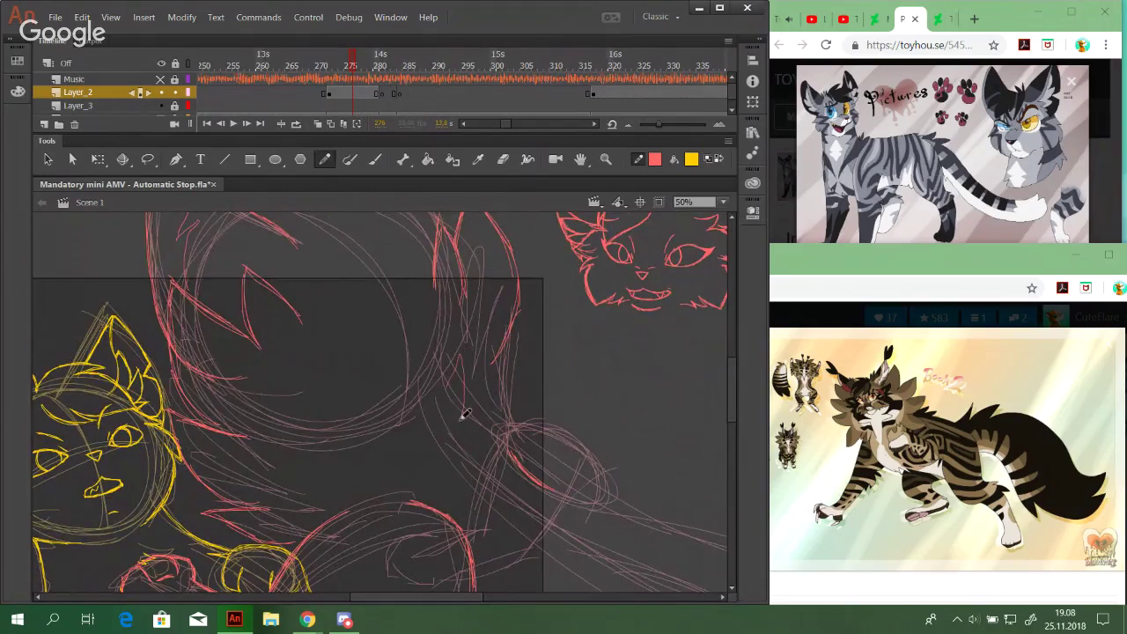
pyautogui.moveTo(482, 403)
pyautogui.mouseDown()
pyautogui.moveTo(470, 457)
pyautogui.moveTo(480, 402)
pyautogui.moveTo(460, 429)
pyautogui.moveTo(459, 355)
pyautogui.mouseUp()
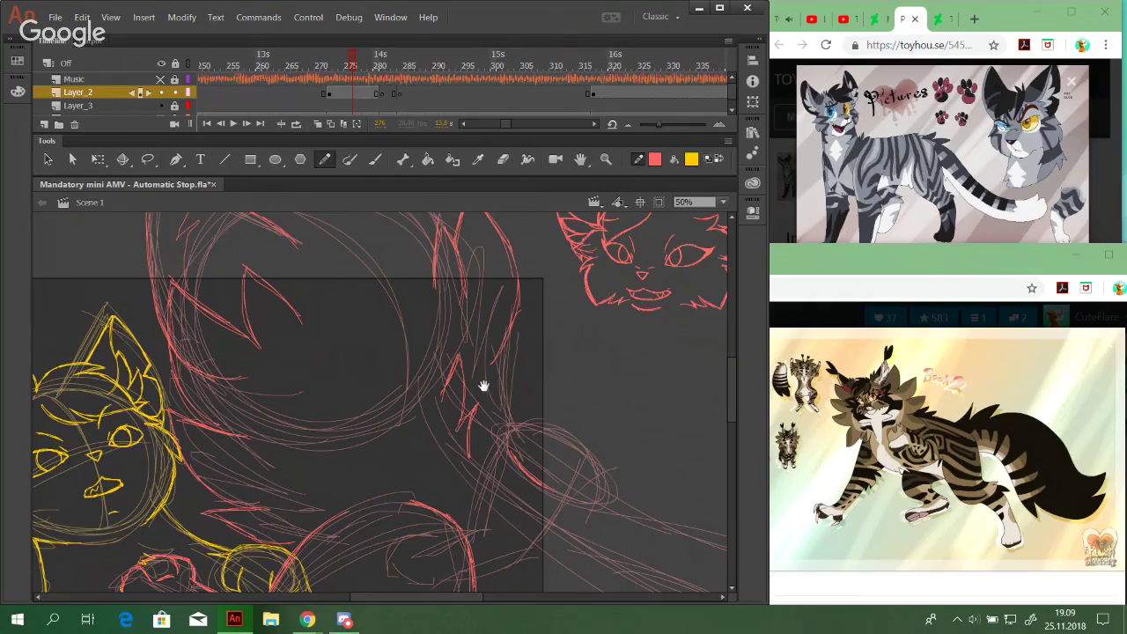
pyautogui.moveTo(494, 421); pyautogui.dragTo(514, 488)
# Trace the pink cat's tall right ear, from the head-top tuft up to its tip and down to the mane
pyautogui.moveTo(368, 342); pyautogui.dragTo(385, 379)
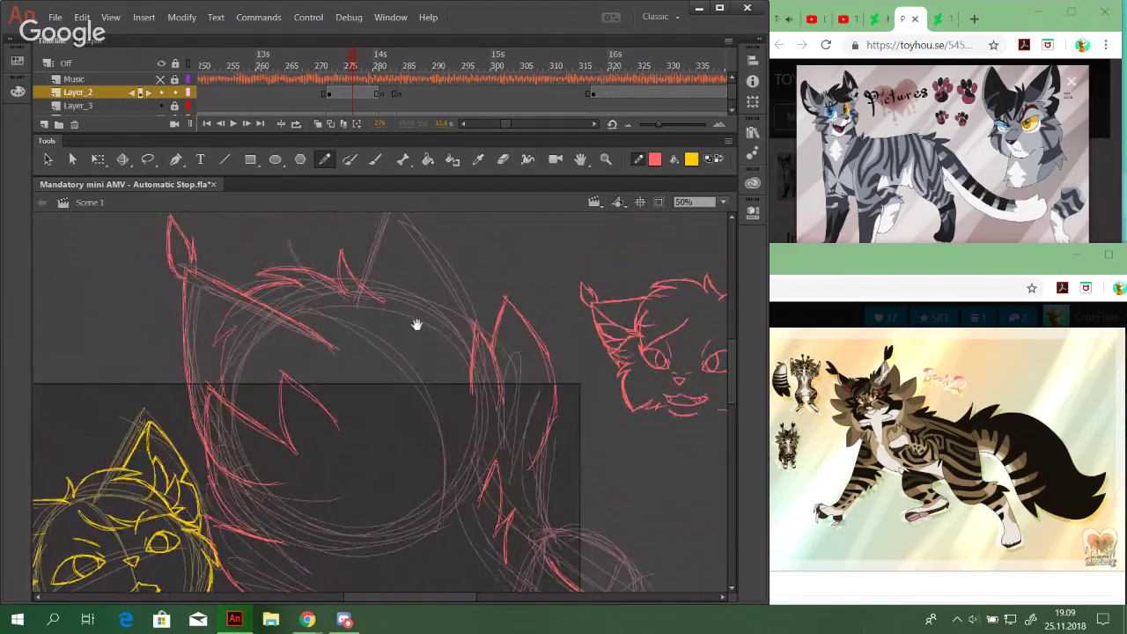
pyautogui.moveTo(416, 325); pyautogui.dragTo(426, 362)
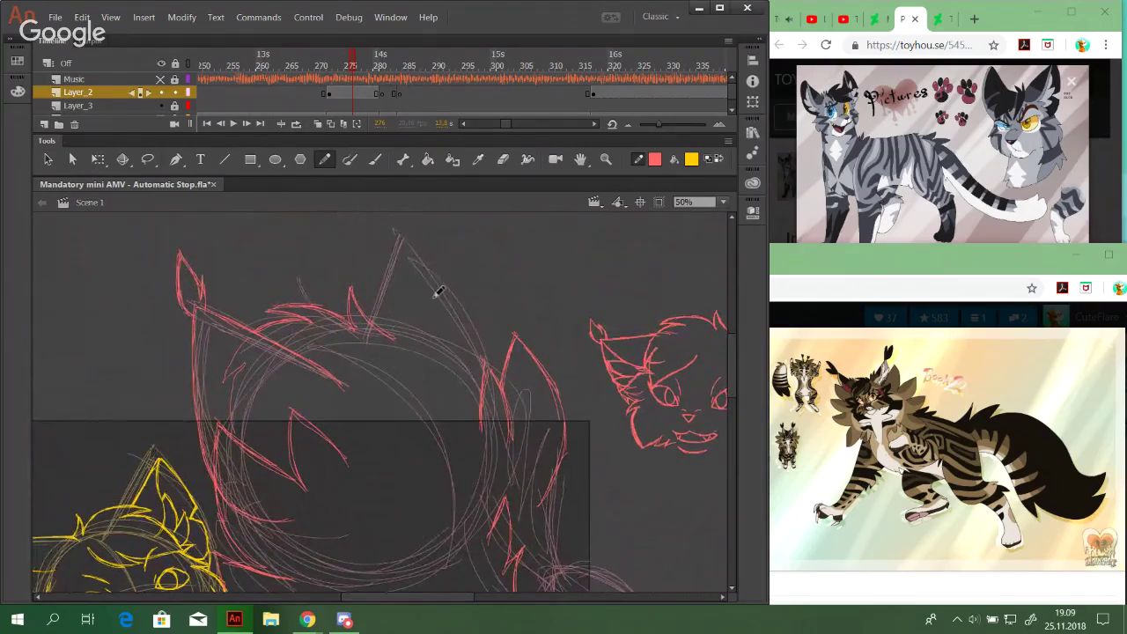
pyautogui.moveTo(375, 321); pyautogui.dragTo(402, 231)
pyautogui.hotkey('ctrl', 'z')
pyautogui.moveTo(374, 317)
pyautogui.mouseDown()
pyautogui.moveTo(403, 219)
pyautogui.moveTo(398, 235)
pyautogui.moveTo(410, 221)
pyautogui.moveTo(492, 367)
pyautogui.mouseUp()
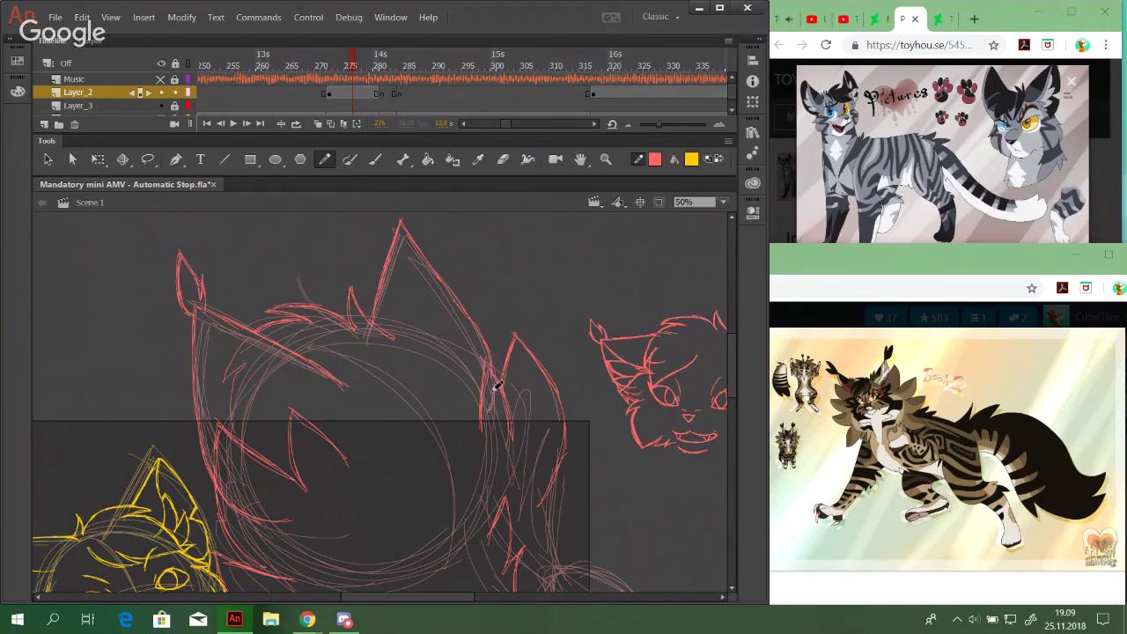
# Draw the curved fur tuft at the tip of the pink cat's right ear, redoing the first stroke
pyautogui.moveTo(435, 238); pyautogui.dragTo(444, 261)
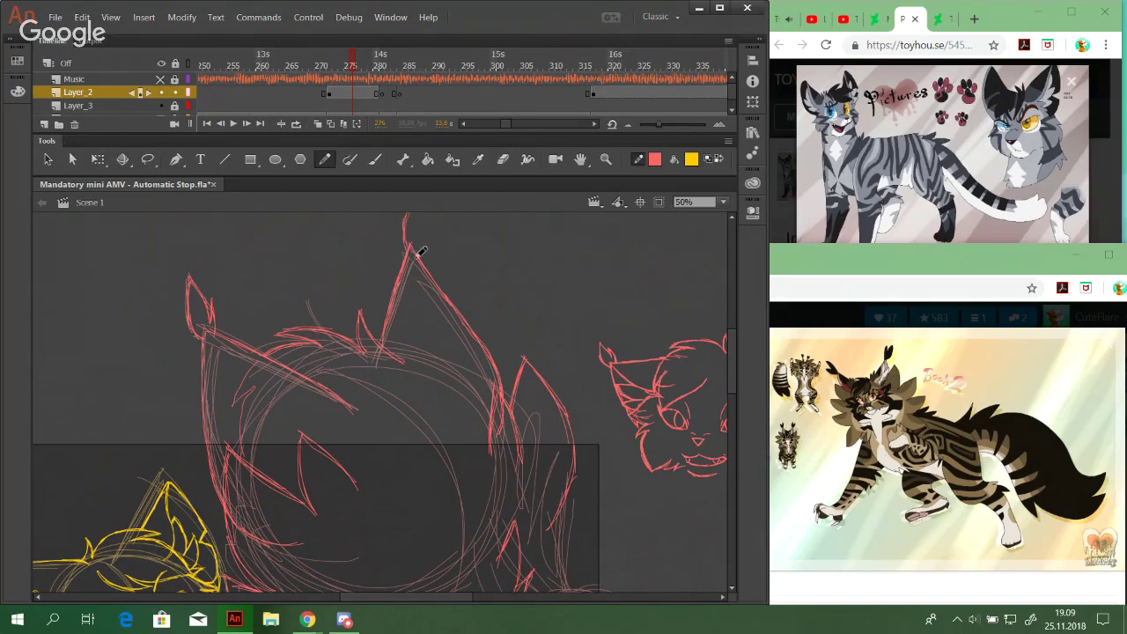
pyautogui.moveTo(415, 228); pyautogui.dragTo(421, 251)
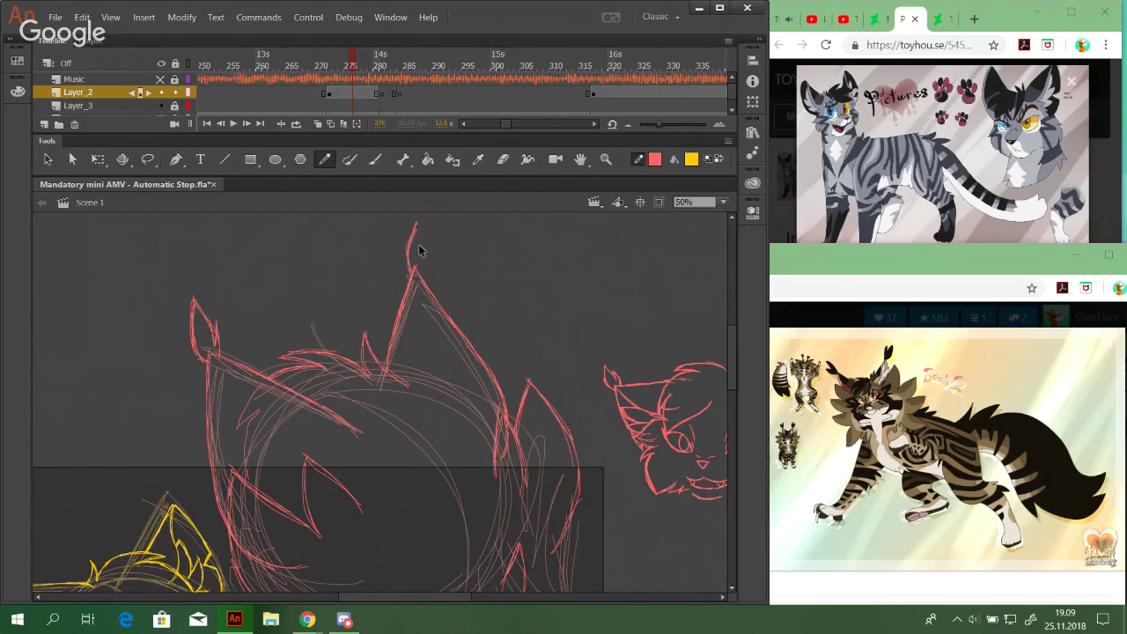
pyautogui.hotkey('ctrl', 'z')
pyautogui.moveTo(419, 270)
pyautogui.mouseDown()
pyautogui.moveTo(416, 269)
pyautogui.moveTo(421, 204)
pyautogui.mouseUp()
pyautogui.moveTo(421, 233)
pyautogui.mouseDown()
pyautogui.moveTo(416, 270)
pyautogui.moveTo(439, 259)
pyautogui.moveTo(408, 390)
pyautogui.moveTo(516, 396)
pyautogui.moveTo(556, 360)
pyautogui.moveTo(549, 368)
pyautogui.mouseUp()
# Add a pointed lower mane tuft reaching down to the pink cat's far shoulder
pyautogui.moveTo(476, 395); pyautogui.dragTo(468, 416)
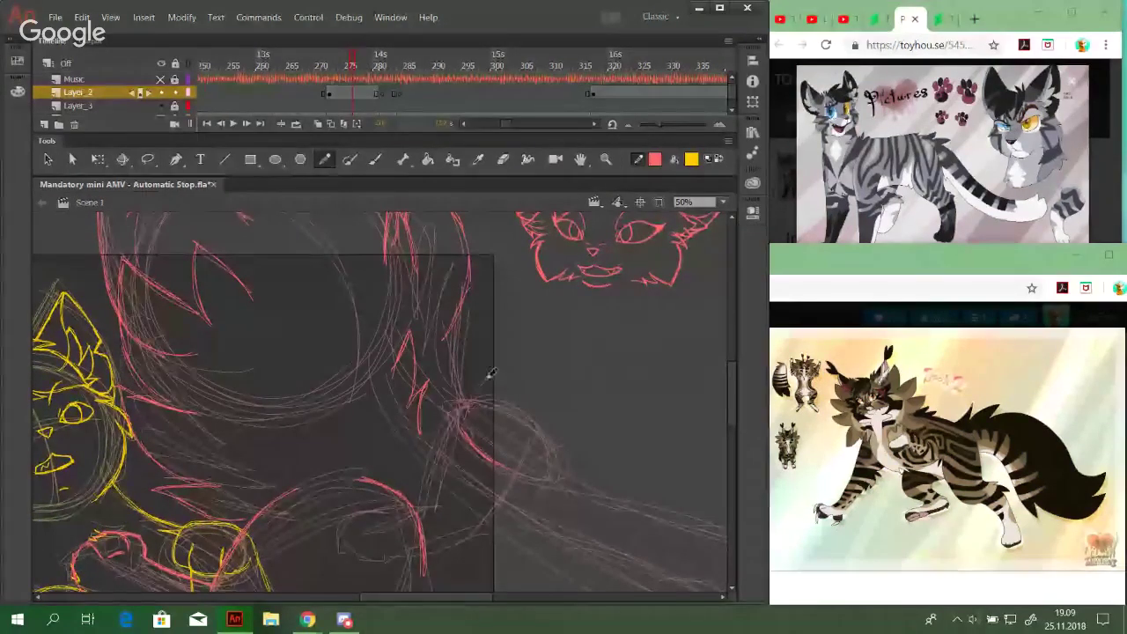
pyautogui.moveTo(488, 379)
pyautogui.mouseDown()
pyautogui.moveTo(467, 421)
pyautogui.moveTo(489, 385)
pyautogui.moveTo(464, 394)
pyautogui.moveTo(489, 382)
pyautogui.moveTo(454, 400)
pyautogui.moveTo(485, 368)
pyautogui.moveTo(485, 284)
pyautogui.mouseUp()
pyautogui.moveTo(484, 285)
pyautogui.mouseDown()
pyautogui.moveTo(444, 330)
pyautogui.moveTo(480, 286)
pyautogui.moveTo(446, 336)
pyautogui.moveTo(480, 291)
pyautogui.moveTo(484, 369)
pyautogui.moveTo(467, 395)
pyautogui.mouseUp()
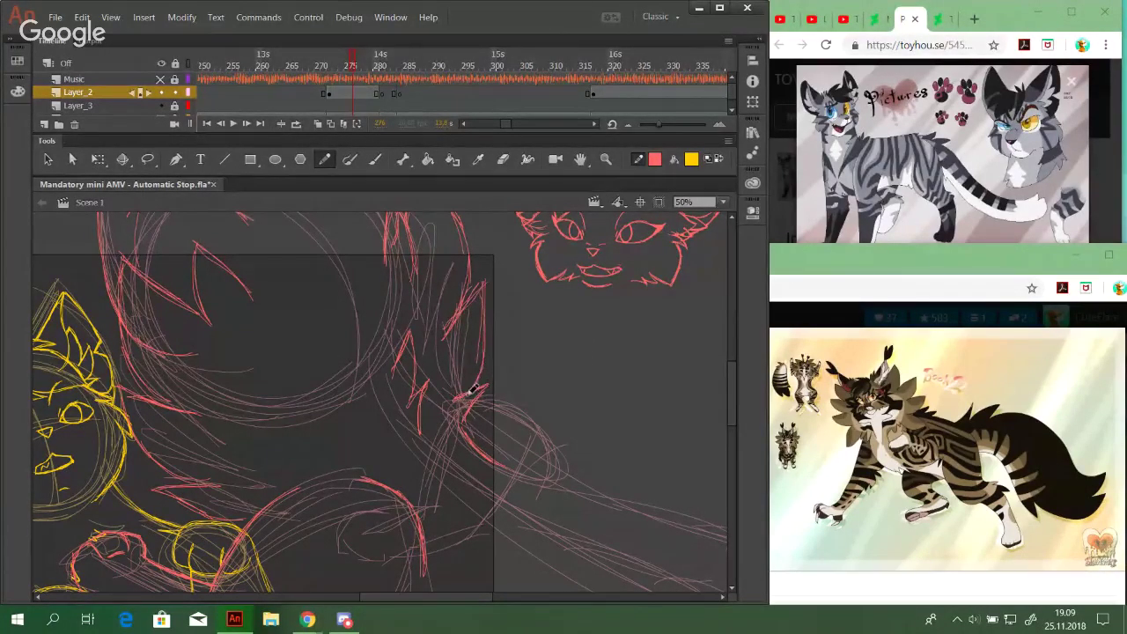
pyautogui.press('space')
# Trace the upper curve of the pink cat's far shoulder and the top edge of the outstretched limb beyond the stage
pyautogui.moveTo(483, 438)
pyautogui.mouseDown()
pyautogui.moveTo(581, 403)
pyautogui.moveTo(564, 485)
pyautogui.moveTo(496, 473)
pyautogui.moveTo(525, 308)
pyautogui.mouseUp()
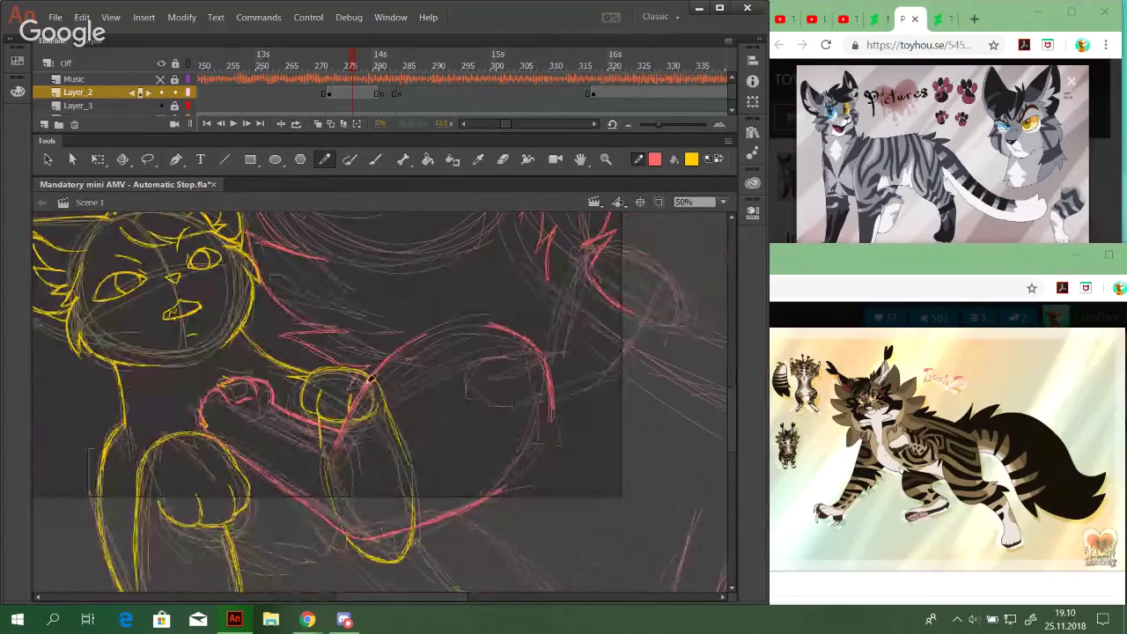
pyautogui.moveTo(586, 433)
pyautogui.mouseDown()
pyautogui.moveTo(494, 508)
pyautogui.moveTo(519, 491)
pyautogui.moveTo(528, 521)
pyautogui.mouseUp()
pyautogui.moveTo(576, 432)
pyautogui.mouseDown()
pyautogui.moveTo(396, 346)
pyautogui.moveTo(411, 407)
pyautogui.mouseUp()
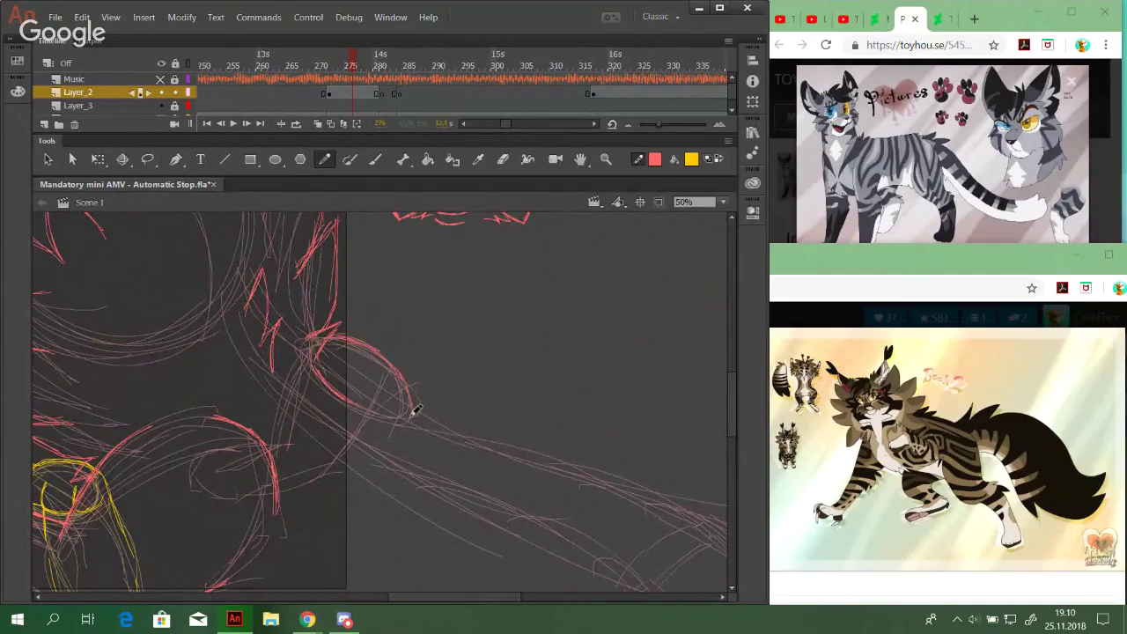
pyautogui.moveTo(431, 518)
pyautogui.mouseDown()
pyautogui.moveTo(517, 276)
pyautogui.moveTo(518, 523)
pyautogui.moveTo(365, 494)
pyautogui.moveTo(302, 554)
pyautogui.mouseUp()
pyautogui.moveTo(447, 342); pyautogui.dragTo(578, 384)
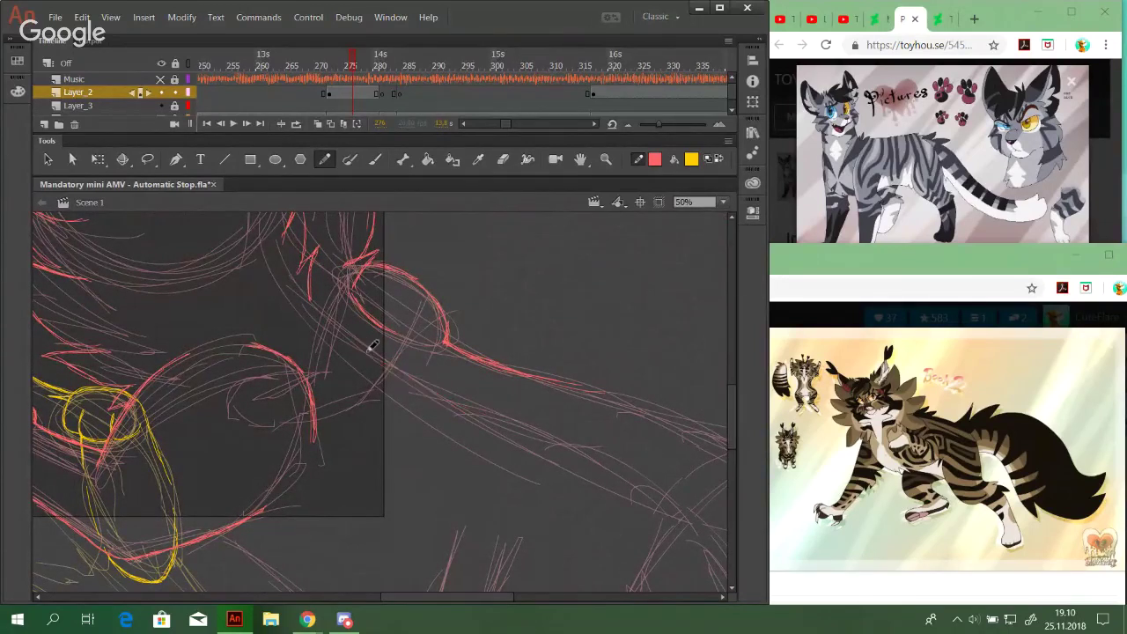
# Trace the lower edge of the pink cat's outstretched limb and the body line running down below its bent arm
pyautogui.moveTo(409, 392); pyautogui.dragTo(509, 198)
pyautogui.moveTo(317, 338)
pyautogui.mouseDown()
pyautogui.moveTo(395, 390)
pyautogui.moveTo(424, 438)
pyautogui.moveTo(404, 401)
pyautogui.mouseUp()
pyautogui.hotkey('ctrl', 'z')
pyautogui.hotkey('ctrl', 'z')
pyautogui.moveTo(314, 343); pyautogui.dragTo(411, 414)
pyautogui.moveTo(346, 369); pyautogui.dragTo(440, 487)
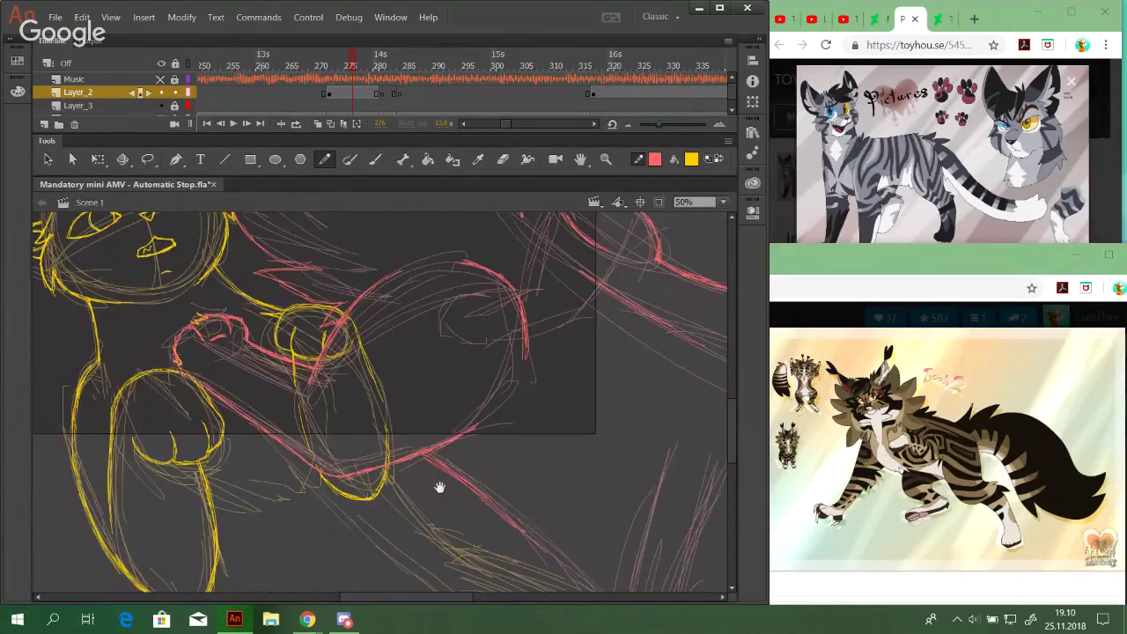
# Review the traced line art of both cats around frame 279 against the rough sketch and reference heads
pyautogui.moveTo(299, 232)
pyautogui.mouseDown()
pyautogui.moveTo(358, 413)
pyautogui.moveTo(351, 432)
pyautogui.mouseUp()
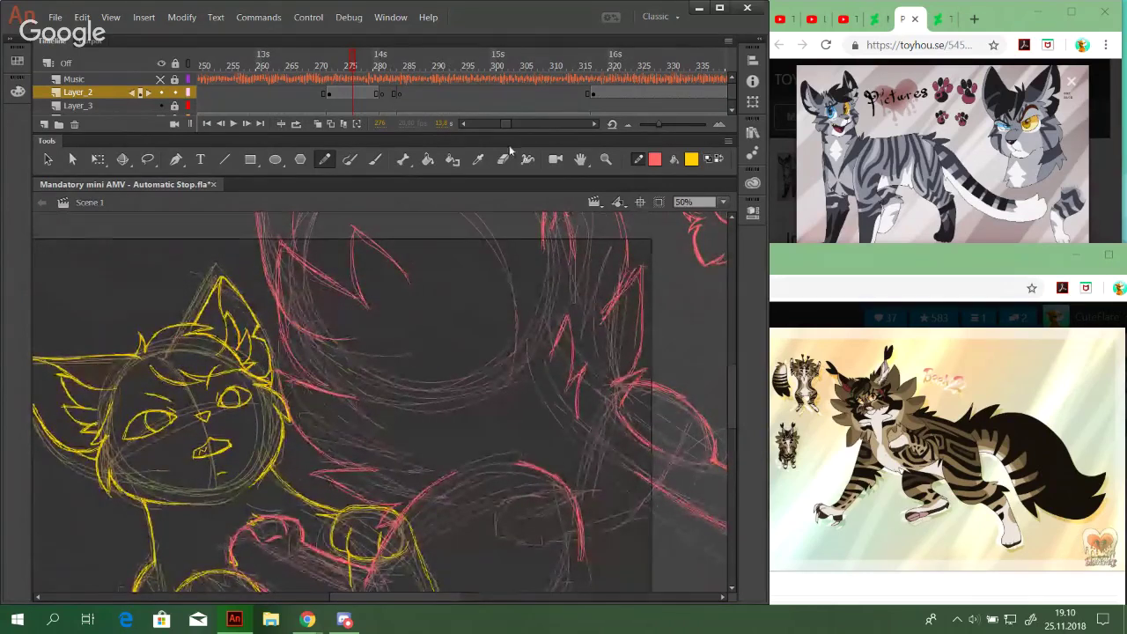
pyautogui.moveTo(503, 125); pyautogui.dragTo(490, 124)
pyautogui.click(346, 66)
pyautogui.moveTo(491, 477)
pyautogui.mouseDown()
pyautogui.moveTo(526, 169)
pyautogui.moveTo(520, 319)
pyautogui.mouseUp()
pyautogui.moveTo(499, 129); pyautogui.dragTo(507, 123)
pyautogui.click(459, 60)
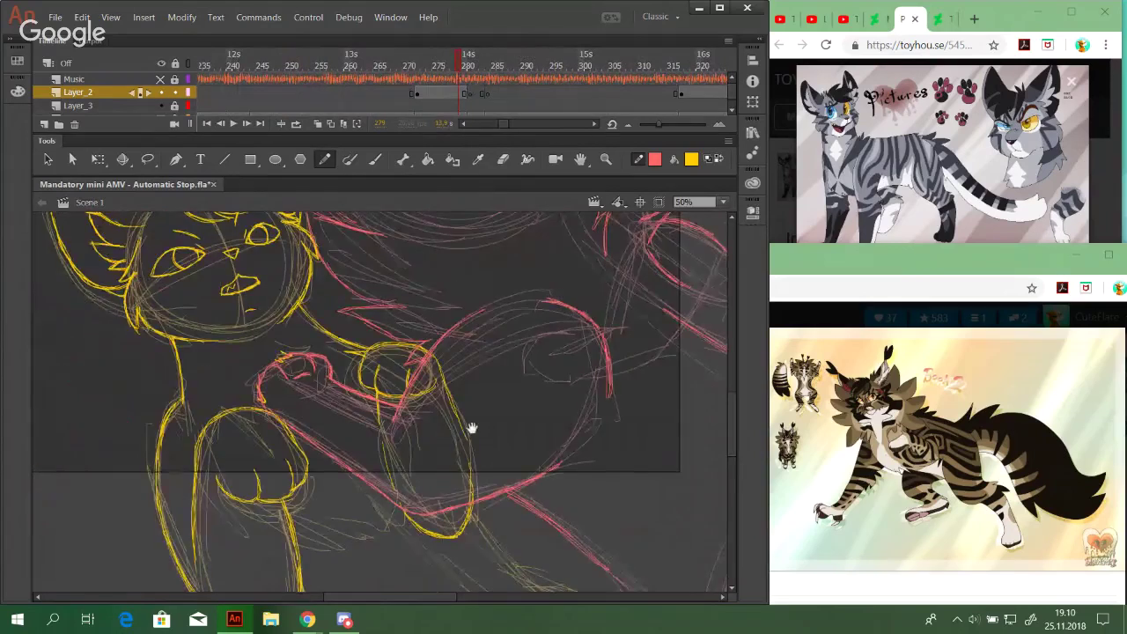
pyautogui.scroll(6, 471, 427)
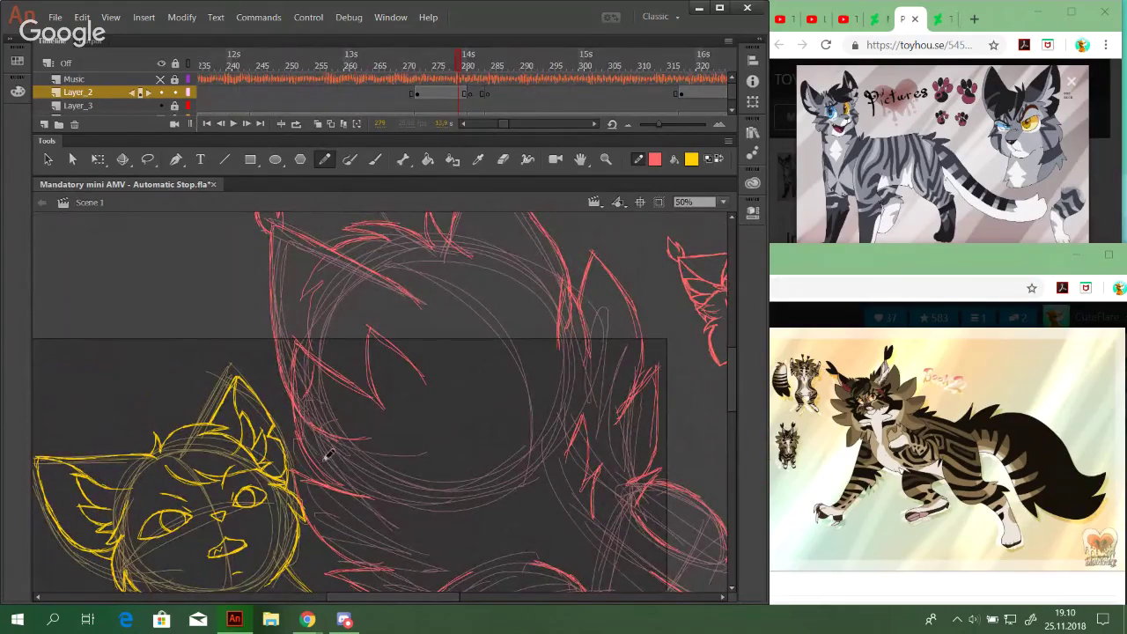
pyautogui.moveTo(432, 448)
pyautogui.mouseDown()
pyautogui.moveTo(429, 504)
pyautogui.moveTo(344, 274)
pyautogui.moveTo(244, 232)
pyautogui.moveTo(426, 480)
pyautogui.mouseUp()
pyautogui.moveTo(274, 405)
pyautogui.mouseDown()
pyautogui.moveTo(608, 421)
pyautogui.moveTo(537, 510)
pyautogui.moveTo(568, 530)
pyautogui.mouseUp()
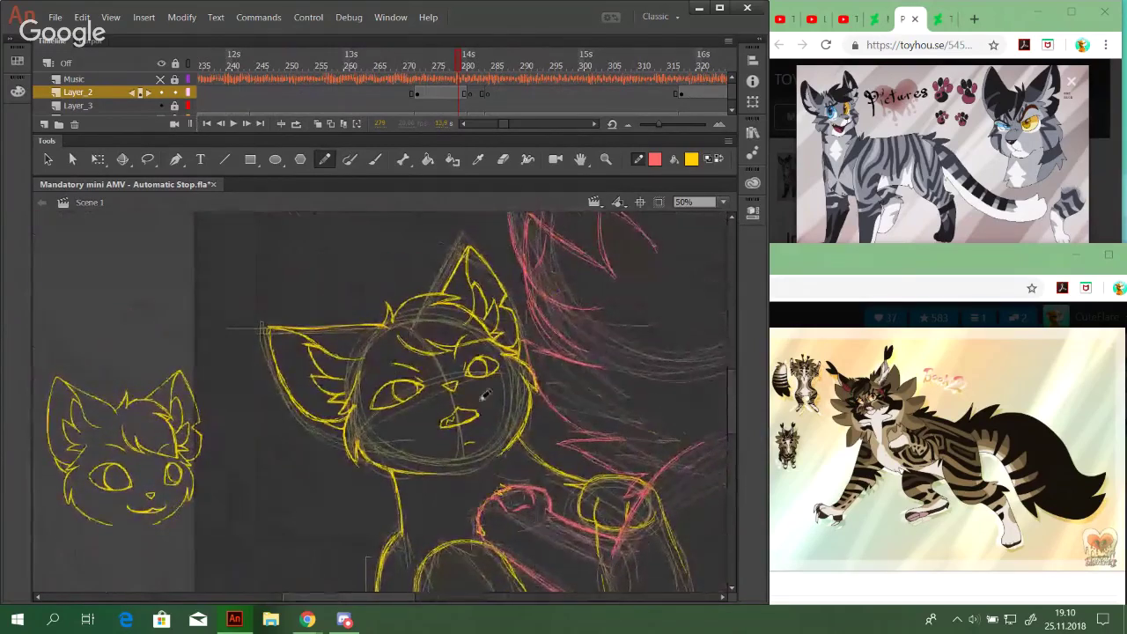
# Switch the stroke colour to yellow, go to the next pose at frame 281 and turn on onion skinning
pyautogui.click(713, 158)
pyautogui.click(473, 65)
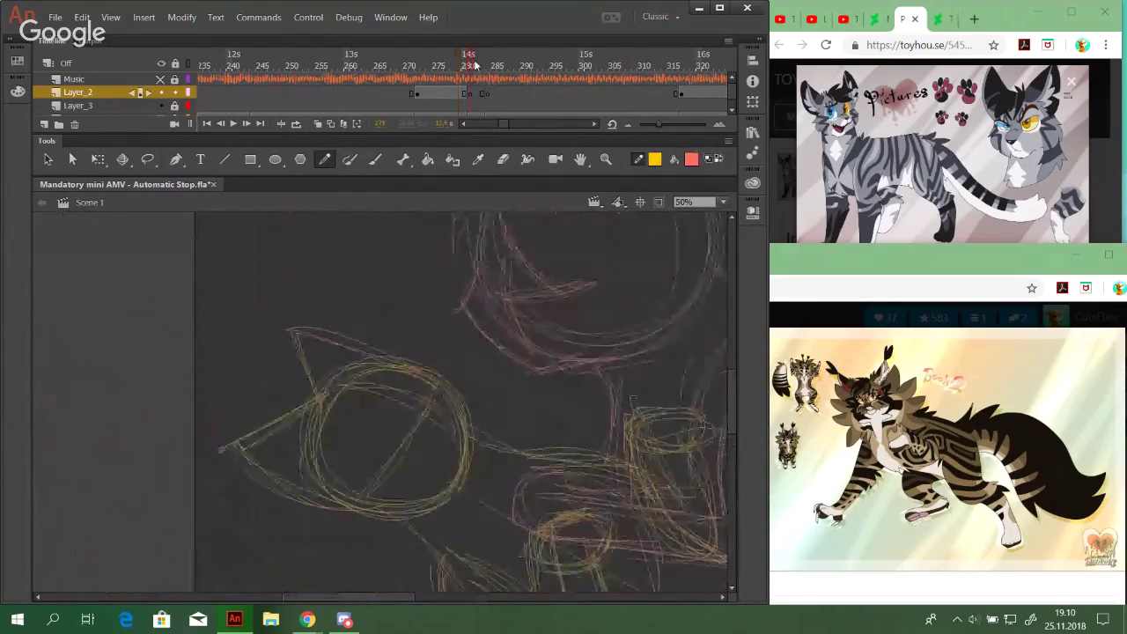
pyautogui.click(319, 127)
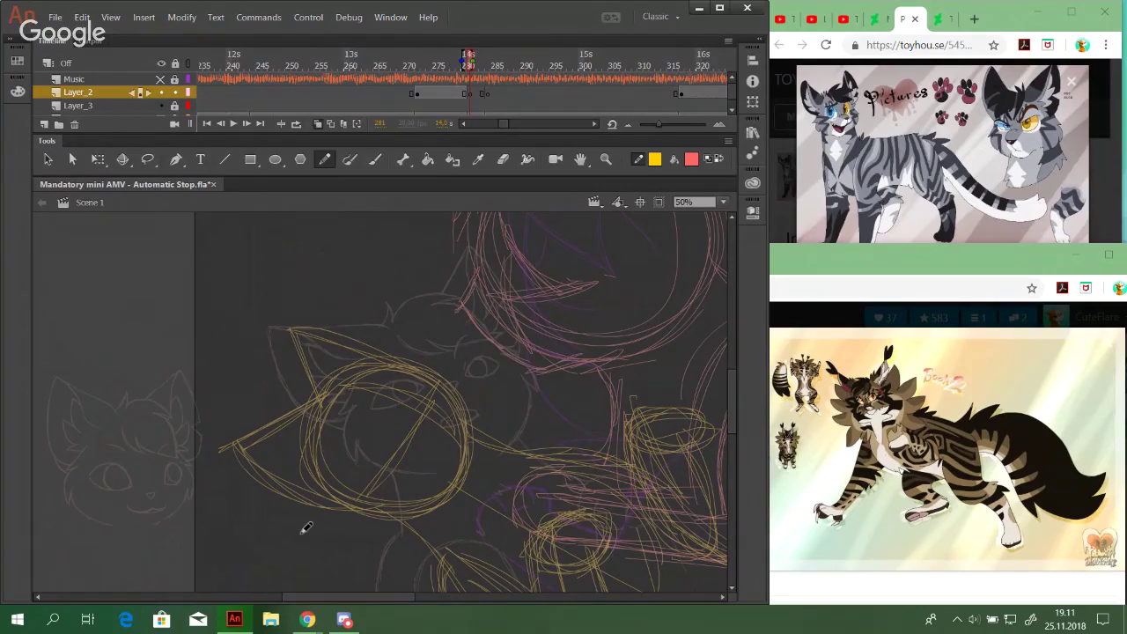
# Switch to the browser, replay the Two Steps From Hell - Impossible video and bring both Toyhouse character references back into view
pyautogui.click(780, 25)
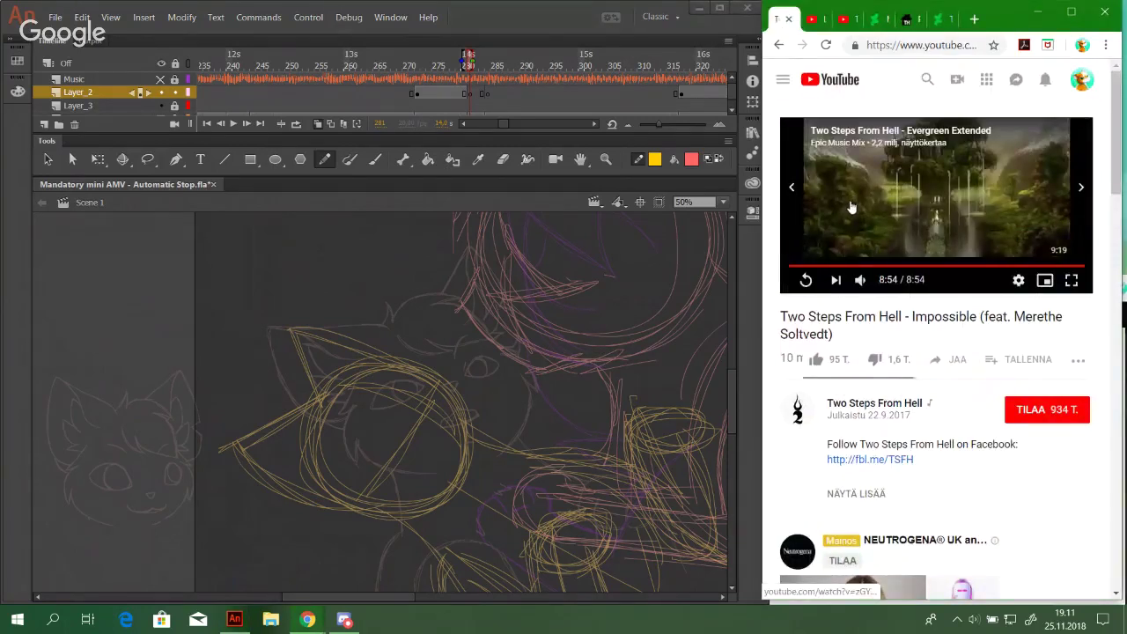
pyautogui.click(807, 280)
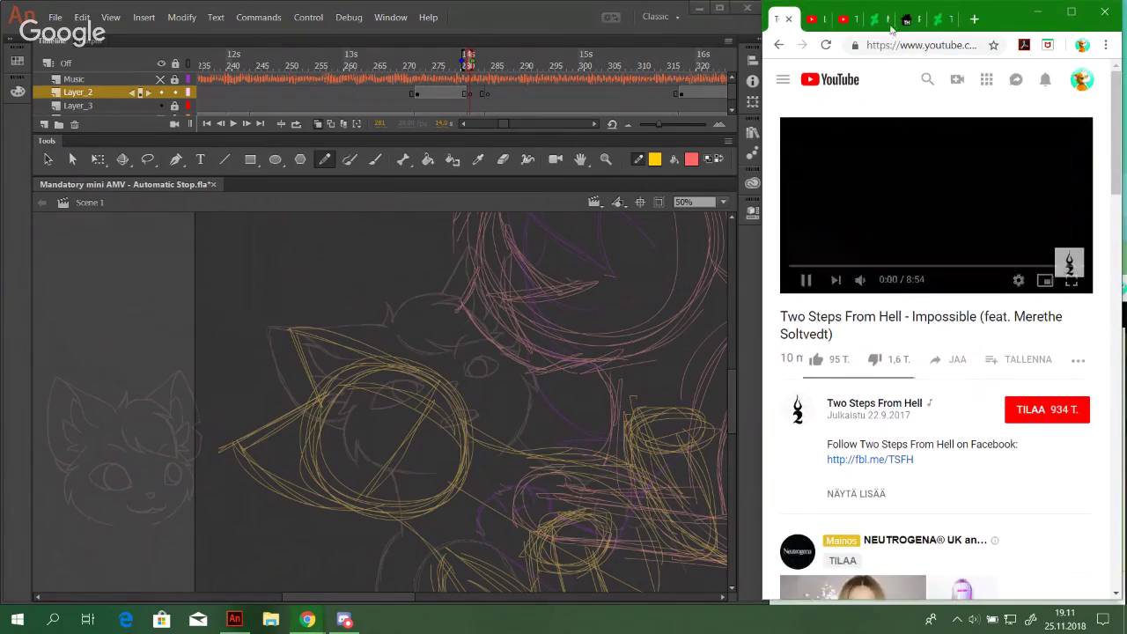
pyautogui.click(905, 21)
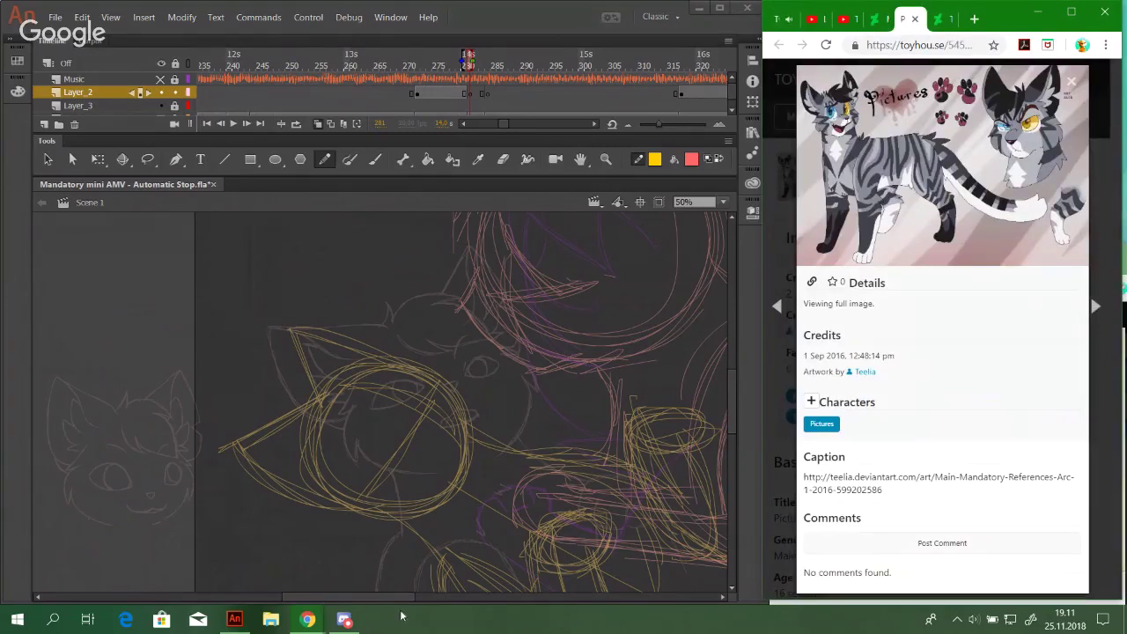
pyautogui.moveTo(307, 621)
pyautogui.click(503, 558)
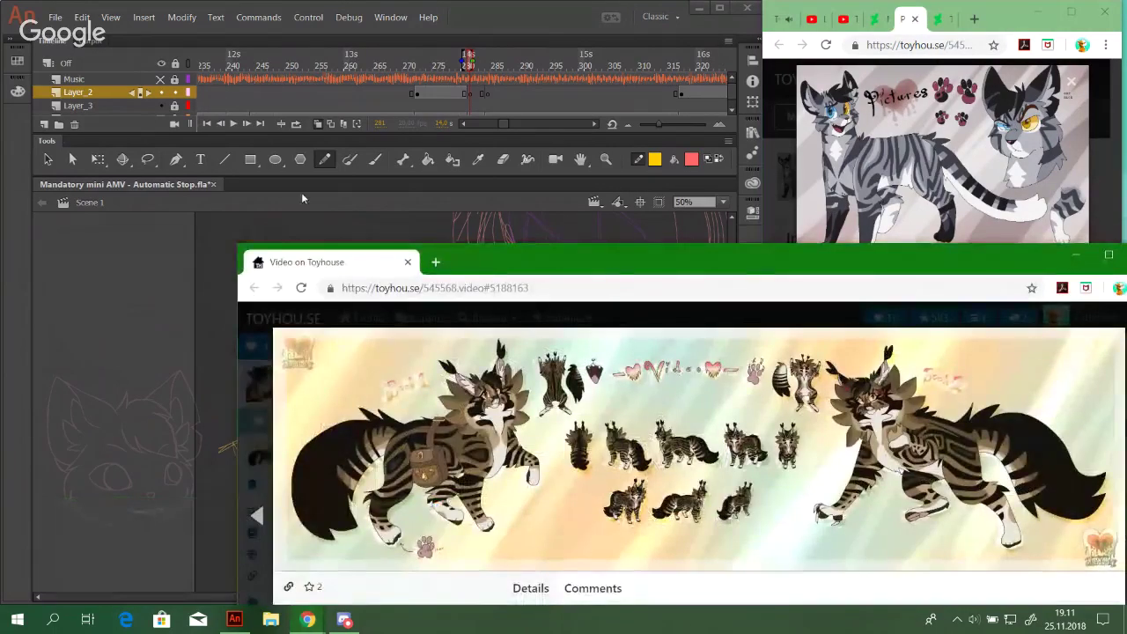
# Sketch three overlapping pink construction circles for the yellow cat's muzzle at the face's edge, and restore the yellow stroke colour
pyautogui.moveTo(331, 307); pyautogui.dragTo(488, 391)
pyautogui.hotkey('ctrl', 'z')
pyautogui.press('space')
pyautogui.moveTo(520, 430); pyautogui.dragTo(452, 298)
pyautogui.moveTo(503, 380); pyautogui.dragTo(443, 476)
pyautogui.click(715, 160)
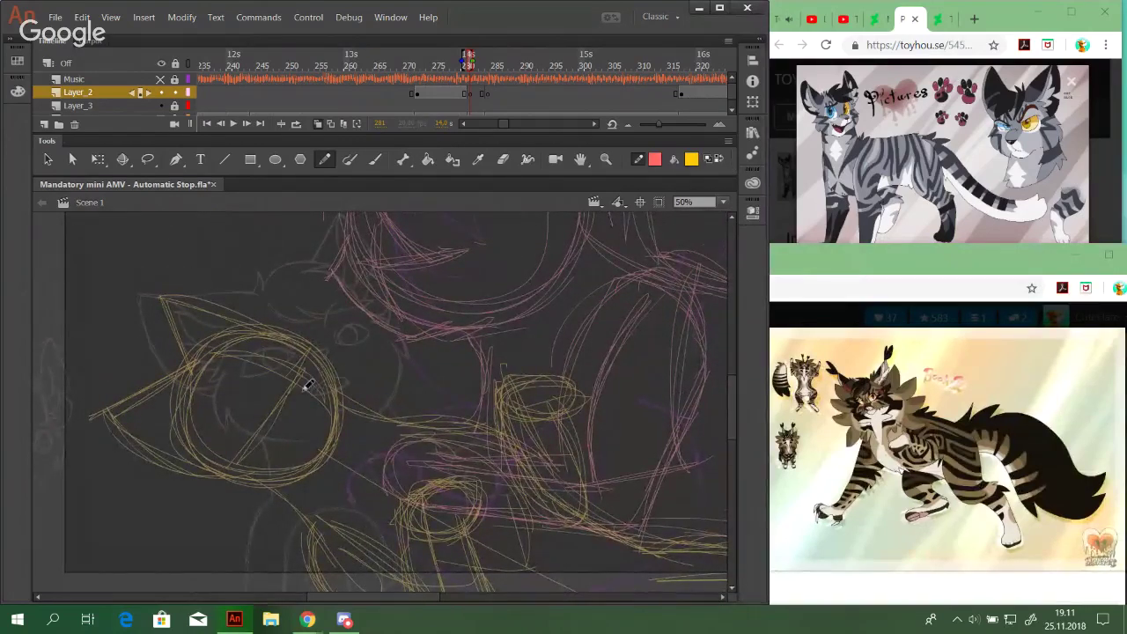
pyautogui.moveTo(302, 405)
pyautogui.mouseDown()
pyautogui.moveTo(318, 384)
pyautogui.moveTo(291, 408)
pyautogui.moveTo(317, 391)
pyautogui.moveTo(303, 374)
pyautogui.moveTo(331, 370)
pyautogui.moveTo(311, 390)
pyautogui.moveTo(306, 359)
pyautogui.moveTo(311, 387)
pyautogui.moveTo(304, 360)
pyautogui.moveTo(346, 411)
pyautogui.moveTo(318, 409)
pyautogui.moveTo(348, 396)
pyautogui.mouseUp()
pyautogui.hotkey('ctrl', 'z')
pyautogui.click(721, 162)
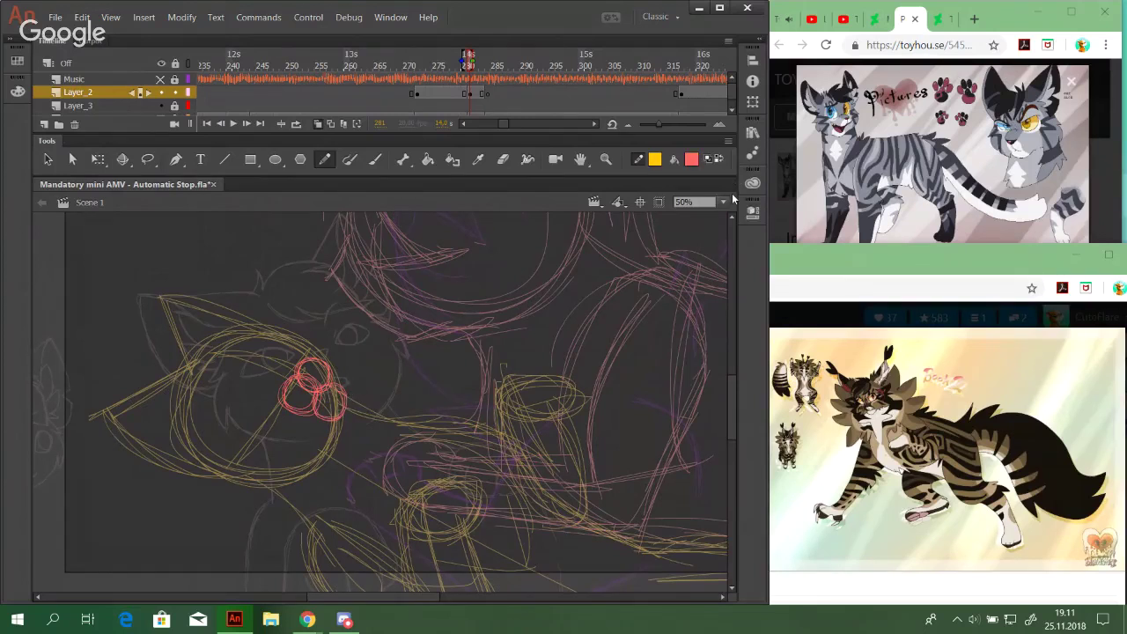
# Trace the toe curves and underside of the yellow cat's paw on the bent foreleg, redoing the first toe stroke
pyautogui.scroll(4, 553, 360)
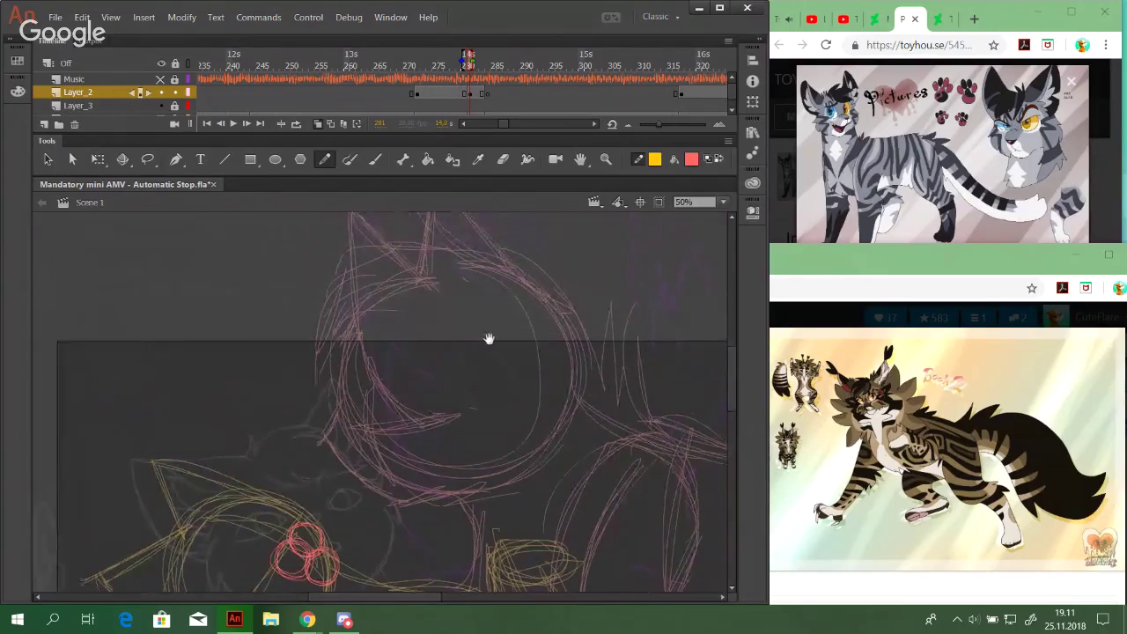
pyautogui.moveTo(483, 424)
pyautogui.mouseDown()
pyautogui.moveTo(441, 295)
pyautogui.moveTo(498, 491)
pyautogui.moveTo(545, 351)
pyautogui.moveTo(536, 317)
pyautogui.moveTo(423, 473)
pyautogui.moveTo(395, 433)
pyautogui.mouseUp()
pyautogui.moveTo(367, 509); pyautogui.dragTo(523, 324)
pyautogui.click(719, 159)
pyautogui.click(605, 158)
pyautogui.moveTo(188, 302); pyautogui.dragTo(574, 533)
pyautogui.click(325, 159)
pyautogui.moveTo(425, 293)
pyautogui.mouseDown()
pyautogui.moveTo(443, 329)
pyautogui.moveTo(428, 343)
pyautogui.moveTo(377, 328)
pyautogui.mouseUp()
pyautogui.hotkey('ctrl', 'z')
pyautogui.hotkey('ctrl', 'z')
pyautogui.hotkey('ctrl', 'z')
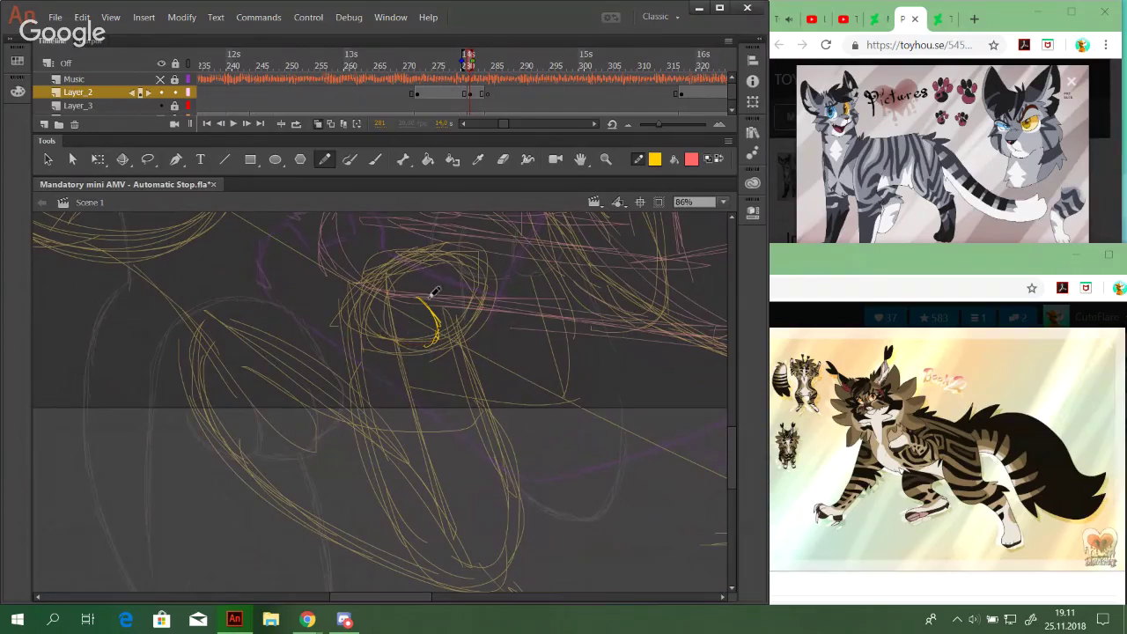
pyautogui.moveTo(418, 296); pyautogui.dragTo(438, 320)
pyautogui.moveTo(384, 331); pyautogui.dragTo(431, 342)
pyautogui.moveTo(436, 340)
pyautogui.mouseDown()
pyautogui.moveTo(476, 324)
pyautogui.moveTo(466, 331)
pyautogui.moveTo(474, 305)
pyautogui.mouseUp()
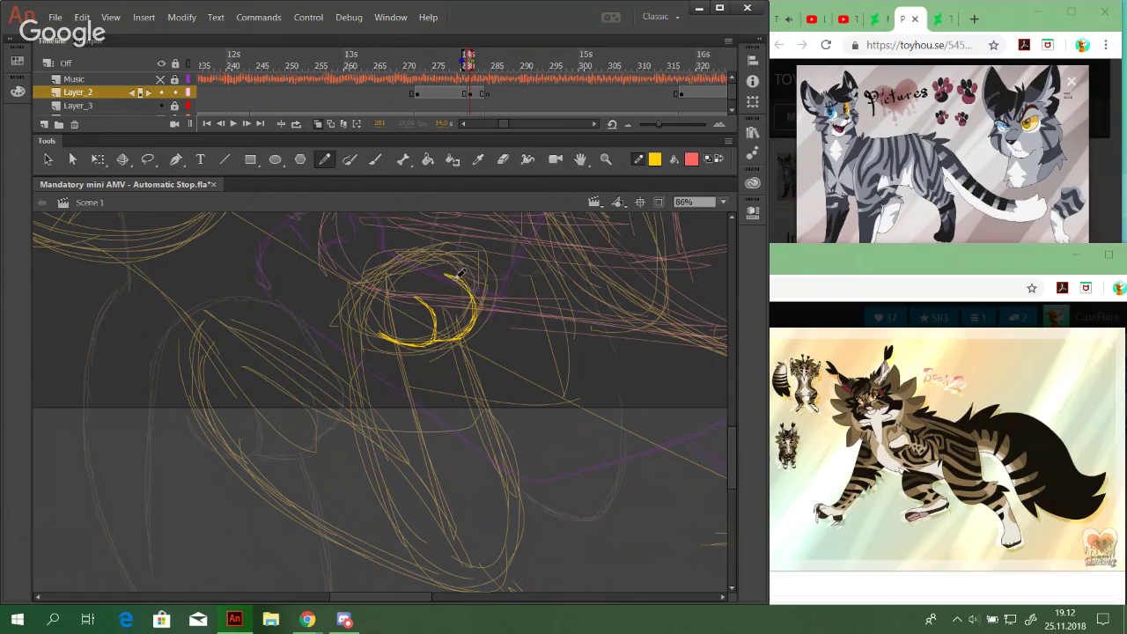
pyautogui.moveTo(402, 291); pyautogui.dragTo(444, 343)
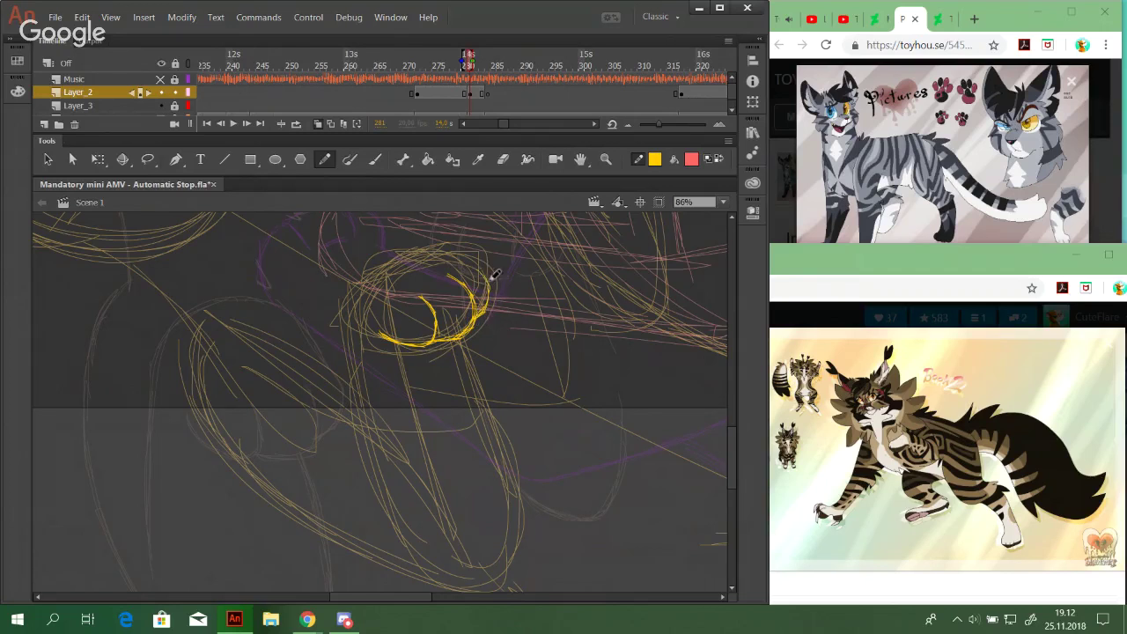
# Trace the rounded top of the paw and the inner edge of the yellow cat's foreleg running down from it
pyautogui.moveTo(486, 274); pyautogui.dragTo(407, 244)
pyautogui.moveTo(448, 253)
pyautogui.mouseDown()
pyautogui.moveTo(398, 253)
pyautogui.moveTo(340, 303)
pyautogui.mouseUp()
pyautogui.hotkey('ctrl', 'z')
pyautogui.hotkey('ctrl', 'z')
pyautogui.moveTo(403, 253); pyautogui.dragTo(368, 273)
pyautogui.moveTo(393, 256); pyautogui.dragTo(345, 310)
pyautogui.hotkey('ctrl', 'z')
pyautogui.hotkey('ctrl', 'z')
pyautogui.moveTo(374, 267)
pyautogui.mouseDown()
pyautogui.moveTo(352, 298)
pyautogui.moveTo(358, 282)
pyautogui.moveTo(357, 449)
pyautogui.moveTo(365, 392)
pyautogui.mouseUp()
pyautogui.moveTo(358, 430); pyautogui.dragTo(389, 521)
# Trace the outer curve of the bent foreleg around its lower end and along the side leading to the paw
pyautogui.moveTo(202, 344)
pyautogui.mouseDown()
pyautogui.moveTo(203, 418)
pyautogui.moveTo(197, 382)
pyautogui.moveTo(199, 403)
pyautogui.moveTo(299, 516)
pyautogui.moveTo(214, 442)
pyautogui.moveTo(410, 561)
pyautogui.mouseUp()
pyautogui.moveTo(284, 506); pyautogui.dragTo(432, 580)
pyautogui.moveTo(334, 541)
pyautogui.mouseDown()
pyautogui.moveTo(438, 581)
pyautogui.moveTo(497, 585)
pyautogui.moveTo(455, 585)
pyautogui.moveTo(504, 579)
pyautogui.moveTo(524, 526)
pyautogui.mouseUp()
pyautogui.hotkey('ctrl', 'z')
pyautogui.moveTo(485, 587)
pyautogui.mouseDown()
pyautogui.moveTo(509, 576)
pyautogui.moveTo(516, 463)
pyautogui.moveTo(464, 336)
pyautogui.moveTo(514, 481)
pyautogui.moveTo(516, 523)
pyautogui.moveTo(494, 583)
pyautogui.moveTo(433, 578)
pyautogui.moveTo(378, 535)
pyautogui.mouseUp()
pyautogui.hotkey('ctrl', 'z')
# Add a short fur tuft beside the bent foreleg and small fur marks around the paw sketched above it
pyautogui.press('space')
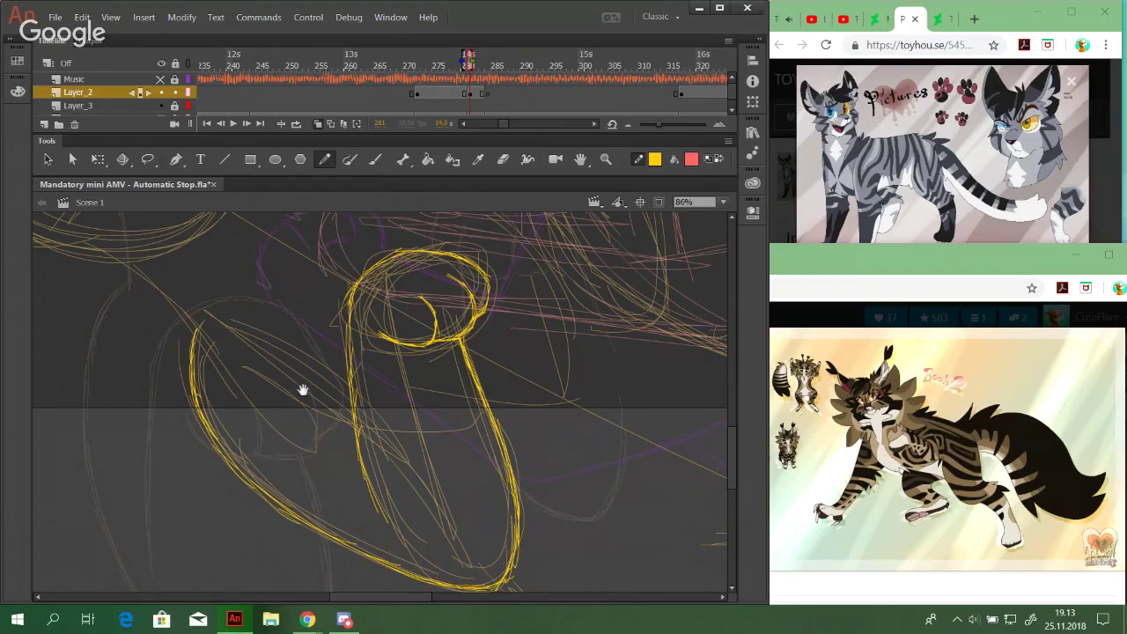
pyautogui.moveTo(360, 414)
pyautogui.mouseDown()
pyautogui.moveTo(466, 437)
pyautogui.moveTo(454, 416)
pyautogui.moveTo(462, 429)
pyautogui.moveTo(541, 357)
pyautogui.mouseUp()
pyautogui.hotkey('ctrl', 'z')
pyautogui.press('space')
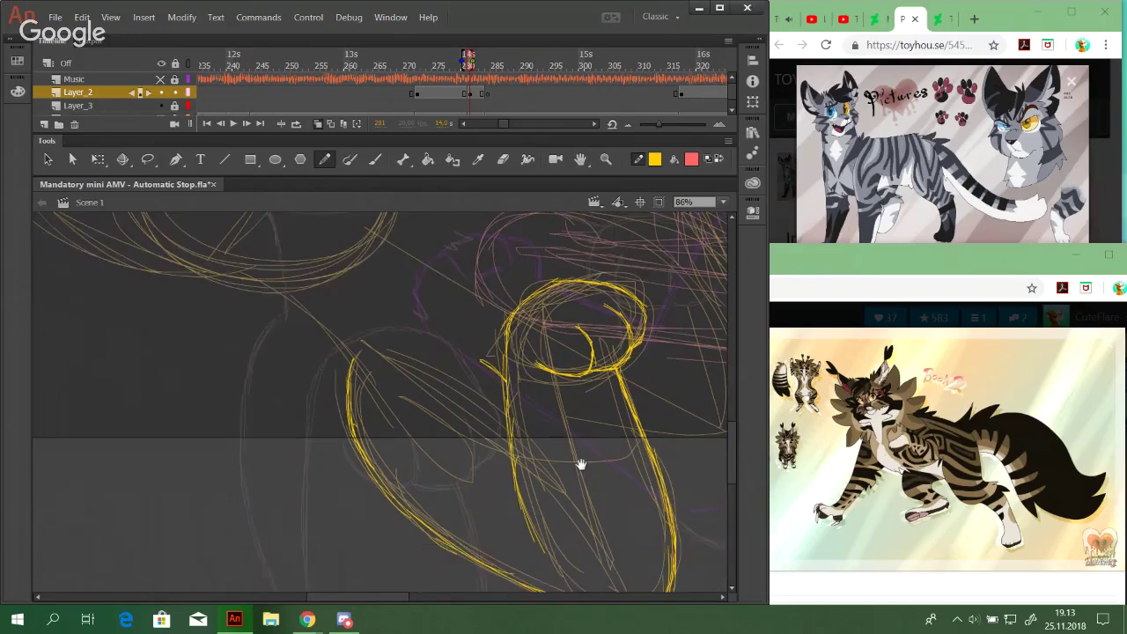
pyautogui.moveTo(581, 464)
pyautogui.mouseDown()
pyautogui.moveTo(611, 534)
pyautogui.moveTo(423, 347)
pyautogui.moveTo(499, 473)
pyautogui.mouseUp()
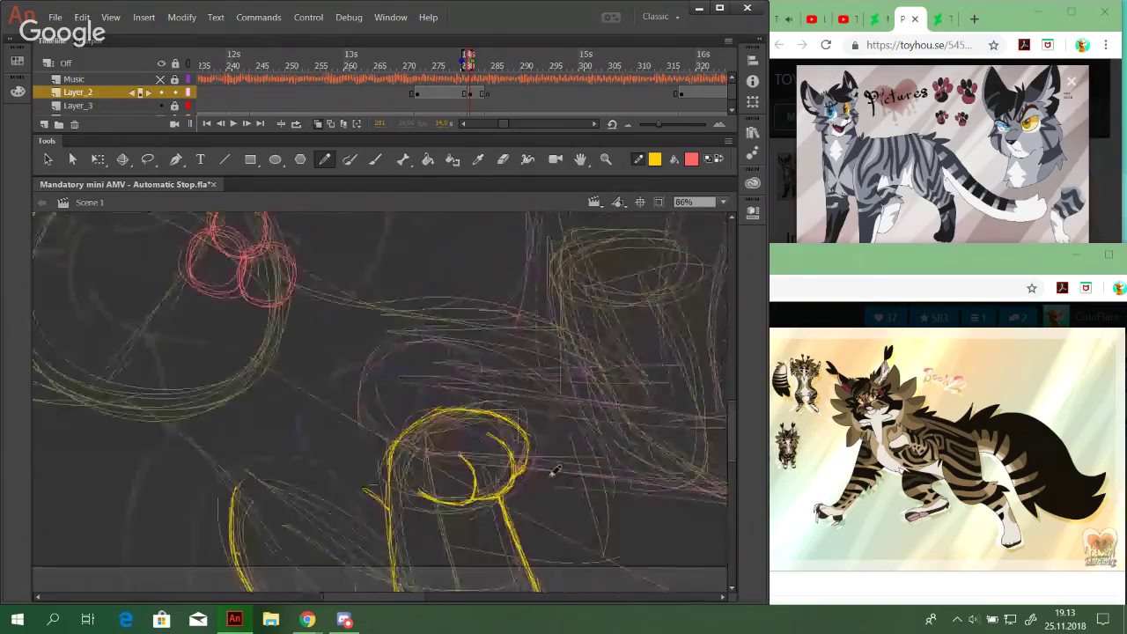
pyautogui.moveTo(445, 343); pyautogui.dragTo(450, 304)
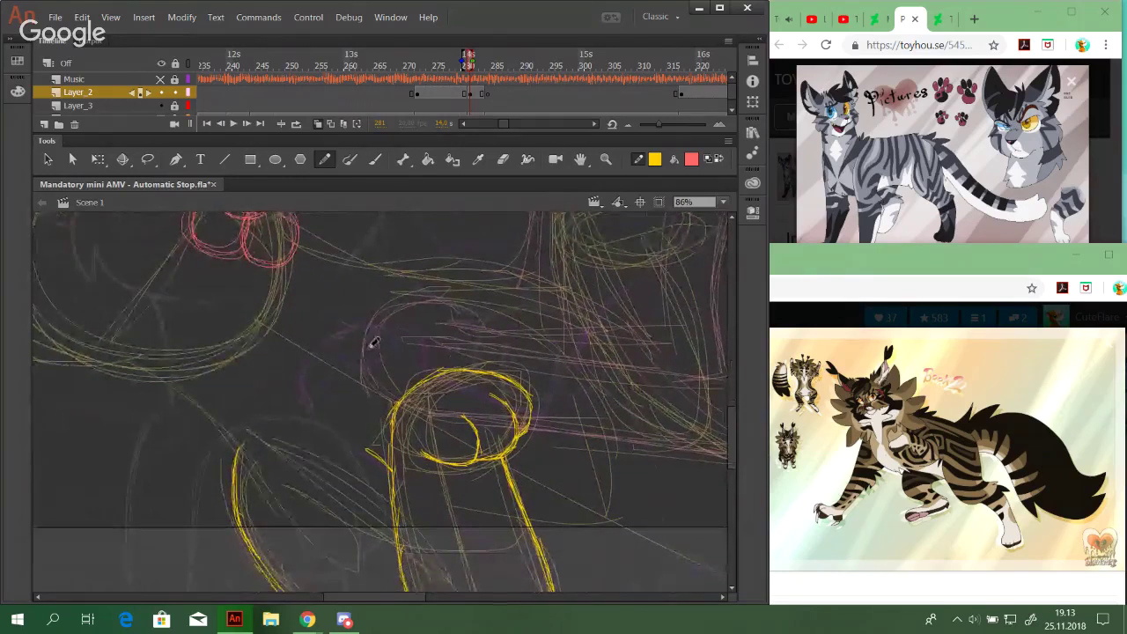
pyautogui.moveTo(359, 346)
pyautogui.mouseDown()
pyautogui.moveTo(400, 375)
pyautogui.moveTo(383, 378)
pyautogui.moveTo(393, 387)
pyautogui.moveTo(378, 384)
pyautogui.moveTo(397, 378)
pyautogui.moveTo(373, 352)
pyautogui.mouseUp()
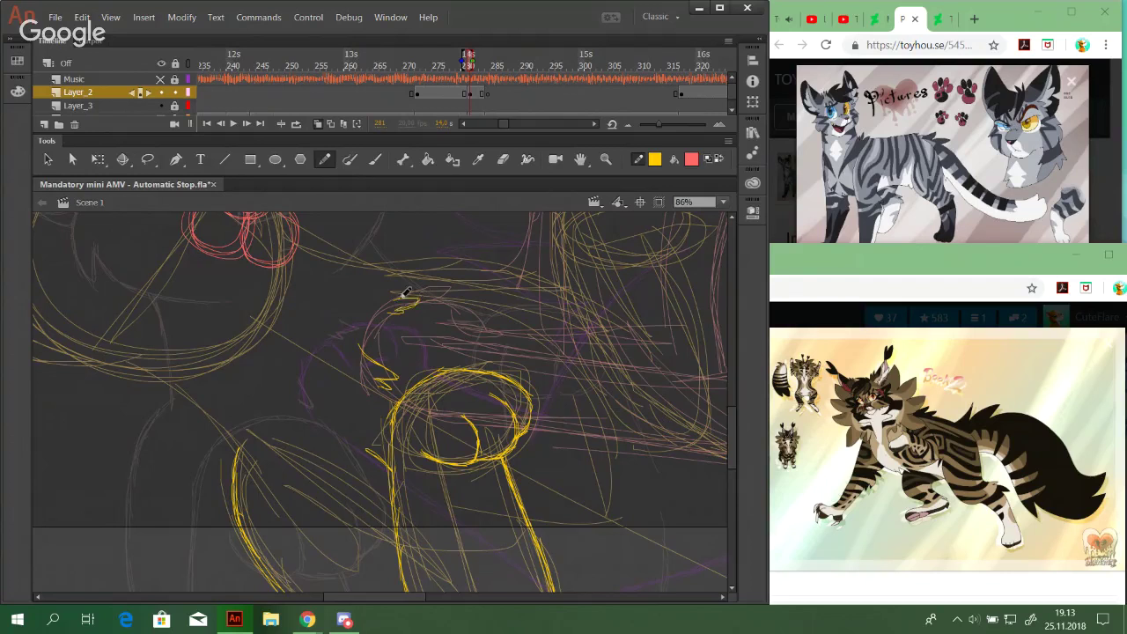
pyautogui.moveTo(397, 308); pyautogui.dragTo(421, 299)
pyautogui.moveTo(518, 308); pyautogui.dragTo(527, 310)
# Trace the back cheek line of the yellow cat's head down to a fur point, redoing the stroke several times
pyautogui.moveTo(239, 299); pyautogui.dragTo(488, 427)
pyautogui.moveTo(294, 385); pyautogui.dragTo(308, 450)
pyautogui.hotkey('ctrl', 'z')
pyautogui.moveTo(296, 385)
pyautogui.mouseDown()
pyautogui.moveTo(301, 448)
pyautogui.moveTo(298, 384)
pyautogui.mouseUp()
pyautogui.hotkey('ctrl', 'z')
pyautogui.hotkey('ctrl', 'z')
pyautogui.moveTo(299, 384)
pyautogui.mouseDown()
pyautogui.moveTo(312, 448)
pyautogui.moveTo(323, 427)
pyautogui.moveTo(315, 450)
pyautogui.moveTo(312, 421)
pyautogui.moveTo(323, 421)
pyautogui.moveTo(313, 450)
pyautogui.moveTo(330, 415)
pyautogui.mouseUp()
pyautogui.hotkey('ctrl', 'z')
pyautogui.hotkey('ctrl', 'z')
pyautogui.hotkey('ctrl', 'z')
pyautogui.moveTo(313, 453)
pyautogui.mouseDown()
pyautogui.moveTo(323, 432)
pyautogui.moveTo(314, 453)
pyautogui.mouseUp()
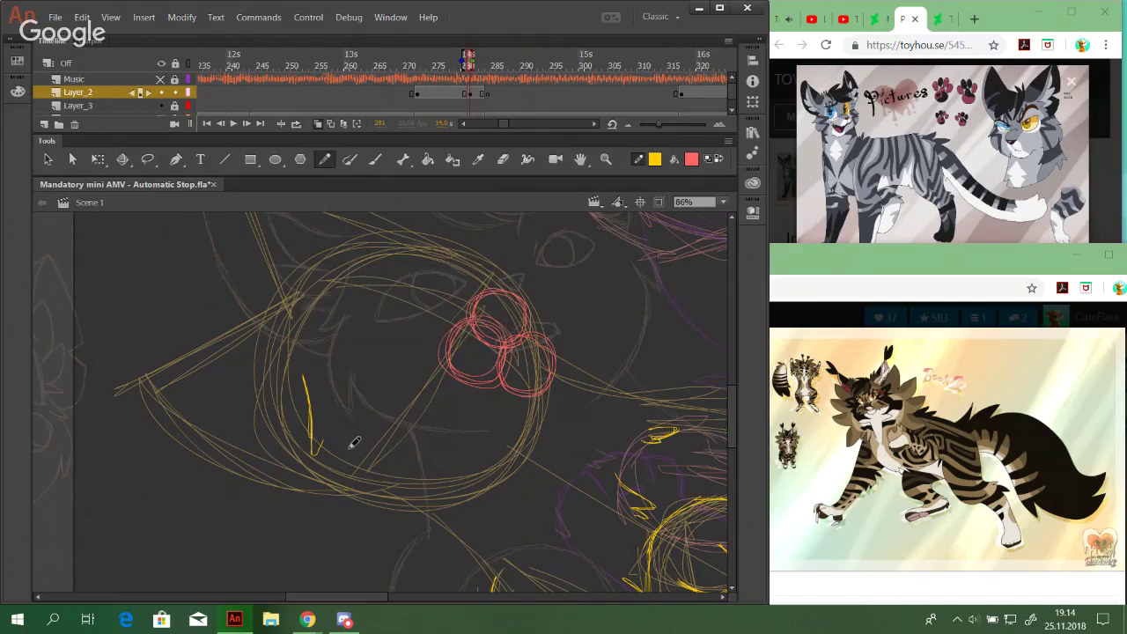
# Continue the yellow cat's cheek with a pointed tuft and draw the curved jaw line along the head circle's lower edge
pyautogui.press('space')
pyautogui.moveTo(349, 390); pyautogui.dragTo(350, 366)
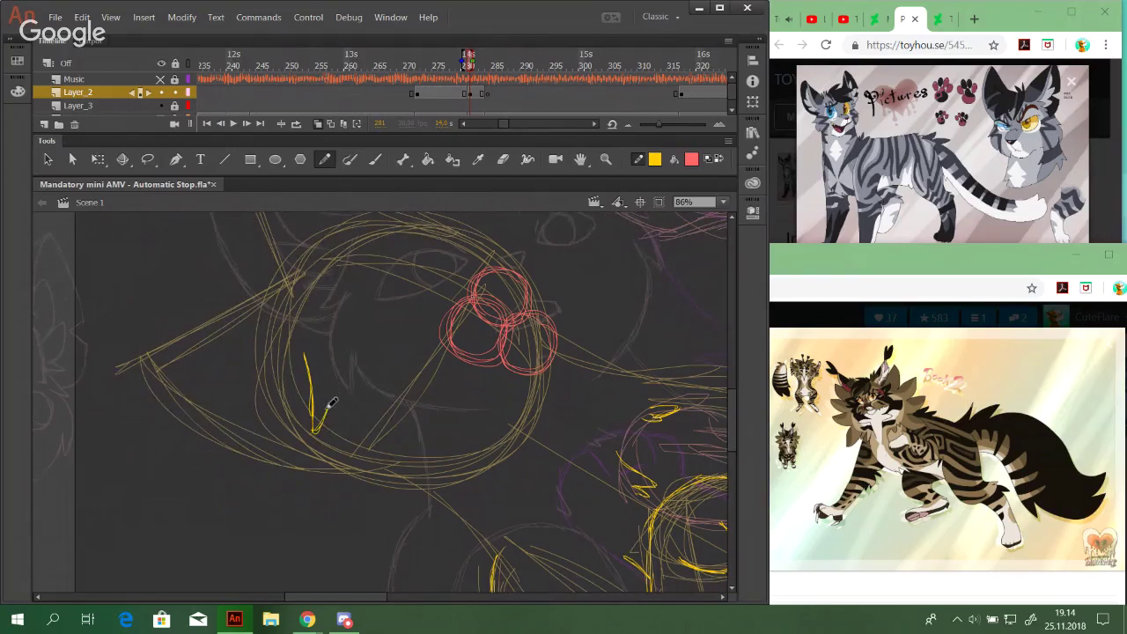
pyautogui.moveTo(327, 399)
pyautogui.mouseDown()
pyautogui.moveTo(341, 440)
pyautogui.moveTo(367, 465)
pyautogui.mouseUp()
pyautogui.moveTo(333, 429)
pyautogui.mouseDown()
pyautogui.moveTo(351, 458)
pyautogui.moveTo(393, 466)
pyautogui.mouseUp()
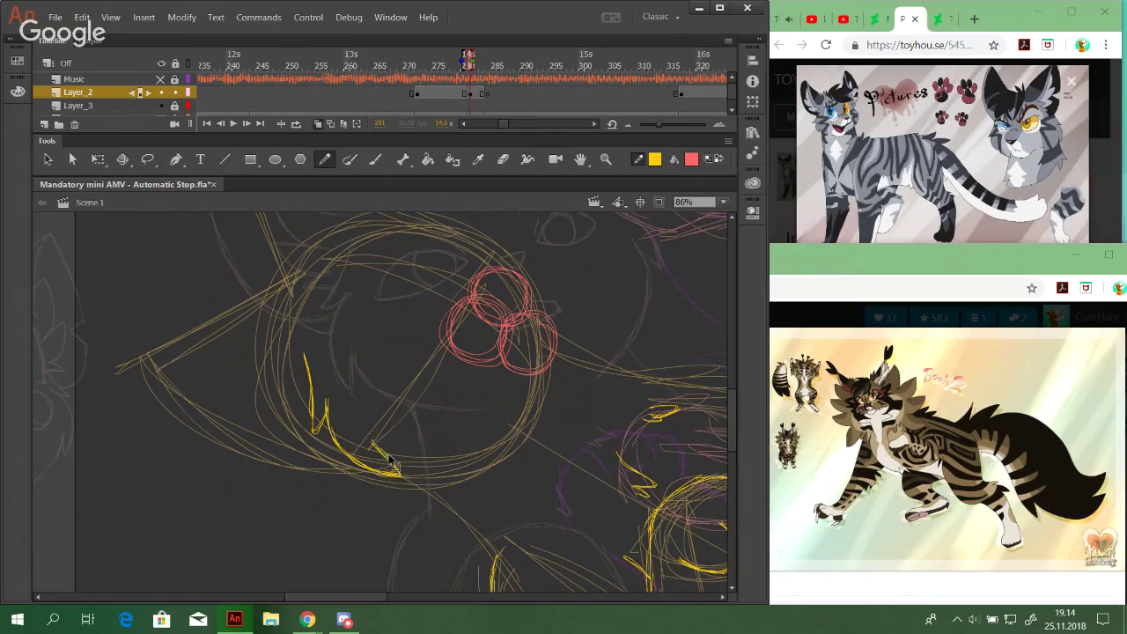
pyautogui.moveTo(395, 458)
pyautogui.mouseDown()
pyautogui.moveTo(416, 465)
pyautogui.moveTo(405, 453)
pyautogui.moveTo(477, 446)
pyautogui.moveTo(467, 450)
pyautogui.mouseUp()
pyautogui.hotkey('ctrl', 'z')
pyautogui.moveTo(343, 439)
pyautogui.mouseDown()
pyautogui.moveTo(377, 460)
pyautogui.moveTo(368, 455)
pyautogui.moveTo(386, 448)
pyautogui.mouseUp()
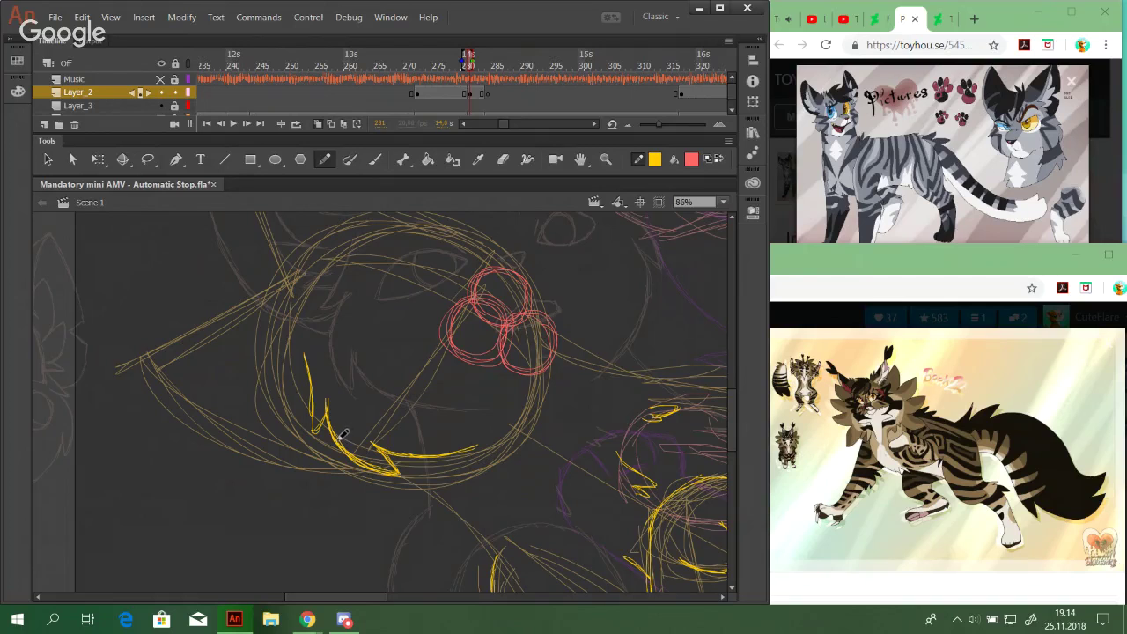
# Select the yellow cheek and jaw strokes, narrow them slightly with Free Transform and nudge them upward
pyautogui.moveTo(335, 379); pyautogui.dragTo(358, 407)
pyautogui.moveTo(299, 353)
pyautogui.mouseDown()
pyautogui.moveTo(518, 537)
pyautogui.moveTo(522, 526)
pyautogui.moveTo(270, 402)
pyautogui.mouseUp()
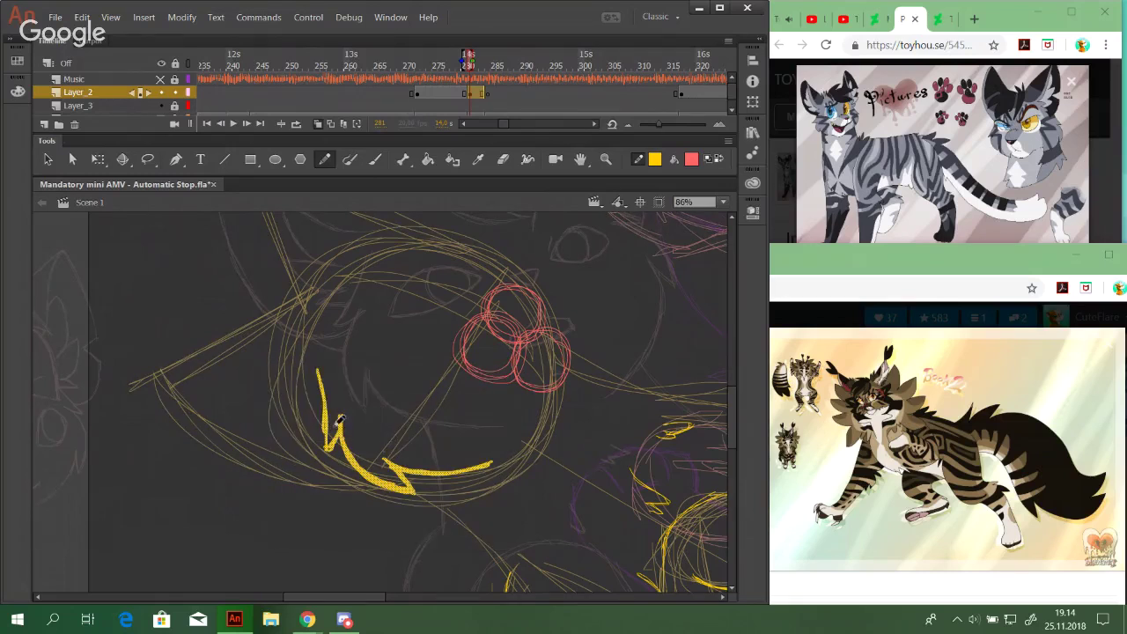
pyautogui.click(98, 158)
pyautogui.moveTo(491, 429); pyautogui.dragTo(486, 429)
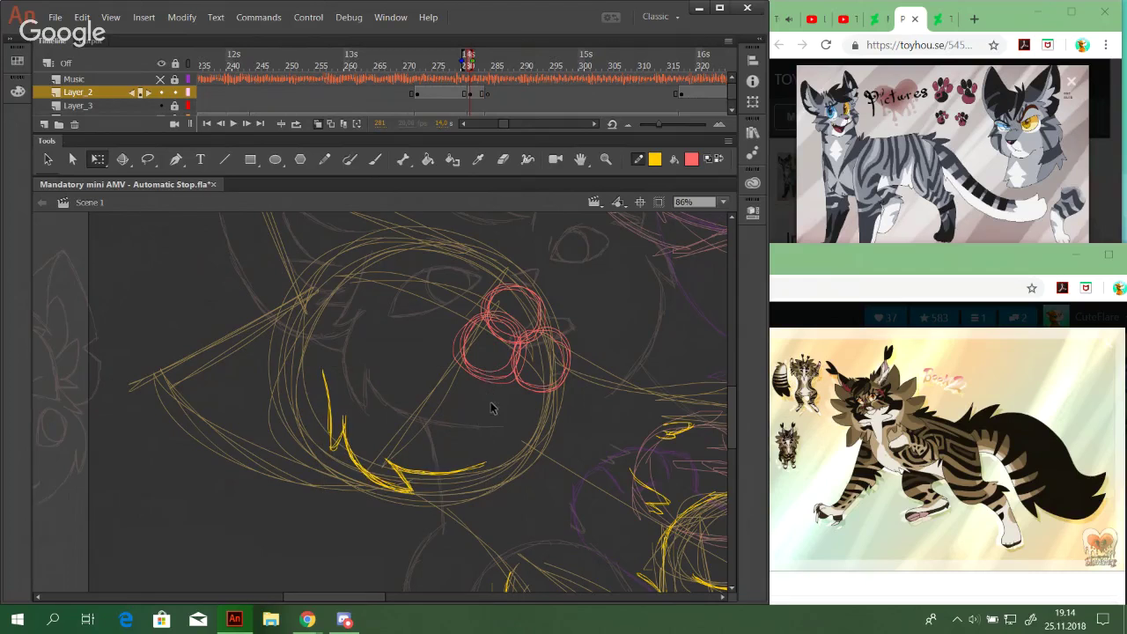
pyautogui.moveTo(487, 414); pyautogui.dragTo(487, 412)
pyautogui.press('Up')
pyautogui.press('Up')
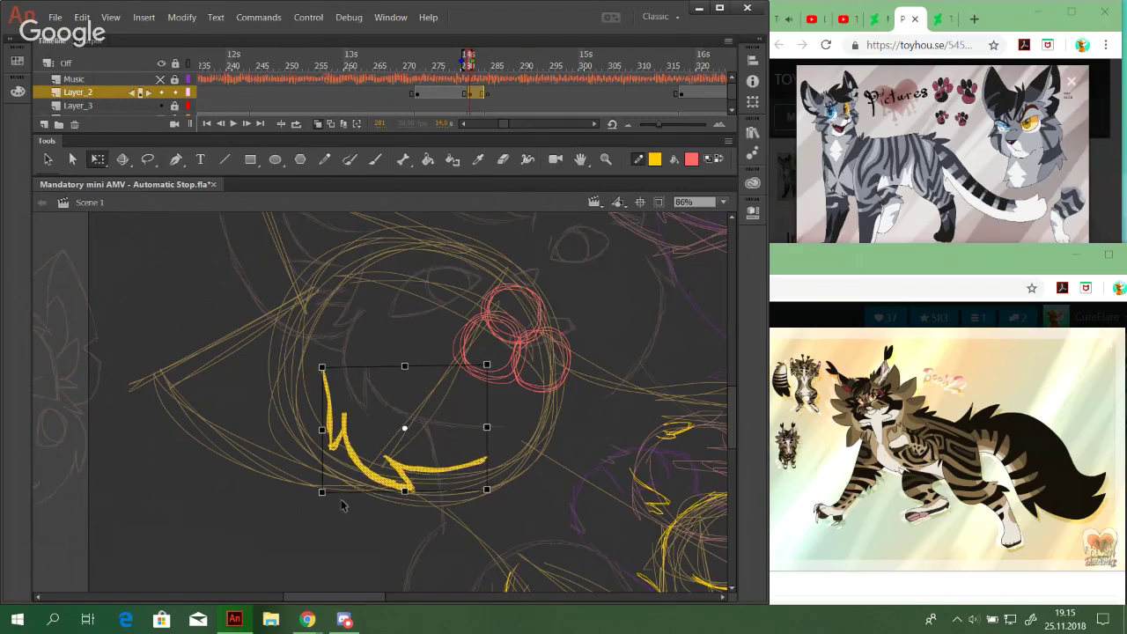
# Squash the cheek and jaw strokes slightly from their lower edge with Free Transform
pyautogui.moveTo(403, 492); pyautogui.dragTo(404, 493)
pyautogui.press('z')
pyautogui.moveTo(242, 319); pyautogui.dragTo(626, 533)
pyautogui.click(98, 159)
pyautogui.moveTo(327, 520); pyautogui.dragTo(324, 511)
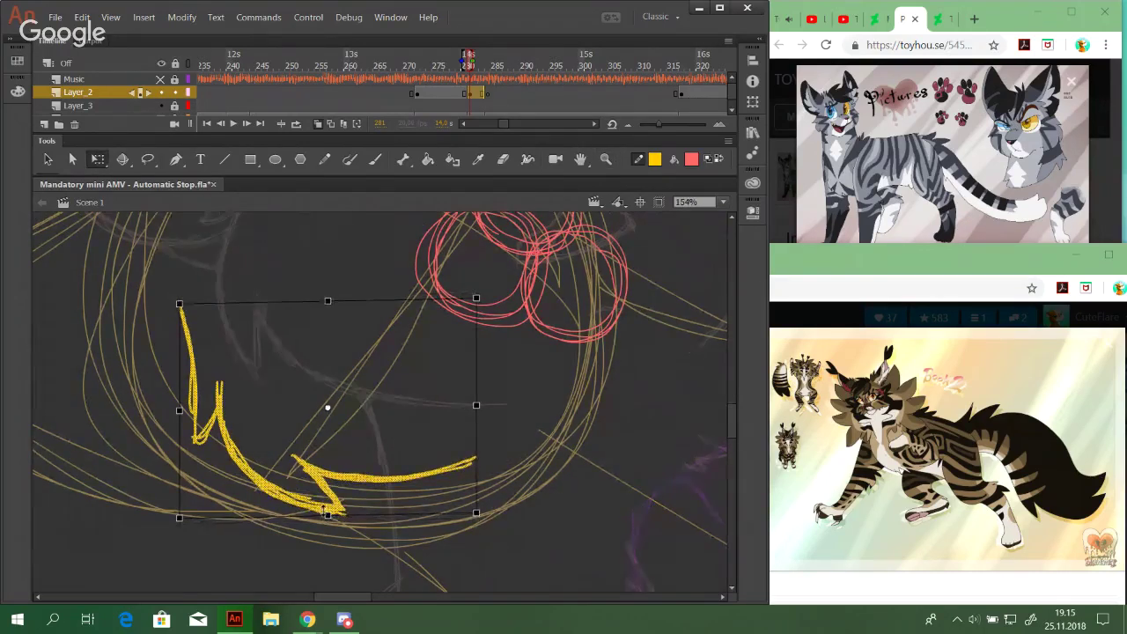
pyautogui.click(343, 238)
# Draw a small triangular nose inside the uppermost muzzle circle with the Pencil tool, undoing the faulty strokes
pyautogui.click(324, 158)
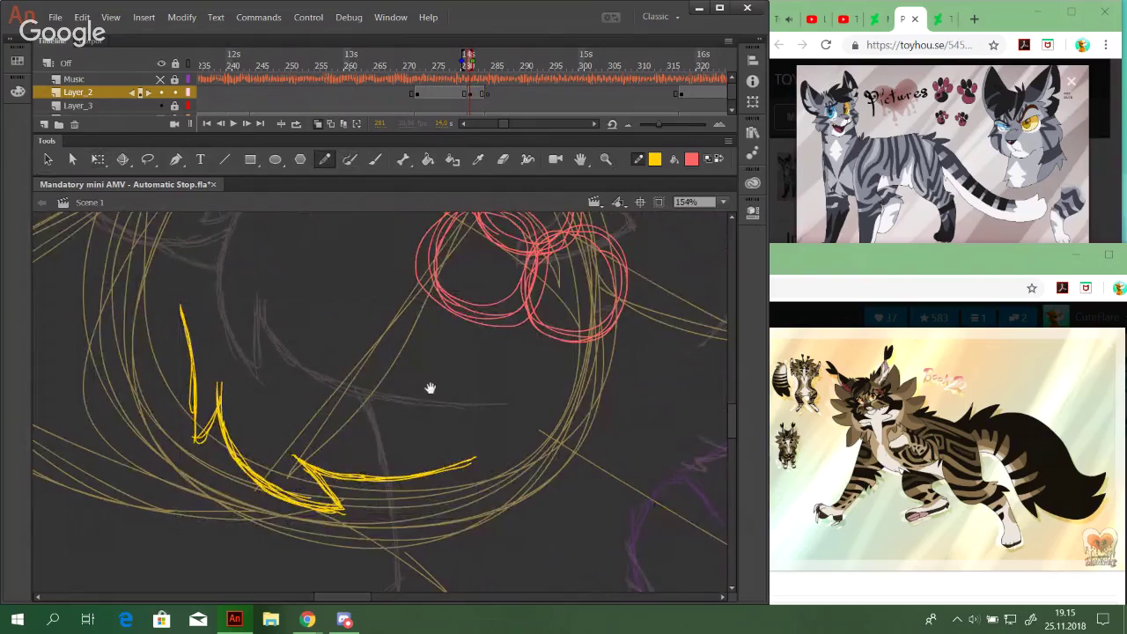
pyautogui.moveTo(431, 387); pyautogui.dragTo(403, 493)
pyautogui.moveTo(474, 289)
pyautogui.mouseDown()
pyautogui.moveTo(505, 294)
pyautogui.moveTo(467, 297)
pyautogui.moveTo(502, 293)
pyautogui.moveTo(488, 266)
pyautogui.moveTo(473, 293)
pyautogui.moveTo(483, 265)
pyautogui.moveTo(470, 290)
pyautogui.mouseUp()
pyautogui.hotkey('ctrl', 'z')
pyautogui.hotkey('ctrl', 'z')
pyautogui.hotkey('ctrl', 'z')
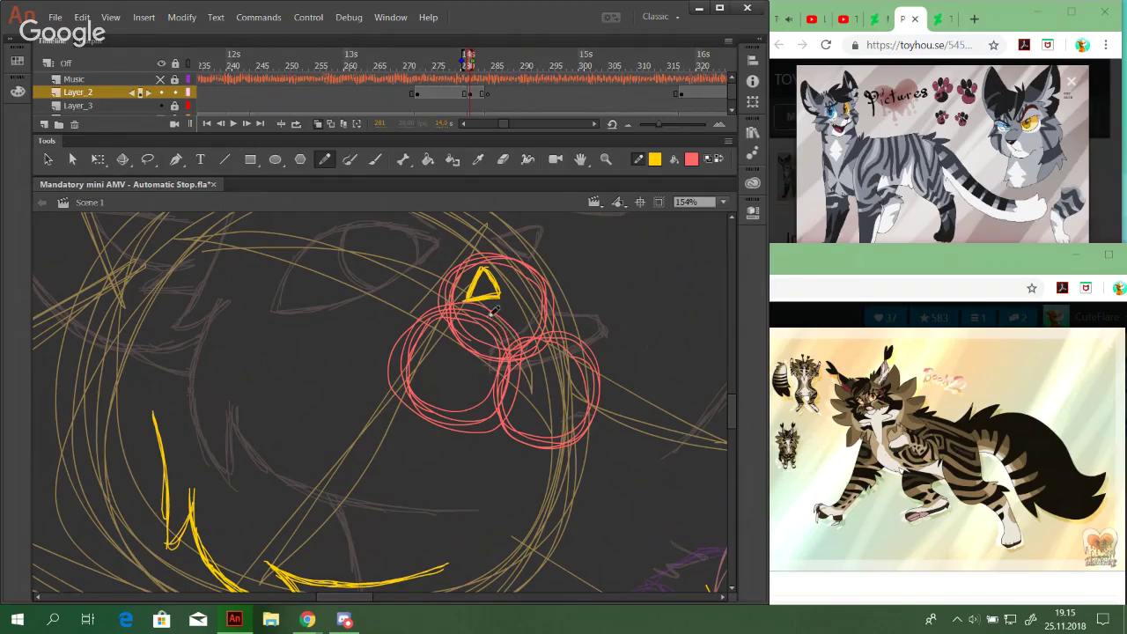
# Trace the upper curve of the muzzle around the nose and the mouth line below it, undoing the faulty strokes
pyautogui.moveTo(454, 265)
pyautogui.mouseDown()
pyautogui.moveTo(499, 248)
pyautogui.moveTo(530, 262)
pyautogui.moveTo(553, 297)
pyautogui.moveTo(523, 370)
pyautogui.moveTo(532, 354)
pyautogui.moveTo(533, 405)
pyautogui.mouseUp()
pyautogui.hotkey('ctrl', 'z')
pyautogui.hotkey('ctrl', 'z')
pyautogui.hotkey('ctrl', 'z')
pyautogui.hotkey('ctrl', 'z')
# Trace the outer side of the muzzle around the far circle down toward the chin, redoing the lower strokes
pyautogui.moveTo(545, 314)
pyautogui.mouseDown()
pyautogui.moveTo(514, 383)
pyautogui.moveTo(528, 407)
pyautogui.moveTo(569, 321)
pyautogui.moveTo(581, 327)
pyautogui.moveTo(562, 319)
pyautogui.moveTo(593, 332)
pyautogui.moveTo(575, 324)
pyautogui.moveTo(602, 368)
pyautogui.mouseUp()
pyautogui.moveTo(590, 330)
pyautogui.mouseDown()
pyautogui.moveTo(605, 387)
pyautogui.moveTo(603, 349)
pyautogui.moveTo(599, 411)
pyautogui.moveTo(609, 372)
pyautogui.moveTo(577, 453)
pyautogui.mouseUp()
pyautogui.moveTo(605, 393); pyautogui.dragTo(569, 472)
pyautogui.moveTo(590, 425); pyautogui.dragTo(559, 482)
pyautogui.hotkey('ctrl', 'z')
pyautogui.hotkey('ctrl', 'z')
pyautogui.hotkey('ctrl', 'z')
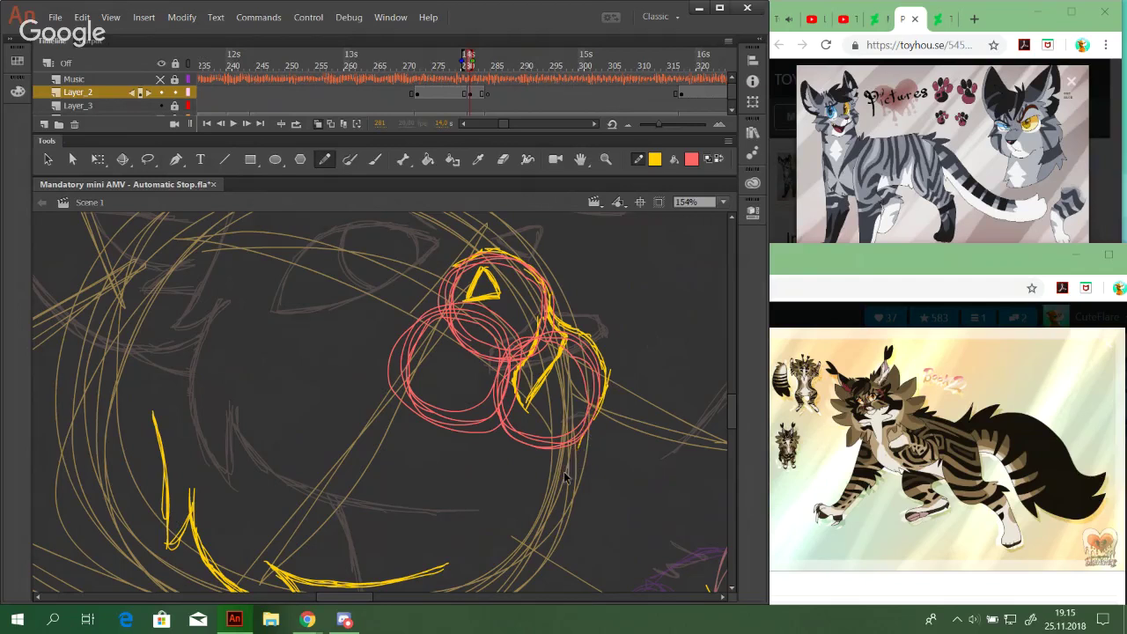
pyautogui.moveTo(592, 425)
pyautogui.mouseDown()
pyautogui.moveTo(559, 480)
pyautogui.moveTo(566, 466)
pyautogui.mouseUp()
pyautogui.moveTo(604, 395); pyautogui.dragTo(589, 430)
# Trace a short arc along the near muzzle circle and delete the red muzzle guide circles
pyautogui.keyDown('ctrl'); pyautogui.doubleClick(499, 340); pyautogui.keyUp('ctrl')
pyautogui.press('Delete')
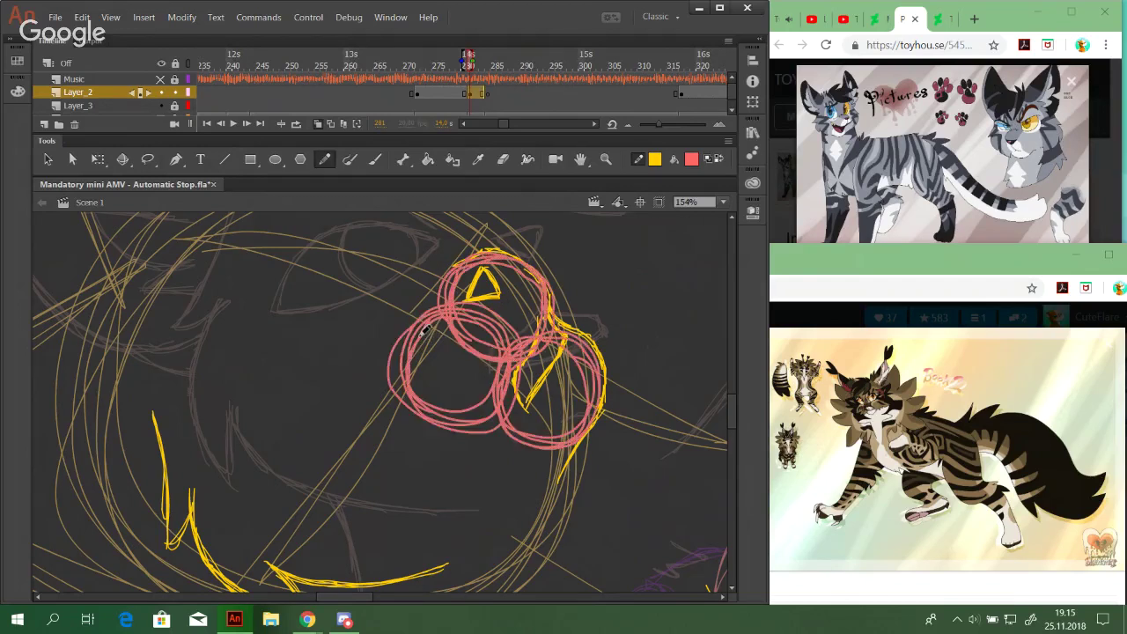
pyautogui.moveTo(424, 320); pyautogui.dragTo(407, 351)
pyautogui.keyDown('ctrl'); pyautogui.doubleClick(426, 321); pyautogui.keyUp('ctrl')
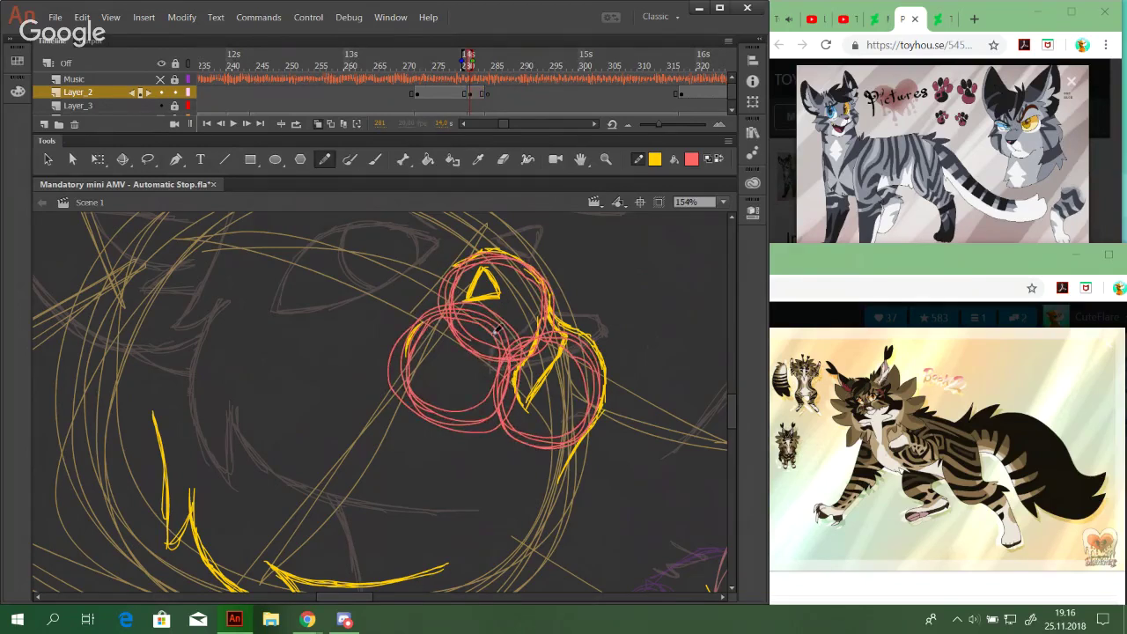
pyautogui.keyDown('ctrl'); pyautogui.click(468, 343); pyautogui.keyUp('ctrl')
pyautogui.keyDown('ctrl'); pyautogui.doubleClick(473, 347); pyautogui.keyUp('ctrl')
pyautogui.press('Delete')
# Draw small zigzag strokes inside the open mouth for the tooth detail
pyautogui.moveTo(560, 409); pyautogui.dragTo(575, 421)
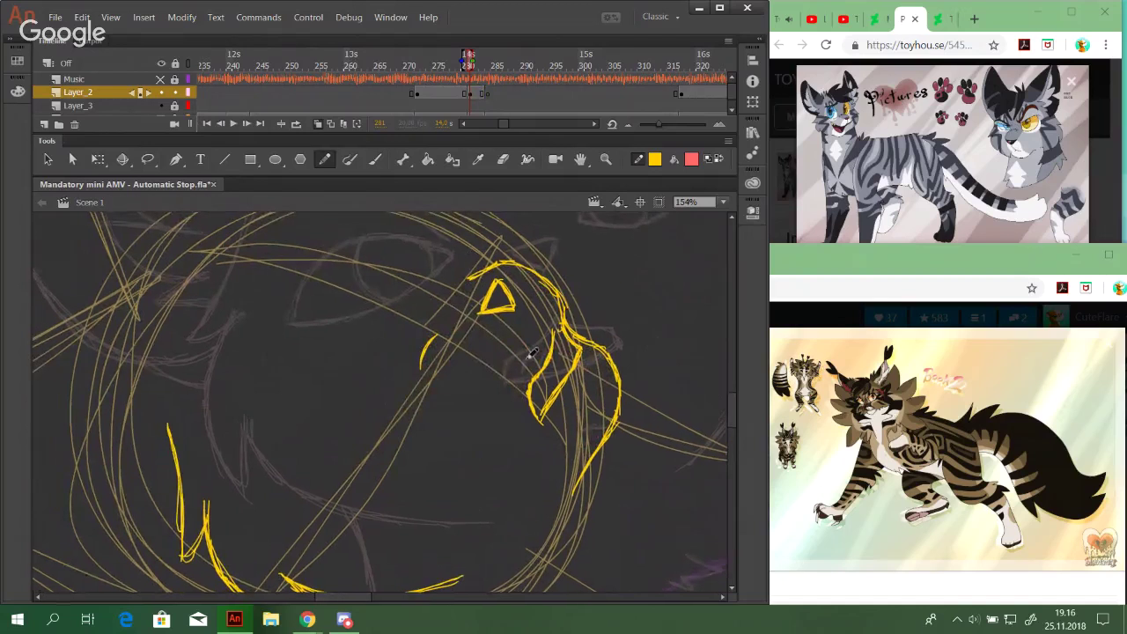
pyautogui.moveTo(550, 350); pyautogui.dragTo(575, 344)
pyautogui.moveTo(472, 378)
pyautogui.mouseDown()
pyautogui.moveTo(436, 311)
pyautogui.moveTo(423, 313)
pyautogui.mouseUp()
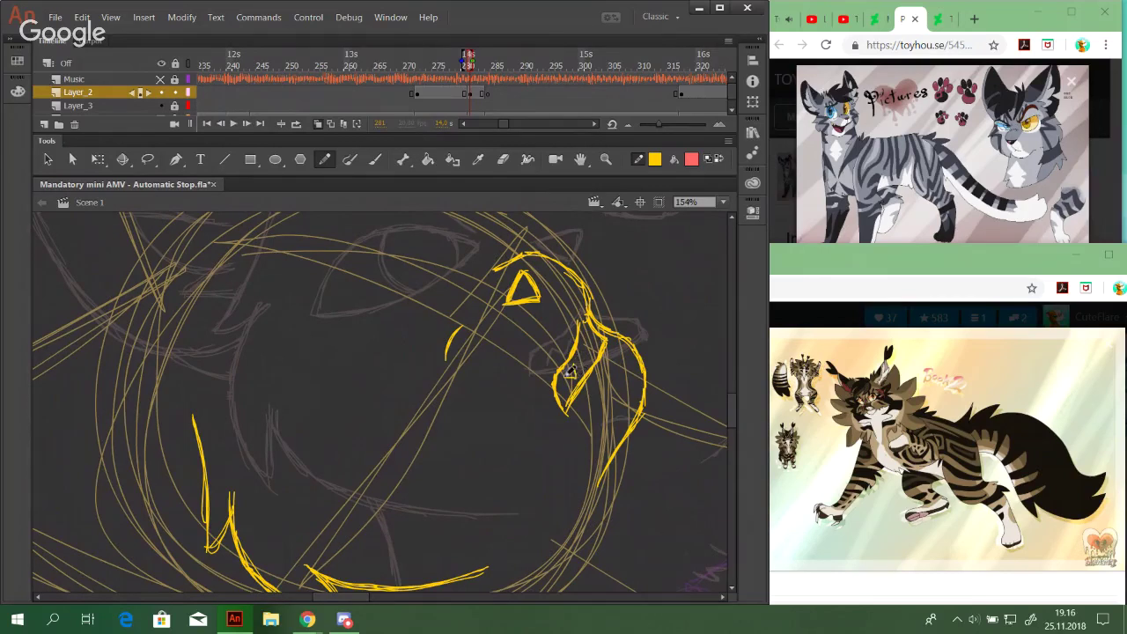
pyautogui.moveTo(576, 361)
pyautogui.mouseDown()
pyautogui.moveTo(564, 393)
pyautogui.moveTo(578, 377)
pyautogui.moveTo(546, 399)
pyautogui.moveTo(573, 400)
pyautogui.moveTo(499, 279)
pyautogui.moveTo(621, 414)
pyautogui.moveTo(372, 486)
pyautogui.moveTo(378, 521)
pyautogui.moveTo(469, 291)
pyautogui.mouseUp()
pyautogui.press('space')
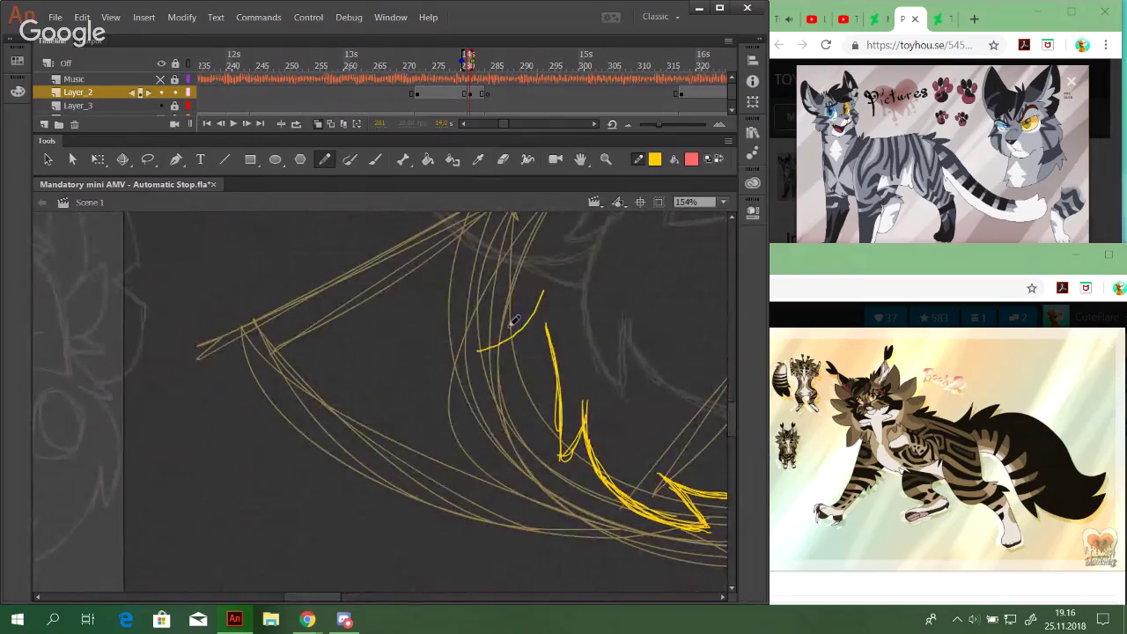
# Trace the wavy inner curve of the backward-pointing ear from the cheek to its tip, undoing the faulty strokes
pyautogui.moveTo(533, 313); pyautogui.dragTo(488, 339)
pyautogui.moveTo(543, 291)
pyautogui.mouseDown()
pyautogui.moveTo(522, 325)
pyautogui.moveTo(530, 320)
pyautogui.moveTo(436, 349)
pyautogui.moveTo(492, 339)
pyautogui.moveTo(472, 346)
pyautogui.moveTo(403, 342)
pyautogui.mouseUp()
pyautogui.moveTo(481, 347); pyautogui.dragTo(363, 329)
pyautogui.moveTo(445, 348)
pyautogui.mouseDown()
pyautogui.moveTo(247, 326)
pyautogui.moveTo(317, 324)
pyautogui.moveTo(226, 329)
pyautogui.moveTo(340, 330)
pyautogui.moveTo(245, 333)
pyautogui.moveTo(332, 329)
pyautogui.moveTo(311, 323)
pyautogui.moveTo(480, 342)
pyautogui.moveTo(537, 304)
pyautogui.mouseUp()
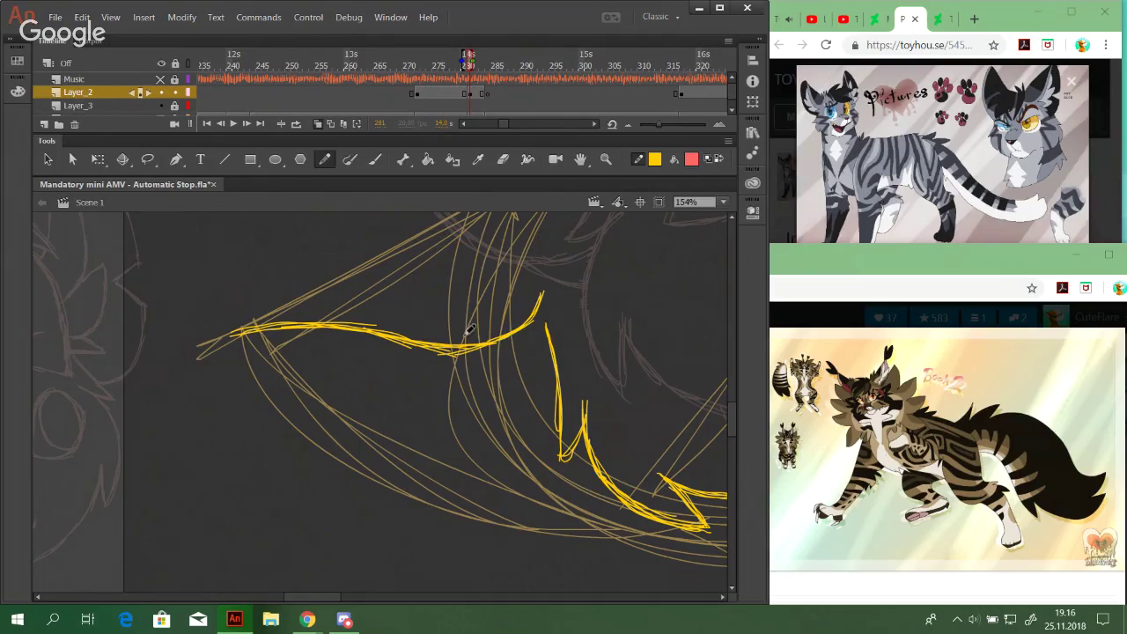
pyautogui.hotkey('ctrl', 'z')
pyautogui.moveTo(253, 327)
pyautogui.mouseDown()
pyautogui.moveTo(234, 345)
pyautogui.moveTo(238, 374)
pyautogui.moveTo(236, 354)
pyautogui.moveTo(276, 396)
pyautogui.mouseUp()
pyautogui.hotkey('ctrl', 'z')
pyautogui.hotkey('ctrl', 'z')
pyautogui.hotkey('ctrl', 'z')
pyautogui.hotkey('ctrl', 'z')
# Trace the long lower edge of the backward-pointing ear from its tip to the cheek fur, undoing the faulty stroke
pyautogui.moveTo(233, 336)
pyautogui.mouseDown()
pyautogui.moveTo(331, 442)
pyautogui.moveTo(468, 516)
pyautogui.mouseUp()
pyautogui.moveTo(318, 442); pyautogui.dragTo(525, 525)
pyautogui.hotkey('ctrl', 'z')
pyautogui.moveTo(378, 482)
pyautogui.mouseDown()
pyautogui.moveTo(519, 502)
pyautogui.moveTo(552, 495)
pyautogui.moveTo(588, 464)
pyautogui.moveTo(524, 495)
pyautogui.moveTo(501, 322)
pyautogui.moveTo(428, 403)
pyautogui.moveTo(476, 438)
pyautogui.moveTo(508, 418)
pyautogui.mouseUp()
pyautogui.moveTo(529, 373); pyautogui.dragTo(626, 509)
# Trace the straight upper edge of the backward-pointing ear up to the head and delete the stray strokes beneath it
pyautogui.moveTo(289, 377)
pyautogui.mouseDown()
pyautogui.moveTo(477, 271)
pyautogui.moveTo(518, 264)
pyautogui.moveTo(471, 273)
pyautogui.mouseUp()
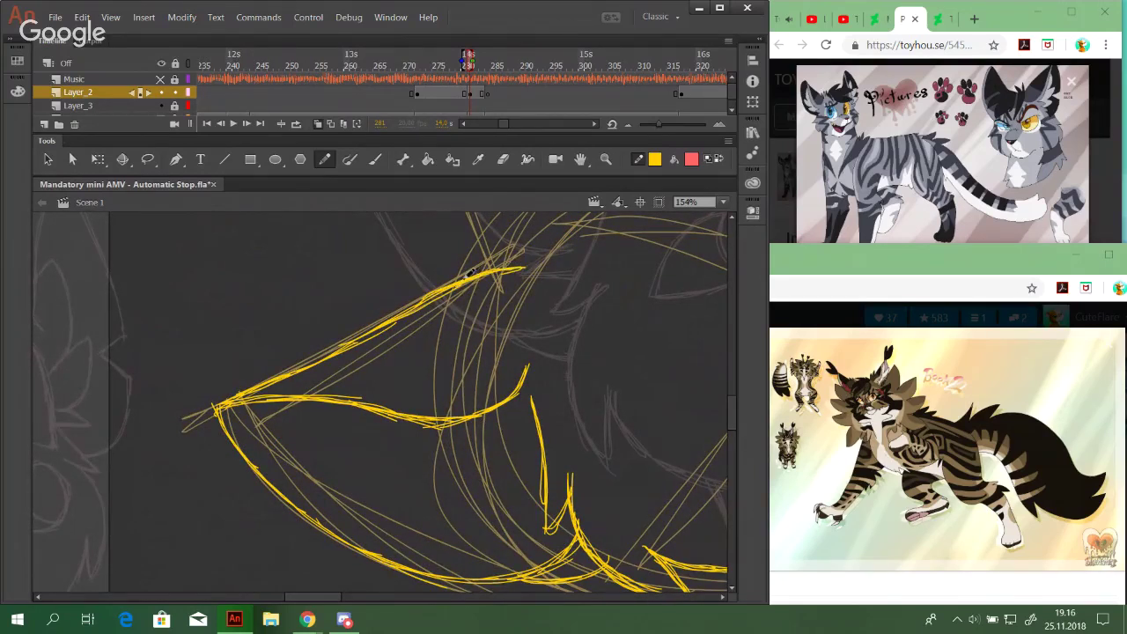
pyautogui.moveTo(403, 305)
pyautogui.mouseDown()
pyautogui.moveTo(314, 361)
pyautogui.moveTo(372, 337)
pyautogui.mouseUp()
pyautogui.keyDown('ctrl'); pyautogui.click(386, 341); pyautogui.keyUp('ctrl')
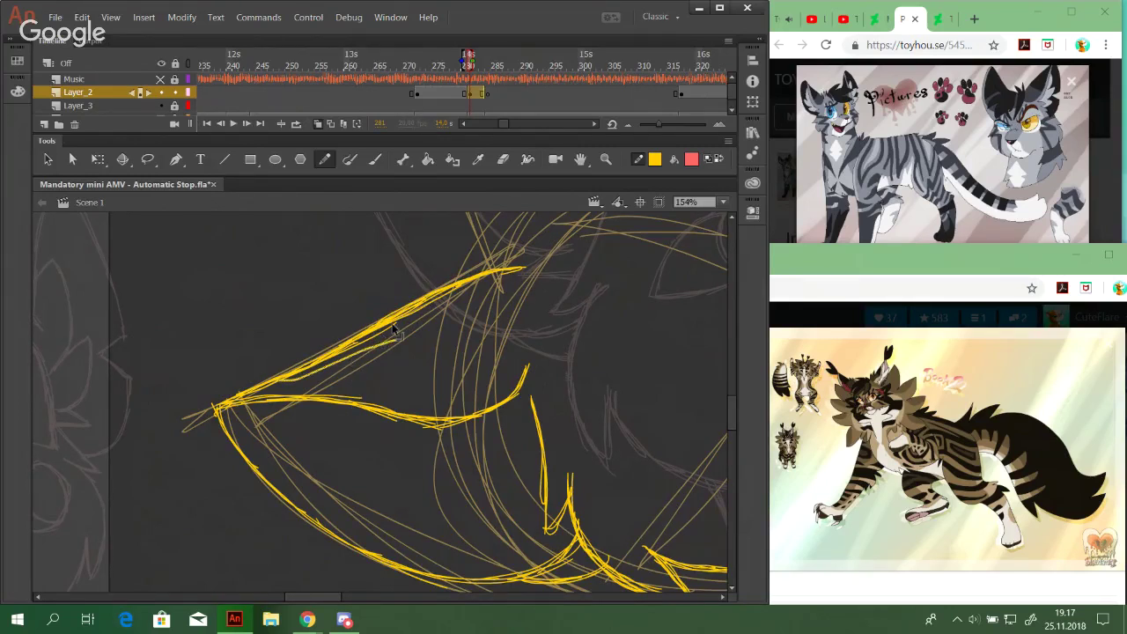
pyautogui.keyDown('ctrl'); pyautogui.keyDown('shift'); pyautogui.click(414, 316); pyautogui.keyUp('shift'); pyautogui.keyUp('ctrl')
pyautogui.keyDown('ctrl'); pyautogui.keyDown('shift'); pyautogui.click(423, 308); pyautogui.keyUp('shift'); pyautogui.keyUp('ctrl')
pyautogui.press('Delete')
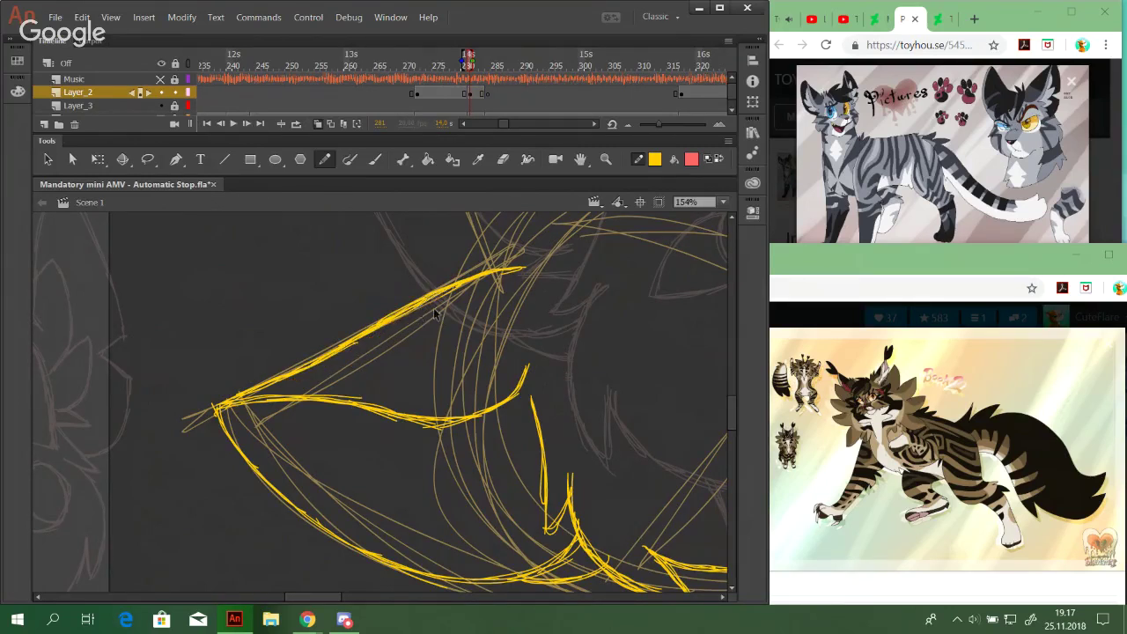
pyautogui.keyDown('ctrl'); pyautogui.click(408, 312); pyautogui.keyUp('ctrl')
pyautogui.press('Delete')
pyautogui.moveTo(484, 272); pyautogui.dragTo(510, 265)
# Draw a short pointed fur tuft at the head's edge between the two ears, undoing the faulty strokes
pyautogui.press('space')
pyautogui.moveTo(390, 378)
pyautogui.mouseDown()
pyautogui.moveTo(446, 311)
pyautogui.moveTo(441, 299)
pyautogui.moveTo(439, 375)
pyautogui.mouseUp()
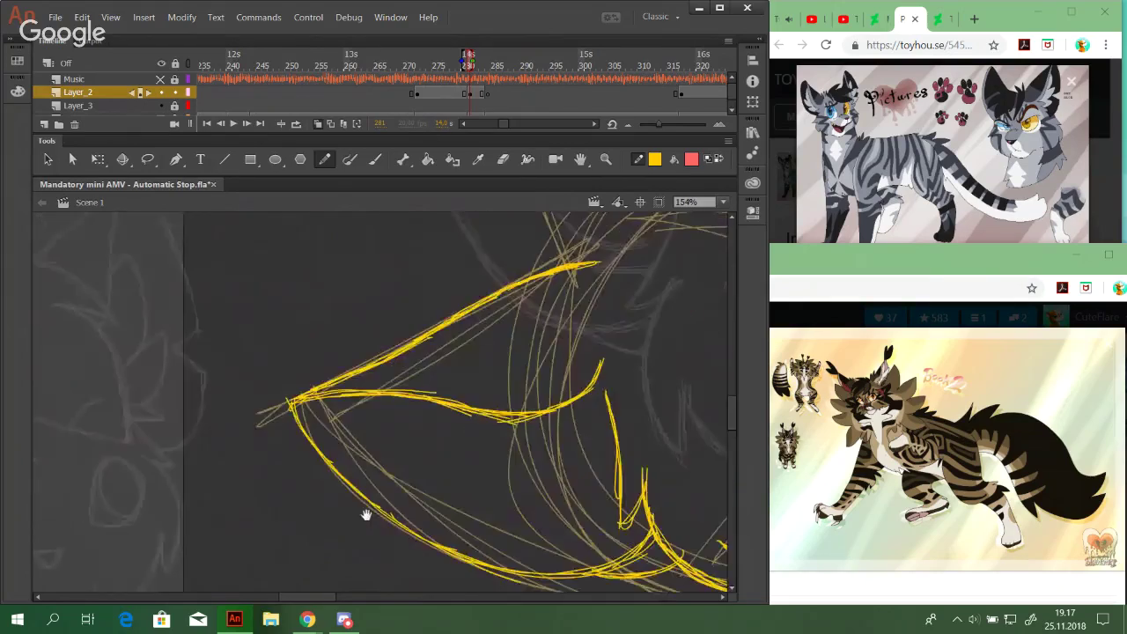
pyautogui.moveTo(563, 264); pyautogui.dragTo(327, 456)
pyautogui.moveTo(435, 290); pyautogui.dragTo(347, 254)
pyautogui.moveTo(433, 377); pyautogui.dragTo(445, 421)
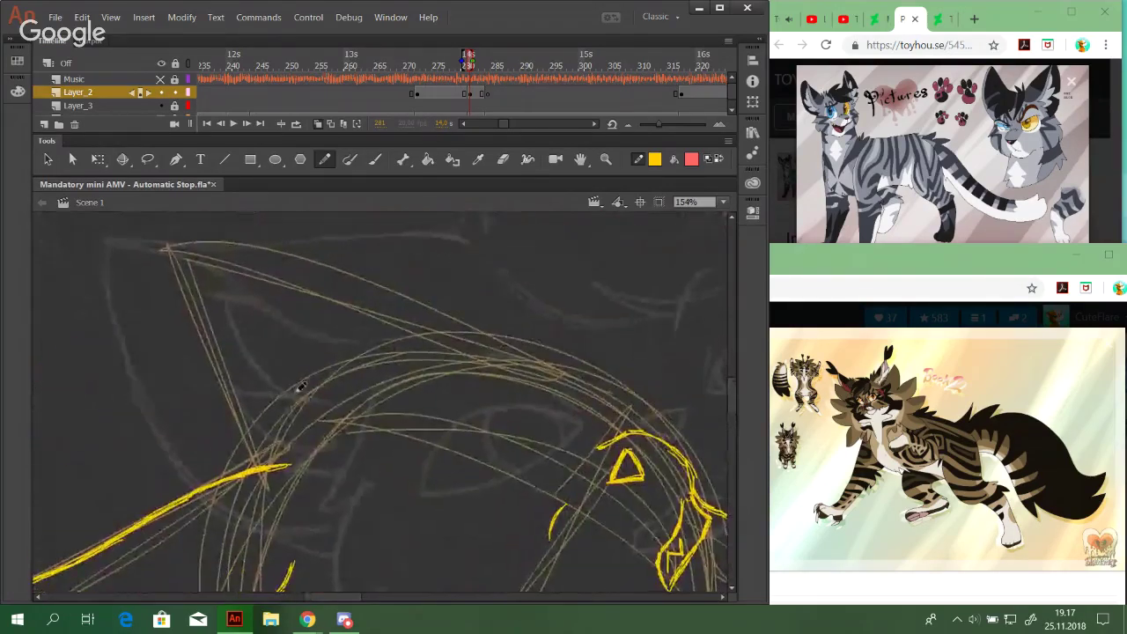
pyautogui.moveTo(253, 467); pyautogui.dragTo(245, 411)
pyautogui.hotkey('ctrl', 'z')
pyautogui.moveTo(229, 535); pyautogui.dragTo(229, 408)
pyautogui.moveTo(239, 469); pyautogui.dragTo(228, 409)
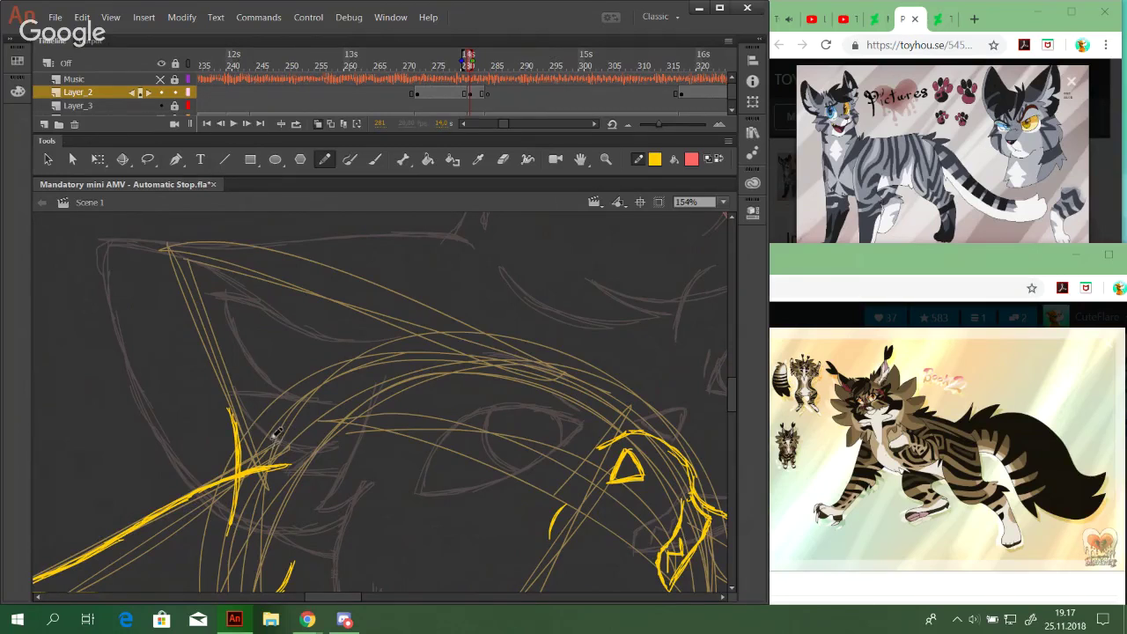
pyautogui.hotkey('ctrl', 'z')
pyautogui.moveTo(262, 453); pyautogui.dragTo(248, 414)
pyautogui.moveTo(388, 463)
pyautogui.mouseDown()
pyautogui.moveTo(370, 523)
pyautogui.moveTo(415, 346)
pyautogui.moveTo(503, 516)
pyautogui.moveTo(519, 479)
pyautogui.moveTo(483, 385)
pyautogui.mouseUp()
pyautogui.moveTo(495, 398)
pyautogui.mouseDown()
pyautogui.moveTo(604, 229)
pyautogui.moveTo(415, 536)
pyautogui.moveTo(460, 428)
pyautogui.moveTo(496, 379)
pyautogui.mouseUp()
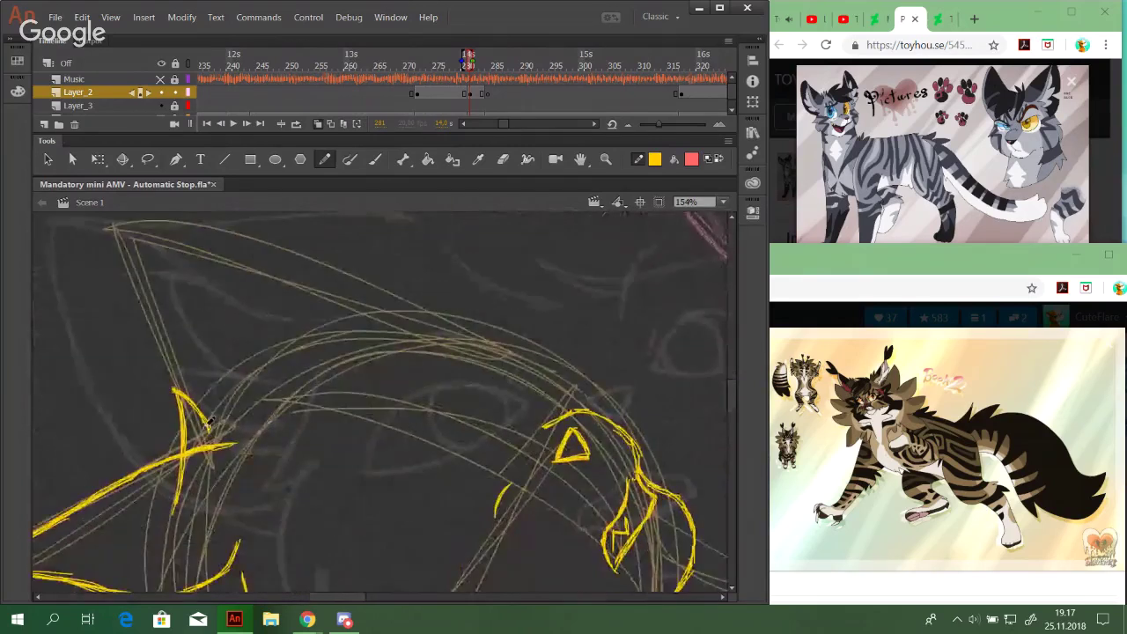
# Draw the outer curve of the hair tuft rising from between the ears to a pointed tip, redoing the faulty strokes
pyautogui.moveTo(209, 411)
pyautogui.mouseDown()
pyautogui.moveTo(214, 361)
pyautogui.moveTo(303, 289)
pyautogui.mouseUp()
pyautogui.hotkey('ctrl', 'z')
pyautogui.hotkey('ctrl', 'z')
pyautogui.moveTo(211, 424); pyautogui.dragTo(252, 330)
pyautogui.moveTo(212, 396); pyautogui.dragTo(309, 290)
pyautogui.hotkey('ctrl', 'z')
pyautogui.moveTo(237, 347); pyautogui.dragTo(338, 291)
pyautogui.hotkey('ctrl', 'z')
pyautogui.moveTo(448, 445)
pyautogui.mouseDown()
pyautogui.moveTo(410, 503)
pyautogui.moveTo(476, 423)
pyautogui.mouseUp()
pyautogui.moveTo(262, 327); pyautogui.dragTo(358, 273)
pyautogui.hotkey('ctrl', 'z')
pyautogui.moveTo(293, 303); pyautogui.dragTo(385, 270)
# Draw the inward notch below the hair tuft's tip and the second strand curving over the forehead, undoing the faulty strokes
pyautogui.moveTo(304, 299)
pyautogui.mouseDown()
pyautogui.moveTo(389, 269)
pyautogui.moveTo(320, 317)
pyautogui.mouseUp()
pyautogui.hotkey('ctrl', 'z')
pyautogui.moveTo(321, 317)
pyautogui.mouseDown()
pyautogui.moveTo(384, 273)
pyautogui.moveTo(320, 314)
pyautogui.mouseUp()
pyautogui.hotkey('ctrl', 'z')
pyautogui.hotkey('ctrl', 'z')
pyautogui.moveTo(320, 315); pyautogui.dragTo(387, 271)
pyautogui.moveTo(410, 414)
pyautogui.mouseDown()
pyautogui.moveTo(340, 518)
pyautogui.moveTo(382, 412)
pyautogui.mouseUp()
pyautogui.moveTo(318, 297)
pyautogui.mouseDown()
pyautogui.moveTo(412, 290)
pyautogui.moveTo(447, 303)
pyautogui.moveTo(492, 357)
pyautogui.moveTo(456, 502)
pyautogui.moveTo(340, 414)
pyautogui.mouseUp()
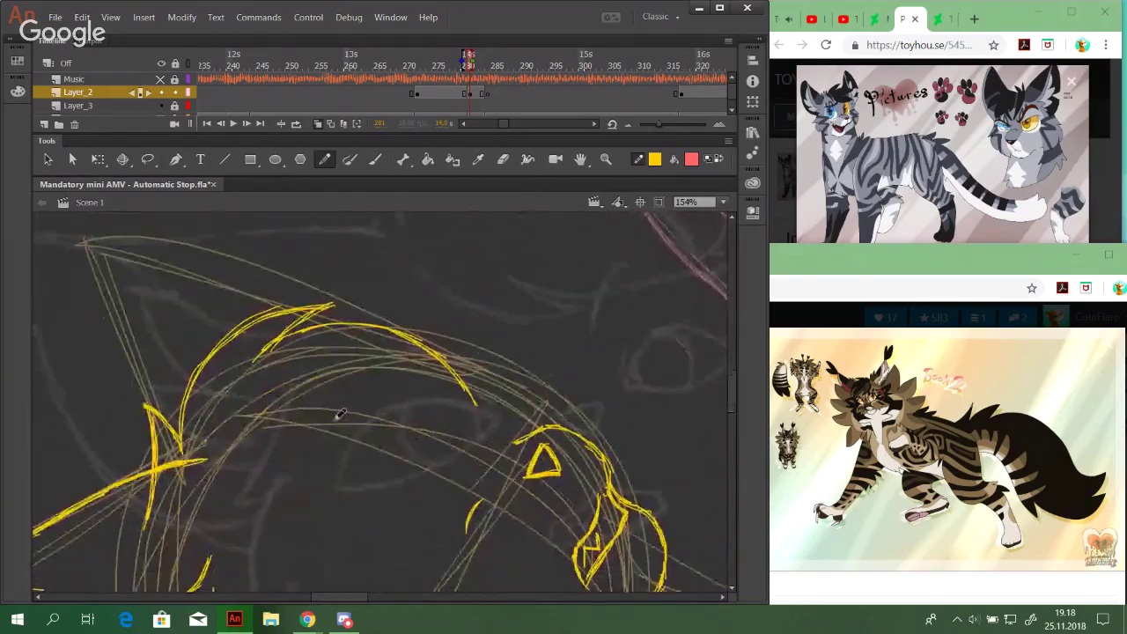
# Draw the underside of the bangs as two pointed strands sweeping across the brow to the second strand's tip
pyautogui.moveTo(231, 449)
pyautogui.mouseDown()
pyautogui.moveTo(309, 461)
pyautogui.moveTo(426, 421)
pyautogui.moveTo(353, 417)
pyautogui.mouseUp()
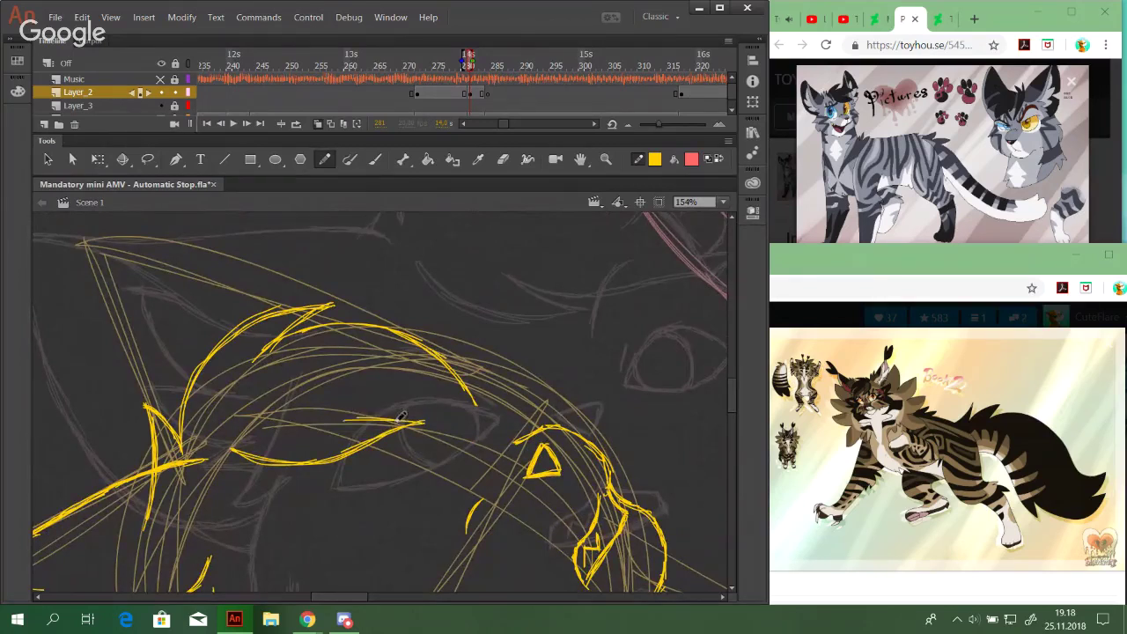
pyautogui.moveTo(420, 437); pyautogui.dragTo(304, 455)
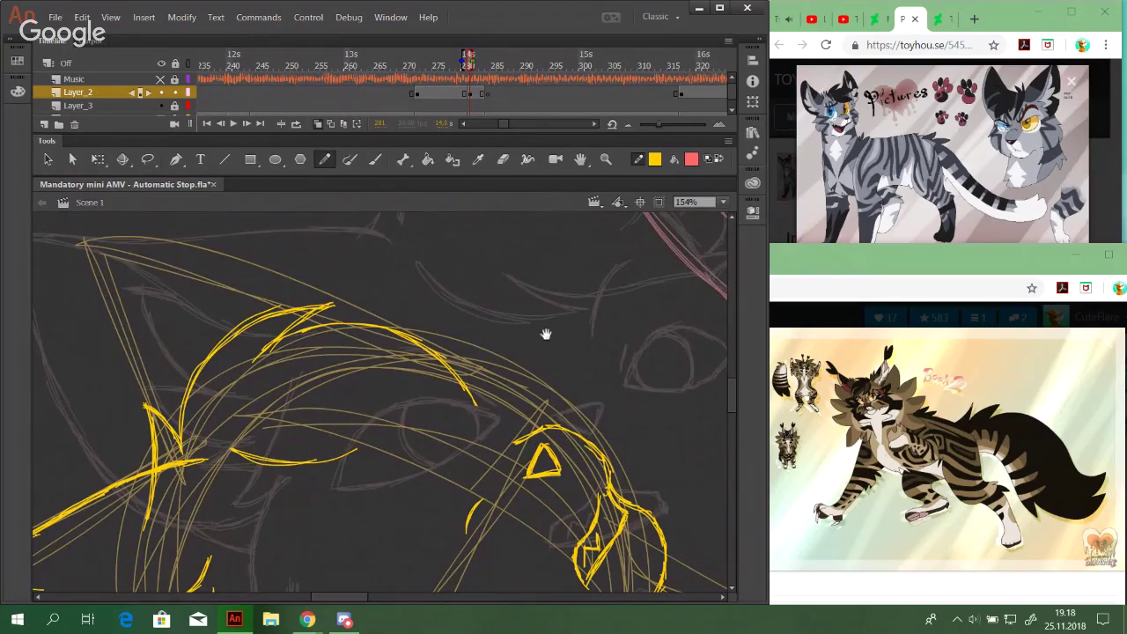
pyautogui.moveTo(240, 480); pyautogui.dragTo(503, 367)
pyautogui.moveTo(176, 472); pyautogui.dragTo(551, 397)
pyautogui.moveTo(689, 344); pyautogui.dragTo(327, 494)
pyautogui.moveTo(570, 411)
pyautogui.mouseDown()
pyautogui.moveTo(327, 496)
pyautogui.moveTo(307, 453)
pyautogui.moveTo(378, 449)
pyautogui.mouseUp()
pyautogui.moveTo(315, 432)
pyautogui.mouseDown()
pyautogui.moveTo(377, 449)
pyautogui.moveTo(305, 469)
pyautogui.moveTo(378, 450)
pyautogui.moveTo(387, 429)
pyautogui.moveTo(426, 416)
pyautogui.mouseUp()
pyautogui.moveTo(349, 439); pyautogui.dragTo(455, 406)
pyautogui.moveTo(384, 430)
pyautogui.mouseDown()
pyautogui.moveTo(493, 405)
pyautogui.moveTo(490, 396)
pyautogui.mouseUp()
pyautogui.moveTo(433, 356); pyautogui.dragTo(484, 405)
pyautogui.moveTo(272, 486); pyautogui.dragTo(574, 347)
pyautogui.moveTo(286, 402)
pyautogui.mouseDown()
pyautogui.moveTo(583, 483)
pyautogui.moveTo(538, 473)
pyautogui.moveTo(158, 493)
pyautogui.mouseUp()
pyautogui.moveTo(508, 370); pyautogui.dragTo(405, 415)
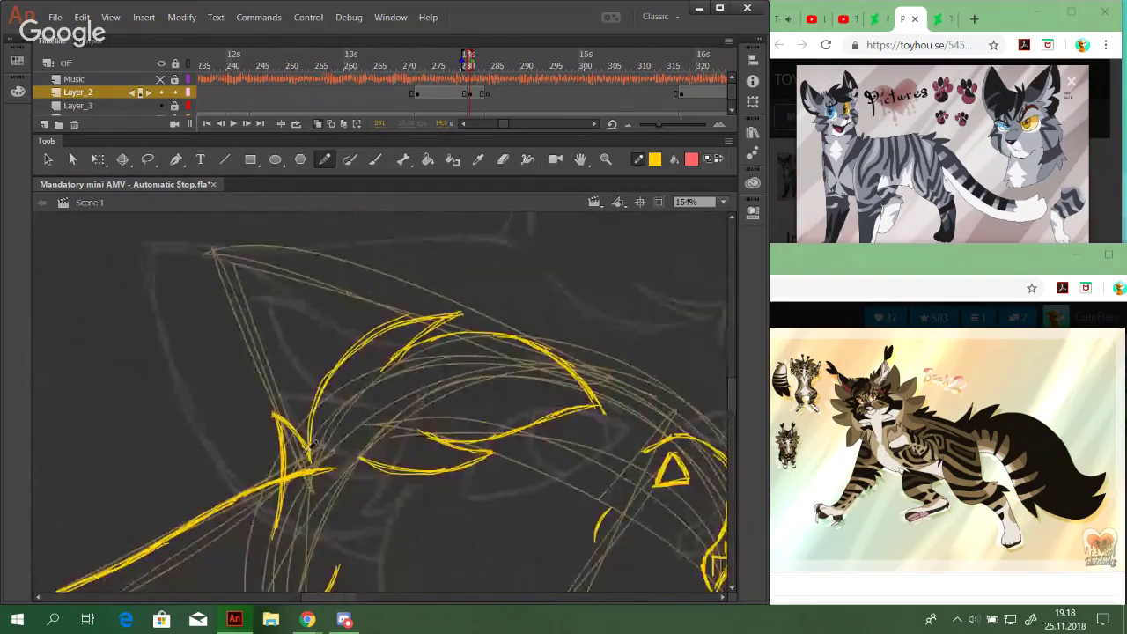
# Thicken the outer curve of the hair tuft and delete the stray stroke inside it
pyautogui.moveTo(313, 448)
pyautogui.mouseDown()
pyautogui.moveTo(343, 366)
pyautogui.moveTo(314, 422)
pyautogui.moveTo(333, 374)
pyautogui.moveTo(431, 316)
pyautogui.moveTo(356, 336)
pyautogui.moveTo(388, 318)
pyautogui.moveTo(470, 310)
pyautogui.moveTo(410, 311)
pyautogui.moveTo(472, 310)
pyautogui.moveTo(440, 315)
pyautogui.moveTo(382, 371)
pyautogui.moveTo(445, 335)
pyautogui.mouseUp()
pyautogui.keyDown('ctrl'); pyautogui.click(410, 347); pyautogui.keyUp('ctrl')
pyautogui.press('Delete')
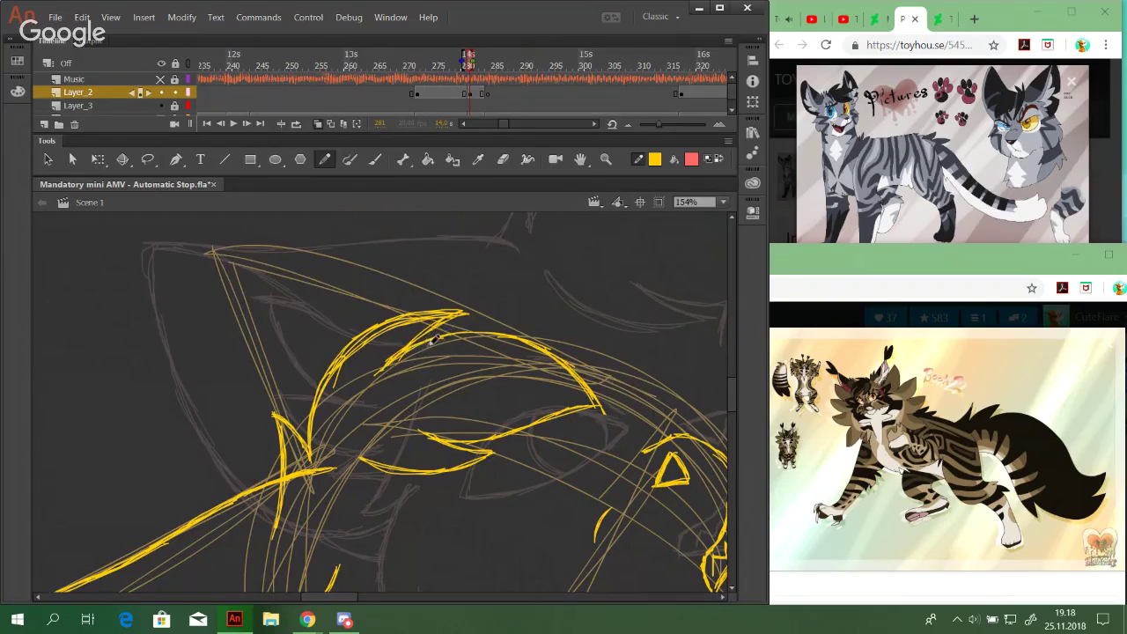
pyautogui.moveTo(447, 404)
pyautogui.mouseDown()
pyautogui.moveTo(302, 382)
pyautogui.moveTo(227, 287)
pyautogui.moveTo(367, 454)
pyautogui.moveTo(358, 433)
pyautogui.moveTo(438, 316)
pyautogui.moveTo(511, 305)
pyautogui.moveTo(440, 367)
pyautogui.mouseUp()
# Select the whole hair tuft with the Lasso tool and skew it slightly upward and backward with Free Transform
pyautogui.click(149, 160)
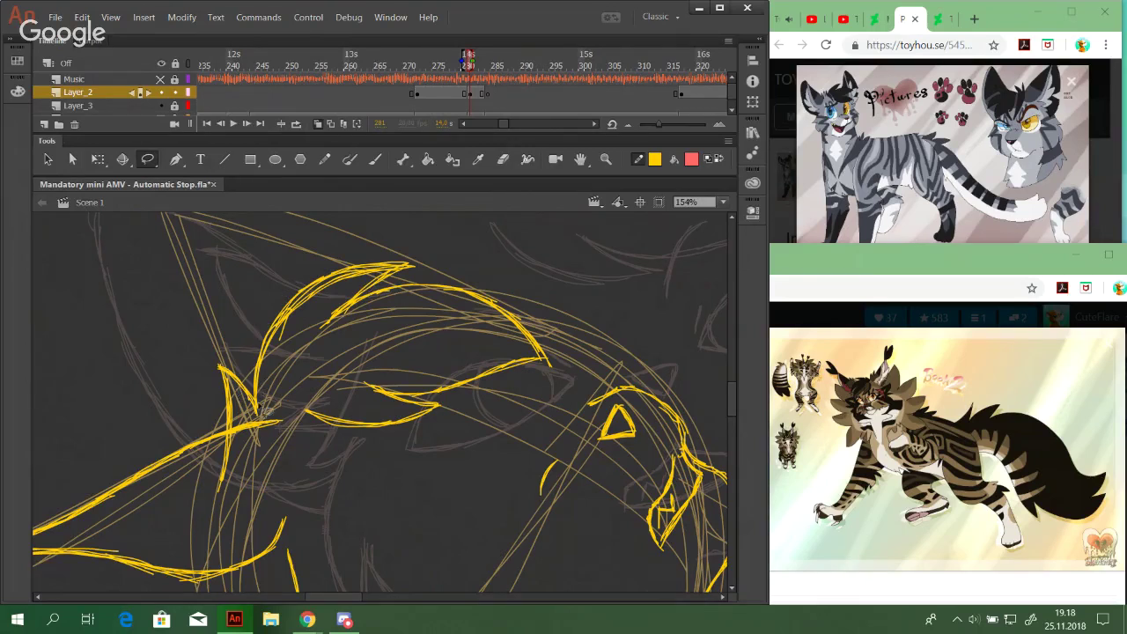
pyautogui.moveTo(256, 400)
pyautogui.mouseDown()
pyautogui.moveTo(243, 336)
pyautogui.moveTo(572, 291)
pyautogui.moveTo(529, 431)
pyautogui.moveTo(458, 476)
pyautogui.moveTo(368, 454)
pyautogui.moveTo(259, 401)
pyautogui.mouseUp()
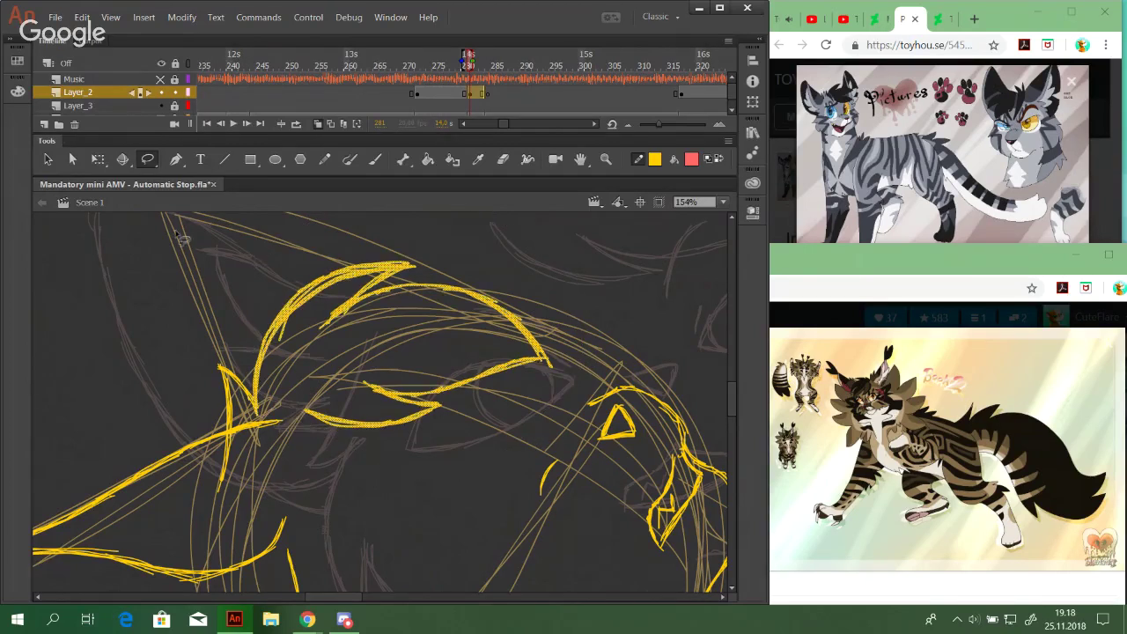
pyautogui.click(98, 161)
pyautogui.moveTo(551, 313); pyautogui.dragTo(551, 303)
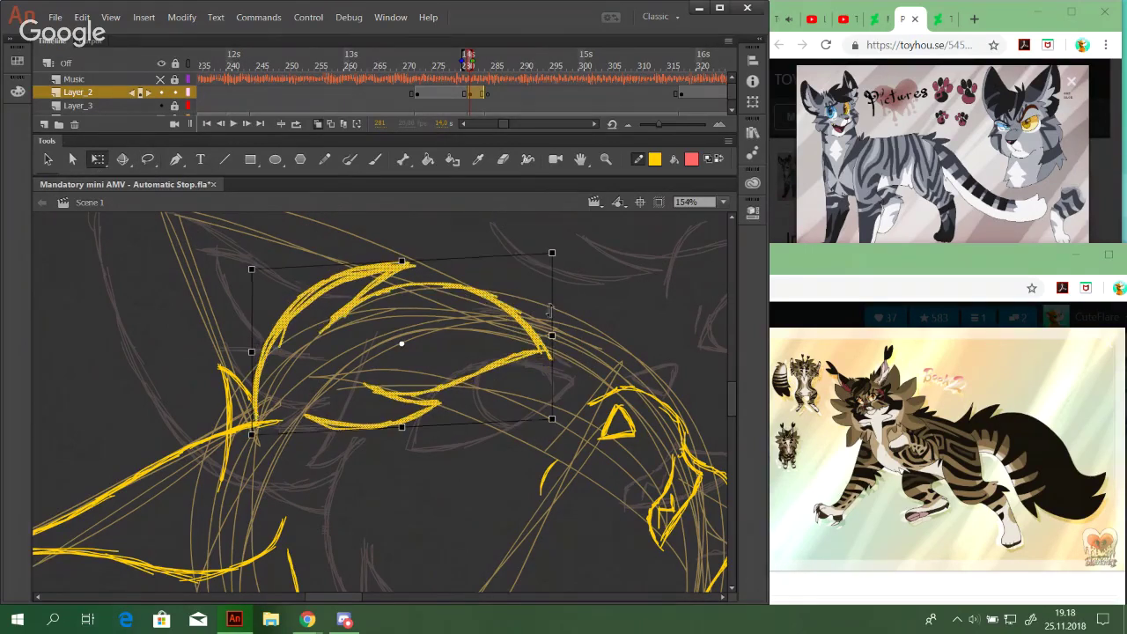
pyautogui.moveTo(466, 258); pyautogui.dragTo(443, 257)
# Nudge the selected hair tuft up and to the left in small increments
pyautogui.press('Up')
pyautogui.press('Up')
pyautogui.press('Up')
pyautogui.press('Up')
pyautogui.press('Up')
pyautogui.press('Left')
pyautogui.press('Left')
pyautogui.press('Left')
pyautogui.press('Left')
pyautogui.press('Left')
pyautogui.press('Up')
pyautogui.press('Up')
pyautogui.press('Up')
pyautogui.press('Left')
pyautogui.press('Left')
pyautogui.press('Left')
pyautogui.press('Left')
pyautogui.press('Up')
pyautogui.press('Up')
pyautogui.press('Up')
pyautogui.press('Left')
# Fine-tune the hair tuft's skew with Free Transform and nudge it slightly to the right
pyautogui.moveTo(595, 361); pyautogui.dragTo(533, 381)
pyautogui.moveTo(485, 340); pyautogui.dragTo(490, 339)
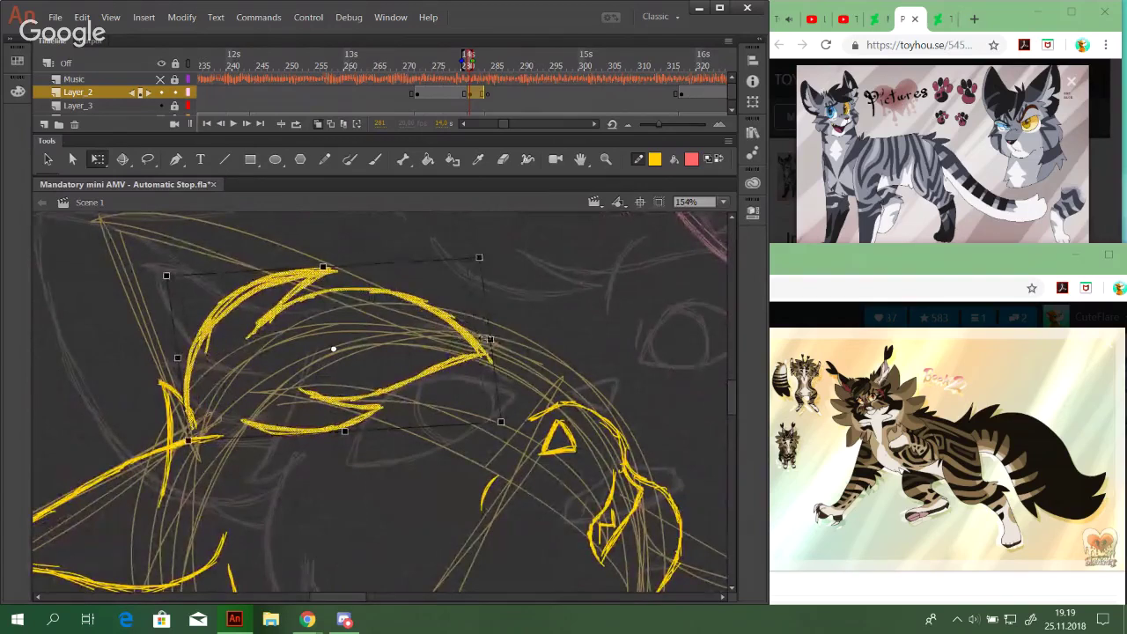
pyautogui.moveTo(483, 298); pyautogui.dragTo(479, 299)
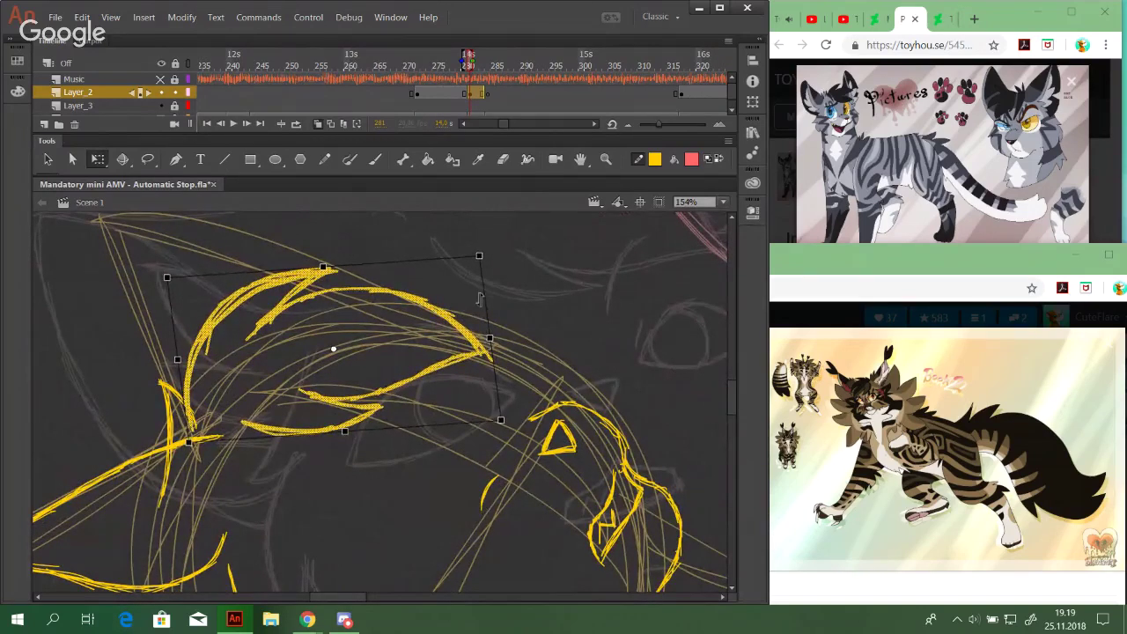
pyautogui.press('Right')
pyautogui.press('Right')
pyautogui.press('Right')
pyautogui.moveTo(484, 569); pyautogui.dragTo(419, 536)
# Draw a small spike at the bangs' tip, the forehead line toward the muzzle, and a pointed tuft above the nose with the Pencil tool
pyautogui.click(325, 161)
pyautogui.press('space')
pyautogui.moveTo(391, 426)
pyautogui.mouseDown()
pyautogui.moveTo(294, 503)
pyautogui.moveTo(292, 478)
pyautogui.moveTo(402, 323)
pyautogui.moveTo(420, 328)
pyautogui.mouseUp()
pyautogui.moveTo(441, 449)
pyautogui.mouseDown()
pyautogui.moveTo(538, 330)
pyautogui.moveTo(505, 360)
pyautogui.moveTo(269, 321)
pyautogui.mouseUp()
pyautogui.moveTo(438, 390)
pyautogui.mouseDown()
pyautogui.moveTo(409, 429)
pyautogui.moveTo(439, 388)
pyautogui.moveTo(485, 414)
pyautogui.moveTo(554, 428)
pyautogui.moveTo(619, 501)
pyautogui.moveTo(511, 390)
pyautogui.moveTo(520, 428)
pyautogui.moveTo(325, 337)
pyautogui.moveTo(478, 297)
pyautogui.moveTo(408, 464)
pyautogui.mouseUp()
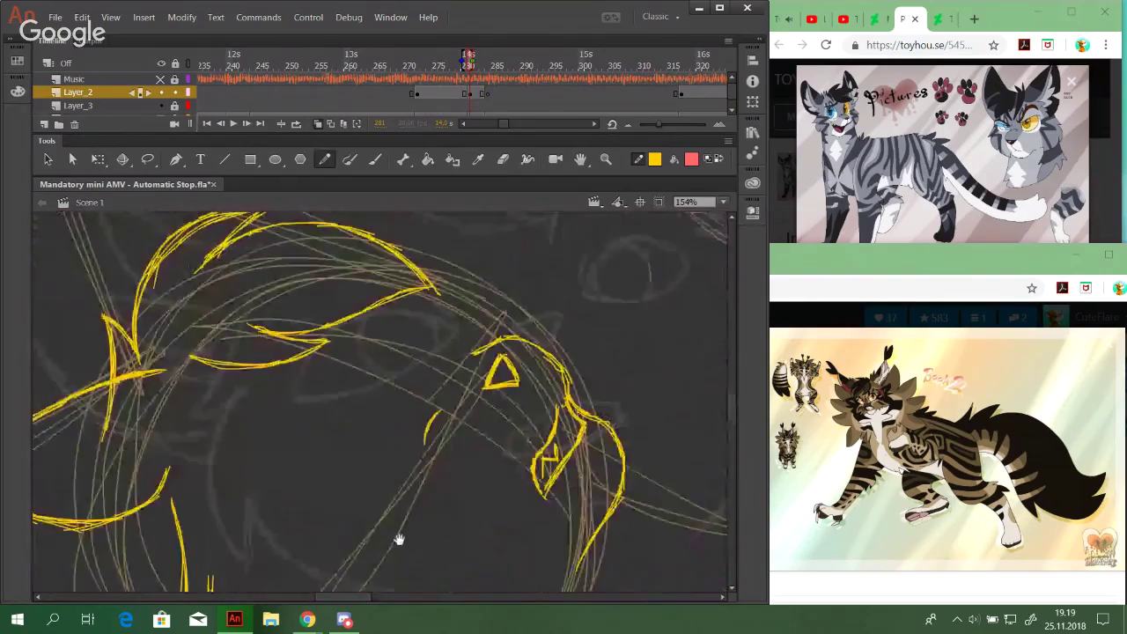
pyautogui.moveTo(407, 275); pyautogui.dragTo(437, 270)
pyautogui.moveTo(348, 280)
pyautogui.mouseDown()
pyautogui.moveTo(418, 291)
pyautogui.moveTo(485, 290)
pyautogui.moveTo(550, 318)
pyautogui.mouseUp()
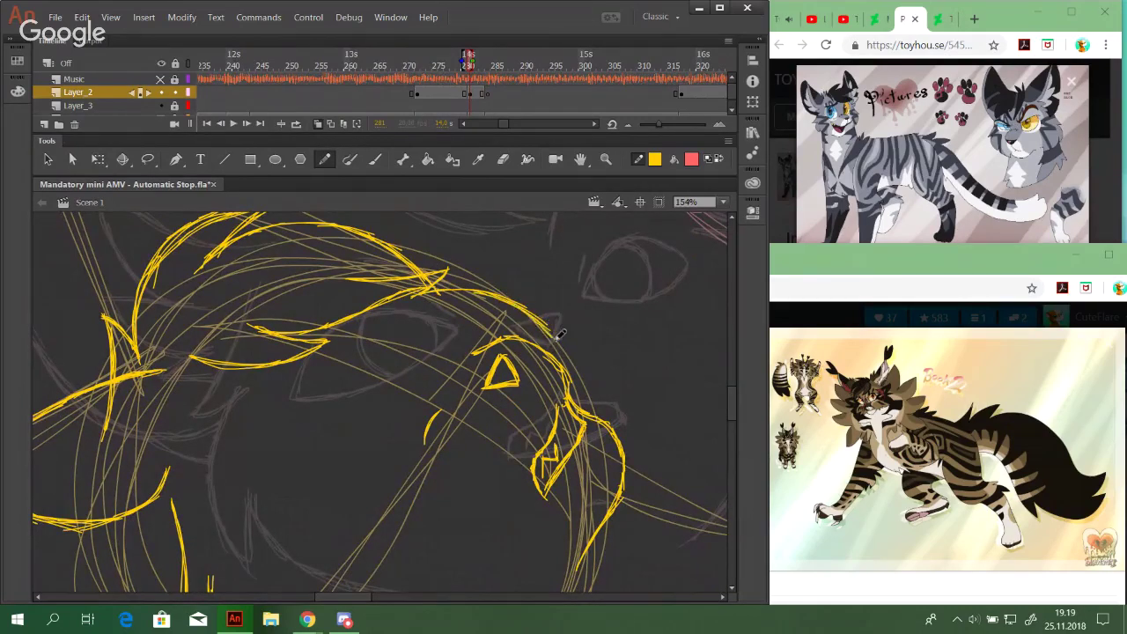
pyautogui.moveTo(511, 232)
pyautogui.mouseDown()
pyautogui.moveTo(513, 216)
pyautogui.moveTo(553, 412)
pyautogui.moveTo(550, 402)
pyautogui.mouseUp()
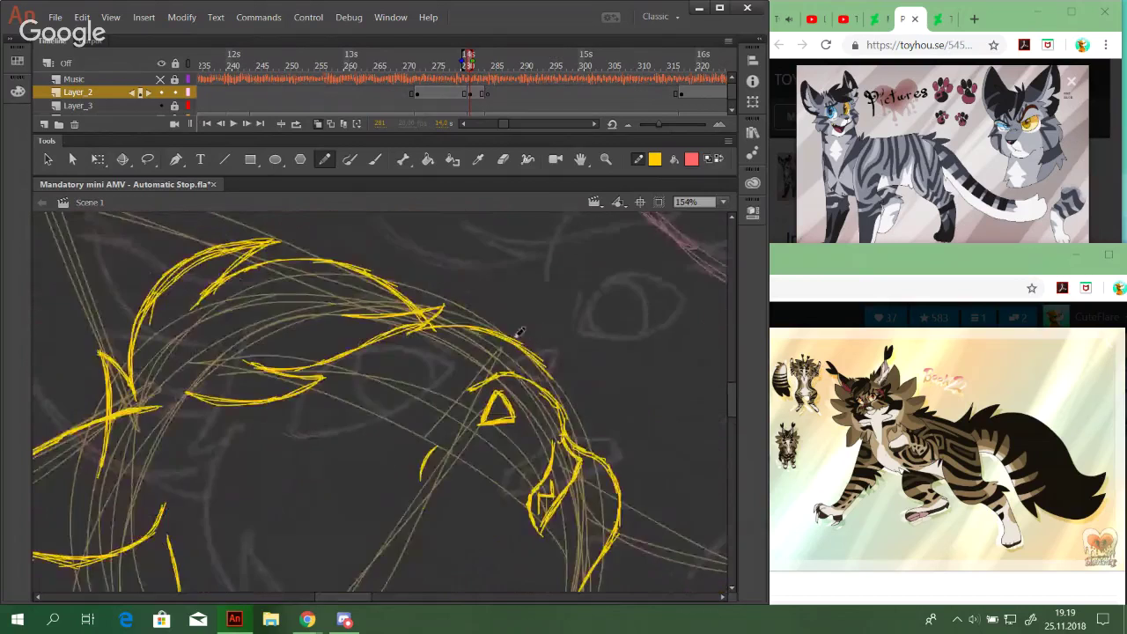
pyautogui.moveTo(500, 357); pyautogui.dragTo(543, 377)
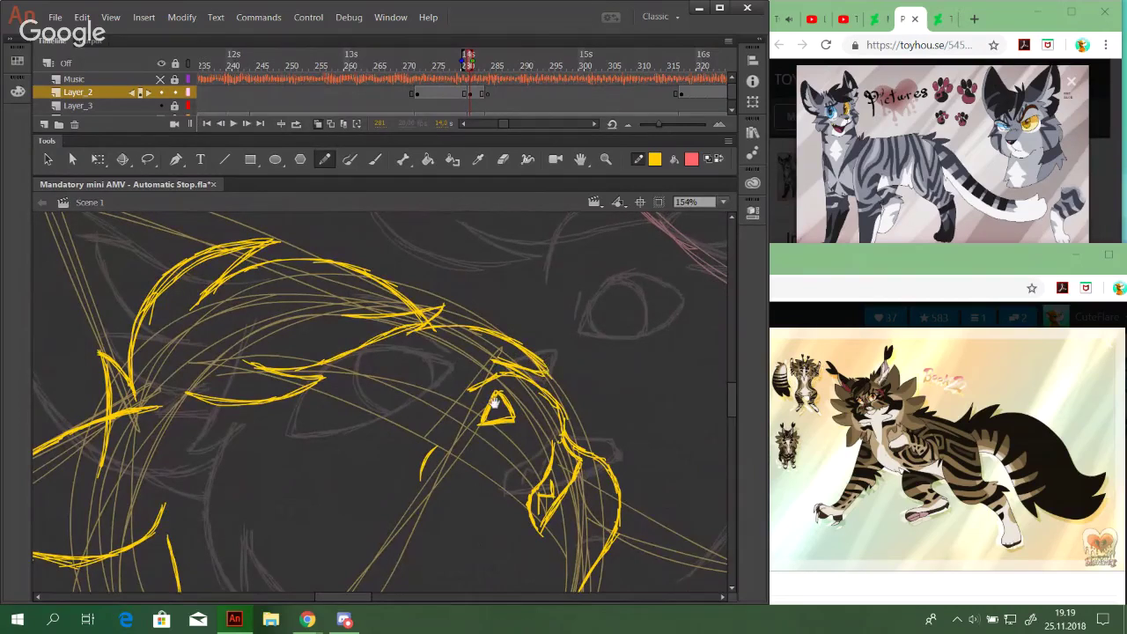
pyautogui.moveTo(461, 335); pyautogui.dragTo(457, 265)
pyautogui.moveTo(510, 382); pyautogui.dragTo(546, 428)
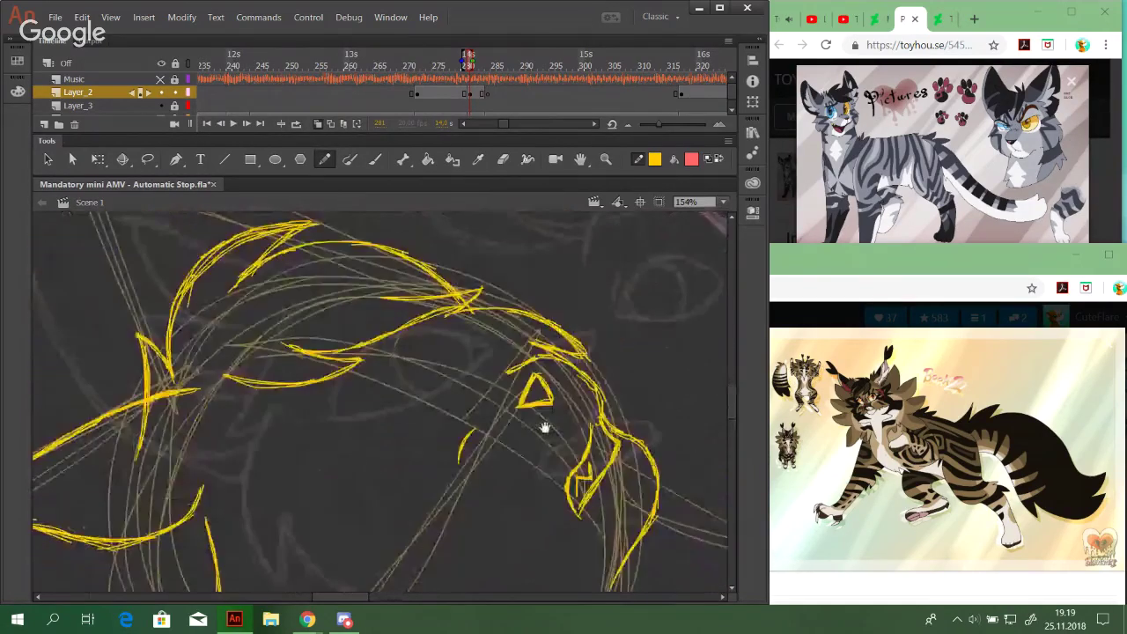
# Undo the tuft above the nose and redraw it with a cleaner forehead line running into the muzzle
pyautogui.hotkey('ctrl', 'z')
pyautogui.hotkey('ctrl', 'z')
pyautogui.hotkey('ctrl', 'z')
pyautogui.hotkey('ctrl', 'z')
pyautogui.hotkey('ctrl', 'z')
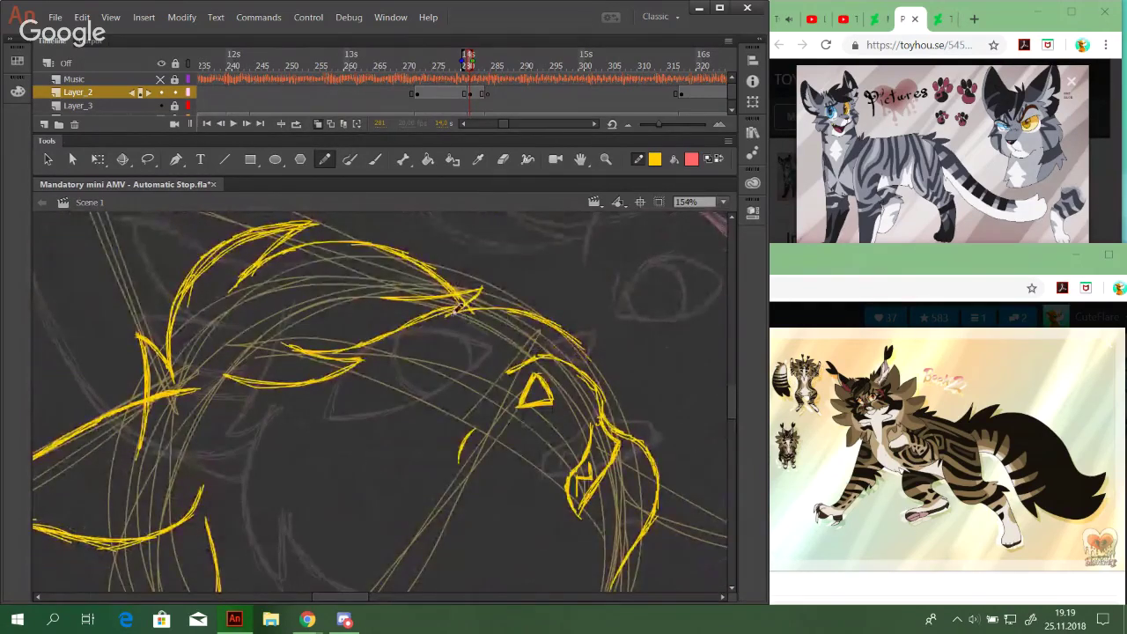
pyautogui.moveTo(469, 311); pyautogui.dragTo(570, 335)
pyautogui.hotkey('ctrl', 'z')
pyautogui.hotkey('ctrl', 'z')
pyautogui.moveTo(506, 313); pyautogui.dragTo(581, 343)
pyautogui.moveTo(523, 315)
pyautogui.mouseDown()
pyautogui.moveTo(580, 343)
pyautogui.moveTo(568, 340)
pyautogui.moveTo(597, 382)
pyautogui.mouseUp()
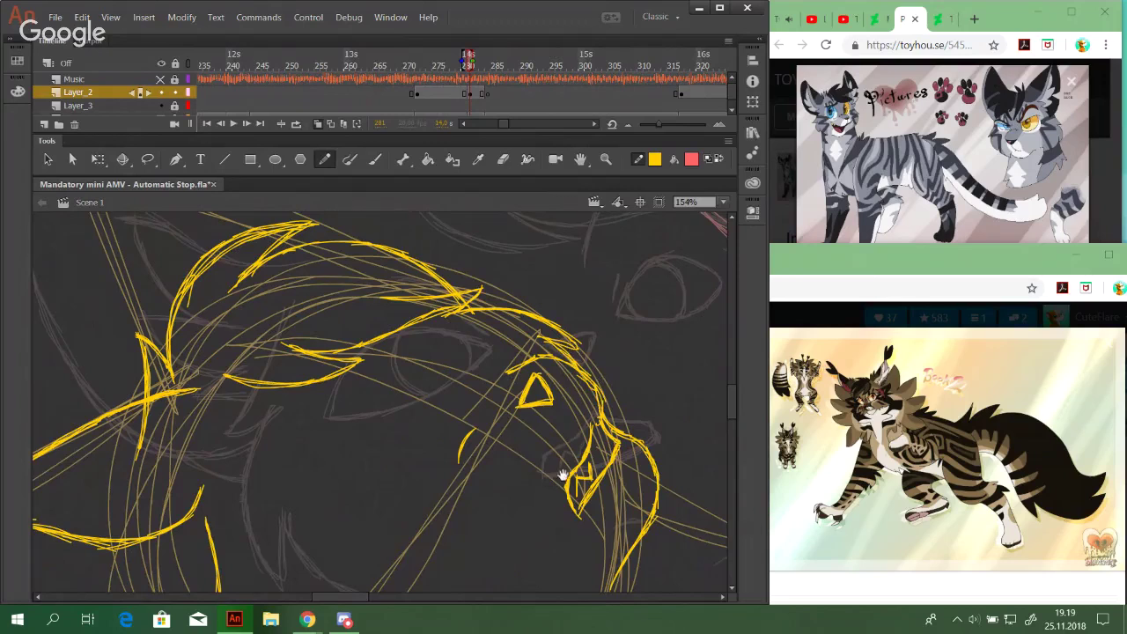
pyautogui.moveTo(563, 476); pyautogui.dragTo(534, 274)
pyautogui.moveTo(622, 364); pyautogui.dragTo(488, 448)
pyautogui.moveTo(632, 538)
pyautogui.mouseDown()
pyautogui.moveTo(391, 410)
pyautogui.moveTo(367, 361)
pyautogui.moveTo(584, 520)
pyautogui.moveTo(548, 397)
pyautogui.moveTo(541, 410)
pyautogui.mouseUp()
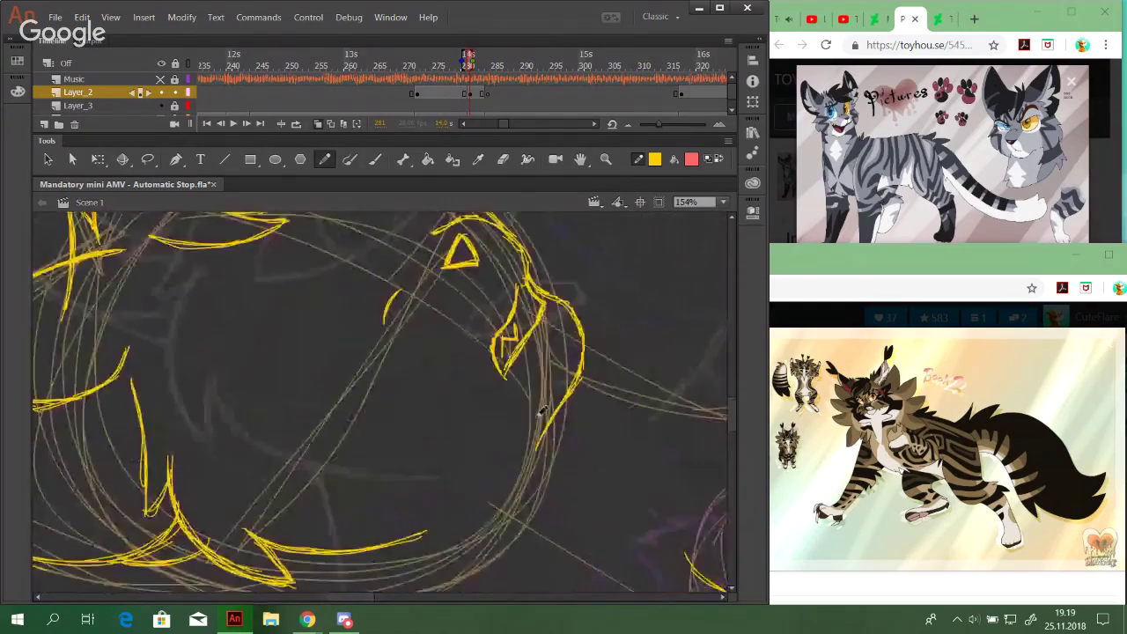
pyautogui.moveTo(409, 467); pyautogui.dragTo(447, 248)
pyautogui.moveTo(411, 423)
pyautogui.mouseDown()
pyautogui.moveTo(417, 380)
pyautogui.moveTo(437, 397)
pyautogui.mouseUp()
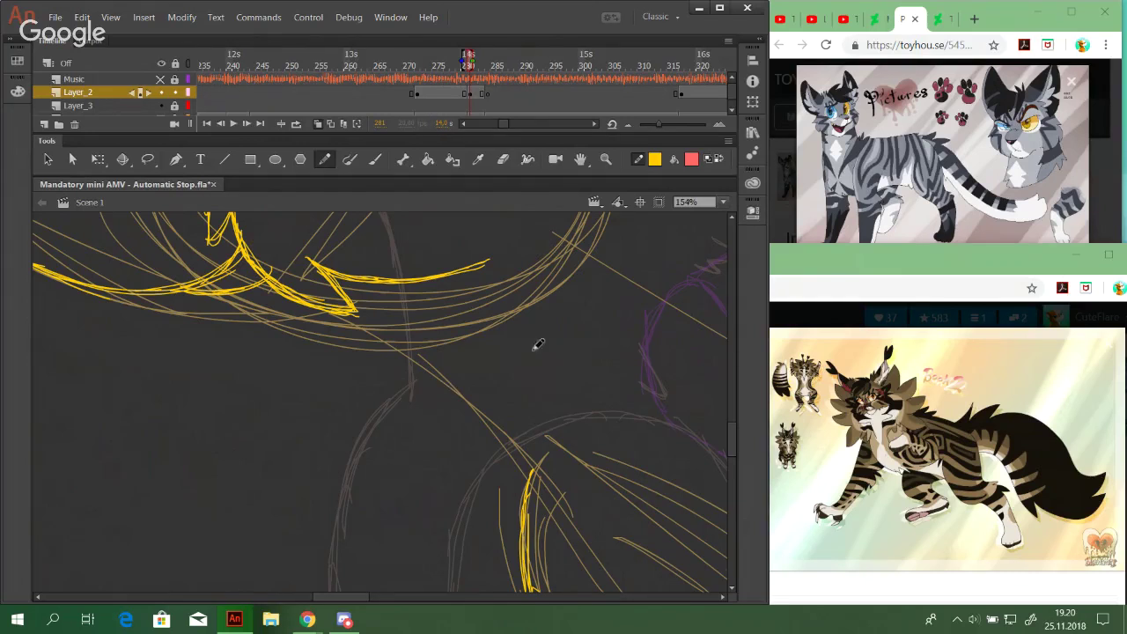
# Switch to the YouTube page in Chrome and play "Miraculous Ladybug - Medley from Frozer and Mayura (Piano)" from the suggestions
pyautogui.click(781, 19)
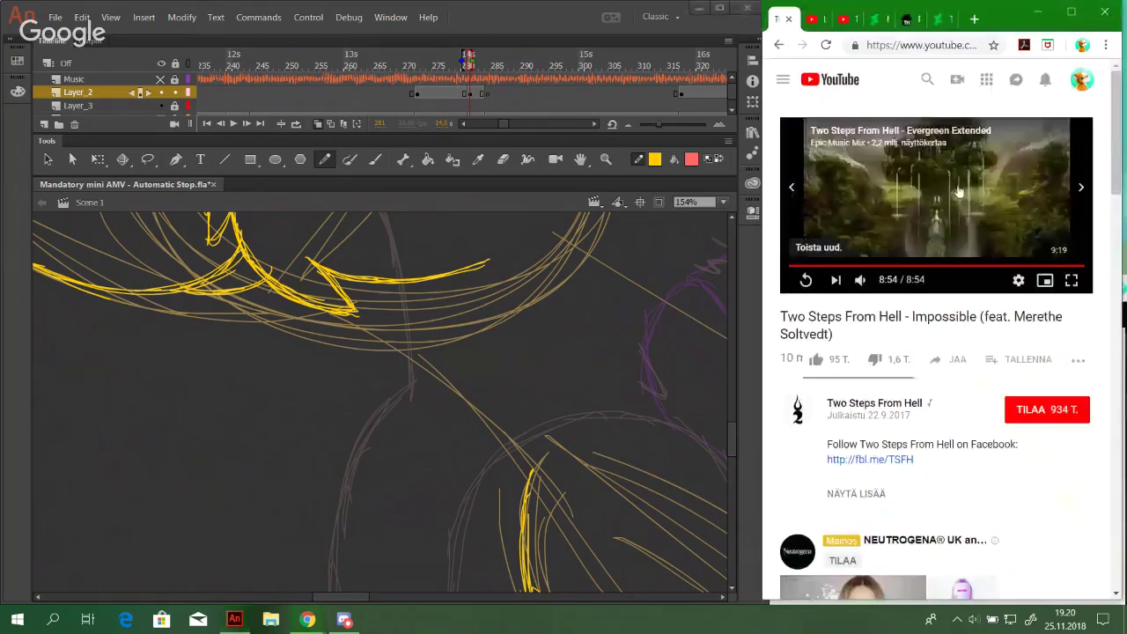
pyautogui.moveTo(1117, 114); pyautogui.dragTo(1088, 511)
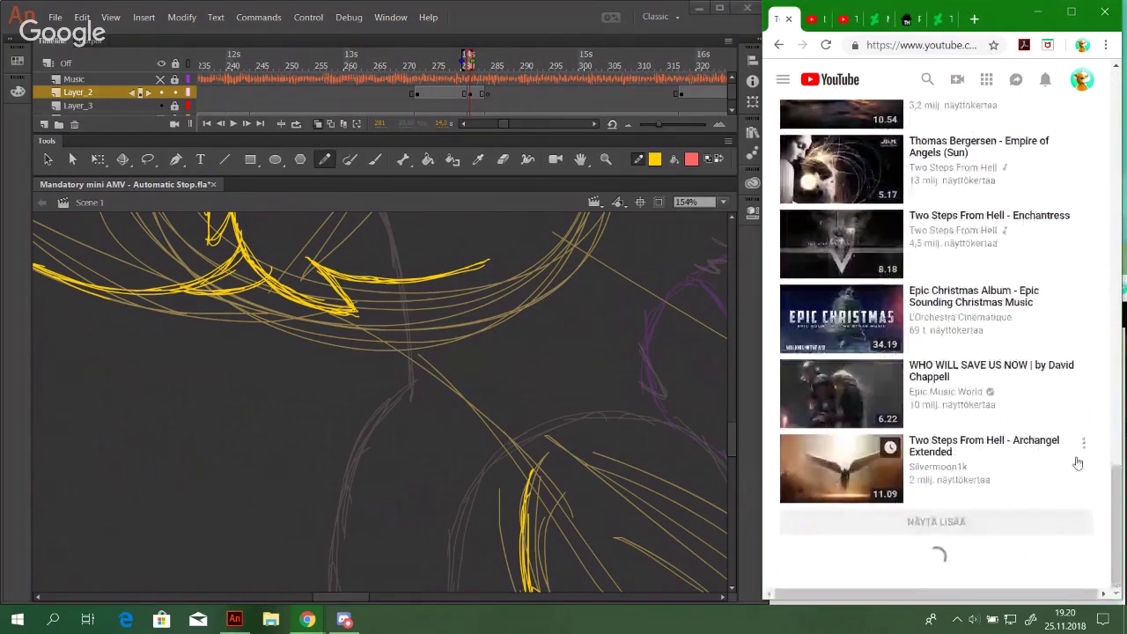
pyautogui.moveTo(1116, 271); pyautogui.dragTo(1071, 138)
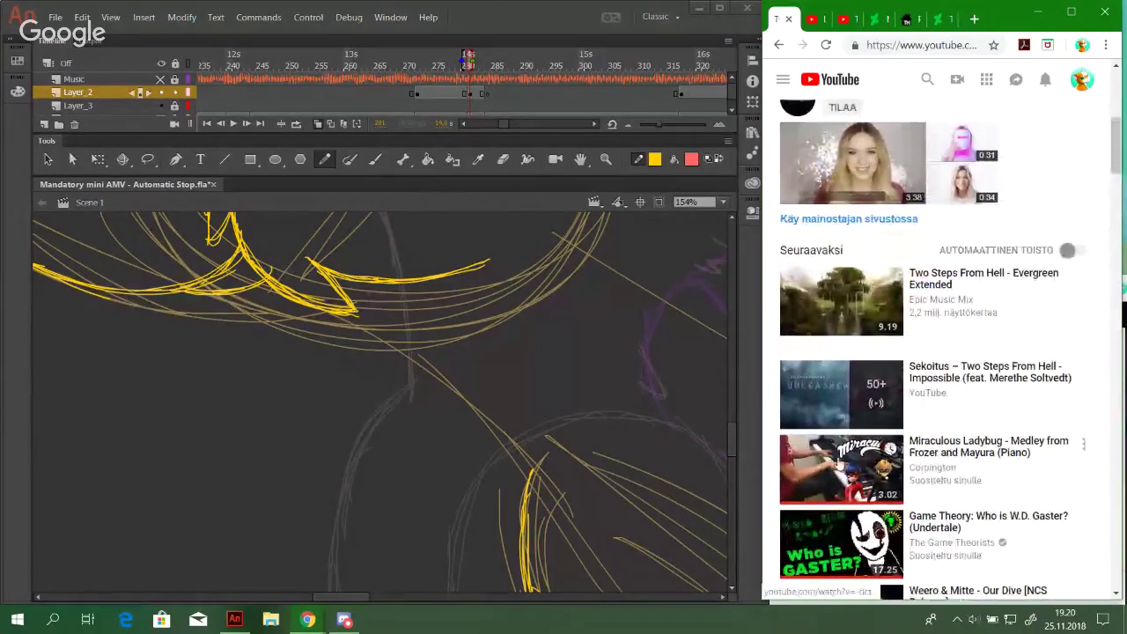
pyautogui.scroll(-2, 818, 176)
pyautogui.click(845, 225)
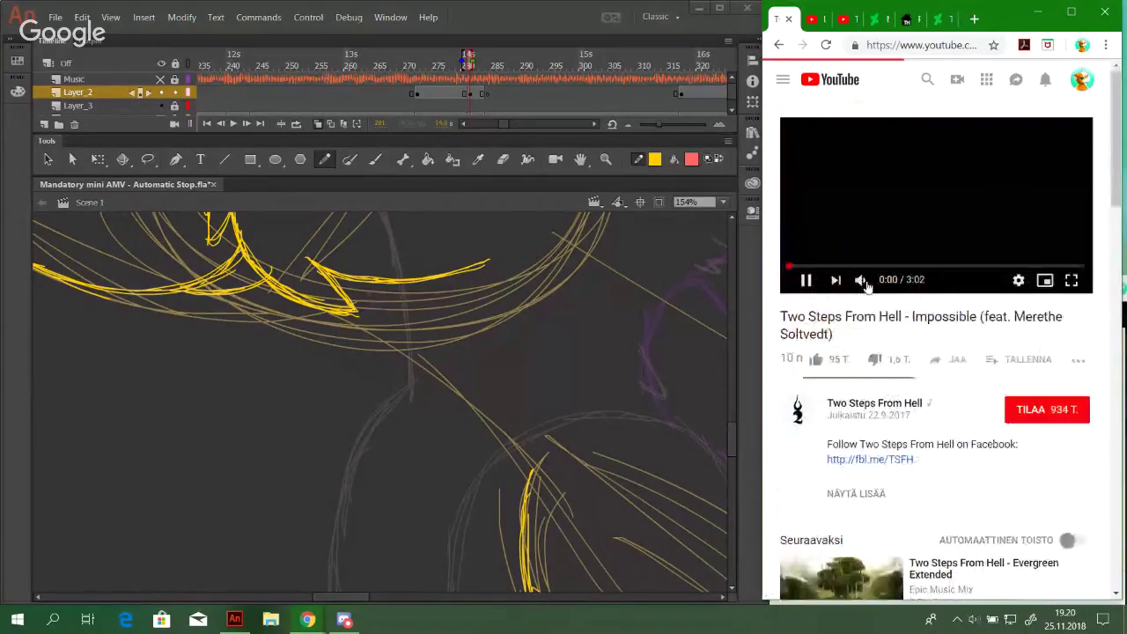
pyautogui.rightClick(835, 220)
pyautogui.click(876, 305)
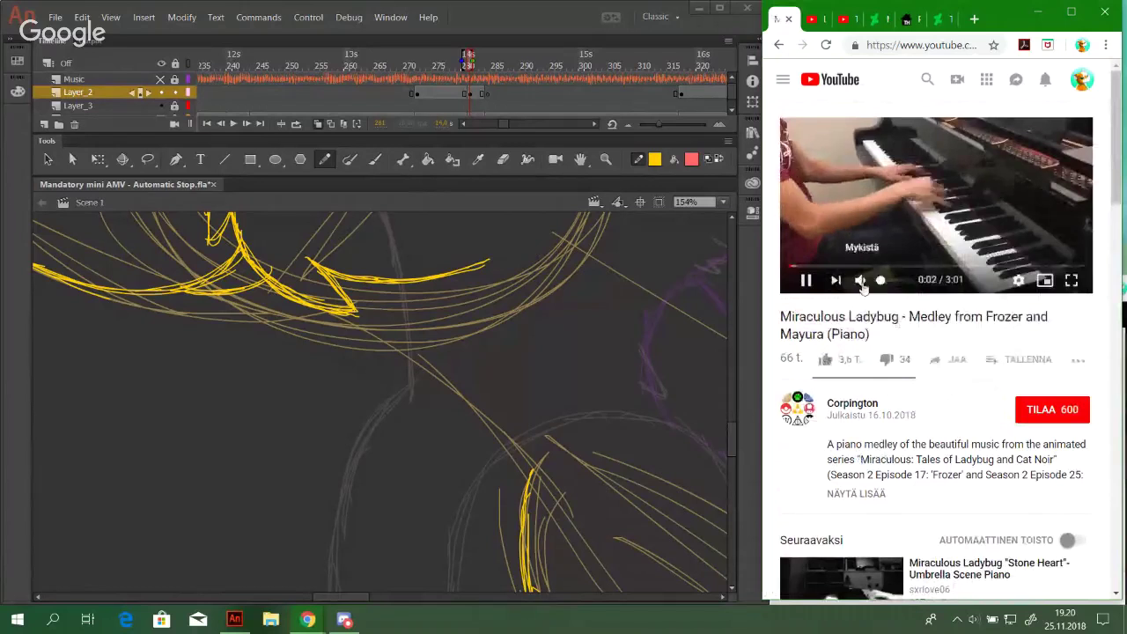
# Return to the grey cat reference on Toyhouse and bring the window with the brown cat reference back up
pyautogui.click(910, 18)
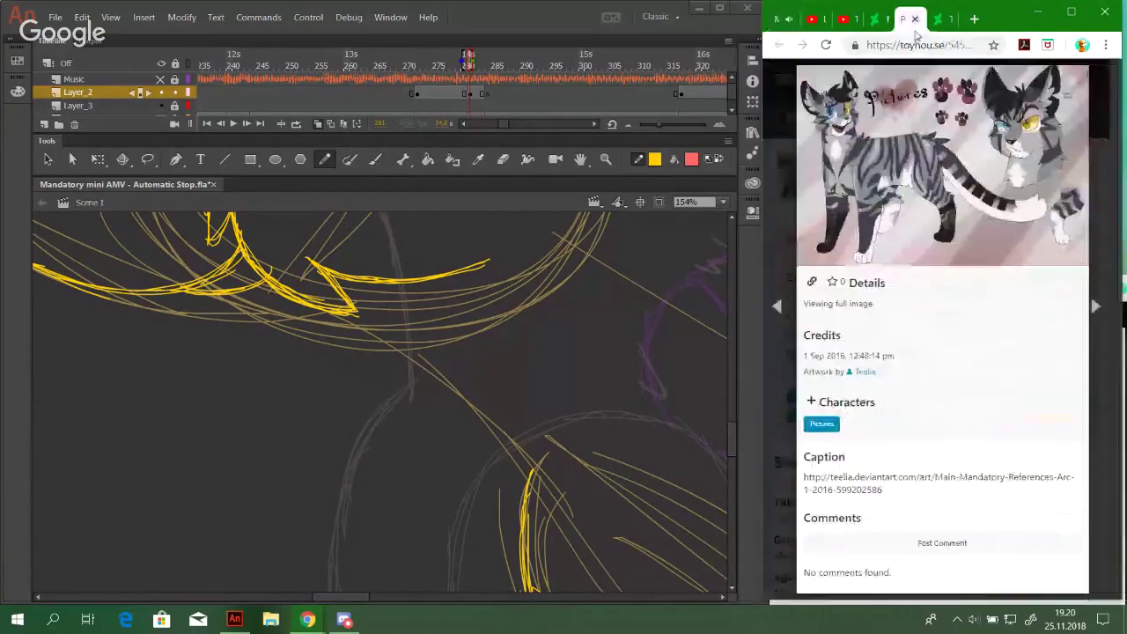
pyautogui.click(310, 621)
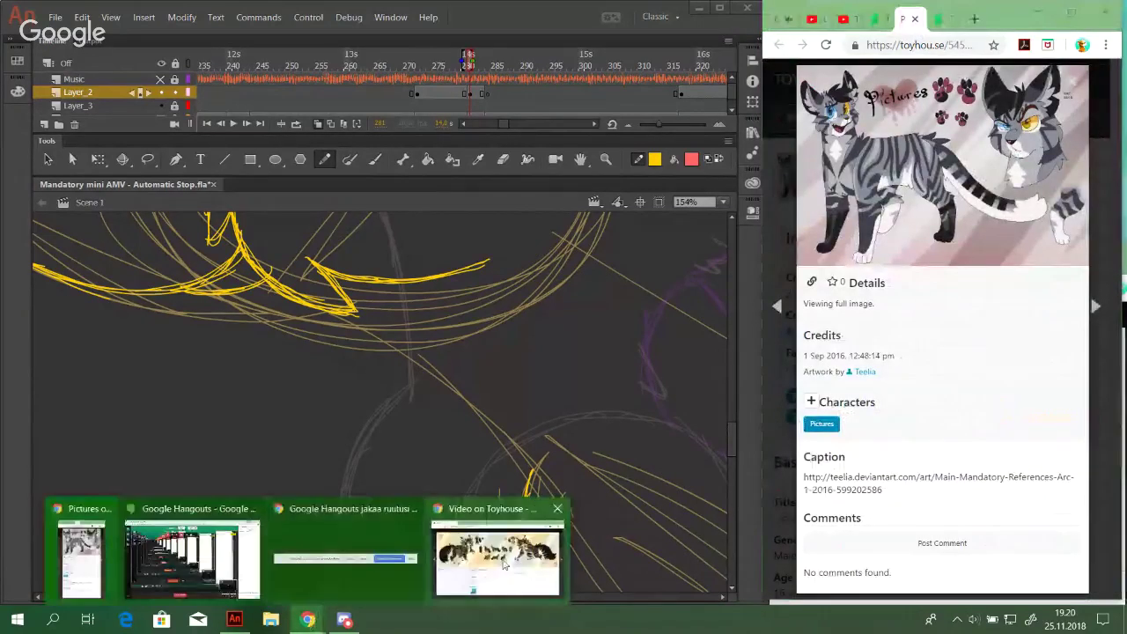
pyautogui.click(498, 564)
# In Animate, draw pointed fur tufts inside the lower ear in yellow with the Pencil tool
pyautogui.moveTo(214, 377); pyautogui.dragTo(535, 392)
pyautogui.hotkey('ctrl', 'z')
pyautogui.press('space')
pyautogui.moveTo(582, 466); pyautogui.dragTo(587, 478)
pyautogui.moveTo(479, 318); pyautogui.dragTo(587, 457)
pyautogui.moveTo(630, 406); pyautogui.dragTo(690, 481)
pyautogui.moveTo(556, 449); pyautogui.dragTo(621, 478)
pyautogui.moveTo(461, 447)
pyautogui.mouseDown()
pyautogui.moveTo(659, 374)
pyautogui.moveTo(730, 373)
pyautogui.mouseUp()
pyautogui.moveTo(486, 402)
pyautogui.mouseDown()
pyautogui.moveTo(555, 393)
pyautogui.moveTo(597, 473)
pyautogui.moveTo(508, 488)
pyautogui.moveTo(329, 432)
pyautogui.mouseUp()
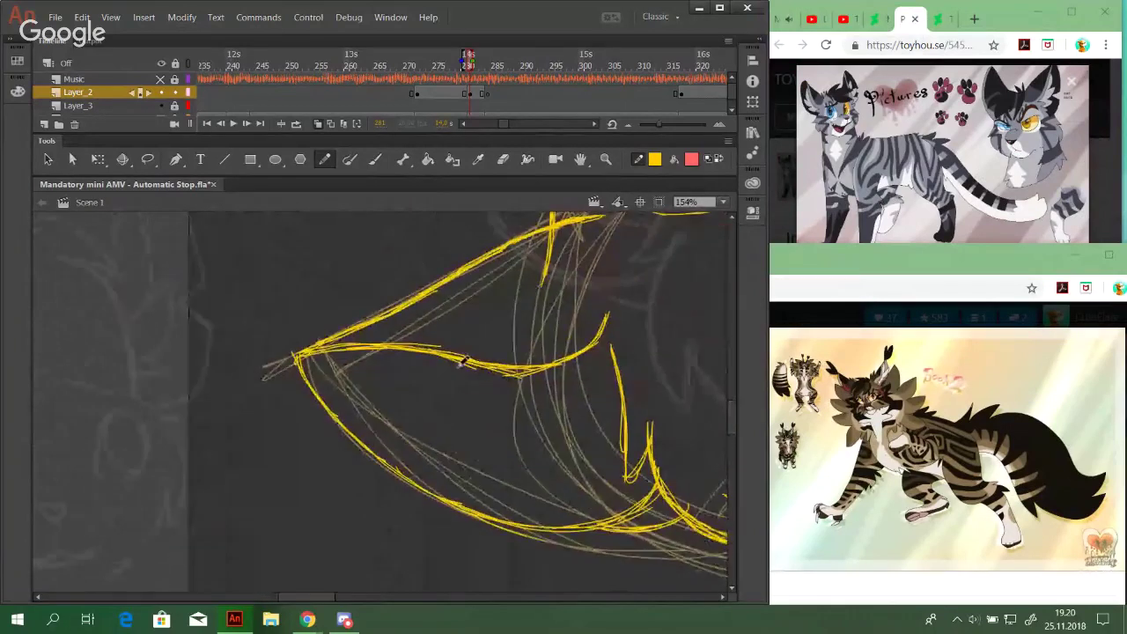
pyautogui.moveTo(463, 360)
pyautogui.mouseDown()
pyautogui.moveTo(416, 380)
pyautogui.moveTo(563, 402)
pyautogui.mouseUp()
pyautogui.moveTo(498, 412)
pyautogui.mouseDown()
pyautogui.moveTo(573, 398)
pyautogui.moveTo(483, 457)
pyautogui.mouseUp()
pyautogui.hotkey('ctrl', 'z')
pyautogui.hotkey('ctrl', 'z')
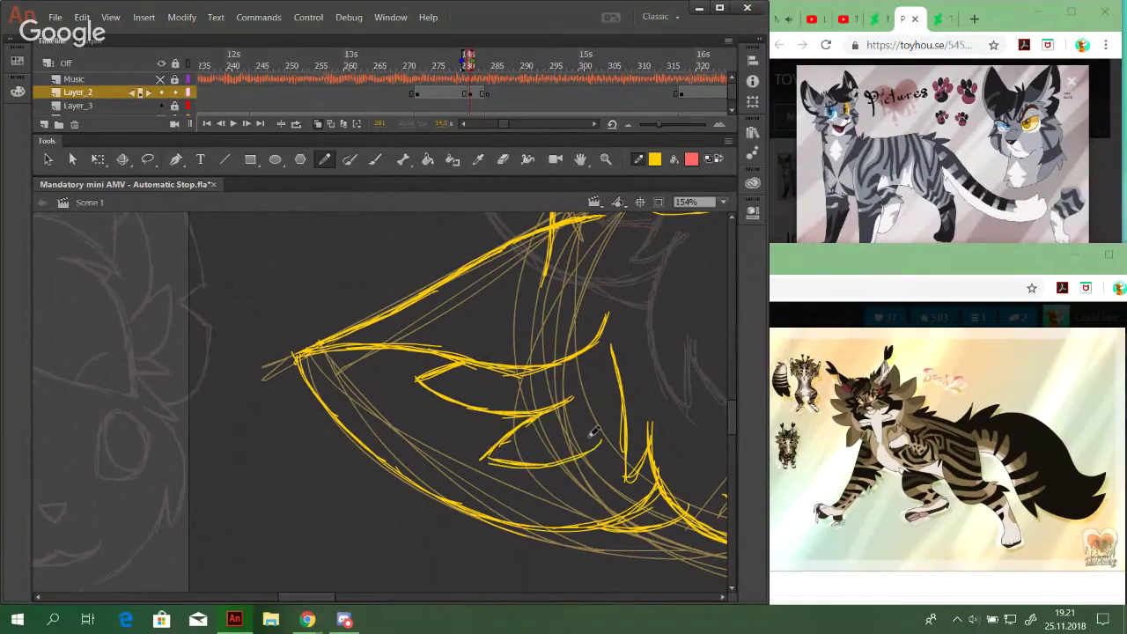
# Close the last inner-ear tuft and add small fur spikes at the lower ear's base, undoing stray strokes
pyautogui.moveTo(599, 460); pyautogui.dragTo(490, 543)
pyautogui.moveTo(572, 443)
pyautogui.mouseDown()
pyautogui.moveTo(510, 519)
pyautogui.moveTo(519, 556)
pyautogui.moveTo(522, 256)
pyautogui.mouseUp()
pyautogui.moveTo(449, 331)
pyautogui.mouseDown()
pyautogui.moveTo(450, 383)
pyautogui.moveTo(484, 332)
pyautogui.mouseUp()
pyautogui.hotkey('ctrl', 'z')
pyautogui.moveTo(469, 370); pyautogui.dragTo(477, 342)
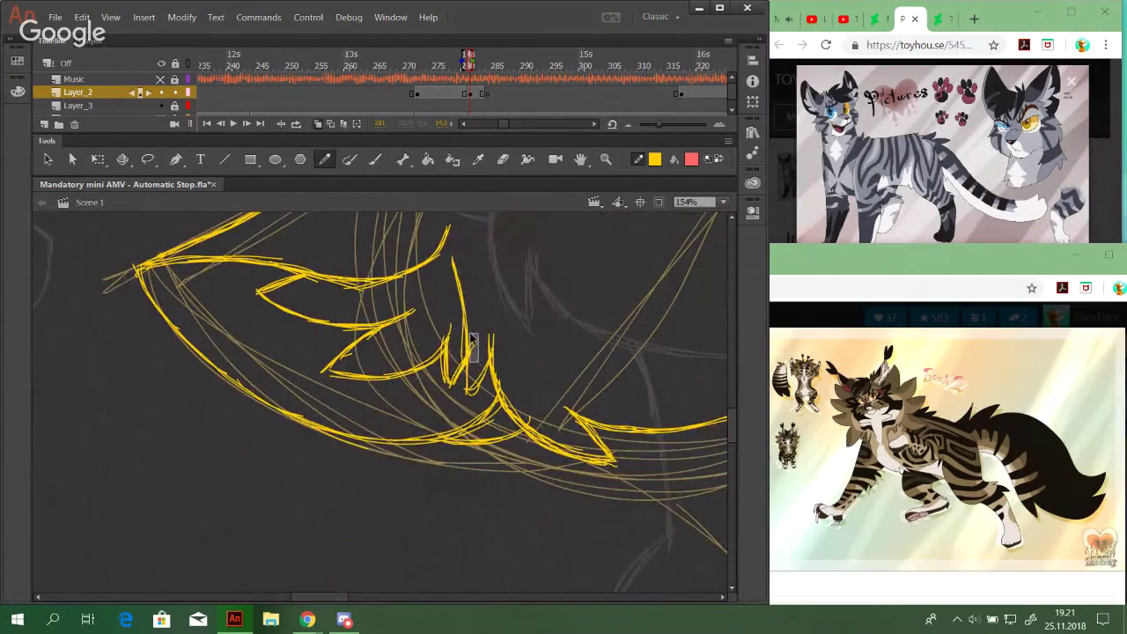
pyautogui.hotkey('ctrl', 'z')
pyautogui.moveTo(498, 312); pyautogui.dragTo(576, 374)
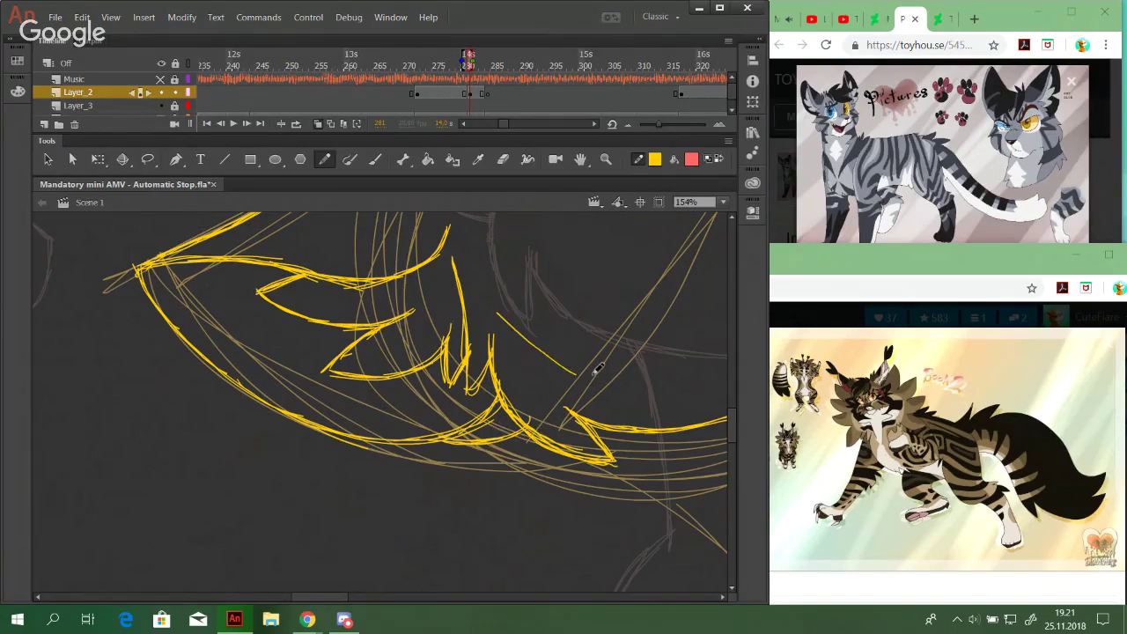
pyautogui.hotkey('ctrl', 'z')
# Trace the upper ear's inner edge from its tip down to the curved hair tuft
pyautogui.moveTo(536, 446)
pyautogui.mouseDown()
pyautogui.moveTo(536, 538)
pyautogui.moveTo(557, 437)
pyautogui.mouseUp()
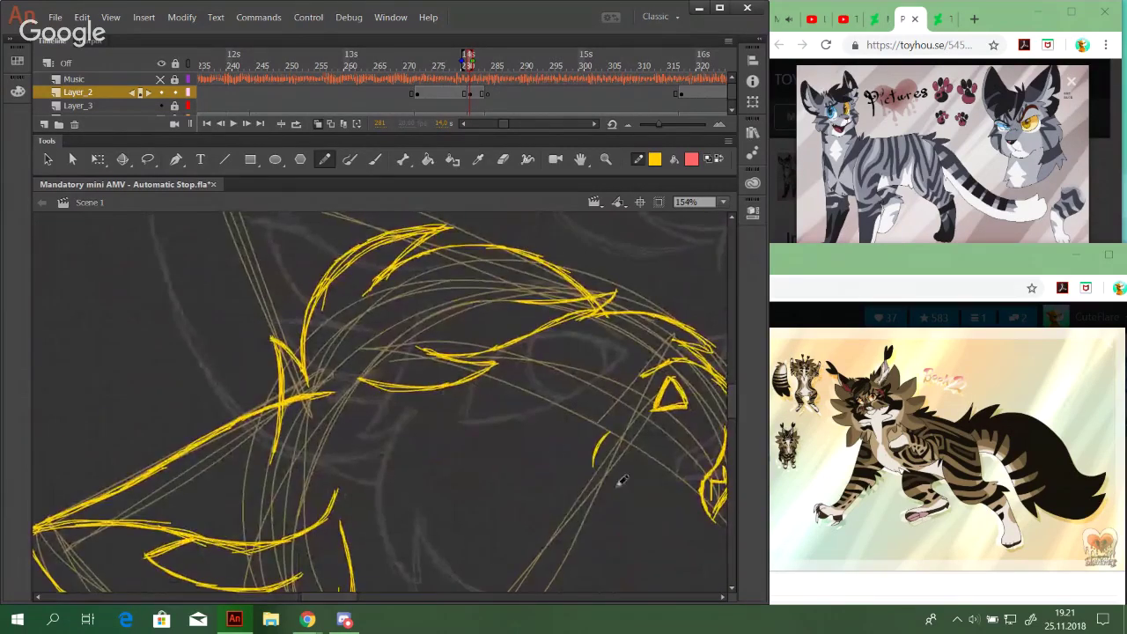
pyautogui.moveTo(552, 500)
pyautogui.mouseDown()
pyautogui.moveTo(536, 337)
pyautogui.moveTo(523, 463)
pyautogui.moveTo(421, 344)
pyautogui.moveTo(476, 433)
pyautogui.moveTo(431, 485)
pyautogui.moveTo(372, 599)
pyautogui.moveTo(171, 538)
pyautogui.moveTo(189, 411)
pyautogui.moveTo(350, 315)
pyautogui.moveTo(443, 380)
pyautogui.moveTo(358, 308)
pyautogui.mouseUp()
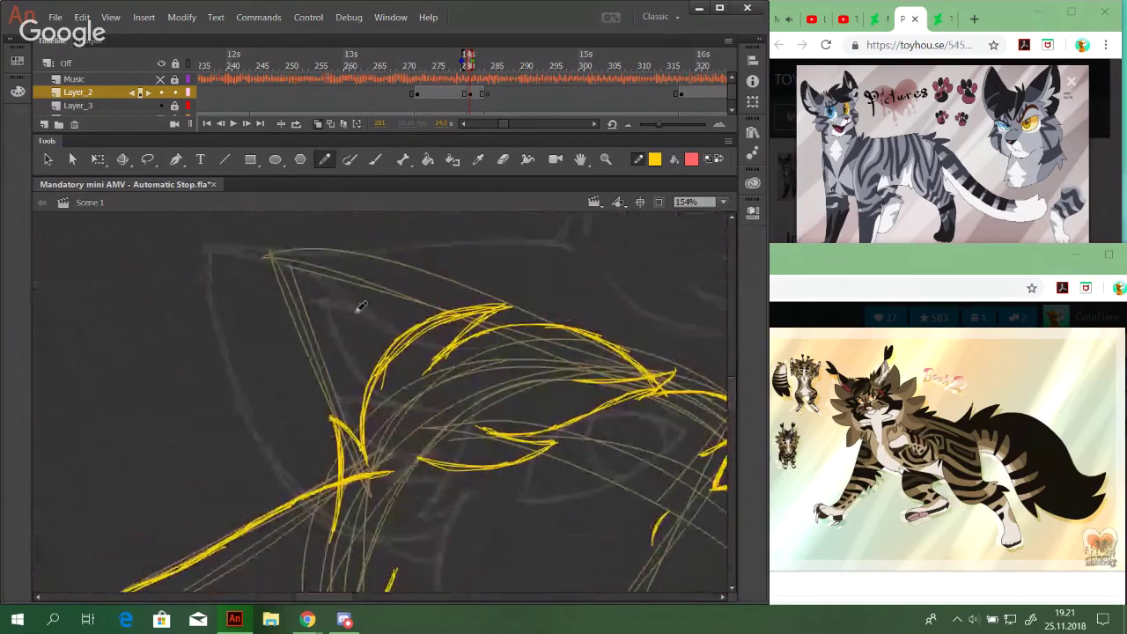
pyautogui.moveTo(297, 263)
pyautogui.mouseDown()
pyautogui.moveTo(379, 308)
pyautogui.moveTo(290, 264)
pyautogui.moveTo(445, 317)
pyautogui.moveTo(377, 297)
pyautogui.moveTo(427, 314)
pyautogui.moveTo(511, 326)
pyautogui.mouseUp()
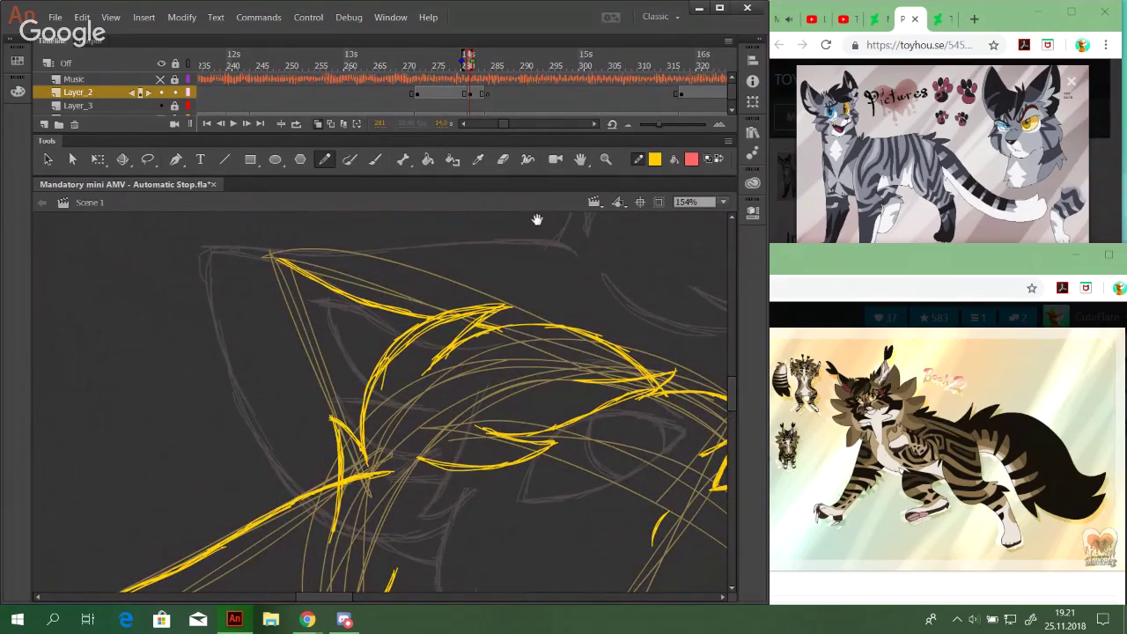
pyautogui.scroll(-3, 537, 219)
# Trace the upper ear's back edge from the tip to the ear base, undoing and redrawing the strokes
pyautogui.moveTo(582, 206); pyautogui.dragTo(551, 403)
pyautogui.moveTo(232, 296); pyautogui.dragTo(252, 354)
pyautogui.moveTo(227, 284)
pyautogui.mouseDown()
pyautogui.moveTo(300, 442)
pyautogui.moveTo(223, 275)
pyautogui.moveTo(296, 448)
pyautogui.mouseUp()
pyautogui.hotkey('ctrl', 'z')
pyautogui.hotkey('ctrl', 'z')
pyautogui.hotkey('ctrl', 'z')
pyautogui.hotkey('ctrl', 'z')
pyautogui.hotkey('ctrl', 'z')
pyautogui.hotkey('ctrl', 'z')
pyautogui.moveTo(280, 396)
pyautogui.mouseDown()
pyautogui.moveTo(301, 458)
pyautogui.moveTo(297, 447)
pyautogui.mouseUp()
pyautogui.moveTo(318, 307); pyautogui.dragTo(213, 339)
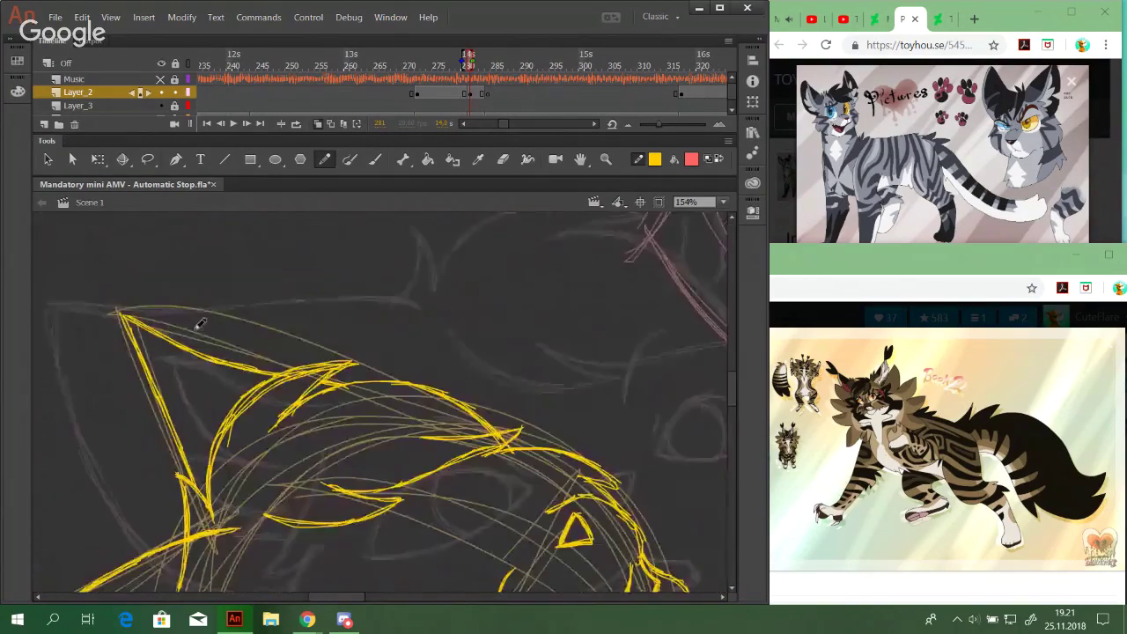
# Trace the upper ear's outer edge from the tip along the sketch to the top of the head
pyautogui.moveTo(125, 315); pyautogui.dragTo(277, 346)
pyautogui.moveTo(201, 324); pyautogui.dragTo(317, 350)
pyautogui.moveTo(247, 332); pyautogui.dragTo(386, 370)
pyautogui.hotkey('ctrl', 'z')
pyautogui.moveTo(247, 332); pyautogui.dragTo(364, 367)
pyautogui.moveTo(283, 343); pyautogui.dragTo(401, 379)
pyautogui.moveTo(479, 480)
pyautogui.mouseDown()
pyautogui.moveTo(647, 274)
pyautogui.moveTo(453, 481)
pyautogui.mouseUp()
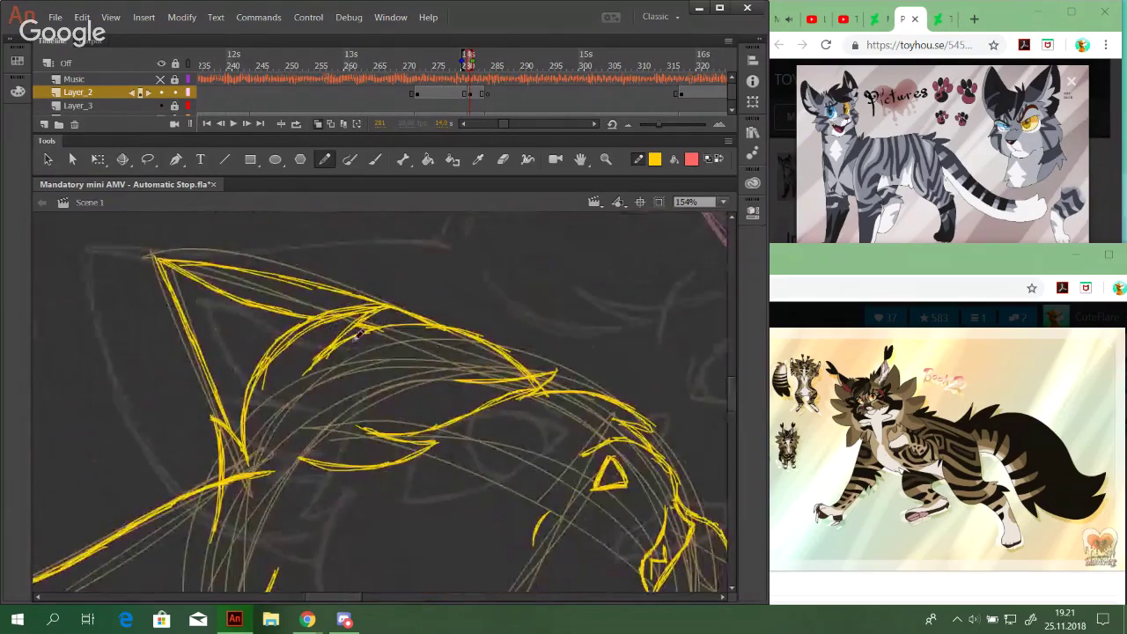
# Add jagged fur tufts inside the upper ear and small spikes along the top of the head
pyautogui.moveTo(289, 312)
pyautogui.mouseDown()
pyautogui.moveTo(272, 296)
pyautogui.moveTo(288, 313)
pyautogui.moveTo(335, 297)
pyautogui.moveTo(386, 321)
pyautogui.mouseUp()
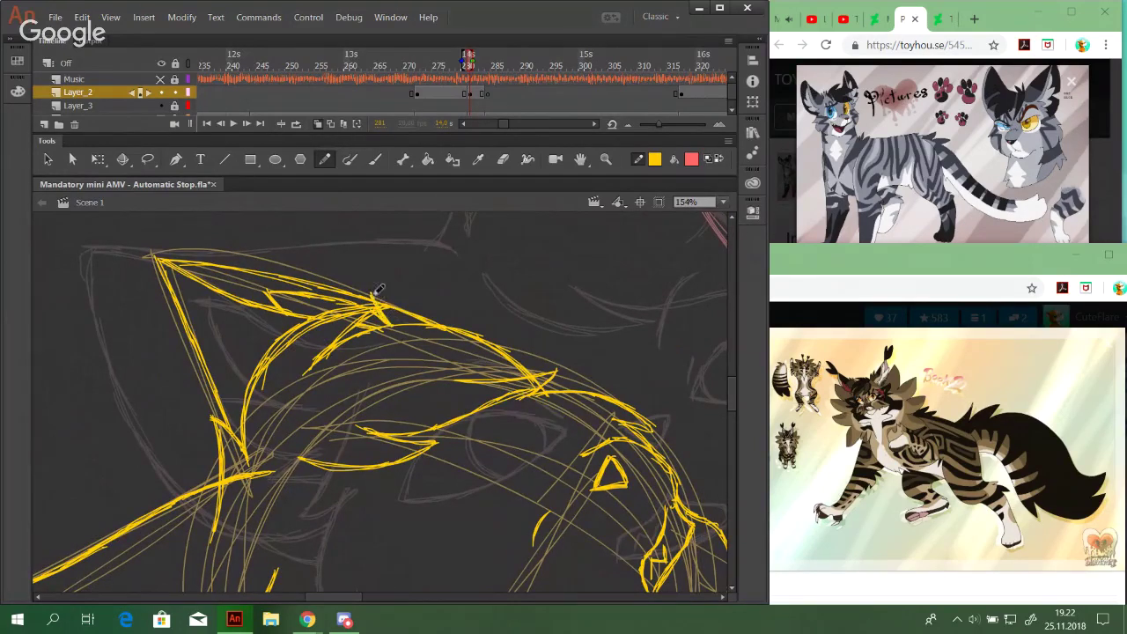
pyautogui.moveTo(430, 407)
pyautogui.mouseDown()
pyautogui.moveTo(357, 423)
pyautogui.moveTo(273, 505)
pyautogui.mouseUp()
pyautogui.moveTo(440, 354)
pyautogui.mouseDown()
pyautogui.moveTo(412, 403)
pyautogui.moveTo(498, 327)
pyautogui.moveTo(467, 297)
pyautogui.moveTo(334, 277)
pyautogui.moveTo(373, 296)
pyautogui.moveTo(401, 291)
pyautogui.mouseUp()
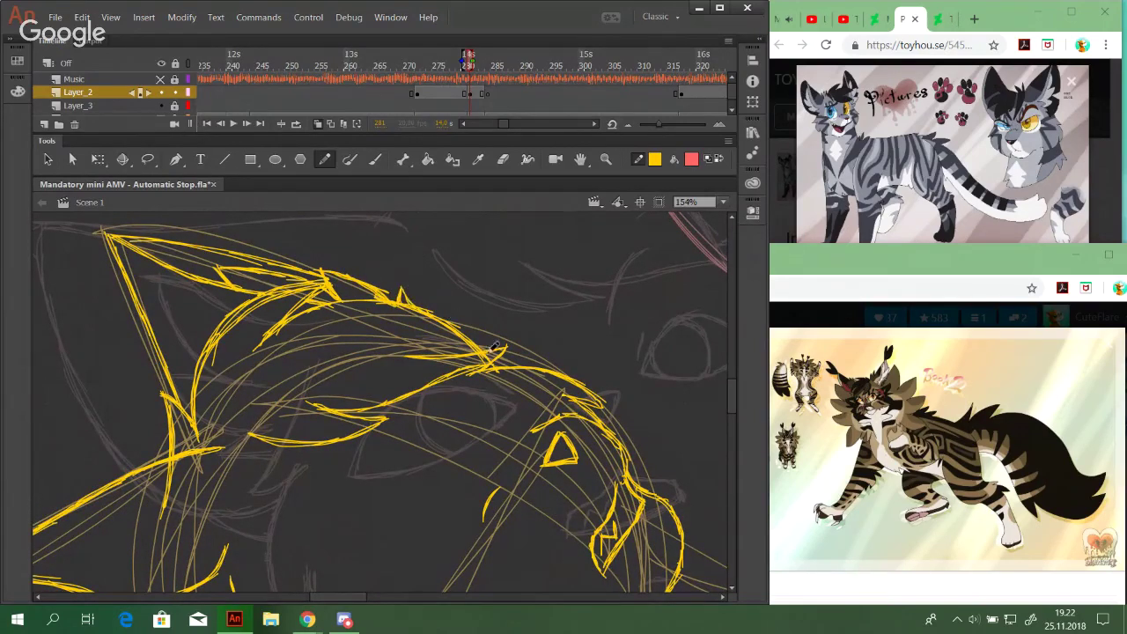
pyautogui.moveTo(514, 404)
pyautogui.mouseDown()
pyautogui.moveTo(506, 297)
pyautogui.moveTo(342, 458)
pyautogui.moveTo(549, 233)
pyautogui.mouseUp()
pyautogui.moveTo(438, 322)
pyautogui.mouseDown()
pyautogui.moveTo(387, 390)
pyautogui.moveTo(396, 376)
pyautogui.moveTo(368, 394)
pyautogui.mouseUp()
pyautogui.moveTo(351, 401); pyautogui.dragTo(424, 365)
pyautogui.hotkey('ctrl', 'z')
pyautogui.hotkey('ctrl', 'z')
pyautogui.hotkey('ctrl', 'z')
pyautogui.moveTo(382, 371)
pyautogui.mouseDown()
pyautogui.moveTo(427, 365)
pyautogui.moveTo(472, 410)
pyautogui.mouseUp()
pyautogui.hotkey('ctrl', 'z')
pyautogui.hotkey('ctrl', 'z')
pyautogui.hotkey('ctrl', 'z')
pyautogui.press('Delete')
# Draw the near eye's arched upper lid below the brow fringe
pyautogui.moveTo(425, 362)
pyautogui.mouseDown()
pyautogui.moveTo(397, 365)
pyautogui.moveTo(435, 361)
pyautogui.moveTo(345, 378)
pyautogui.moveTo(337, 392)
pyautogui.moveTo(383, 367)
pyautogui.moveTo(315, 427)
pyautogui.moveTo(348, 388)
pyautogui.moveTo(319, 471)
pyautogui.mouseUp()
pyautogui.hotkey('ctrl', 'z')
pyautogui.moveTo(338, 391)
pyautogui.mouseDown()
pyautogui.moveTo(315, 477)
pyautogui.moveTo(323, 408)
pyautogui.moveTo(400, 365)
pyautogui.mouseUp()
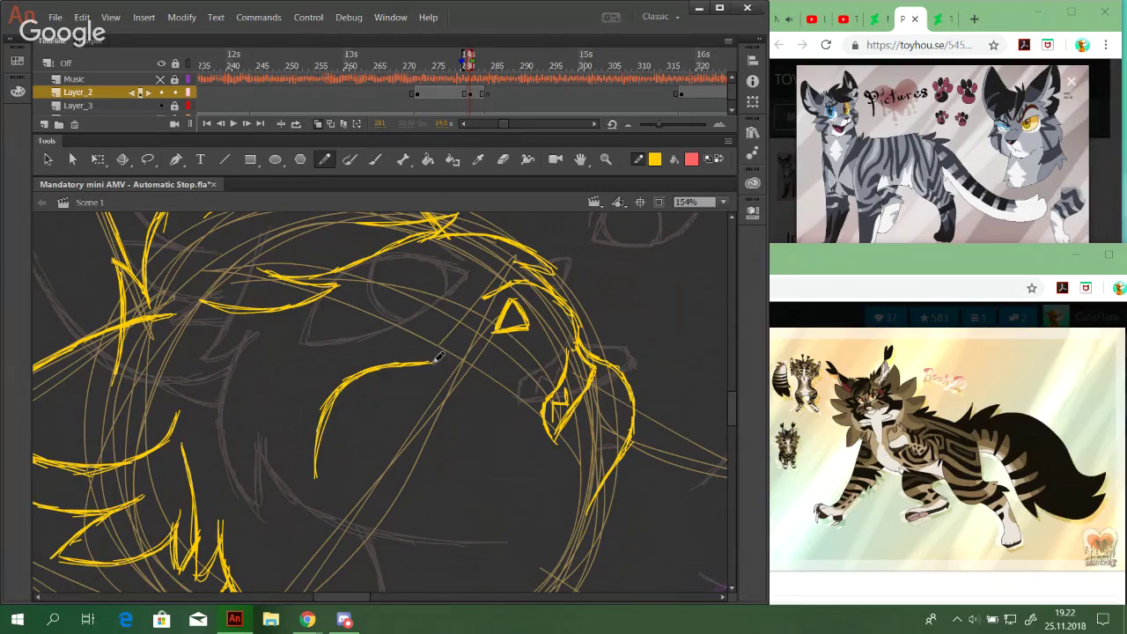
# Draw the near eye's lower lid as a curve closing the almond shape, undoing and retrying the strokes
pyautogui.moveTo(317, 478); pyautogui.dragTo(390, 440)
pyautogui.hotkey('ctrl', 'z')
pyautogui.moveTo(318, 478); pyautogui.dragTo(384, 449)
pyautogui.hotkey('ctrl', 'z')
pyautogui.moveTo(373, 453)
pyautogui.mouseDown()
pyautogui.moveTo(411, 413)
pyautogui.moveTo(382, 451)
pyautogui.moveTo(422, 391)
pyautogui.mouseUp()
pyautogui.hotkey('ctrl', 'z')
pyautogui.moveTo(410, 410); pyautogui.dragTo(431, 368)
pyautogui.hotkey('ctrl', 'z')
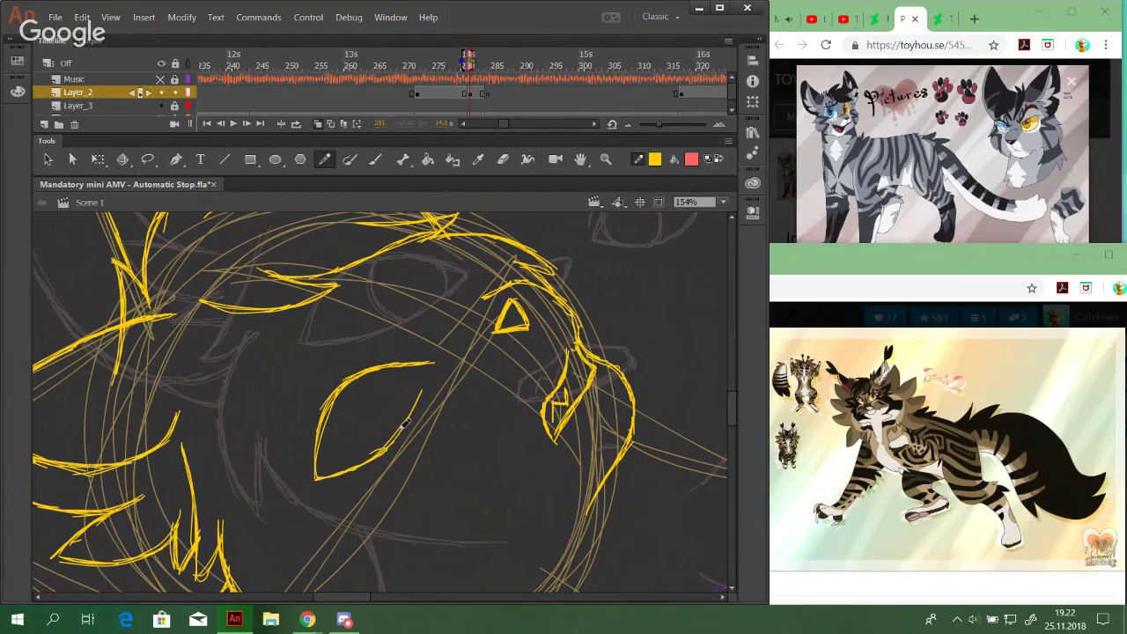
pyautogui.moveTo(400, 429); pyautogui.dragTo(433, 362)
pyautogui.hotkey('ctrl', 'z')
pyautogui.moveTo(412, 414); pyautogui.dragTo(432, 365)
pyautogui.hotkey('ctrl', 'z')
# Draw a small oval above the triangle on the face and an iris arc inside the near eye
pyautogui.moveTo(487, 256)
pyautogui.mouseDown()
pyautogui.moveTo(507, 269)
pyautogui.moveTo(486, 303)
pyautogui.moveTo(486, 275)
pyautogui.moveTo(505, 287)
pyautogui.mouseUp()
pyautogui.moveTo(412, 381)
pyautogui.mouseDown()
pyautogui.moveTo(455, 377)
pyautogui.moveTo(461, 388)
pyautogui.moveTo(453, 379)
pyautogui.moveTo(430, 429)
pyautogui.moveTo(454, 387)
pyautogui.moveTo(439, 417)
pyautogui.mouseUp()
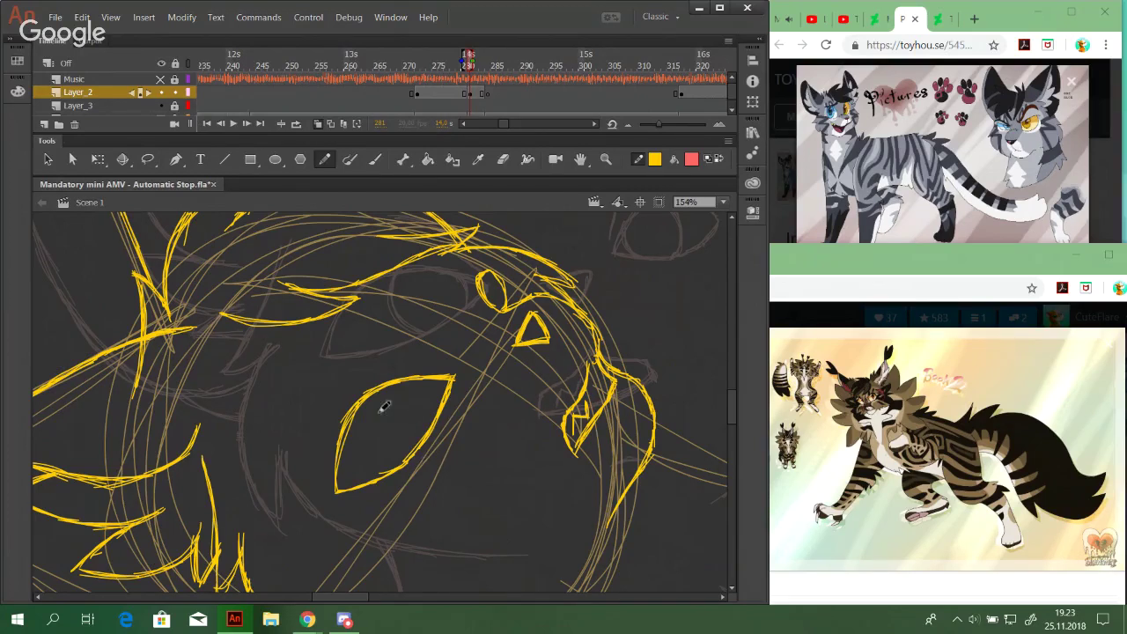
pyautogui.moveTo(379, 404); pyautogui.dragTo(430, 430)
pyautogui.hotkey('ctrl', 'z')
pyautogui.moveTo(385, 389); pyautogui.dragTo(432, 419)
pyautogui.hotkey('ctrl', 'z')
pyautogui.moveTo(483, 282); pyautogui.dragTo(504, 291)
pyautogui.hotkey('ctrl', 'z')
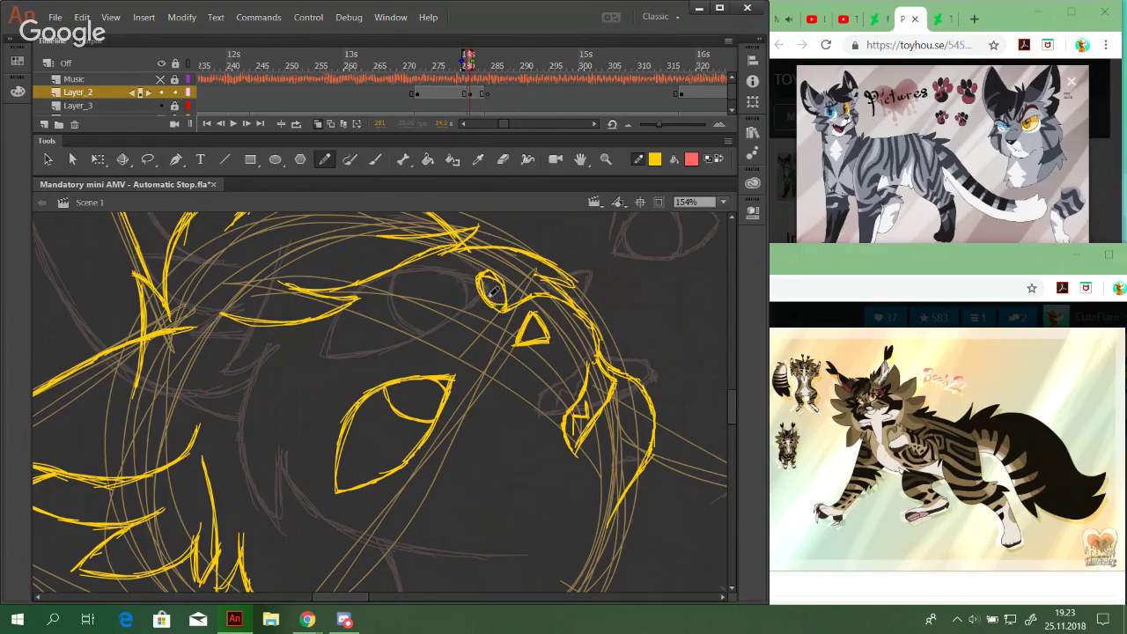
# Add a short crease over the near eye, detail the small oval, and draw brow strokes beside the oval and above the near eye
pyautogui.moveTo(423, 369); pyautogui.dragTo(451, 370)
pyautogui.moveTo(478, 290); pyautogui.dragTo(496, 309)
pyautogui.moveTo(529, 354); pyautogui.dragTo(513, 377)
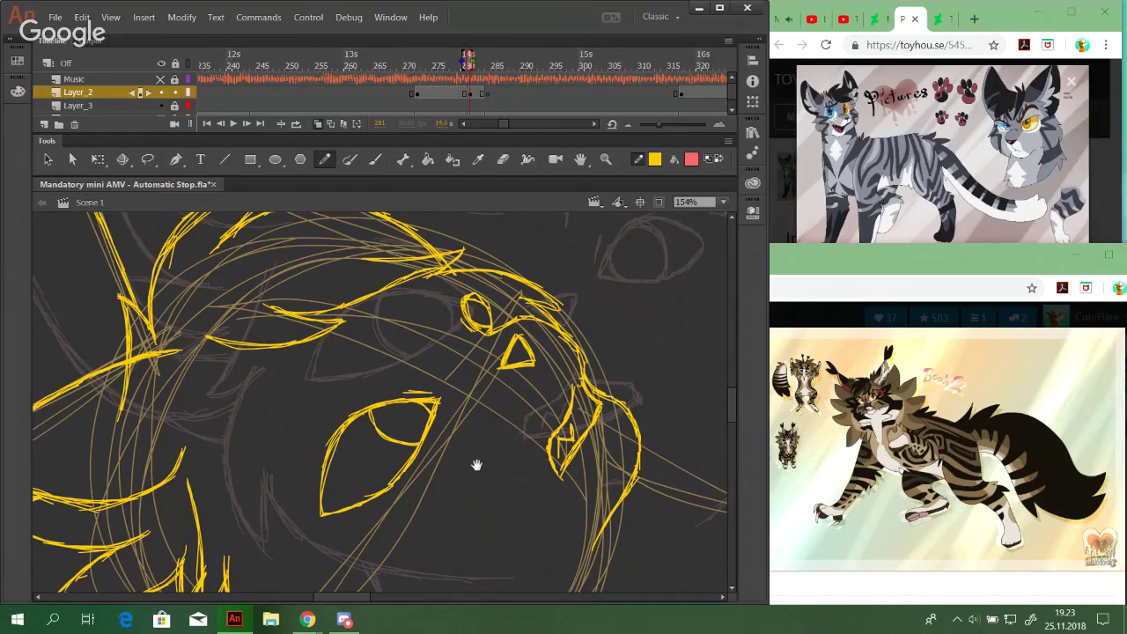
pyautogui.moveTo(476, 465); pyautogui.dragTo(521, 482)
pyautogui.moveTo(463, 302); pyautogui.dragTo(490, 337)
pyautogui.moveTo(495, 384); pyautogui.dragTo(457, 510)
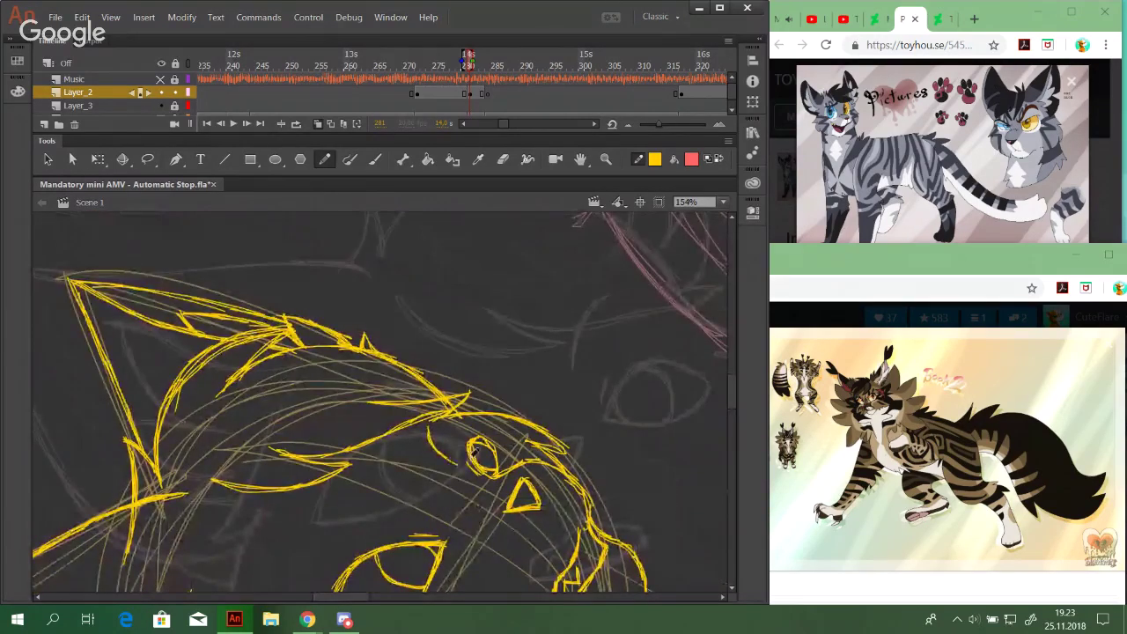
pyautogui.moveTo(456, 493); pyautogui.dragTo(522, 415)
pyautogui.moveTo(387, 452); pyautogui.dragTo(460, 444)
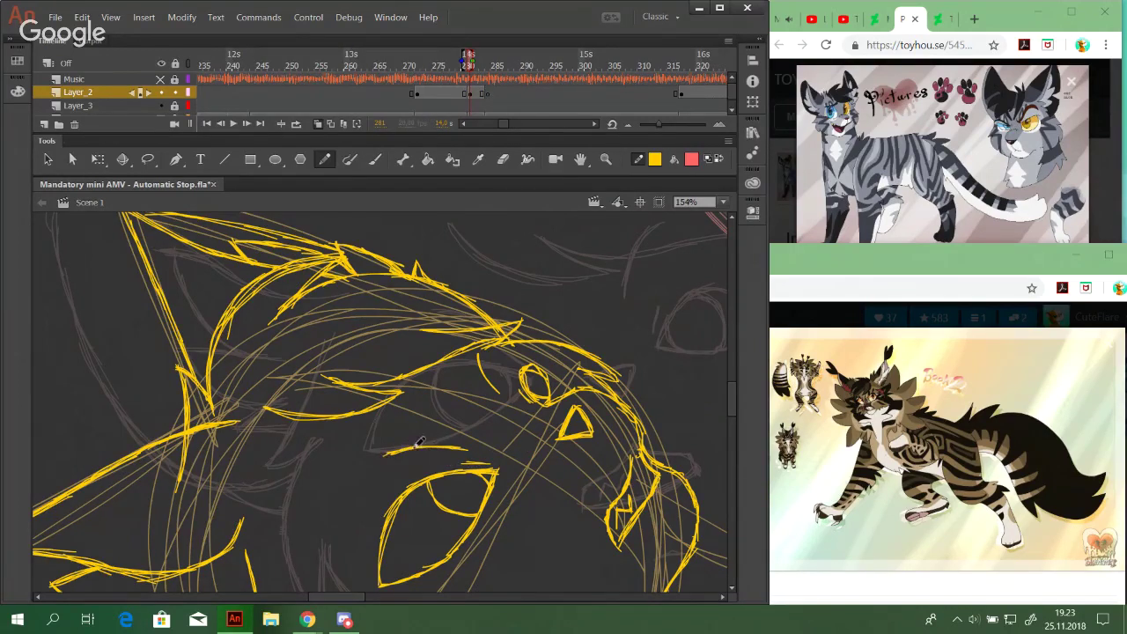
pyautogui.moveTo(530, 507); pyautogui.dragTo(521, 520)
pyautogui.moveTo(670, 485)
pyautogui.mouseDown()
pyautogui.moveTo(640, 516)
pyautogui.moveTo(518, 274)
pyautogui.mouseUp()
pyautogui.moveTo(448, 428); pyautogui.dragTo(413, 529)
pyautogui.moveTo(555, 565); pyautogui.dragTo(430, 451)
pyautogui.moveTo(539, 475); pyautogui.dragTo(476, 411)
pyautogui.press('Left')
pyautogui.press('Left')
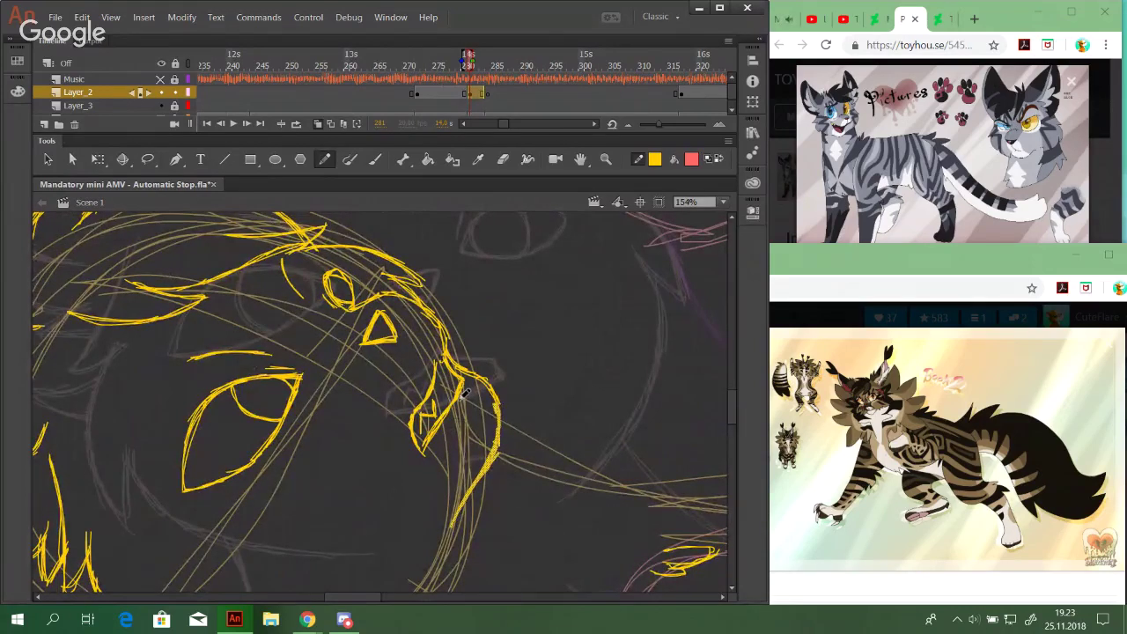
# Draw a pointed fur tuft under the jaw and trace the neck line down to the existing body line
pyautogui.moveTo(312, 479); pyautogui.dragTo(410, 537)
pyautogui.press('space')
pyautogui.moveTo(440, 396); pyautogui.dragTo(462, 230)
pyautogui.moveTo(385, 451); pyautogui.dragTo(586, 529)
pyautogui.moveTo(552, 420); pyautogui.dragTo(619, 518)
pyautogui.moveTo(560, 550); pyautogui.dragTo(641, 335)
pyautogui.moveTo(566, 419)
pyautogui.mouseDown()
pyautogui.moveTo(538, 415)
pyautogui.moveTo(551, 405)
pyautogui.moveTo(536, 430)
pyautogui.moveTo(593, 513)
pyautogui.moveTo(472, 499)
pyautogui.moveTo(491, 563)
pyautogui.moveTo(497, 527)
pyautogui.moveTo(515, 549)
pyautogui.moveTo(652, 572)
pyautogui.moveTo(608, 564)
pyautogui.moveTo(669, 554)
pyautogui.moveTo(468, 410)
pyautogui.moveTo(375, 411)
pyautogui.moveTo(540, 427)
pyautogui.moveTo(470, 420)
pyautogui.moveTo(431, 383)
pyautogui.mouseUp()
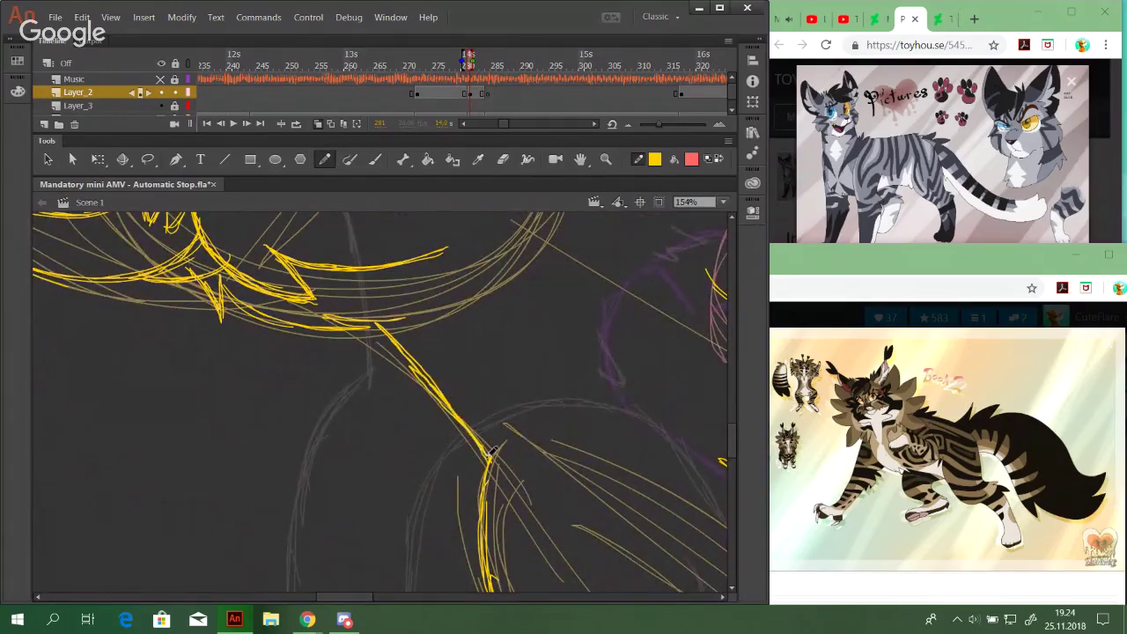
pyautogui.moveTo(680, 441)
pyautogui.mouseDown()
pyautogui.moveTo(546, 493)
pyautogui.moveTo(548, 471)
pyautogui.mouseUp()
pyautogui.moveTo(594, 297); pyautogui.dragTo(516, 441)
pyautogui.moveTo(460, 359); pyautogui.dragTo(679, 501)
pyautogui.moveTo(590, 459)
pyautogui.mouseDown()
pyautogui.moveTo(686, 506)
pyautogui.moveTo(655, 516)
pyautogui.moveTo(528, 473)
pyautogui.moveTo(672, 444)
pyautogui.moveTo(501, 496)
pyautogui.moveTo(531, 234)
pyautogui.moveTo(493, 393)
pyautogui.moveTo(607, 403)
pyautogui.moveTo(411, 403)
pyautogui.moveTo(471, 441)
pyautogui.moveTo(410, 467)
pyautogui.moveTo(539, 523)
pyautogui.moveTo(535, 436)
pyautogui.mouseUp()
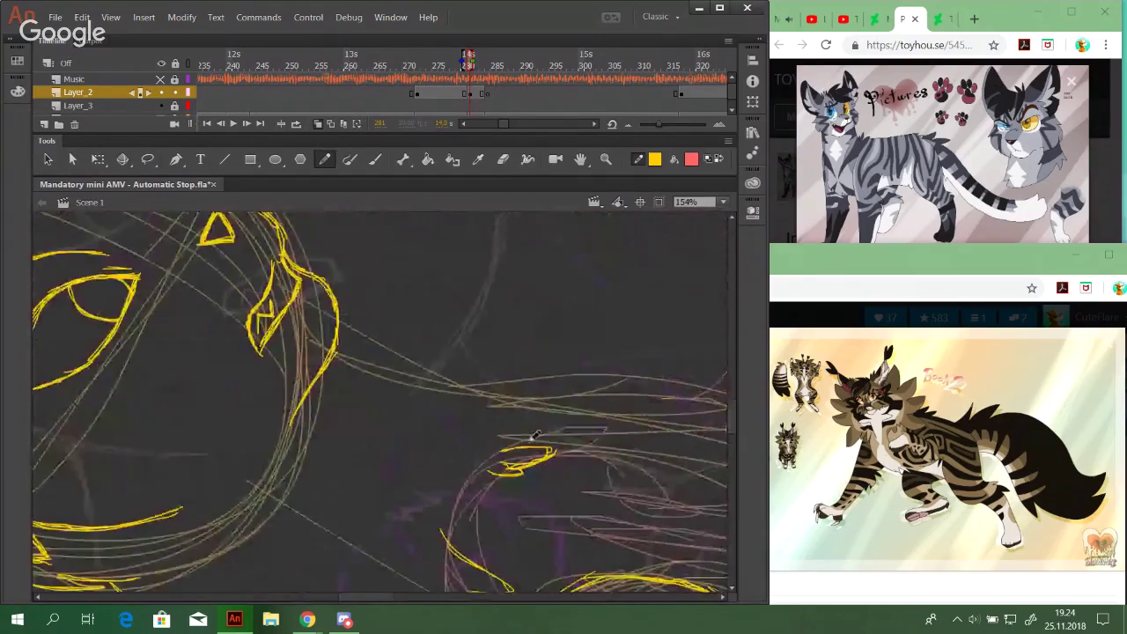
pyautogui.moveTo(709, 487); pyautogui.dragTo(443, 468)
pyautogui.moveTo(422, 465)
pyautogui.mouseDown()
pyautogui.moveTo(410, 461)
pyautogui.moveTo(360, 246)
pyautogui.moveTo(403, 217)
pyautogui.moveTo(435, 239)
pyautogui.moveTo(526, 526)
pyautogui.moveTo(503, 449)
pyautogui.moveTo(479, 431)
pyautogui.moveTo(347, 505)
pyautogui.moveTo(284, 513)
pyautogui.moveTo(478, 395)
pyautogui.moveTo(696, 376)
pyautogui.mouseUp()
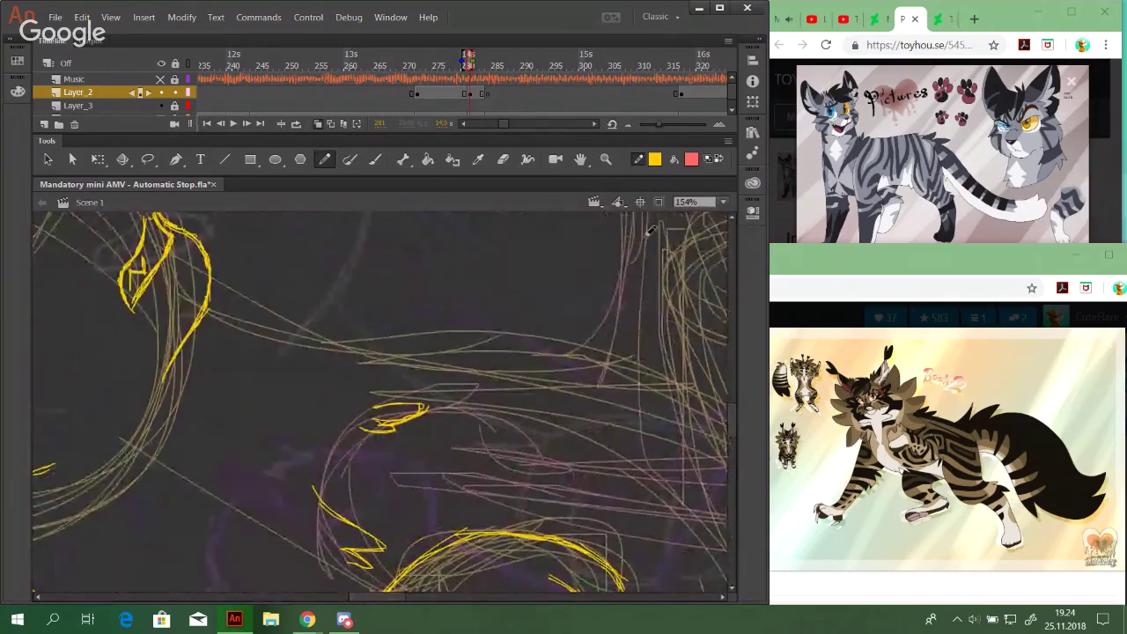
# Trace the curved face edge of the second cat's pink head sketch in coral red with the Pencil tool
pyautogui.click(723, 201)
pyautogui.click(702, 260)
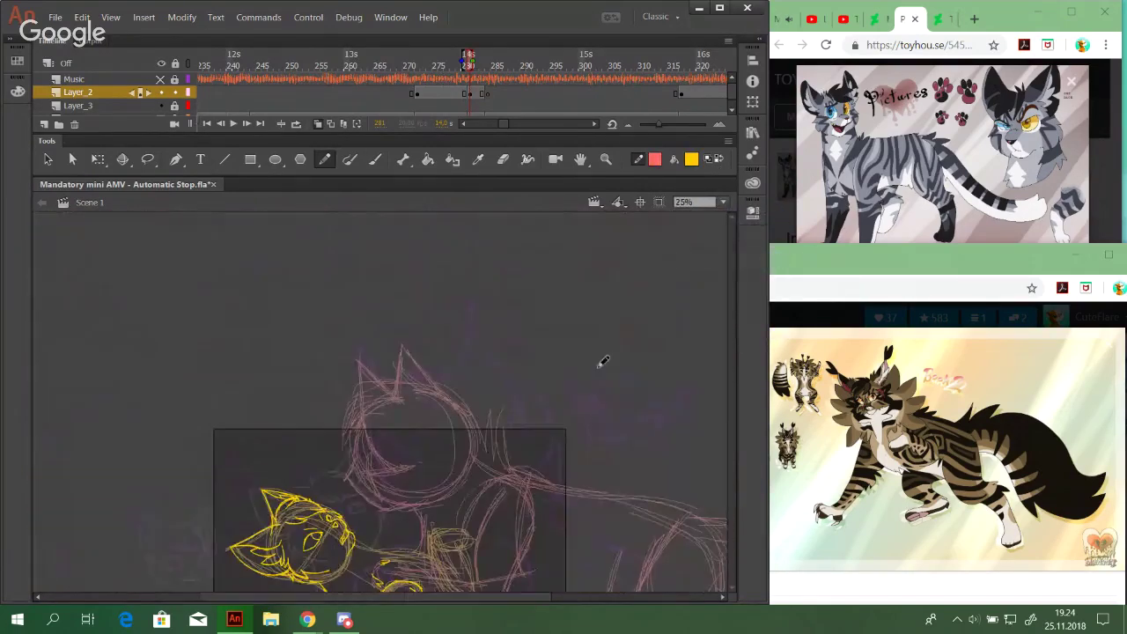
pyautogui.click(606, 158)
pyautogui.moveTo(284, 403); pyautogui.dragTo(546, 532)
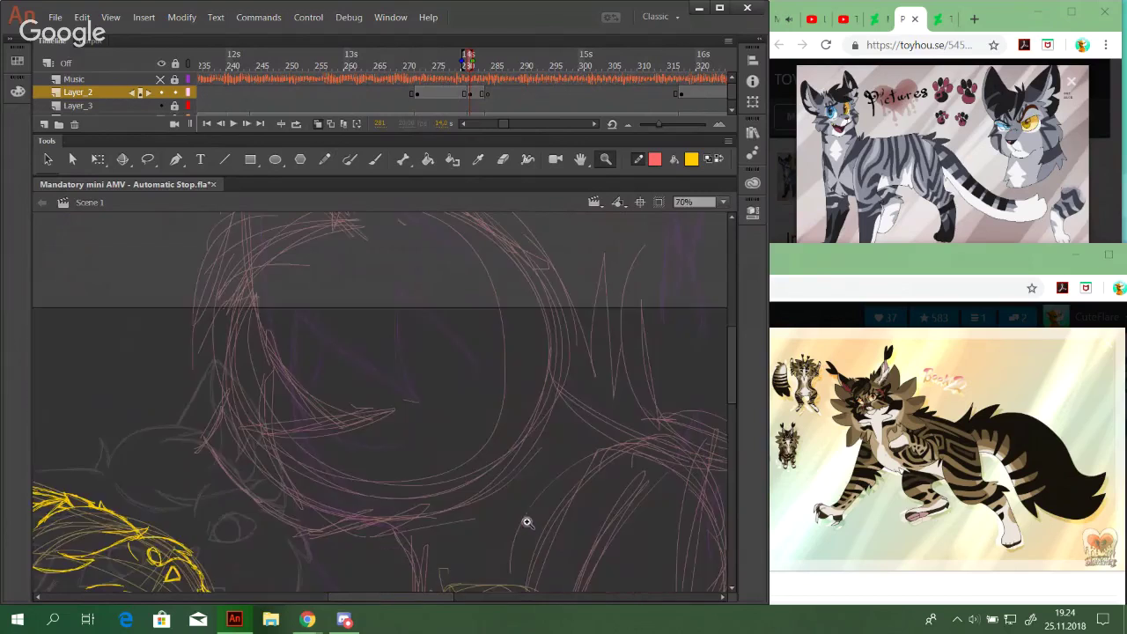
pyautogui.click(324, 158)
pyautogui.moveTo(327, 430); pyautogui.dragTo(424, 369)
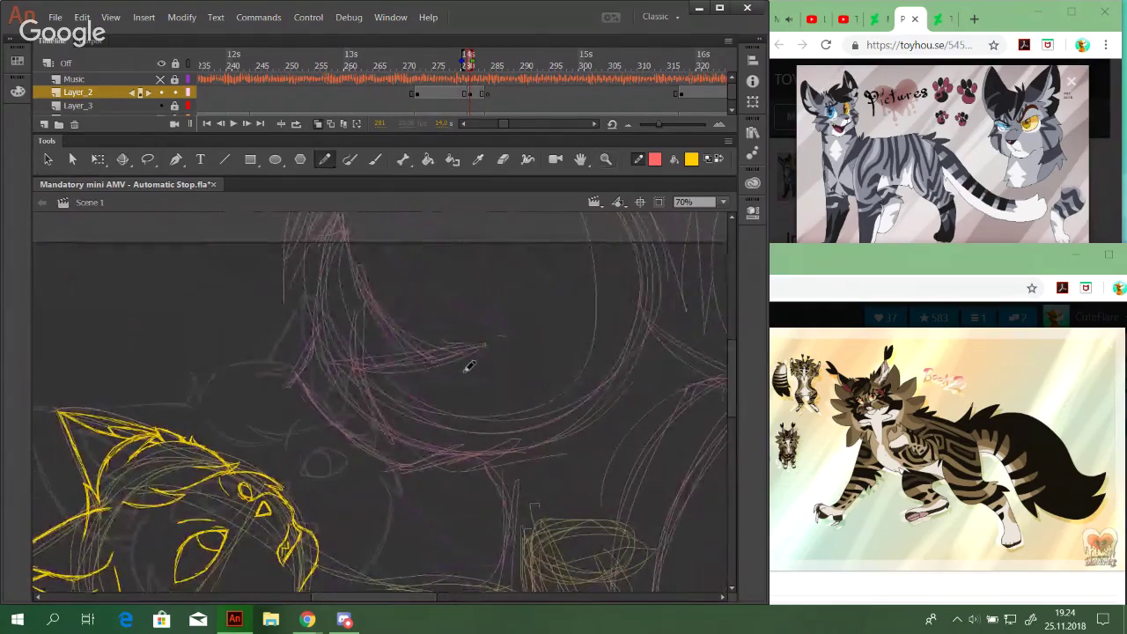
pyautogui.scroll(5, 481, 361)
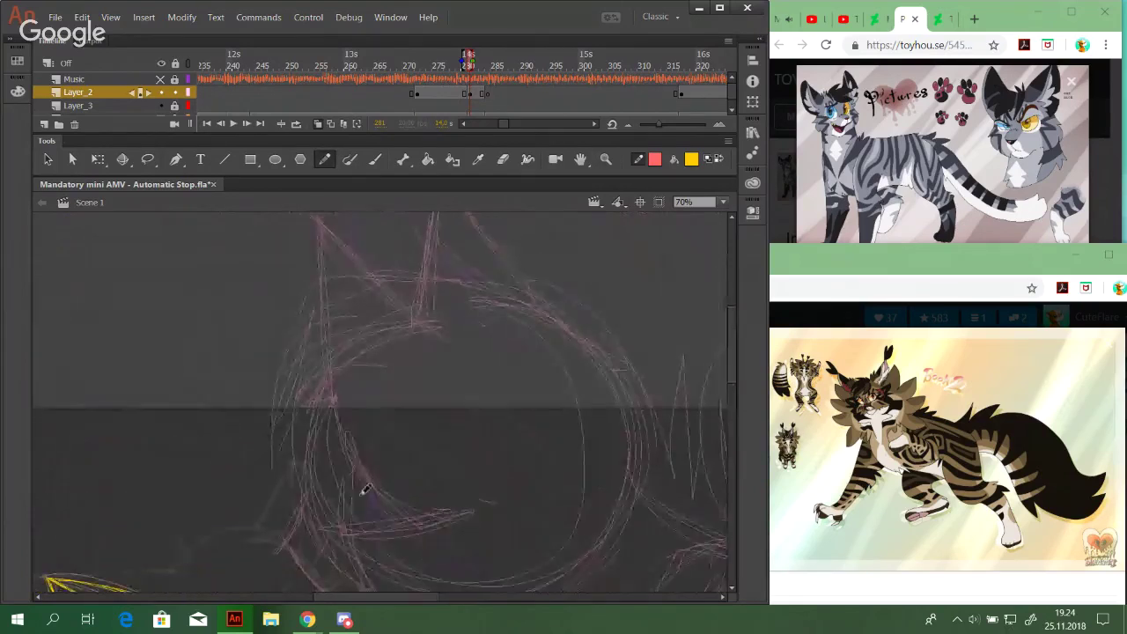
pyautogui.moveTo(385, 498); pyautogui.dragTo(431, 510)
pyautogui.moveTo(345, 451); pyautogui.dragTo(404, 503)
# Trace both sides of the second cat's front ear, from the face edge over the tip to the forehead
pyautogui.moveTo(332, 393)
pyautogui.mouseDown()
pyautogui.moveTo(360, 462)
pyautogui.moveTo(338, 420)
pyautogui.moveTo(324, 309)
pyautogui.moveTo(331, 393)
pyautogui.moveTo(315, 222)
pyautogui.mouseUp()
pyautogui.moveTo(320, 305)
pyautogui.mouseDown()
pyautogui.moveTo(314, 222)
pyautogui.moveTo(353, 259)
pyautogui.mouseUp()
pyautogui.moveTo(316, 224); pyautogui.dragTo(406, 301)
pyautogui.moveTo(358, 254)
pyautogui.mouseDown()
pyautogui.moveTo(421, 302)
pyautogui.moveTo(463, 390)
pyautogui.mouseUp()
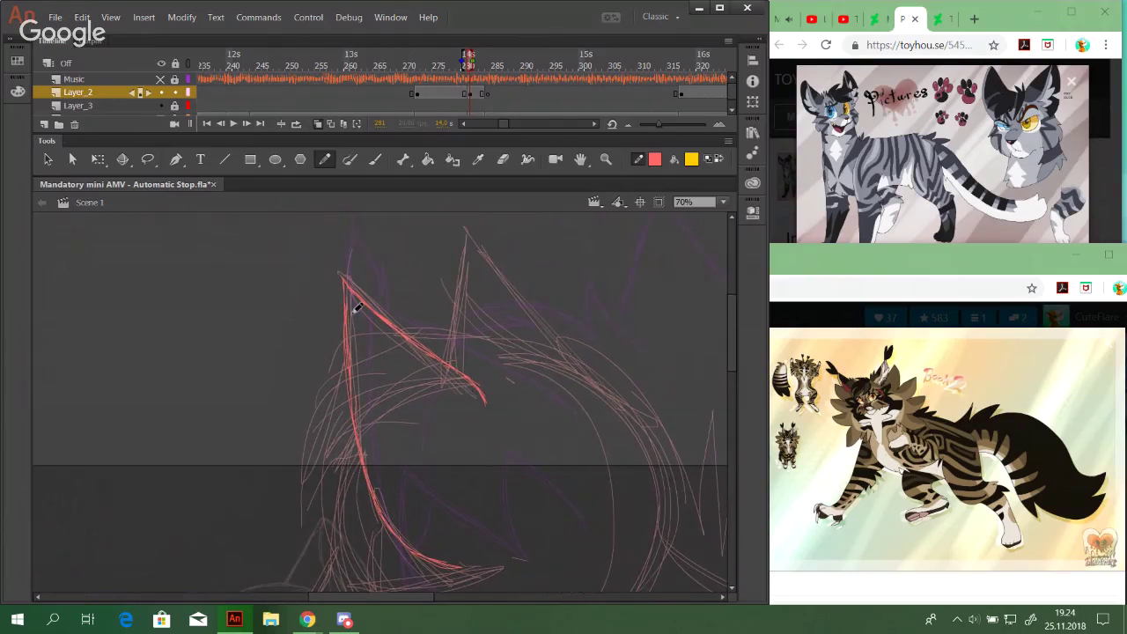
# Reinforce the second cat's front ear near its tip and draw a curved, pointed fur tuft extending above the tip
pyautogui.moveTo(344, 282); pyautogui.dragTo(349, 329)
pyautogui.moveTo(345, 288); pyautogui.dragTo(349, 329)
pyautogui.moveTo(339, 291); pyautogui.dragTo(331, 234)
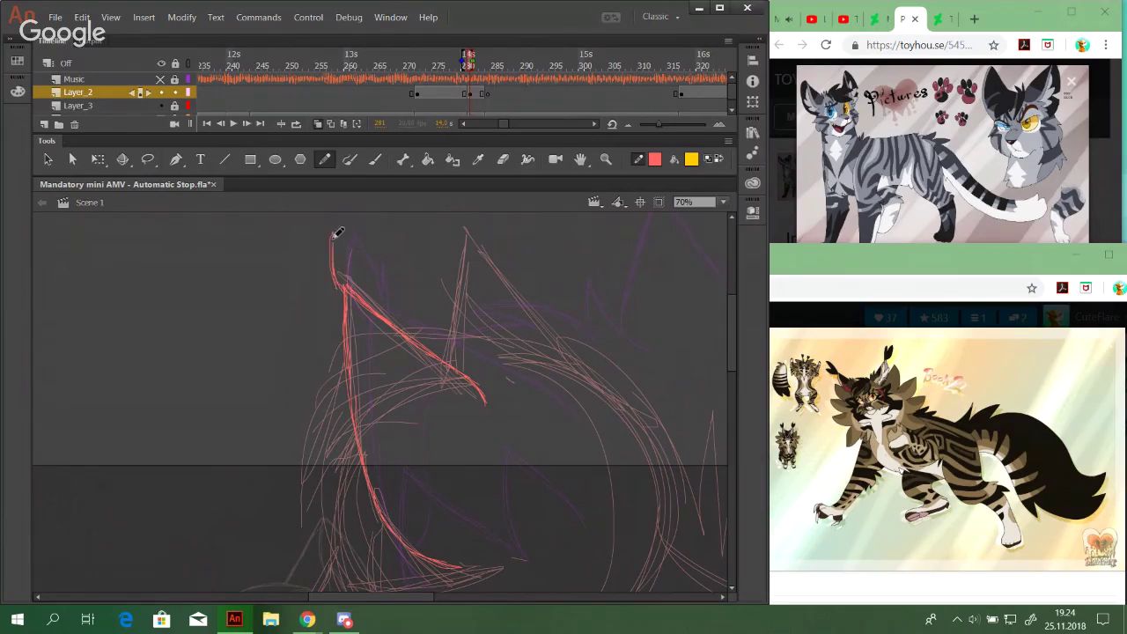
pyautogui.hotkey('ctrl', 'z')
pyautogui.moveTo(343, 289); pyautogui.dragTo(328, 229)
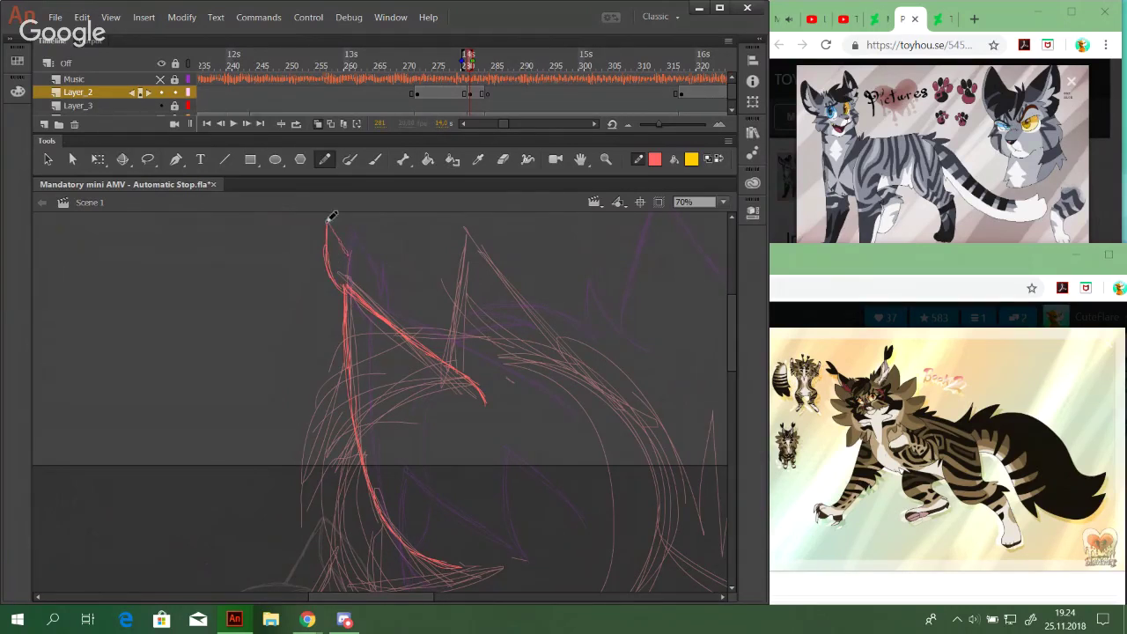
pyautogui.moveTo(325, 220); pyautogui.dragTo(353, 248)
# Trace the front edge of the second cat's upright foreleg and the rounded arch over its shoulder
pyautogui.moveTo(470, 425)
pyautogui.mouseDown()
pyautogui.moveTo(448, 327)
pyautogui.moveTo(484, 390)
pyautogui.moveTo(413, 305)
pyautogui.moveTo(391, 439)
pyautogui.moveTo(412, 420)
pyautogui.moveTo(382, 460)
pyautogui.moveTo(374, 432)
pyautogui.mouseUp()
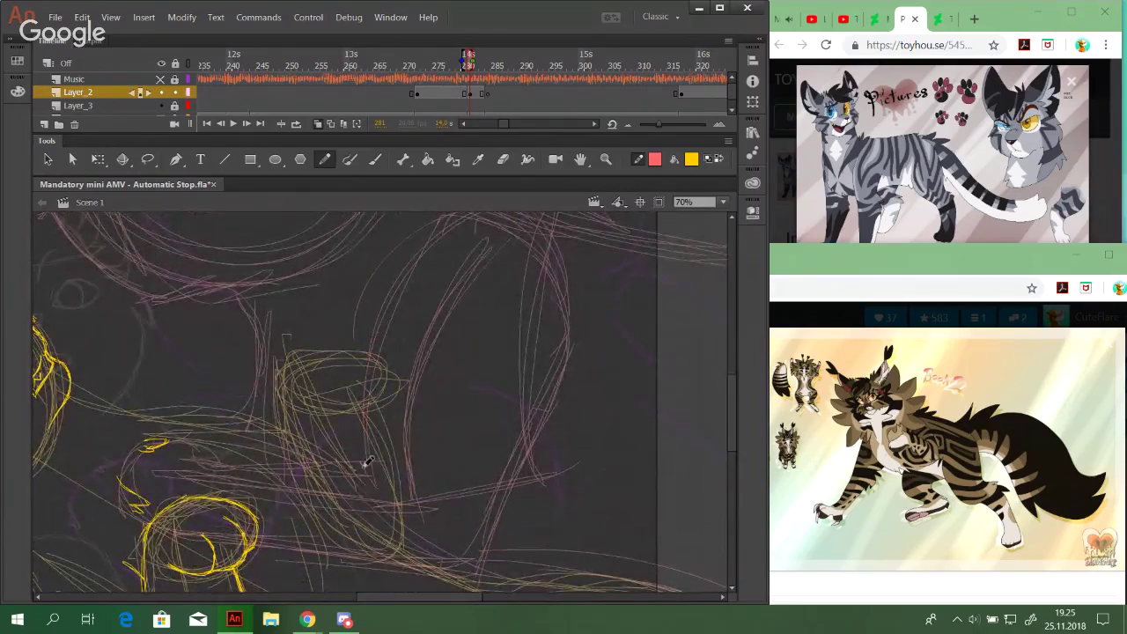
pyautogui.moveTo(359, 458)
pyautogui.mouseDown()
pyautogui.moveTo(372, 484)
pyautogui.moveTo(359, 460)
pyautogui.moveTo(361, 412)
pyautogui.moveTo(384, 302)
pyautogui.mouseUp()
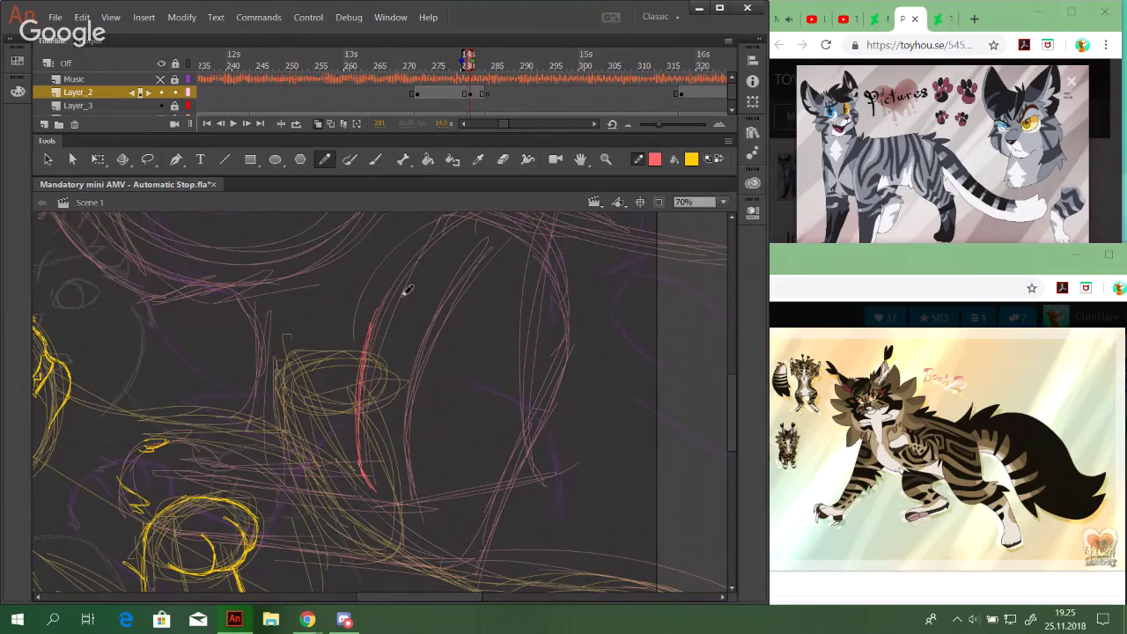
pyautogui.moveTo(527, 287); pyautogui.dragTo(526, 322)
pyautogui.moveTo(449, 258); pyautogui.dragTo(499, 247)
pyautogui.moveTo(448, 260)
pyautogui.mouseDown()
pyautogui.moveTo(534, 272)
pyautogui.moveTo(492, 249)
pyautogui.moveTo(542, 280)
pyautogui.moveTo(503, 248)
pyautogui.moveTo(520, 248)
pyautogui.moveTo(558, 312)
pyautogui.mouseUp()
pyautogui.moveTo(532, 274); pyautogui.dragTo(559, 311)
pyautogui.hotkey('ctrl', 'z')
# Trace the underside of the second cat's outstretched foreleg and carry the line up the rear edge of the shoulder
pyautogui.press('space')
pyautogui.moveTo(366, 588)
pyautogui.mouseDown()
pyautogui.moveTo(469, 365)
pyautogui.moveTo(401, 422)
pyautogui.mouseUp()
pyautogui.moveTo(294, 411); pyautogui.dragTo(388, 427)
pyautogui.hotkey('ctrl', 'z')
pyautogui.hotkey('ctrl', 'z')
pyautogui.moveTo(323, 407)
pyautogui.mouseDown()
pyautogui.moveTo(355, 417)
pyautogui.moveTo(283, 405)
pyautogui.moveTo(459, 431)
pyautogui.moveTo(509, 425)
pyautogui.mouseUp()
pyautogui.moveTo(502, 380); pyautogui.dragTo(476, 455)
pyautogui.moveTo(483, 502)
pyautogui.mouseDown()
pyautogui.moveTo(497, 472)
pyautogui.moveTo(485, 498)
pyautogui.moveTo(493, 488)
pyautogui.moveTo(526, 405)
pyautogui.mouseUp()
pyautogui.moveTo(493, 485); pyautogui.dragTo(551, 359)
pyautogui.moveTo(493, 466)
pyautogui.mouseDown()
pyautogui.moveTo(540, 360)
pyautogui.moveTo(560, 347)
pyautogui.mouseUp()
# Draw short, jagged fur strokes along the lower edge of the second cat's head sketch
pyautogui.moveTo(468, 379)
pyautogui.mouseDown()
pyautogui.moveTo(452, 370)
pyautogui.moveTo(461, 448)
pyautogui.moveTo(493, 478)
pyautogui.mouseUp()
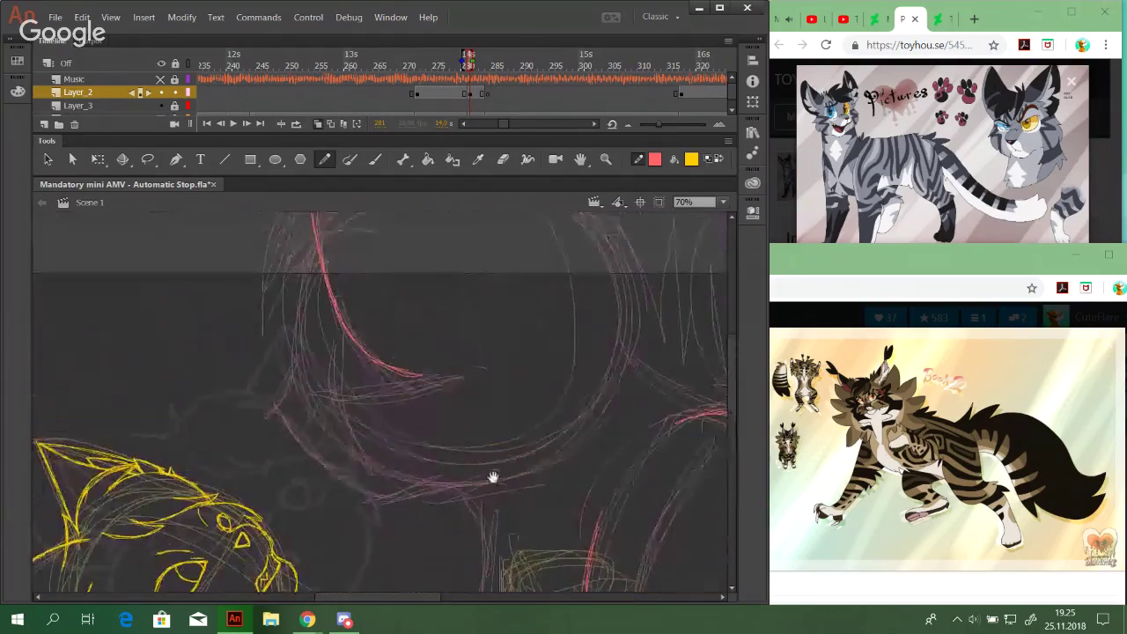
pyautogui.moveTo(413, 378); pyautogui.dragTo(325, 380)
pyautogui.moveTo(433, 448)
pyautogui.mouseDown()
pyautogui.moveTo(322, 411)
pyautogui.moveTo(297, 422)
pyautogui.moveTo(515, 411)
pyautogui.mouseUp()
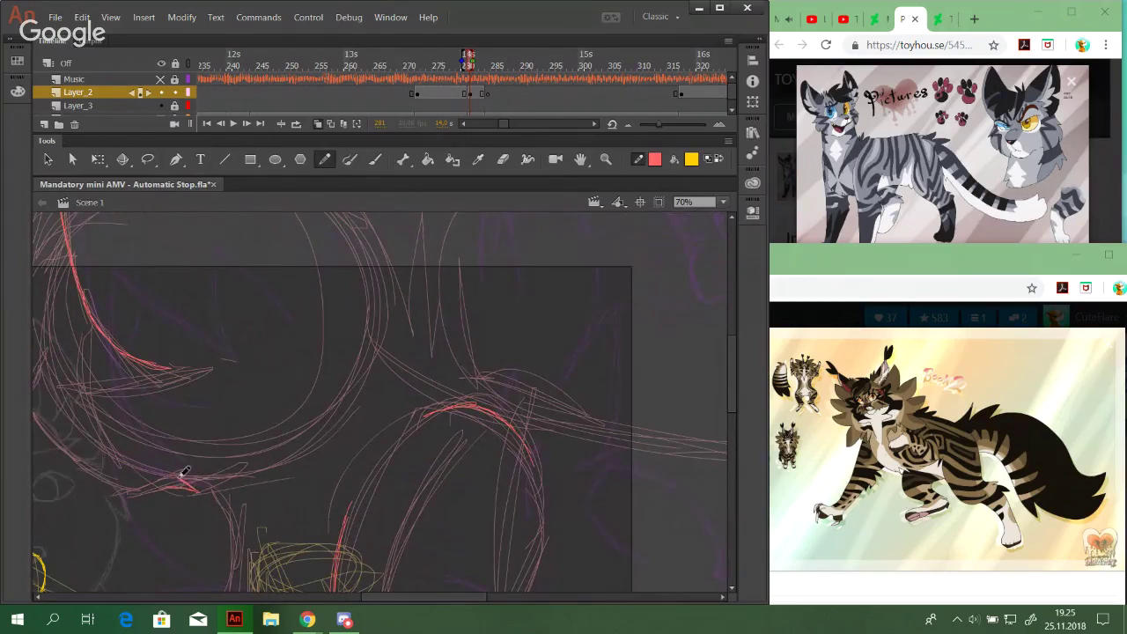
pyautogui.moveTo(392, 456)
pyautogui.mouseDown()
pyautogui.moveTo(196, 501)
pyautogui.moveTo(458, 432)
pyautogui.mouseUp()
pyautogui.moveTo(225, 455)
pyautogui.mouseDown()
pyautogui.moveTo(232, 443)
pyautogui.moveTo(295, 451)
pyautogui.moveTo(253, 451)
pyautogui.moveTo(290, 444)
pyautogui.mouseUp()
# Draw the curved lower face line down to the chin fur and add a pointed tuft where it meets the face edge
pyautogui.moveTo(395, 398)
pyautogui.mouseDown()
pyautogui.moveTo(158, 482)
pyautogui.moveTo(365, 431)
pyautogui.mouseUp()
pyautogui.hotkey('ctrl', 'z')
pyautogui.moveTo(229, 417)
pyautogui.mouseDown()
pyautogui.moveTo(198, 398)
pyautogui.moveTo(220, 410)
pyautogui.moveTo(251, 473)
pyautogui.moveTo(240, 425)
pyautogui.moveTo(252, 483)
pyautogui.mouseUp()
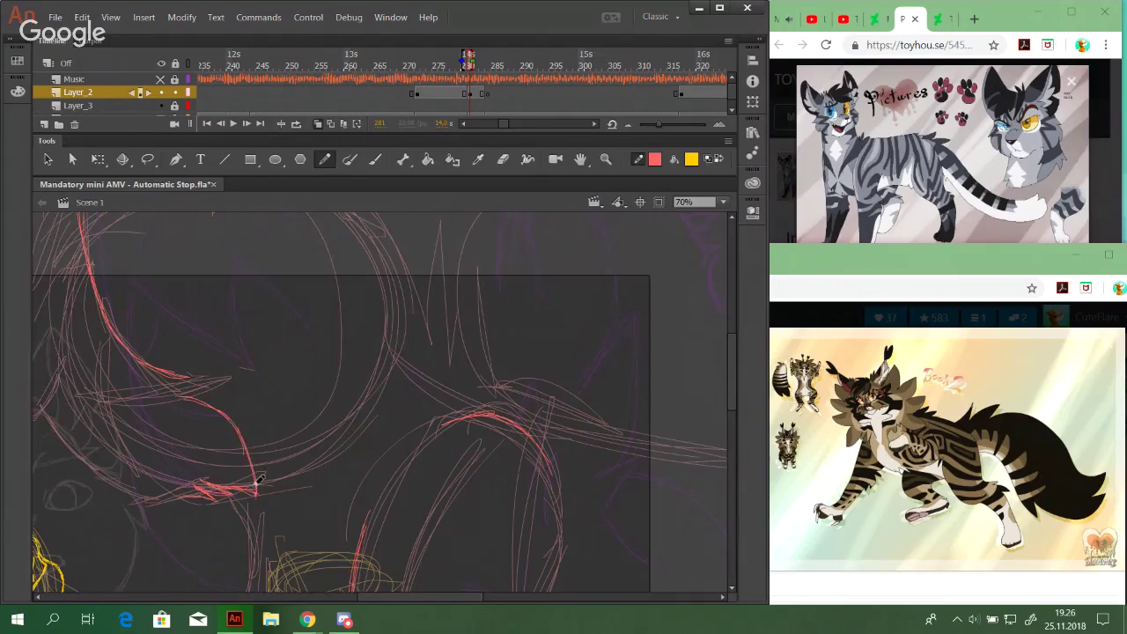
pyautogui.moveTo(358, 423); pyautogui.dragTo(131, 501)
pyautogui.moveTo(226, 473); pyautogui.dragTo(536, 364)
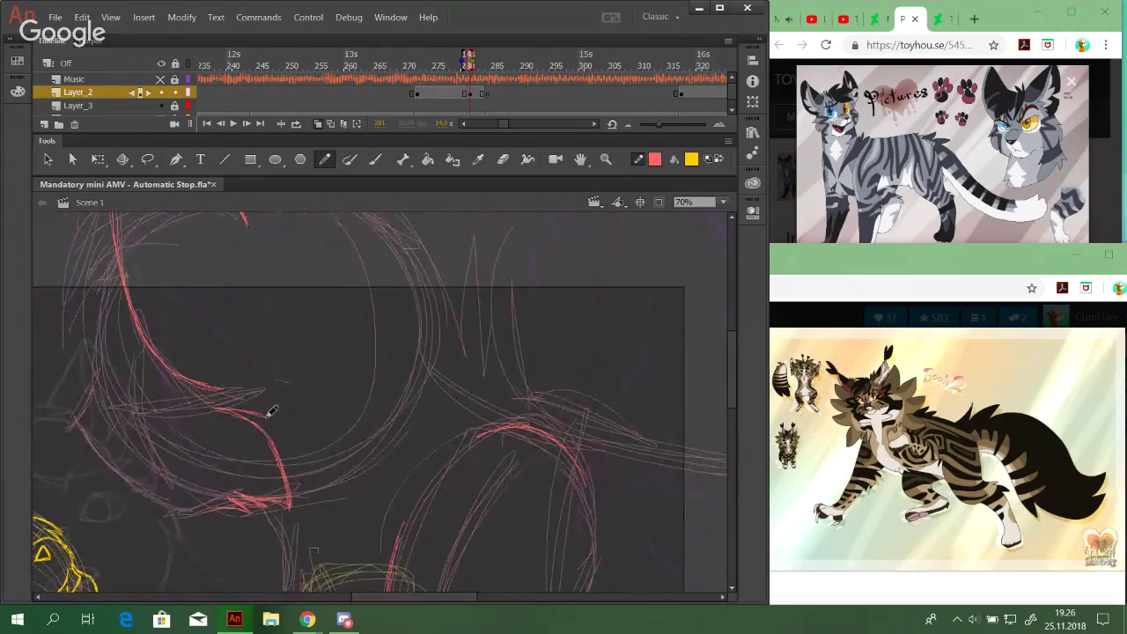
pyautogui.moveTo(233, 390)
pyautogui.mouseDown()
pyautogui.moveTo(269, 429)
pyautogui.moveTo(262, 419)
pyautogui.mouseUp()
# Draw zigzag fur tufts inside the second cat's head below the front ear and join them to the cheek tuft
pyautogui.moveTo(503, 349); pyautogui.dragTo(508, 408)
pyautogui.moveTo(407, 388); pyautogui.dragTo(433, 391)
pyautogui.moveTo(440, 321)
pyautogui.mouseDown()
pyautogui.moveTo(465, 344)
pyautogui.moveTo(435, 316)
pyautogui.moveTo(460, 397)
pyautogui.mouseUp()
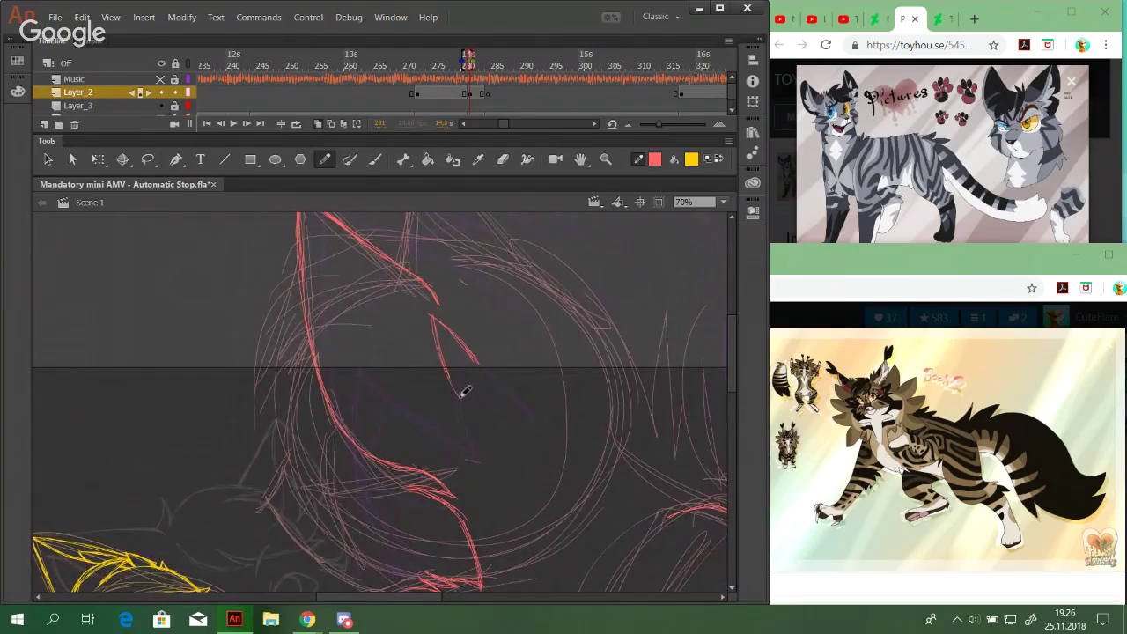
pyautogui.moveTo(390, 298)
pyautogui.mouseDown()
pyautogui.moveTo(439, 354)
pyautogui.moveTo(391, 297)
pyautogui.moveTo(430, 356)
pyautogui.mouseUp()
pyautogui.hotkey('ctrl', 'z')
pyautogui.hotkey('ctrl', 'z')
pyautogui.moveTo(355, 306); pyautogui.dragTo(359, 401)
pyautogui.moveTo(358, 351)
pyautogui.mouseDown()
pyautogui.moveTo(380, 423)
pyautogui.moveTo(427, 467)
pyautogui.mouseUp()
pyautogui.moveTo(368, 410); pyautogui.dragTo(441, 463)
pyautogui.press('space')
pyautogui.moveTo(492, 392)
pyautogui.mouseDown()
pyautogui.moveTo(495, 328)
pyautogui.moveTo(428, 408)
pyautogui.moveTo(378, 411)
pyautogui.moveTo(362, 426)
pyautogui.mouseUp()
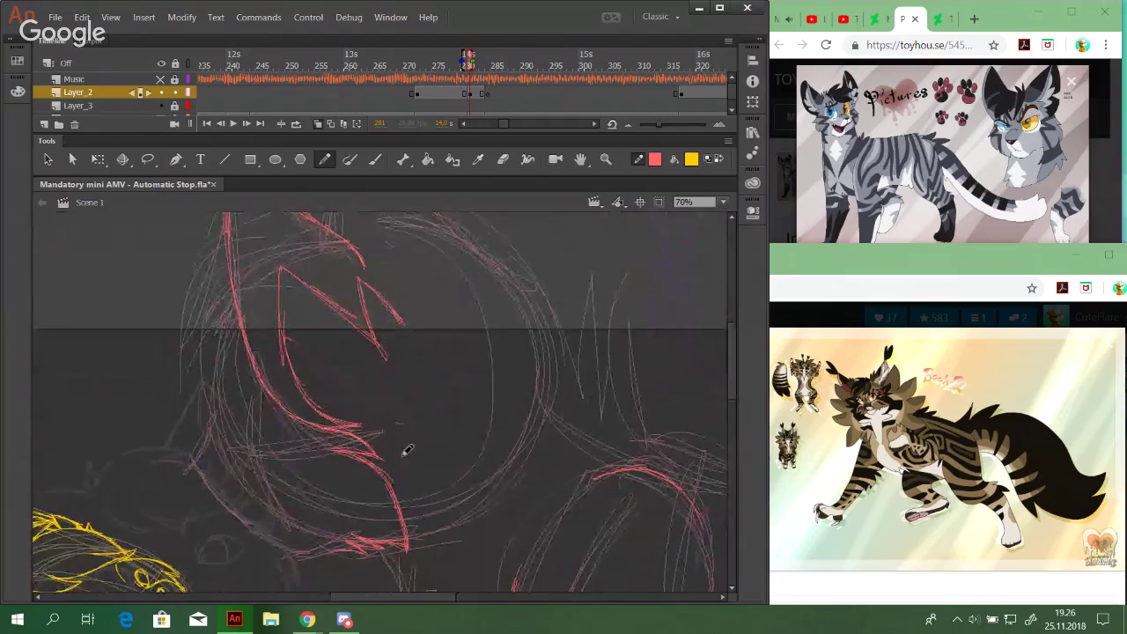
# Trace the nearly straight upper edge of the second cat's outstretched foreleg up to the upright leg line
pyautogui.moveTo(456, 509)
pyautogui.mouseDown()
pyautogui.moveTo(425, 432)
pyautogui.moveTo(423, 268)
pyautogui.mouseUp()
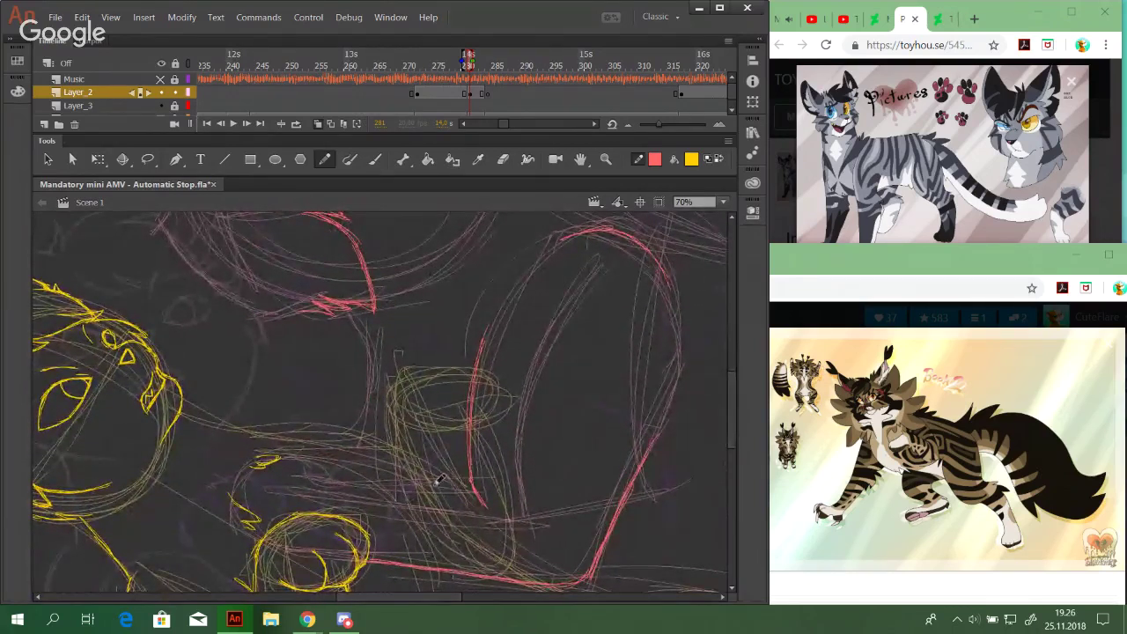
pyautogui.moveTo(318, 478); pyautogui.dragTo(457, 474)
pyautogui.hotkey('ctrl', 'z')
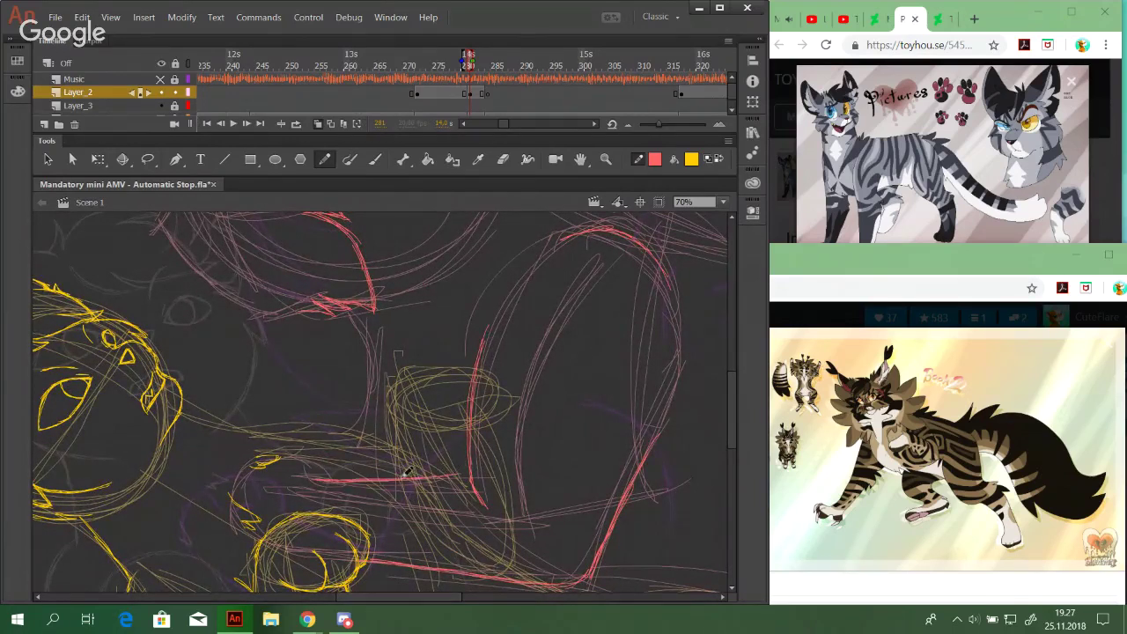
pyautogui.moveTo(379, 377); pyautogui.dragTo(543, 437)
pyautogui.moveTo(559, 387)
pyautogui.mouseDown()
pyautogui.moveTo(546, 453)
pyautogui.moveTo(398, 327)
pyautogui.mouseUp()
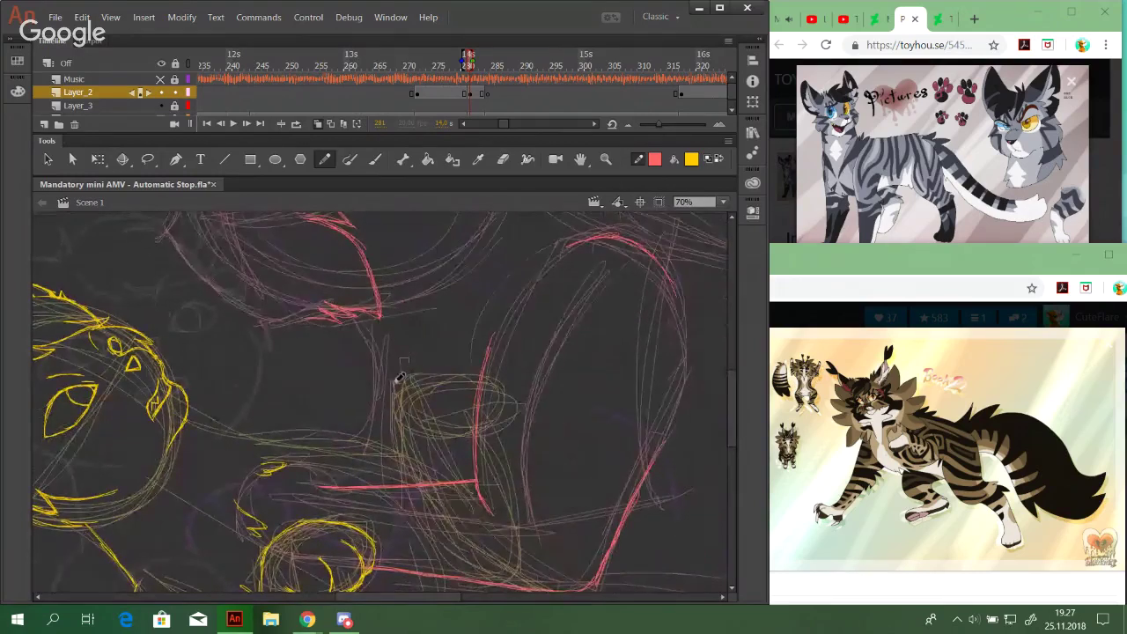
# Trace the short curved line on top of the second cat's head at the base of the rear ear
pyautogui.moveTo(419, 403); pyautogui.dragTo(501, 520)
pyautogui.moveTo(447, 438)
pyautogui.mouseDown()
pyautogui.moveTo(481, 478)
pyautogui.moveTo(475, 496)
pyautogui.moveTo(503, 533)
pyautogui.moveTo(457, 604)
pyautogui.mouseUp()
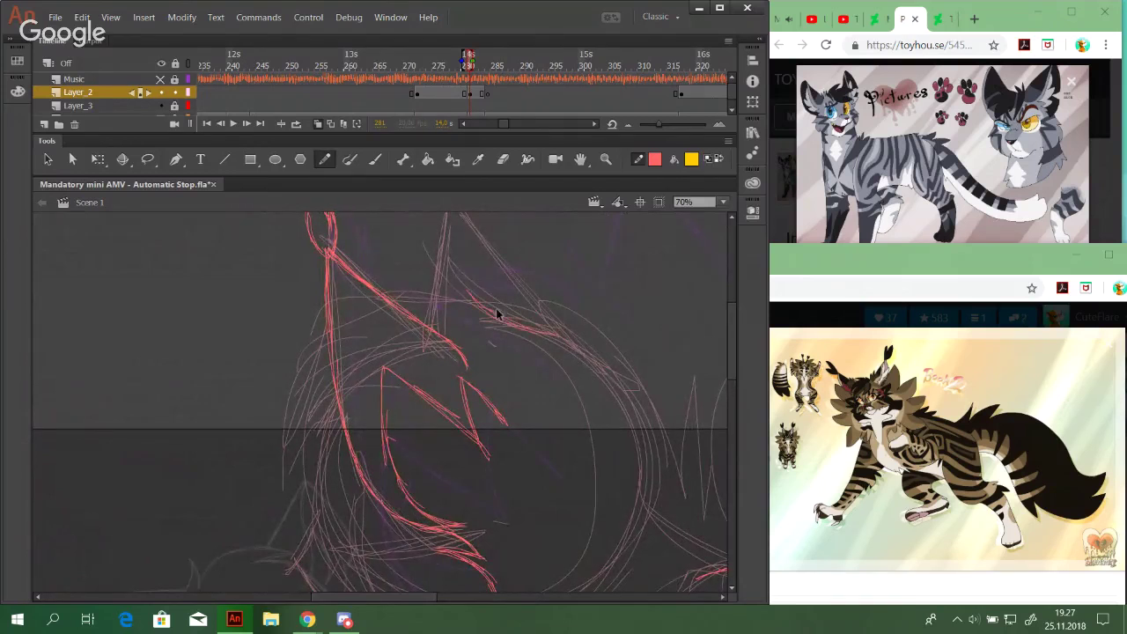
pyautogui.moveTo(475, 295); pyautogui.dragTo(546, 329)
pyautogui.moveTo(456, 279); pyautogui.dragTo(474, 294)
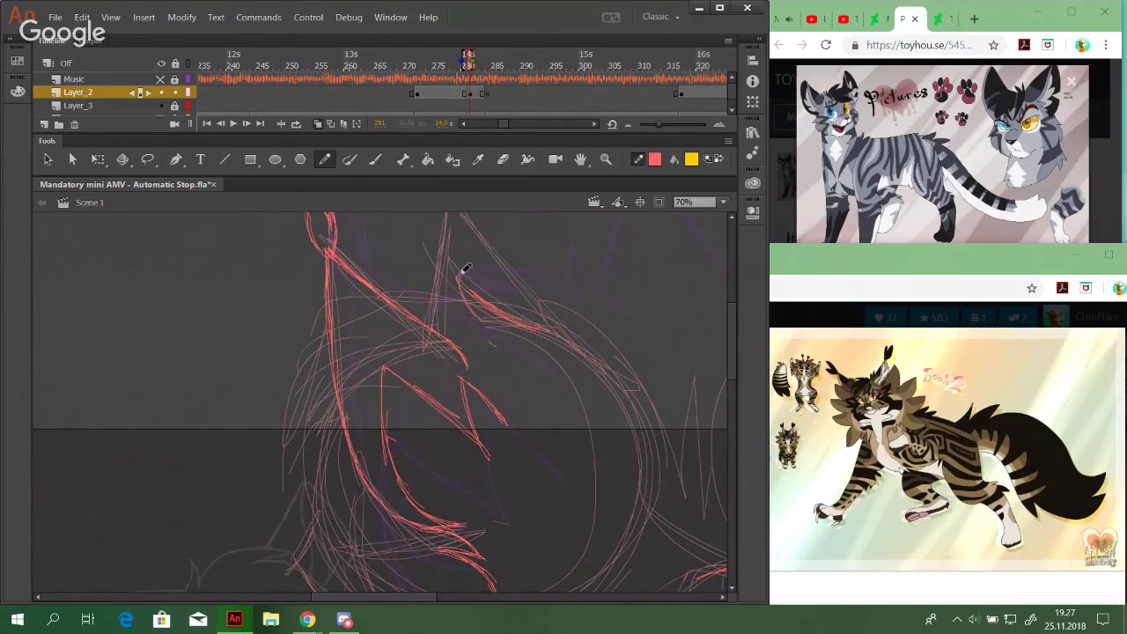
# View the whole scene at 12% zoom, play it from frame 272, and compare the poses before and after frame 281
pyautogui.click(723, 201)
pyautogui.click(729, 246)
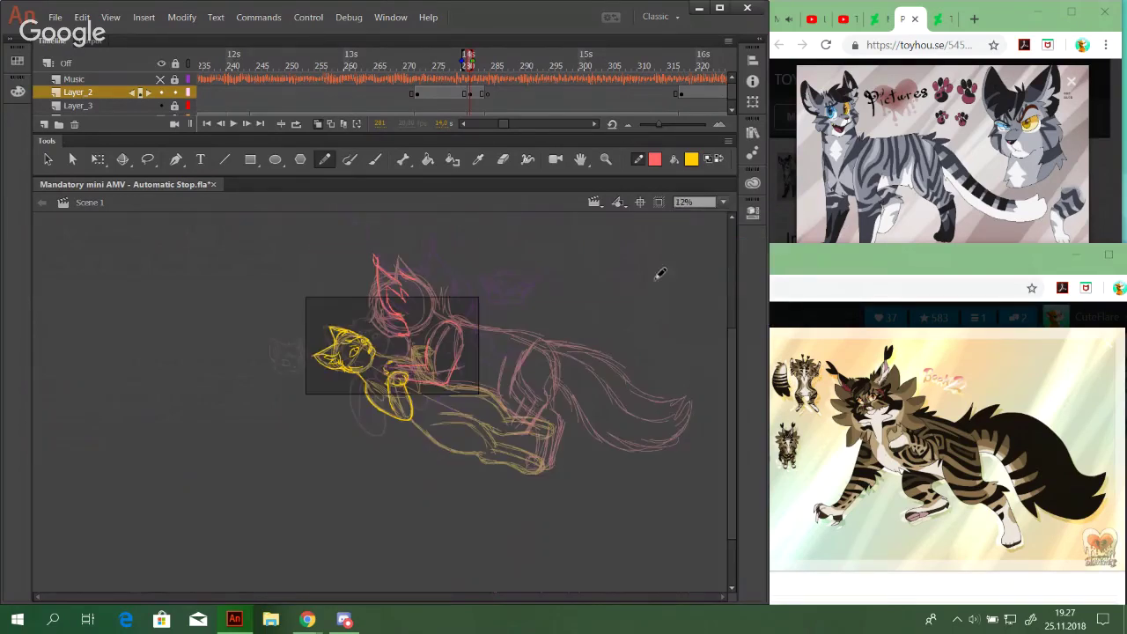
pyautogui.click(422, 65)
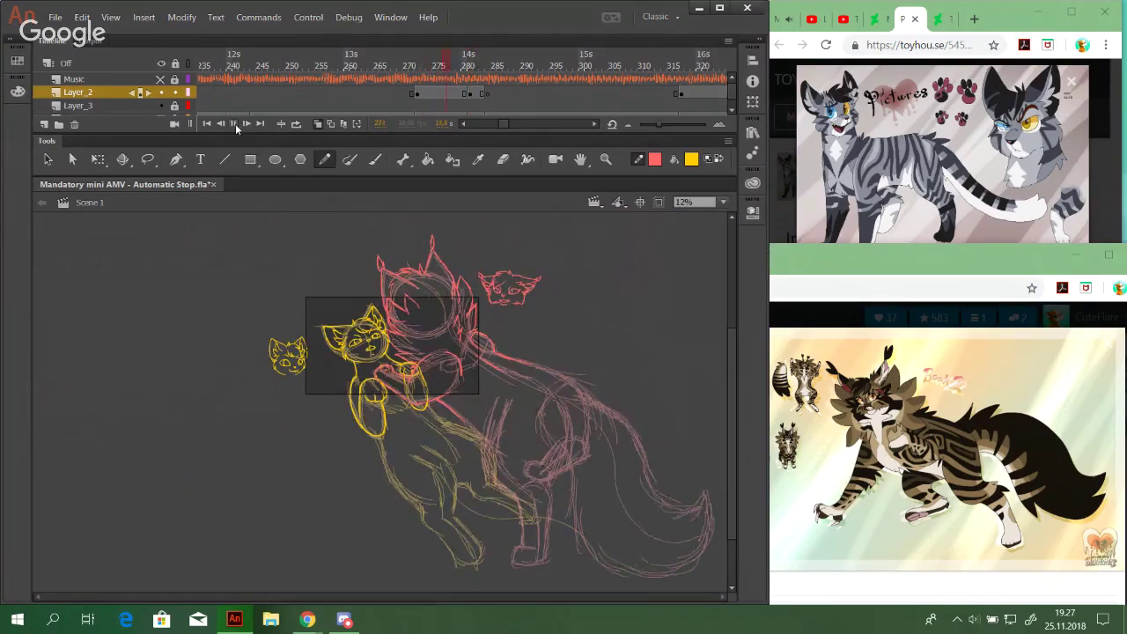
pyautogui.click(236, 124)
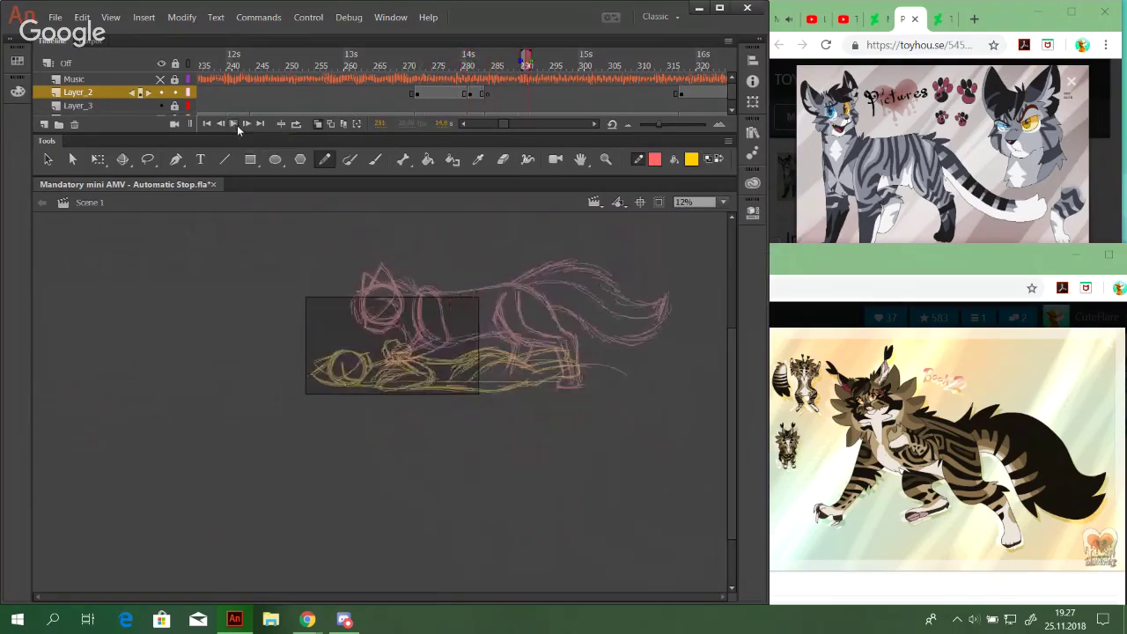
pyautogui.click(472, 54)
pyautogui.click(439, 55)
pyautogui.click(474, 57)
pyautogui.click(441, 63)
pyautogui.click(473, 54)
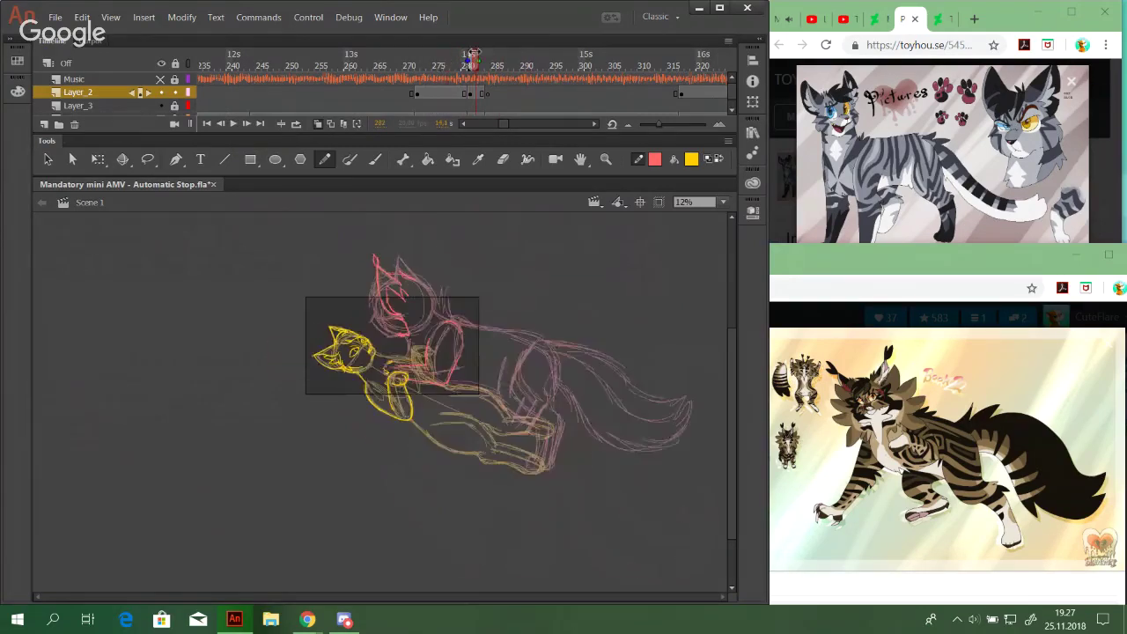
# Enable the camera and insert a keyframe on the Camera layer at frame 272
pyautogui.moveTo(505, 124); pyautogui.dragTo(500, 125)
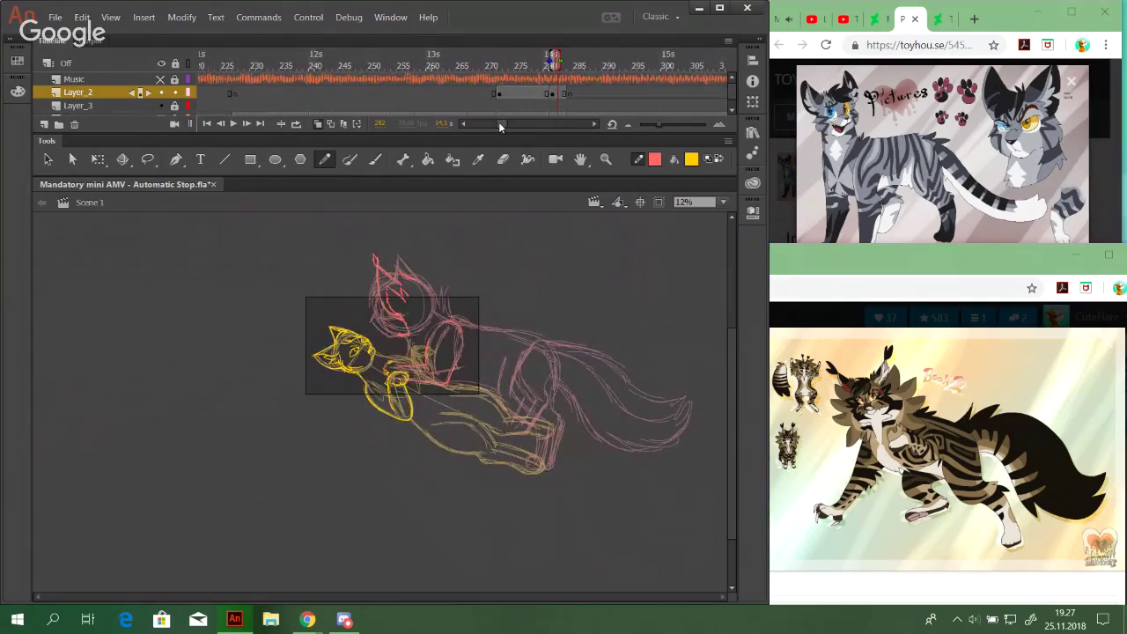
pyautogui.click(174, 123)
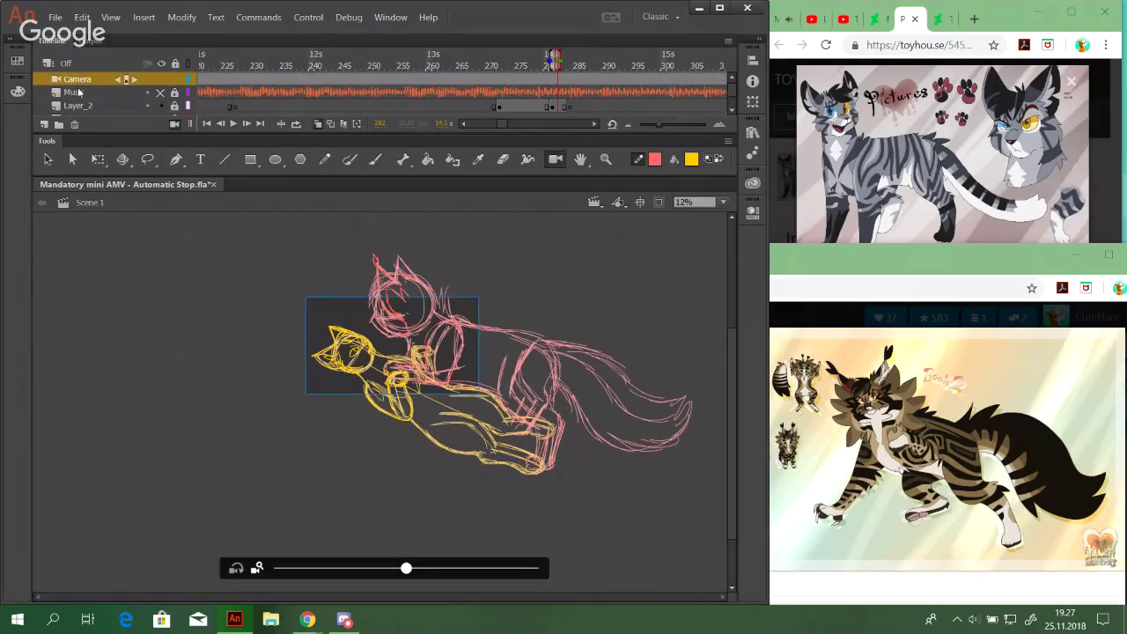
pyautogui.scroll(-1, 75, 86)
pyautogui.click(85, 92)
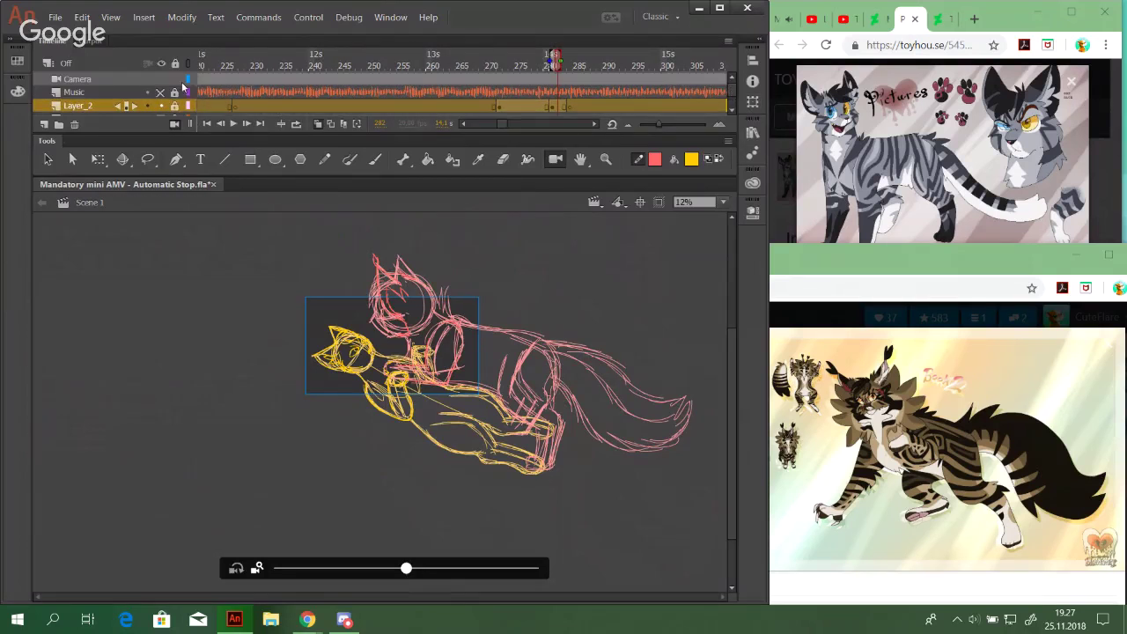
pyautogui.click(251, 80)
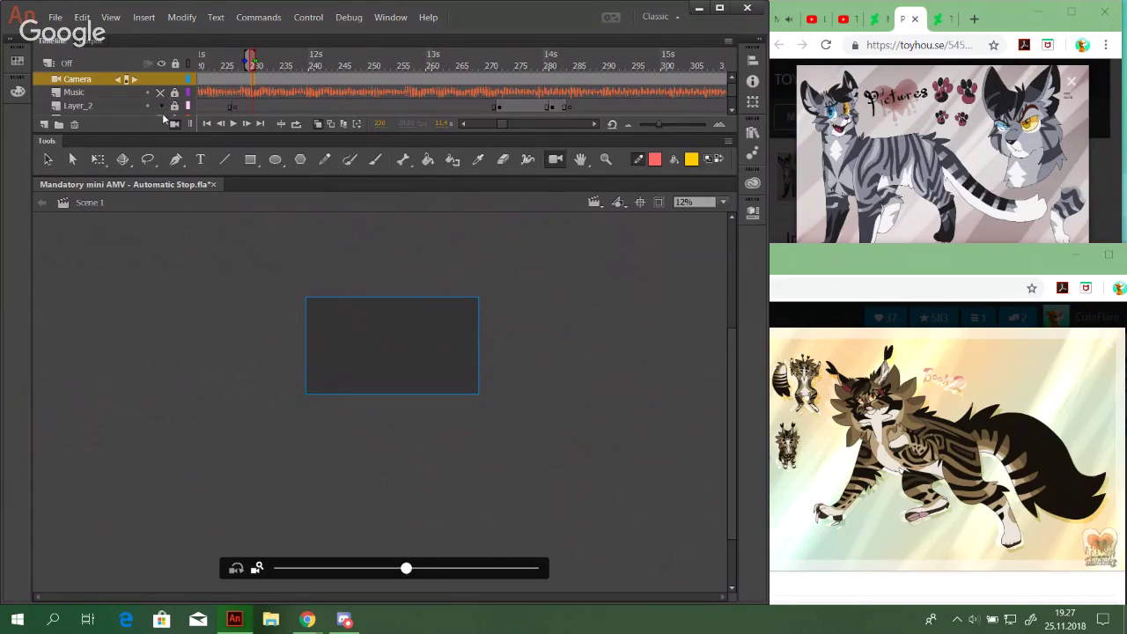
pyautogui.moveTo(386, 65)
pyautogui.mouseDown()
pyautogui.moveTo(530, 61)
pyautogui.moveTo(467, 66)
pyautogui.moveTo(497, 59)
pyautogui.mouseUp()
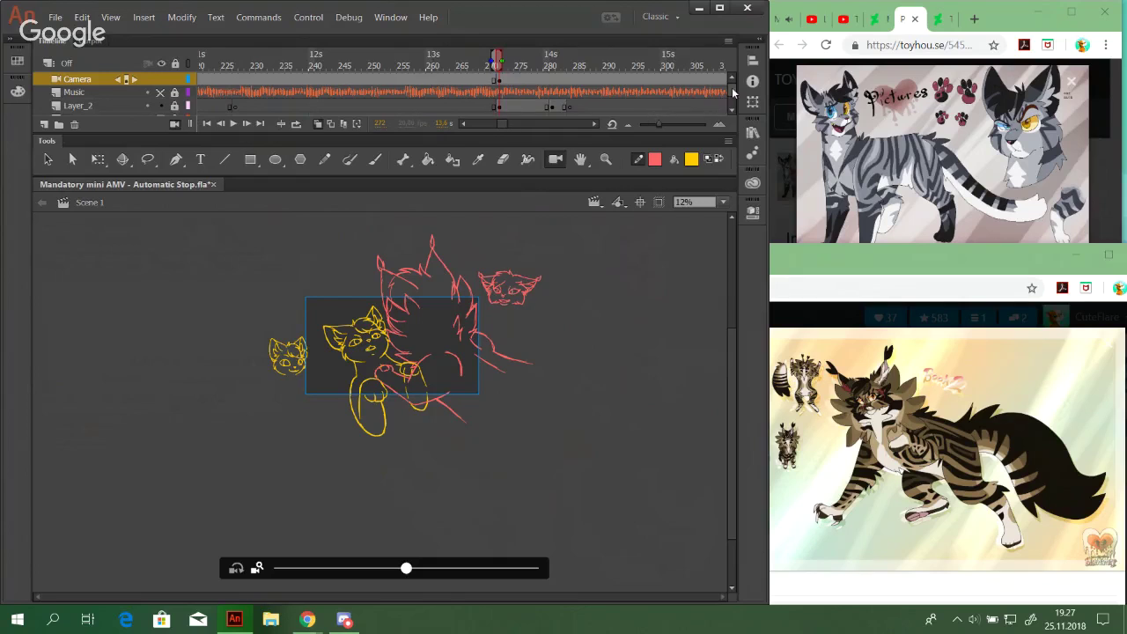
pyautogui.click(162, 65)
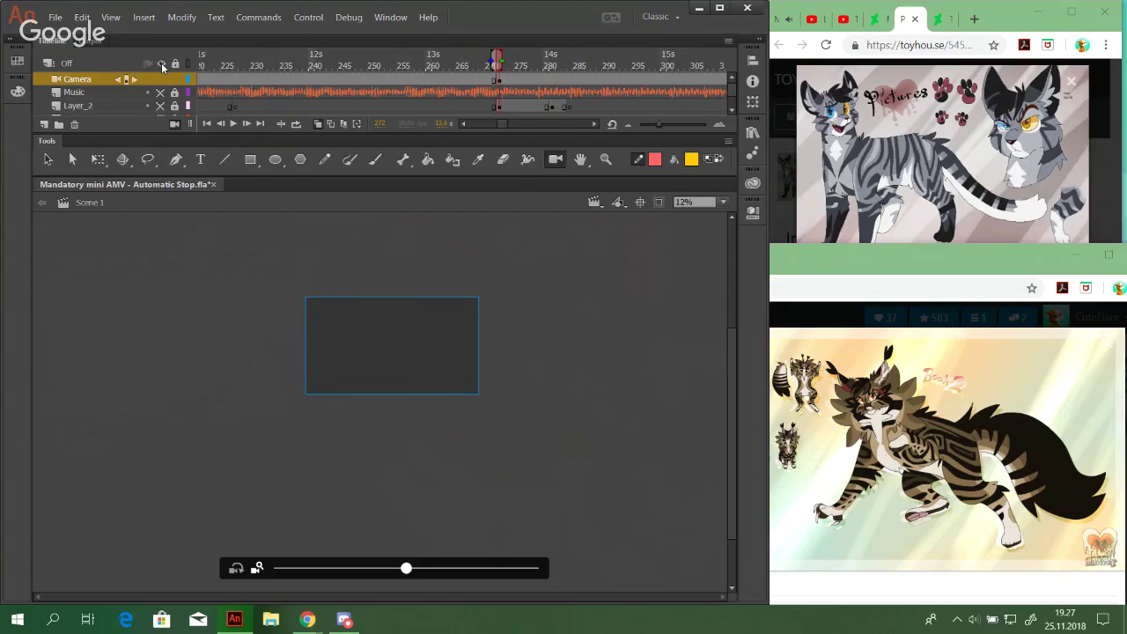
pyautogui.click(163, 66)
# Insert a Camera keyframe at the scene start on frame 227
pyautogui.moveTo(505, 123); pyautogui.dragTo(508, 124)
pyautogui.moveTo(470, 62); pyautogui.dragTo(676, 68)
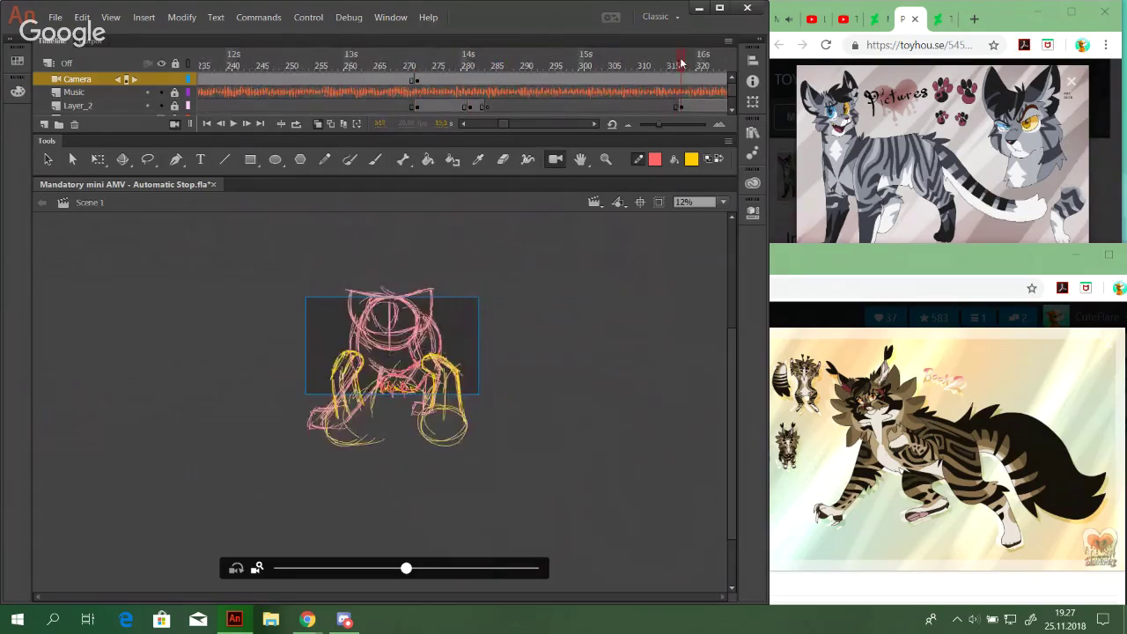
pyautogui.moveTo(505, 125)
pyautogui.mouseDown()
pyautogui.moveTo(516, 123)
pyautogui.moveTo(498, 124)
pyautogui.mouseUp()
pyautogui.moveTo(556, 59); pyautogui.dragTo(577, 58)
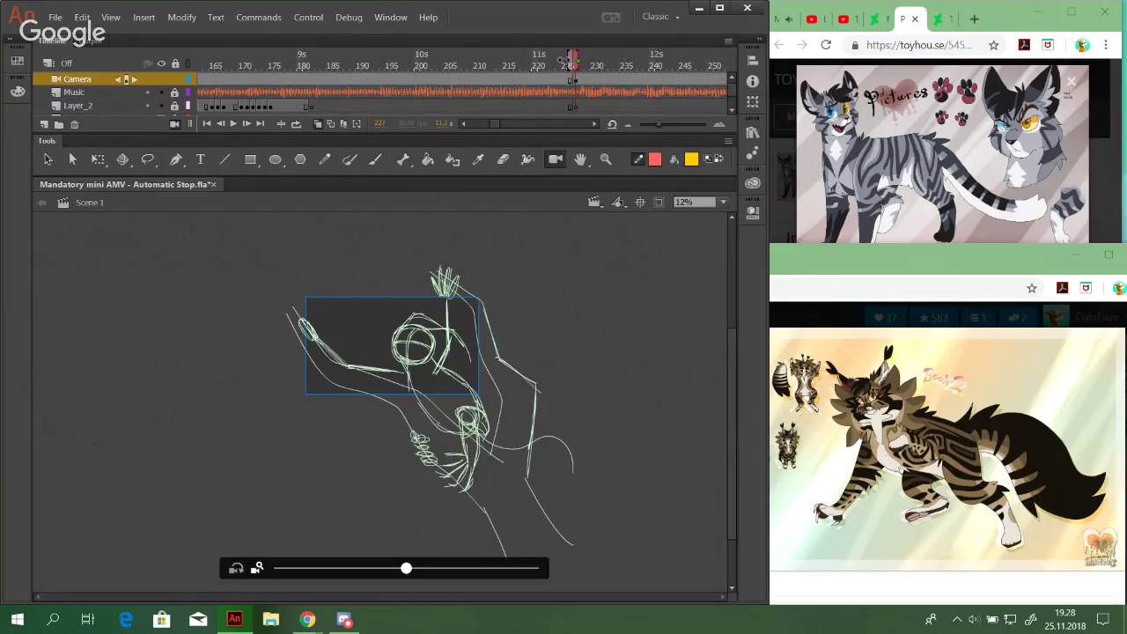
# Insert Camera keyframes at the earlier scene starts, around frames 182, 162, 149 and 137
pyautogui.moveTo(491, 129); pyautogui.dragTo(485, 125)
pyautogui.moveTo(480, 59); pyautogui.dragTo(482, 59)
pyautogui.moveTo(485, 131); pyautogui.dragTo(481, 128)
pyautogui.click(511, 59)
pyautogui.moveTo(504, 59)
pyautogui.mouseDown()
pyautogui.moveTo(530, 59)
pyautogui.moveTo(358, 56)
pyautogui.mouseUp()
pyautogui.press('F6')
pyautogui.click(469, 59)
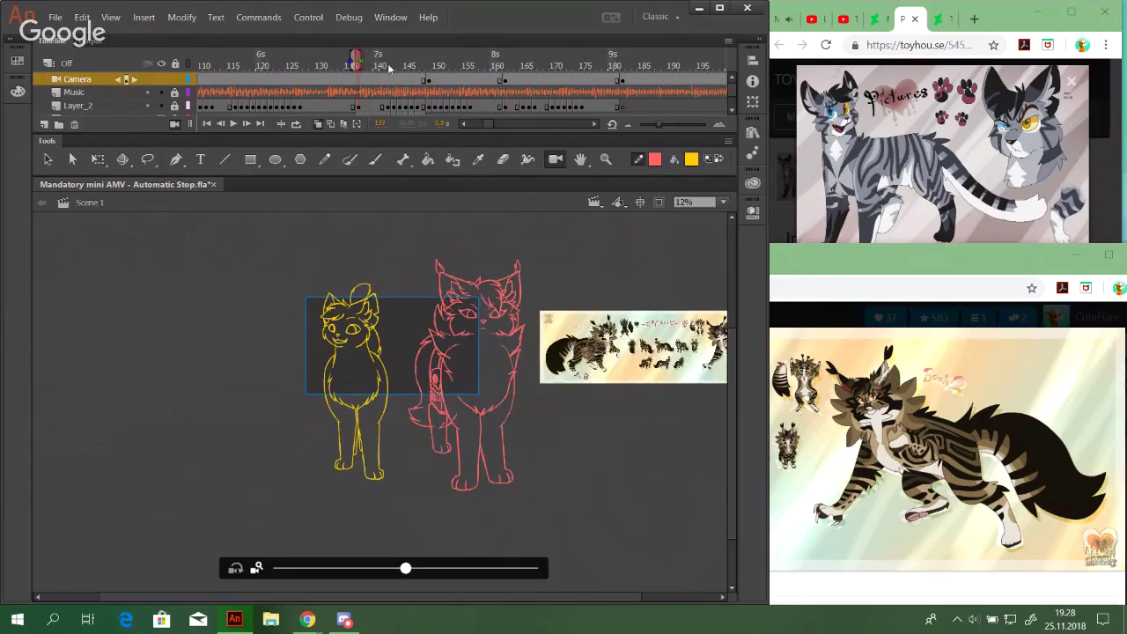
# Insert Camera keyframes at the scene starts around frames 116 and 89
pyautogui.moveTo(486, 123); pyautogui.dragTo(482, 123)
pyautogui.click(443, 66)
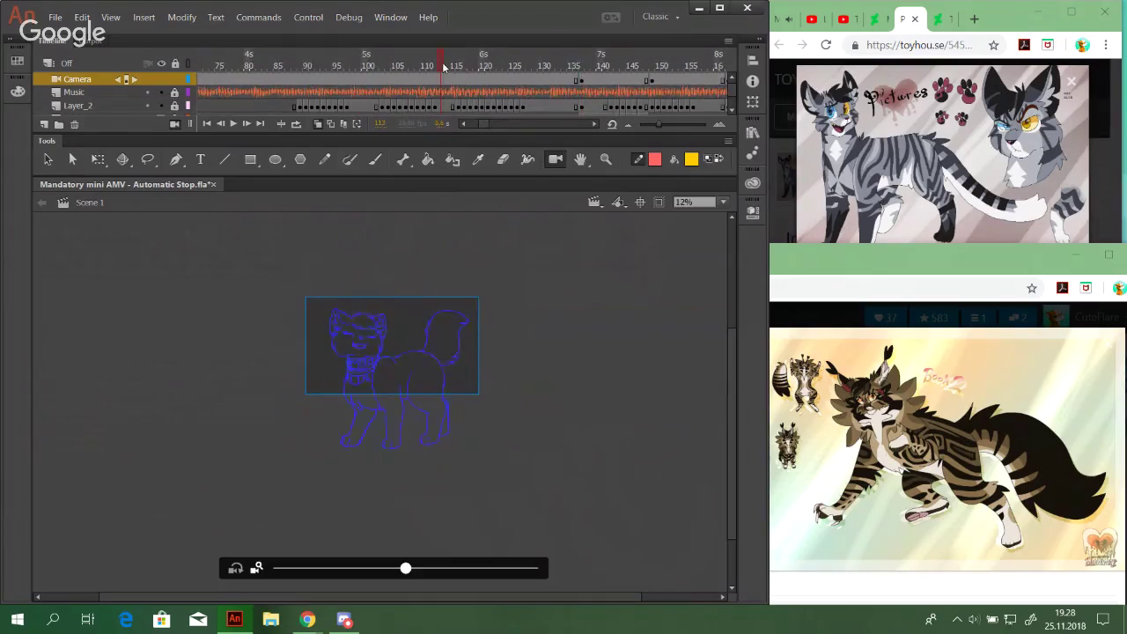
pyautogui.click(358, 65)
pyautogui.moveTo(365, 65)
pyautogui.mouseDown()
pyautogui.moveTo(386, 65)
pyautogui.moveTo(276, 62)
pyautogui.mouseUp()
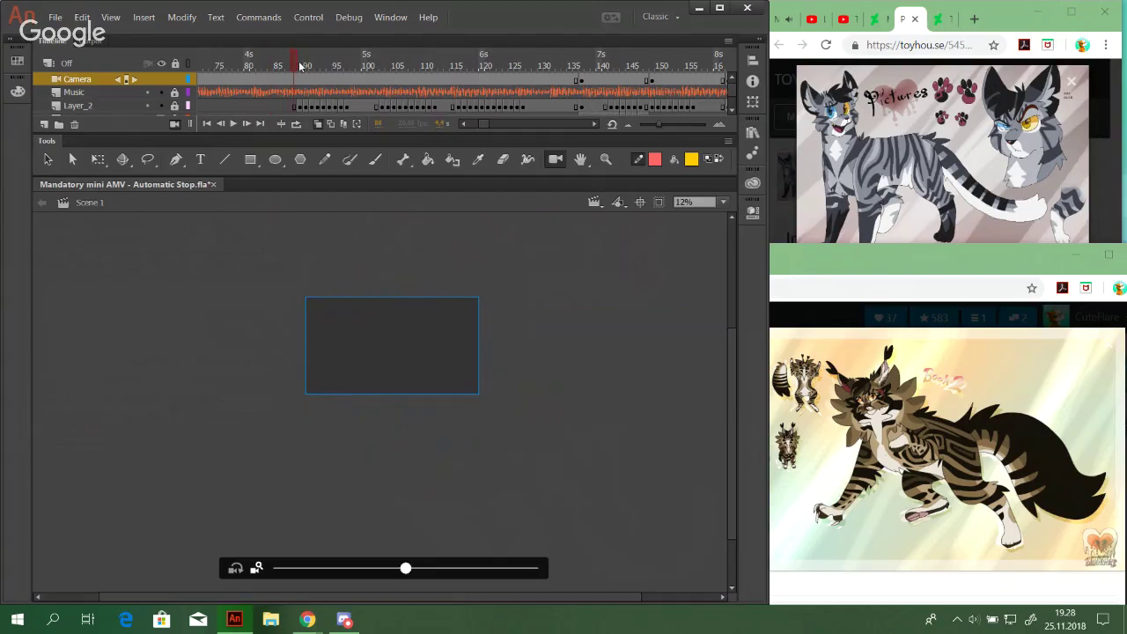
pyautogui.moveTo(482, 122)
pyautogui.mouseDown()
pyautogui.moveTo(473, 122)
pyautogui.moveTo(486, 125)
pyautogui.mouseUp()
pyautogui.moveTo(349, 65)
pyautogui.mouseDown()
pyautogui.moveTo(451, 77)
pyautogui.moveTo(574, 63)
pyautogui.mouseUp()
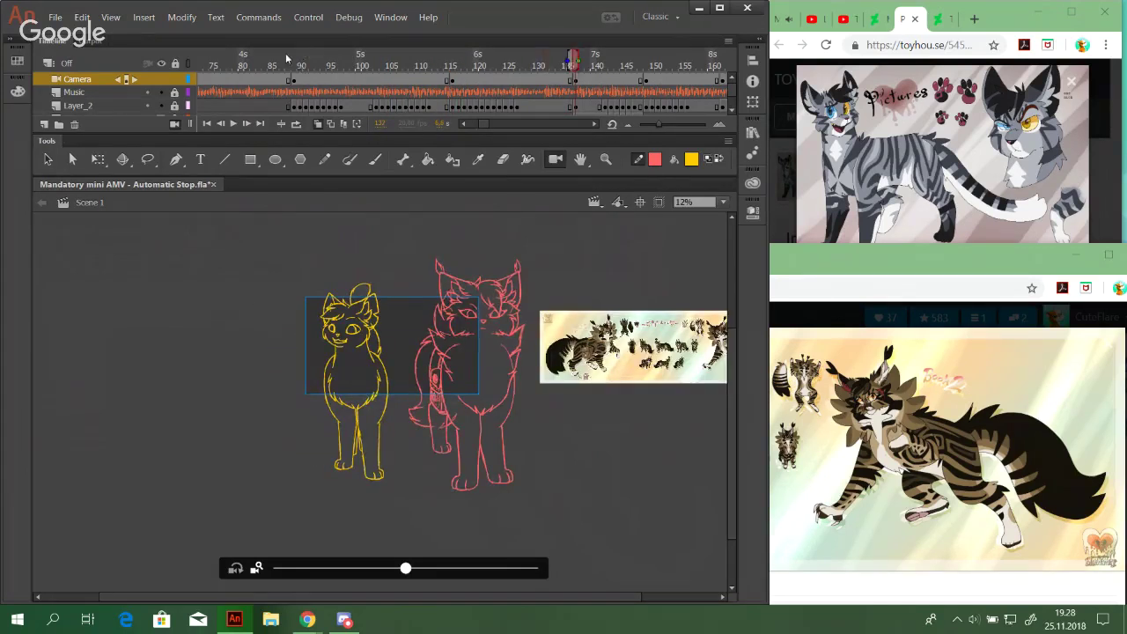
# Zoom in on the camera frame at frame 89 and play the animation from there with the Camera tool active
pyautogui.click(285, 53)
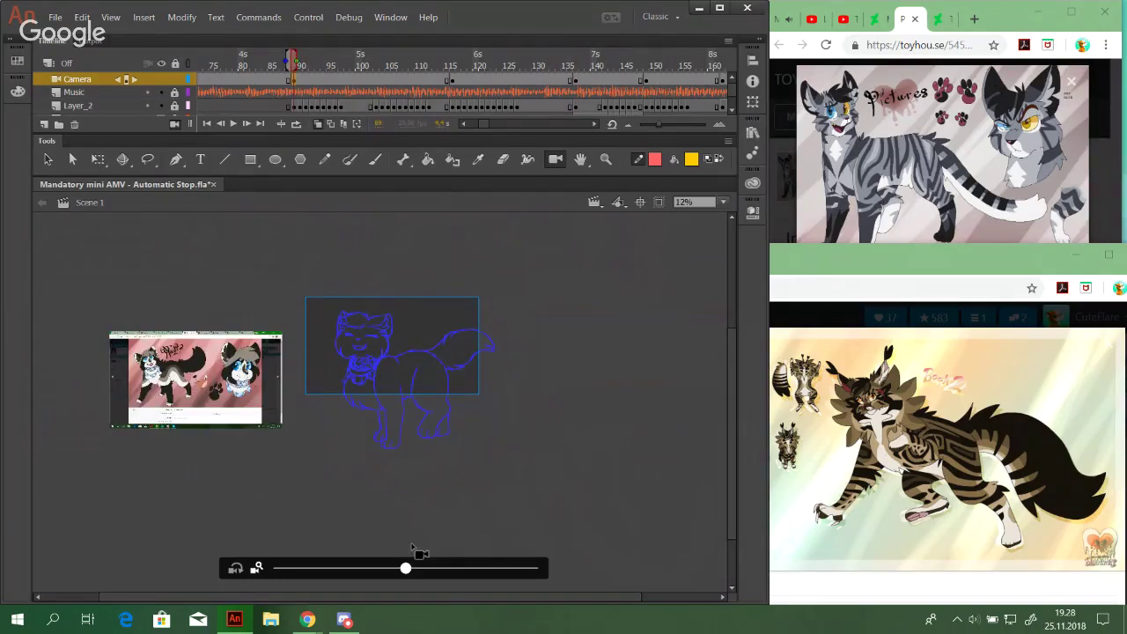
pyautogui.click(605, 159)
pyautogui.moveTo(252, 269); pyautogui.dragTo(544, 473)
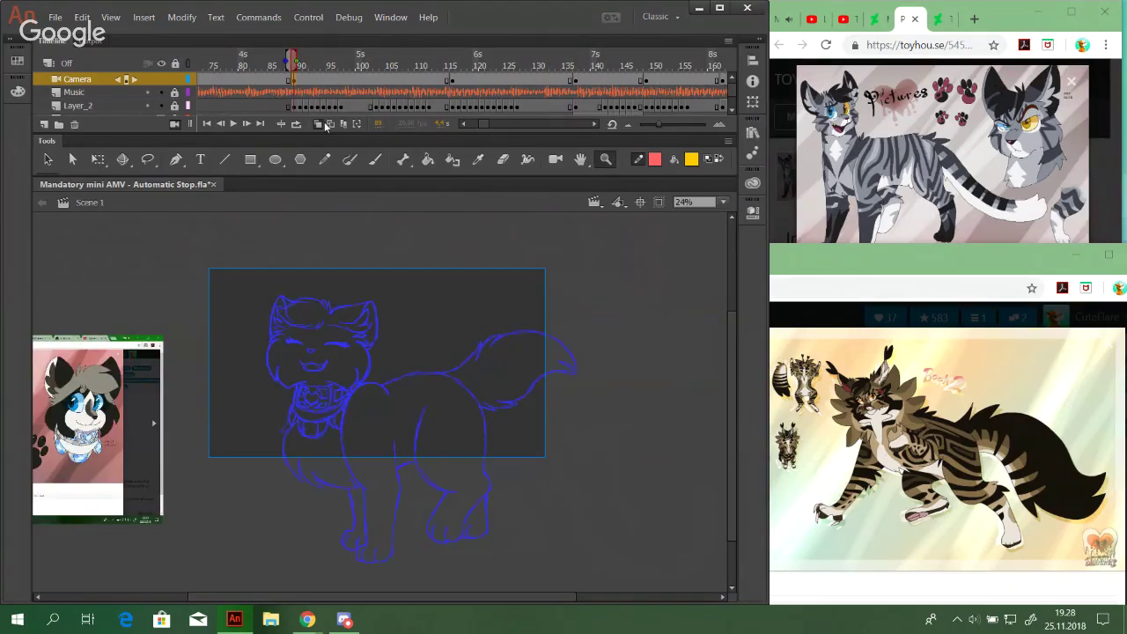
pyautogui.click(555, 159)
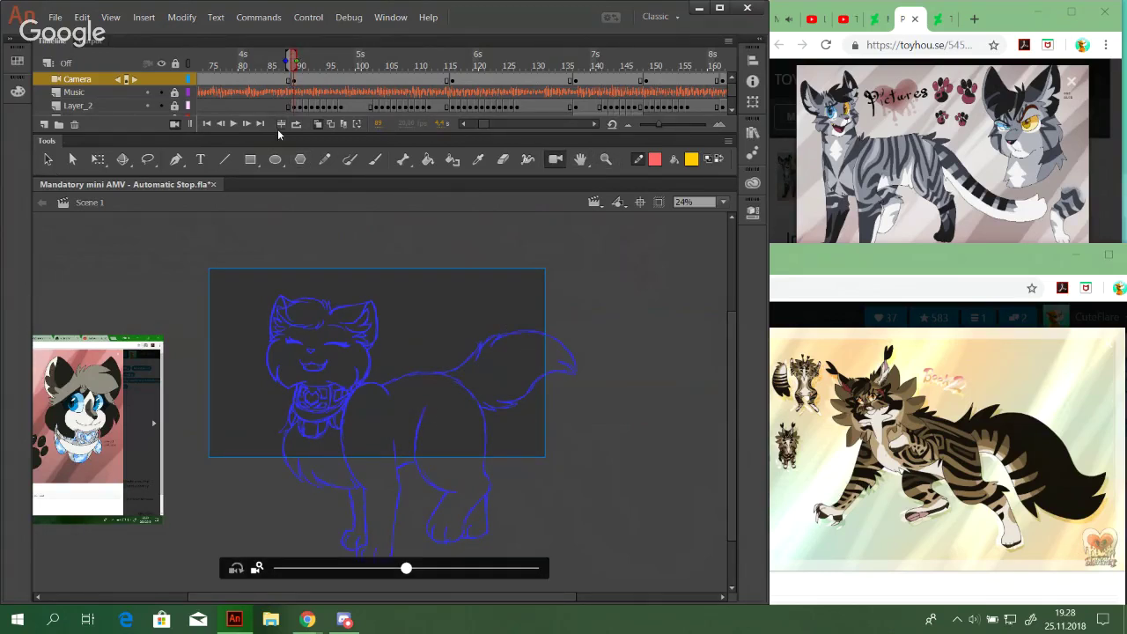
pyautogui.click(233, 124)
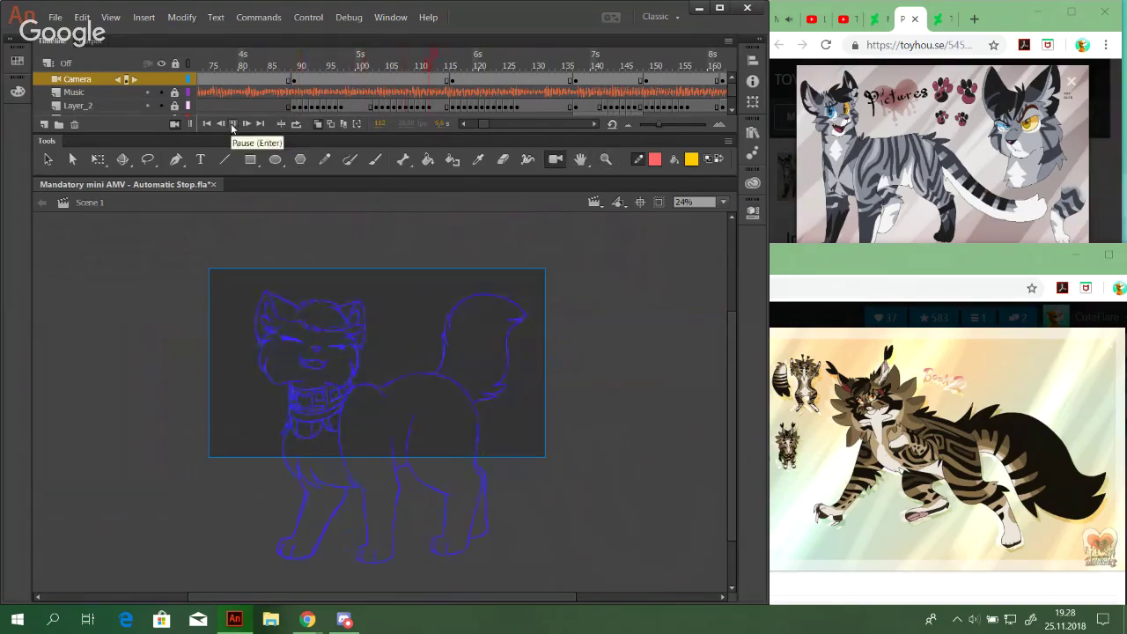
# Replay the scene from frame 89, zoom its camera out slightly and reposition the cat within the camera frame
pyautogui.click(233, 124)
pyautogui.click(297, 65)
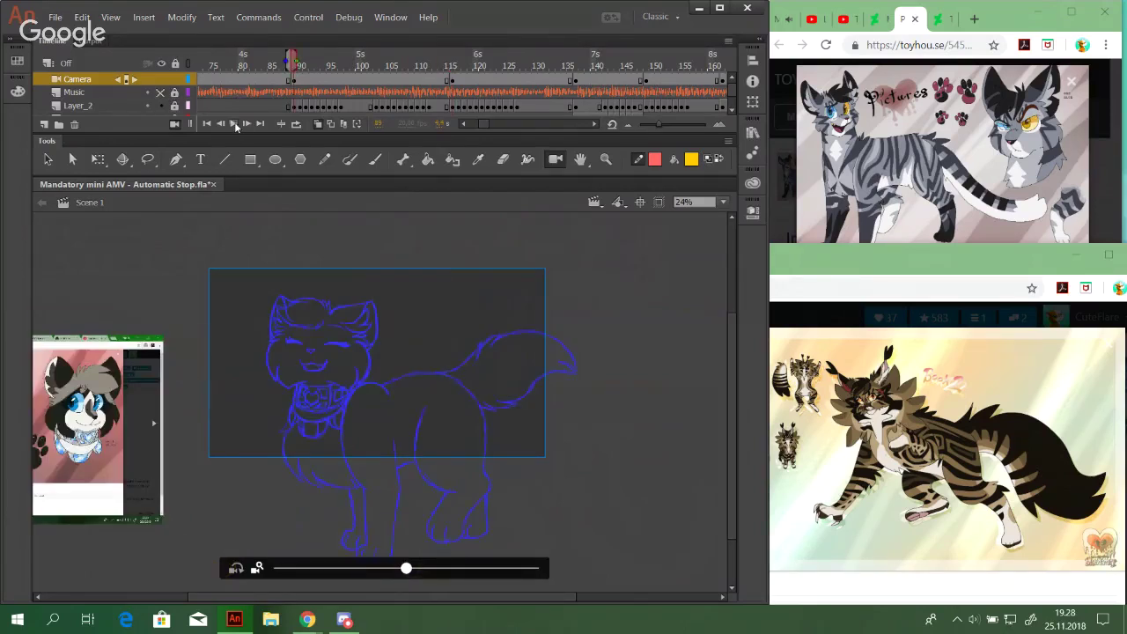
pyautogui.click(233, 124)
pyautogui.click(233, 124)
pyautogui.click(297, 65)
pyautogui.moveTo(402, 572); pyautogui.dragTo(393, 573)
pyautogui.moveTo(377, 394); pyautogui.dragTo(391, 392)
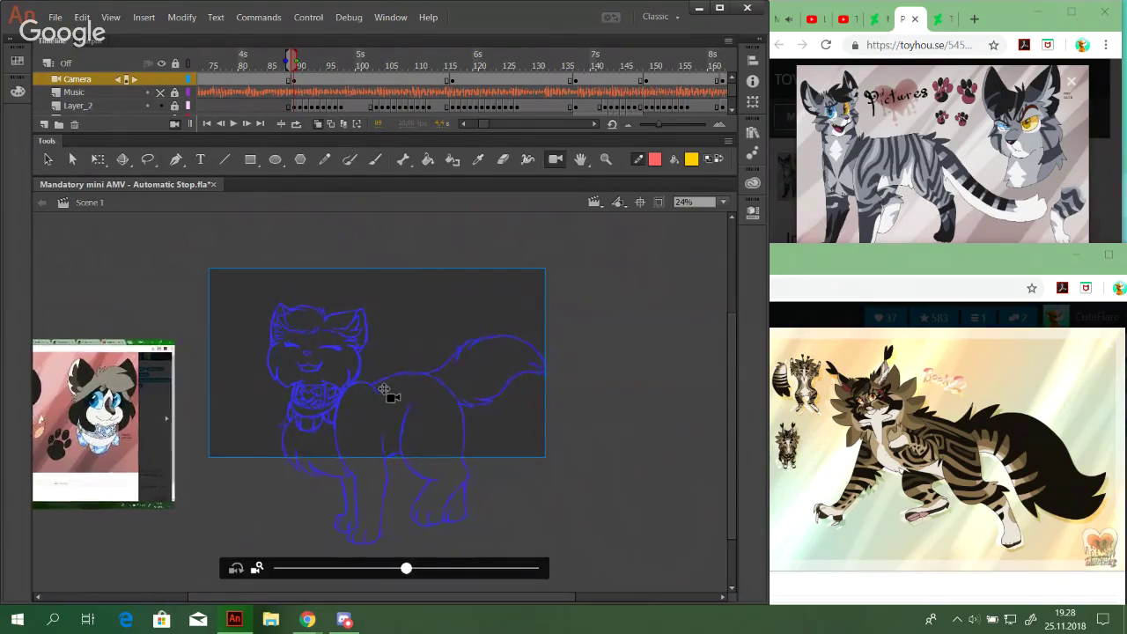
# Insert a Camera keyframe around frame 98, with the camera zoomed out slightly and the cat repositioned in the frame
pyautogui.click(233, 124)
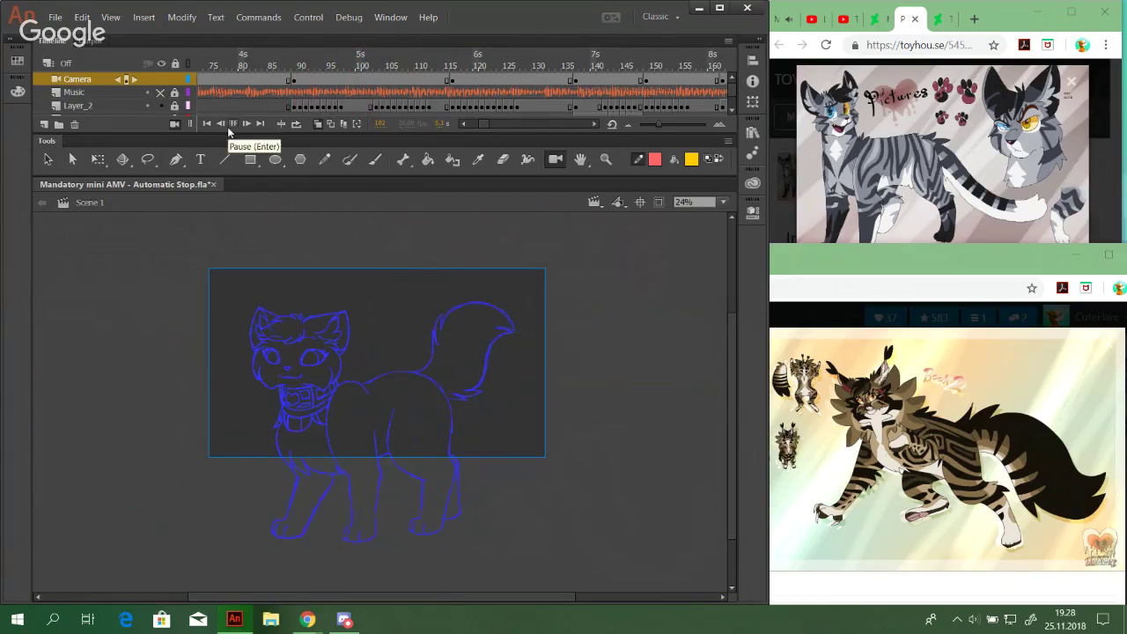
pyautogui.moveTo(327, 71); pyautogui.dragTo(347, 82)
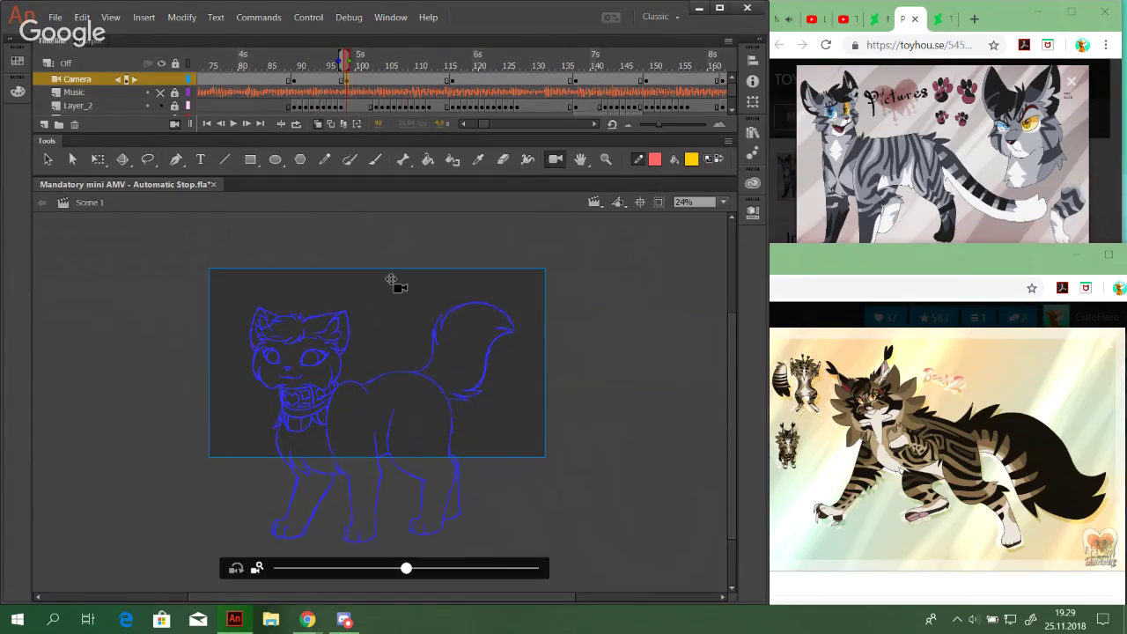
pyautogui.moveTo(395, 372); pyautogui.dragTo(376, 383)
pyautogui.moveTo(404, 569); pyautogui.dragTo(394, 569)
pyautogui.moveTo(388, 376); pyautogui.dragTo(390, 374)
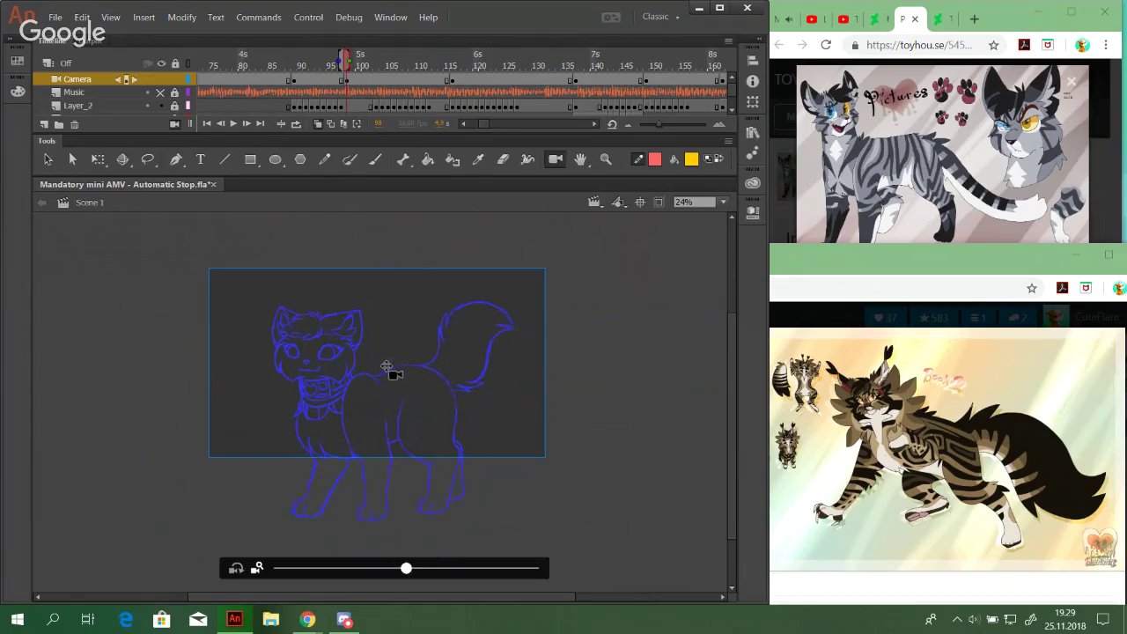
# Create a classic tween on the Camera layer from the frame 89 keyframe to the keyframe around frame 98
pyautogui.click(294, 79)
pyautogui.rightClick(294, 79)
pyautogui.click(348, 113)
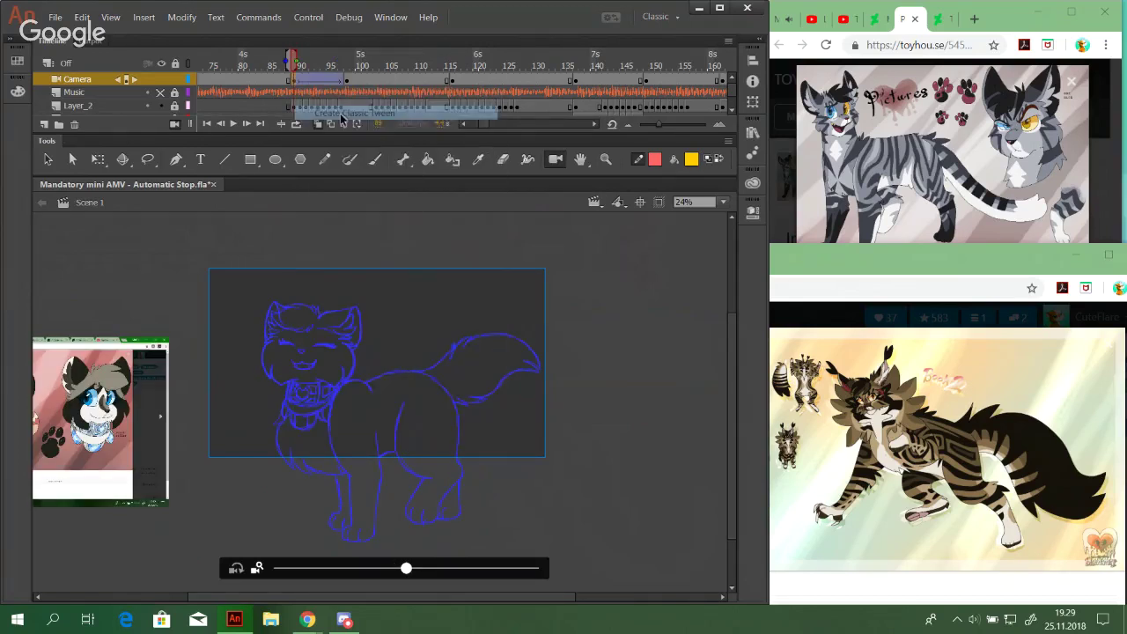
# Play back and scrub through the new camera tween from frame 89 to check its motion
pyautogui.click(233, 125)
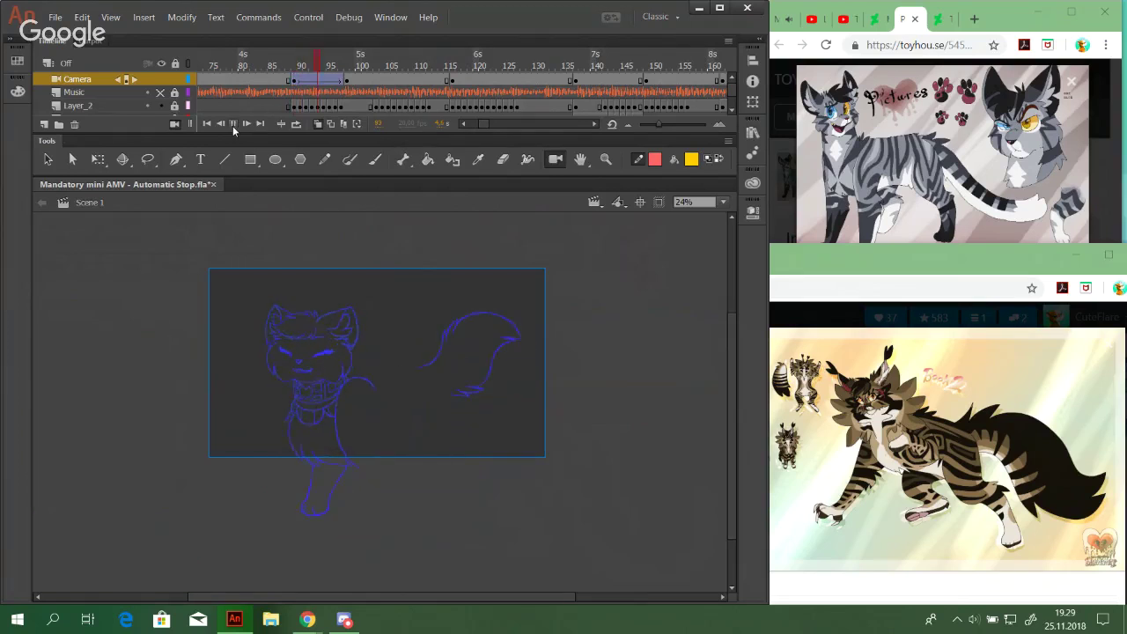
pyautogui.click(233, 124)
pyautogui.click(301, 66)
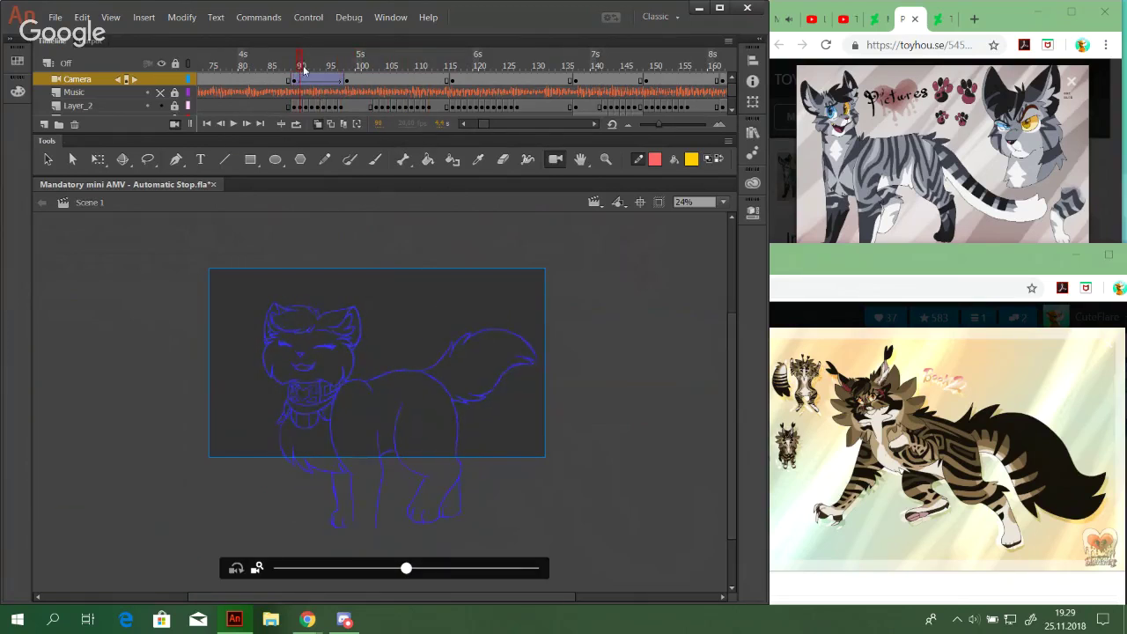
pyautogui.moveTo(303, 68)
pyautogui.mouseDown()
pyautogui.moveTo(400, 85)
pyautogui.moveTo(264, 71)
pyautogui.moveTo(339, 78)
pyautogui.mouseUp()
pyautogui.click(233, 123)
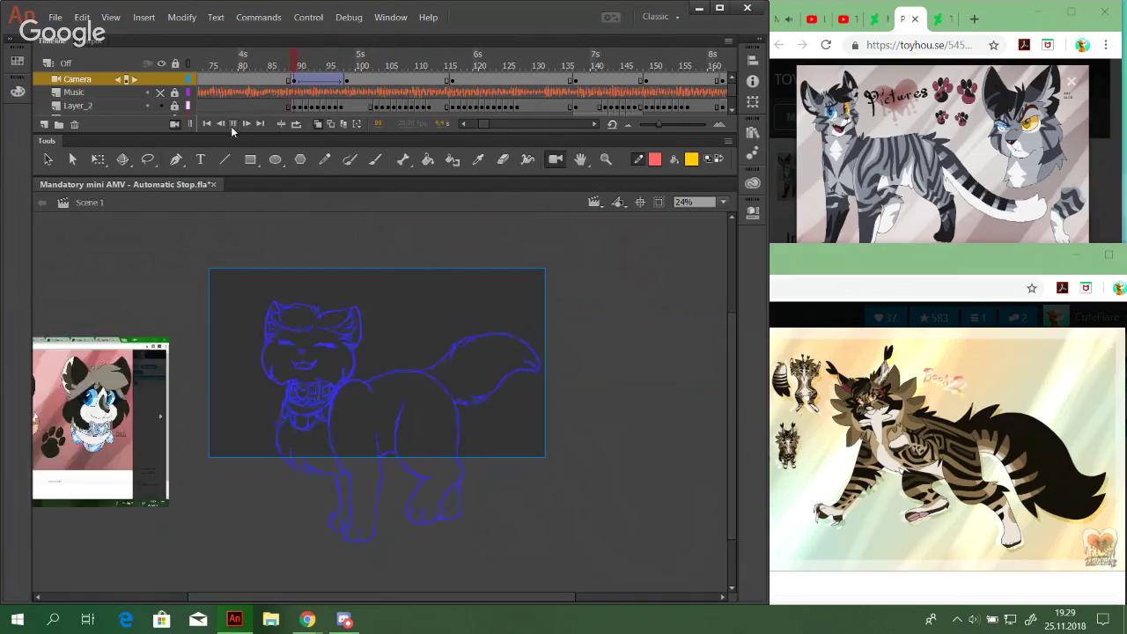
pyautogui.click(232, 124)
# Extend the first camera tween by moving its end keyframe to frame 101
pyautogui.click(296, 67)
pyautogui.click(347, 81)
pyautogui.moveTo(347, 81); pyautogui.dragTo(367, 87)
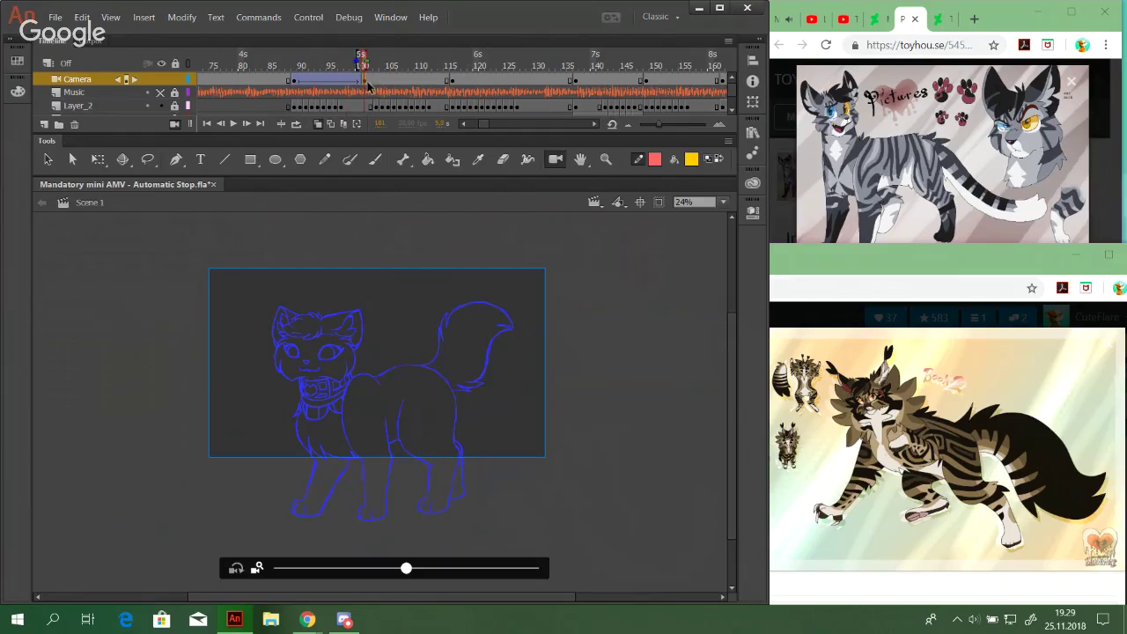
# Apply the Quad Ease Out preset to the camera tween starting at frame 89
pyautogui.click(295, 79)
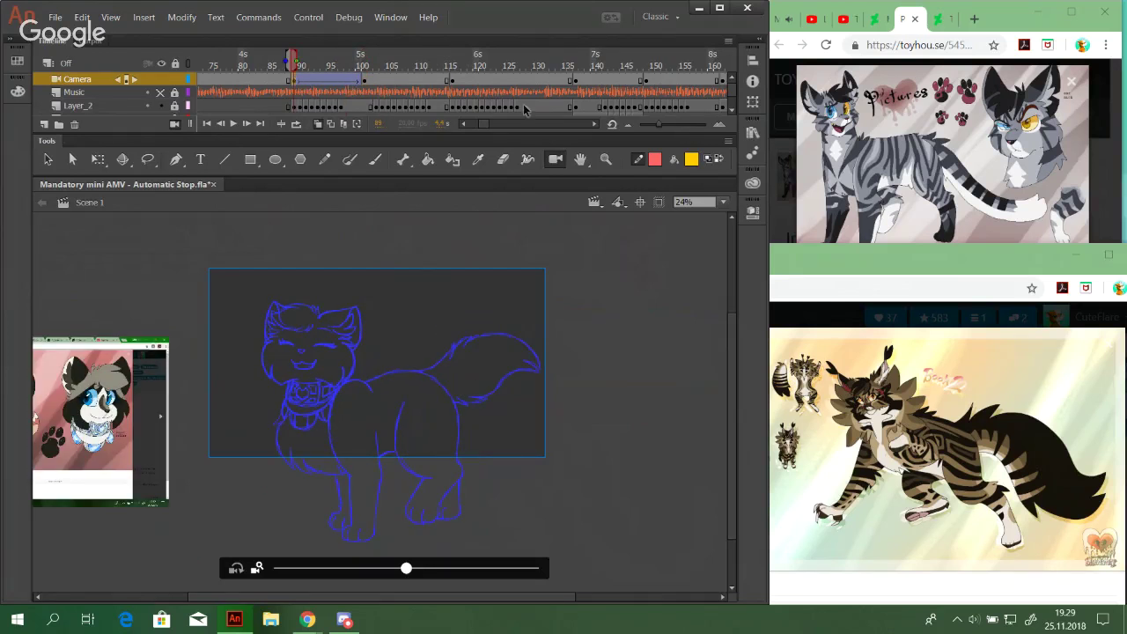
pyautogui.click(750, 61)
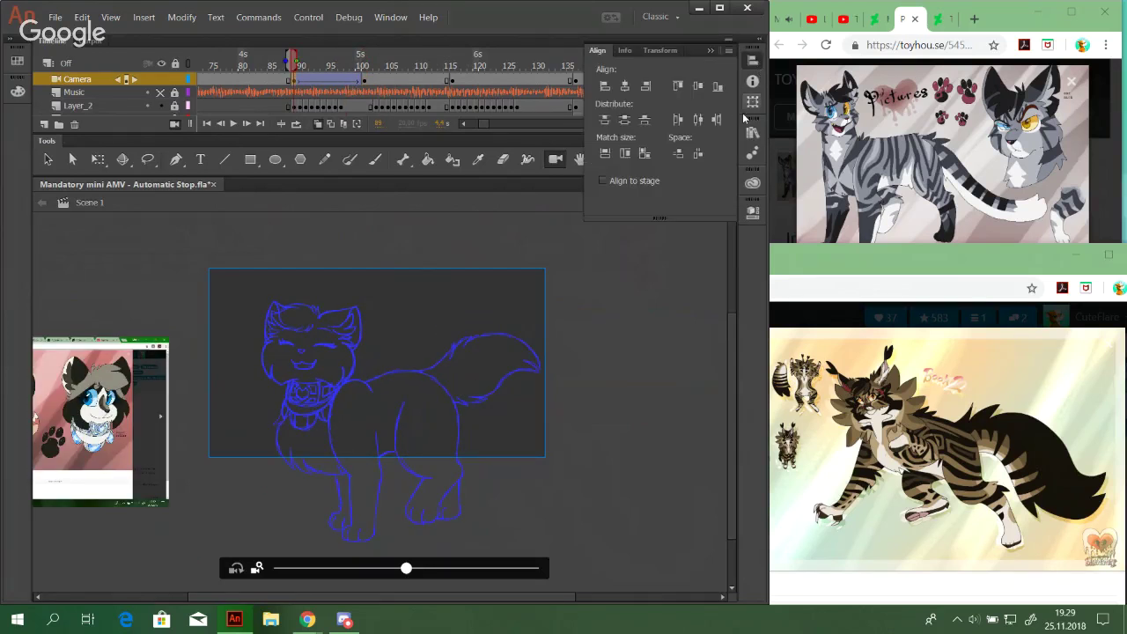
pyautogui.click(753, 216)
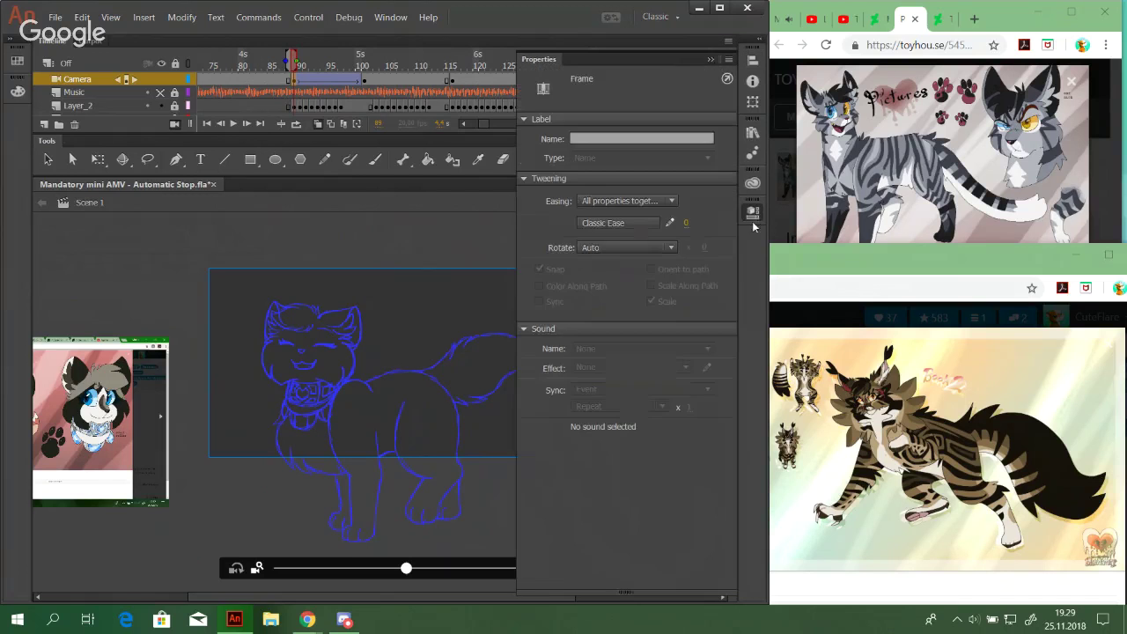
pyautogui.click(649, 226)
pyautogui.click(622, 287)
pyautogui.click(625, 275)
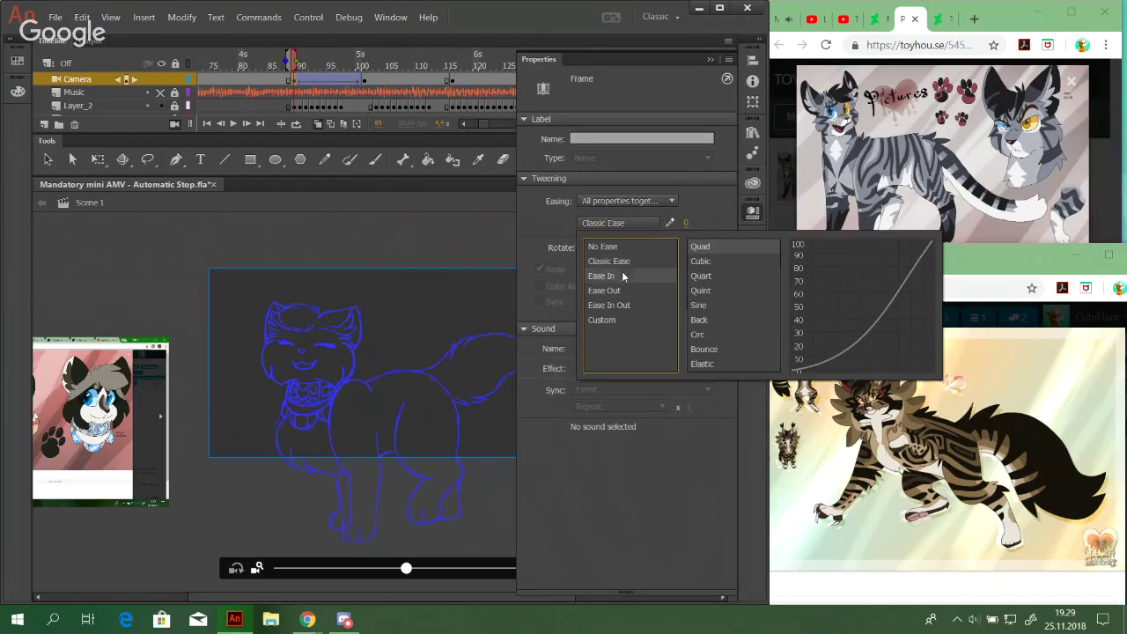
pyautogui.click(630, 287)
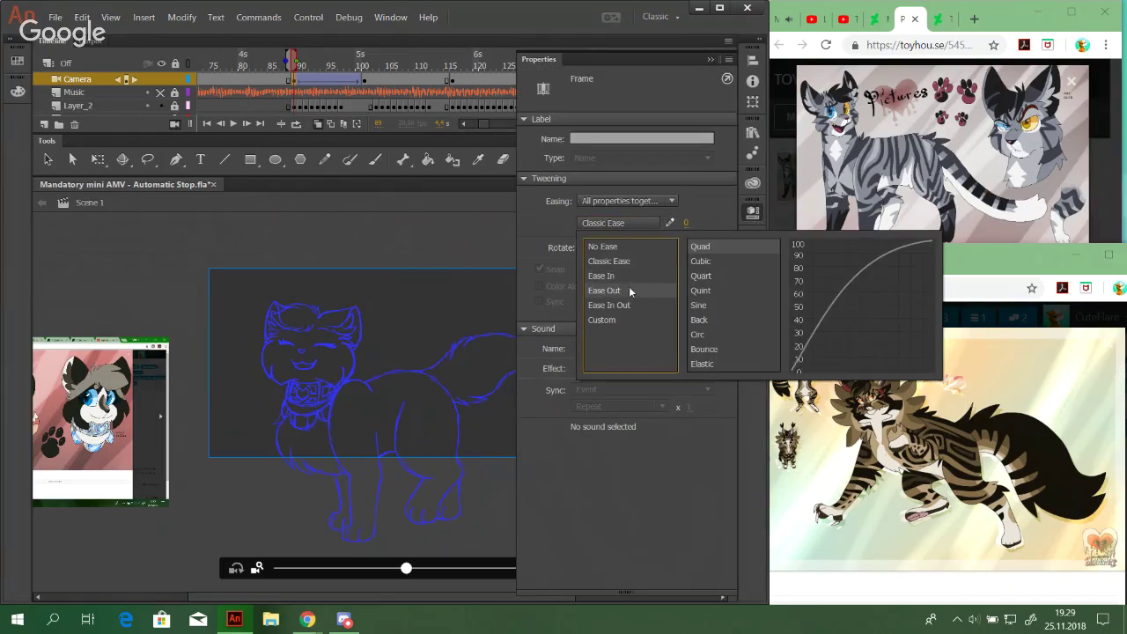
pyautogui.click(714, 246)
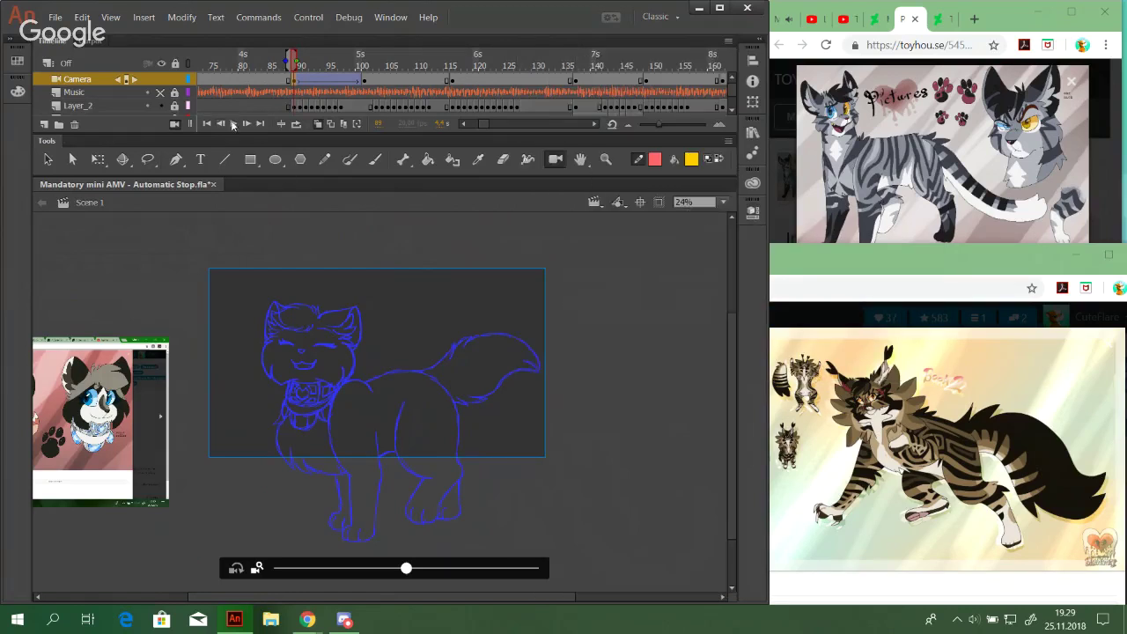
# Preview the eased tween and adjust the camera's zoom and framing of the blue cat at frame 101
pyautogui.click(233, 125)
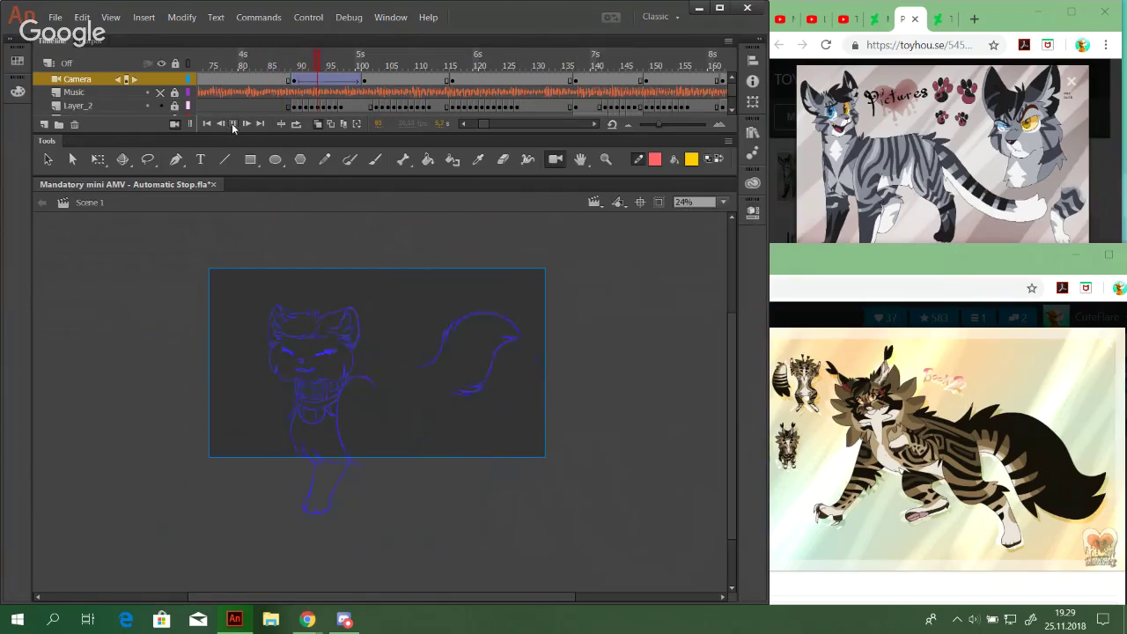
pyautogui.click(233, 124)
pyautogui.click(364, 63)
pyautogui.moveTo(378, 65)
pyautogui.mouseDown()
pyautogui.moveTo(437, 71)
pyautogui.moveTo(297, 67)
pyautogui.moveTo(379, 60)
pyautogui.moveTo(366, 81)
pyautogui.mouseUp()
pyautogui.moveTo(405, 569); pyautogui.dragTo(401, 571)
pyautogui.moveTo(388, 407)
pyautogui.mouseDown()
pyautogui.moveTo(388, 419)
pyautogui.moveTo(390, 404)
pyautogui.mouseUp()
# Play back the revised camera move from frame 89 and scrub past frame 101
pyautogui.click(293, 65)
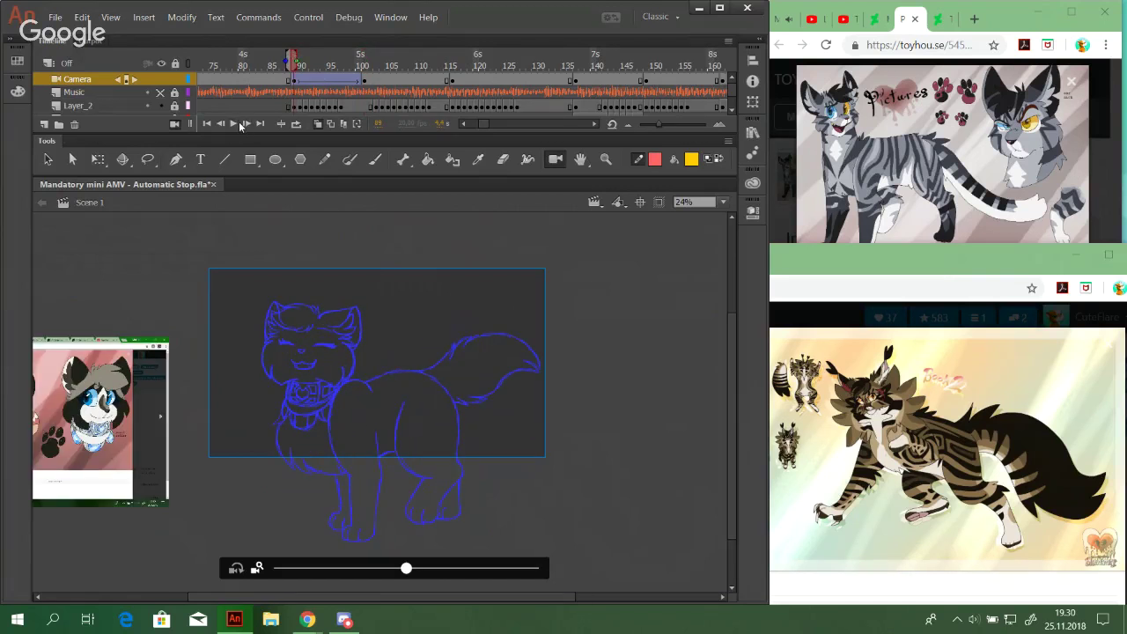
pyautogui.click(238, 124)
pyautogui.click(239, 124)
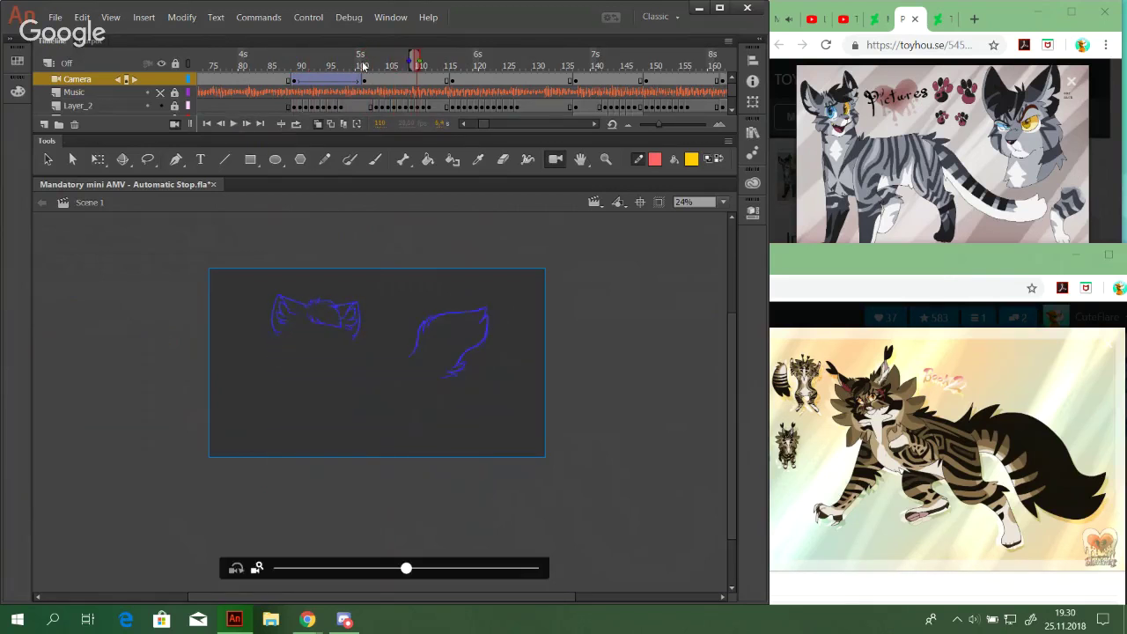
pyautogui.moveTo(304, 55); pyautogui.dragTo(379, 81)
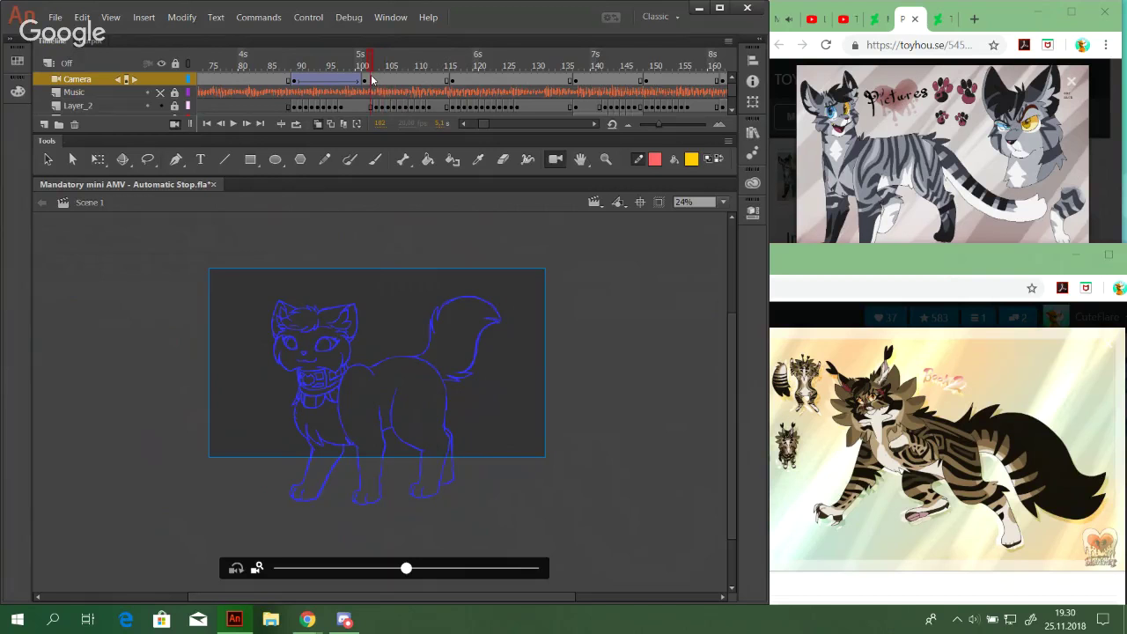
# Add camera keyframes at frames 103 and 115, shifting the camera slightly at frame 115
pyautogui.click(375, 80)
pyautogui.moveTo(396, 66); pyautogui.dragTo(369, 63)
pyautogui.click(379, 80)
pyautogui.click(391, 64)
pyautogui.moveTo(387, 65); pyautogui.dragTo(428, 67)
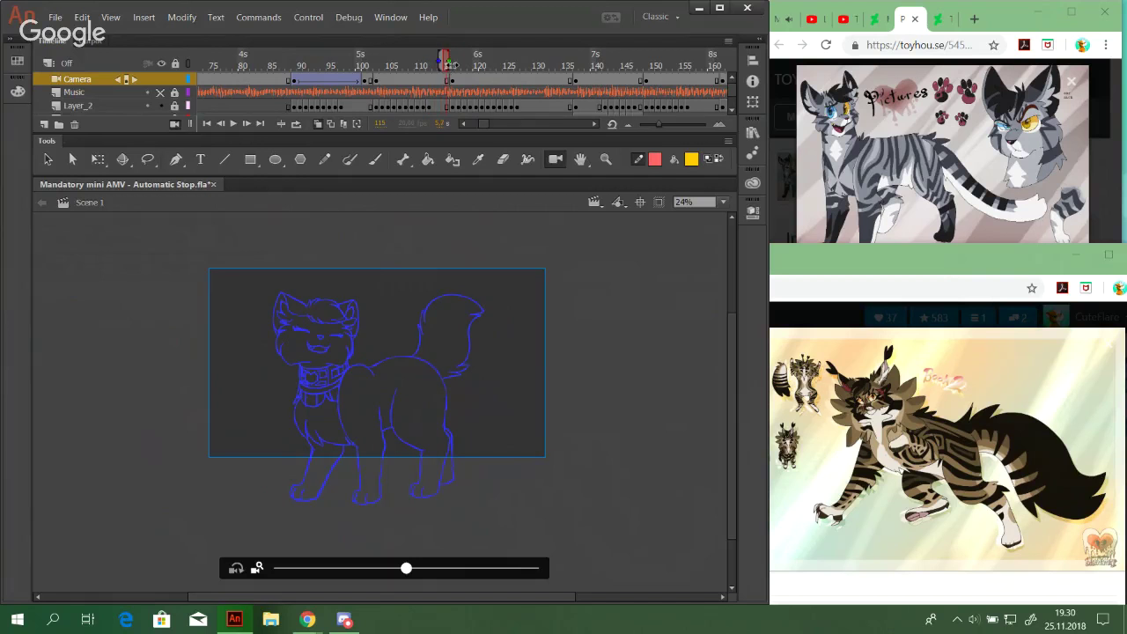
pyautogui.moveTo(356, 354); pyautogui.dragTo(361, 350)
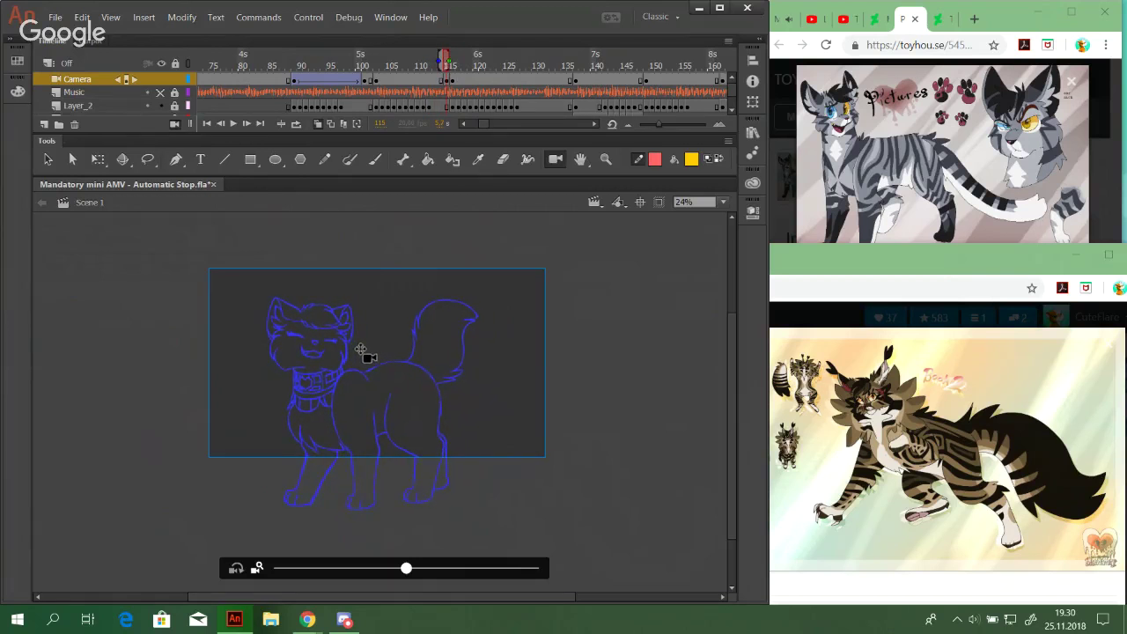
# Create a classic tween on the Camera layer from the keyframe at frame 103
pyautogui.click(377, 80)
pyautogui.rightClick(377, 81)
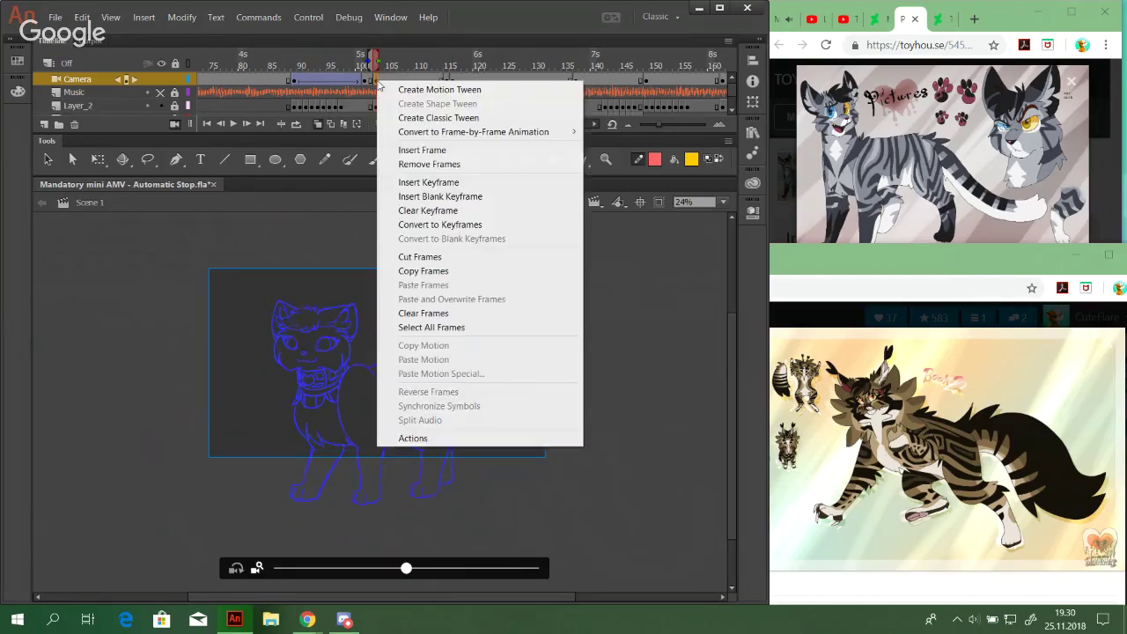
pyautogui.click(440, 118)
# Play back both camera tweens over the blue cat scene to check the movement
pyautogui.click(335, 63)
pyautogui.click(234, 124)
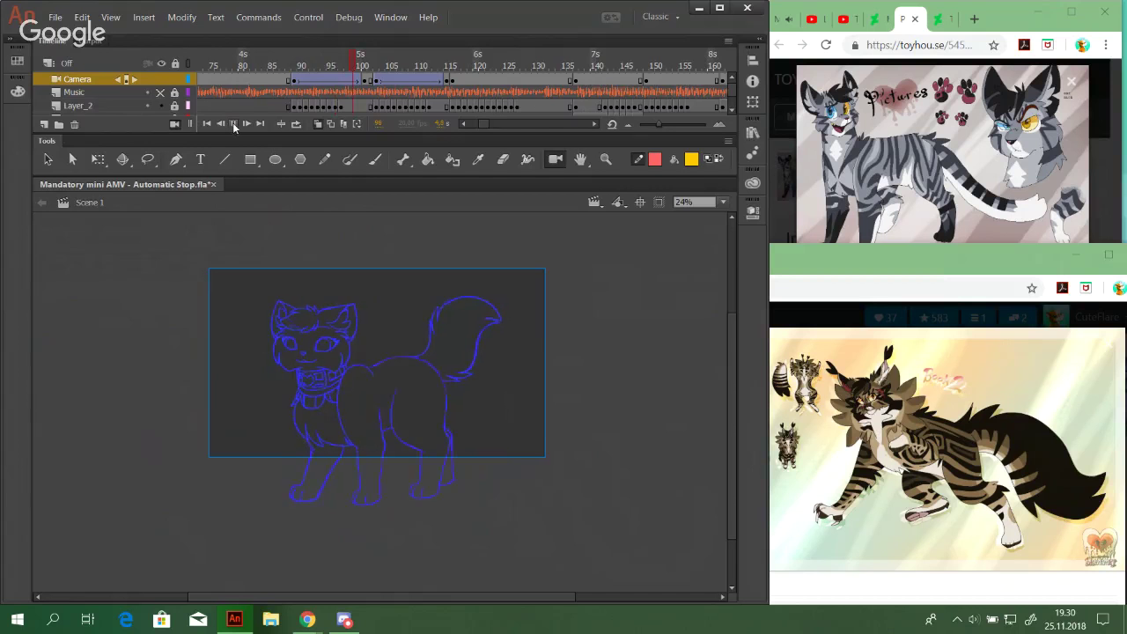
pyautogui.click(233, 124)
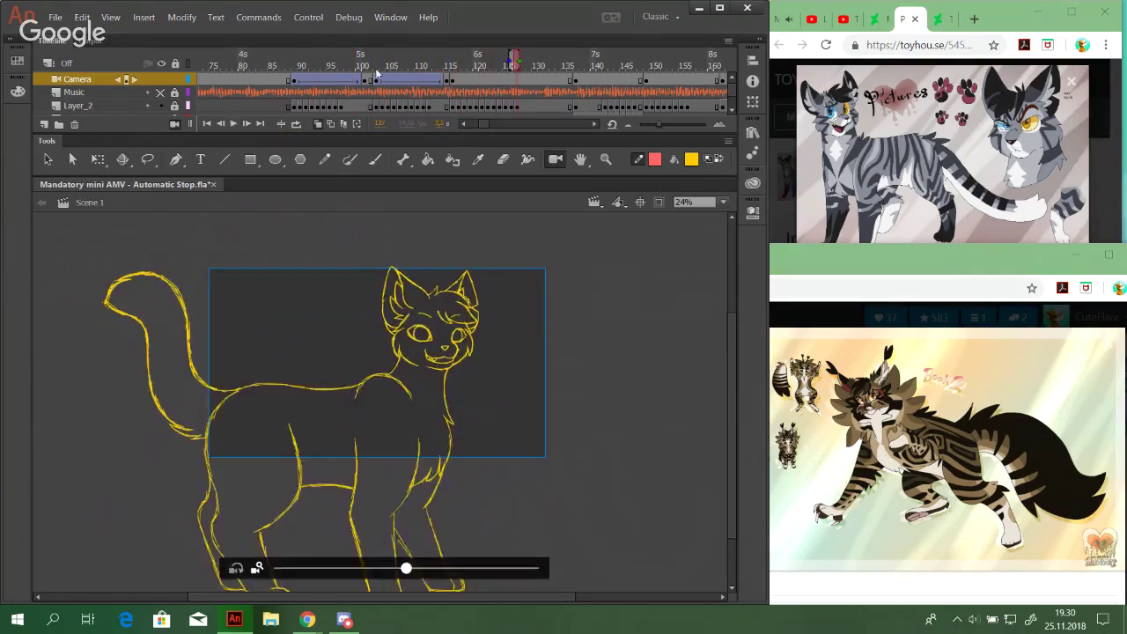
pyautogui.moveTo(284, 63)
pyautogui.mouseDown()
pyautogui.moveTo(301, 65)
pyautogui.moveTo(291, 63)
pyautogui.mouseUp()
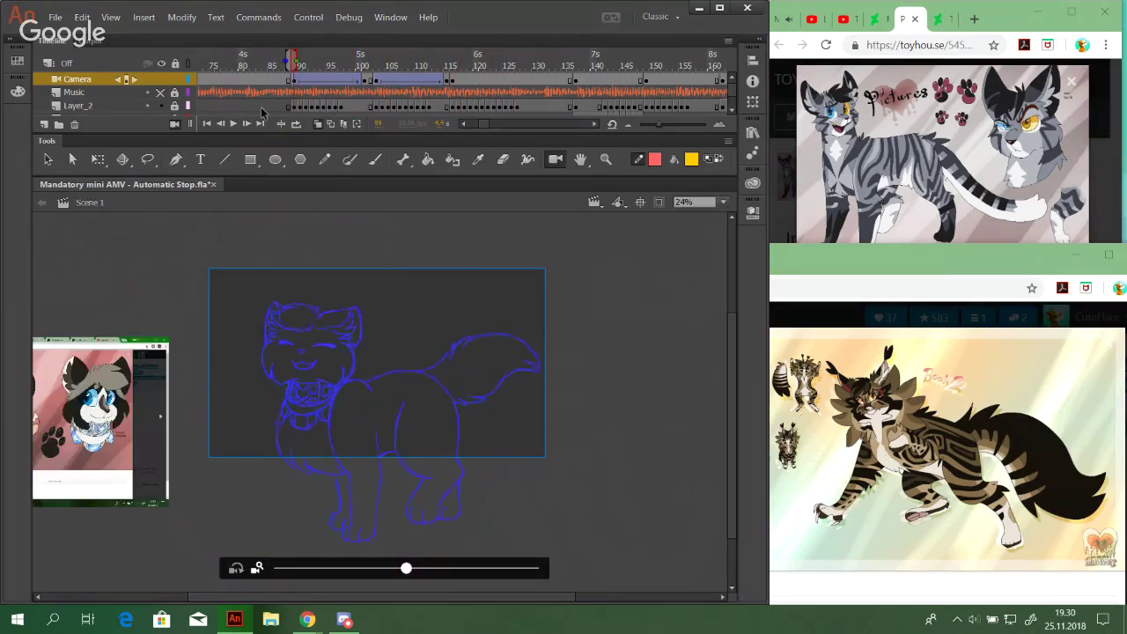
pyautogui.click(236, 125)
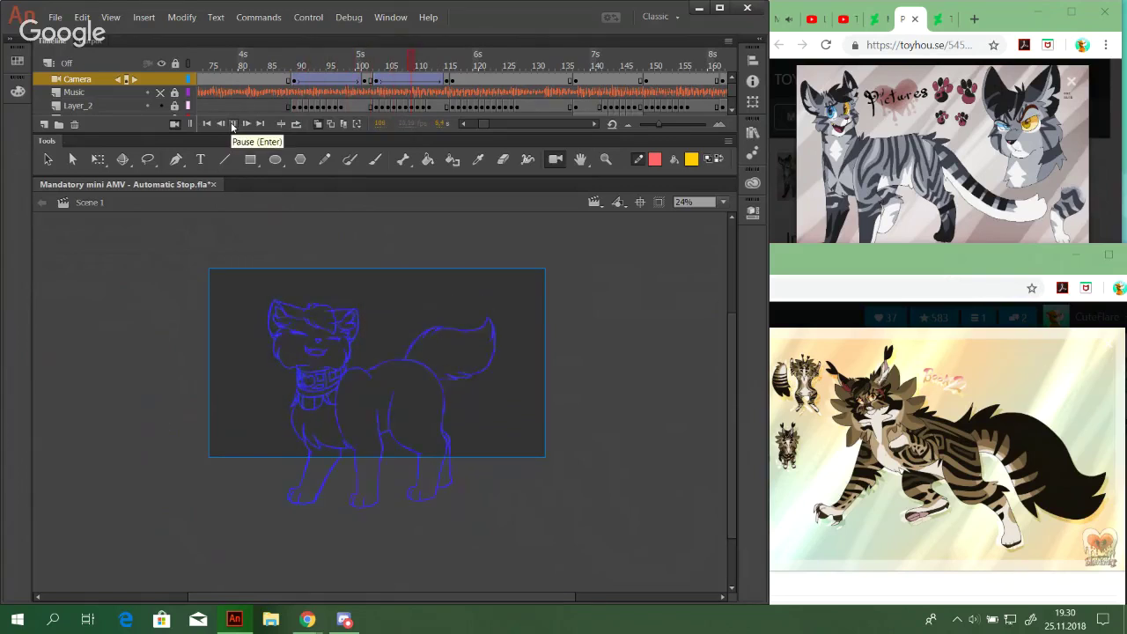
pyautogui.click(233, 124)
# Zoom the camera in slightly and reposition it at frame 115
pyautogui.moveTo(371, 65); pyautogui.dragTo(437, 58)
pyautogui.click(450, 78)
pyautogui.moveTo(408, 569); pyautogui.dragTo(419, 570)
pyautogui.moveTo(405, 312)
pyautogui.mouseDown()
pyautogui.moveTo(421, 304)
pyautogui.moveTo(407, 304)
pyautogui.mouseUp()
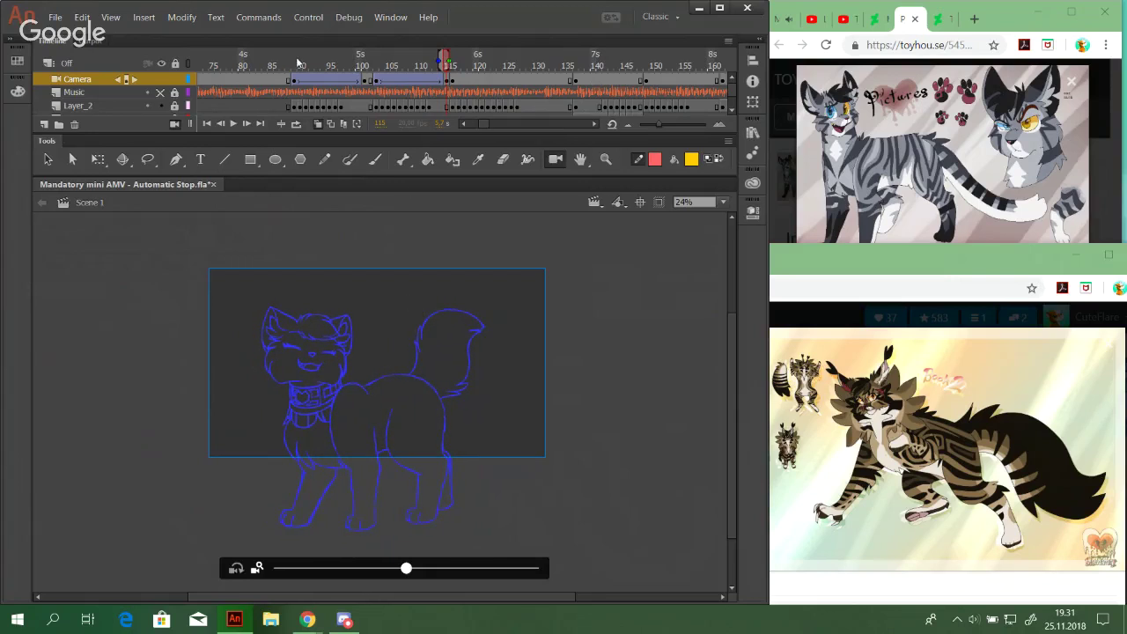
# Preview the camera move and retime the second tween to start directly at frame 101
pyautogui.click(297, 60)
pyautogui.click(233, 124)
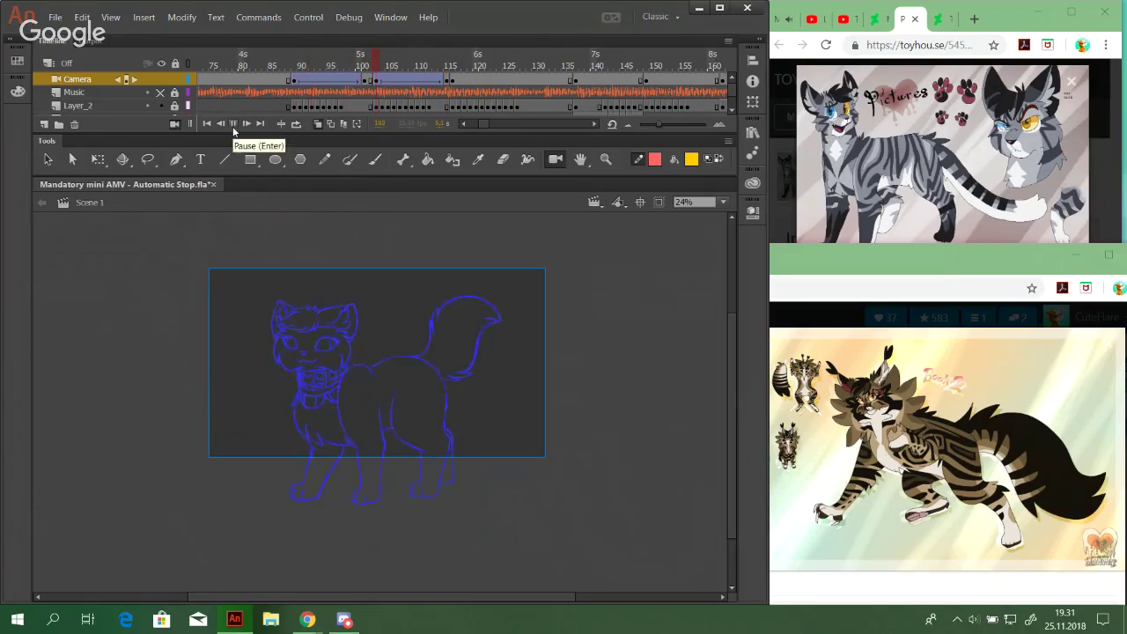
pyautogui.click(232, 123)
pyautogui.moveTo(303, 64)
pyautogui.mouseDown()
pyautogui.moveTo(430, 78)
pyautogui.moveTo(363, 77)
pyautogui.moveTo(380, 89)
pyautogui.moveTo(364, 78)
pyautogui.mouseUp()
pyautogui.click(371, 82)
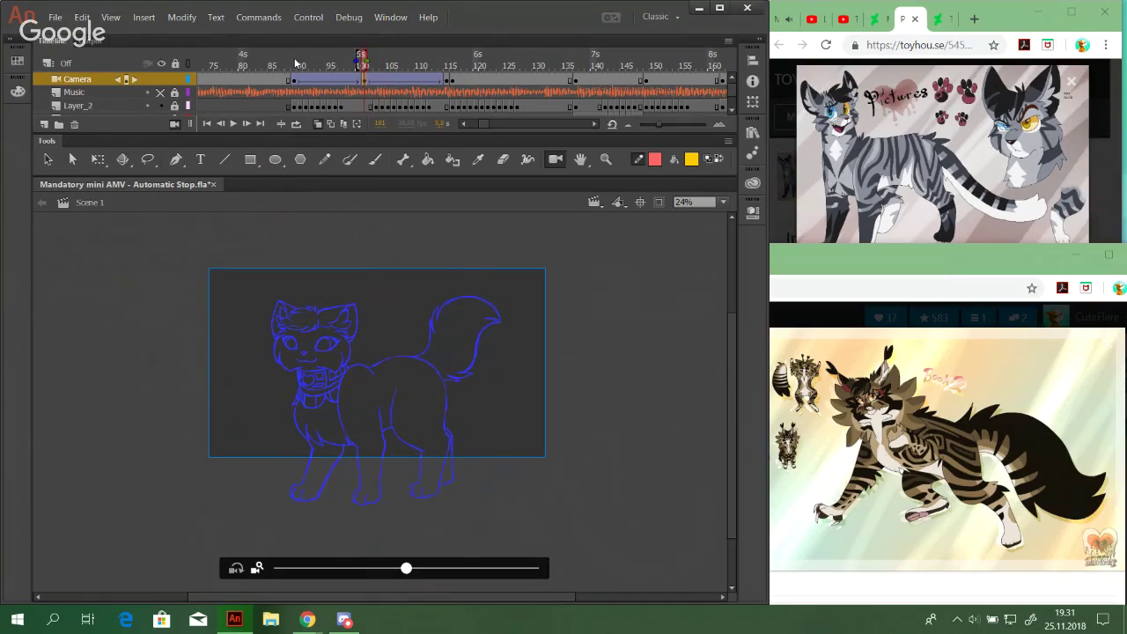
pyautogui.click(232, 124)
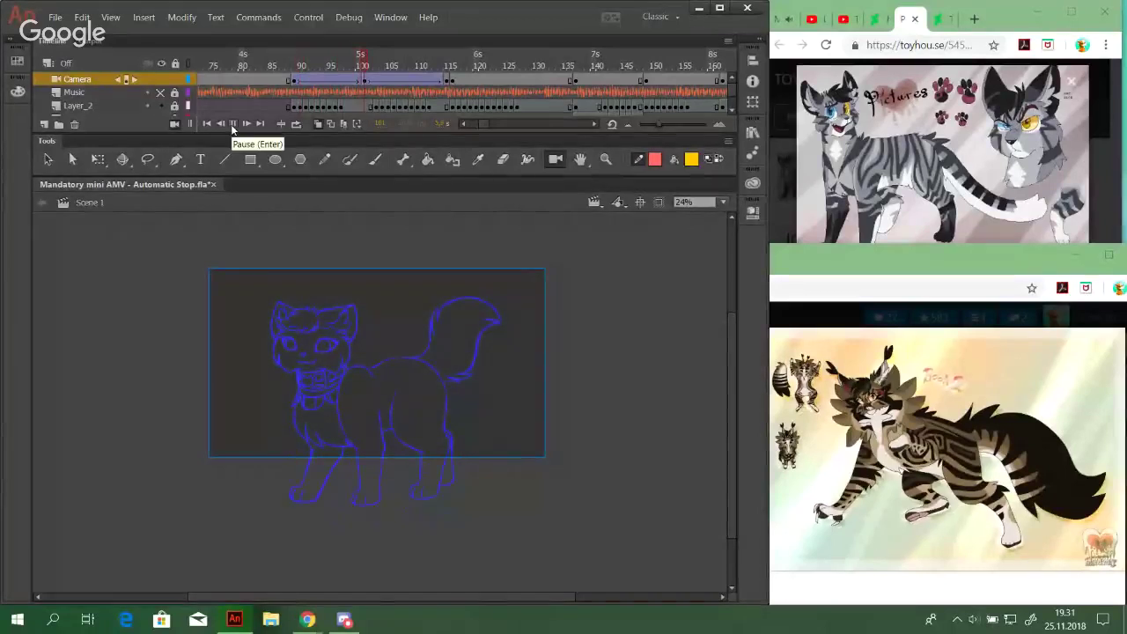
# Apply the Quad Ease In preset to the camera tween starting at frame 101
pyautogui.click(363, 81)
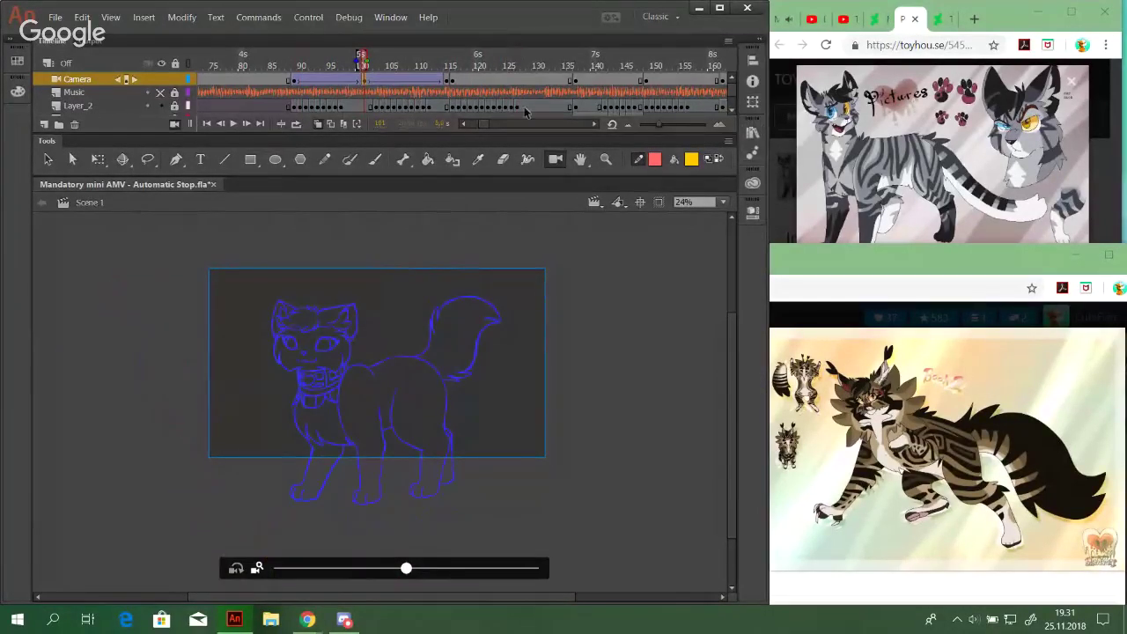
pyautogui.click(352, 81)
pyautogui.click(753, 212)
pyautogui.click(759, 218)
pyautogui.click(365, 78)
pyautogui.click(751, 212)
pyautogui.click(617, 223)
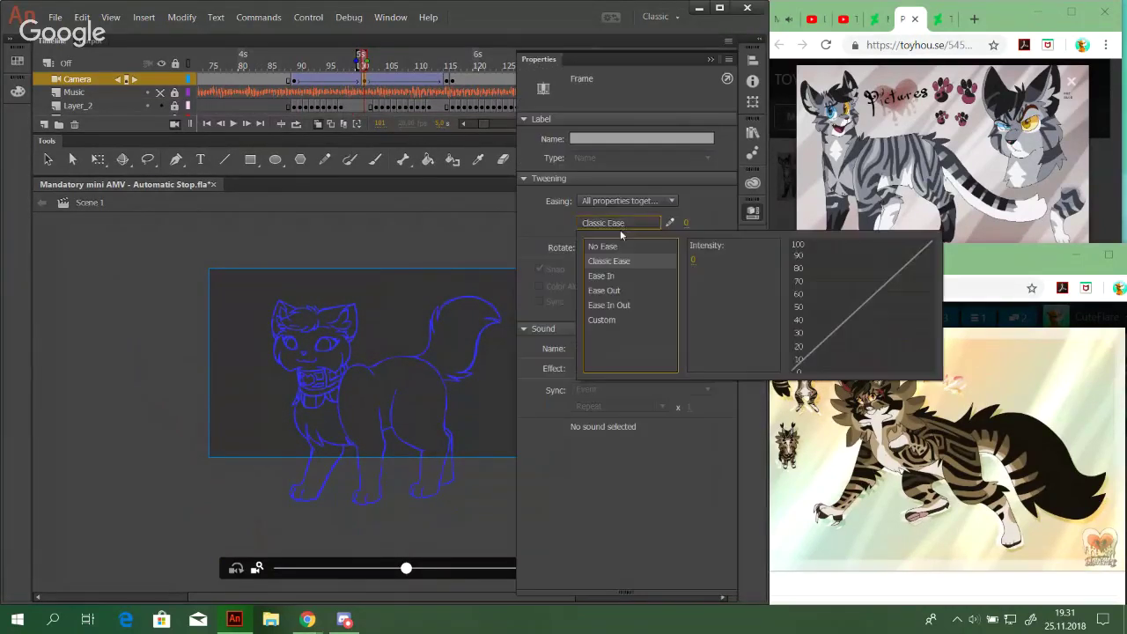
pyautogui.click(634, 275)
pyautogui.click(713, 249)
pyautogui.doubleClick(711, 249)
pyautogui.click(753, 213)
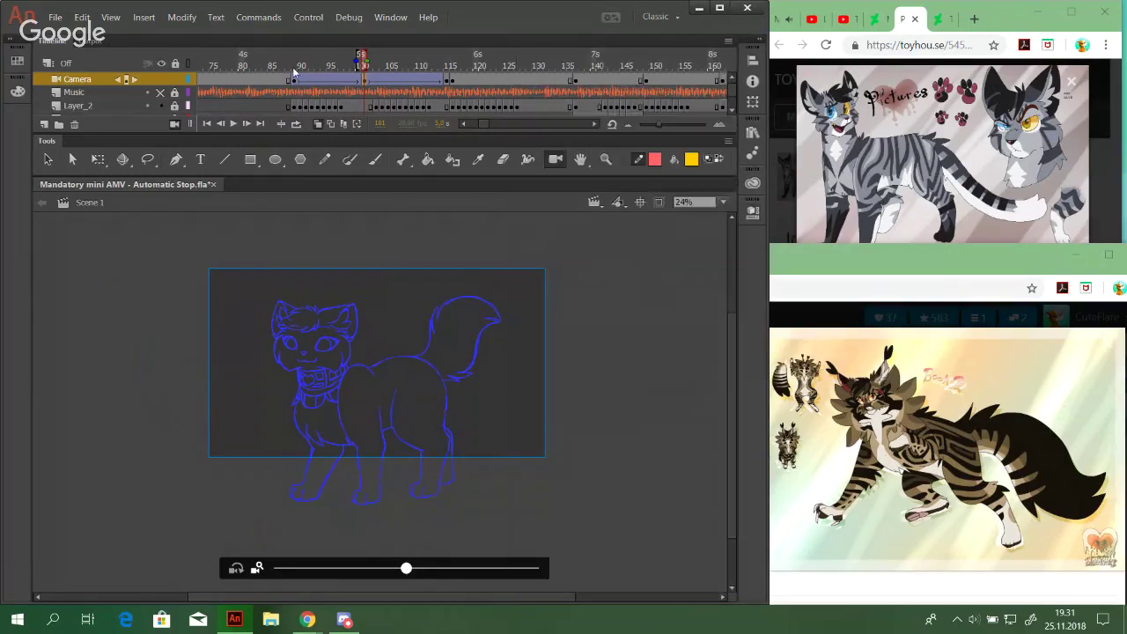
# Replay the blue cat scene from its start to check both eased camera tweens
pyautogui.click(293, 71)
pyautogui.click(234, 124)
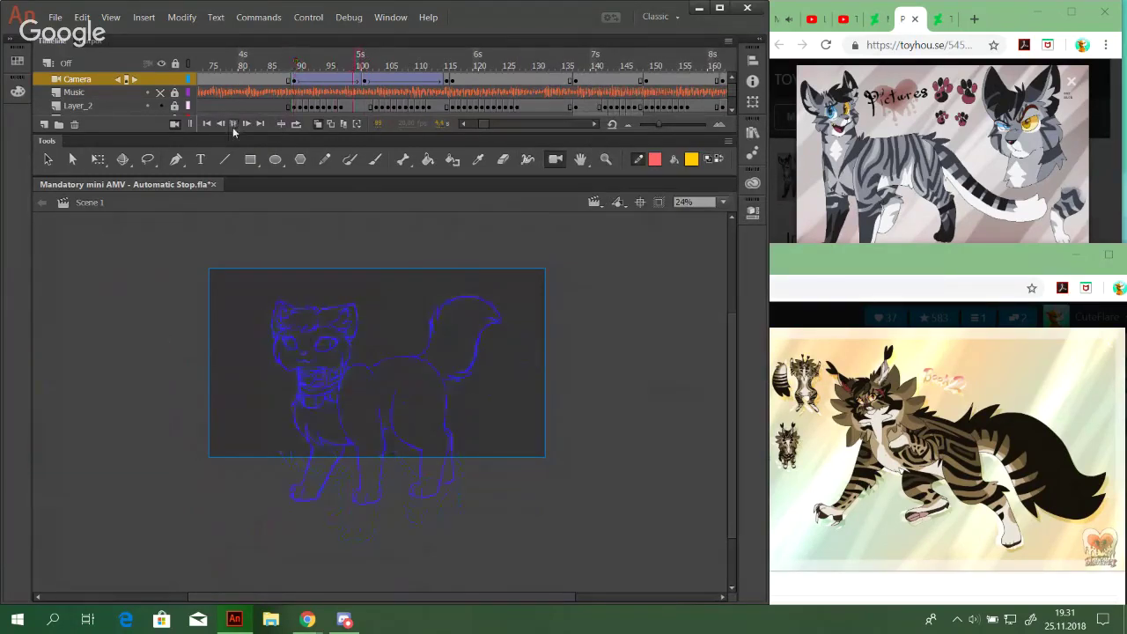
pyautogui.click(233, 124)
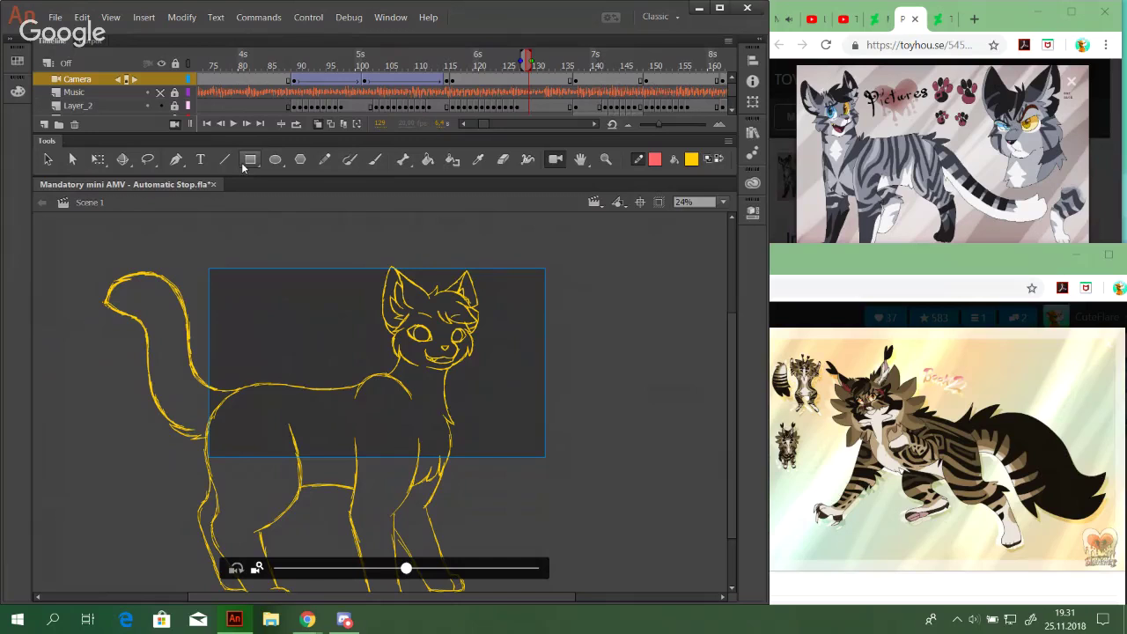
pyautogui.click(361, 58)
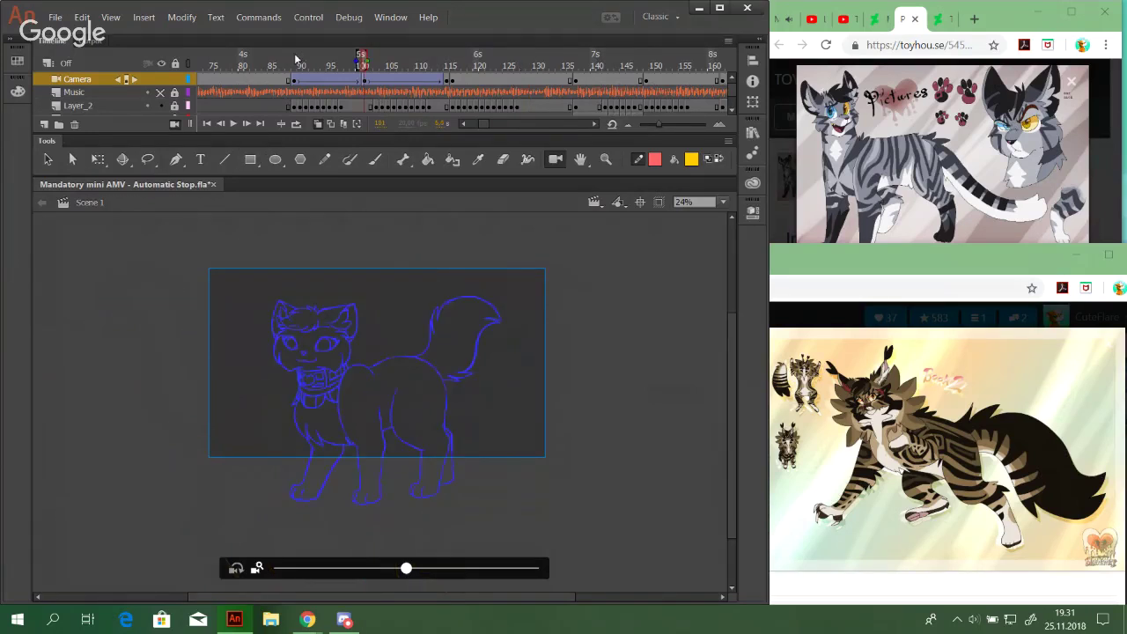
pyautogui.click(300, 58)
pyautogui.click(292, 58)
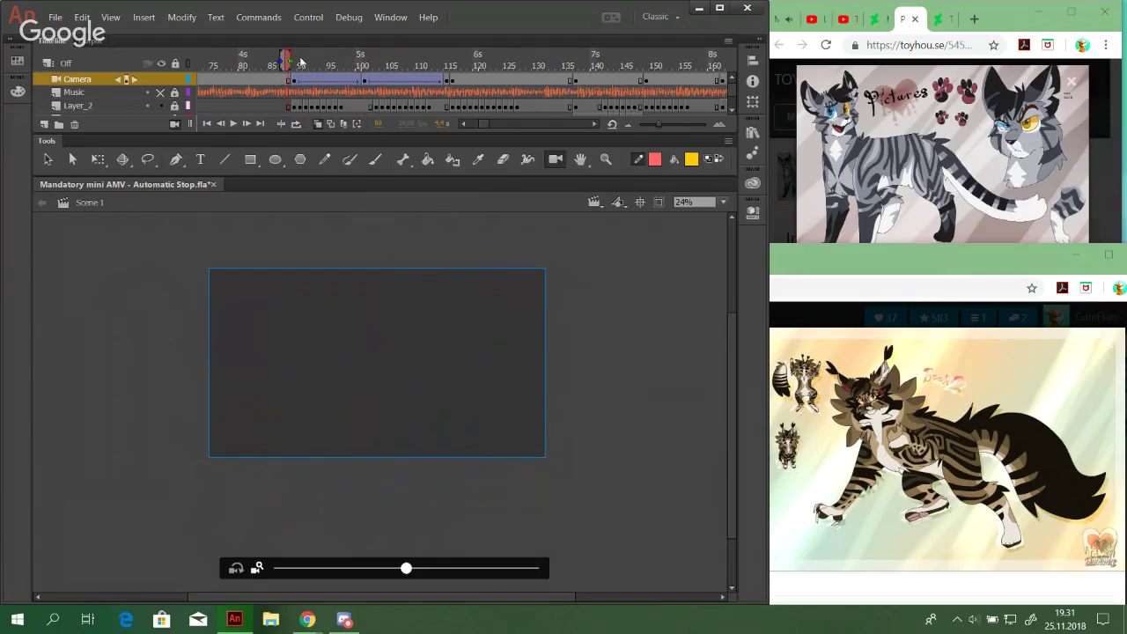
pyautogui.click(232, 123)
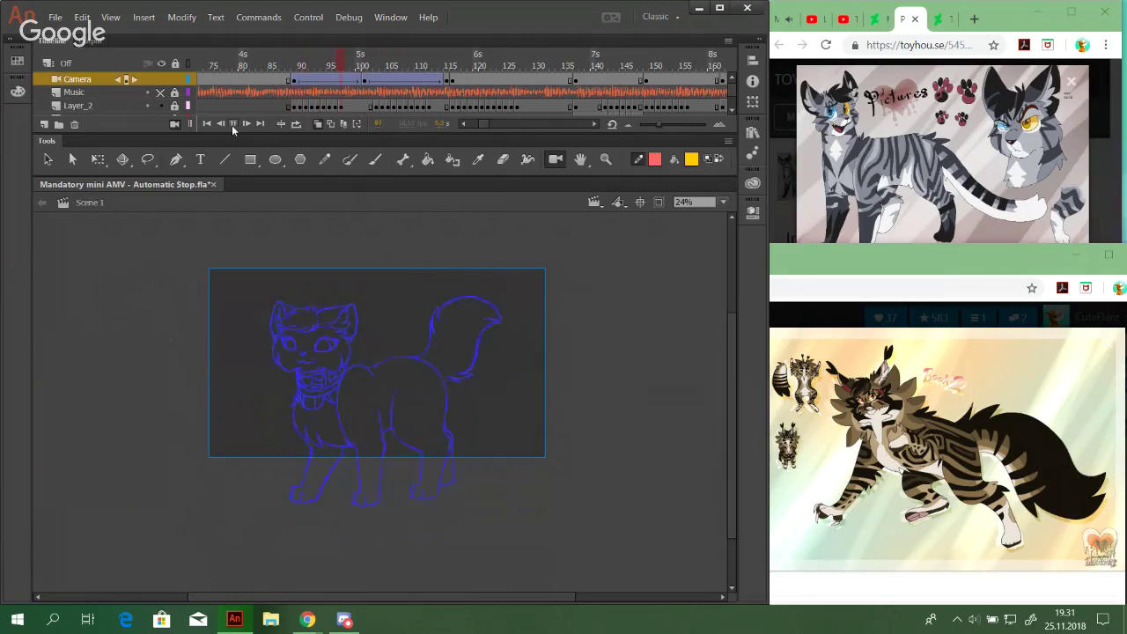
pyautogui.click(232, 123)
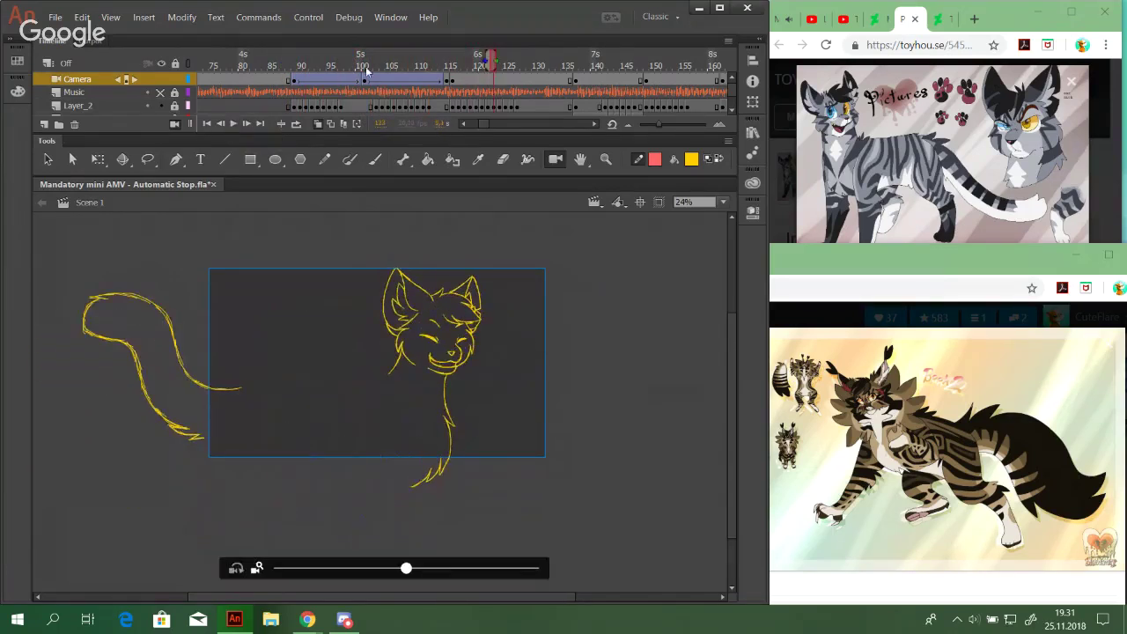
# Step back and forth through the timeline to examine the motion near the end of the first camera tween
pyautogui.hotkey('alt', ',')
pyautogui.hotkey('alt', '.')
pyautogui.hotkey('alt', ',')
pyautogui.hotkey('alt', '.')
pyautogui.hotkey('alt', ',')
pyautogui.hotkey('alt', '.')
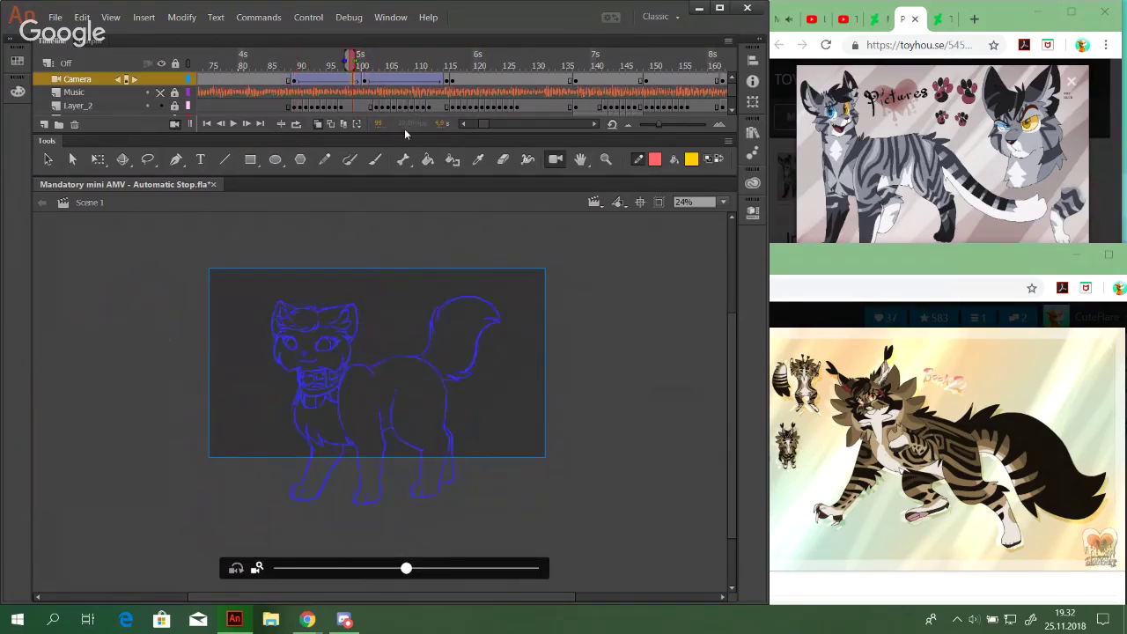
# Replay the blue cat scene from its start to check the camera move with its one remaining tween
pyautogui.hotkey('alt', ',')
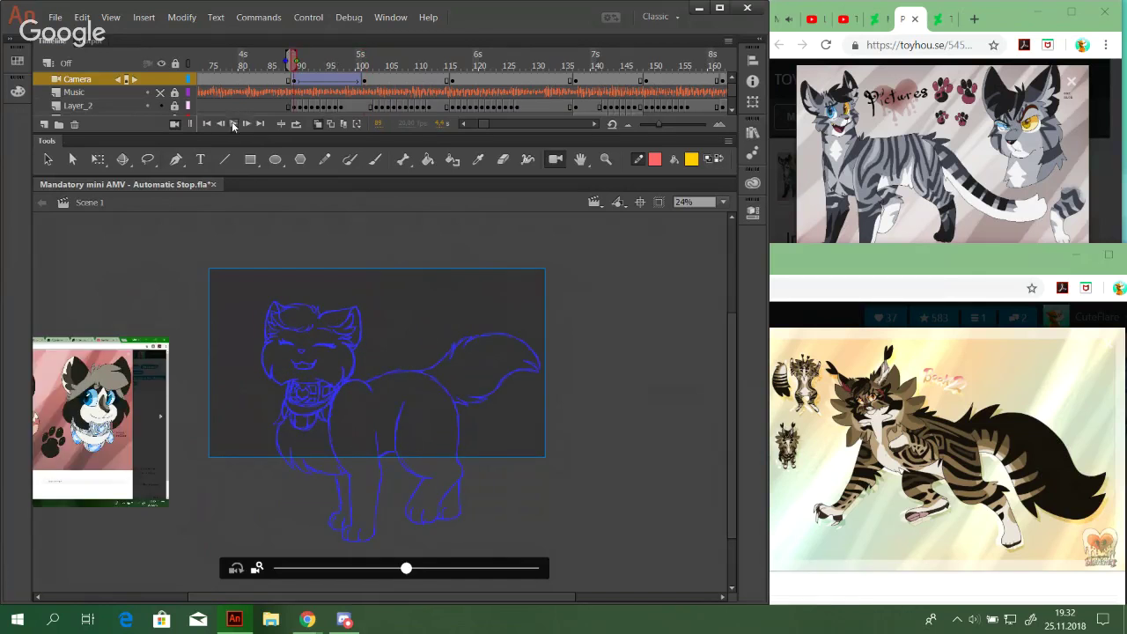
pyautogui.click(234, 125)
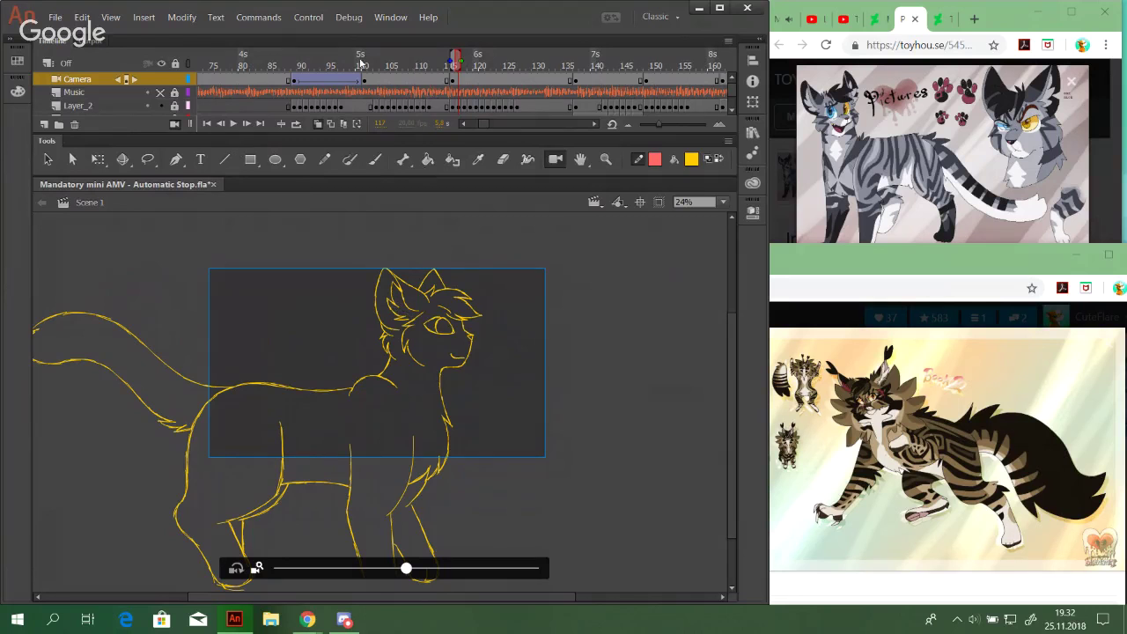
pyautogui.click(292, 64)
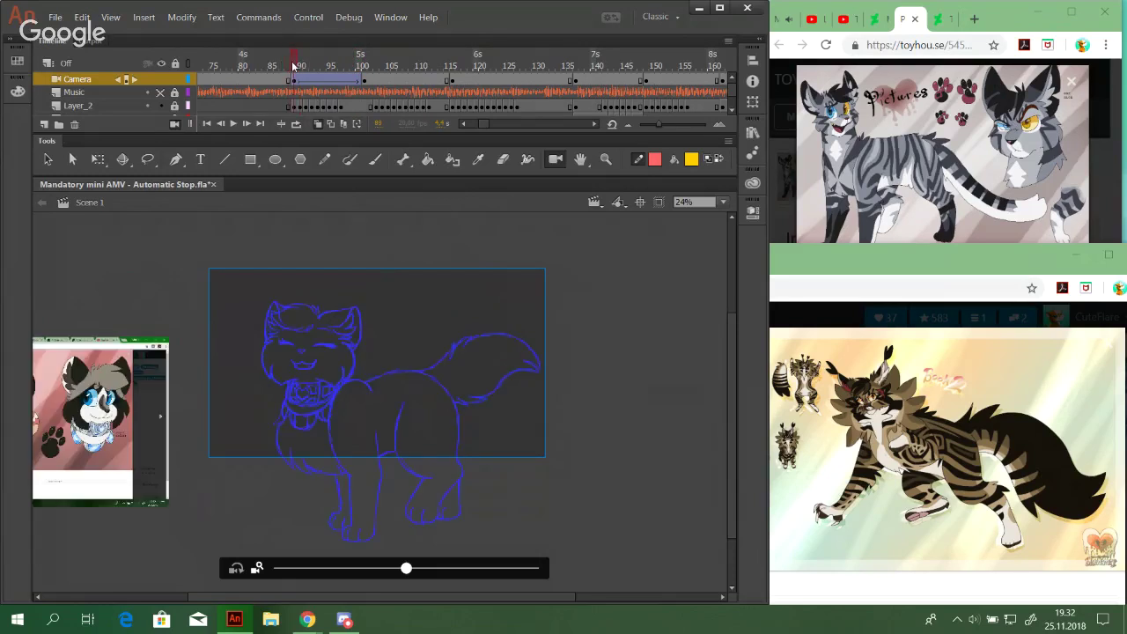
pyautogui.click(233, 123)
pyautogui.click(234, 124)
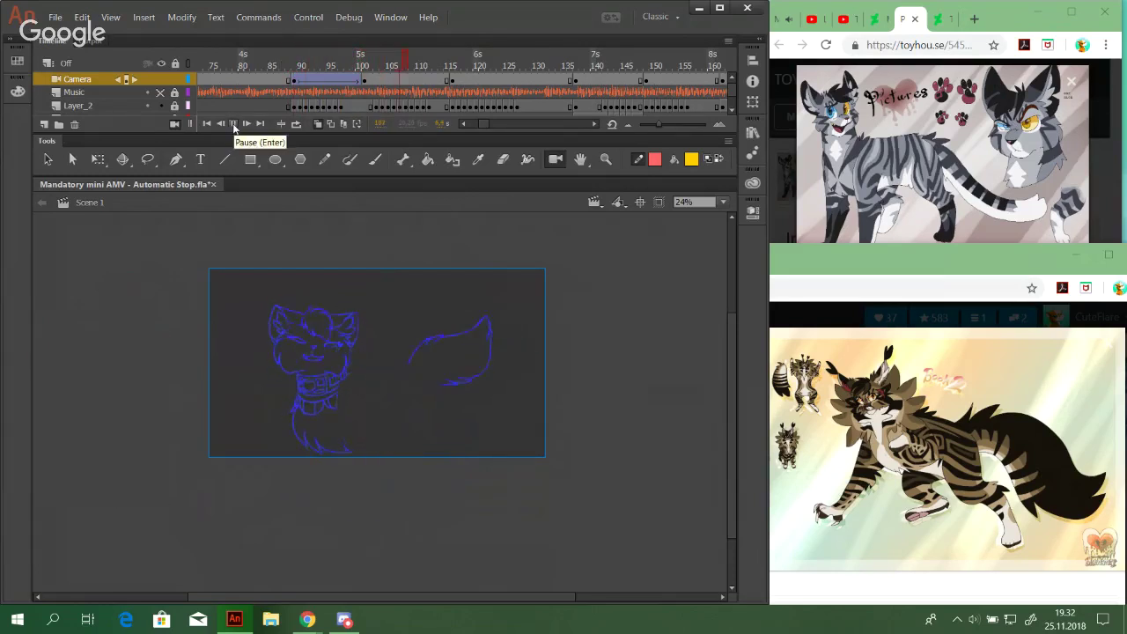
pyautogui.click(234, 124)
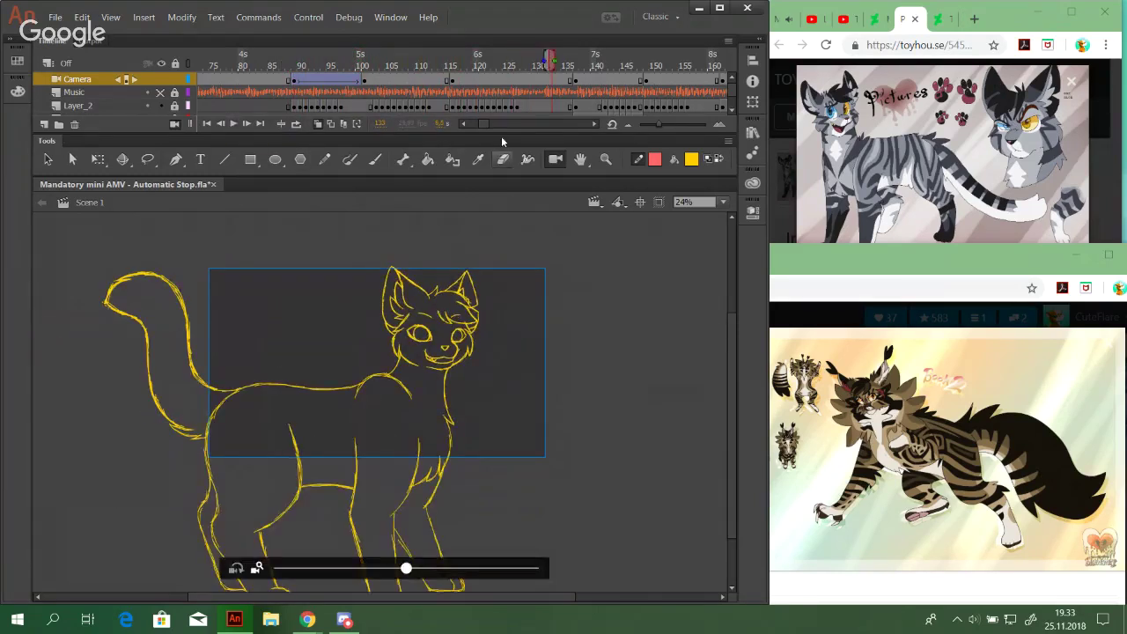
# Zoom the camera out slightly and reposition it over the yellow cat at frame 116
pyautogui.moveTo(406, 569); pyautogui.dragTo(393, 571)
pyautogui.click(467, 60)
pyautogui.moveTo(467, 61)
pyautogui.mouseDown()
pyautogui.moveTo(570, 80)
pyautogui.moveTo(450, 62)
pyautogui.mouseUp()
pyautogui.moveTo(407, 385)
pyautogui.mouseDown()
pyautogui.moveTo(410, 397)
pyautogui.moveTo(397, 396)
pyautogui.mouseUp()
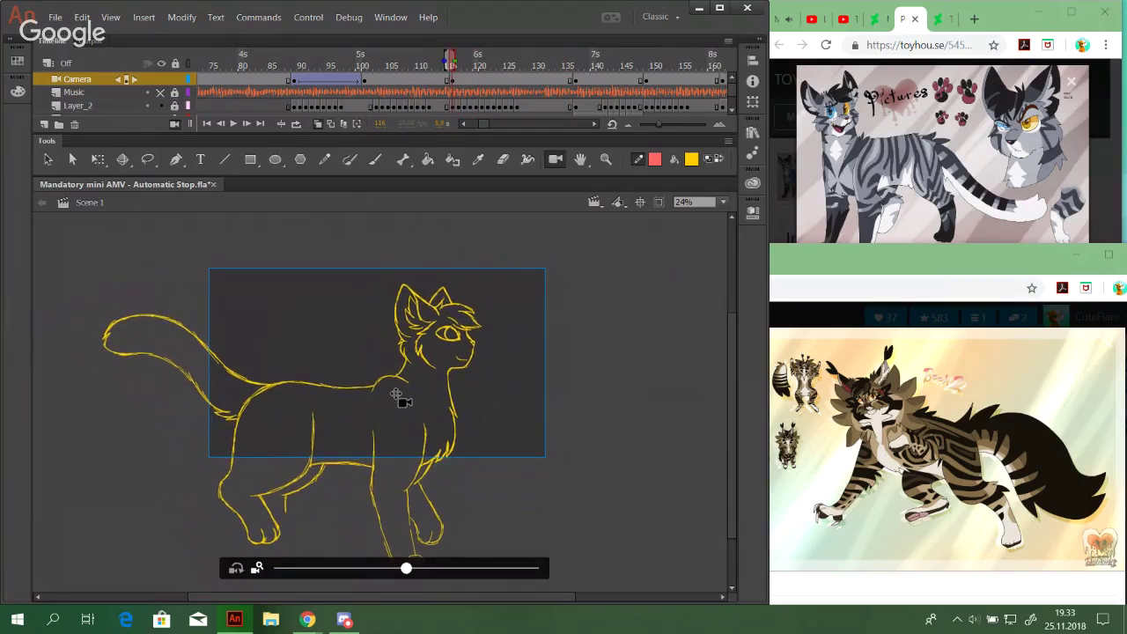
# Zoom in and reposition the camera on the yellow cat at frame 128, with a classic tween leading there from frame 116
pyautogui.moveTo(462, 75)
pyautogui.mouseDown()
pyautogui.moveTo(535, 74)
pyautogui.moveTo(511, 72)
pyautogui.moveTo(521, 70)
pyautogui.mouseUp()
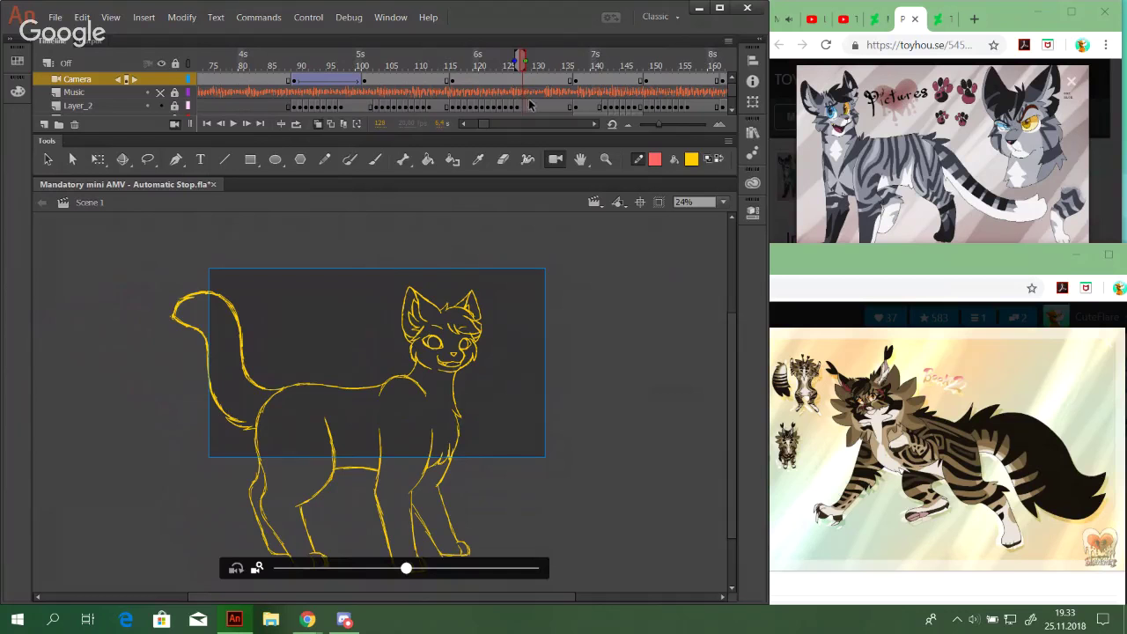
pyautogui.moveTo(408, 568); pyautogui.dragTo(432, 570)
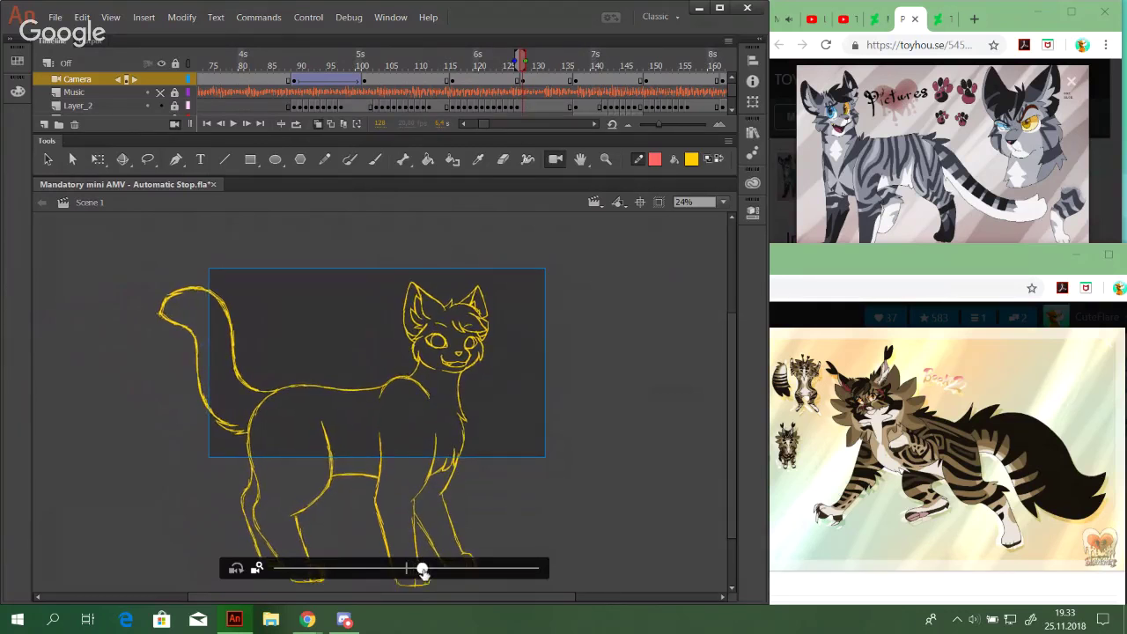
pyautogui.moveTo(418, 388); pyautogui.dragTo(440, 362)
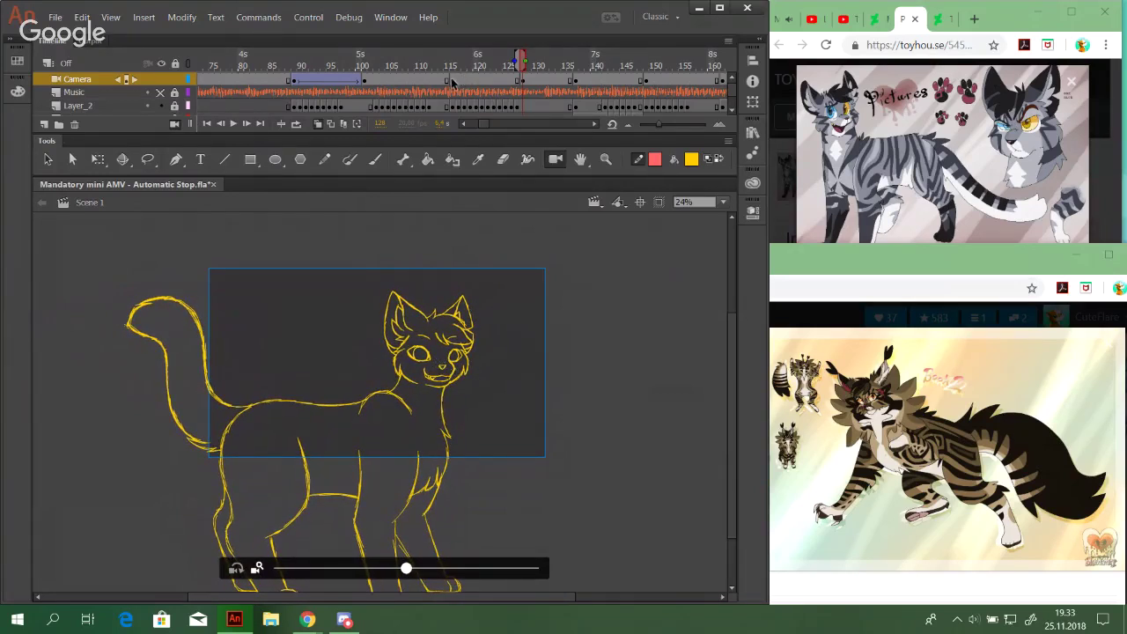
pyautogui.rightClick(451, 78)
pyautogui.click(510, 114)
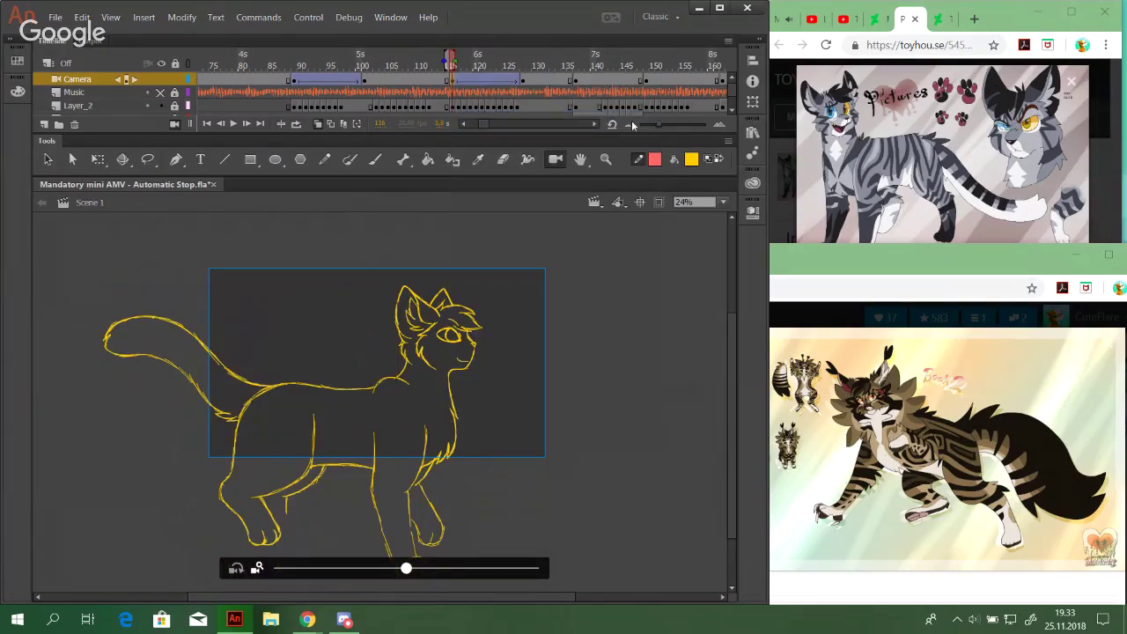
# Try the Bounce Ease Out preset on the camera tween starting at frame 116 and preview the motion
pyautogui.click(753, 213)
pyautogui.click(603, 223)
pyautogui.click(605, 291)
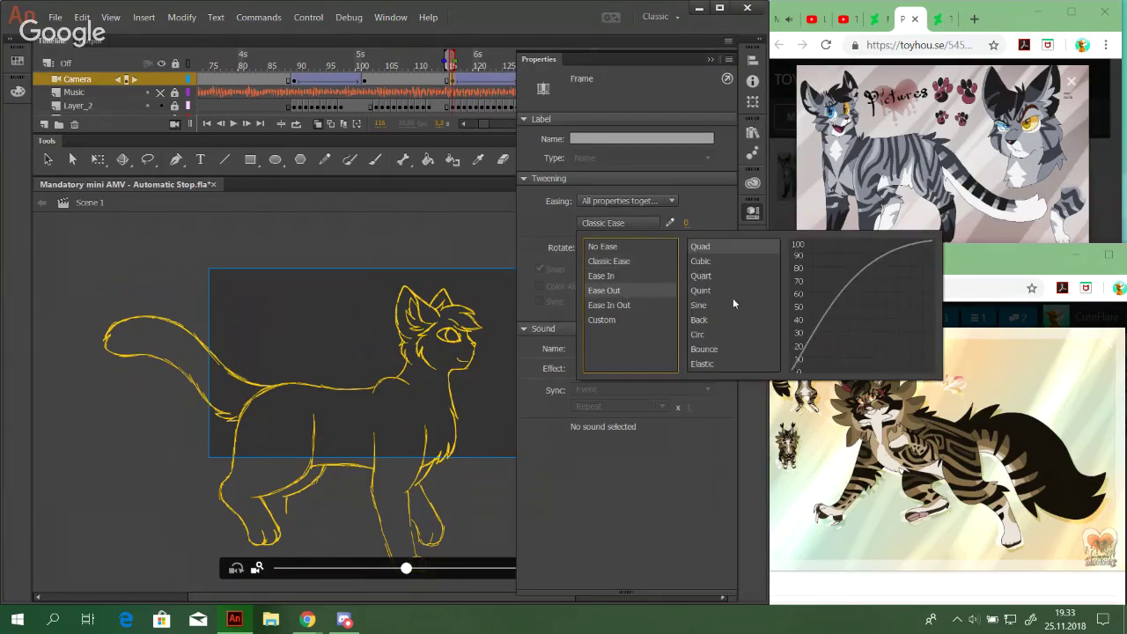
pyautogui.click(709, 277)
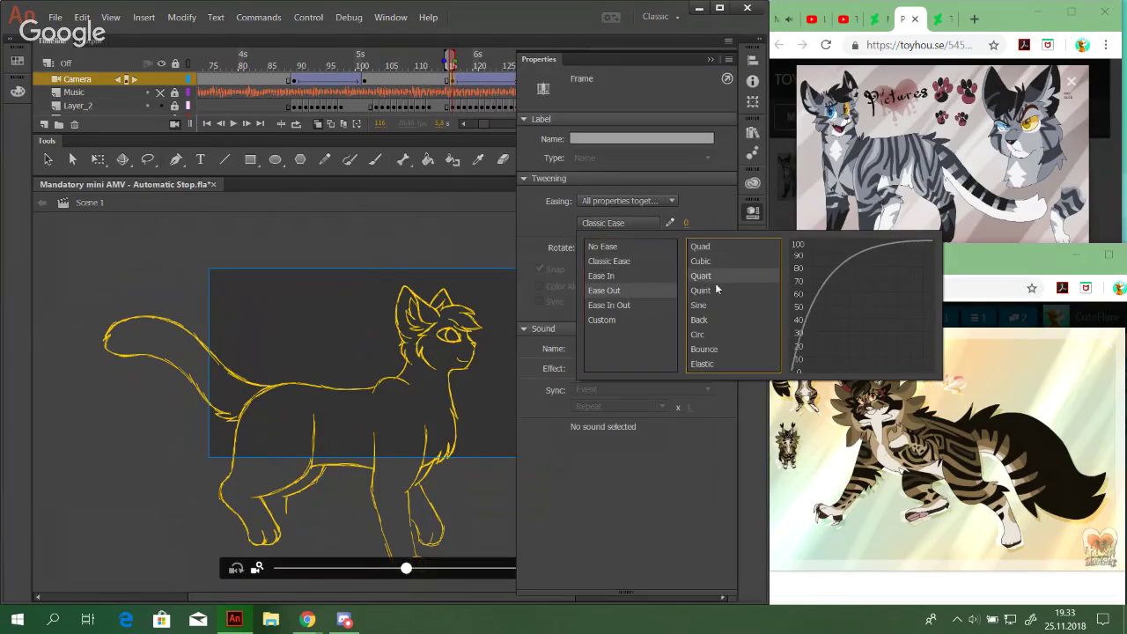
pyautogui.doubleClick(715, 350)
pyautogui.click(757, 209)
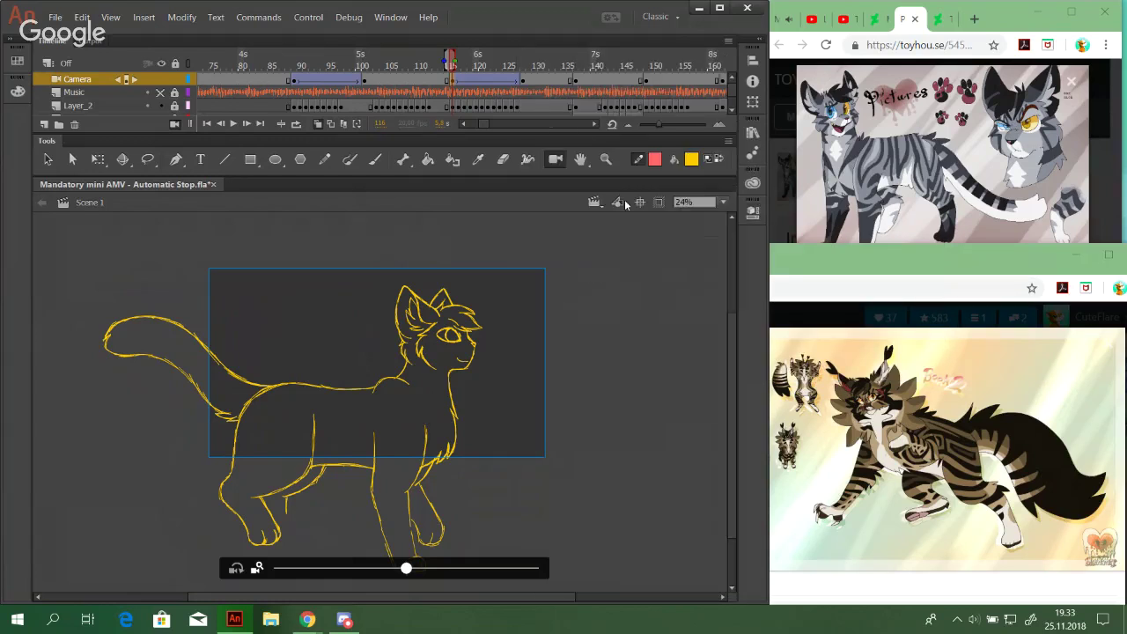
pyautogui.click(230, 123)
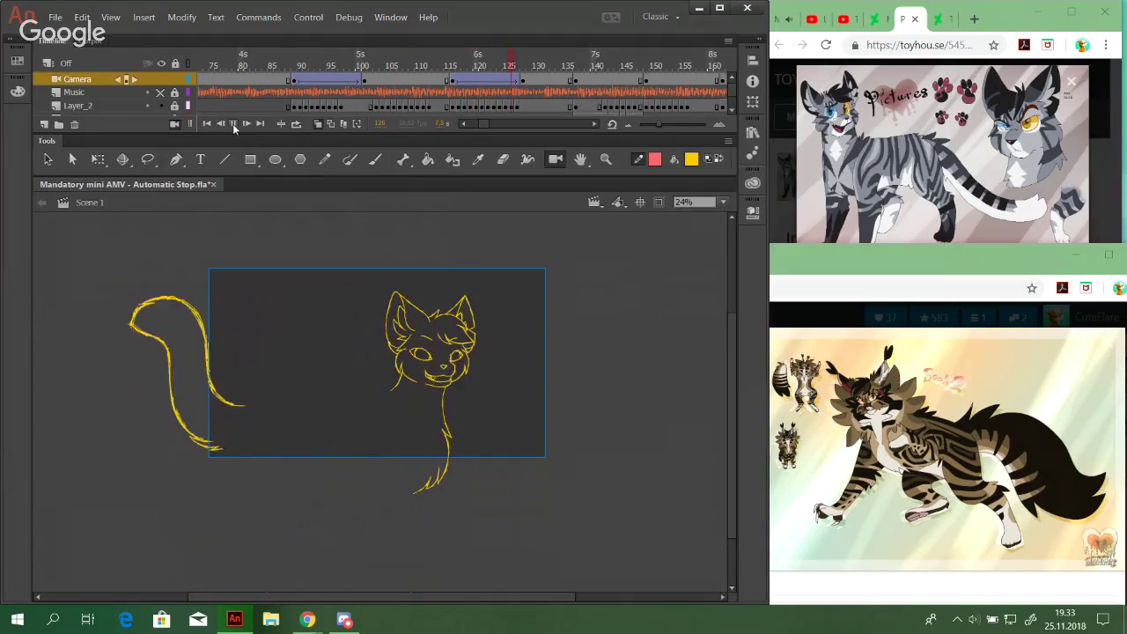
# Try the Sine Ease Out preset on the camera tween starting at frame 116 and play the yellow cat scene
pyautogui.click(457, 82)
pyautogui.rightClick(451, 79)
pyautogui.click(460, 58)
pyautogui.moveTo(461, 57); pyautogui.dragTo(450, 57)
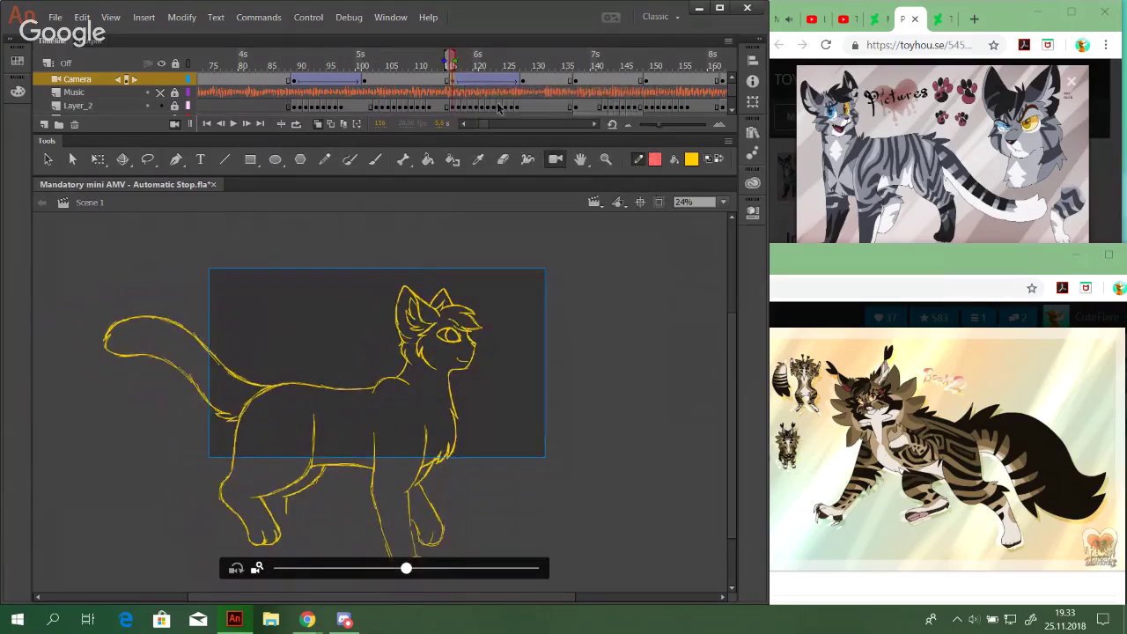
pyautogui.click(752, 212)
pyautogui.click(611, 223)
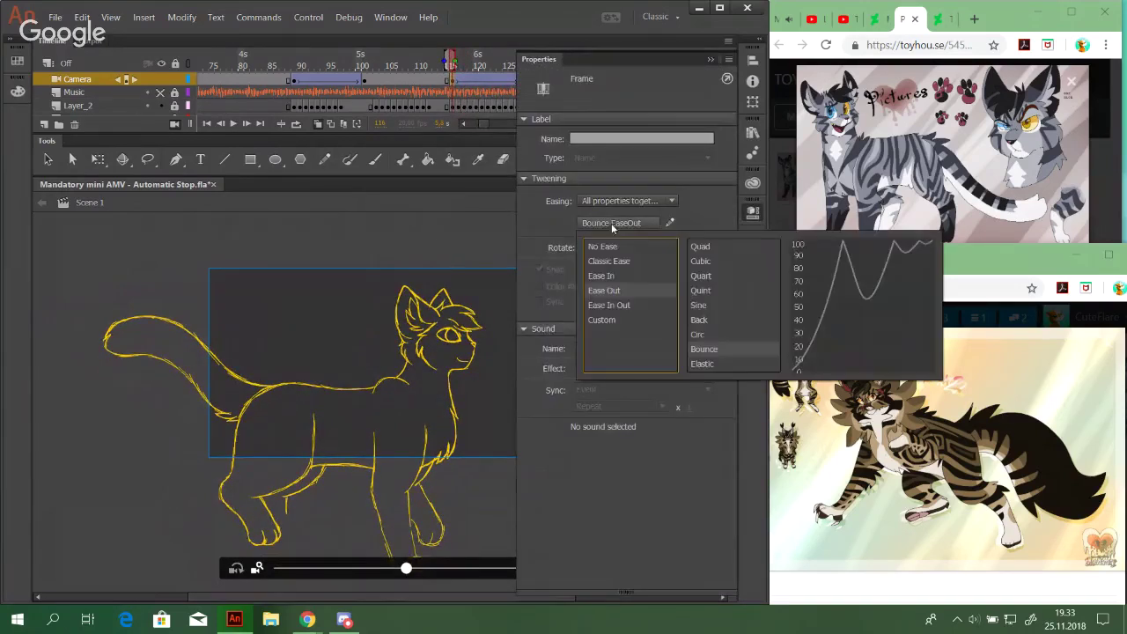
pyautogui.click(711, 305)
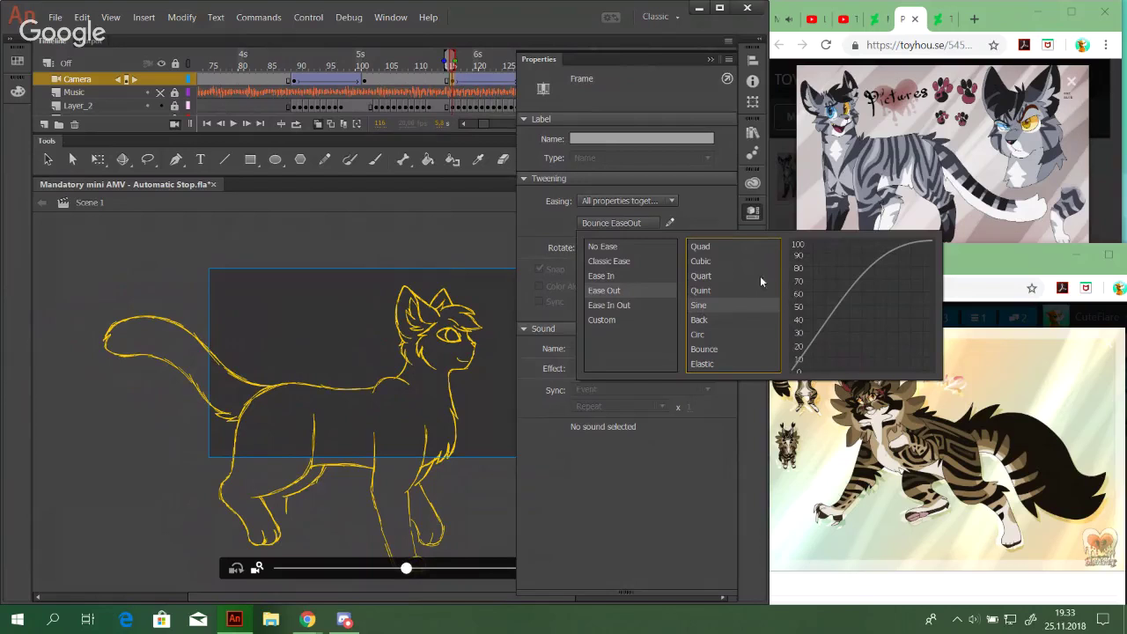
pyautogui.doubleClick(716, 302)
pyautogui.click(232, 124)
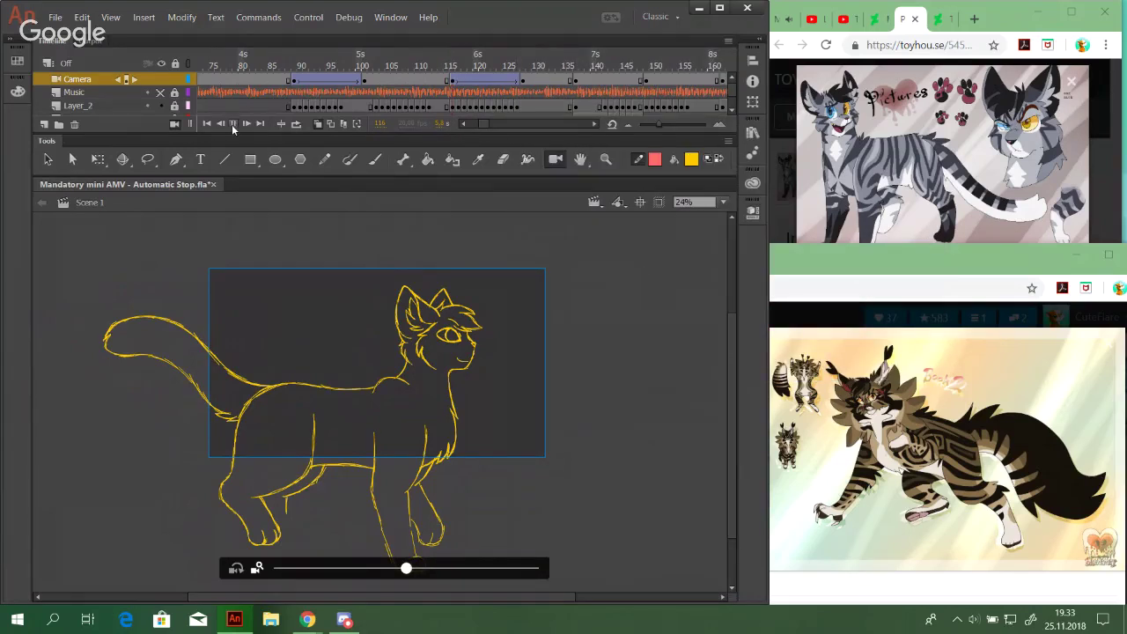
pyautogui.click(233, 124)
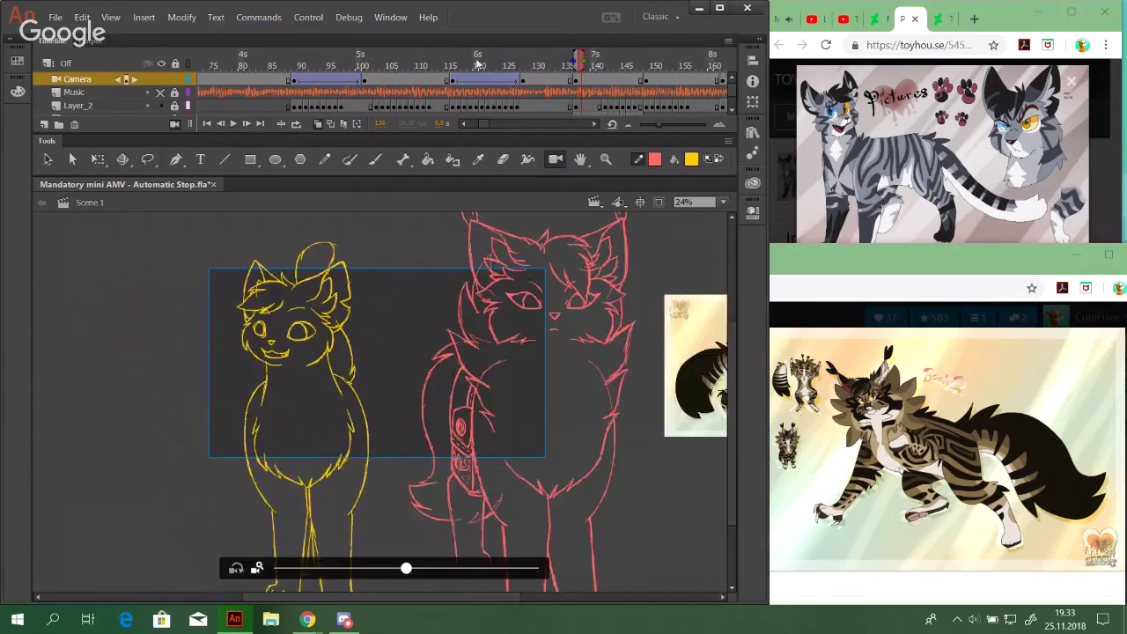
pyautogui.click(452, 64)
pyautogui.click(236, 124)
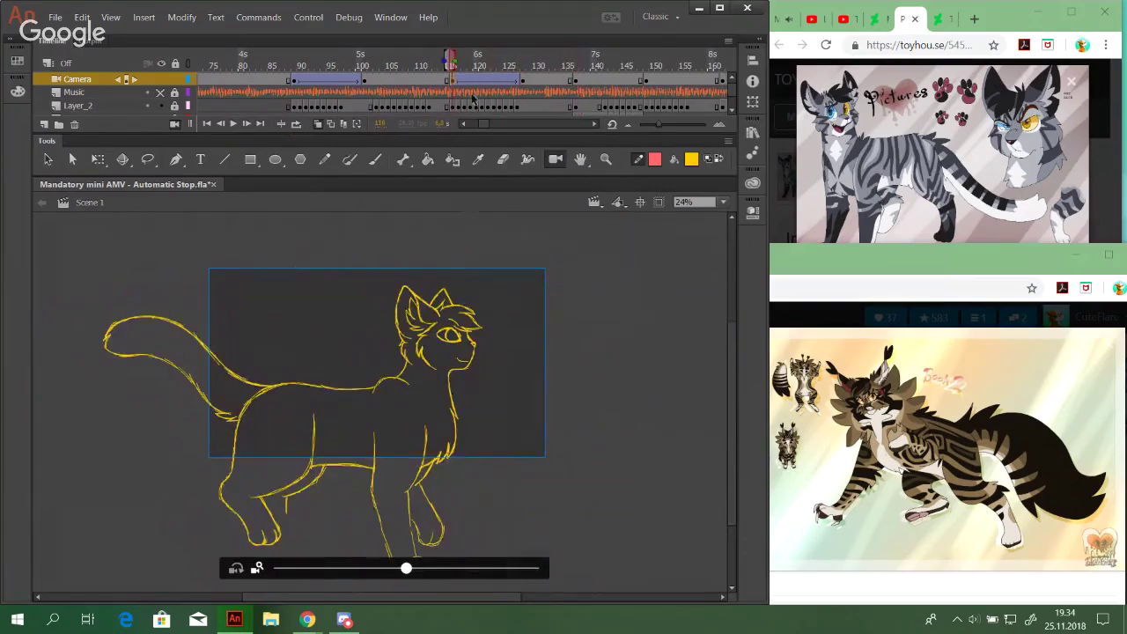
# Try the Sine Ease In preset on the yellow cat's camera tween starting at frame 116
pyautogui.click(756, 217)
pyautogui.click(618, 224)
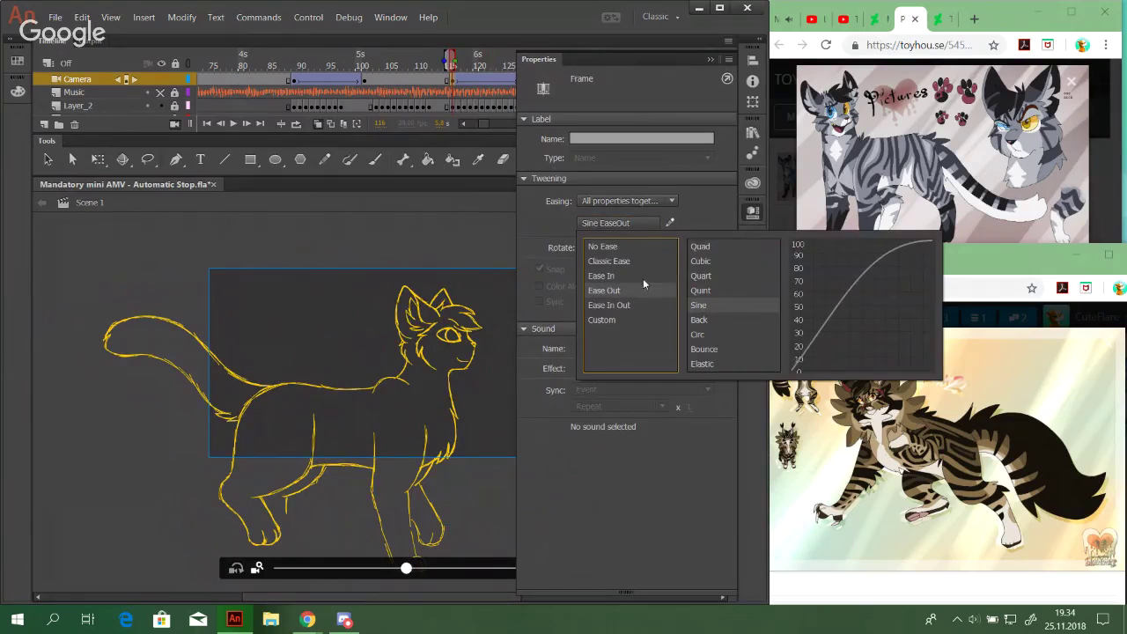
pyautogui.doubleClick(700, 307)
pyautogui.click(754, 213)
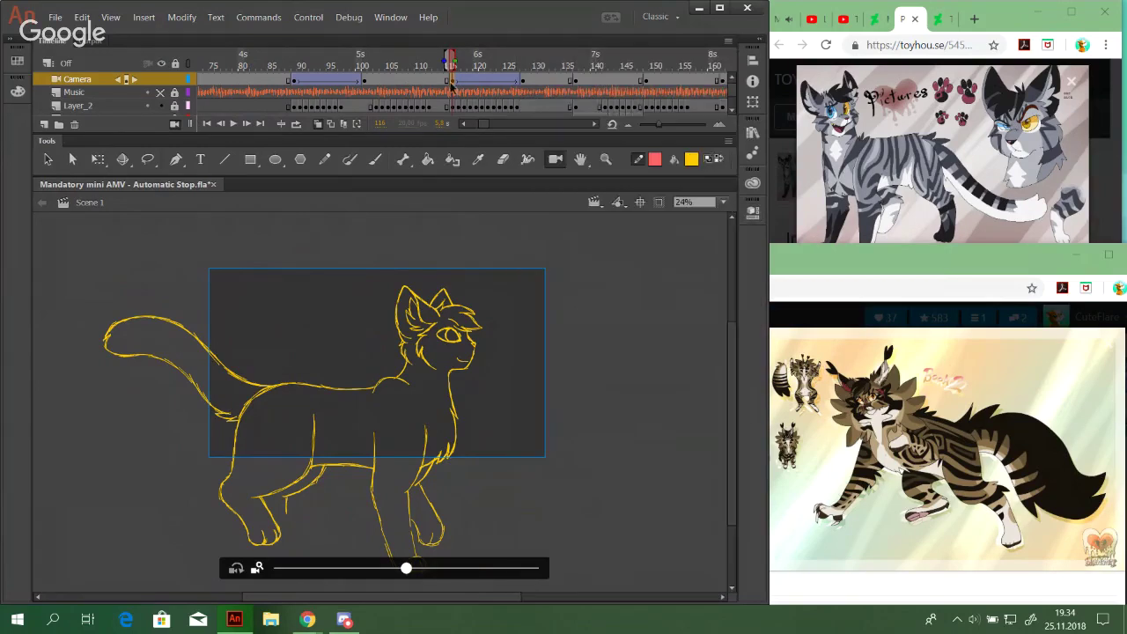
# Replay the yellow cat scene several times from around frame 116 to judge the Sine Ease In camera motion
pyautogui.click(233, 124)
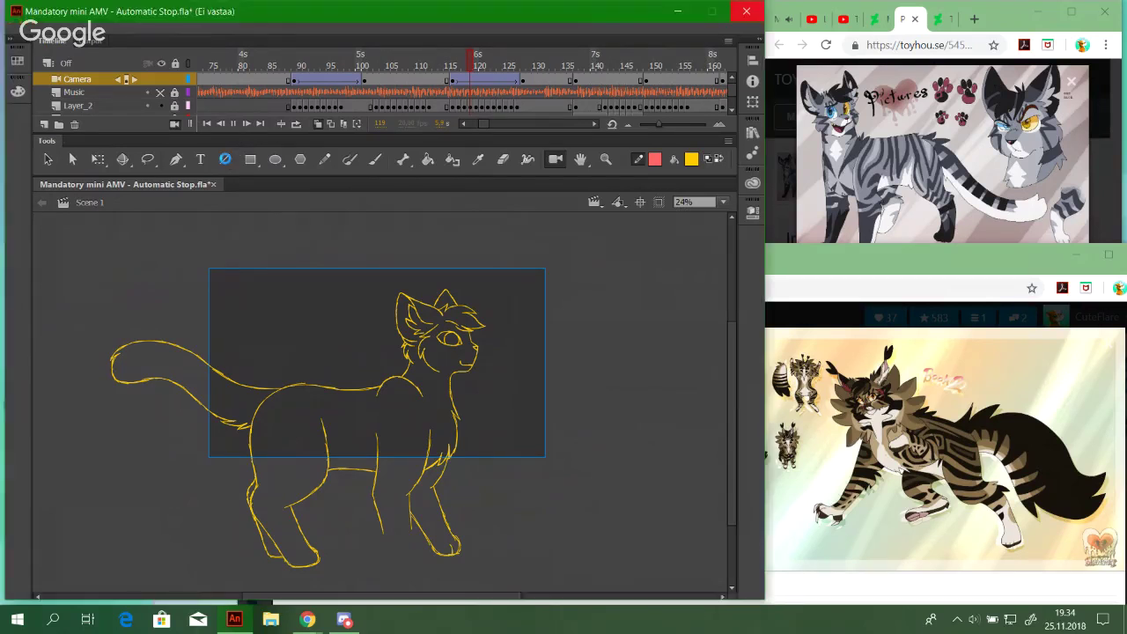
pyautogui.click(443, 59)
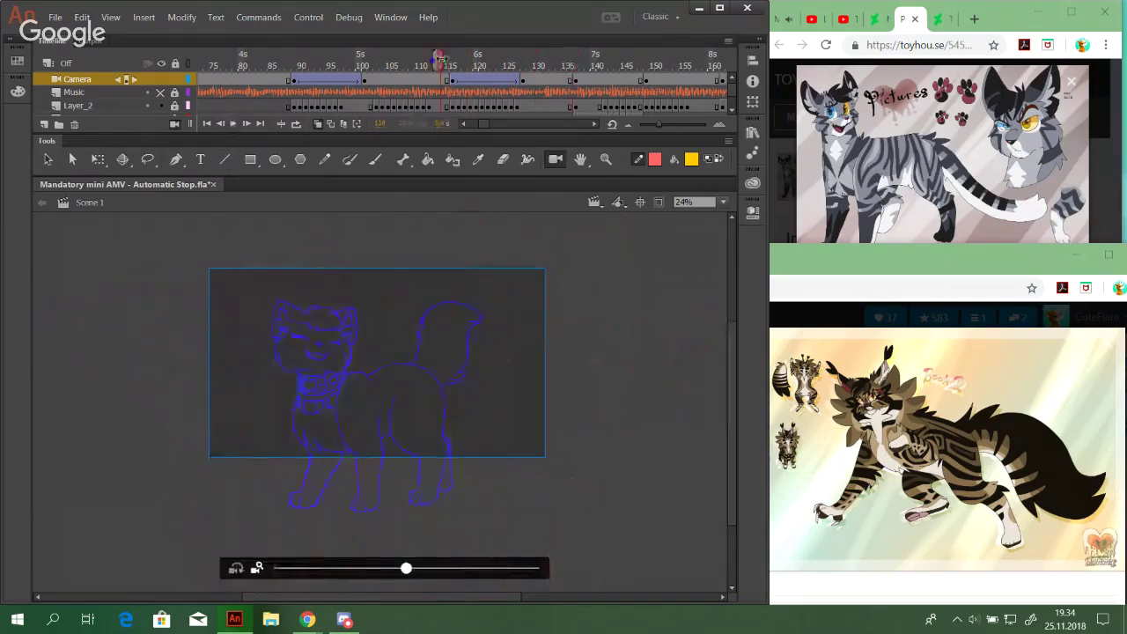
pyautogui.moveTo(443, 59); pyautogui.dragTo(450, 59)
pyautogui.click(235, 125)
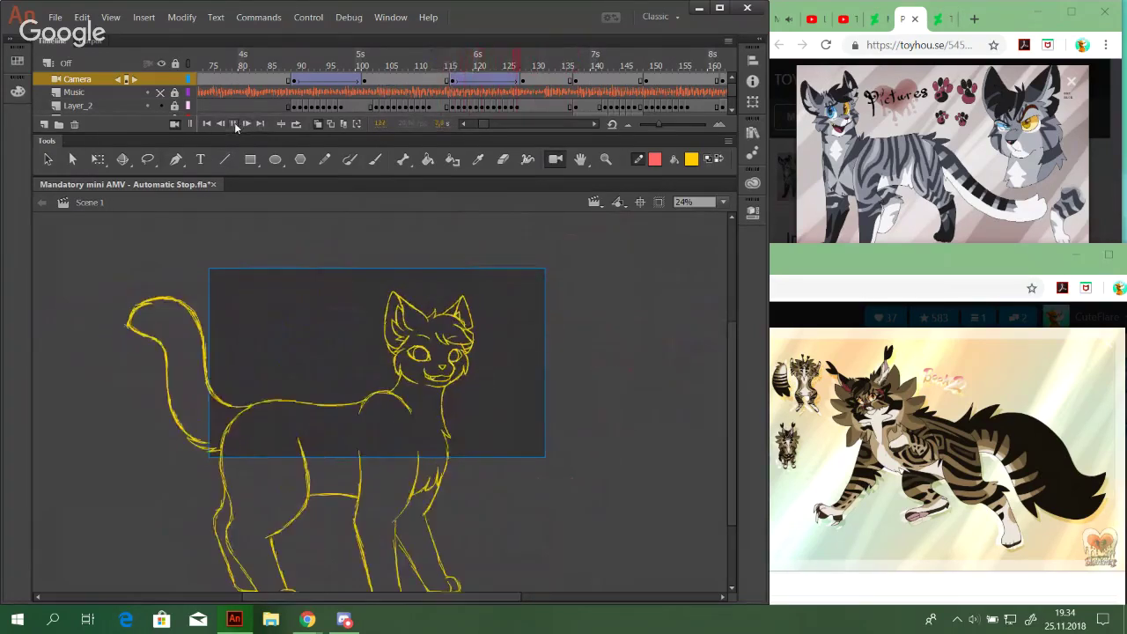
pyautogui.click(235, 125)
pyautogui.click(439, 59)
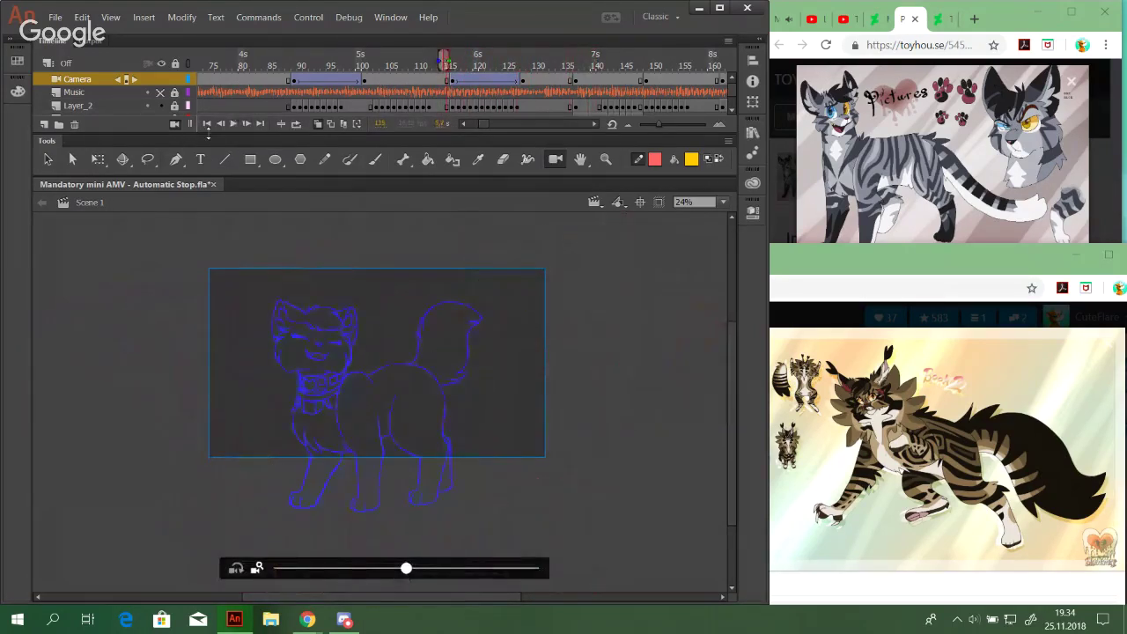
pyautogui.click(234, 123)
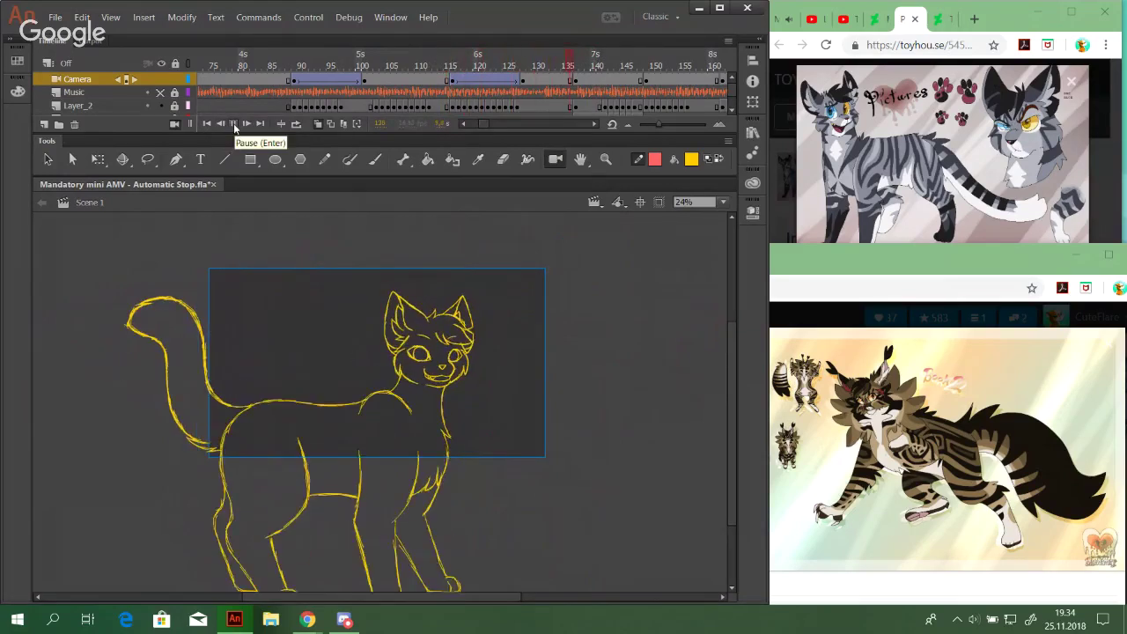
pyautogui.click(233, 124)
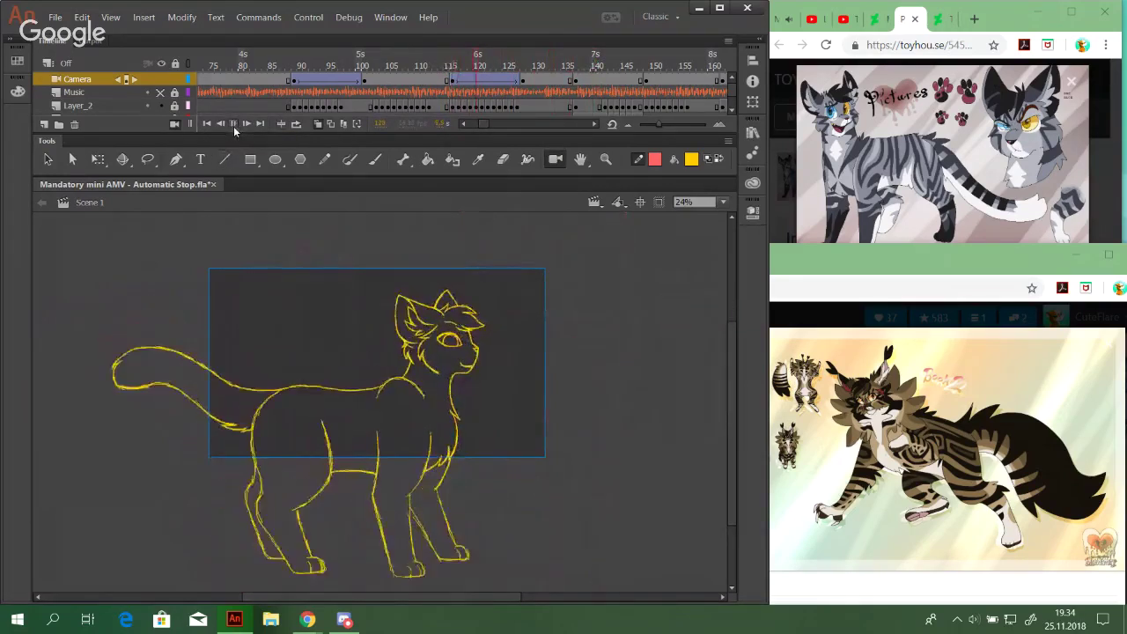
# Apply the Quart Ease Out preset to the camera tween starting at frame 116 and preview it
pyautogui.click(452, 79)
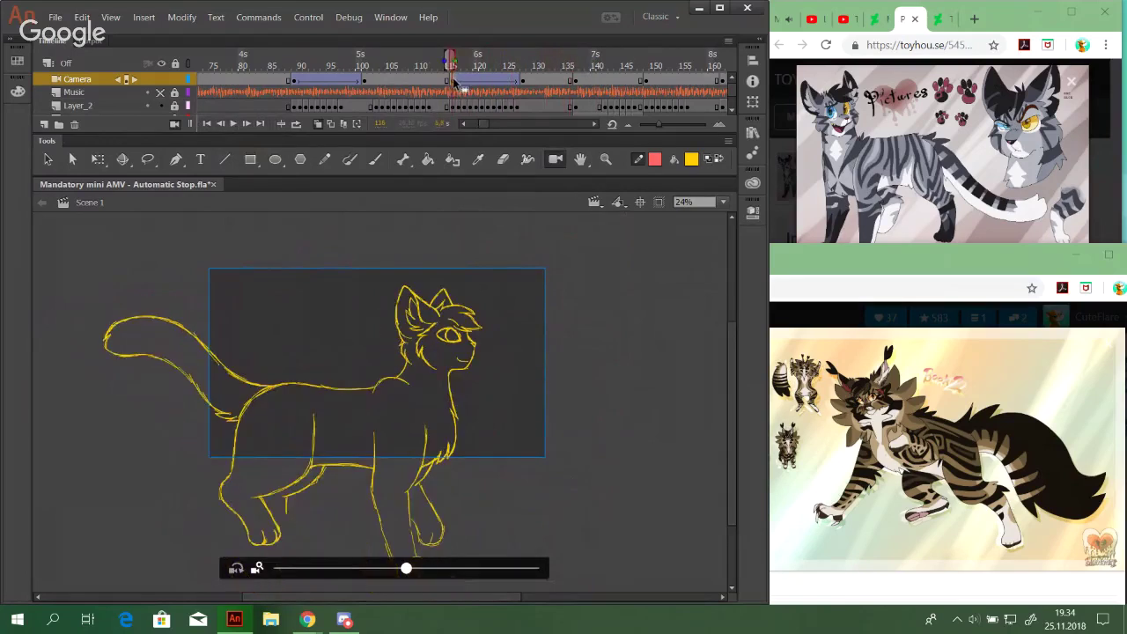
pyautogui.click(753, 211)
pyautogui.click(630, 221)
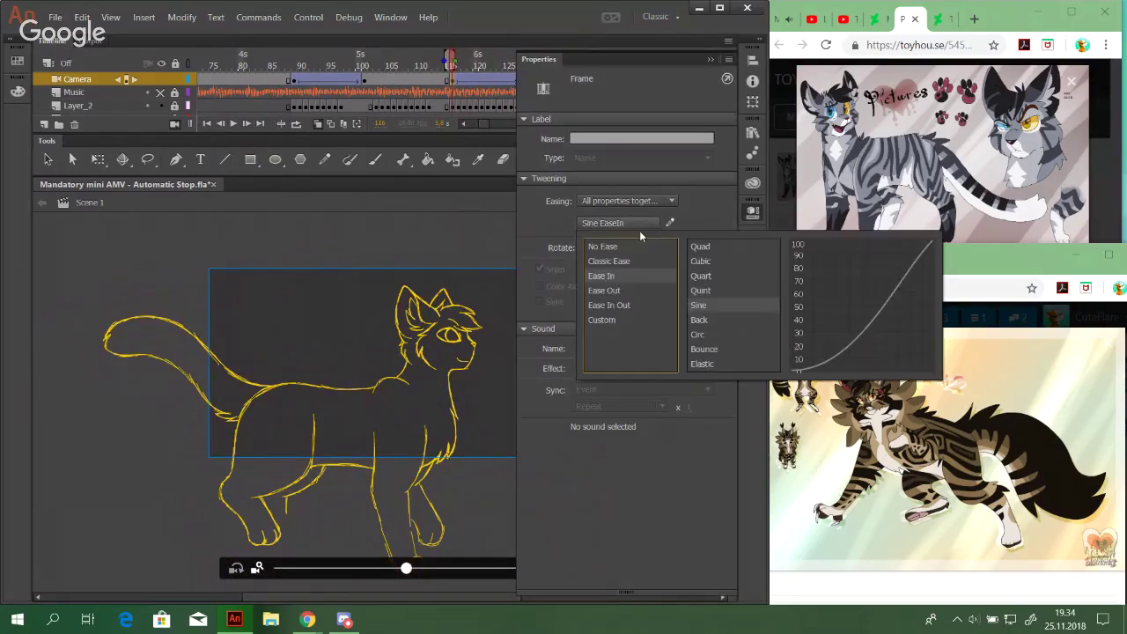
pyautogui.click(637, 292)
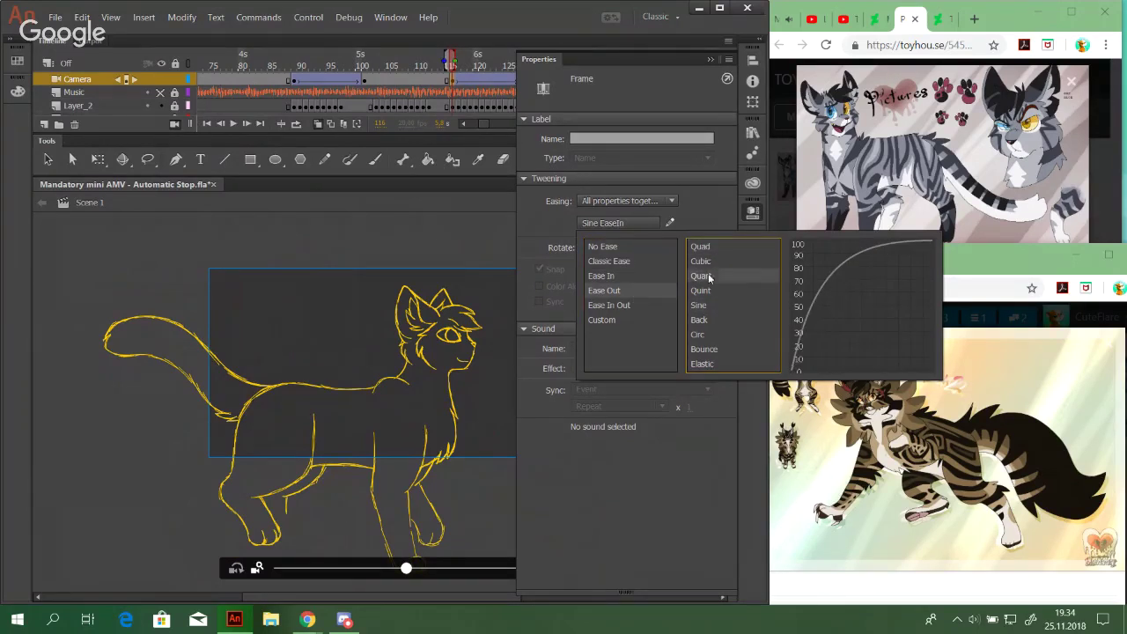
pyautogui.click(709, 275)
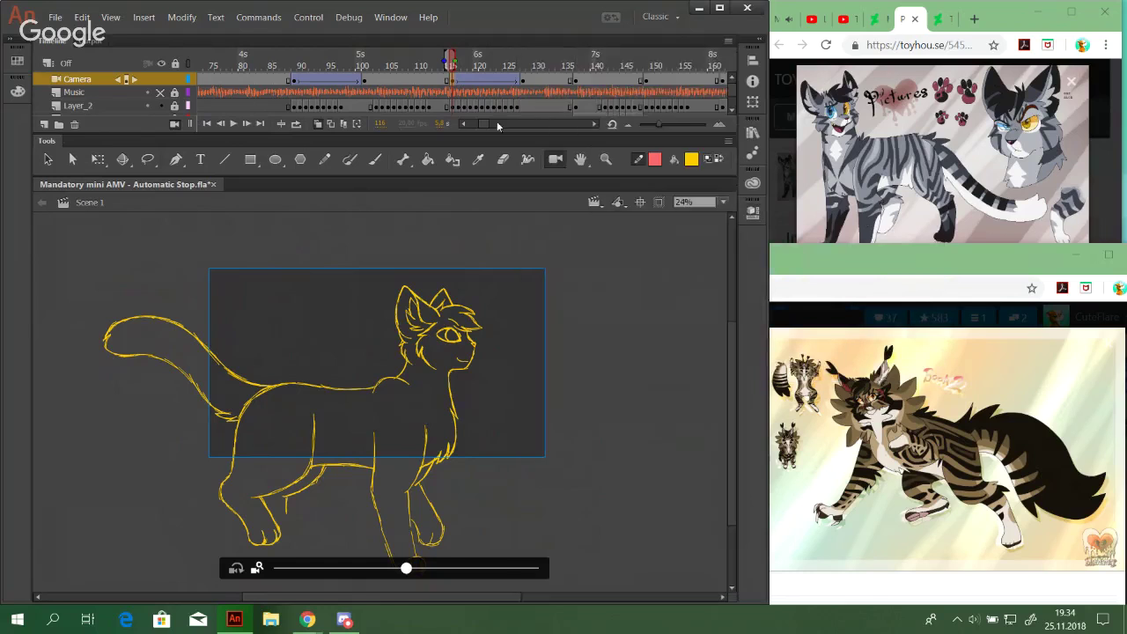
pyautogui.click(234, 124)
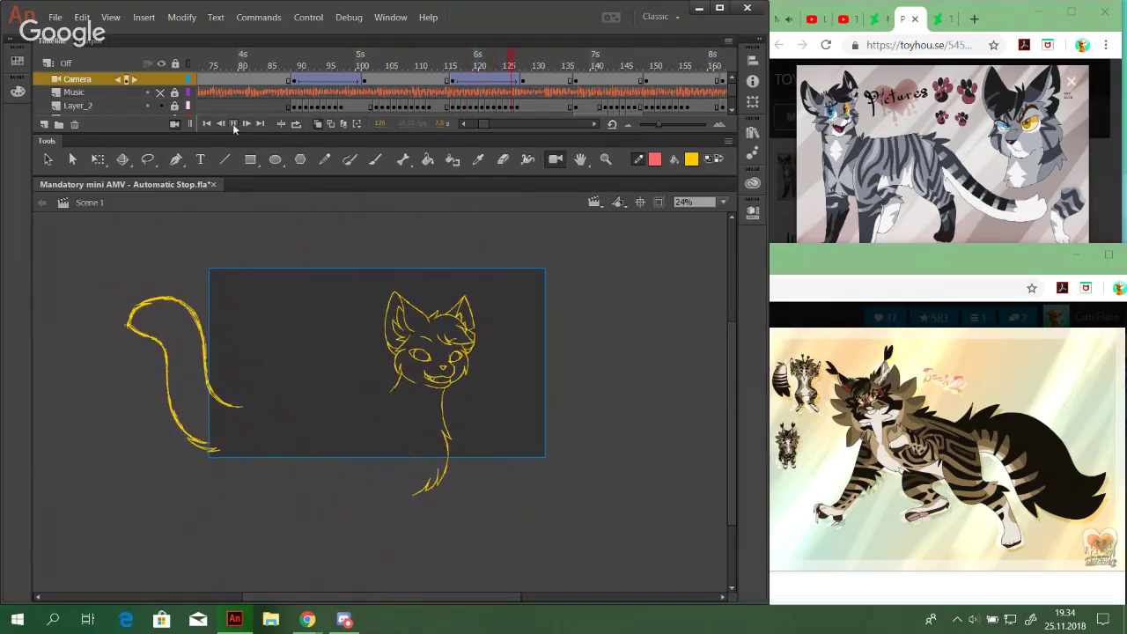
pyautogui.click(233, 124)
# Move the end keyframe of the yellow cat's camera tween to frame 129 and replay the scene
pyautogui.moveTo(453, 69)
pyautogui.mouseDown()
pyautogui.moveTo(527, 79)
pyautogui.moveTo(452, 79)
pyautogui.moveTo(530, 82)
pyautogui.mouseUp()
pyautogui.click(524, 83)
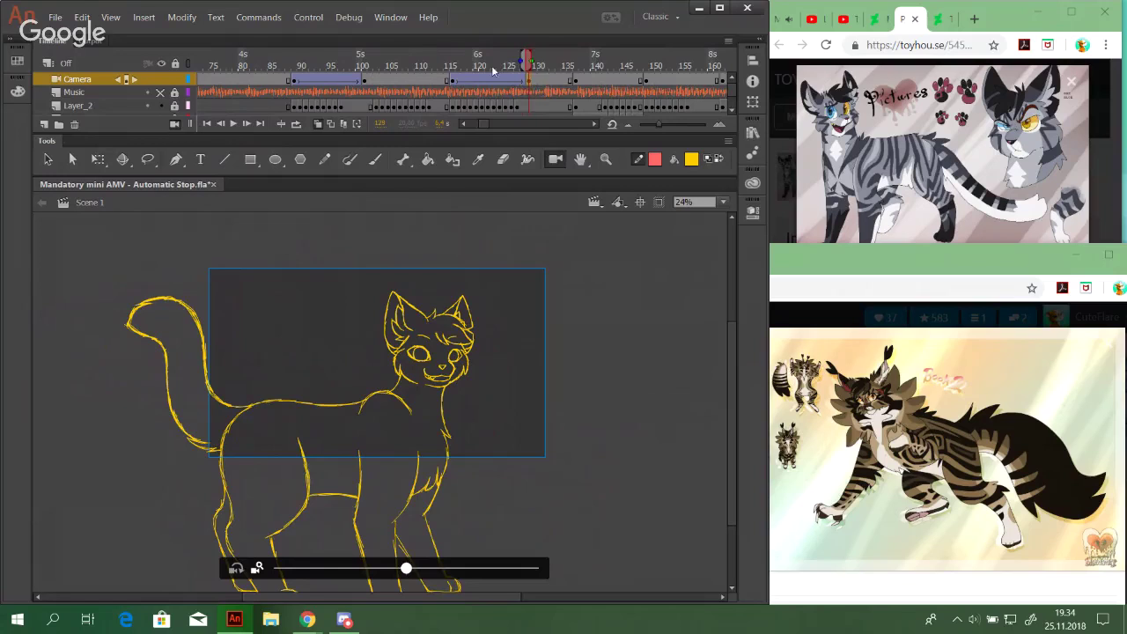
pyautogui.click(233, 123)
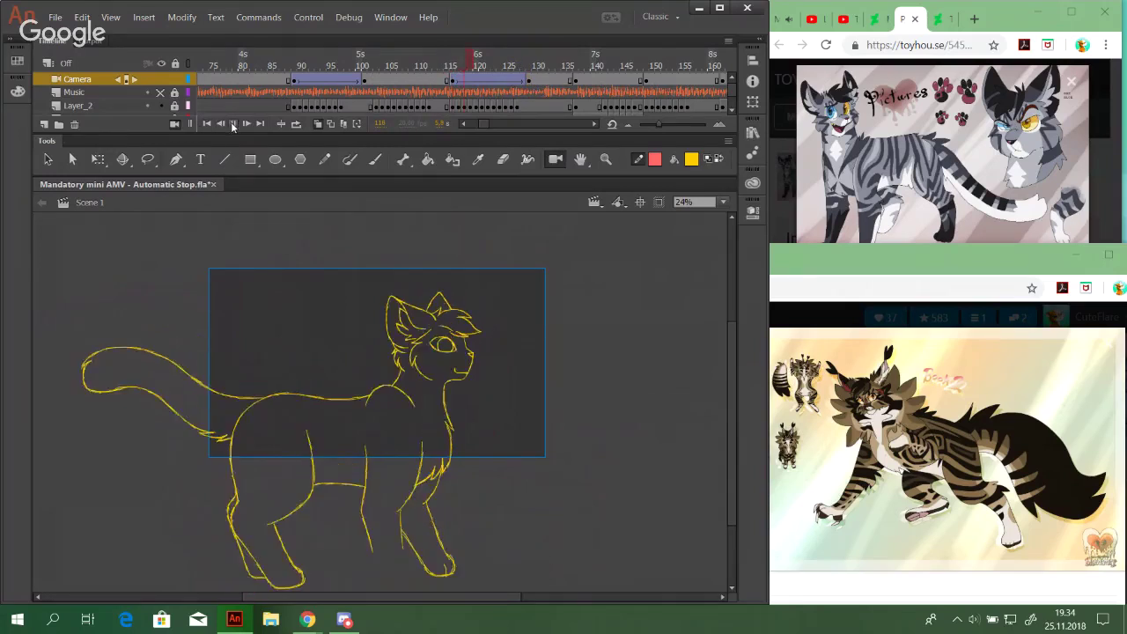
# Stop the playback and apply the Quad Ease Out preset to the yellow cat's camera tween starting at frame 116
pyautogui.click(233, 123)
pyautogui.click(451, 78)
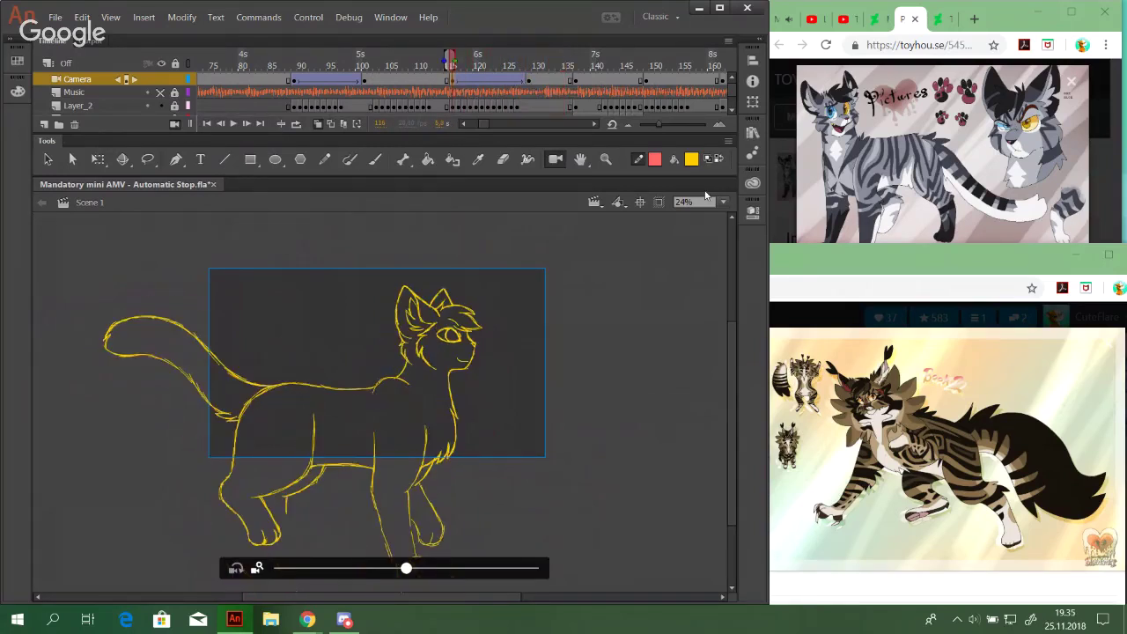
pyautogui.click(753, 213)
pyautogui.click(601, 247)
pyautogui.click(588, 278)
pyautogui.click(602, 224)
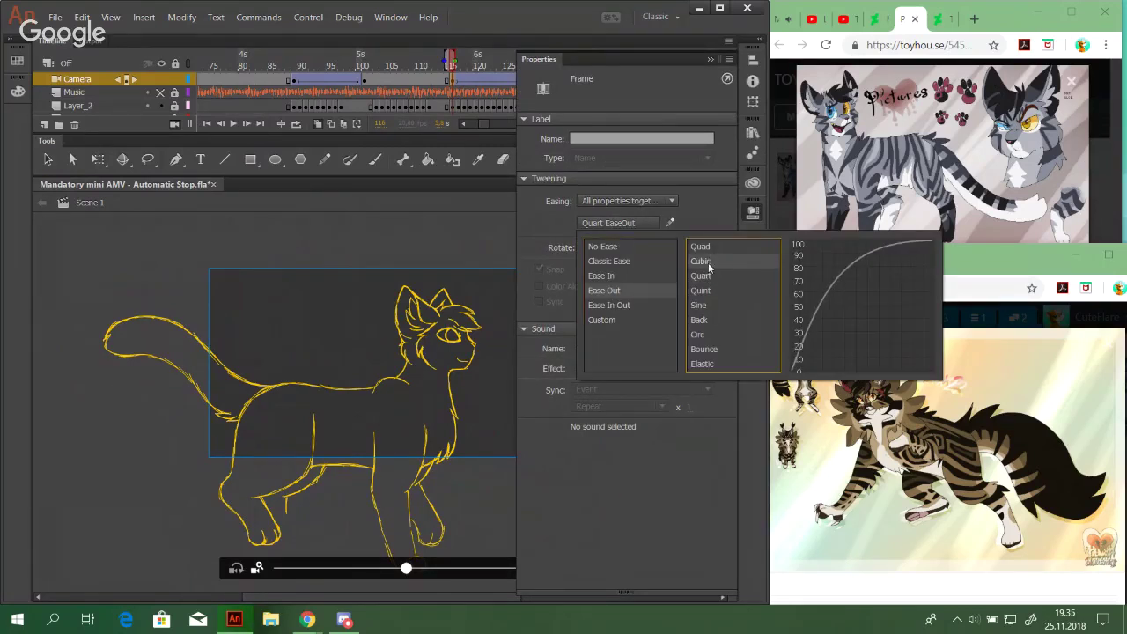
pyautogui.click(701, 247)
pyautogui.click(753, 213)
# Replay the yellow cat scene from just before frame 116 to judge the new camera easing
pyautogui.click(423, 64)
pyautogui.click(232, 124)
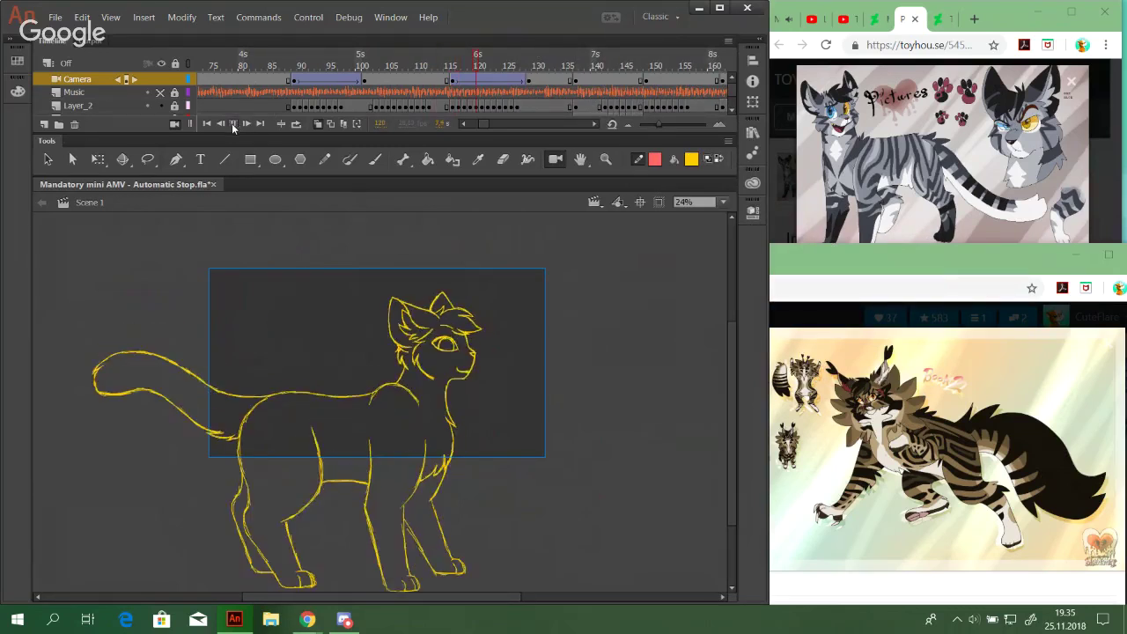
pyautogui.click(233, 125)
# Zoom the camera out and reposition it on the yellow and red cats in the scene starting at frame 137
pyautogui.moveTo(480, 124); pyautogui.dragTo(485, 124)
pyautogui.click(494, 60)
pyautogui.moveTo(393, 64); pyautogui.dragTo(474, 77)
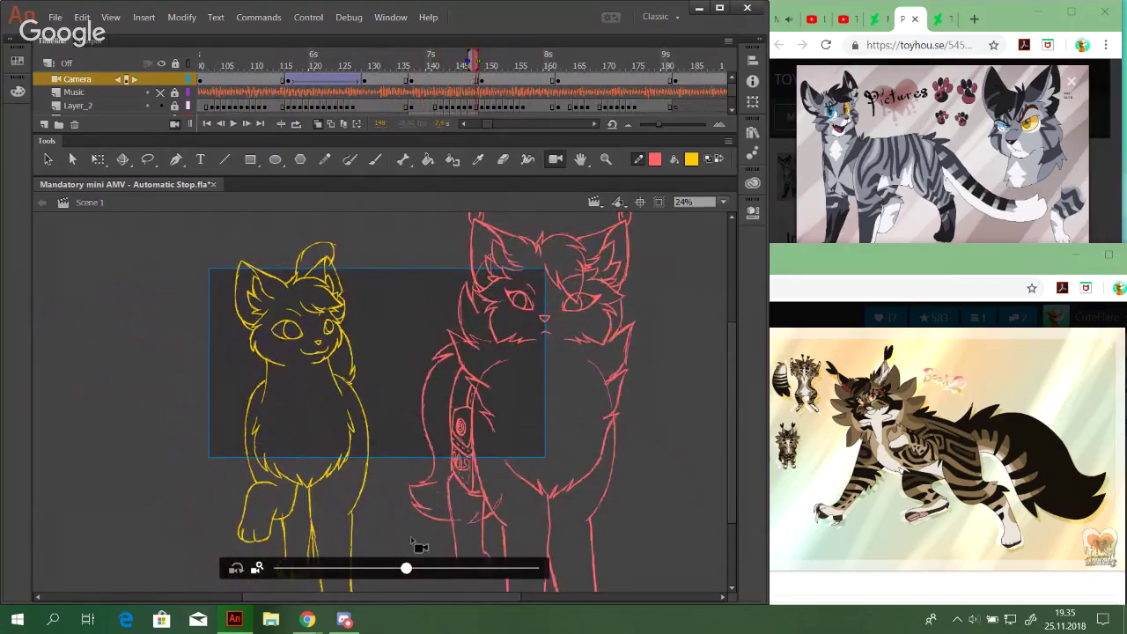
pyautogui.moveTo(406, 569); pyautogui.dragTo(370, 519)
pyautogui.moveTo(404, 372); pyautogui.dragTo(376, 361)
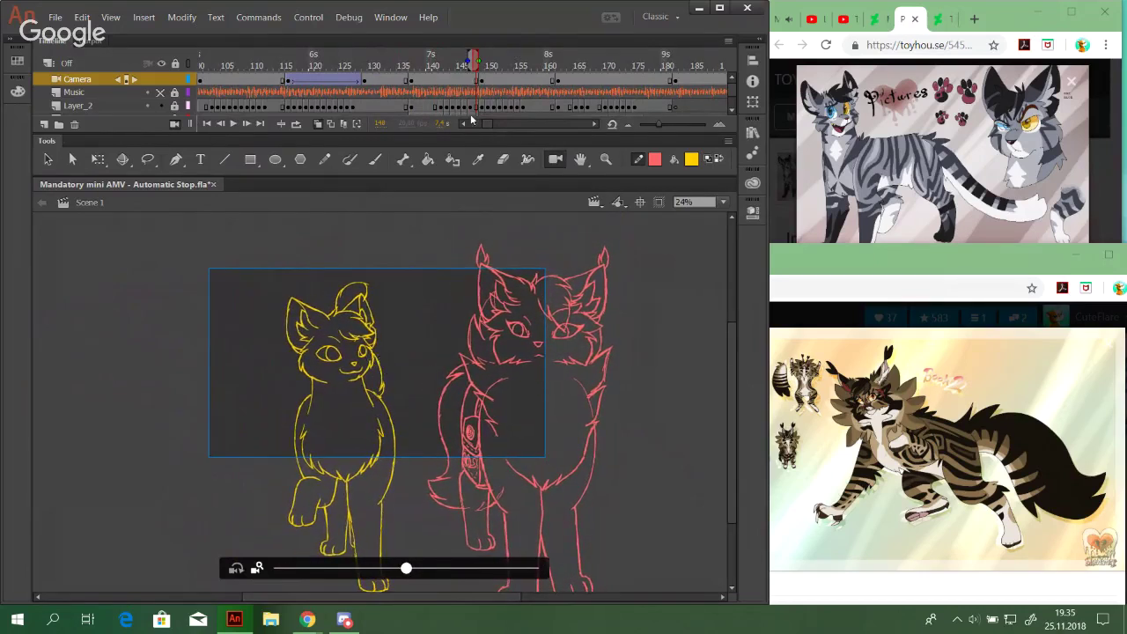
pyautogui.click(423, 66)
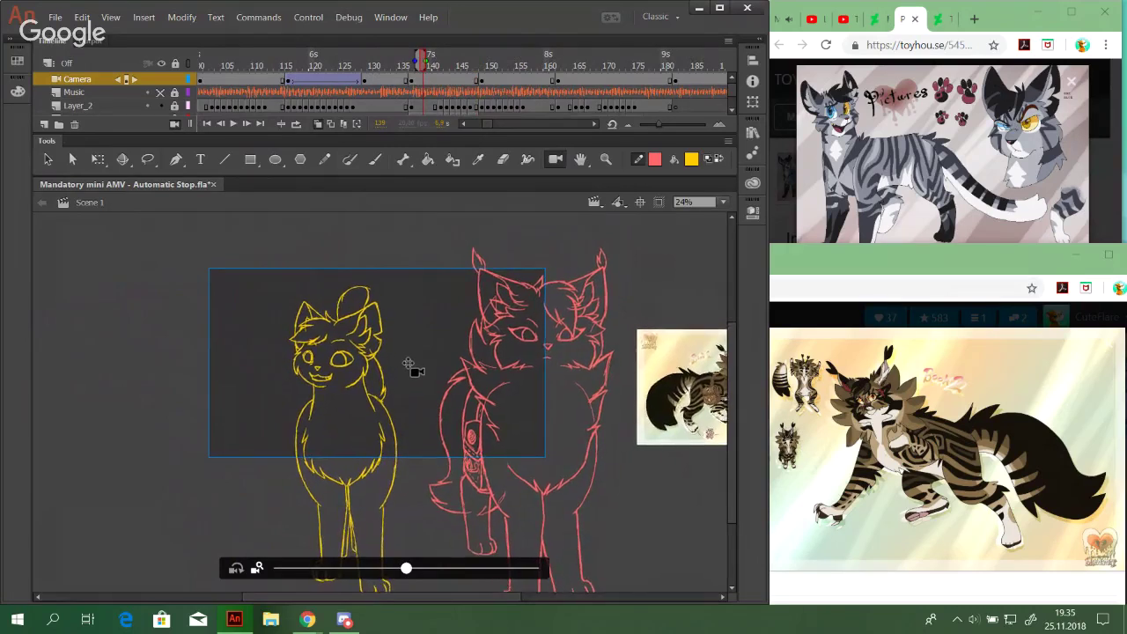
pyautogui.moveTo(409, 363)
pyautogui.mouseDown()
pyautogui.moveTo(394, 368)
pyautogui.moveTo(410, 365)
pyautogui.mouseUp()
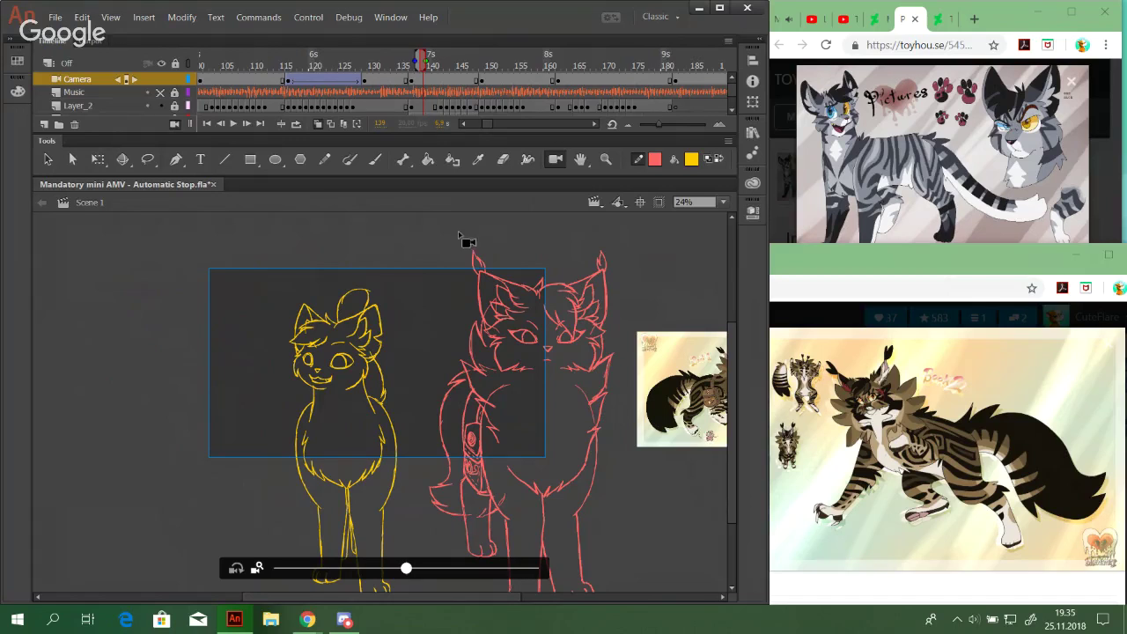
# Scrub through the yellow and red cat scene and add camera keyframes at frames 141 and 148
pyautogui.moveTo(440, 57); pyautogui.dragTo(460, 60)
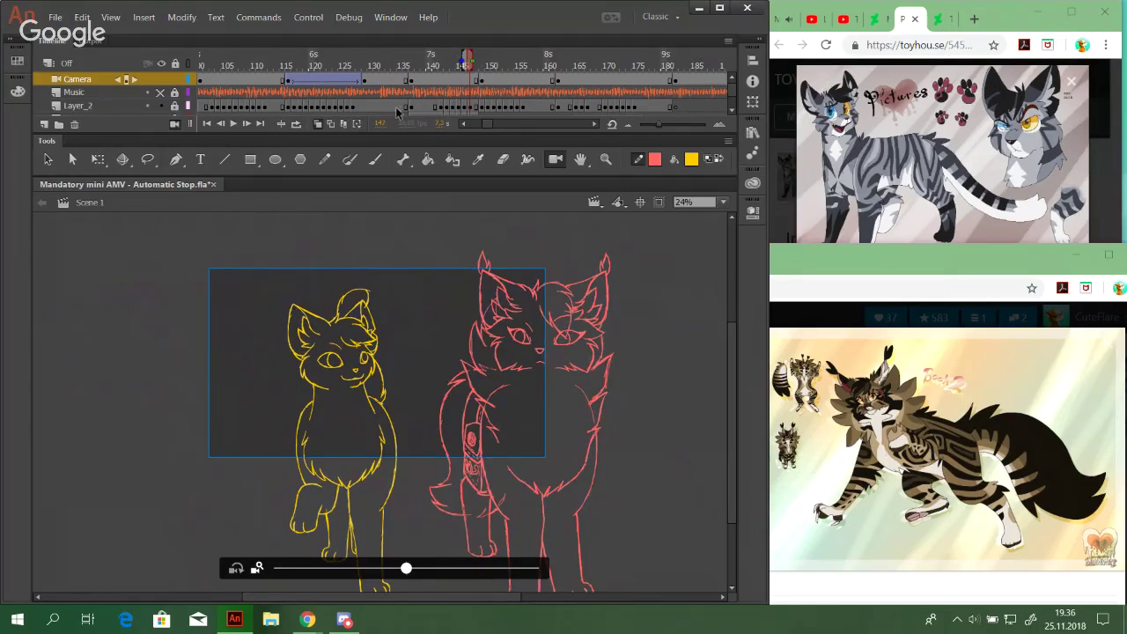
pyautogui.click(430, 63)
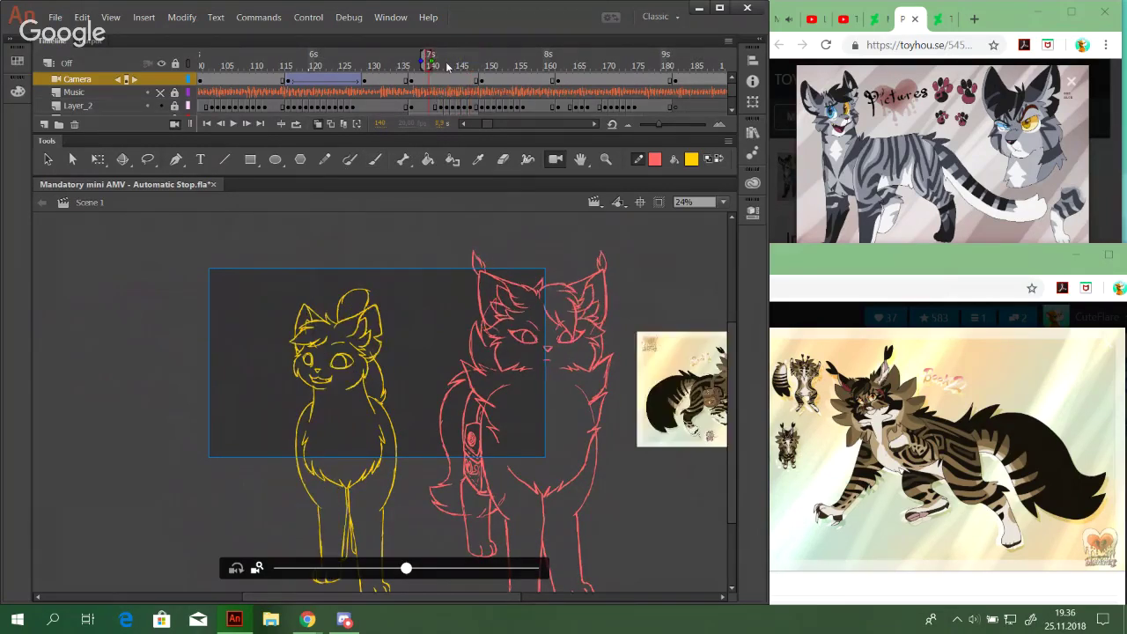
pyautogui.click(446, 65)
pyautogui.click(432, 63)
pyautogui.click(473, 65)
pyautogui.moveTo(473, 61); pyautogui.dragTo(470, 59)
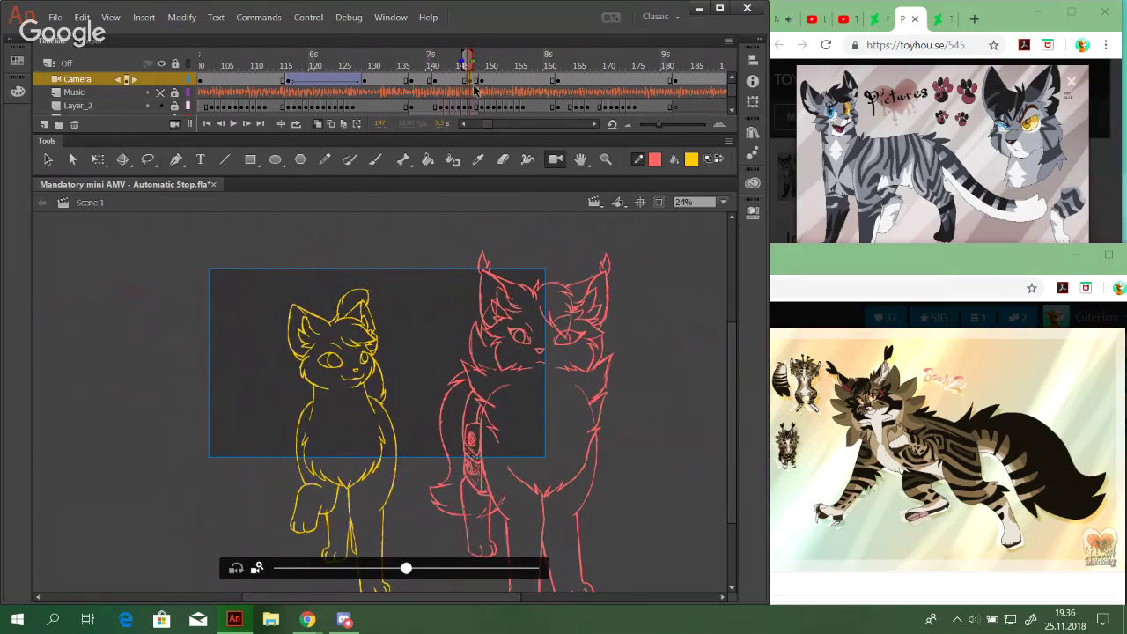
pyautogui.click(472, 81)
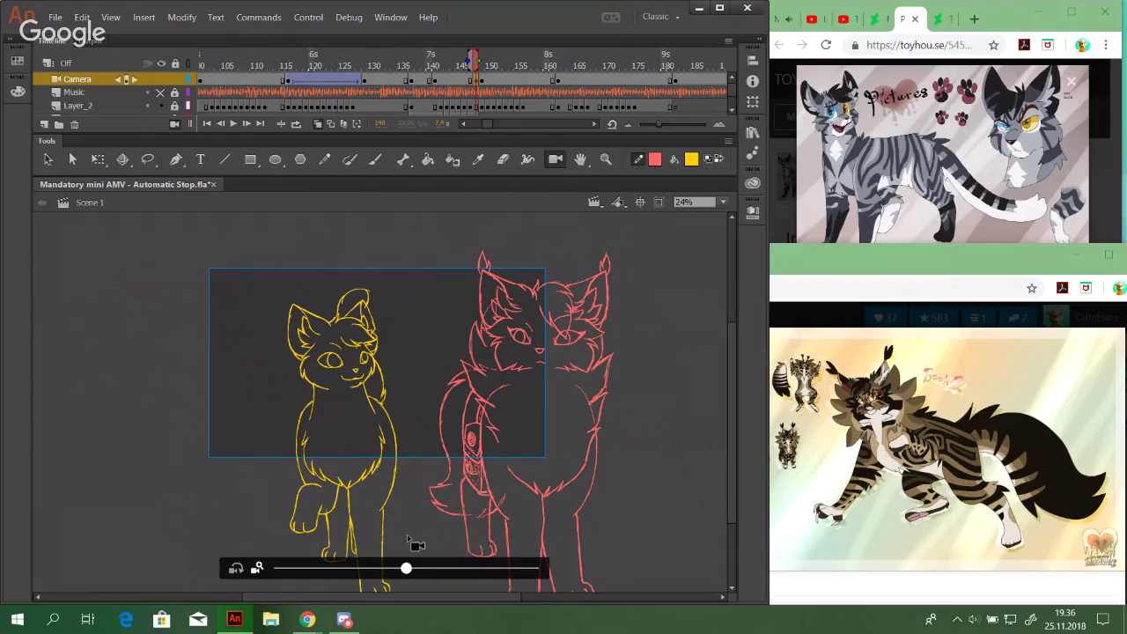
# Zoom out and shift the camera at frame 148 to fit both cats, and create a classic tween from the frame 141 keyframe
pyautogui.moveTo(412, 574); pyautogui.dragTo(392, 571)
pyautogui.moveTo(367, 373); pyautogui.dragTo(400, 372)
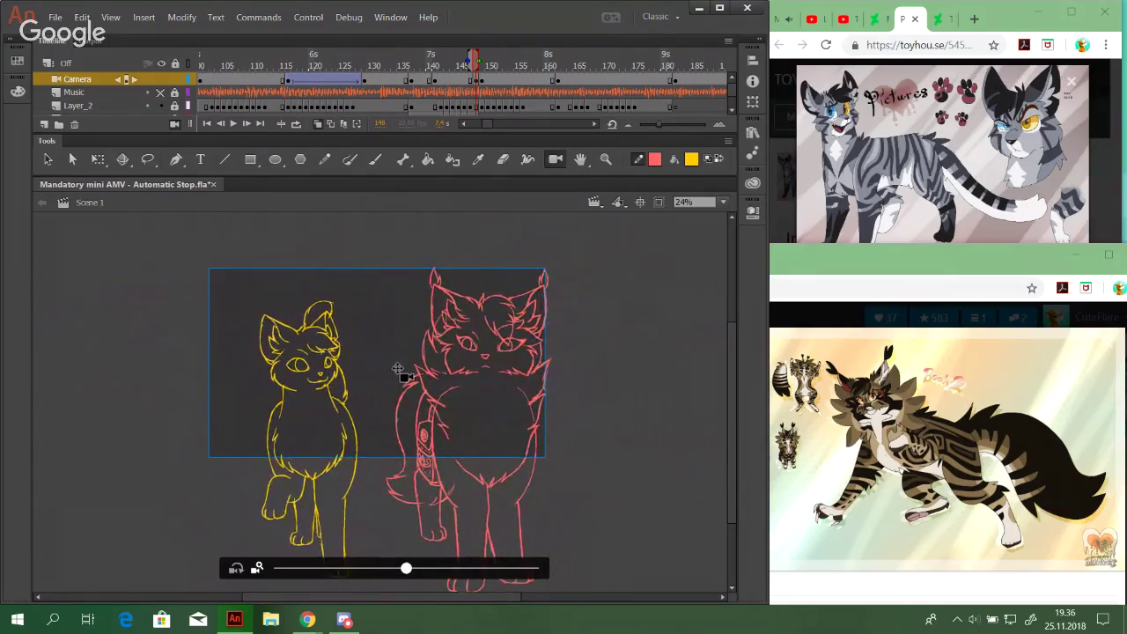
pyautogui.click(432, 58)
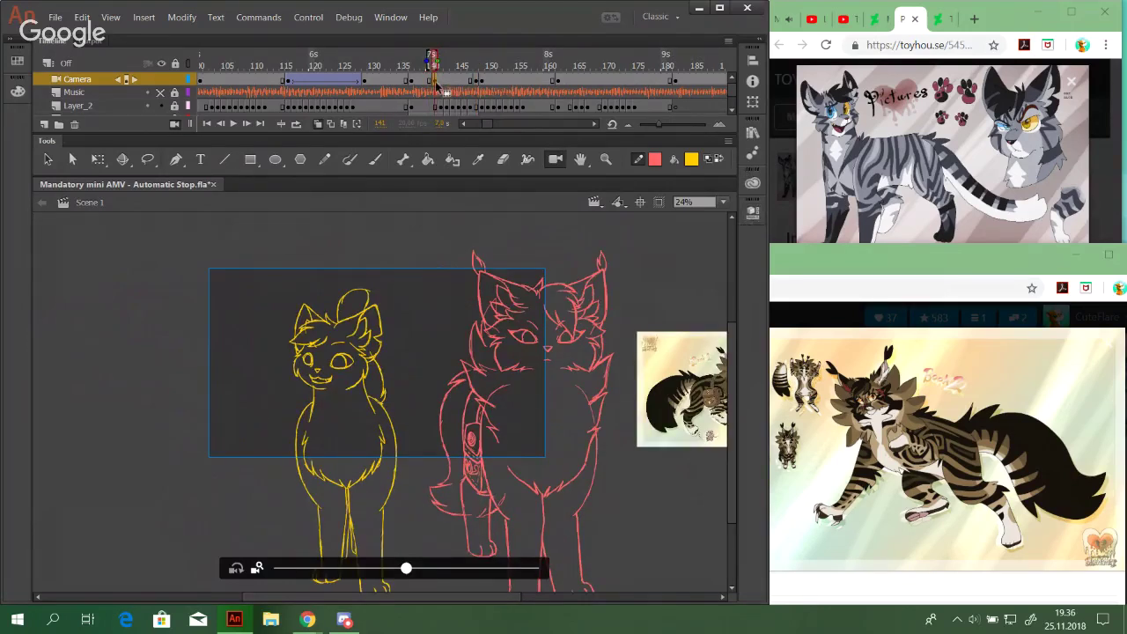
pyautogui.rightClick(433, 79)
pyautogui.click(475, 116)
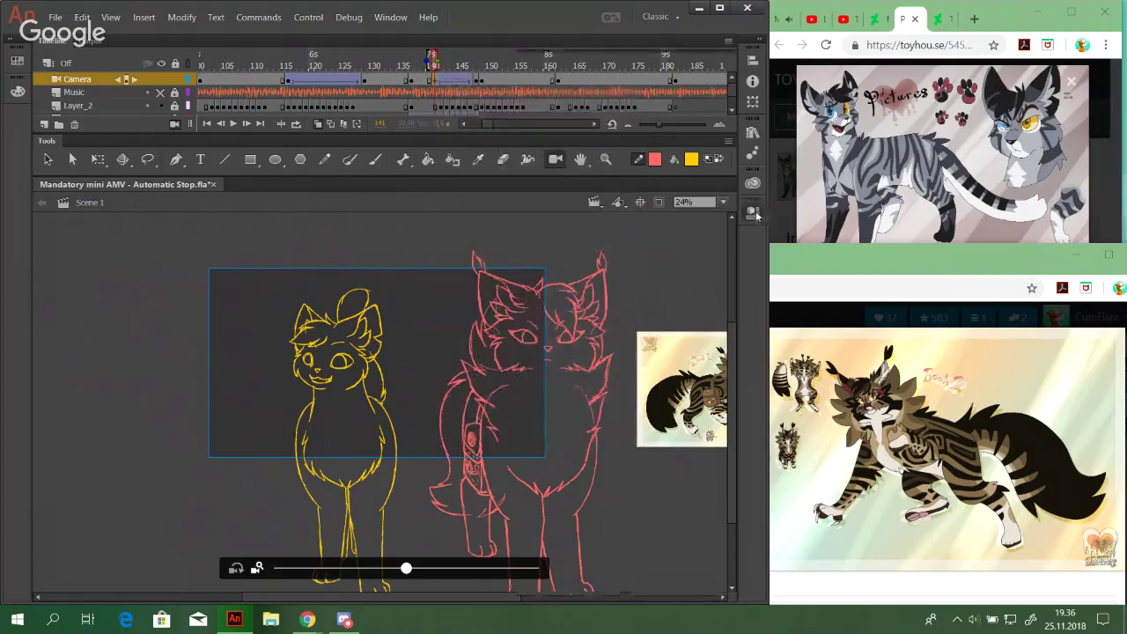
# Apply the Quad Ease Out preset to the camera tween starting at frame 141
pyautogui.click(753, 212)
pyautogui.click(605, 223)
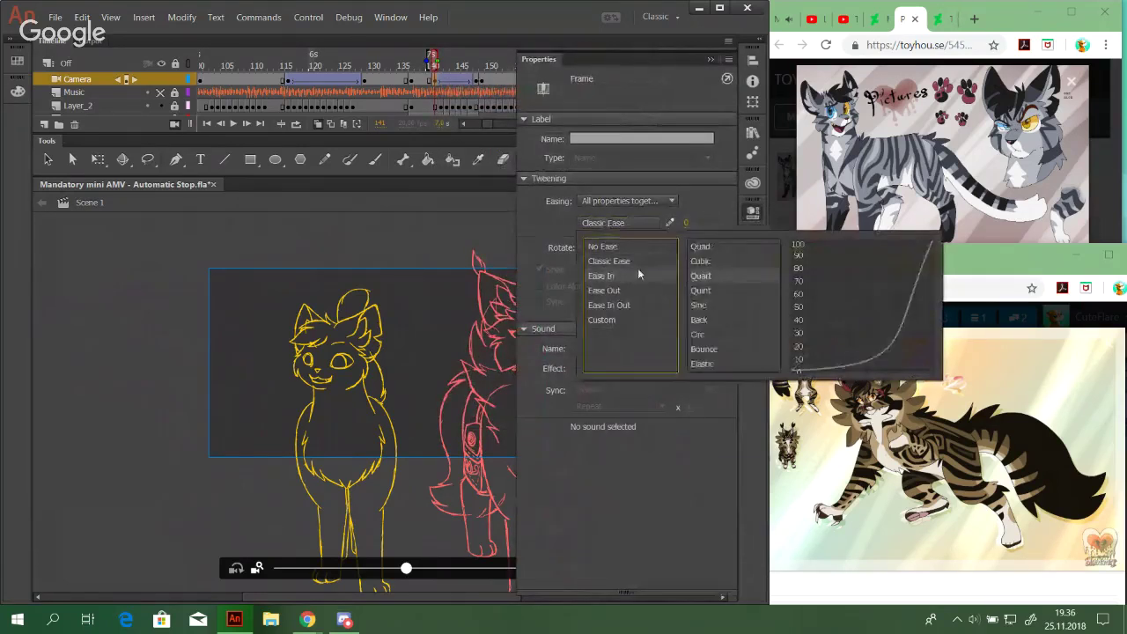
pyautogui.click(710, 262)
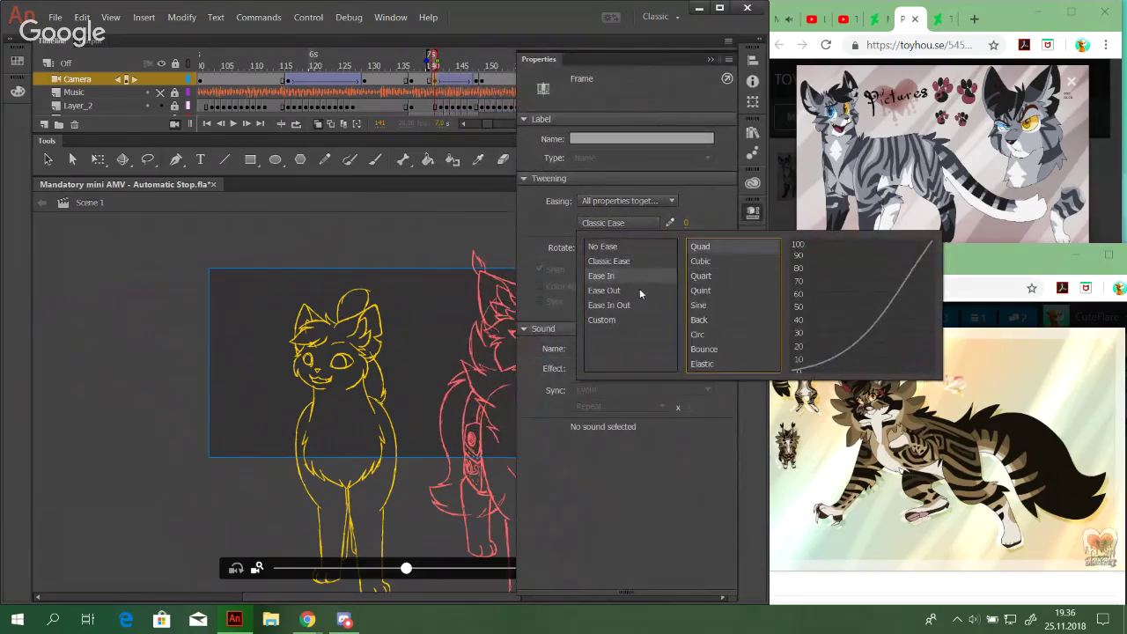
pyautogui.click(639, 290)
pyautogui.click(715, 257)
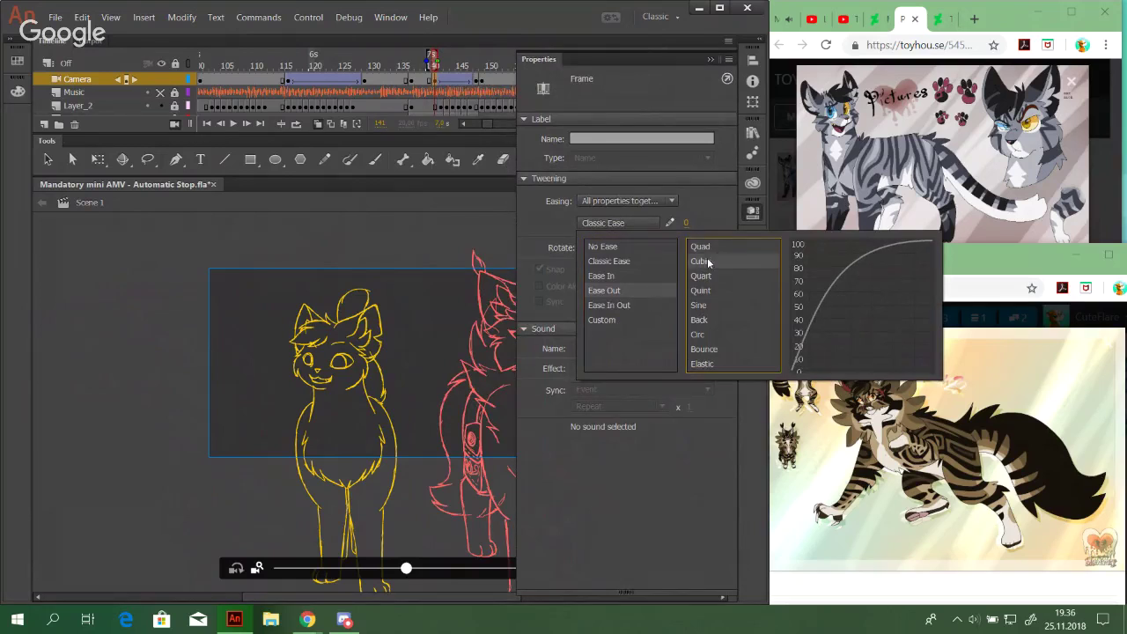
pyautogui.doubleClick(716, 247)
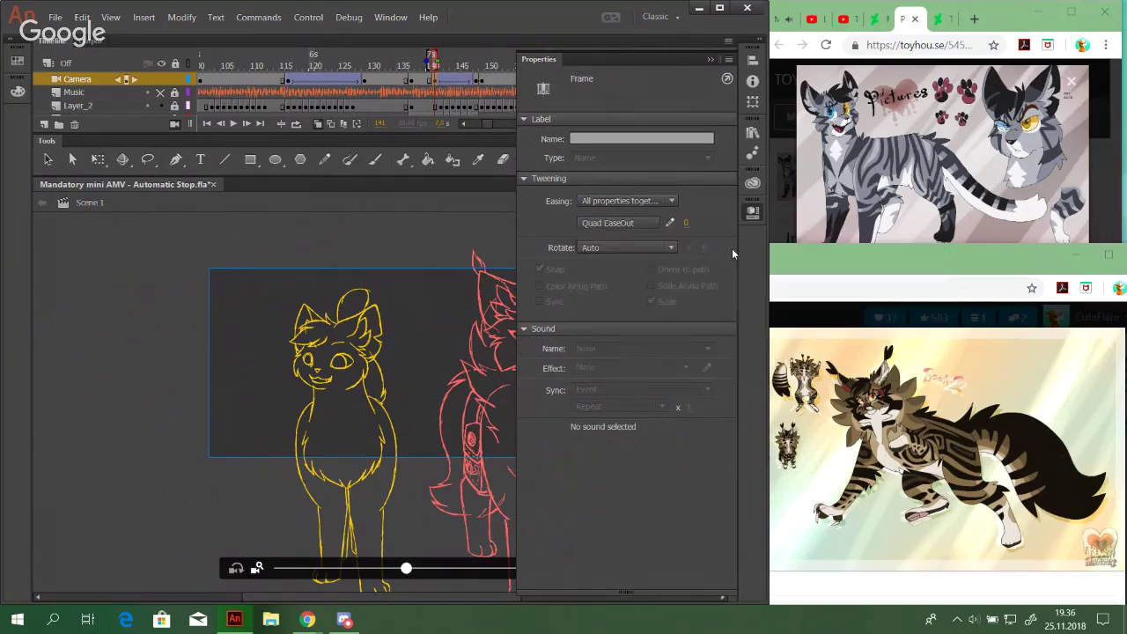
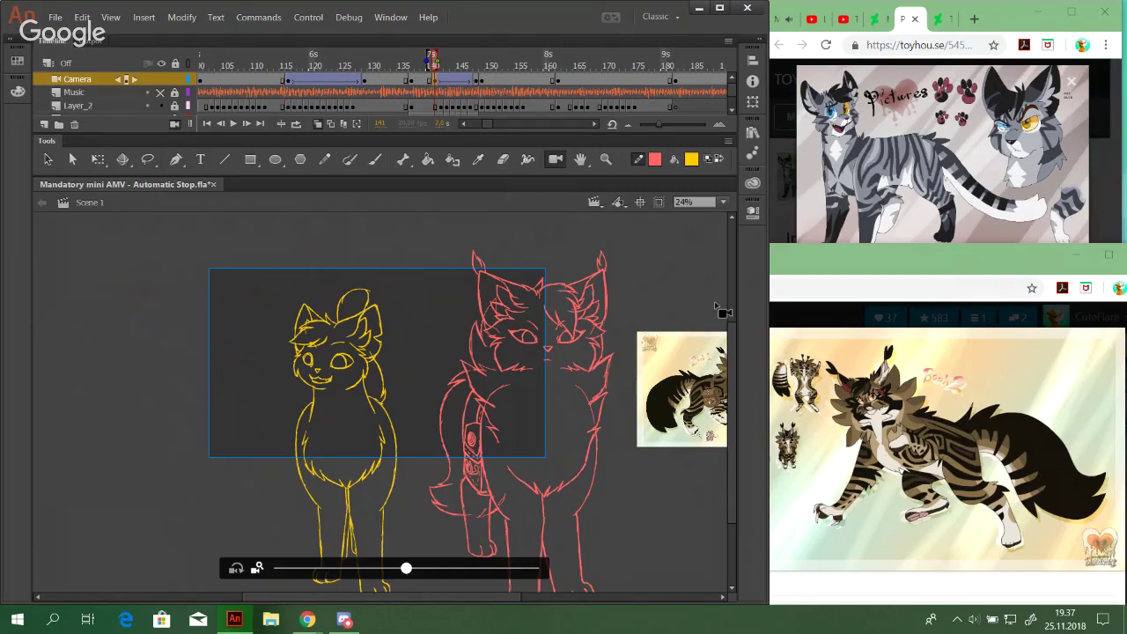
# Preview the yellow and red cat scene from around frame 137 to check the camera tween
pyautogui.click(414, 58)
pyautogui.click(234, 124)
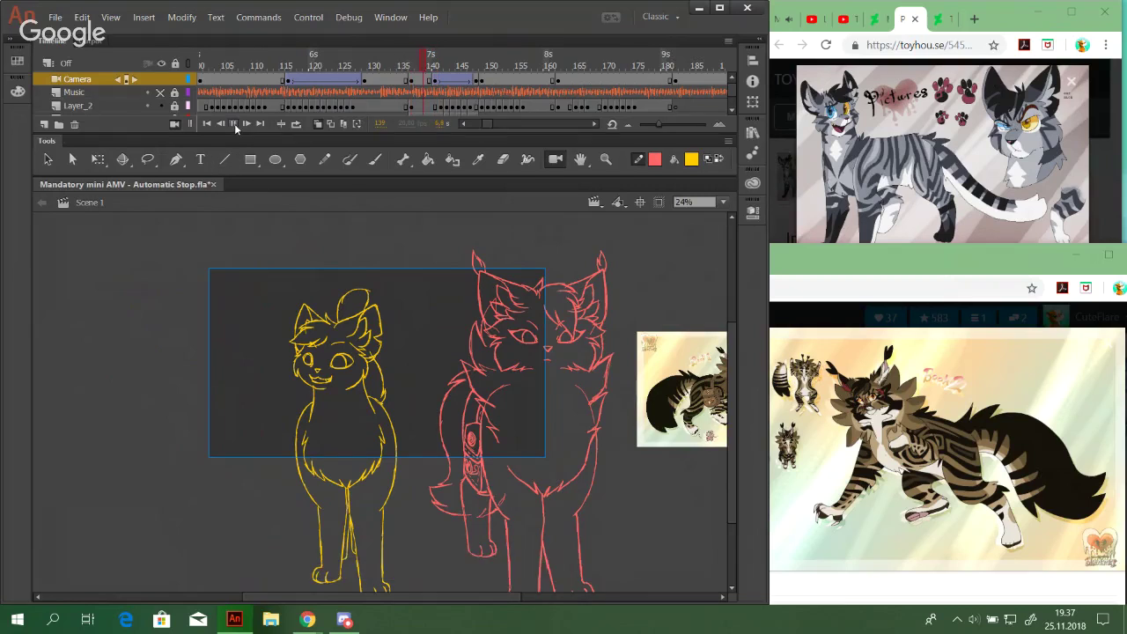
pyautogui.click(411, 60)
pyautogui.click(232, 123)
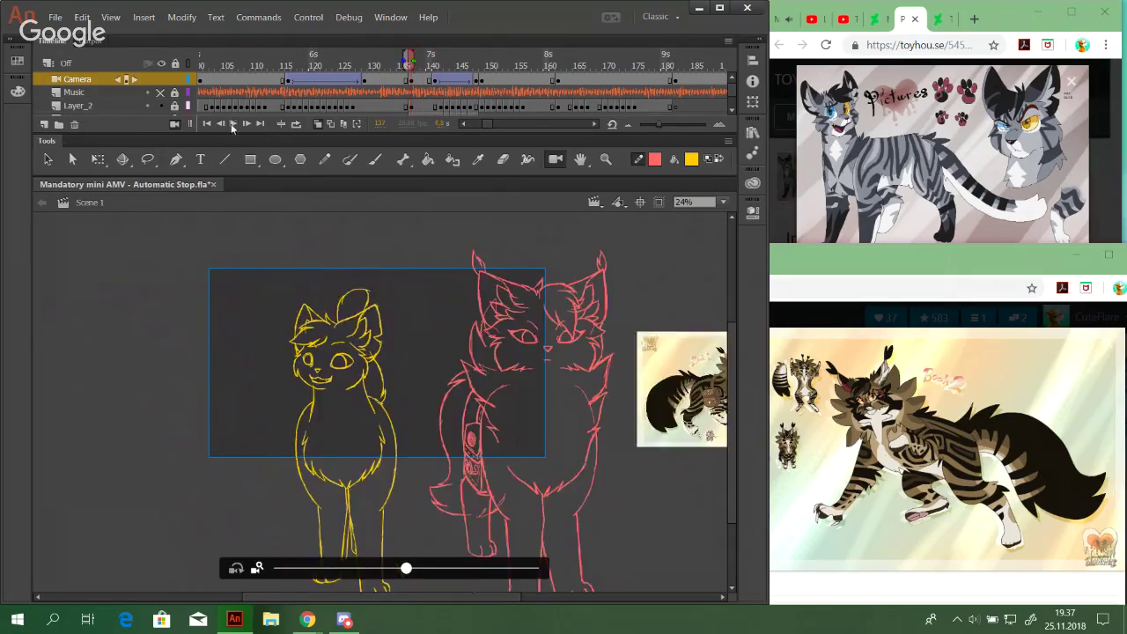
# Zoom the camera in slightly at the frame 148 keyframe and shift its framing of the two cats
pyautogui.click(489, 106)
pyautogui.click(481, 79)
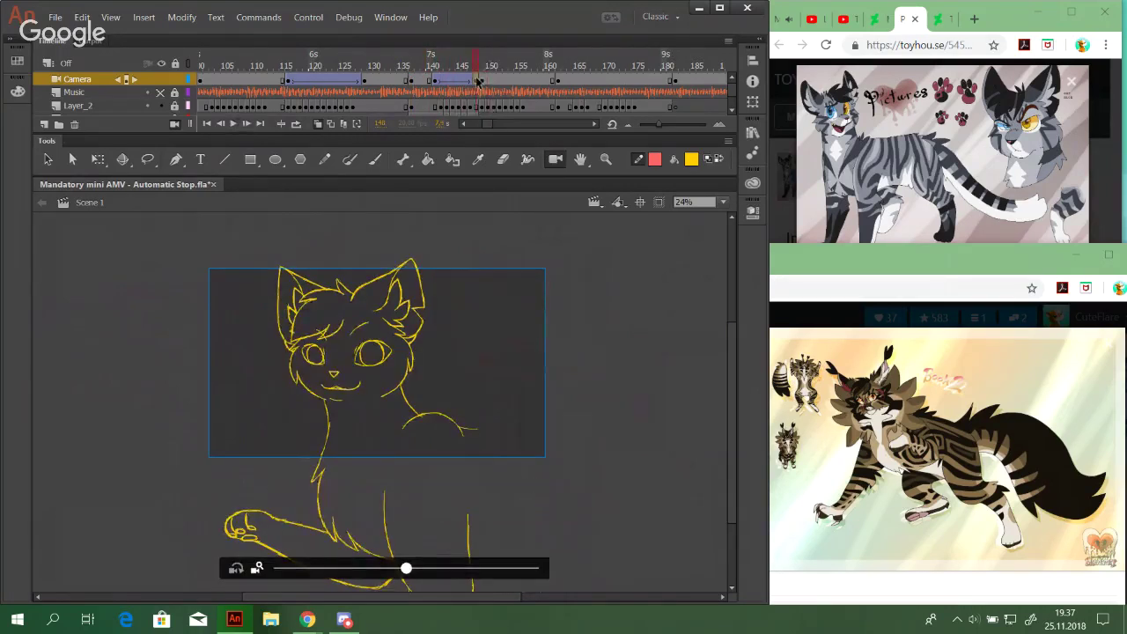
pyautogui.click(476, 79)
pyautogui.moveTo(408, 570); pyautogui.dragTo(439, 571)
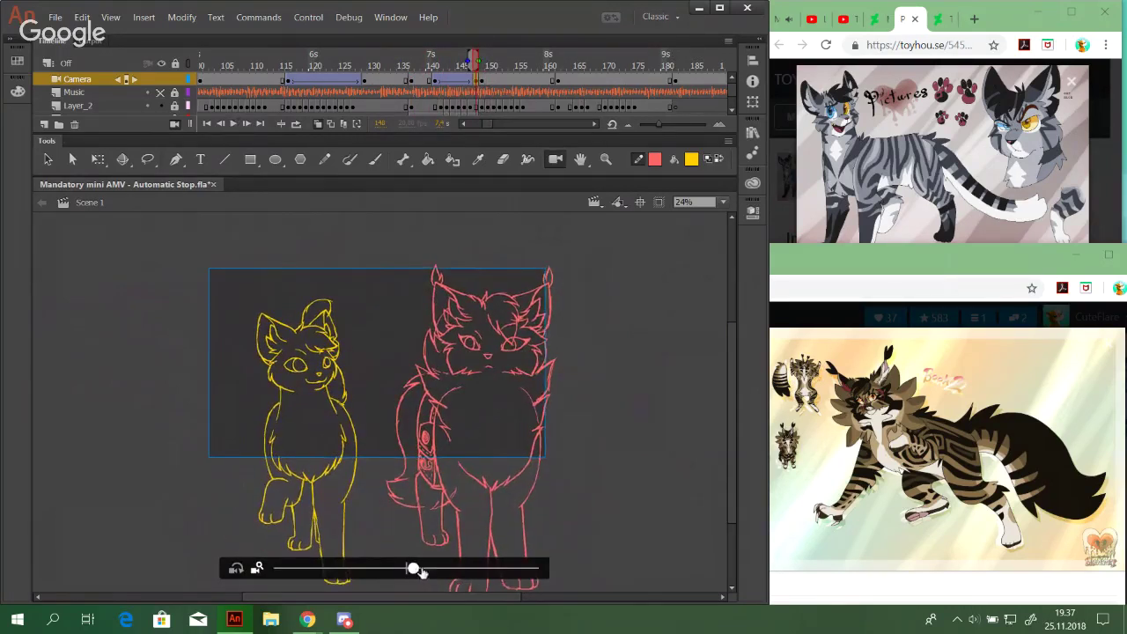
pyautogui.click(423, 60)
pyautogui.click(480, 64)
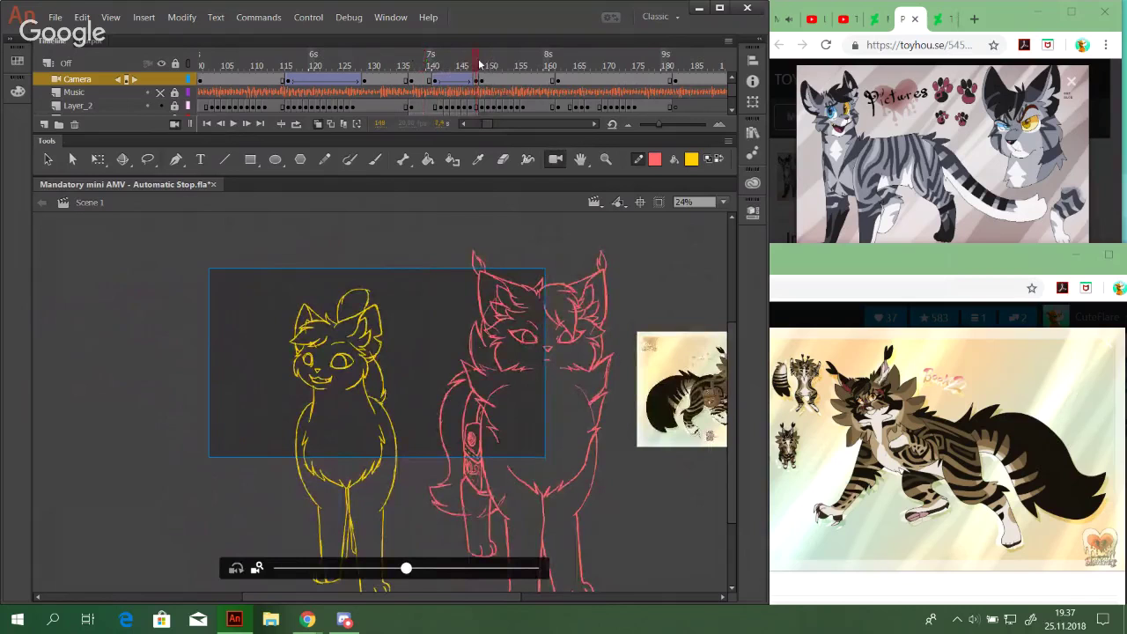
pyautogui.moveTo(398, 388); pyautogui.dragTo(380, 387)
# Replay the yellow and red cat scene several times from frame 137 to judge the adjusted camera move
pyautogui.click(407, 65)
pyautogui.click(235, 124)
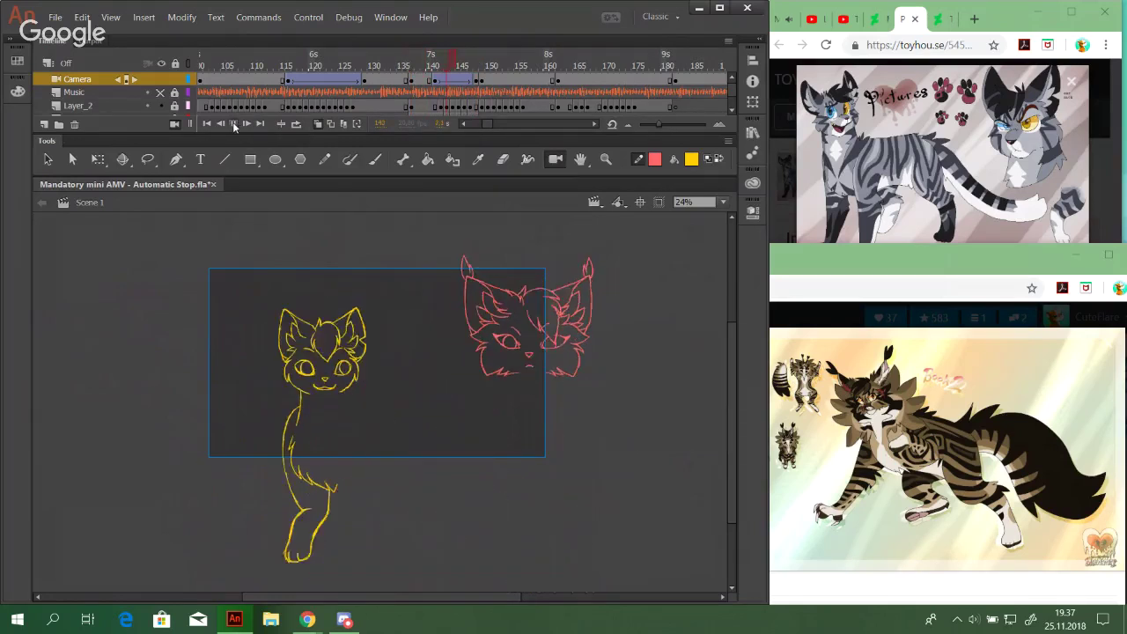
pyautogui.click(234, 124)
pyautogui.click(409, 67)
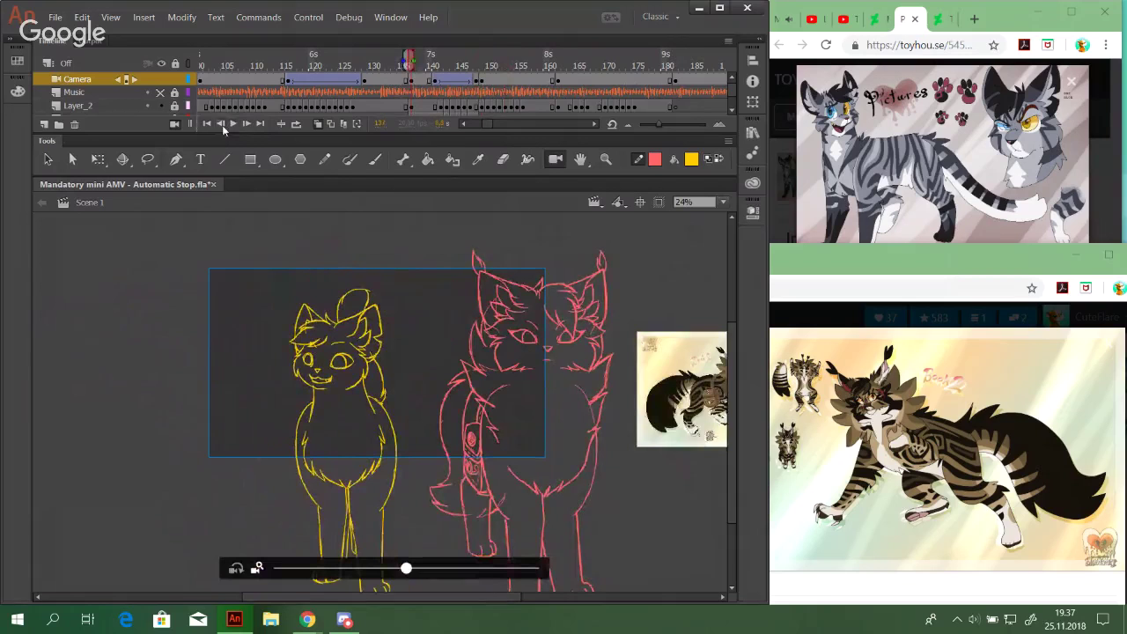
pyautogui.click(233, 124)
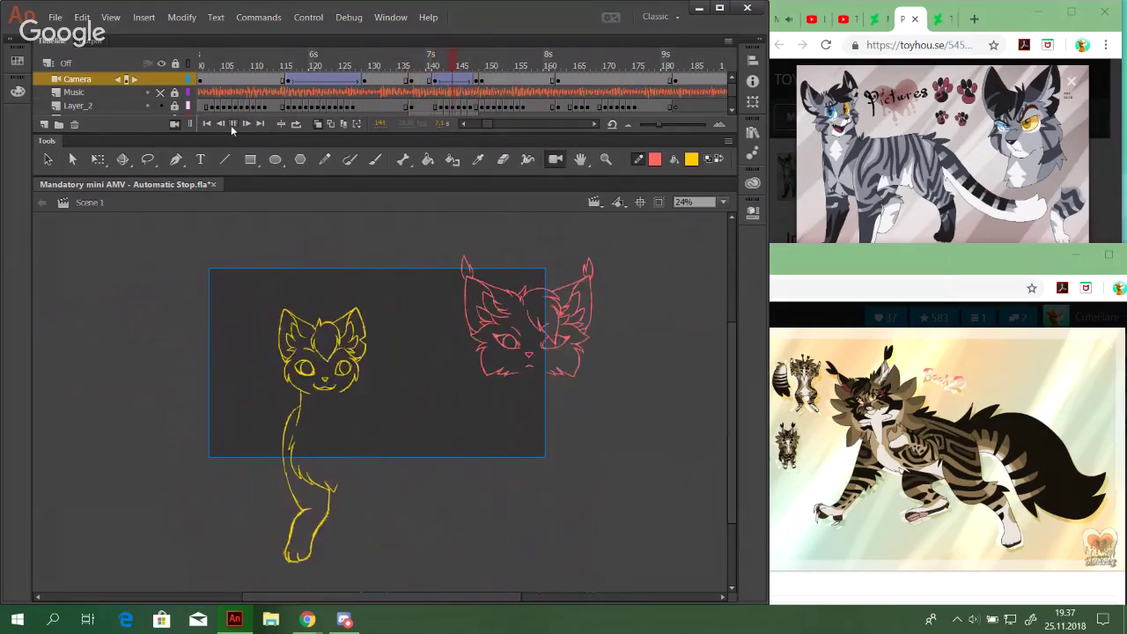
pyautogui.click(231, 125)
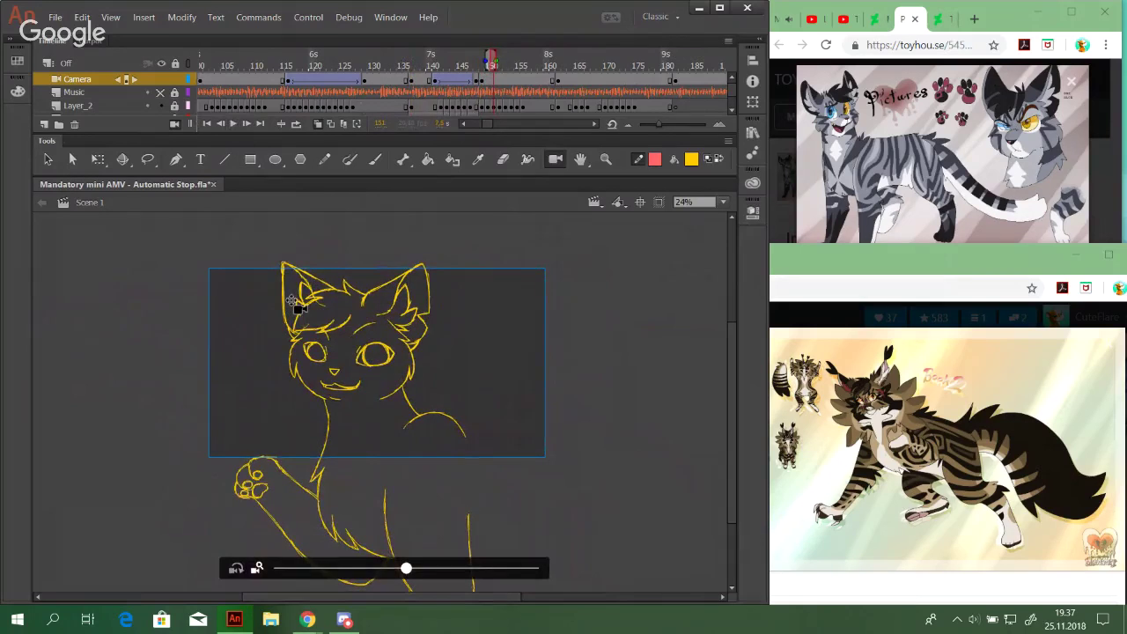
pyautogui.click(409, 53)
pyautogui.click(234, 124)
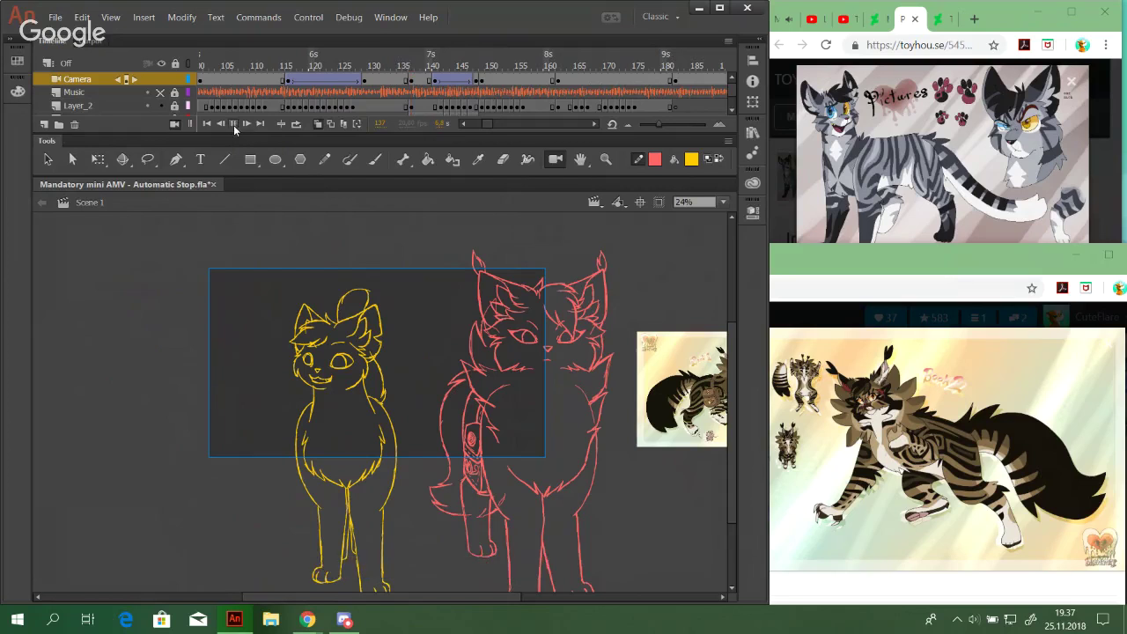
pyautogui.click(232, 124)
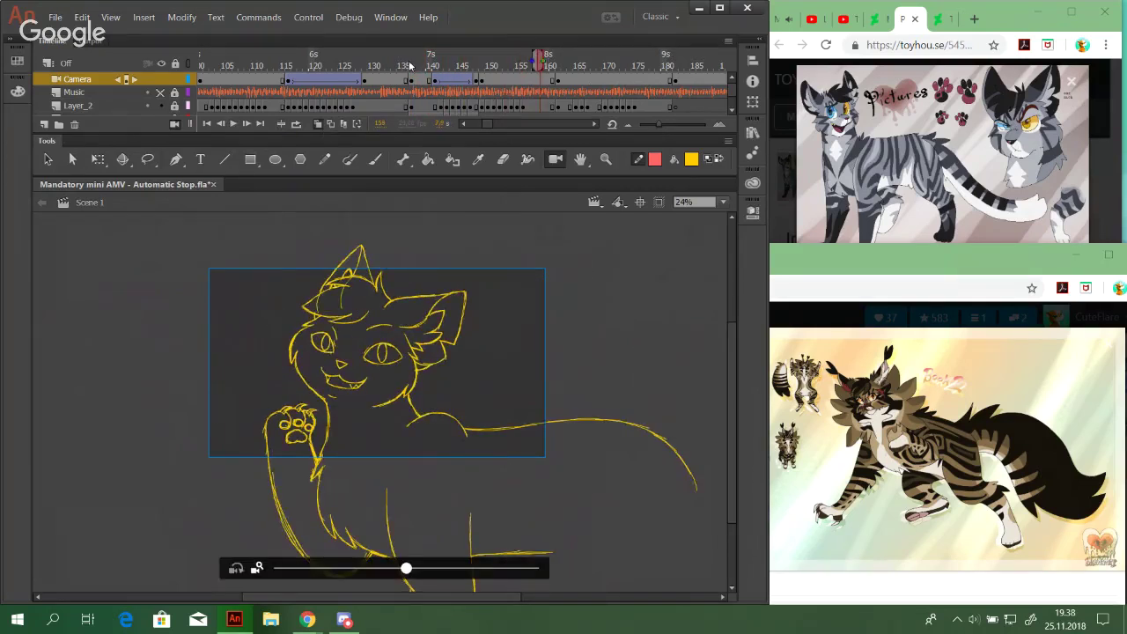
pyautogui.click(409, 62)
pyautogui.click(235, 124)
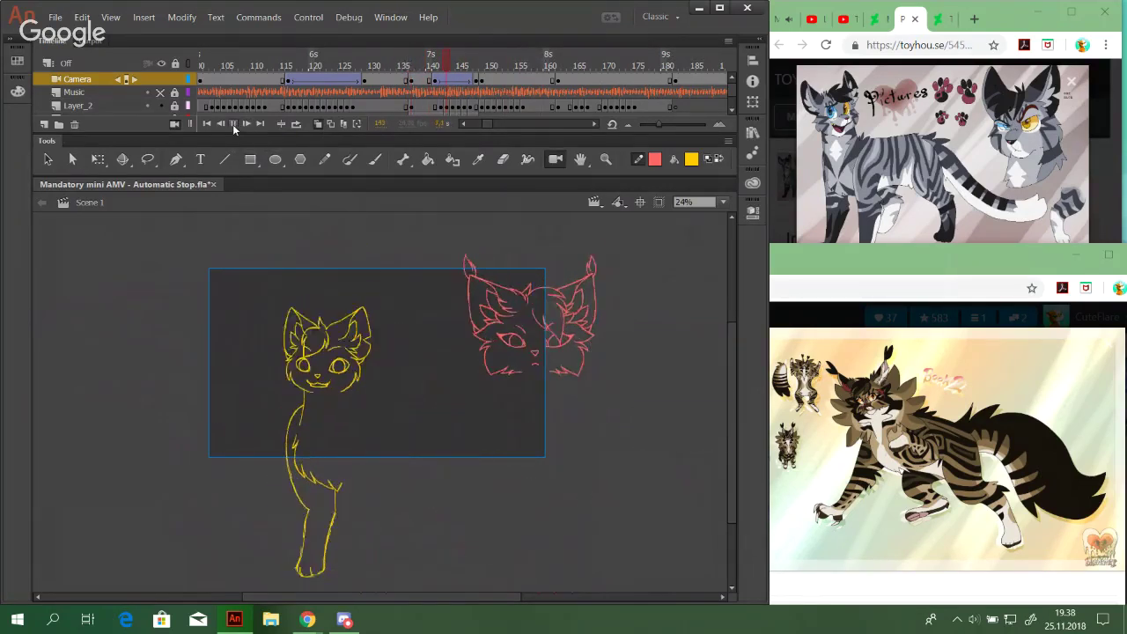
pyautogui.click(232, 124)
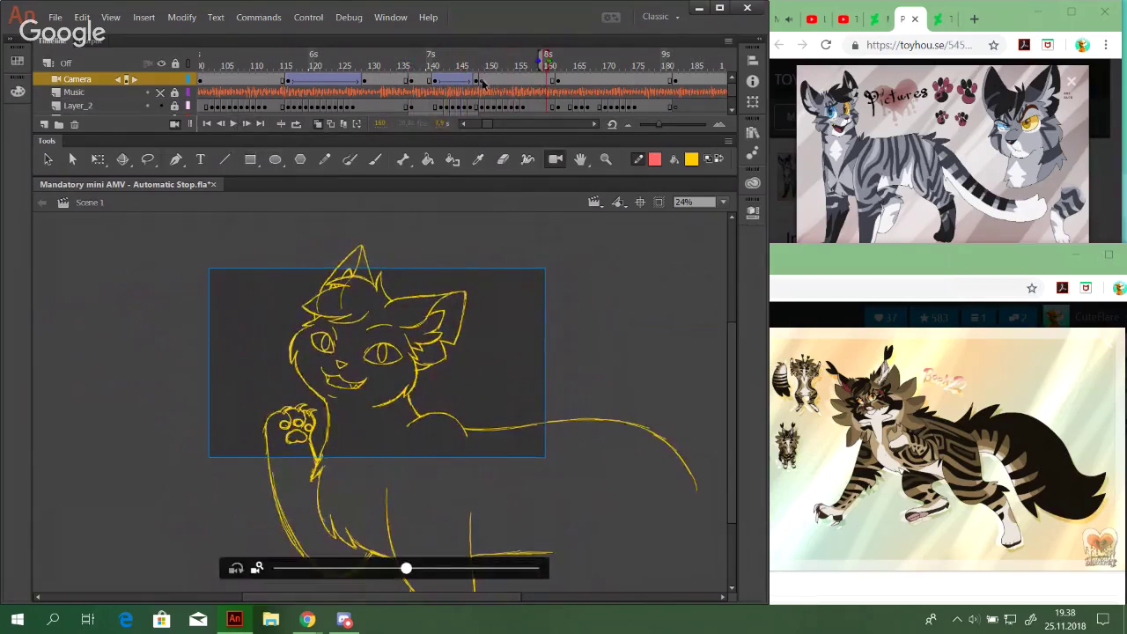
# Zoom the camera out and reframe the waving yellow cat in the scene starting at frame 149, checking the pose at frame 158
pyautogui.click(481, 81)
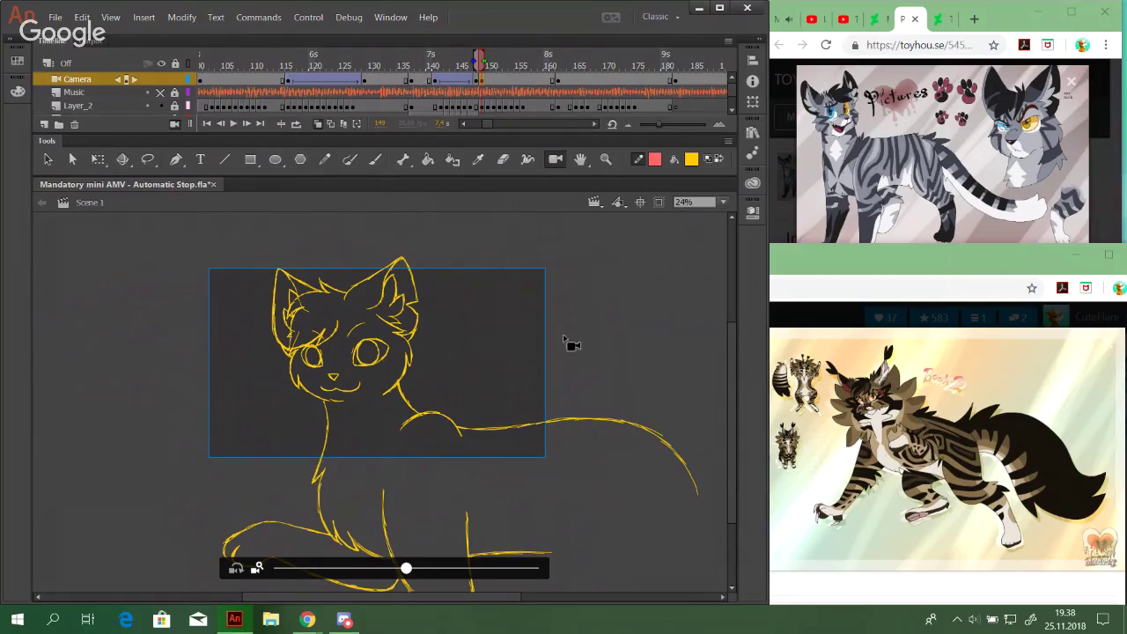
pyautogui.moveTo(408, 568); pyautogui.dragTo(405, 570)
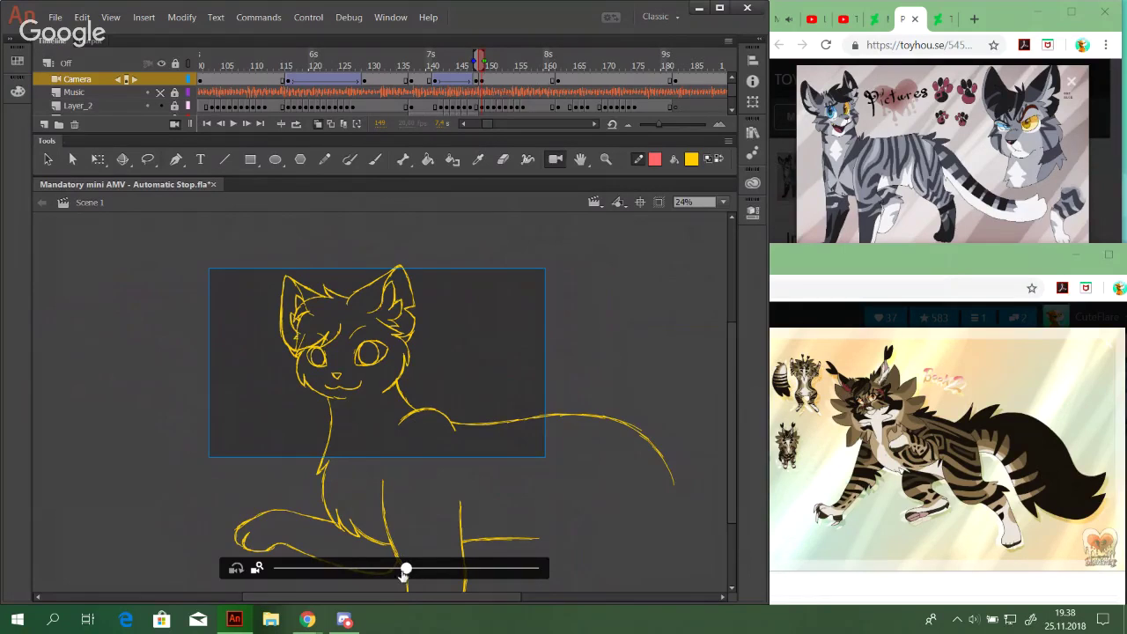
pyautogui.moveTo(535, 54); pyautogui.dragTo(532, 56)
pyautogui.moveTo(405, 570); pyautogui.dragTo(397, 570)
pyautogui.moveTo(402, 385); pyautogui.dragTo(386, 378)
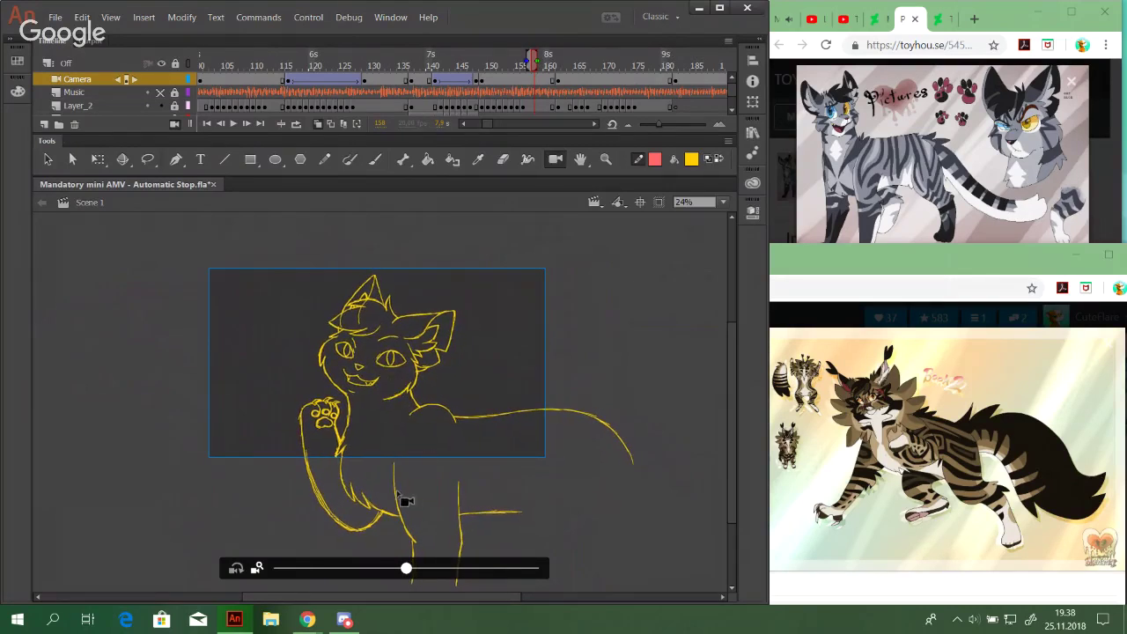
# Zoom the camera out slightly further and shift the waving yellow cat's framing at frame 158, then preview the scene from frame 149
pyautogui.moveTo(406, 569)
pyautogui.mouseDown()
pyautogui.moveTo(423, 570)
pyautogui.moveTo(395, 571)
pyautogui.mouseUp()
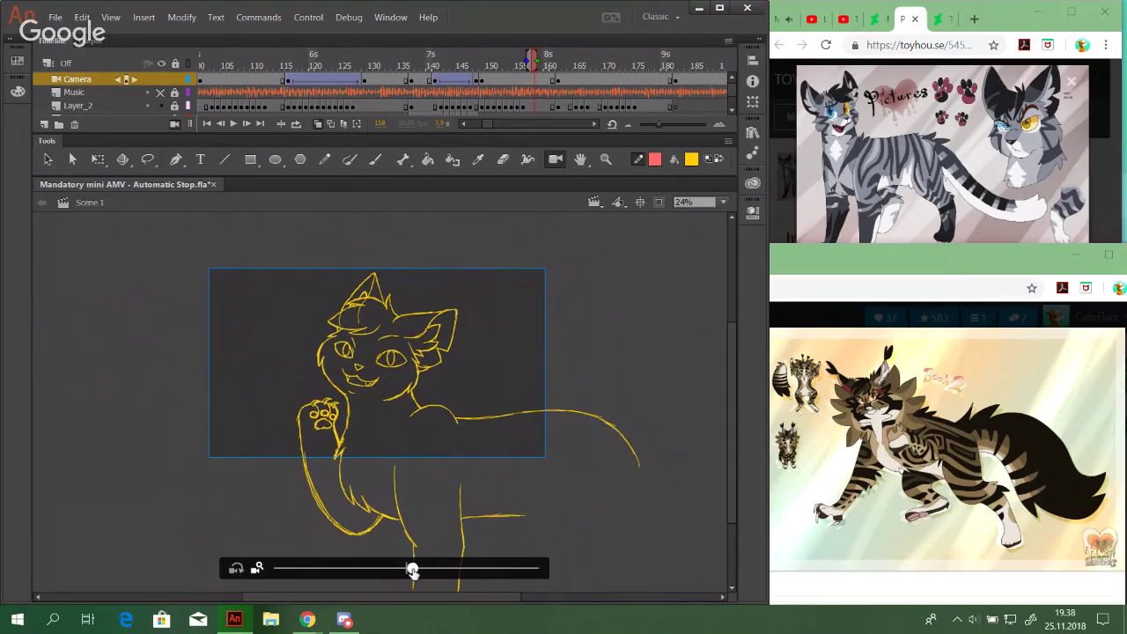
pyautogui.moveTo(396, 417)
pyautogui.mouseDown()
pyautogui.moveTo(406, 423)
pyautogui.moveTo(380, 425)
pyautogui.mouseUp()
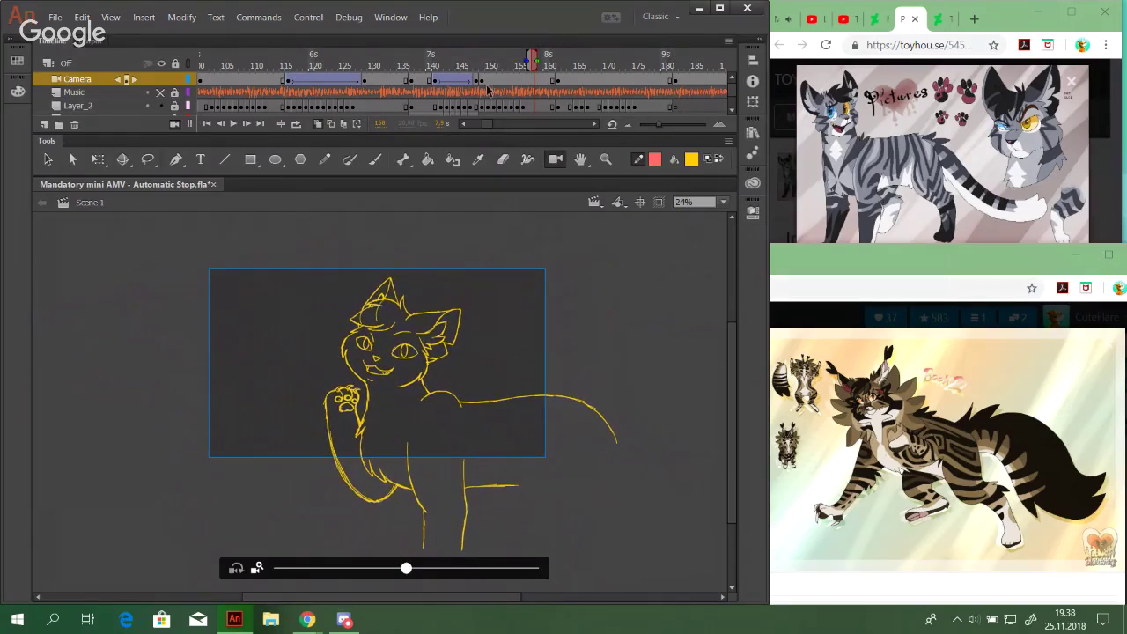
pyautogui.click(481, 62)
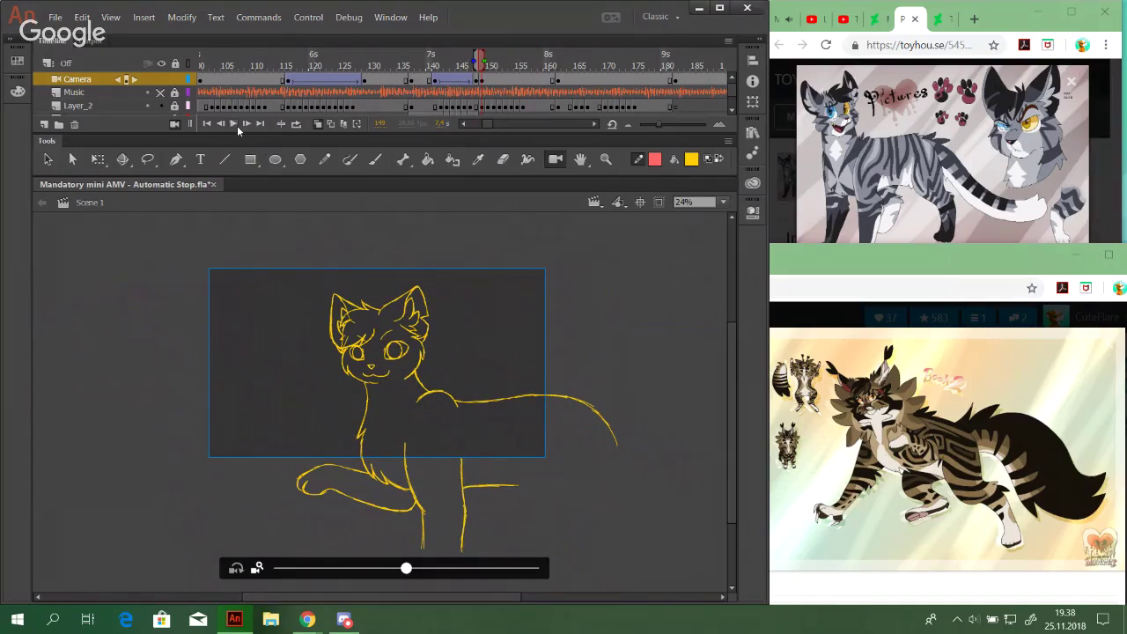
pyautogui.click(232, 123)
pyautogui.click(232, 124)
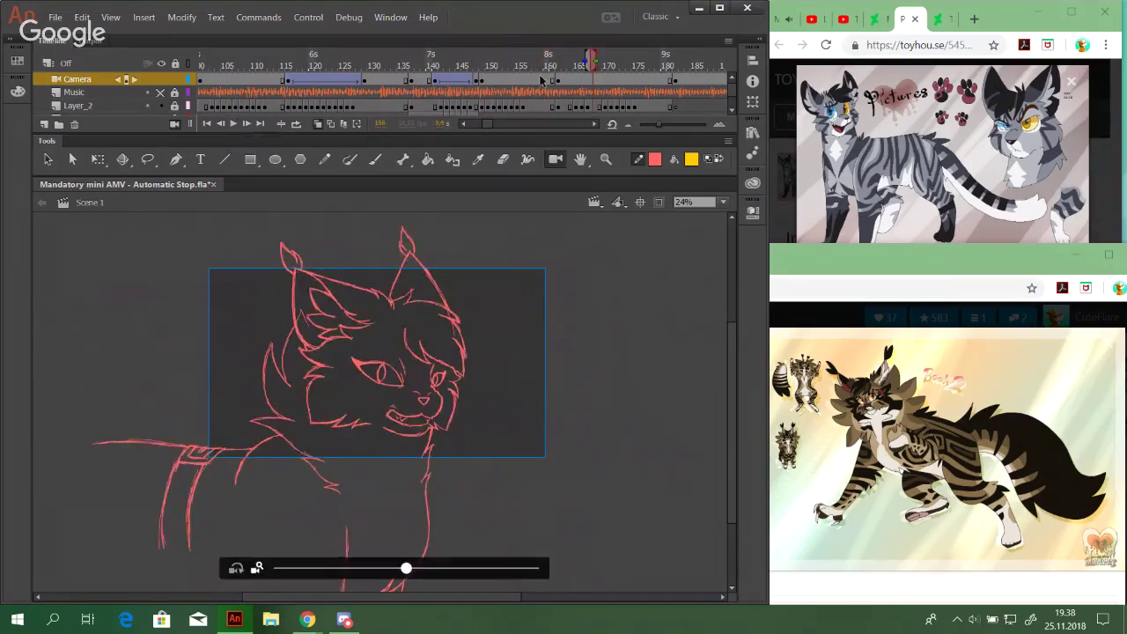
pyautogui.click(499, 63)
pyautogui.moveTo(499, 68); pyautogui.dragTo(479, 68)
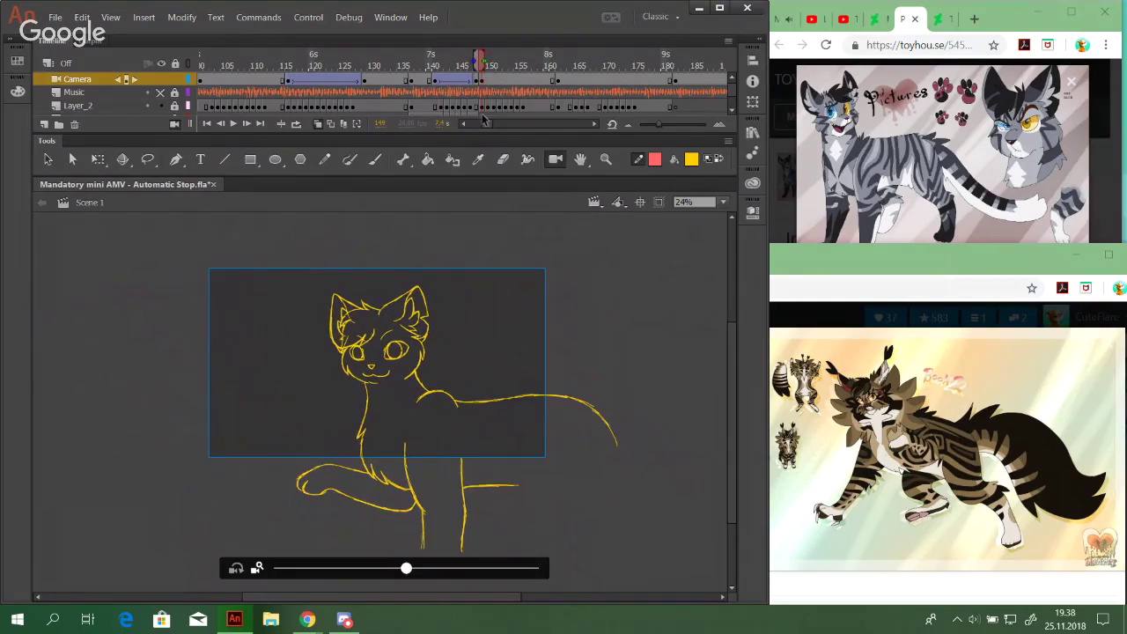
# Nudge the camera framing of the yellow cat at frame 149 and replay its waving scene to check it
pyautogui.moveTo(404, 408); pyautogui.dragTo(401, 400)
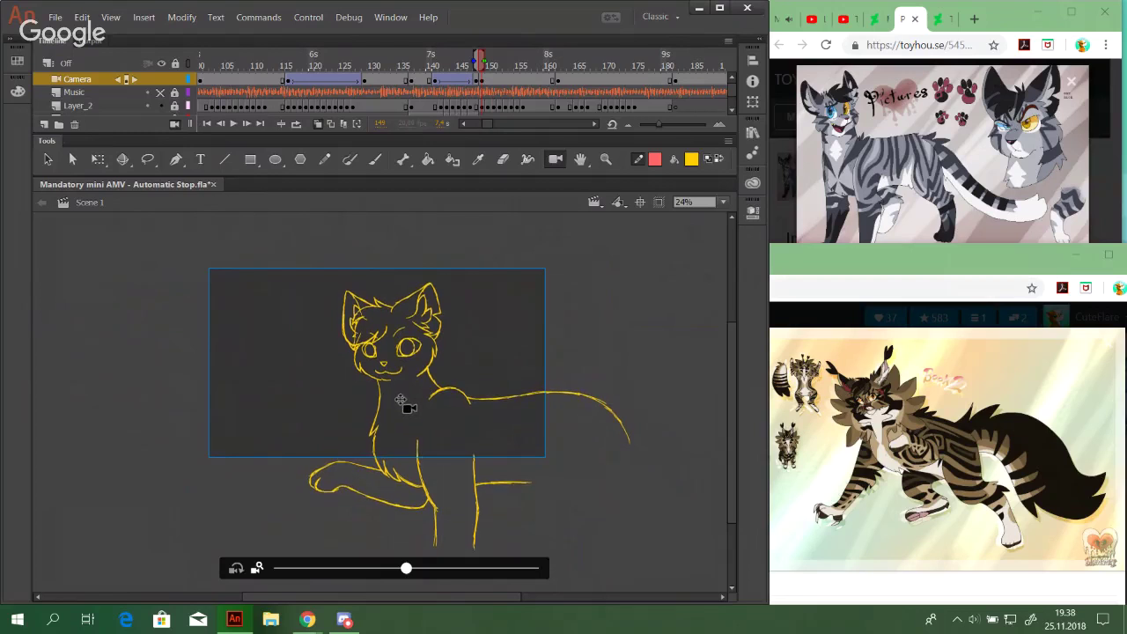
pyautogui.click(231, 124)
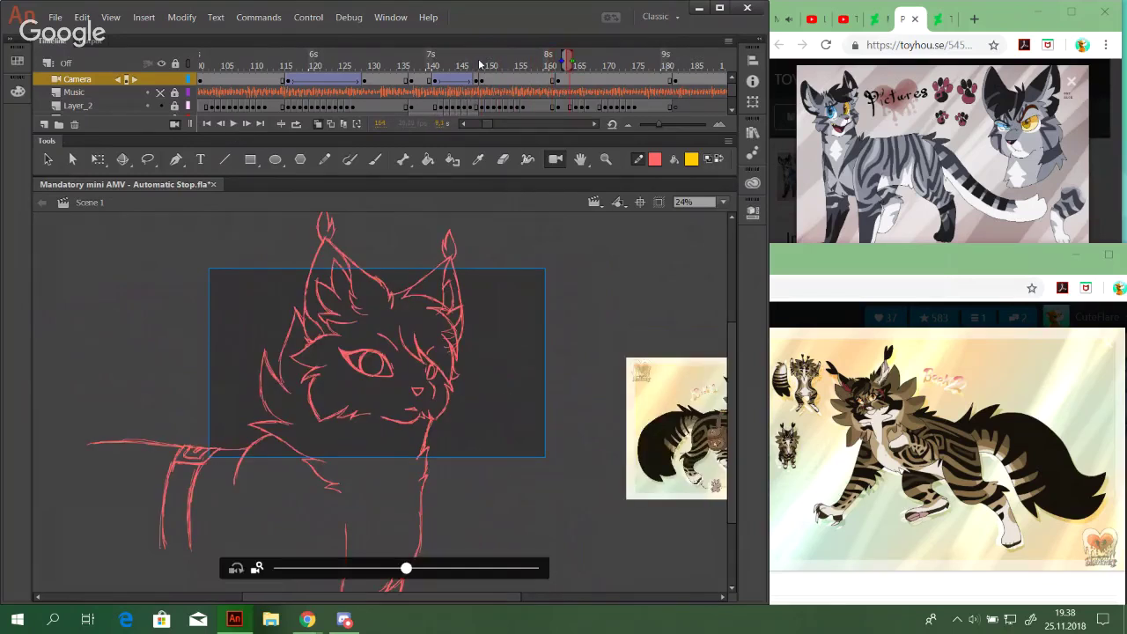
pyautogui.click(473, 65)
pyautogui.click(233, 124)
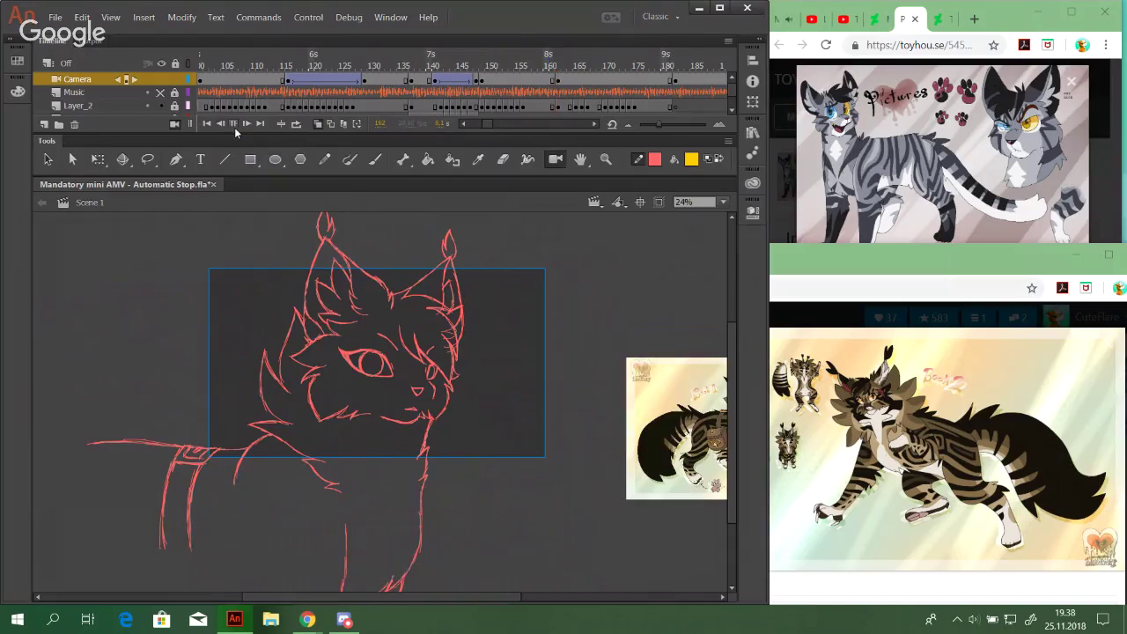
pyautogui.click(561, 91)
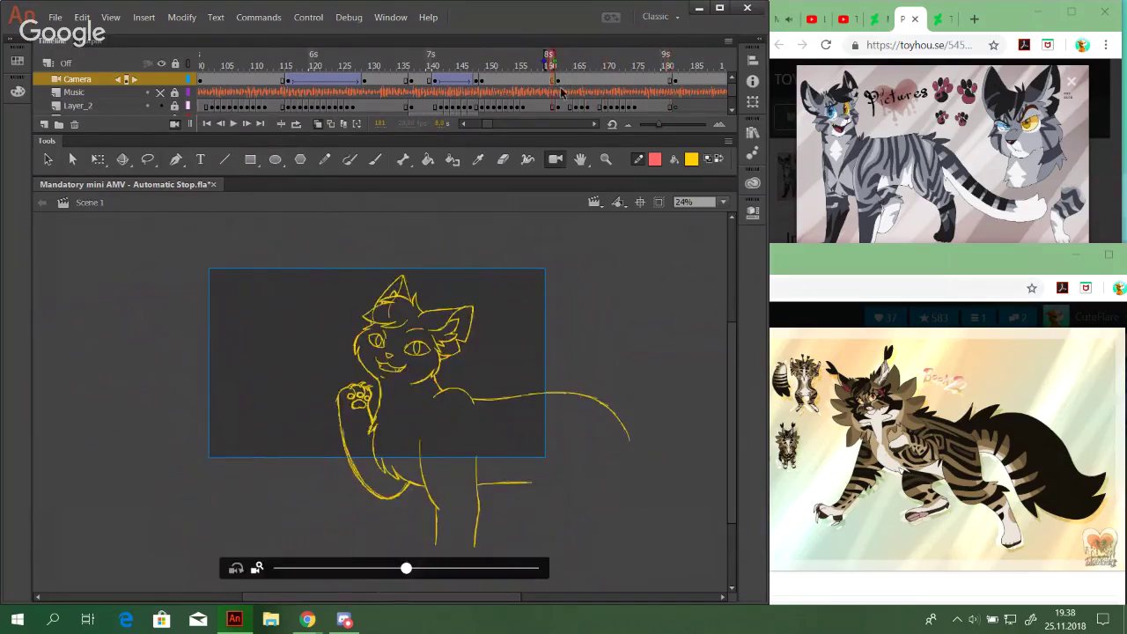
# Zoom the camera out and reframe the red cat's head and chest in the scene starting at frame 162
pyautogui.moveTo(406, 568); pyautogui.dragTo(379, 568)
pyautogui.moveTo(393, 401)
pyautogui.mouseDown()
pyautogui.moveTo(385, 420)
pyautogui.moveTo(396, 419)
pyautogui.mouseUp()
pyautogui.moveTo(403, 568); pyautogui.dragTo(397, 568)
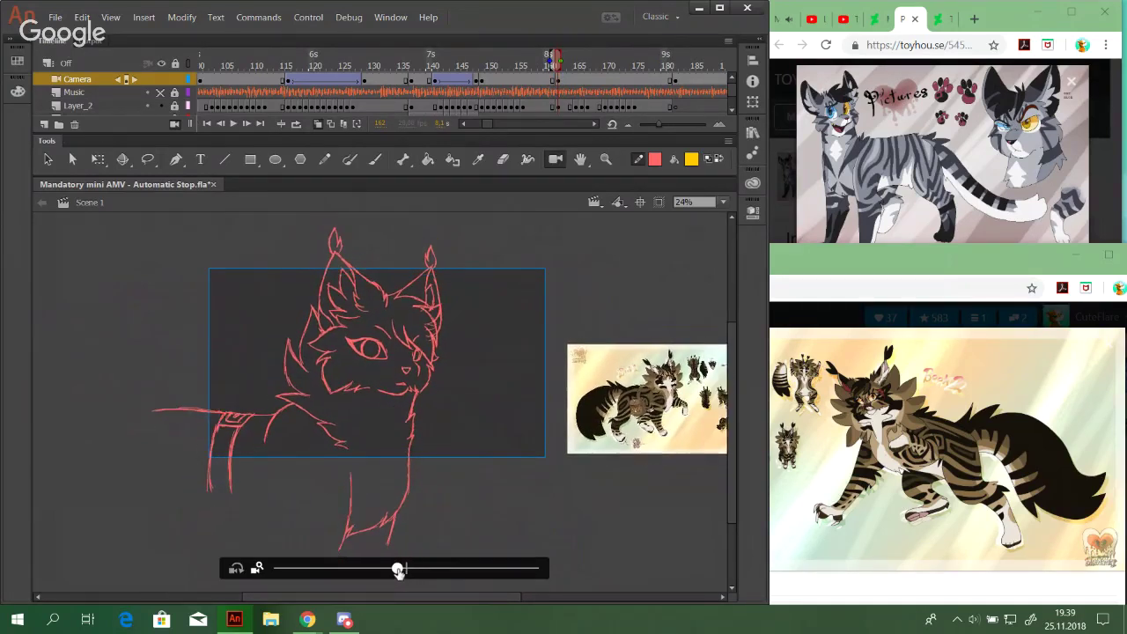
pyautogui.moveTo(406, 401); pyautogui.dragTo(408, 398)
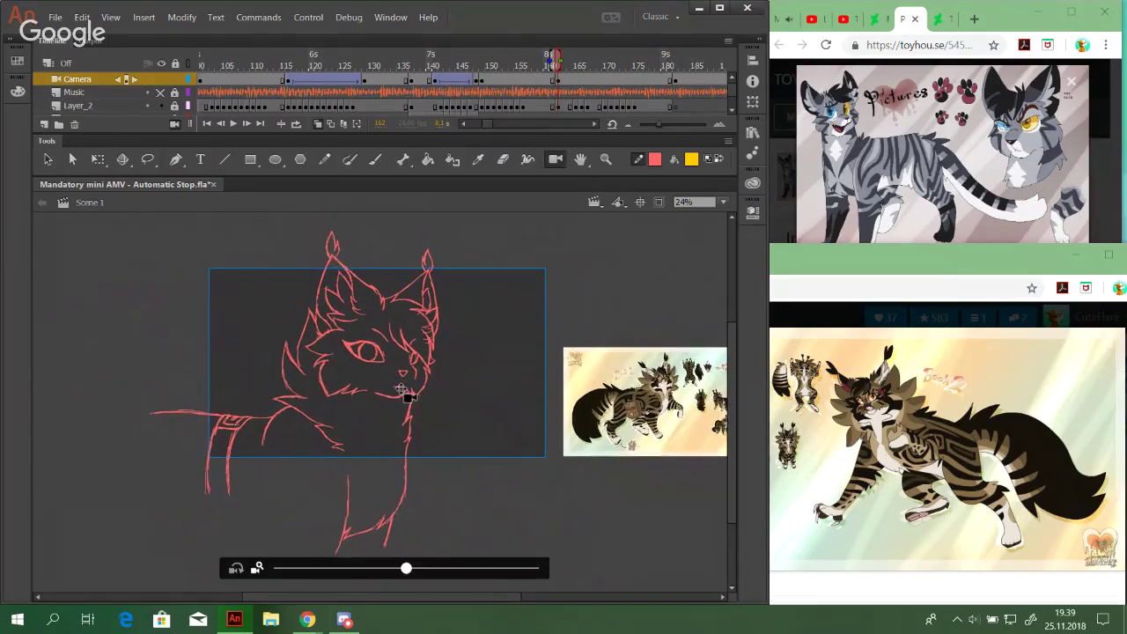
# Replay the waving yellow cat and red cat scenes repeatedly from around frame 149 to judge the camera framing
pyautogui.click(233, 123)
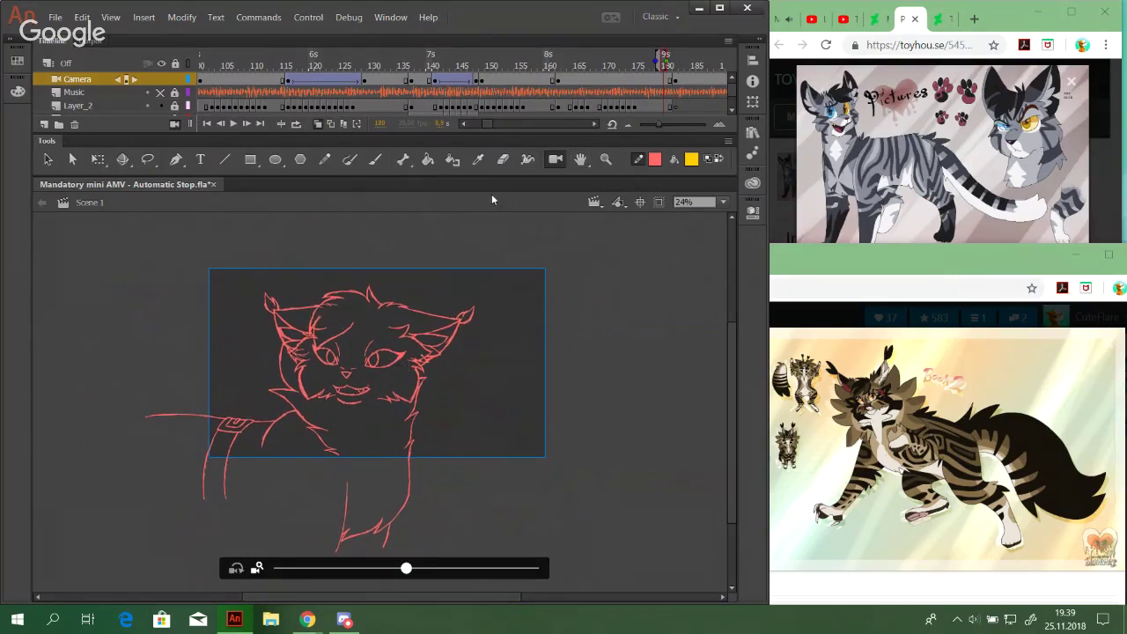
pyautogui.click(472, 55)
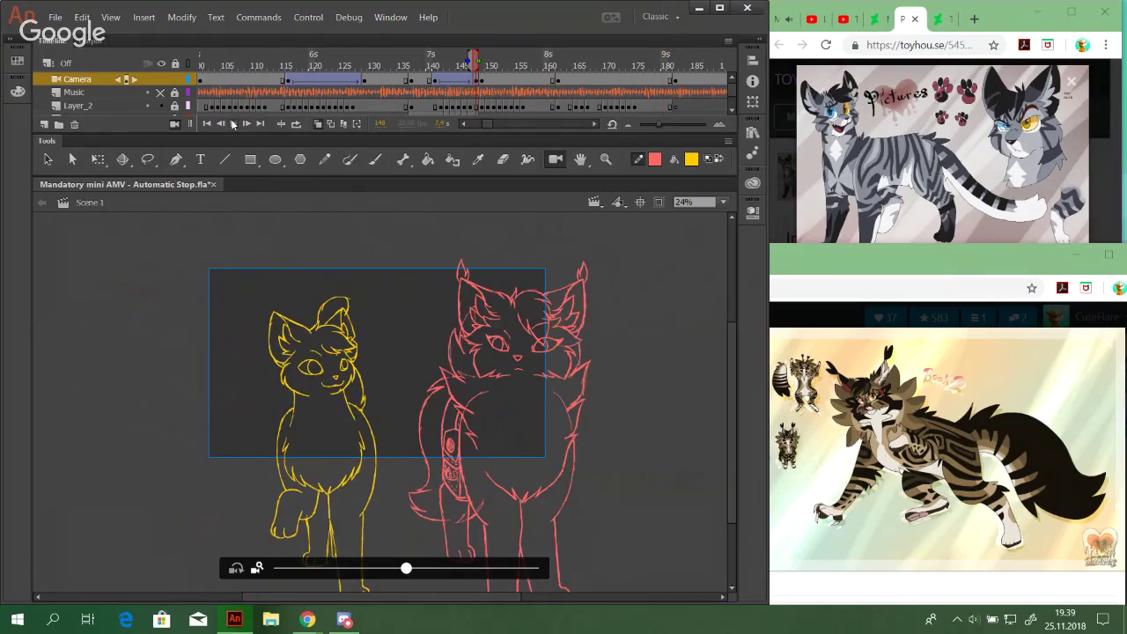
pyautogui.click(233, 124)
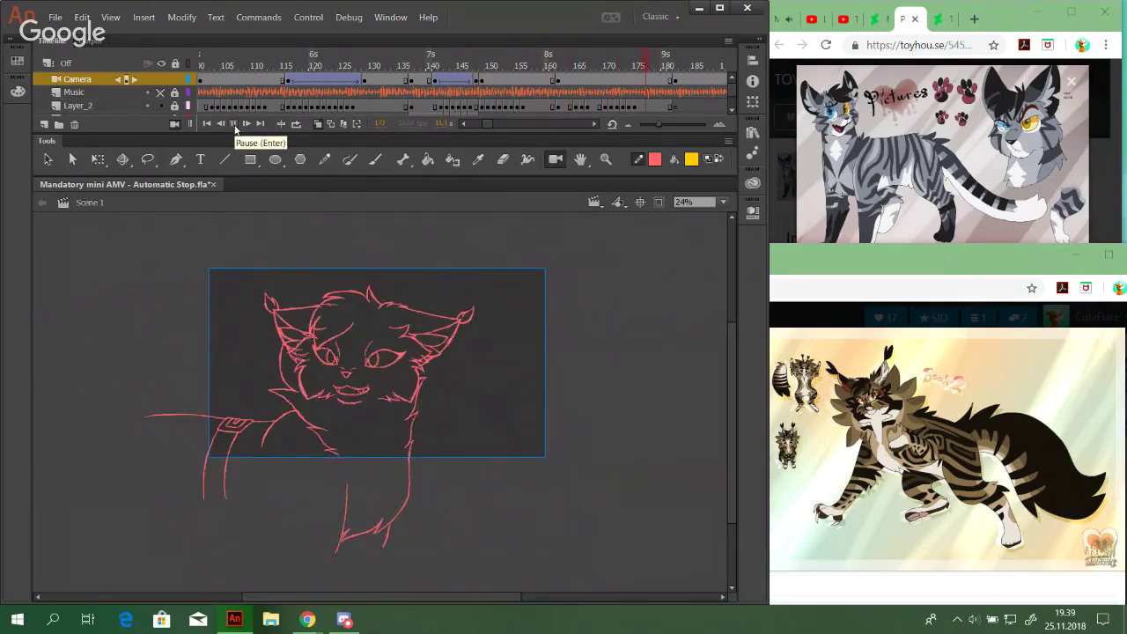
pyautogui.click(491, 66)
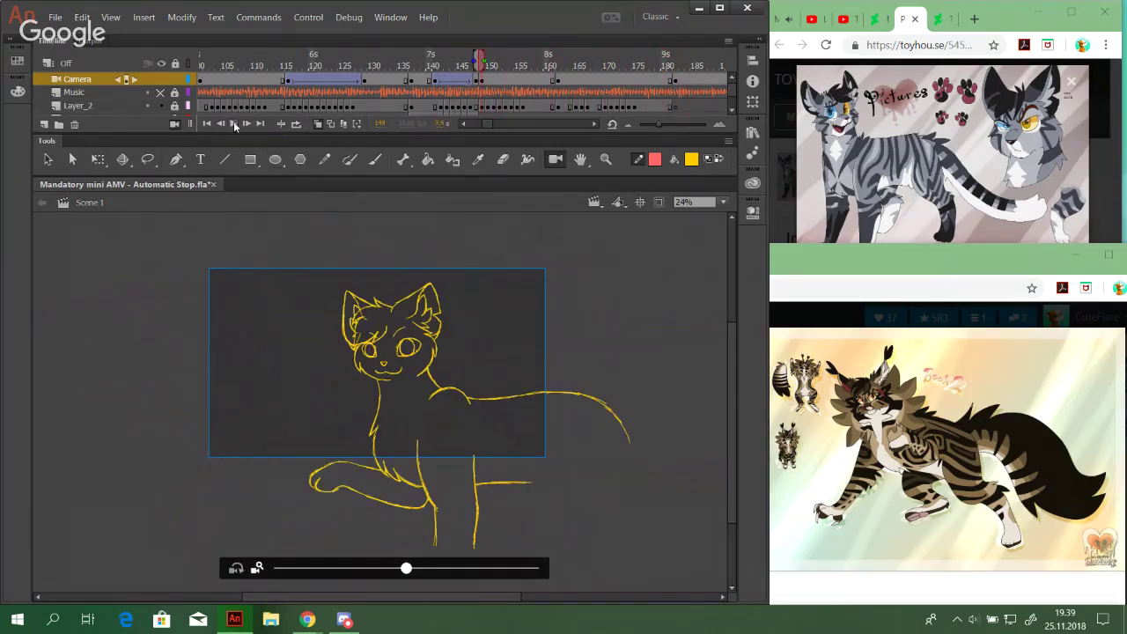
pyautogui.click(234, 124)
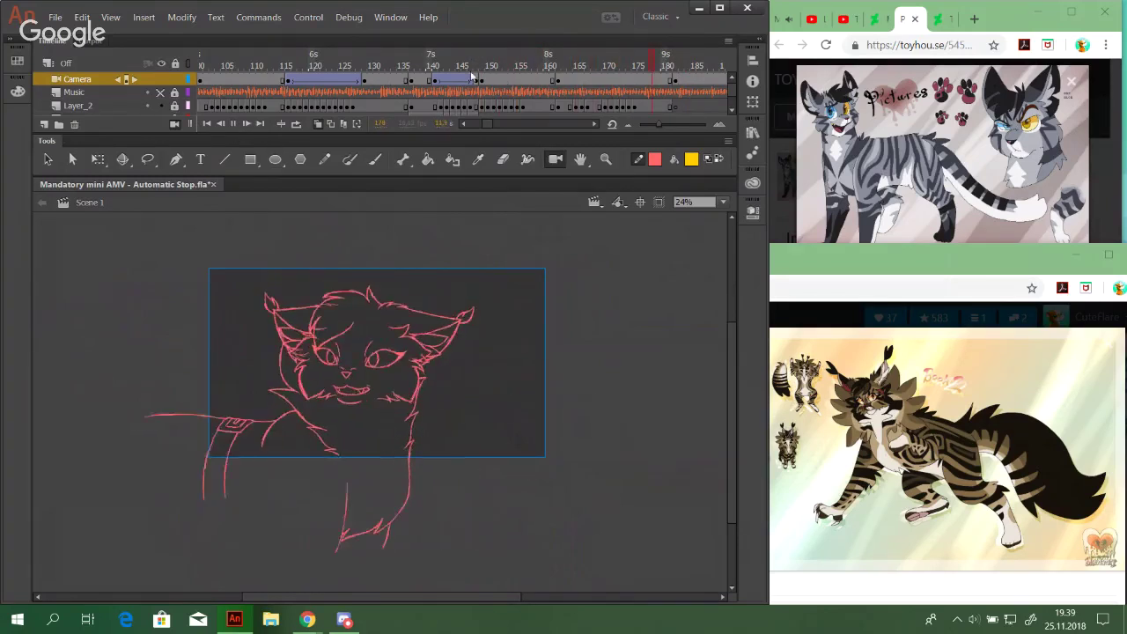
pyautogui.moveTo(486, 122)
pyautogui.mouseDown()
pyautogui.moveTo(496, 123)
pyautogui.moveTo(488, 128)
pyautogui.mouseUp()
pyautogui.click(430, 66)
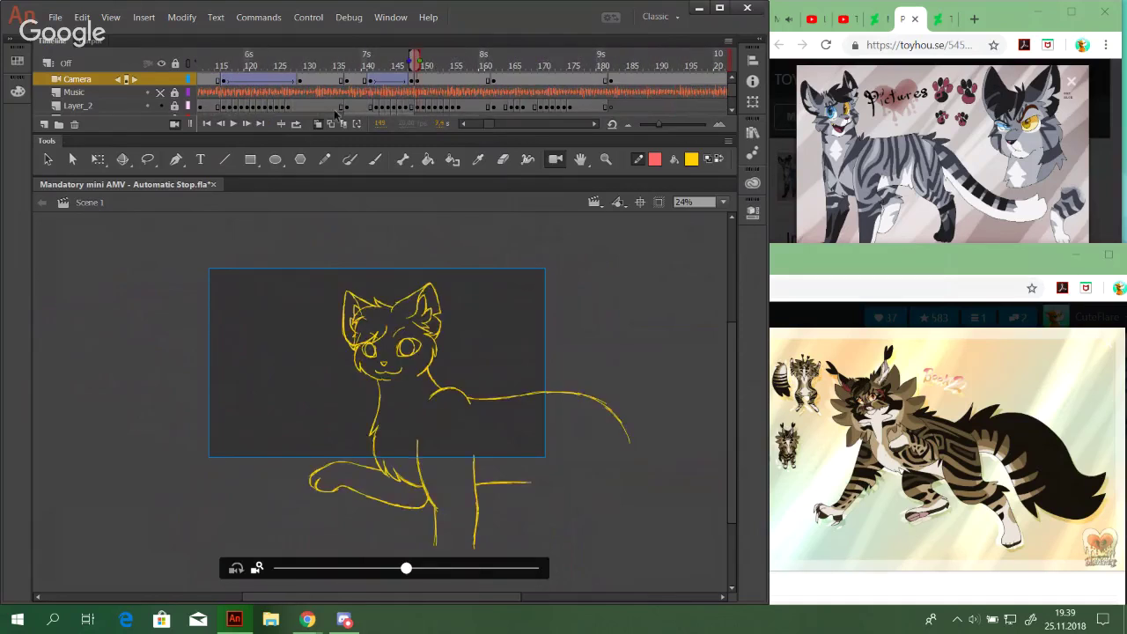
pyautogui.click(232, 124)
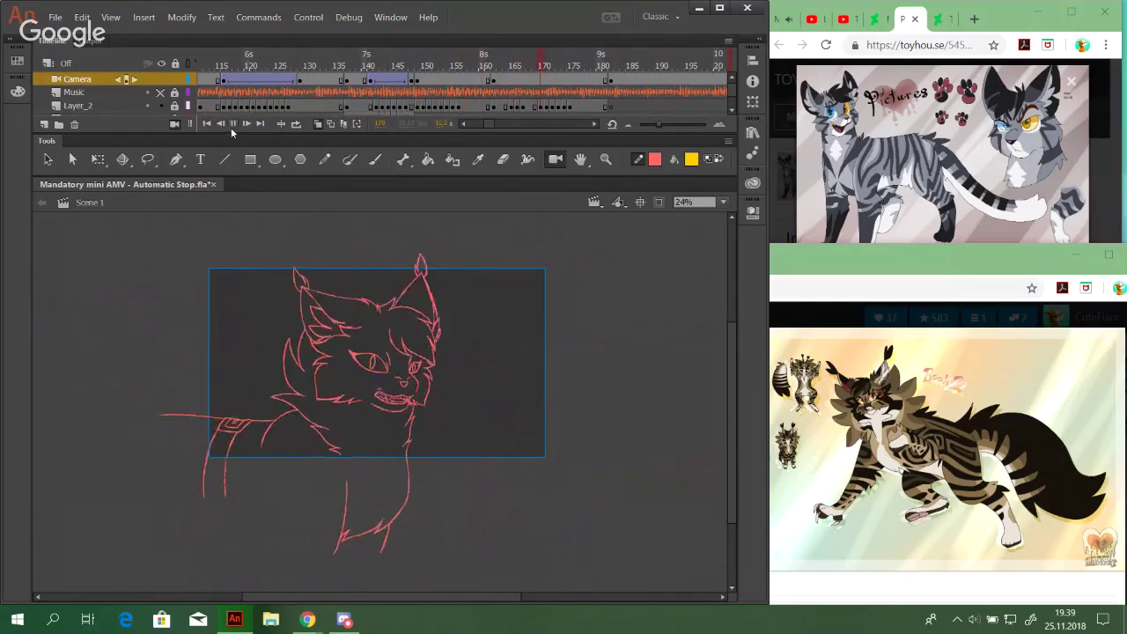
pyautogui.click(232, 124)
pyautogui.click(426, 67)
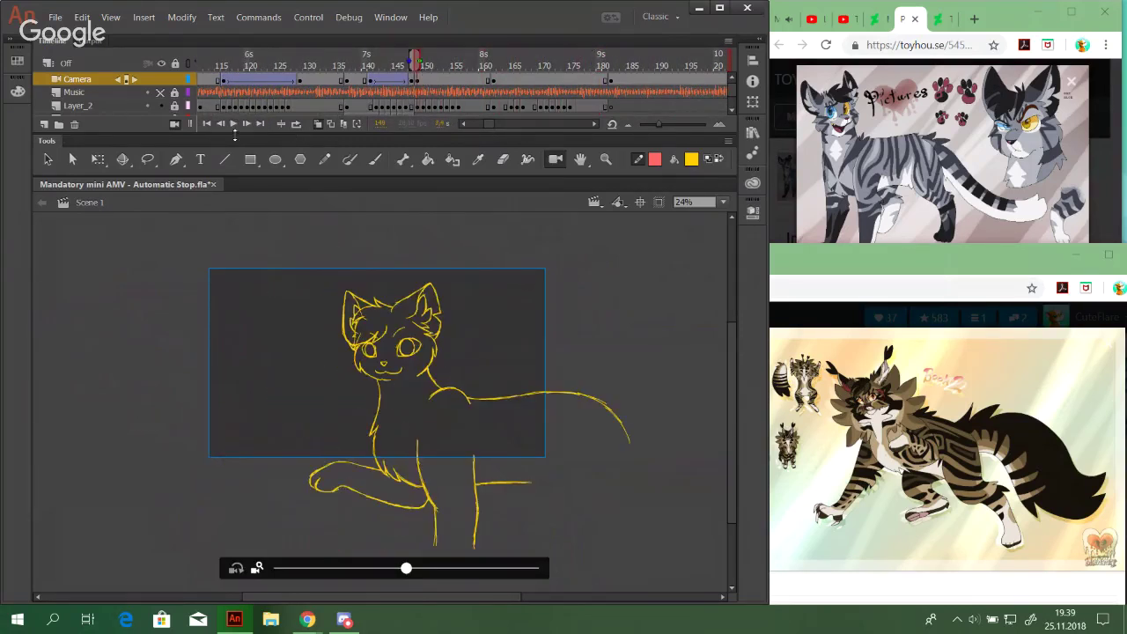
pyautogui.click(233, 124)
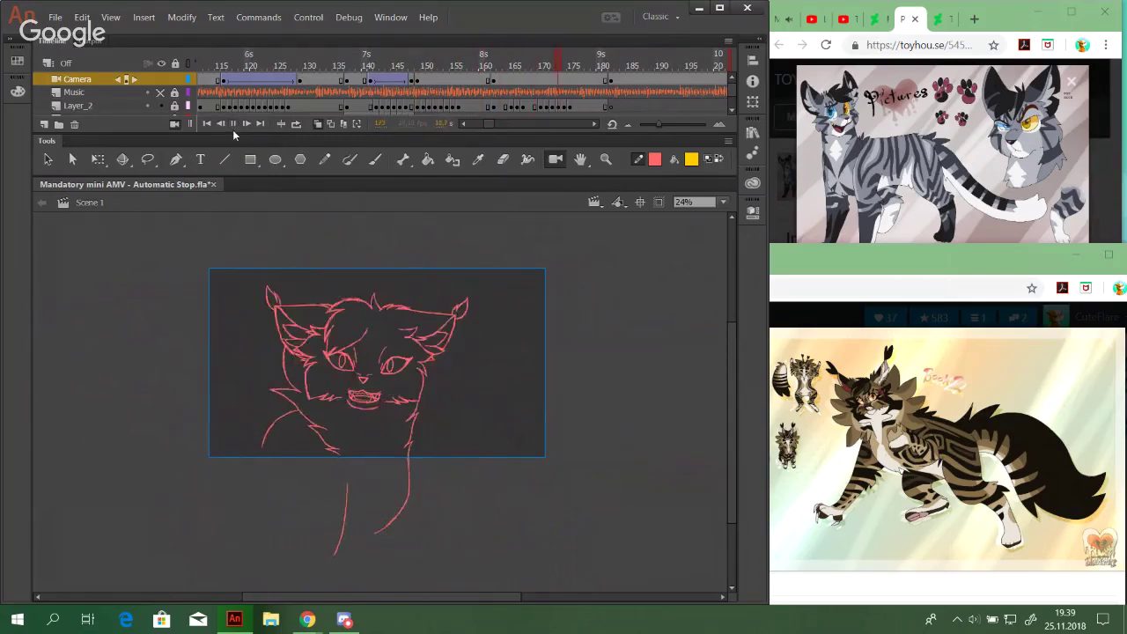
pyautogui.click(233, 124)
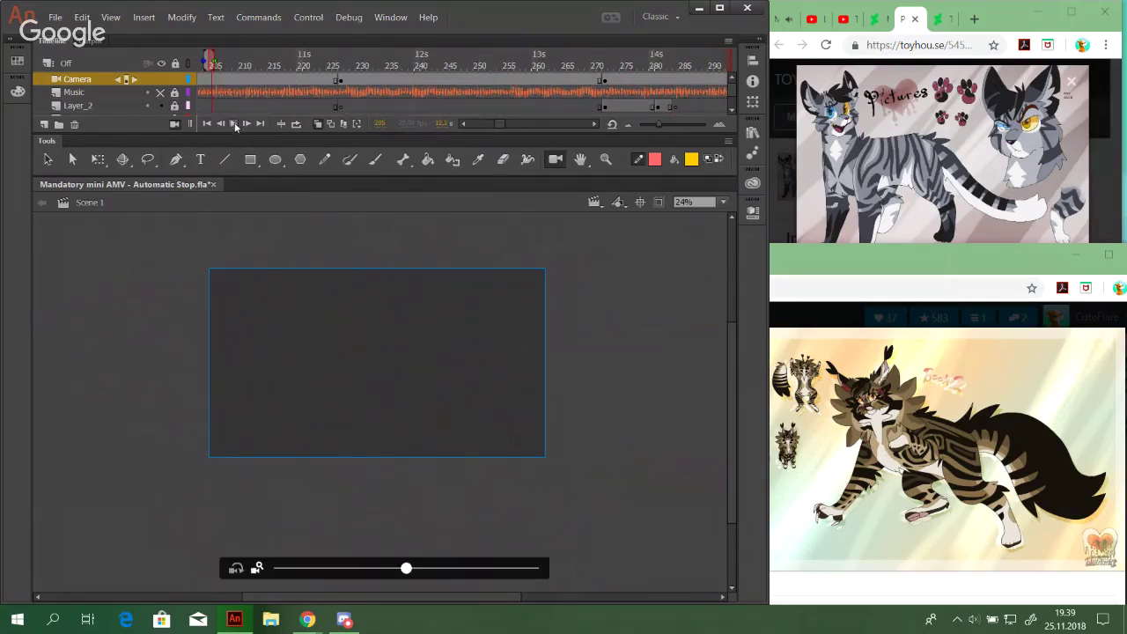
pyautogui.moveTo(497, 123); pyautogui.dragTo(485, 122)
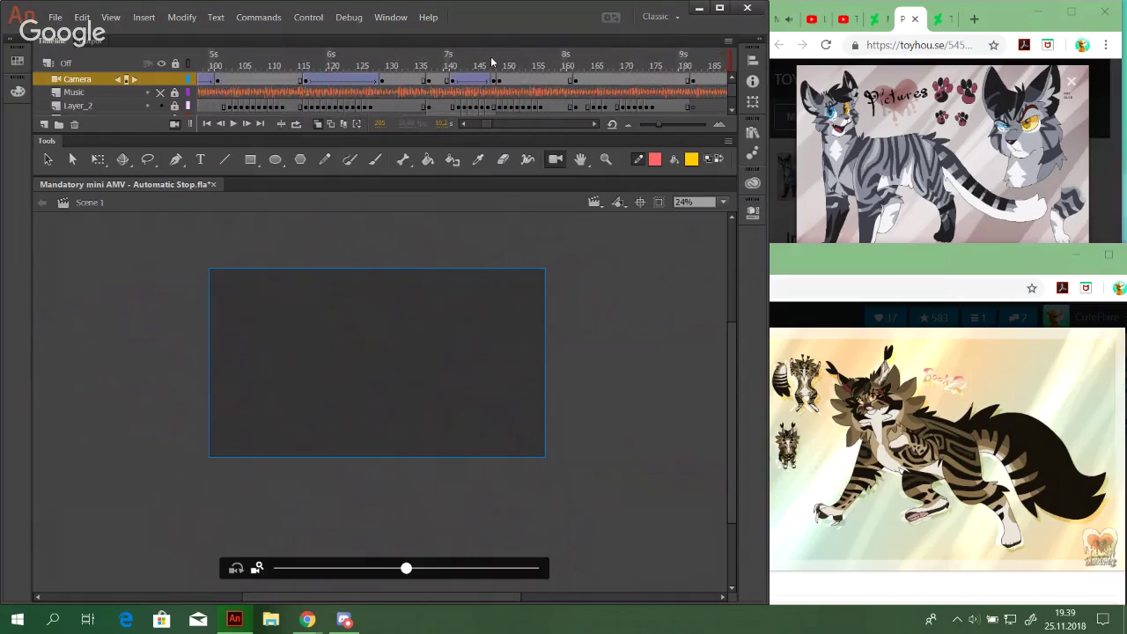
pyautogui.click(491, 57)
pyautogui.click(499, 63)
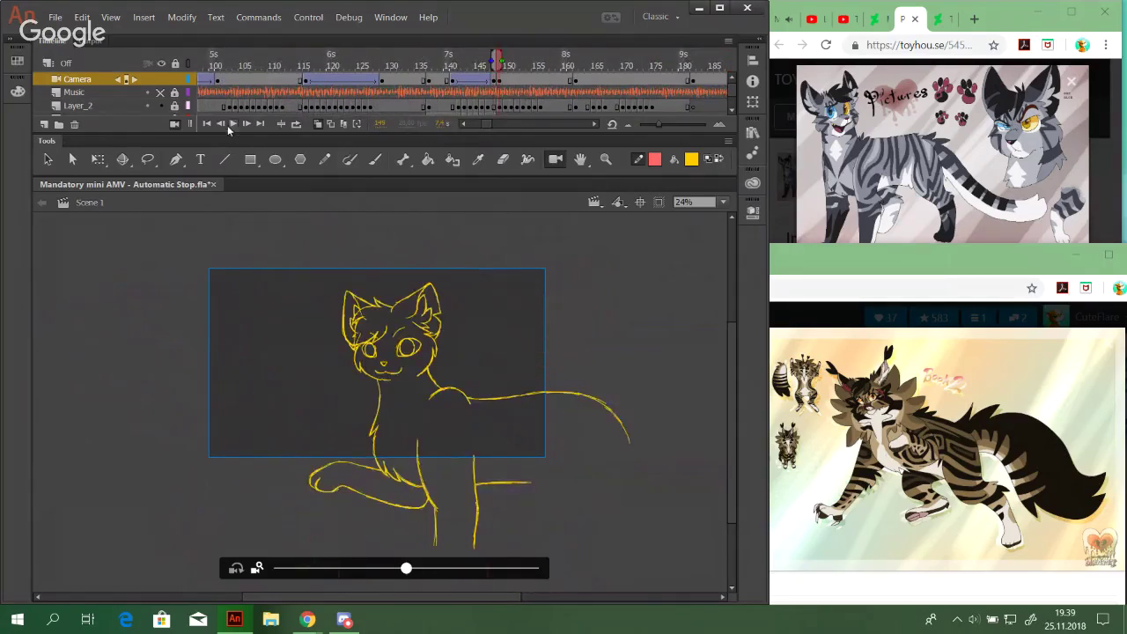
pyautogui.click(231, 123)
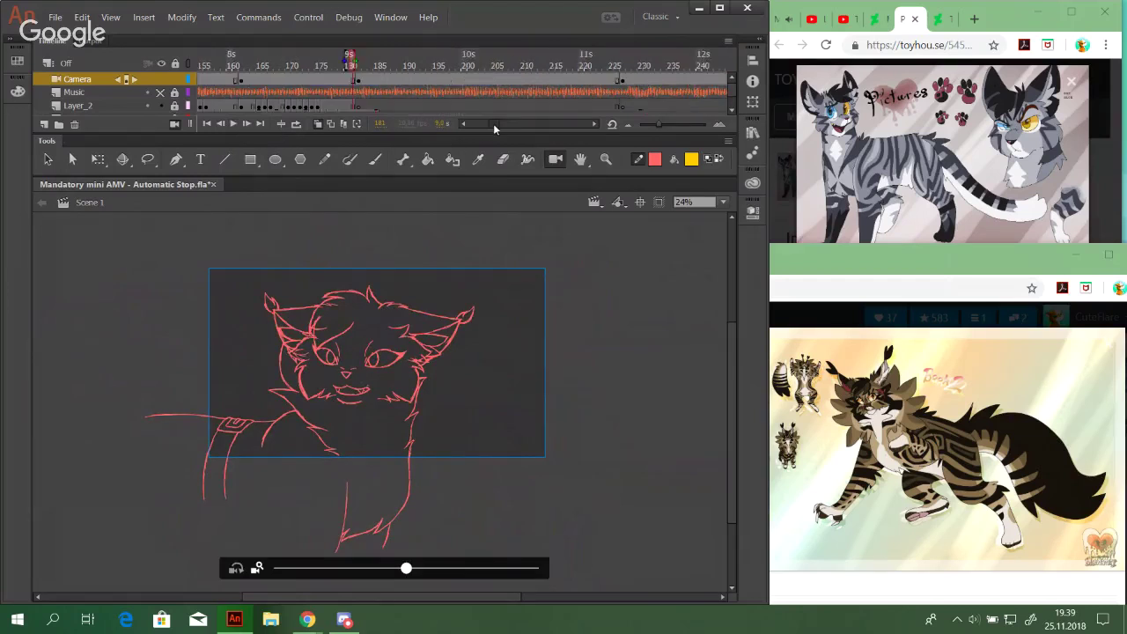
# Zoom the camera out and reframe the green rough sketch in the scene starting at frame 227
pyautogui.moveTo(499, 124); pyautogui.dragTo(501, 123)
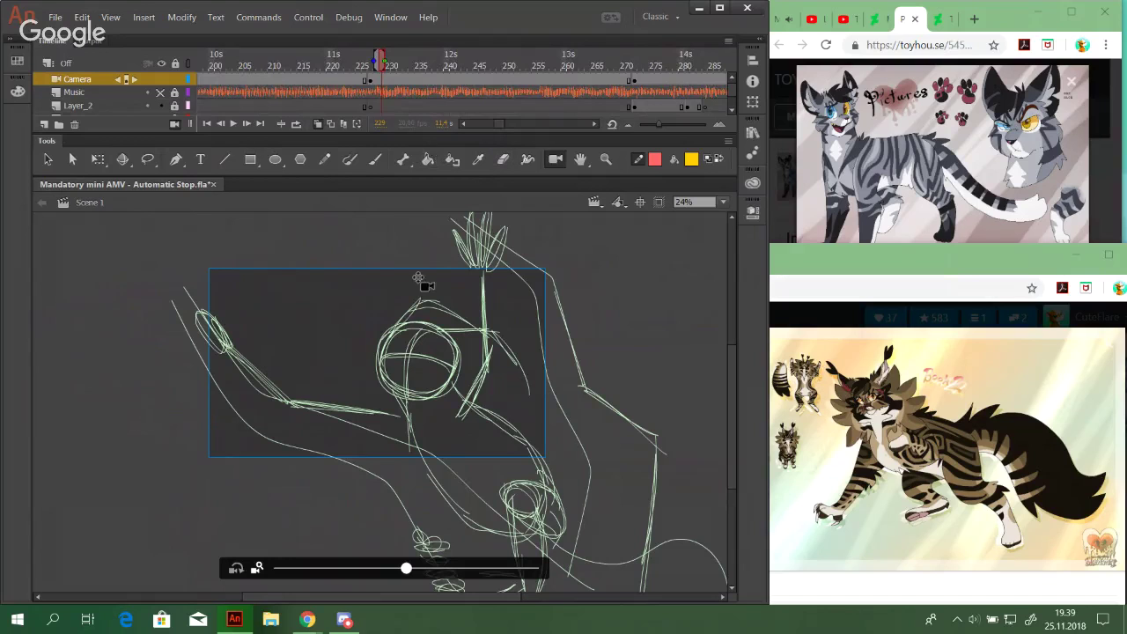
pyautogui.moveTo(406, 569); pyautogui.dragTo(393, 568)
pyautogui.moveTo(383, 396)
pyautogui.mouseDown()
pyautogui.moveTo(401, 413)
pyautogui.moveTo(426, 407)
pyautogui.mouseUp()
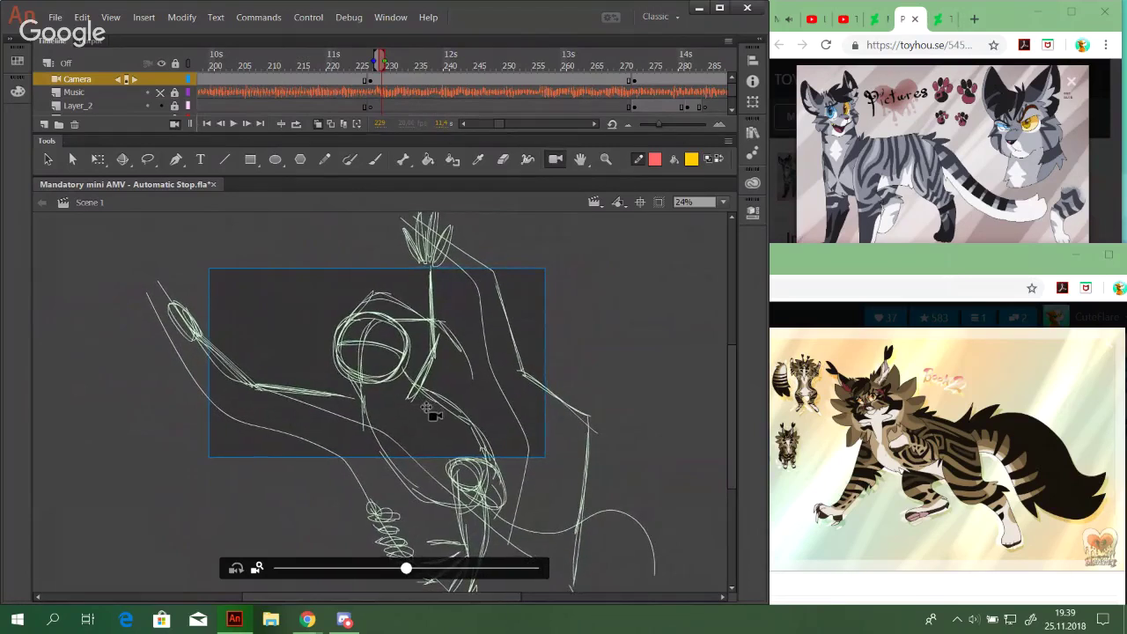
# Shift the camera at frame 232 to bring the sketched head fully into frame and create a classic tween from frame 227
pyautogui.moveTo(365, 65)
pyautogui.mouseDown()
pyautogui.moveTo(411, 76)
pyautogui.moveTo(371, 70)
pyautogui.moveTo(399, 76)
pyautogui.mouseUp()
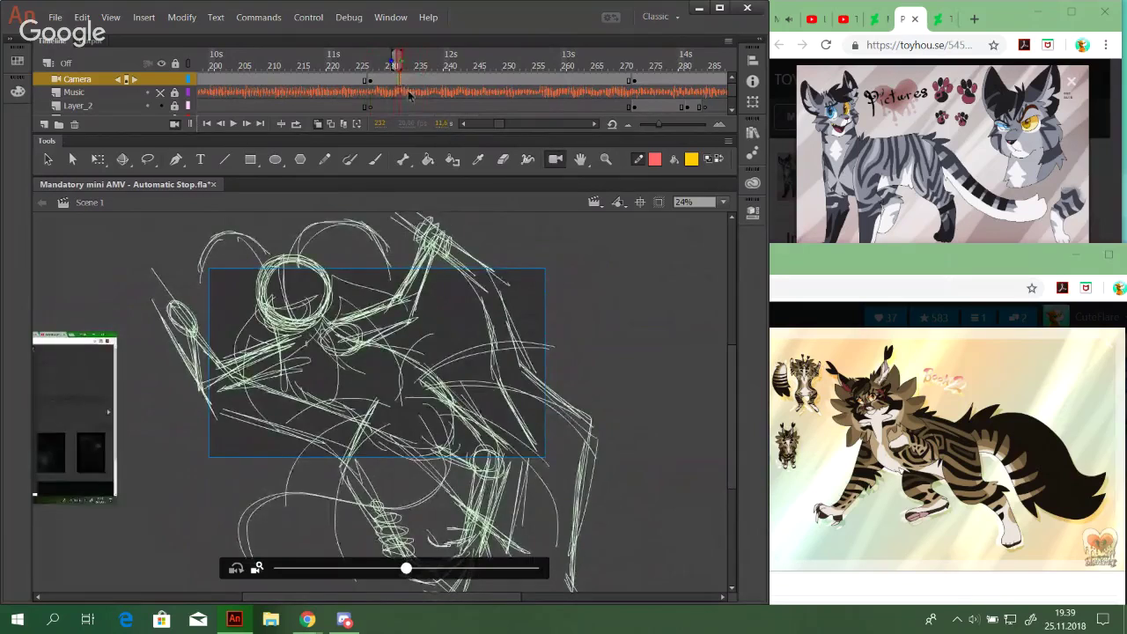
pyautogui.moveTo(389, 390); pyautogui.dragTo(328, 335)
pyautogui.click(368, 79)
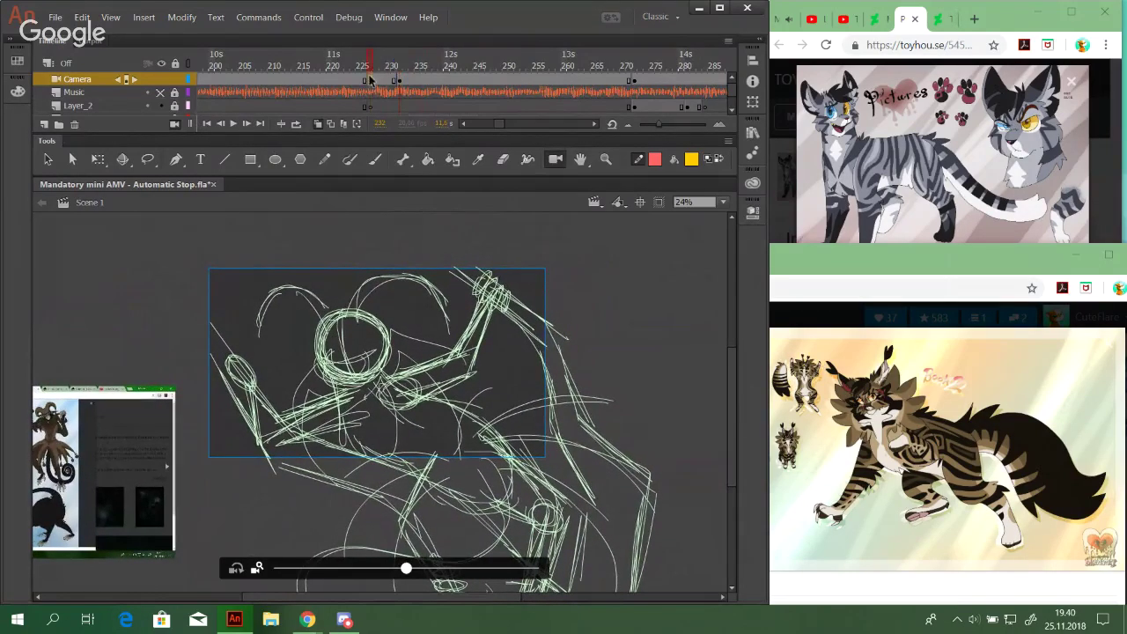
pyautogui.rightClick(369, 79)
pyautogui.click(423, 110)
# Preview the green sketch scene from frame 223 to check the new camera tween
pyautogui.click(351, 67)
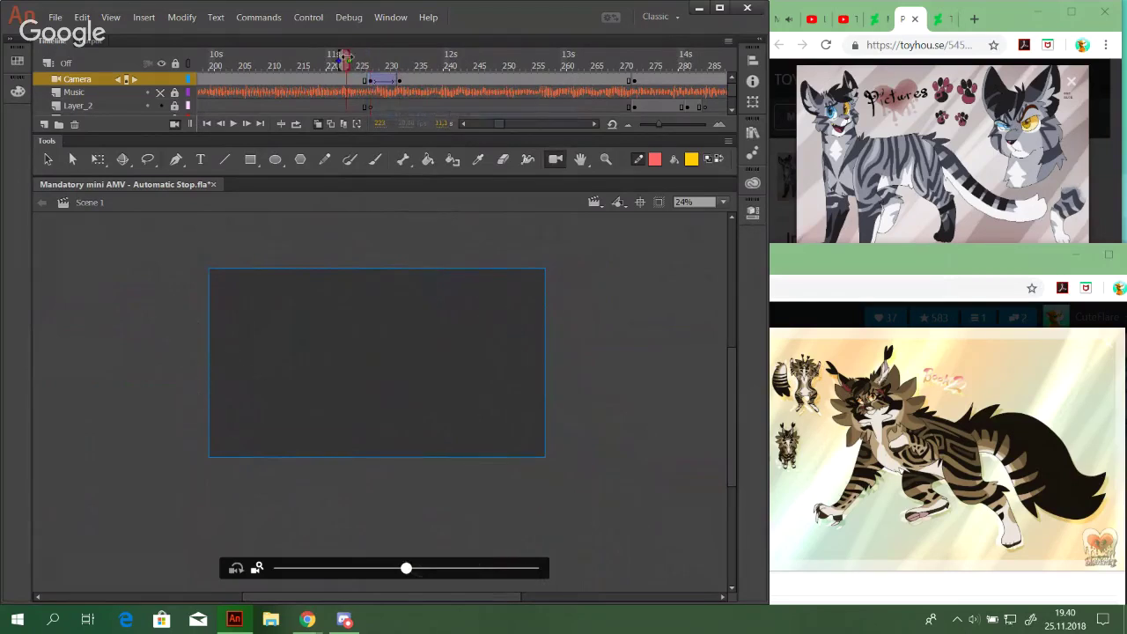
pyautogui.click(232, 123)
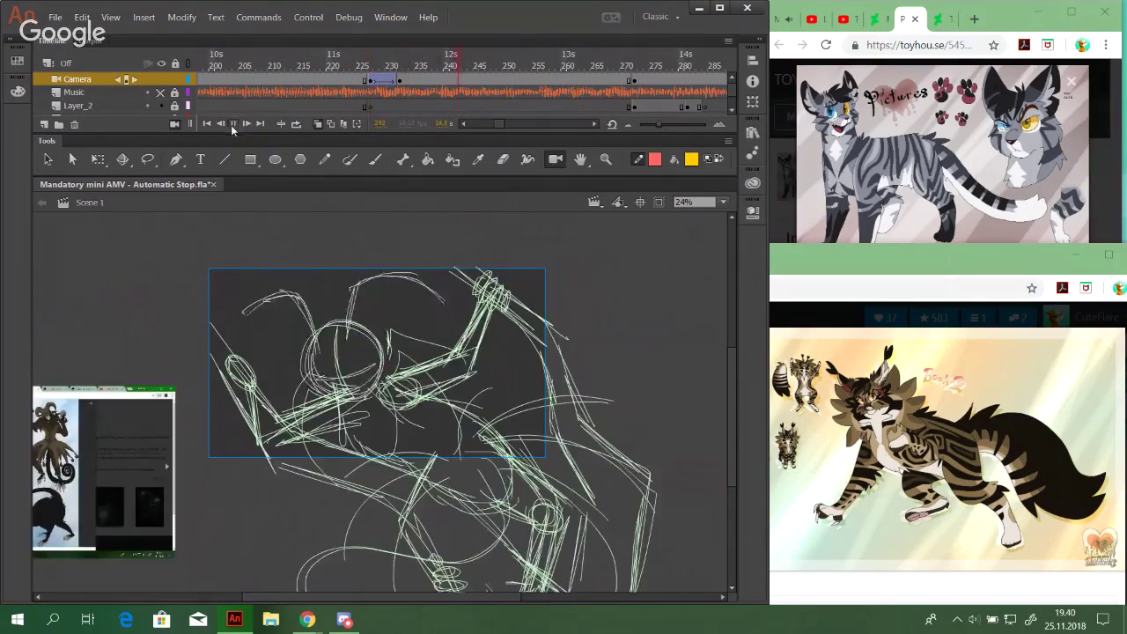
pyautogui.click(233, 124)
pyautogui.click(232, 123)
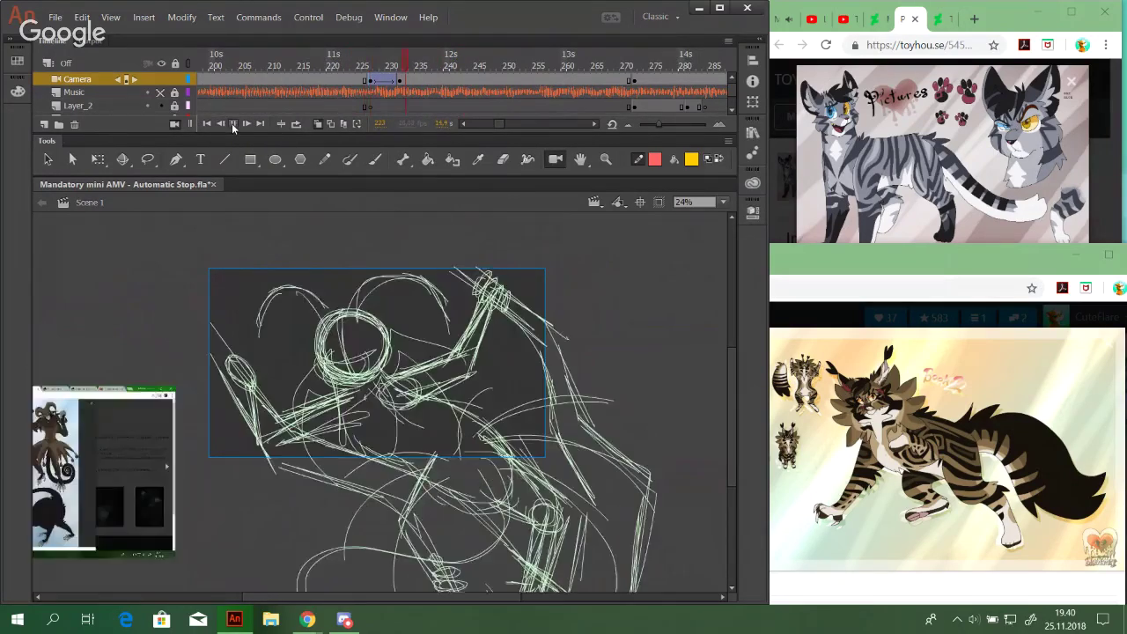
# Apply a Quad Ease Out to the camera tween starting at frame 227
pyautogui.click(370, 67)
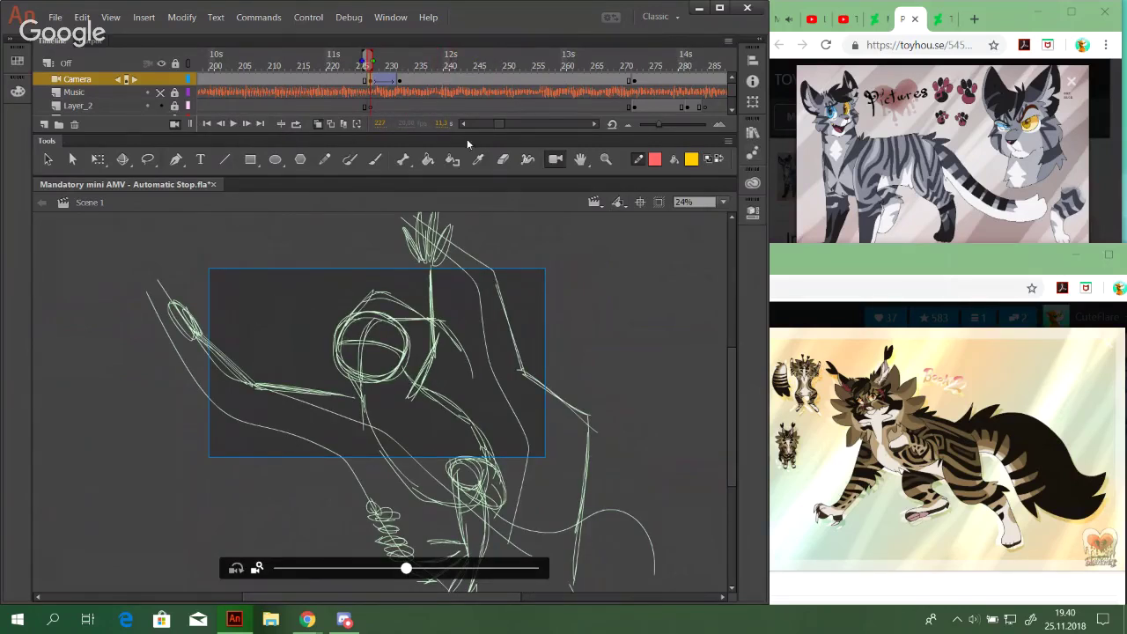
pyautogui.click(754, 213)
pyautogui.click(616, 223)
pyautogui.moveTo(678, 279)
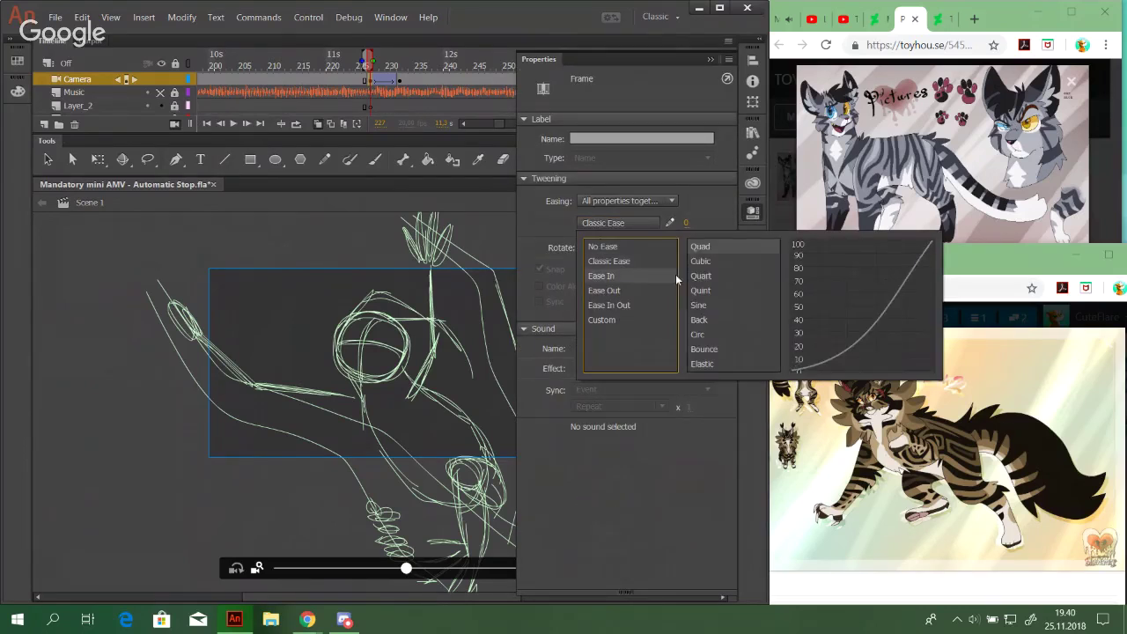
pyautogui.press('Down')
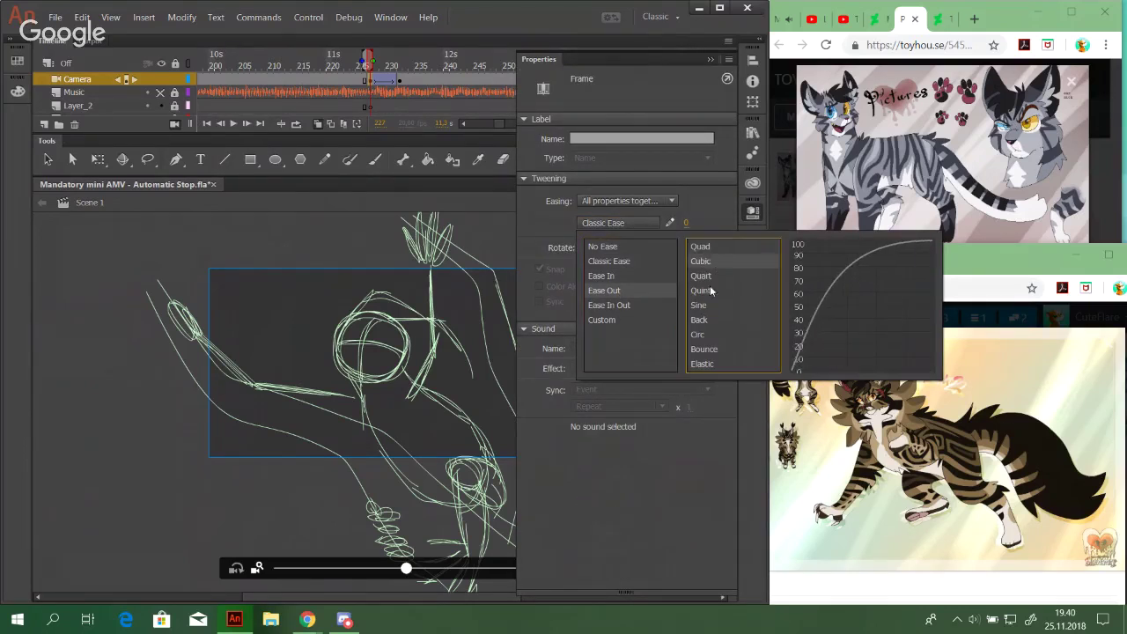
pyautogui.doubleClick(720, 247)
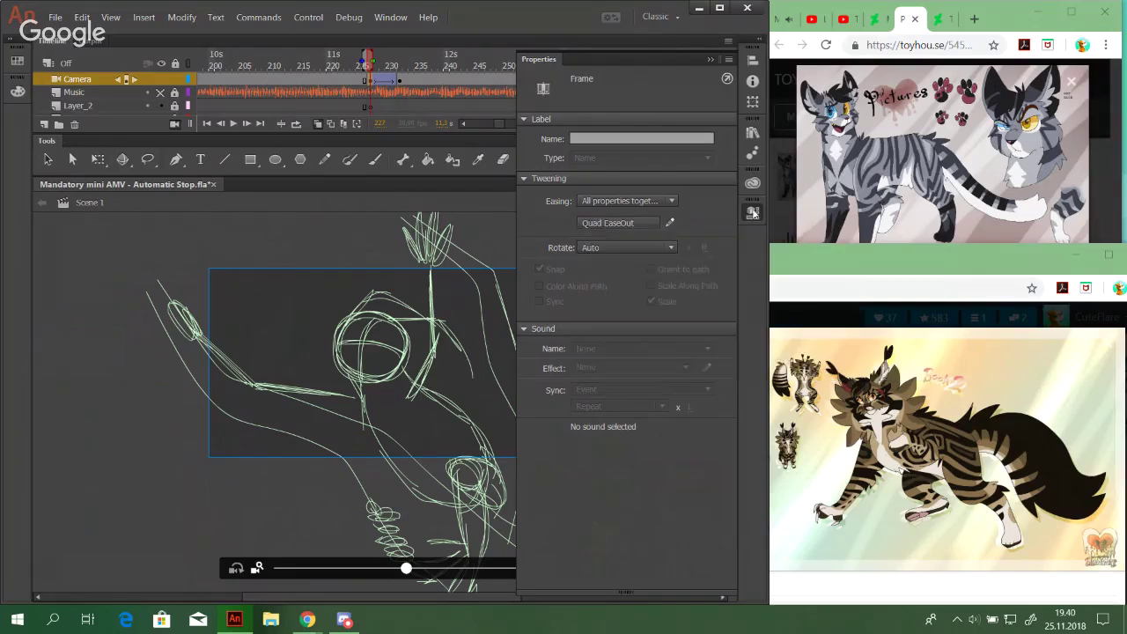
# Preview the green sketch scene to check the eased camera tween starting at frame 227
pyautogui.click(753, 212)
pyautogui.click(343, 61)
pyautogui.click(232, 124)
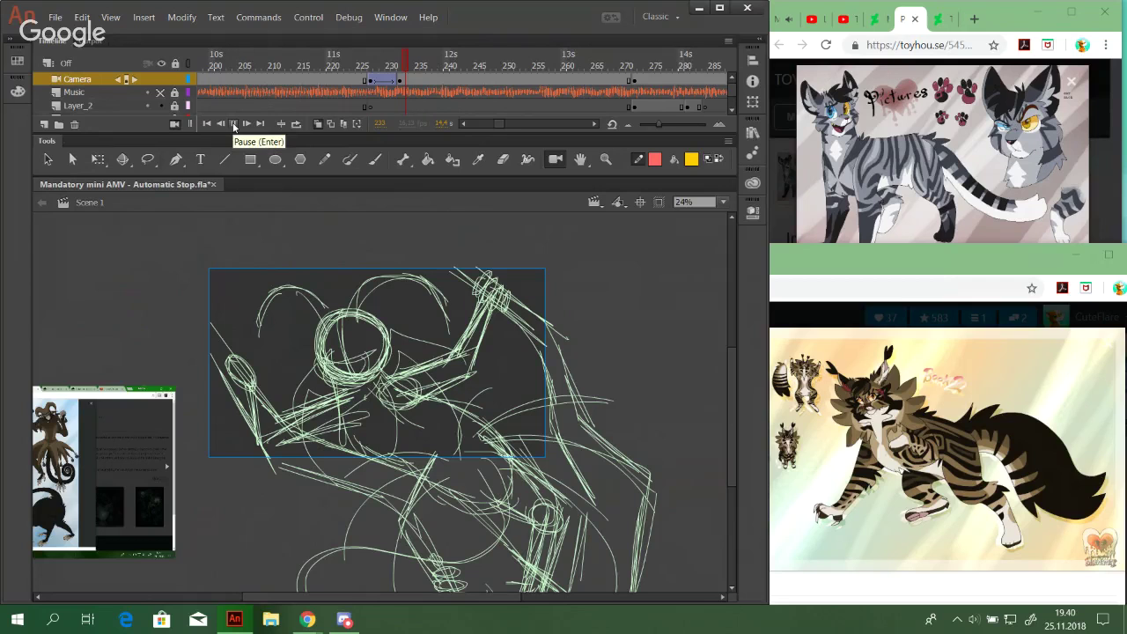
# Extend the camera tween starting at frame 227 to end at frame 235 and play it back
pyautogui.click(423, 66)
pyautogui.moveTo(417, 66); pyautogui.dragTo(392, 63)
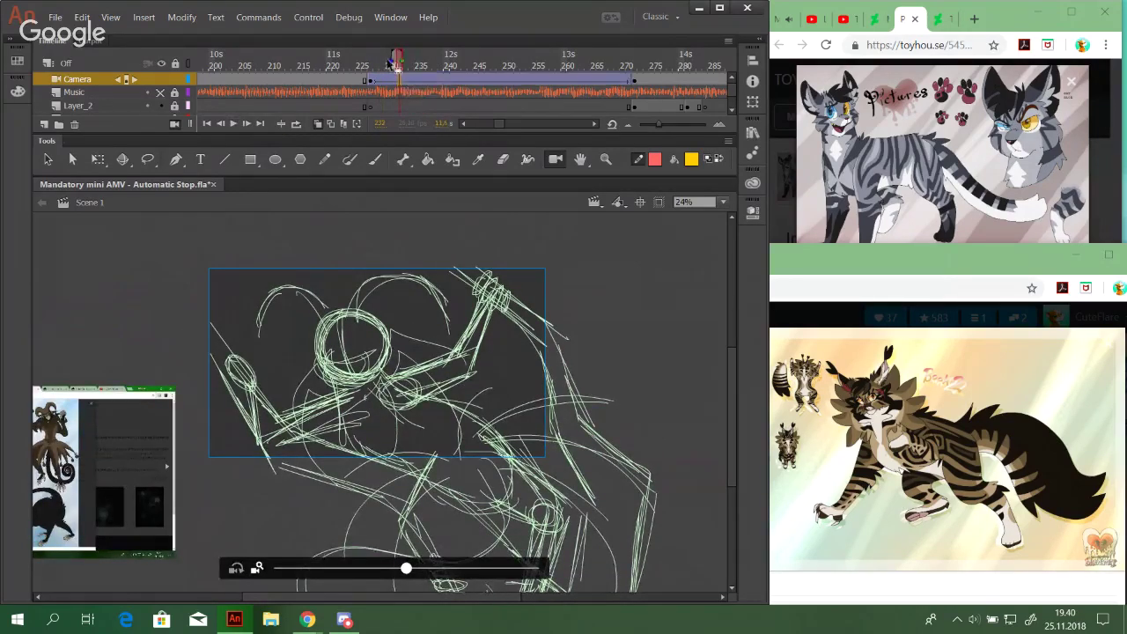
pyautogui.click(232, 125)
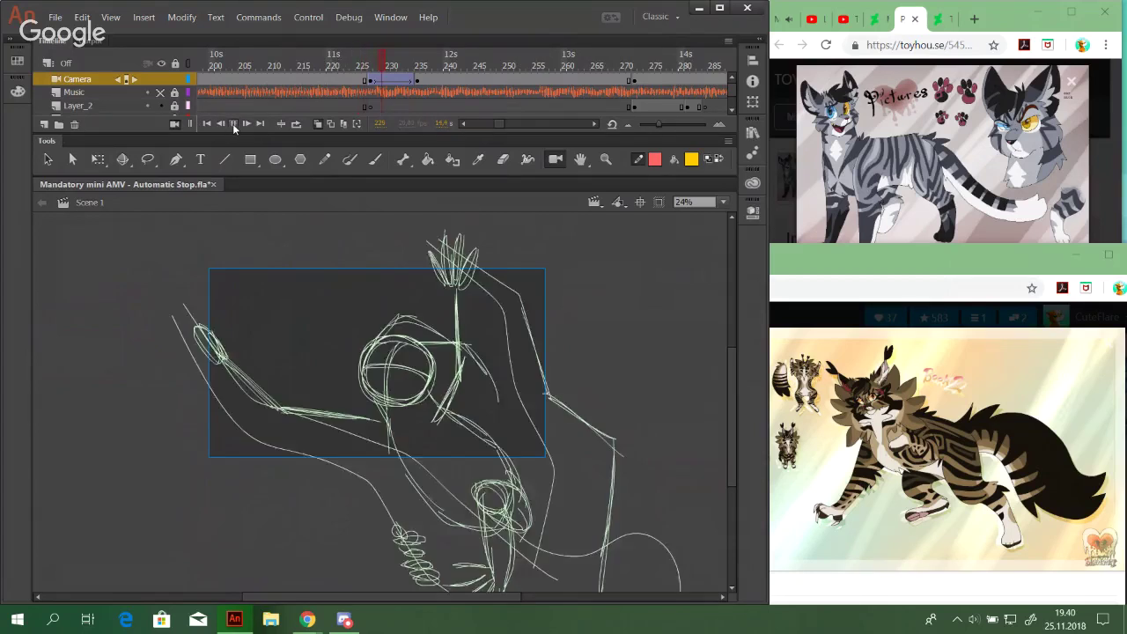
pyautogui.click(233, 124)
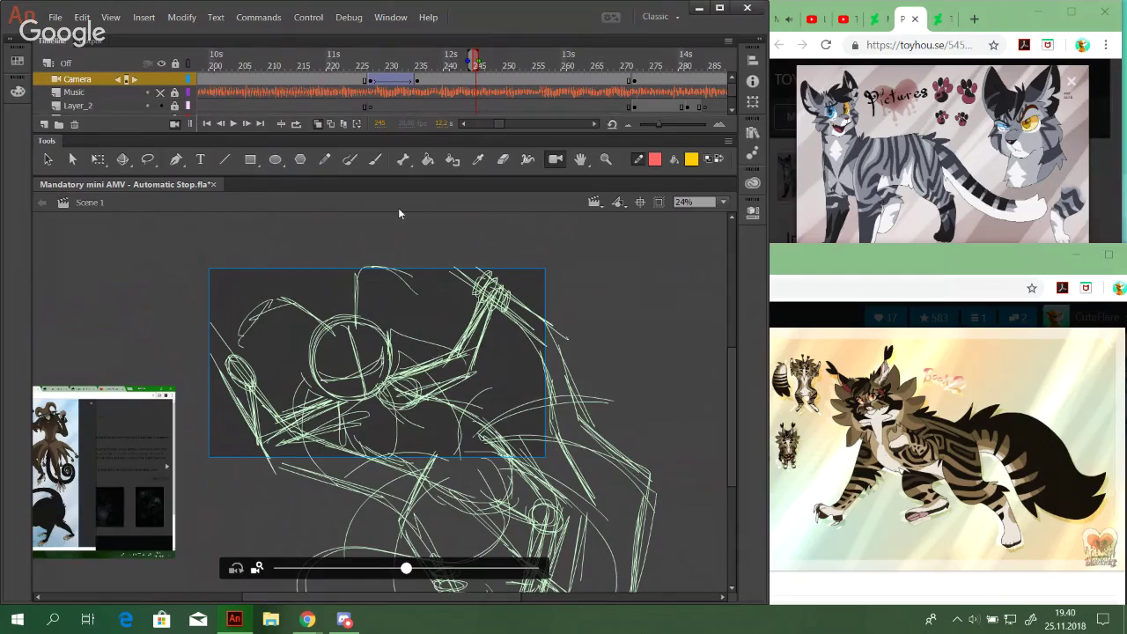
# Shift the camera at frame 272 so the pink and yellow cat sketches sit slightly further right in the frame
pyautogui.moveTo(498, 124); pyautogui.dragTo(506, 130)
pyautogui.click(367, 60)
pyautogui.click(383, 62)
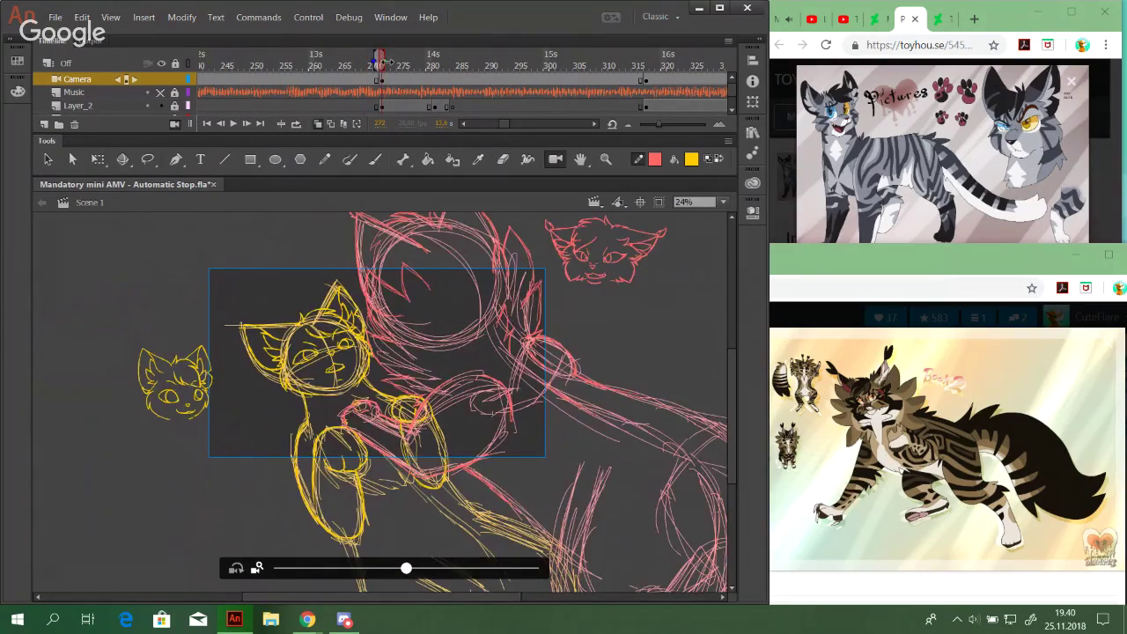
pyautogui.click(456, 64)
pyautogui.click(377, 62)
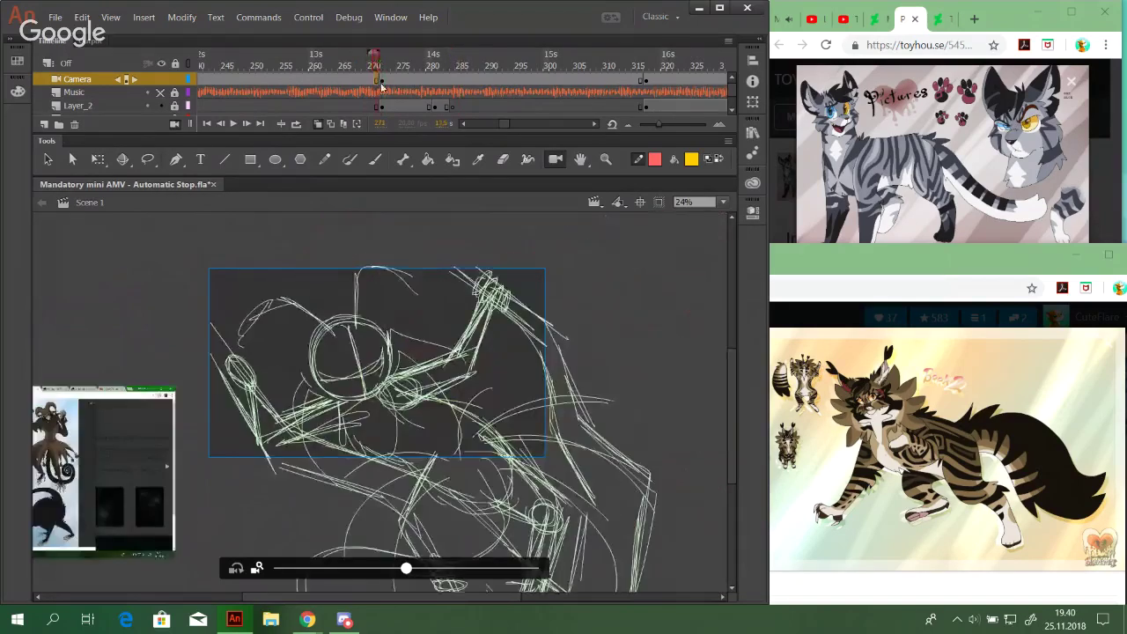
pyautogui.click(382, 80)
pyautogui.click(476, 107)
pyautogui.click(383, 80)
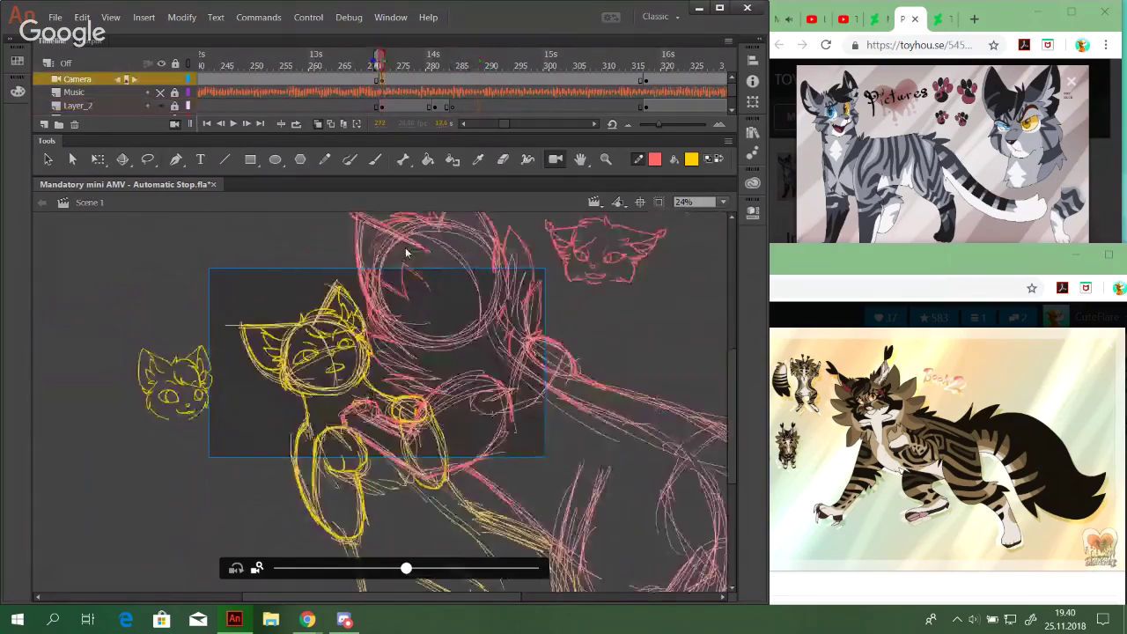
pyautogui.moveTo(428, 379); pyautogui.dragTo(419, 381)
pyautogui.moveTo(421, 380); pyautogui.dragTo(417, 380)
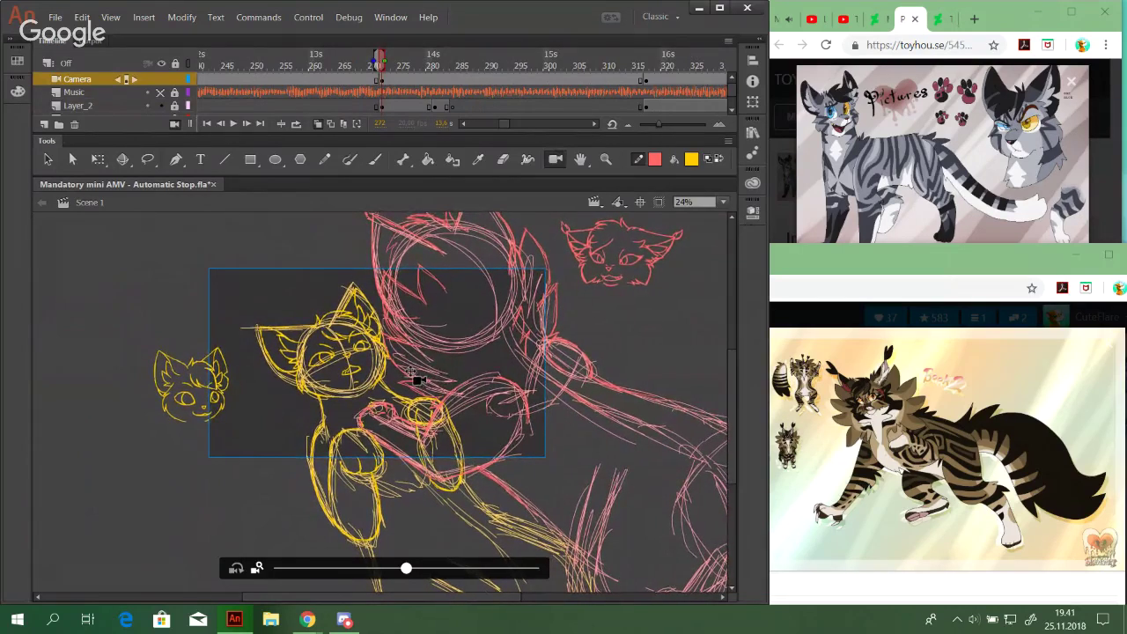
# Add a camera keyframe at frame 288 and zoom the camera out on the lying yellow and standing pink cats
pyautogui.click(426, 66)
pyautogui.moveTo(426, 66); pyautogui.dragTo(449, 66)
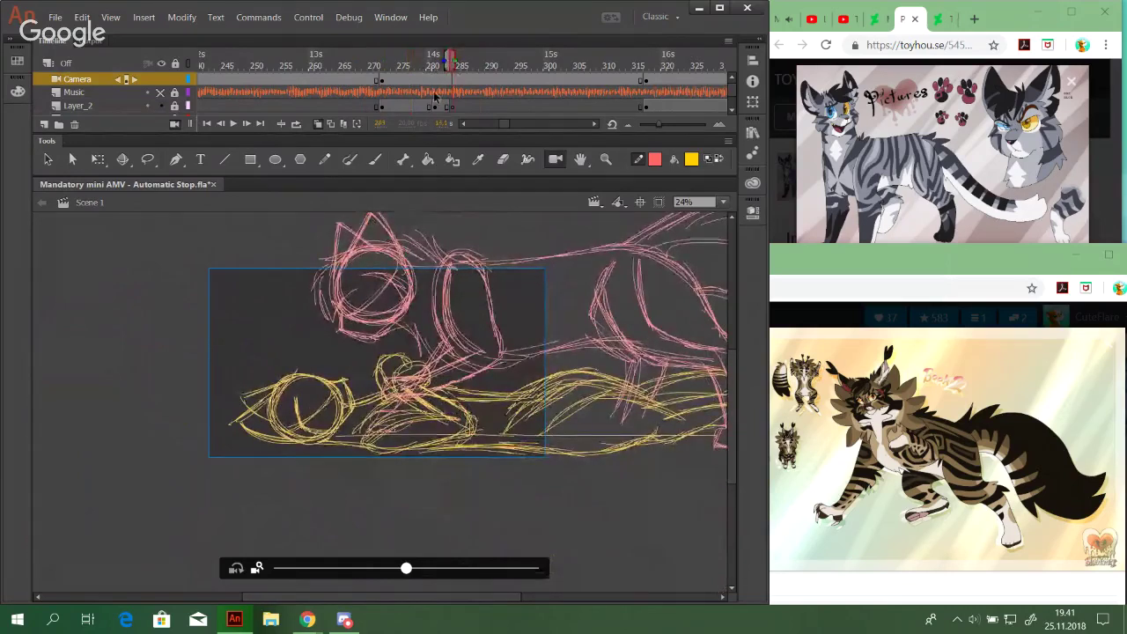
pyautogui.press('F6')
pyautogui.moveTo(454, 80); pyautogui.dragTo(476, 85)
pyautogui.click(435, 67)
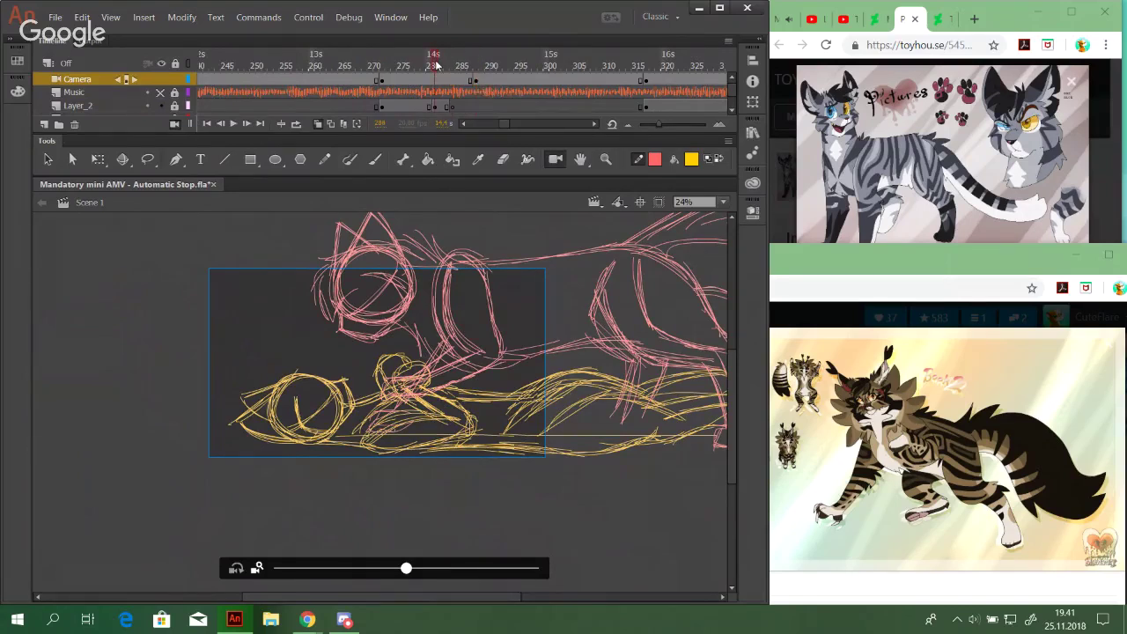
pyautogui.click(475, 68)
pyautogui.moveTo(406, 572); pyautogui.dragTo(371, 579)
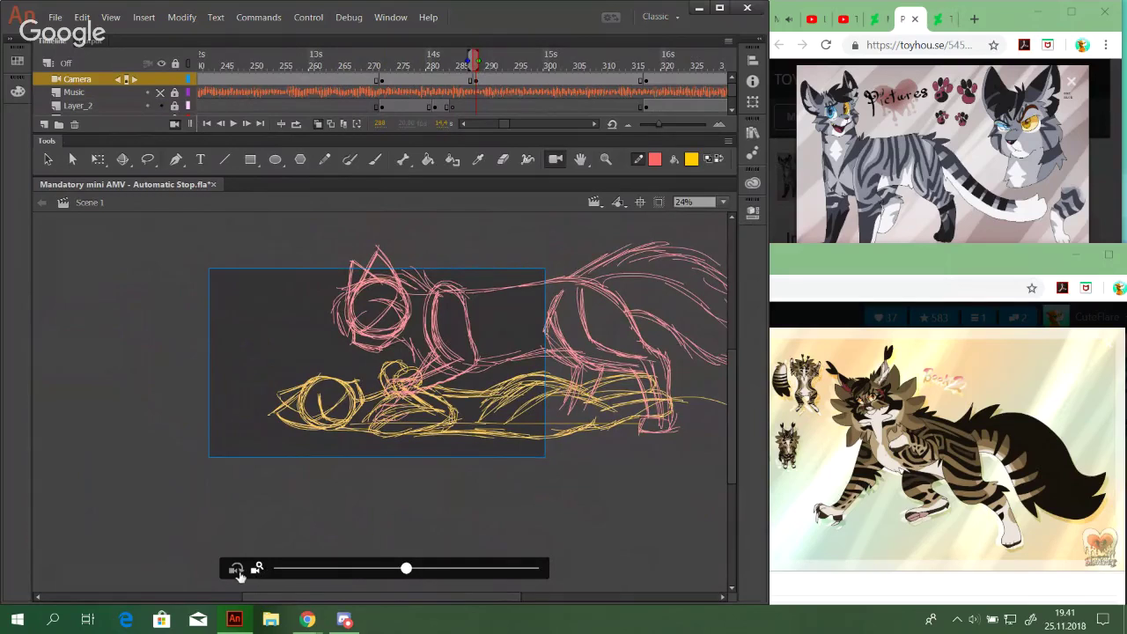
pyautogui.click(236, 570)
pyautogui.moveTo(407, 571); pyautogui.dragTo(364, 577)
pyautogui.hotkey('ctrl', 'z')
pyautogui.click(257, 568)
# Create a classic camera tween from frame 272 to frame 288 and preview the zoom-out
pyautogui.click(432, 67)
pyautogui.moveTo(431, 67); pyautogui.dragTo(474, 69)
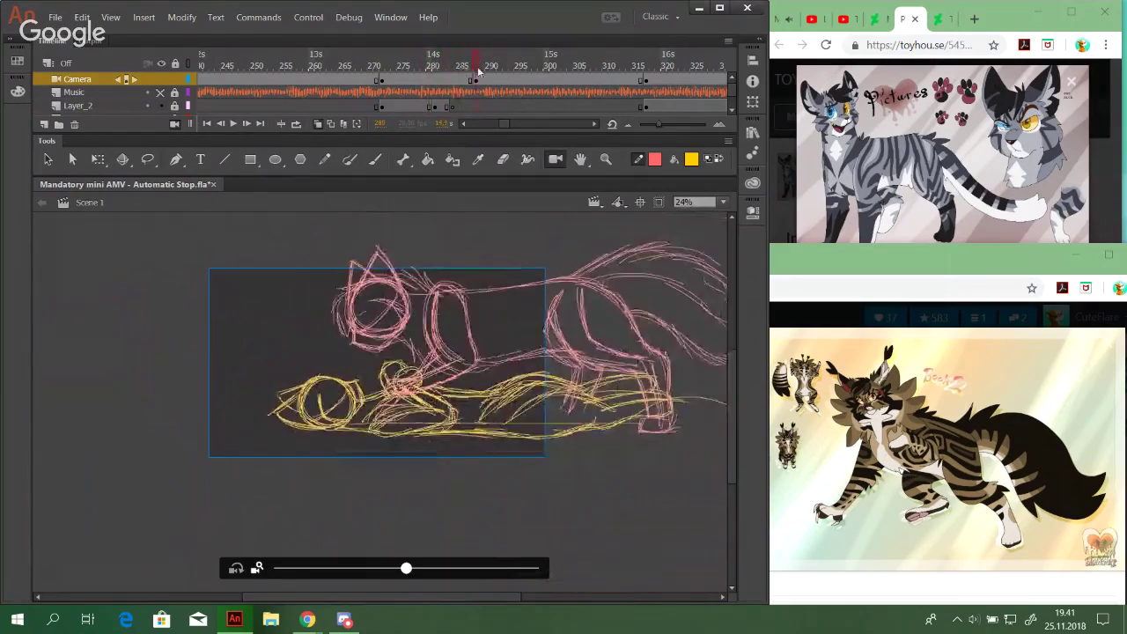
pyautogui.click(380, 82)
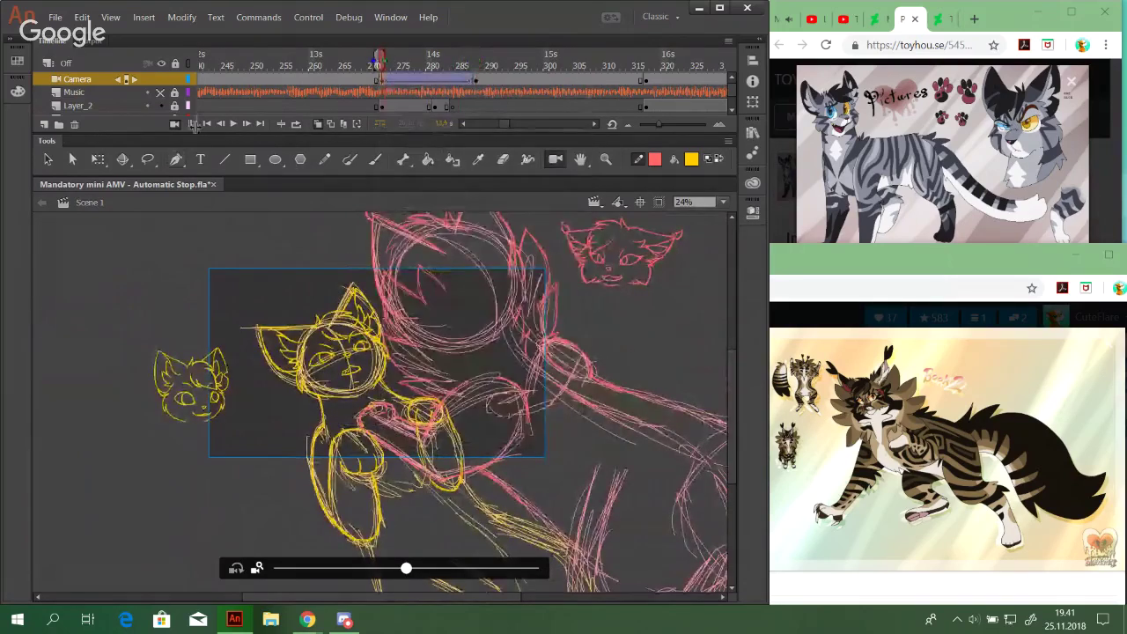
pyautogui.click(233, 124)
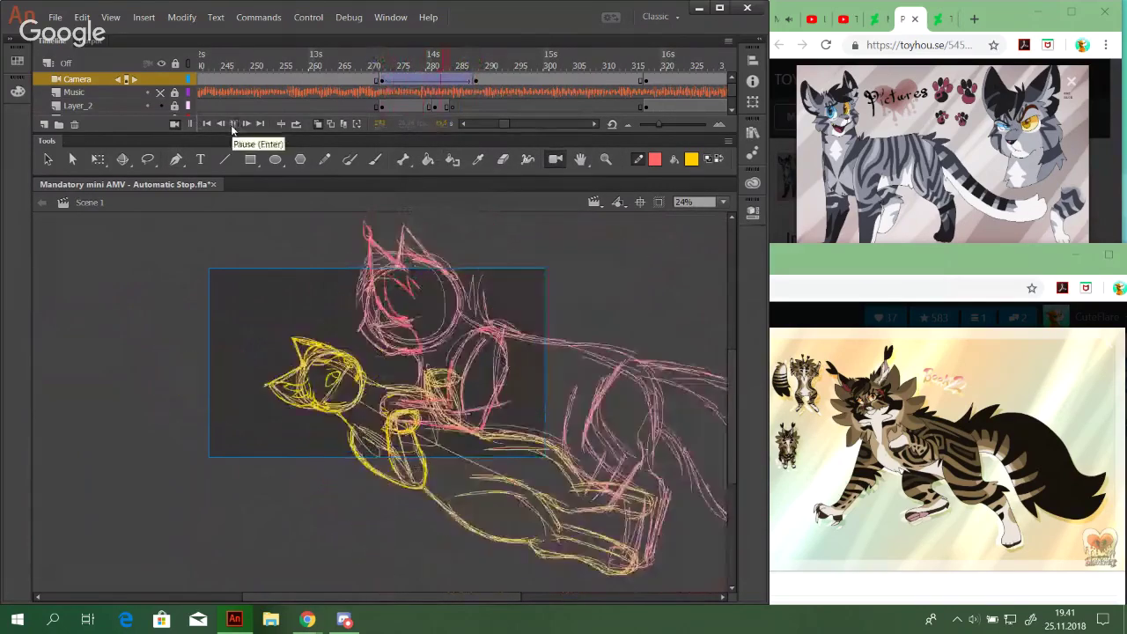
# Move the camera tween's end keyframe from frame 288 to frame 316 and play the scene back from frame 272
pyautogui.click(474, 64)
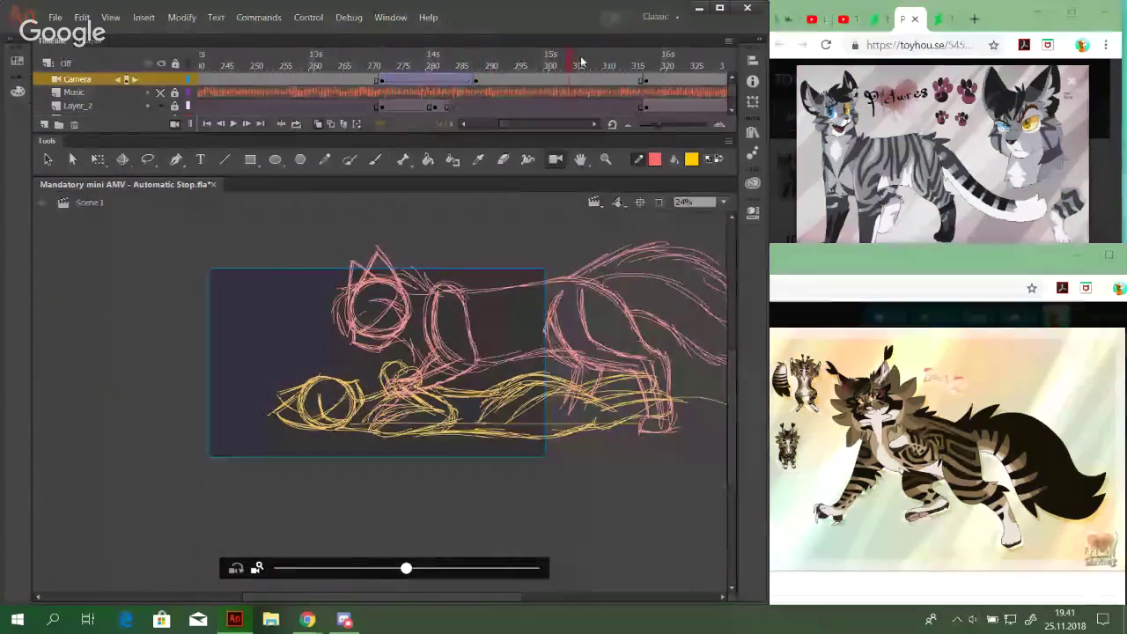
pyautogui.click(645, 65)
pyautogui.moveTo(643, 64); pyautogui.dragTo(636, 65)
pyautogui.click(476, 81)
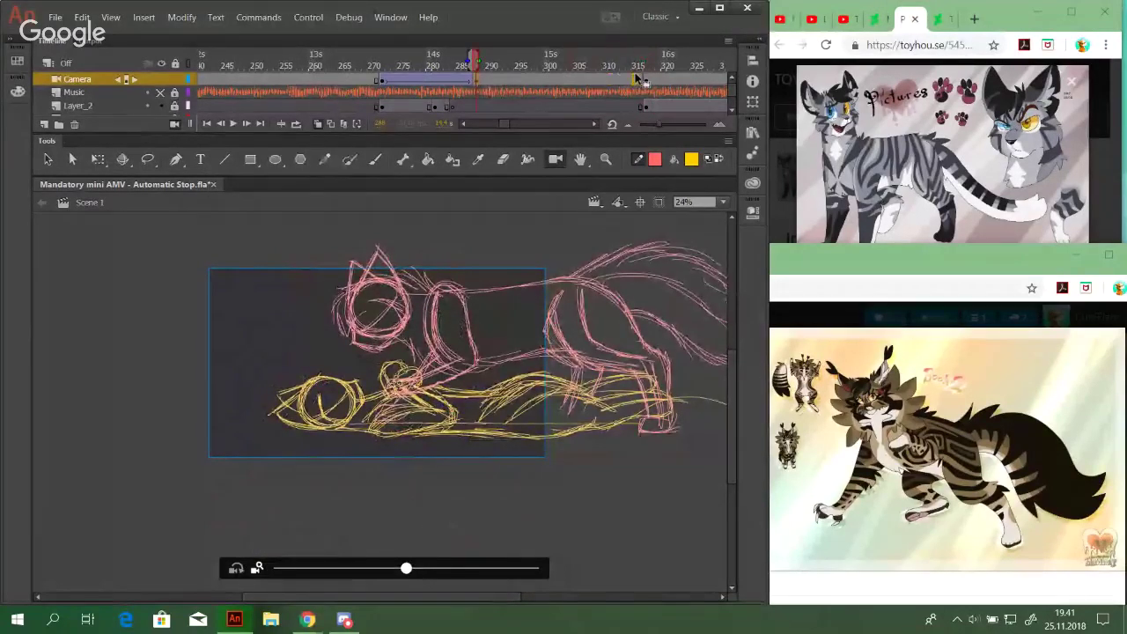
pyautogui.click(382, 62)
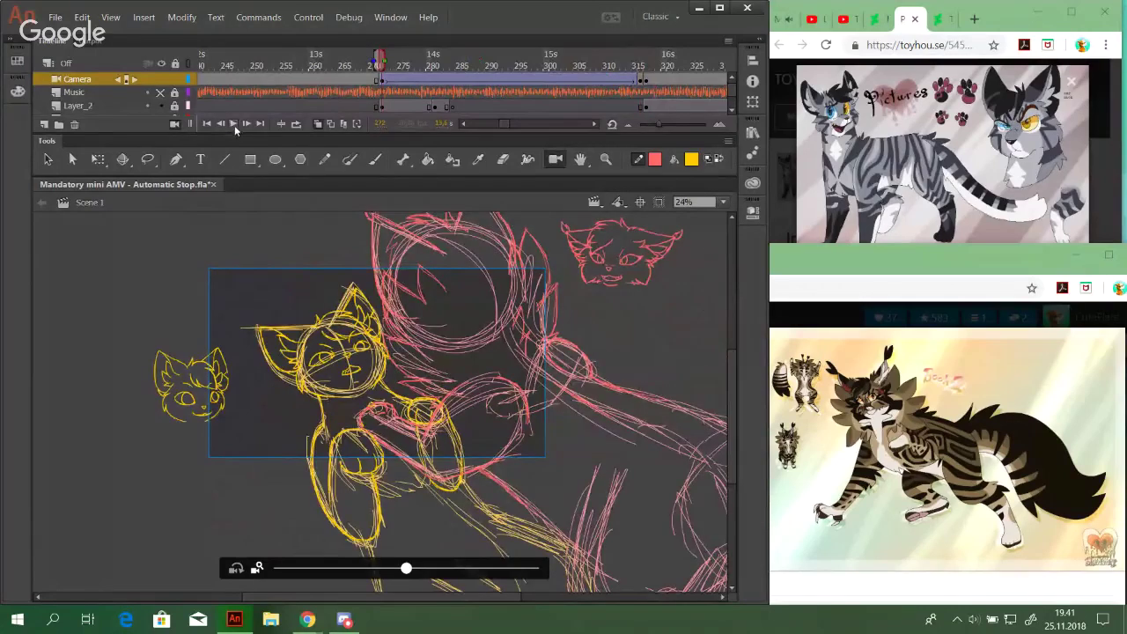
pyautogui.click(232, 125)
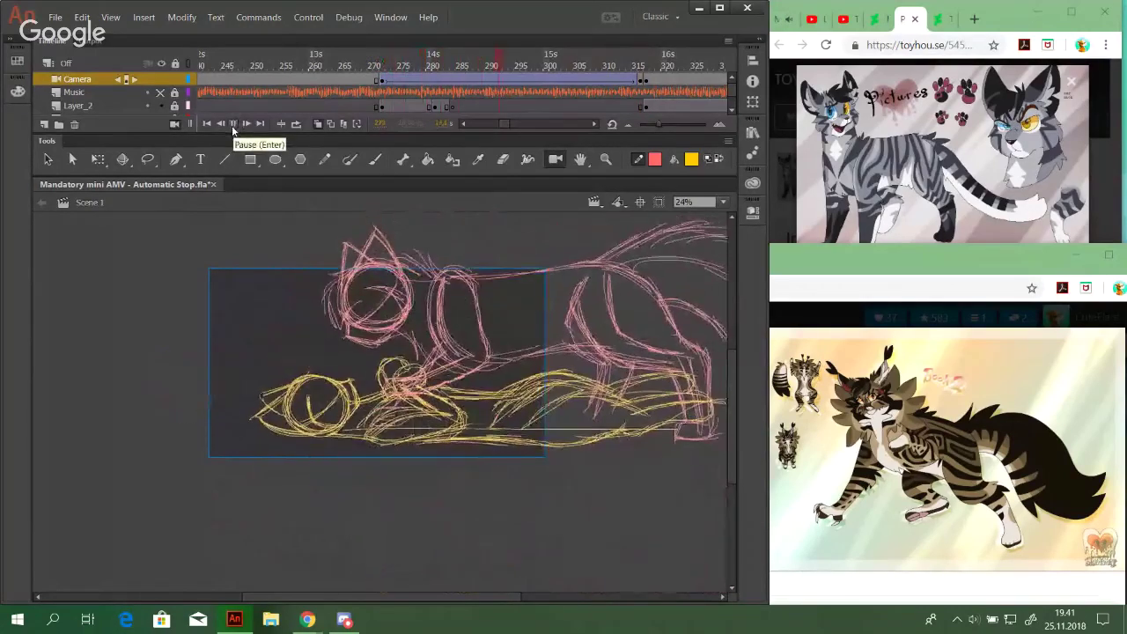
pyautogui.click(233, 124)
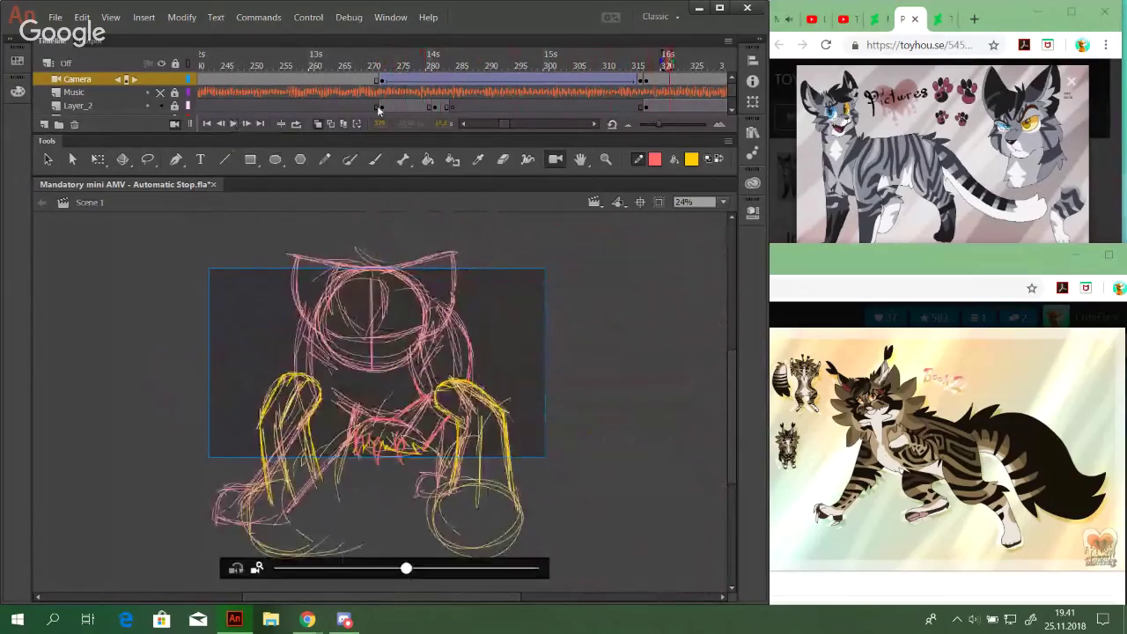
# Apply a Sine Ease Out to the camera tween starting at frame 272
pyautogui.click(384, 81)
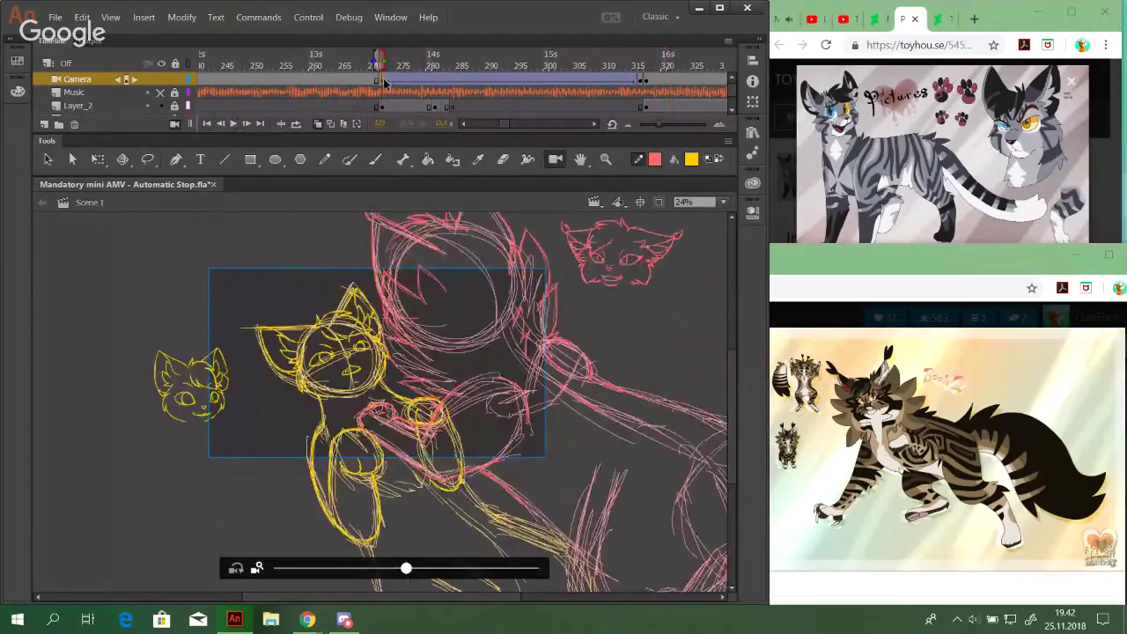
pyautogui.click(753, 212)
pyautogui.click(616, 223)
pyautogui.moveTo(621, 291)
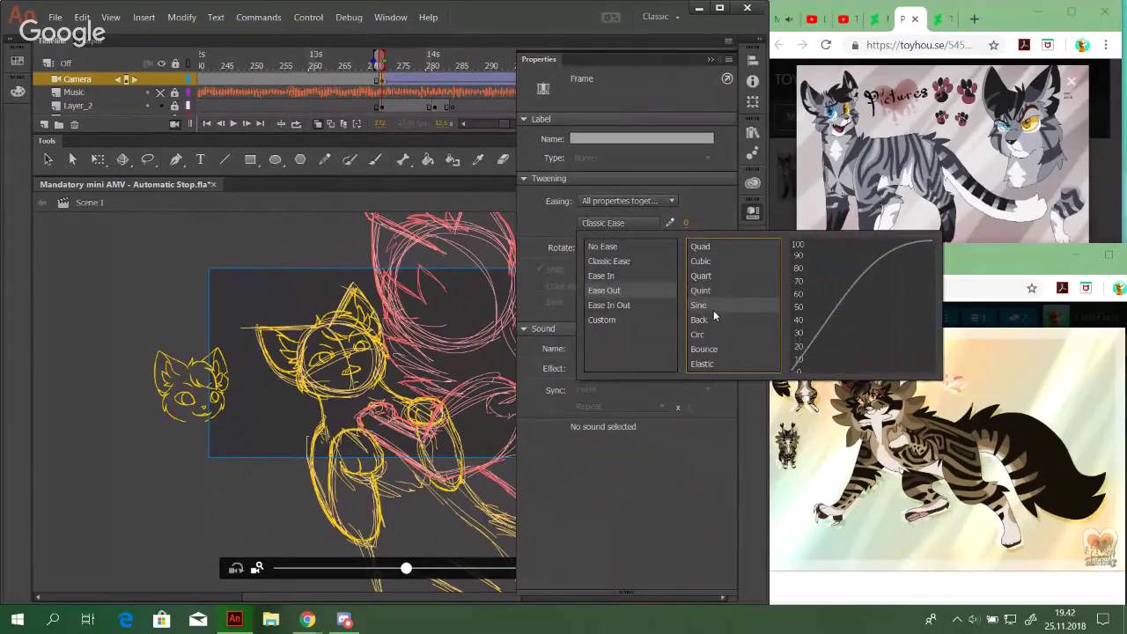
pyautogui.click(700, 305)
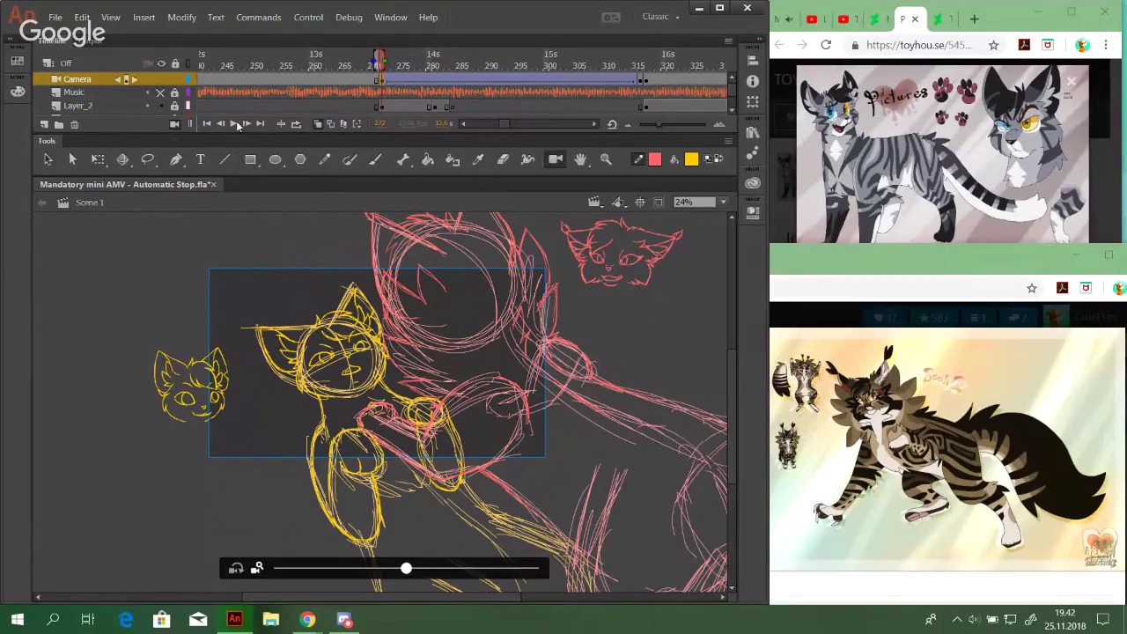
# Preview the pink and yellow cat scene to check the Sine easing on the camera
pyautogui.click(234, 124)
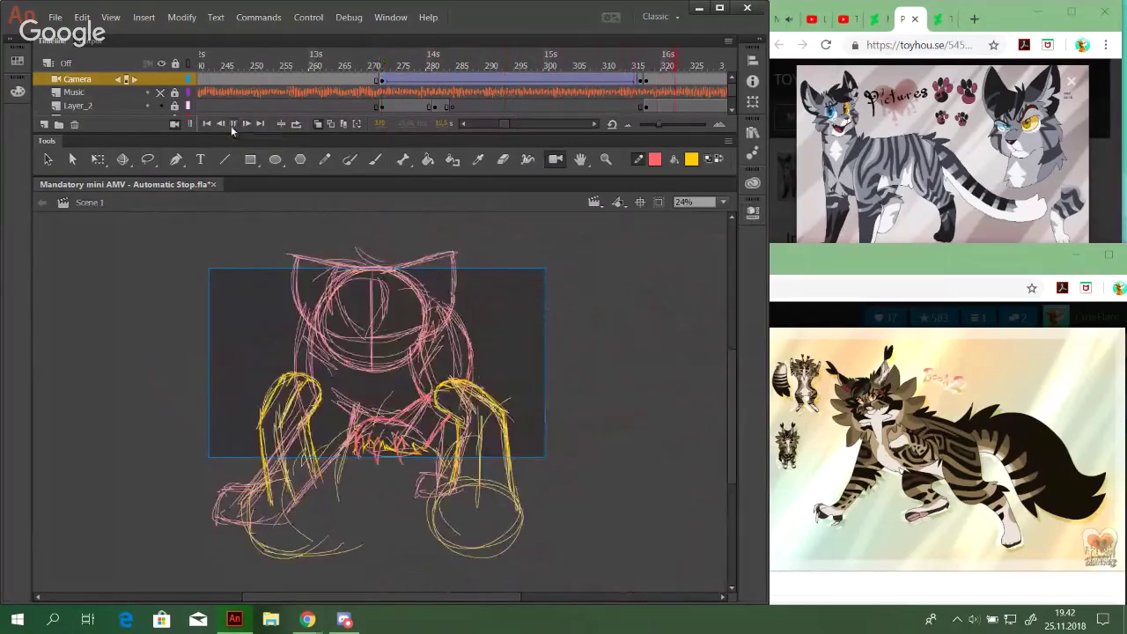
pyautogui.moveTo(379, 65); pyautogui.dragTo(378, 61)
pyautogui.click(234, 126)
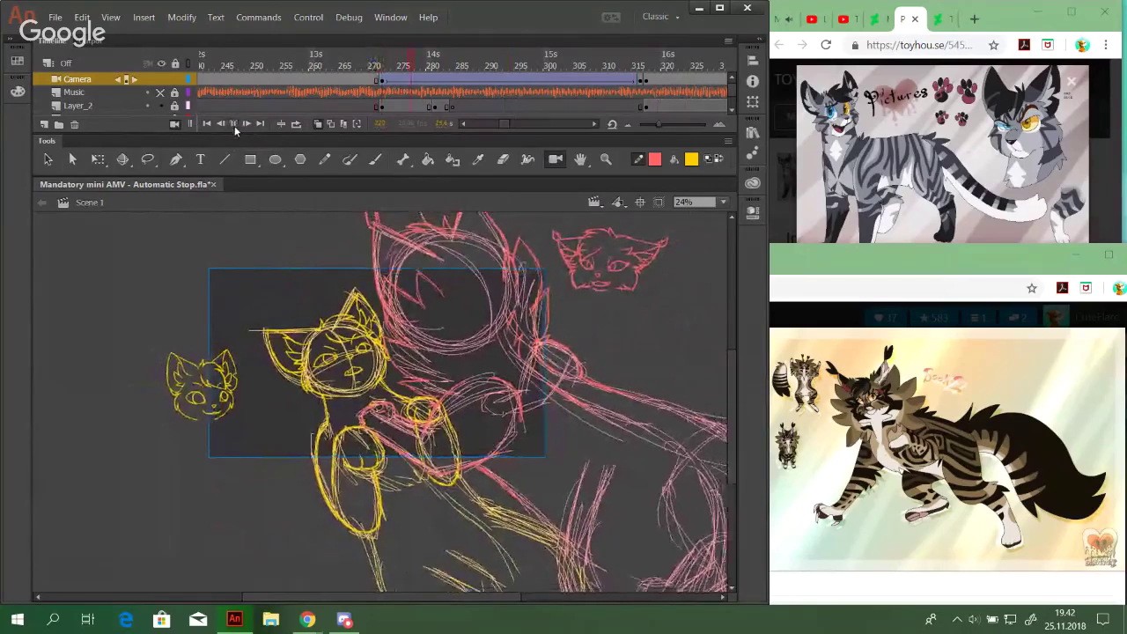
pyautogui.click(234, 125)
# Zoom the camera in slightly at frame 272 and scrub through the scene to check the framing
pyautogui.moveTo(410, 69)
pyautogui.mouseDown()
pyautogui.moveTo(488, 84)
pyautogui.moveTo(380, 81)
pyautogui.mouseUp()
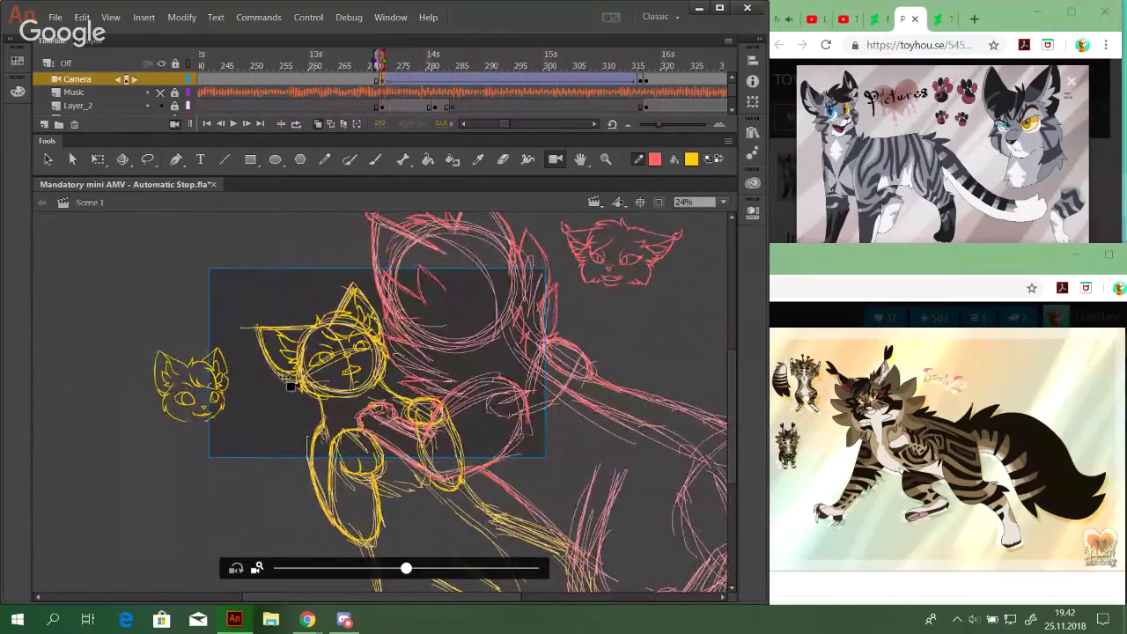
pyautogui.moveTo(408, 570); pyautogui.dragTo(425, 569)
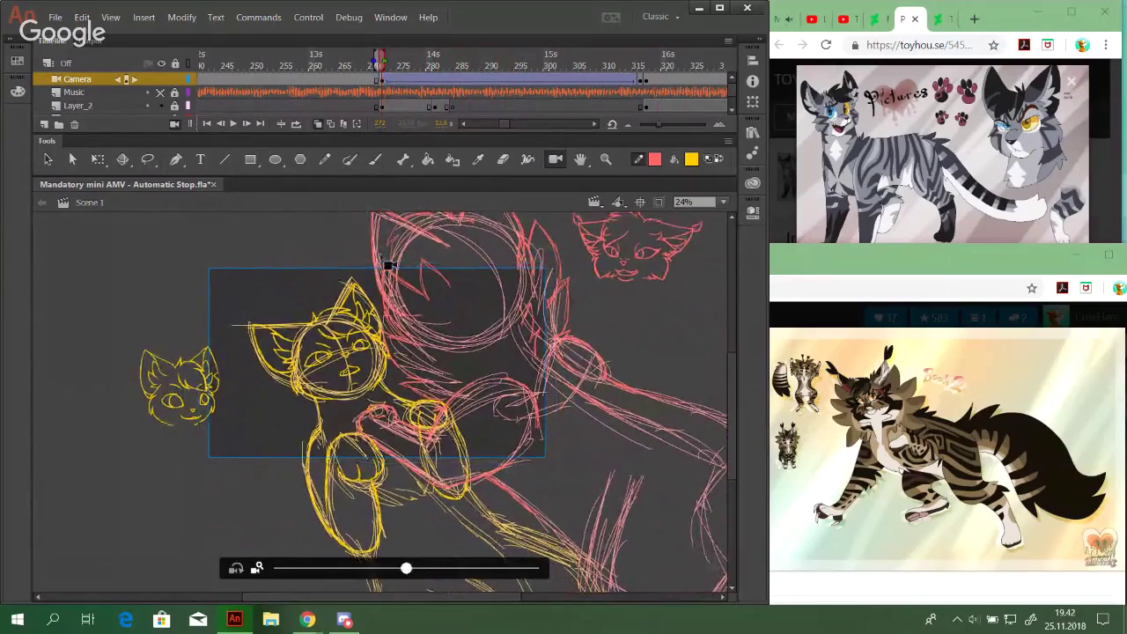
pyautogui.moveTo(353, 64); pyautogui.dragTo(608, 73)
# Zoom the camera out slightly on the front-facing crouching sketch in the scene starting at frame 317
pyautogui.moveTo(505, 125); pyautogui.dragTo(506, 128)
pyautogui.click(538, 80)
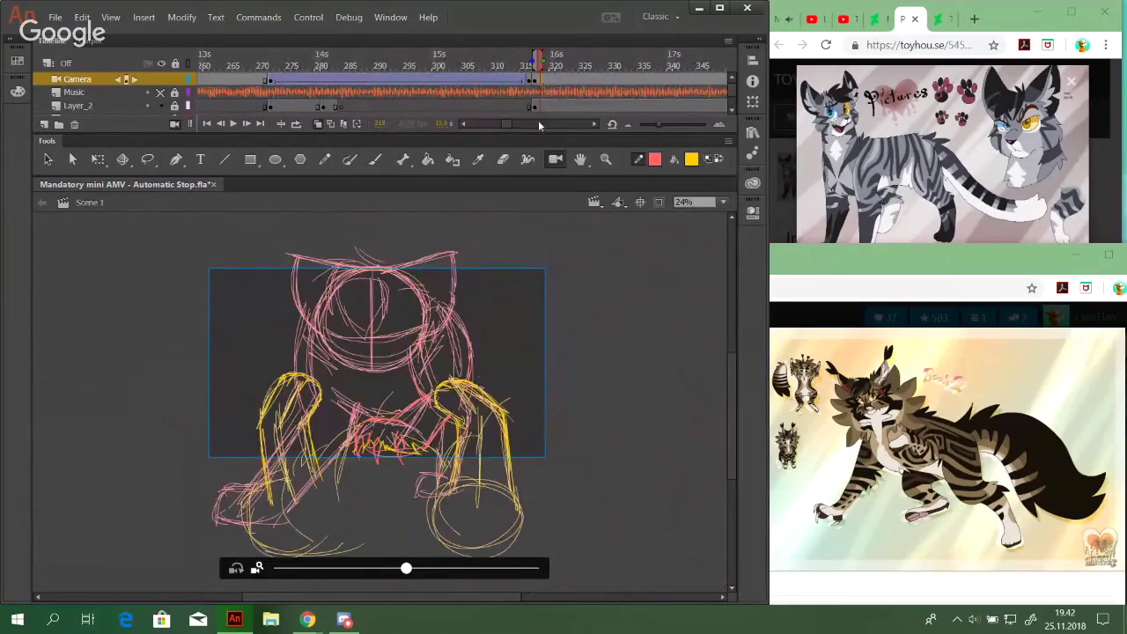
pyautogui.moveTo(505, 125); pyautogui.dragTo(512, 126)
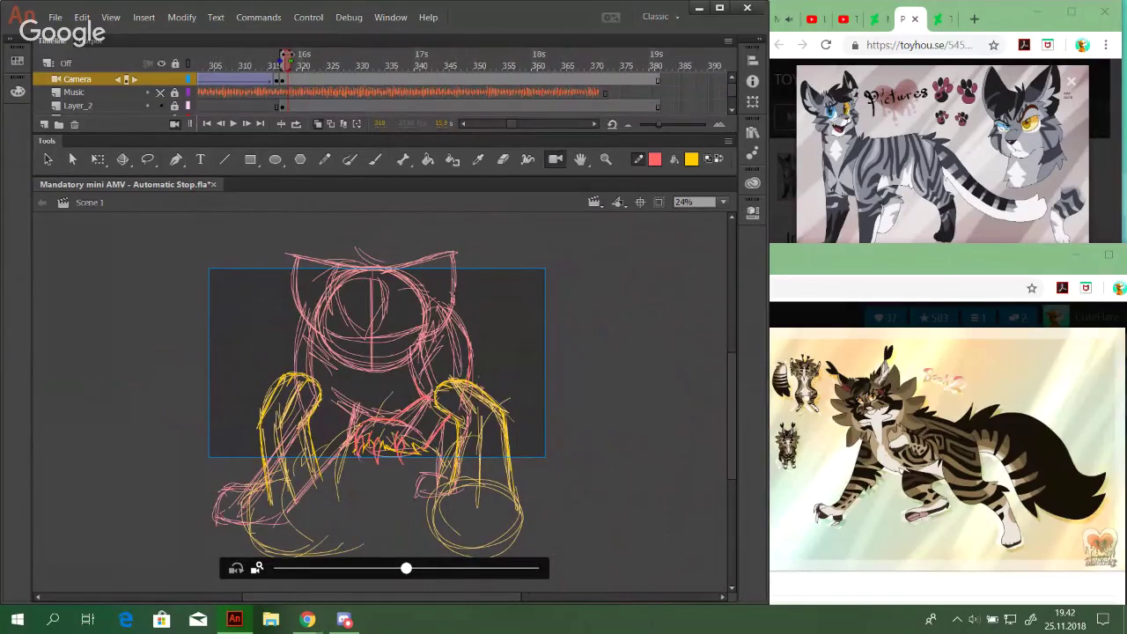
pyautogui.moveTo(283, 63)
pyautogui.mouseDown()
pyautogui.moveTo(611, 76)
pyautogui.moveTo(383, 69)
pyautogui.mouseUp()
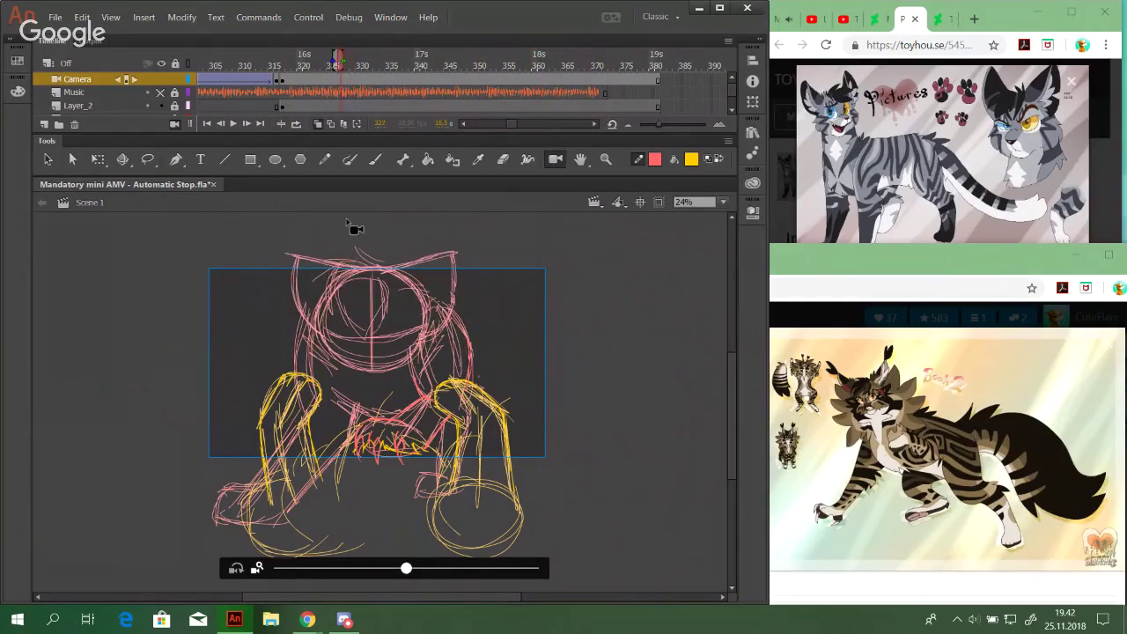
pyautogui.moveTo(409, 570); pyautogui.dragTo(399, 573)
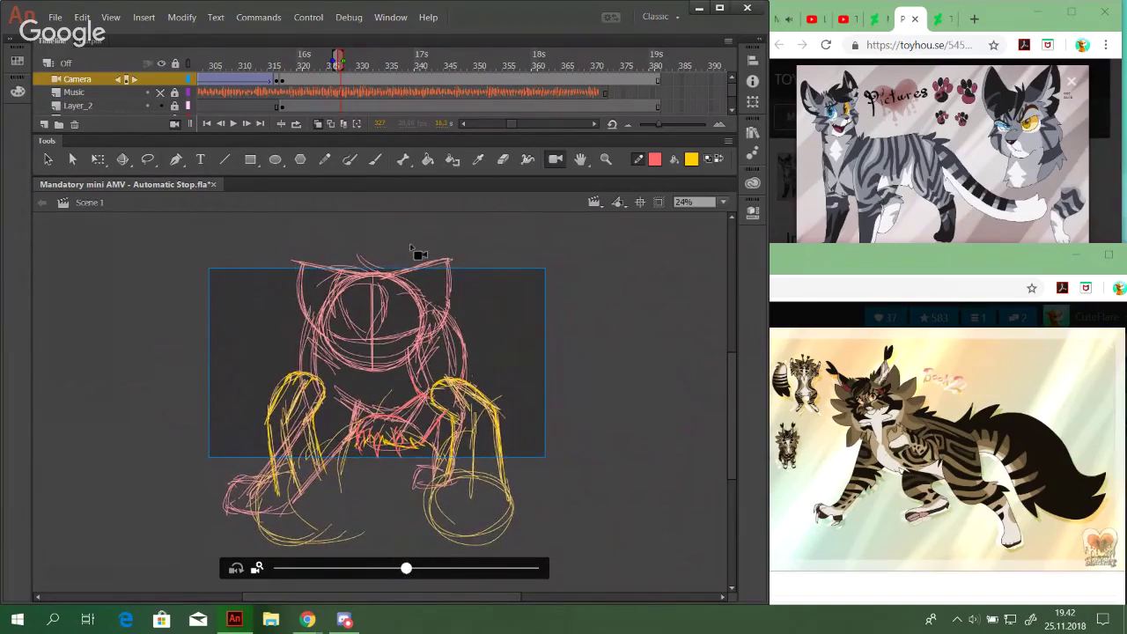
# Save the animation and watch it in a maximized test movie, closing the movie when done
pyautogui.moveTo(523, 124); pyautogui.dragTo(505, 123)
pyautogui.press('y')
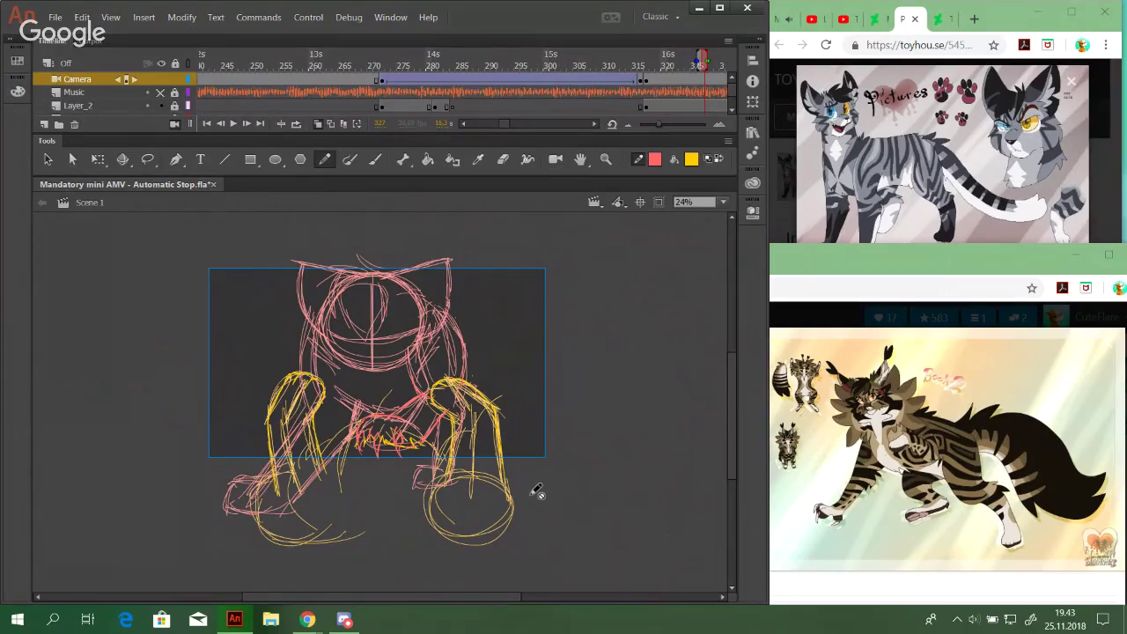
pyautogui.hotkey('ctrl', 's')
pyautogui.hotkey('ctrl', 'Return')
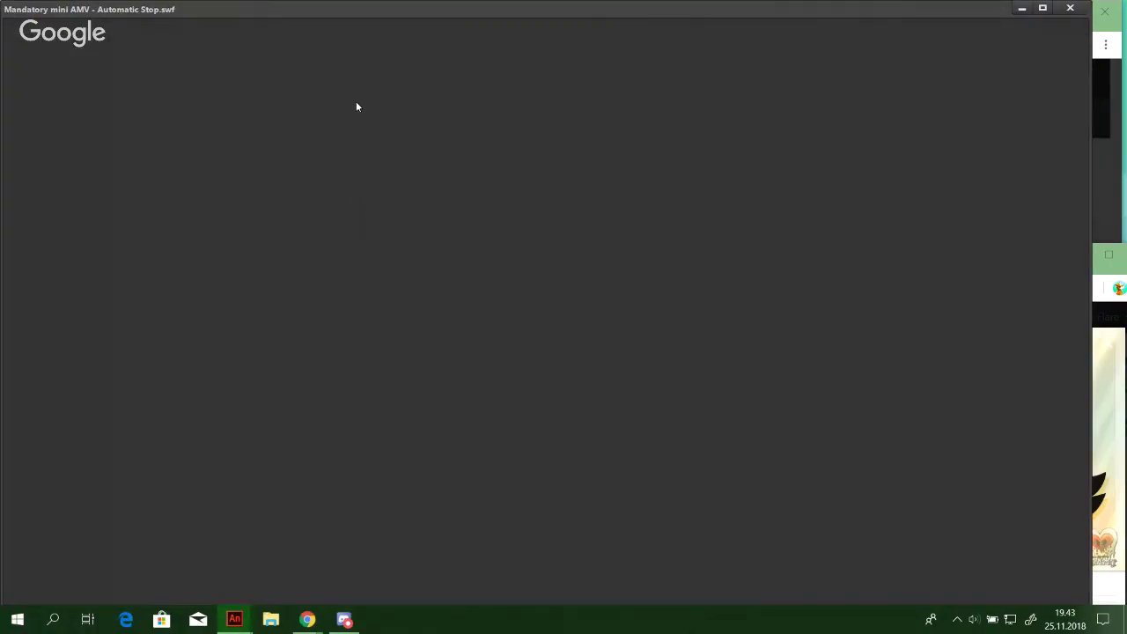
pyautogui.doubleClick(314, 11)
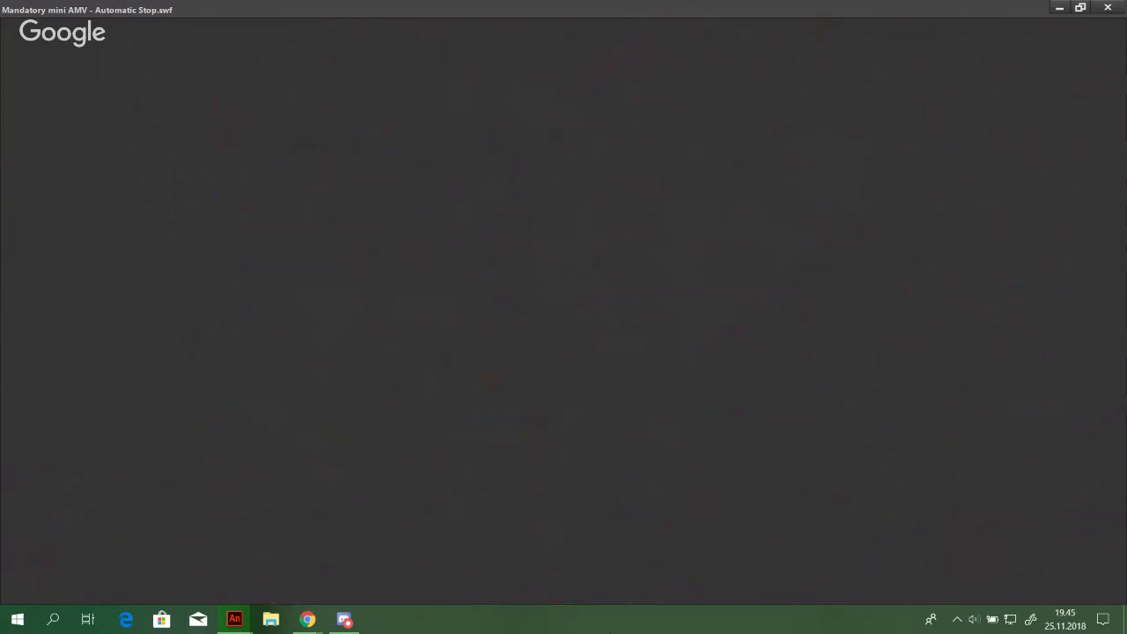
pyautogui.click(1107, 7)
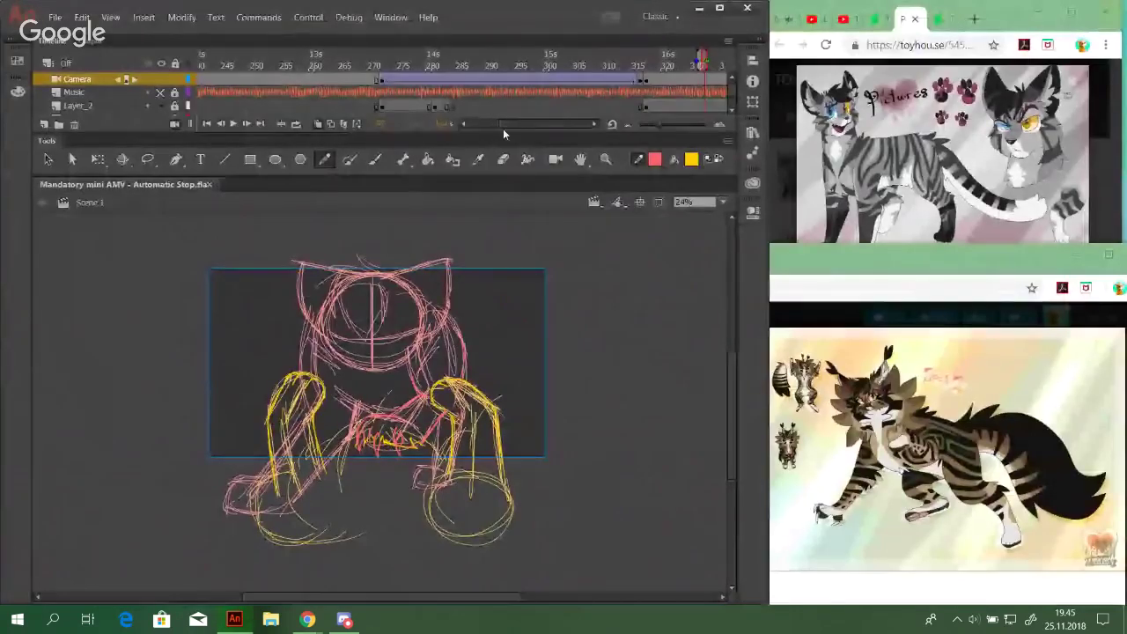
# Move the starting keyframe of the camera tween in the pink and yellow cat scene earlier, to frame 139
pyautogui.moveTo(501, 123); pyautogui.dragTo(487, 123)
pyautogui.click(340, 65)
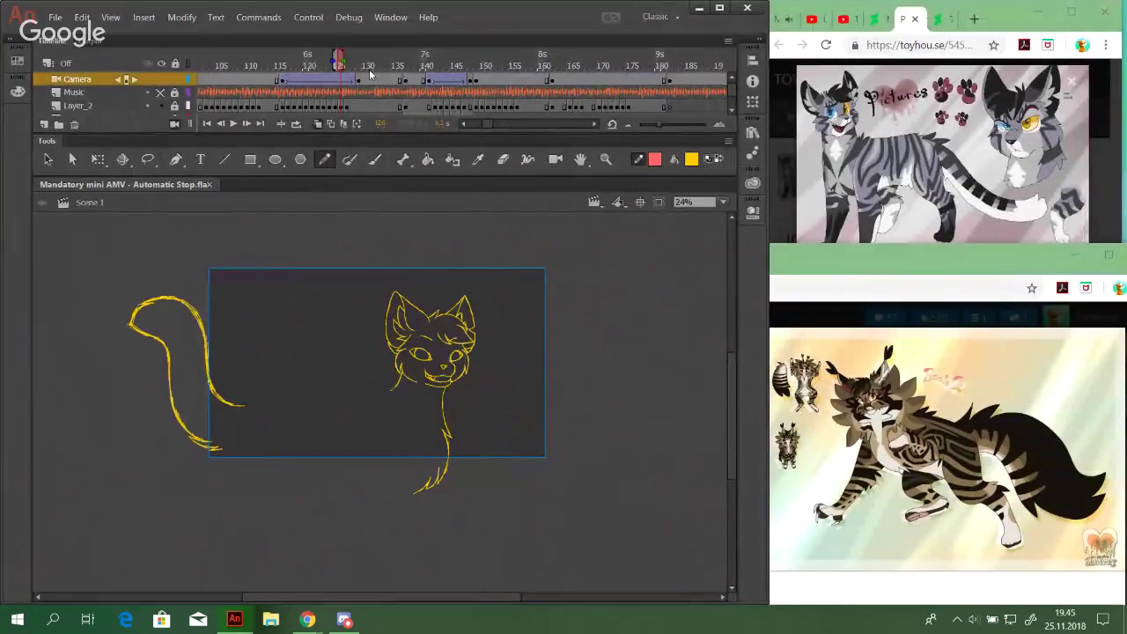
pyautogui.click(426, 62)
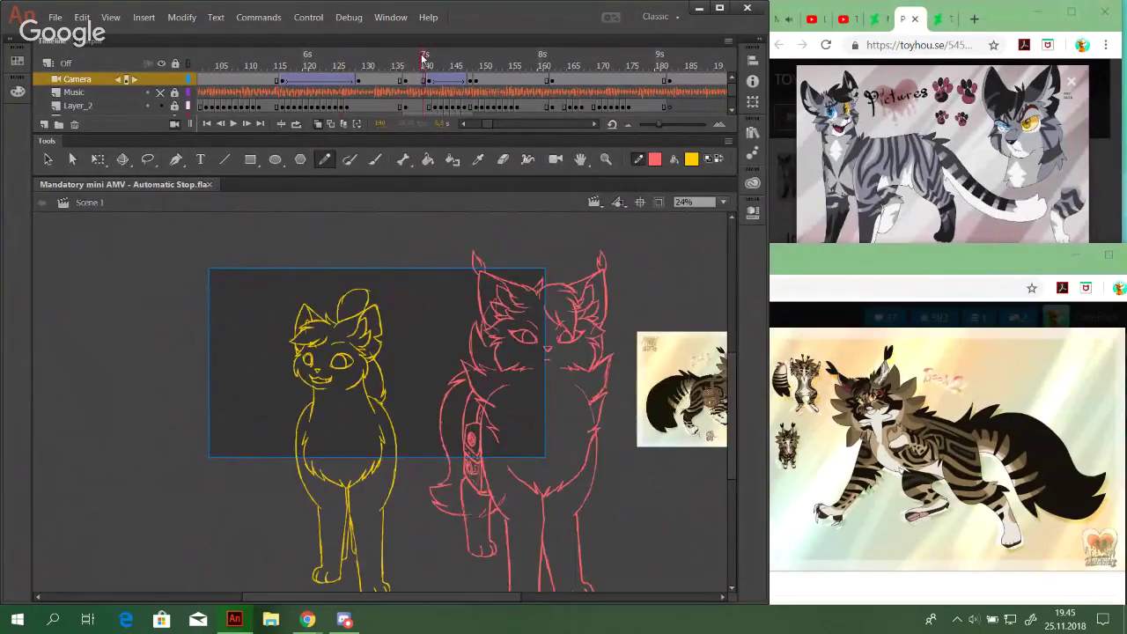
pyautogui.moveTo(430, 82); pyautogui.dragTo(417, 80)
pyautogui.click(414, 84)
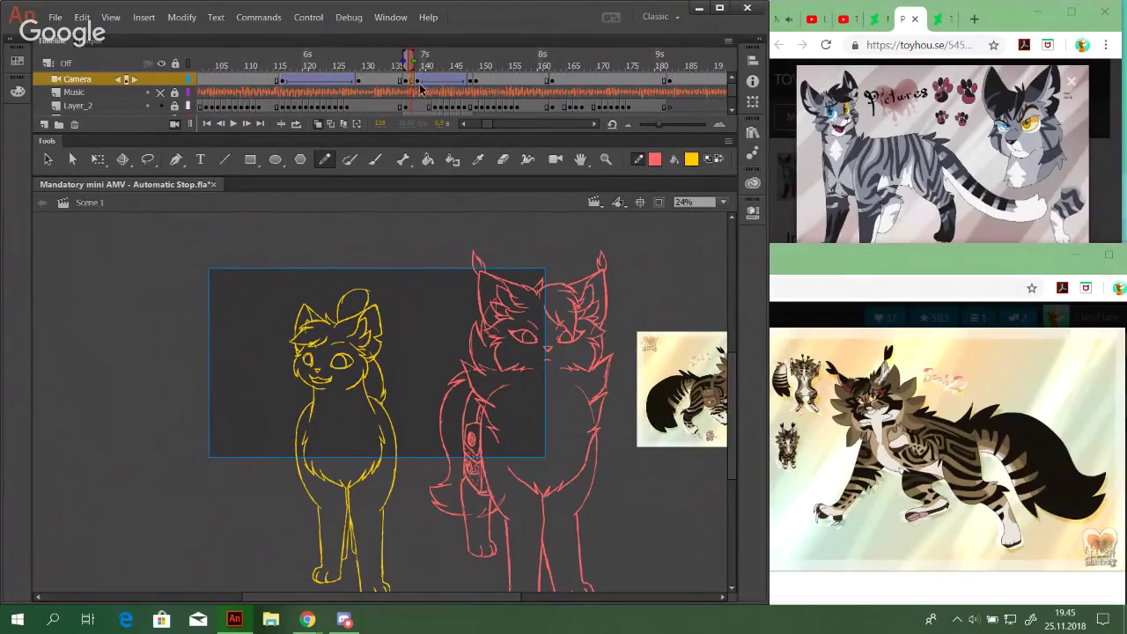
pyautogui.click(418, 82)
pyautogui.press(',')
pyautogui.click(418, 85)
pyautogui.press(',')
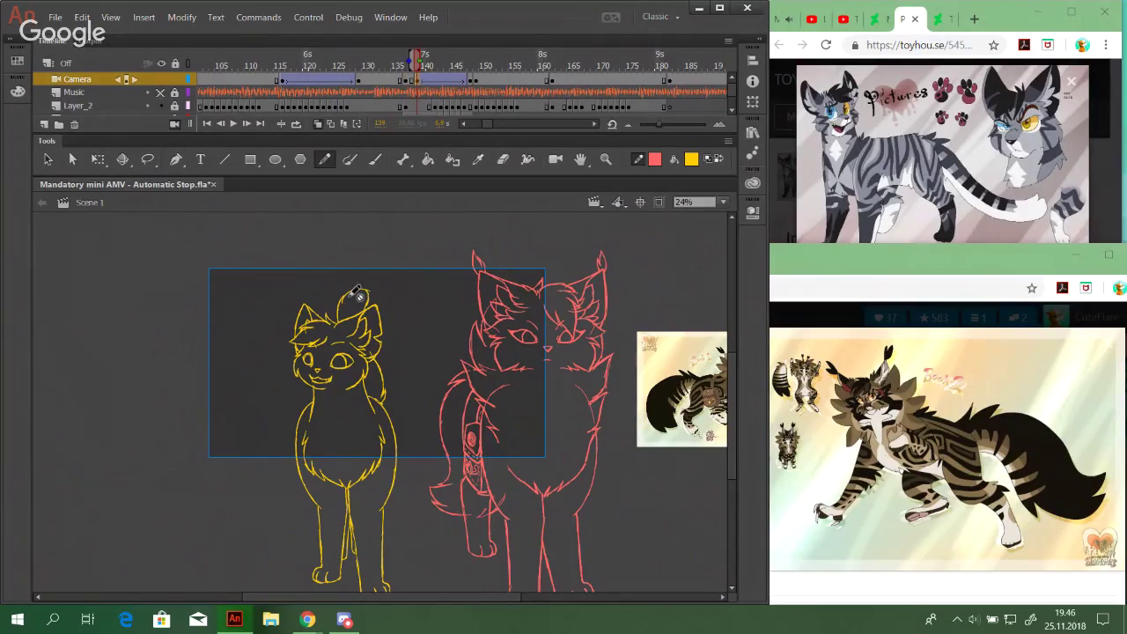
# Reframe the two cats slightly with the Camera tool at frame 139
pyautogui.click(555, 158)
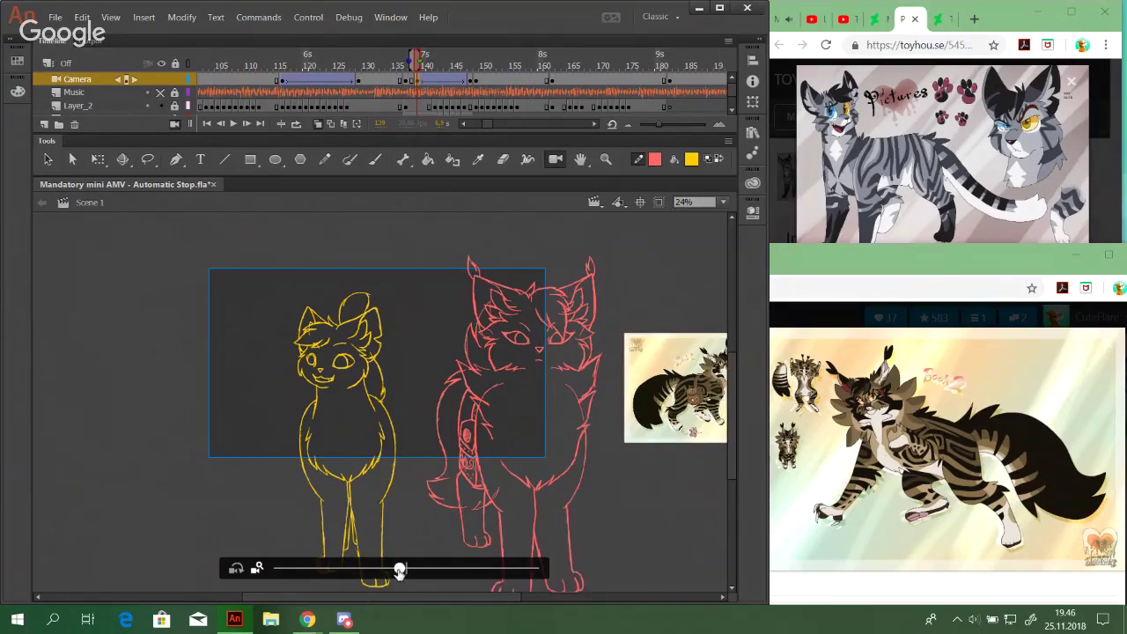
pyautogui.moveTo(462, 57); pyautogui.dragTo(417, 74)
pyautogui.moveTo(377, 382); pyautogui.dragTo(386, 382)
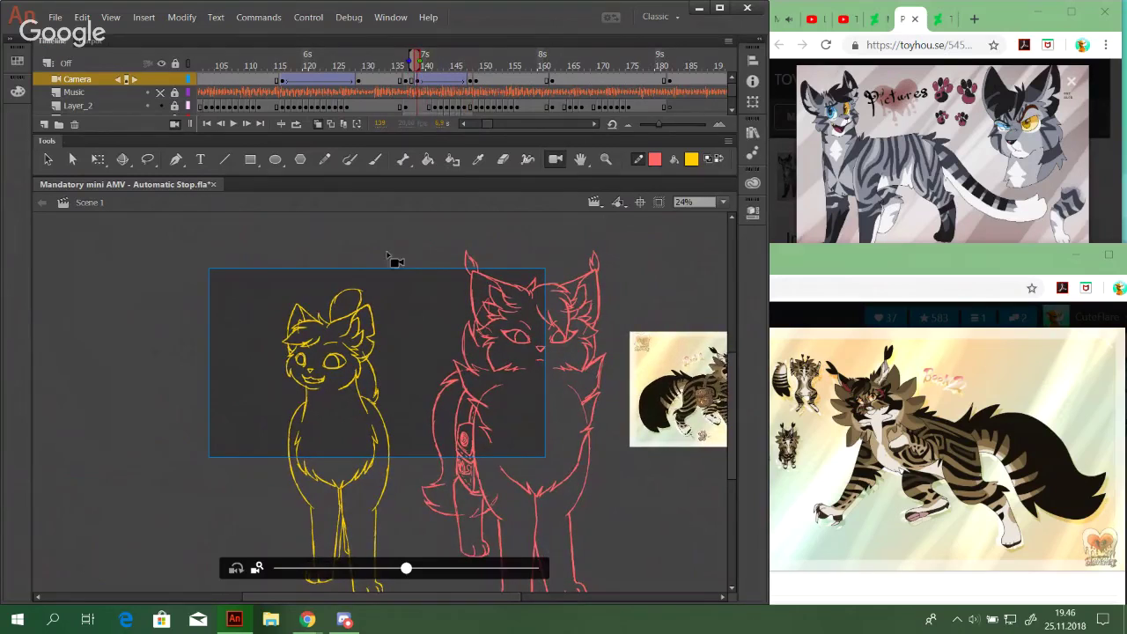
# Remove the classic tween that starts at frame 139 on the Camera layer
pyautogui.moveTo(405, 68); pyautogui.dragTo(419, 87)
pyautogui.click(406, 81)
pyautogui.moveTo(414, 82); pyautogui.dragTo(413, 85)
pyautogui.click(411, 82)
pyautogui.click(417, 83)
pyautogui.click(445, 82)
pyautogui.click(417, 82)
pyautogui.rightClick(417, 82)
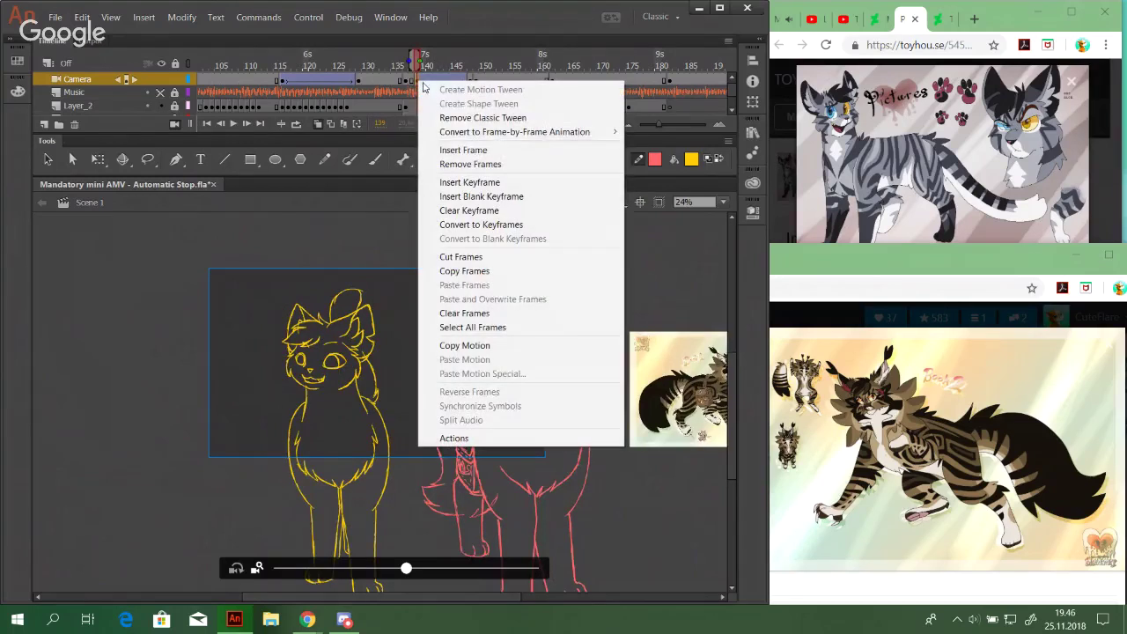
pyautogui.click(480, 117)
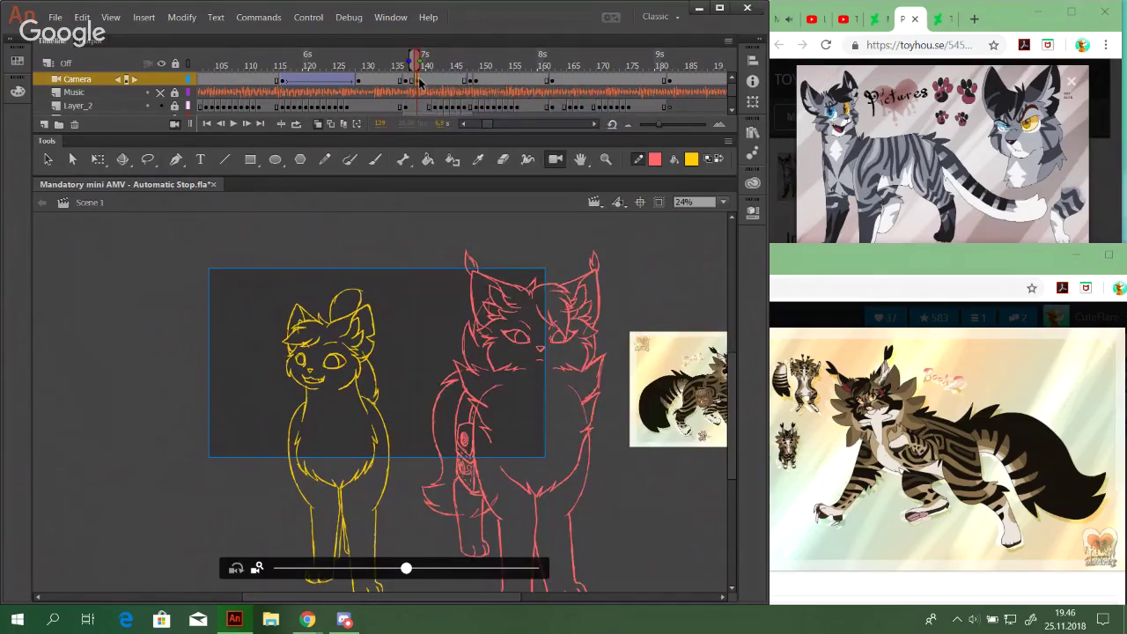
# Compare the framing of the two cats at both ends of the camera move and pan the camera slightly to match
pyautogui.click(470, 85)
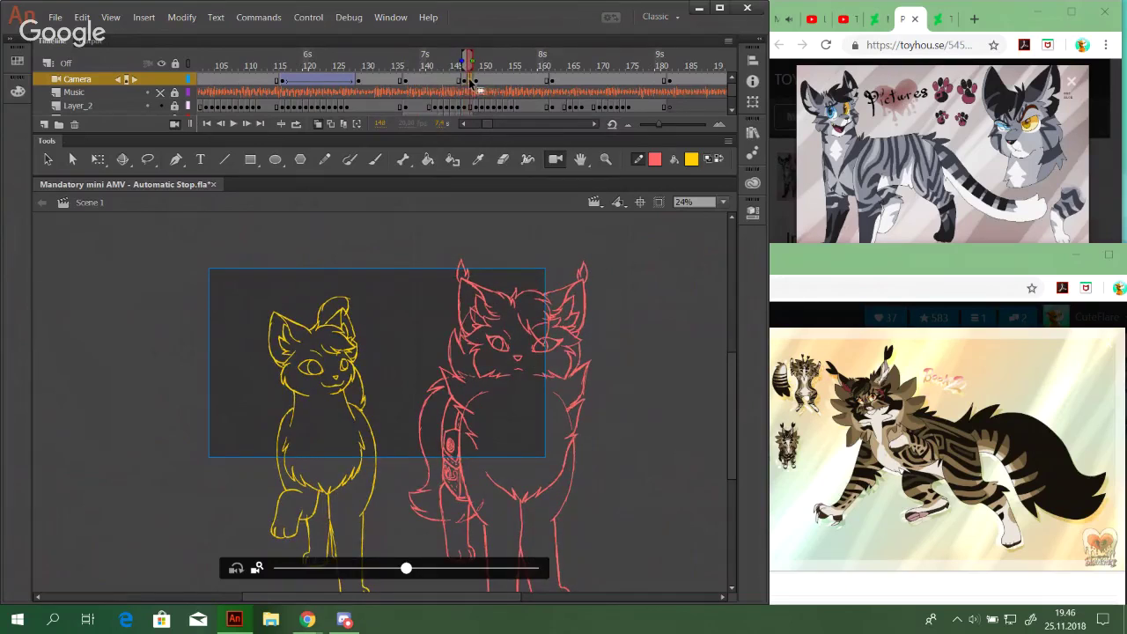
pyautogui.click(460, 82)
pyautogui.click(425, 65)
pyautogui.click(465, 65)
pyautogui.click(420, 65)
pyautogui.click(466, 65)
pyautogui.click(472, 65)
pyautogui.click(466, 65)
pyautogui.moveTo(467, 64); pyautogui.dragTo(467, 66)
pyautogui.moveTo(346, 394); pyautogui.dragTo(367, 396)
pyautogui.click(403, 65)
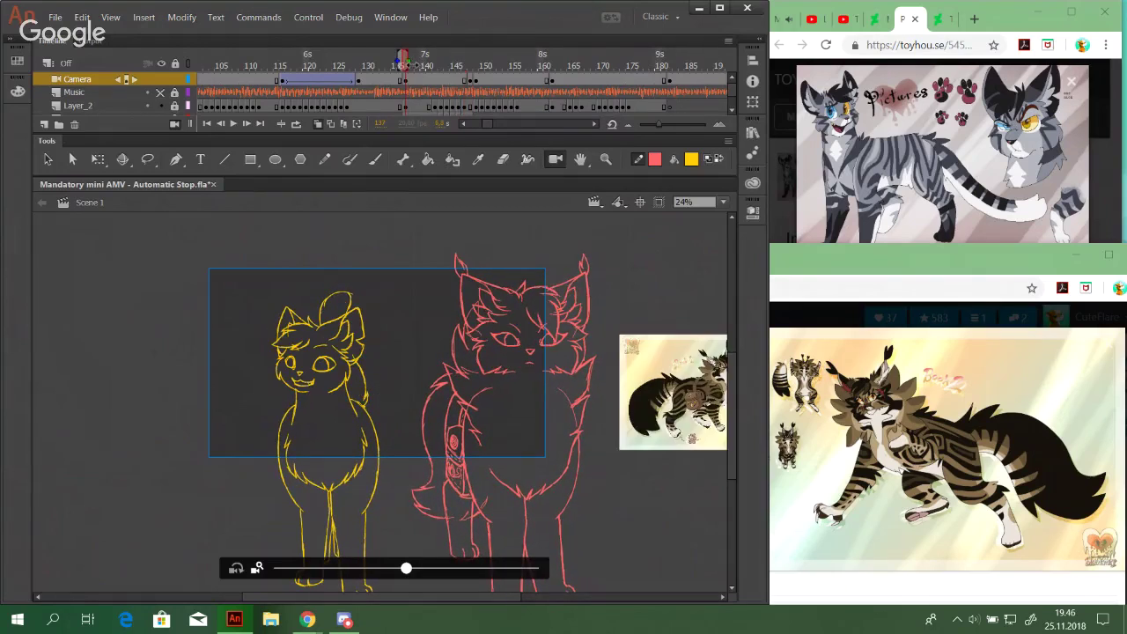
# Create a classic tween on the Camera layer from frame 139 and check its easing options
pyautogui.click(424, 80)
pyautogui.press('.')
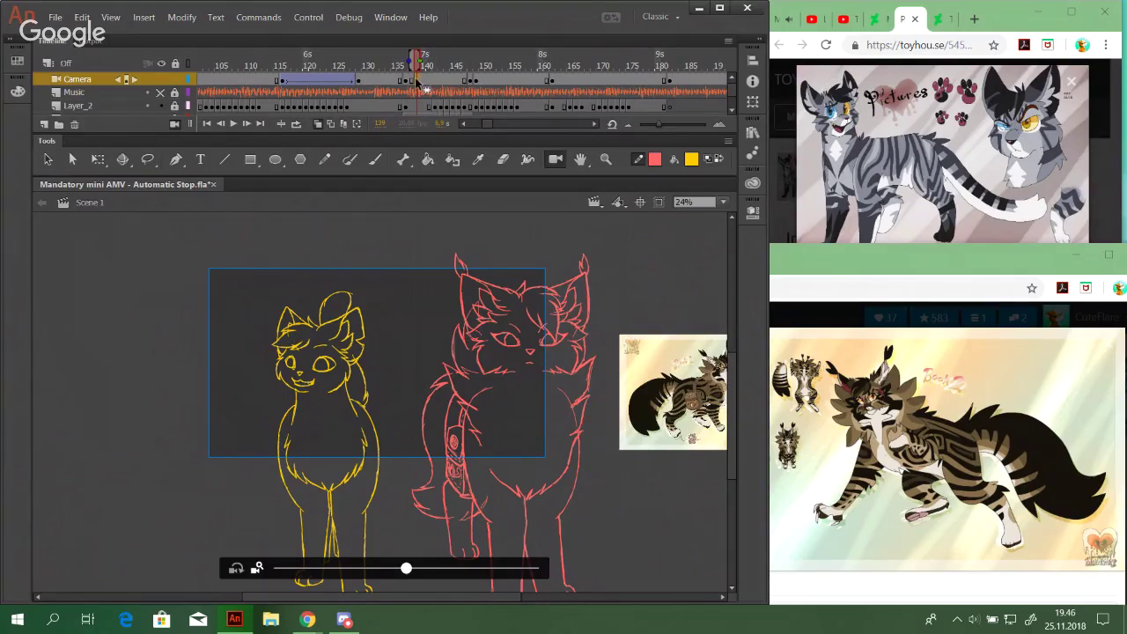
pyautogui.rightClick(416, 79)
pyautogui.click(437, 113)
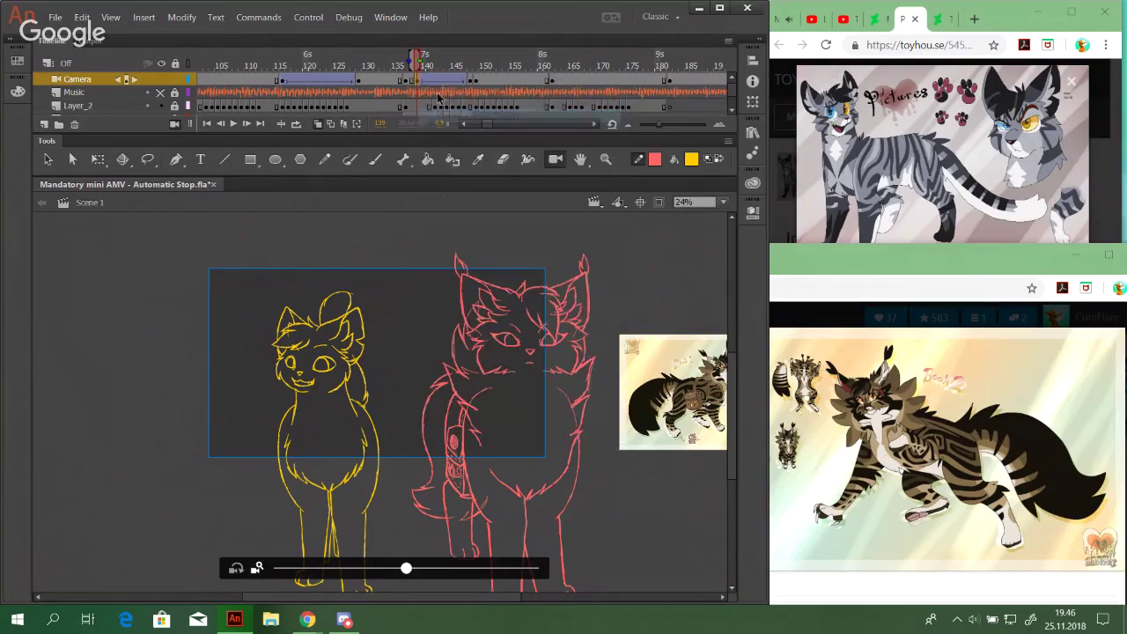
pyautogui.click(753, 211)
pyautogui.click(634, 222)
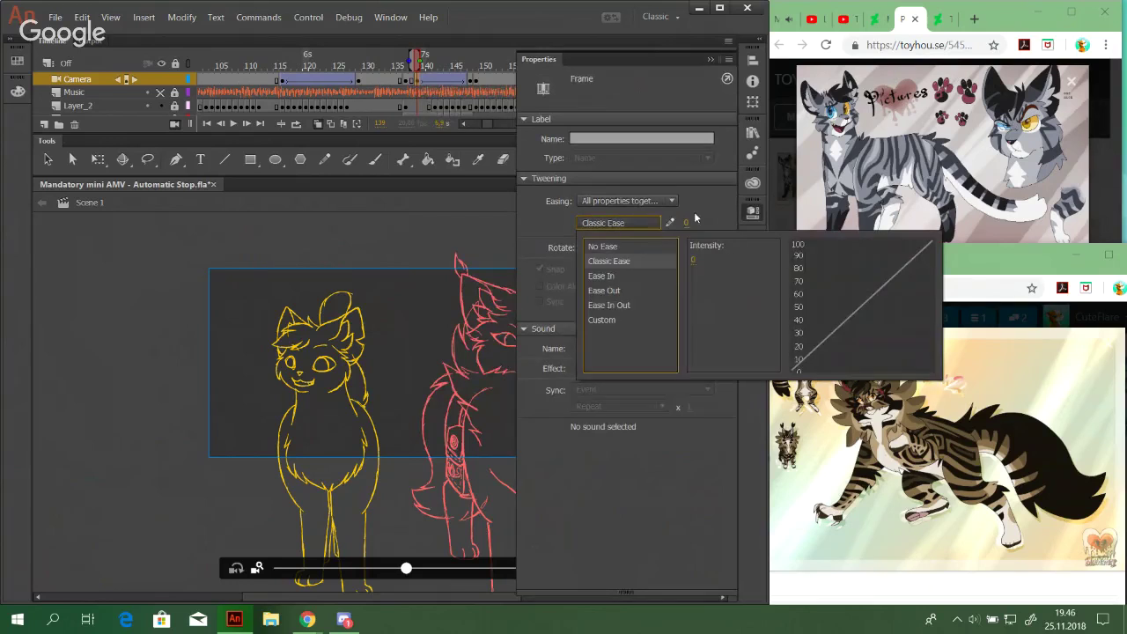
pyautogui.click(752, 213)
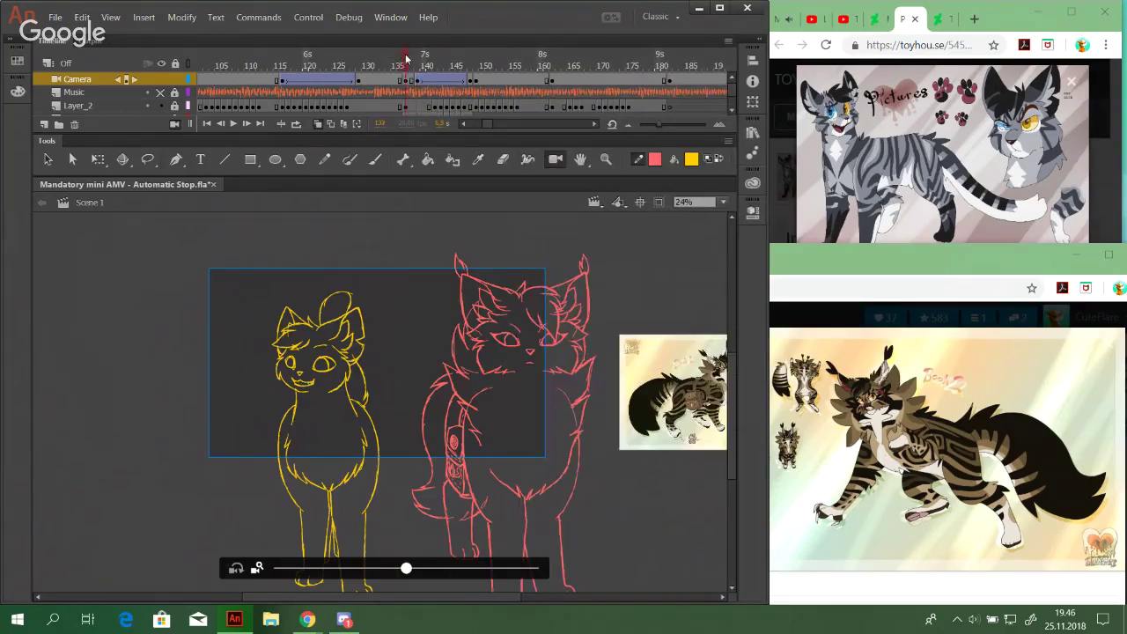
# Play the two-cat scene from around frame 137 to check the camera movement
pyautogui.click(234, 124)
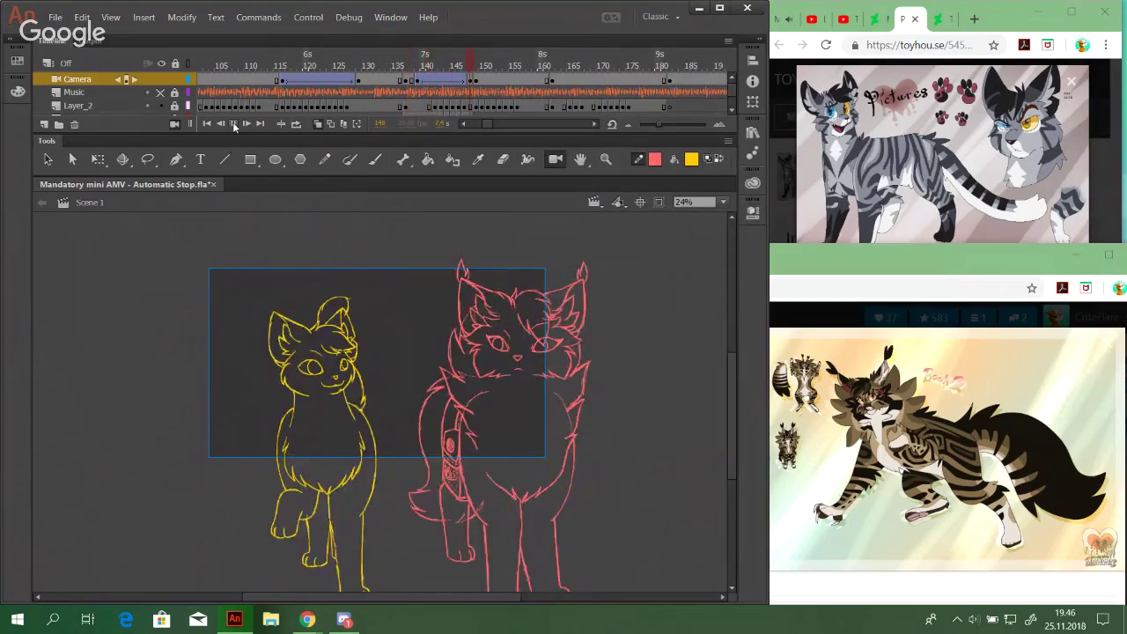
pyautogui.click(235, 124)
pyautogui.click(421, 63)
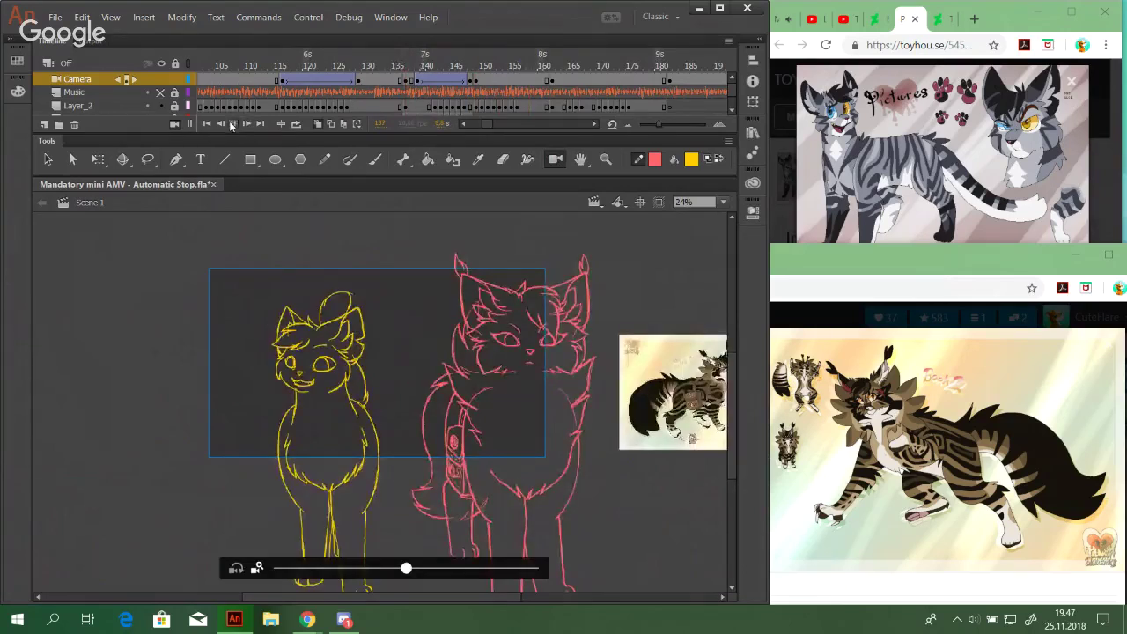
pyautogui.click(234, 125)
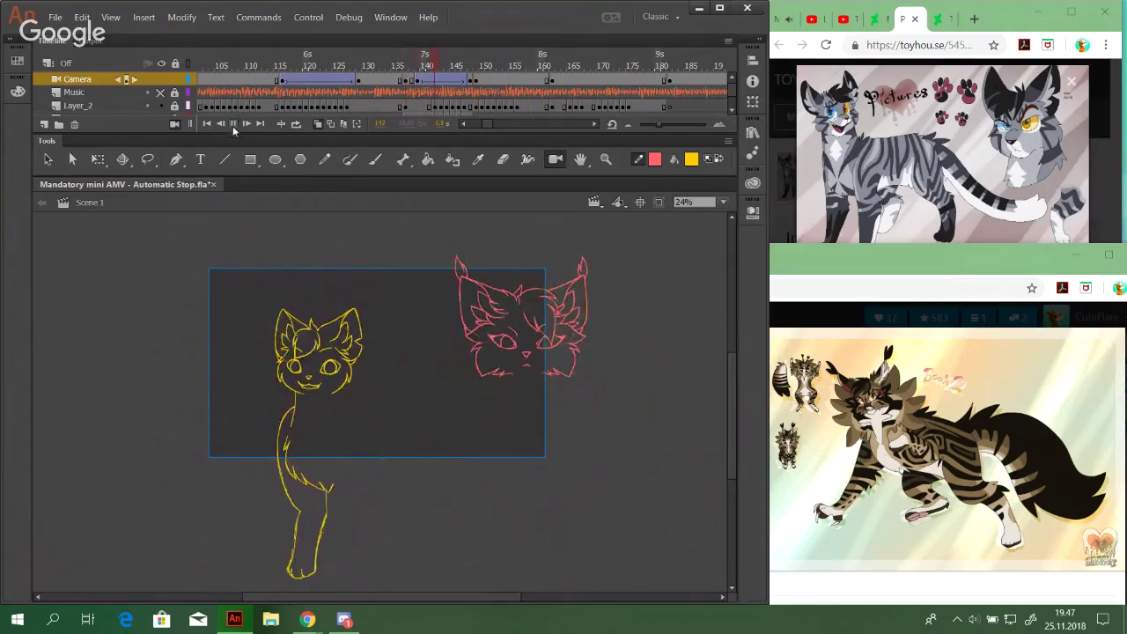
pyautogui.click(416, 62)
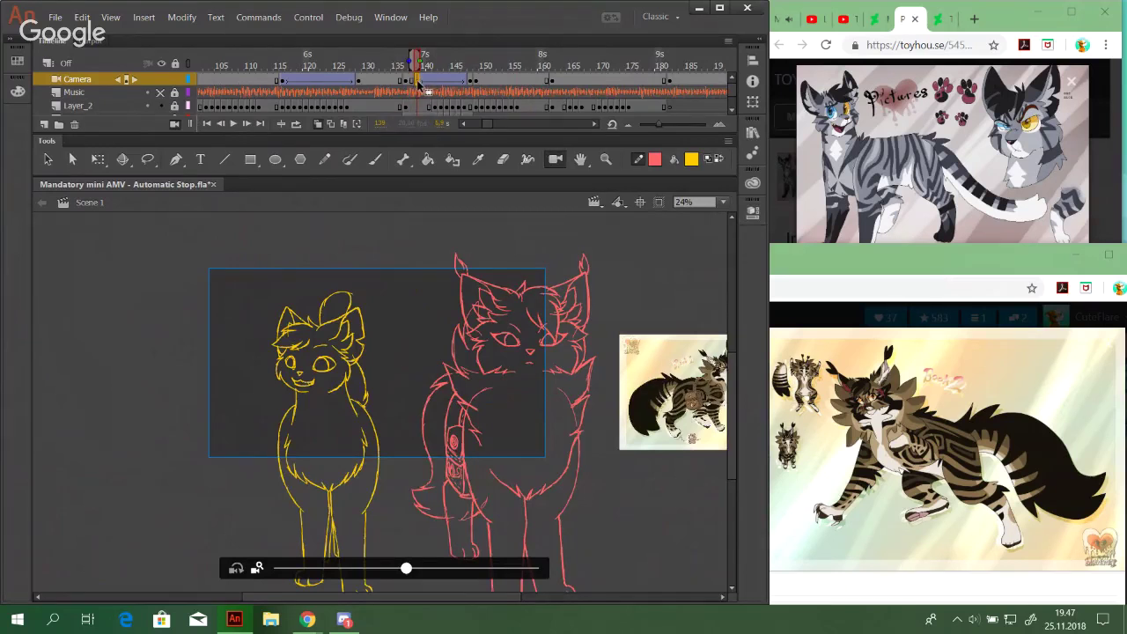
# Try starting the camera tween at frame 140 and adjusting its end keyframe, removing the tween
pyautogui.click(425, 83)
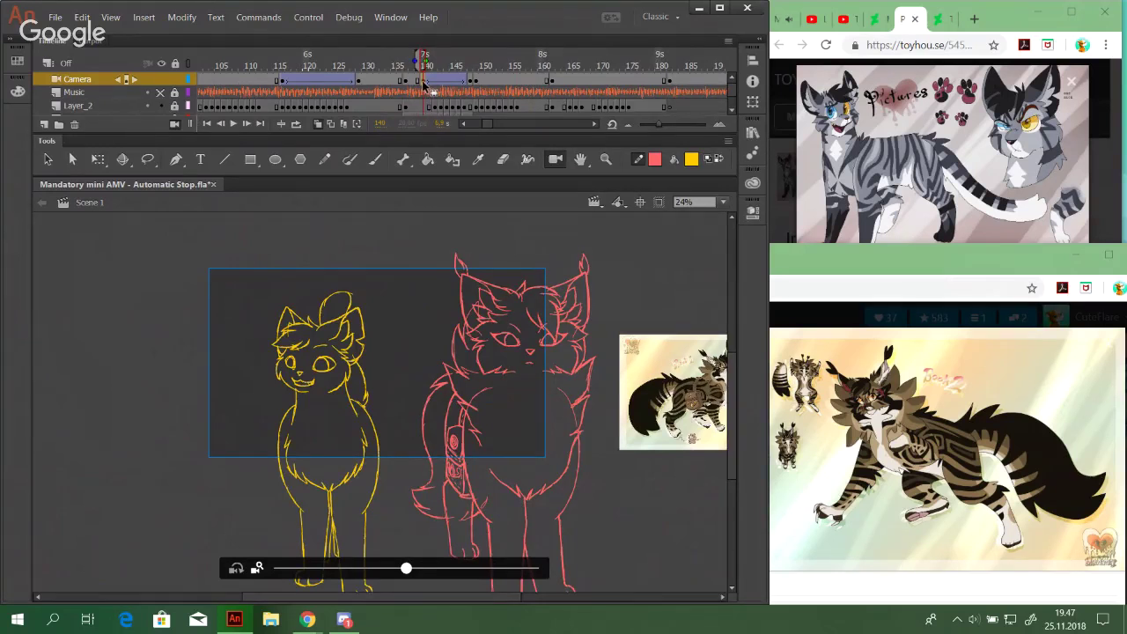
pyautogui.moveTo(427, 83); pyautogui.dragTo(468, 84)
pyautogui.click(445, 81)
pyautogui.click(467, 82)
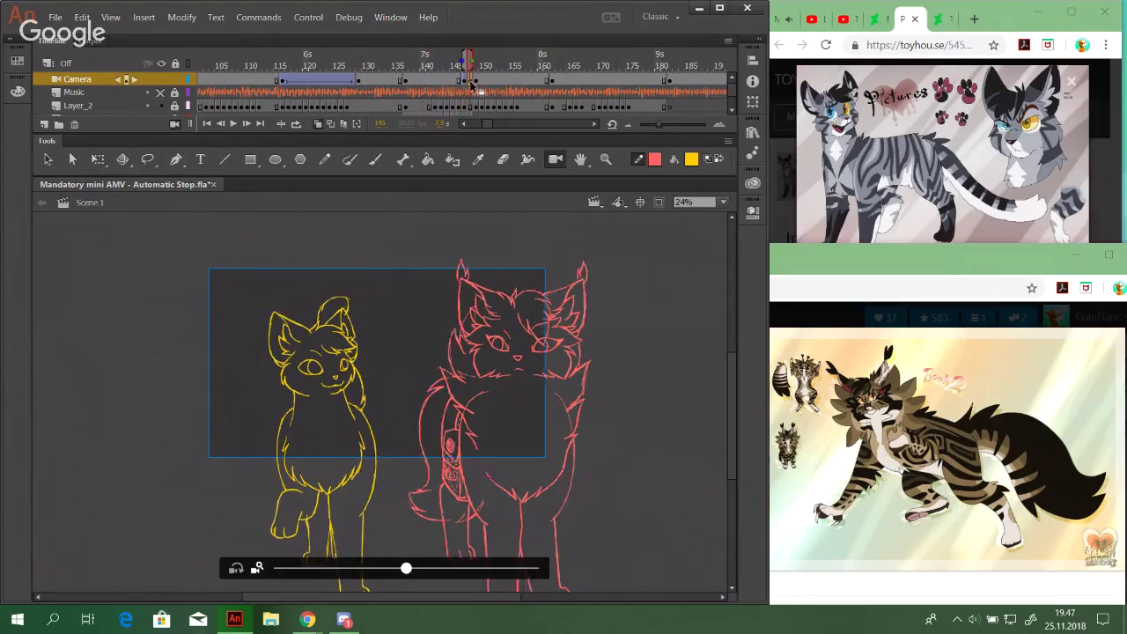
pyautogui.moveTo(466, 83); pyautogui.dragTo(471, 83)
# Scrub between the start and end of the camera move and pan the camera slightly at frame 140
pyautogui.click(411, 61)
pyautogui.click(466, 61)
pyautogui.click(467, 62)
pyautogui.moveTo(467, 62); pyautogui.dragTo(423, 67)
pyautogui.moveTo(482, 373); pyautogui.dragTo(477, 373)
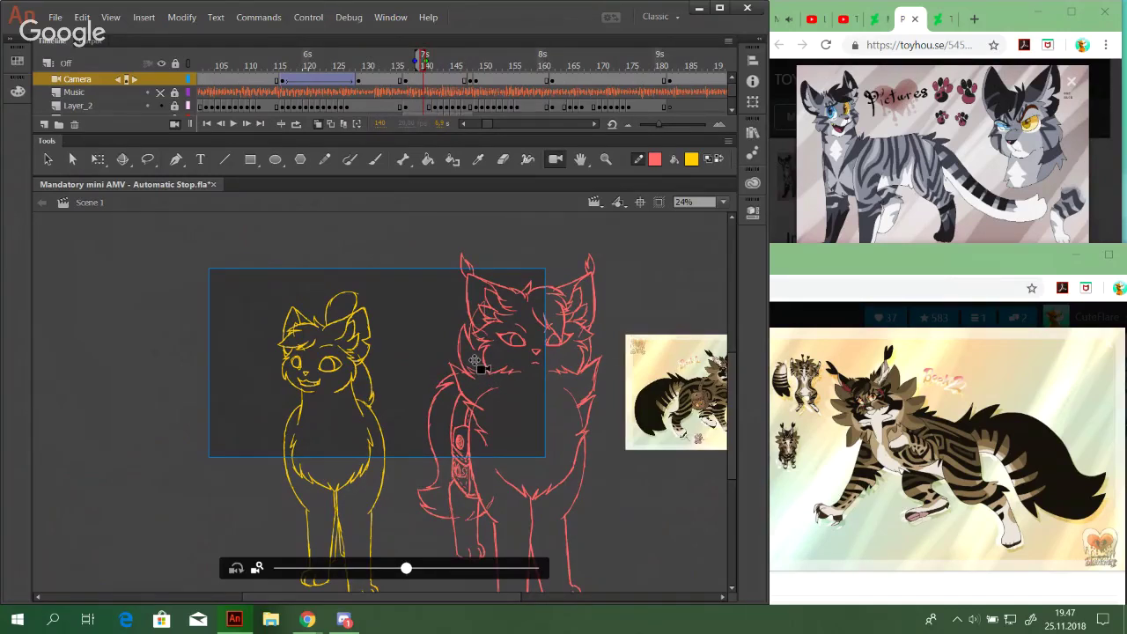
# Apply a classic tween to the camera from frame 139 across the two-cat scene
pyautogui.click(420, 81)
pyautogui.rightClick(420, 81)
pyautogui.click(467, 88)
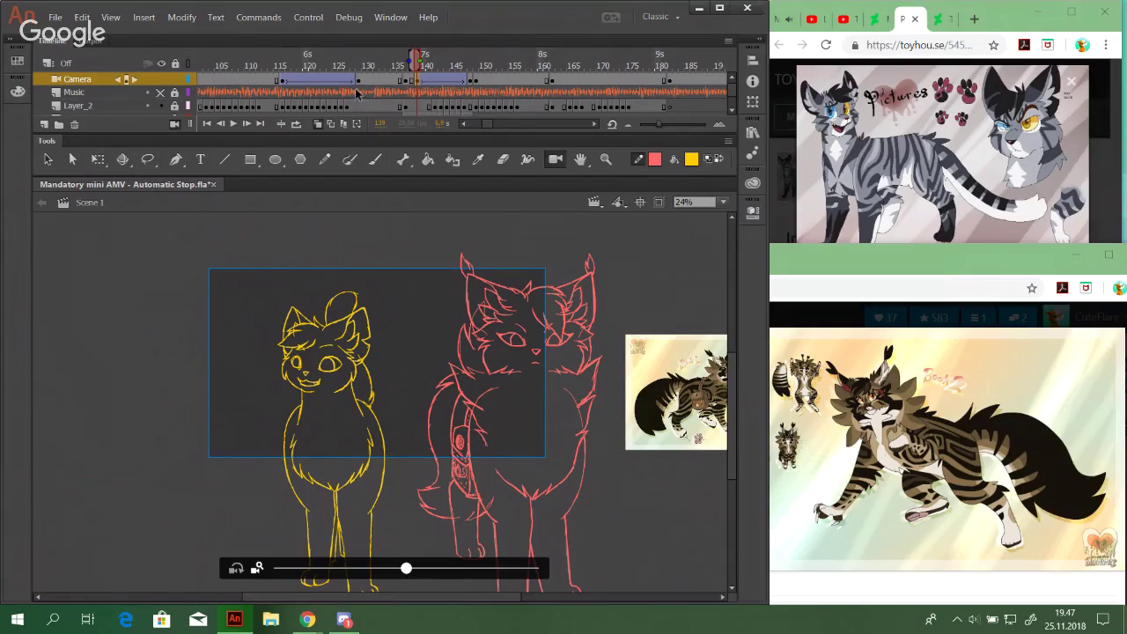
# Preview the camera move, looping playback over about frames 137 to 148
pyautogui.moveTo(395, 60)
pyautogui.mouseDown()
pyautogui.moveTo(408, 58)
pyautogui.moveTo(394, 58)
pyautogui.mouseUp()
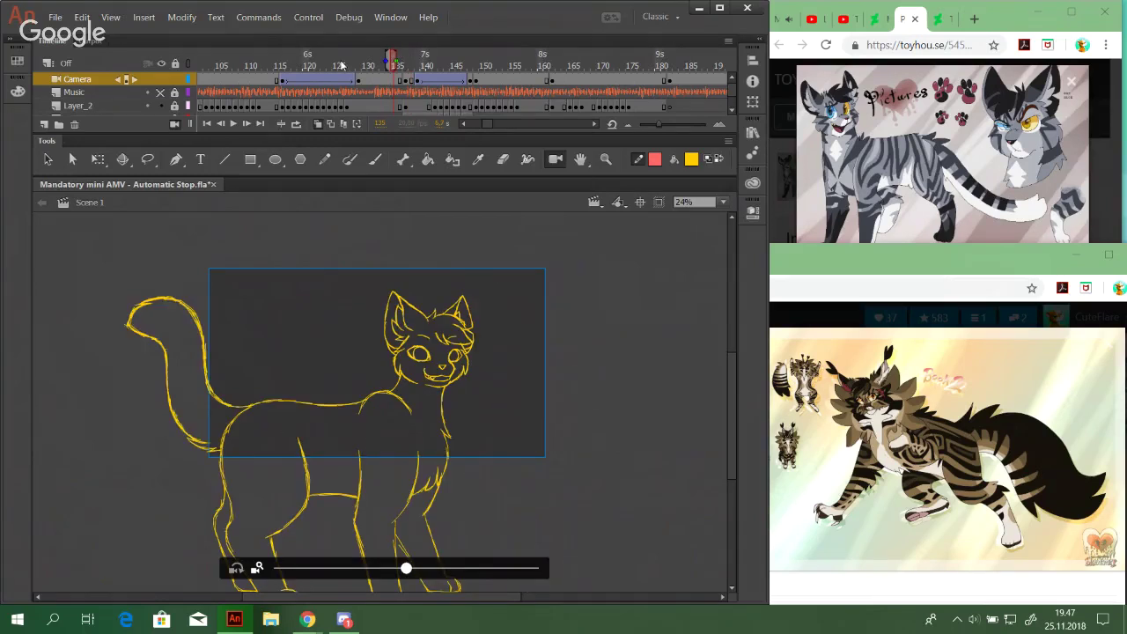
pyautogui.click(234, 123)
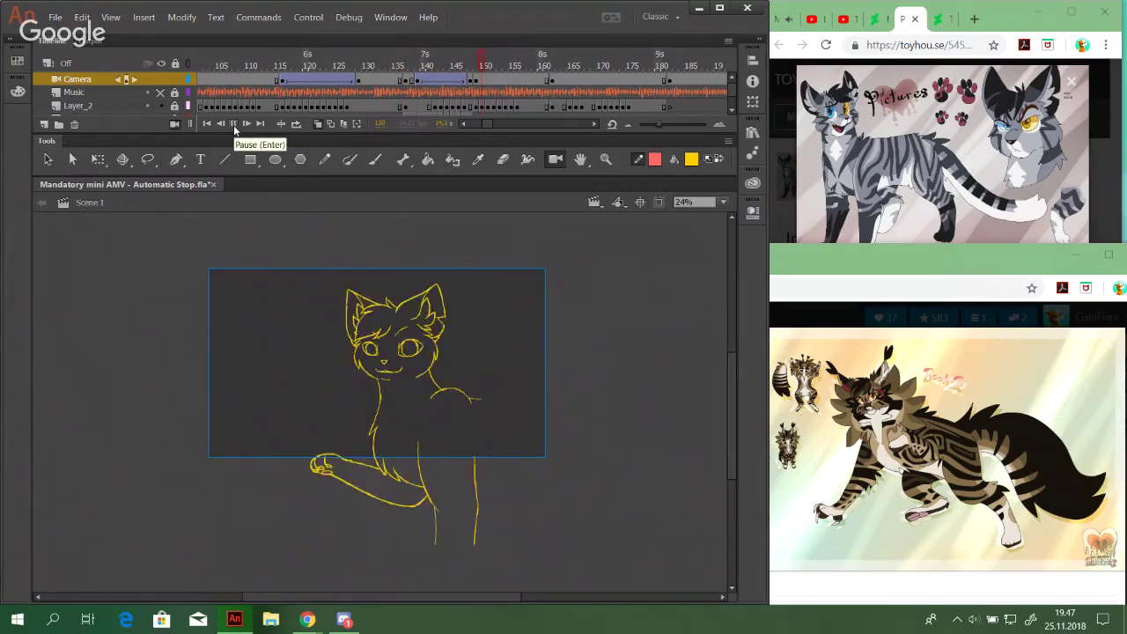
pyautogui.click(234, 123)
pyautogui.click(296, 124)
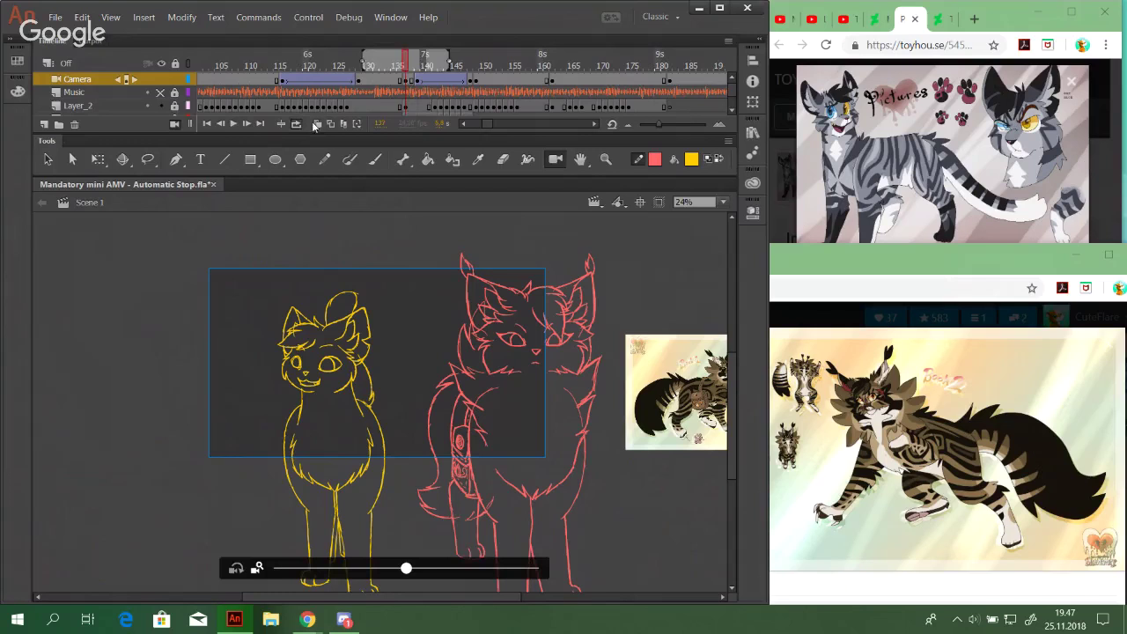
pyautogui.moveTo(360, 58); pyautogui.dragTo(470, 59)
pyautogui.click(451, 61)
pyautogui.press('Return')
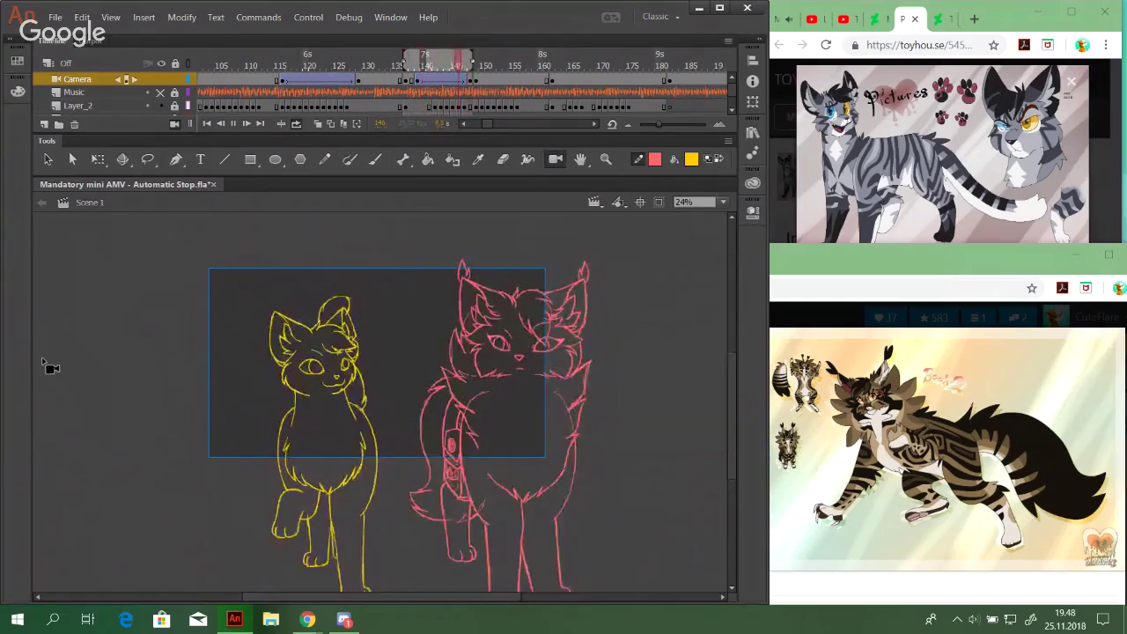
pyautogui.click(234, 124)
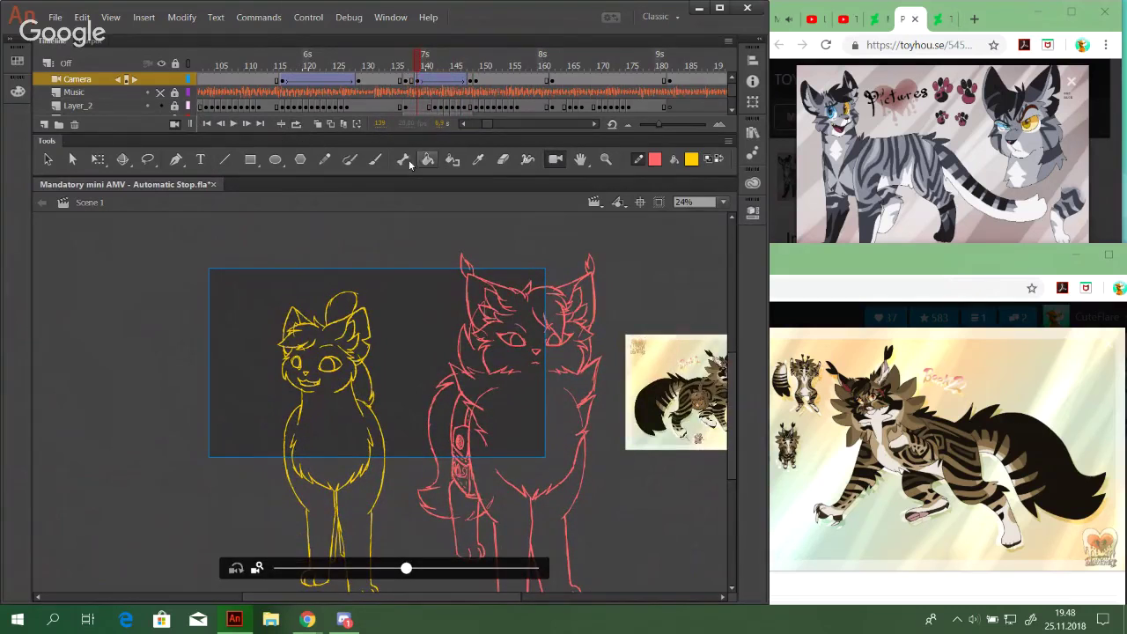
# Switch to the Pencil tool on Layer_2, go to frame 281 and turn on onion skinning
pyautogui.click(324, 159)
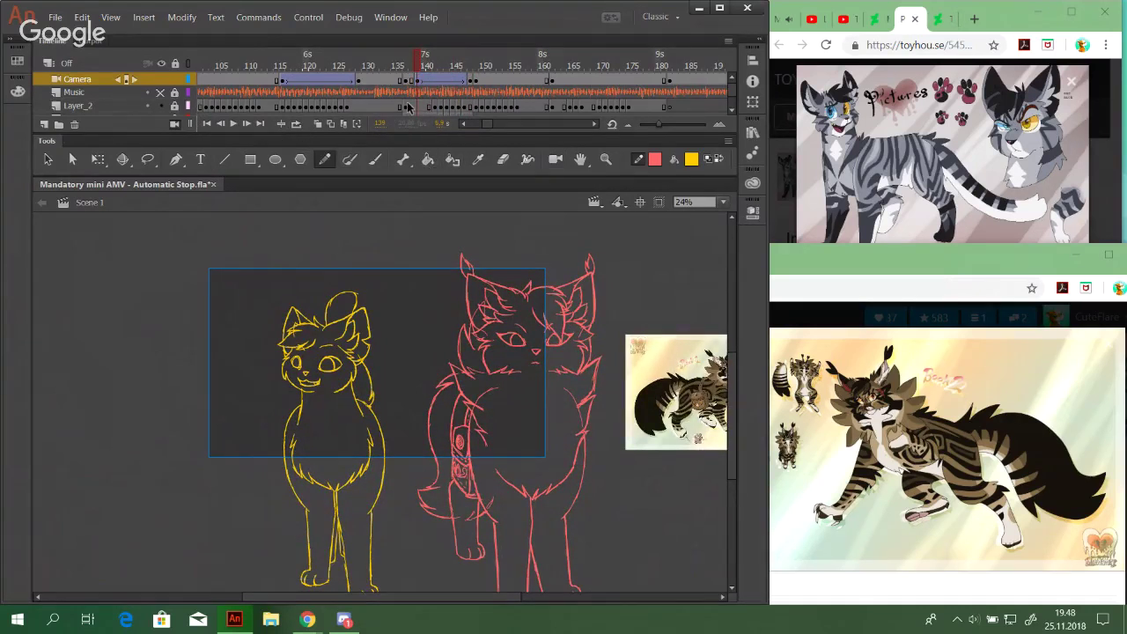
pyautogui.click(405, 107)
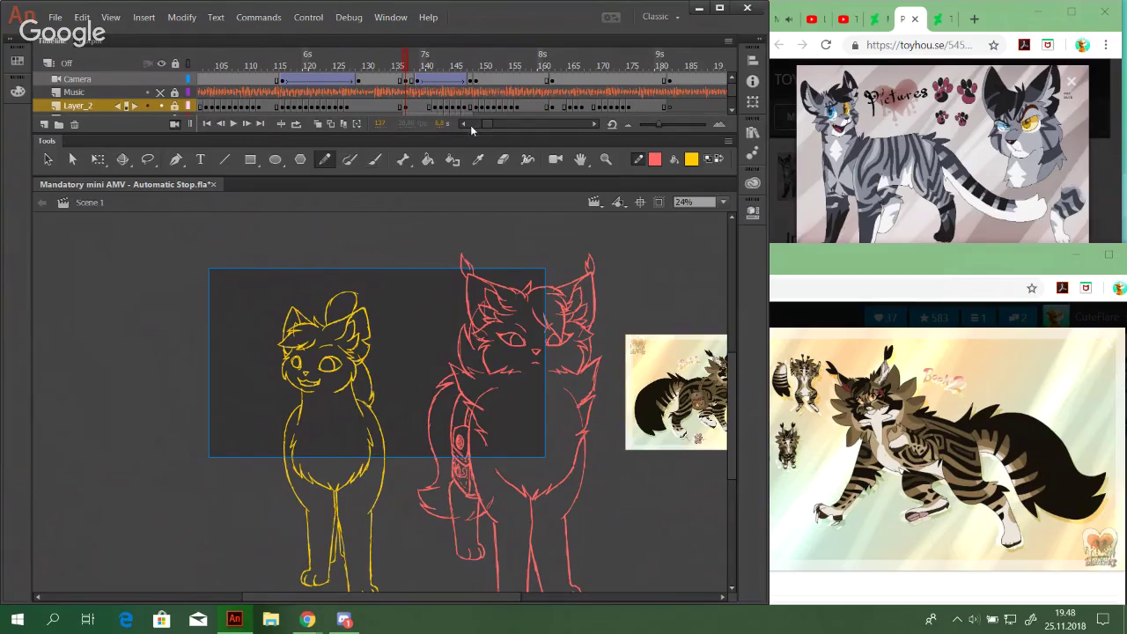
pyautogui.hscroll(10, 487, 124)
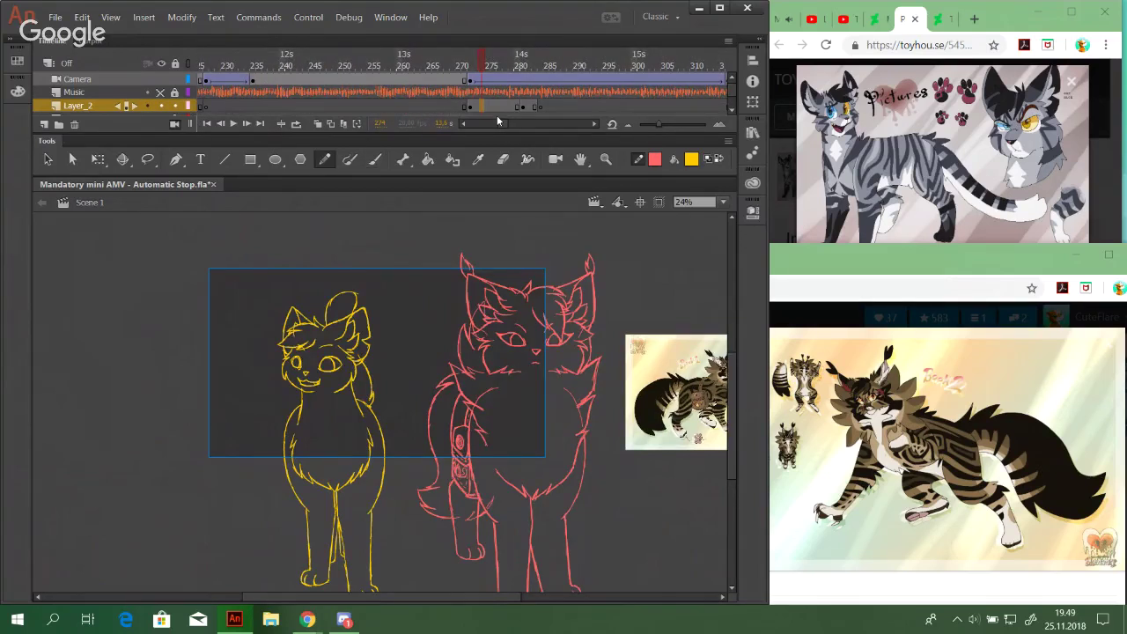
pyautogui.click(481, 107)
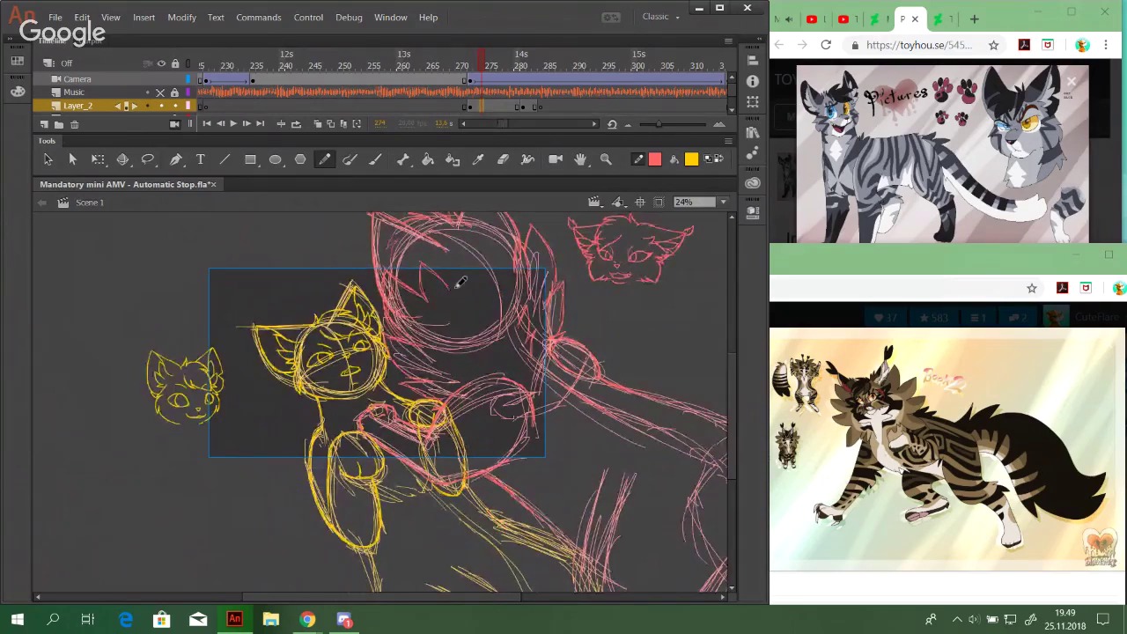
pyautogui.moveTo(531, 69); pyautogui.dragTo(527, 65)
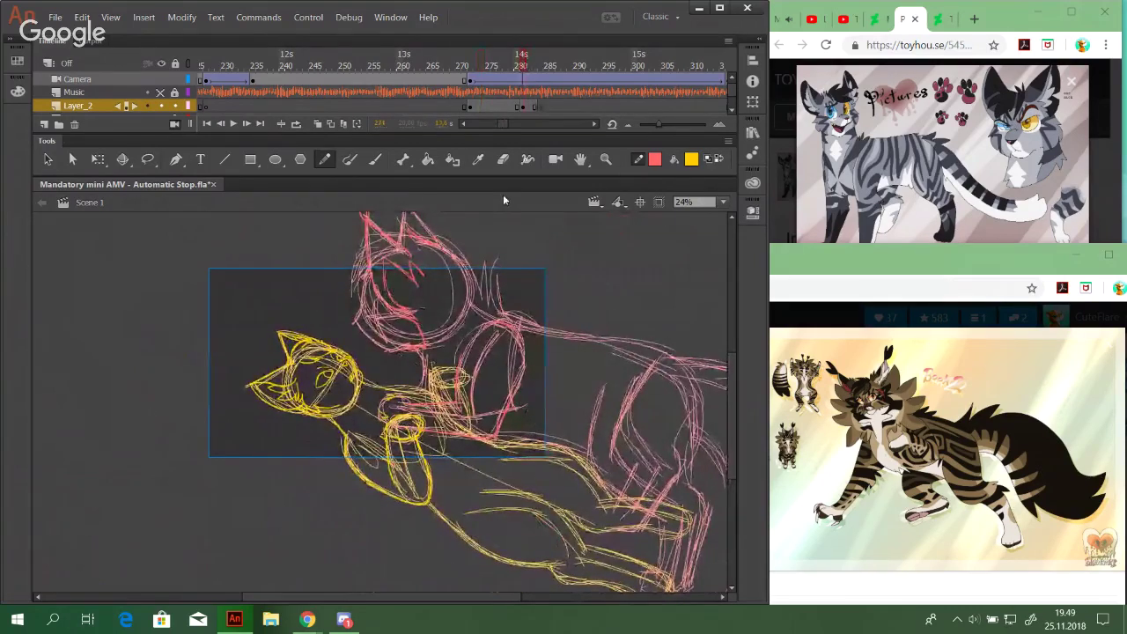
pyautogui.click(318, 124)
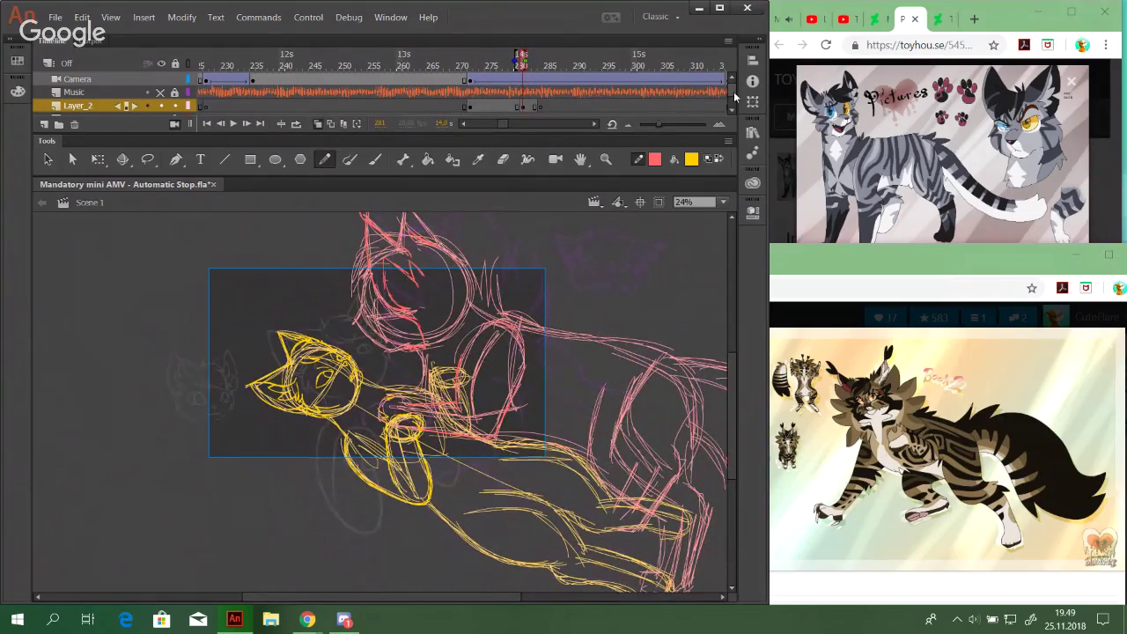
# Show Layer 1's rough sketch as outlines and set its outline color to grey
pyautogui.scroll(-1, 734, 96)
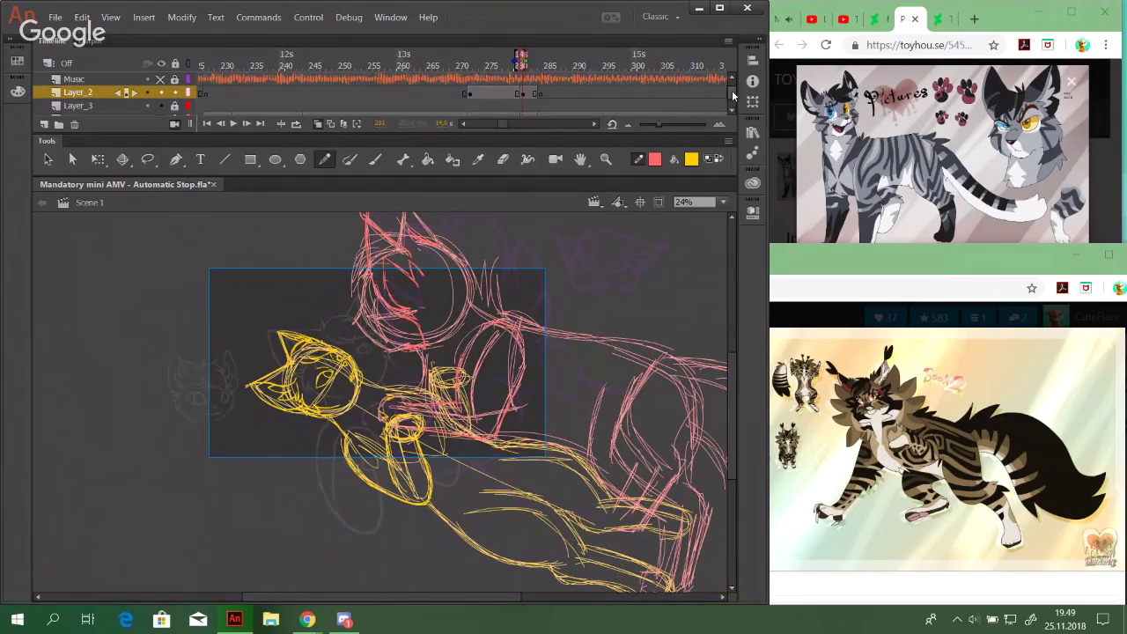
pyautogui.scroll(-1, 735, 96)
pyautogui.click(188, 105)
pyautogui.click(189, 106)
pyautogui.doubleClick(189, 106)
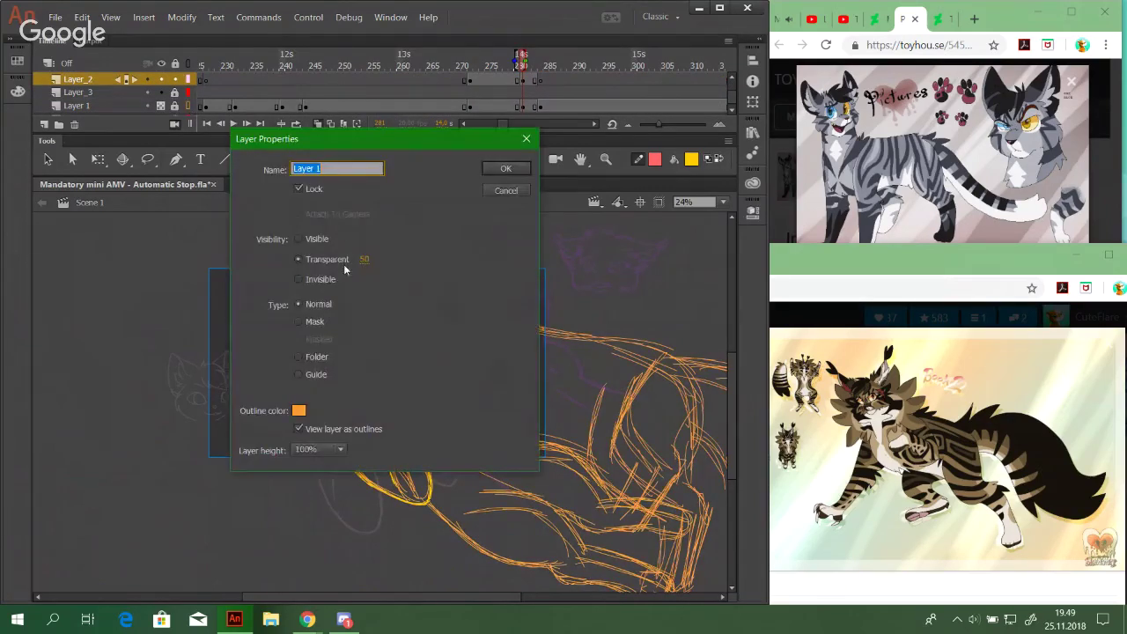
pyautogui.click(298, 428)
pyautogui.click(299, 411)
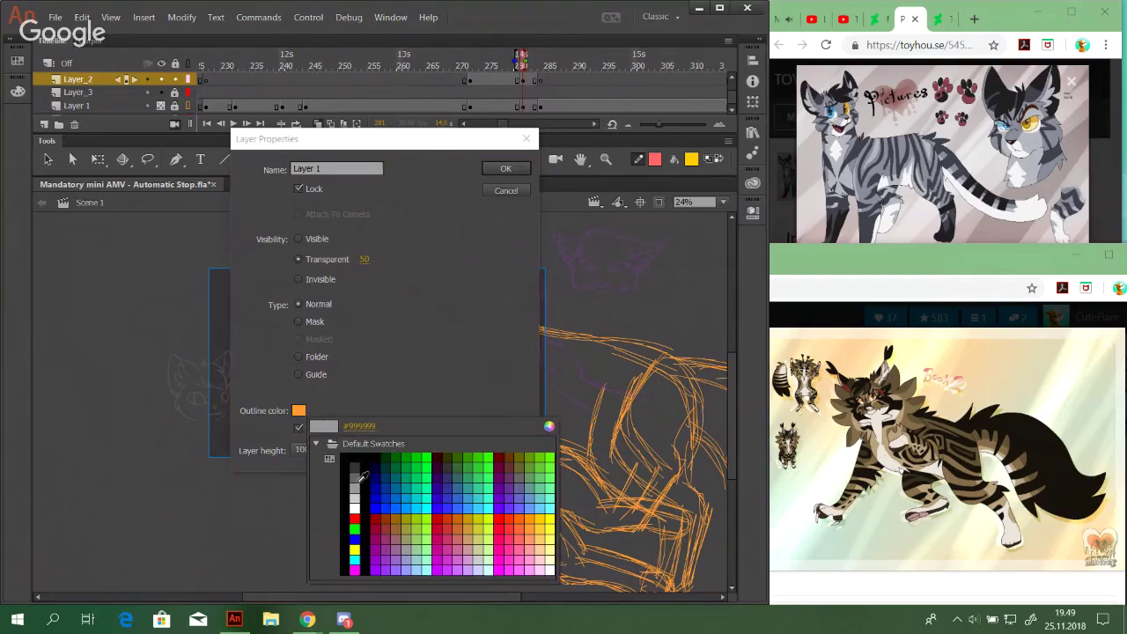
pyautogui.click(358, 472)
pyautogui.click(505, 169)
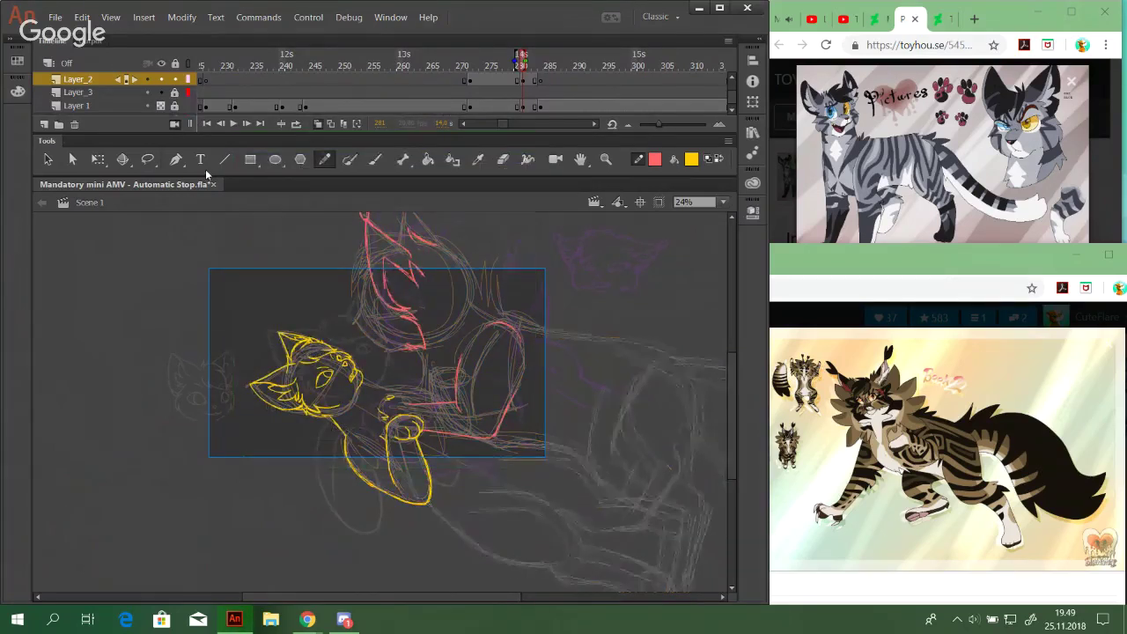
# Draw the red cat's back and belly lines over the rough sketch on Layer_2 at frame 281
pyautogui.click(523, 79)
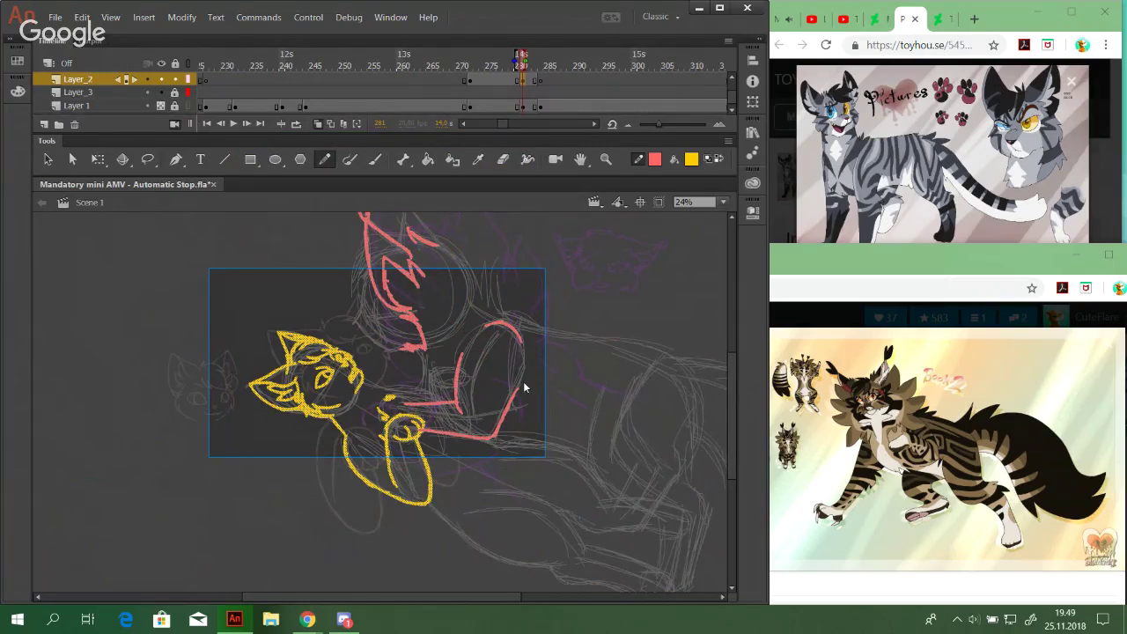
pyautogui.click(470, 313)
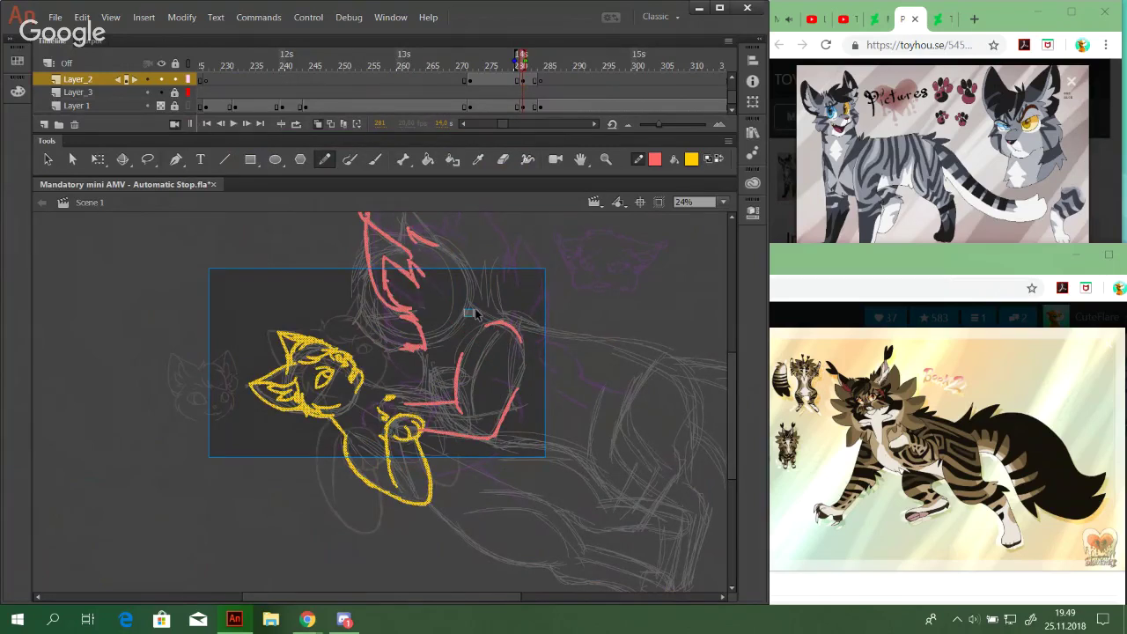
pyautogui.click(605, 160)
pyautogui.moveTo(374, 319); pyautogui.dragTo(625, 515)
pyautogui.hotkey('shift', 'y')
pyautogui.press('space')
pyautogui.moveTo(458, 391); pyautogui.dragTo(410, 466)
pyautogui.moveTo(410, 301)
pyautogui.mouseDown()
pyautogui.moveTo(702, 334)
pyautogui.moveTo(691, 338)
pyautogui.mouseUp()
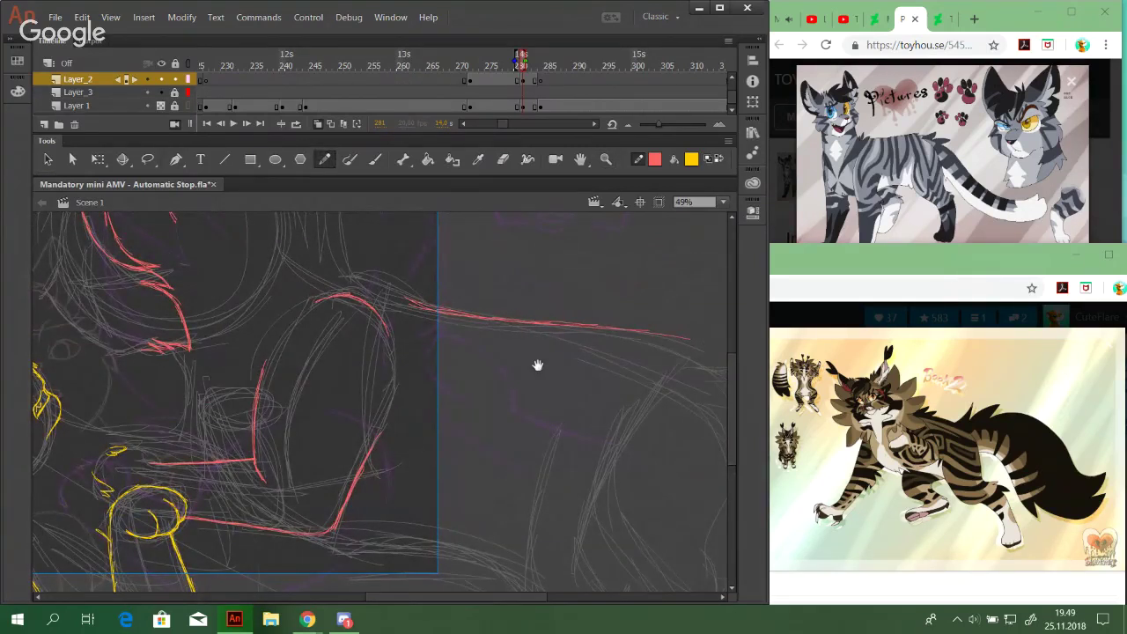
pyautogui.moveTo(276, 392)
pyautogui.mouseDown()
pyautogui.moveTo(531, 382)
pyautogui.moveTo(520, 417)
pyautogui.moveTo(458, 350)
pyautogui.mouseUp()
pyautogui.moveTo(484, 490)
pyautogui.mouseDown()
pyautogui.moveTo(541, 517)
pyautogui.moveTo(526, 492)
pyautogui.moveTo(547, 515)
pyautogui.moveTo(574, 504)
pyautogui.moveTo(548, 513)
pyautogui.moveTo(648, 510)
pyautogui.moveTo(604, 508)
pyautogui.moveTo(712, 531)
pyautogui.mouseUp()
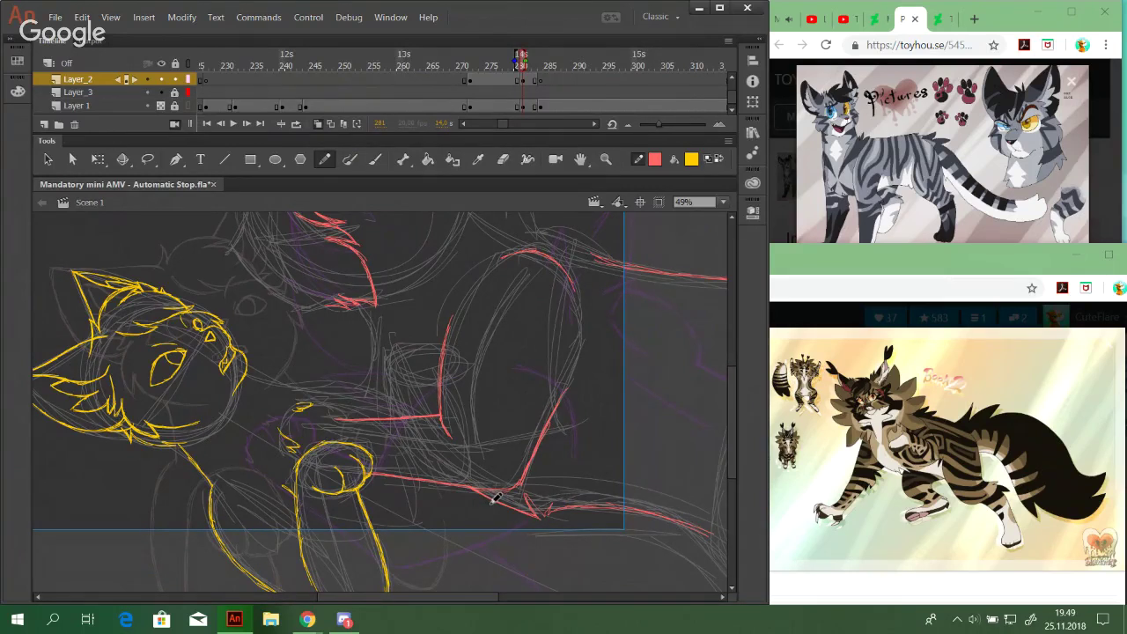
pyautogui.moveTo(491, 503); pyautogui.dragTo(523, 525)
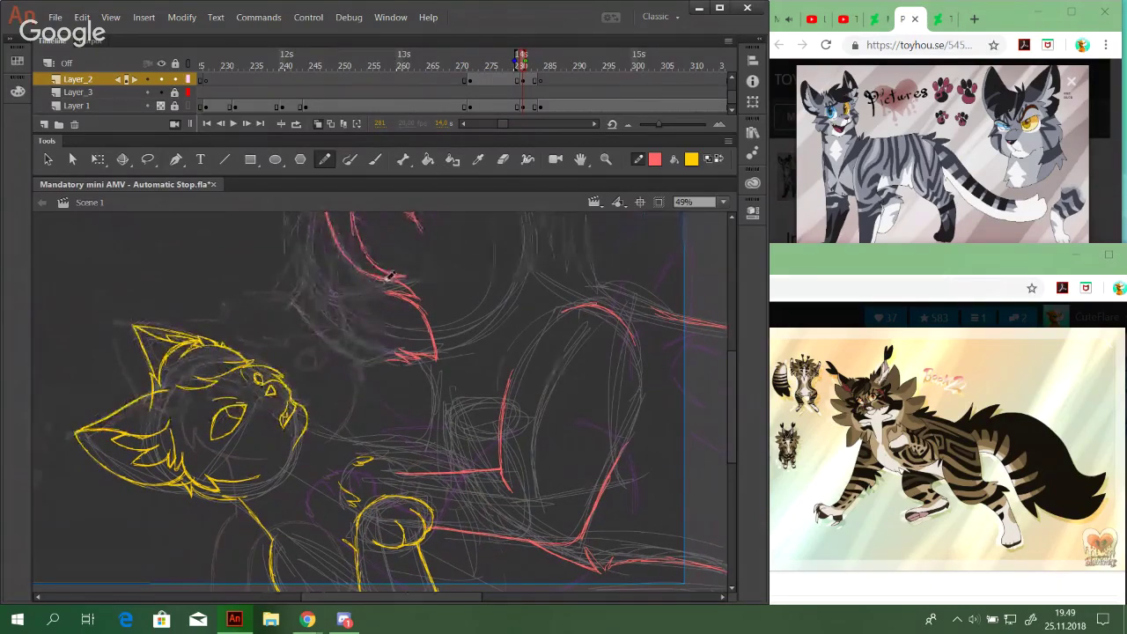
# Review the earlier cat drawing around frame 177, then return to the two-cat scene at frame 282
pyautogui.moveTo(500, 124); pyautogui.dragTo(483, 123)
pyautogui.click(526, 58)
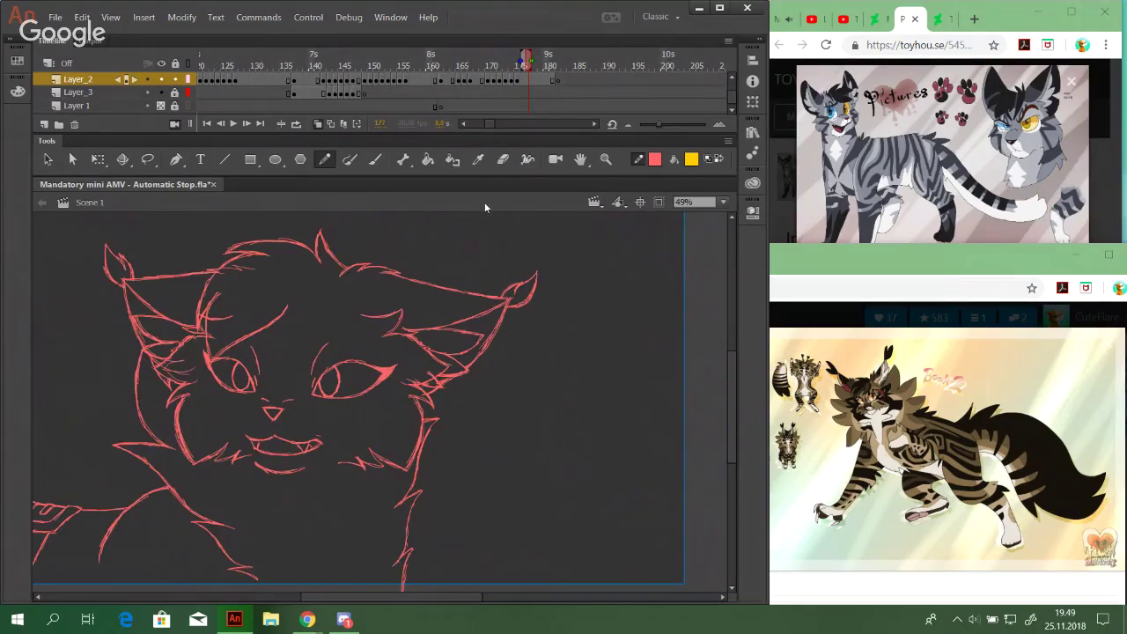
pyautogui.moveTo(736, 385)
pyautogui.mouseDown()
pyautogui.moveTo(735, 449)
pyautogui.moveTo(726, 425)
pyautogui.mouseUp()
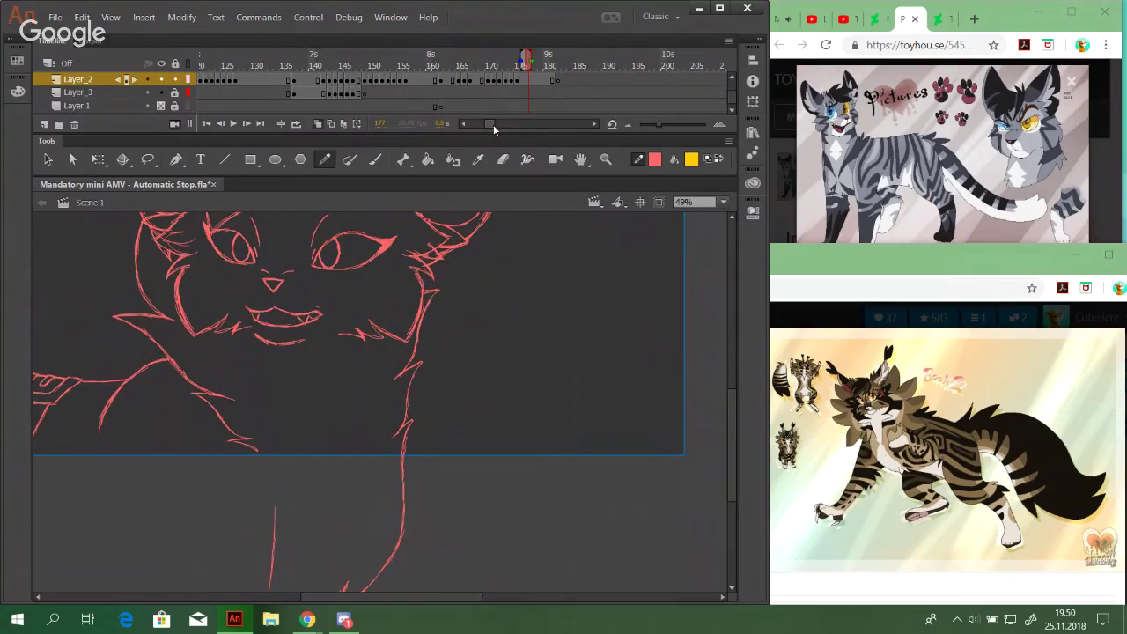
pyautogui.moveTo(493, 123); pyautogui.dragTo(502, 124)
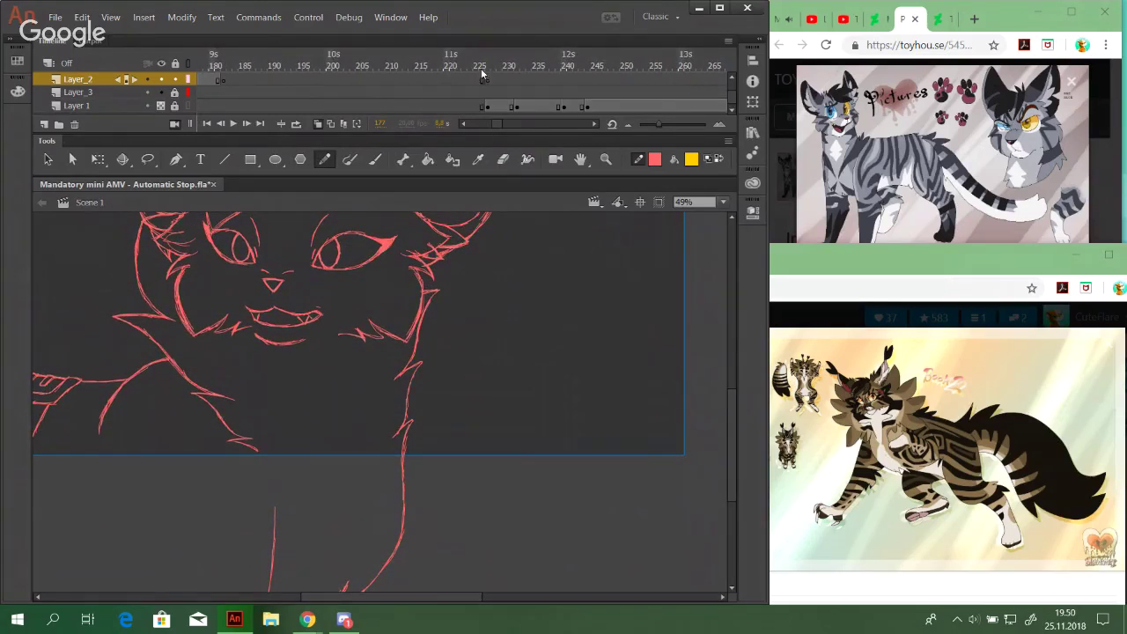
pyautogui.moveTo(487, 64); pyautogui.dragTo(592, 62)
pyautogui.moveTo(495, 128); pyautogui.dragTo(506, 48)
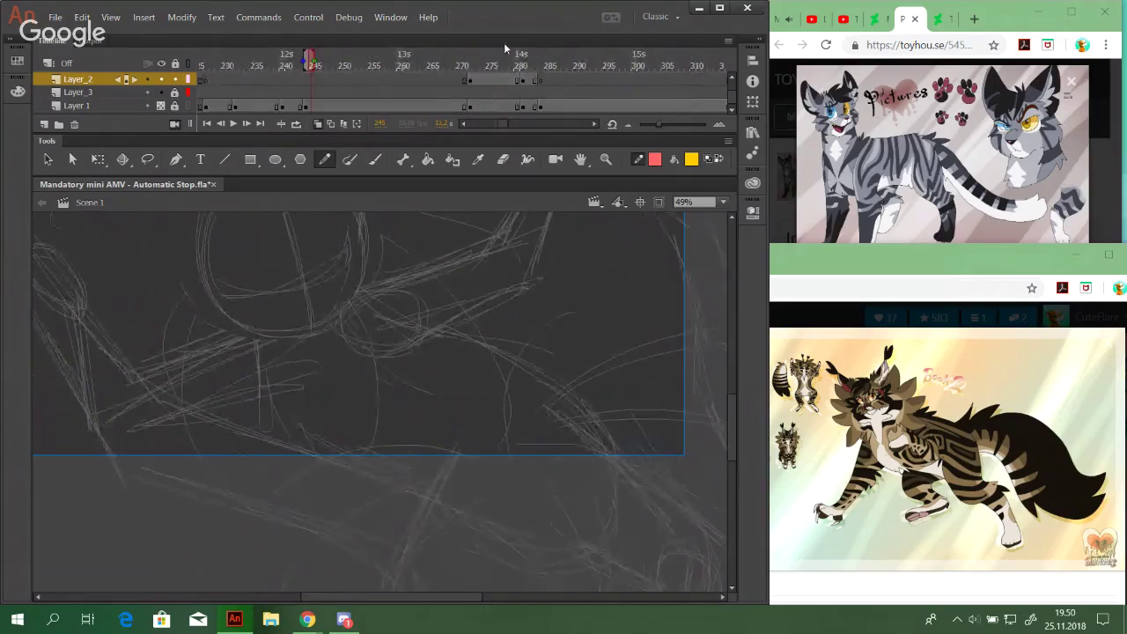
pyautogui.click(527, 56)
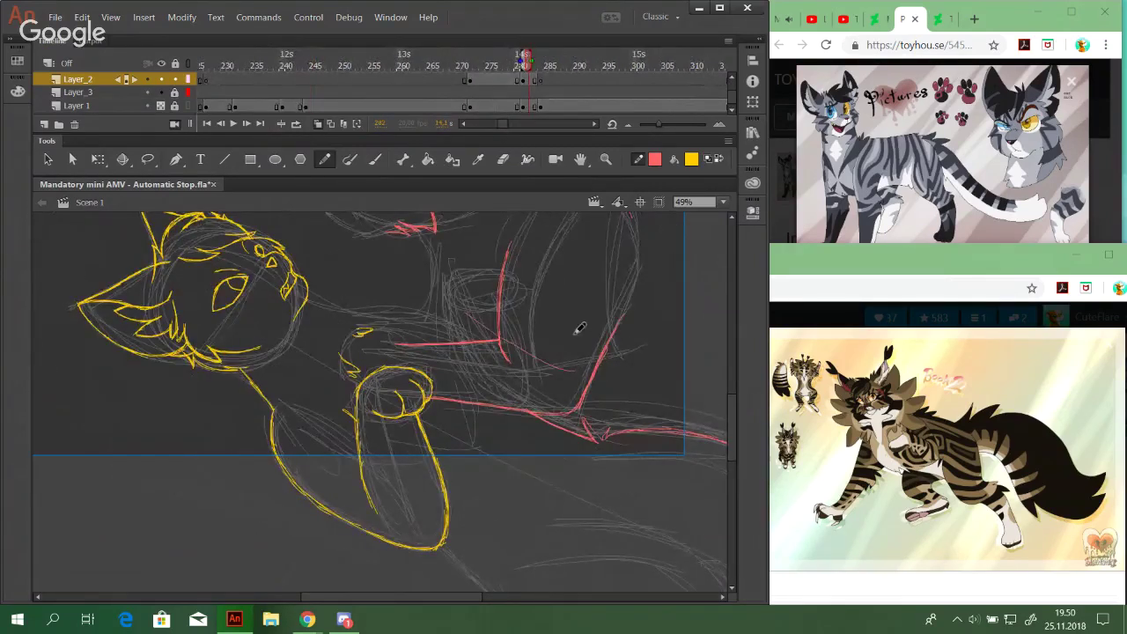
# Draw the red cat's front chest line with overlapping fur strokes between its chin and foreleg
pyautogui.moveTo(533, 345)
pyautogui.mouseDown()
pyautogui.moveTo(496, 425)
pyautogui.moveTo(495, 489)
pyautogui.mouseUp()
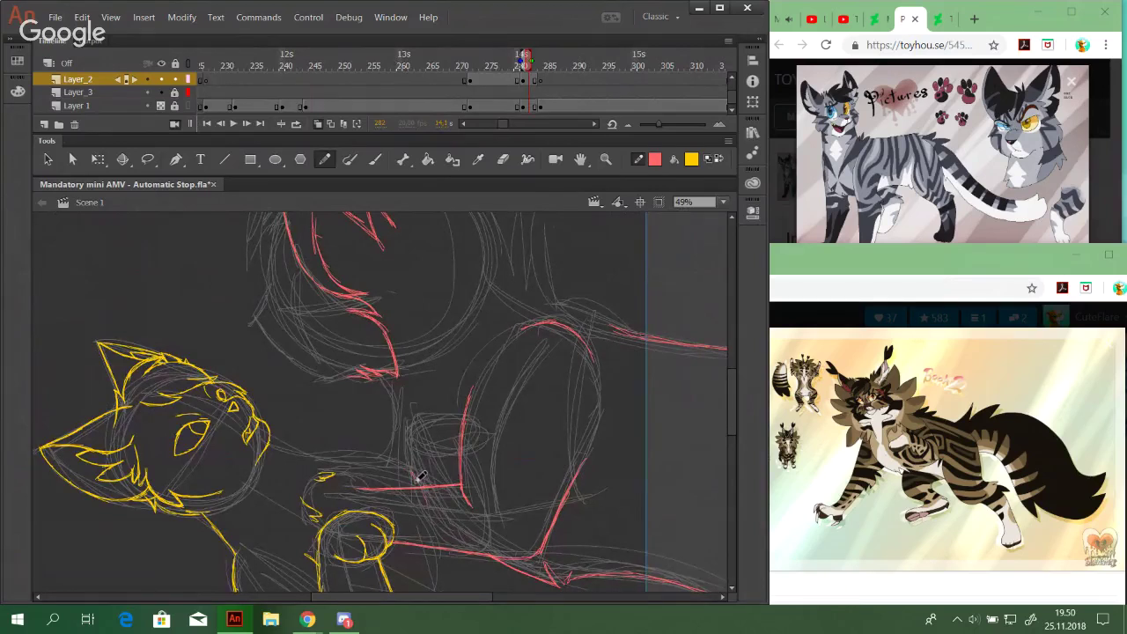
pyautogui.moveTo(409, 470); pyautogui.dragTo(430, 481)
pyautogui.moveTo(398, 446); pyautogui.dragTo(411, 469)
pyautogui.moveTo(393, 426); pyautogui.dragTo(408, 466)
pyautogui.moveTo(393, 426); pyautogui.dragTo(403, 459)
pyautogui.moveTo(379, 399)
pyautogui.mouseDown()
pyautogui.moveTo(397, 445)
pyautogui.moveTo(407, 422)
pyautogui.moveTo(376, 395)
pyautogui.moveTo(413, 456)
pyautogui.mouseUp()
pyautogui.hotkey('ctrl', 'z')
pyautogui.moveTo(467, 399)
pyautogui.mouseDown()
pyautogui.moveTo(477, 441)
pyautogui.moveTo(490, 447)
pyautogui.moveTo(467, 428)
pyautogui.moveTo(460, 368)
pyautogui.mouseUp()
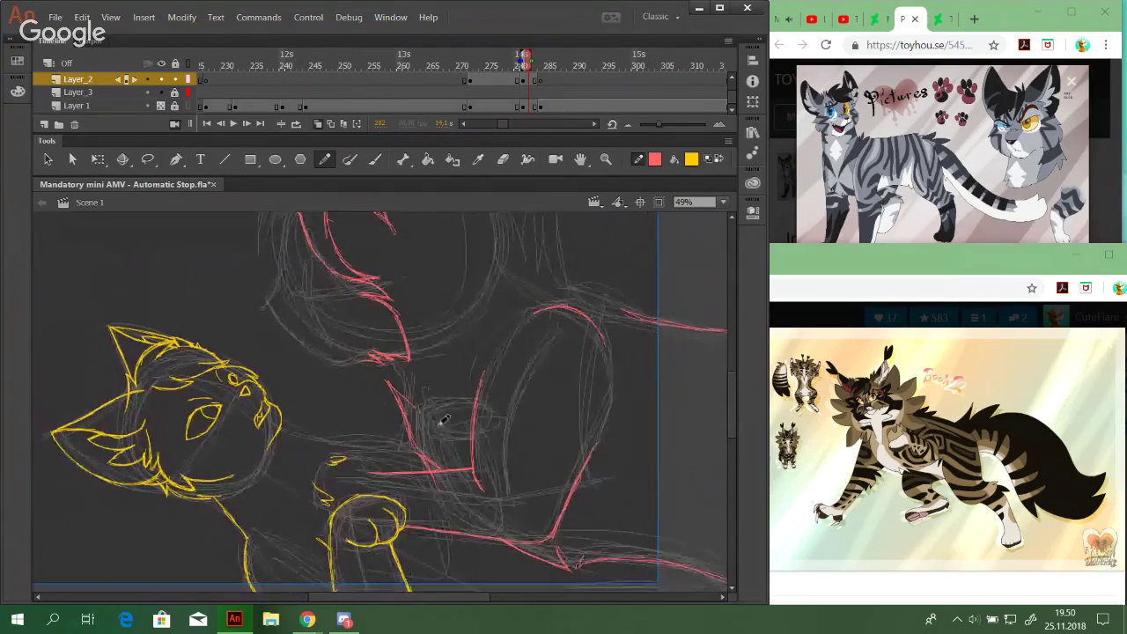
# Compare with the preceding pose, then add pointed chest fur tufts beside the red cat's foreleg at frame 281
pyautogui.click(523, 60)
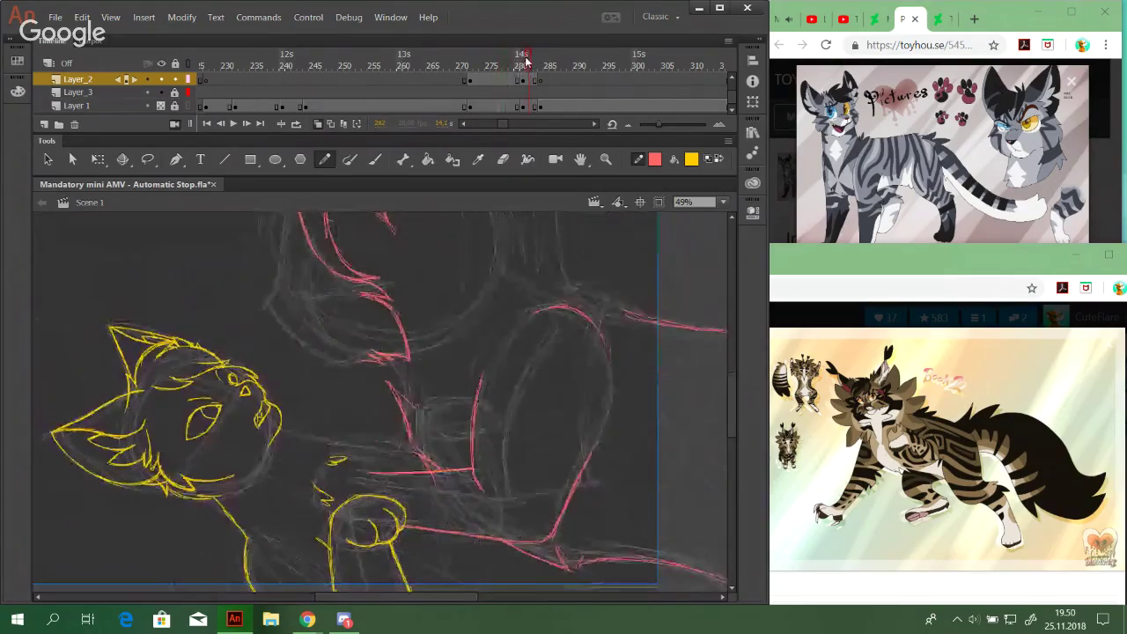
pyautogui.click(517, 61)
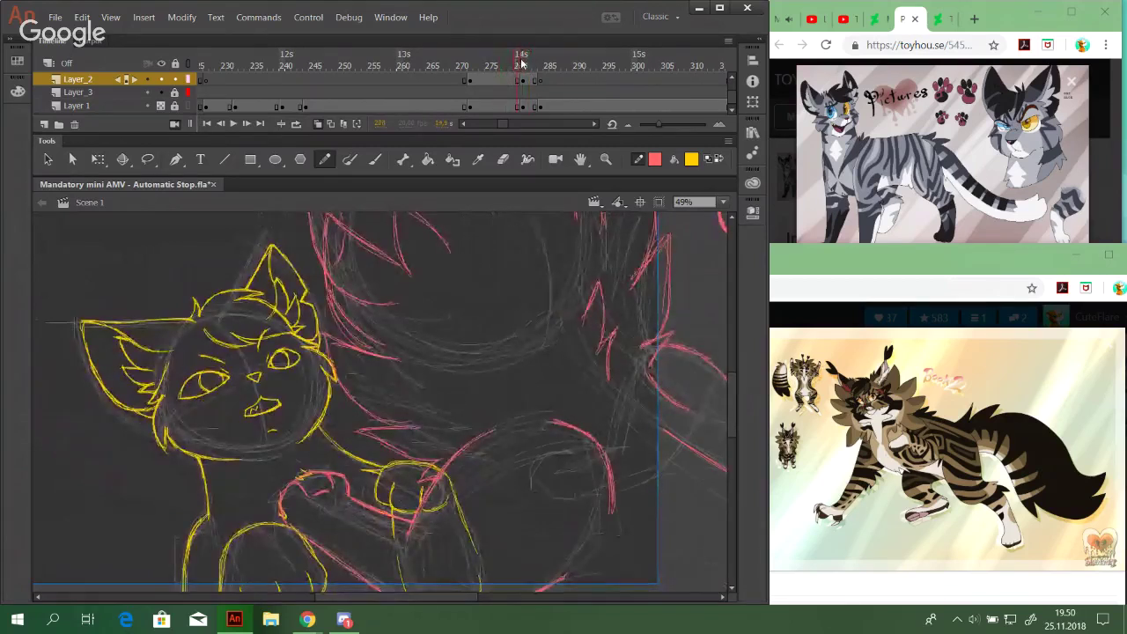
pyautogui.click(523, 62)
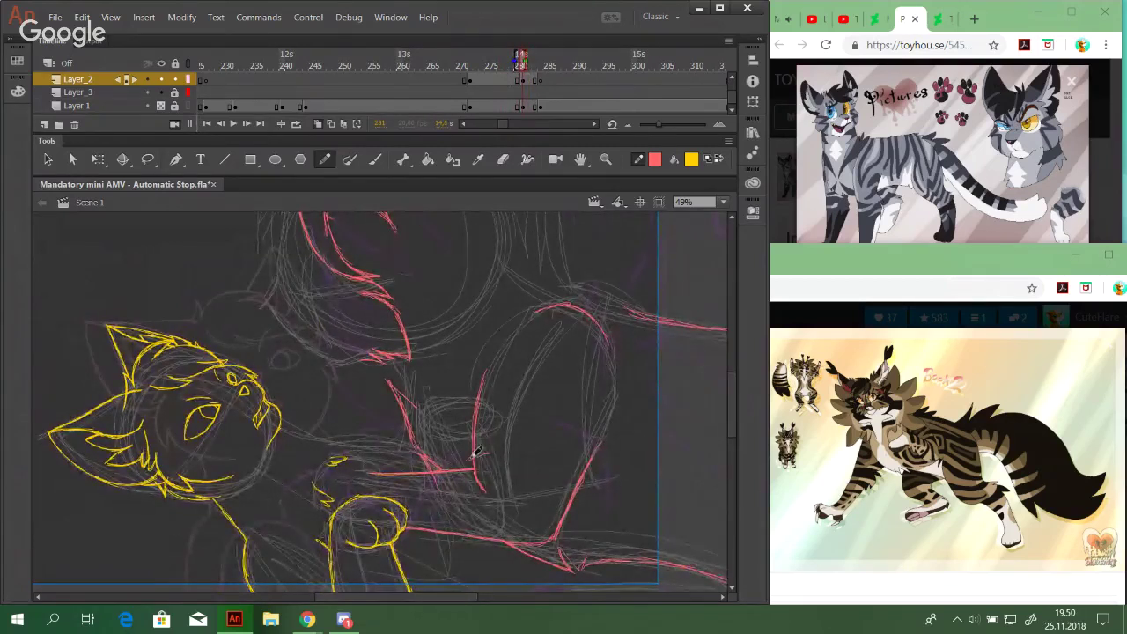
pyautogui.moveTo(443, 335)
pyautogui.mouseDown()
pyautogui.moveTo(491, 402)
pyautogui.moveTo(478, 342)
pyautogui.mouseUp()
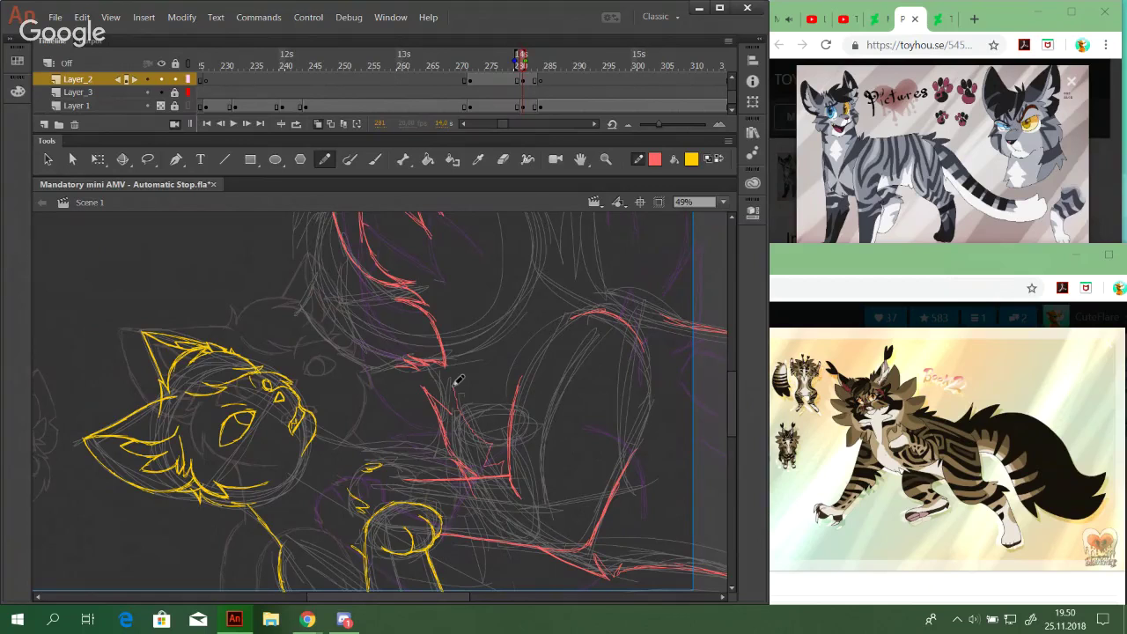
pyautogui.moveTo(452, 380)
pyautogui.mouseDown()
pyautogui.moveTo(484, 393)
pyautogui.moveTo(449, 375)
pyautogui.moveTo(467, 418)
pyautogui.moveTo(493, 444)
pyautogui.mouseUp()
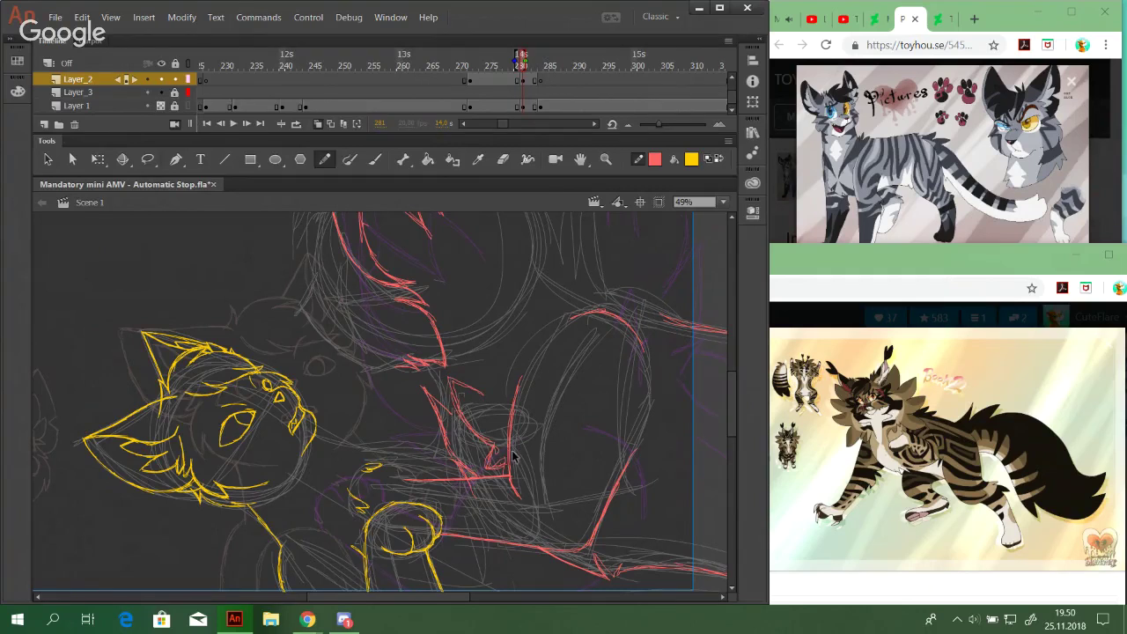
pyautogui.moveTo(502, 453); pyautogui.dragTo(513, 467)
pyautogui.moveTo(464, 341)
pyautogui.mouseDown()
pyautogui.moveTo(515, 397)
pyautogui.moveTo(507, 444)
pyautogui.mouseUp()
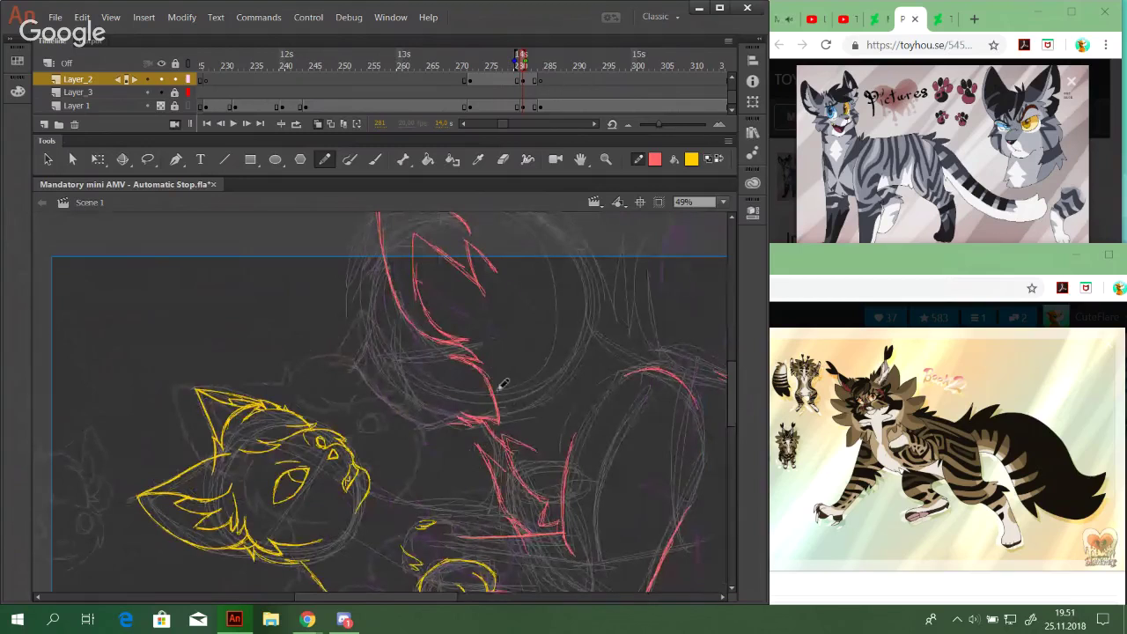
# Check the preceding pose, then delete the jagged inner fur lines on the red cat's head at frame 281
pyautogui.moveTo(521, 64); pyautogui.dragTo(517, 68)
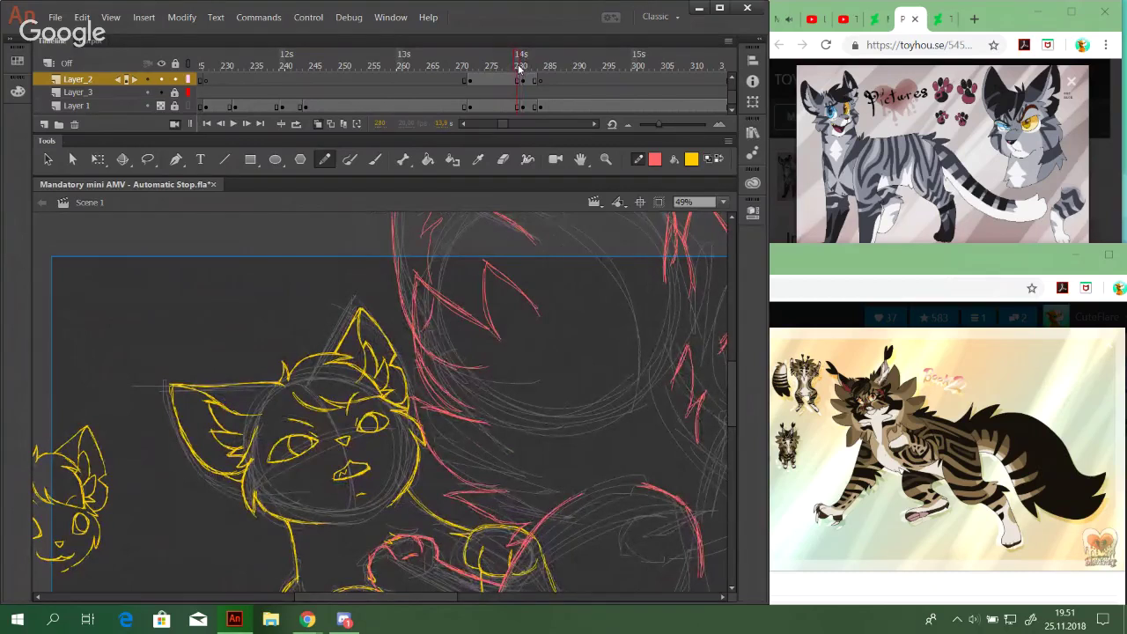
pyautogui.moveTo(520, 68); pyautogui.dragTo(523, 68)
pyautogui.moveTo(476, 276)
pyautogui.mouseDown()
pyautogui.moveTo(473, 367)
pyautogui.moveTo(459, 352)
pyautogui.mouseUp()
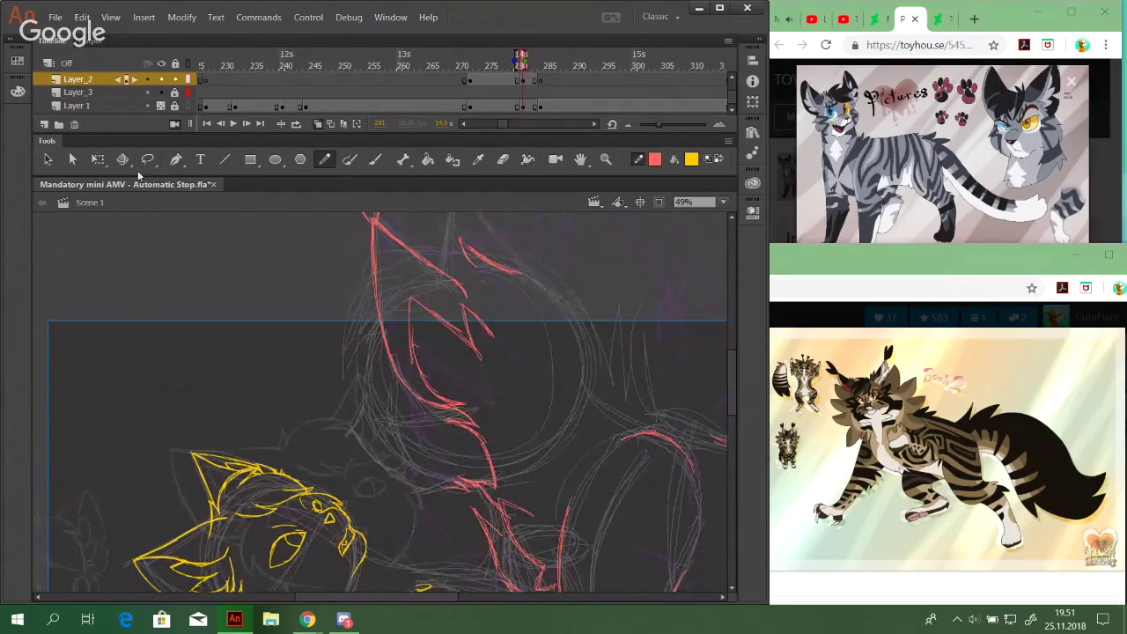
pyautogui.press('l')
pyautogui.moveTo(447, 408)
pyautogui.mouseDown()
pyautogui.moveTo(496, 404)
pyautogui.moveTo(515, 385)
pyautogui.moveTo(494, 316)
pyautogui.moveTo(428, 293)
pyautogui.moveTo(398, 313)
pyautogui.moveTo(413, 355)
pyautogui.moveTo(442, 384)
pyautogui.moveTo(429, 364)
pyautogui.moveTo(436, 377)
pyautogui.moveTo(489, 342)
pyautogui.moveTo(452, 406)
pyautogui.mouseUp()
pyautogui.press('Delete')
pyautogui.press('y')
pyautogui.press('Delete')
pyautogui.keyDown('ctrl'); pyautogui.click(421, 378); pyautogui.keyUp('ctrl')
pyautogui.press('Delete')
pyautogui.press('space')
pyautogui.moveTo(445, 329); pyautogui.dragTo(441, 318)
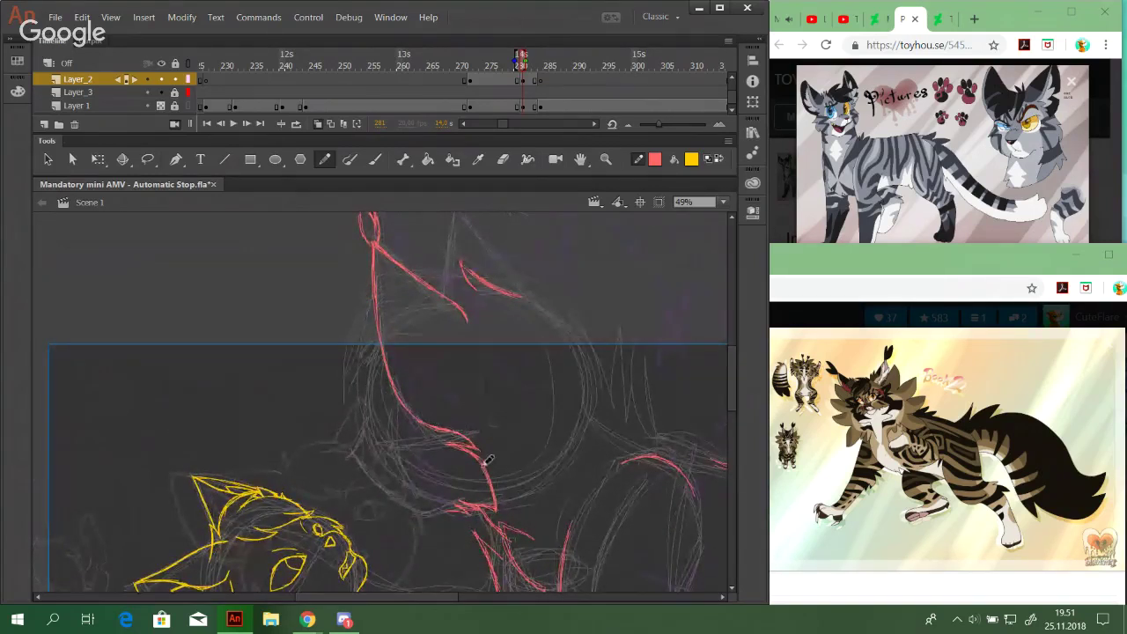
# Redraw the fur inside the red cat's head as two pointed tufts, using the preceding pose as reference
pyautogui.moveTo(503, 505)
pyautogui.mouseDown()
pyautogui.moveTo(457, 306)
pyautogui.moveTo(460, 338)
pyautogui.mouseUp()
pyautogui.moveTo(503, 63); pyautogui.dragTo(518, 63)
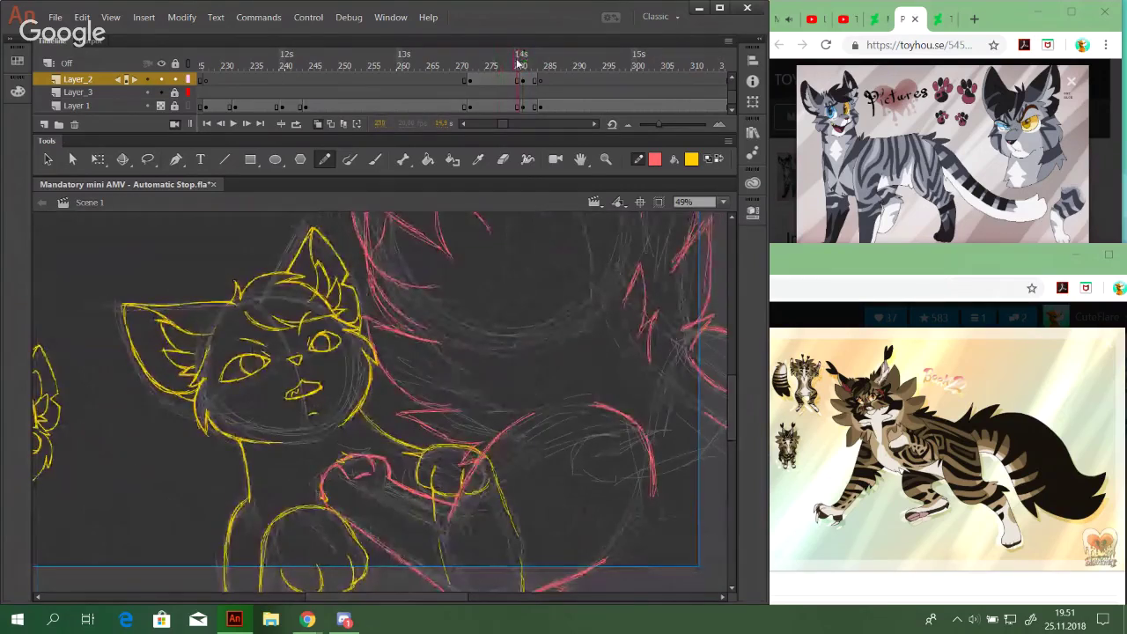
pyautogui.click(522, 64)
pyautogui.moveTo(480, 384); pyautogui.dragTo(497, 436)
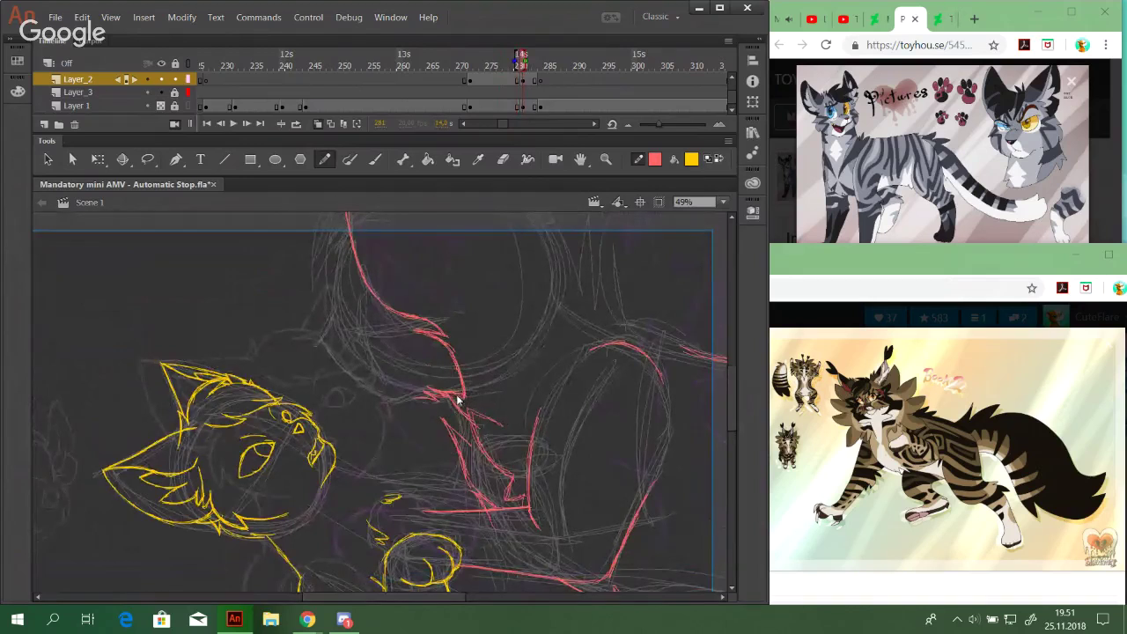
pyautogui.moveTo(446, 372)
pyautogui.mouseDown()
pyautogui.moveTo(426, 325)
pyautogui.moveTo(472, 356)
pyautogui.moveTo(481, 377)
pyautogui.mouseUp()
pyautogui.press('space')
pyautogui.moveTo(429, 359)
pyautogui.mouseDown()
pyautogui.moveTo(398, 309)
pyautogui.moveTo(480, 325)
pyautogui.mouseUp()
pyautogui.moveTo(402, 307)
pyautogui.mouseDown()
pyautogui.moveTo(450, 314)
pyautogui.moveTo(486, 334)
pyautogui.moveTo(420, 310)
pyautogui.moveTo(499, 348)
pyautogui.mouseUp()
pyautogui.hotkey('ctrl', 'z')
pyautogui.hotkey('ctrl', 'z')
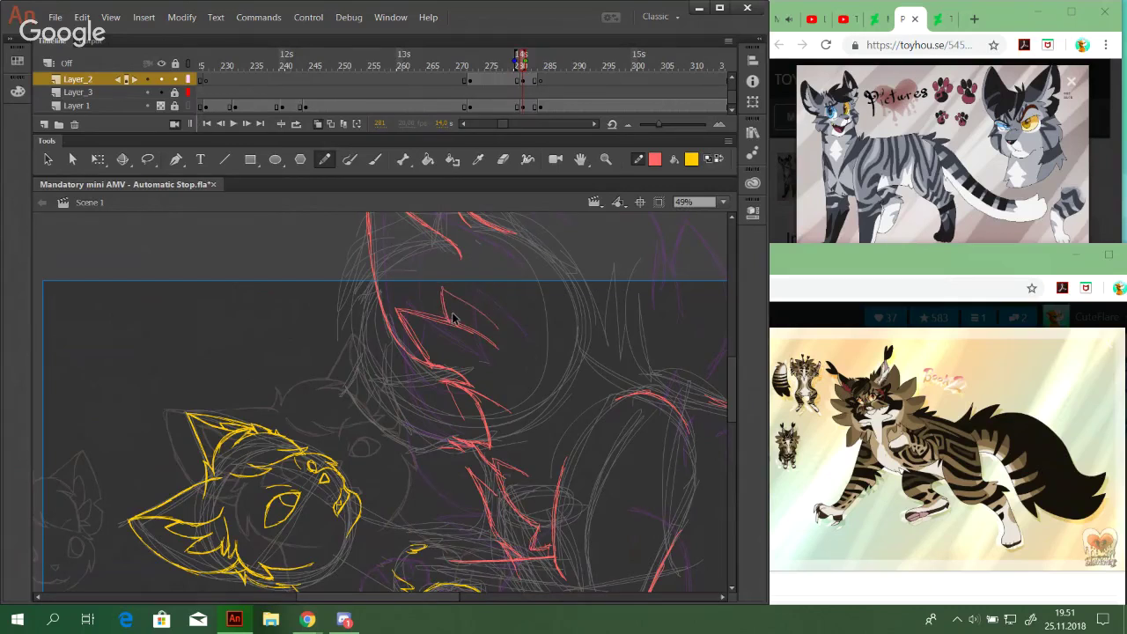
pyautogui.moveTo(449, 291)
pyautogui.mouseDown()
pyautogui.moveTo(457, 326)
pyautogui.moveTo(498, 329)
pyautogui.mouseUp()
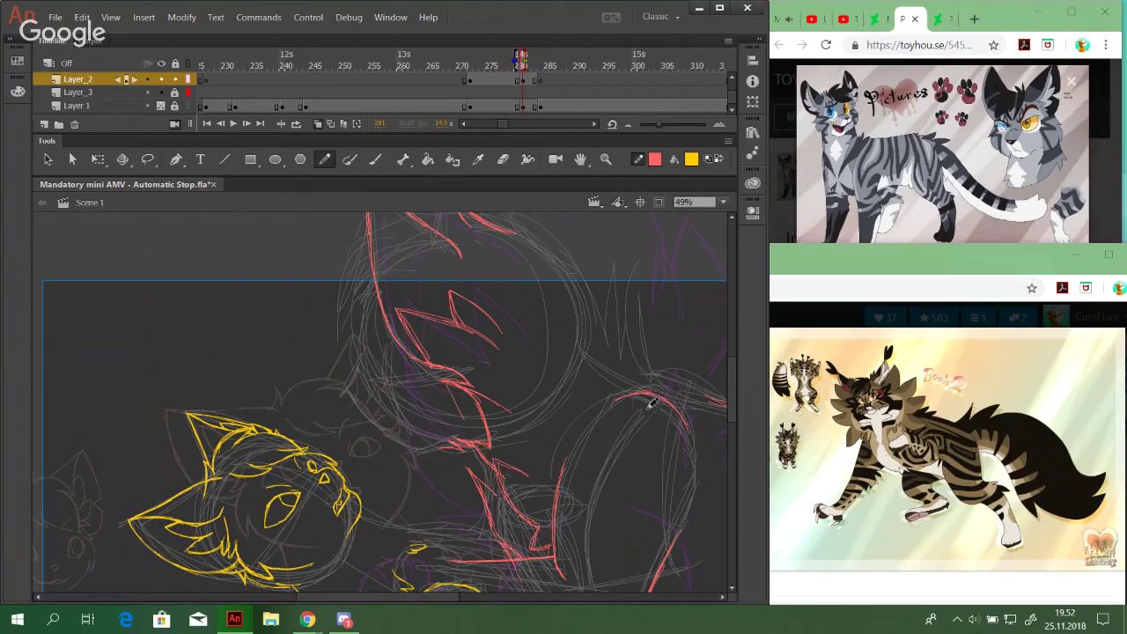
# Draw jagged fur tufts on the back of the red cat's neck, undoing unsatisfactory strokes
pyautogui.moveTo(621, 354); pyautogui.dragTo(557, 414)
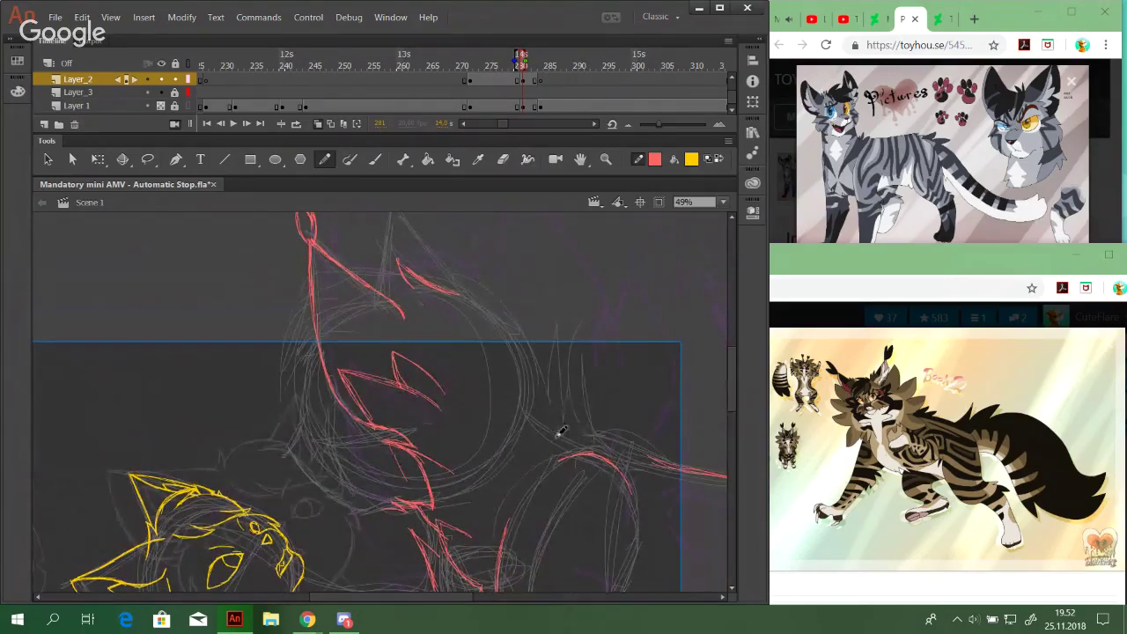
pyautogui.moveTo(551, 415)
pyautogui.mouseDown()
pyautogui.moveTo(527, 395)
pyautogui.moveTo(546, 419)
pyautogui.mouseUp()
pyautogui.hotkey('ctrl', 'z')
pyautogui.hotkey('ctrl', 'z')
pyautogui.moveTo(538, 377); pyautogui.dragTo(563, 426)
pyautogui.moveTo(539, 368)
pyautogui.mouseDown()
pyautogui.moveTo(534, 401)
pyautogui.moveTo(516, 342)
pyautogui.mouseUp()
pyautogui.hotkey('ctrl', 'z')
pyautogui.hotkey('ctrl', 'z')
pyautogui.moveTo(531, 383)
pyautogui.mouseDown()
pyautogui.moveTo(516, 342)
pyautogui.moveTo(511, 379)
pyautogui.moveTo(513, 345)
pyautogui.moveTo(522, 392)
pyautogui.moveTo(535, 393)
pyautogui.mouseUp()
# Select the neck fur strokes, nudge them closer to the head and adjust them with Free Transform
pyautogui.keyDown('ctrl'); pyautogui.doubleClick(534, 387); pyautogui.keyUp('ctrl')
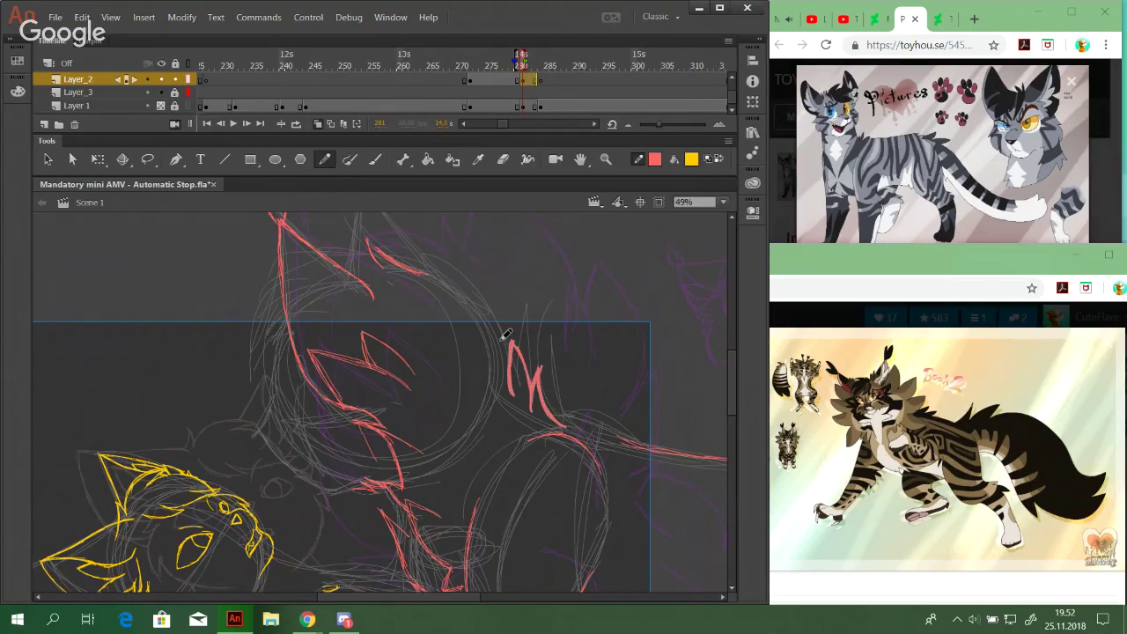
pyautogui.press('Left')
pyautogui.press('Left')
pyautogui.press('Left')
pyautogui.press('Left')
pyautogui.press('Left')
pyautogui.press('Left')
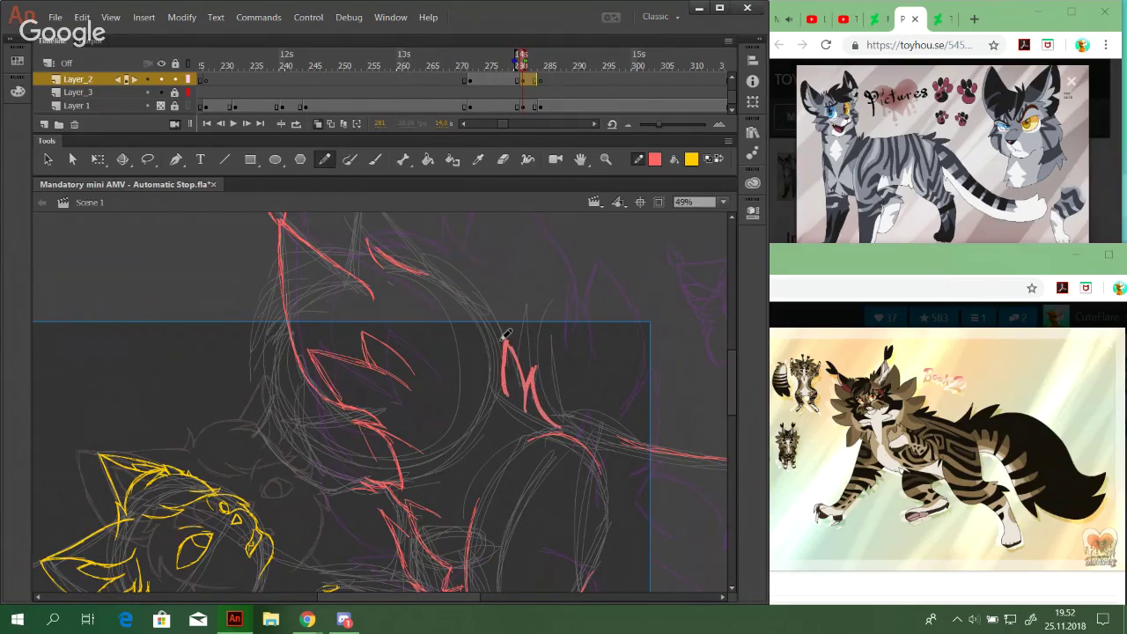
pyautogui.press('Left')
pyautogui.press('Left')
pyautogui.press('Left')
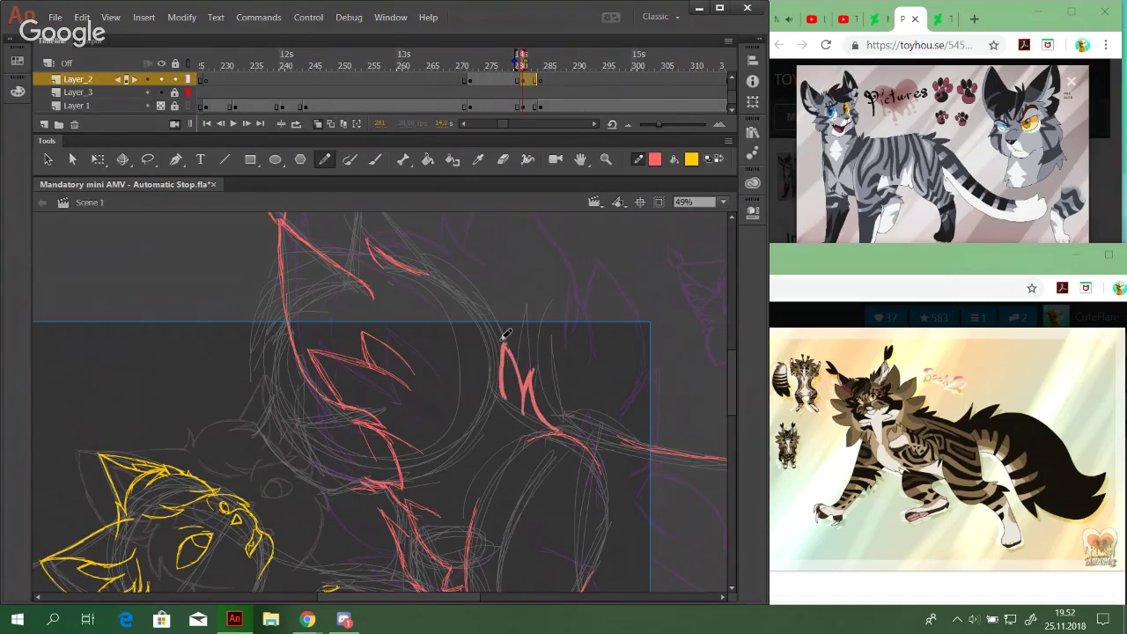
pyautogui.click(97, 159)
pyautogui.moveTo(557, 413); pyautogui.dragTo(556, 407)
pyautogui.click(600, 365)
# Draw the toes and rounded outline of the red cat's paw above the yellow cat's paw at frame 281
pyautogui.click(329, 157)
pyautogui.moveTo(523, 365)
pyautogui.mouseDown()
pyautogui.moveTo(528, 397)
pyautogui.moveTo(553, 239)
pyautogui.mouseUp()
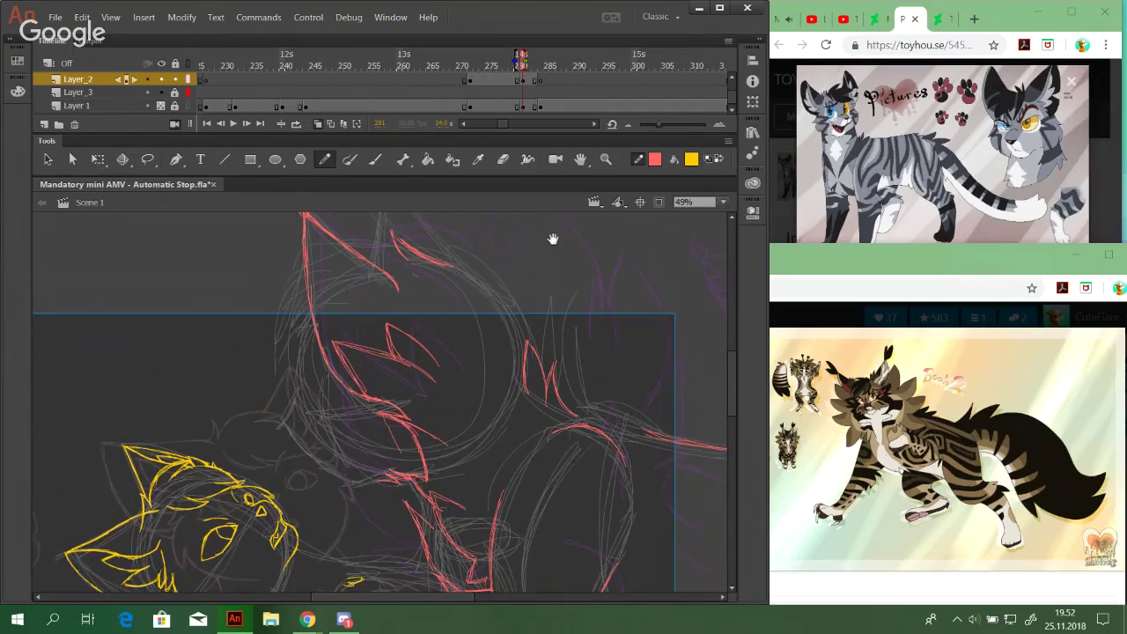
pyautogui.moveTo(647, 480); pyautogui.dragTo(649, 312)
pyautogui.moveTo(503, 355)
pyautogui.mouseDown()
pyautogui.moveTo(541, 360)
pyautogui.moveTo(514, 350)
pyautogui.mouseUp()
pyautogui.moveTo(645, 504); pyautogui.dragTo(602, 376)
pyautogui.click(606, 158)
pyautogui.moveTo(258, 260); pyautogui.dragTo(555, 469)
pyautogui.click(325, 159)
pyautogui.moveTo(206, 324); pyautogui.dragTo(251, 311)
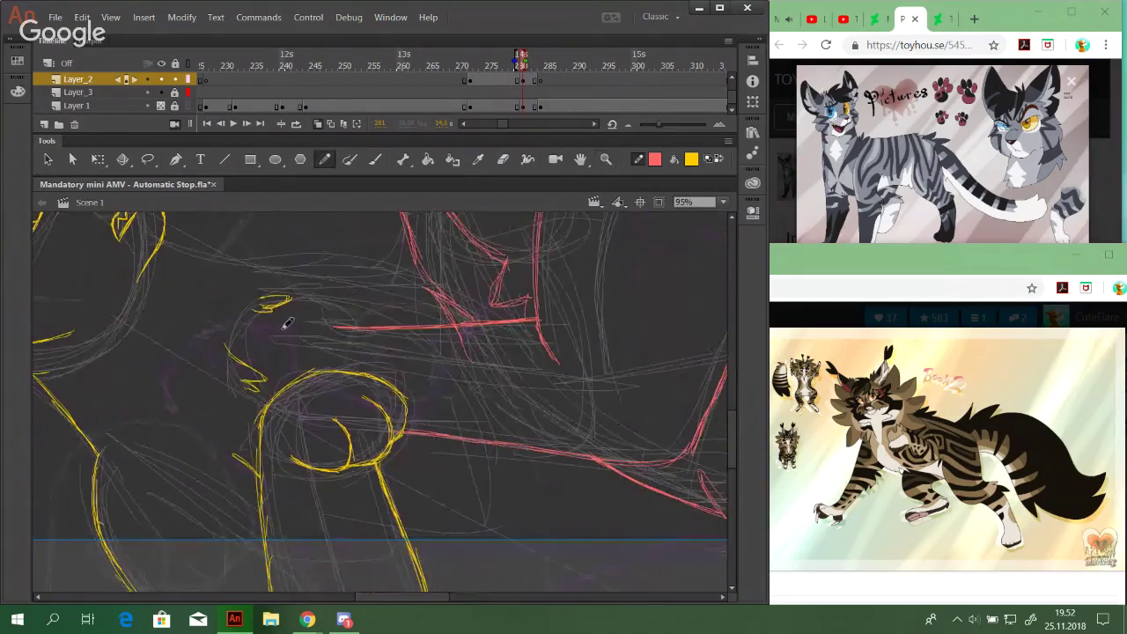
pyautogui.moveTo(313, 332)
pyautogui.mouseDown()
pyautogui.moveTo(306, 342)
pyautogui.moveTo(254, 315)
pyautogui.moveTo(241, 350)
pyautogui.mouseUp()
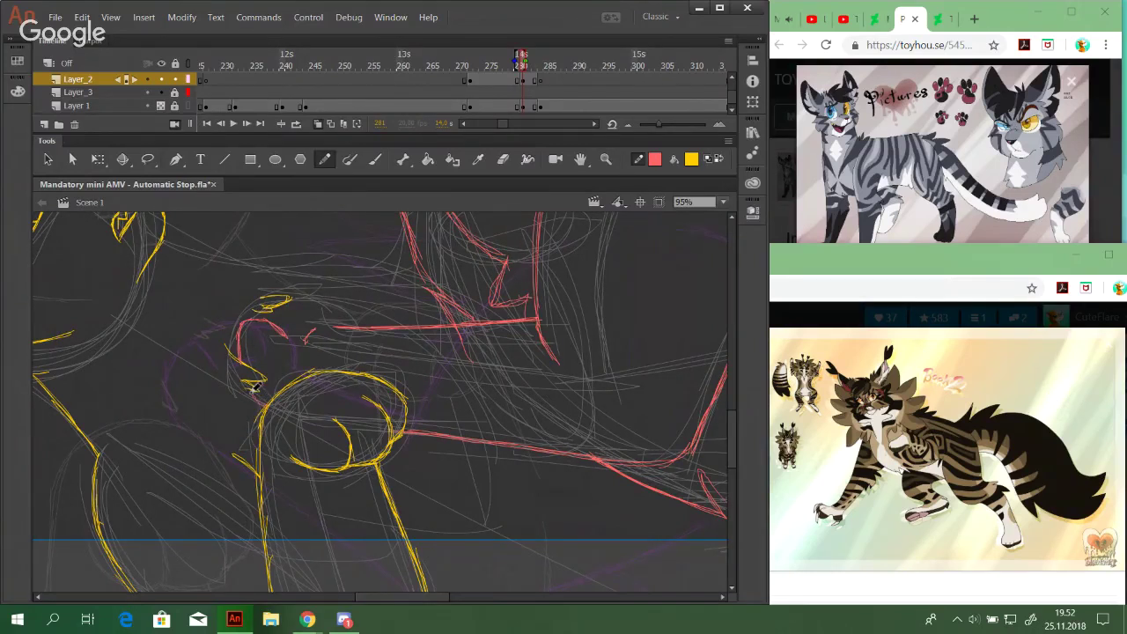
pyautogui.moveTo(251, 319)
pyautogui.mouseDown()
pyautogui.moveTo(297, 297)
pyautogui.moveTo(319, 313)
pyautogui.mouseUp()
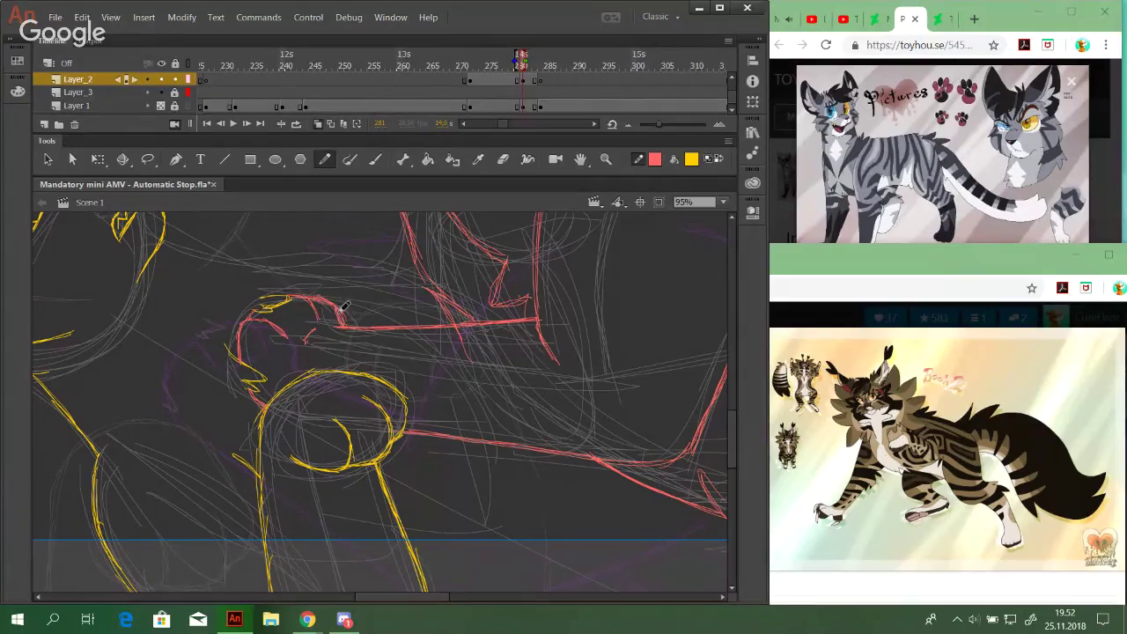
pyautogui.moveTo(363, 338); pyautogui.dragTo(403, 361)
# Go back to frame 278 and draw three pointed claws on the red cat's paw
pyautogui.press(',')
pyautogui.press(',')
pyautogui.press(',')
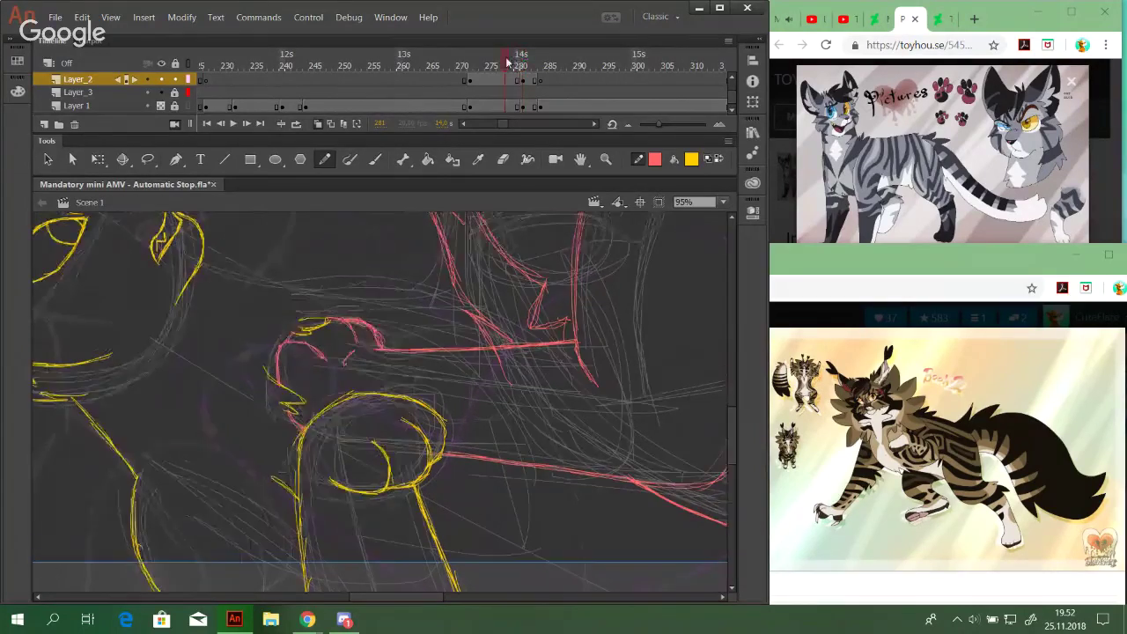
pyautogui.click(605, 159)
pyautogui.moveTo(410, 307); pyautogui.dragTo(138, 513)
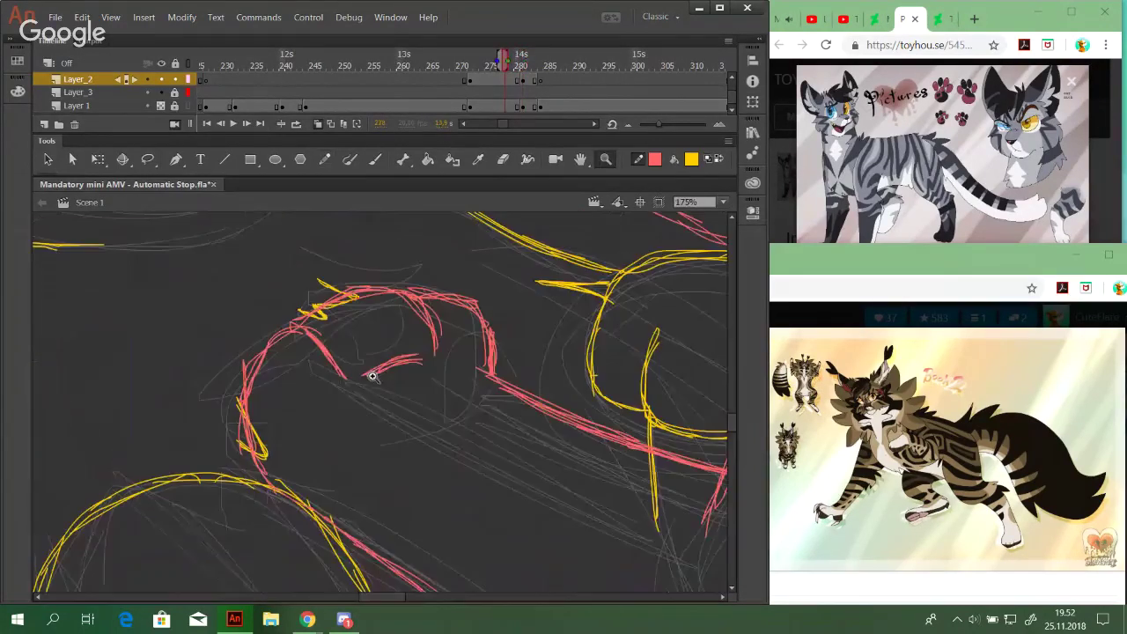
pyautogui.click(324, 159)
pyautogui.moveTo(383, 313)
pyautogui.mouseDown()
pyautogui.moveTo(371, 271)
pyautogui.moveTo(332, 253)
pyautogui.moveTo(356, 297)
pyautogui.moveTo(380, 312)
pyautogui.moveTo(365, 304)
pyautogui.moveTo(366, 315)
pyautogui.moveTo(303, 338)
pyautogui.moveTo(304, 354)
pyautogui.moveTo(286, 326)
pyautogui.moveTo(296, 326)
pyautogui.moveTo(271, 315)
pyautogui.moveTo(299, 351)
pyautogui.mouseUp()
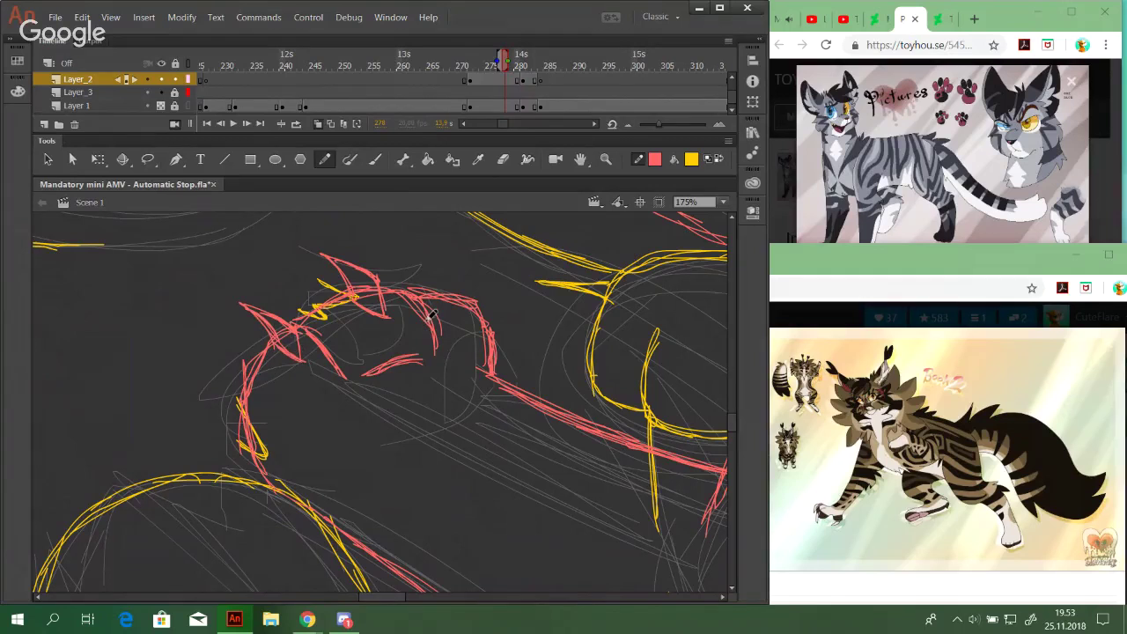
pyautogui.moveTo(460, 298)
pyautogui.mouseDown()
pyautogui.moveTo(465, 310)
pyautogui.moveTo(466, 281)
pyautogui.moveTo(447, 264)
pyautogui.moveTo(465, 286)
pyautogui.moveTo(460, 318)
pyautogui.moveTo(440, 283)
pyautogui.moveTo(443, 299)
pyautogui.mouseUp()
pyautogui.moveTo(428, 260); pyautogui.dragTo(450, 276)
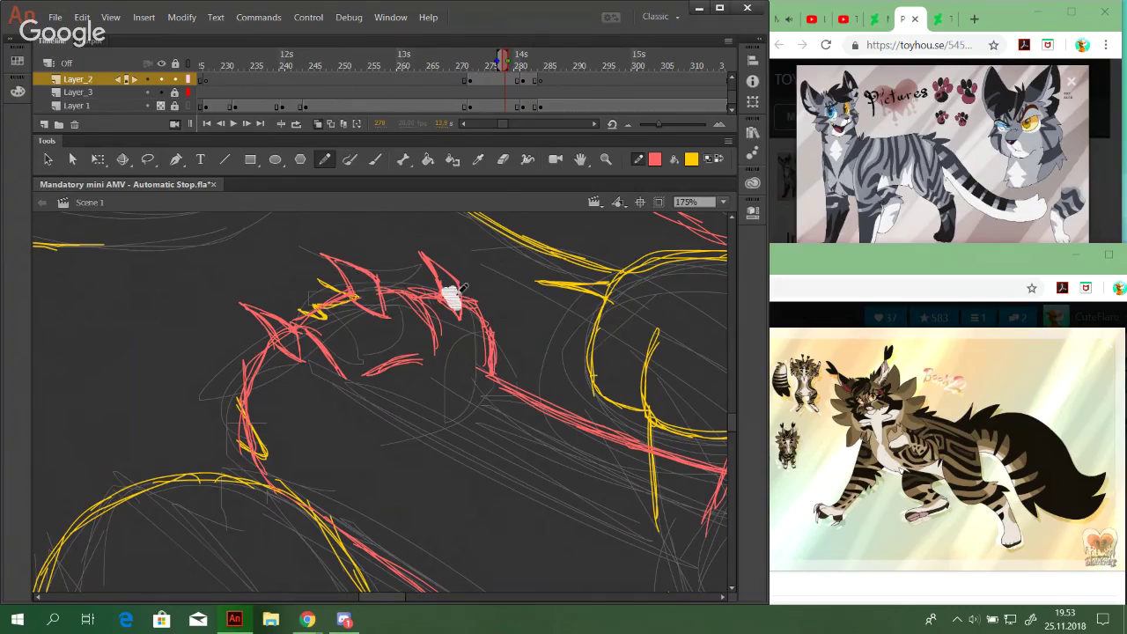
pyautogui.moveTo(287, 325)
pyautogui.mouseDown()
pyautogui.moveTo(266, 321)
pyautogui.moveTo(296, 325)
pyautogui.mouseUp()
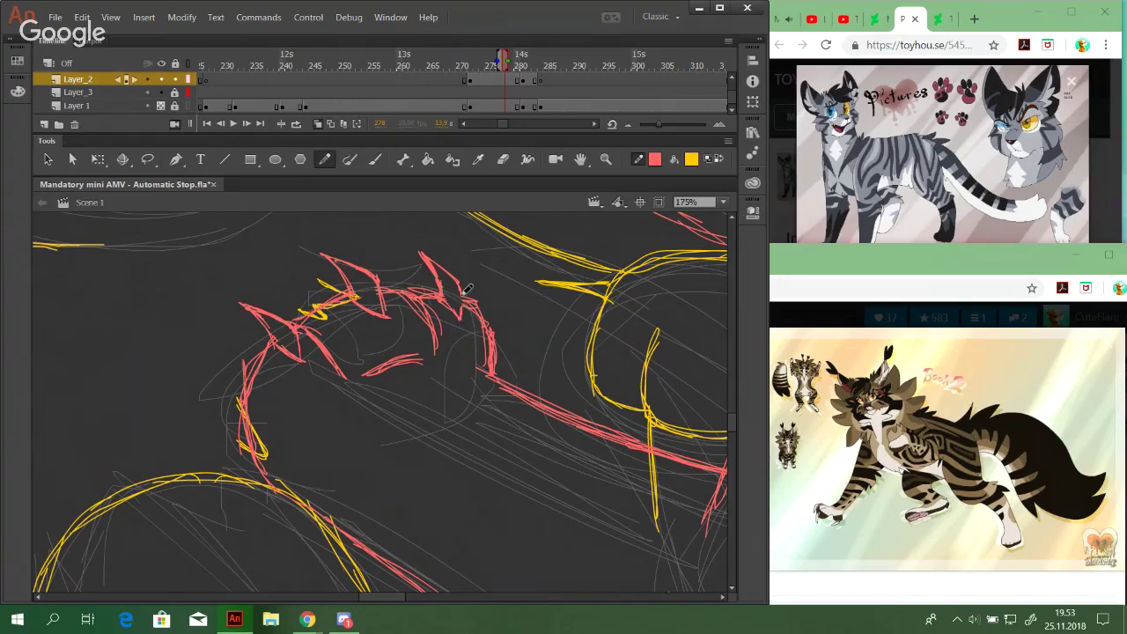
# Return to frame 281 and draw three matching claws on the red cat's paw
pyautogui.click(248, 123)
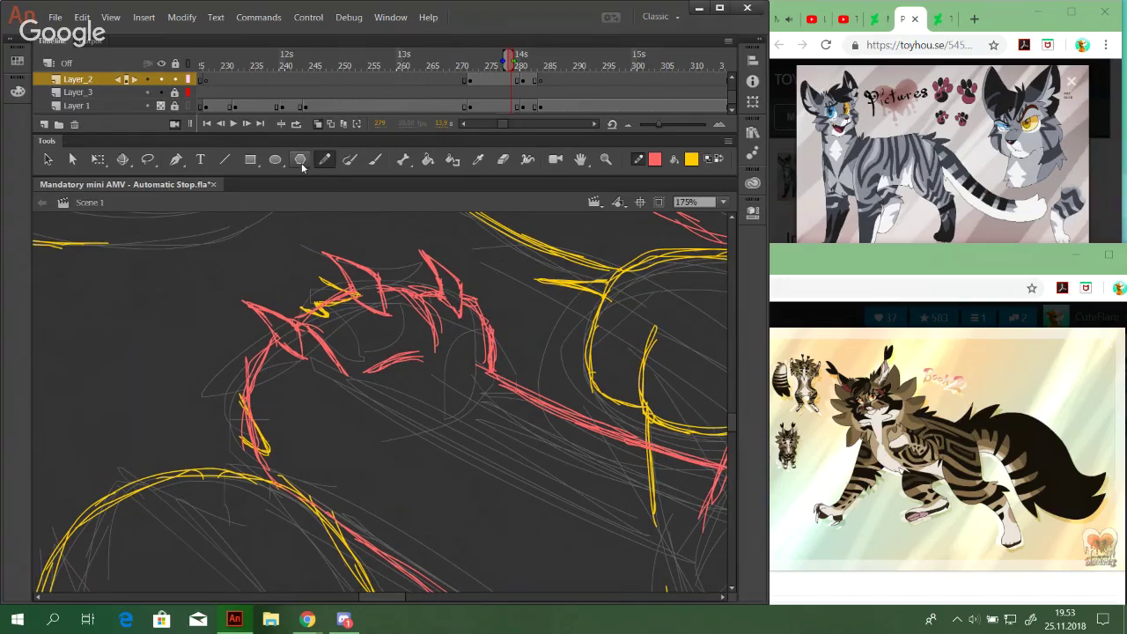
pyautogui.click(247, 124)
pyautogui.click(247, 123)
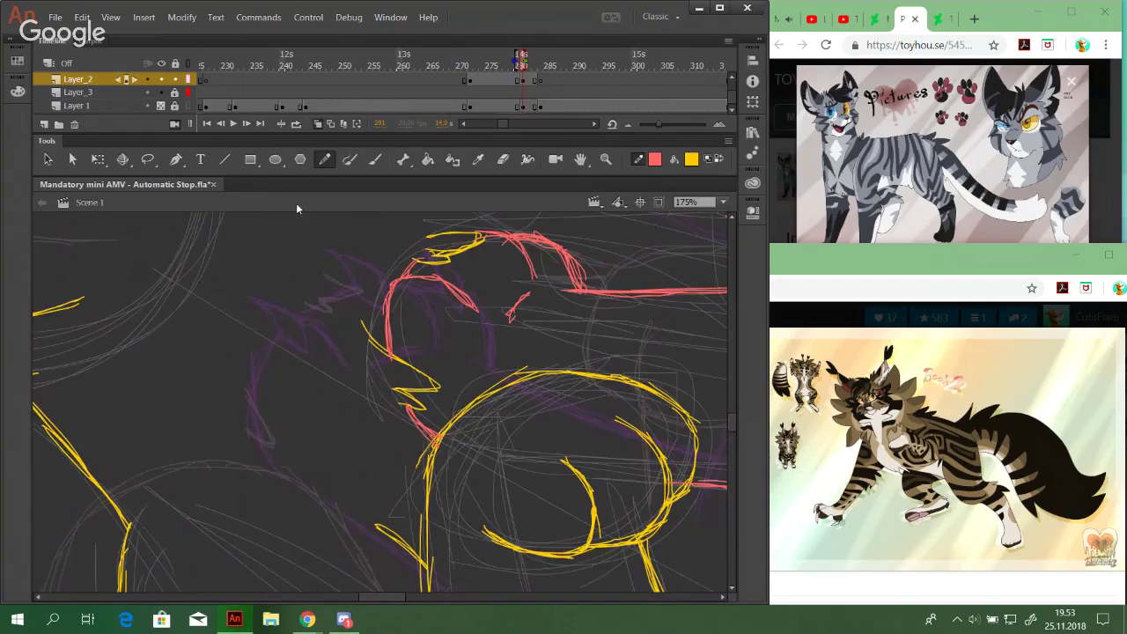
pyautogui.moveTo(440, 286); pyautogui.dragTo(405, 332)
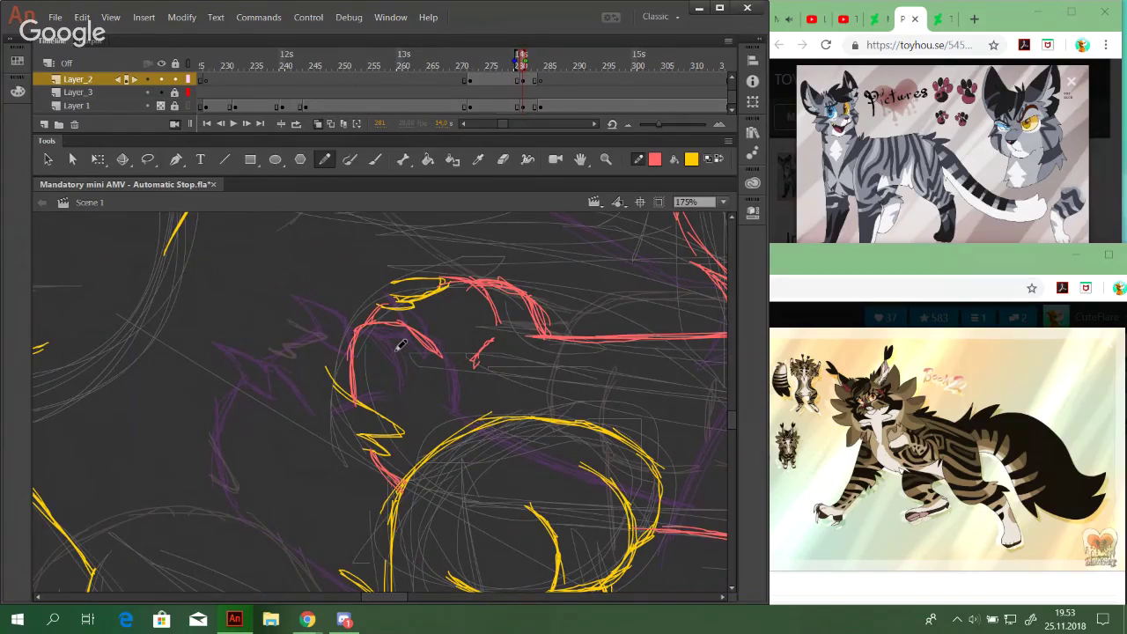
pyautogui.moveTo(395, 316)
pyautogui.mouseDown()
pyautogui.moveTo(347, 306)
pyautogui.moveTo(377, 324)
pyautogui.mouseUp()
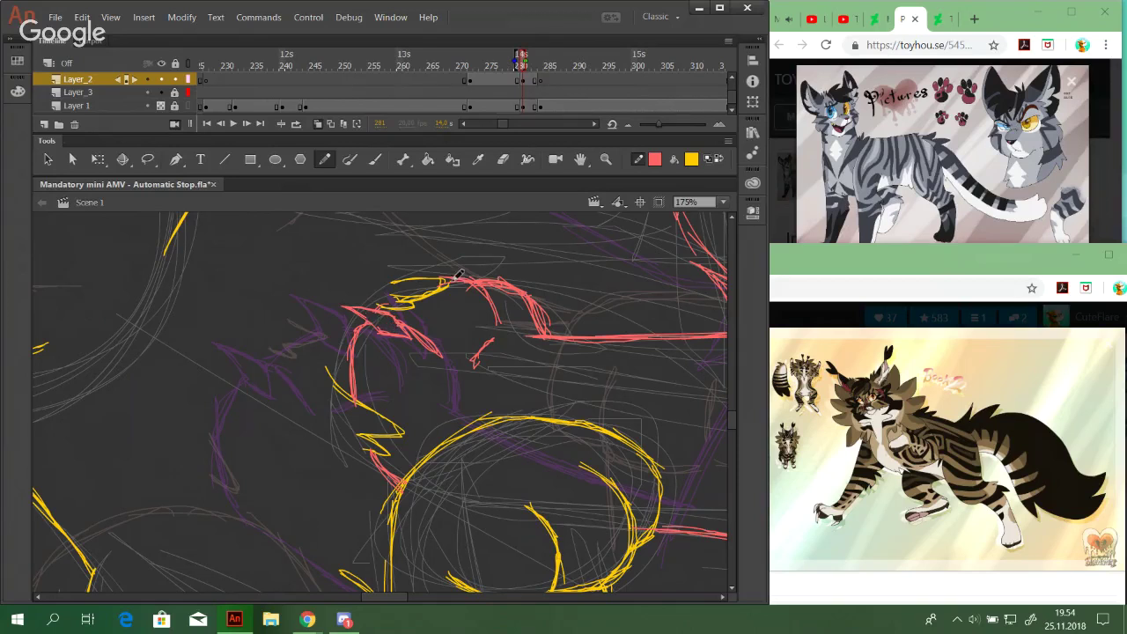
pyautogui.moveTo(449, 274); pyautogui.dragTo(401, 266)
pyautogui.moveTo(463, 299); pyautogui.dragTo(436, 292)
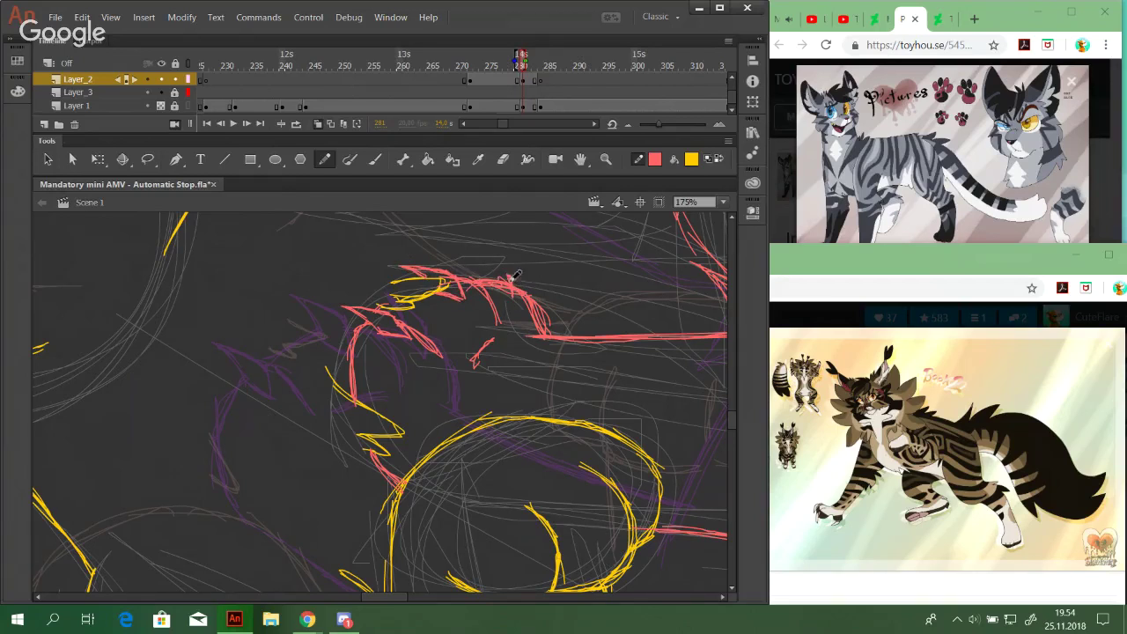
pyautogui.moveTo(494, 260)
pyautogui.mouseDown()
pyautogui.moveTo(474, 266)
pyautogui.moveTo(501, 278)
pyautogui.mouseUp()
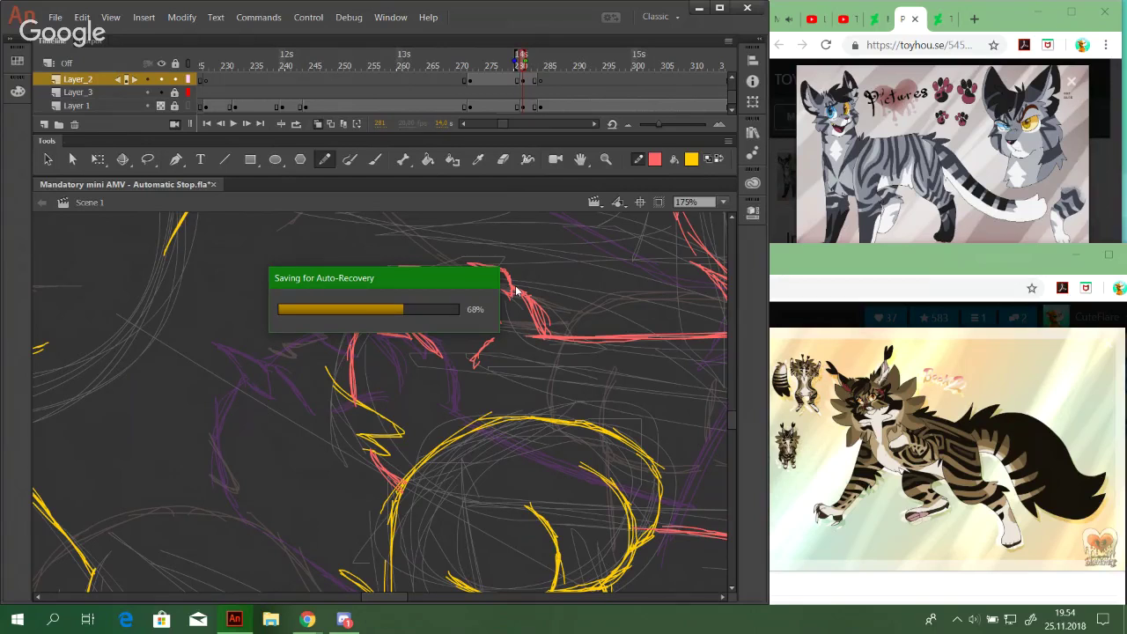
# Switch to the Google Hangouts window to check the livestream, and return to the animation in Adobe Animate
pyautogui.moveTo(308, 623)
pyautogui.click(196, 548)
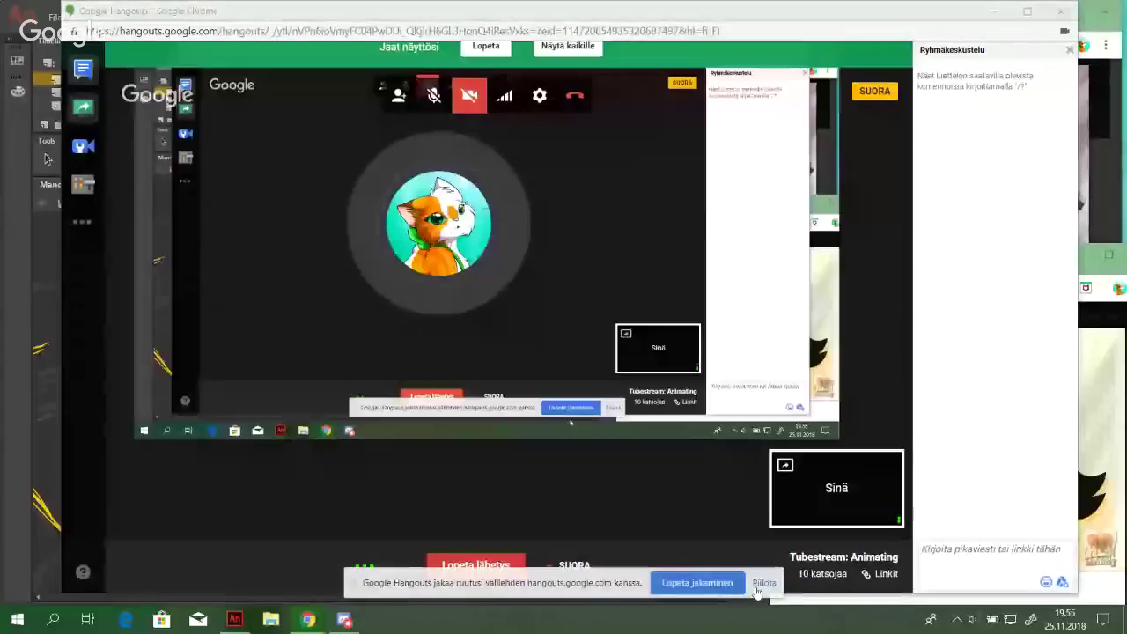
pyautogui.hotkey('alt', 'Tab')
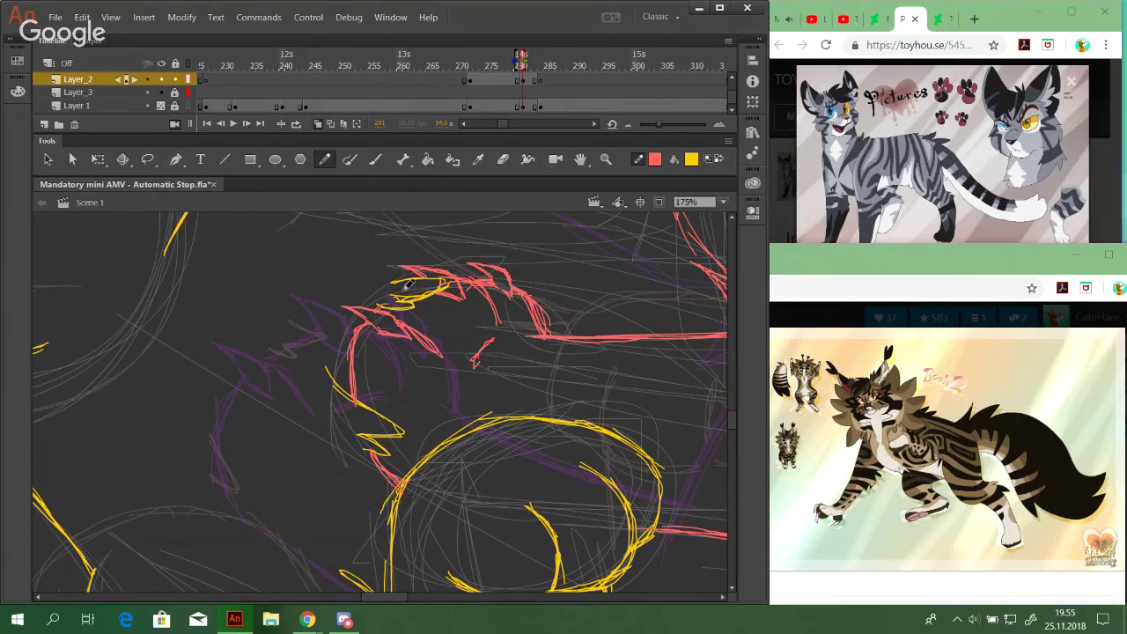
# Draw the curved upper eyelid of the red cat's eye, undoing unsatisfactory strokes
pyautogui.moveTo(379, 271); pyautogui.dragTo(471, 491)
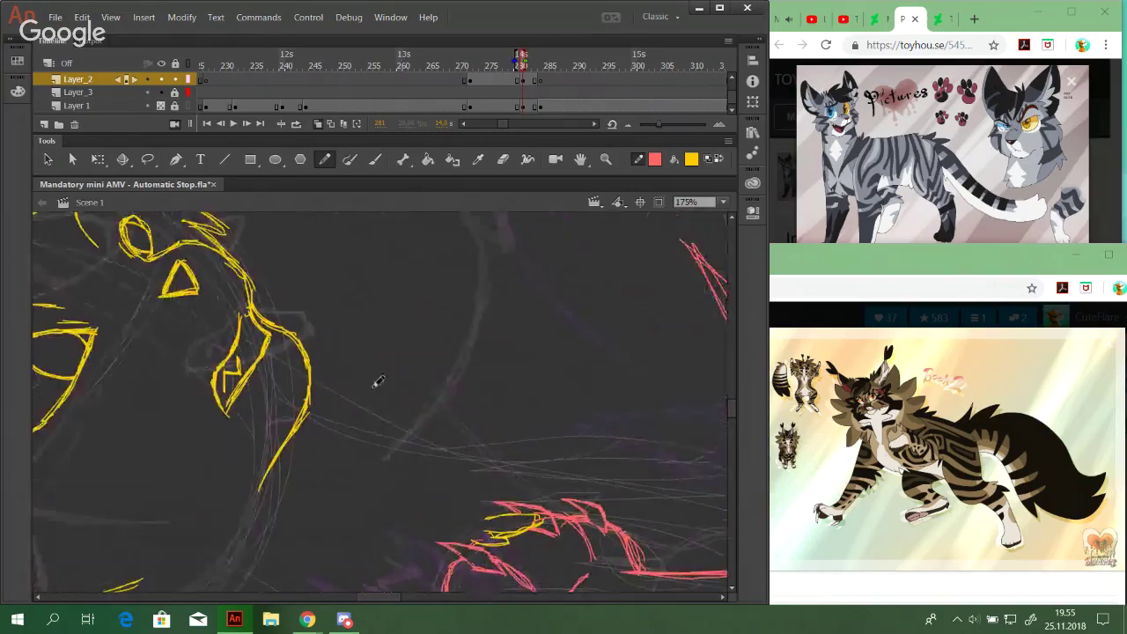
pyautogui.moveTo(405, 396); pyautogui.dragTo(463, 493)
pyautogui.moveTo(569, 330)
pyautogui.mouseDown()
pyautogui.moveTo(462, 452)
pyautogui.moveTo(490, 455)
pyautogui.moveTo(458, 414)
pyautogui.moveTo(329, 443)
pyautogui.moveTo(348, 339)
pyautogui.mouseUp()
pyautogui.moveTo(312, 432); pyautogui.dragTo(349, 342)
pyautogui.hotkey('ctrl', 'z')
pyautogui.hotkey('ctrl', 'z')
pyautogui.moveTo(312, 428)
pyautogui.mouseDown()
pyautogui.moveTo(339, 362)
pyautogui.moveTo(354, 350)
pyautogui.moveTo(319, 407)
pyautogui.moveTo(370, 348)
pyautogui.mouseUp()
pyautogui.hotkey('ctrl', 'z')
pyautogui.hotkey('ctrl', 'z')
pyautogui.moveTo(319, 405)
pyautogui.mouseDown()
pyautogui.moveTo(387, 345)
pyautogui.moveTo(437, 366)
pyautogui.mouseUp()
pyautogui.moveTo(366, 351); pyautogui.dragTo(451, 365)
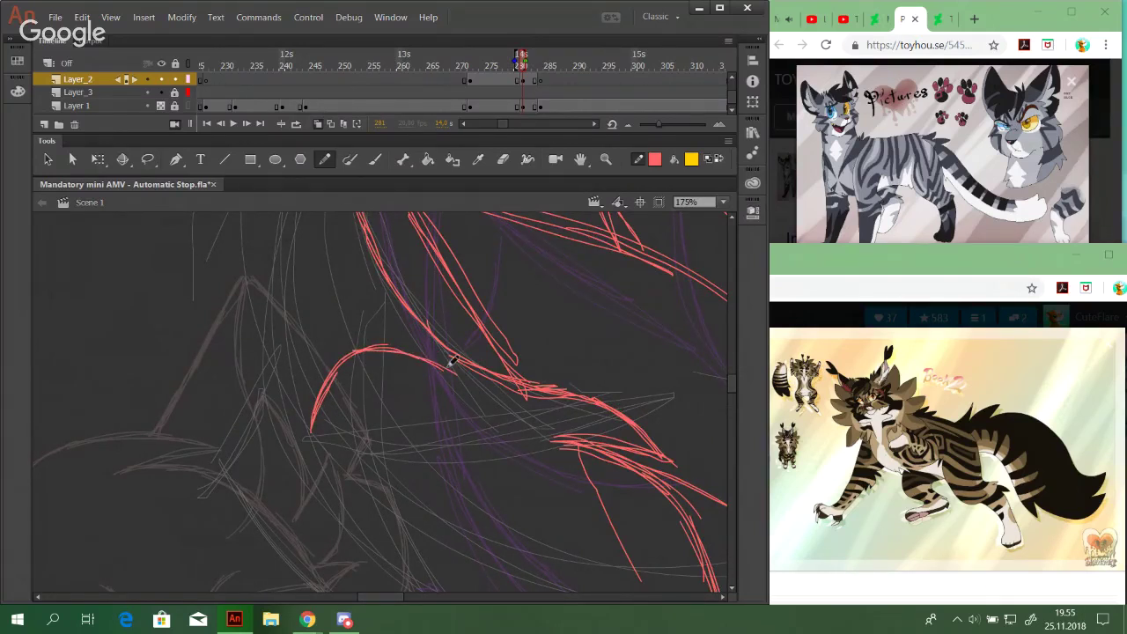
# Close the red cat's eye outline with a curved lower eyelid, undoing unsatisfactory strokes
pyautogui.moveTo(563, 300); pyautogui.dragTo(221, 379)
pyautogui.moveTo(599, 291); pyautogui.dragTo(307, 357)
pyautogui.moveTo(479, 366)
pyautogui.mouseDown()
pyautogui.moveTo(228, 450)
pyautogui.moveTo(329, 426)
pyautogui.moveTo(571, 326)
pyautogui.moveTo(455, 309)
pyautogui.moveTo(566, 286)
pyautogui.moveTo(325, 440)
pyautogui.moveTo(405, 396)
pyautogui.mouseUp()
pyautogui.moveTo(383, 332)
pyautogui.mouseDown()
pyautogui.moveTo(346, 332)
pyautogui.moveTo(382, 332)
pyautogui.moveTo(345, 334)
pyautogui.moveTo(412, 332)
pyautogui.mouseUp()
pyautogui.hotkey('ctrl', 'z')
pyautogui.moveTo(331, 334)
pyautogui.mouseDown()
pyautogui.moveTo(421, 327)
pyautogui.moveTo(466, 283)
pyautogui.mouseUp()
pyautogui.hotkey('ctrl', 'z')
pyautogui.moveTo(373, 332)
pyautogui.mouseDown()
pyautogui.moveTo(448, 300)
pyautogui.moveTo(434, 304)
pyautogui.moveTo(468, 275)
pyautogui.moveTo(423, 318)
pyautogui.moveTo(473, 268)
pyautogui.mouseUp()
pyautogui.hotkey('ctrl', 'z')
pyautogui.hotkey('ctrl', 'z')
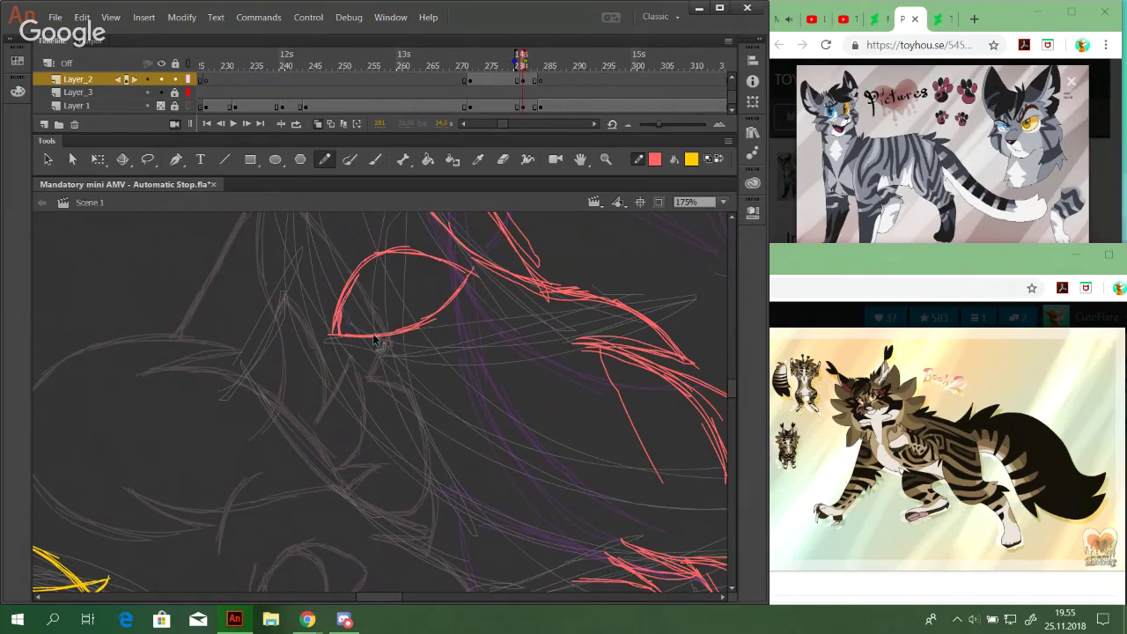
# Hatch the inner corner of the red cat's eye and add short curved brow lines in front of it
pyautogui.scroll(-1, 390, 495)
pyautogui.moveTo(460, 170)
pyautogui.mouseDown()
pyautogui.moveTo(461, 531)
pyautogui.moveTo(450, 491)
pyautogui.mouseUp()
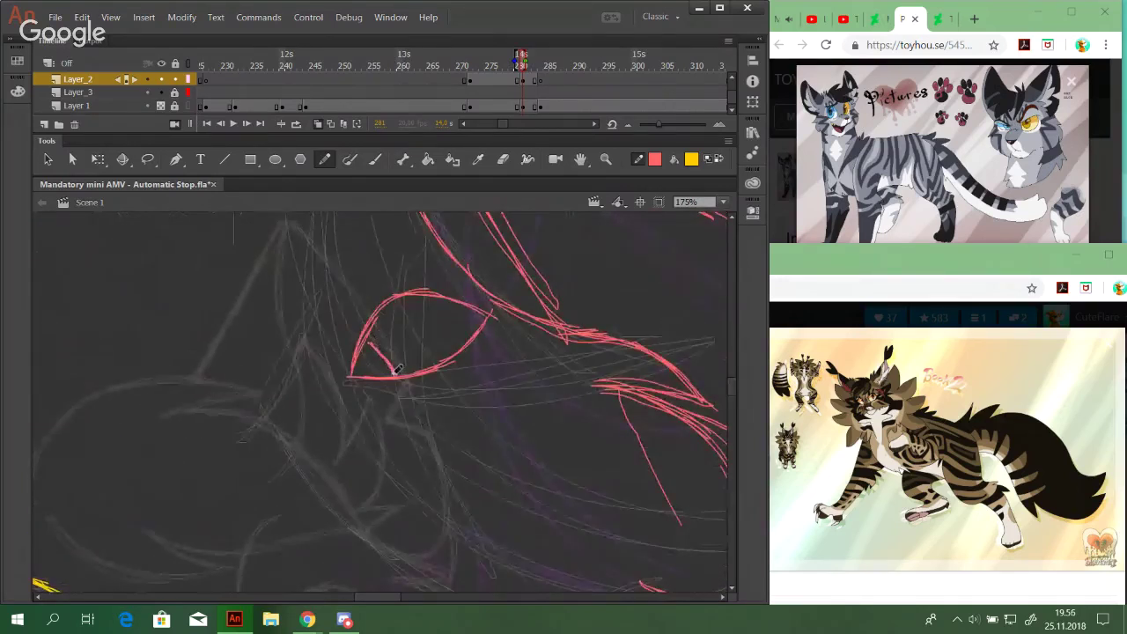
pyautogui.moveTo(366, 355)
pyautogui.mouseDown()
pyautogui.moveTo(380, 376)
pyautogui.moveTo(364, 365)
pyautogui.moveTo(378, 375)
pyautogui.moveTo(368, 376)
pyautogui.mouseUp()
pyautogui.moveTo(395, 324); pyautogui.dragTo(397, 347)
pyautogui.moveTo(346, 384); pyautogui.dragTo(356, 347)
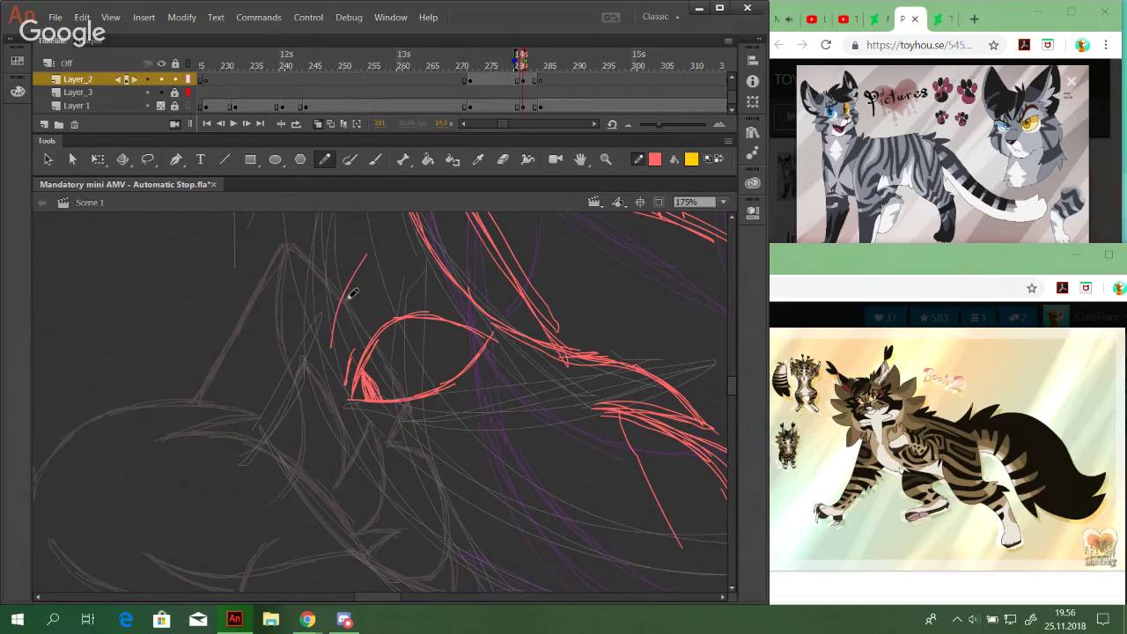
pyautogui.moveTo(332, 340); pyautogui.dragTo(362, 252)
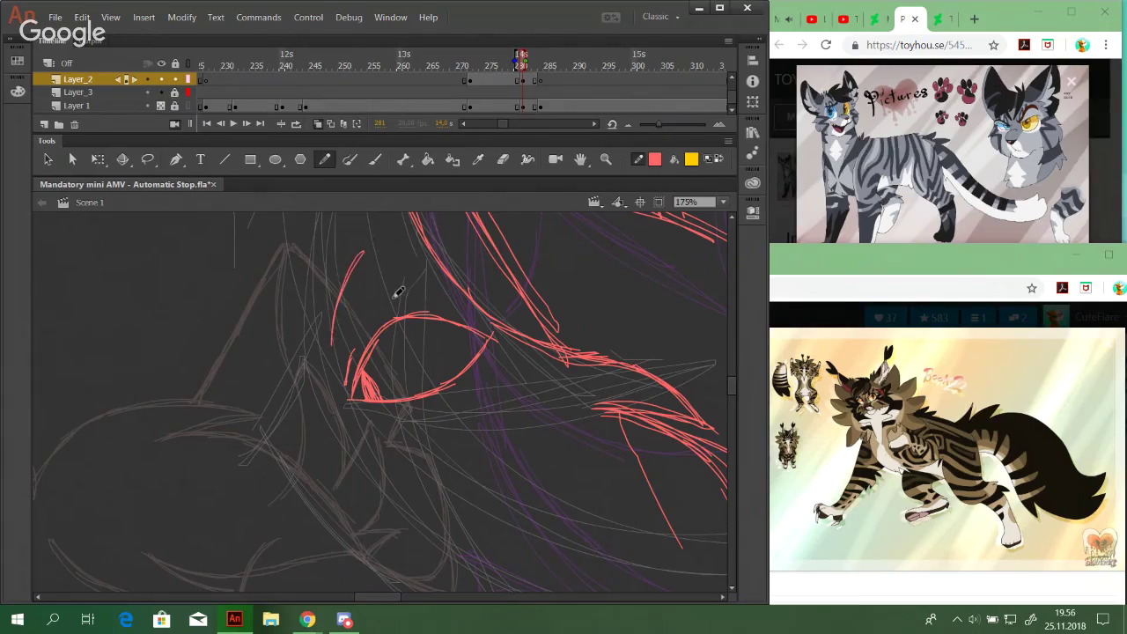
# Draw the red cat's facial profile from forehead to chin with a triangular nose and an open mouth, undoing unsatisfactory strokes
pyautogui.moveTo(436, 406); pyautogui.dragTo(473, 419)
pyautogui.moveTo(323, 449); pyautogui.dragTo(314, 450)
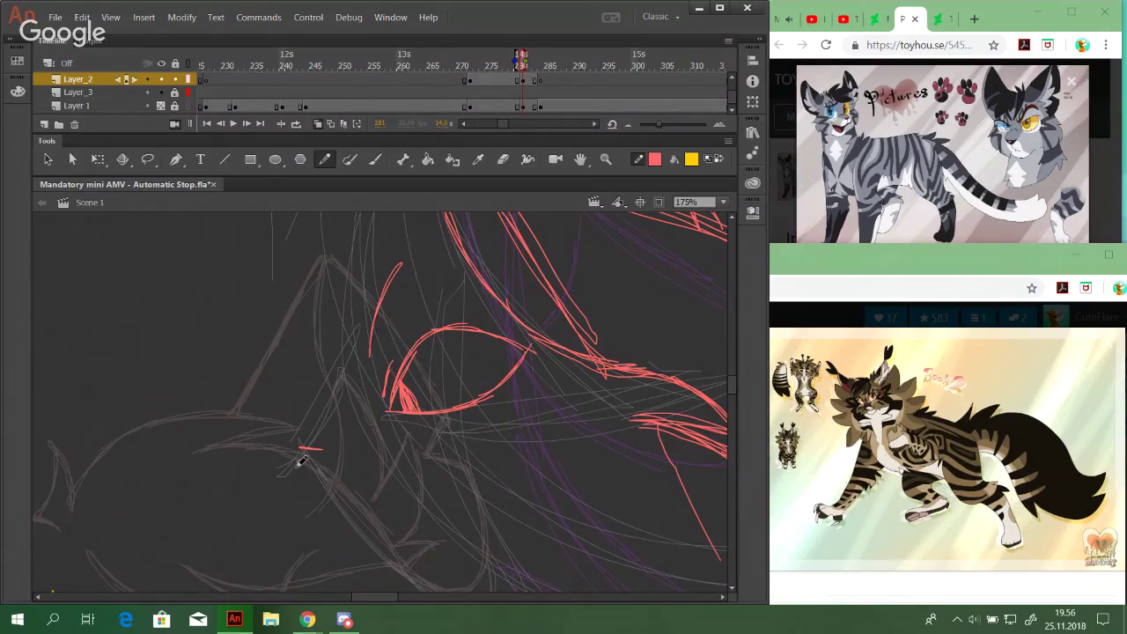
pyautogui.moveTo(297, 445)
pyautogui.mouseDown()
pyautogui.moveTo(316, 475)
pyautogui.moveTo(328, 447)
pyautogui.mouseUp()
pyautogui.moveTo(366, 376)
pyautogui.mouseDown()
pyautogui.moveTo(345, 448)
pyautogui.moveTo(276, 519)
pyautogui.moveTo(310, 468)
pyautogui.mouseUp()
pyautogui.hotkey('ctrl', 'z')
pyautogui.moveTo(277, 519)
pyautogui.mouseDown()
pyautogui.moveTo(329, 445)
pyautogui.moveTo(329, 280)
pyautogui.mouseUp()
pyautogui.hotkey('ctrl', 'z')
pyautogui.moveTo(366, 386); pyautogui.dragTo(358, 362)
pyautogui.moveTo(397, 569); pyautogui.dragTo(345, 380)
pyautogui.moveTo(277, 432)
pyautogui.mouseDown()
pyautogui.moveTo(294, 322)
pyautogui.moveTo(334, 409)
pyautogui.mouseUp()
pyautogui.moveTo(262, 257)
pyautogui.mouseDown()
pyautogui.moveTo(276, 290)
pyautogui.moveTo(344, 344)
pyautogui.moveTo(412, 319)
pyautogui.moveTo(422, 303)
pyautogui.moveTo(450, 306)
pyautogui.moveTo(494, 342)
pyautogui.mouseUp()
pyautogui.hotkey('ctrl', 'z')
pyautogui.hotkey('ctrl', 'z')
pyautogui.hotkey('ctrl', 'z')
pyautogui.moveTo(458, 307)
pyautogui.mouseDown()
pyautogui.moveTo(496, 354)
pyautogui.moveTo(390, 393)
pyautogui.moveTo(432, 429)
pyautogui.moveTo(603, 428)
pyautogui.moveTo(667, 461)
pyautogui.mouseUp()
pyautogui.moveTo(573, 452)
pyautogui.mouseDown()
pyautogui.moveTo(327, 313)
pyautogui.moveTo(278, 243)
pyautogui.moveTo(410, 379)
pyautogui.mouseUp()
# Draw throat strokes that connect the red cat's jaw to its chest fur
pyautogui.click(723, 202)
pyautogui.click(706, 289)
pyautogui.moveTo(432, 264)
pyautogui.mouseDown()
pyautogui.moveTo(558, 501)
pyautogui.moveTo(382, 231)
pyautogui.mouseUp()
pyautogui.moveTo(477, 278); pyautogui.dragTo(525, 355)
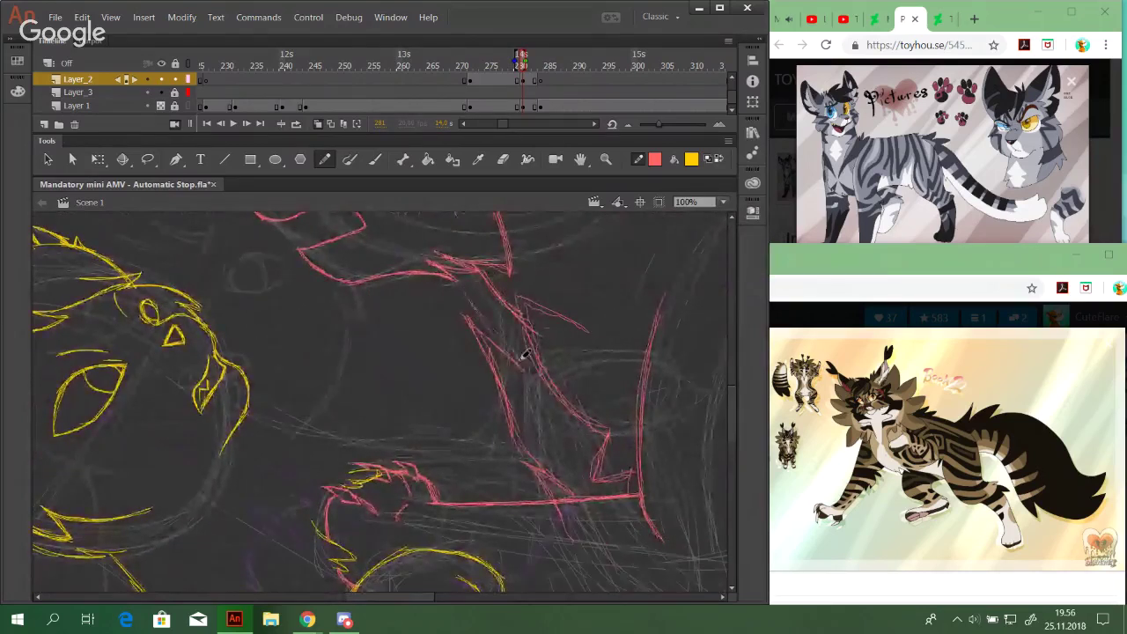
pyautogui.moveTo(467, 276); pyautogui.dragTo(530, 376)
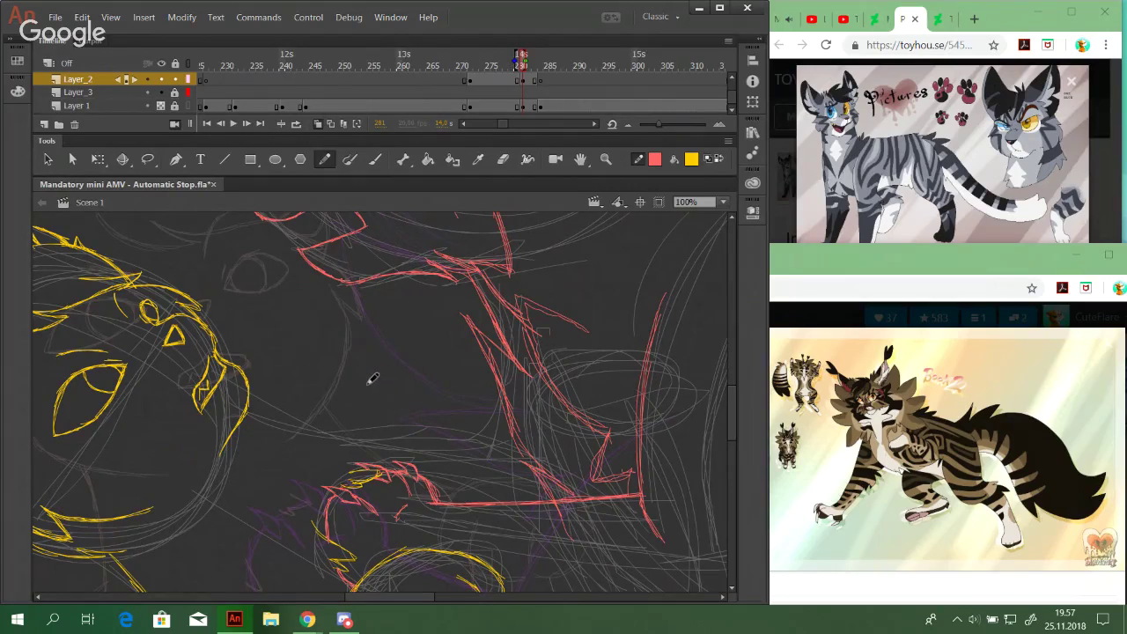
# Select the red cat's mouth strokes and nudge them a little farther back and down on the face
pyautogui.moveTo(367, 378); pyautogui.dragTo(499, 498)
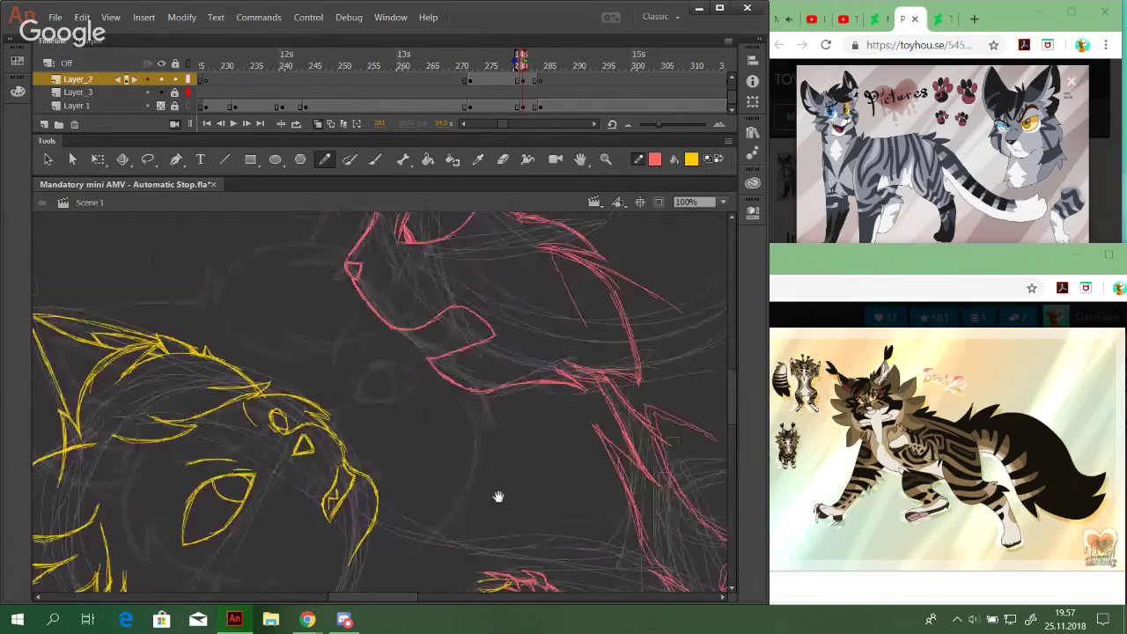
pyautogui.moveTo(471, 435); pyautogui.dragTo(466, 447)
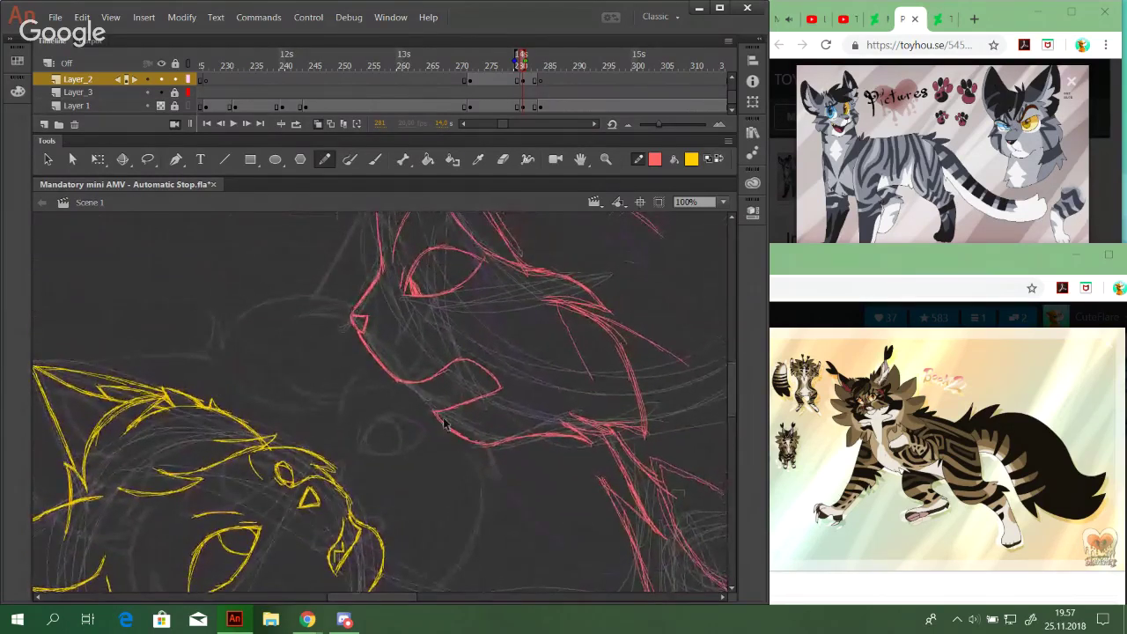
pyautogui.moveTo(380, 334)
pyautogui.mouseDown()
pyautogui.moveTo(518, 424)
pyautogui.moveTo(517, 412)
pyautogui.mouseUp()
pyautogui.press('Right')
pyautogui.press('Right')
pyautogui.press('Right')
pyautogui.press('Down')
pyautogui.press('Down')
pyautogui.press('Down')
pyautogui.press('Right')
pyautogui.press('Right')
pyautogui.press('Right')
pyautogui.press('Right')
pyautogui.press('Down')
pyautogui.press('Down')
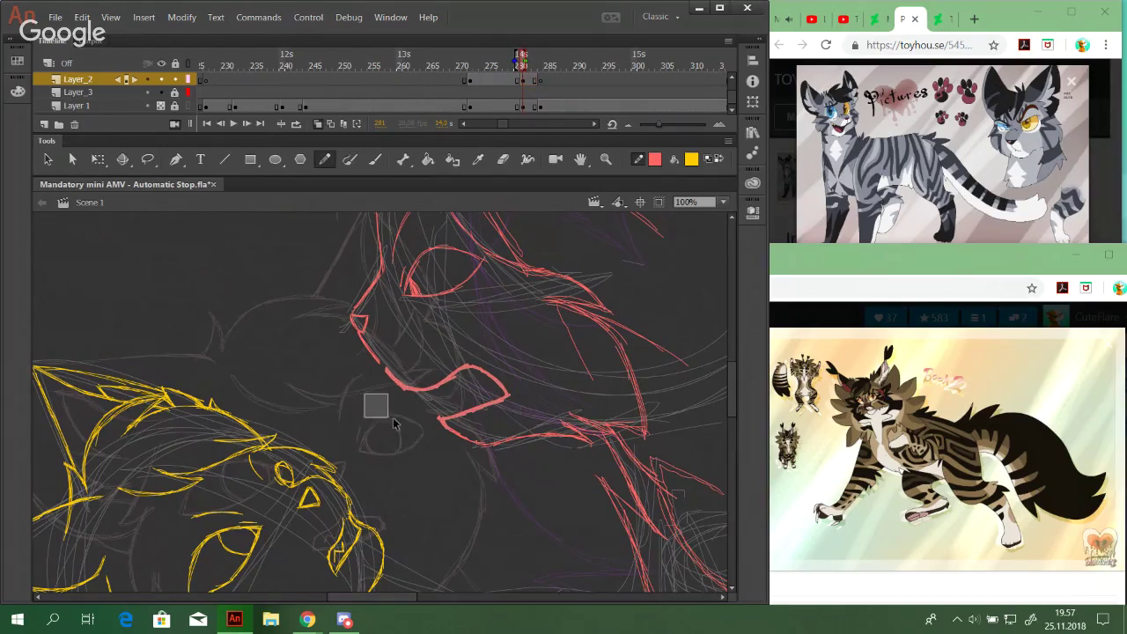
# Rotate the red cat's mouth strokes slightly with Free Transform
pyautogui.press('z')
pyautogui.moveTo(278, 278)
pyautogui.mouseDown()
pyautogui.moveTo(432, 411)
pyautogui.moveTo(654, 495)
pyautogui.mouseUp()
pyautogui.click(98, 160)
pyautogui.moveTo(455, 384); pyautogui.dragTo(450, 369)
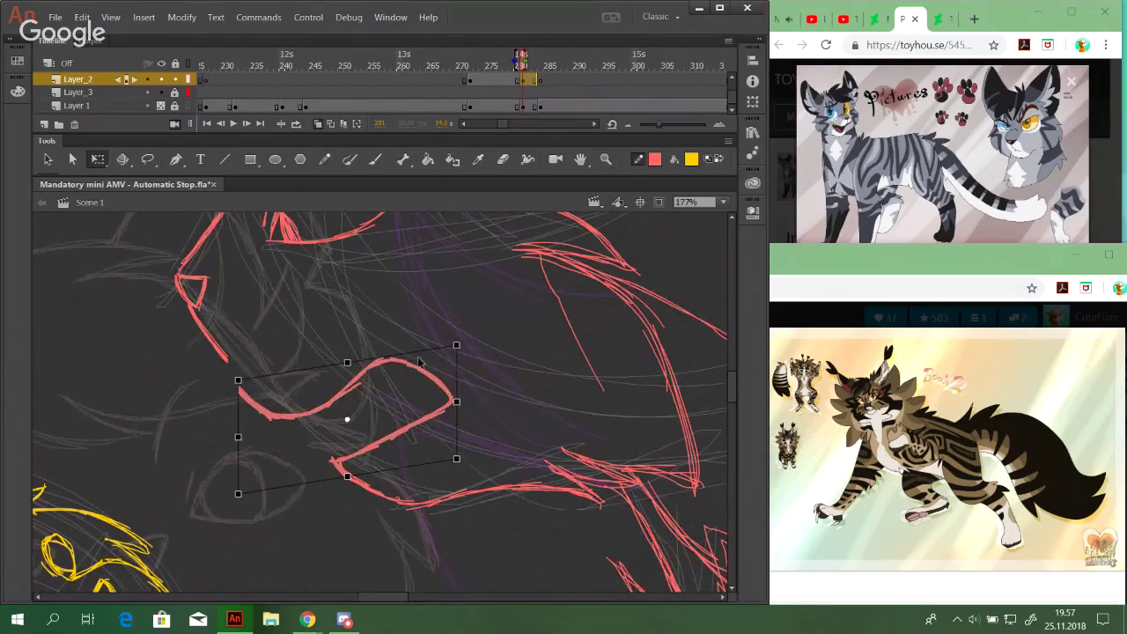
pyautogui.click(372, 337)
# Delete the front part of the mouth line and redraw the muzzle edge from the nose to the mouth and chin
pyautogui.moveTo(224, 377); pyautogui.dragTo(335, 417)
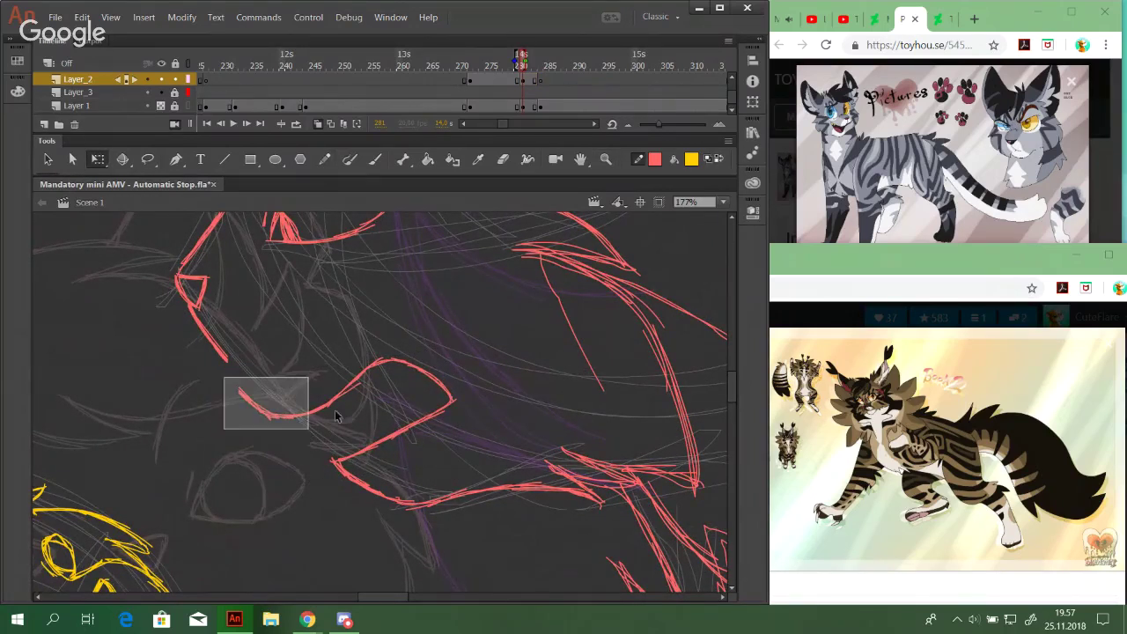
pyautogui.press('Delete')
pyautogui.click(324, 159)
pyautogui.moveTo(212, 317)
pyautogui.mouseDown()
pyautogui.moveTo(285, 403)
pyautogui.moveTo(252, 377)
pyautogui.moveTo(311, 413)
pyautogui.moveTo(322, 408)
pyautogui.moveTo(288, 403)
pyautogui.moveTo(331, 399)
pyautogui.moveTo(314, 414)
pyautogui.moveTo(334, 441)
pyautogui.moveTo(310, 418)
pyautogui.moveTo(346, 457)
pyautogui.mouseUp()
pyautogui.moveTo(311, 414)
pyautogui.mouseDown()
pyautogui.moveTo(355, 496)
pyautogui.moveTo(382, 493)
pyautogui.mouseUp()
pyautogui.press('Delete')
pyautogui.moveTo(350, 455)
pyautogui.mouseDown()
pyautogui.moveTo(404, 503)
pyautogui.moveTo(368, 478)
pyautogui.mouseUp()
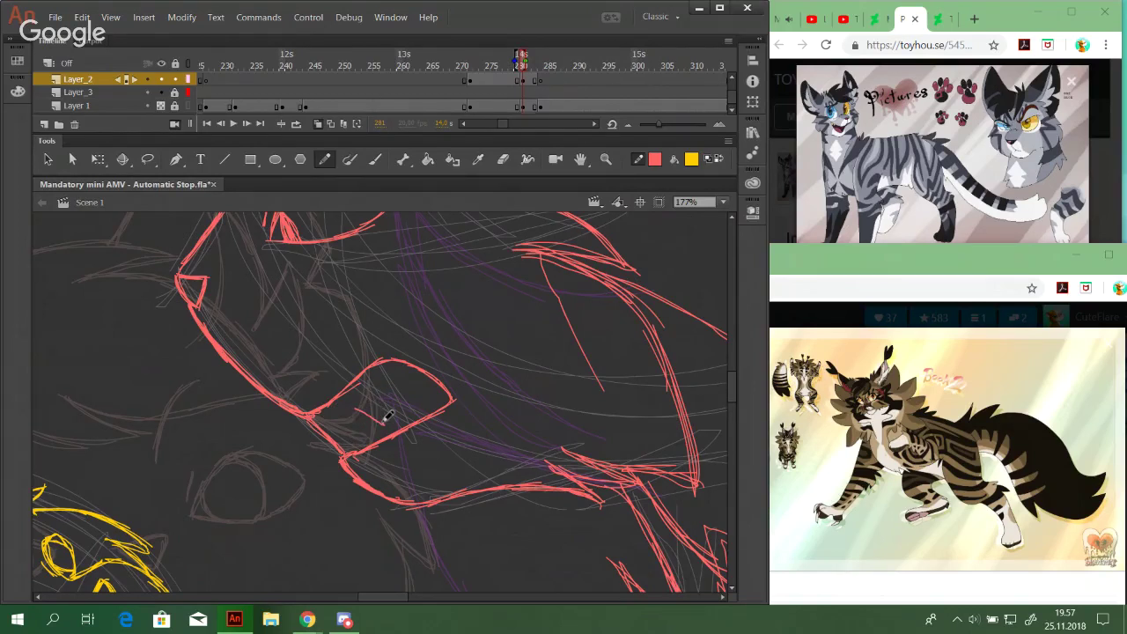
# Draw jagged teeth inside the red cat's open mouth and a short crease above it
pyautogui.moveTo(385, 388); pyautogui.dragTo(389, 392)
pyautogui.moveTo(475, 452); pyautogui.dragTo(563, 524)
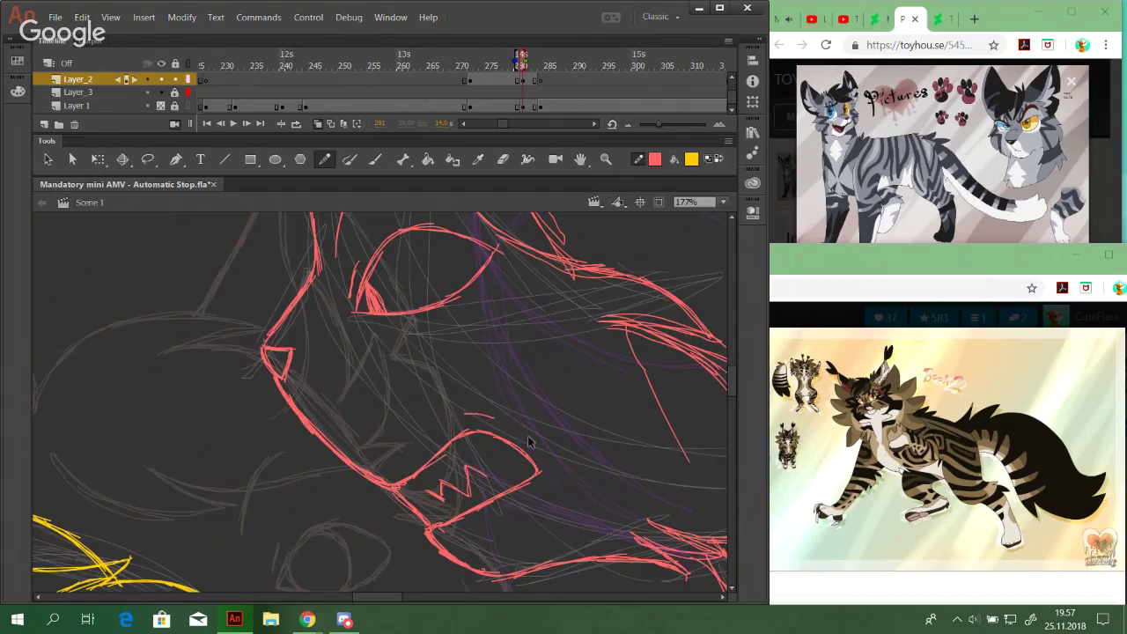
pyautogui.moveTo(486, 409)
pyautogui.mouseDown()
pyautogui.moveTo(439, 493)
pyautogui.moveTo(455, 478)
pyautogui.moveTo(423, 467)
pyautogui.moveTo(486, 473)
pyautogui.moveTo(482, 388)
pyautogui.moveTo(432, 261)
pyautogui.moveTo(458, 479)
pyautogui.moveTo(481, 355)
pyautogui.moveTo(526, 384)
pyautogui.moveTo(340, 521)
pyautogui.moveTo(473, 516)
pyautogui.moveTo(444, 434)
pyautogui.moveTo(447, 485)
pyautogui.mouseUp()
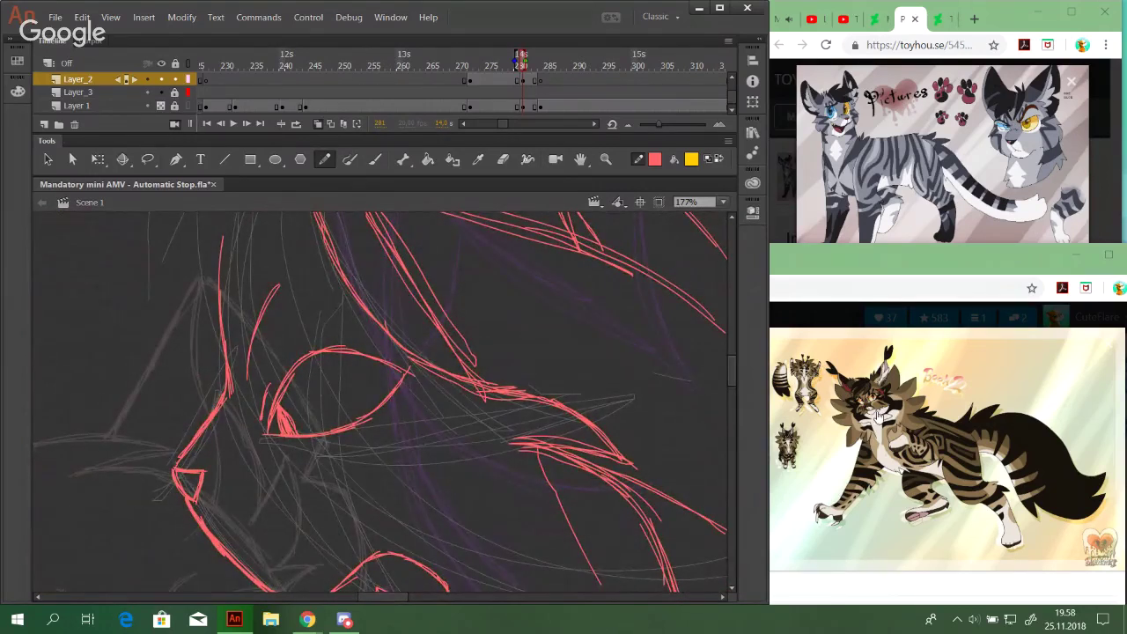
# Enlarge the browser window with the brown tabby's reference sheet to examine the character's design
pyautogui.click(1102, 258)
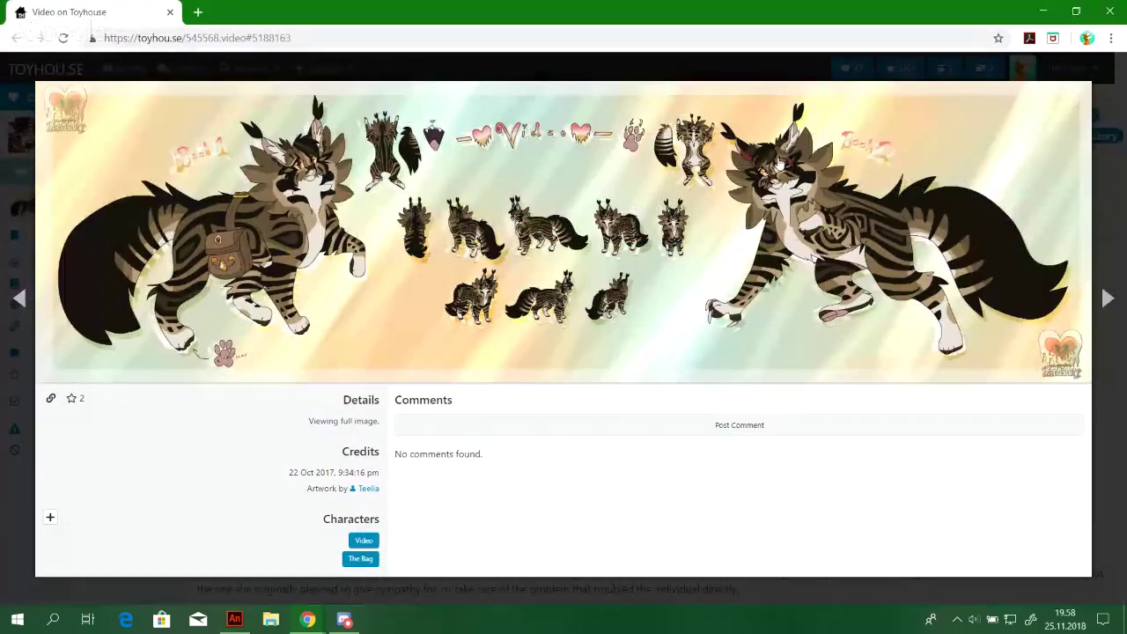
# Examine the brown tabby's reference sheet enlarged, reset the page zoom to 100%, and restore the smaller window showing the Book 2 design
pyautogui.hotkey('ctrl', '+')
pyautogui.hotkey('ctrl', '+')
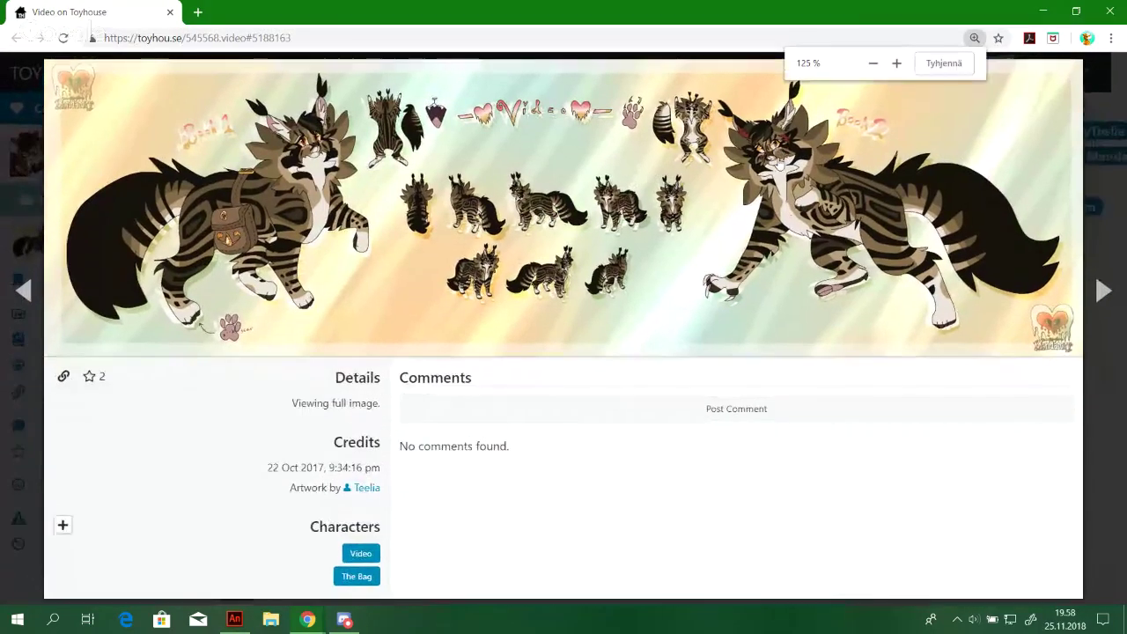
pyautogui.hotkey('ctrl', '+')
pyautogui.hotkey('ctrl', '+')
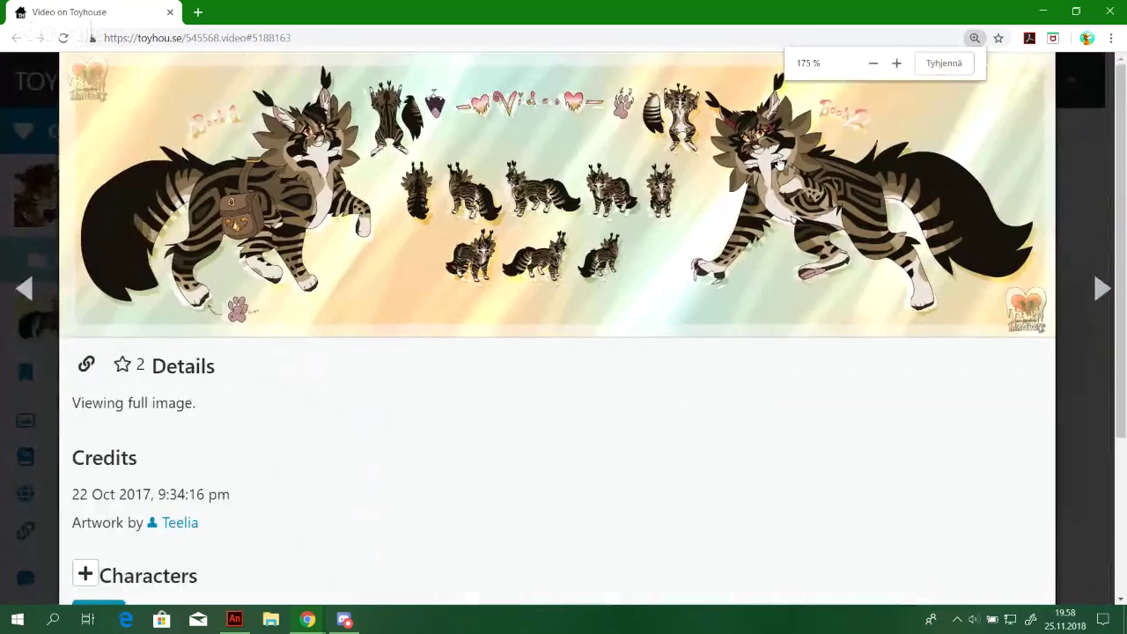
pyautogui.click(944, 63)
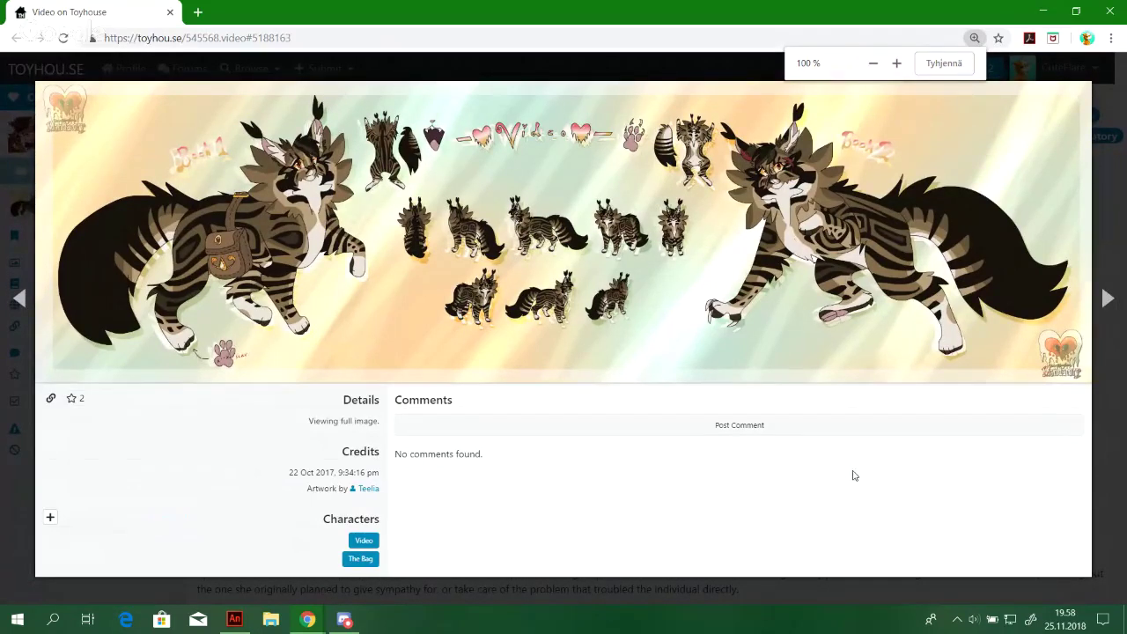
pyautogui.click(1074, 11)
pyautogui.moveTo(529, 248); pyautogui.dragTo(1076, 257)
# Examine the Book 2 tabby's face markings close up in the reference picture beside the stage at frame 164
pyautogui.moveTo(504, 124); pyautogui.dragTo(490, 124)
pyautogui.click(439, 62)
pyautogui.moveTo(723, 485); pyautogui.dragTo(506, 305)
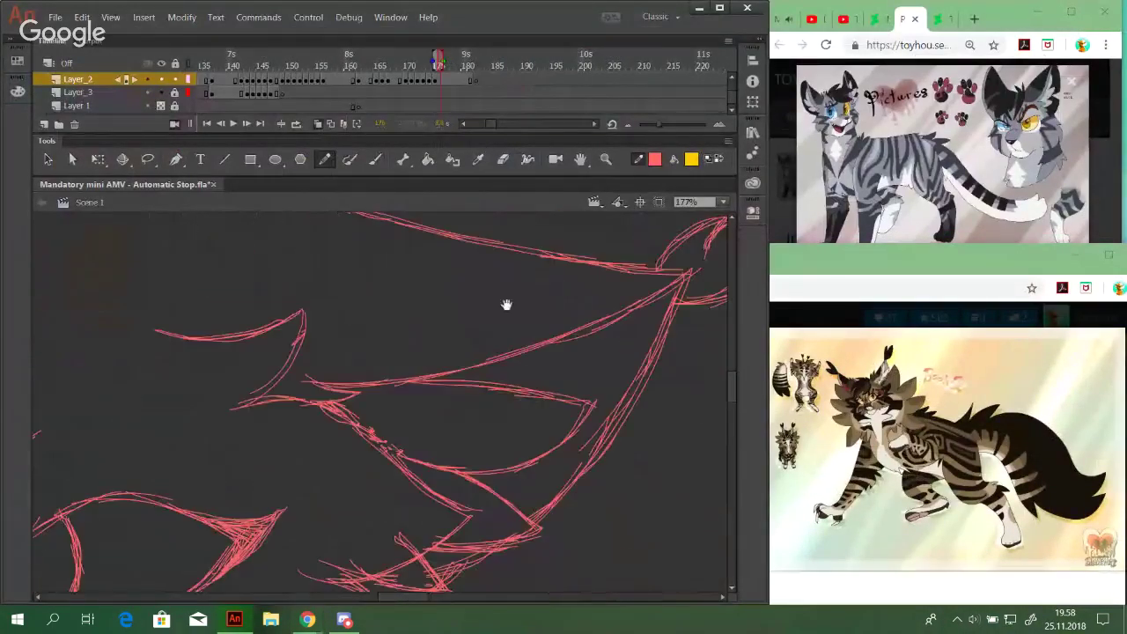
pyautogui.click(725, 204)
pyautogui.click(721, 253)
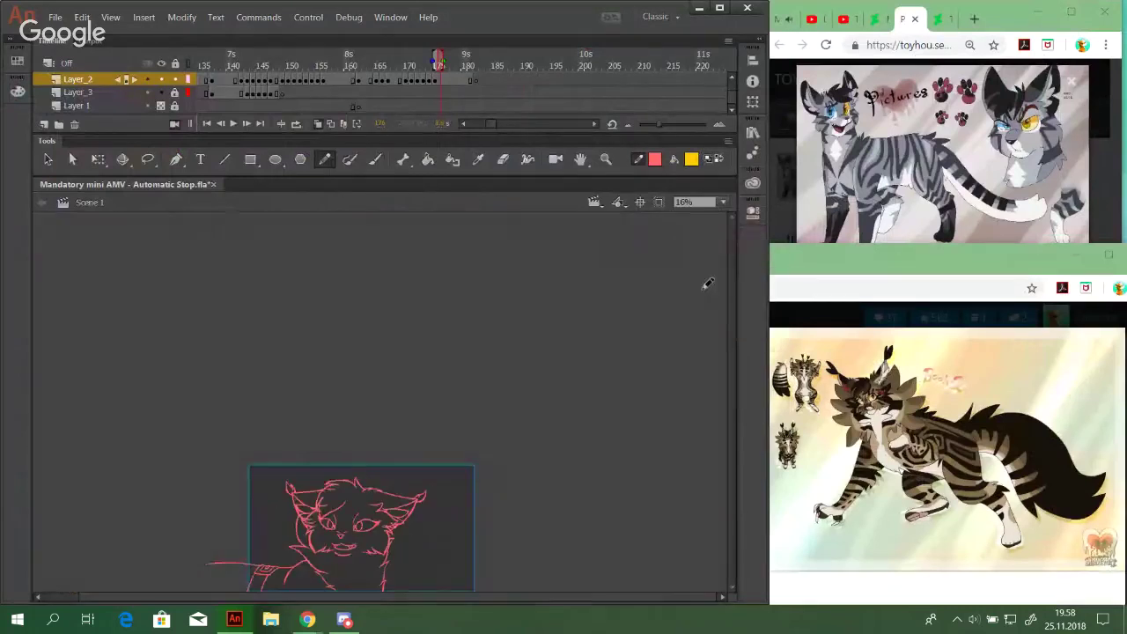
pyautogui.click(372, 63)
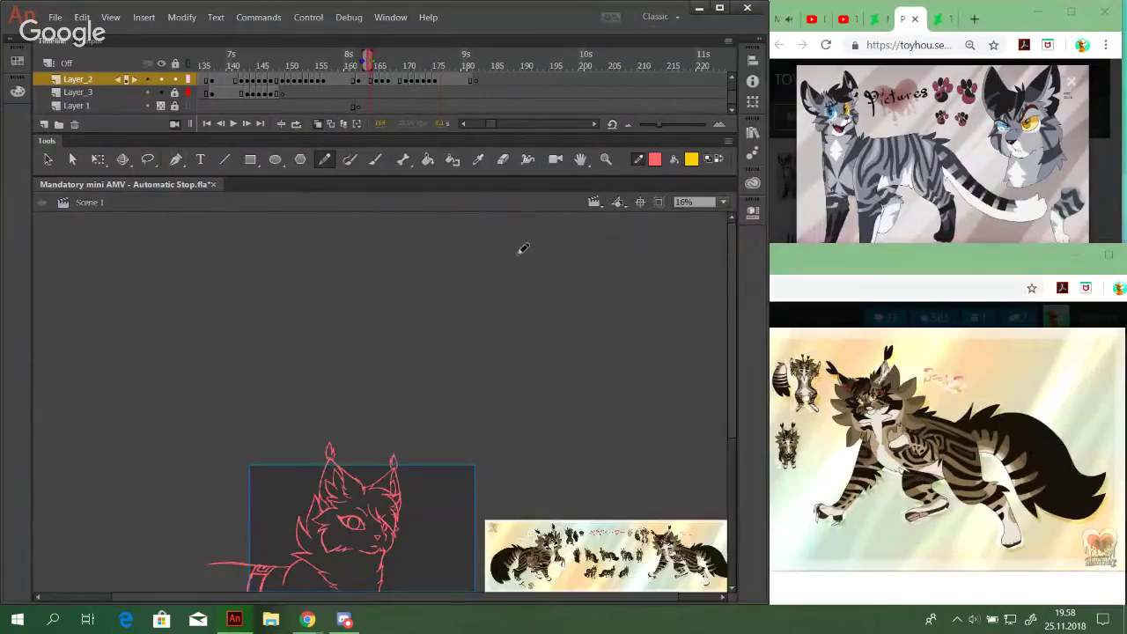
pyautogui.click(606, 158)
pyautogui.moveTo(707, 592); pyautogui.dragTo(710, 594)
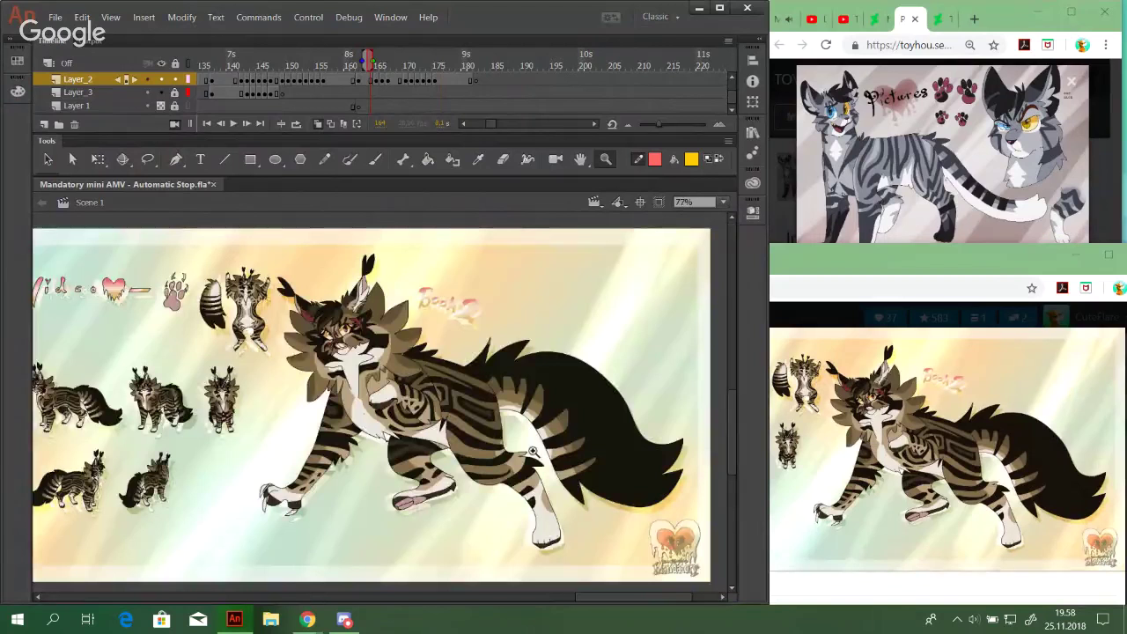
pyautogui.moveTo(296, 298); pyautogui.dragTo(407, 385)
pyautogui.moveTo(221, 261); pyautogui.dragTo(533, 523)
pyautogui.moveTo(437, 396); pyautogui.dragTo(533, 476)
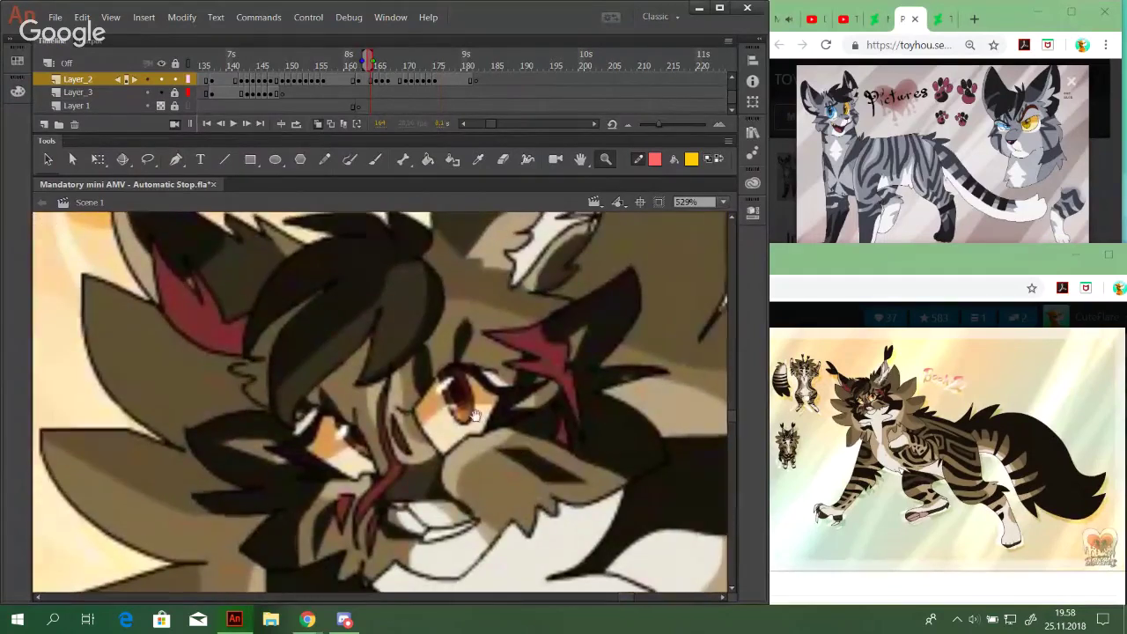
pyautogui.press('y')
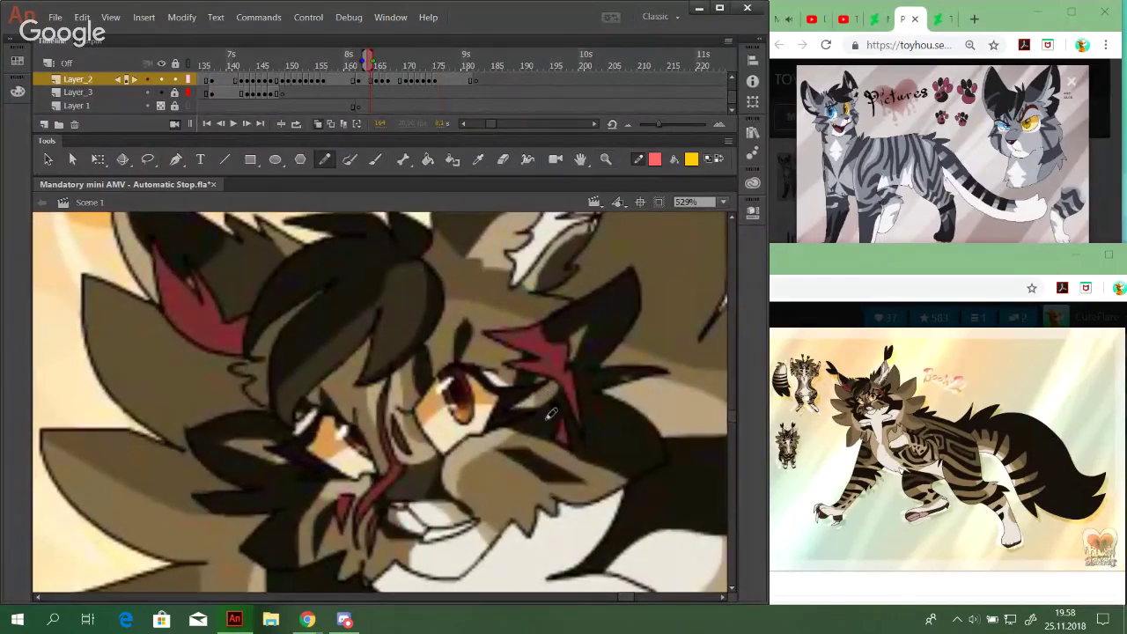
pyautogui.scroll(-2, 551, 414)
pyautogui.moveTo(388, 349)
pyautogui.mouseDown()
pyautogui.moveTo(407, 431)
pyautogui.moveTo(364, 498)
pyautogui.mouseUp()
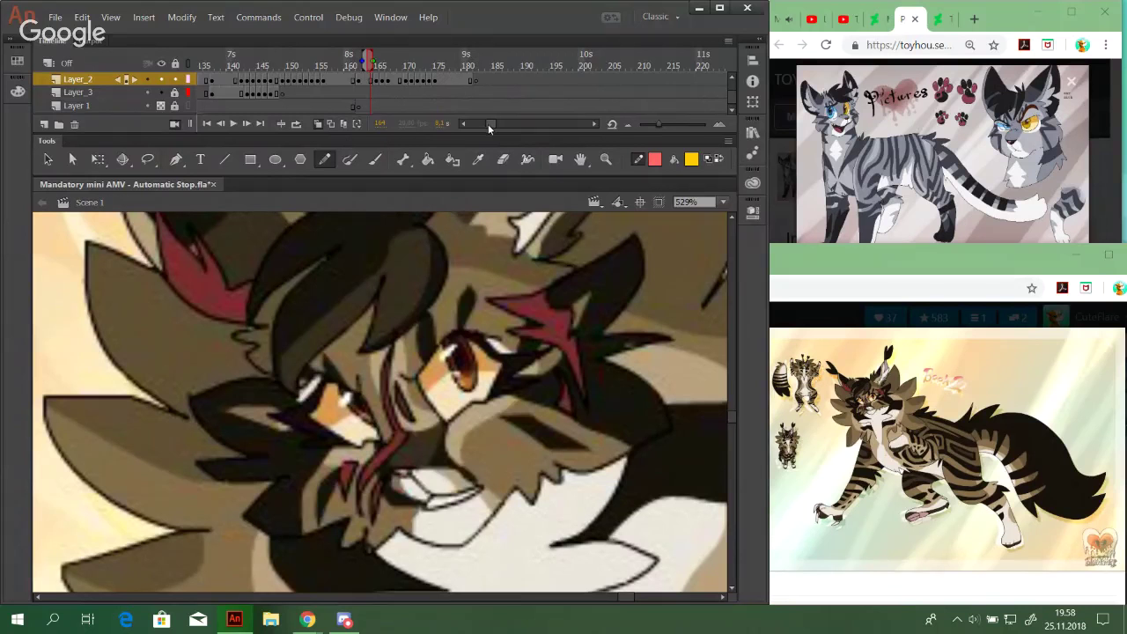
pyautogui.moveTo(489, 125); pyautogui.dragTo(487, 125)
pyautogui.click(423, 395)
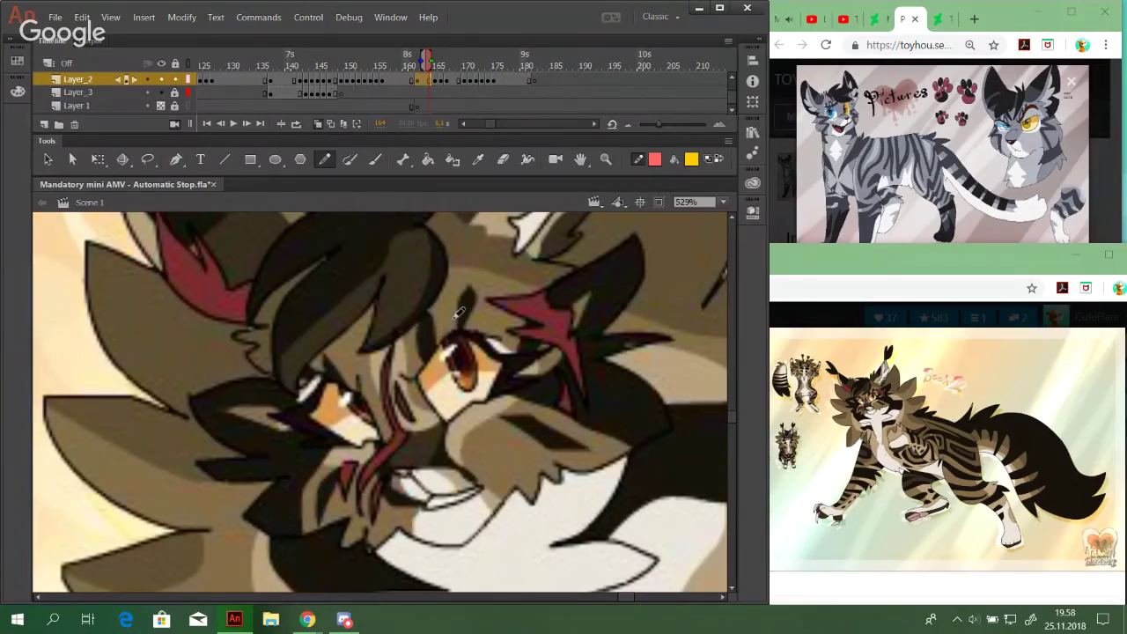
# Draw fur strokes rising from the red cat's nose bridge in front of the eye on frame 282
pyautogui.moveTo(490, 124); pyautogui.dragTo(496, 123)
pyautogui.hscroll(7, 499, 123)
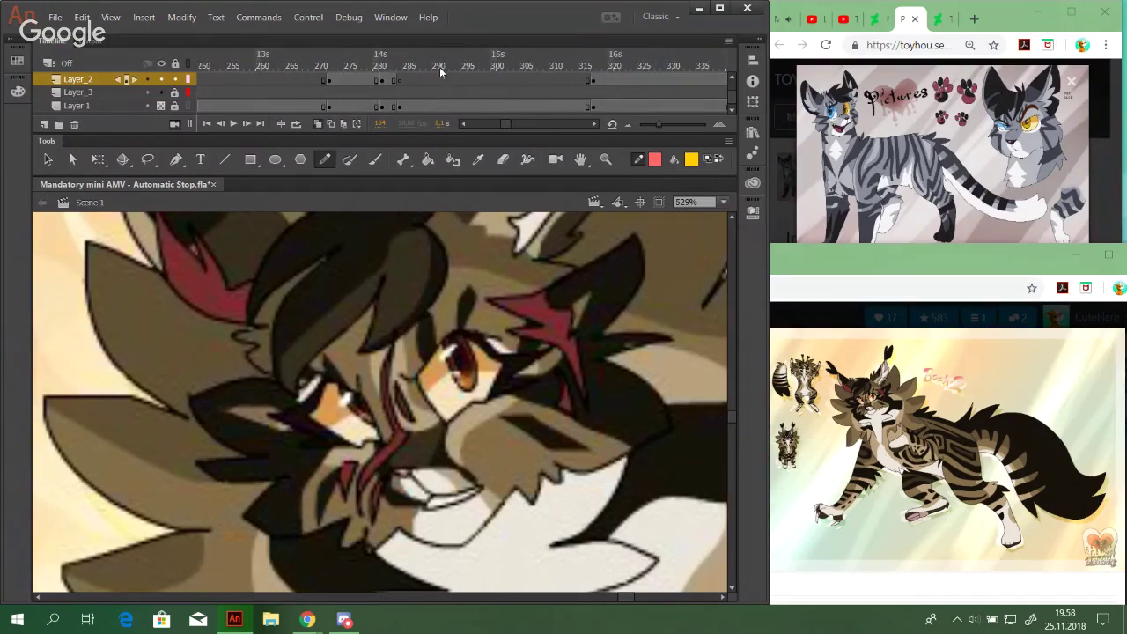
pyautogui.click(388, 61)
pyautogui.click(722, 204)
pyautogui.click(729, 239)
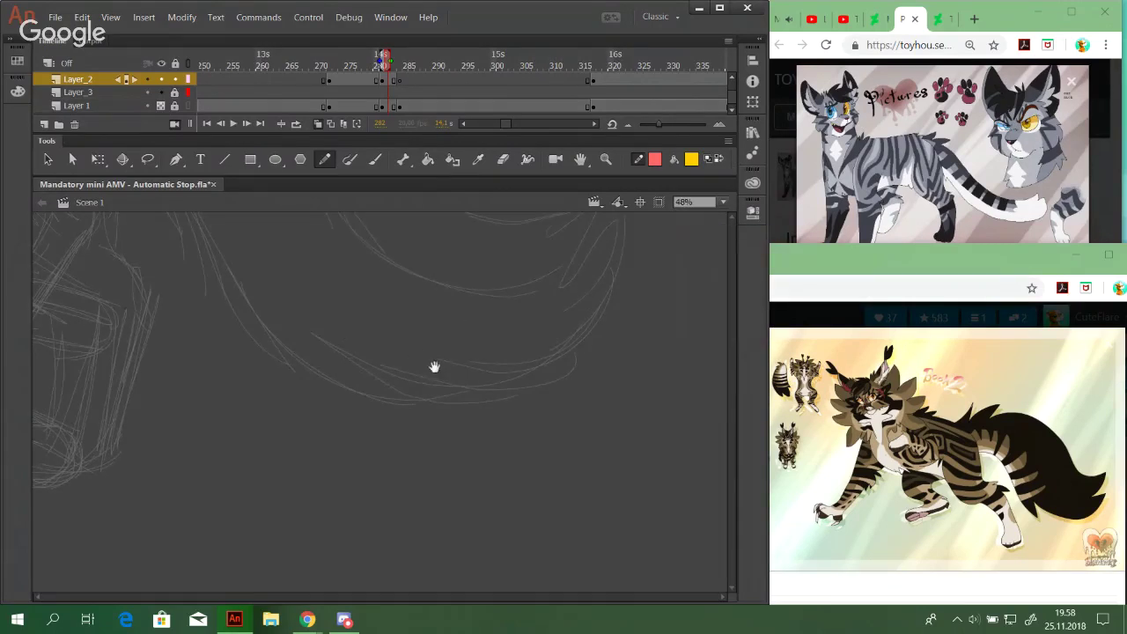
pyautogui.click(720, 203)
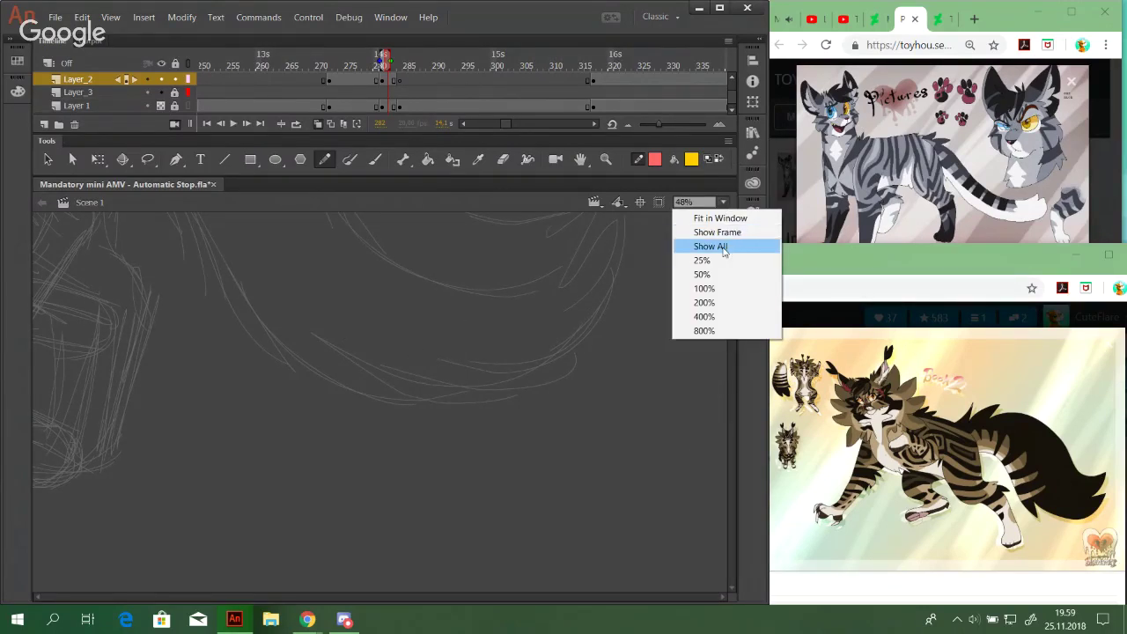
pyautogui.click(711, 246)
pyautogui.press('z')
pyautogui.moveTo(336, 471); pyautogui.dragTo(515, 559)
pyautogui.moveTo(161, 266); pyautogui.dragTo(346, 410)
pyautogui.click(349, 160)
pyautogui.click(325, 161)
pyautogui.moveTo(251, 454)
pyautogui.mouseDown()
pyautogui.moveTo(282, 447)
pyautogui.moveTo(288, 347)
pyautogui.mouseUp()
pyautogui.moveTo(287, 418)
pyautogui.mouseDown()
pyautogui.moveTo(295, 309)
pyautogui.moveTo(279, 391)
pyautogui.moveTo(282, 334)
pyautogui.mouseUp()
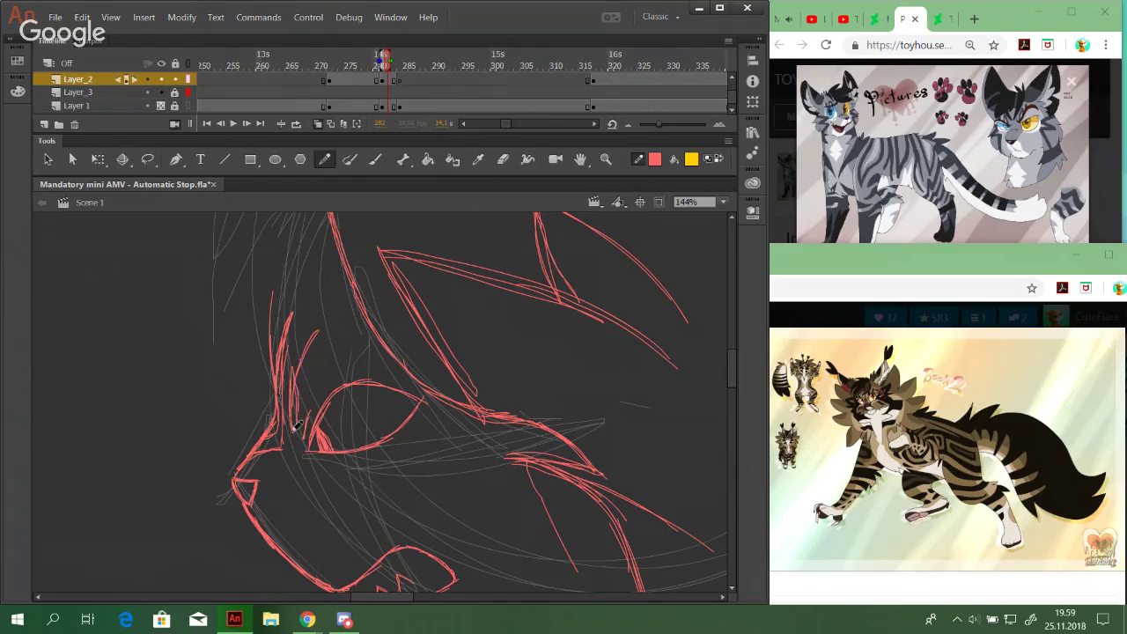
# Draw jagged fur tufts above the red cat's eye along the near ear's lower front edge
pyautogui.press('space')
pyautogui.moveTo(352, 405); pyautogui.dragTo(338, 435)
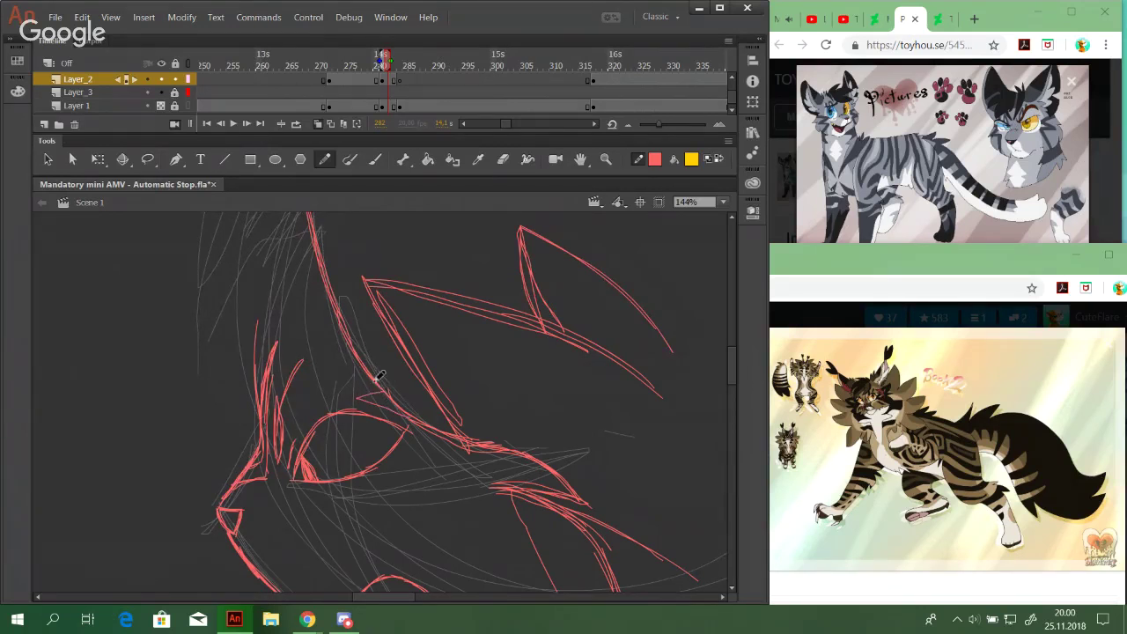
pyautogui.moveTo(334, 357); pyautogui.dragTo(394, 411)
# Examine the Book 2 tabby's head and ruff in the reference picture at frame 162
pyautogui.scroll(-3, 423, 445)
pyautogui.moveTo(506, 123); pyautogui.dragTo(490, 123)
pyautogui.click(440, 64)
pyautogui.press('space')
pyautogui.moveTo(616, 388); pyautogui.dragTo(176, 370)
pyautogui.moveTo(678, 418); pyautogui.dragTo(244, 335)
pyautogui.moveTo(573, 395); pyautogui.dragTo(213, 313)
pyautogui.moveTo(416, 430); pyautogui.dragTo(53, 352)
pyautogui.moveTo(705, 458); pyautogui.dragTo(317, 443)
pyautogui.moveTo(506, 425); pyautogui.dragTo(169, 414)
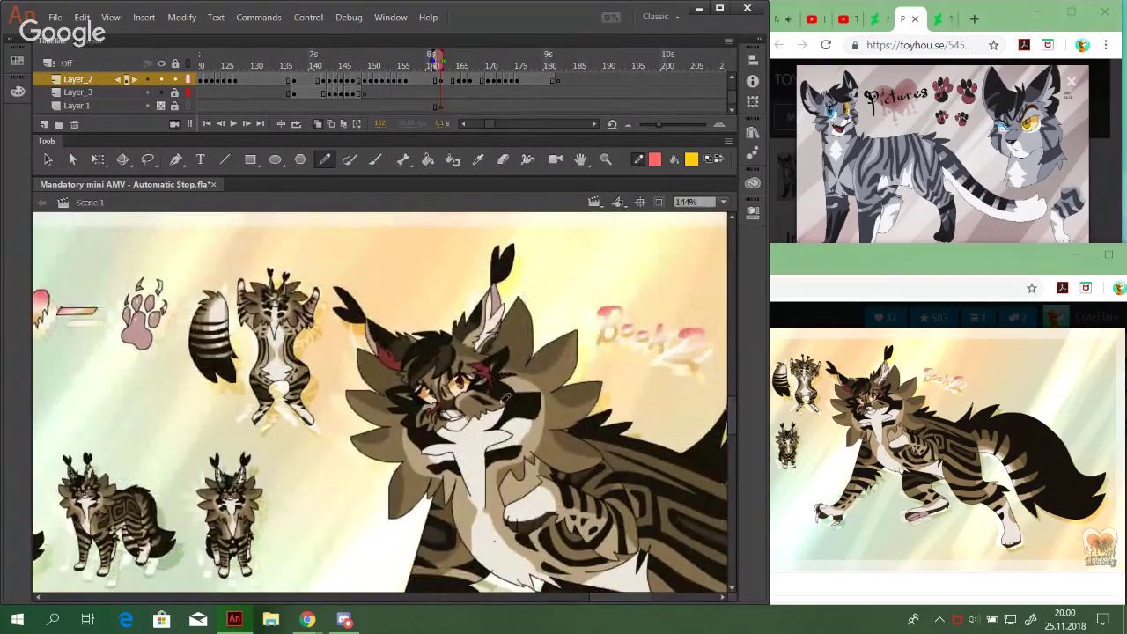
pyautogui.moveTo(314, 428); pyautogui.dragTo(678, 320)
pyautogui.moveTo(255, 397); pyautogui.dragTo(695, 348)
pyautogui.moveTo(330, 373)
pyautogui.mouseDown()
pyautogui.moveTo(658, 370)
pyautogui.moveTo(591, 432)
pyautogui.moveTo(749, 462)
pyautogui.mouseUp()
pyautogui.moveTo(489, 123); pyautogui.dragTo(500, 119)
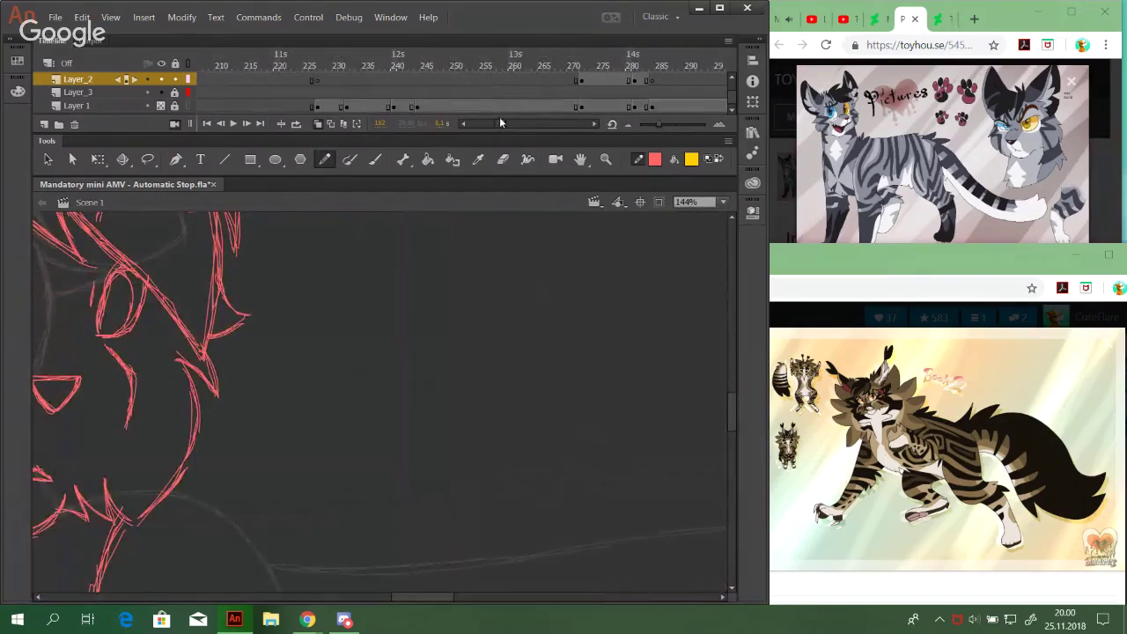
# Draw a downward-pointing marking behind the red cat's eye on frame 281, starting from the base of the ear
pyautogui.click(634, 62)
pyautogui.moveTo(494, 527); pyautogui.dragTo(586, 514)
pyautogui.moveTo(366, 388); pyautogui.dragTo(490, 546)
pyautogui.moveTo(272, 215); pyautogui.dragTo(408, 375)
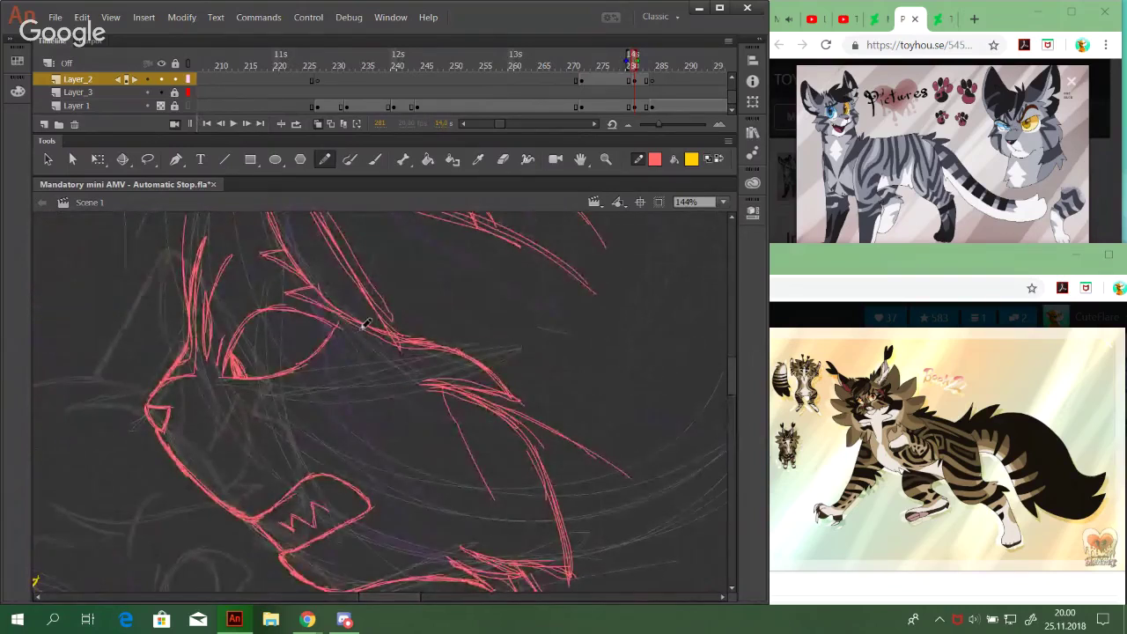
pyautogui.moveTo(361, 328); pyautogui.dragTo(390, 379)
pyautogui.hotkey('ctrl', 'z')
pyautogui.hotkey('ctrl', 'z')
pyautogui.moveTo(368, 329)
pyautogui.mouseDown()
pyautogui.moveTo(413, 443)
pyautogui.moveTo(396, 414)
pyautogui.mouseUp()
pyautogui.hotkey('ctrl', 'z')
pyautogui.moveTo(392, 341); pyautogui.dragTo(394, 414)
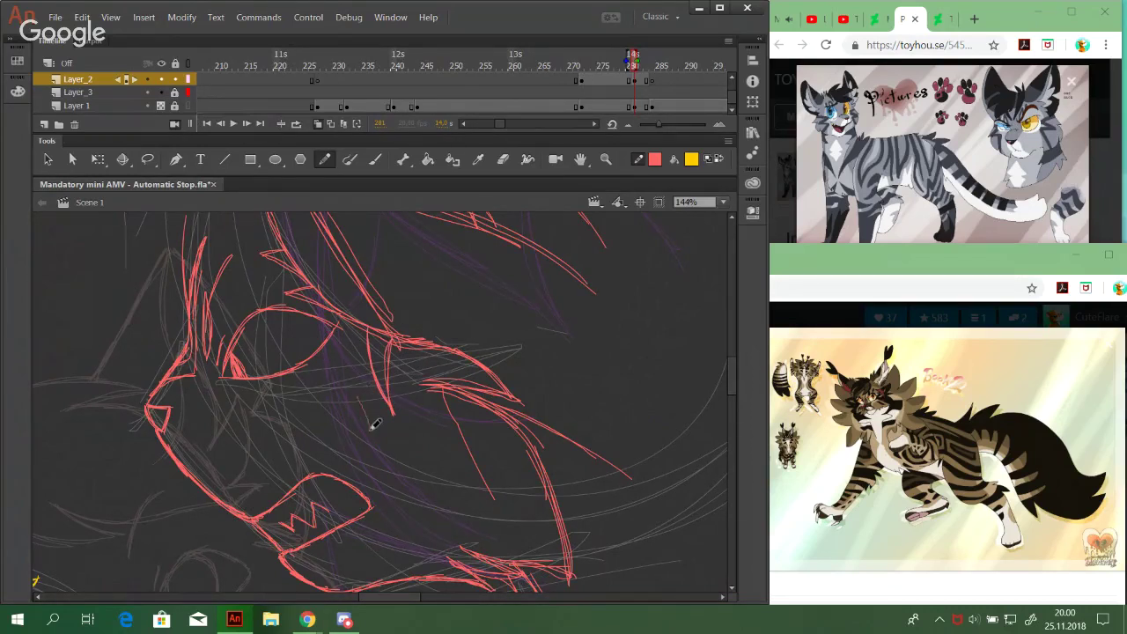
# Draw a second narrow pointed marking on the red cat's cheek, just below and in front of the first one
pyautogui.moveTo(382, 439); pyautogui.dragTo(379, 448)
pyautogui.moveTo(359, 377); pyautogui.dragTo(368, 423)
pyautogui.moveTo(364, 380); pyautogui.dragTo(379, 447)
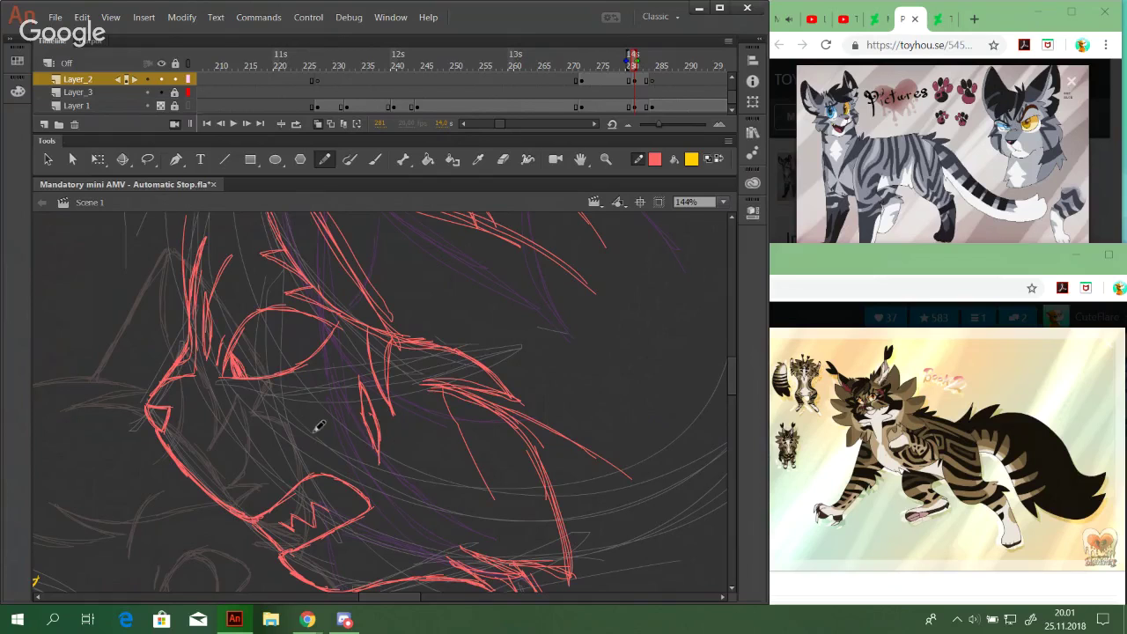
pyautogui.keyDown('ctrl'); pyautogui.click(463, 447); pyautogui.keyUp('ctrl')
pyautogui.press('Delete')
pyautogui.hotkey('ctrl', 'z')
pyautogui.moveTo(319, 427)
pyautogui.mouseDown()
pyautogui.moveTo(327, 432)
pyautogui.moveTo(308, 404)
pyautogui.mouseUp()
pyautogui.keyDown('ctrl'); pyautogui.click(327, 433); pyautogui.keyUp('ctrl')
# Extend the line along the top of the red cat's muzzle to the inner corner of the eye
pyautogui.moveTo(350, 341); pyautogui.dragTo(427, 267)
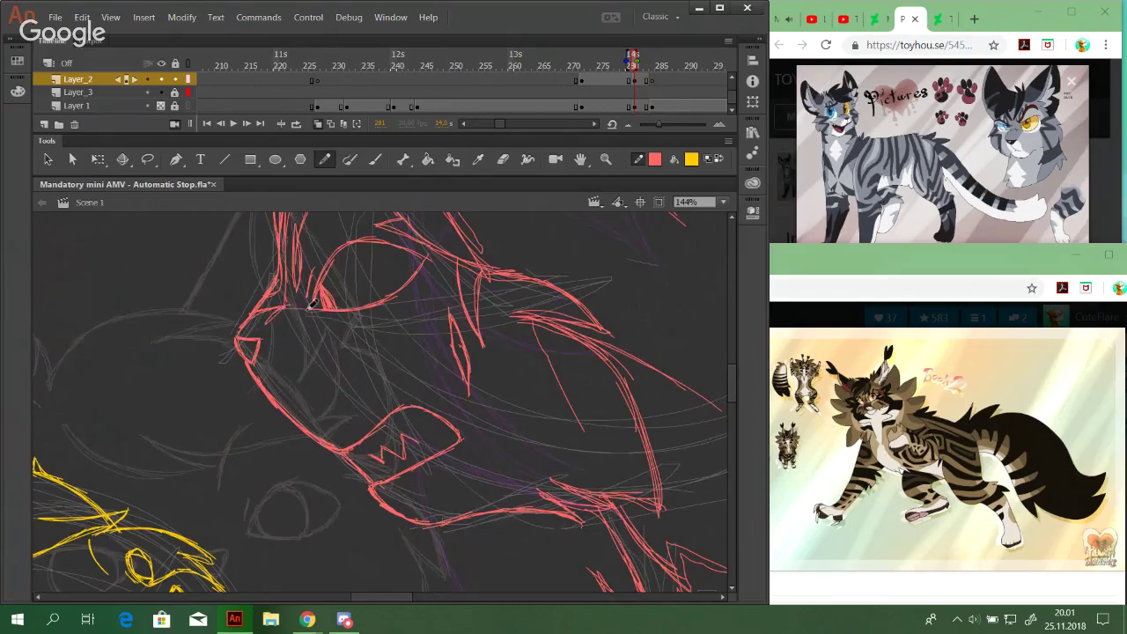
pyautogui.moveTo(280, 308); pyautogui.dragTo(307, 309)
pyautogui.moveTo(281, 309); pyautogui.dragTo(311, 310)
# Examine both cats' linework on frame 281 up close and in the full-frame view
pyautogui.moveTo(437, 471); pyautogui.dragTo(459, 502)
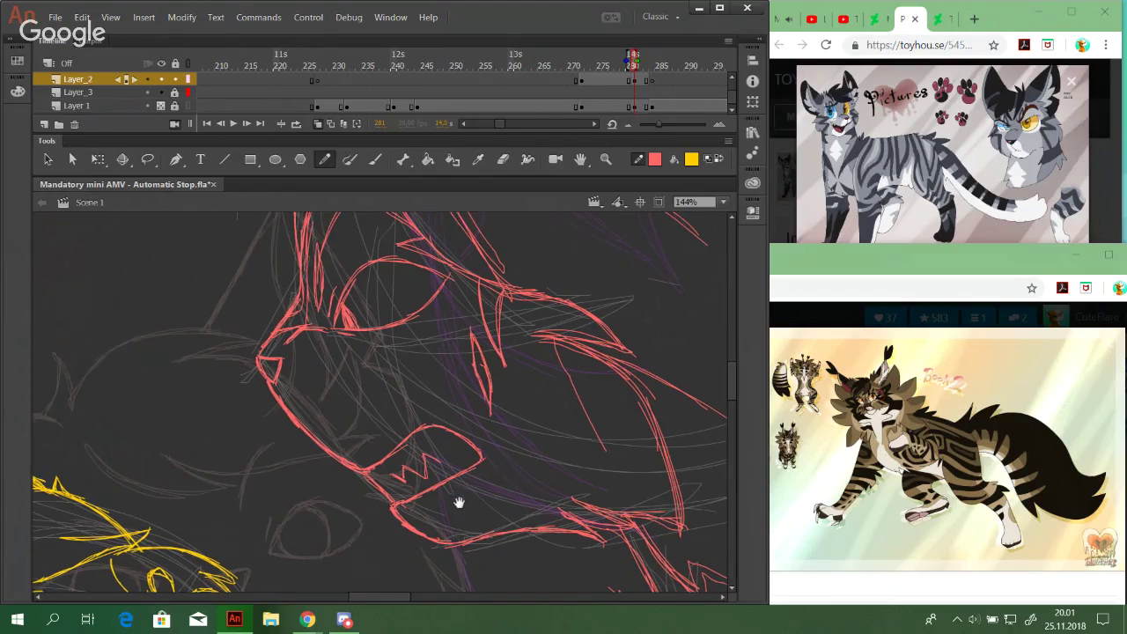
pyautogui.moveTo(420, 341)
pyautogui.mouseDown()
pyautogui.moveTo(440, 491)
pyautogui.moveTo(413, 315)
pyautogui.mouseUp()
pyautogui.moveTo(388, 557); pyautogui.dragTo(383, 312)
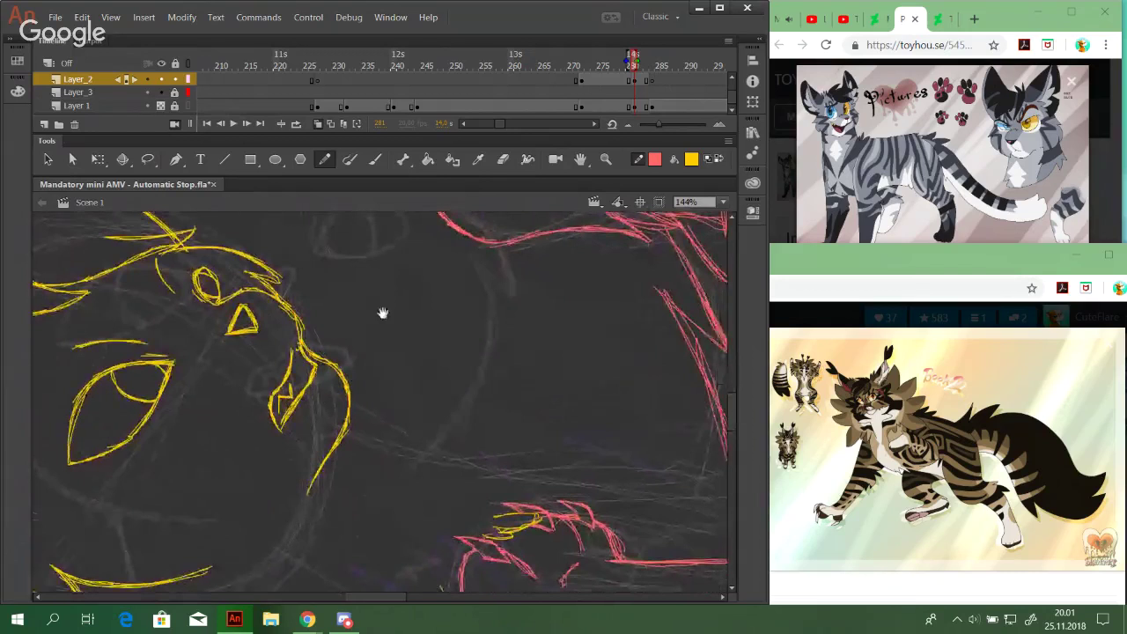
pyautogui.moveTo(454, 475); pyautogui.dragTo(363, 502)
pyautogui.moveTo(363, 248); pyautogui.dragTo(375, 481)
pyautogui.moveTo(339, 269); pyautogui.dragTo(403, 516)
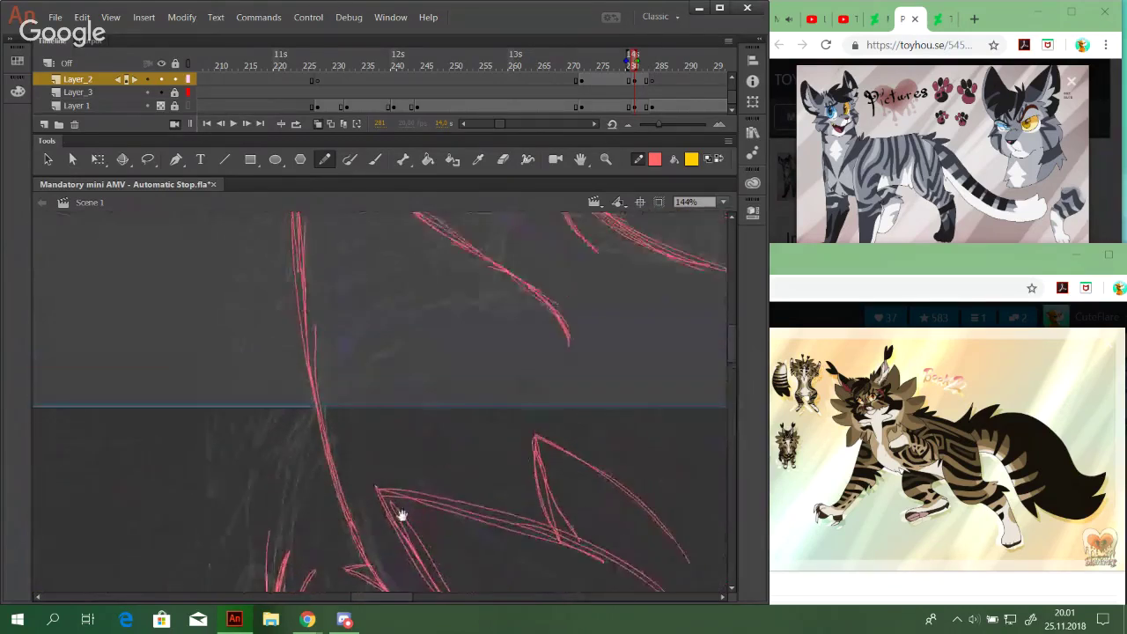
pyautogui.moveTo(420, 434); pyautogui.dragTo(351, 529)
pyautogui.click(722, 202)
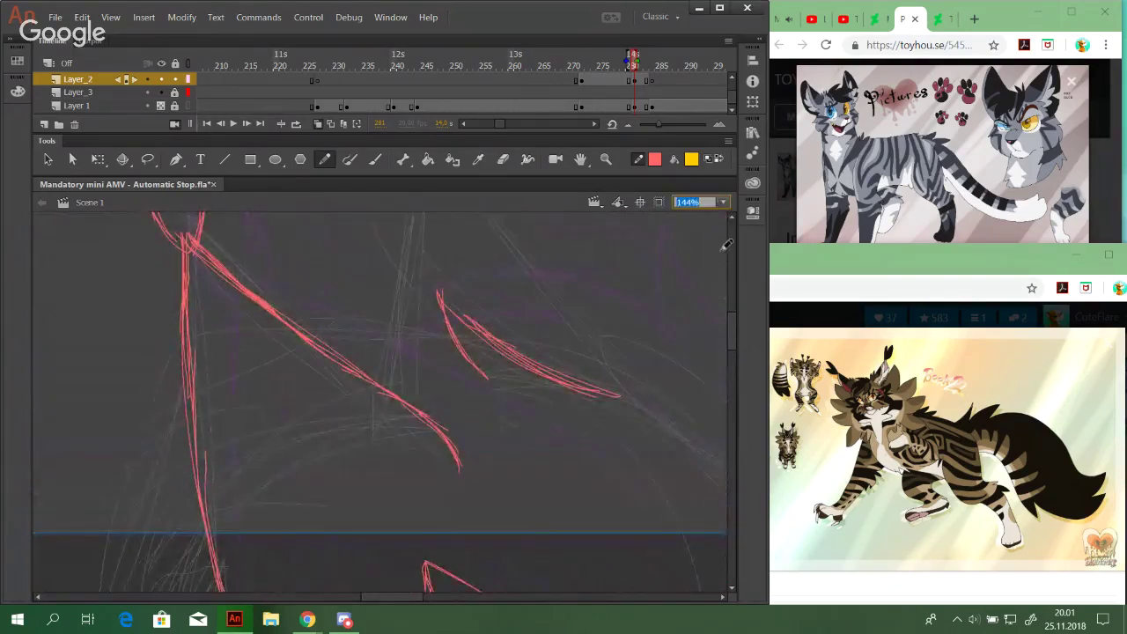
pyautogui.click(724, 202)
pyautogui.click(728, 234)
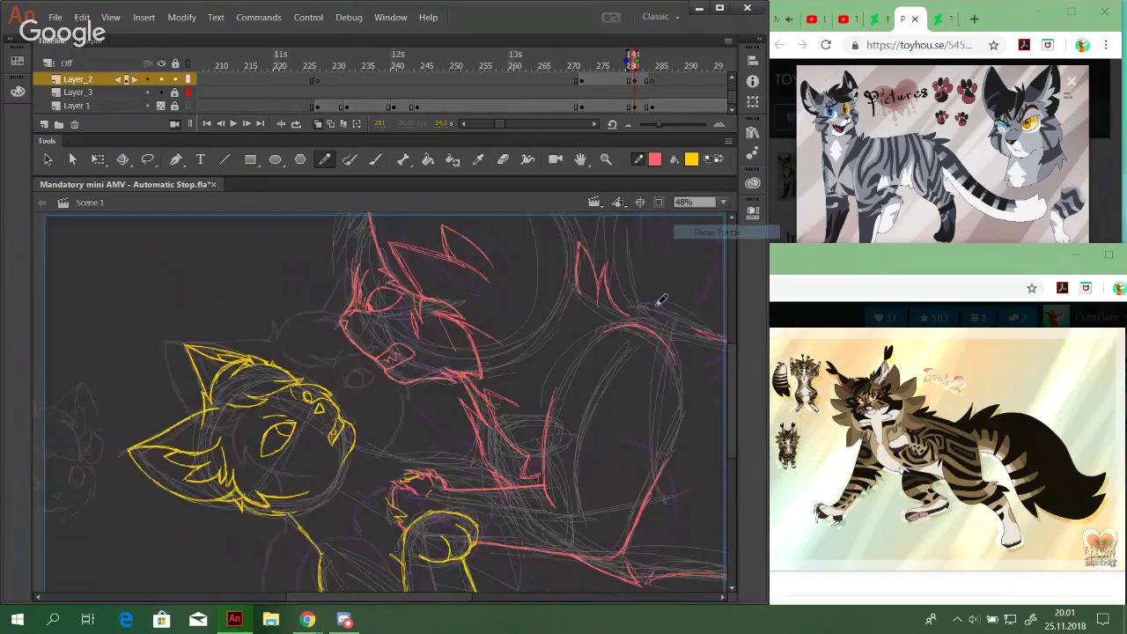
# Draw the hair outline curving over the top of the red cat's head behind the near ear and down the forehead
pyautogui.moveTo(465, 513); pyautogui.dragTo(393, 571)
pyautogui.moveTo(488, 317); pyautogui.dragTo(351, 304)
pyautogui.scroll(4, 330, 383)
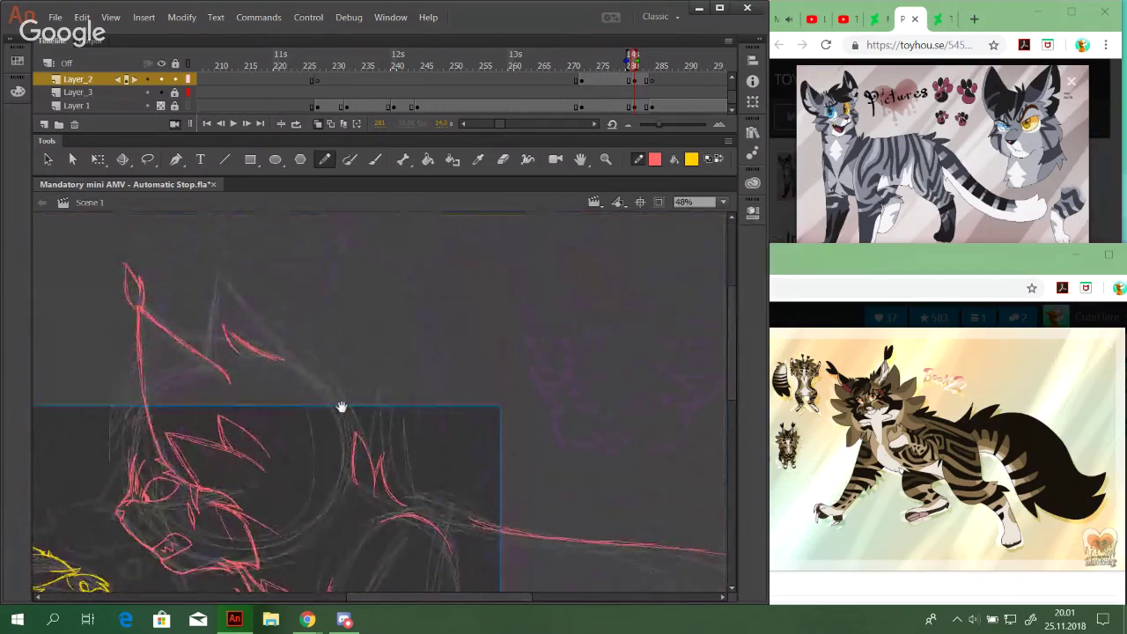
pyautogui.moveTo(234, 314); pyautogui.dragTo(261, 329)
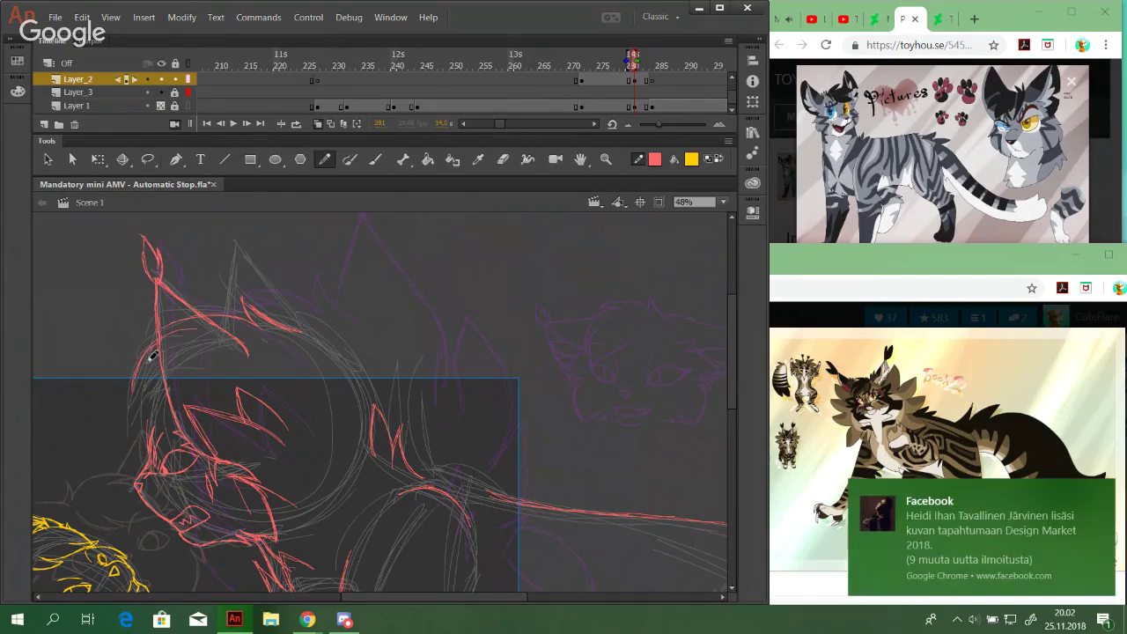
# Draw a pointed forelock tip and continue the fringe outline down the red cat's forehead toward the brow
pyautogui.press('z')
pyautogui.moveTo(74, 303); pyautogui.dragTo(319, 500)
pyautogui.press('y')
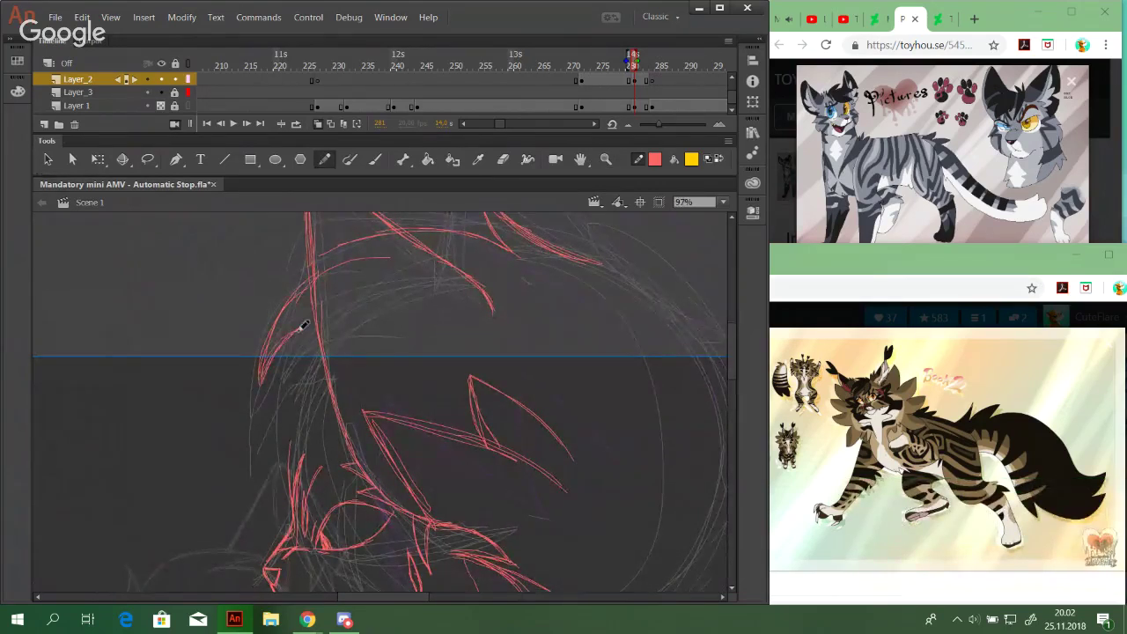
pyautogui.moveTo(282, 347); pyautogui.dragTo(268, 437)
pyautogui.moveTo(270, 379); pyautogui.dragTo(280, 463)
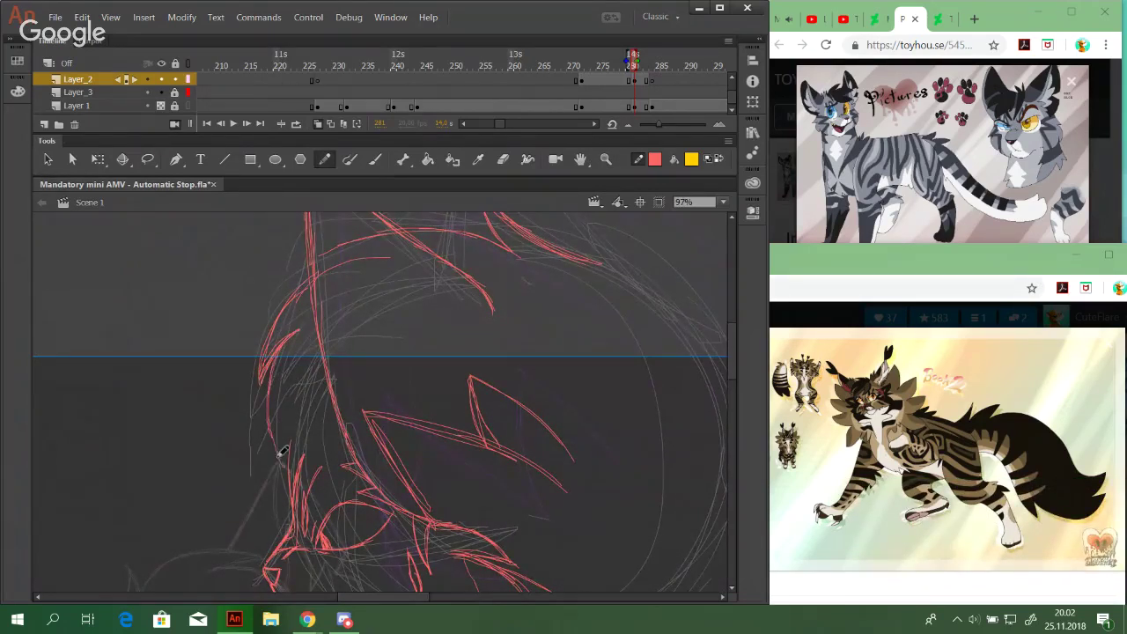
# Draw the inner fringe strand curving from the red cat's brow up to the near ear's front edge
pyautogui.press('space')
pyautogui.moveTo(622, 407); pyautogui.dragTo(340, 428)
pyautogui.moveTo(704, 416)
pyautogui.mouseDown()
pyautogui.moveTo(225, 424)
pyautogui.moveTo(400, 367)
pyautogui.moveTo(332, 392)
pyautogui.moveTo(583, 415)
pyautogui.mouseUp()
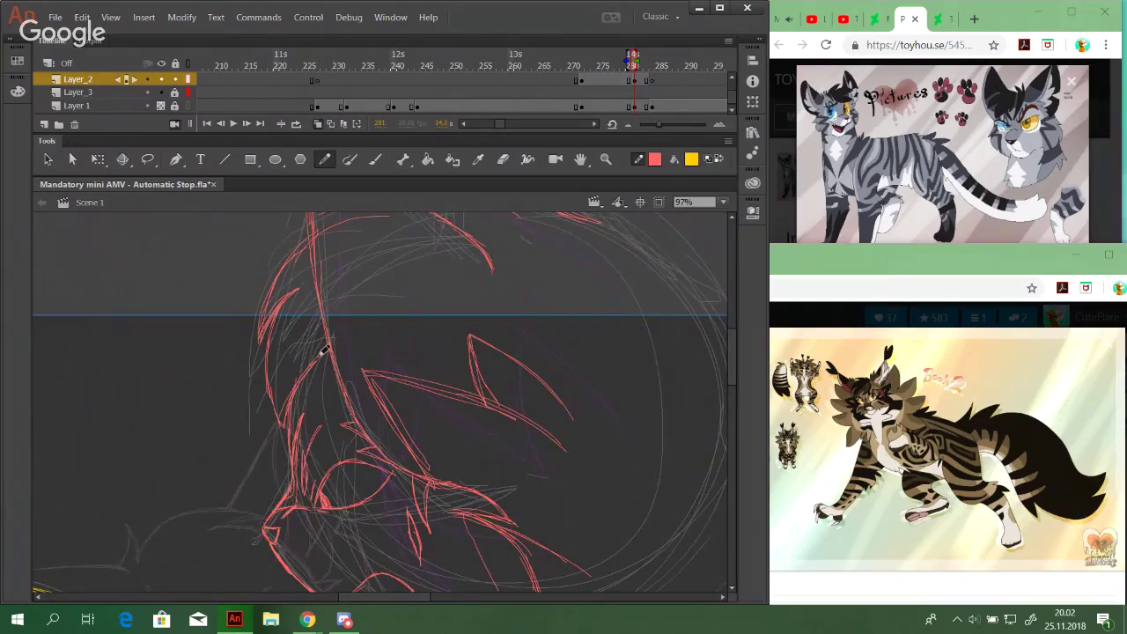
pyautogui.moveTo(372, 294); pyautogui.dragTo(316, 426)
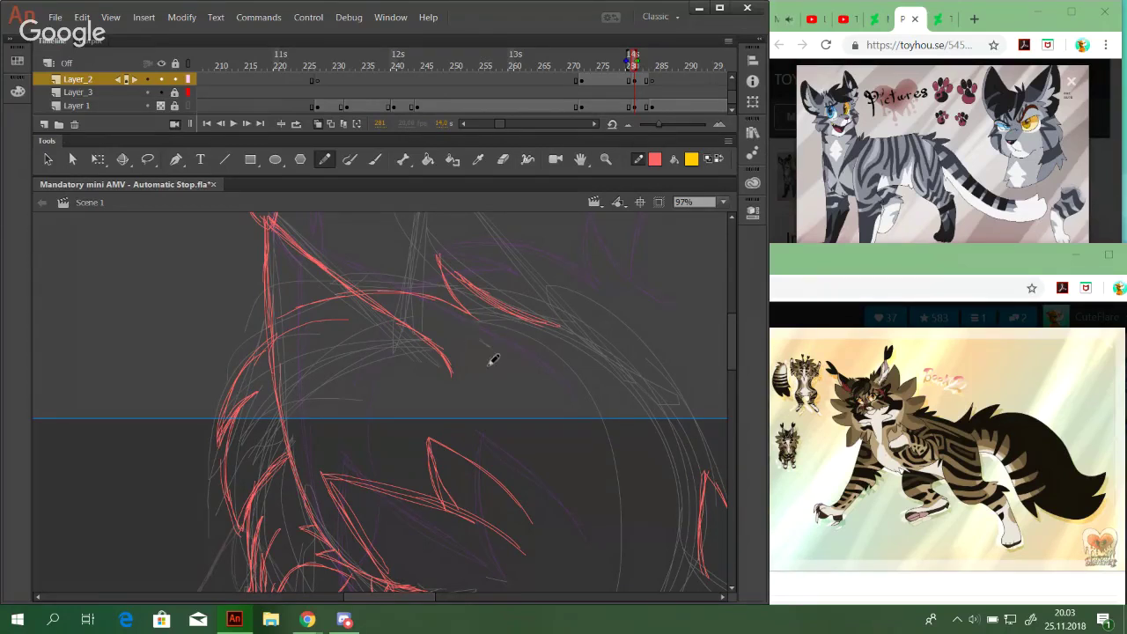
# Draw the red cat's second ear, with a short front edge and a long back edge sloping down the rear of the head
pyautogui.moveTo(533, 359)
pyautogui.mouseDown()
pyautogui.moveTo(627, 419)
pyautogui.moveTo(520, 349)
pyautogui.moveTo(611, 518)
pyautogui.mouseUp()
pyautogui.hotkey('ctrl', 'z')
pyautogui.press('space')
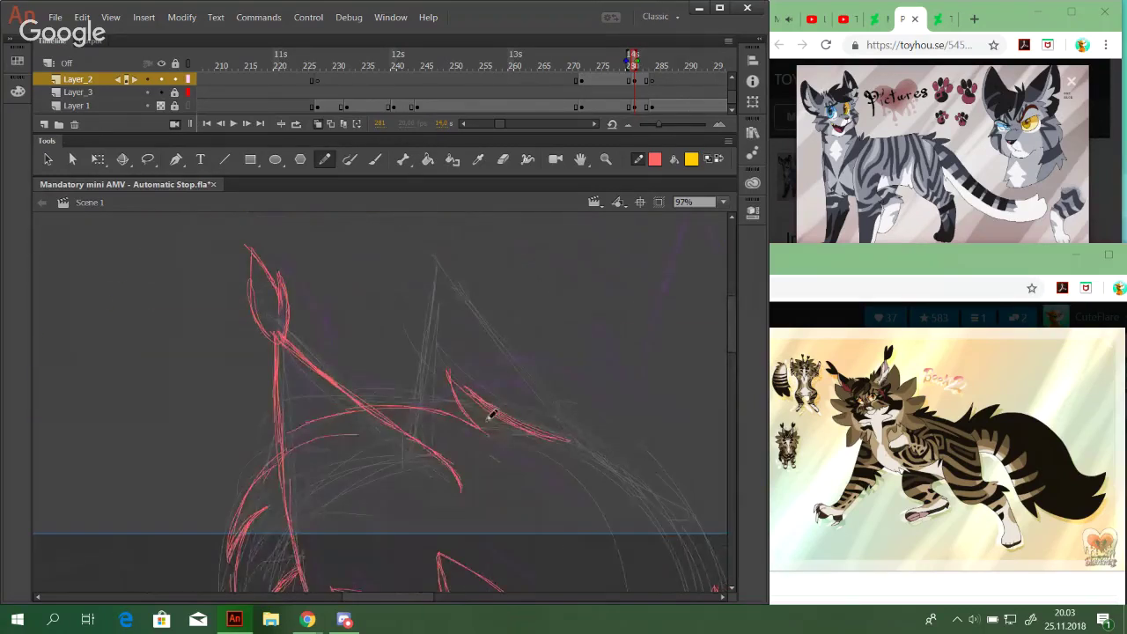
pyautogui.moveTo(417, 284)
pyautogui.mouseDown()
pyautogui.moveTo(410, 403)
pyautogui.moveTo(421, 257)
pyautogui.moveTo(475, 331)
pyautogui.mouseUp()
pyautogui.hotkey('ctrl', 'z')
pyautogui.moveTo(421, 259); pyautogui.dragTo(532, 376)
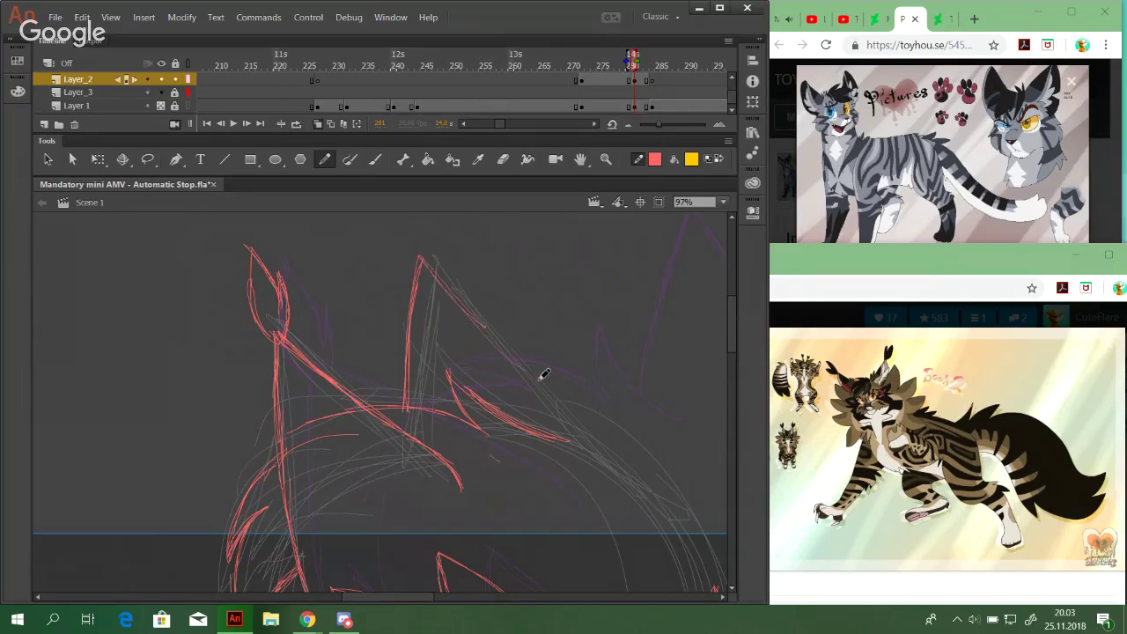
pyautogui.moveTo(435, 276)
pyautogui.mouseDown()
pyautogui.moveTo(611, 451)
pyautogui.moveTo(594, 430)
pyautogui.moveTo(611, 467)
pyautogui.mouseUp()
# Draw a small pointed fur tuft where the second ear's back edge meets the rear of the red cat's head
pyautogui.moveTo(626, 546)
pyautogui.mouseDown()
pyautogui.moveTo(463, 342)
pyautogui.moveTo(438, 285)
pyautogui.mouseUp()
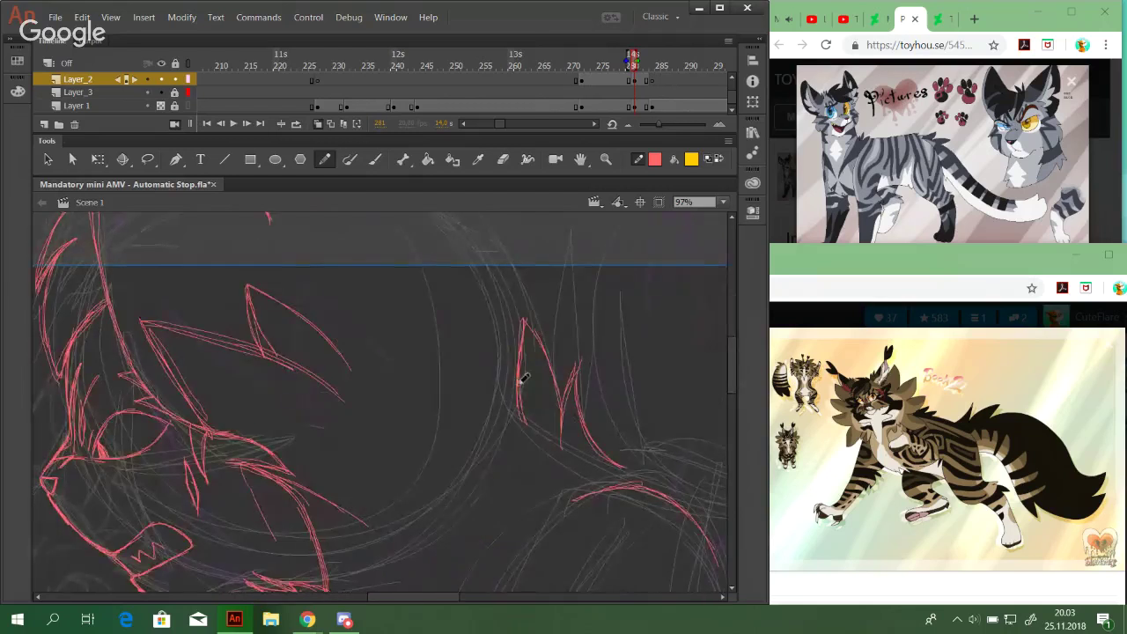
pyautogui.moveTo(505, 356); pyautogui.dragTo(567, 423)
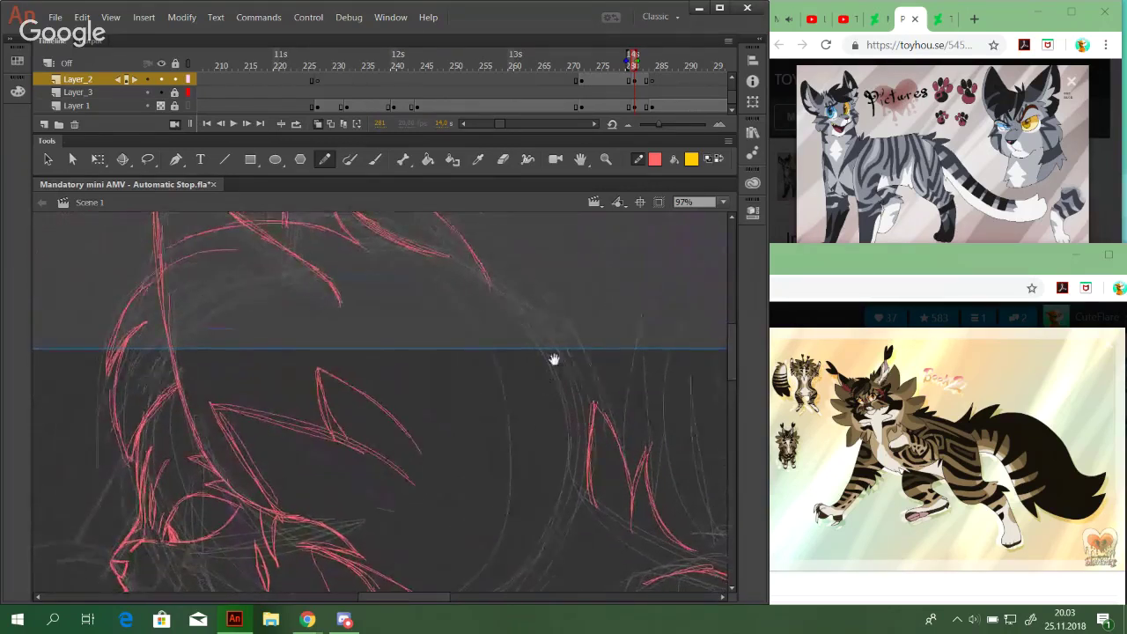
pyautogui.moveTo(554, 361)
pyautogui.mouseDown()
pyautogui.moveTo(605, 252)
pyautogui.moveTo(610, 264)
pyautogui.mouseUp()
pyautogui.moveTo(582, 399)
pyautogui.mouseDown()
pyautogui.moveTo(496, 531)
pyautogui.moveTo(487, 433)
pyautogui.moveTo(502, 471)
pyautogui.mouseUp()
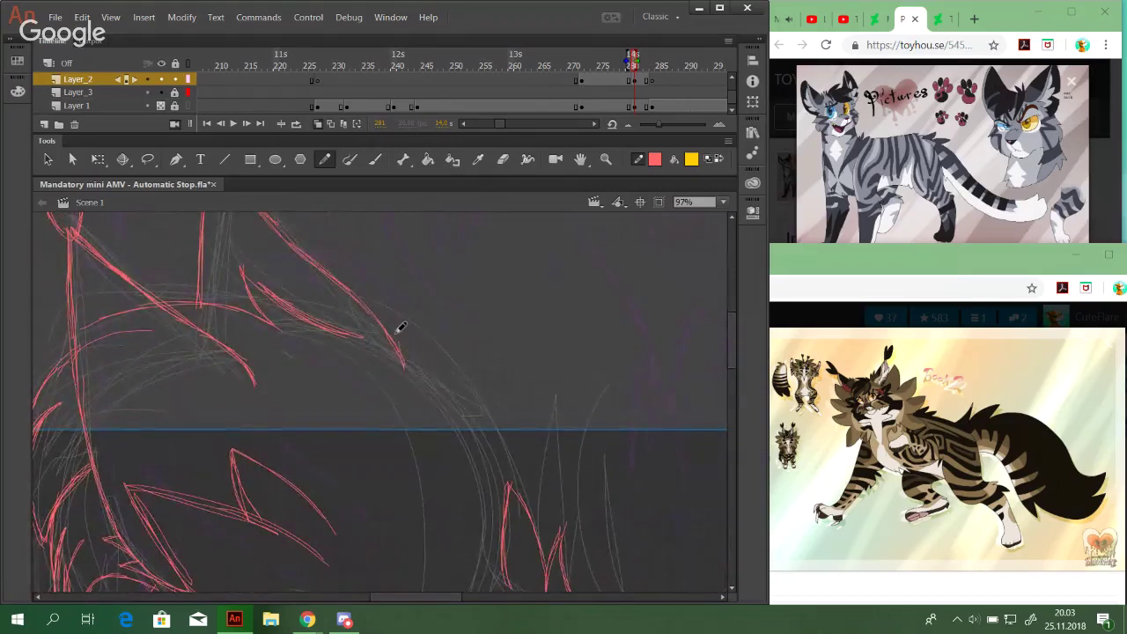
pyautogui.moveTo(394, 325); pyautogui.dragTo(415, 377)
pyautogui.hotkey('ctrl', 'z')
pyautogui.moveTo(403, 360)
pyautogui.mouseDown()
pyautogui.moveTo(429, 385)
pyautogui.moveTo(419, 364)
pyautogui.mouseUp()
pyautogui.hotkey('ctrl', 'z')
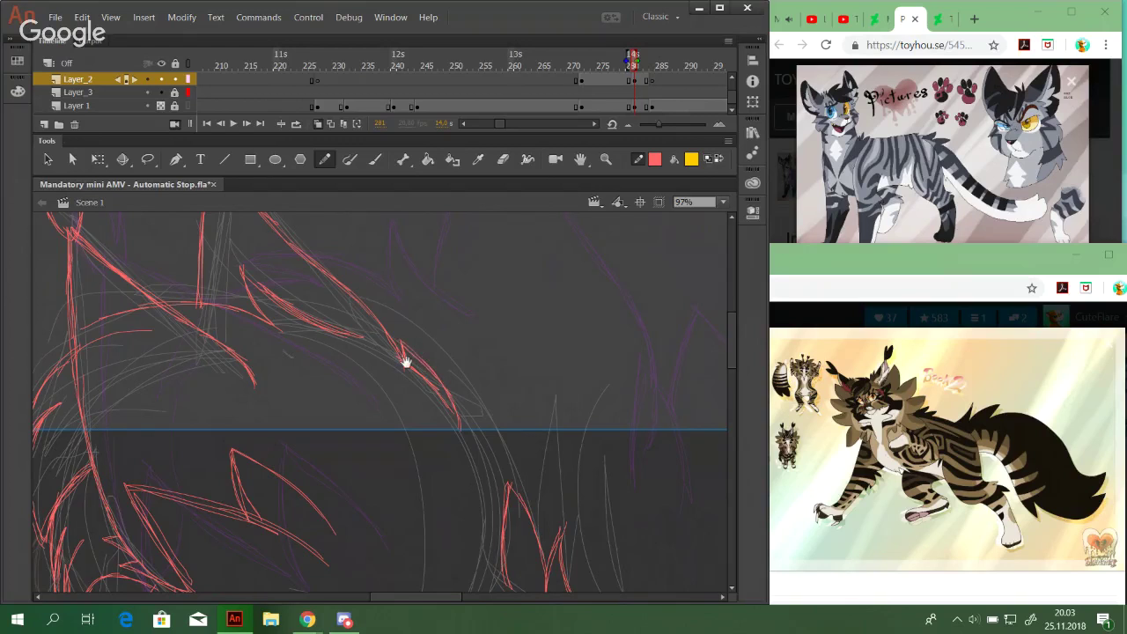
# Draw two larger overlapping fur tufts down the back of the red cat's head to the existing neck fur
pyautogui.moveTo(406, 362)
pyautogui.mouseDown()
pyautogui.moveTo(367, 353)
pyautogui.moveTo(405, 369)
pyautogui.moveTo(346, 289)
pyautogui.mouseUp()
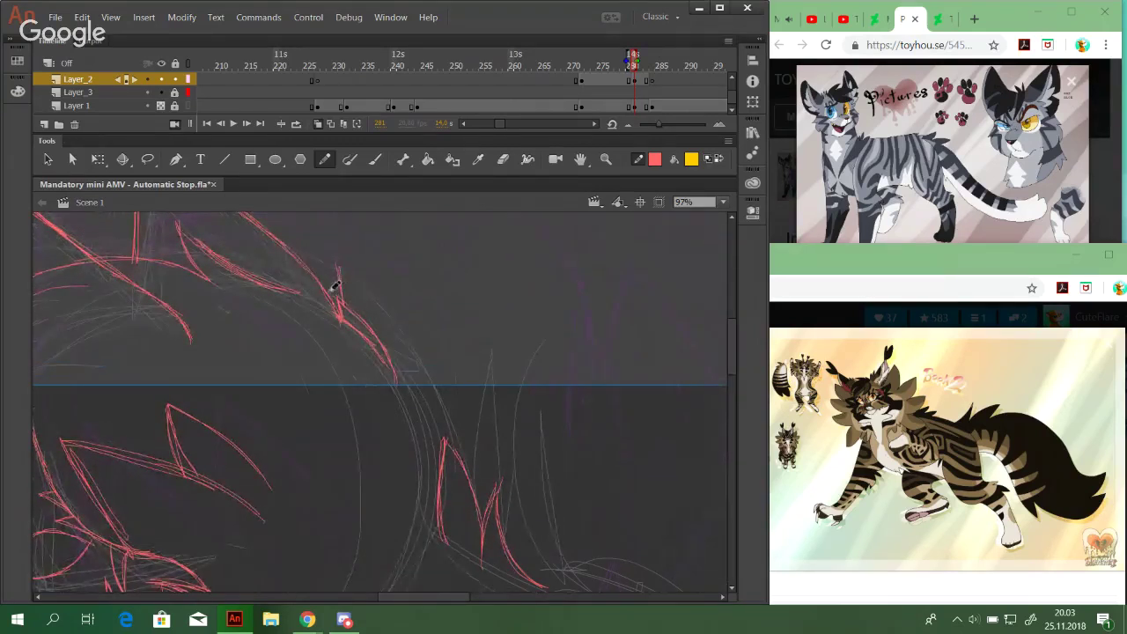
pyautogui.moveTo(327, 252)
pyautogui.mouseDown()
pyautogui.moveTo(412, 328)
pyautogui.moveTo(430, 357)
pyautogui.mouseUp()
pyautogui.moveTo(388, 297)
pyautogui.mouseDown()
pyautogui.moveTo(410, 326)
pyautogui.moveTo(433, 407)
pyautogui.moveTo(313, 326)
pyautogui.moveTo(337, 365)
pyautogui.mouseUp()
pyautogui.moveTo(380, 414); pyautogui.dragTo(392, 330)
pyautogui.moveTo(382, 390)
pyautogui.mouseDown()
pyautogui.moveTo(393, 324)
pyautogui.moveTo(427, 407)
pyautogui.mouseUp()
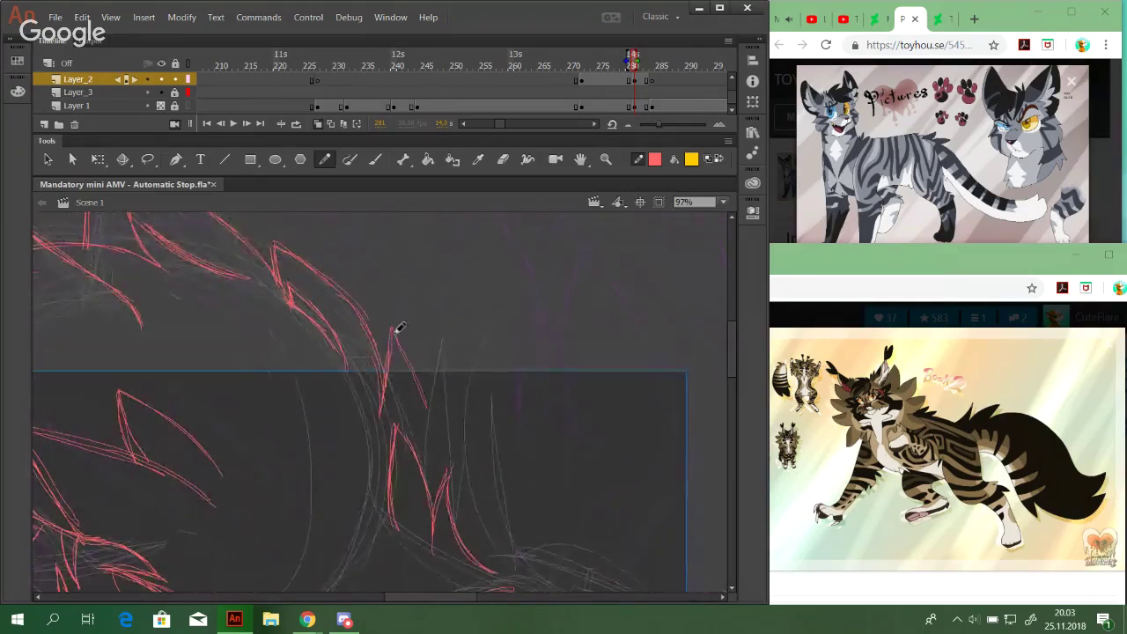
pyautogui.moveTo(394, 331); pyautogui.dragTo(431, 474)
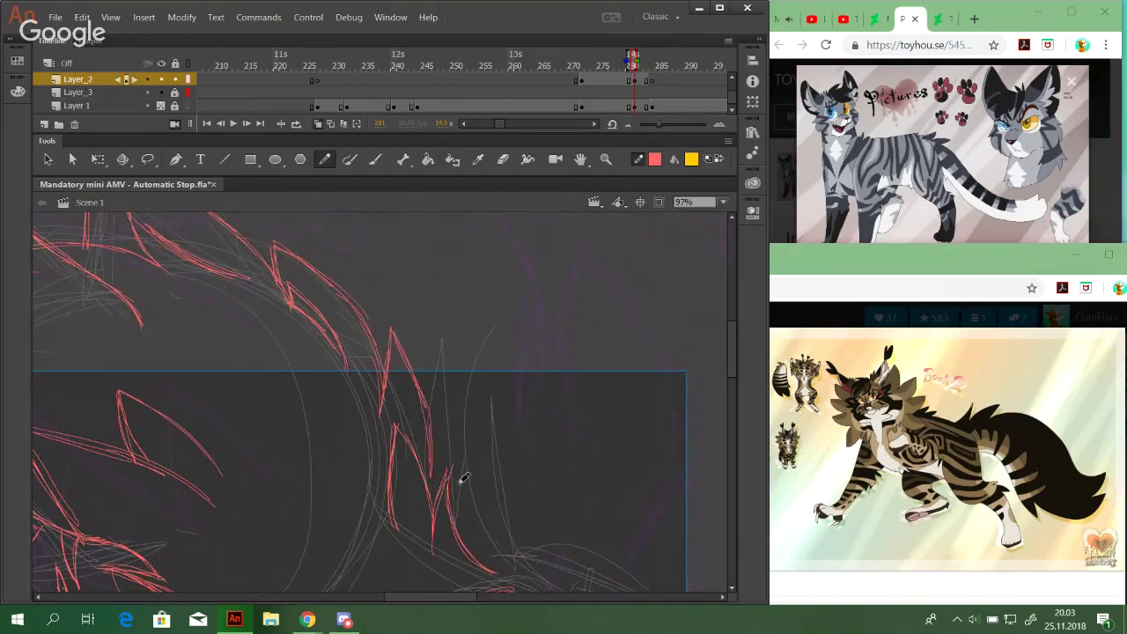
# Draw a short pointed tuft joining the new head fur to the neck fur outline on the red cat
pyautogui.moveTo(516, 506)
pyautogui.mouseDown()
pyautogui.moveTo(377, 350)
pyautogui.moveTo(352, 357)
pyautogui.moveTo(214, 278)
pyautogui.moveTo(323, 364)
pyautogui.moveTo(468, 418)
pyautogui.mouseUp()
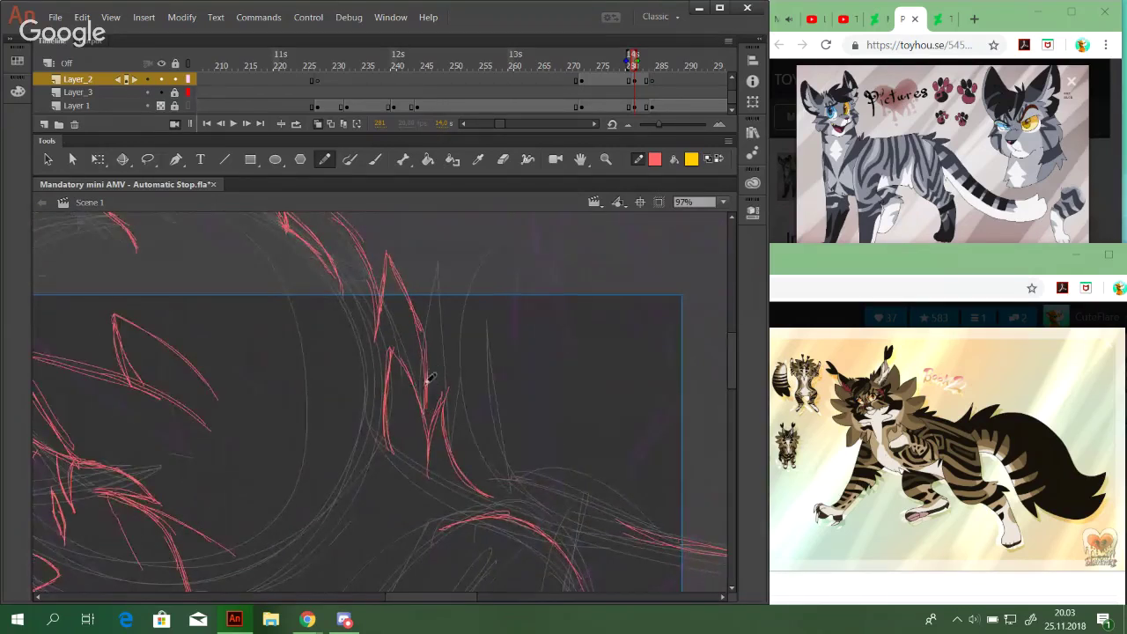
pyautogui.moveTo(427, 414); pyautogui.dragTo(448, 379)
pyautogui.moveTo(448, 379)
pyautogui.mouseDown()
pyautogui.moveTo(428, 412)
pyautogui.moveTo(459, 449)
pyautogui.mouseUp()
pyautogui.moveTo(451, 389); pyautogui.dragTo(460, 466)
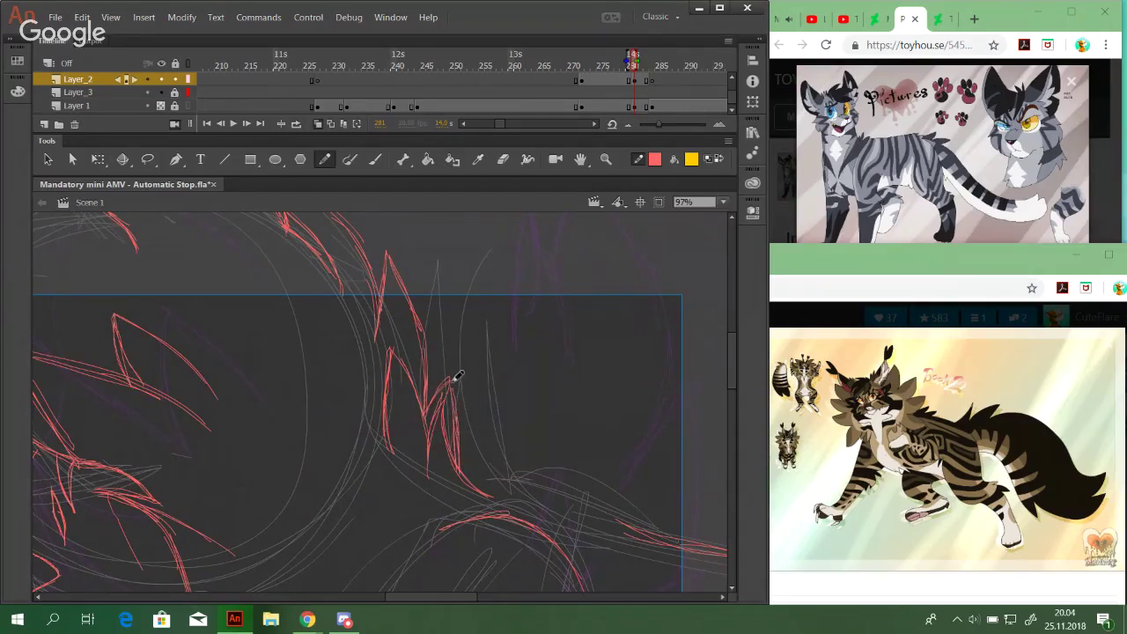
pyautogui.hotkey('ctrl', 'z')
pyautogui.hotkey('ctrl', 'z')
pyautogui.moveTo(452, 381); pyautogui.dragTo(462, 471)
pyautogui.moveTo(427, 418); pyautogui.dragTo(453, 382)
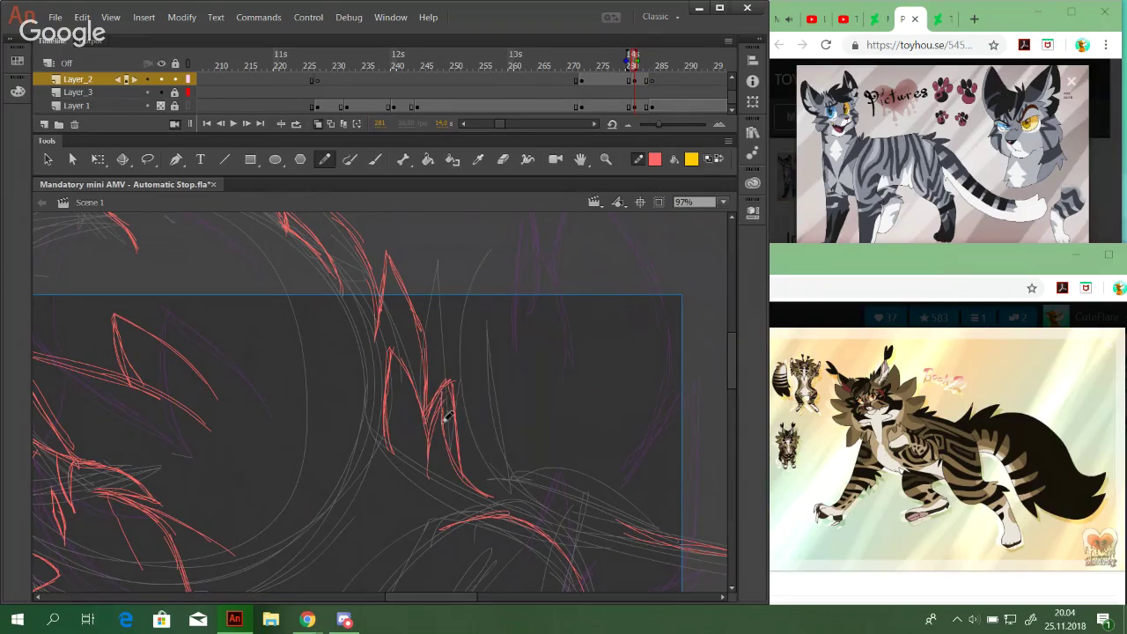
# Draw the red cat's shoulder hump from the base of the neck fur into the back line and delete a stray stroke
pyautogui.moveTo(576, 500); pyautogui.dragTo(415, 344)
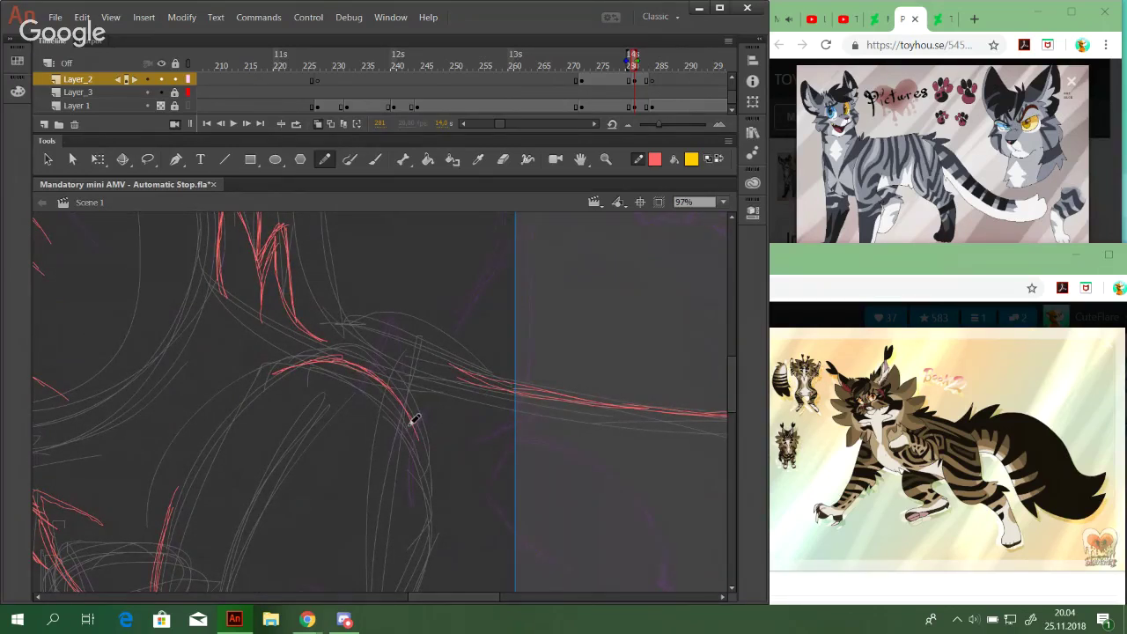
pyautogui.moveTo(425, 320)
pyautogui.mouseDown()
pyautogui.moveTo(307, 319)
pyautogui.moveTo(442, 345)
pyautogui.mouseUp()
pyautogui.hotkey('ctrl', 'z')
pyautogui.hotkey('ctrl', 'z')
pyautogui.moveTo(306, 328)
pyautogui.mouseDown()
pyautogui.moveTo(366, 322)
pyautogui.moveTo(452, 359)
pyautogui.mouseUp()
pyautogui.moveTo(308, 328)
pyautogui.mouseDown()
pyautogui.moveTo(369, 322)
pyautogui.moveTo(447, 370)
pyautogui.mouseUp()
pyautogui.moveTo(406, 339)
pyautogui.mouseDown()
pyautogui.moveTo(468, 381)
pyautogui.moveTo(461, 374)
pyautogui.mouseUp()
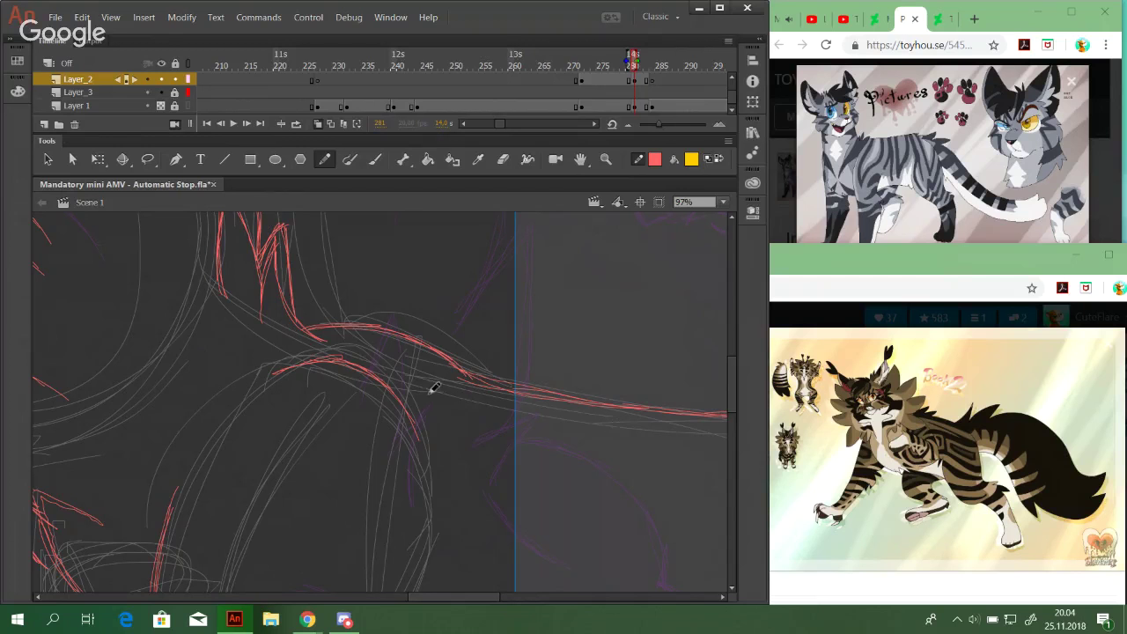
pyautogui.moveTo(414, 364)
pyautogui.mouseDown()
pyautogui.moveTo(543, 397)
pyautogui.moveTo(437, 376)
pyautogui.moveTo(532, 390)
pyautogui.mouseUp()
pyautogui.keyDown('ctrl'); pyautogui.click(514, 385); pyautogui.keyUp('ctrl')
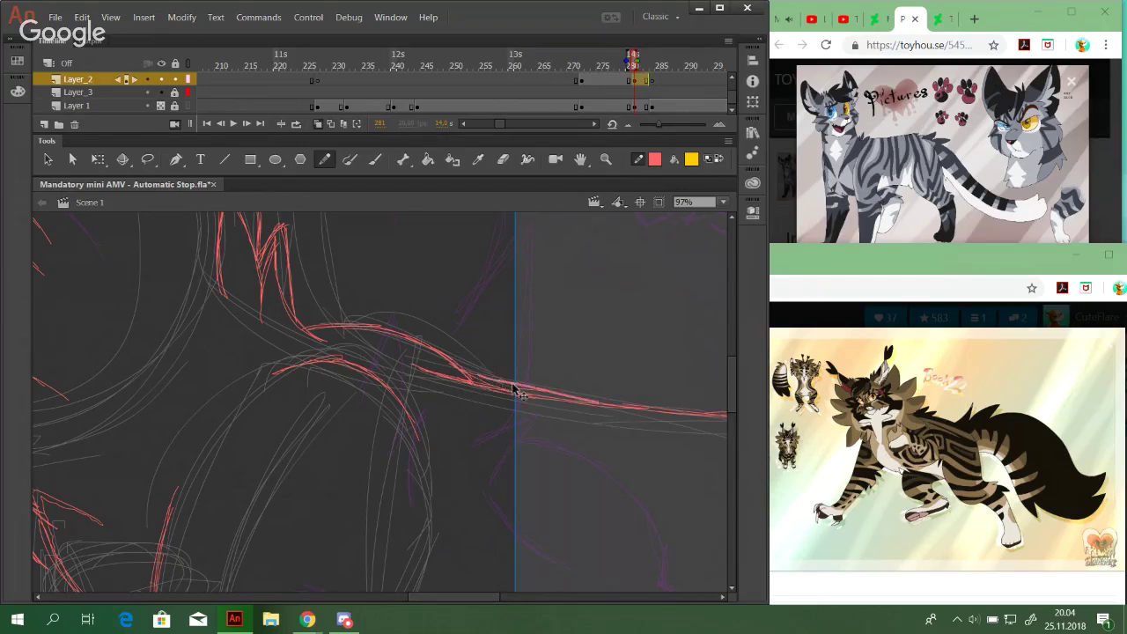
pyautogui.press('Delete')
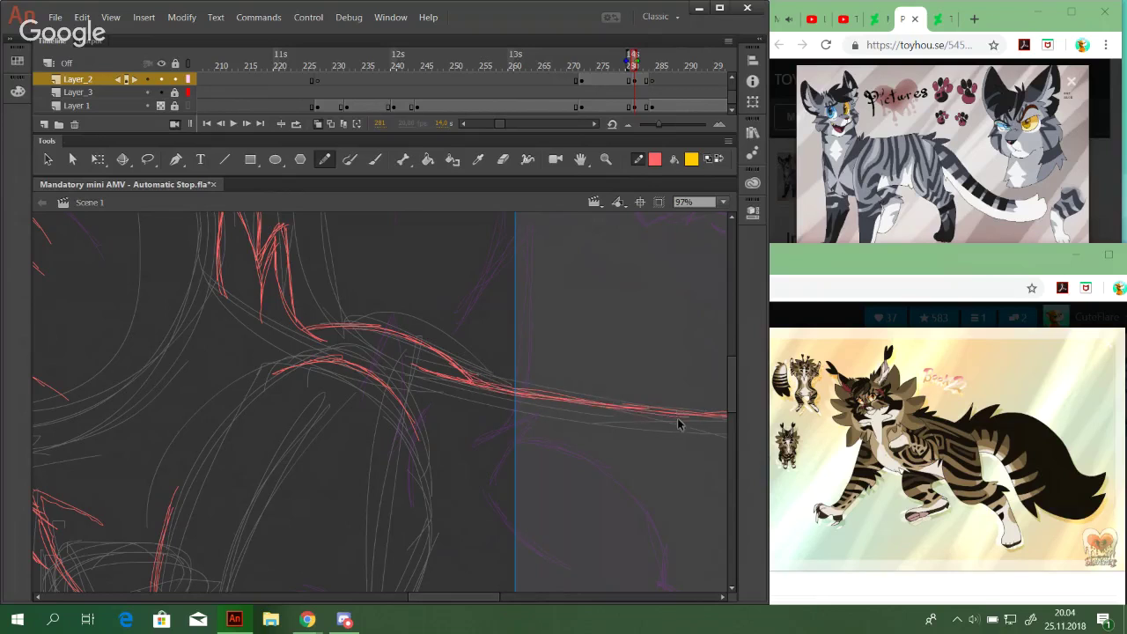
# Swap the stroke colour to yellow and draw the yellow cat's throat line from the chin toward the red cat's paw
pyautogui.moveTo(400, 424)
pyautogui.mouseDown()
pyautogui.moveTo(496, 377)
pyautogui.moveTo(494, 420)
pyautogui.moveTo(453, 319)
pyautogui.moveTo(606, 592)
pyautogui.moveTo(538, 478)
pyautogui.moveTo(611, 526)
pyautogui.mouseUp()
pyautogui.moveTo(428, 476)
pyautogui.mouseDown()
pyautogui.moveTo(523, 476)
pyautogui.moveTo(444, 491)
pyautogui.moveTo(344, 364)
pyautogui.moveTo(355, 322)
pyautogui.moveTo(301, 362)
pyautogui.moveTo(213, 258)
pyautogui.mouseUp()
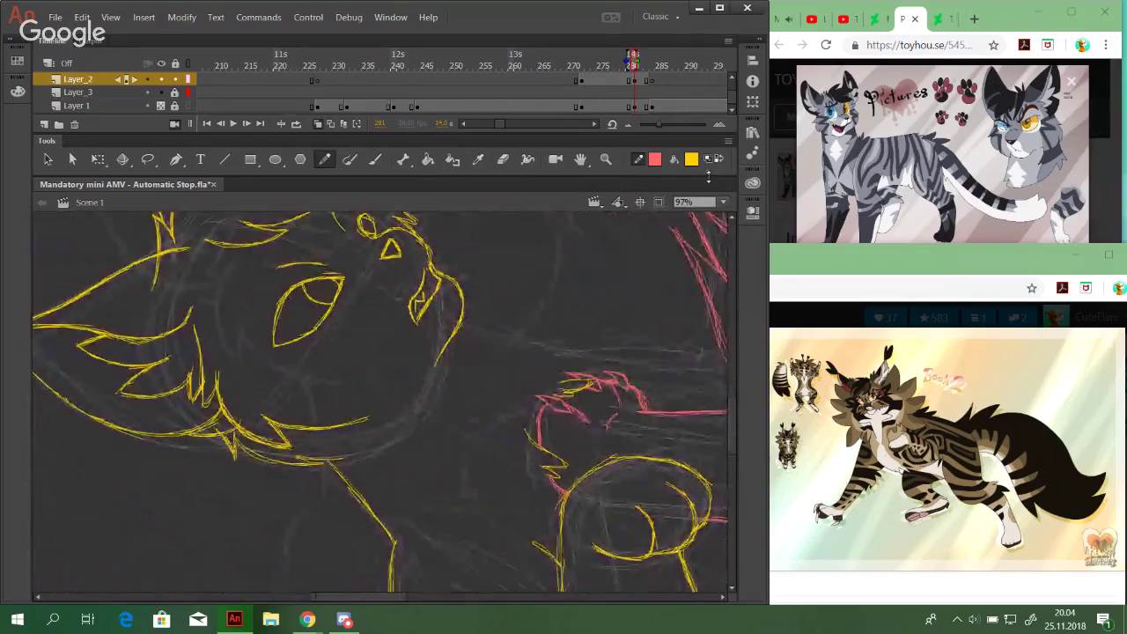
pyautogui.click(717, 160)
pyautogui.moveTo(494, 397); pyautogui.dragTo(263, 374)
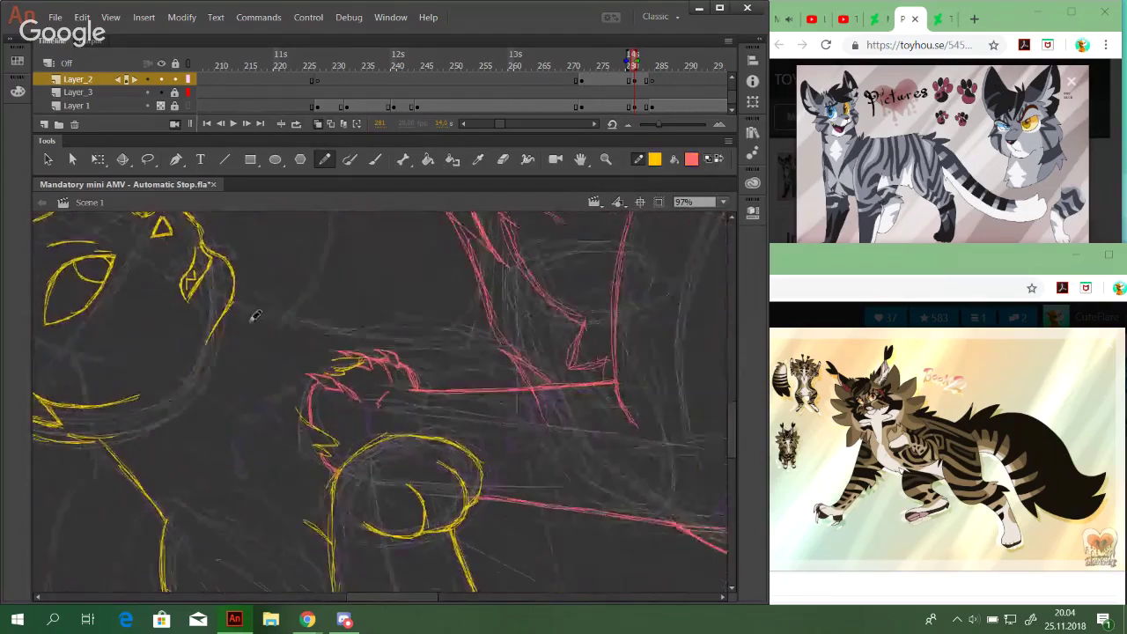
pyautogui.moveTo(232, 307); pyautogui.dragTo(361, 330)
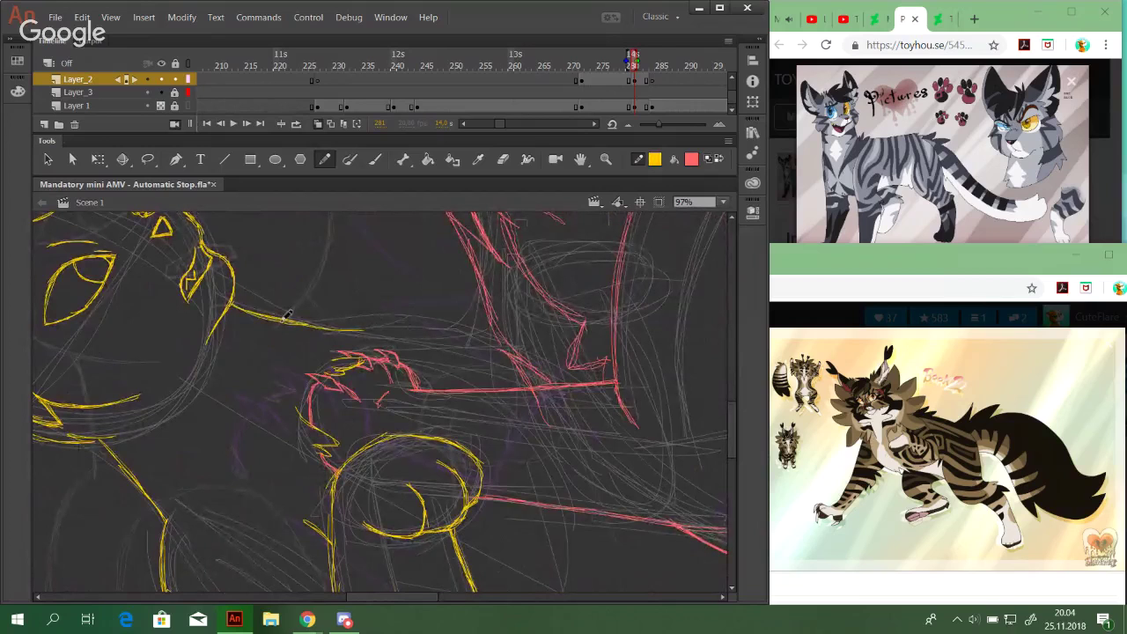
pyautogui.moveTo(283, 319)
pyautogui.mouseDown()
pyautogui.moveTo(389, 328)
pyautogui.moveTo(348, 337)
pyautogui.moveTo(386, 329)
pyautogui.mouseUp()
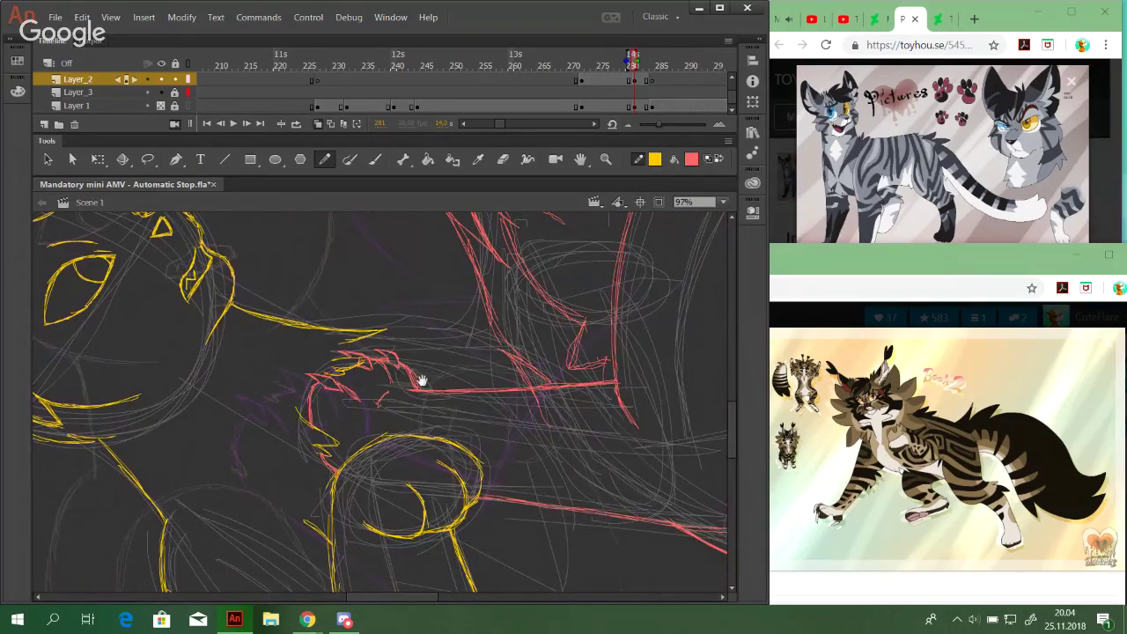
# Draw the yellow cat's chest outline above the red cat's paw, ending in pointed fur tufts
pyautogui.moveTo(422, 381); pyautogui.dragTo(428, 393)
pyautogui.moveTo(451, 539)
pyautogui.mouseDown()
pyautogui.moveTo(335, 390)
pyautogui.moveTo(261, 236)
pyautogui.moveTo(430, 503)
pyautogui.mouseUp()
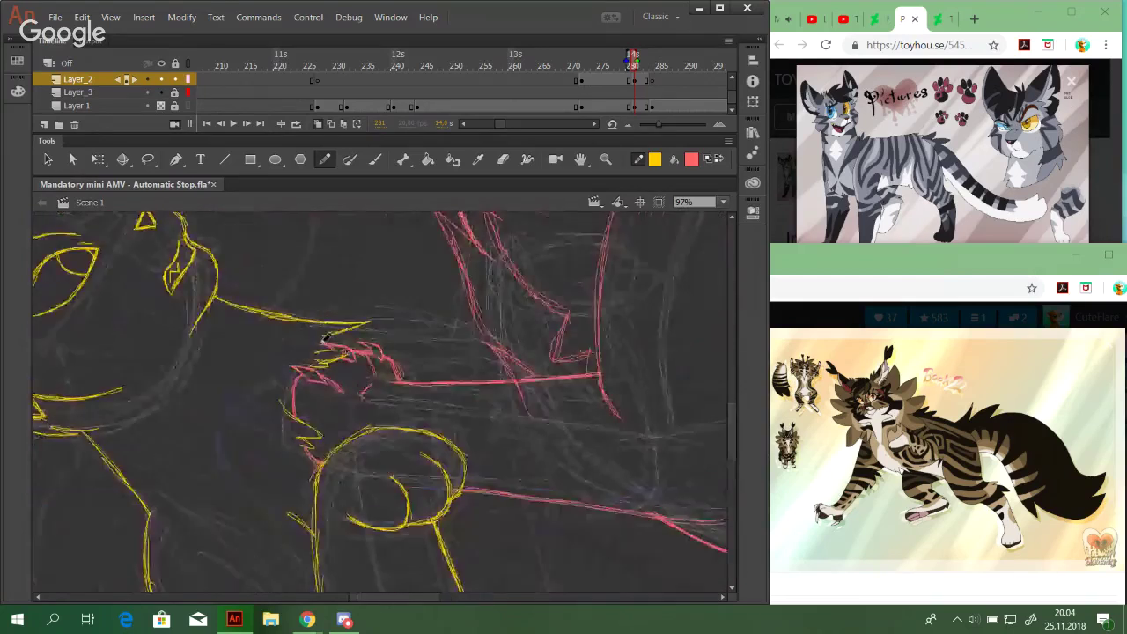
pyautogui.moveTo(326, 337)
pyautogui.mouseDown()
pyautogui.moveTo(387, 328)
pyautogui.moveTo(386, 339)
pyautogui.moveTo(326, 334)
pyautogui.moveTo(475, 351)
pyautogui.moveTo(368, 328)
pyautogui.moveTo(472, 352)
pyautogui.moveTo(422, 329)
pyautogui.moveTo(488, 368)
pyautogui.moveTo(439, 361)
pyautogui.moveTo(488, 382)
pyautogui.mouseUp()
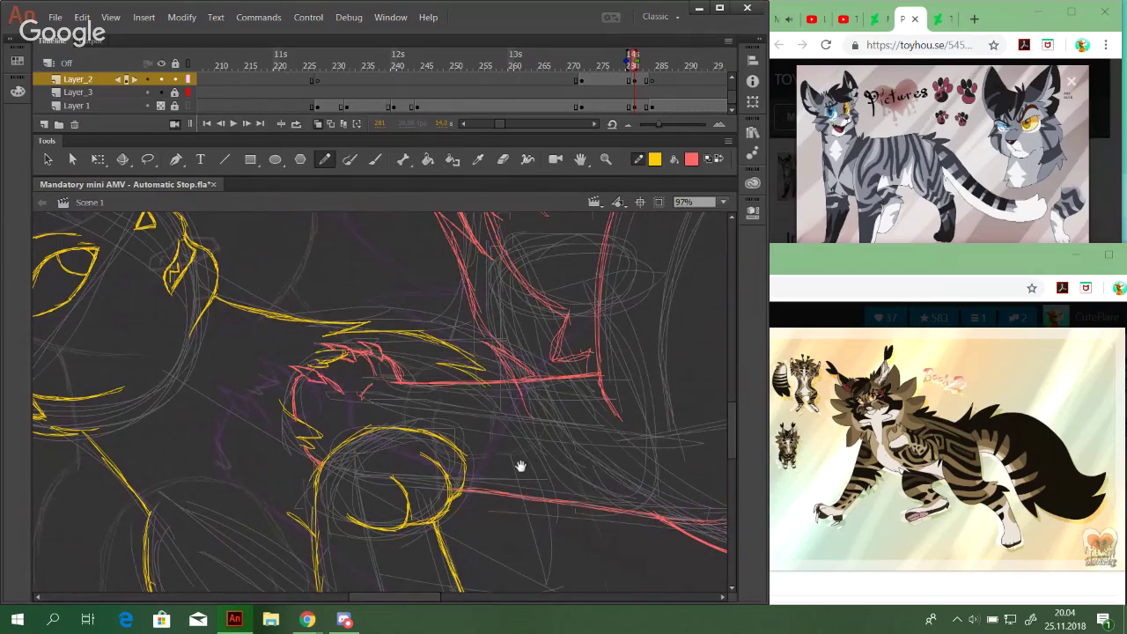
pyautogui.moveTo(476, 324); pyautogui.dragTo(470, 300)
pyautogui.moveTo(532, 473); pyautogui.dragTo(529, 448)
# Examine the yellow cat's legs and lower body together with the red cat's lower outline
pyautogui.moveTo(572, 481); pyautogui.dragTo(405, 404)
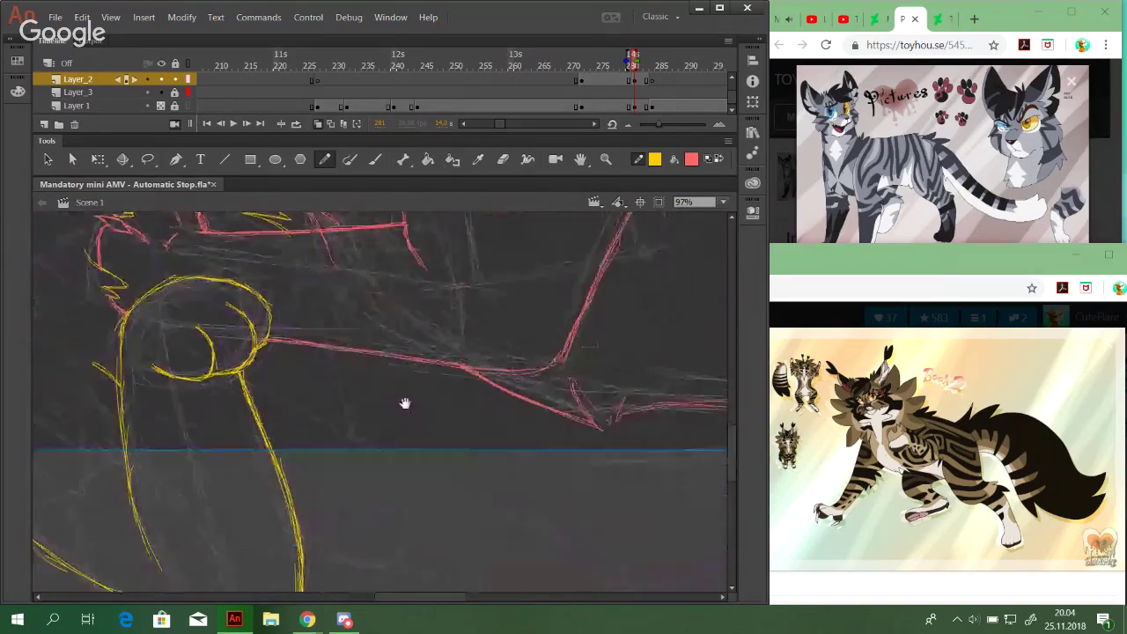
pyautogui.moveTo(416, 542); pyautogui.dragTo(372, 379)
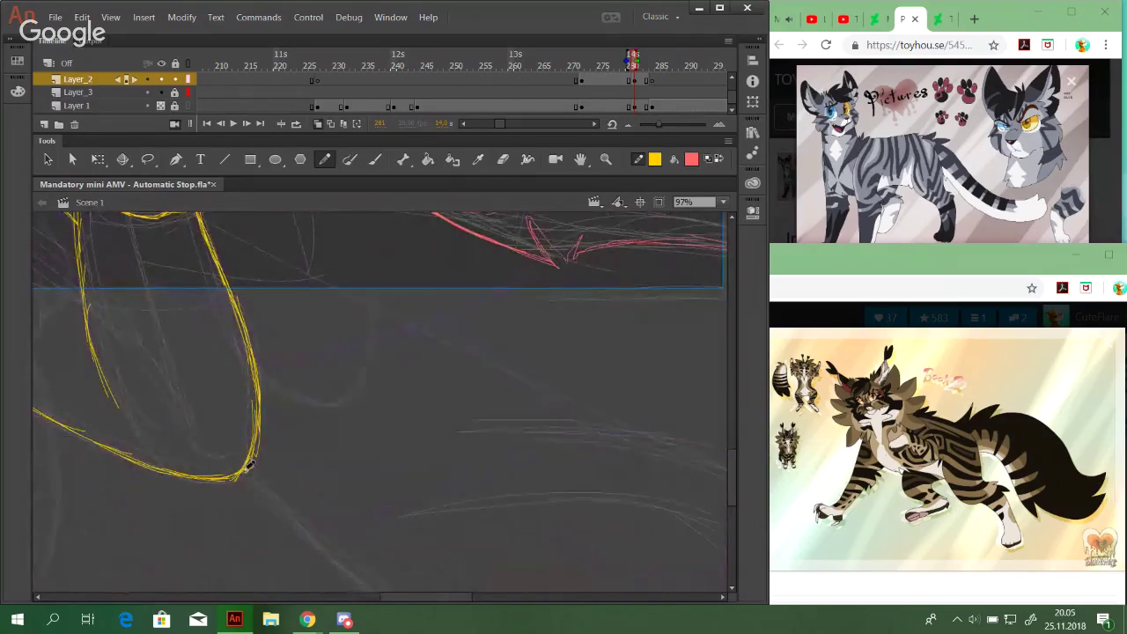
pyautogui.moveTo(308, 529)
pyautogui.mouseDown()
pyautogui.moveTo(250, 469)
pyautogui.moveTo(280, 504)
pyautogui.mouseUp()
pyautogui.hotkey('ctrl', 'z')
pyautogui.moveTo(399, 451); pyautogui.dragTo(329, 551)
pyautogui.moveTo(538, 406); pyautogui.dragTo(572, 473)
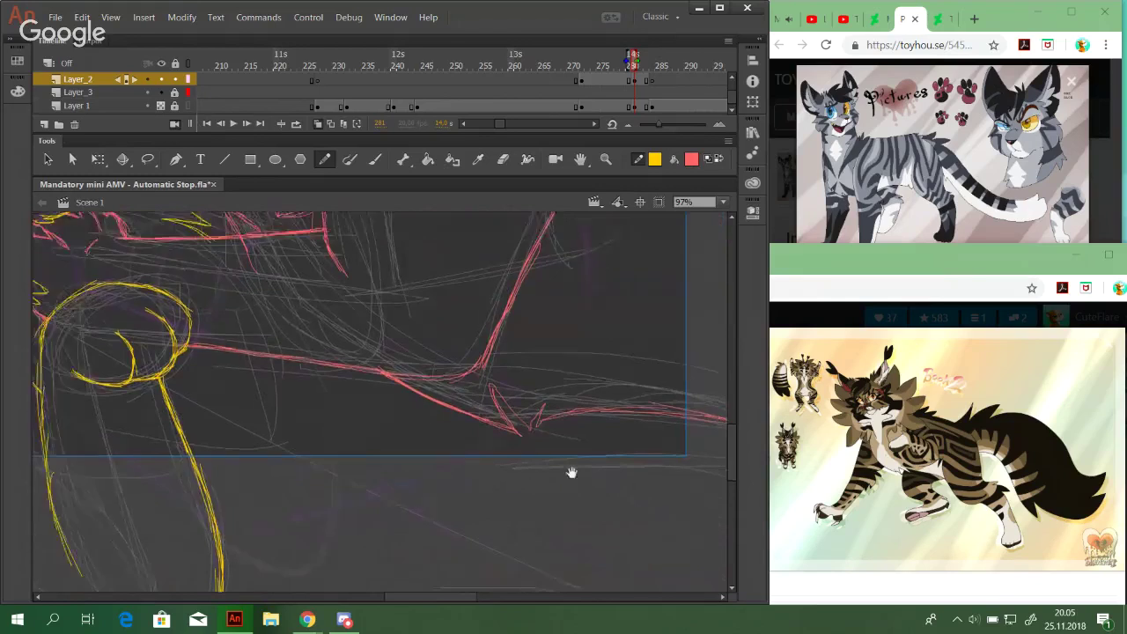
pyautogui.moveTo(317, 372); pyautogui.dragTo(469, 437)
pyautogui.moveTo(309, 348); pyautogui.dragTo(459, 464)
pyautogui.moveTo(519, 384)
pyautogui.mouseDown()
pyautogui.moveTo(459, 410)
pyautogui.moveTo(432, 396)
pyautogui.moveTo(433, 357)
pyautogui.moveTo(529, 212)
pyautogui.moveTo(379, 359)
pyautogui.mouseUp()
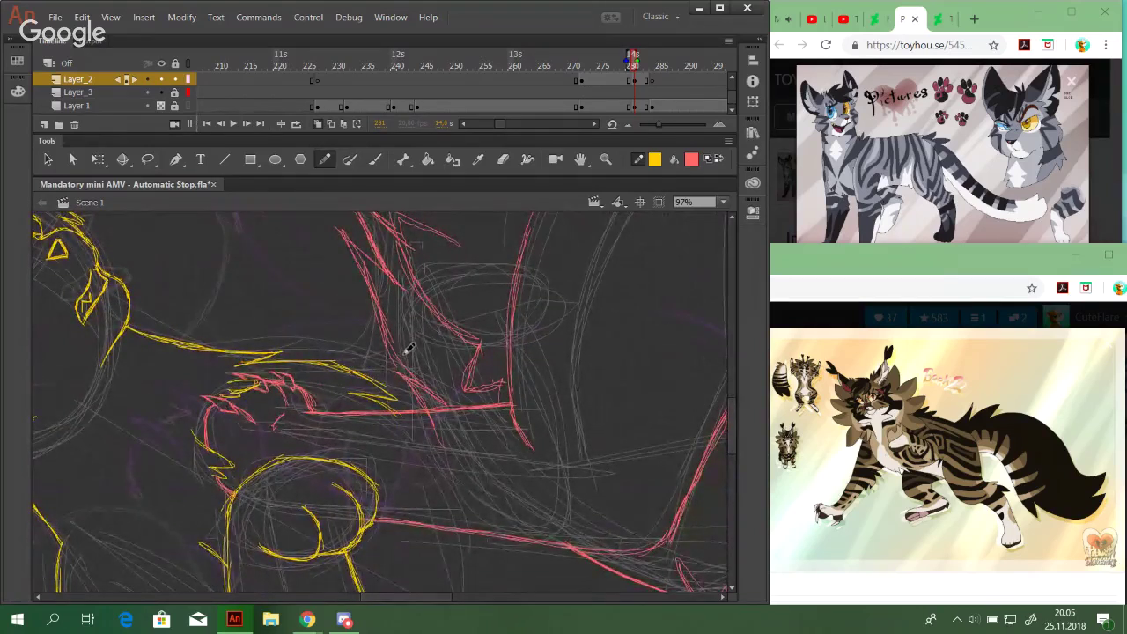
# Draw the yellow cat's second raised paw against the red cat's chest, with a toe line and the leg's inner edge, following the earlier keyframe
pyautogui.moveTo(609, 59); pyautogui.dragTo(637, 60)
pyautogui.click(636, 64)
pyautogui.click(602, 63)
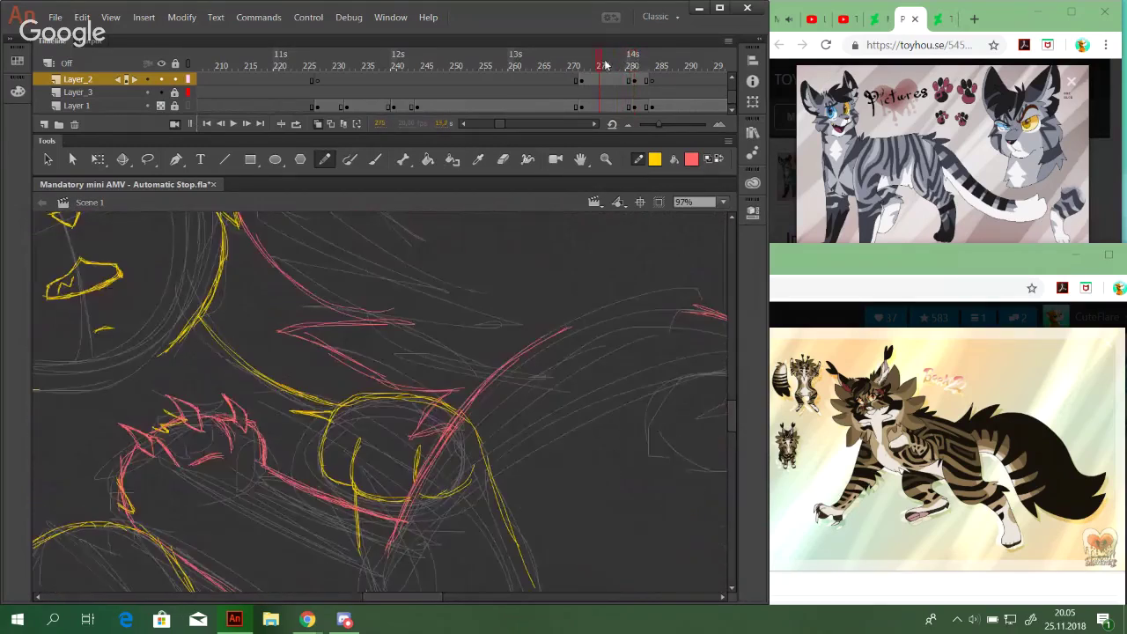
pyautogui.click(634, 60)
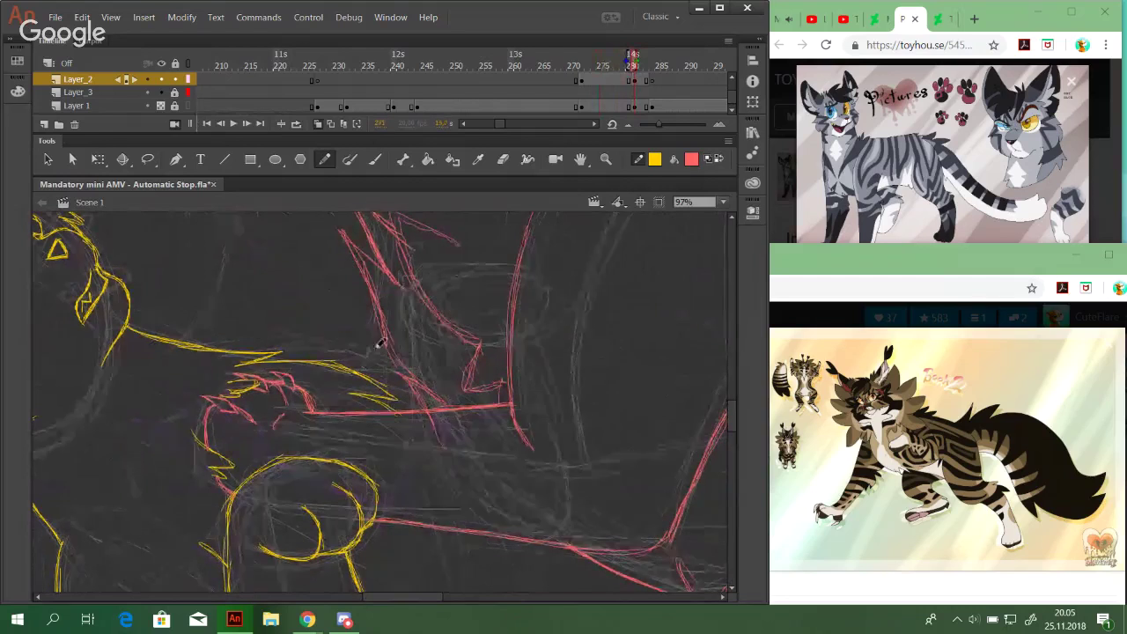
pyautogui.moveTo(383, 324)
pyautogui.mouseDown()
pyautogui.moveTo(381, 362)
pyautogui.moveTo(380, 349)
pyautogui.moveTo(414, 375)
pyautogui.moveTo(456, 369)
pyautogui.moveTo(440, 376)
pyautogui.moveTo(415, 471)
pyautogui.mouseUp()
pyautogui.hotkey('ctrl', 'z')
pyautogui.hotkey('ctrl', 'z')
pyautogui.hotkey('ctrl', 'z')
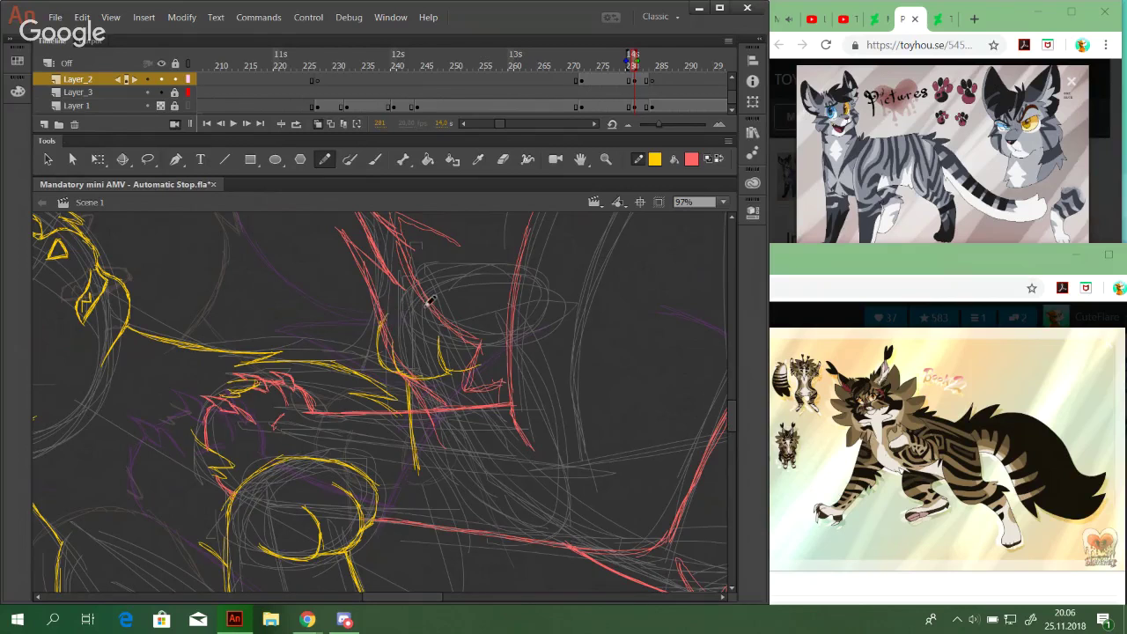
# Draw the U-shaped lower curve of the yellow cat's second raised leg beneath the red cat's foreleg, using the earlier keyframe as reference
pyautogui.press('space')
pyautogui.moveTo(496, 532)
pyautogui.mouseDown()
pyautogui.moveTo(428, 453)
pyautogui.moveTo(491, 338)
pyautogui.moveTo(435, 276)
pyautogui.mouseUp()
pyautogui.moveTo(473, 356); pyautogui.dragTo(552, 570)
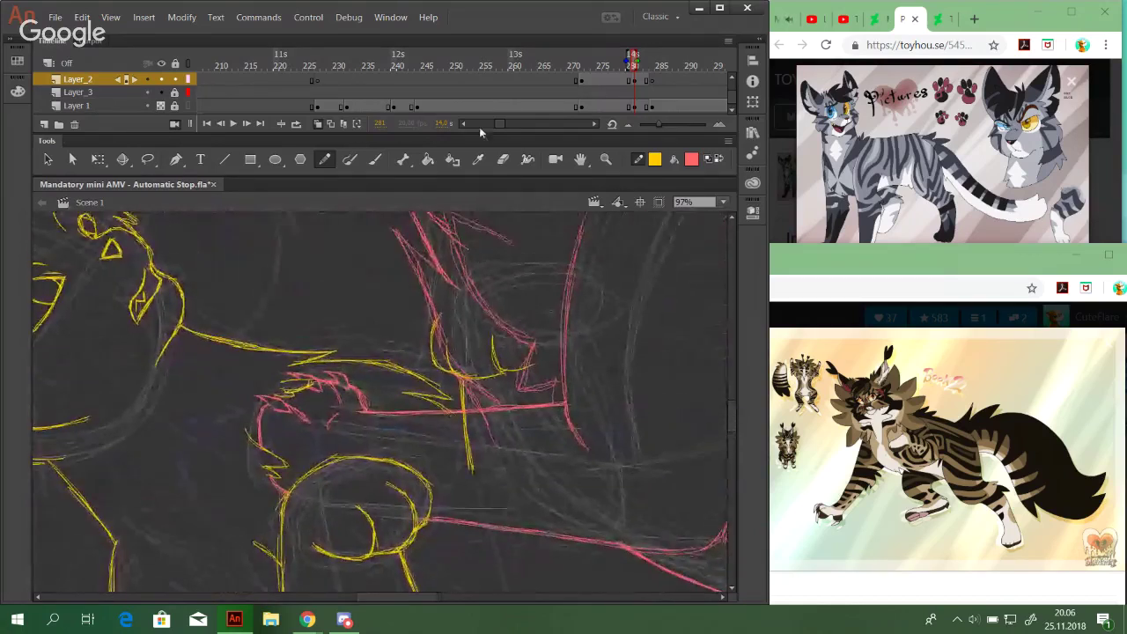
pyautogui.click(612, 62)
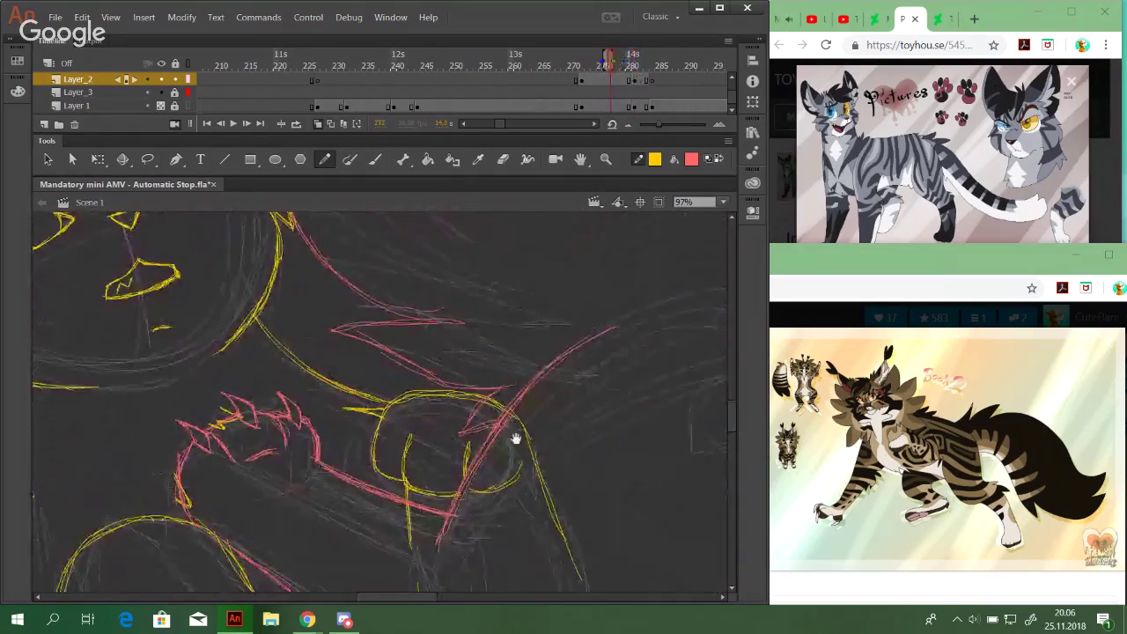
pyautogui.moveTo(511, 440)
pyautogui.mouseDown()
pyautogui.moveTo(472, 221)
pyautogui.moveTo(564, 465)
pyautogui.mouseUp()
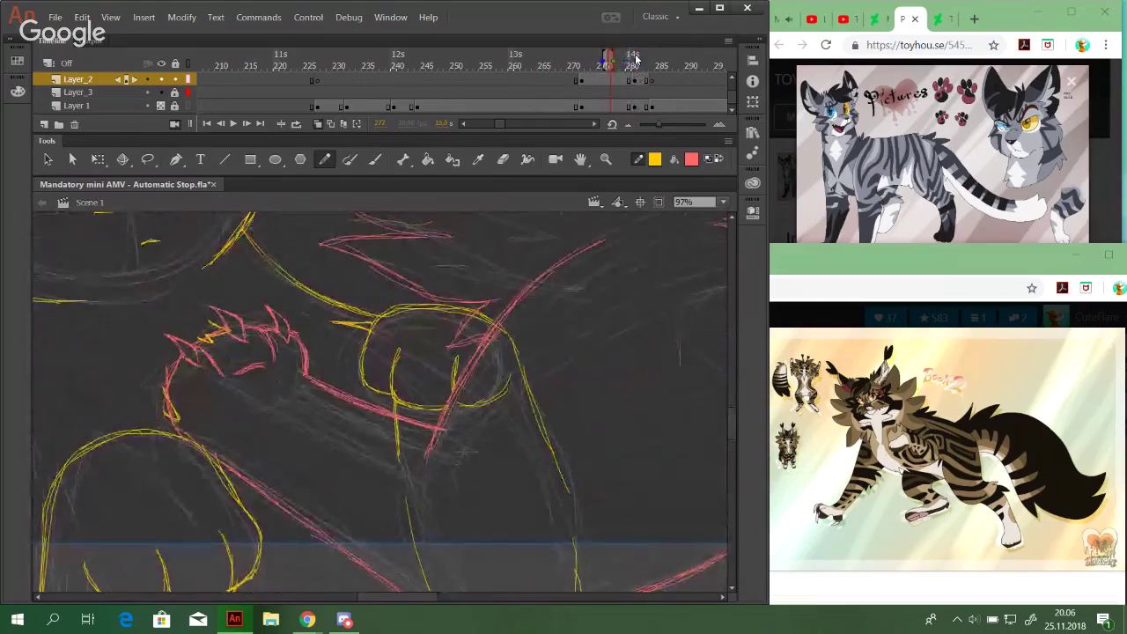
pyautogui.click(634, 62)
pyautogui.moveTo(436, 352); pyautogui.dragTo(400, 307)
pyautogui.moveTo(438, 385); pyautogui.dragTo(475, 481)
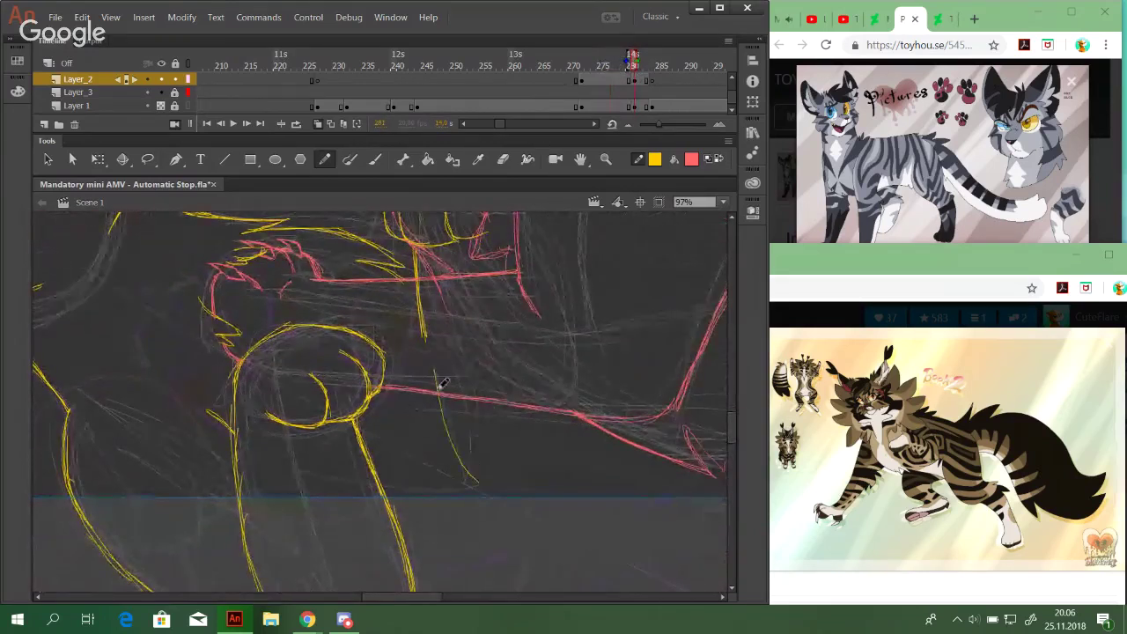
pyautogui.hotkey('ctrl', 'z')
pyautogui.moveTo(436, 375)
pyautogui.mouseDown()
pyautogui.moveTo(470, 450)
pyautogui.moveTo(491, 465)
pyautogui.moveTo(465, 433)
pyautogui.moveTo(481, 457)
pyautogui.moveTo(499, 461)
pyautogui.moveTo(498, 450)
pyautogui.moveTo(503, 458)
pyautogui.moveTo(486, 453)
pyautogui.moveTo(526, 471)
pyautogui.moveTo(492, 465)
pyautogui.moveTo(543, 447)
pyautogui.moveTo(558, 415)
pyautogui.mouseUp()
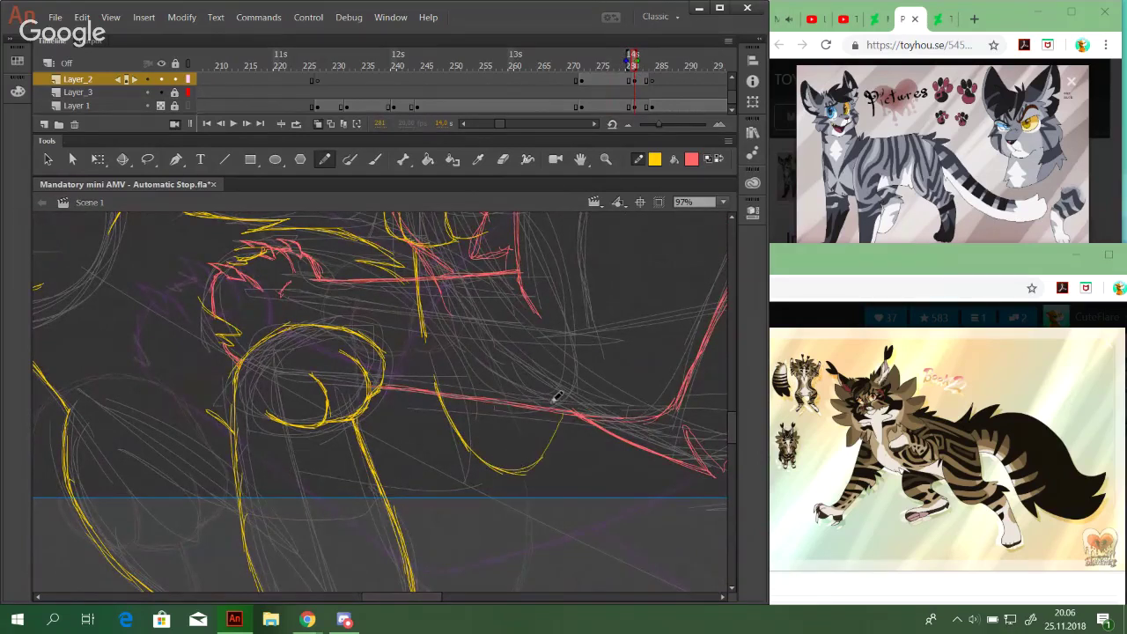
pyautogui.moveTo(527, 469)
pyautogui.mouseDown()
pyautogui.moveTo(570, 389)
pyautogui.moveTo(539, 466)
pyautogui.moveTo(548, 450)
pyautogui.moveTo(564, 376)
pyautogui.moveTo(554, 423)
pyautogui.moveTo(565, 389)
pyautogui.moveTo(616, 443)
pyautogui.mouseUp()
pyautogui.hotkey('ctrl', 'z')
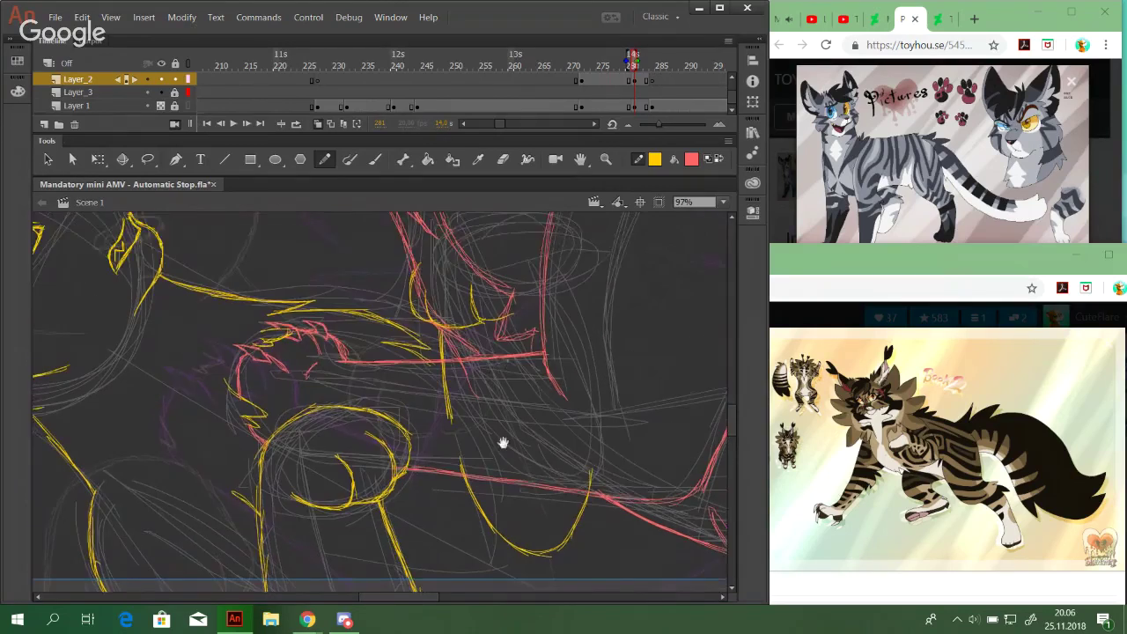
# Draw a curved upper chest line for the yellow cat, continuing from the neck above the fur tufts to the second raised leg
pyautogui.moveTo(422, 563)
pyautogui.mouseDown()
pyautogui.moveTo(583, 469)
pyautogui.moveTo(502, 568)
pyautogui.mouseUp()
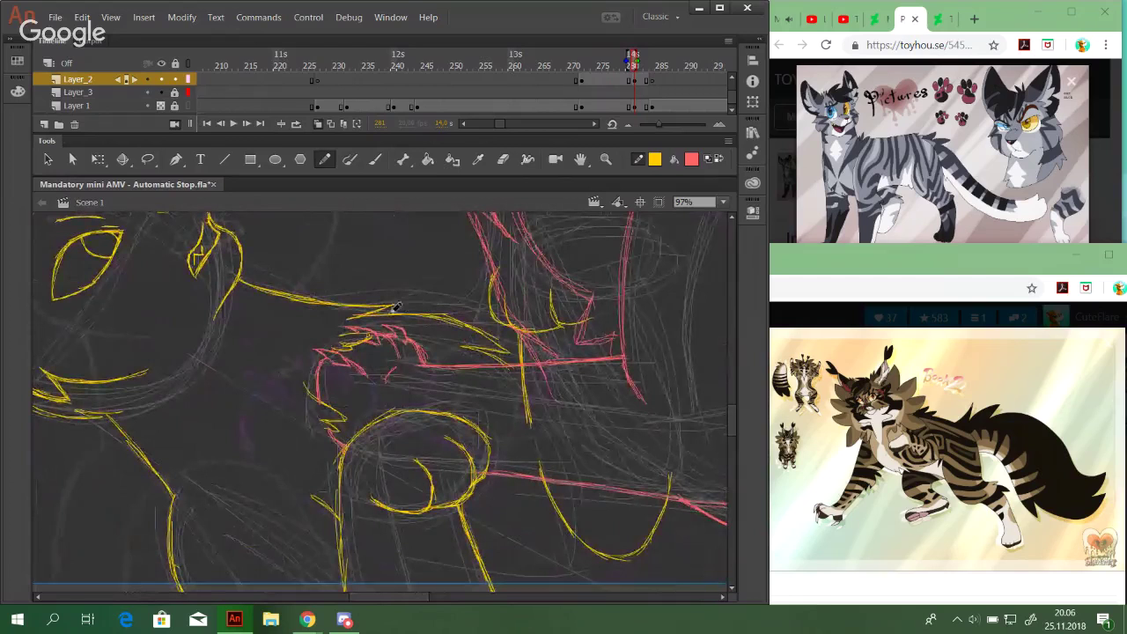
pyautogui.moveTo(388, 311)
pyautogui.mouseDown()
pyautogui.moveTo(438, 300)
pyautogui.moveTo(518, 328)
pyautogui.mouseUp()
pyautogui.hotkey('ctrl', 'z')
pyautogui.moveTo(423, 301); pyautogui.dragTo(489, 313)
pyautogui.hotkey('ctrl', 'z')
pyautogui.moveTo(413, 304)
pyautogui.mouseDown()
pyautogui.moveTo(445, 299)
pyautogui.moveTo(418, 300)
pyautogui.moveTo(504, 316)
pyautogui.moveTo(453, 305)
pyautogui.moveTo(511, 322)
pyautogui.mouseUp()
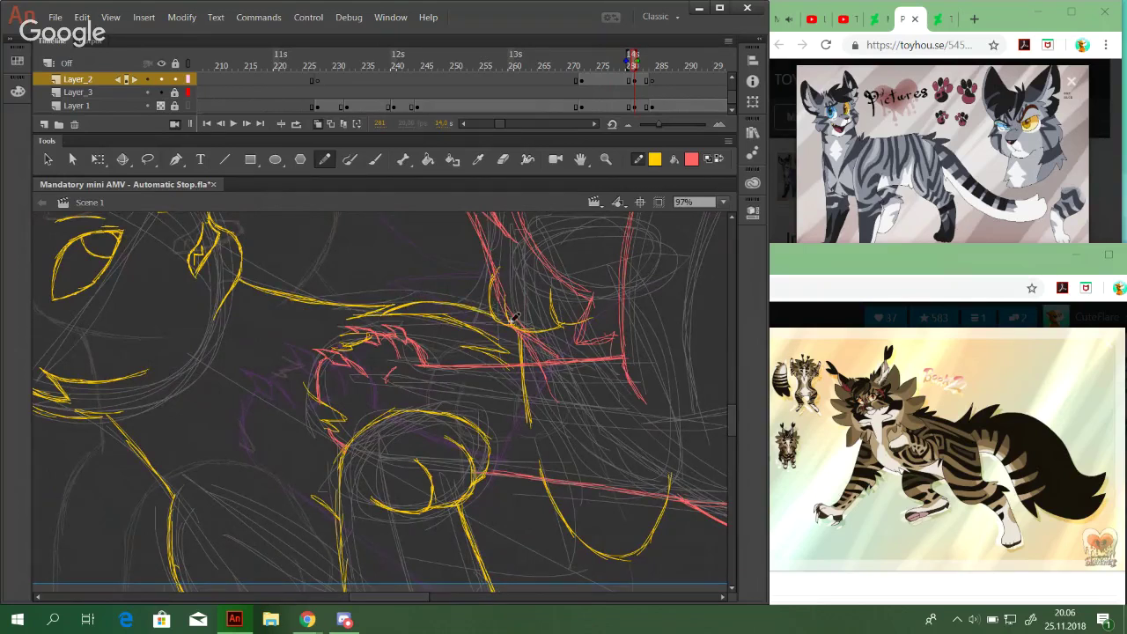
pyautogui.moveTo(550, 480)
pyautogui.mouseDown()
pyautogui.moveTo(411, 282)
pyautogui.moveTo(519, 449)
pyautogui.mouseUp()
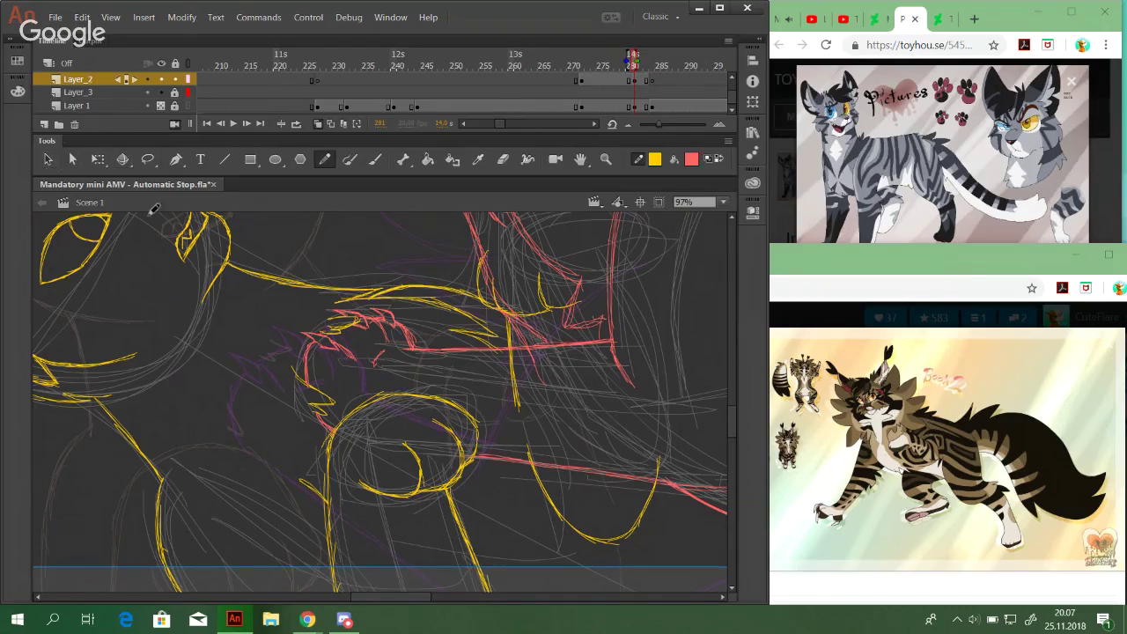
# Extend the yellow cat's body outline beside the second raised leg along the red cat's lower outline, checking both whole figures
pyautogui.click(720, 201)
pyautogui.click(710, 287)
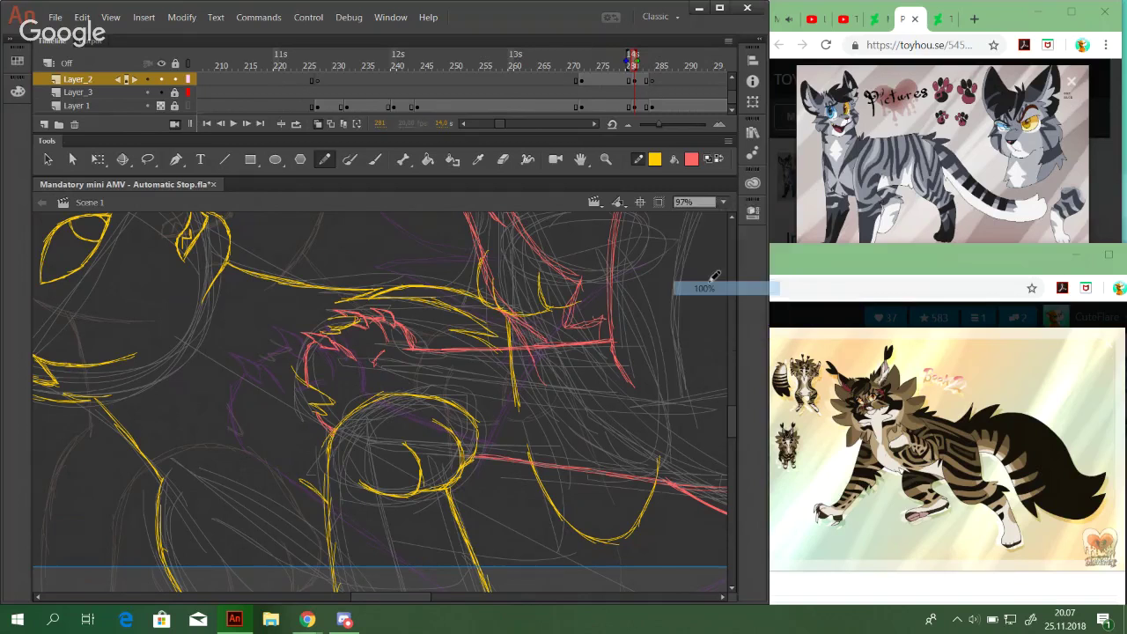
pyautogui.hotkey('ctrl', '-')
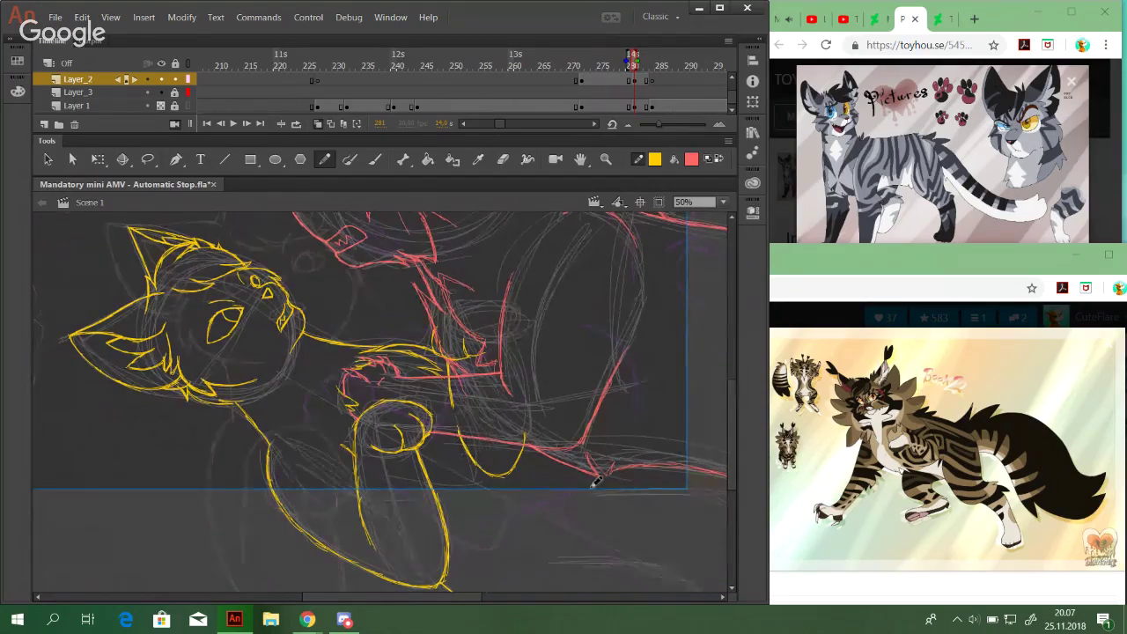
pyautogui.moveTo(553, 498); pyautogui.dragTo(406, 510)
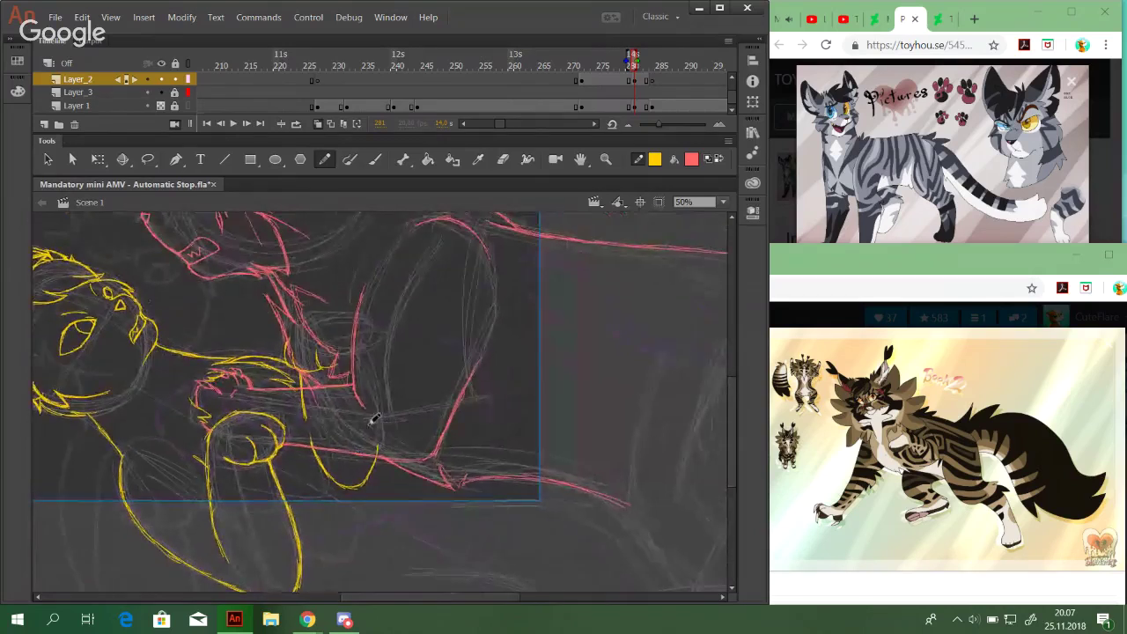
pyautogui.moveTo(387, 431); pyautogui.dragTo(498, 462)
pyautogui.hotkey('ctrl', 'z')
pyautogui.moveTo(386, 434)
pyautogui.mouseDown()
pyautogui.moveTo(492, 463)
pyautogui.moveTo(419, 316)
pyautogui.mouseUp()
pyautogui.moveTo(352, 422); pyautogui.dragTo(505, 453)
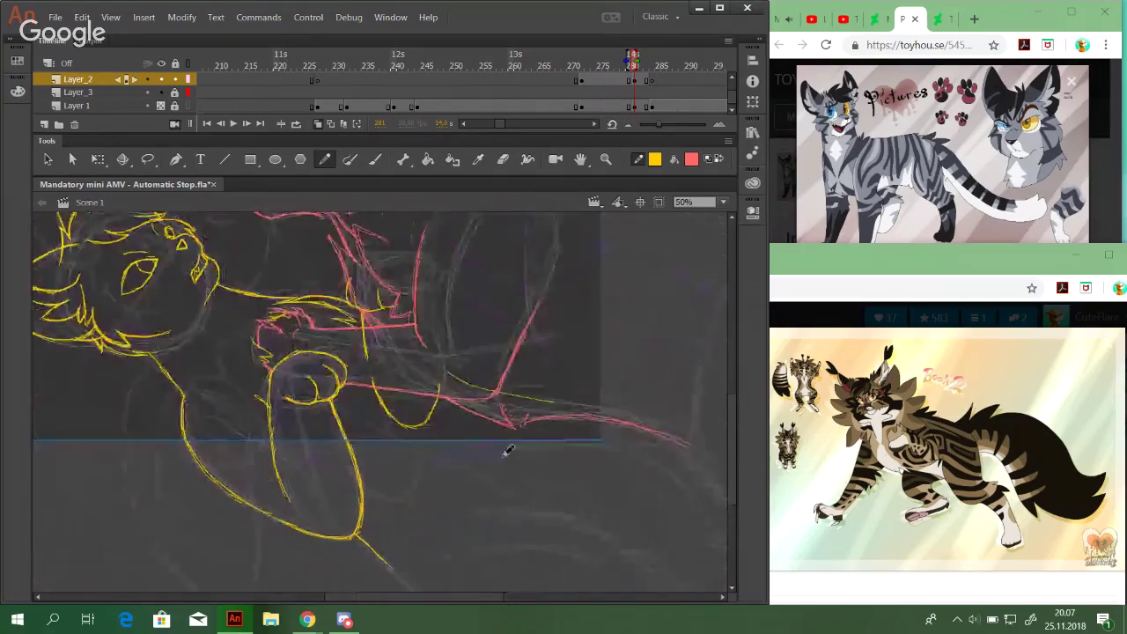
pyautogui.moveTo(374, 494); pyautogui.dragTo(516, 543)
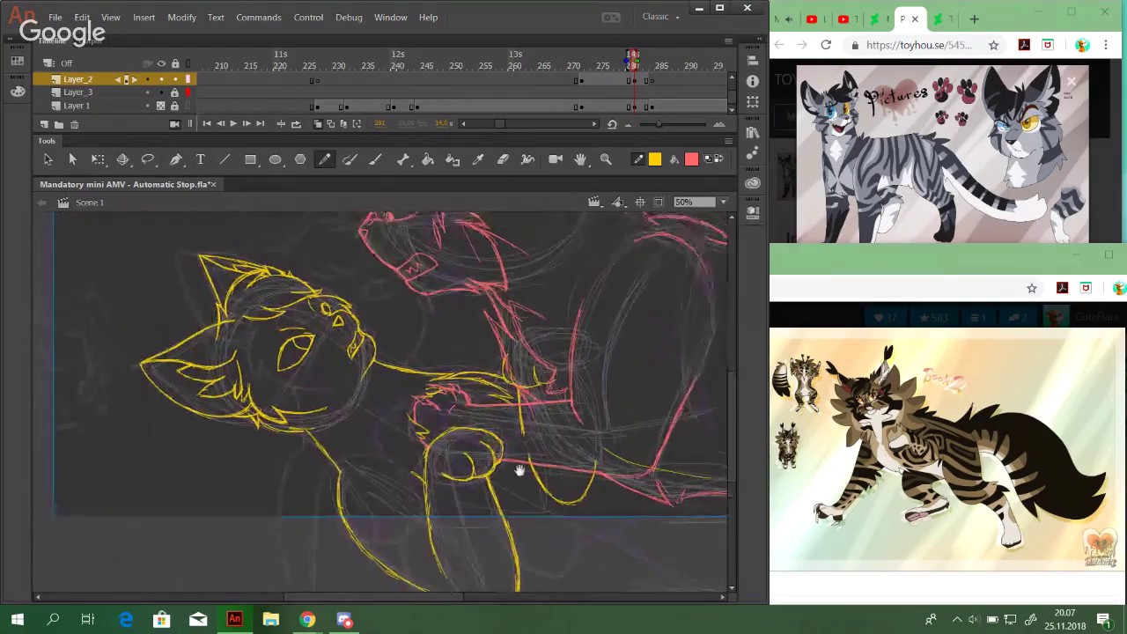
pyautogui.moveTo(518, 470); pyautogui.dragTo(302, 308)
pyautogui.moveTo(440, 425)
pyautogui.mouseDown()
pyautogui.moveTo(440, 411)
pyautogui.moveTo(355, 523)
pyautogui.moveTo(411, 505)
pyautogui.moveTo(438, 481)
pyautogui.moveTo(531, 484)
pyautogui.moveTo(431, 395)
pyautogui.moveTo(542, 476)
pyautogui.mouseUp()
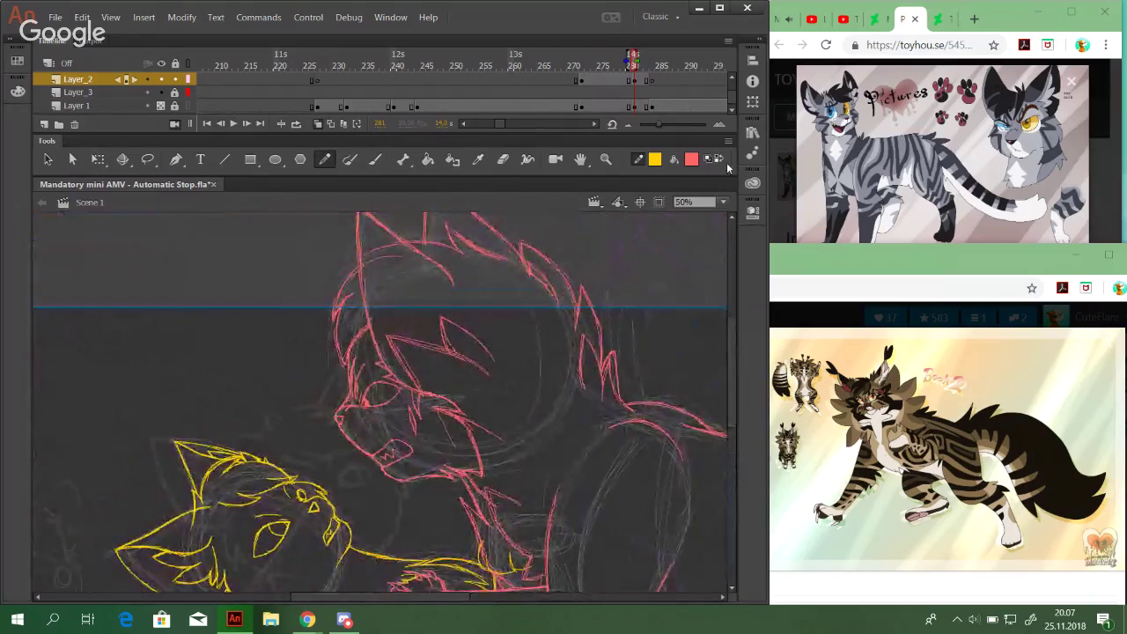
# Draw the yellow cat's small triangular nose on frame 284, over the rough head circle
pyautogui.click(653, 67)
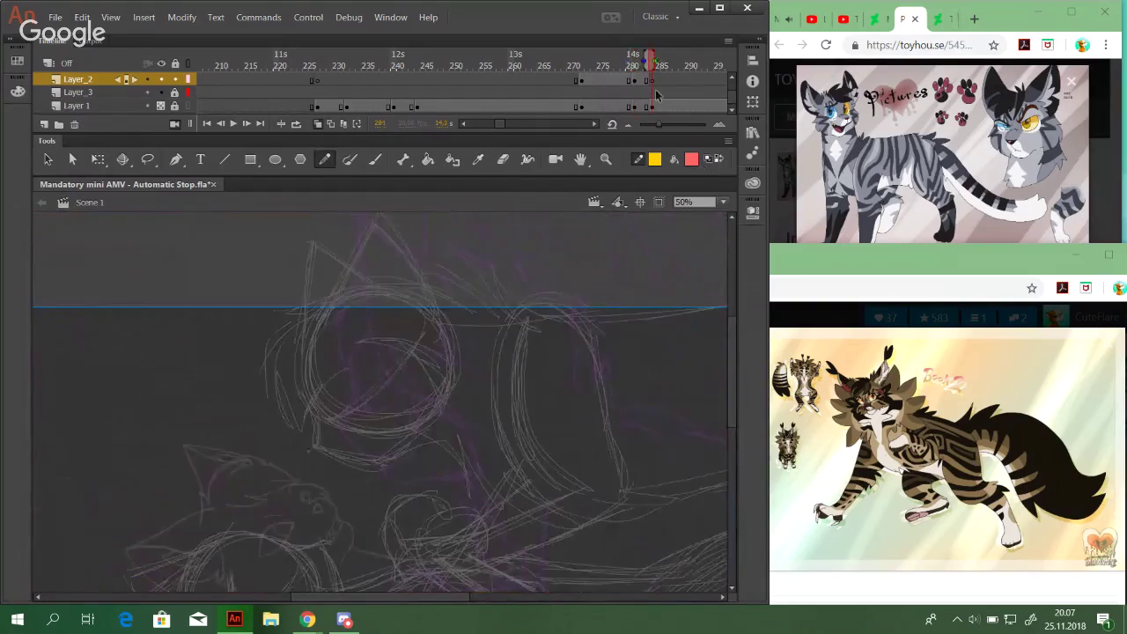
pyautogui.moveTo(463, 418)
pyautogui.mouseDown()
pyautogui.moveTo(487, 236)
pyautogui.moveTo(491, 402)
pyautogui.mouseUp()
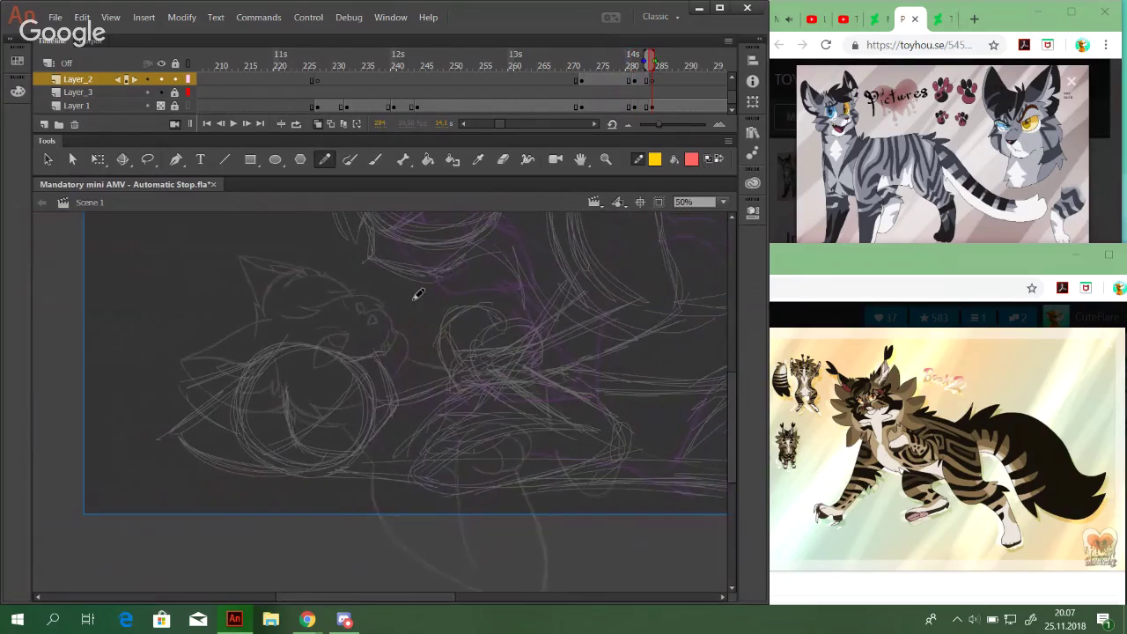
pyautogui.click(606, 159)
pyautogui.moveTo(184, 310)
pyautogui.mouseDown()
pyautogui.moveTo(428, 470)
pyautogui.moveTo(465, 480)
pyautogui.mouseUp()
pyautogui.press('y')
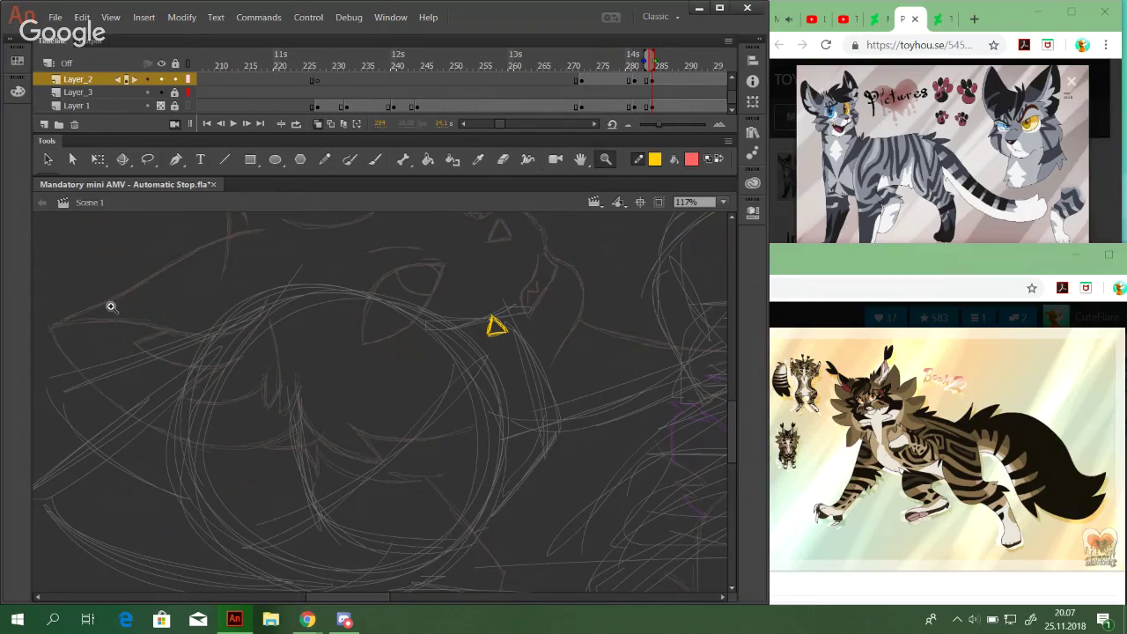
pyautogui.moveTo(108, 304); pyautogui.dragTo(484, 590)
pyautogui.press('y')
# Draw the first pointed tuft of the yellow cat's cheek fur inside the head circle, starting near the ear base
pyautogui.moveTo(367, 410)
pyautogui.mouseDown()
pyautogui.moveTo(362, 332)
pyautogui.moveTo(317, 348)
pyautogui.moveTo(311, 454)
pyautogui.mouseUp()
pyautogui.moveTo(304, 321)
pyautogui.mouseDown()
pyautogui.moveTo(310, 420)
pyautogui.moveTo(309, 334)
pyautogui.moveTo(316, 405)
pyautogui.moveTo(314, 368)
pyautogui.mouseUp()
pyautogui.hotkey('ctrl', 'z')
pyautogui.hotkey('ctrl', 'z')
pyautogui.hotkey('ctrl', 'z')
pyautogui.hotkey('ctrl', 'z')
pyautogui.moveTo(314, 368)
pyautogui.mouseDown()
pyautogui.moveTo(312, 421)
pyautogui.moveTo(332, 381)
pyautogui.moveTo(327, 462)
pyautogui.mouseUp()
# Draw the curved cheek line from the first fur tuft down to the tip of the second tuft
pyautogui.moveTo(331, 393)
pyautogui.mouseDown()
pyautogui.moveTo(339, 467)
pyautogui.moveTo(428, 514)
pyautogui.mouseUp()
pyautogui.hotkey('ctrl', 'z')
pyautogui.moveTo(342, 481); pyautogui.dragTo(401, 515)
pyautogui.moveTo(378, 474)
pyautogui.mouseDown()
pyautogui.moveTo(400, 514)
pyautogui.moveTo(442, 535)
pyautogui.mouseUp()
pyautogui.hotkey('ctrl', 'z')
pyautogui.hotkey('ctrl', 'z')
pyautogui.hotkey('ctrl', 'z')
pyautogui.press('Delete')
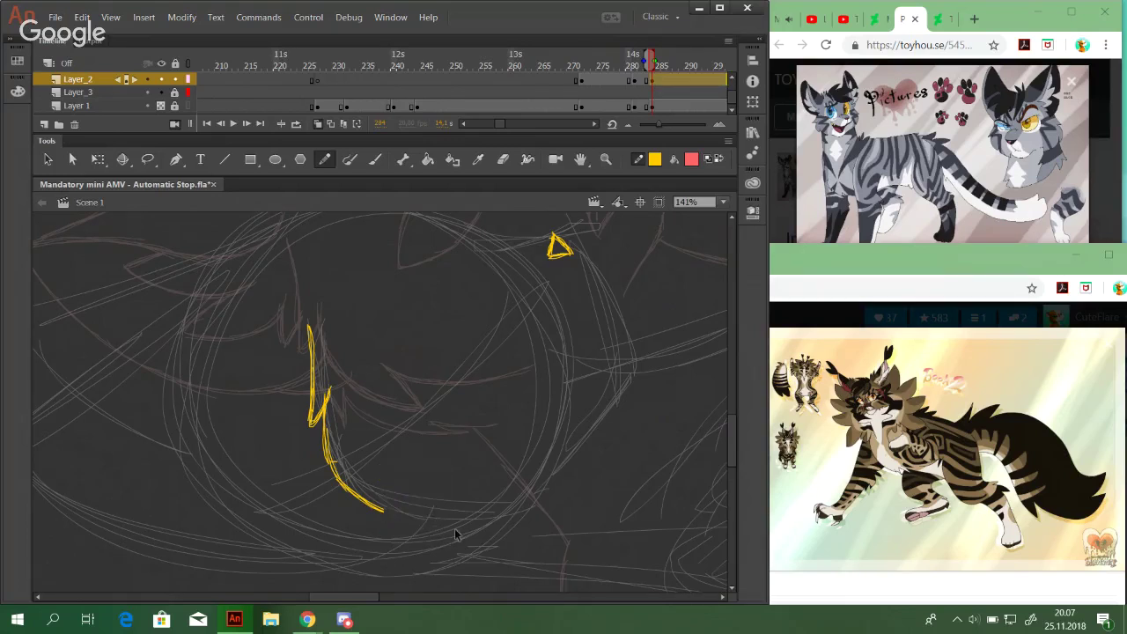
pyautogui.hotkey('ctrl', 'z')
pyautogui.hotkey('ctrl', 'z')
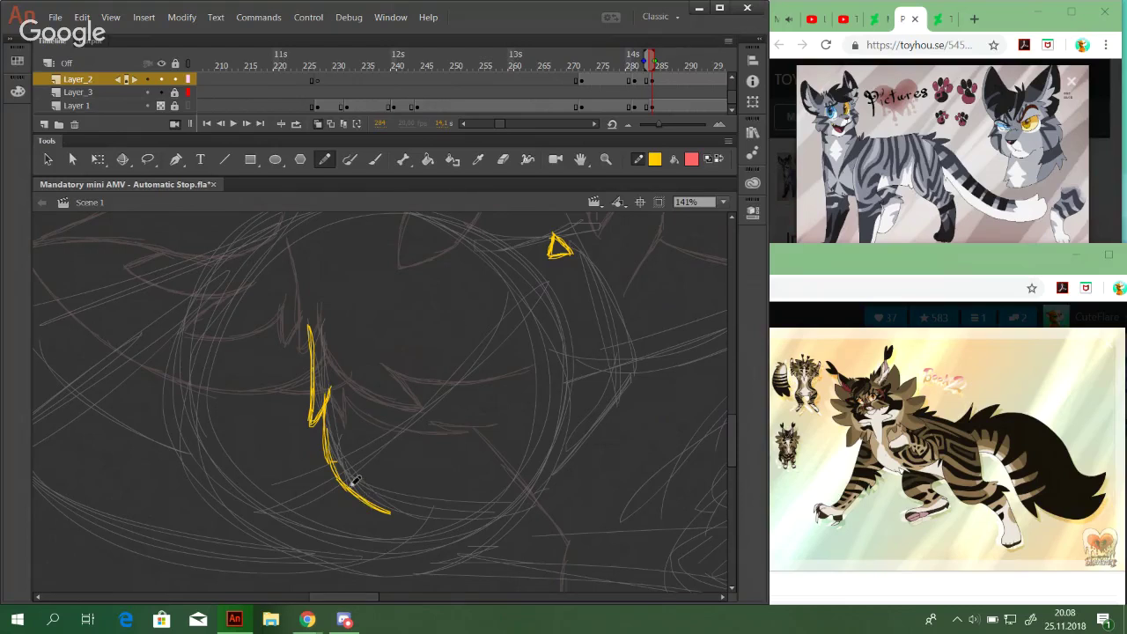
# Finish the second cheek tuft with a short notch and a long curved jaw line along the bottom of the head circle
pyautogui.moveTo(358, 491)
pyautogui.mouseDown()
pyautogui.moveTo(394, 508)
pyautogui.moveTo(375, 484)
pyautogui.moveTo(393, 510)
pyautogui.moveTo(370, 474)
pyautogui.moveTo(400, 501)
pyautogui.moveTo(440, 503)
pyautogui.moveTo(372, 479)
pyautogui.moveTo(440, 519)
pyautogui.mouseUp()
pyautogui.hotkey('ctrl', 'z')
pyautogui.hotkey('ctrl', 'z')
pyautogui.moveTo(379, 486)
pyautogui.mouseDown()
pyautogui.moveTo(437, 506)
pyautogui.moveTo(492, 506)
pyautogui.mouseUp()
pyautogui.moveTo(414, 505); pyautogui.dragTo(491, 503)
pyautogui.hotkey('ctrl', 'z')
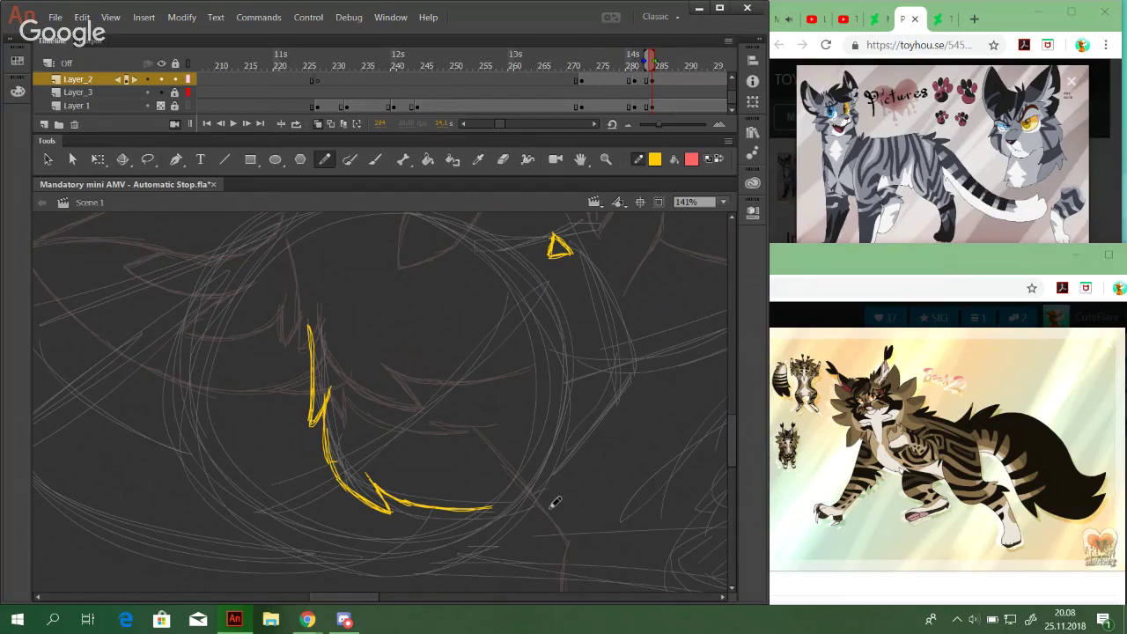
pyautogui.moveTo(413, 356); pyautogui.dragTo(532, 432)
pyautogui.hotkey('ctrl', 'z')
pyautogui.press('space')
pyautogui.moveTo(316, 408); pyautogui.dragTo(429, 423)
pyautogui.moveTo(413, 359)
pyautogui.mouseDown()
pyautogui.moveTo(367, 429)
pyautogui.moveTo(331, 429)
pyautogui.mouseUp()
pyautogui.hotkey('ctrl', 'z')
pyautogui.moveTo(388, 385); pyautogui.dragTo(302, 432)
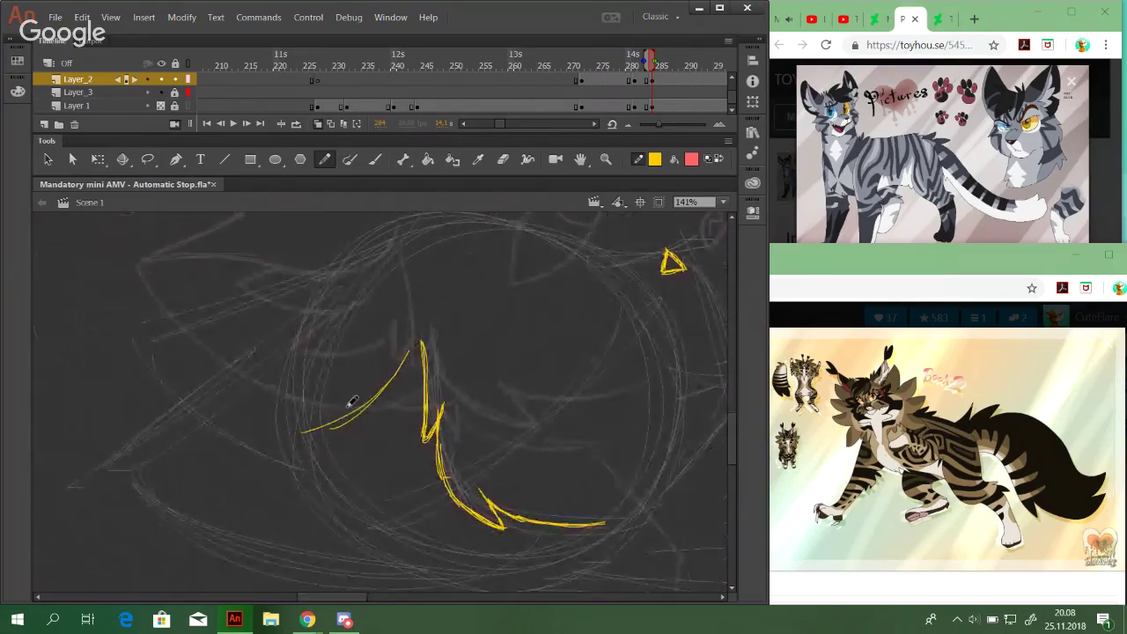
pyautogui.hotkey('ctrl', 'z')
pyautogui.hotkey('ctrl', 'z')
pyautogui.moveTo(150, 475)
pyautogui.mouseDown()
pyautogui.moveTo(271, 416)
pyautogui.moveTo(297, 413)
pyautogui.moveTo(244, 430)
pyautogui.moveTo(374, 390)
pyautogui.mouseUp()
pyautogui.hotkey('ctrl', 'z')
pyautogui.hotkey('ctrl', 'z')
pyautogui.hotkey('ctrl', 'z')
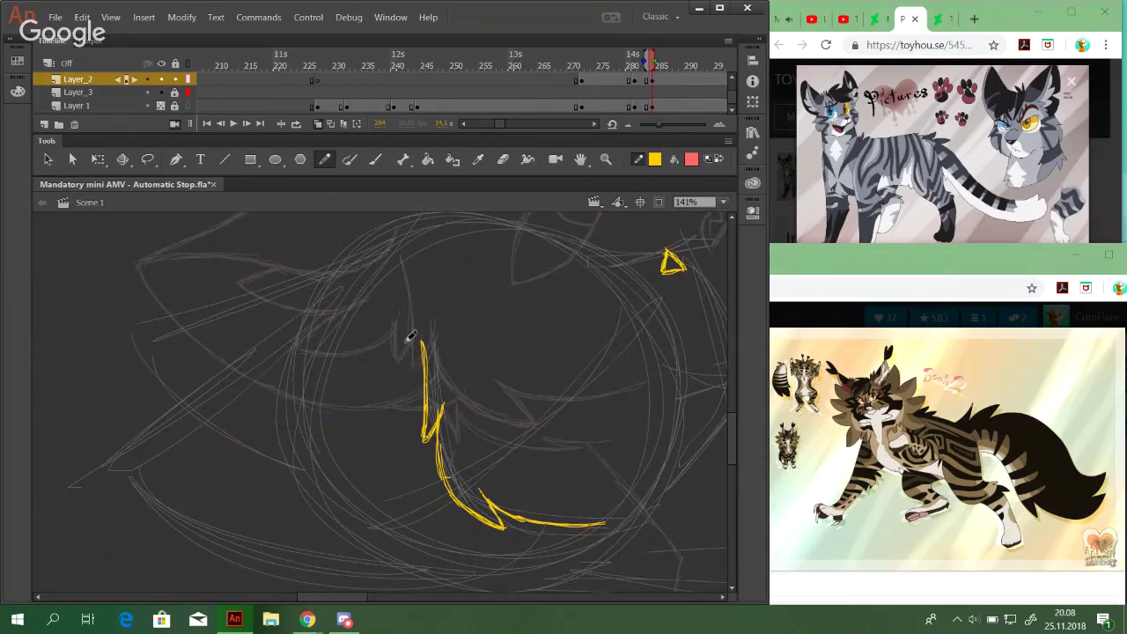
pyautogui.moveTo(343, 398)
pyautogui.mouseDown()
pyautogui.moveTo(410, 341)
pyautogui.moveTo(328, 398)
pyautogui.mouseUp()
pyautogui.hotkey('ctrl', 'z')
# Draw the near ear's upper edge as an S-curve from the top of the cheek fur out to the ear tip
pyautogui.moveTo(416, 334)
pyautogui.mouseDown()
pyautogui.moveTo(365, 396)
pyautogui.moveTo(328, 398)
pyautogui.moveTo(370, 387)
pyautogui.moveTo(236, 416)
pyautogui.moveTo(183, 454)
pyautogui.mouseUp()
pyautogui.hotkey('ctrl', 'z')
pyautogui.hotkey('ctrl', 'z')
pyautogui.moveTo(316, 402); pyautogui.dragTo(195, 447)
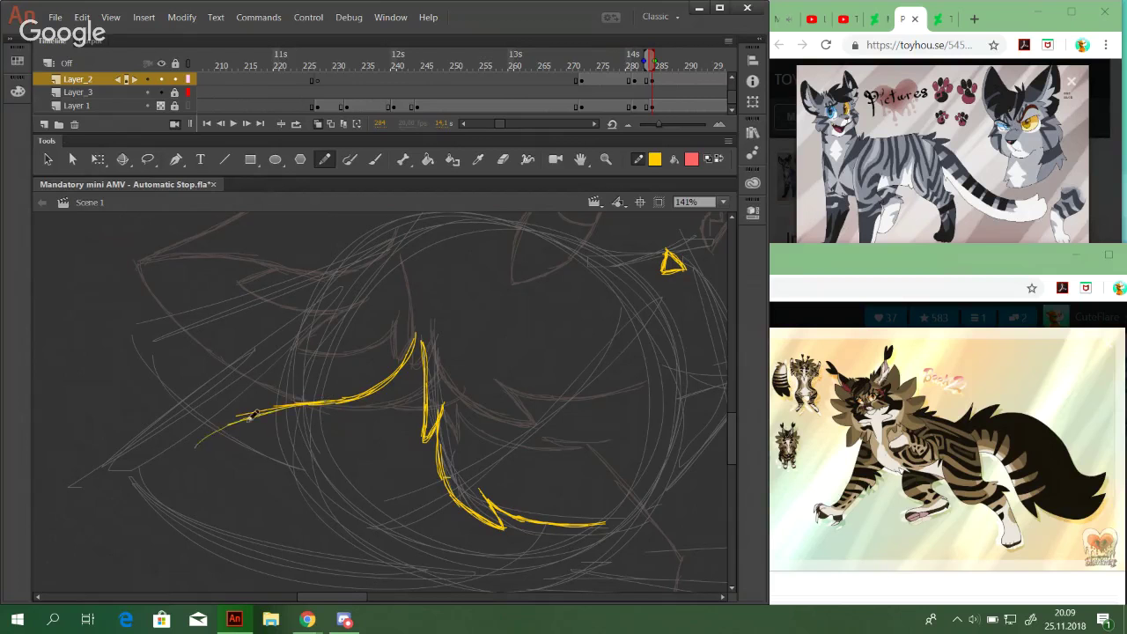
pyautogui.moveTo(271, 410)
pyautogui.mouseDown()
pyautogui.moveTo(204, 441)
pyautogui.moveTo(226, 432)
pyautogui.moveTo(208, 452)
pyautogui.moveTo(181, 456)
pyautogui.mouseUp()
pyautogui.hotkey('ctrl', 'z')
pyautogui.moveTo(242, 422); pyautogui.dragTo(179, 455)
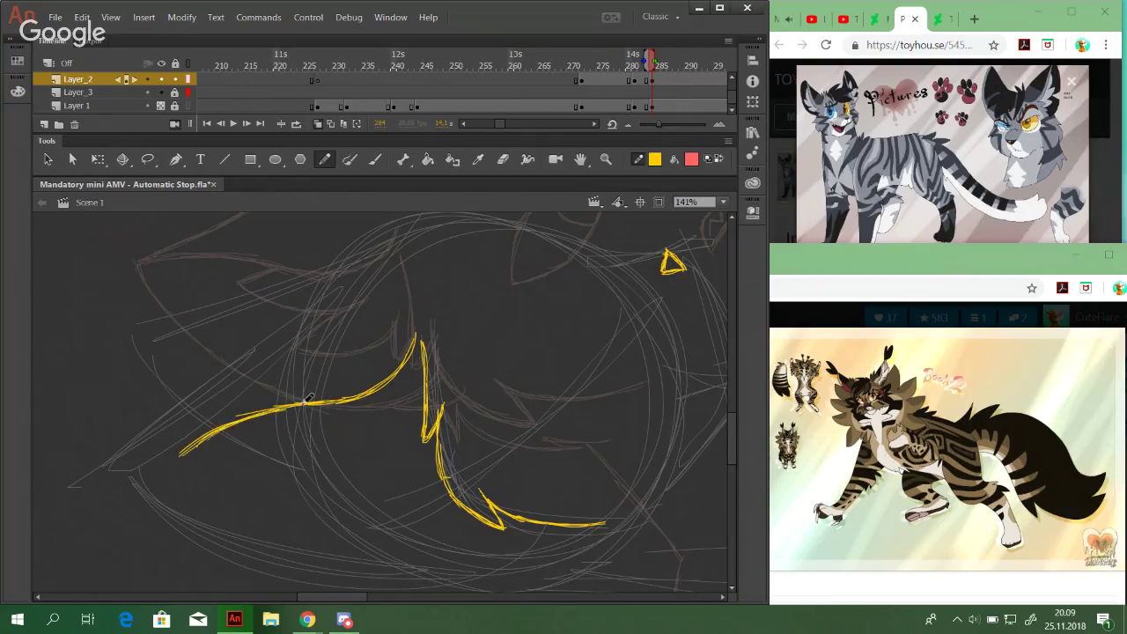
# Draw the near ear's lower edge as a curve from the ear tip back to the cheek fur
pyautogui.moveTo(304, 404)
pyautogui.mouseDown()
pyautogui.moveTo(211, 435)
pyautogui.moveTo(224, 426)
pyautogui.moveTo(206, 466)
pyautogui.moveTo(370, 519)
pyautogui.mouseUp()
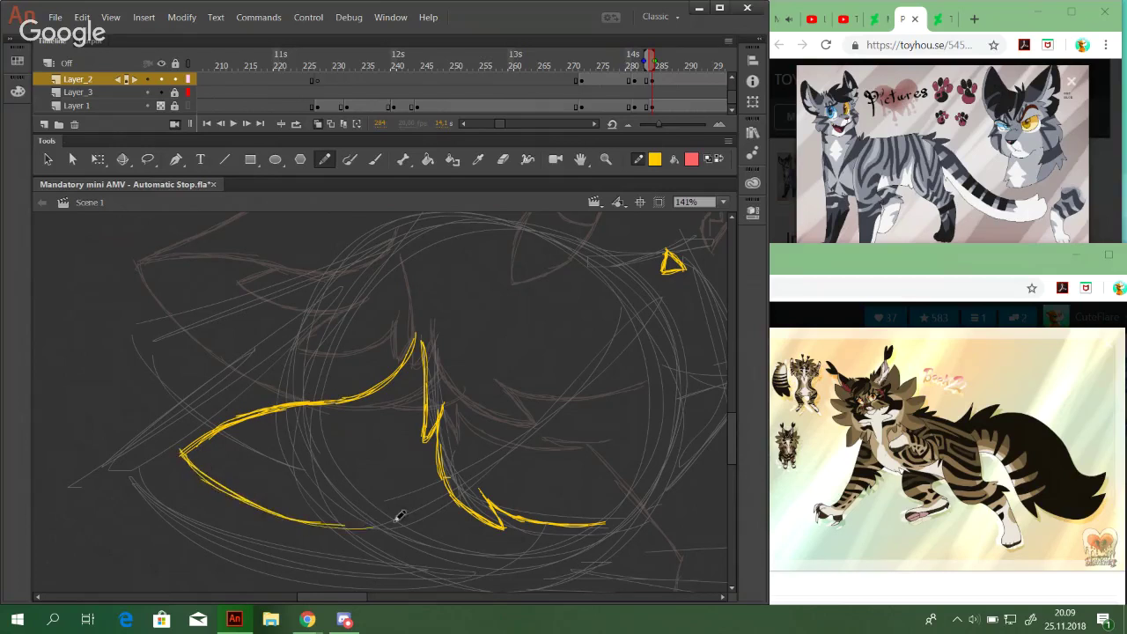
pyautogui.moveTo(298, 516); pyautogui.dragTo(446, 495)
pyautogui.moveTo(372, 515); pyautogui.dragTo(446, 495)
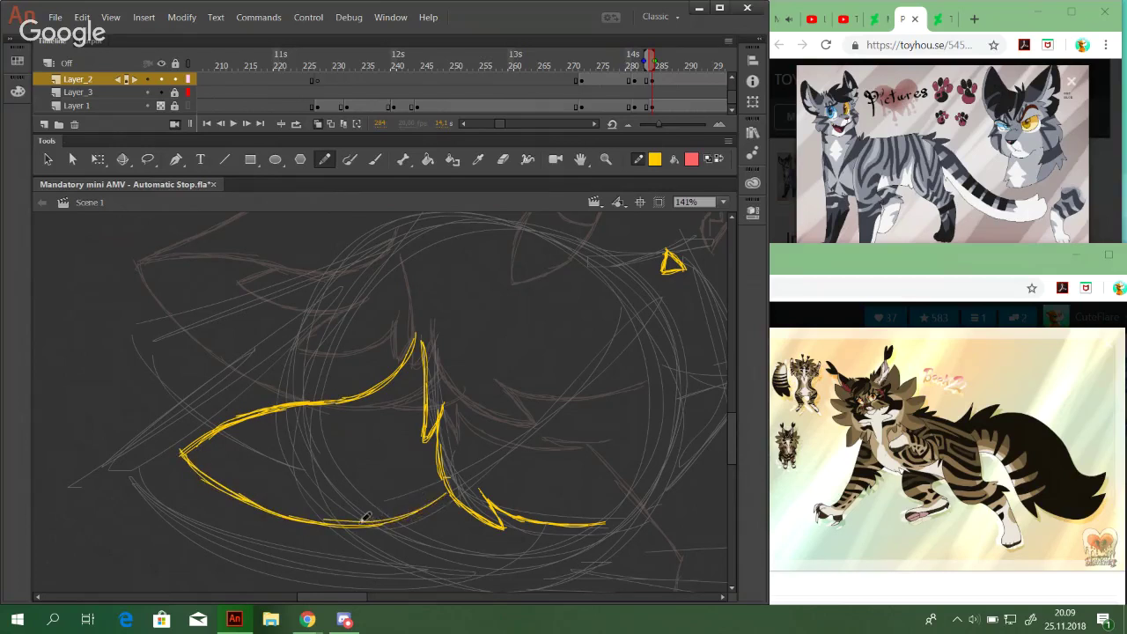
pyautogui.moveTo(366, 517)
pyautogui.mouseDown()
pyautogui.moveTo(443, 484)
pyautogui.moveTo(421, 510)
pyautogui.moveTo(372, 521)
pyautogui.moveTo(440, 494)
pyautogui.moveTo(447, 471)
pyautogui.mouseUp()
# Draw the ear's outer edge from the tip up to the head, curving over at the head circle
pyautogui.moveTo(505, 447)
pyautogui.mouseDown()
pyautogui.moveTo(476, 468)
pyautogui.moveTo(494, 450)
pyautogui.mouseUp()
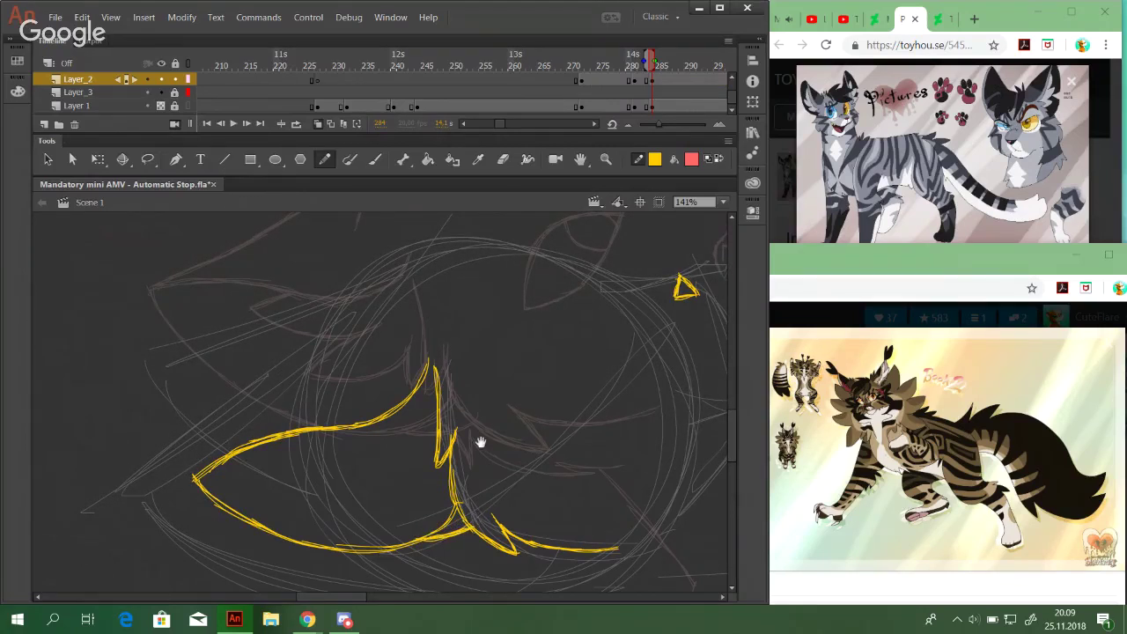
pyautogui.moveTo(490, 448); pyautogui.dragTo(508, 471)
pyautogui.moveTo(217, 496); pyautogui.dragTo(309, 407)
pyautogui.moveTo(257, 462); pyautogui.dragTo(360, 354)
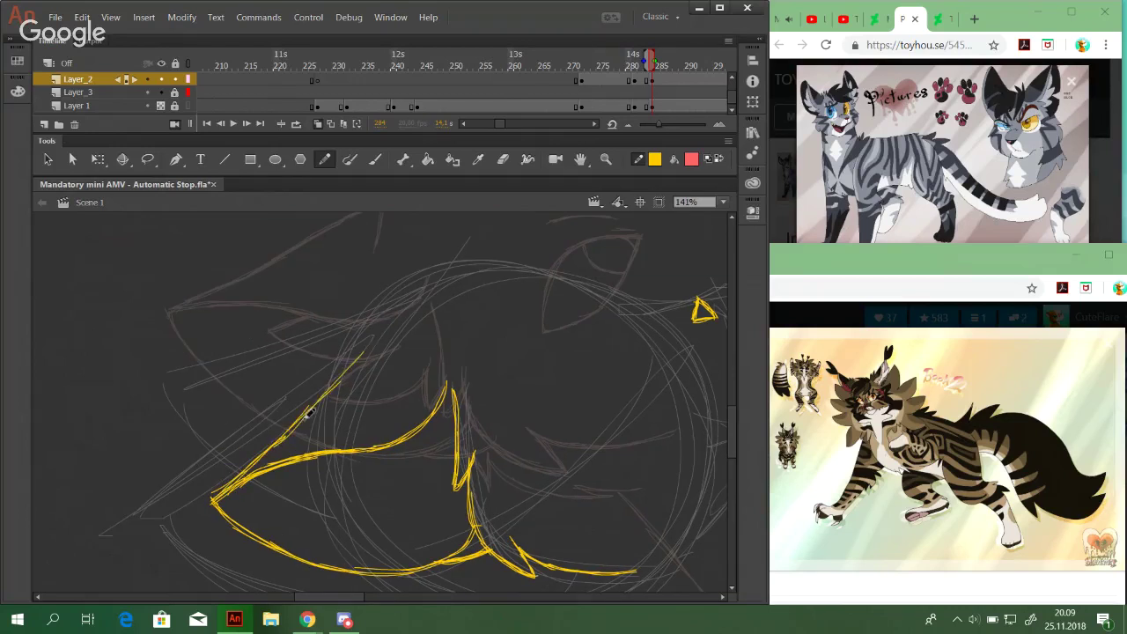
pyautogui.moveTo(321, 394)
pyautogui.mouseDown()
pyautogui.moveTo(368, 338)
pyautogui.moveTo(379, 335)
pyautogui.moveTo(359, 359)
pyautogui.moveTo(390, 329)
pyautogui.moveTo(425, 322)
pyautogui.mouseUp()
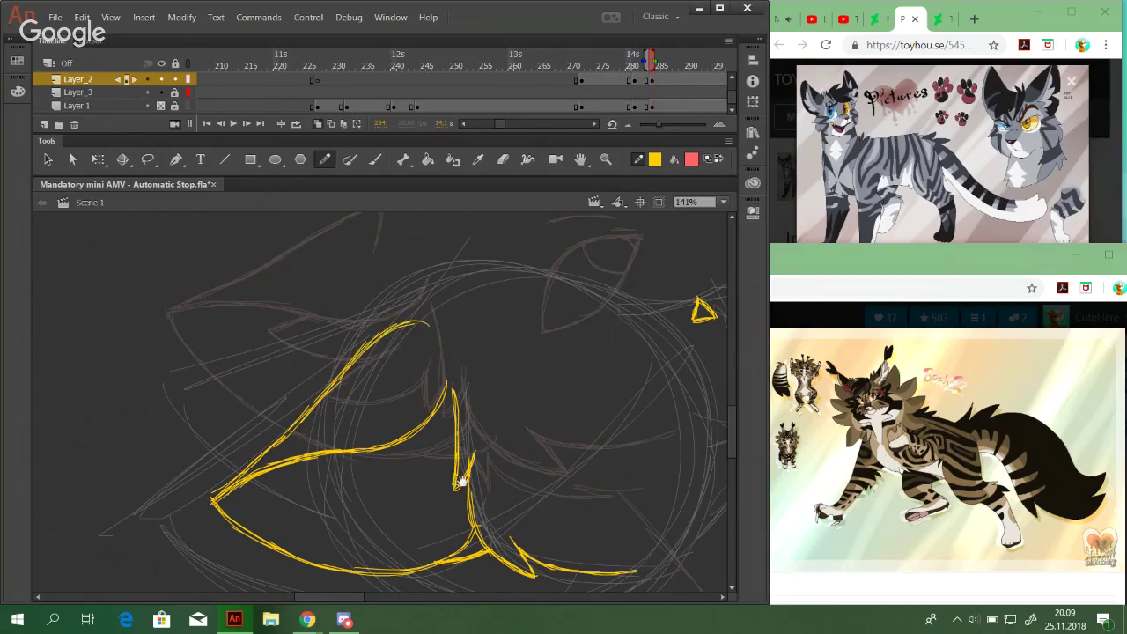
# Draw the yellow cat's muzzle line from the triangular nose down to the upper lip, curving in at the mouth
pyautogui.moveTo(462, 481)
pyautogui.mouseDown()
pyautogui.moveTo(405, 362)
pyautogui.moveTo(405, 325)
pyautogui.mouseUp()
pyautogui.moveTo(436, 216)
pyautogui.mouseDown()
pyautogui.moveTo(526, 437)
pyautogui.moveTo(470, 461)
pyautogui.moveTo(478, 493)
pyautogui.moveTo(516, 288)
pyautogui.moveTo(559, 275)
pyautogui.moveTo(584, 443)
pyautogui.moveTo(460, 516)
pyautogui.mouseUp()
pyautogui.moveTo(513, 483)
pyautogui.mouseDown()
pyautogui.moveTo(492, 427)
pyautogui.moveTo(503, 407)
pyautogui.moveTo(472, 402)
pyautogui.mouseUp()
pyautogui.moveTo(499, 304)
pyautogui.mouseDown()
pyautogui.moveTo(531, 365)
pyautogui.moveTo(531, 346)
pyautogui.moveTo(504, 384)
pyautogui.moveTo(497, 428)
pyautogui.mouseUp()
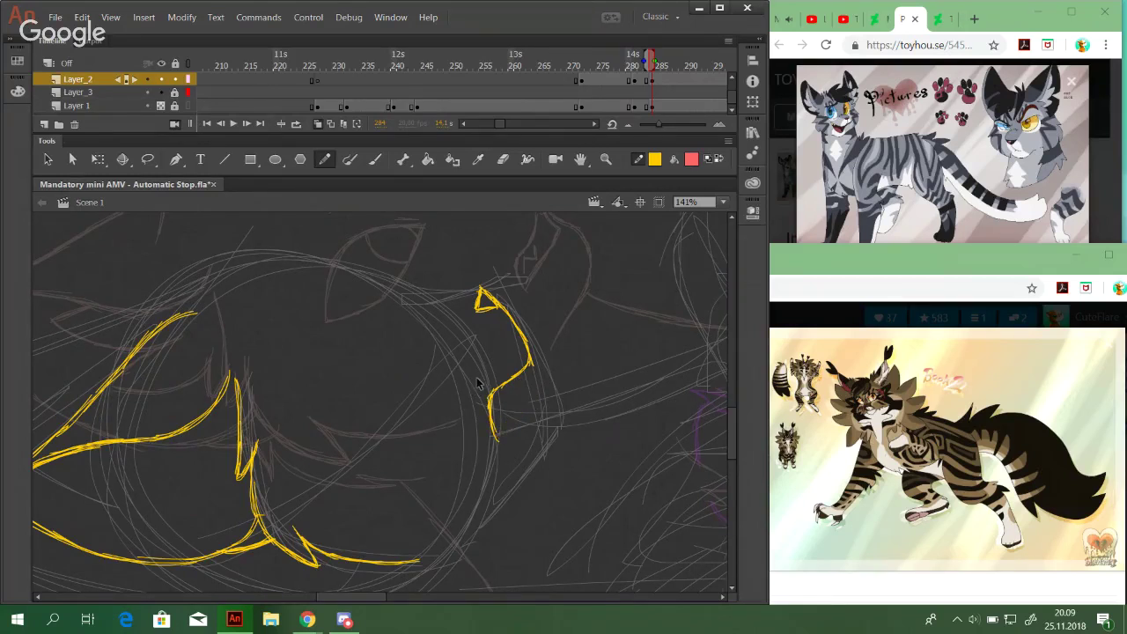
pyautogui.hotkey('ctrl', 'z')
# Draw the yellow cat's open mouth as a small diamond-like shape below the muzzle line
pyautogui.click(606, 159)
pyautogui.click(397, 279)
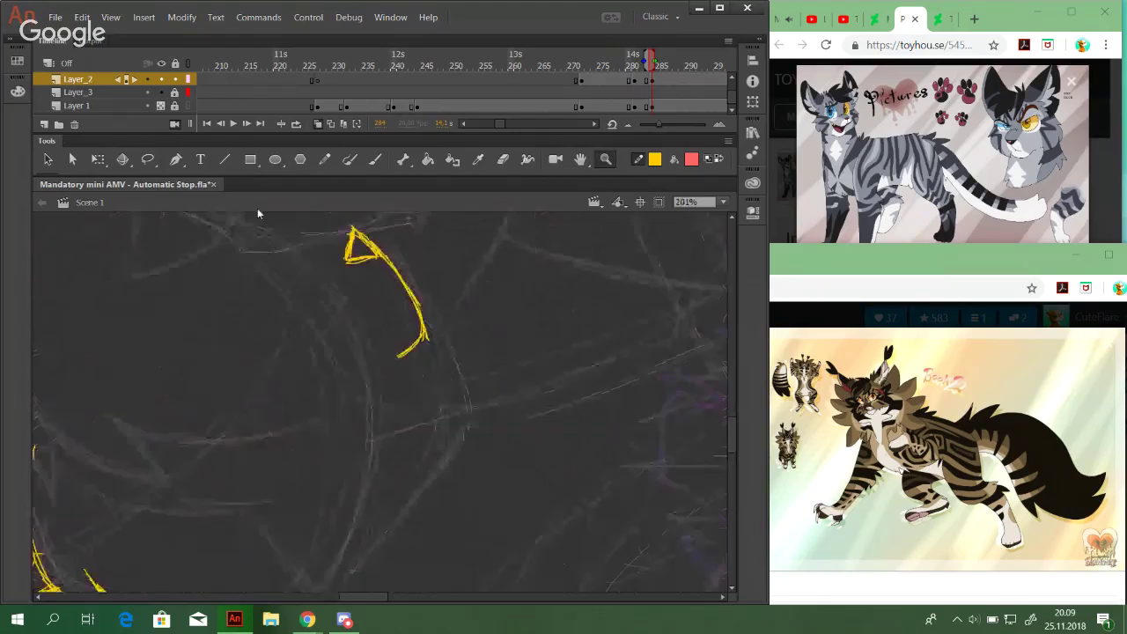
pyautogui.press('y')
pyautogui.moveTo(424, 338)
pyautogui.mouseDown()
pyautogui.moveTo(389, 364)
pyautogui.moveTo(400, 355)
pyautogui.moveTo(382, 396)
pyautogui.mouseUp()
pyautogui.hotkey('ctrl', 'z')
pyautogui.hotkey('ctrl', 'z')
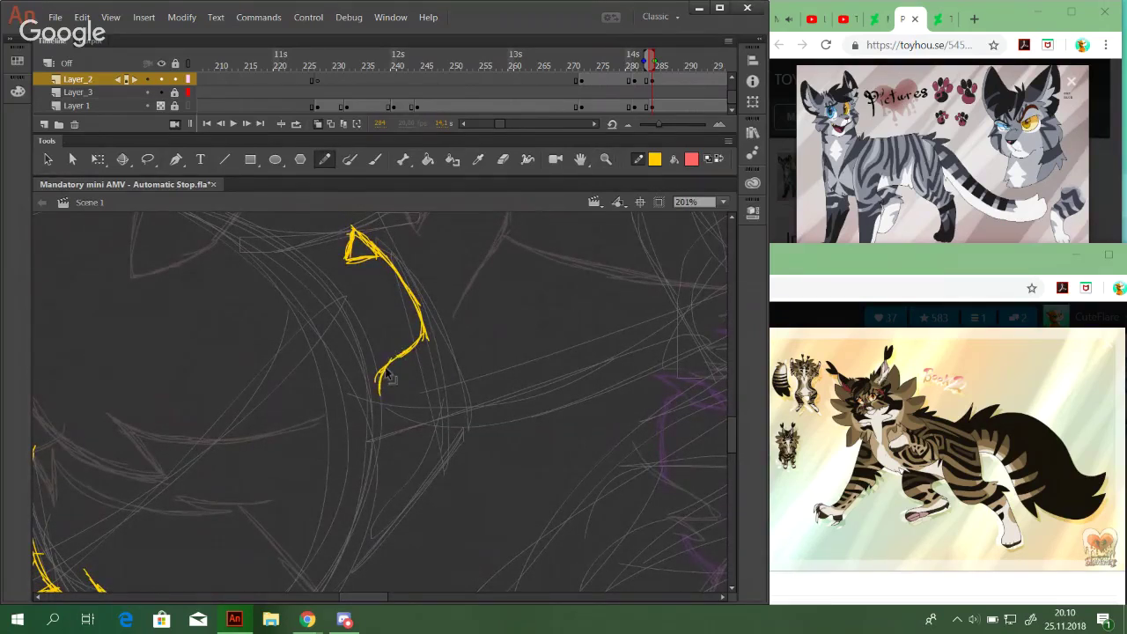
pyautogui.hotkey('ctrl', 'z')
pyautogui.moveTo(396, 357)
pyautogui.mouseDown()
pyautogui.moveTo(379, 391)
pyautogui.moveTo(389, 411)
pyautogui.mouseUp()
pyautogui.hotkey('ctrl', 'z')
pyautogui.hotkey('ctrl', 'z')
pyautogui.moveTo(388, 363)
pyautogui.mouseDown()
pyautogui.moveTo(386, 414)
pyautogui.moveTo(435, 367)
pyautogui.mouseUp()
pyautogui.moveTo(394, 408)
pyautogui.mouseDown()
pyautogui.moveTo(436, 364)
pyautogui.moveTo(566, 296)
pyautogui.mouseUp()
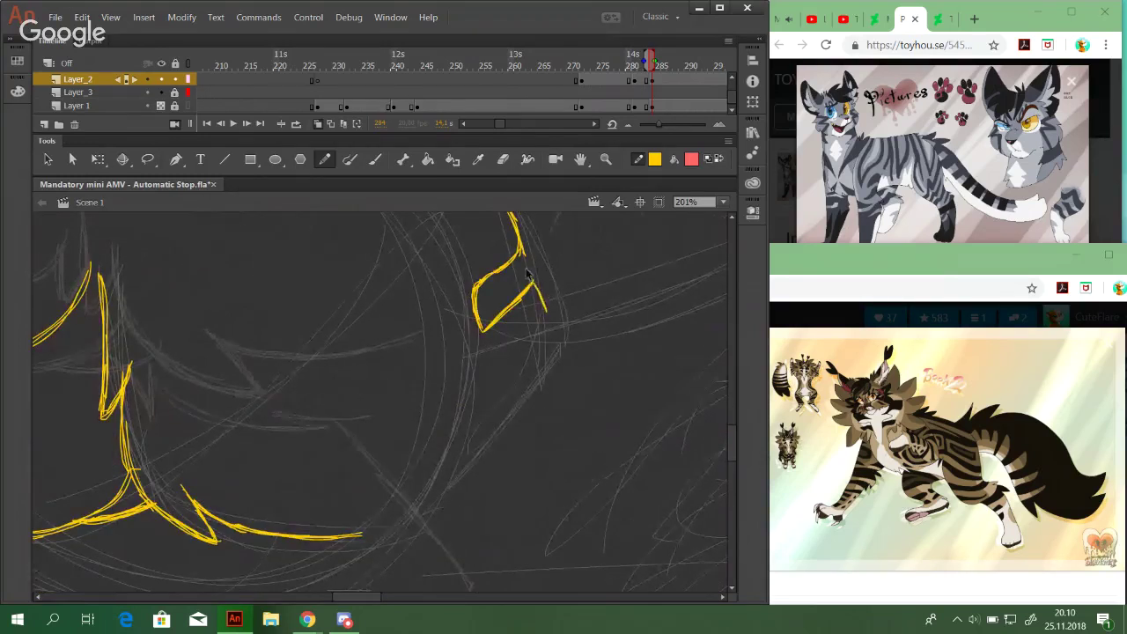
# Draw the rounded chin from the mouth corner and the slanted jaw line leading back from it toward the throat
pyautogui.hotkey('ctrl', 'z')
pyautogui.moveTo(518, 252)
pyautogui.mouseDown()
pyautogui.moveTo(556, 317)
pyautogui.moveTo(548, 351)
pyautogui.mouseUp()
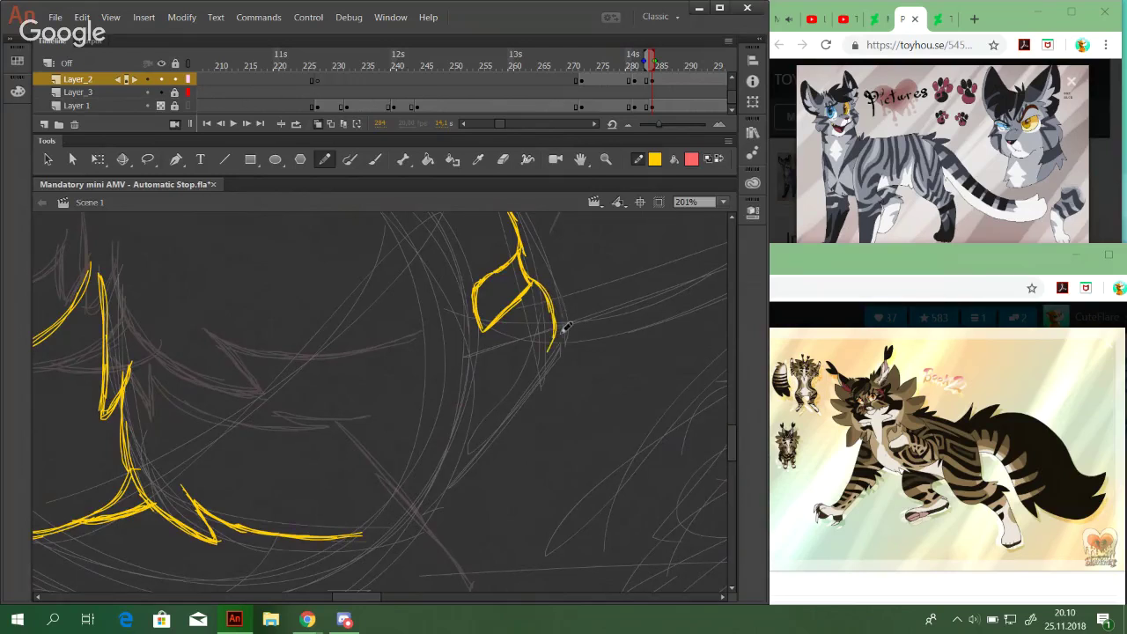
pyautogui.hotkey('ctrl', 'z')
pyautogui.hotkey('ctrl', 'z')
pyautogui.hotkey('ctrl', 'z')
pyautogui.moveTo(539, 287)
pyautogui.mouseDown()
pyautogui.moveTo(557, 322)
pyautogui.moveTo(493, 431)
pyautogui.moveTo(541, 359)
pyautogui.mouseUp()
pyautogui.hotkey('ctrl', 'z')
pyautogui.hotkey('ctrl', 'z')
pyautogui.hotkey('ctrl', 'z')
pyautogui.moveTo(488, 430); pyautogui.dragTo(555, 345)
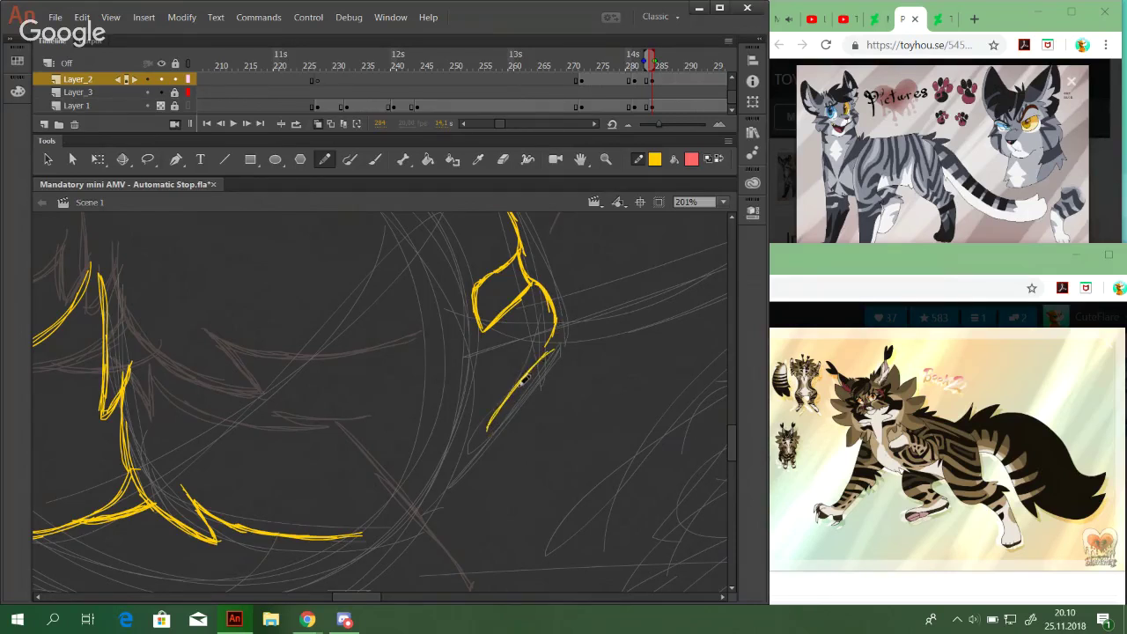
pyautogui.moveTo(501, 403)
pyautogui.mouseDown()
pyautogui.moveTo(550, 347)
pyautogui.moveTo(558, 301)
pyautogui.mouseUp()
# Nudge the second cheek tuft and lower jaw line slightly up and left, and retrace the line's end
pyautogui.moveTo(435, 479); pyautogui.dragTo(550, 414)
pyautogui.moveTo(516, 515); pyautogui.dragTo(279, 381)
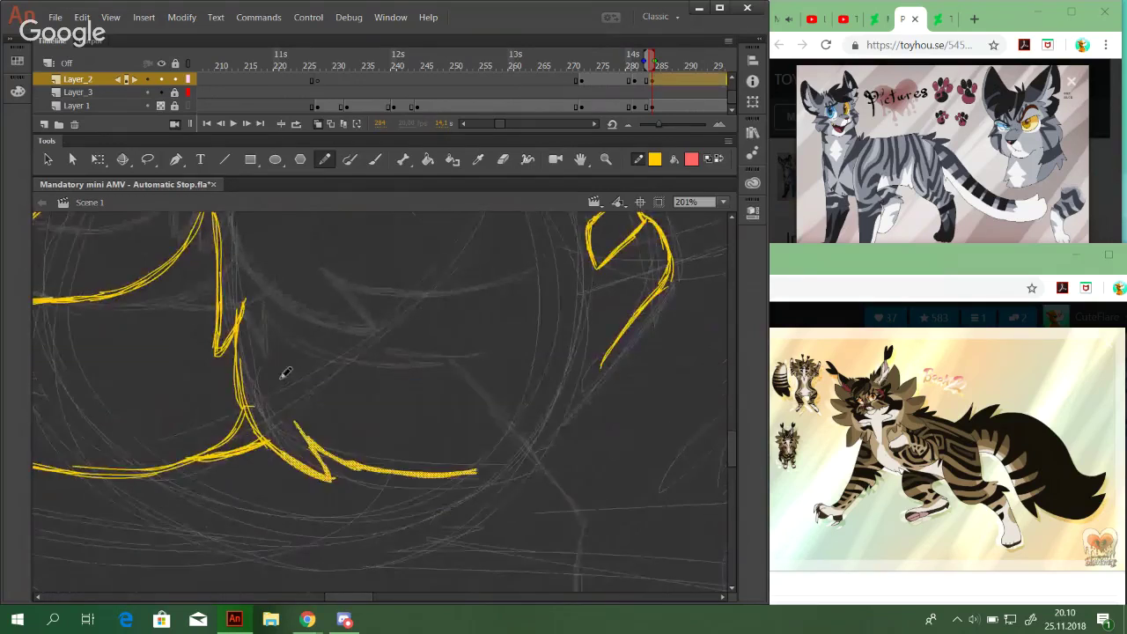
pyautogui.press('Left')
pyautogui.press('Up')
pyautogui.press('Up')
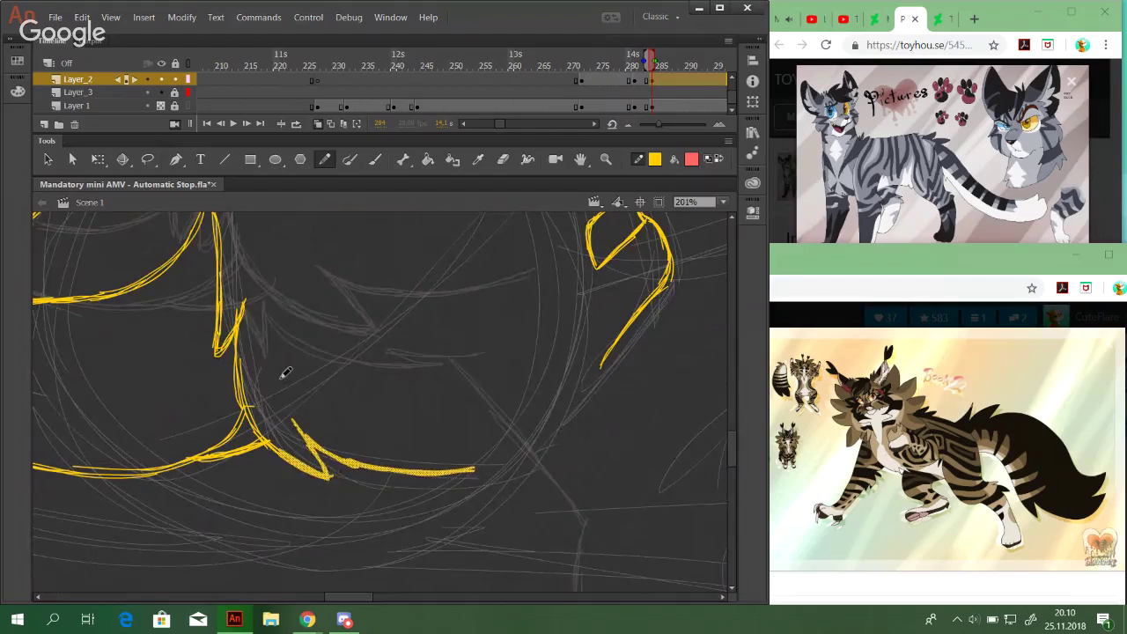
pyautogui.keyDown('ctrl'); pyautogui.click(377, 364); pyautogui.keyUp('ctrl')
pyautogui.moveTo(295, 417)
pyautogui.mouseDown()
pyautogui.moveTo(356, 458)
pyautogui.moveTo(480, 466)
pyautogui.mouseUp()
pyautogui.moveTo(411, 474)
pyautogui.mouseDown()
pyautogui.moveTo(495, 463)
pyautogui.moveTo(483, 463)
pyautogui.mouseUp()
pyautogui.hotkey('ctrl', 'z')
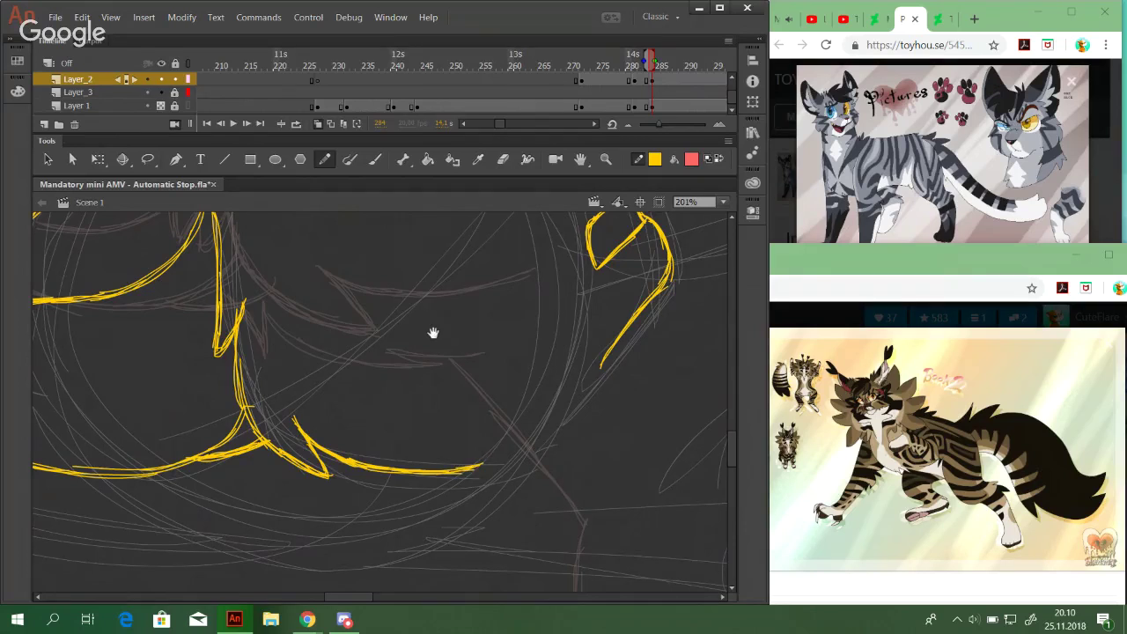
# Draw a small pointed fang inside the yellow cat's open mouth
pyautogui.moveTo(433, 332)
pyautogui.mouseDown()
pyautogui.moveTo(551, 513)
pyautogui.moveTo(433, 467)
pyautogui.moveTo(405, 340)
pyautogui.moveTo(332, 218)
pyautogui.mouseUp()
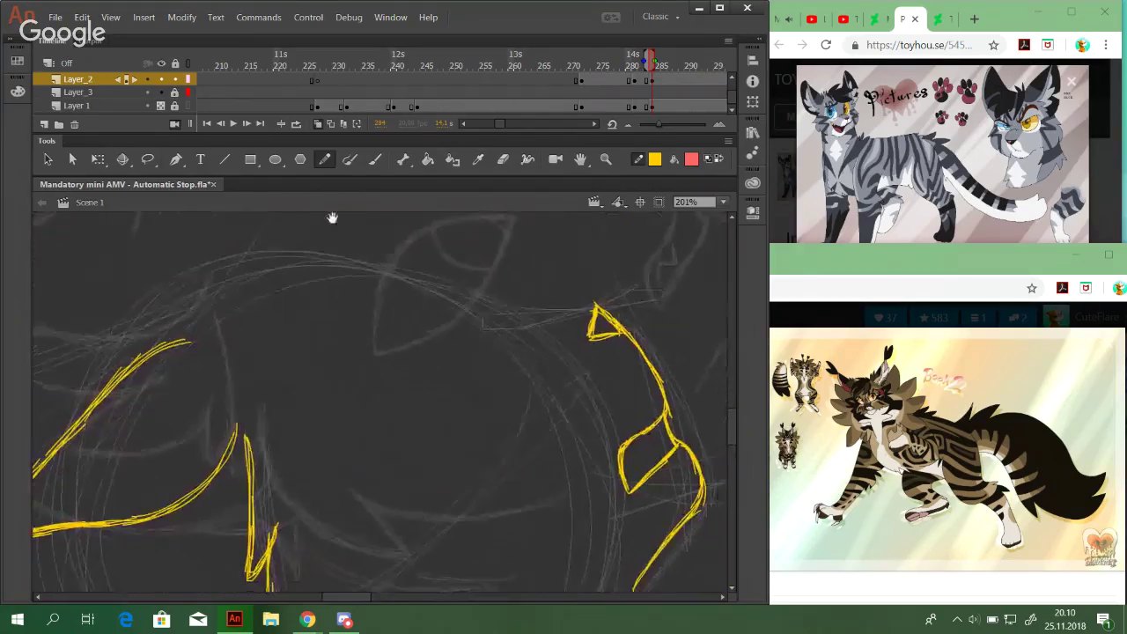
pyautogui.moveTo(525, 584)
pyautogui.mouseDown()
pyautogui.moveTo(396, 513)
pyautogui.moveTo(377, 571)
pyautogui.mouseUp()
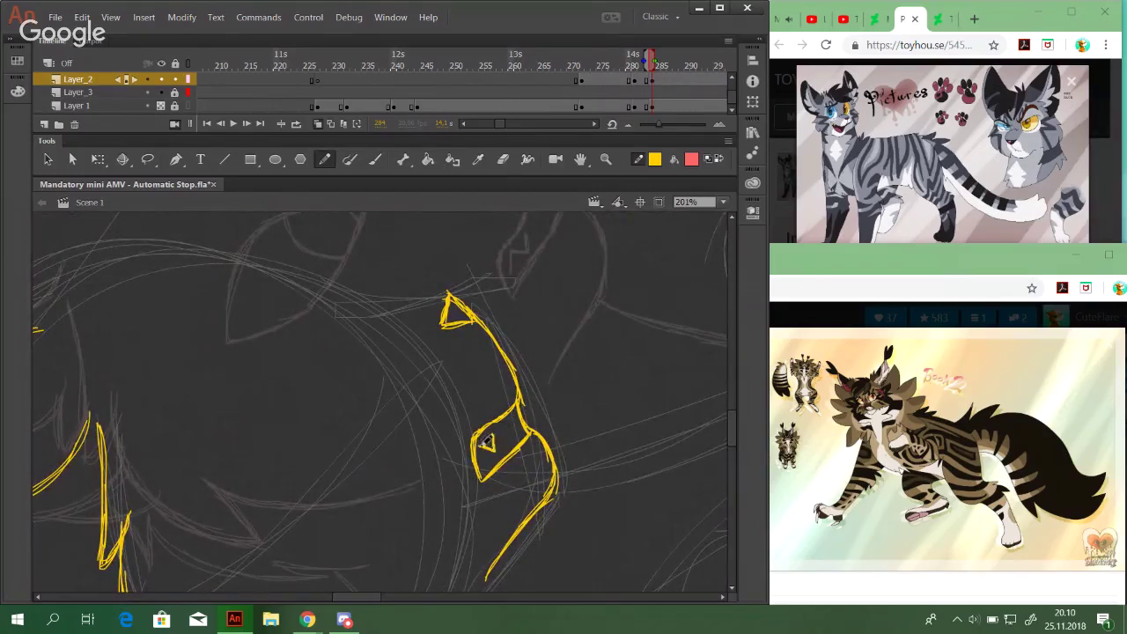
pyautogui.moveTo(372, 426)
pyautogui.mouseDown()
pyautogui.moveTo(503, 425)
pyautogui.moveTo(528, 438)
pyautogui.moveTo(658, 334)
pyautogui.mouseUp()
pyautogui.moveTo(541, 381); pyautogui.dragTo(599, 407)
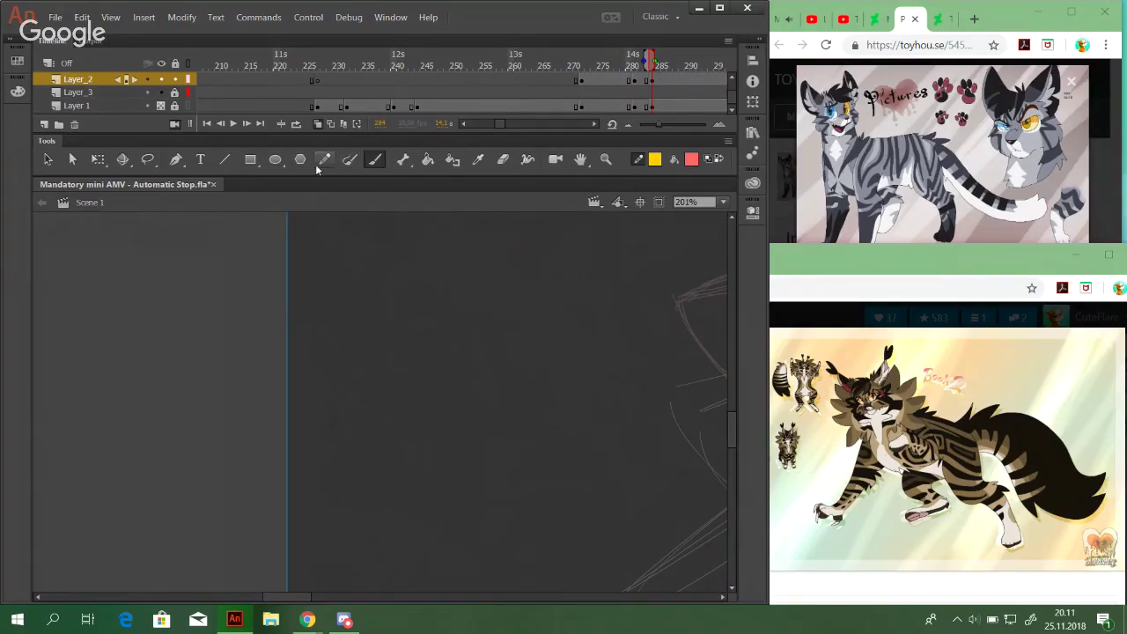
# Doodle two yellow circle outlines side by side on the empty stage area and paint a filled yellow disc inside each
pyautogui.moveTo(373, 288)
pyautogui.mouseDown()
pyautogui.moveTo(389, 352)
pyautogui.moveTo(417, 310)
pyautogui.moveTo(379, 288)
pyautogui.mouseUp()
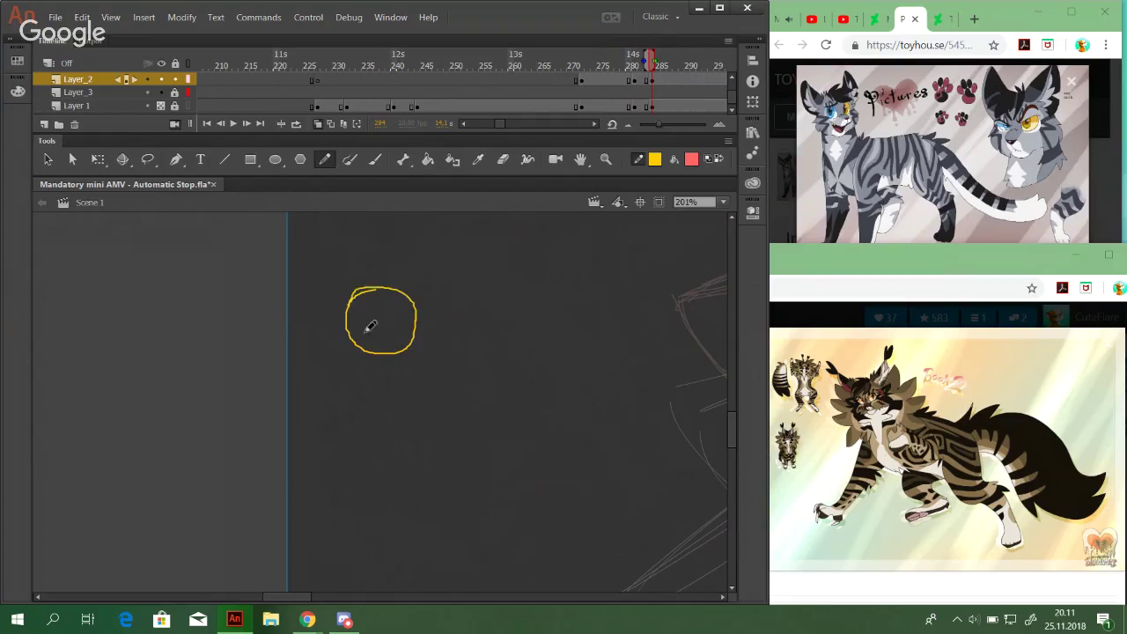
pyautogui.moveTo(452, 294)
pyautogui.mouseDown()
pyautogui.moveTo(458, 353)
pyautogui.moveTo(465, 285)
pyautogui.moveTo(428, 313)
pyautogui.moveTo(461, 346)
pyautogui.moveTo(493, 335)
pyautogui.moveTo(501, 303)
pyautogui.moveTo(454, 293)
pyautogui.mouseUp()
pyautogui.hotkey('ctrl', 'z')
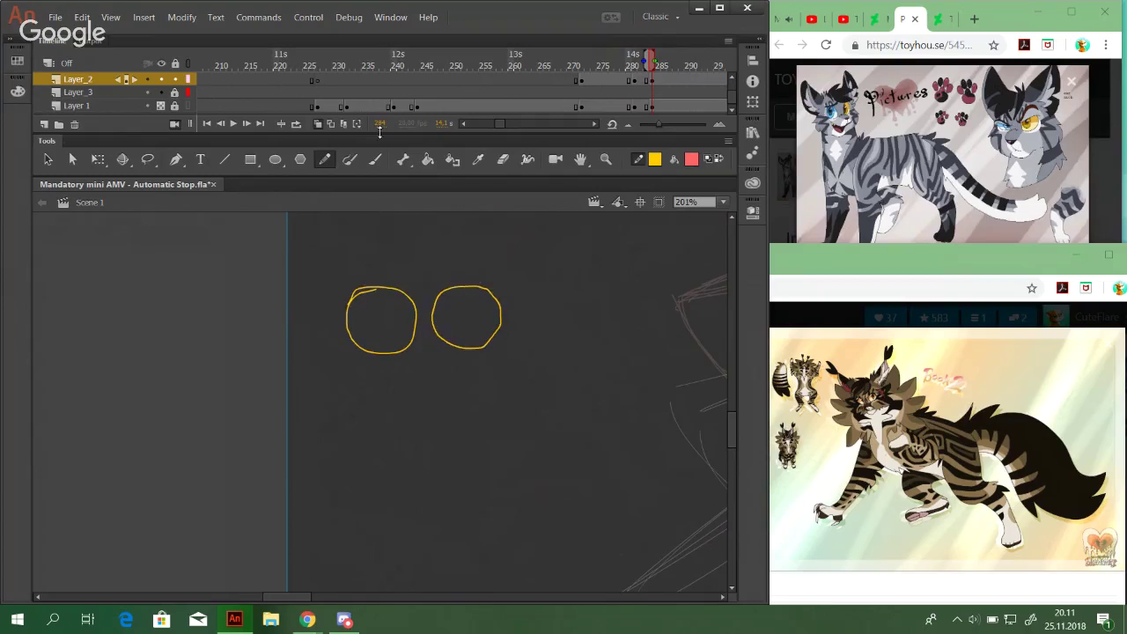
pyautogui.click(375, 158)
pyautogui.moveTo(364, 303)
pyautogui.mouseDown()
pyautogui.moveTo(384, 319)
pyautogui.moveTo(379, 308)
pyautogui.moveTo(363, 323)
pyautogui.moveTo(384, 328)
pyautogui.mouseUp()
pyautogui.hotkey('ctrl', 'z')
pyautogui.click(675, 158)
pyautogui.hotkey('ctrl', 'z')
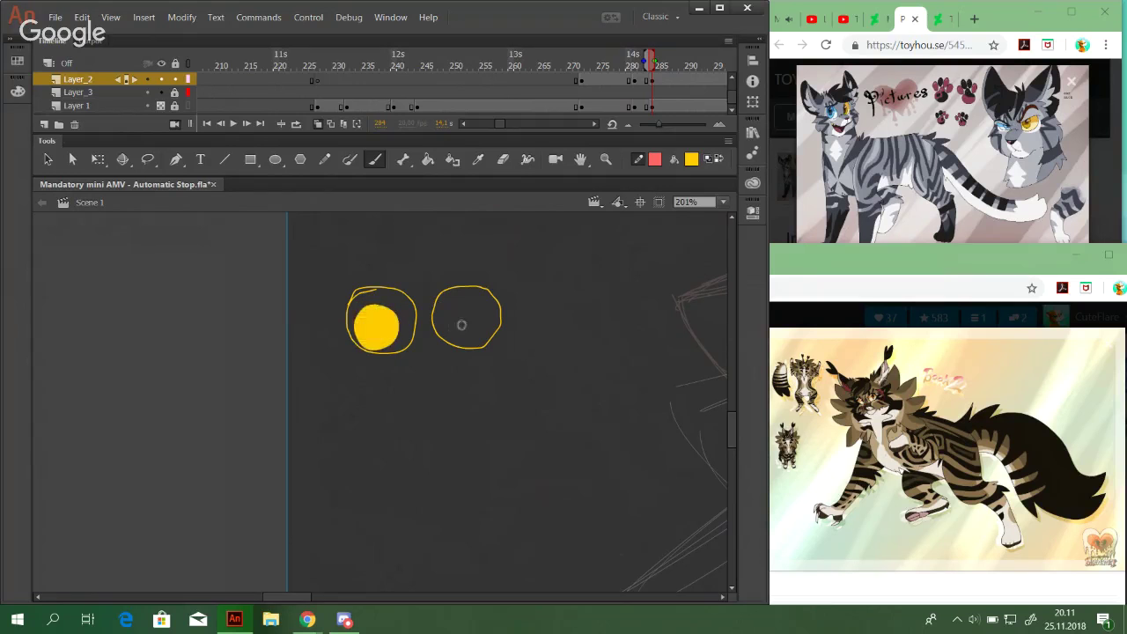
pyautogui.moveTo(458, 310)
pyautogui.mouseDown()
pyautogui.moveTo(467, 330)
pyautogui.moveTo(455, 321)
pyautogui.mouseUp()
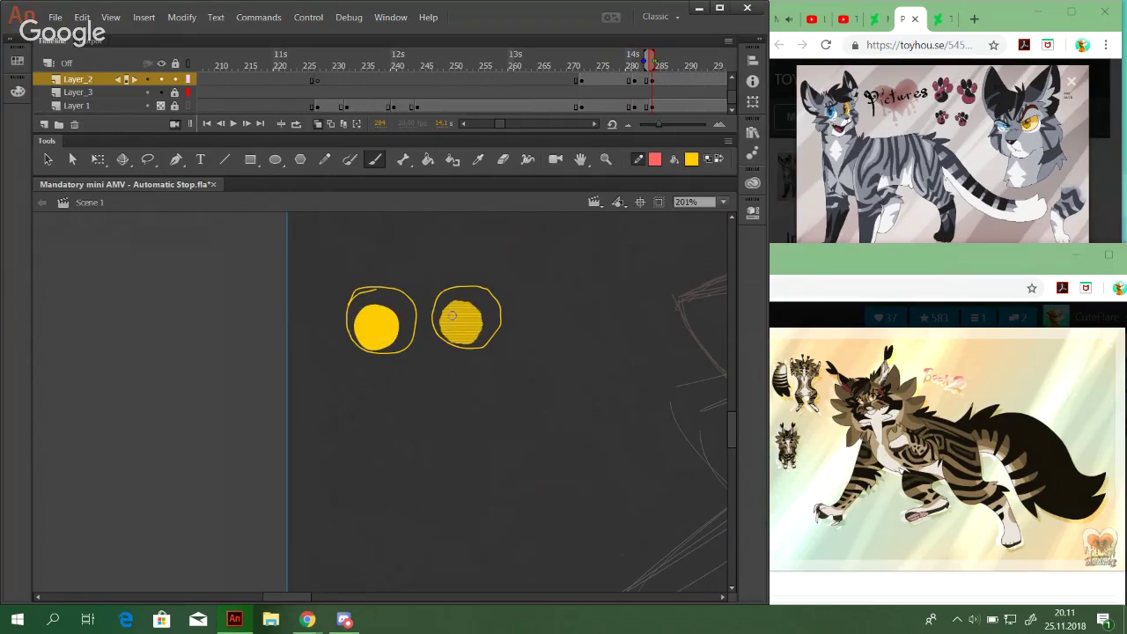
# Try pink highlights on the doodled eyes, remove the whole doodle, and return to the Pencil tool with a yellow stroke
pyautogui.click(713, 164)
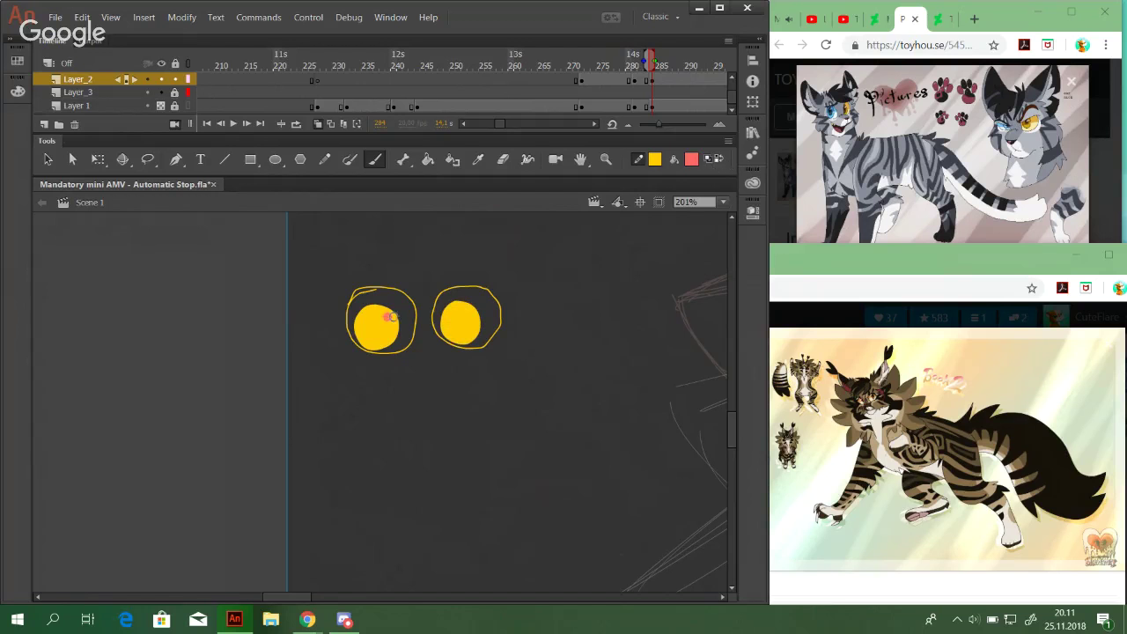
pyautogui.moveTo(471, 313); pyautogui.dragTo(482, 317)
pyautogui.hotkey('ctrl', 'z')
pyautogui.hotkey('ctrl', 'z')
pyautogui.hotkey('ctrl', 'z')
pyautogui.moveTo(319, 250); pyautogui.dragTo(563, 390)
pyautogui.press('Delete')
pyautogui.click(722, 162)
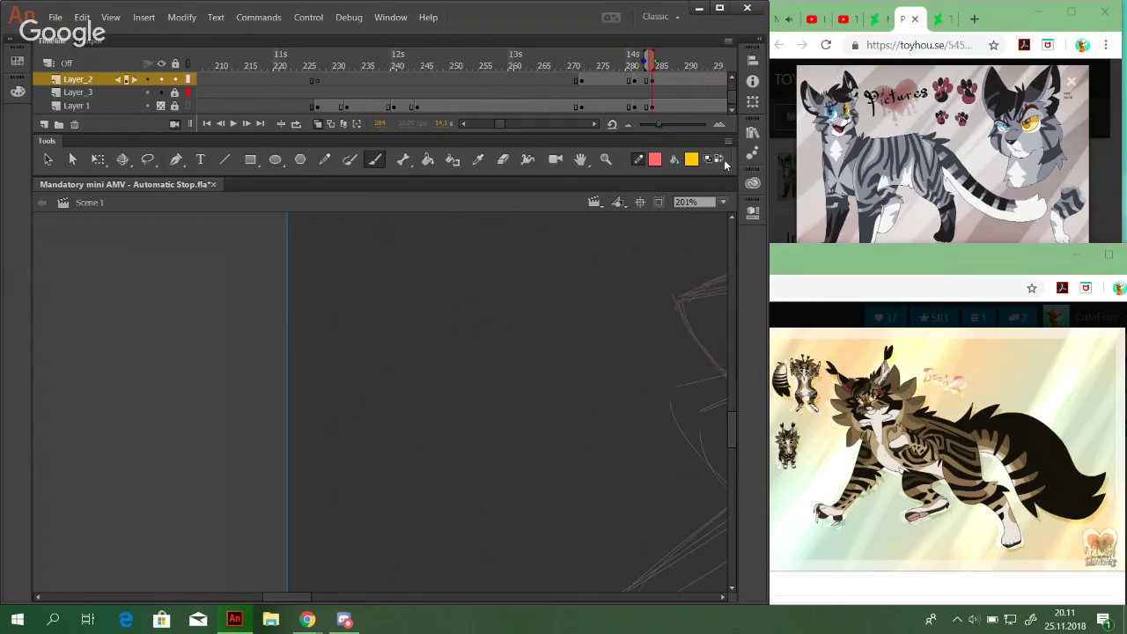
pyautogui.click(716, 159)
pyautogui.click(324, 159)
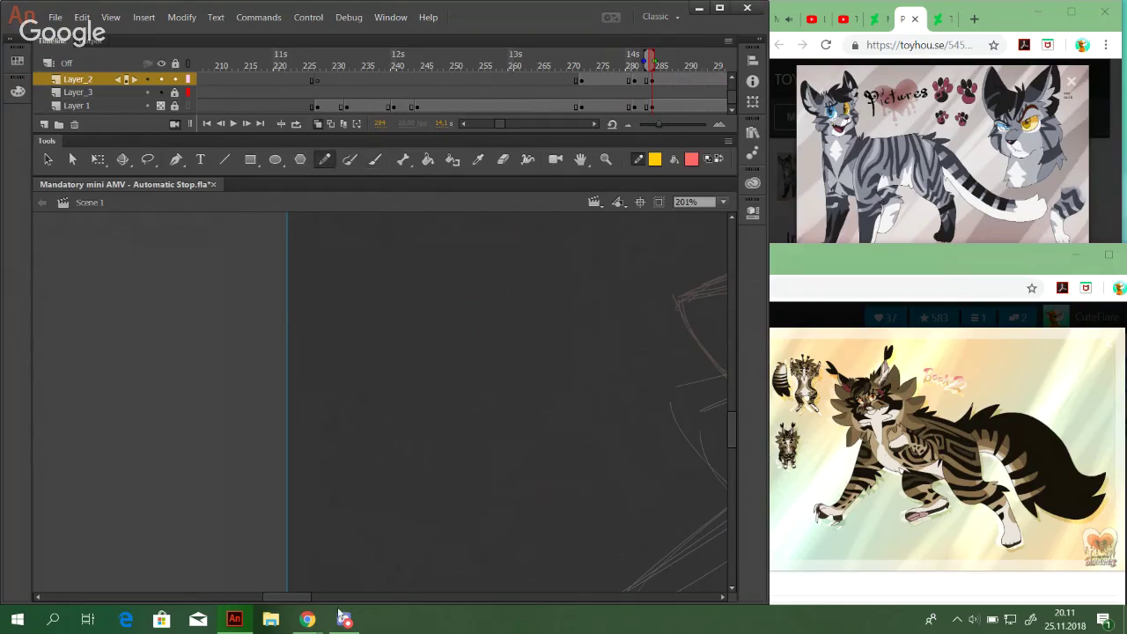
# Switch to Google Hangouts, bring up the shared painting canvas, enlarge its chat screenshot, and hide the screen-sharing notice
pyautogui.click(307, 619)
pyautogui.click(203, 551)
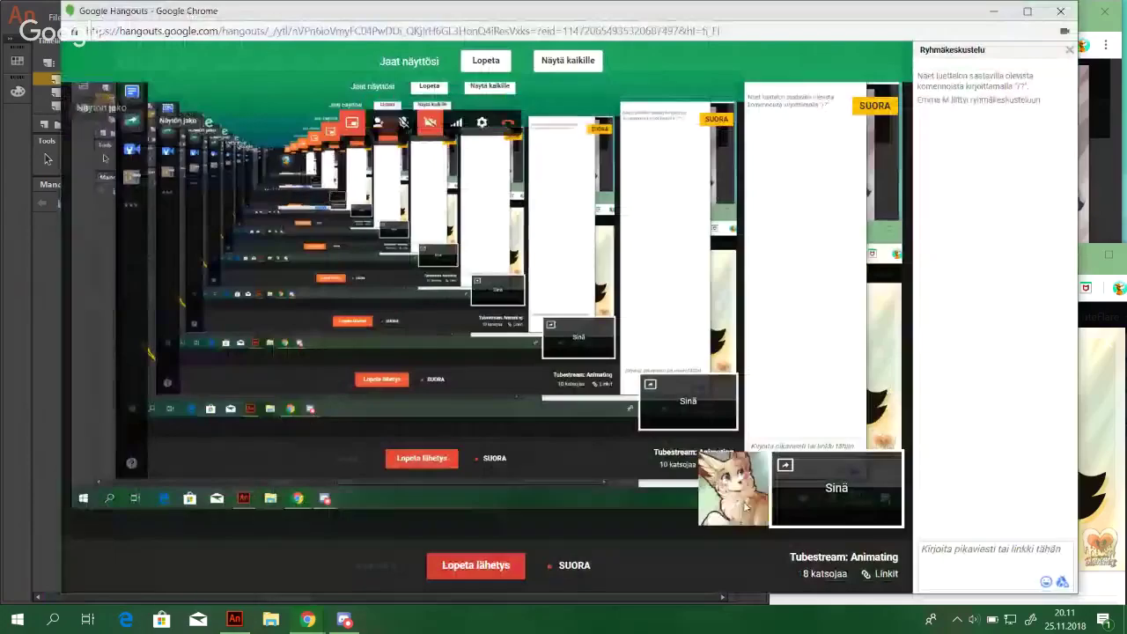
pyautogui.click(823, 506)
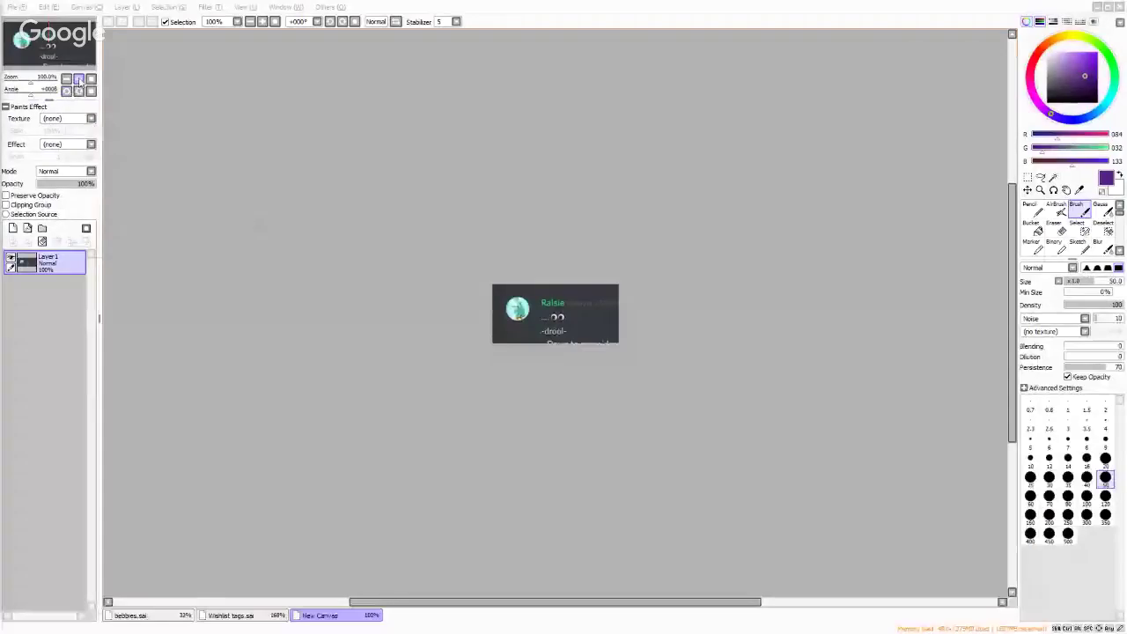
pyautogui.click(78, 80)
pyautogui.click(78, 80)
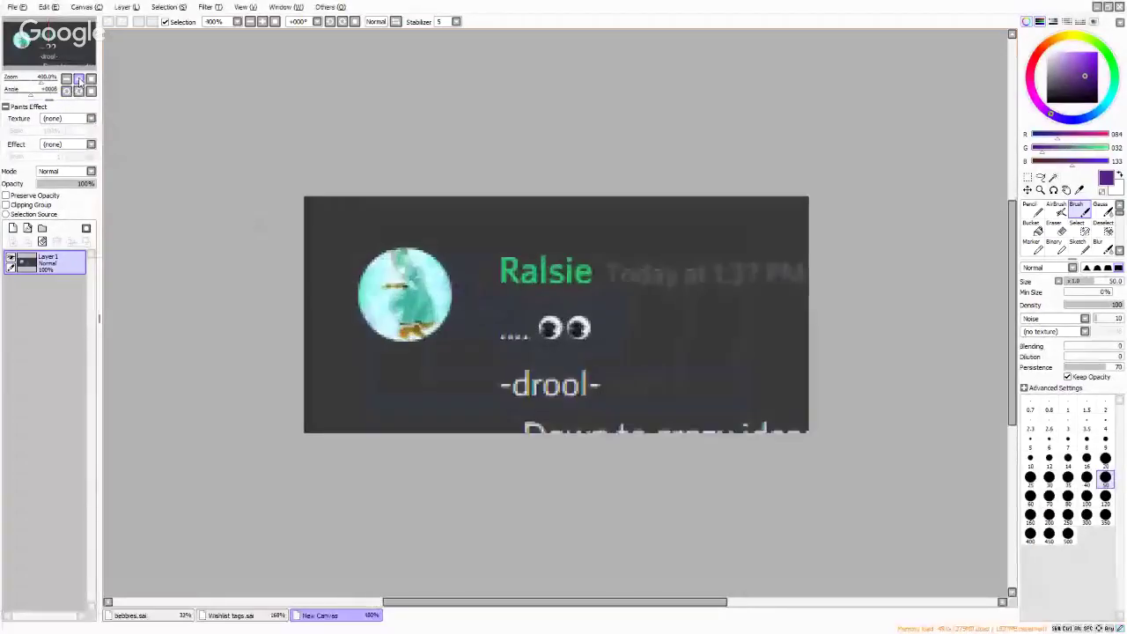
pyautogui.click(78, 80)
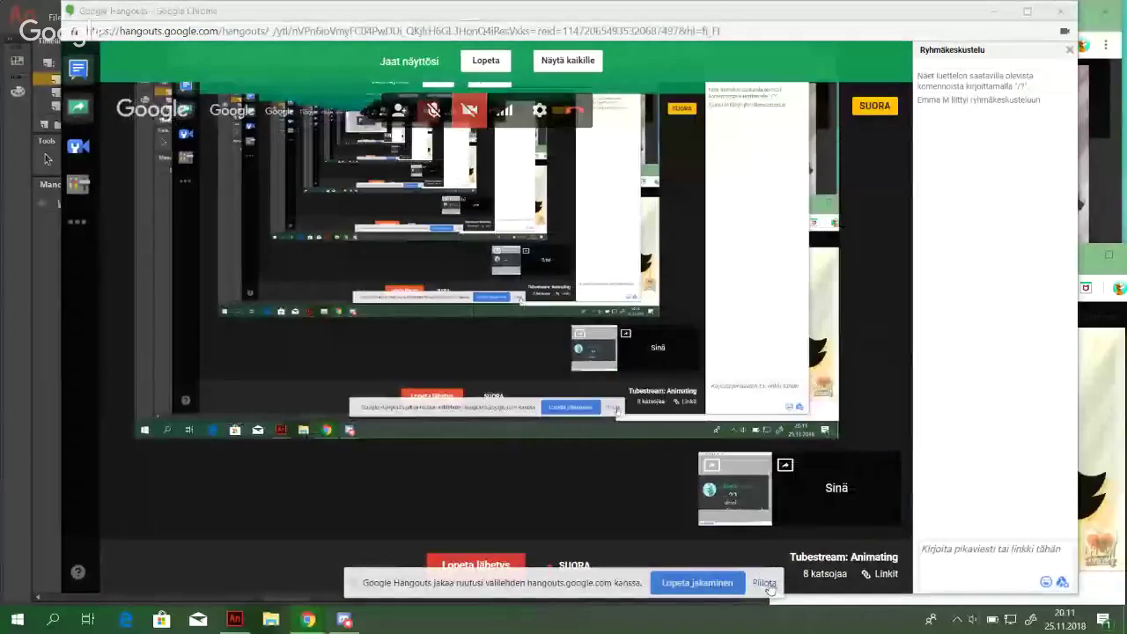
pyautogui.click(766, 585)
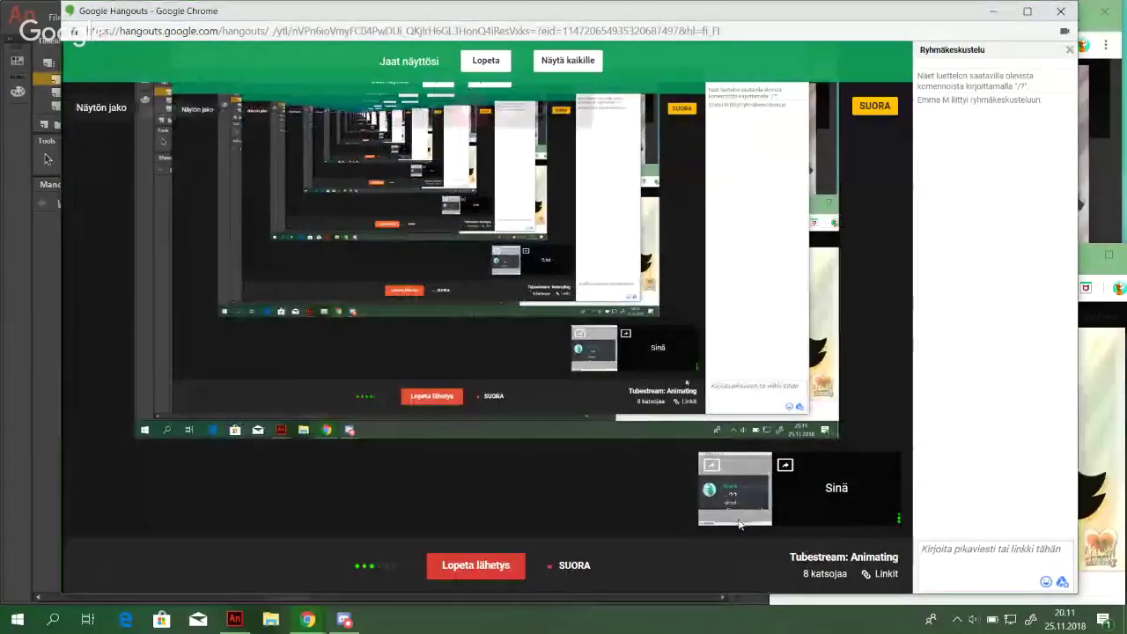
# Examine the eyes emoji in the chat screenshot on the New Canvas at several magnifications
pyautogui.hotkey('alt', 'Tab')
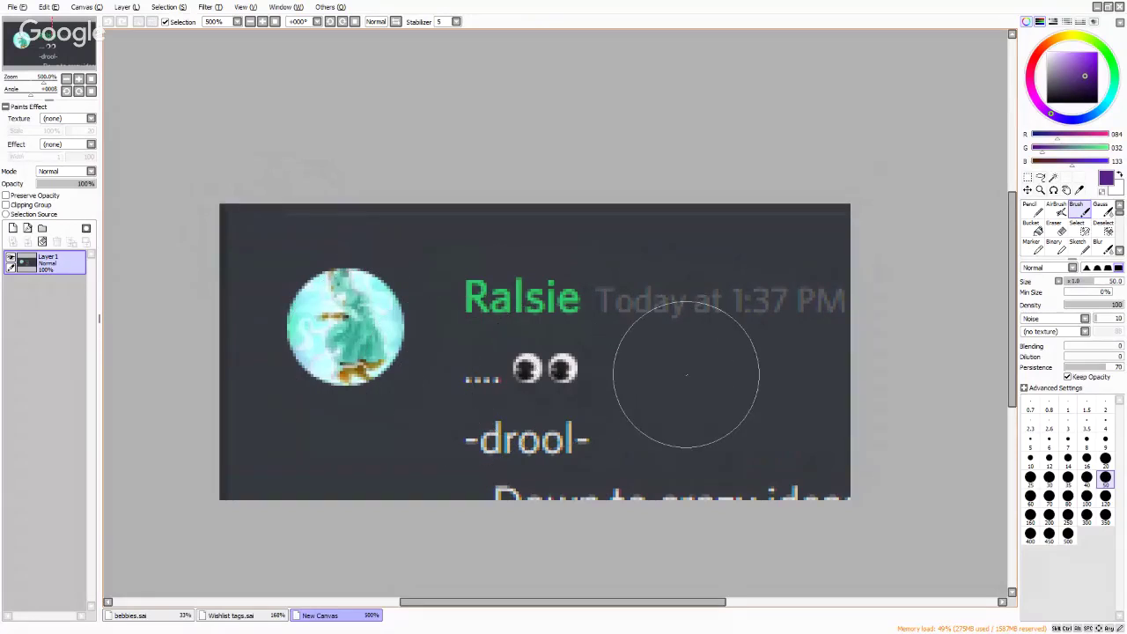
pyautogui.scroll(-3, 687, 374)
pyautogui.scroll(-2, 732, 395)
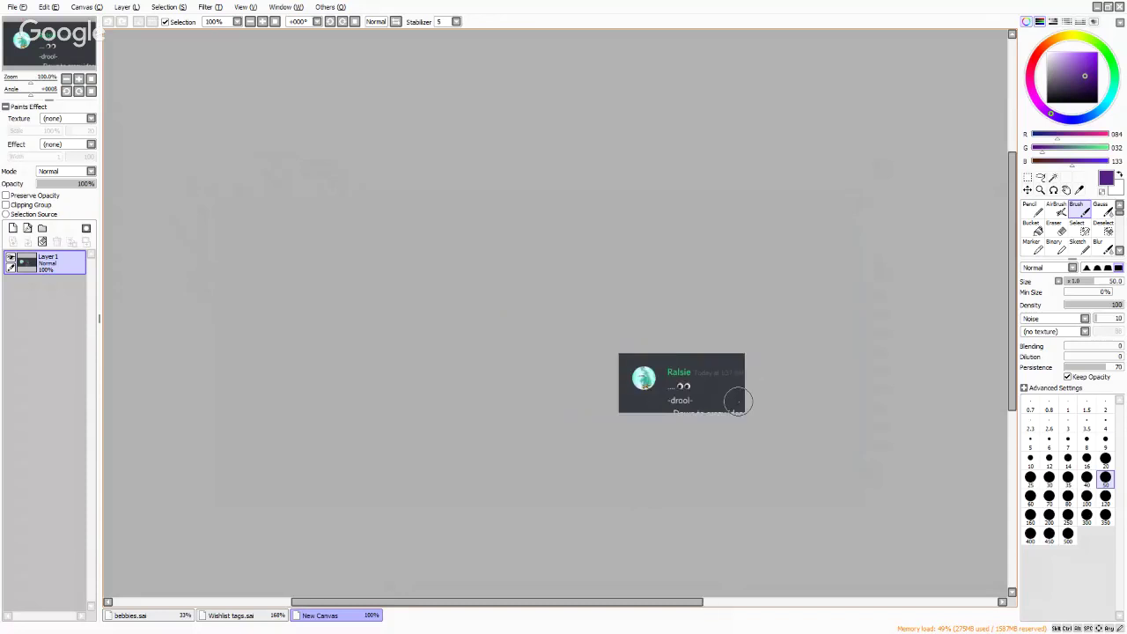
pyautogui.scroll(1, 738, 402)
pyautogui.scroll(1, 738, 402)
pyautogui.scroll(-2, 738, 403)
pyautogui.scroll(3, 738, 402)
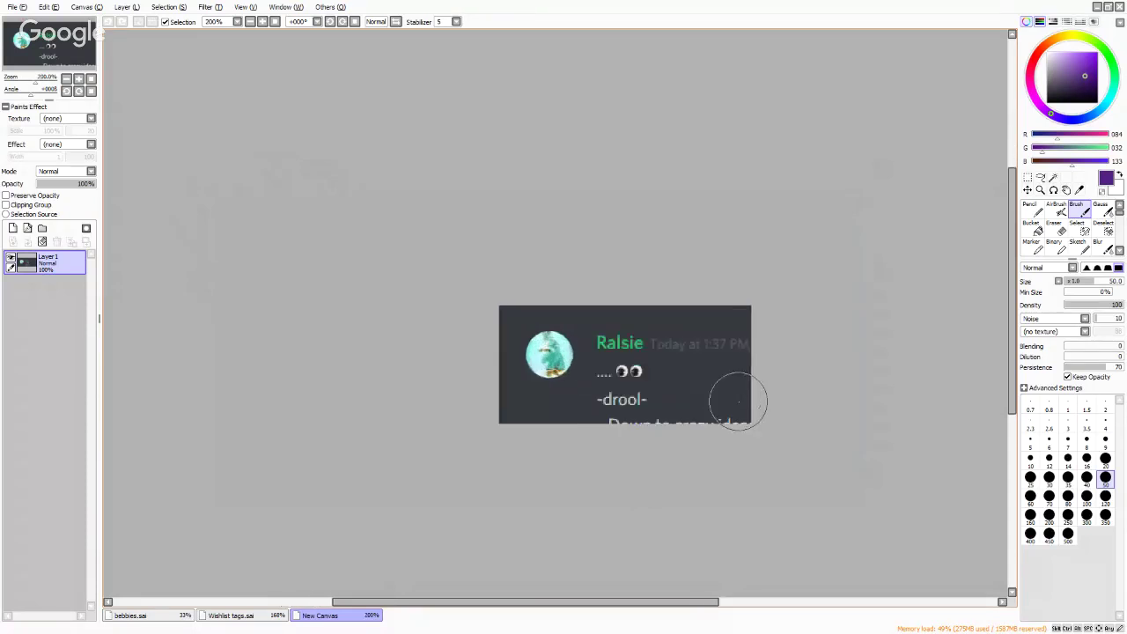
pyautogui.scroll(-1, 738, 403)
pyautogui.scroll(3, 731, 402)
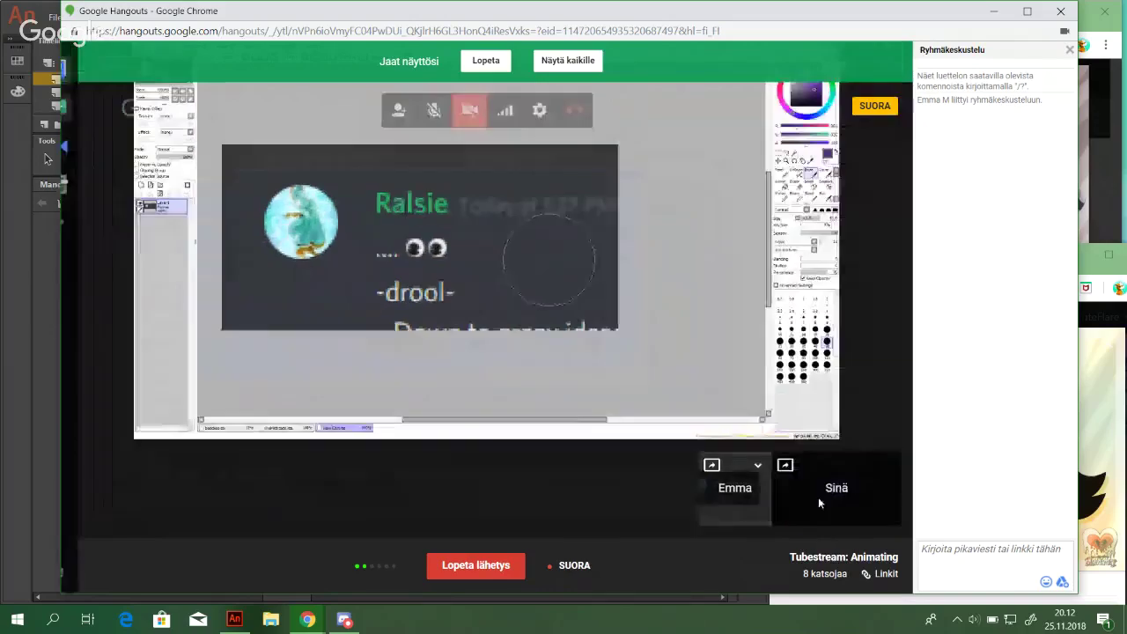
# Put the own screen back on display in Hangouts and switch back to the Adobe Animate drawing
pyautogui.click(820, 498)
pyautogui.click(47, 158)
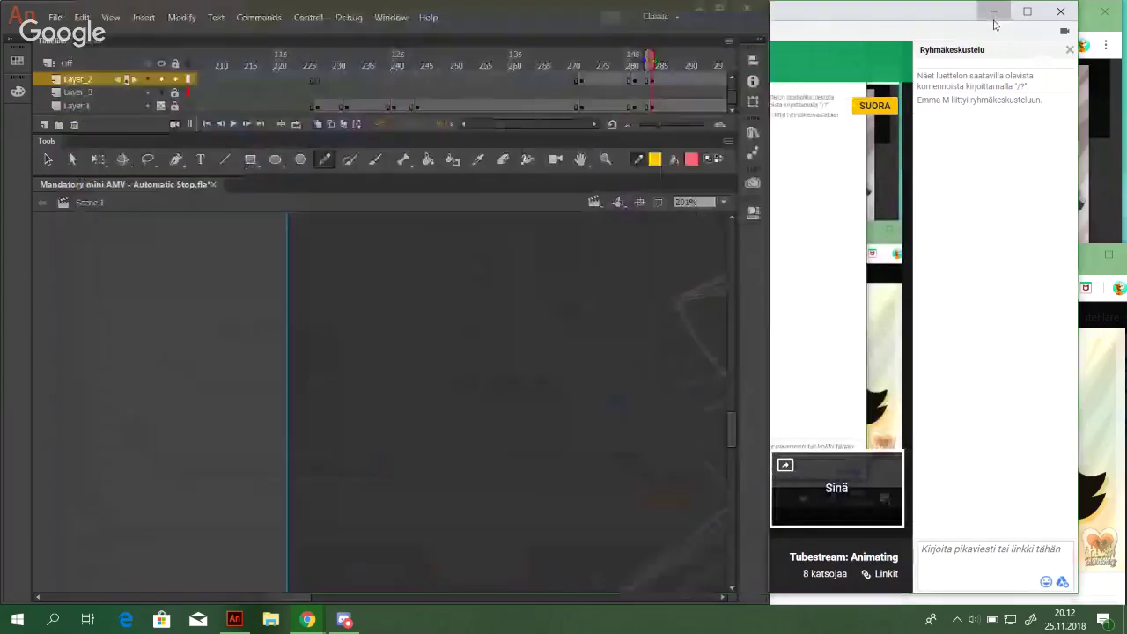
pyautogui.moveTo(276, 313)
pyautogui.mouseDown()
pyautogui.moveTo(396, 327)
pyautogui.moveTo(574, 376)
pyautogui.mouseUp()
pyautogui.hotkey('ctrl', 'z')
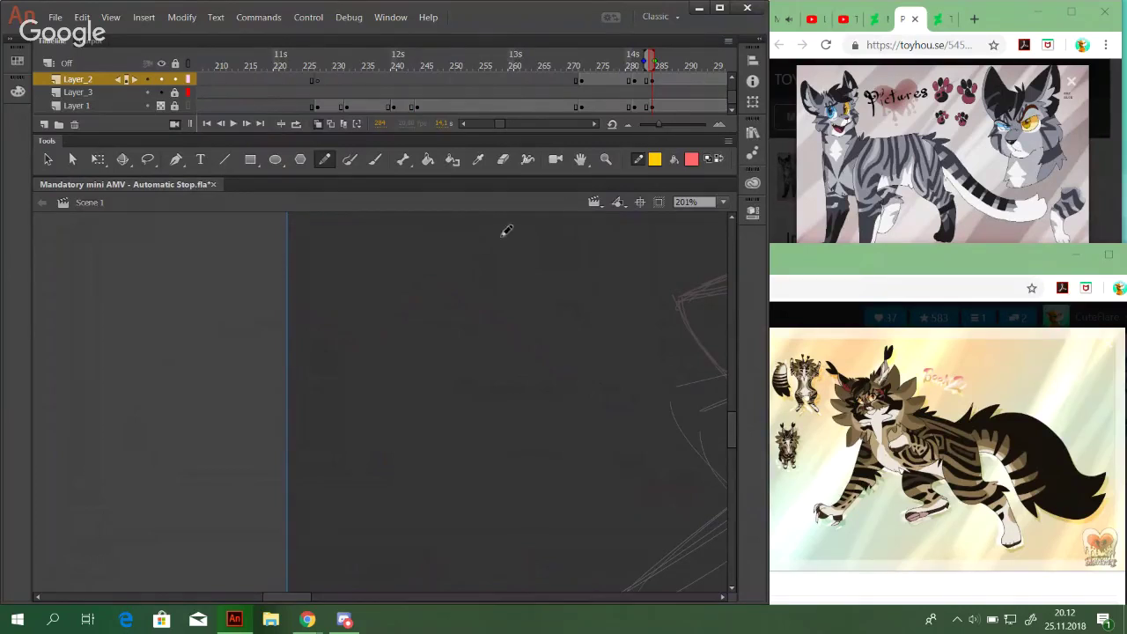
pyautogui.moveTo(433, 230); pyautogui.dragTo(555, 375)
pyautogui.hotkey('ctrl', 'z')
# Sketch the jagged inner fur tufts inside the yellow ear outline, from its upper edge to the ear's base
pyautogui.moveTo(617, 437)
pyautogui.mouseDown()
pyautogui.moveTo(234, 413)
pyautogui.moveTo(314, 405)
pyautogui.mouseUp()
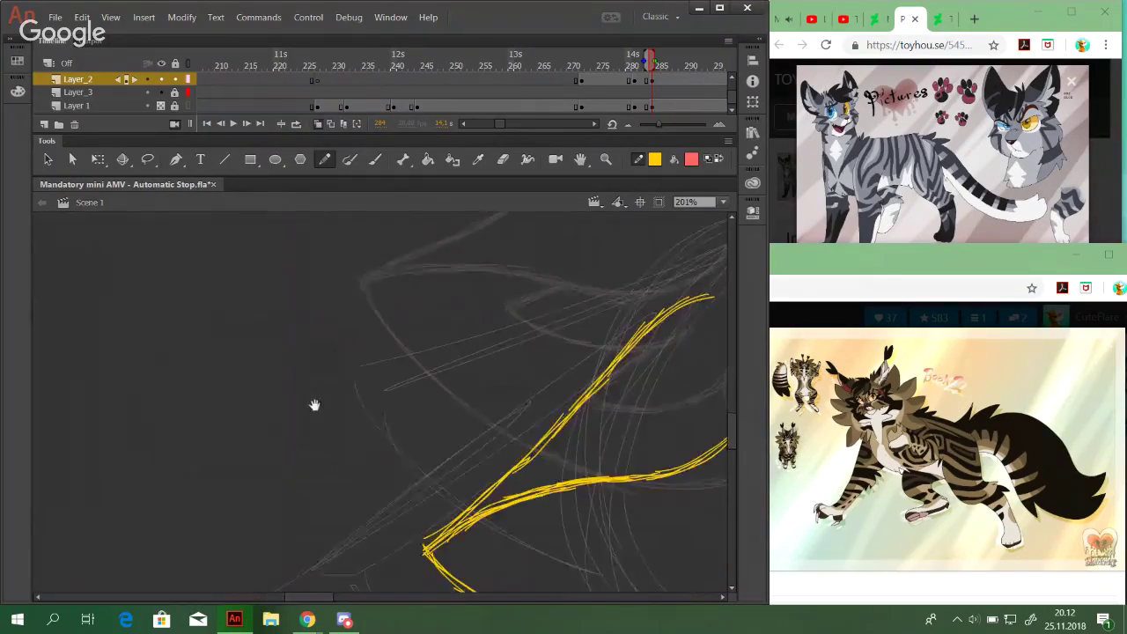
pyautogui.moveTo(722, 472); pyautogui.dragTo(390, 351)
pyautogui.moveTo(359, 400)
pyautogui.mouseDown()
pyautogui.moveTo(452, 471)
pyautogui.moveTo(462, 492)
pyautogui.mouseUp()
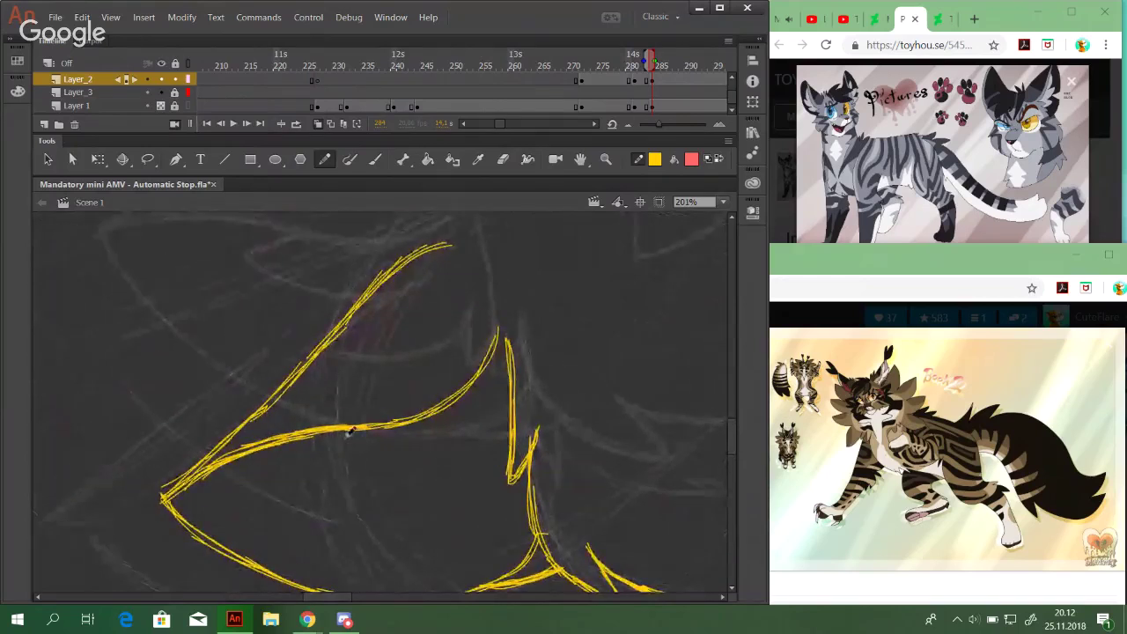
pyautogui.hotkey('ctrl', 'z')
pyautogui.moveTo(349, 428); pyautogui.dragTo(315, 464)
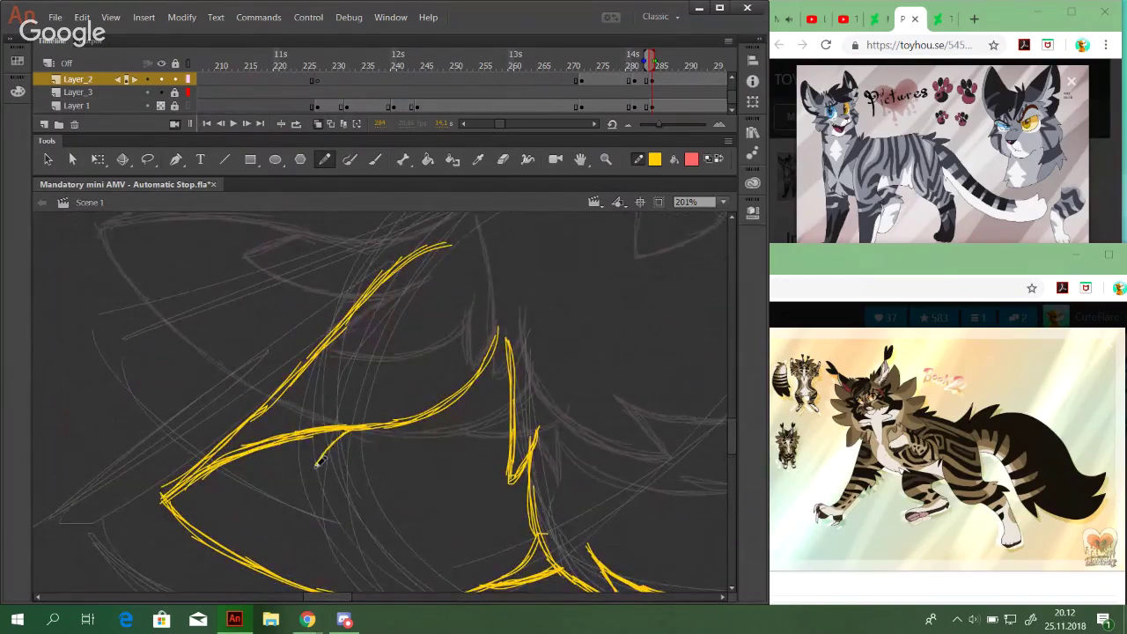
pyautogui.moveTo(345, 428)
pyautogui.mouseDown()
pyautogui.moveTo(366, 477)
pyautogui.moveTo(345, 473)
pyautogui.moveTo(412, 475)
pyautogui.moveTo(400, 467)
pyautogui.moveTo(427, 452)
pyautogui.mouseUp()
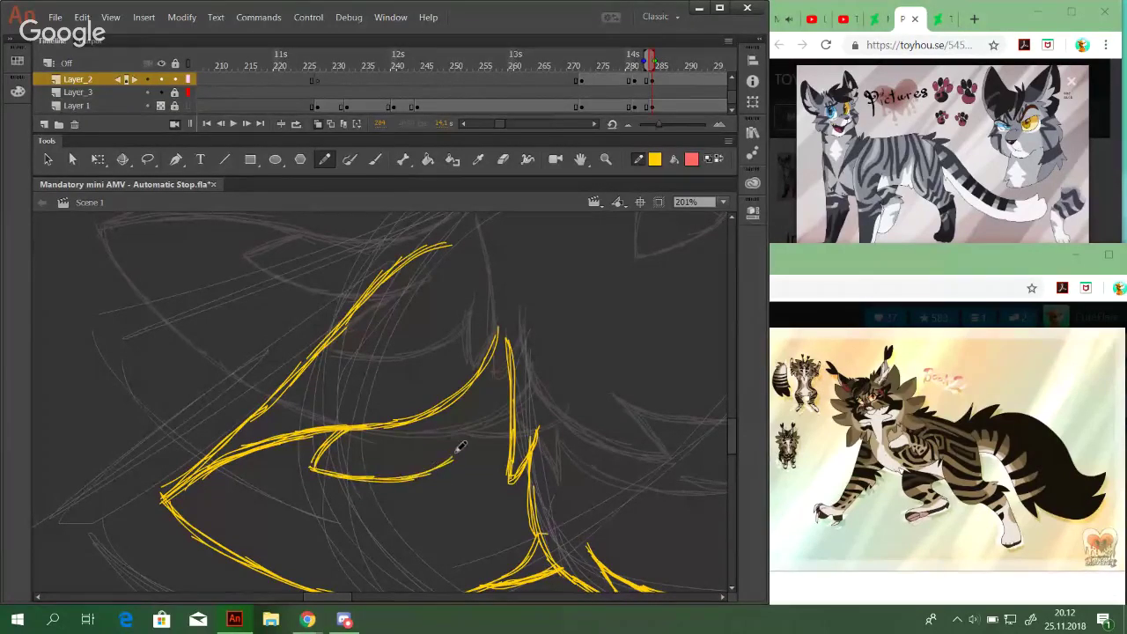
pyautogui.moveTo(427, 472)
pyautogui.mouseDown()
pyautogui.moveTo(387, 525)
pyautogui.moveTo(470, 517)
pyautogui.moveTo(381, 525)
pyautogui.moveTo(463, 516)
pyautogui.moveTo(433, 515)
pyautogui.moveTo(489, 502)
pyautogui.moveTo(488, 479)
pyautogui.moveTo(474, 519)
pyautogui.moveTo(504, 451)
pyautogui.moveTo(524, 463)
pyautogui.moveTo(530, 495)
pyautogui.moveTo(510, 491)
pyautogui.moveTo(506, 468)
pyautogui.moveTo(519, 526)
pyautogui.moveTo(530, 481)
pyautogui.moveTo(514, 525)
pyautogui.moveTo(505, 466)
pyautogui.moveTo(500, 506)
pyautogui.mouseUp()
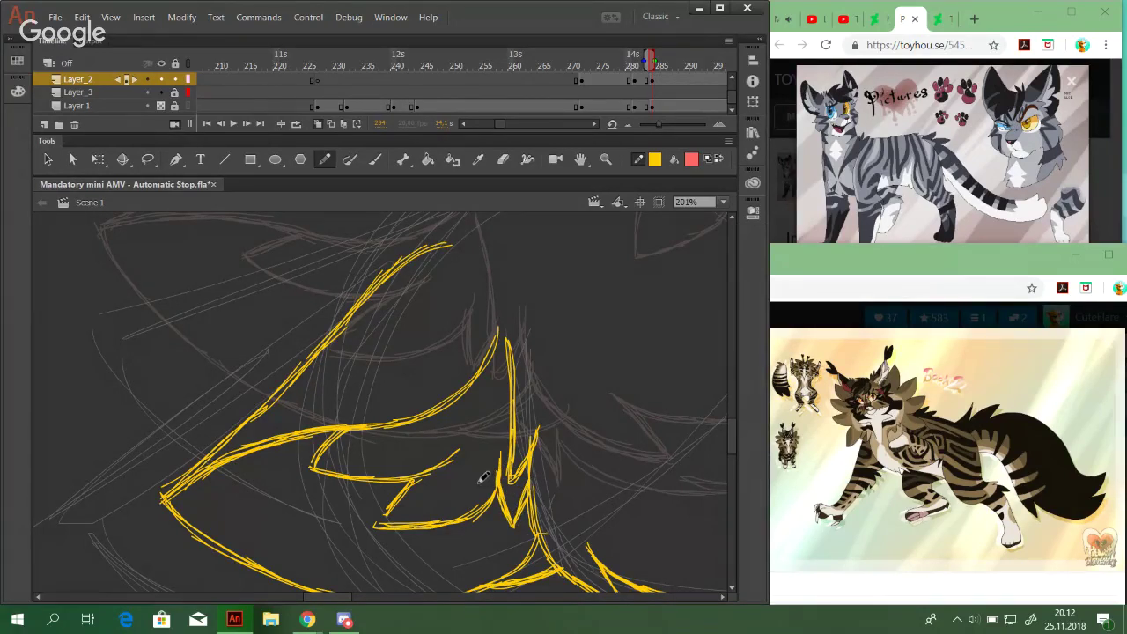
pyautogui.moveTo(508, 469); pyautogui.dragTo(513, 492)
# Reinforce the upper tuft of the inner ear fur with additional yellow pencil strokes
pyautogui.moveTo(497, 390); pyautogui.dragTo(579, 285)
pyautogui.moveTo(595, 375); pyautogui.dragTo(468, 319)
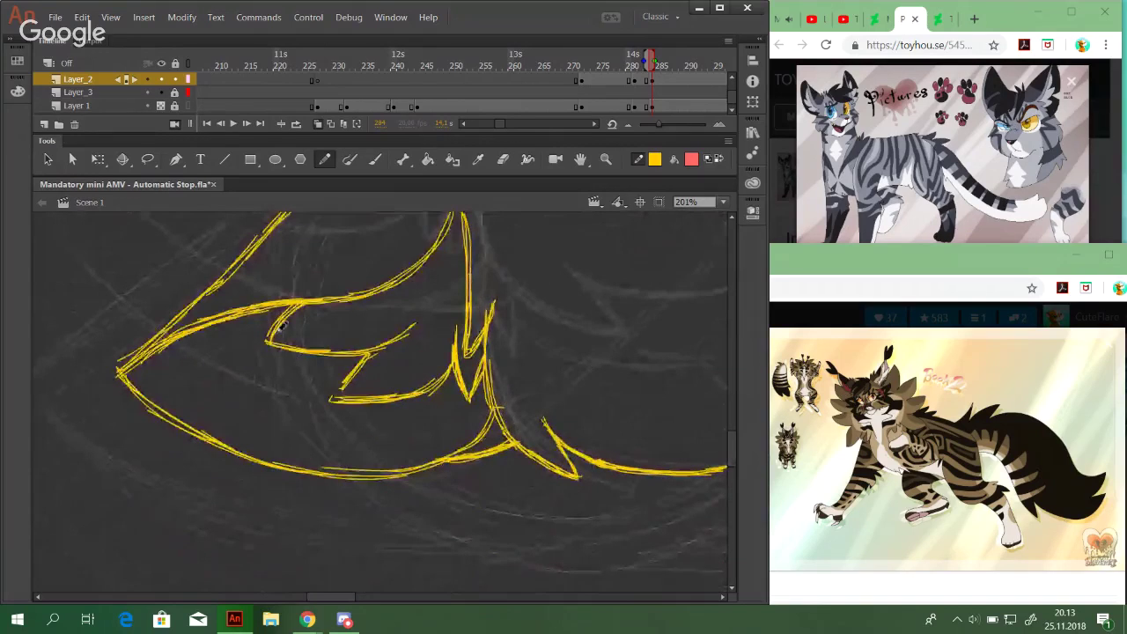
pyautogui.moveTo(281, 329); pyautogui.dragTo(265, 342)
pyautogui.moveTo(300, 304)
pyautogui.mouseDown()
pyautogui.moveTo(271, 337)
pyautogui.moveTo(298, 309)
pyautogui.moveTo(262, 341)
pyautogui.moveTo(326, 363)
pyautogui.moveTo(272, 339)
pyautogui.moveTo(330, 353)
pyautogui.mouseUp()
pyautogui.moveTo(263, 343)
pyautogui.mouseDown()
pyautogui.moveTo(357, 355)
pyautogui.moveTo(414, 327)
pyautogui.mouseUp()
# Try to draw a vertical fur stroke rising from the upper end of the ear
pyautogui.moveTo(464, 455)
pyautogui.mouseDown()
pyautogui.moveTo(431, 496)
pyautogui.moveTo(435, 458)
pyautogui.moveTo(498, 503)
pyautogui.moveTo(342, 446)
pyautogui.moveTo(441, 508)
pyautogui.mouseUp()
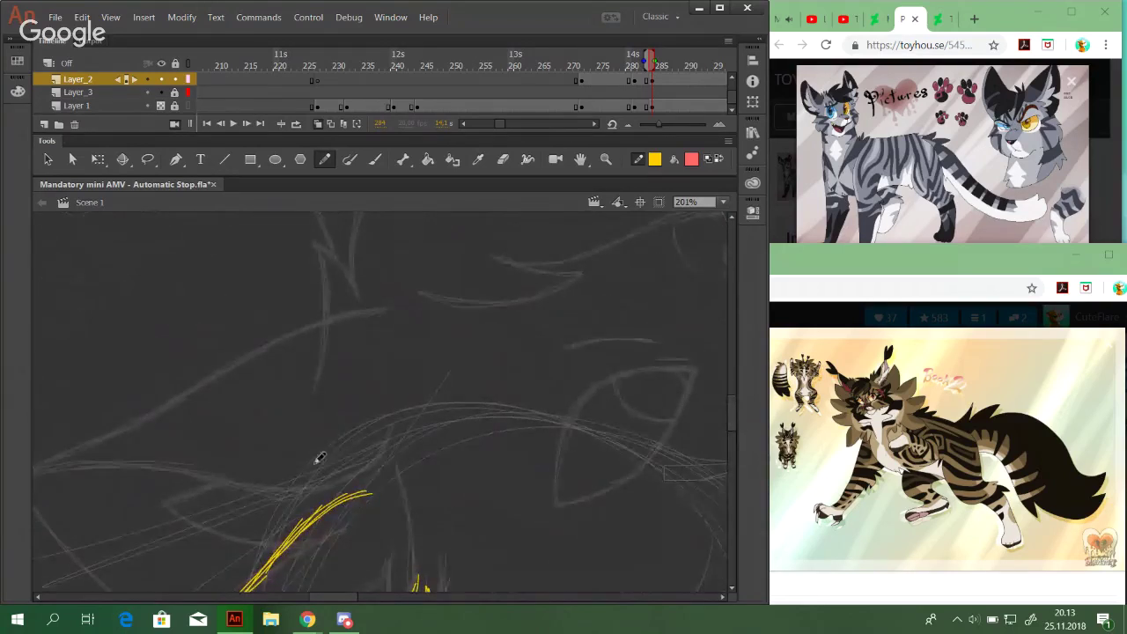
pyautogui.moveTo(530, 483); pyautogui.dragTo(519, 489)
pyautogui.moveTo(541, 429); pyautogui.dragTo(548, 496)
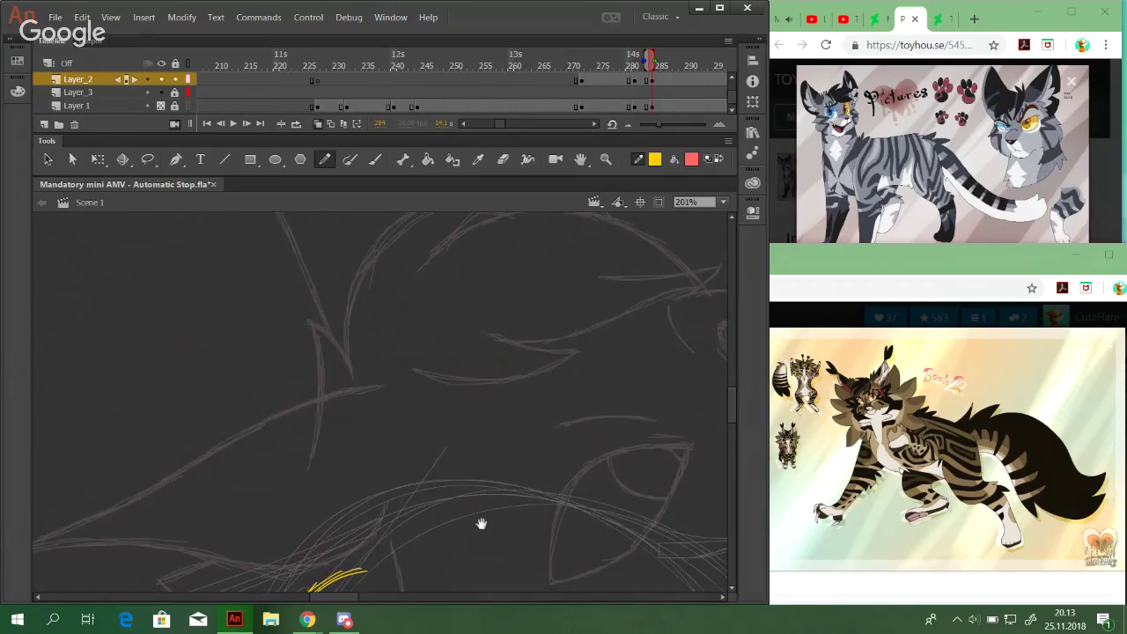
pyautogui.moveTo(482, 524)
pyautogui.mouseDown()
pyautogui.moveTo(470, 335)
pyautogui.moveTo(320, 274)
pyautogui.mouseUp()
pyautogui.moveTo(310, 235)
pyautogui.mouseDown()
pyautogui.moveTo(293, 391)
pyautogui.moveTo(322, 300)
pyautogui.moveTo(319, 249)
pyautogui.moveTo(321, 327)
pyautogui.mouseUp()
pyautogui.hotkey('ctrl', 'z')
pyautogui.hotkey('ctrl', 'z')
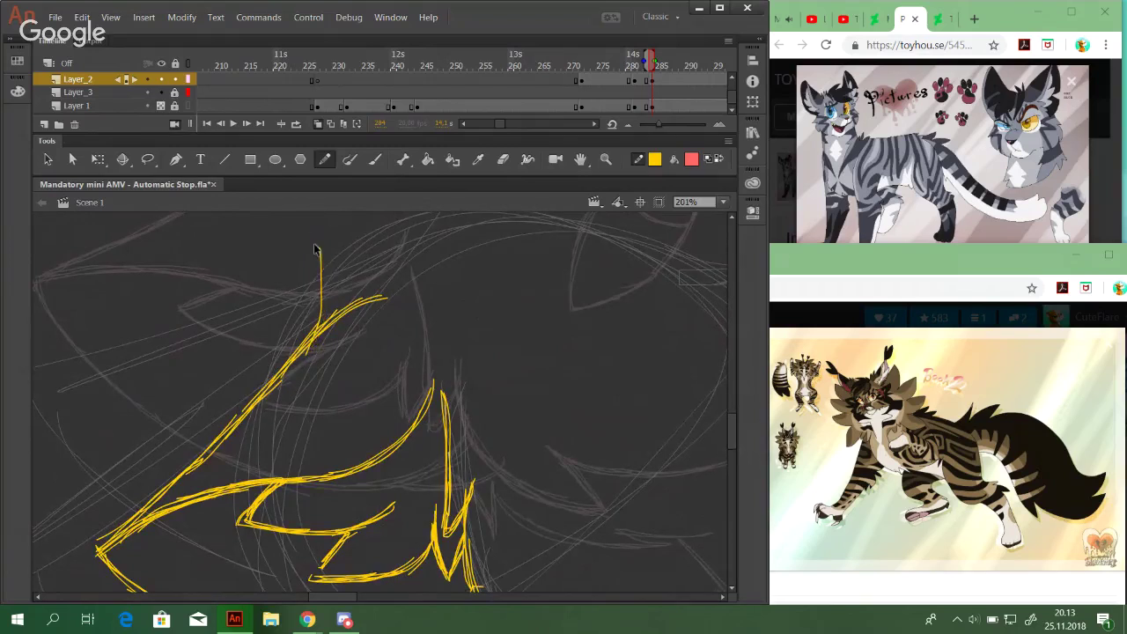
pyautogui.hotkey('ctrl', 'z')
# Sketch a pointed fur tuft on the head where the ear's upper edge ends
pyautogui.moveTo(316, 245)
pyautogui.mouseDown()
pyautogui.moveTo(326, 313)
pyautogui.moveTo(311, 338)
pyautogui.mouseUp()
pyautogui.hotkey('ctrl', 'z')
pyautogui.moveTo(324, 289); pyautogui.dragTo(326, 313)
pyautogui.hotkey('ctrl', 'z')
pyautogui.moveTo(318, 256)
pyautogui.mouseDown()
pyautogui.moveTo(327, 295)
pyautogui.moveTo(325, 260)
pyautogui.moveTo(332, 286)
pyautogui.moveTo(308, 234)
pyautogui.moveTo(364, 297)
pyautogui.moveTo(311, 240)
pyautogui.moveTo(358, 284)
pyautogui.moveTo(313, 237)
pyautogui.moveTo(357, 284)
pyautogui.mouseUp()
pyautogui.hotkey('ctrl', 'z')
pyautogui.hotkey('ctrl', 'z')
pyautogui.hotkey('ctrl', 'z')
pyautogui.moveTo(394, 347)
pyautogui.mouseDown()
pyautogui.moveTo(320, 541)
pyautogui.moveTo(361, 412)
pyautogui.mouseUp()
# Try a thin curved hair line rising from the base of the pointed fur tuft
pyautogui.moveTo(339, 338); pyautogui.dragTo(399, 222)
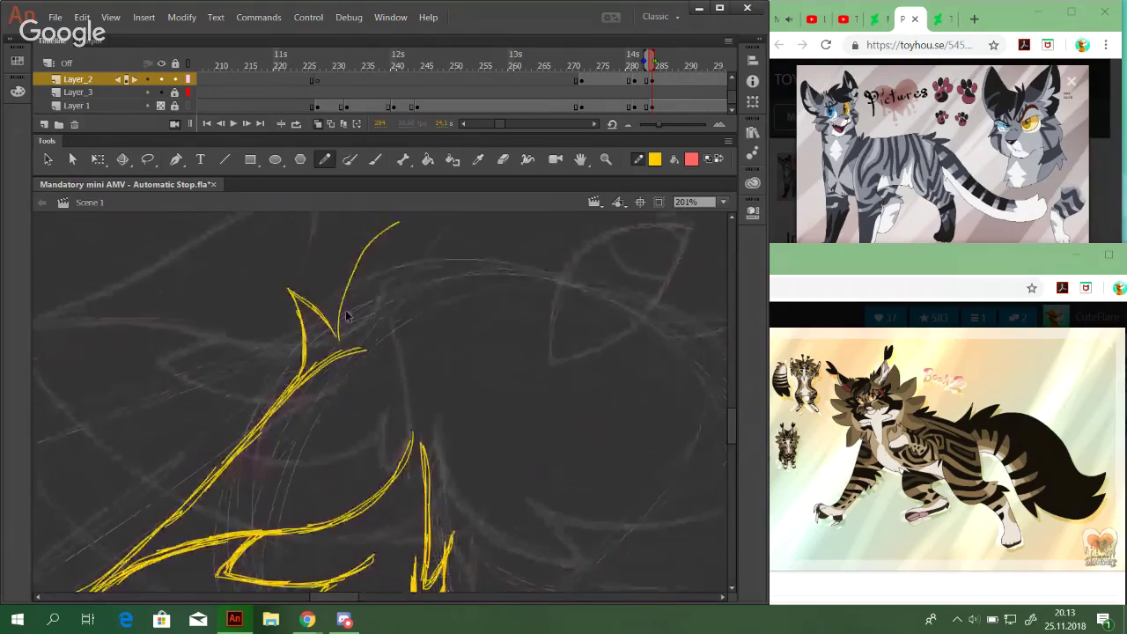
pyautogui.hotkey('ctrl', 'z')
pyautogui.moveTo(336, 333)
pyautogui.mouseDown()
pyautogui.moveTo(370, 267)
pyautogui.moveTo(342, 280)
pyautogui.mouseUp()
pyautogui.hotkey('ctrl', 'z')
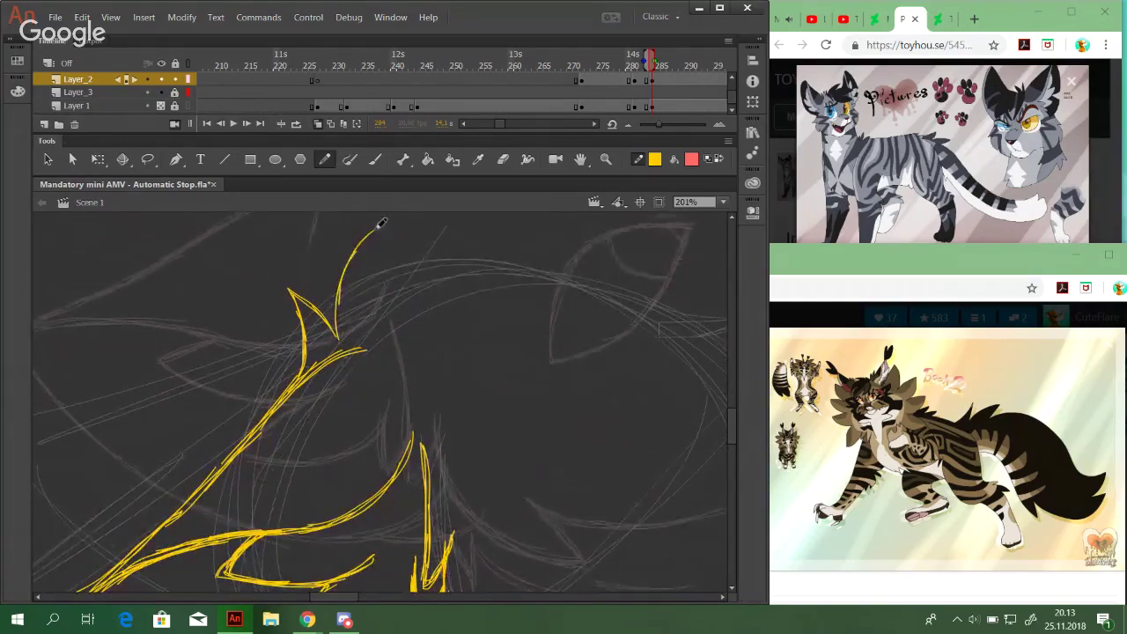
pyautogui.moveTo(339, 336)
pyautogui.mouseDown()
pyautogui.moveTo(297, 418)
pyautogui.moveTo(337, 310)
pyautogui.mouseUp()
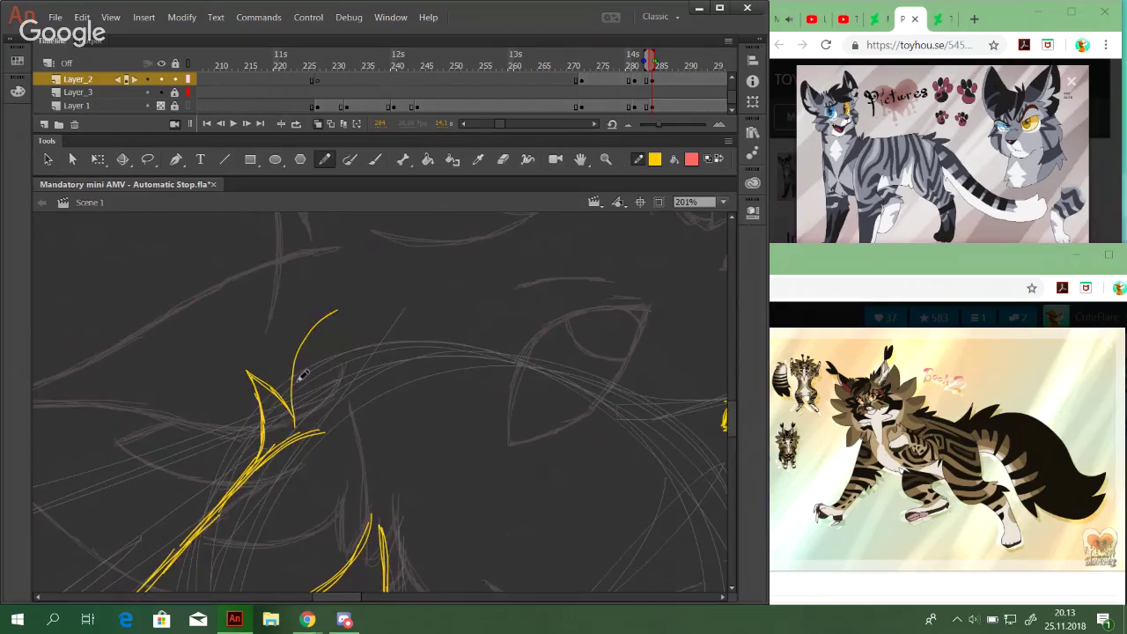
pyautogui.moveTo(297, 380)
pyautogui.mouseDown()
pyautogui.moveTo(309, 344)
pyautogui.moveTo(373, 301)
pyautogui.mouseUp()
pyautogui.hotkey('ctrl', 'z')
pyautogui.hotkey('ctrl', 'z')
# Try extending the hair curve above the tuft into a longer arc across the top of the head
pyautogui.moveTo(294, 417); pyautogui.dragTo(334, 313)
pyautogui.moveTo(305, 353)
pyautogui.mouseDown()
pyautogui.moveTo(322, 325)
pyautogui.moveTo(377, 291)
pyautogui.moveTo(410, 283)
pyautogui.mouseUp()
pyautogui.moveTo(424, 349); pyautogui.dragTo(361, 505)
pyautogui.moveTo(309, 400); pyautogui.dragTo(327, 276)
pyautogui.hotkey('ctrl', 'z')
pyautogui.hotkey('ctrl', 'z')
pyautogui.moveTo(275, 344); pyautogui.dragTo(377, 291)
pyautogui.hotkey('ctrl', 'z')
pyautogui.moveTo(282, 335); pyautogui.dragTo(375, 292)
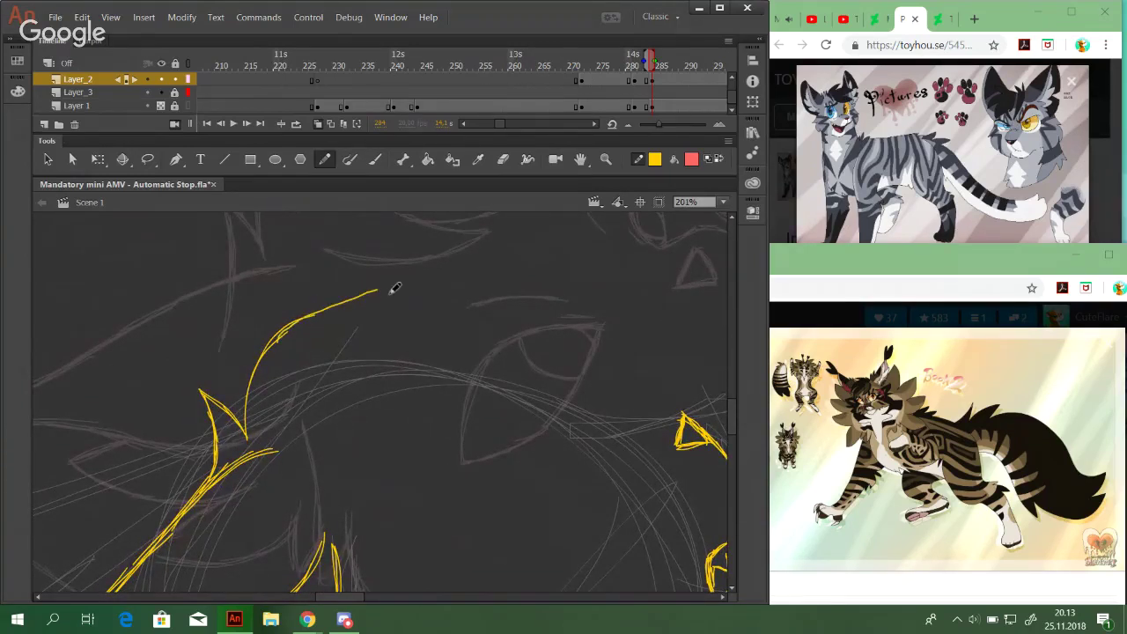
pyautogui.hotkey('ctrl', 'z')
# Try a shorter, steeper hair curve above the fur tuft and undo its strokes
pyautogui.moveTo(247, 438)
pyautogui.mouseDown()
pyautogui.moveTo(248, 405)
pyautogui.moveTo(288, 318)
pyautogui.mouseUp()
pyautogui.hotkey('ctrl', 'z')
pyautogui.moveTo(247, 396); pyautogui.dragTo(324, 312)
pyautogui.moveTo(270, 346); pyautogui.dragTo(327, 310)
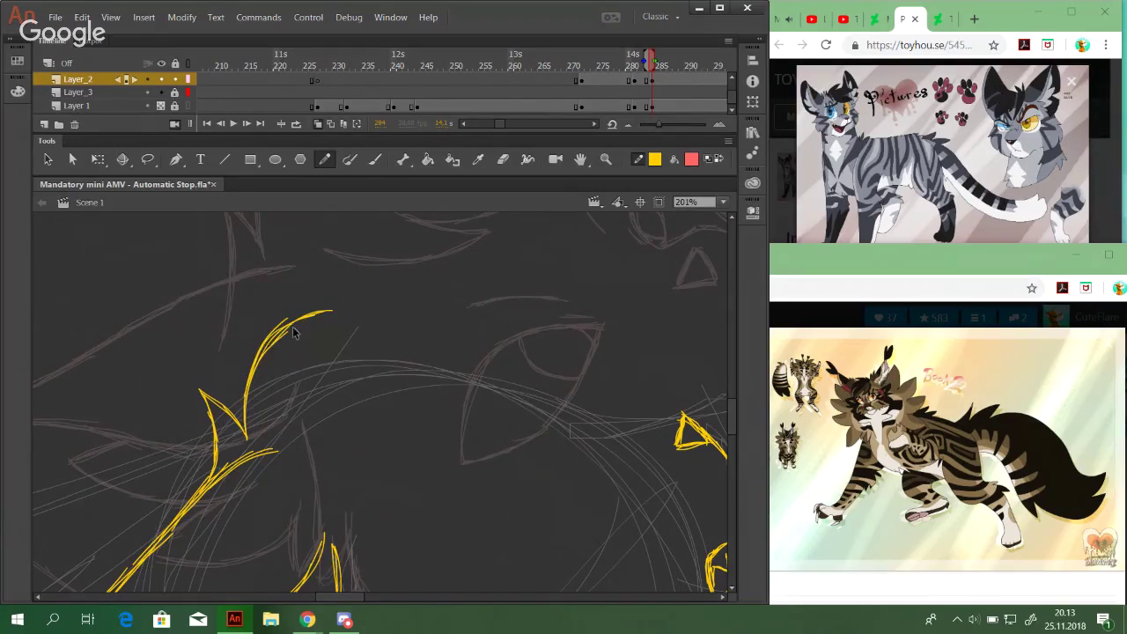
pyautogui.hotkey('ctrl', 'z')
pyautogui.hotkey('ctrl', 'z')
pyautogui.hotkey('ctrl', 'z')
# Draw the arched outer hair line from the fur tuft over the top of the head with overlapping strokes
pyautogui.moveTo(245, 407); pyautogui.dragTo(320, 306)
pyautogui.moveTo(264, 359); pyautogui.dragTo(349, 301)
pyautogui.moveTo(284, 332); pyautogui.dragTo(372, 294)
pyautogui.moveTo(305, 309); pyautogui.dragTo(388, 293)
pyautogui.hotkey('ctrl', 'z')
# Try to draw a second hair line beneath the arched outer one
pyautogui.press('space')
pyautogui.moveTo(440, 401)
pyautogui.mouseDown()
pyautogui.moveTo(417, 466)
pyautogui.moveTo(397, 390)
pyautogui.moveTo(356, 368)
pyautogui.mouseUp()
pyautogui.moveTo(235, 417)
pyautogui.mouseDown()
pyautogui.moveTo(355, 429)
pyautogui.moveTo(367, 421)
pyautogui.moveTo(311, 414)
pyautogui.moveTo(348, 405)
pyautogui.moveTo(394, 368)
pyautogui.mouseUp()
pyautogui.hotkey('ctrl', 'z')
pyautogui.hotkey('ctrl', 'z')
pyautogui.hotkey('ctrl', 'z')
# Sketch the start of a second hair strand branching beneath the end of the outer hair arch
pyautogui.moveTo(308, 416); pyautogui.dragTo(401, 346)
pyautogui.press('space')
pyautogui.moveTo(415, 387)
pyautogui.mouseDown()
pyautogui.moveTo(415, 558)
pyautogui.moveTo(417, 393)
pyautogui.moveTo(337, 415)
pyautogui.moveTo(423, 377)
pyautogui.mouseUp()
pyautogui.moveTo(359, 417)
pyautogui.mouseDown()
pyautogui.moveTo(436, 370)
pyautogui.moveTo(485, 358)
pyautogui.moveTo(419, 400)
pyautogui.moveTo(435, 467)
pyautogui.moveTo(317, 520)
pyautogui.moveTo(365, 382)
pyautogui.moveTo(398, 356)
pyautogui.mouseUp()
pyautogui.hotkey('ctrl', 'z')
pyautogui.moveTo(342, 396); pyautogui.dragTo(393, 356)
pyautogui.moveTo(330, 415); pyautogui.dragTo(421, 365)
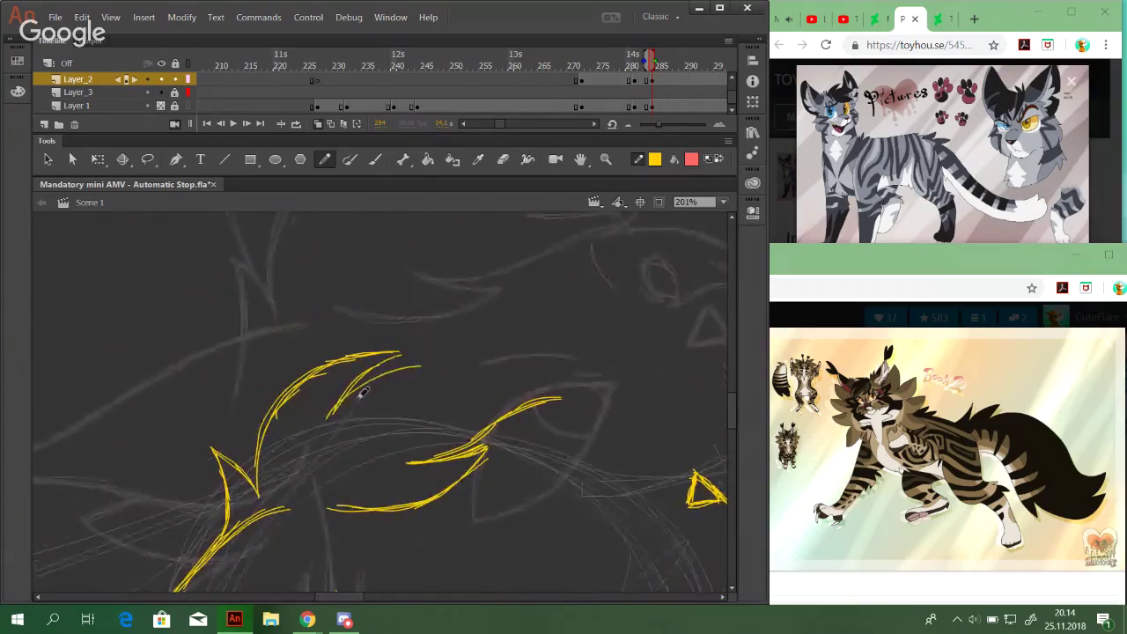
# Extend the second strand's upper edge in an arch across the head to its pointed tip
pyautogui.moveTo(349, 393); pyautogui.dragTo(461, 366)
pyautogui.moveTo(377, 380); pyautogui.dragTo(494, 379)
pyautogui.moveTo(474, 373)
pyautogui.mouseDown()
pyautogui.moveTo(572, 398)
pyautogui.moveTo(544, 381)
pyautogui.mouseUp()
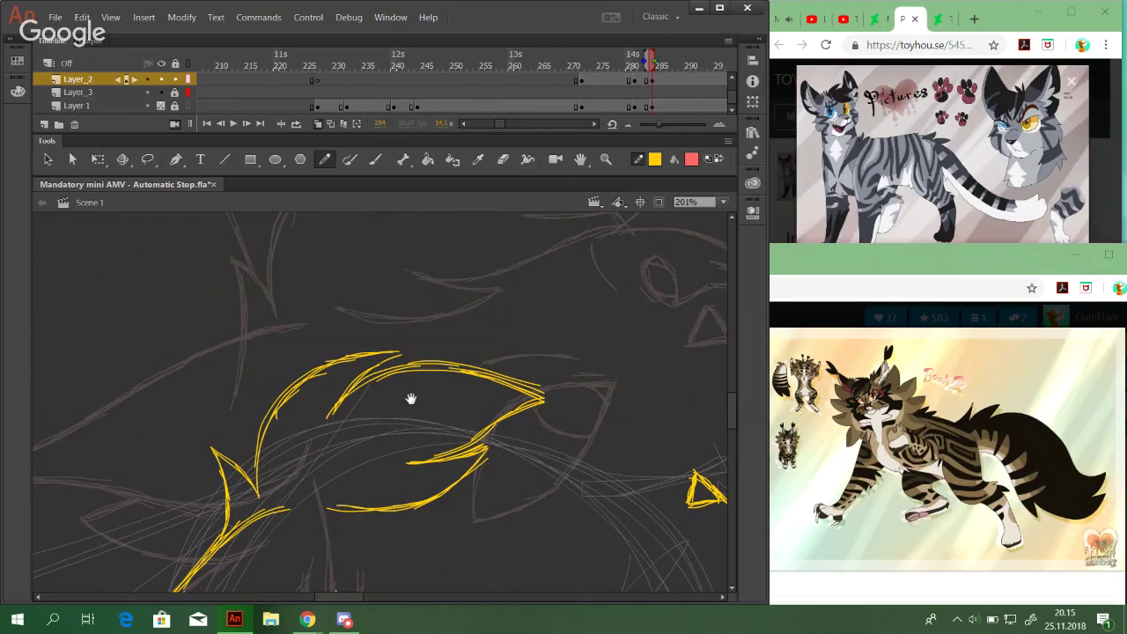
pyautogui.moveTo(411, 399); pyautogui.dragTo(370, 338)
pyautogui.moveTo(461, 431)
pyautogui.mouseDown()
pyautogui.moveTo(458, 294)
pyautogui.moveTo(449, 297)
pyautogui.mouseUp()
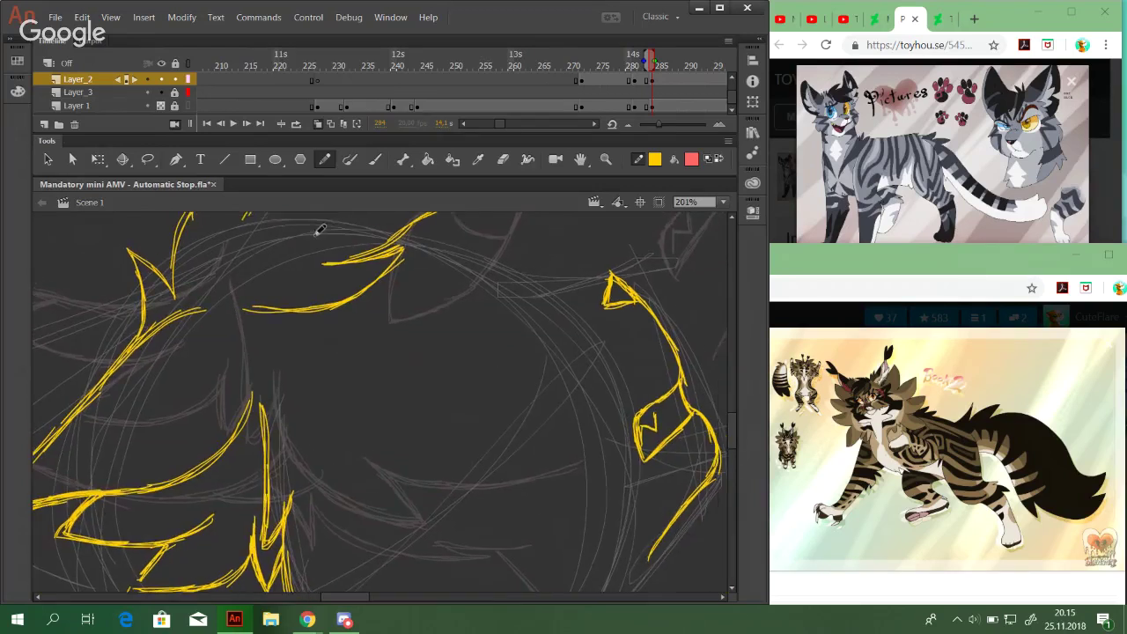
# Draw the forehead and muzzle bridge line from the hair strand to the nose triangle with overlapping strokes
pyautogui.moveTo(319, 231)
pyautogui.mouseDown()
pyautogui.moveTo(448, 229)
pyautogui.moveTo(425, 226)
pyautogui.moveTo(491, 273)
pyautogui.mouseUp()
pyautogui.hotkey('ctrl', 'z')
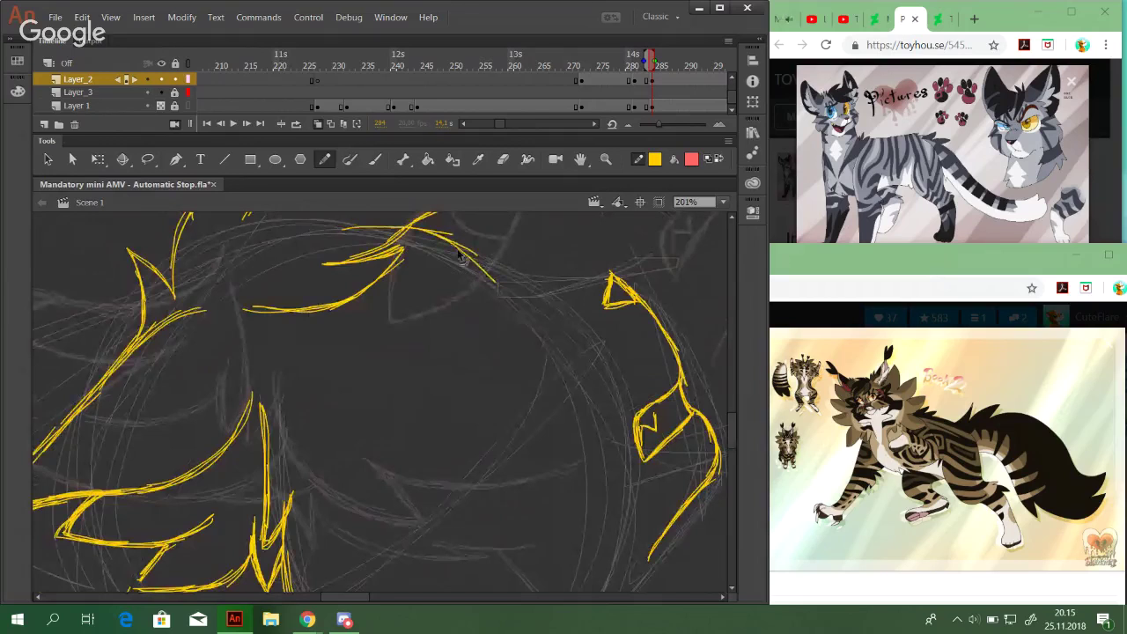
pyautogui.moveTo(427, 230)
pyautogui.mouseDown()
pyautogui.moveTo(547, 283)
pyautogui.moveTo(497, 262)
pyautogui.moveTo(531, 284)
pyautogui.moveTo(590, 273)
pyautogui.moveTo(537, 284)
pyautogui.moveTo(599, 274)
pyautogui.mouseUp()
pyautogui.moveTo(533, 287); pyautogui.dragTo(614, 275)
pyautogui.moveTo(533, 288); pyautogui.dragTo(608, 273)
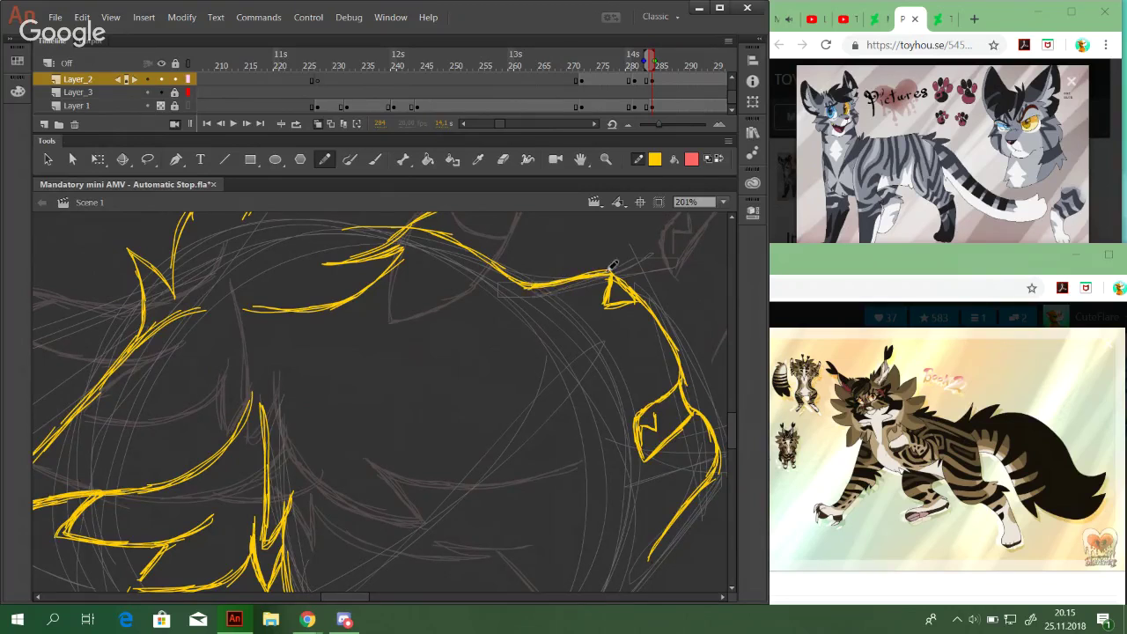
pyautogui.moveTo(540, 286); pyautogui.dragTo(599, 274)
pyautogui.moveTo(535, 287)
pyautogui.mouseDown()
pyautogui.moveTo(608, 270)
pyautogui.moveTo(562, 282)
pyautogui.mouseUp()
# Try to delete the small nose triangle at the end of the muzzle bridge
pyautogui.moveTo(592, 323)
pyautogui.mouseDown()
pyautogui.moveTo(635, 264)
pyautogui.moveTo(643, 286)
pyautogui.moveTo(610, 284)
pyautogui.mouseUp()
pyautogui.press('Delete')
pyautogui.hotkey('ctrl', 'z')
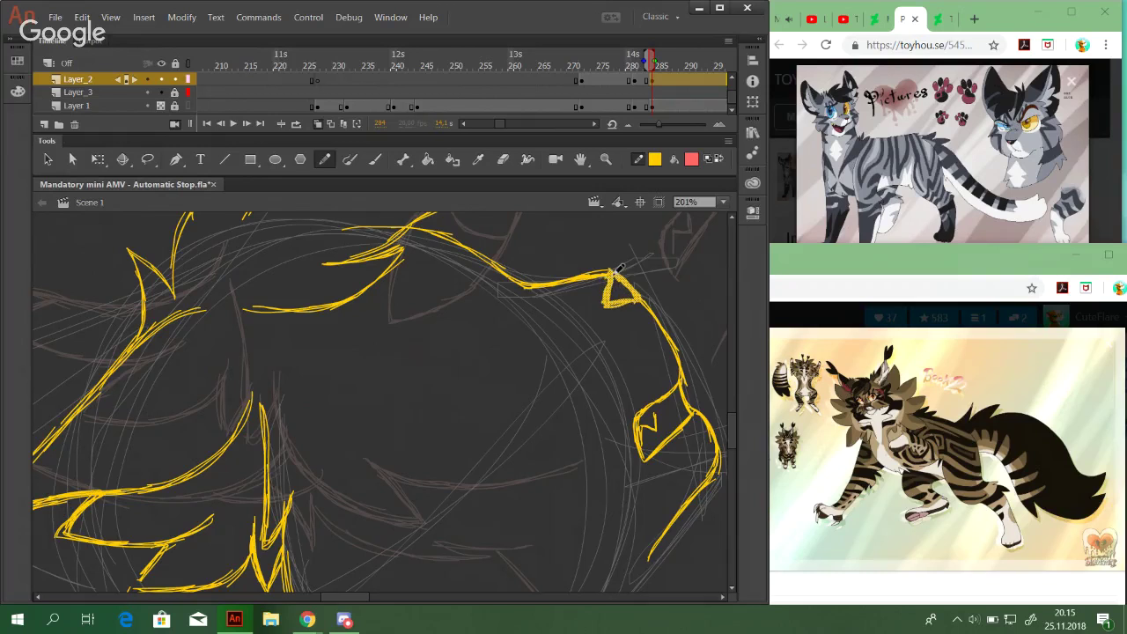
pyautogui.keyDown('ctrl'); pyautogui.click(533, 344); pyautogui.keyUp('ctrl')
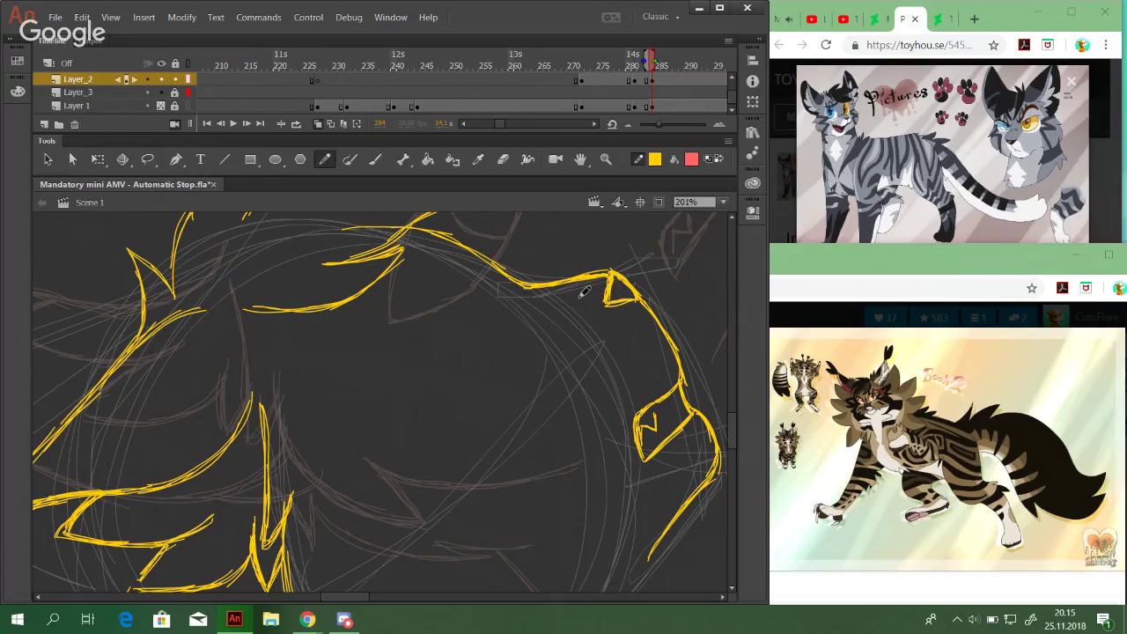
# Try to draw a shallow upper eyelid line in the middle of the face
pyautogui.moveTo(372, 455)
pyautogui.mouseDown()
pyautogui.moveTo(411, 511)
pyautogui.moveTo(290, 405)
pyautogui.mouseUp()
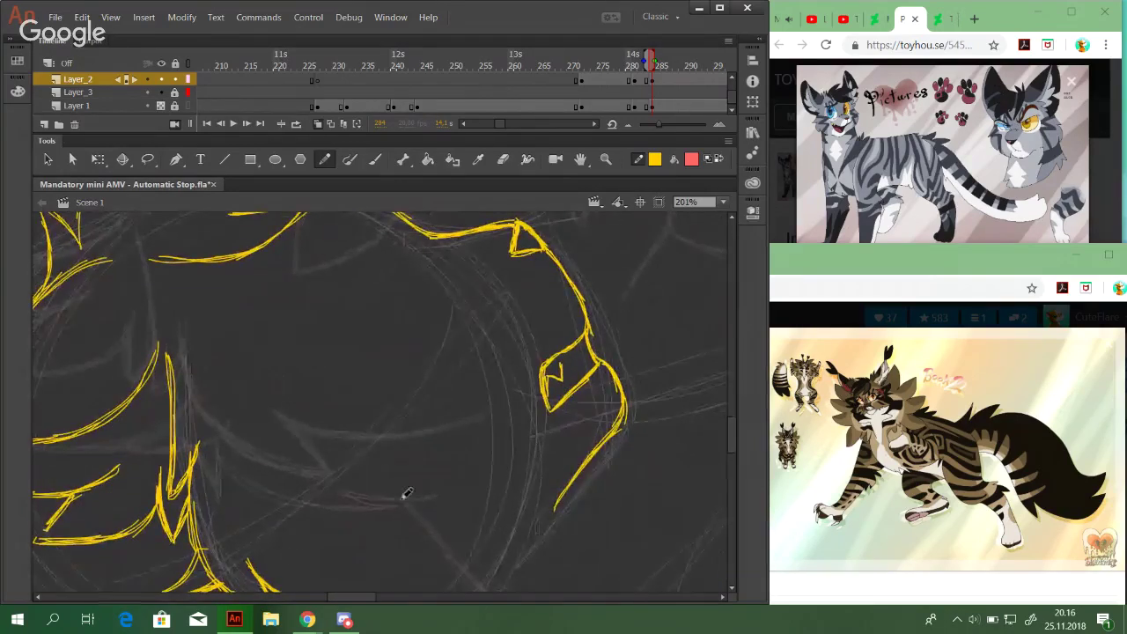
pyautogui.moveTo(429, 453)
pyautogui.mouseDown()
pyautogui.moveTo(458, 318)
pyautogui.moveTo(520, 382)
pyautogui.moveTo(634, 455)
pyautogui.moveTo(452, 440)
pyautogui.moveTo(573, 327)
pyautogui.moveTo(482, 329)
pyautogui.mouseUp()
pyautogui.moveTo(563, 371)
pyautogui.mouseDown()
pyautogui.moveTo(478, 381)
pyautogui.moveTo(463, 320)
pyautogui.moveTo(425, 533)
pyautogui.moveTo(493, 318)
pyautogui.moveTo(393, 348)
pyautogui.mouseUp()
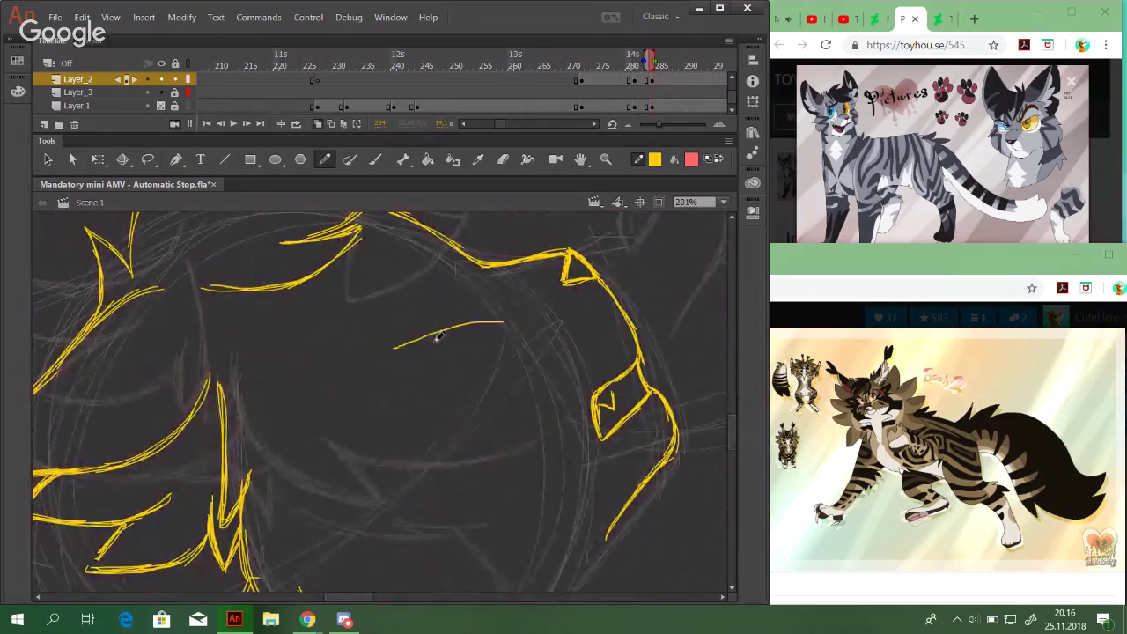
pyautogui.hotkey('ctrl', 'z')
pyautogui.moveTo(506, 323); pyautogui.dragTo(384, 335)
pyautogui.hotkey('ctrl', 'z')
# Draw the eye's upper lid as an arch rising from the inner corner toward the muzzle side
pyautogui.moveTo(383, 431)
pyautogui.mouseDown()
pyautogui.moveTo(437, 331)
pyautogui.moveTo(407, 354)
pyautogui.moveTo(485, 315)
pyautogui.mouseUp()
pyautogui.hotkey('ctrl', 'z')
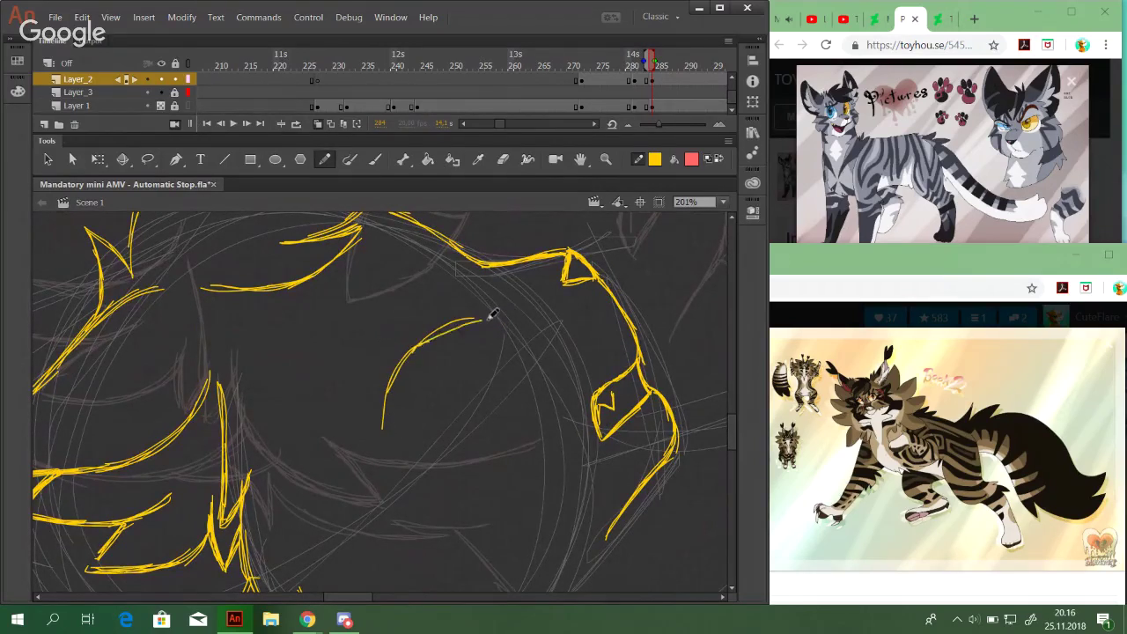
pyautogui.hotkey('ctrl', 'z')
pyautogui.moveTo(392, 406); pyautogui.dragTo(459, 328)
pyautogui.hotkey('ctrl', 'z')
pyautogui.moveTo(403, 357); pyautogui.dragTo(475, 326)
pyautogui.hotkey('ctrl', 'z')
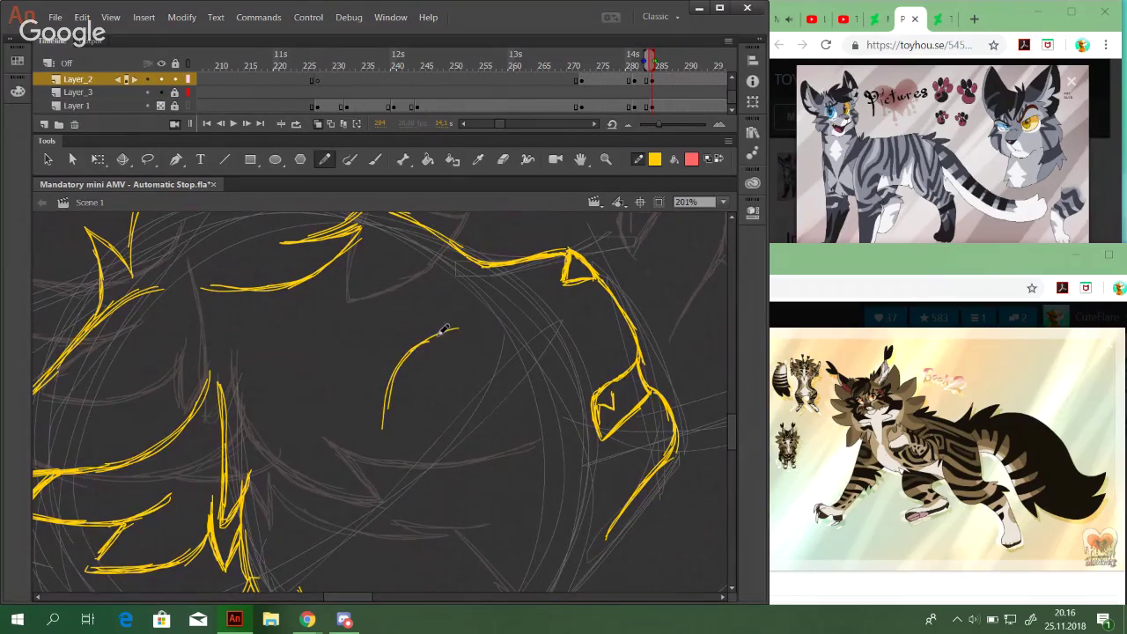
pyautogui.moveTo(410, 352); pyautogui.dragTo(502, 323)
# Draw the eye's curved lower lid from its lower corner toward the upper one
pyautogui.moveTo(384, 431); pyautogui.dragTo(471, 407)
pyautogui.hotkey('ctrl', 'z')
pyautogui.hotkey('ctrl', 'z')
pyautogui.moveTo(384, 432); pyautogui.dragTo(455, 401)
pyautogui.hotkey('ctrl', 'z')
pyautogui.moveTo(382, 432)
pyautogui.mouseDown()
pyautogui.moveTo(473, 393)
pyautogui.moveTo(463, 404)
pyautogui.moveTo(490, 357)
pyautogui.mouseUp()
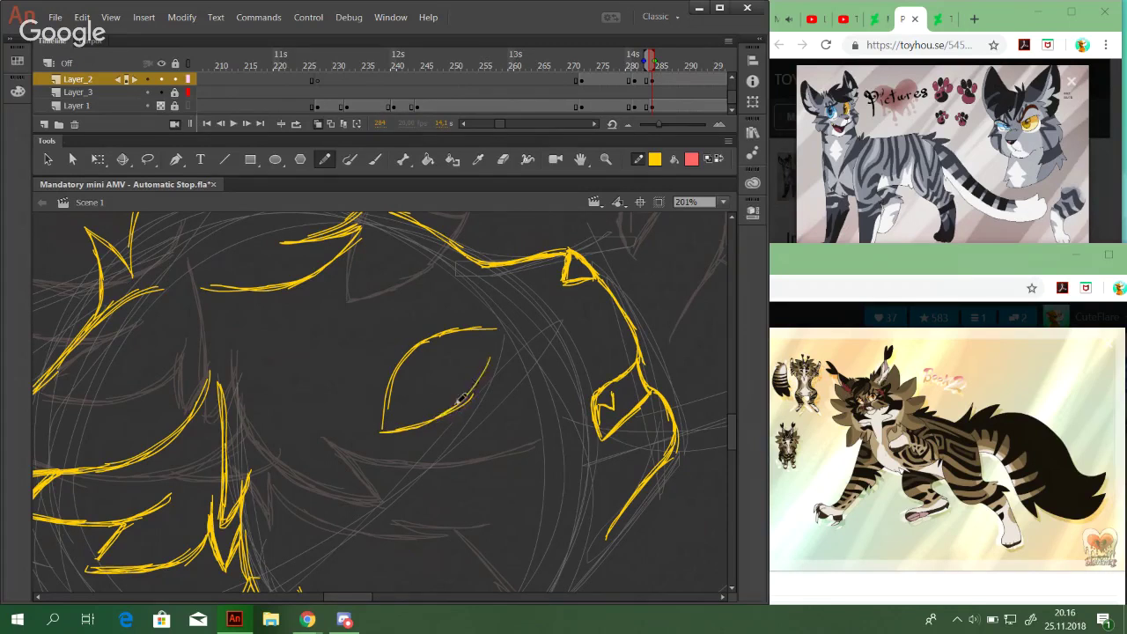
# Close the almond-shaped eye at its upper corner and reinforce the outline down to the lower corner
pyautogui.moveTo(462, 400); pyautogui.dragTo(499, 331)
pyautogui.hotkey('ctrl', 'z')
pyautogui.moveTo(481, 379); pyautogui.dragTo(498, 330)
pyautogui.moveTo(499, 330)
pyautogui.mouseDown()
pyautogui.moveTo(454, 329)
pyautogui.moveTo(485, 326)
pyautogui.moveTo(414, 354)
pyautogui.mouseUp()
pyautogui.hotkey('ctrl', 'z')
pyautogui.moveTo(384, 419); pyautogui.dragTo(382, 432)
pyautogui.moveTo(397, 376); pyautogui.dragTo(384, 435)
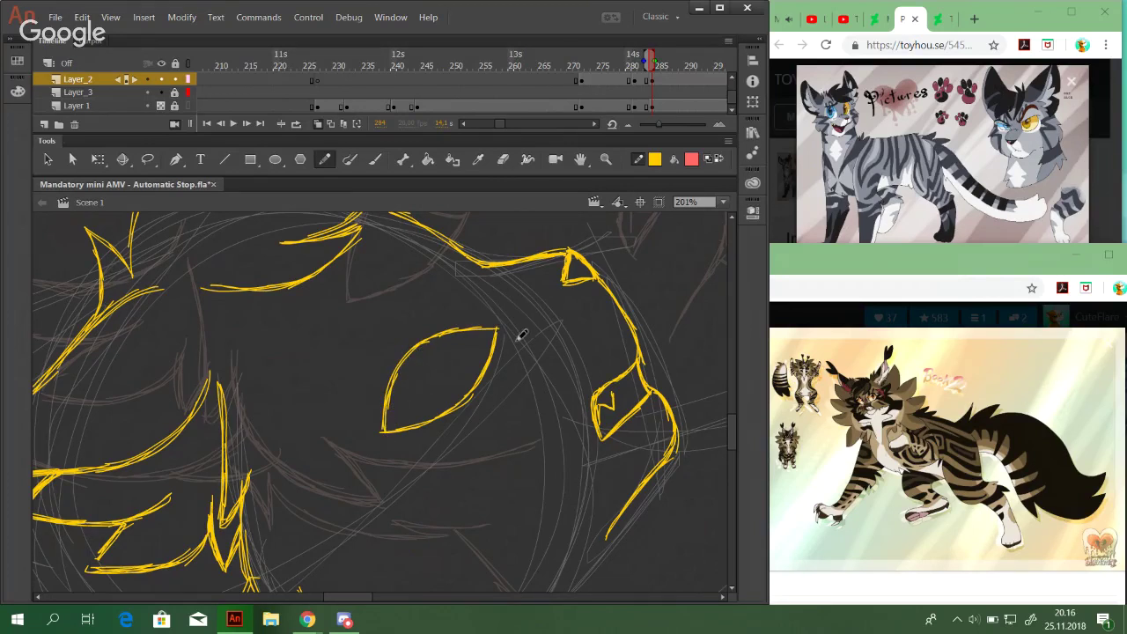
# Select the eye outline and nudge it slightly upward and toward the muzzle
pyautogui.moveTo(513, 378); pyautogui.dragTo(513, 419)
pyautogui.moveTo(462, 385); pyautogui.dragTo(491, 392)
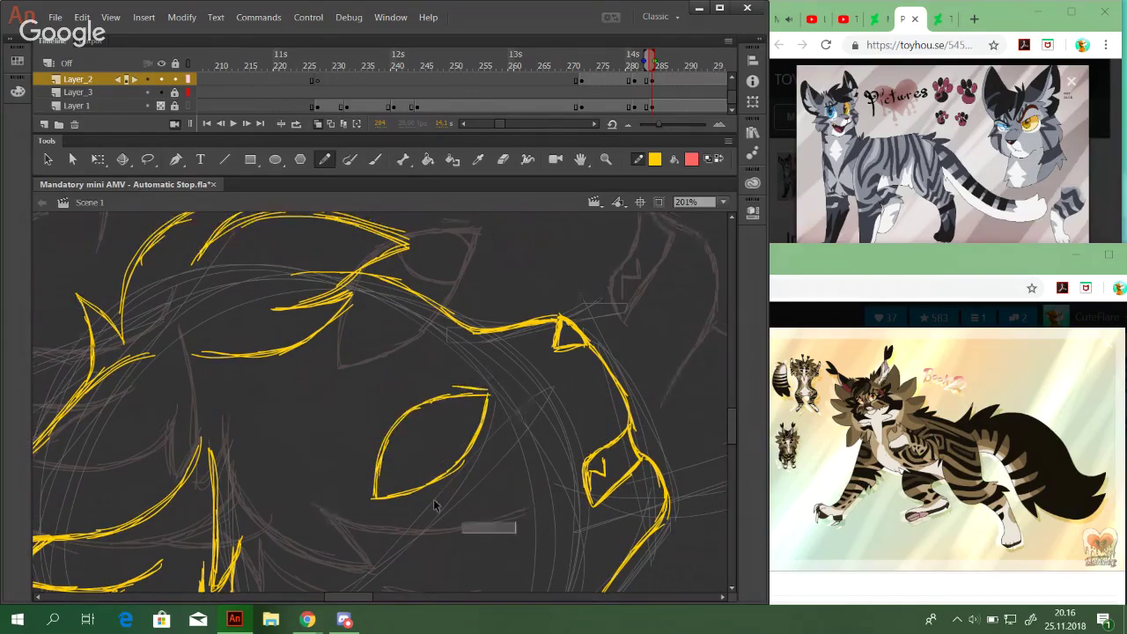
pyautogui.moveTo(517, 534); pyautogui.dragTo(322, 360)
pyautogui.press('Up')
pyautogui.press('Up')
pyautogui.press('Up')
pyautogui.press('Up')
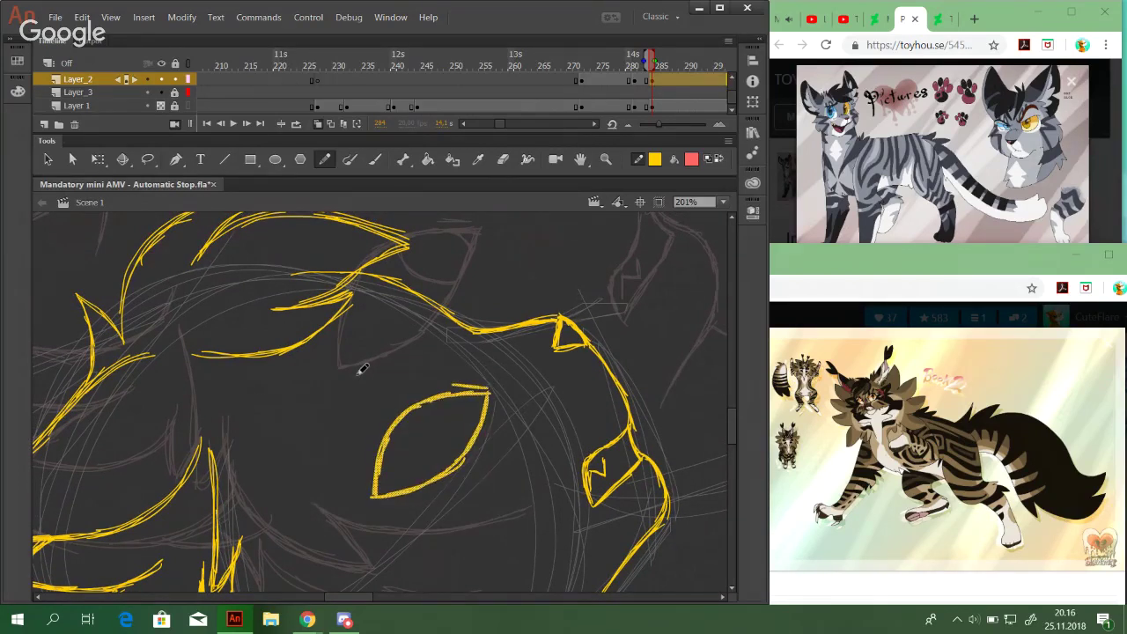
pyautogui.press('Right')
pyautogui.press('Right')
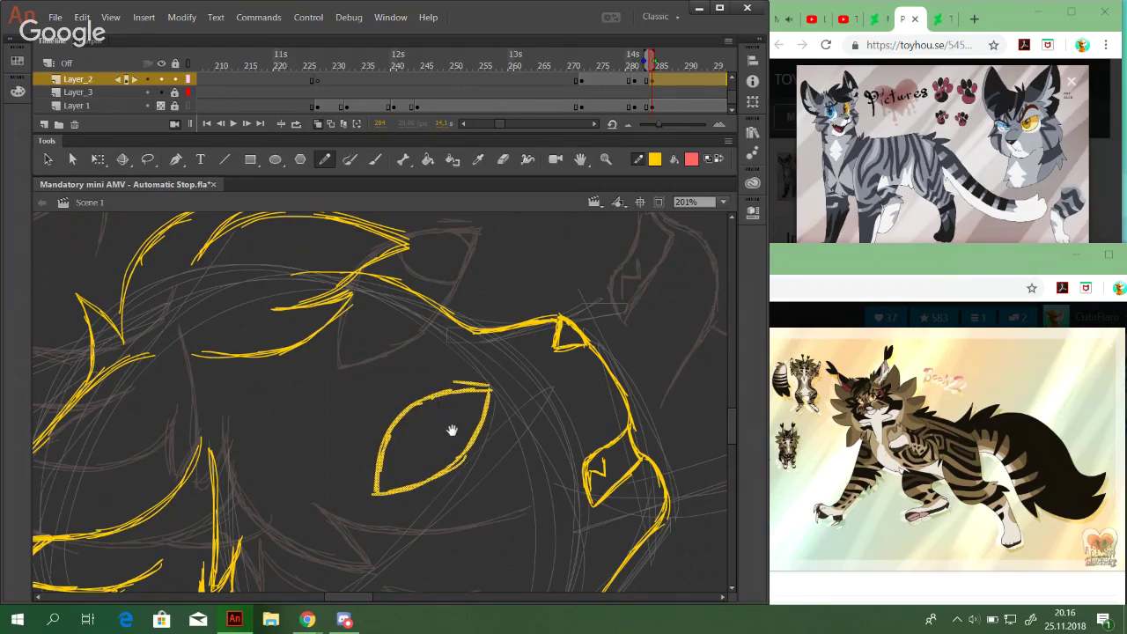
# Draw the curved iris inside the eye, hanging from the upper lid
pyautogui.moveTo(420, 395); pyautogui.dragTo(437, 515)
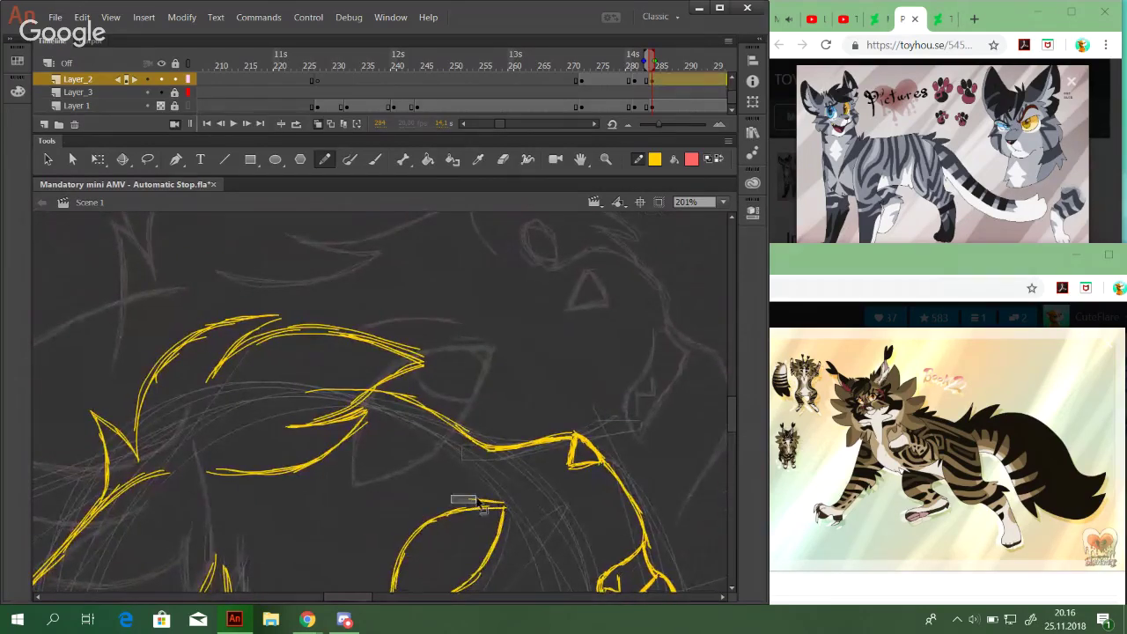
pyautogui.scroll(-3, 422, 435)
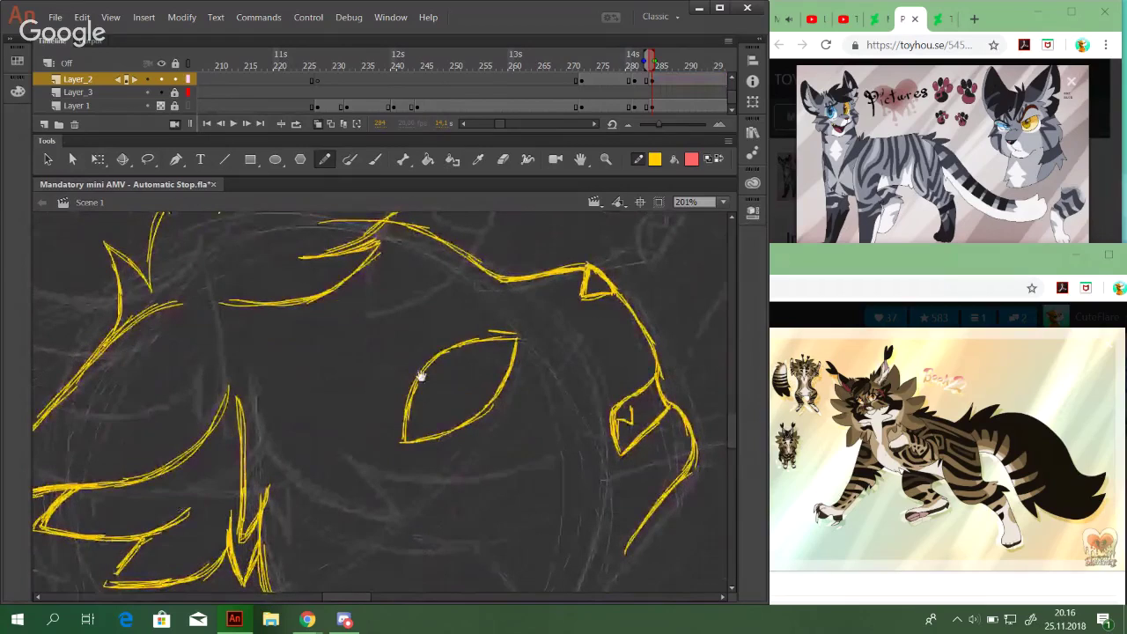
pyautogui.moveTo(457, 519); pyautogui.dragTo(393, 538)
pyautogui.moveTo(408, 360)
pyautogui.mouseDown()
pyautogui.moveTo(419, 433)
pyautogui.moveTo(409, 445)
pyautogui.moveTo(451, 472)
pyautogui.mouseUp()
pyautogui.moveTo(405, 440)
pyautogui.mouseDown()
pyautogui.moveTo(452, 471)
pyautogui.moveTo(458, 456)
pyautogui.moveTo(437, 438)
pyautogui.moveTo(487, 525)
pyautogui.mouseUp()
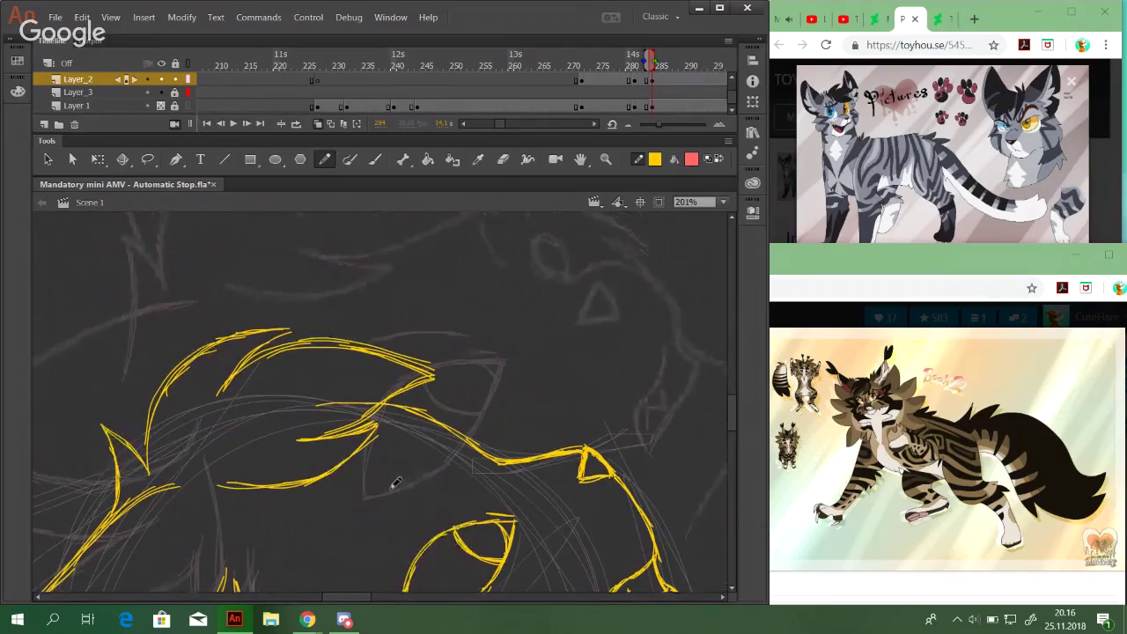
# Draw a short, gently curved brow line above the eye
pyautogui.moveTo(390, 485); pyautogui.dragTo(475, 487)
pyautogui.hotkey('ctrl', 'z')
pyautogui.moveTo(391, 489); pyautogui.dragTo(478, 493)
# Try to draw the far ear's upper edge sloping down from the fur tuft on the head
pyautogui.moveTo(577, 478)
pyautogui.mouseDown()
pyautogui.moveTo(671, 335)
pyautogui.moveTo(864, 369)
pyautogui.mouseUp()
pyautogui.moveTo(460, 331); pyautogui.dragTo(304, 434)
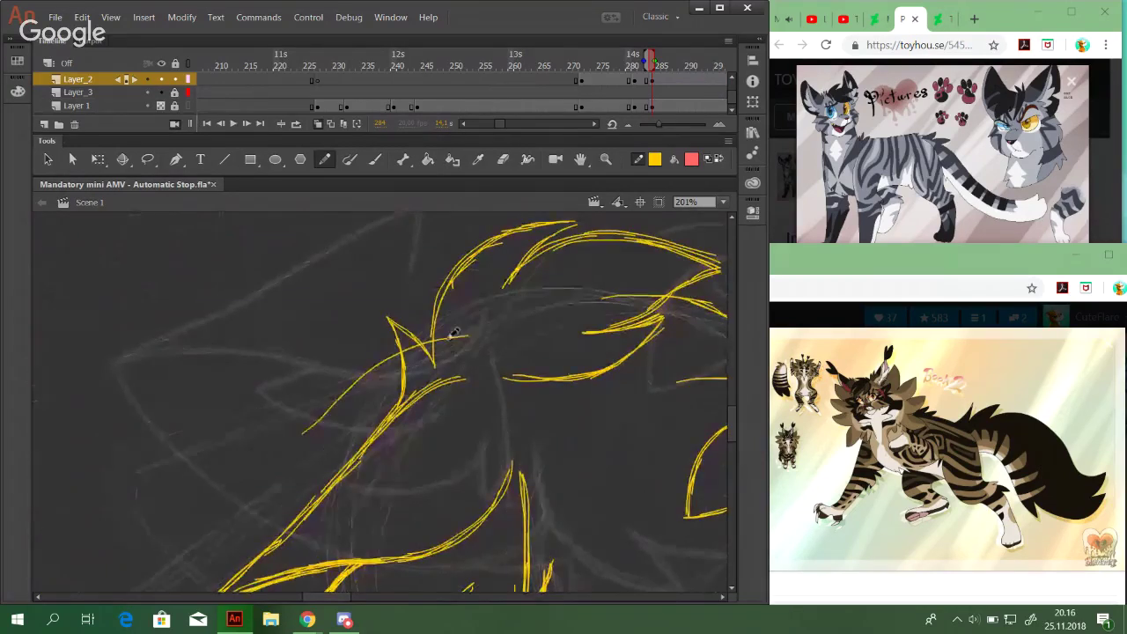
pyautogui.hotkey('ctrl', 'z')
pyautogui.moveTo(461, 329)
pyautogui.mouseDown()
pyautogui.moveTo(339, 385)
pyautogui.moveTo(312, 411)
pyautogui.mouseUp()
pyautogui.hotkey('ctrl', 'z')
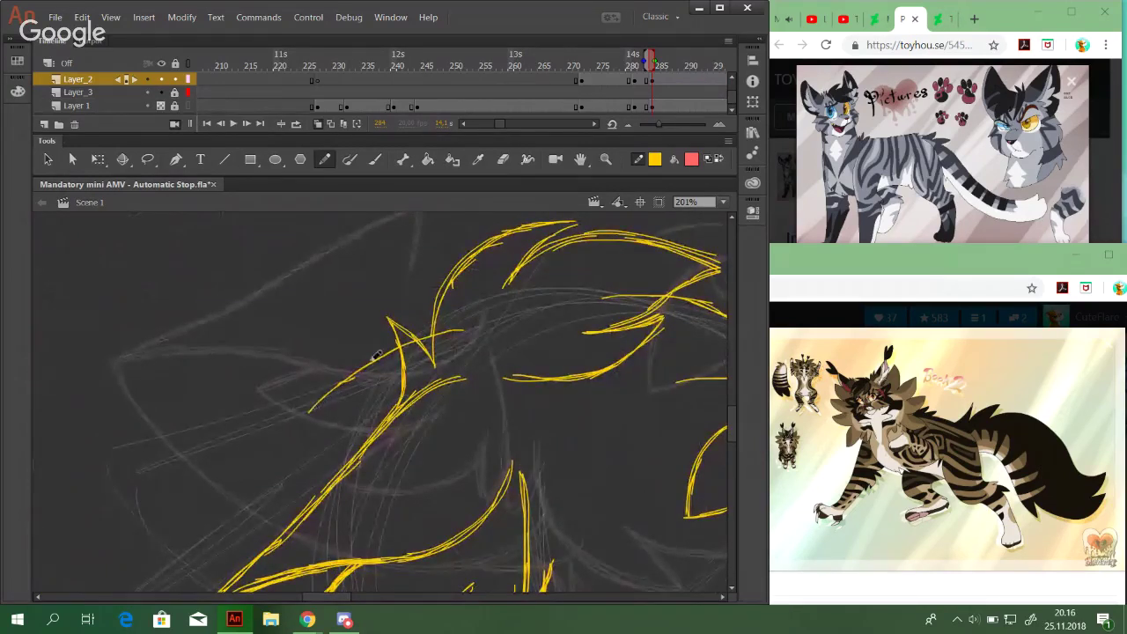
pyautogui.moveTo(377, 357)
pyautogui.mouseDown()
pyautogui.moveTo(259, 448)
pyautogui.moveTo(270, 427)
pyautogui.mouseUp()
pyautogui.hotkey('ctrl', 'z')
pyautogui.moveTo(371, 361)
pyautogui.mouseDown()
pyautogui.moveTo(239, 446)
pyautogui.moveTo(248, 443)
pyautogui.mouseUp()
pyautogui.moveTo(267, 384); pyautogui.dragTo(262, 497)
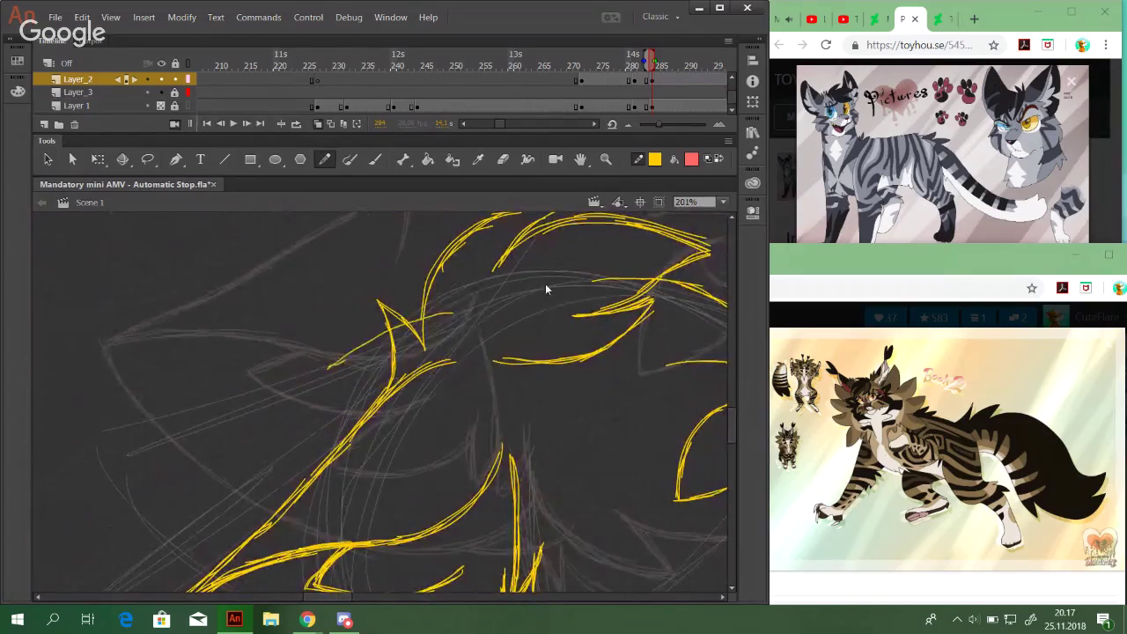
# Set the view to 100% and sketch the far ear's outline behind the near ear with overlapping strokes
pyautogui.click(723, 202)
pyautogui.click(728, 289)
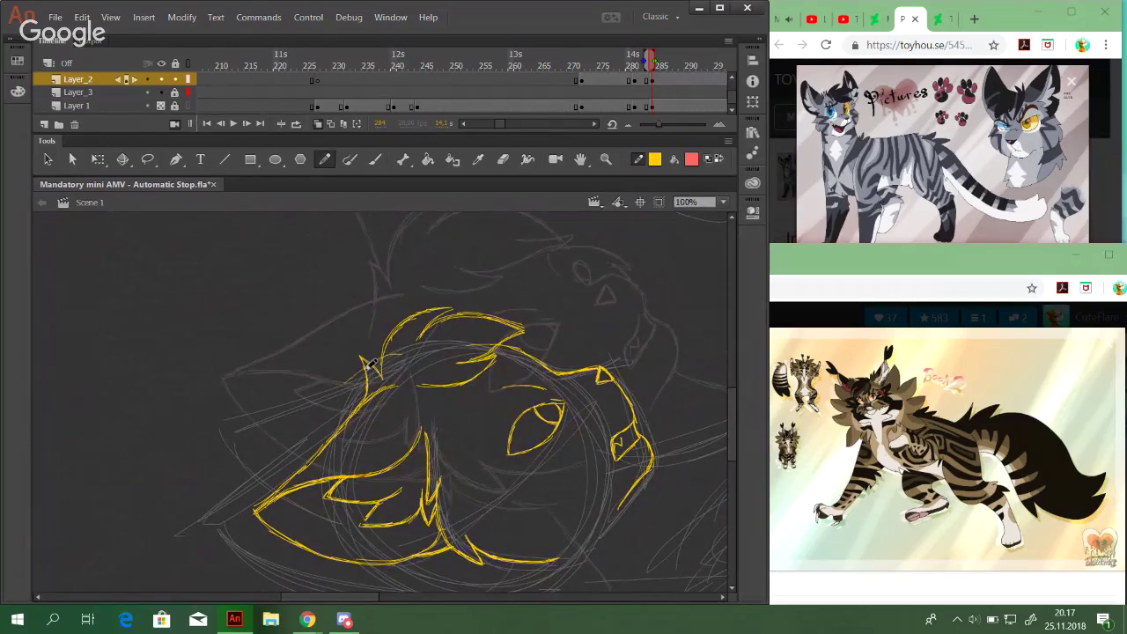
pyautogui.moveTo(324, 398); pyautogui.dragTo(359, 375)
pyautogui.moveTo(284, 432); pyautogui.dragTo(303, 420)
pyautogui.moveTo(358, 373)
pyautogui.mouseDown()
pyautogui.moveTo(290, 420)
pyautogui.moveTo(325, 390)
pyautogui.moveTo(302, 402)
pyautogui.moveTo(348, 380)
pyautogui.moveTo(269, 453)
pyautogui.moveTo(325, 396)
pyautogui.moveTo(304, 433)
pyautogui.moveTo(294, 423)
pyautogui.moveTo(270, 443)
pyautogui.moveTo(307, 403)
pyautogui.moveTo(303, 428)
pyautogui.moveTo(266, 448)
pyautogui.moveTo(284, 472)
pyautogui.moveTo(264, 440)
pyautogui.moveTo(335, 387)
pyautogui.mouseUp()
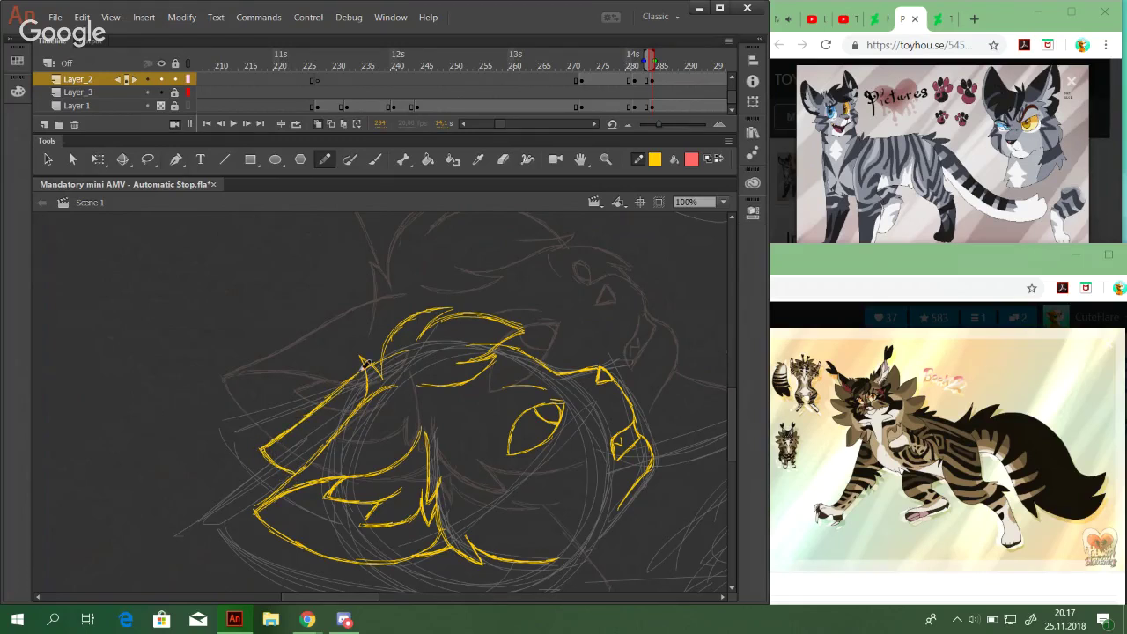
# Lasso the inner ear edge, cheek fur and jaw lines, and nudge them slightly toward the muzzle and upward
pyautogui.moveTo(511, 435); pyautogui.dragTo(339, 380)
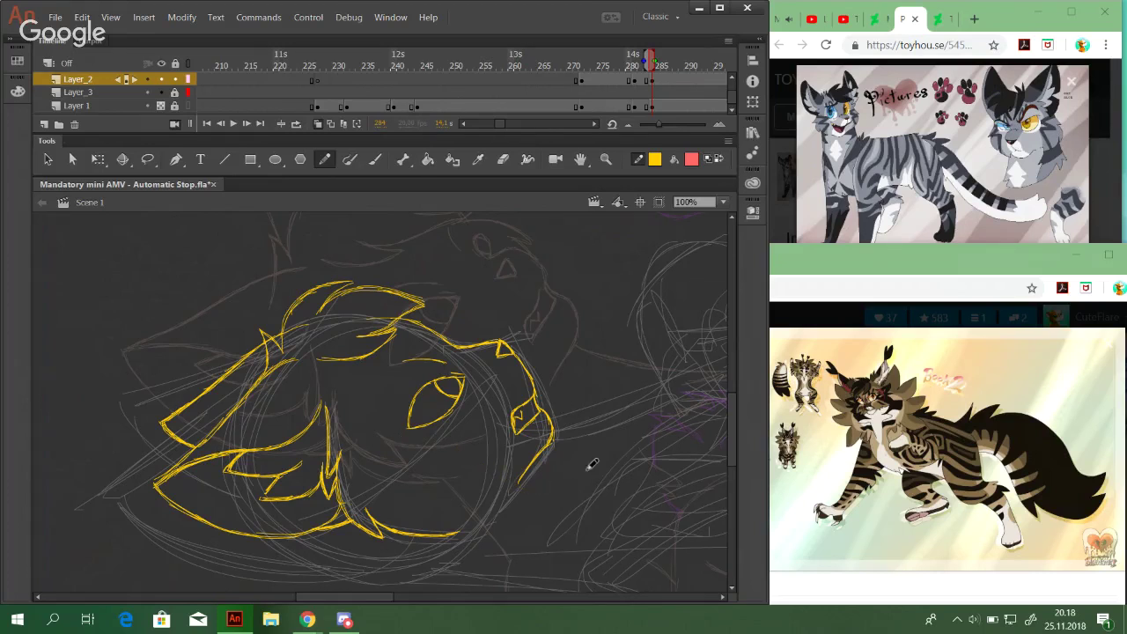
pyautogui.moveTo(594, 452)
pyautogui.mouseDown()
pyautogui.moveTo(523, 485)
pyautogui.moveTo(458, 404)
pyautogui.mouseUp()
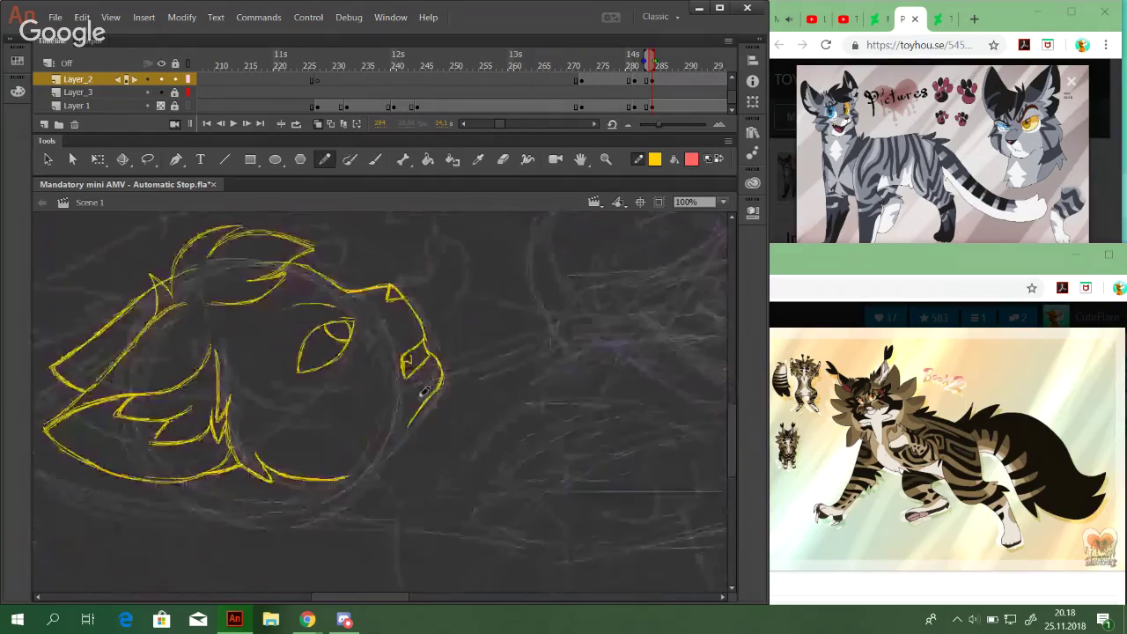
pyautogui.moveTo(288, 425); pyautogui.dragTo(357, 452)
pyautogui.moveTo(322, 406)
pyautogui.mouseDown()
pyautogui.moveTo(355, 455)
pyautogui.moveTo(365, 437)
pyautogui.moveTo(335, 379)
pyautogui.mouseUp()
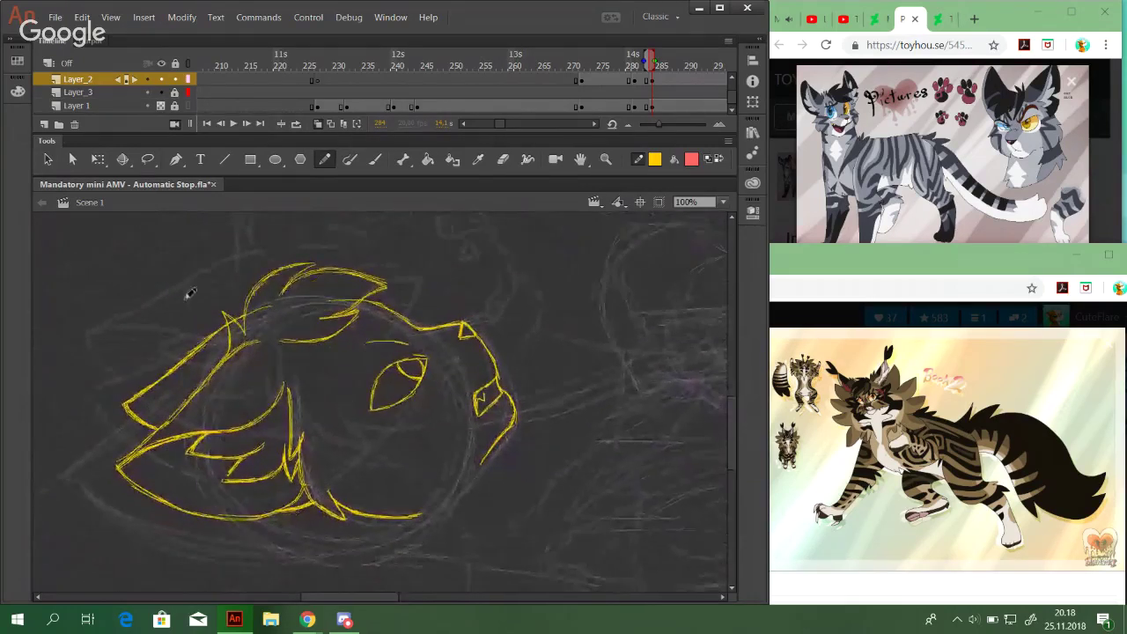
pyautogui.click(147, 158)
pyautogui.moveTo(352, 473)
pyautogui.mouseDown()
pyautogui.moveTo(332, 524)
pyautogui.moveTo(291, 463)
pyautogui.moveTo(288, 374)
pyautogui.moveTo(357, 454)
pyautogui.mouseUp()
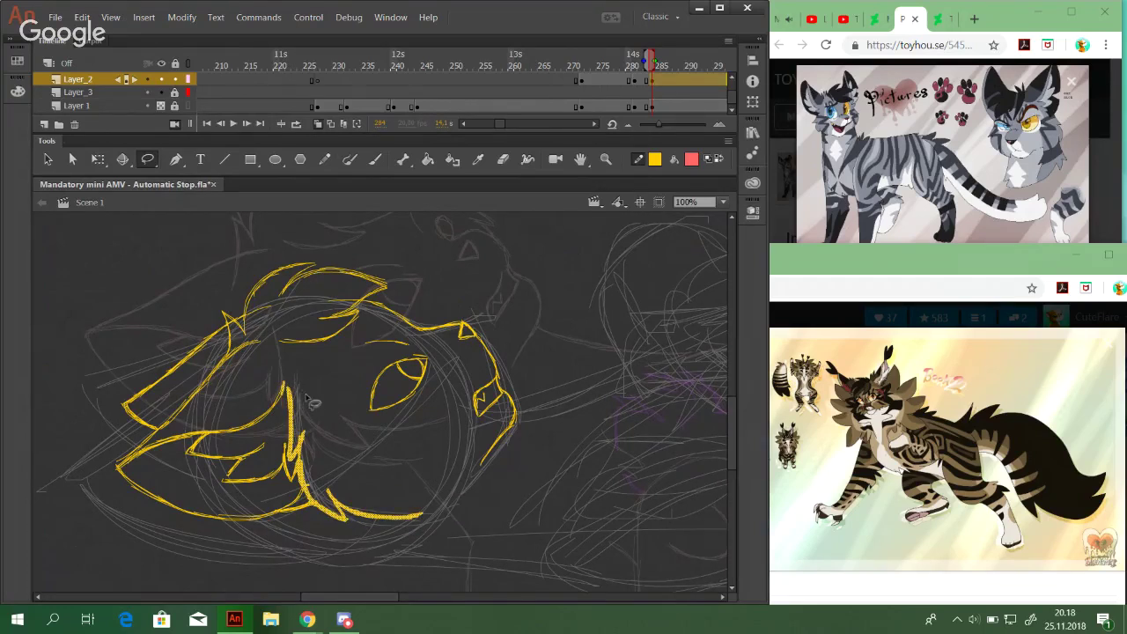
pyautogui.press('Right')
pyautogui.press('Right')
pyautogui.press('Up')
pyautogui.press('Up')
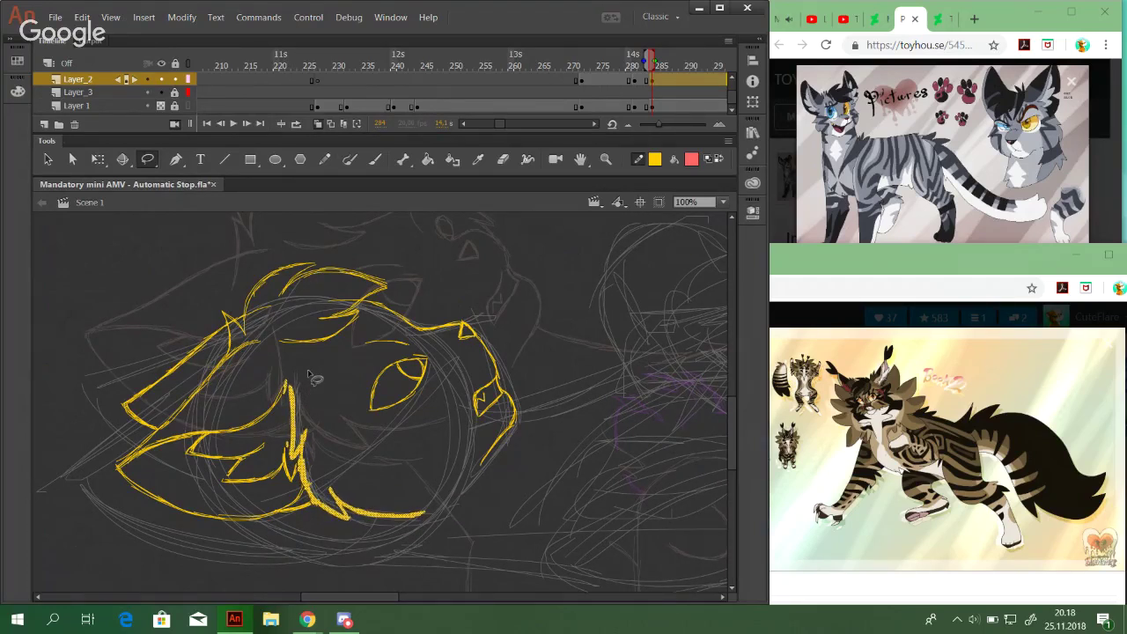
pyautogui.press('Right')
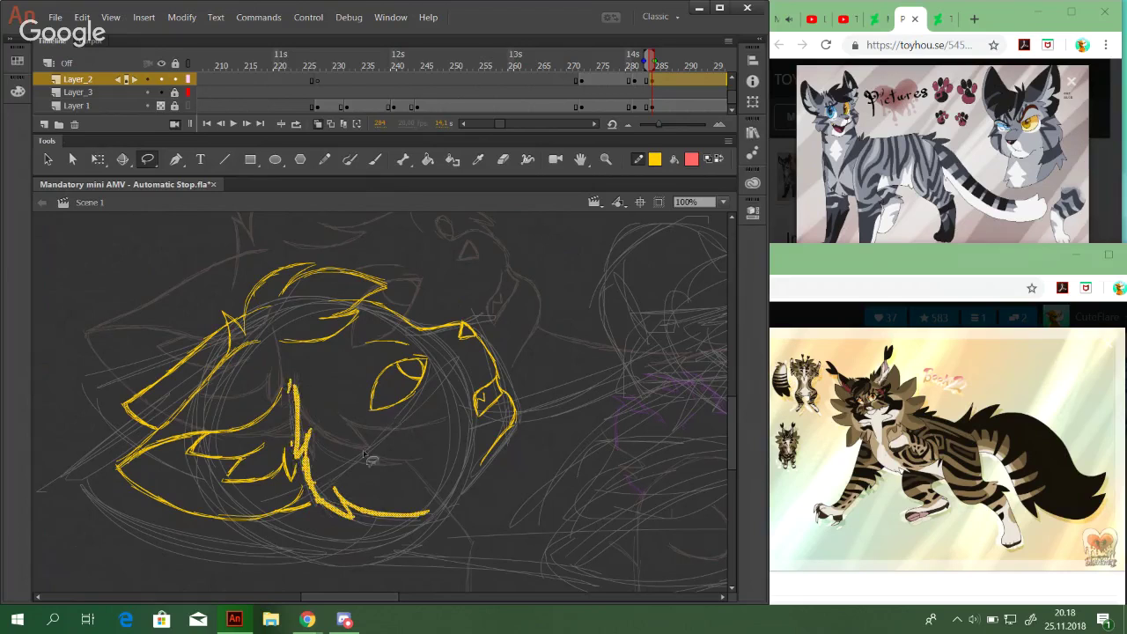
pyautogui.click(396, 486)
pyautogui.click(324, 158)
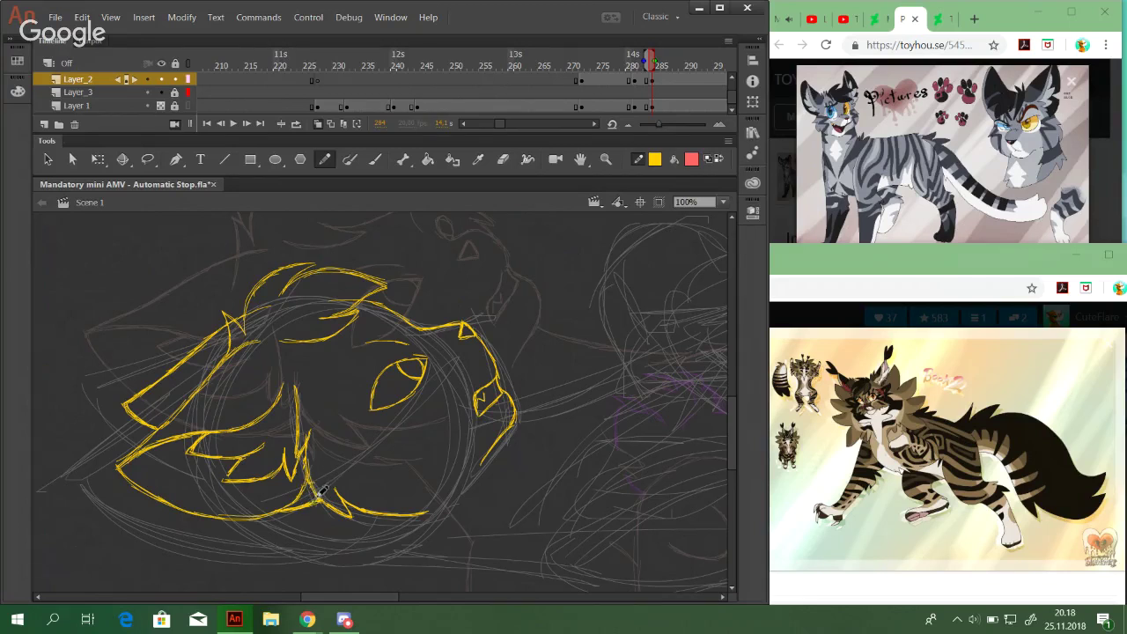
# Sketch the pointed neck fur tufts beneath the near ear and jaw line
pyautogui.moveTo(512, 497); pyautogui.dragTo(507, 503)
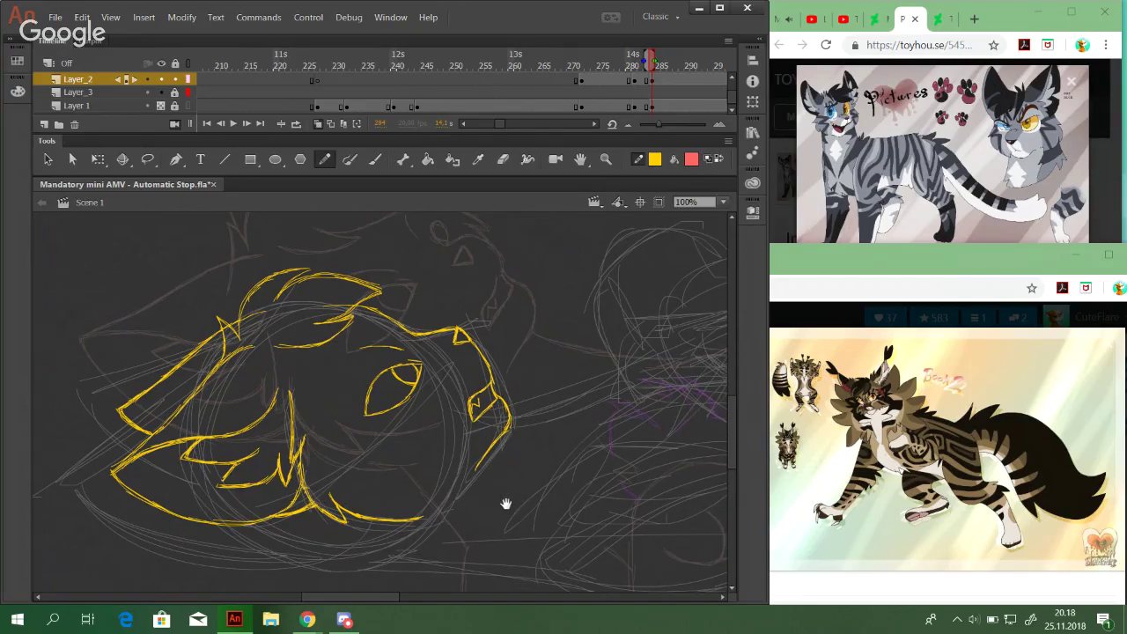
pyautogui.scroll(-3, 507, 504)
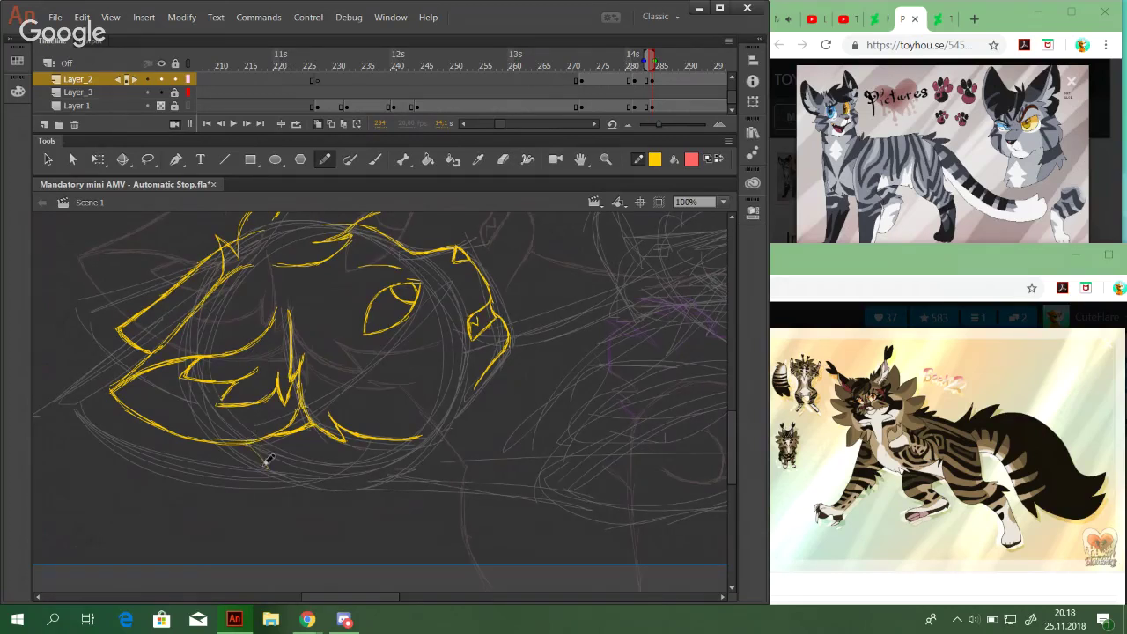
pyautogui.moveTo(247, 445)
pyautogui.mouseDown()
pyautogui.moveTo(269, 473)
pyautogui.moveTo(268, 438)
pyautogui.moveTo(273, 467)
pyautogui.moveTo(255, 439)
pyautogui.moveTo(355, 479)
pyautogui.mouseUp()
pyautogui.hotkey('ctrl', 'z')
pyautogui.hotkey('ctrl', 'z')
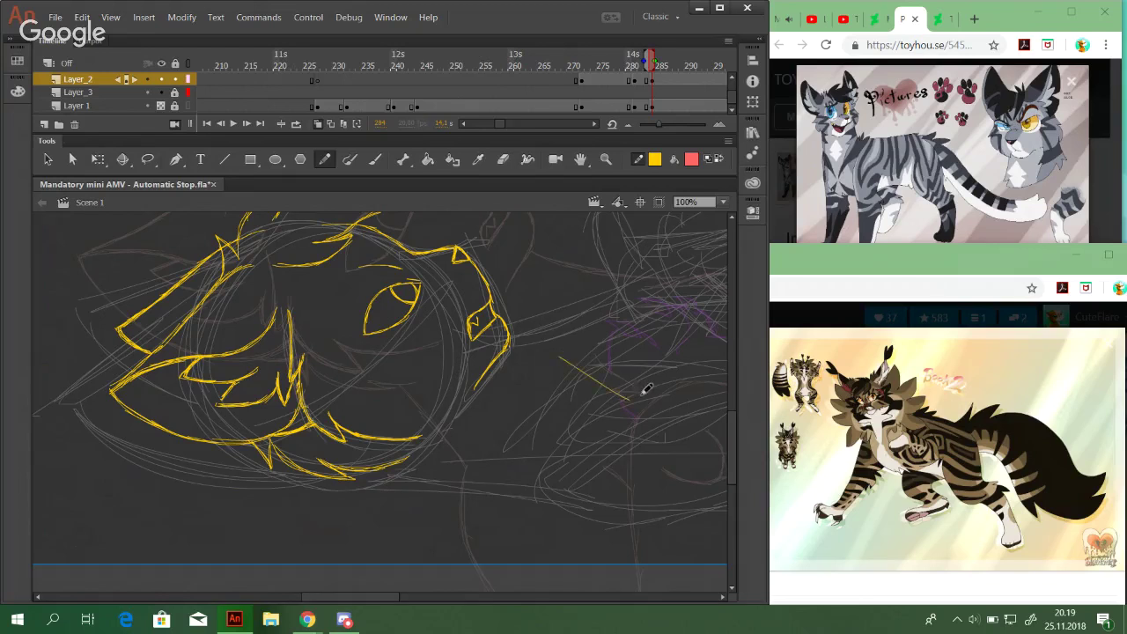
# Draw a small hooked curve on the body sketch beside the head, with a large arch sweeping around and down from it
pyautogui.moveTo(630, 411)
pyautogui.mouseDown()
pyautogui.moveTo(575, 422)
pyautogui.moveTo(573, 446)
pyautogui.moveTo(587, 450)
pyautogui.moveTo(508, 439)
pyautogui.moveTo(480, 423)
pyautogui.moveTo(455, 329)
pyautogui.mouseUp()
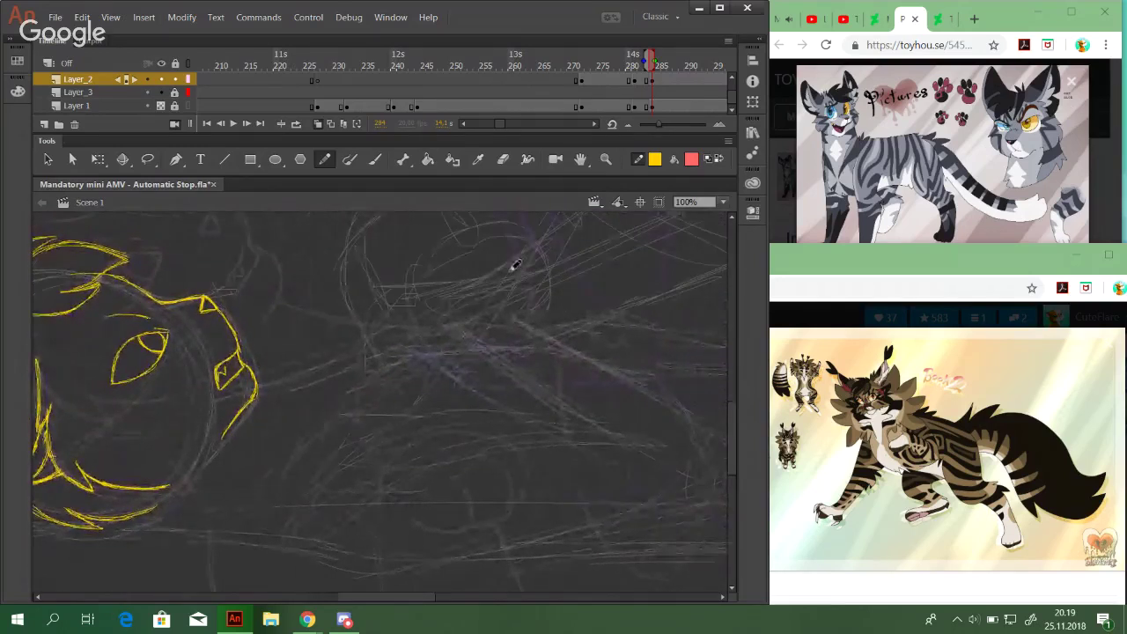
pyautogui.moveTo(521, 265)
pyautogui.mouseDown()
pyautogui.moveTo(494, 254)
pyautogui.moveTo(533, 249)
pyautogui.moveTo(546, 260)
pyautogui.moveTo(514, 252)
pyautogui.moveTo(544, 259)
pyautogui.moveTo(534, 249)
pyautogui.moveTo(547, 265)
pyautogui.moveTo(512, 313)
pyautogui.mouseUp()
pyautogui.hotkey('ctrl', 'z')
pyautogui.hotkey('ctrl', 'z')
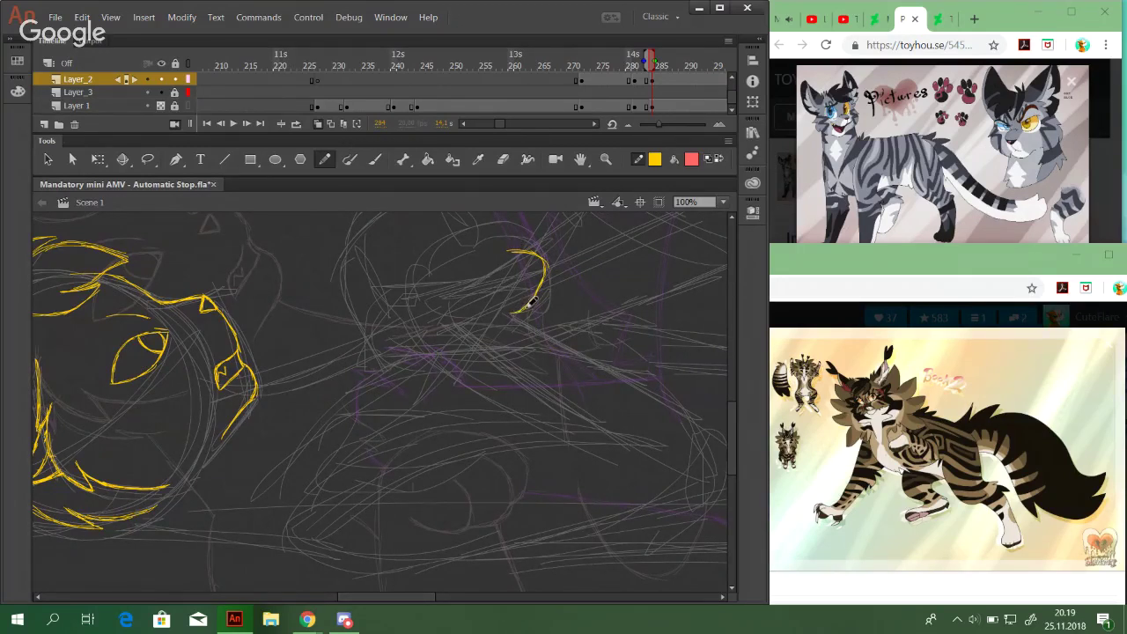
pyautogui.moveTo(544, 259)
pyautogui.mouseDown()
pyautogui.moveTo(536, 236)
pyautogui.moveTo(493, 227)
pyautogui.moveTo(439, 284)
pyautogui.mouseUp()
pyautogui.moveTo(463, 245)
pyautogui.mouseDown()
pyautogui.moveTo(432, 307)
pyautogui.moveTo(450, 265)
pyautogui.moveTo(435, 353)
pyautogui.mouseUp()
pyautogui.hotkey('ctrl', 'z')
pyautogui.moveTo(446, 275)
pyautogui.mouseDown()
pyautogui.moveTo(446, 321)
pyautogui.moveTo(435, 296)
pyautogui.moveTo(436, 326)
pyautogui.moveTo(454, 347)
pyautogui.moveTo(438, 338)
pyautogui.moveTo(473, 362)
pyautogui.moveTo(448, 354)
pyautogui.moveTo(504, 400)
pyautogui.moveTo(480, 390)
pyautogui.moveTo(520, 419)
pyautogui.moveTo(572, 444)
pyautogui.mouseUp()
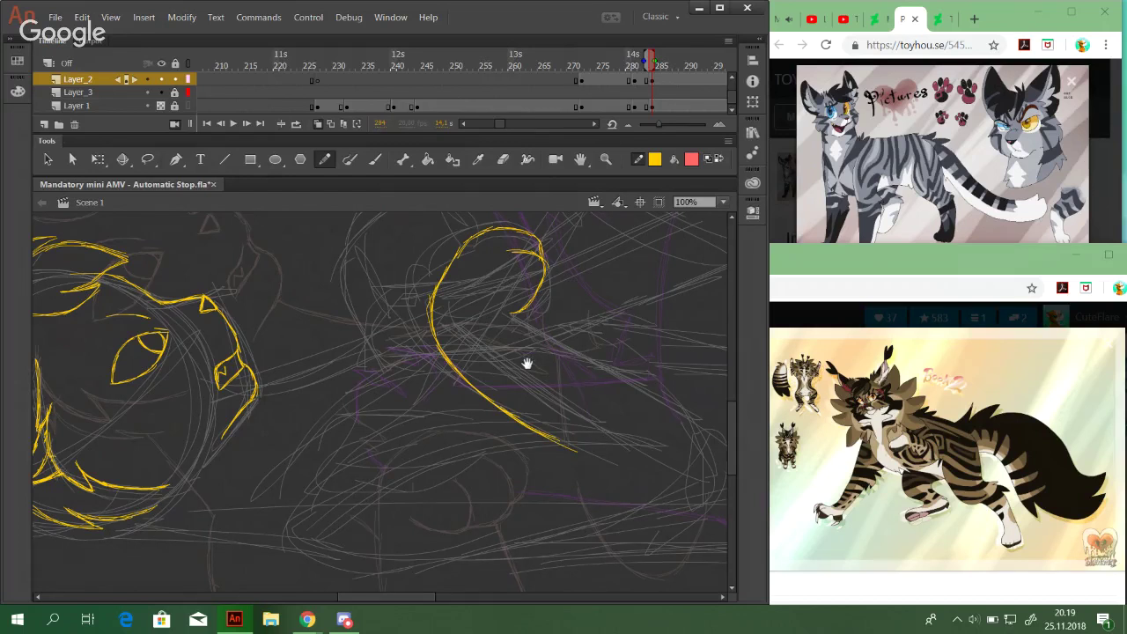
# Sketch the yellow cat's long lower limb contour below the arch, curving up around the bend at its far end
pyautogui.moveTo(527, 362); pyautogui.dragTo(495, 324)
pyautogui.moveTo(258, 483); pyautogui.dragTo(374, 533)
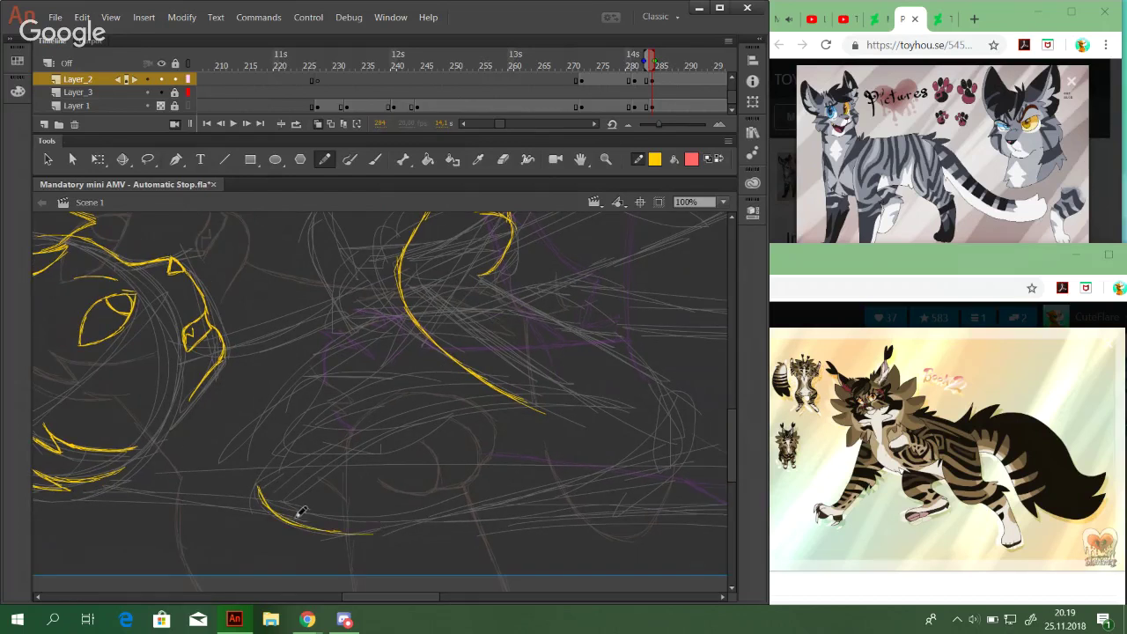
pyautogui.moveTo(302, 512)
pyautogui.mouseDown()
pyautogui.moveTo(425, 529)
pyautogui.moveTo(484, 508)
pyautogui.moveTo(408, 528)
pyautogui.moveTo(551, 490)
pyautogui.mouseUp()
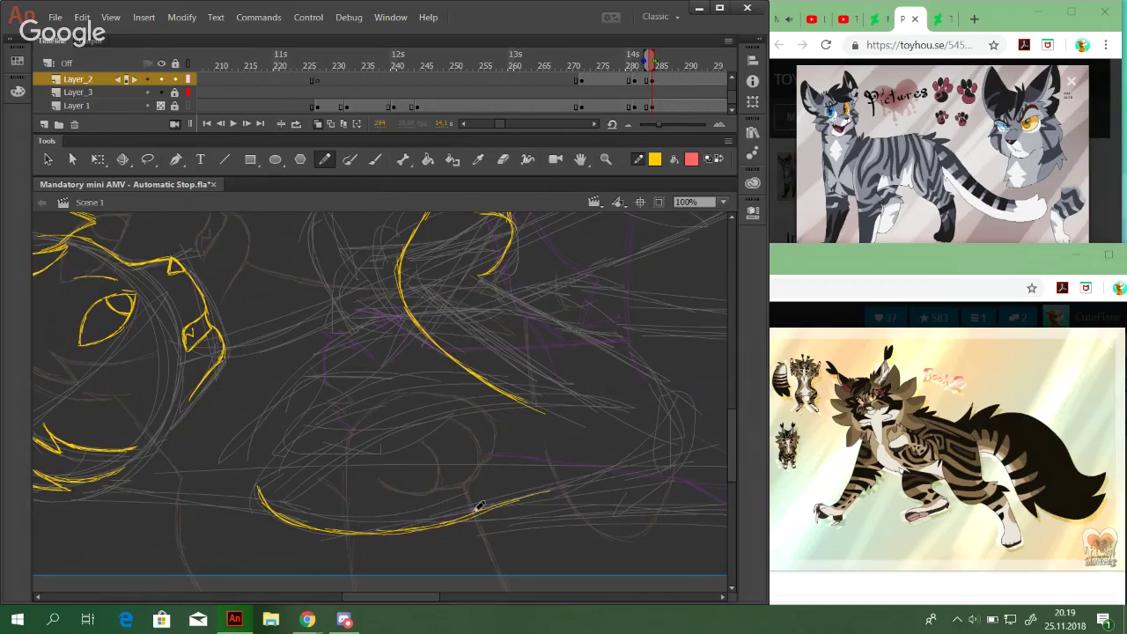
pyautogui.moveTo(479, 507)
pyautogui.mouseDown()
pyautogui.moveTo(656, 453)
pyautogui.moveTo(587, 482)
pyautogui.moveTo(682, 435)
pyautogui.moveTo(635, 469)
pyautogui.moveTo(649, 462)
pyautogui.moveTo(675, 413)
pyautogui.moveTo(657, 450)
pyautogui.moveTo(676, 398)
pyautogui.mouseUp()
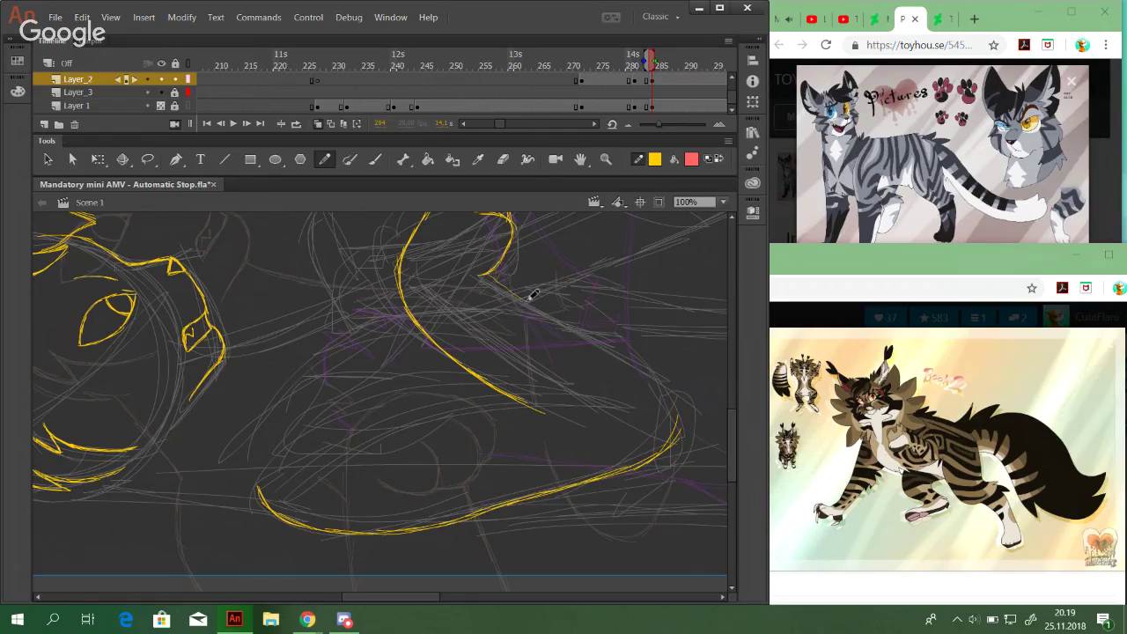
# Draw the sloping upper contour from the base of the small hook down to the far bend, with overlapping strokes
pyautogui.moveTo(484, 272)
pyautogui.mouseDown()
pyautogui.moveTo(538, 309)
pyautogui.moveTo(528, 390)
pyautogui.moveTo(607, 387)
pyautogui.moveTo(674, 445)
pyautogui.mouseUp()
pyautogui.press('space')
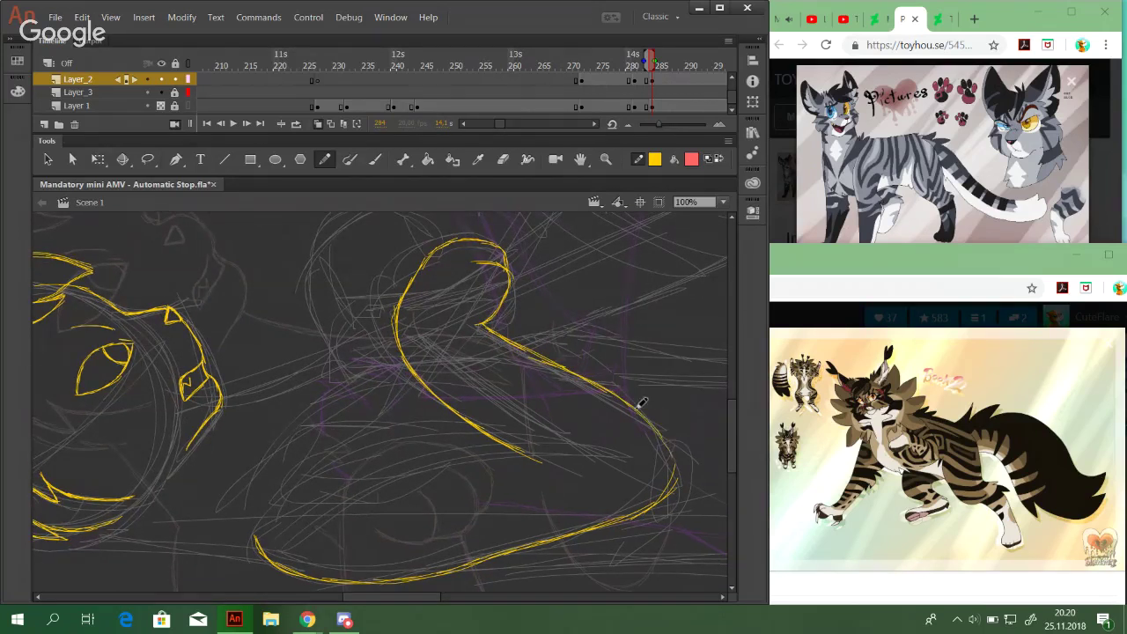
pyautogui.moveTo(638, 408)
pyautogui.mouseDown()
pyautogui.moveTo(680, 480)
pyautogui.moveTo(667, 448)
pyautogui.moveTo(671, 488)
pyautogui.mouseUp()
pyautogui.moveTo(655, 438)
pyautogui.mouseDown()
pyautogui.moveTo(673, 501)
pyautogui.moveTo(671, 489)
pyautogui.mouseUp()
pyautogui.hotkey('ctrl', 'z')
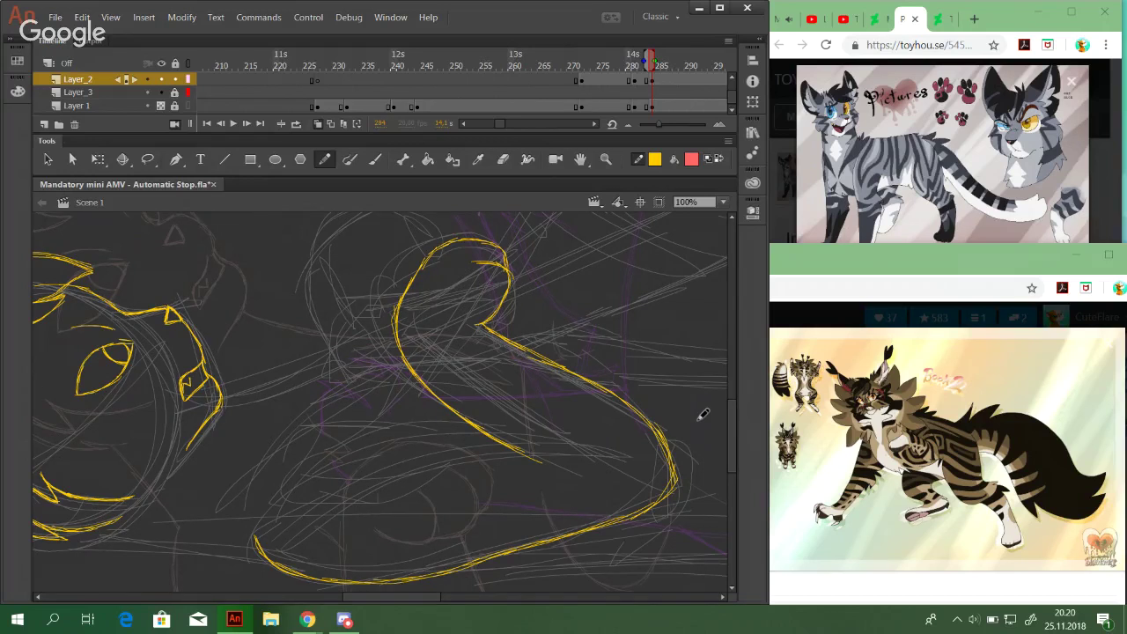
# Turn off outline display for Layer 1 and sketch a shallow curve over the folded limb, meeting the arch's lower stretch
pyautogui.click(190, 107)
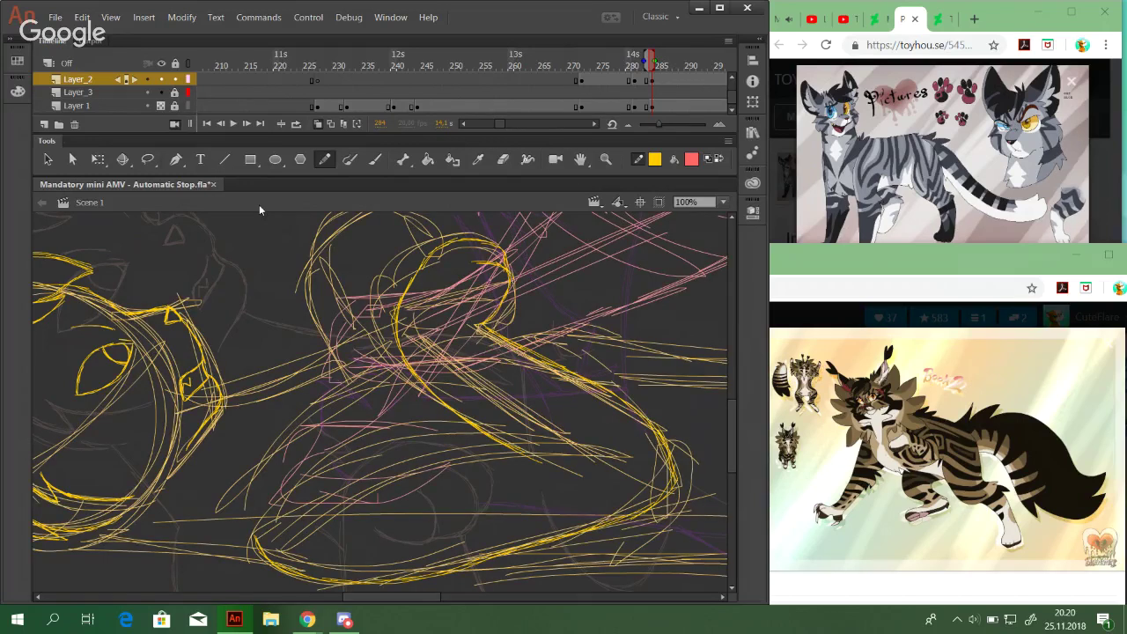
pyautogui.moveTo(340, 442); pyautogui.dragTo(297, 393)
pyautogui.moveTo(273, 400); pyautogui.dragTo(340, 378)
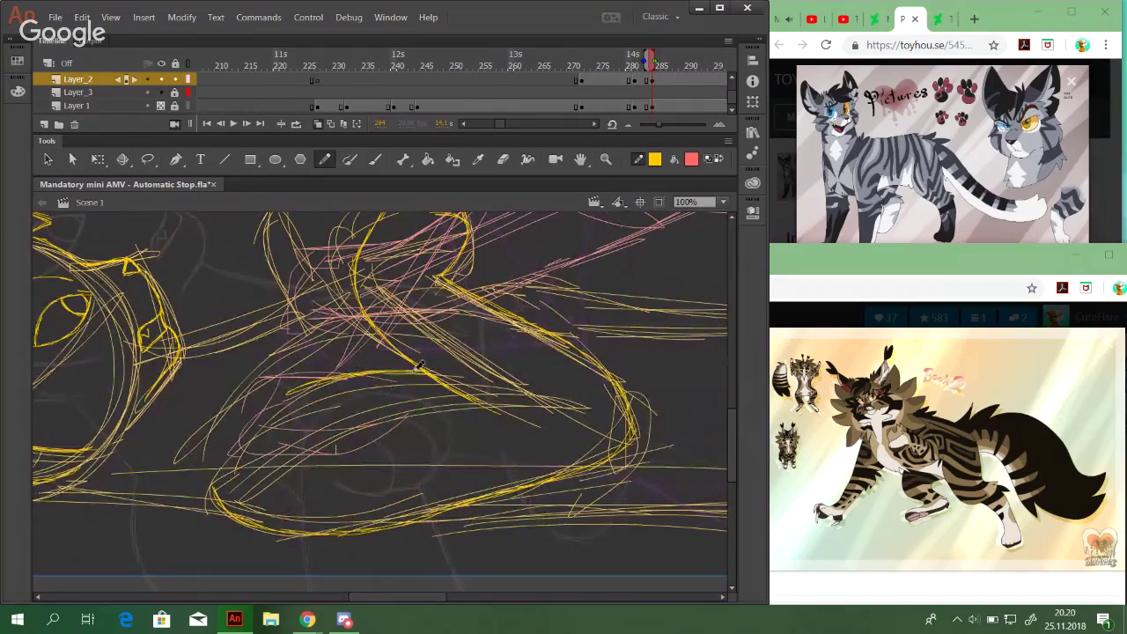
# Sketch the yellow line running from beneath the chin to the near end of the lower limb contour
pyautogui.moveTo(580, 385)
pyautogui.mouseDown()
pyautogui.moveTo(578, 408)
pyautogui.moveTo(632, 444)
pyautogui.mouseUp()
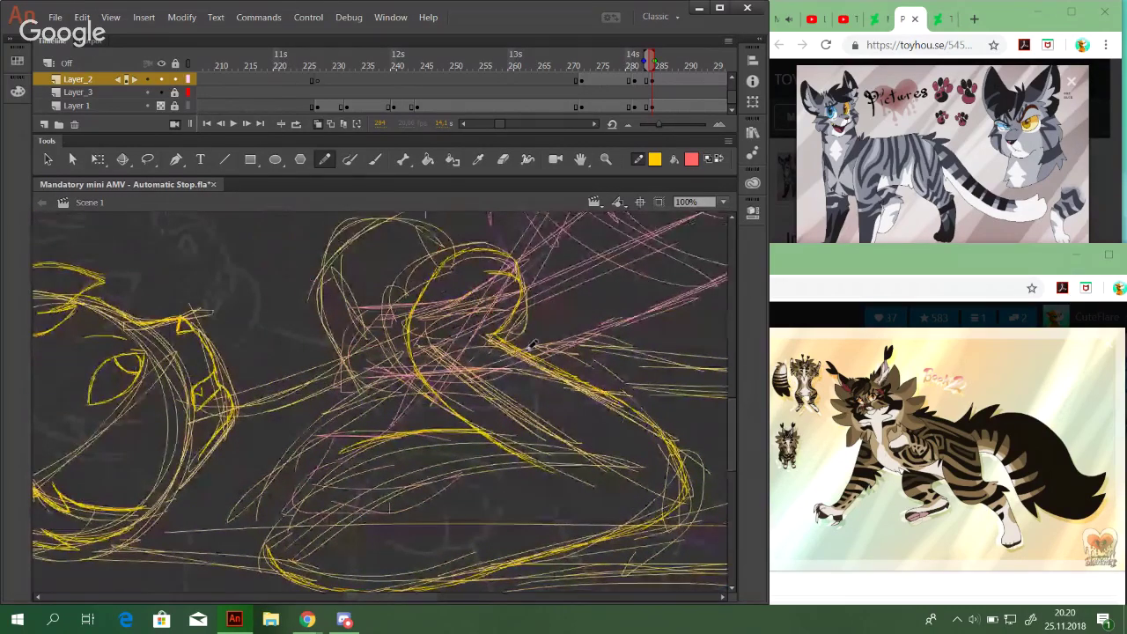
pyautogui.scroll(1, 531, 345)
pyautogui.moveTo(399, 249); pyautogui.dragTo(570, 374)
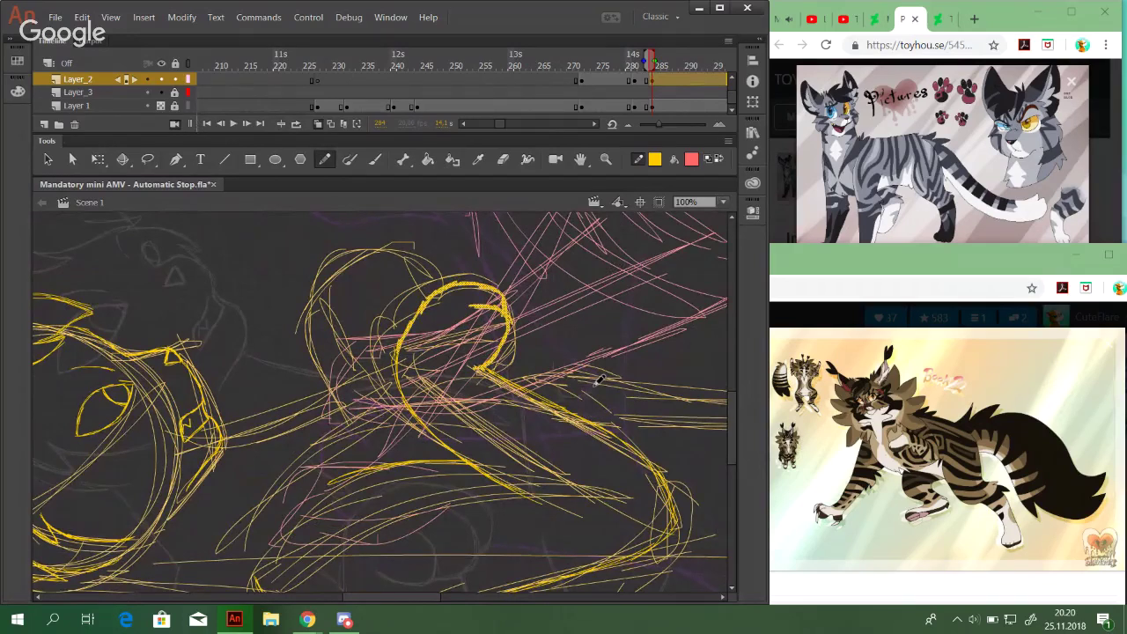
pyautogui.scroll(-5, 470, 410)
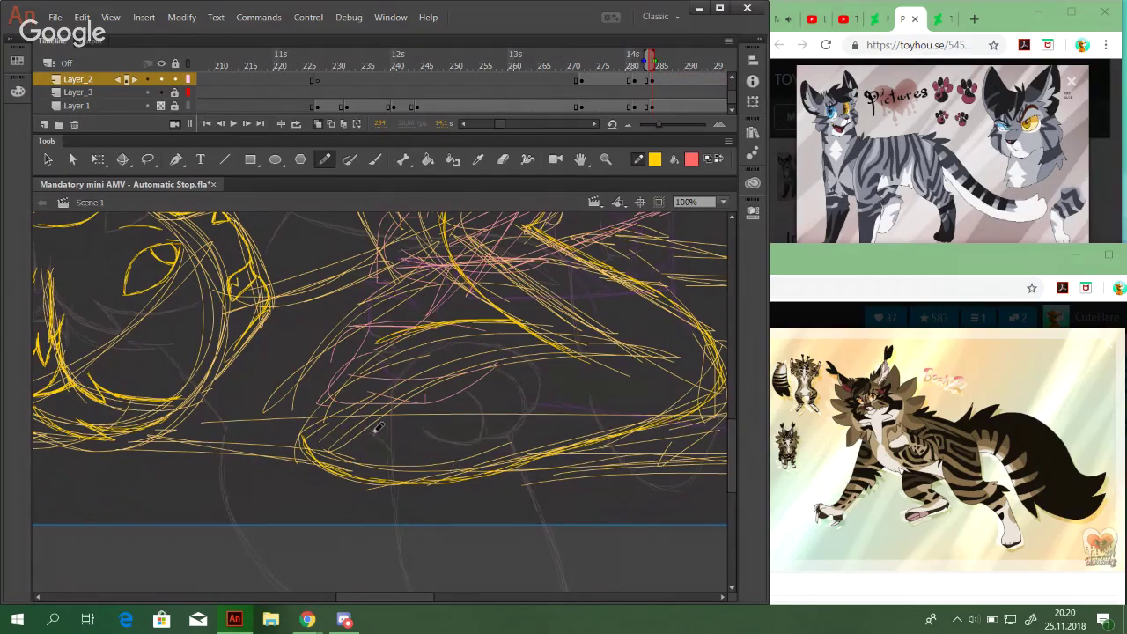
pyautogui.moveTo(326, 438); pyautogui.dragTo(403, 419)
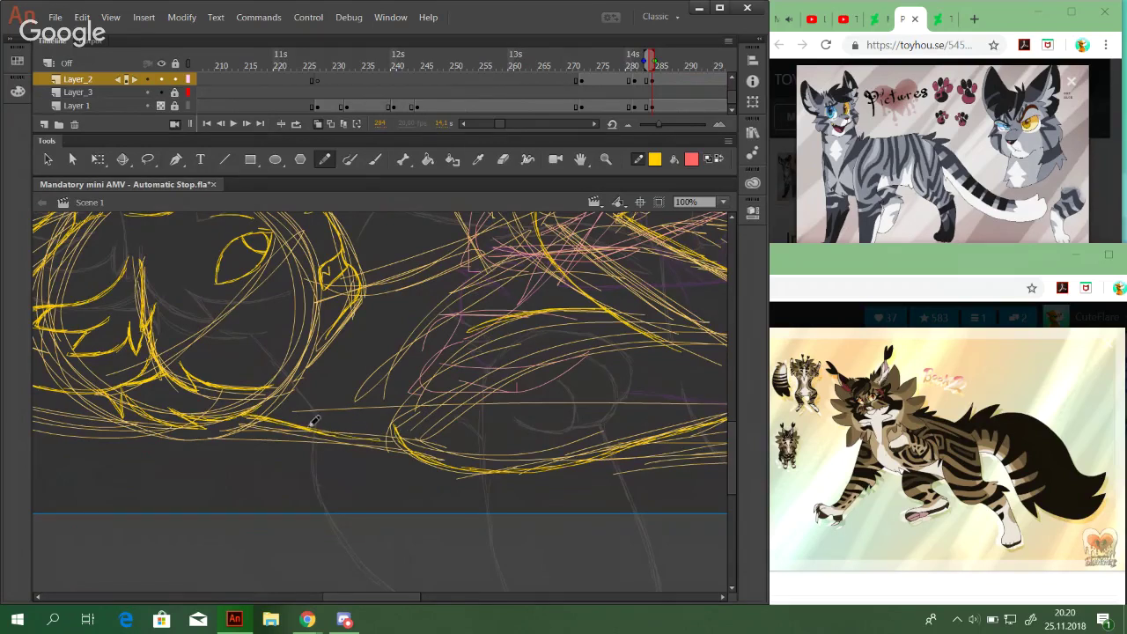
pyautogui.moveTo(498, 396)
pyautogui.mouseDown()
pyautogui.moveTo(571, 444)
pyautogui.moveTo(432, 503)
pyautogui.moveTo(402, 494)
pyautogui.mouseUp()
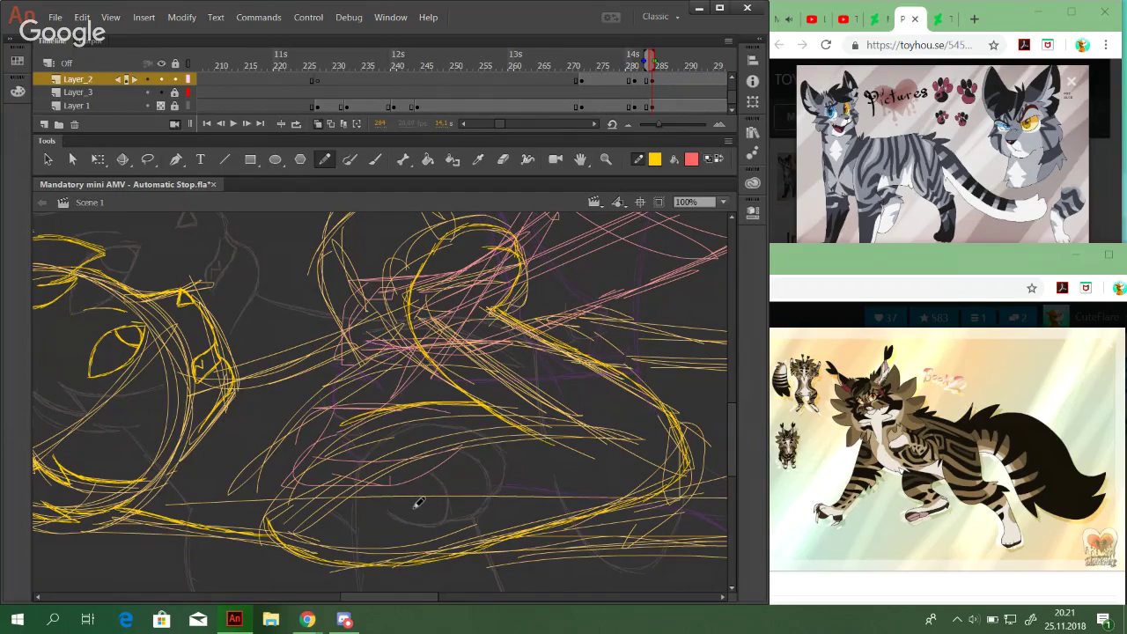
# Switch the pencil stroke to red and sketch the lower inner curve of the second cat's upright body over the guide lines
pyautogui.moveTo(517, 423); pyautogui.dragTo(361, 435)
pyautogui.moveTo(607, 462)
pyautogui.mouseDown()
pyautogui.moveTo(417, 480)
pyautogui.moveTo(656, 552)
pyautogui.mouseUp()
pyautogui.moveTo(396, 494); pyautogui.dragTo(511, 471)
pyautogui.moveTo(328, 499)
pyautogui.mouseDown()
pyautogui.moveTo(532, 423)
pyautogui.moveTo(405, 506)
pyautogui.mouseUp()
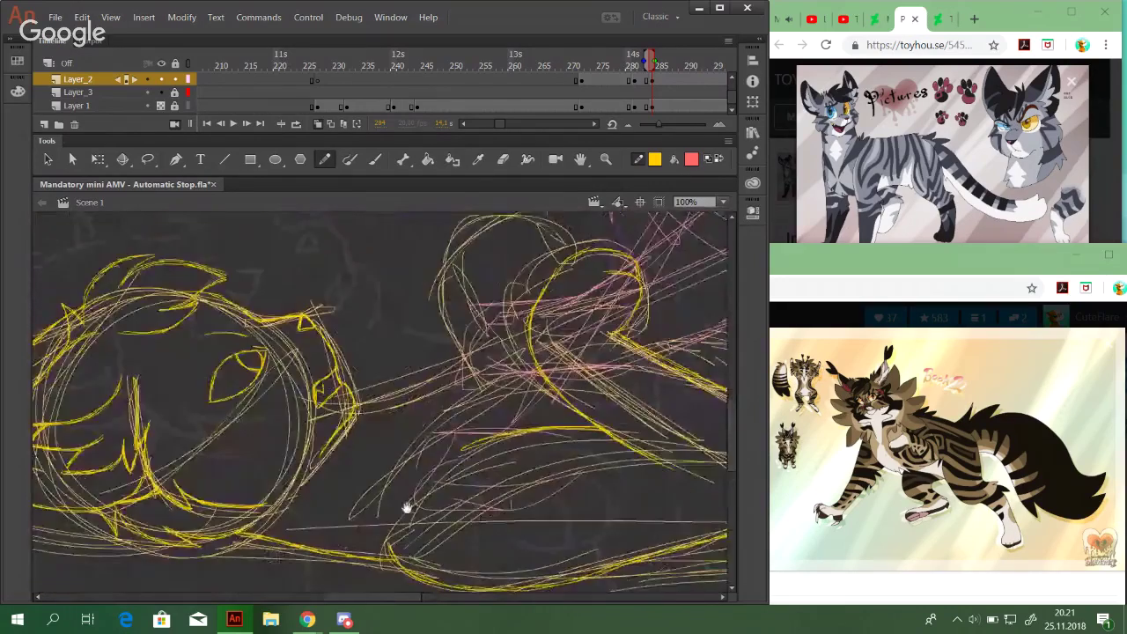
pyautogui.moveTo(613, 456); pyautogui.dragTo(478, 520)
pyautogui.moveTo(578, 445); pyautogui.dragTo(453, 542)
pyautogui.hscroll(4, 440, 520)
pyautogui.scroll(3, 440, 520)
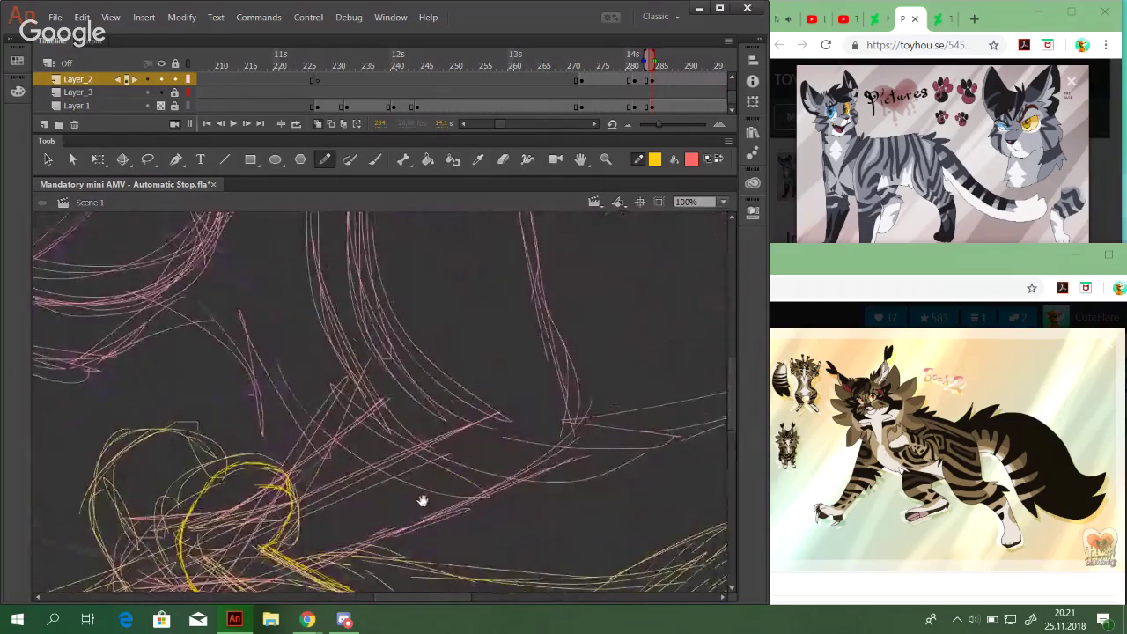
pyautogui.press('x')
pyautogui.moveTo(457, 472)
pyautogui.mouseDown()
pyautogui.moveTo(481, 516)
pyautogui.moveTo(443, 291)
pyautogui.moveTo(506, 410)
pyautogui.mouseUp()
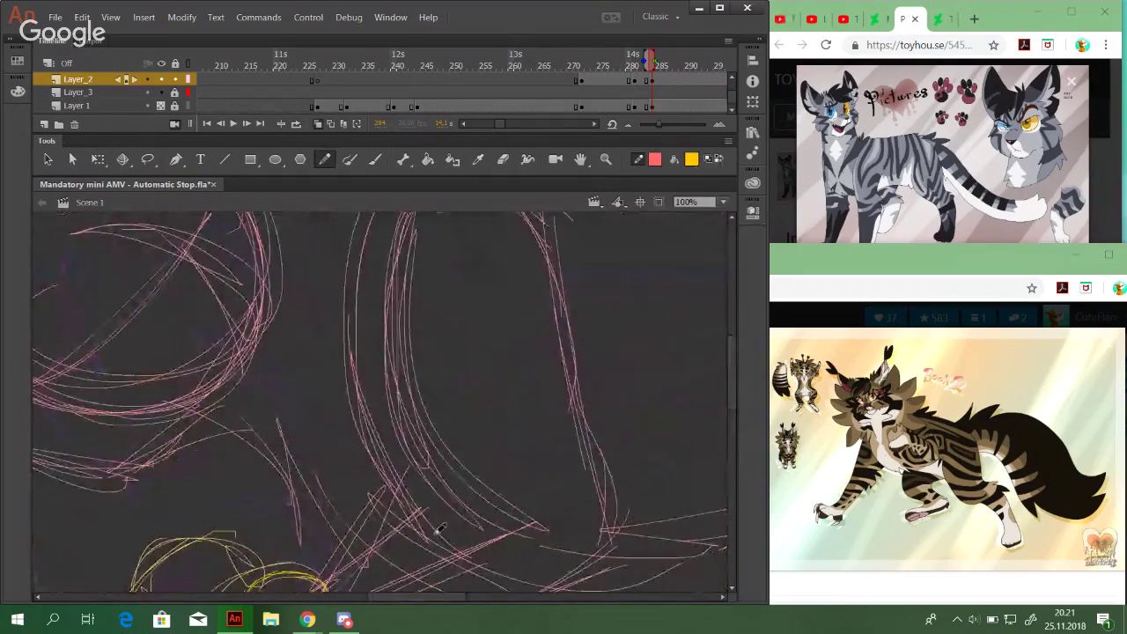
pyautogui.moveTo(447, 544); pyautogui.dragTo(371, 458)
pyautogui.moveTo(405, 514); pyautogui.dragTo(355, 398)
pyautogui.moveTo(366, 444); pyautogui.dragTo(346, 318)
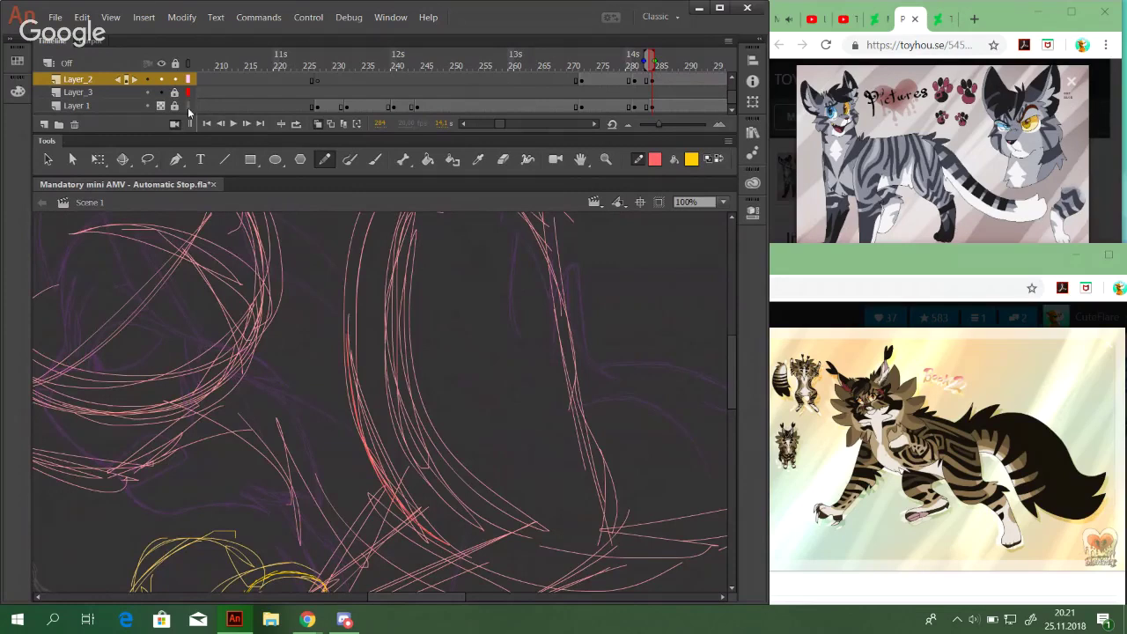
# Show Layer 1 as outlines again and switch the pencil stroke back to yellow
pyautogui.click(188, 106)
pyautogui.moveTo(551, 491); pyautogui.dragTo(531, 234)
pyautogui.moveTo(485, 405)
pyautogui.mouseDown()
pyautogui.moveTo(564, 320)
pyautogui.moveTo(588, 349)
pyautogui.mouseUp()
pyautogui.moveTo(705, 515)
pyautogui.mouseDown()
pyautogui.moveTo(501, 361)
pyautogui.moveTo(322, 357)
pyautogui.mouseUp()
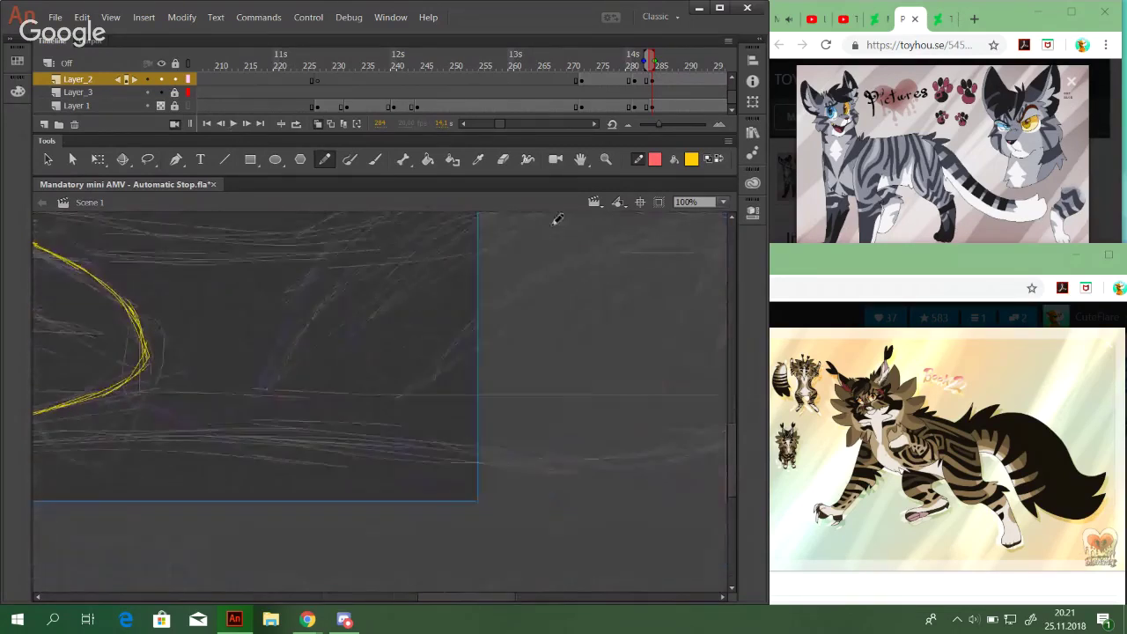
pyautogui.click(719, 161)
# Check the drawing around frame 316, and return to frame 284
pyautogui.moveTo(504, 125); pyautogui.dragTo(509, 125)
pyautogui.click(502, 58)
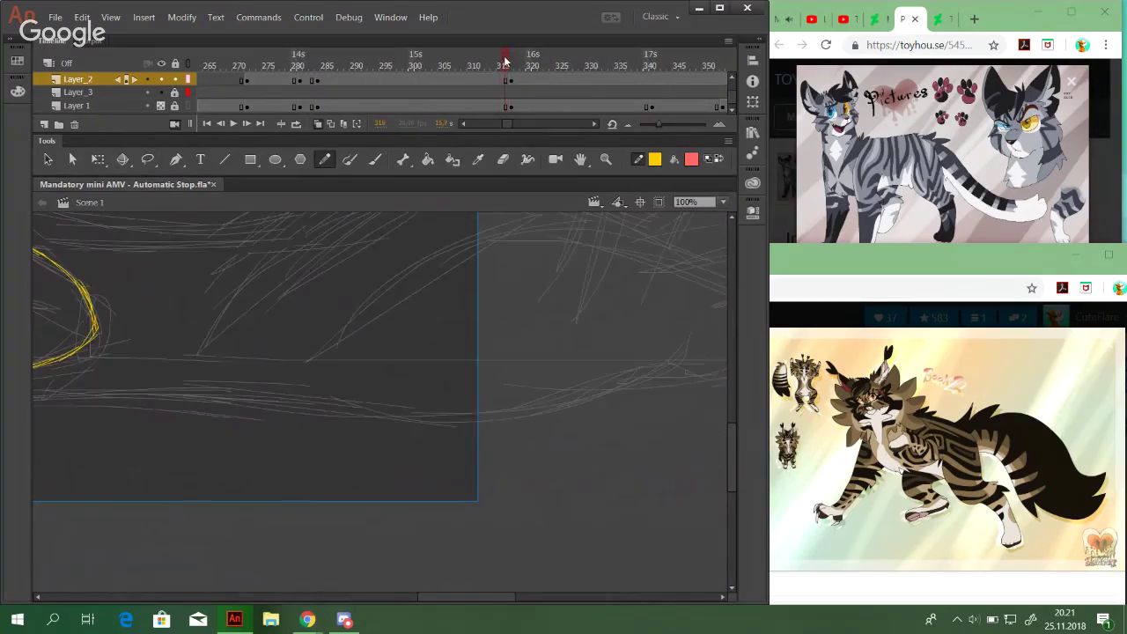
pyautogui.click(315, 65)
# Sketch the yellow cat's large rear arch, starting inside the stage edge and sweeping over and down outside it
pyautogui.moveTo(546, 445); pyautogui.dragTo(332, 517)
pyautogui.moveTo(361, 481); pyautogui.dragTo(350, 499)
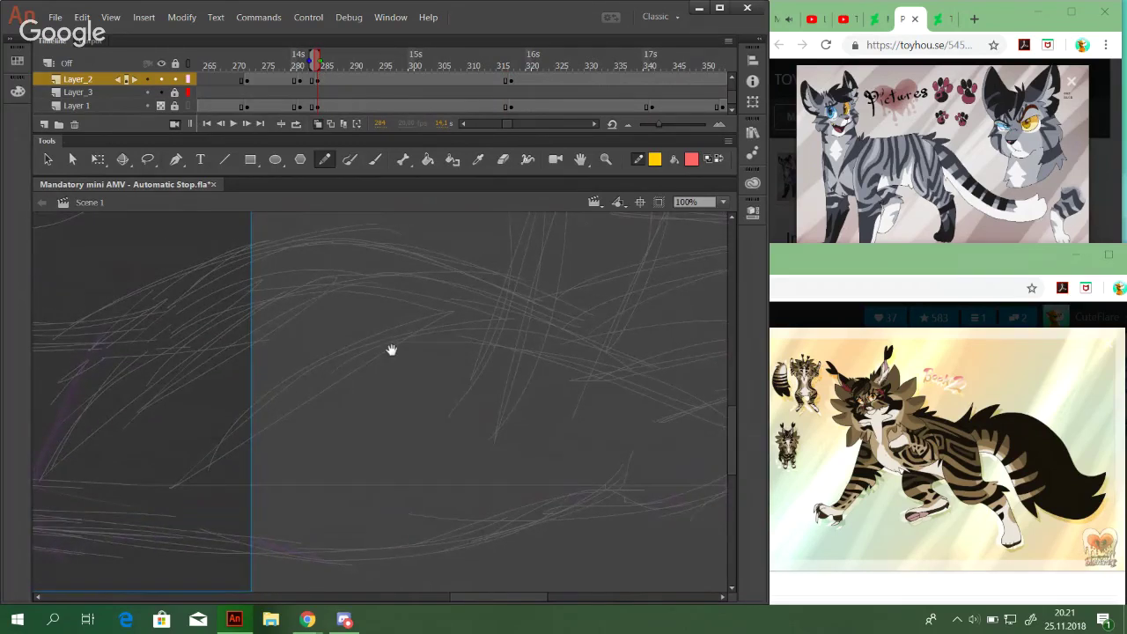
pyautogui.moveTo(390, 350)
pyautogui.mouseDown()
pyautogui.moveTo(186, 543)
pyautogui.moveTo(5, 453)
pyautogui.moveTo(2, 355)
pyautogui.moveTo(247, 360)
pyautogui.moveTo(408, 343)
pyautogui.mouseUp()
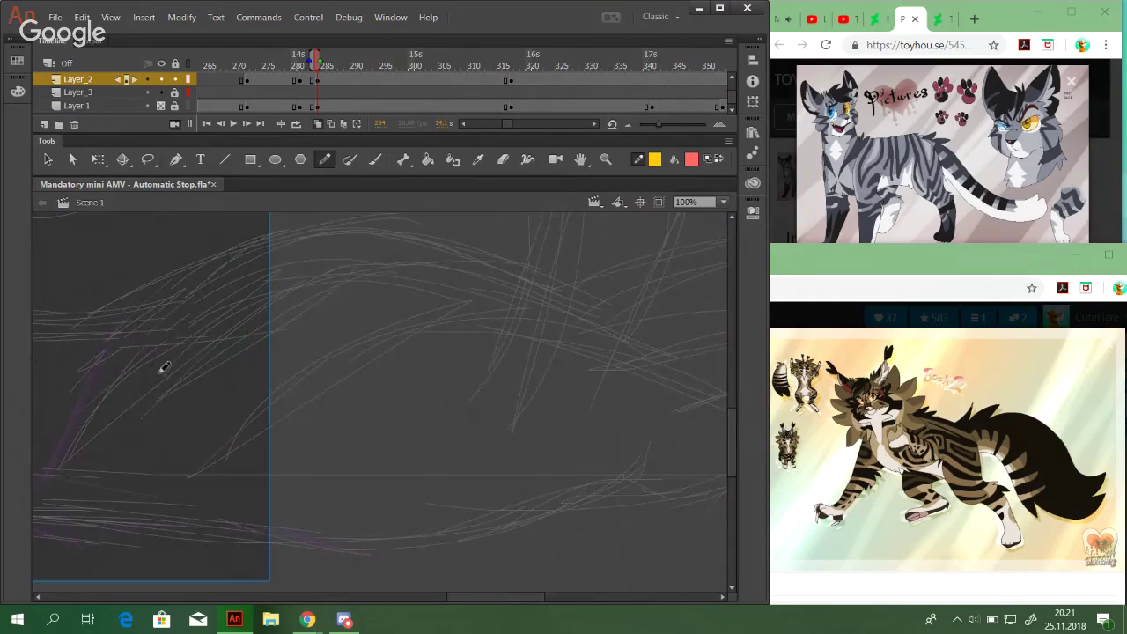
pyautogui.moveTo(247, 302); pyautogui.dragTo(143, 380)
pyautogui.moveTo(226, 308); pyautogui.dragTo(257, 291)
pyautogui.moveTo(151, 371); pyautogui.dragTo(267, 293)
pyautogui.hotkey('ctrl', 'z')
pyautogui.moveTo(162, 367); pyautogui.dragTo(299, 286)
pyautogui.moveTo(183, 349)
pyautogui.mouseDown()
pyautogui.moveTo(213, 319)
pyautogui.moveTo(324, 261)
pyautogui.moveTo(236, 309)
pyautogui.moveTo(235, 299)
pyautogui.moveTo(371, 250)
pyautogui.moveTo(390, 255)
pyautogui.moveTo(305, 277)
pyautogui.moveTo(320, 262)
pyautogui.moveTo(446, 258)
pyautogui.moveTo(593, 312)
pyautogui.moveTo(558, 302)
pyautogui.moveTo(650, 348)
pyautogui.moveTo(616, 340)
pyautogui.mouseUp()
# Sketch a nearly level yellow belly line from the underside of the limb contour toward the rear of the body
pyautogui.moveTo(316, 491); pyautogui.dragTo(525, 431)
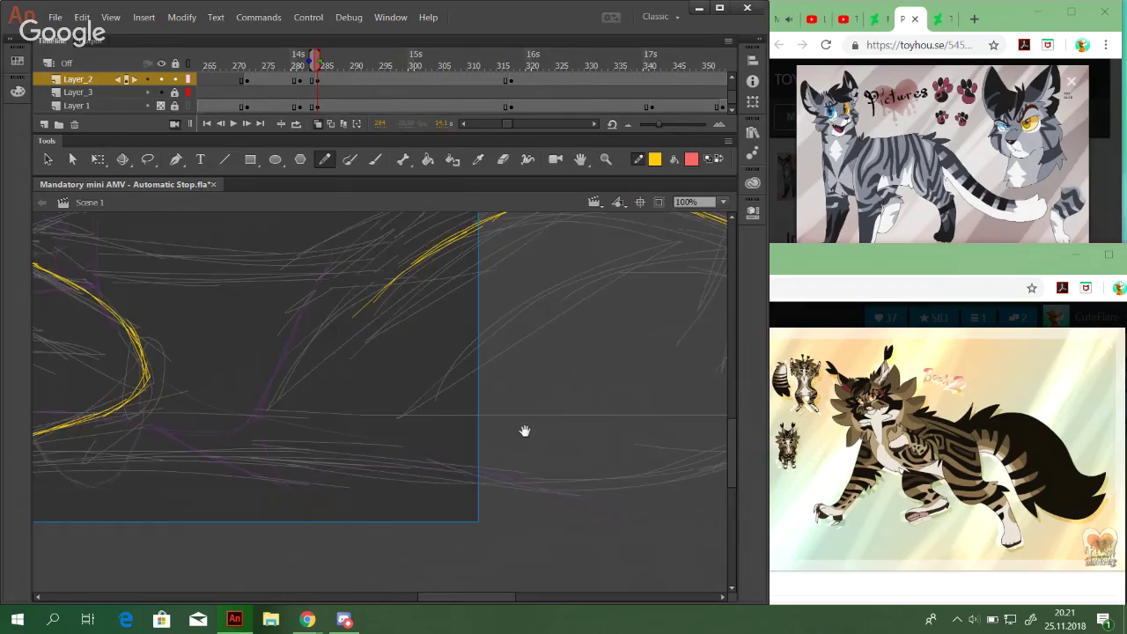
pyautogui.moveTo(171, 458); pyautogui.dragTo(556, 483)
pyautogui.moveTo(652, 510); pyautogui.dragTo(463, 513)
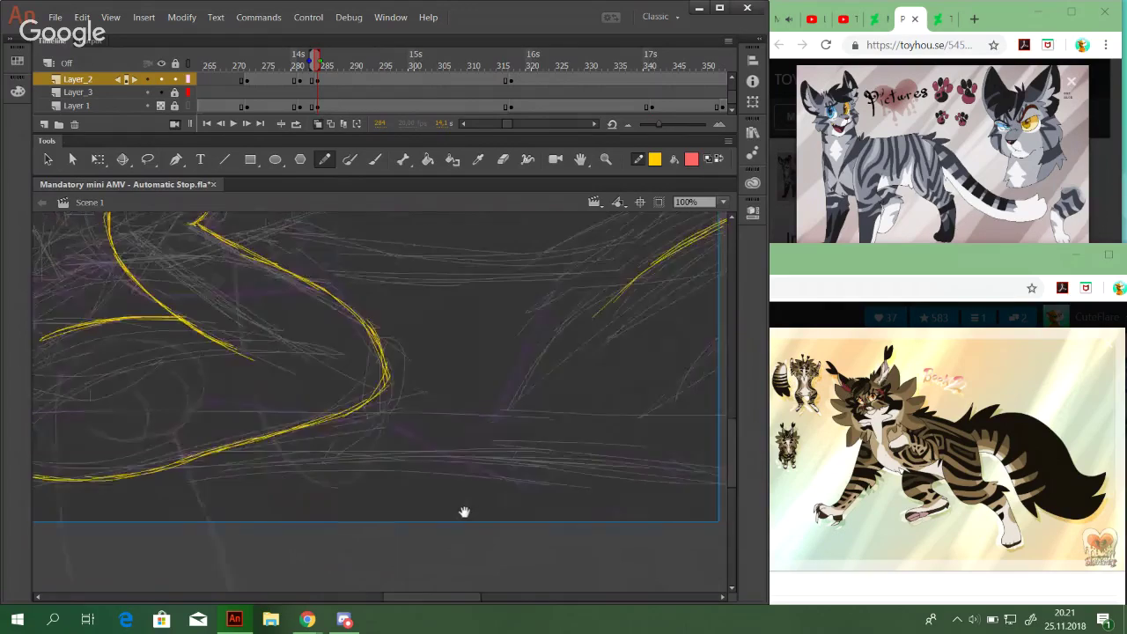
pyautogui.moveTo(564, 516); pyautogui.dragTo(282, 483)
pyautogui.moveTo(504, 463); pyautogui.dragTo(285, 463)
pyautogui.moveTo(470, 469); pyautogui.dragTo(619, 453)
pyautogui.moveTo(214, 478); pyautogui.dragTo(716, 485)
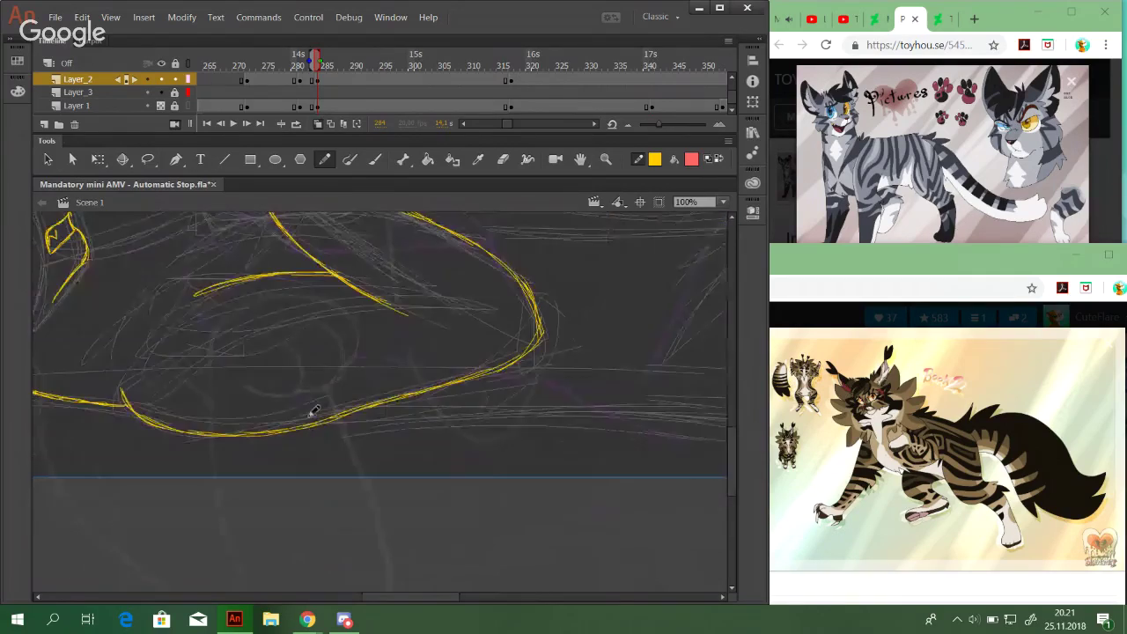
pyautogui.moveTo(363, 411)
pyautogui.mouseDown()
pyautogui.moveTo(335, 414)
pyautogui.moveTo(571, 418)
pyautogui.mouseUp()
pyautogui.hotkey('ctrl', 'z')
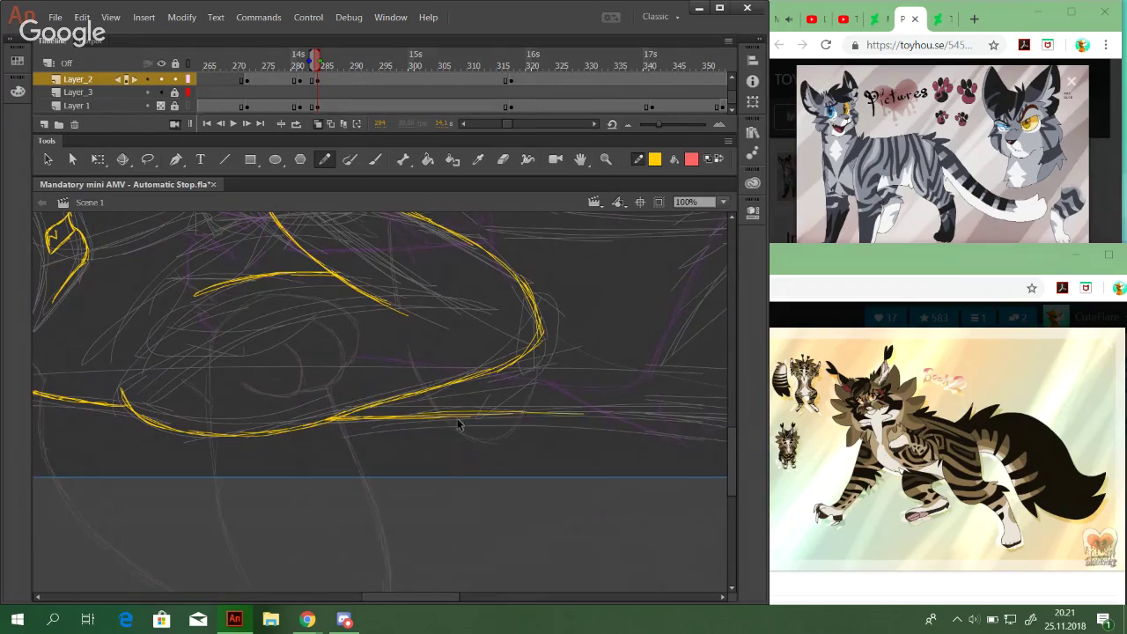
pyautogui.moveTo(421, 418); pyautogui.dragTo(609, 411)
pyautogui.hotkey('ctrl', 'z')
pyautogui.moveTo(511, 411); pyautogui.dragTo(662, 416)
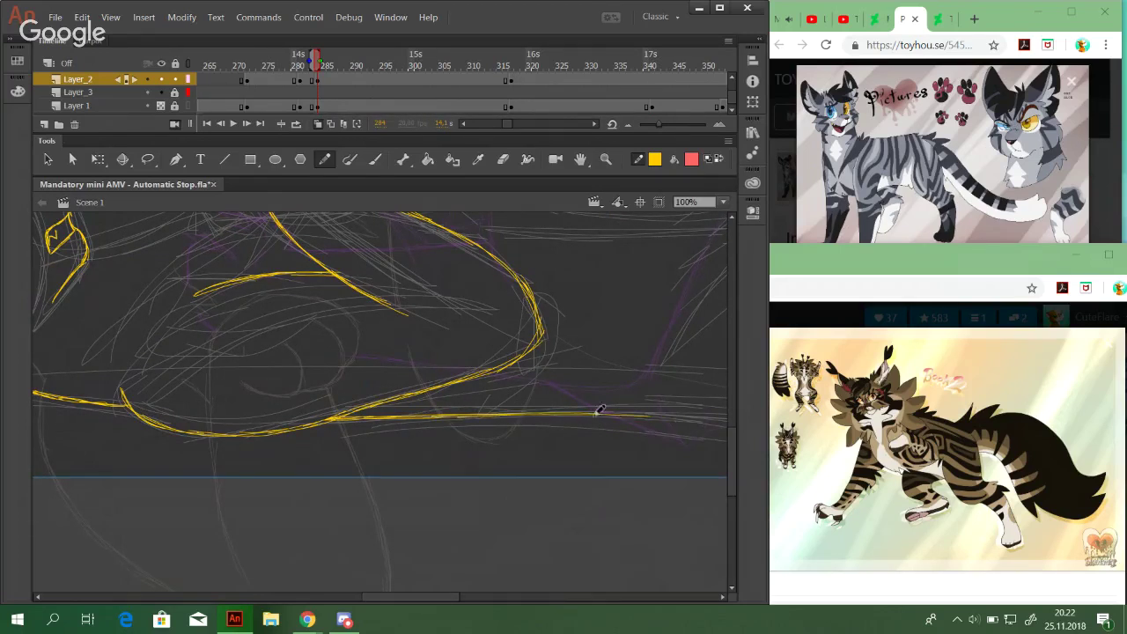
# Extend the yellow belly line with overlapping strokes, sloping slightly down past the stage's side edge
pyautogui.moveTo(401, 414); pyautogui.dragTo(52, 415)
pyautogui.moveTo(270, 415); pyautogui.dragTo(406, 429)
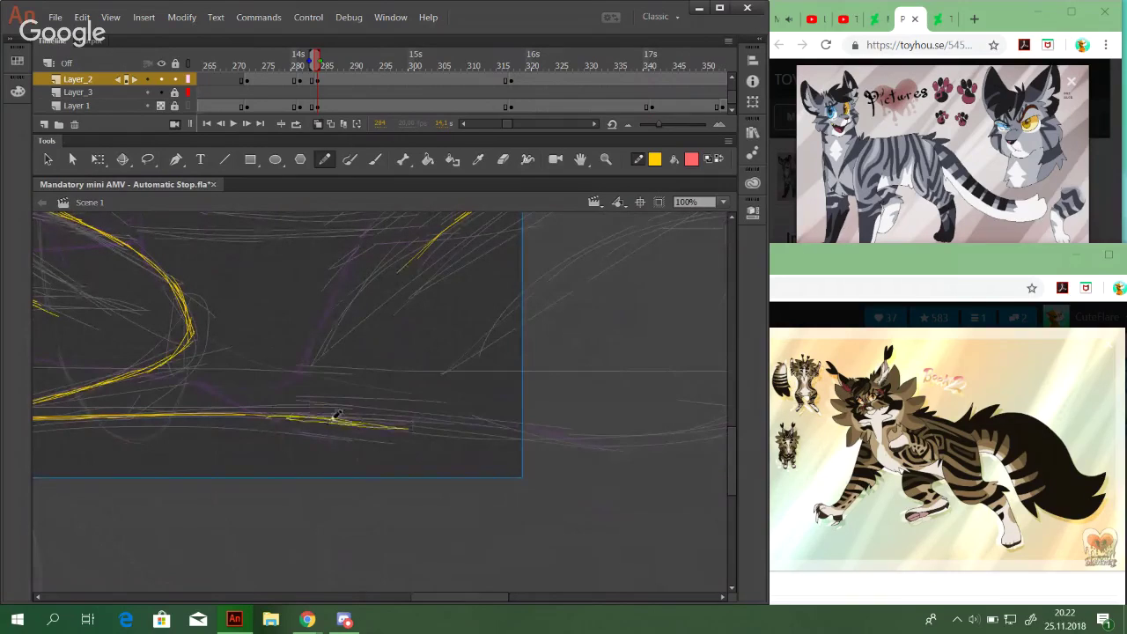
pyautogui.moveTo(331, 420); pyautogui.dragTo(491, 435)
pyautogui.moveTo(410, 427); pyautogui.dragTo(552, 441)
pyautogui.moveTo(446, 435); pyautogui.dragTo(540, 442)
pyautogui.hotkey('ctrl', 'z')
pyautogui.moveTo(402, 428); pyautogui.dragTo(524, 440)
pyautogui.moveTo(434, 430); pyautogui.dragTo(584, 441)
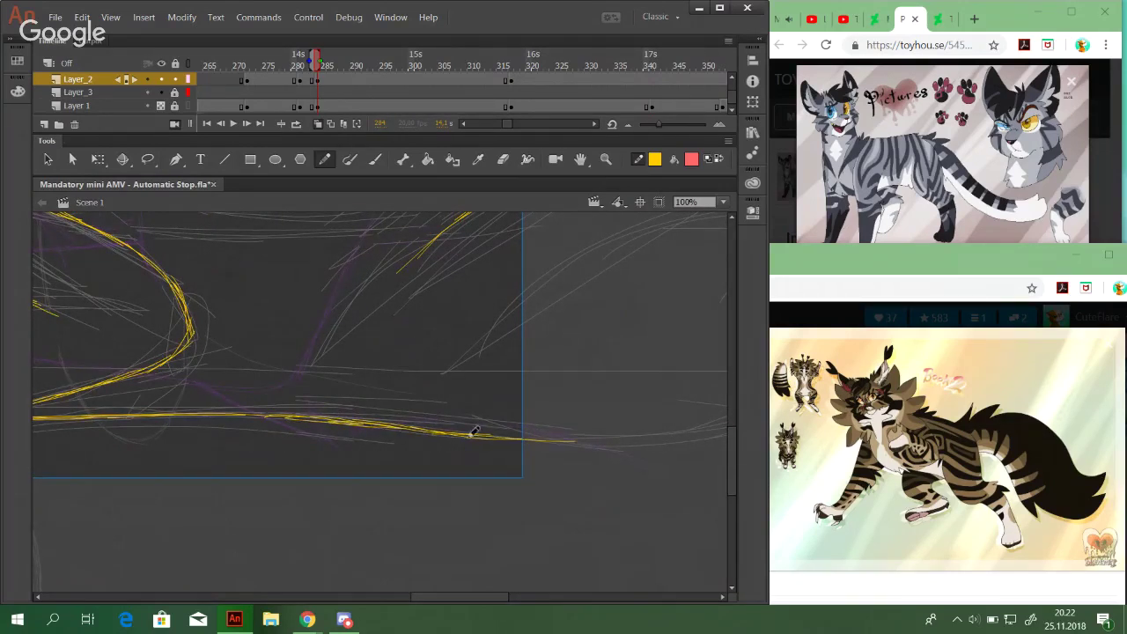
pyautogui.moveTo(474, 431); pyautogui.dragTo(656, 441)
pyautogui.moveTo(581, 450); pyautogui.dragTo(385, 468)
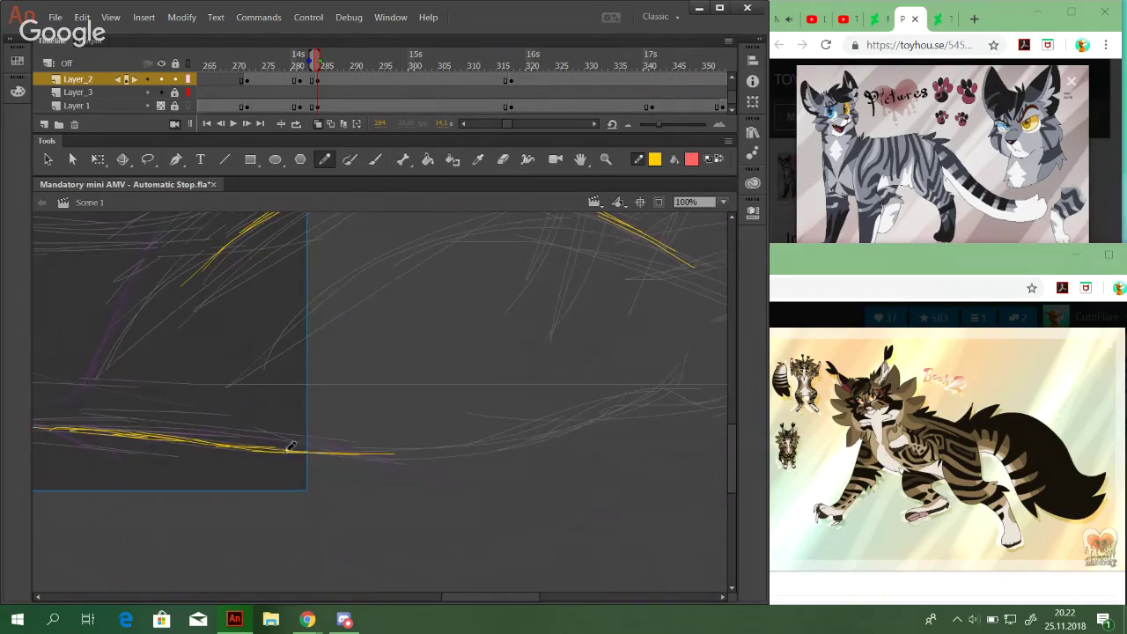
pyautogui.moveTo(302, 449); pyautogui.dragTo(455, 445)
pyautogui.hotkey('ctrl', 'z')
pyautogui.moveTo(342, 382); pyautogui.dragTo(503, 410)
pyautogui.hotkey('ctrl', 'z')
pyautogui.moveTo(247, 446); pyautogui.dragTo(437, 449)
pyautogui.moveTo(326, 454); pyautogui.dragTo(393, 453)
pyautogui.hotkey('ctrl', 'z')
pyautogui.hotkey('ctrl', 'z')
pyautogui.moveTo(262, 449)
pyautogui.mouseDown()
pyautogui.moveTo(430, 456)
pyautogui.moveTo(504, 442)
pyautogui.mouseUp()
pyautogui.moveTo(395, 456); pyautogui.dragTo(516, 440)
pyautogui.hotkey('ctrl', 'z')
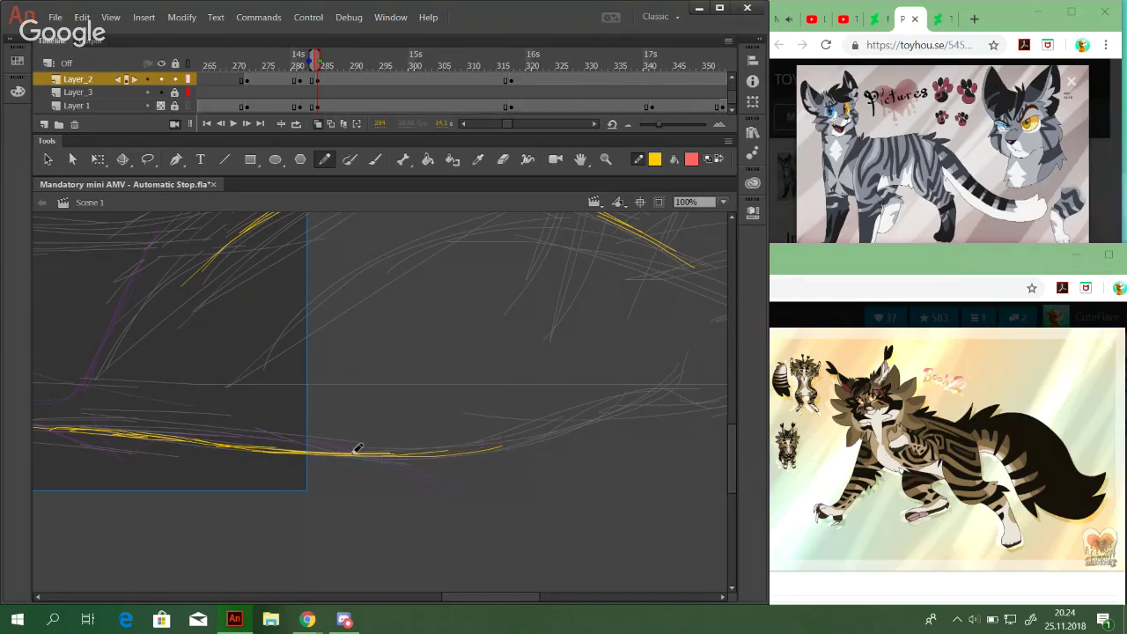
pyautogui.hotkey('ctrl', 'z')
# Continue the yellow belly line outside the stage, curving it gently upward along the guide lines
pyautogui.moveTo(356, 456); pyautogui.dragTo(510, 441)
pyautogui.moveTo(423, 451)
pyautogui.mouseDown()
pyautogui.moveTo(532, 436)
pyautogui.moveTo(599, 413)
pyautogui.mouseUp()
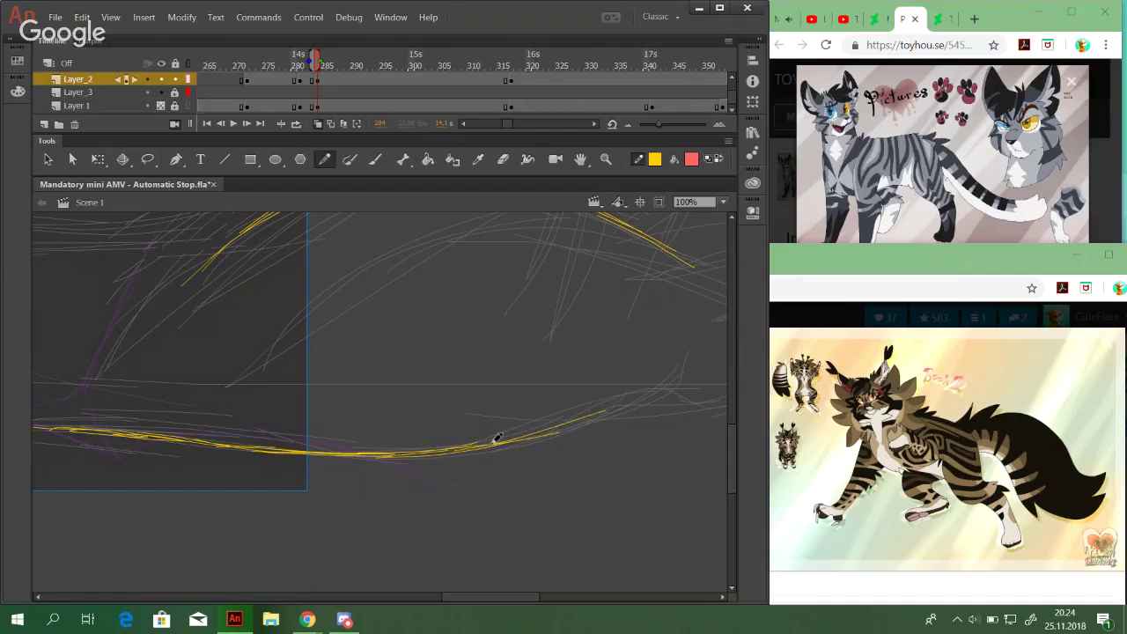
pyautogui.moveTo(493, 445); pyautogui.dragTo(632, 401)
pyautogui.moveTo(530, 437); pyautogui.dragTo(642, 396)
pyautogui.hotkey('ctrl', 'z')
# Switch the pencil stroke to red and sketch the rounded top of the second cat's upright shape at the stage's upper edge
pyautogui.press('space')
pyautogui.moveTo(536, 423); pyautogui.dragTo(649, 506)
pyautogui.moveTo(262, 395)
pyautogui.mouseDown()
pyautogui.moveTo(482, 452)
pyautogui.moveTo(654, 633)
pyautogui.mouseUp()
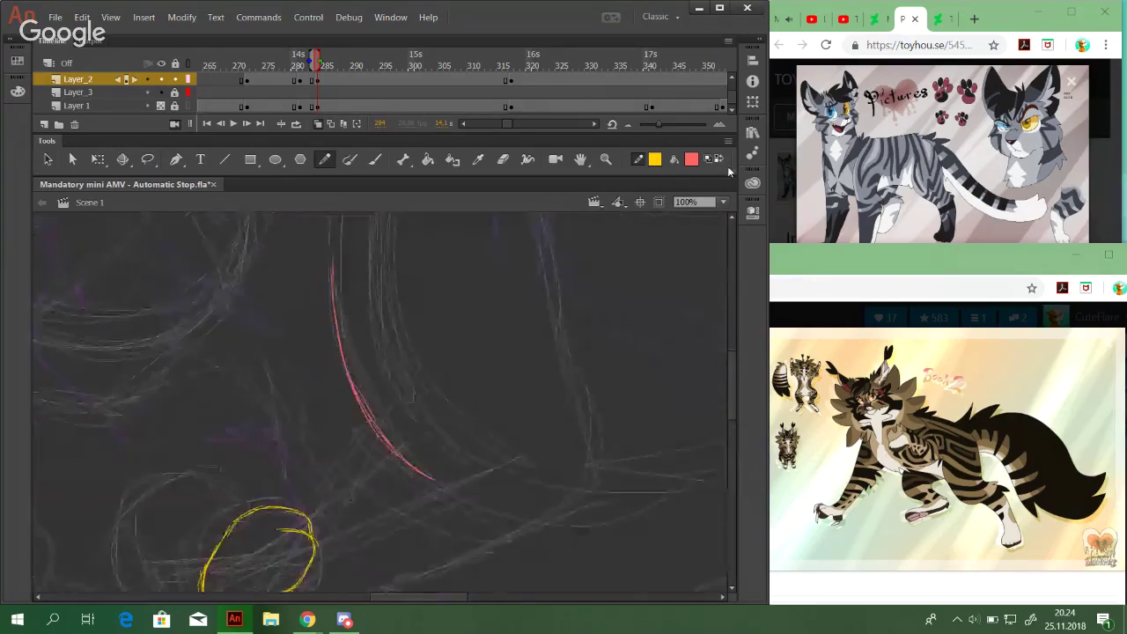
pyautogui.click(720, 159)
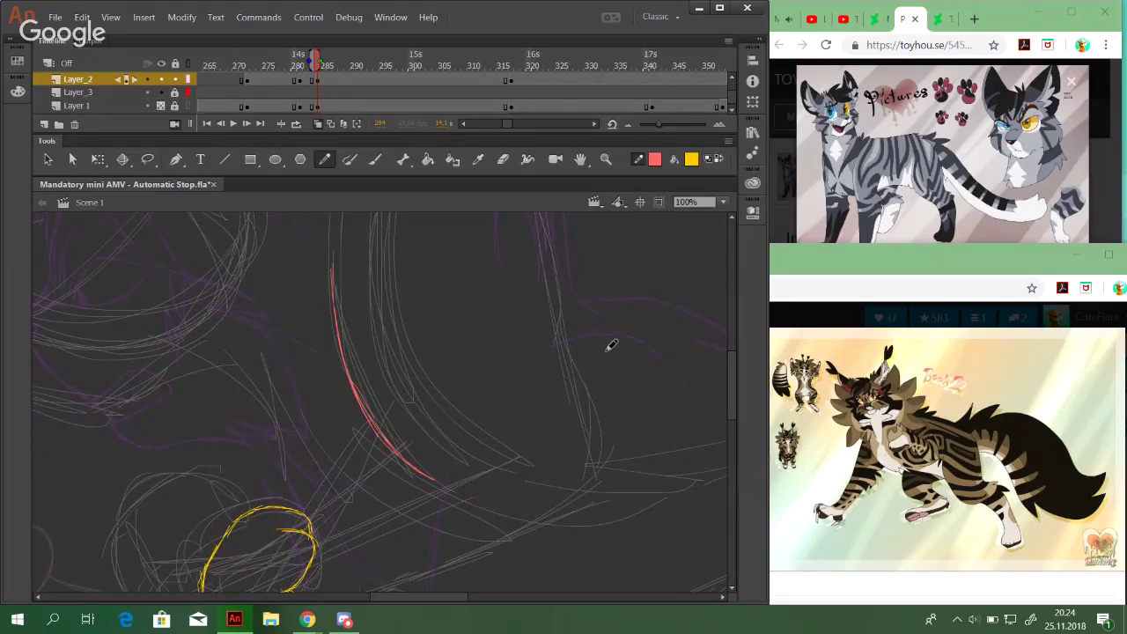
pyautogui.press('space')
pyautogui.moveTo(532, 420); pyautogui.dragTo(528, 495)
pyautogui.moveTo(547, 451)
pyautogui.mouseDown()
pyautogui.moveTo(624, 348)
pyautogui.moveTo(551, 347)
pyautogui.mouseUp()
pyautogui.moveTo(424, 512)
pyautogui.mouseDown()
pyautogui.moveTo(460, 405)
pyautogui.moveTo(455, 467)
pyautogui.moveTo(357, 250)
pyautogui.moveTo(384, 218)
pyautogui.mouseUp()
pyautogui.moveTo(344, 261)
pyautogui.mouseDown()
pyautogui.moveTo(368, 230)
pyautogui.moveTo(353, 249)
pyautogui.moveTo(424, 214)
pyautogui.moveTo(396, 224)
pyautogui.moveTo(411, 216)
pyautogui.moveTo(454, 233)
pyautogui.moveTo(418, 217)
pyautogui.moveTo(477, 246)
pyautogui.mouseUp()
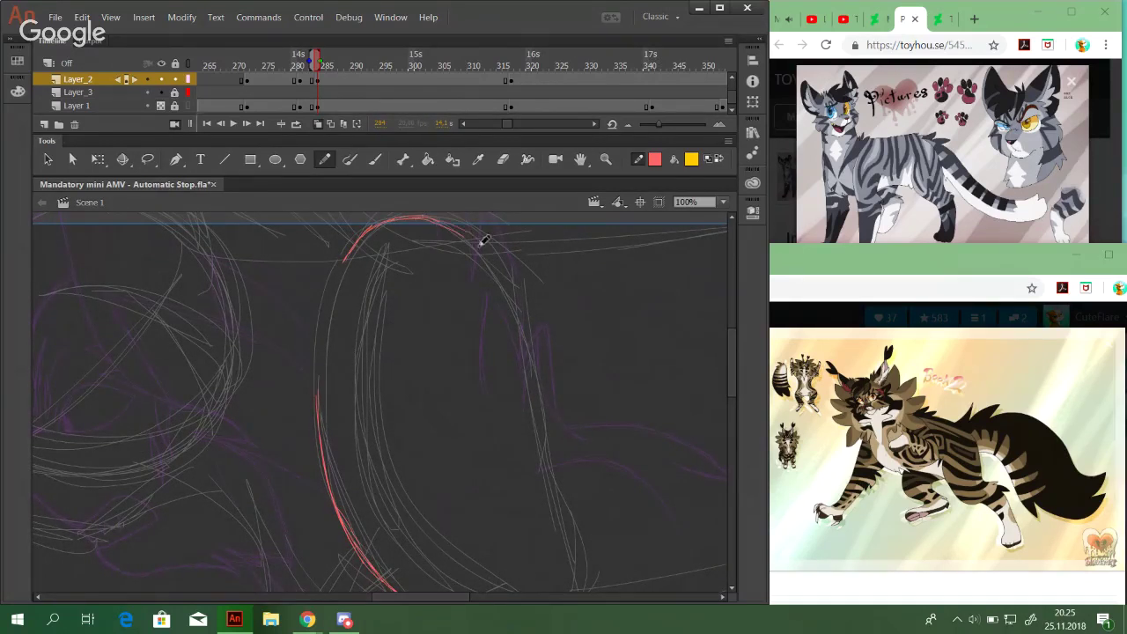
pyautogui.moveTo(417, 212)
pyautogui.mouseDown()
pyautogui.moveTo(489, 251)
pyautogui.moveTo(469, 259)
pyautogui.mouseUp()
# Sketch a red diagonal from the yellow hook's base out to the guide corner, turning up along the upright guide line
pyautogui.scroll(-5, 502, 365)
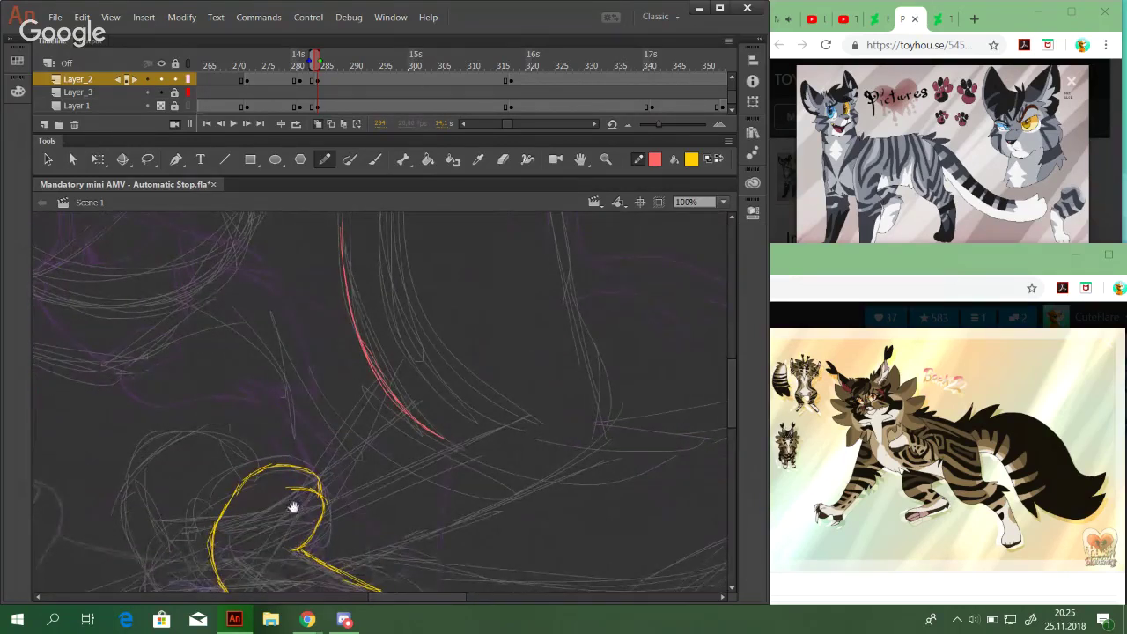
pyautogui.moveTo(293, 506); pyautogui.dragTo(355, 342)
pyautogui.moveTo(251, 392)
pyautogui.mouseDown()
pyautogui.moveTo(247, 432)
pyautogui.moveTo(241, 400)
pyautogui.moveTo(248, 424)
pyautogui.moveTo(279, 431)
pyautogui.moveTo(263, 431)
pyautogui.moveTo(346, 427)
pyautogui.moveTo(260, 432)
pyautogui.moveTo(359, 427)
pyautogui.moveTo(669, 283)
pyautogui.mouseUp()
pyautogui.hotkey('ctrl', 'z')
pyautogui.moveTo(597, 323)
pyautogui.mouseDown()
pyautogui.moveTo(660, 296)
pyautogui.moveTo(515, 466)
pyautogui.moveTo(536, 455)
pyautogui.moveTo(542, 383)
pyautogui.mouseUp()
pyautogui.moveTo(543, 440); pyautogui.dragTo(533, 361)
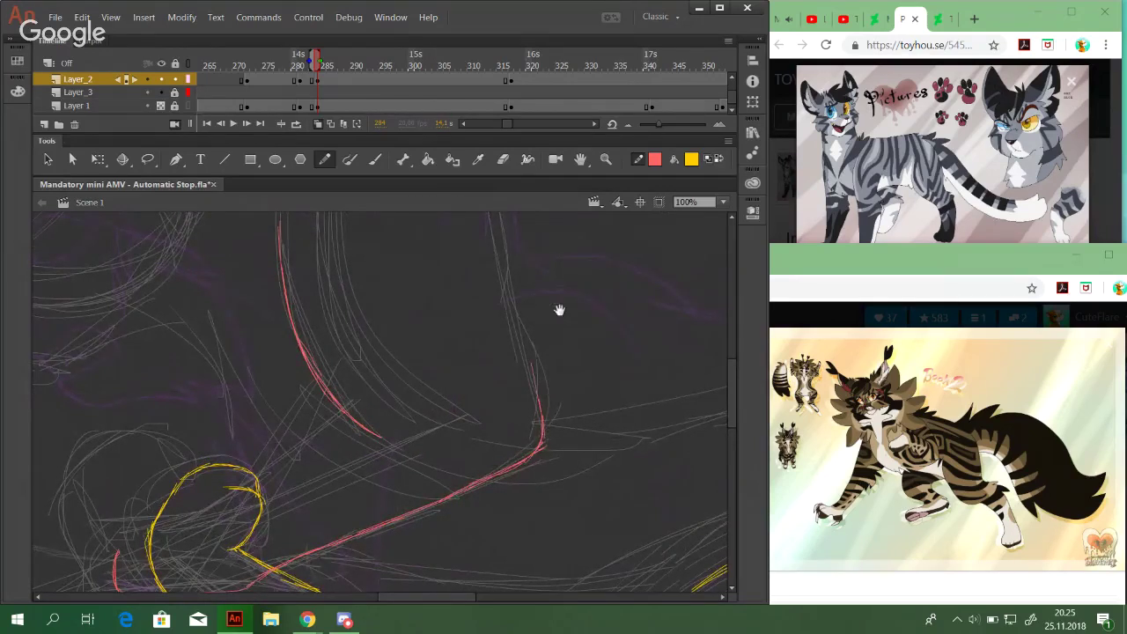
pyautogui.moveTo(559, 310); pyautogui.dragTo(566, 449)
pyautogui.moveTo(550, 548)
pyautogui.mouseDown()
pyautogui.moveTo(517, 440)
pyautogui.moveTo(516, 415)
pyautogui.moveTo(531, 420)
pyautogui.moveTo(511, 415)
pyautogui.moveTo(534, 461)
pyautogui.mouseUp()
pyautogui.hotkey('ctrl', 'z')
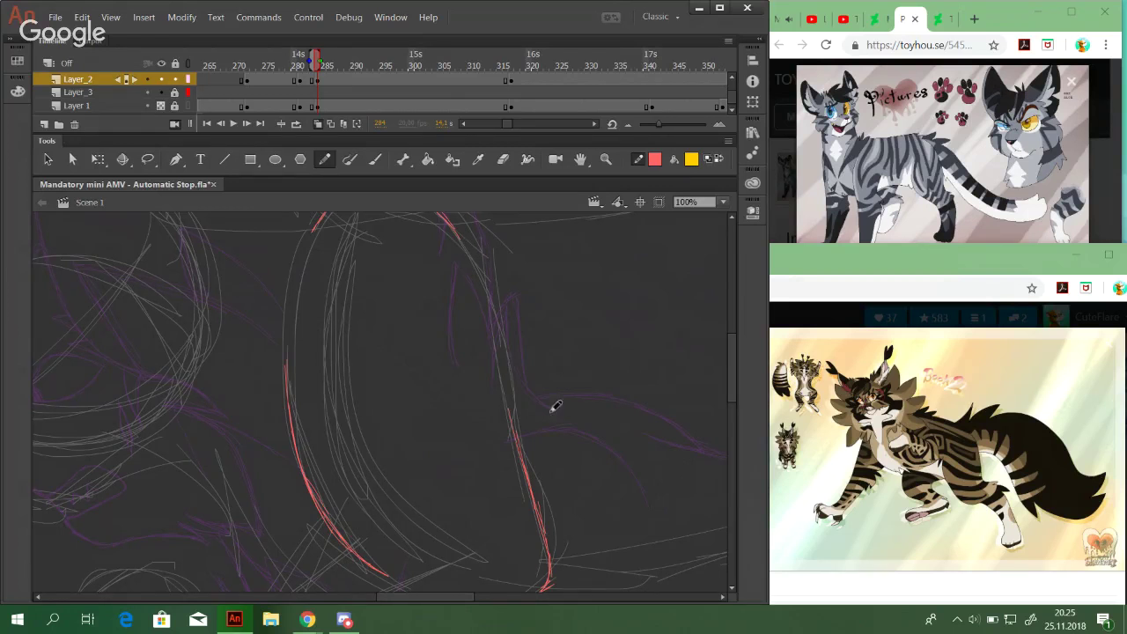
pyautogui.moveTo(508, 397); pyautogui.dragTo(534, 488)
pyautogui.hotkey('ctrl', 'z')
pyautogui.moveTo(505, 390); pyautogui.dragTo(529, 480)
pyautogui.hotkey('ctrl', 'z')
pyautogui.moveTo(509, 397); pyautogui.dragTo(523, 436)
pyautogui.hotkey('ctrl', 'z')
pyautogui.moveTo(506, 395)
pyautogui.mouseDown()
pyautogui.moveTo(549, 536)
pyautogui.moveTo(523, 467)
pyautogui.moveTo(549, 543)
pyautogui.mouseUp()
pyautogui.hotkey('ctrl', 'z')
# Sketch the second cat's rounded red paw across the yellow loop and run the foreleg's upper edge to the inner upright line
pyautogui.press('space')
pyautogui.moveTo(493, 496); pyautogui.dragTo(650, 236)
pyautogui.moveTo(282, 429)
pyautogui.mouseDown()
pyautogui.moveTo(290, 475)
pyautogui.moveTo(256, 417)
pyautogui.mouseUp()
pyautogui.moveTo(278, 476); pyautogui.dragTo(255, 427)
pyautogui.moveTo(262, 470); pyautogui.dragTo(271, 403)
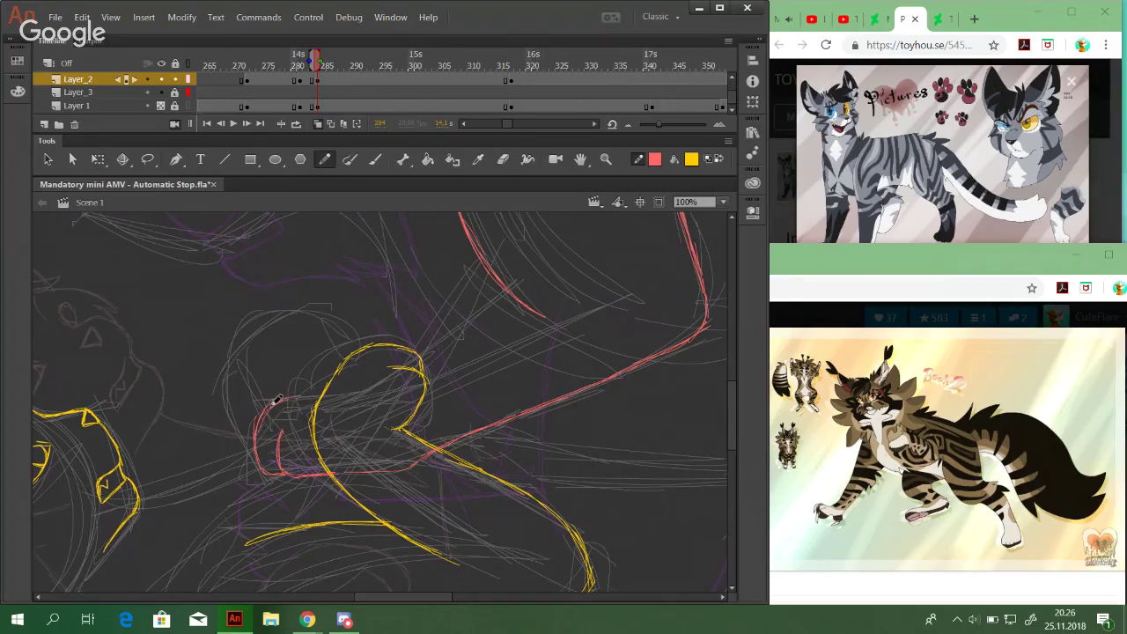
pyautogui.moveTo(269, 403); pyautogui.dragTo(313, 394)
pyautogui.moveTo(360, 390)
pyautogui.mouseDown()
pyautogui.moveTo(562, 262)
pyautogui.moveTo(558, 254)
pyautogui.mouseUp()
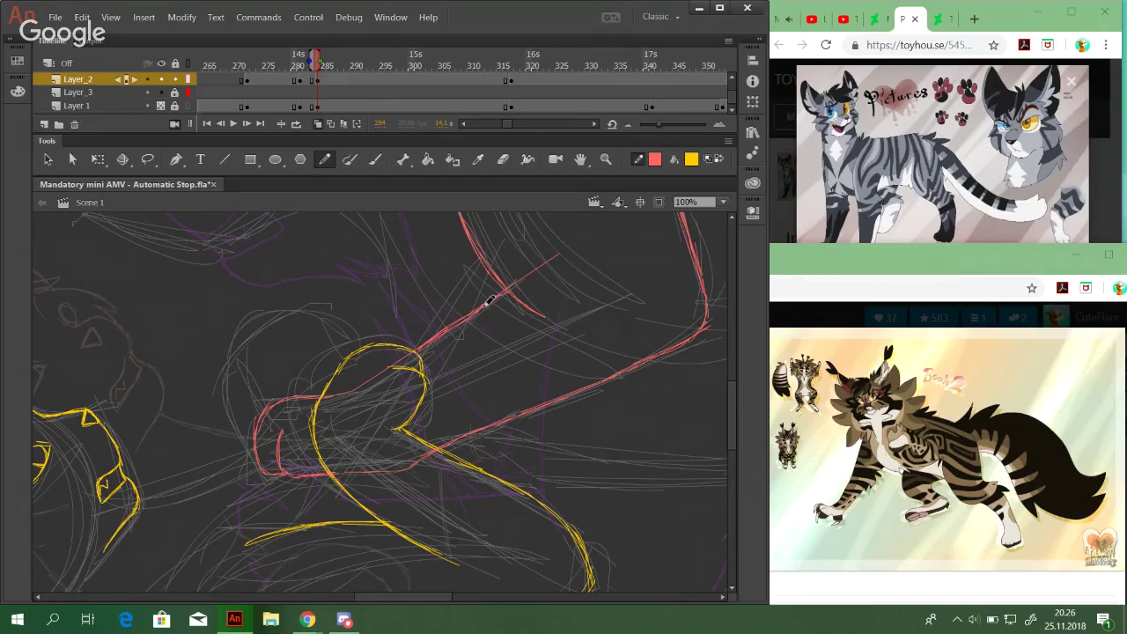
pyautogui.hotkey('ctrl', 'z')
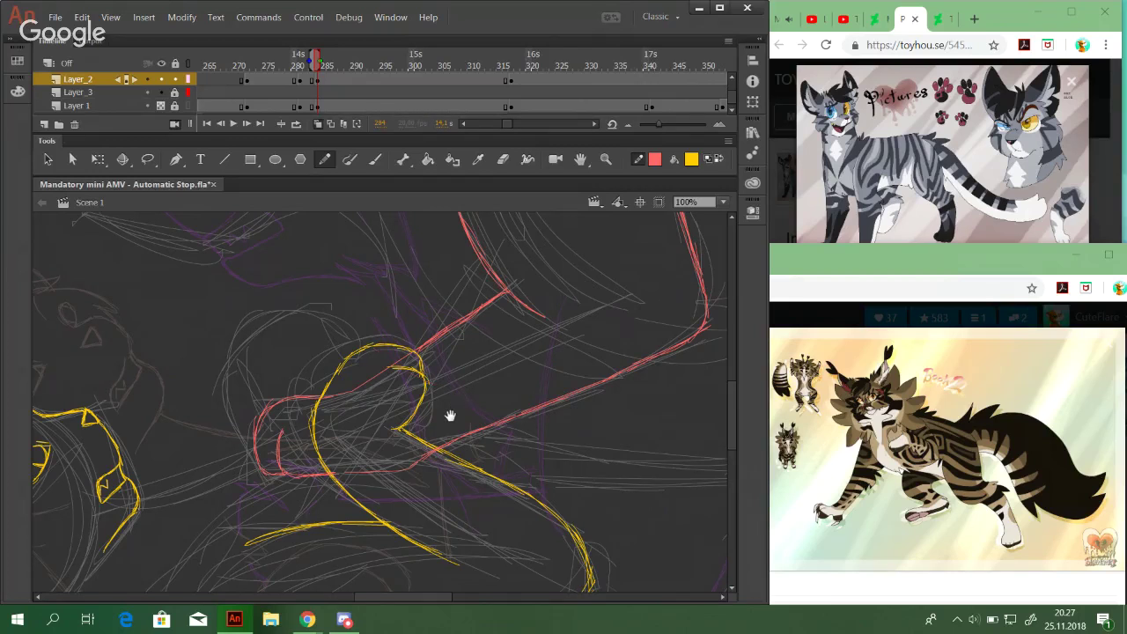
# Switch the pencil stroke to yellow and sketch jagged fur tufts along the red paw's lower edge beside the yellow curve
pyautogui.moveTo(450, 416); pyautogui.dragTo(518, 398)
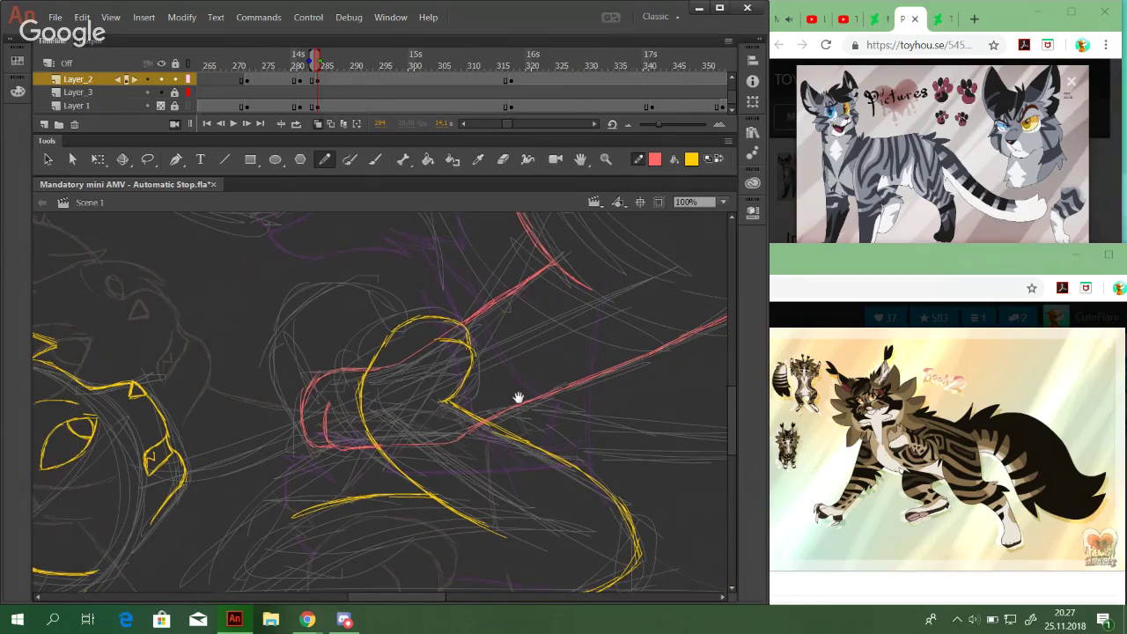
pyautogui.scroll(3, 373, 368)
pyautogui.press('x')
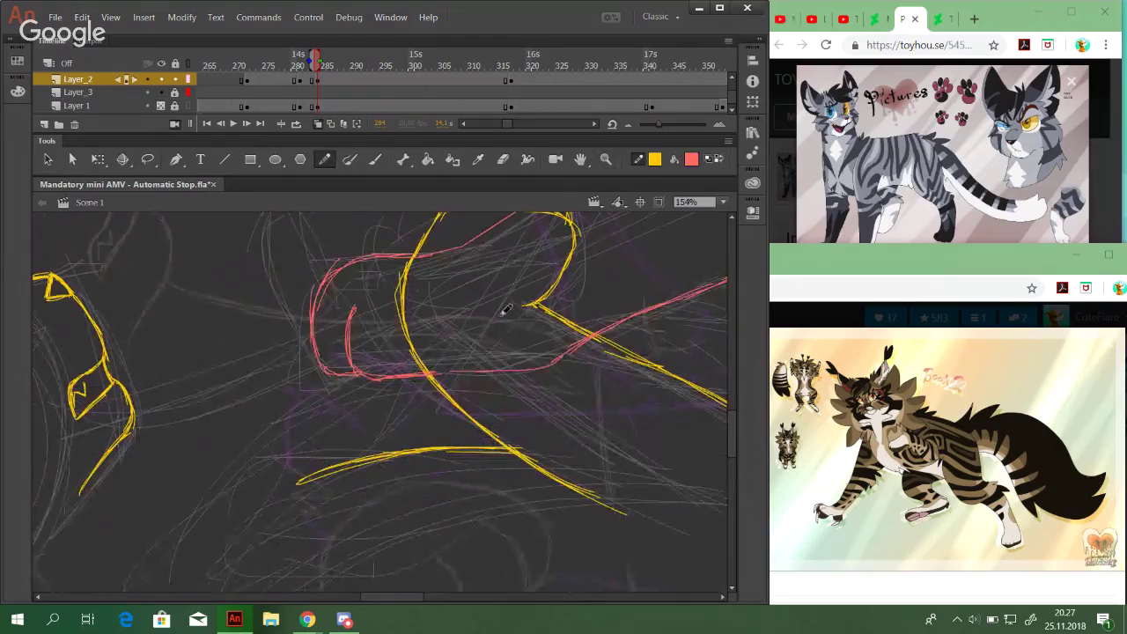
pyautogui.moveTo(367, 376)
pyautogui.mouseDown()
pyautogui.moveTo(396, 357)
pyautogui.moveTo(370, 373)
pyautogui.mouseUp()
pyautogui.hotkey('ctrl', 'z')
pyautogui.moveTo(363, 380)
pyautogui.mouseDown()
pyautogui.moveTo(398, 359)
pyautogui.moveTo(362, 382)
pyautogui.moveTo(408, 355)
pyautogui.moveTo(408, 370)
pyautogui.moveTo(383, 356)
pyautogui.moveTo(380, 379)
pyautogui.moveTo(410, 378)
pyautogui.mouseUp()
pyautogui.hotkey('ctrl', 'z')
pyautogui.hotkey('ctrl', 'z')
pyautogui.moveTo(403, 356)
pyautogui.mouseDown()
pyautogui.moveTo(373, 381)
pyautogui.moveTo(404, 354)
pyautogui.moveTo(410, 370)
pyautogui.mouseUp()
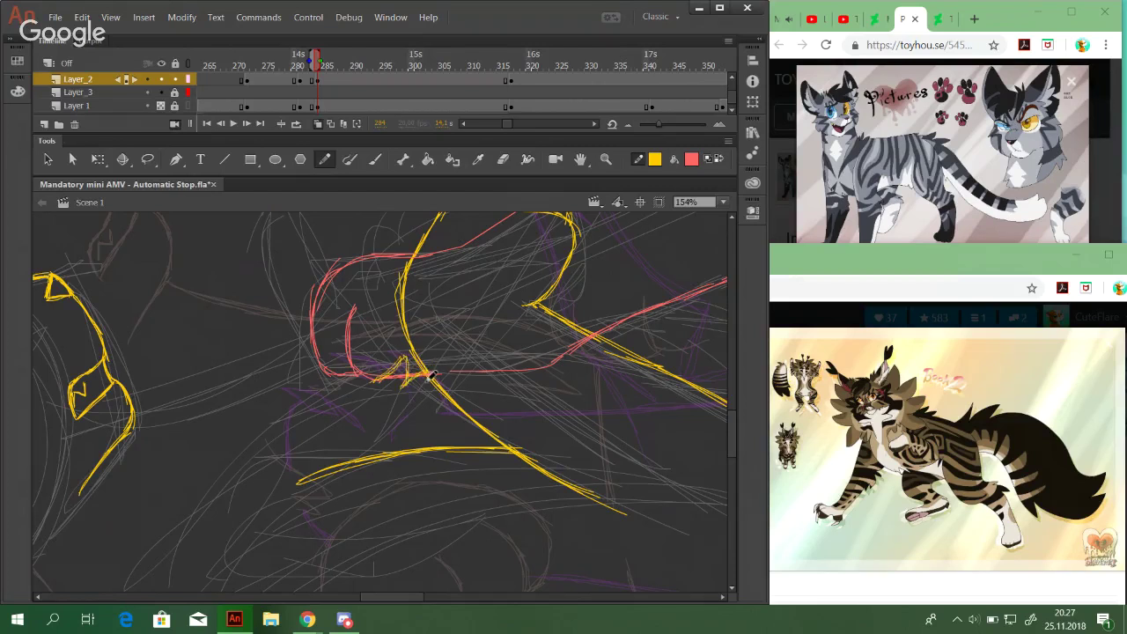
pyautogui.moveTo(429, 373); pyautogui.dragTo(427, 371)
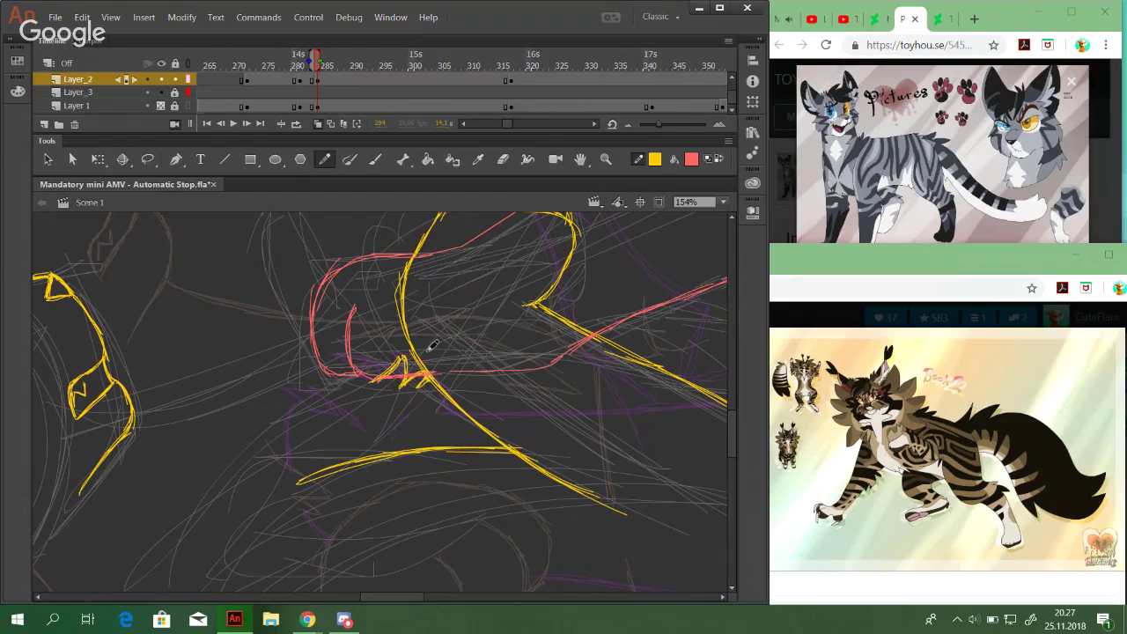
# Sketch curved red claws on the toes of the paw and add small yellow fur tufts between them
pyautogui.click(718, 159)
pyautogui.moveTo(422, 395); pyautogui.dragTo(450, 423)
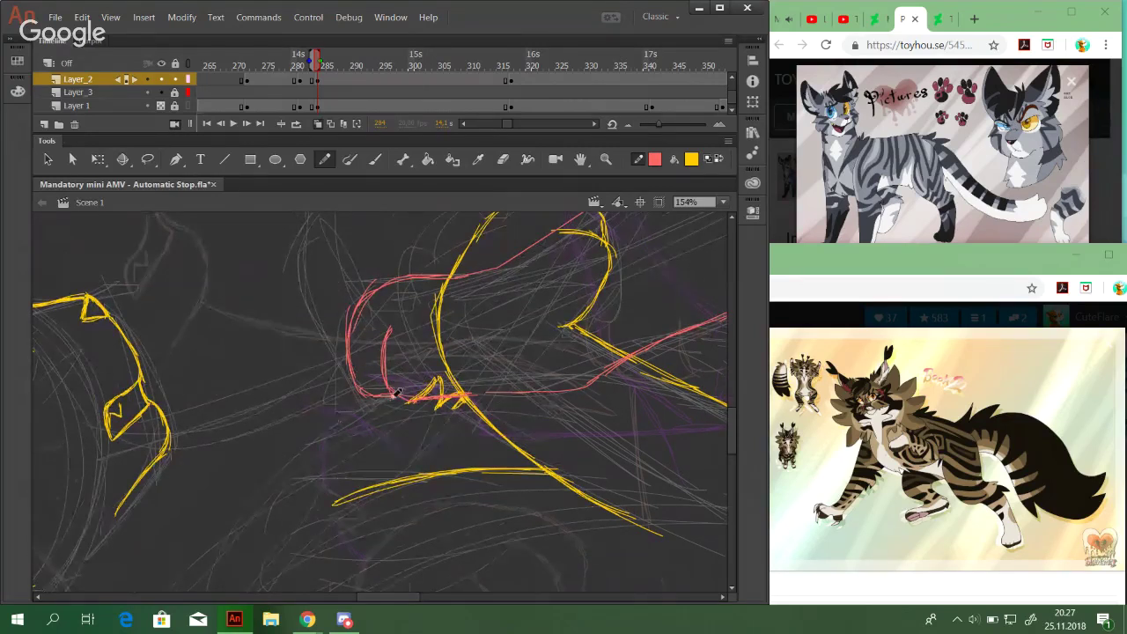
pyautogui.moveTo(383, 350)
pyautogui.mouseDown()
pyautogui.moveTo(368, 418)
pyautogui.moveTo(379, 384)
pyautogui.moveTo(368, 421)
pyautogui.mouseUp()
pyautogui.moveTo(380, 384); pyautogui.dragTo(371, 406)
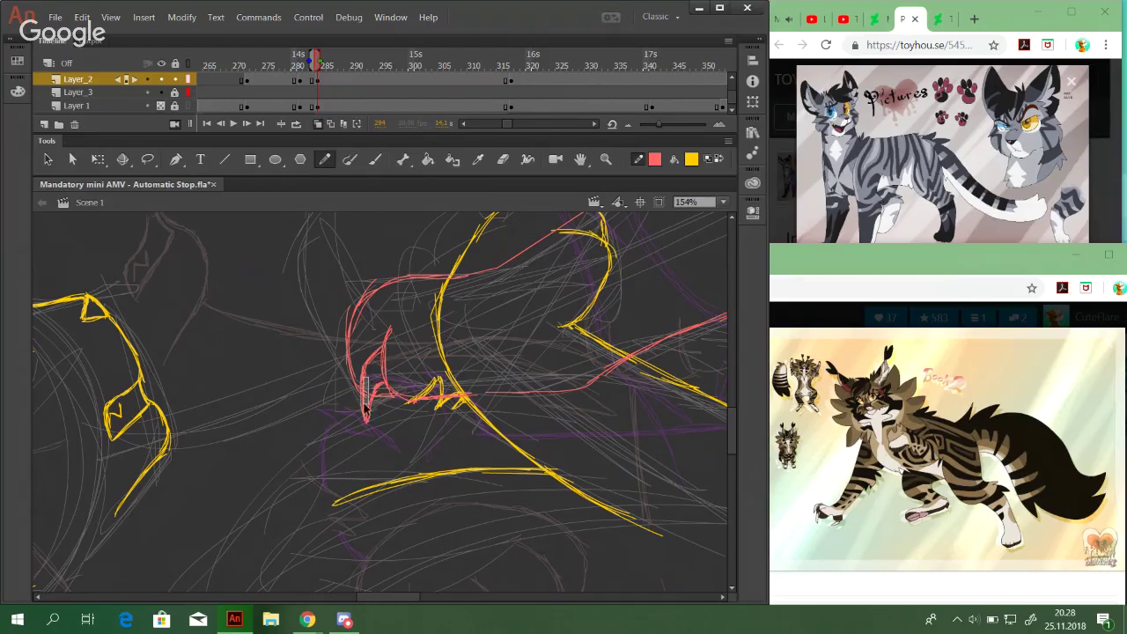
pyautogui.moveTo(365, 406); pyautogui.dragTo(366, 412)
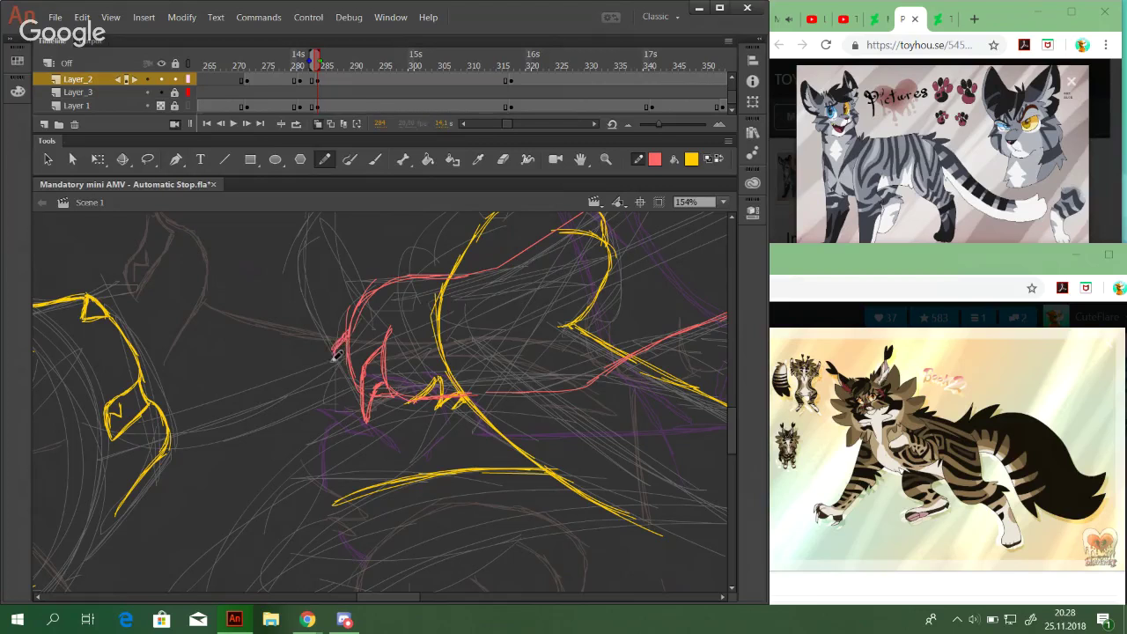
pyautogui.moveTo(331, 381)
pyautogui.mouseDown()
pyautogui.moveTo(335, 343)
pyautogui.moveTo(334, 407)
pyautogui.mouseUp()
pyautogui.click(719, 162)
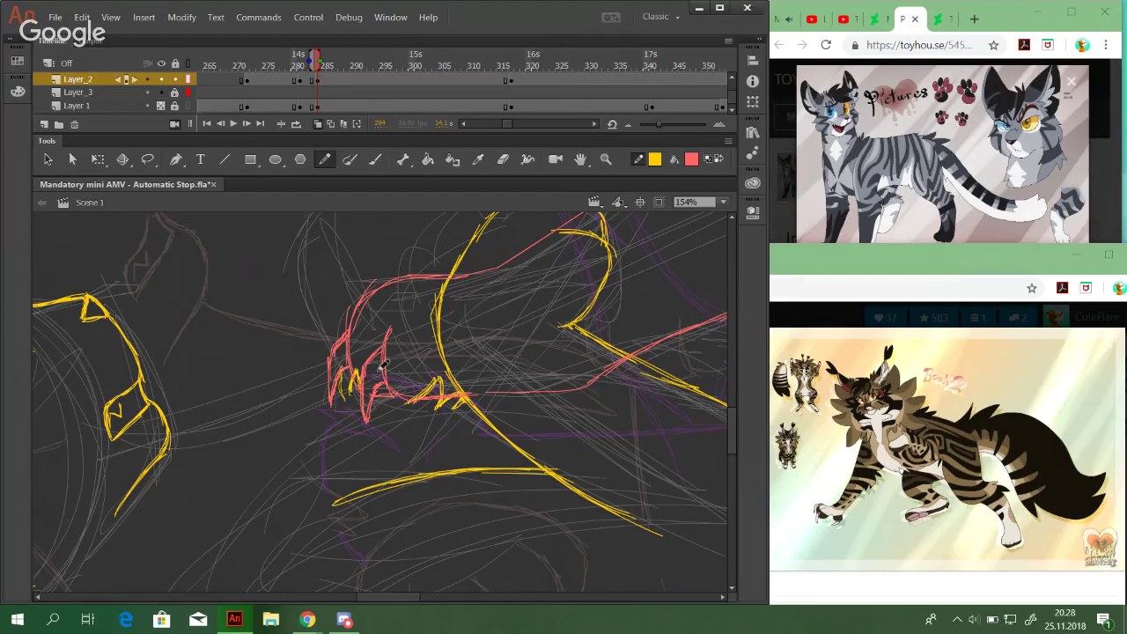
pyautogui.click(719, 161)
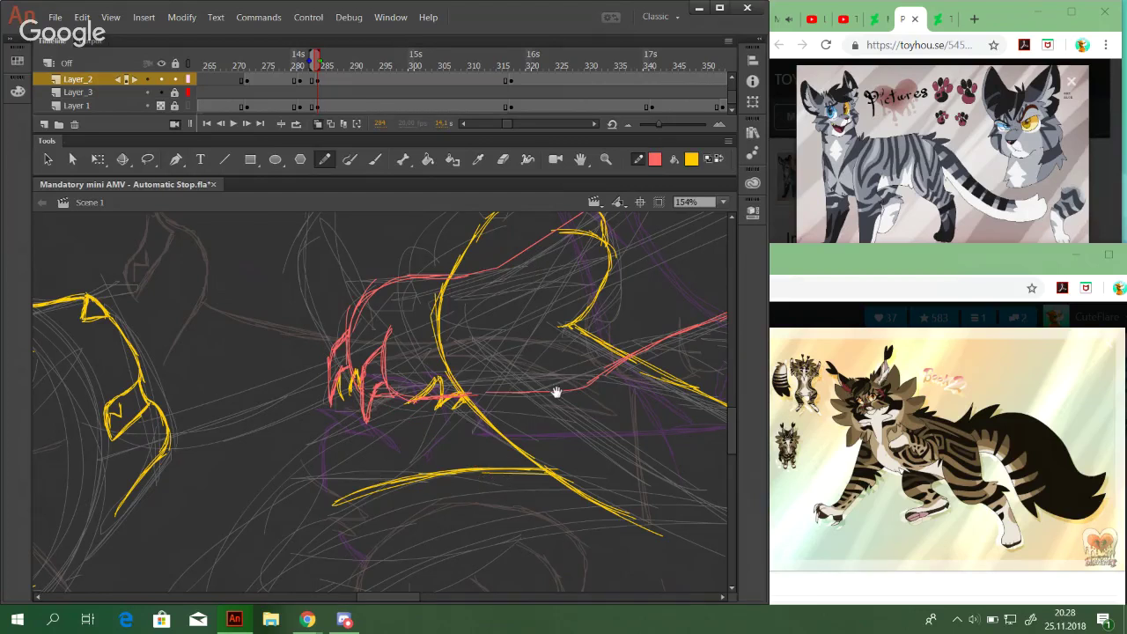
# Sketch a yellow throat line with overlapping strokes from the yellow cat's chin to the red claws
pyautogui.moveTo(314, 485)
pyautogui.mouseDown()
pyautogui.moveTo(500, 400)
pyautogui.moveTo(426, 475)
pyautogui.mouseUp()
pyautogui.press('x')
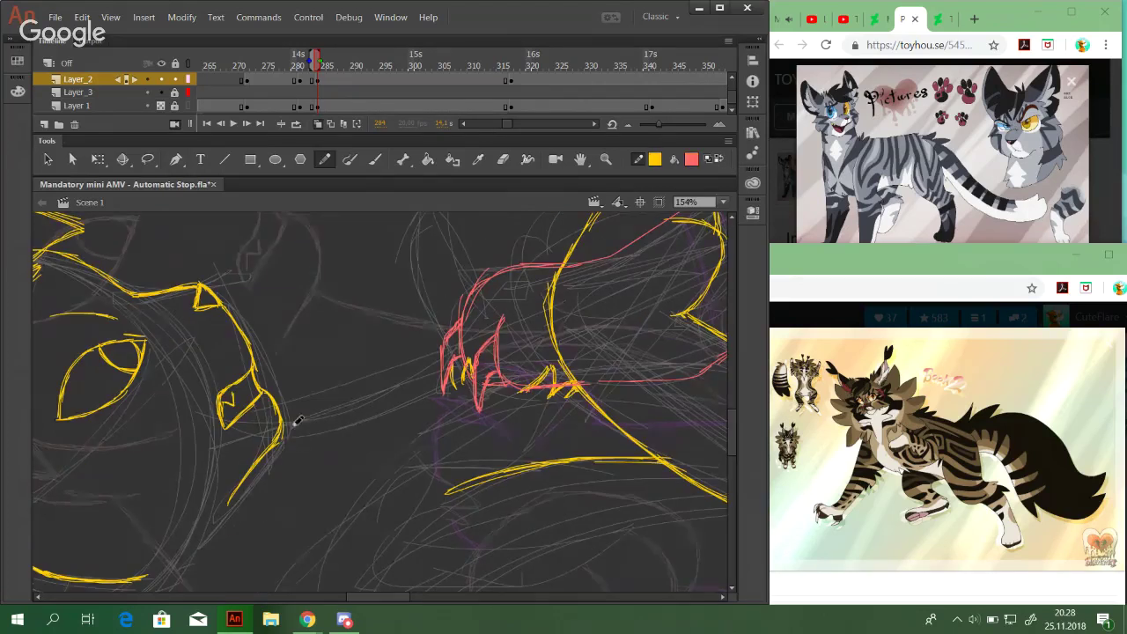
pyautogui.moveTo(283, 430); pyautogui.dragTo(389, 381)
pyautogui.moveTo(324, 416); pyautogui.dragTo(414, 359)
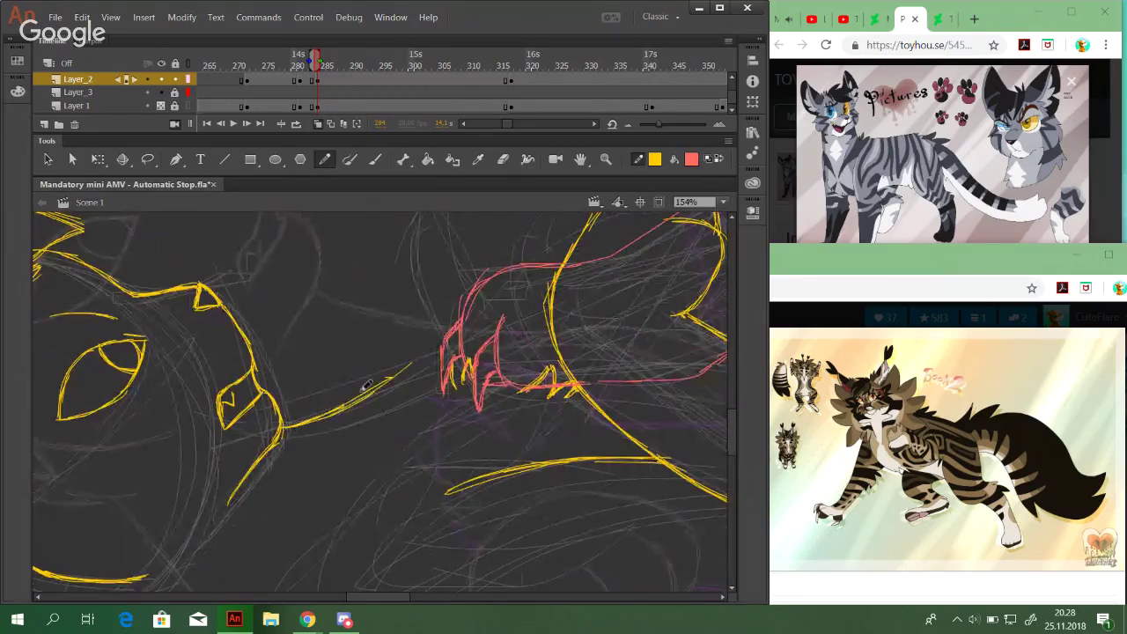
pyautogui.hotkey('ctrl', 'z')
pyautogui.moveTo(322, 416); pyautogui.dragTo(405, 377)
pyautogui.moveTo(350, 404)
pyautogui.mouseDown()
pyautogui.moveTo(439, 353)
pyautogui.moveTo(396, 380)
pyautogui.moveTo(438, 354)
pyautogui.moveTo(420, 383)
pyautogui.moveTo(444, 362)
pyautogui.mouseUp()
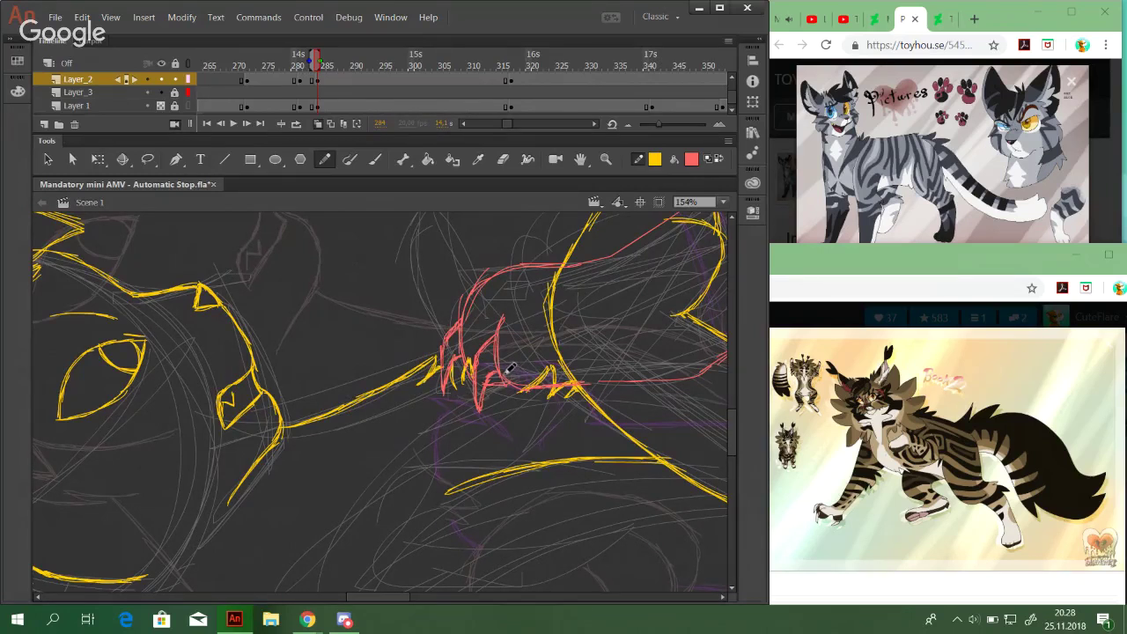
pyautogui.click(717, 162)
pyautogui.click(723, 202)
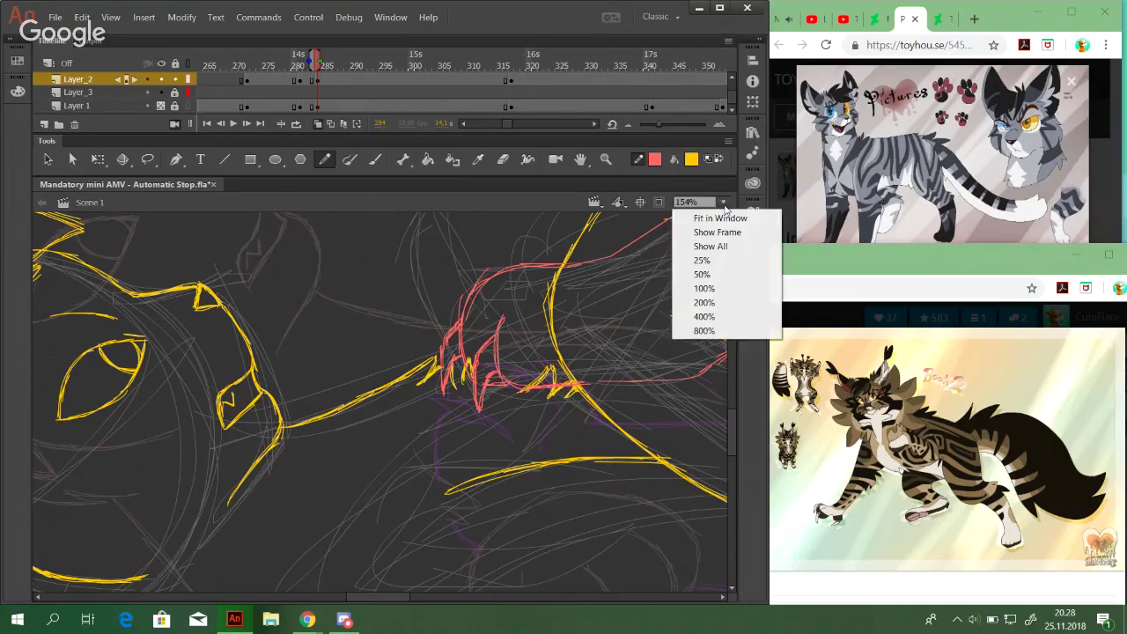
pyautogui.click(704, 288)
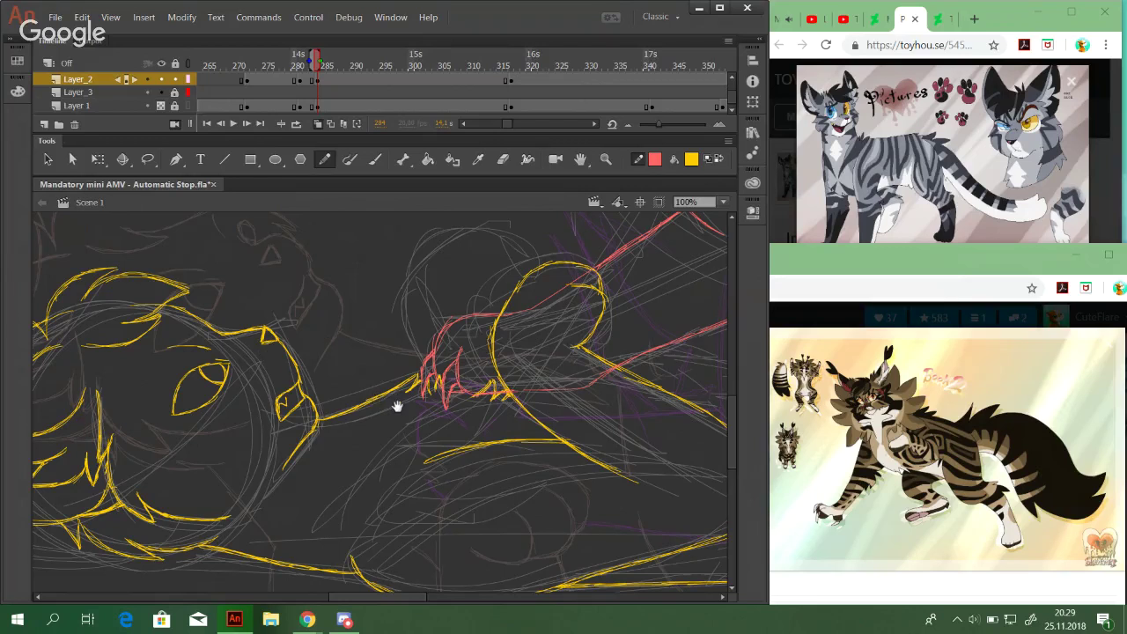
# Undo the yellow throat line between the chin and the red claws
pyautogui.moveTo(398, 406); pyautogui.dragTo(500, 437)
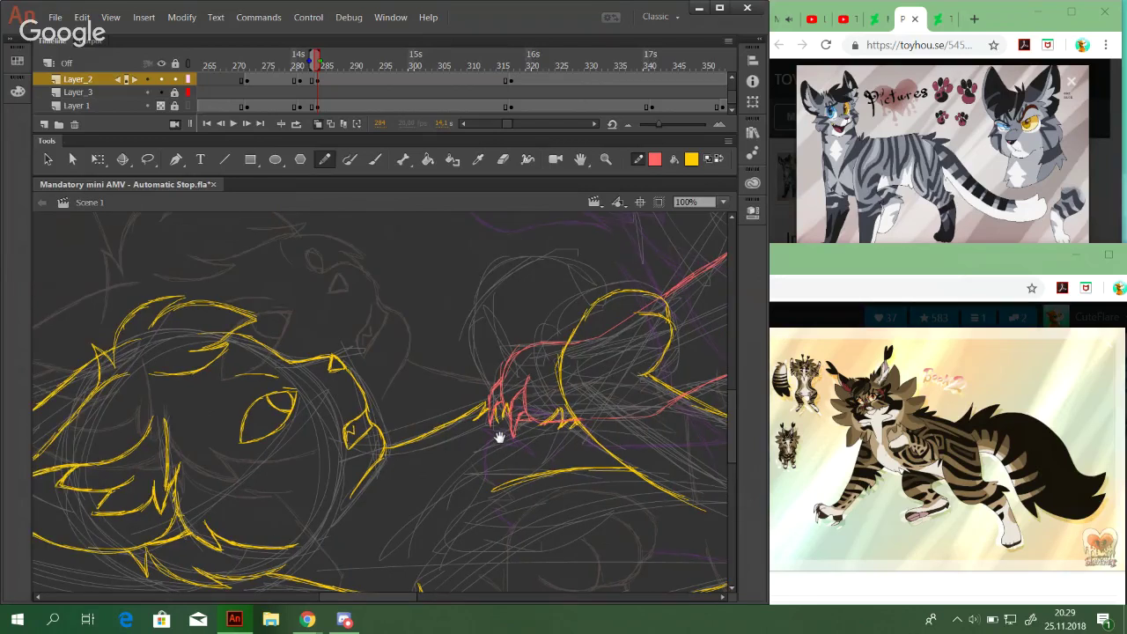
pyautogui.moveTo(357, 488); pyautogui.dragTo(351, 419)
pyautogui.click(605, 158)
pyautogui.moveTo(251, 252); pyautogui.dragTo(577, 435)
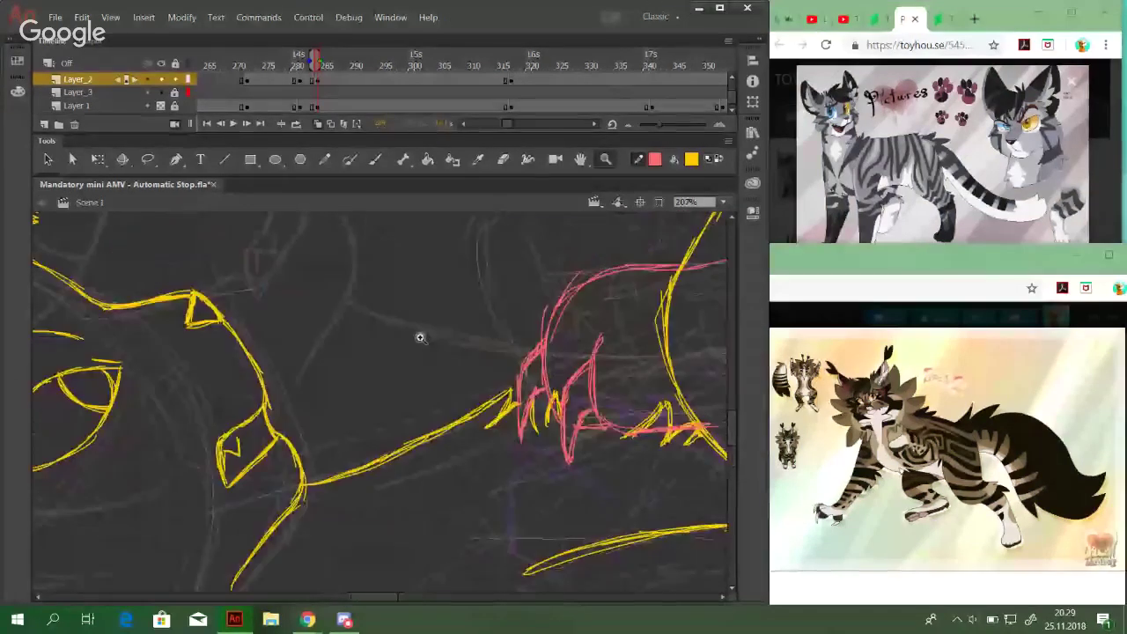
pyautogui.click(324, 159)
pyautogui.moveTo(476, 371); pyautogui.dragTo(572, 194)
pyautogui.moveTo(505, 354); pyautogui.dragTo(449, 402)
pyautogui.hotkey('ctrl', 'z')
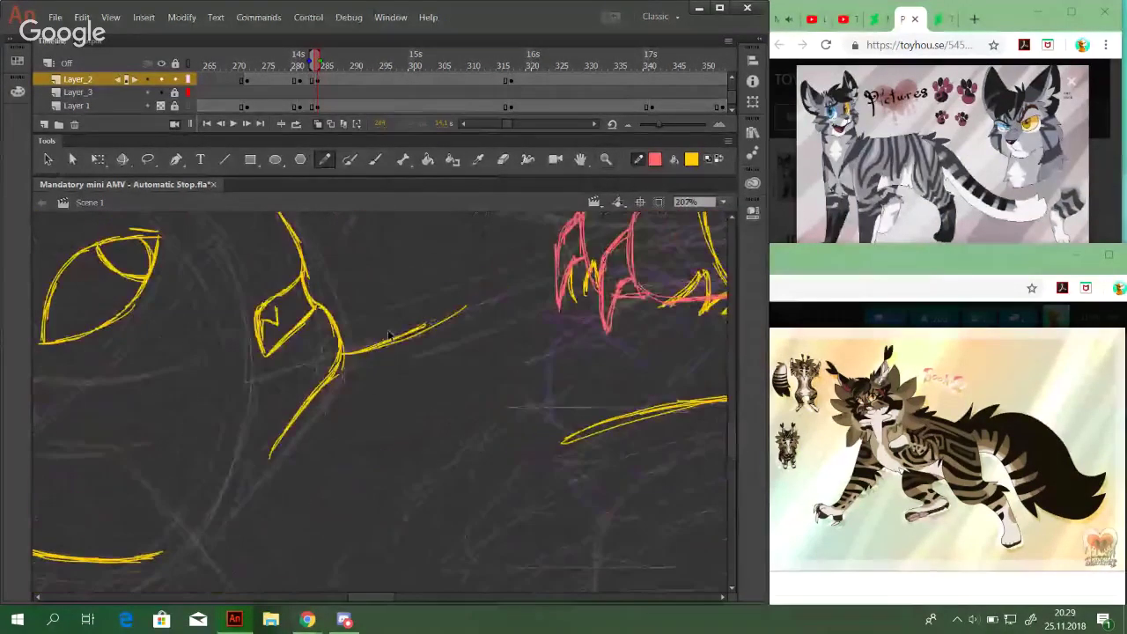
pyautogui.hotkey('ctrl', 'z')
pyautogui.moveTo(343, 351); pyautogui.dragTo(426, 314)
pyautogui.moveTo(385, 333); pyautogui.dragTo(450, 294)
pyautogui.press('.')
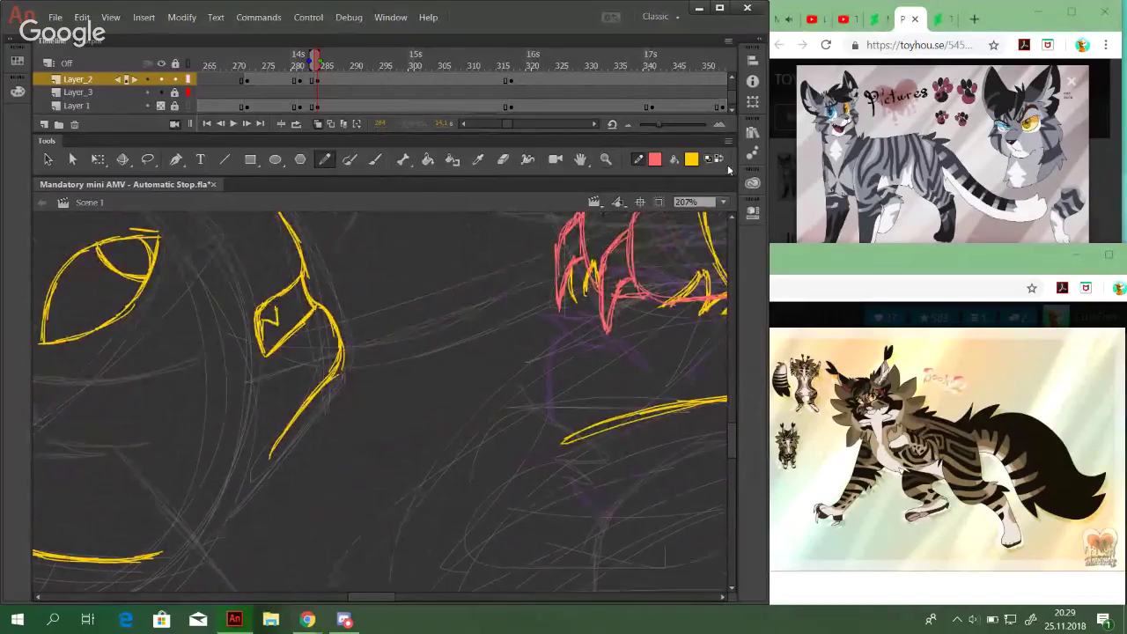
# Sketch a yellow throat line from the chin to the red claws, breaking it midway with a pointed fur tuft
pyautogui.click(707, 159)
pyautogui.moveTo(345, 347)
pyautogui.mouseDown()
pyautogui.moveTo(414, 289)
pyautogui.moveTo(335, 345)
pyautogui.moveTo(405, 315)
pyautogui.moveTo(386, 331)
pyautogui.moveTo(345, 343)
pyautogui.moveTo(437, 291)
pyautogui.mouseUp()
pyautogui.hotkey('ctrl', 'z')
pyautogui.hotkey('ctrl', 'z')
pyautogui.hotkey('ctrl', 'z')
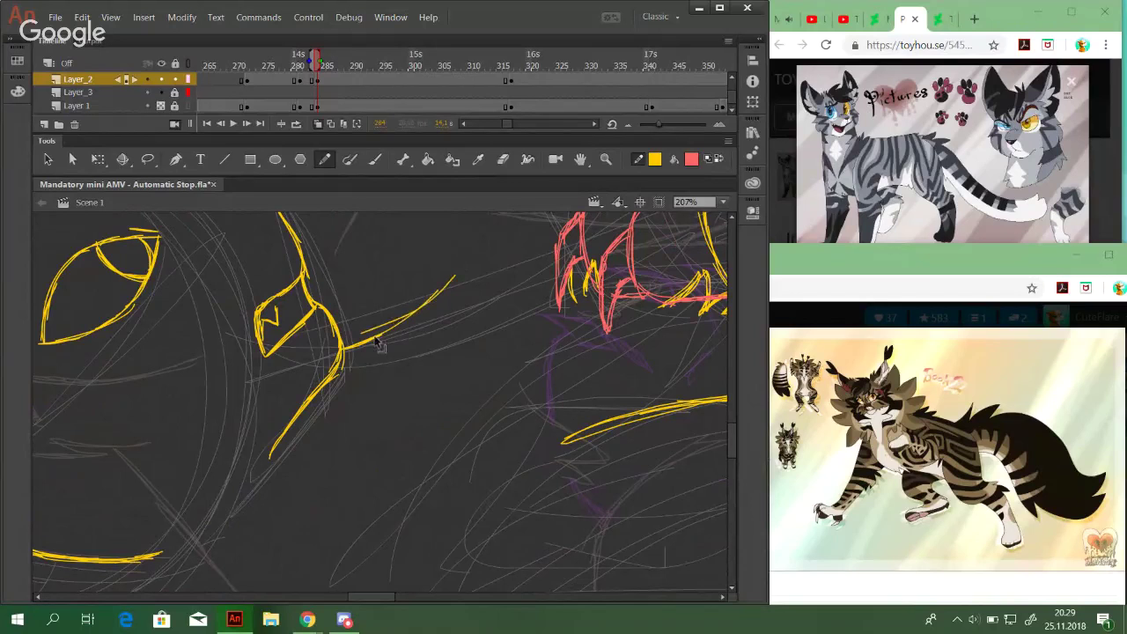
pyautogui.moveTo(345, 347)
pyautogui.mouseDown()
pyautogui.moveTo(404, 322)
pyautogui.moveTo(475, 266)
pyautogui.mouseUp()
pyautogui.hotkey('ctrl', 'z')
pyautogui.moveTo(417, 312)
pyautogui.mouseDown()
pyautogui.moveTo(487, 259)
pyautogui.moveTo(470, 312)
pyautogui.moveTo(531, 270)
pyautogui.moveTo(465, 316)
pyautogui.moveTo(539, 263)
pyautogui.mouseUp()
pyautogui.hotkey('ctrl', 'z')
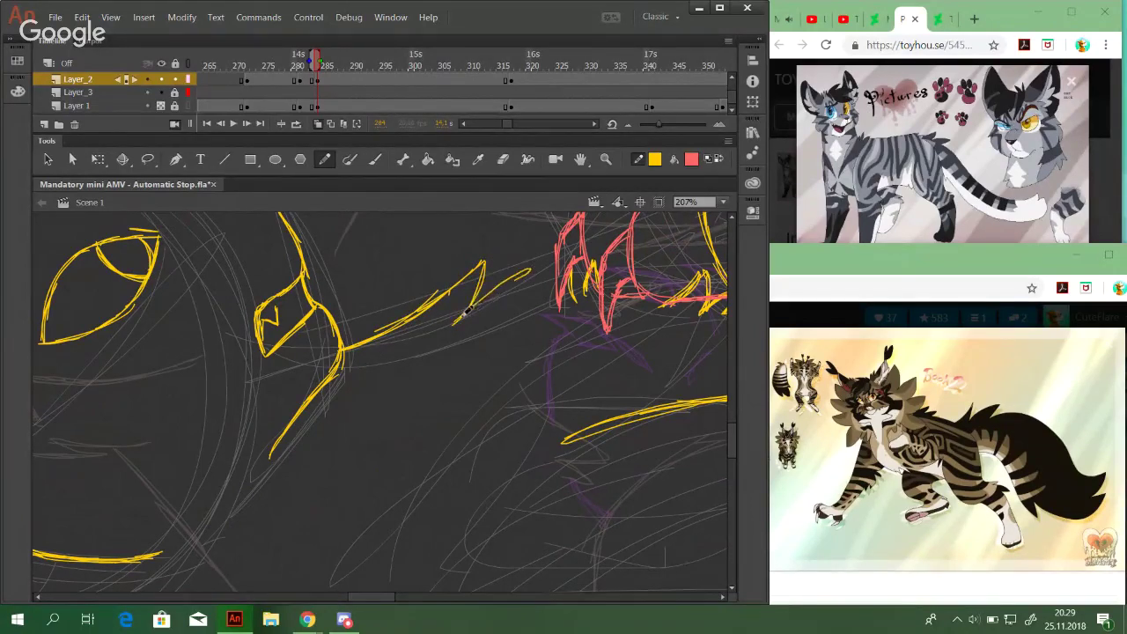
pyautogui.moveTo(456, 319); pyautogui.dragTo(557, 254)
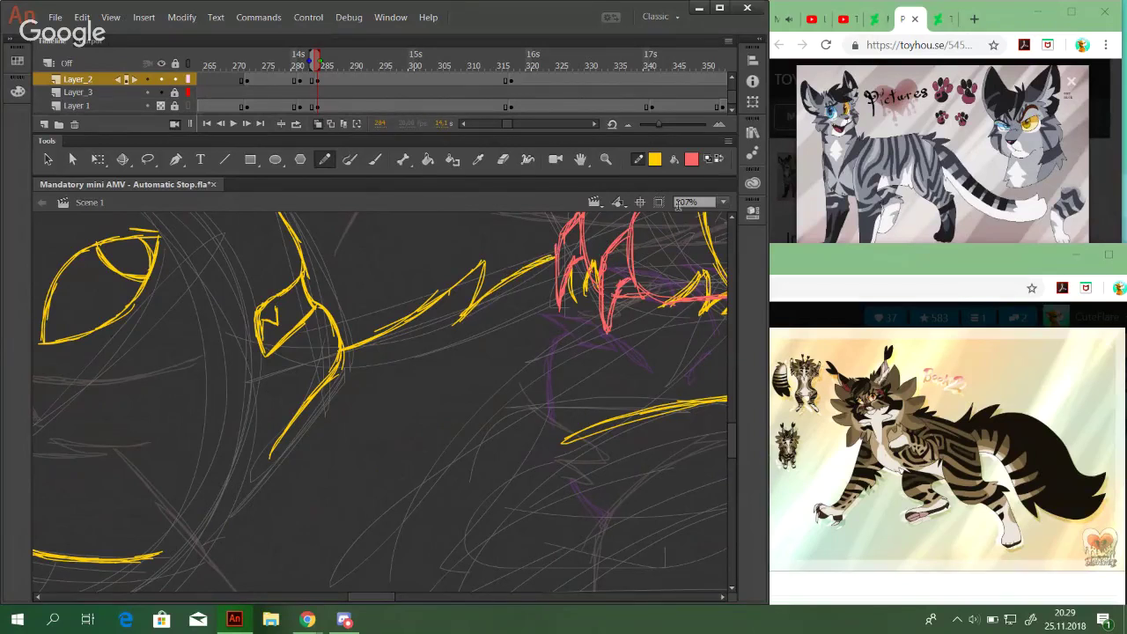
# Select the yellow arch and belly line crossing the stage's side edge and nudge them slightly toward the cat's head
pyautogui.click(723, 202)
pyautogui.click(713, 274)
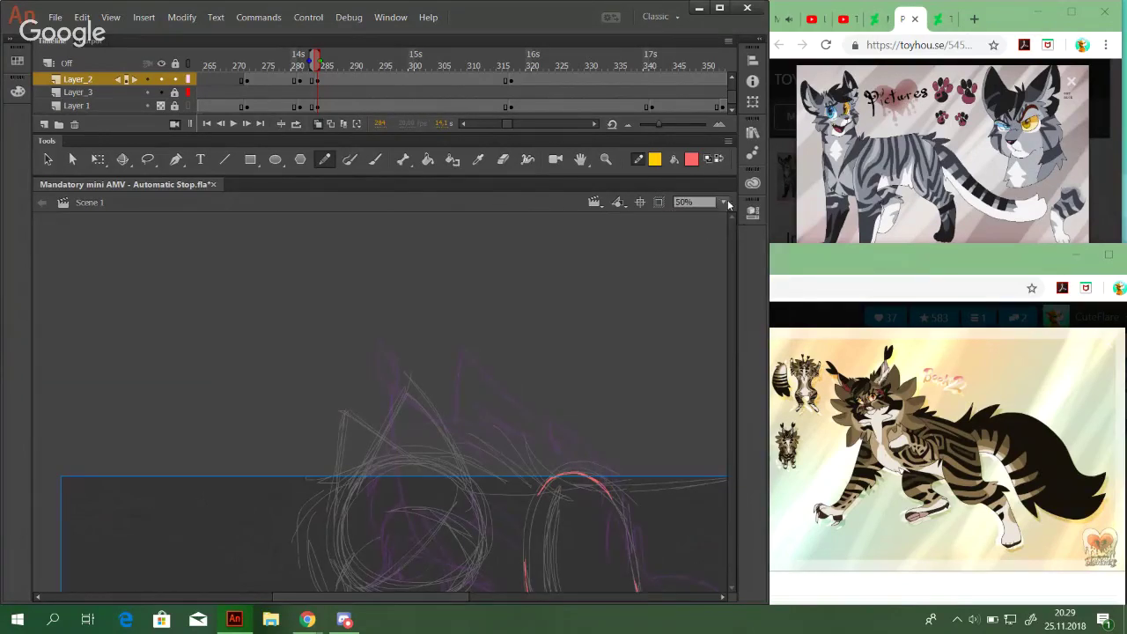
pyautogui.click(723, 201)
pyautogui.click(696, 247)
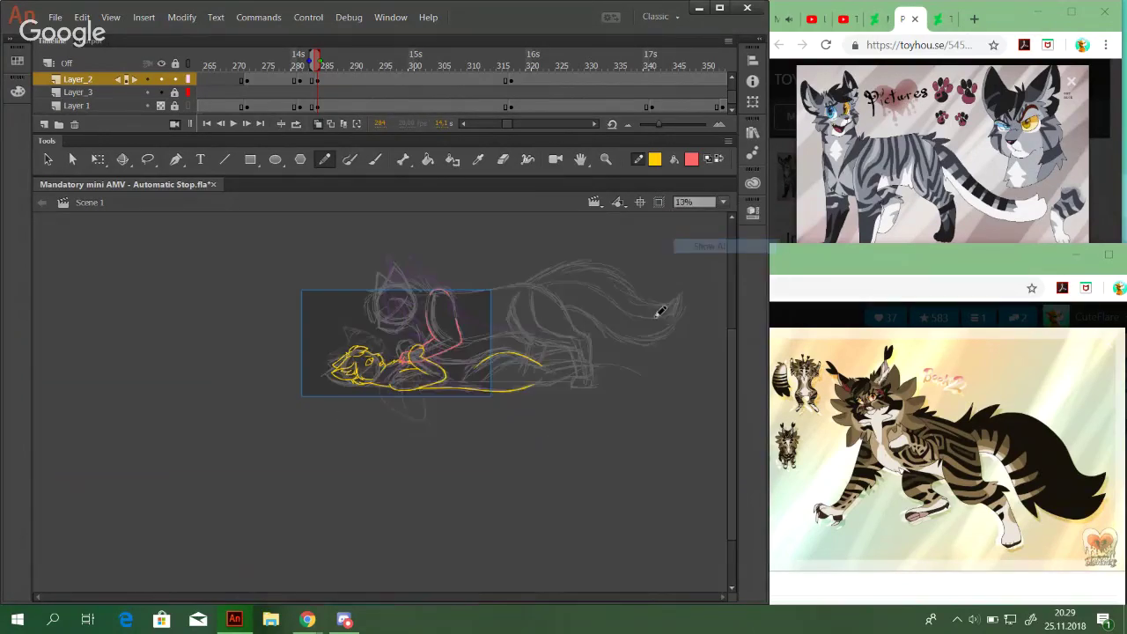
pyautogui.click(606, 160)
pyautogui.moveTo(278, 344); pyautogui.dragTo(537, 436)
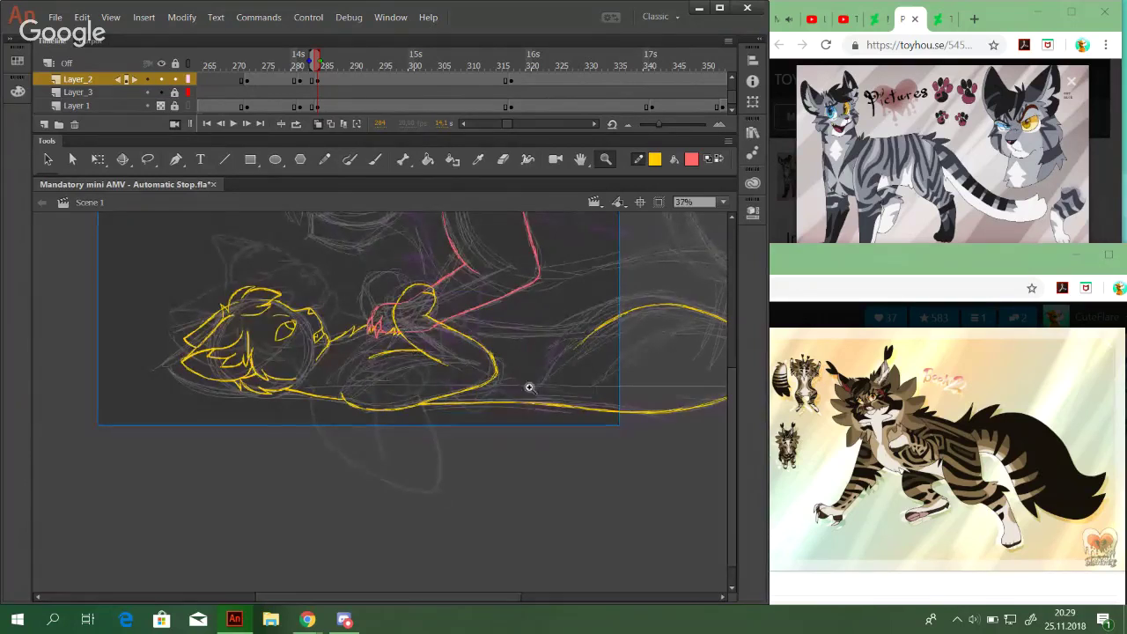
pyautogui.click(324, 159)
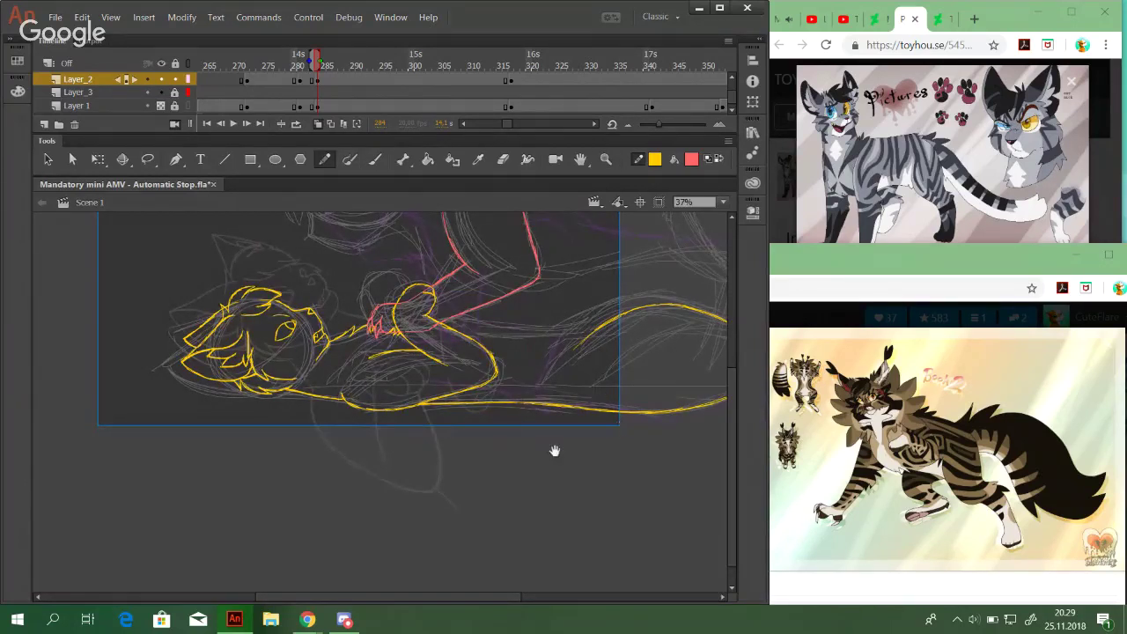
pyautogui.moveTo(555, 450); pyautogui.dragTo(476, 476)
pyautogui.moveTo(676, 498); pyautogui.dragTo(402, 312)
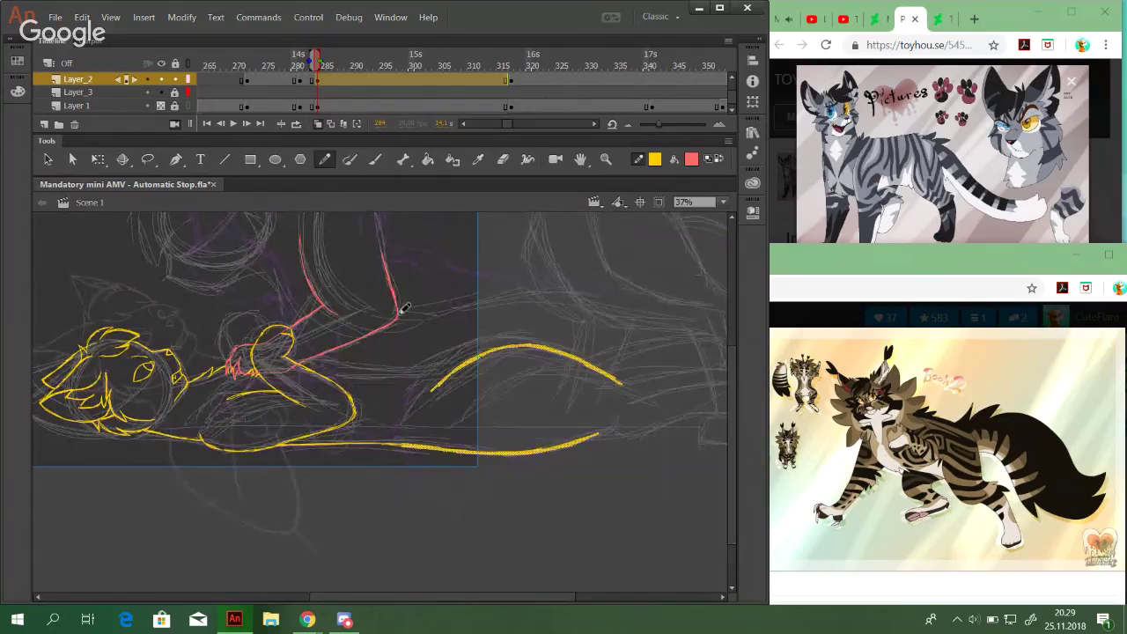
pyautogui.press('Left')
pyautogui.press('Left')
pyautogui.press('Left')
pyautogui.press('Left')
pyautogui.press('Left')
pyautogui.press('Left')
pyautogui.press('Left')
pyautogui.press('Left')
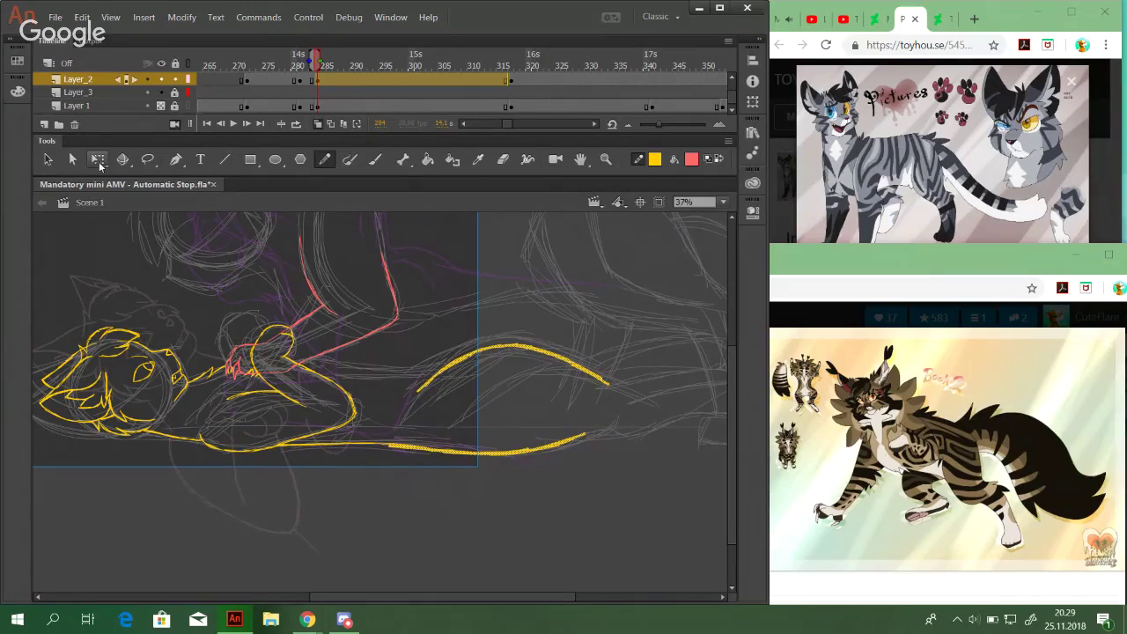
pyautogui.click(99, 160)
pyautogui.click(323, 558)
# Lasso the yellow cat's near ear with its inner fur lines and enlarge it slightly with Free Transform
pyautogui.moveTo(458, 597); pyautogui.dragTo(417, 597)
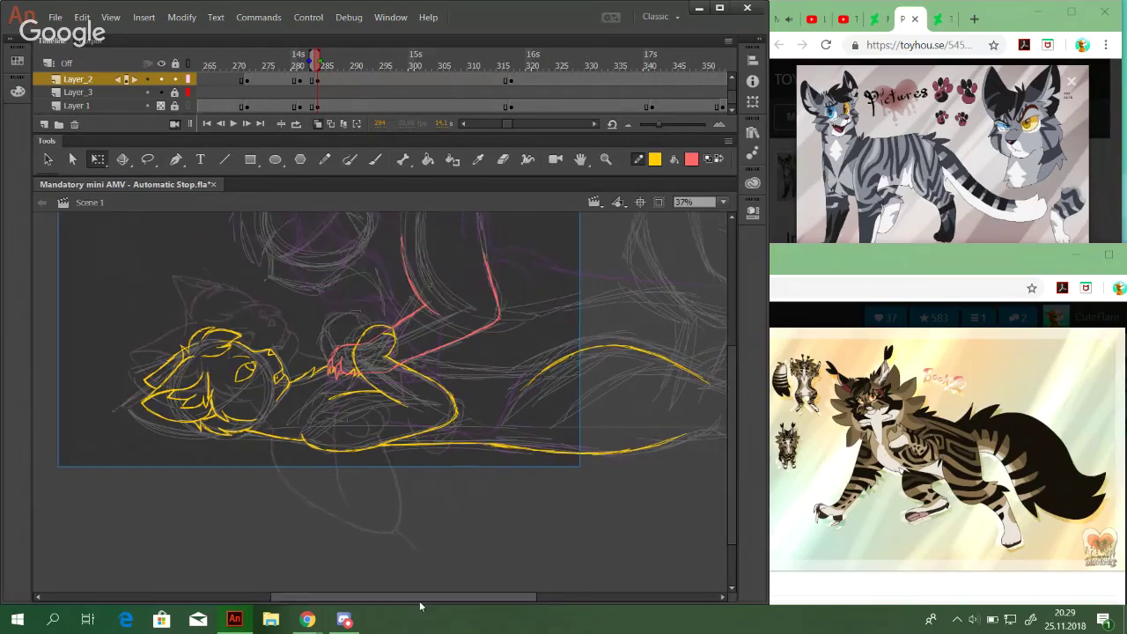
pyautogui.click(605, 159)
pyautogui.moveTo(59, 320); pyautogui.dragTo(346, 509)
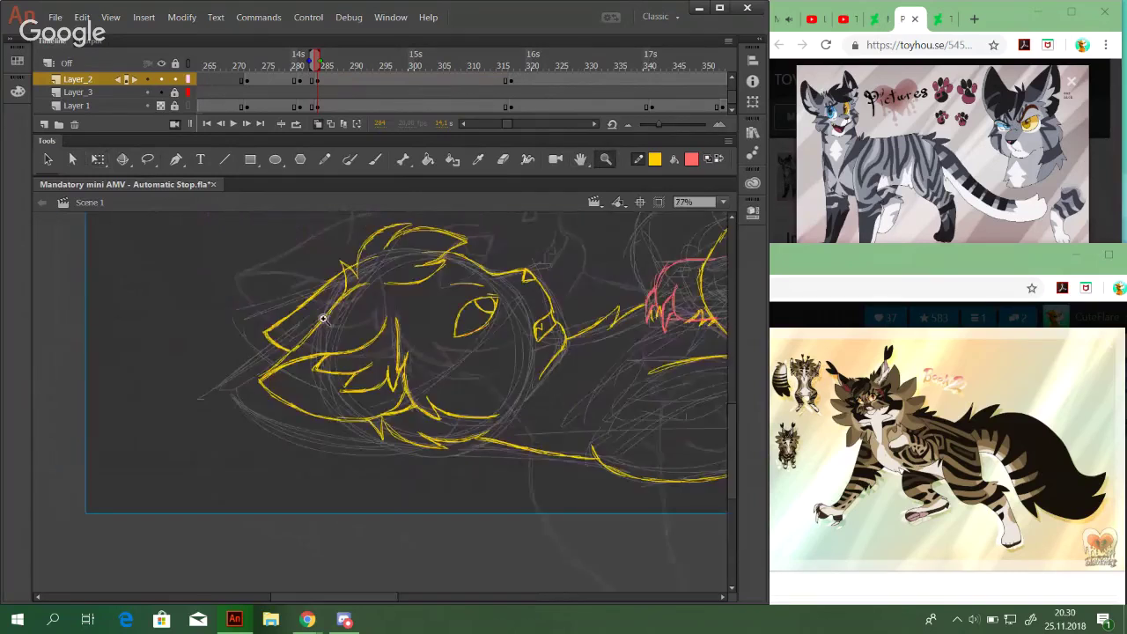
pyautogui.click(148, 159)
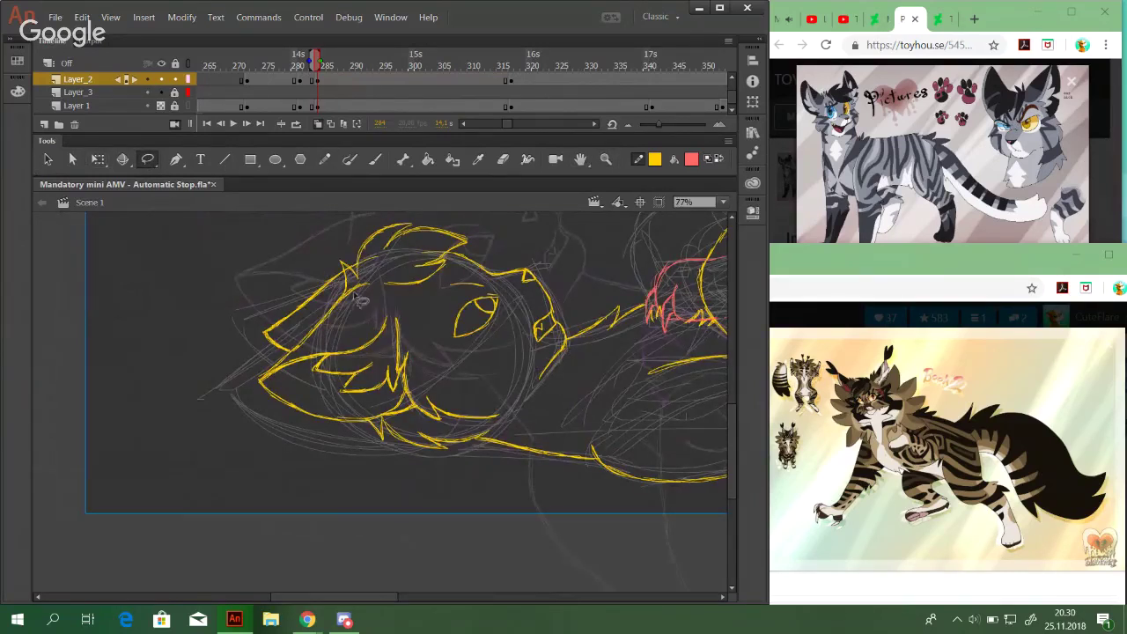
pyautogui.moveTo(355, 294)
pyautogui.mouseDown()
pyautogui.moveTo(302, 328)
pyautogui.moveTo(290, 357)
pyautogui.moveTo(251, 374)
pyautogui.moveTo(244, 401)
pyautogui.moveTo(306, 431)
pyautogui.moveTo(413, 419)
pyautogui.moveTo(357, 284)
pyautogui.mouseUp()
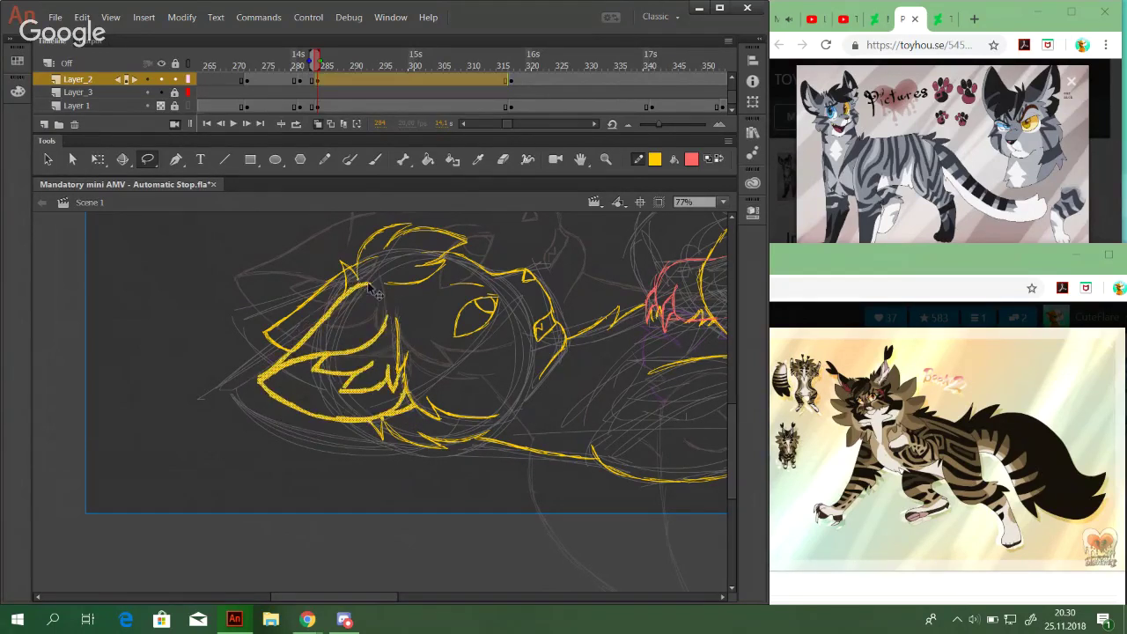
pyautogui.press('alt')
pyautogui.press('alt')
pyautogui.click(379, 277)
pyautogui.hotkey('ctrl', 'z')
pyautogui.click(98, 159)
pyautogui.moveTo(258, 424); pyautogui.dragTo(250, 432)
pyautogui.click(606, 158)
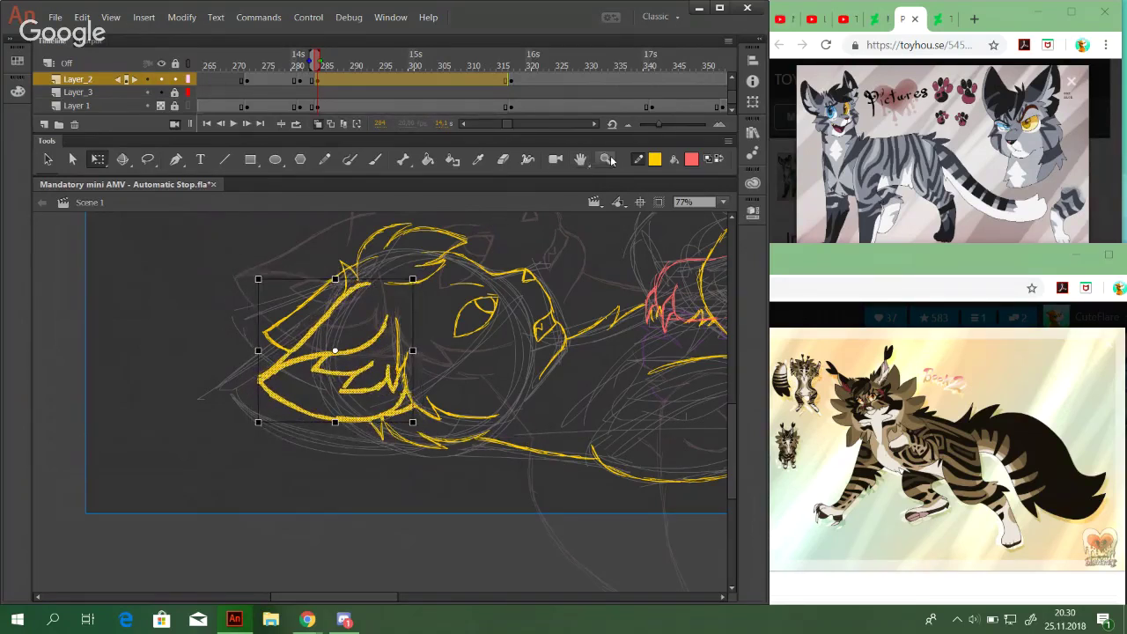
pyautogui.moveTo(170, 305)
pyautogui.mouseDown()
pyautogui.moveTo(516, 496)
pyautogui.moveTo(482, 468)
pyautogui.mouseUp()
pyautogui.press('q')
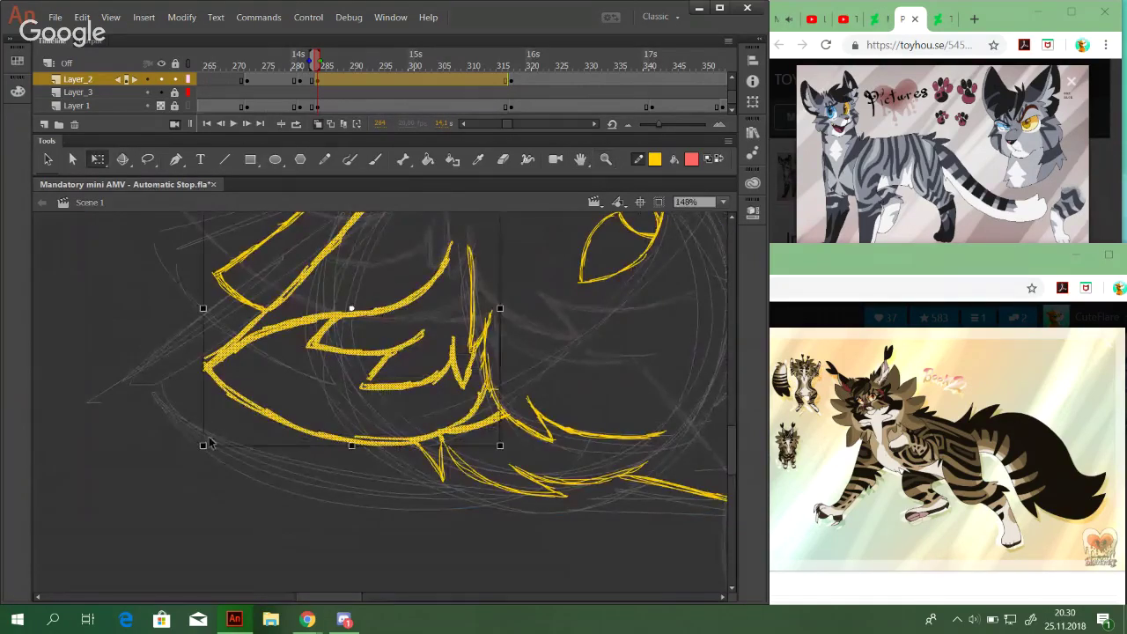
pyautogui.moveTo(204, 444); pyautogui.dragTo(188, 456)
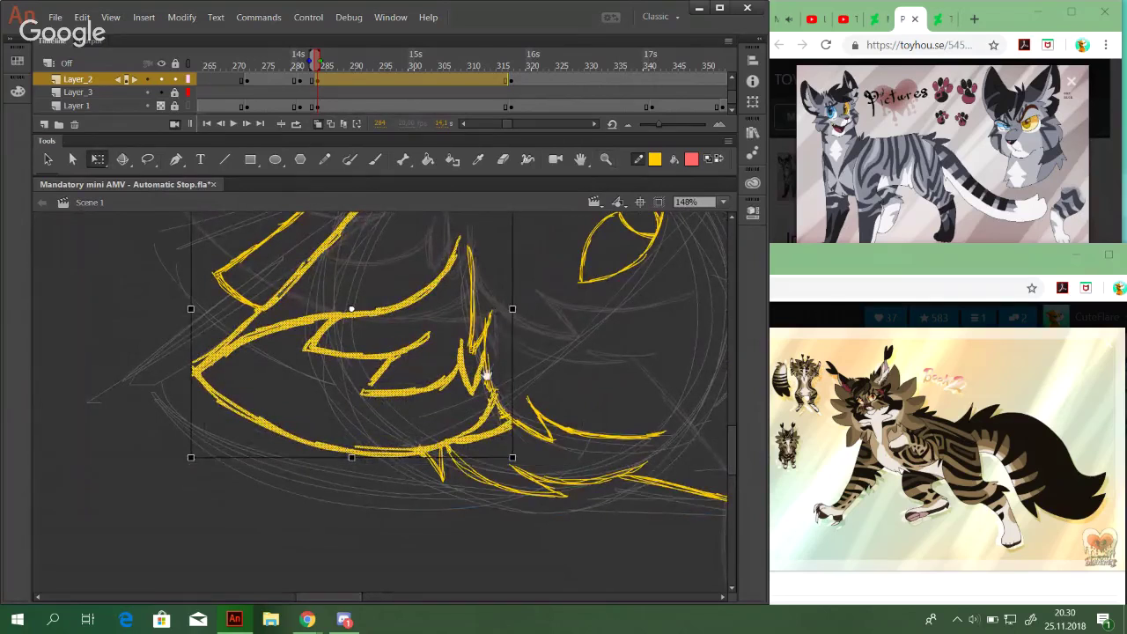
# Rotate the selected yellow ear slightly and nudge it down into place on the head
pyautogui.moveTo(490, 366); pyautogui.dragTo(462, 462)
pyautogui.moveTo(483, 395); pyautogui.dragTo(484, 393)
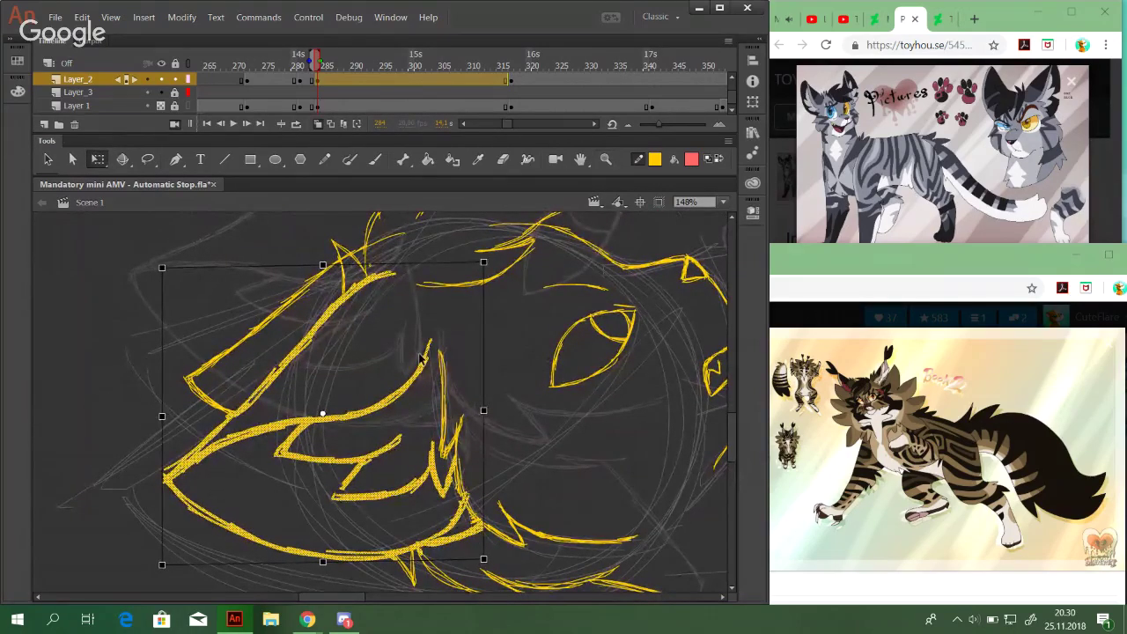
pyautogui.press('Down')
pyautogui.press('Down')
pyautogui.press('Down')
pyautogui.press('Down')
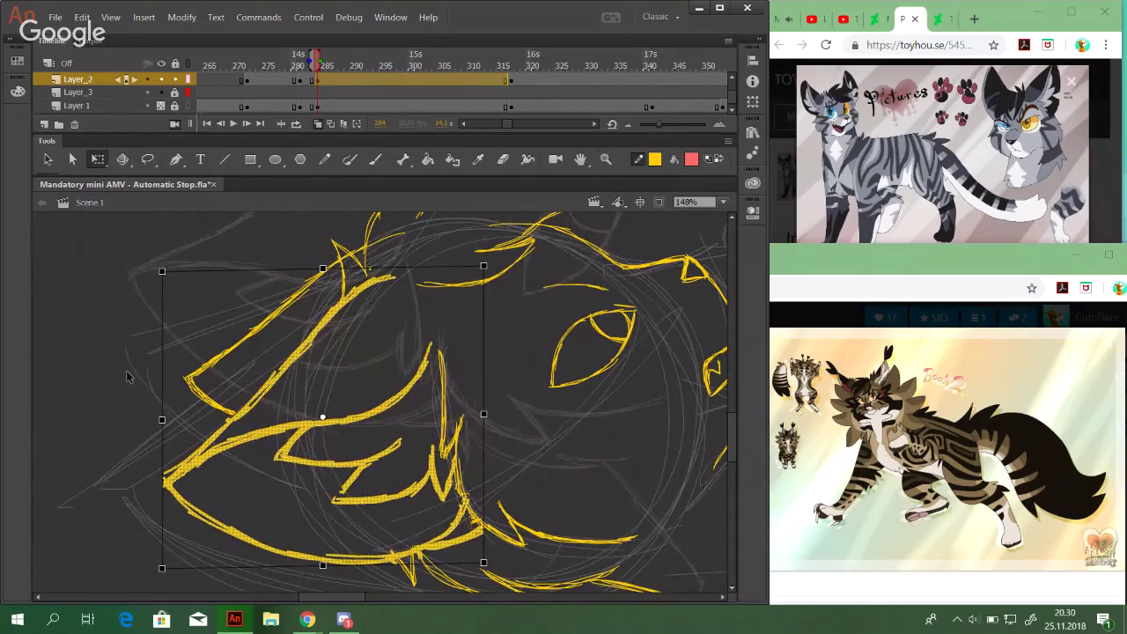
pyautogui.moveTo(92, 347); pyautogui.dragTo(129, 375)
# Lasso the yellow cat's eye and fine-tune its size and placement with Free Transform
pyautogui.click(325, 159)
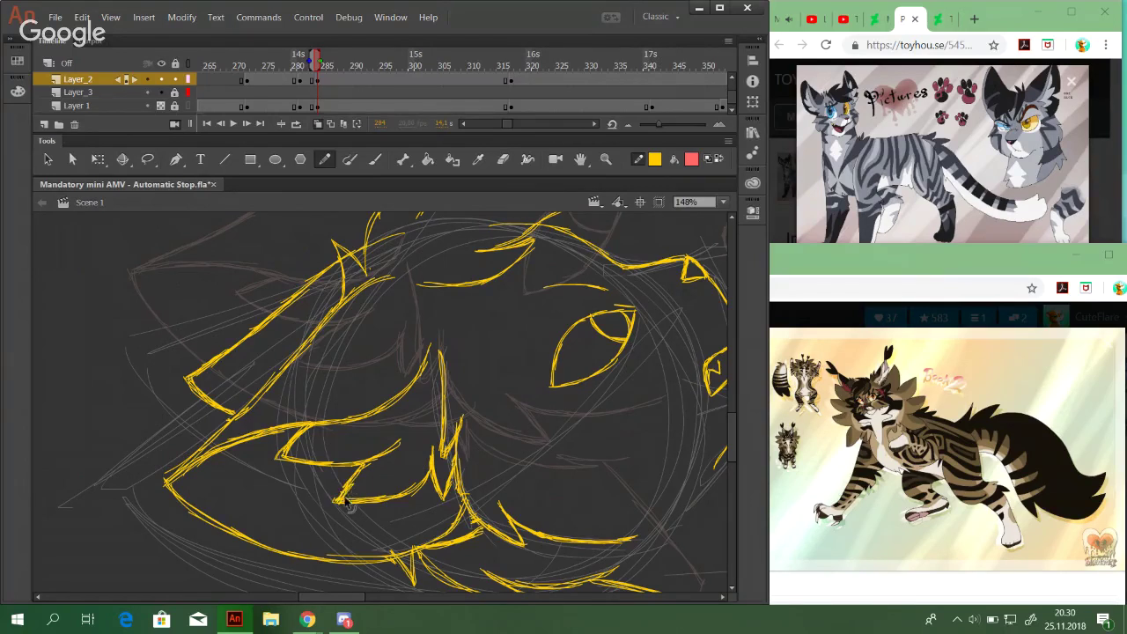
pyautogui.click(724, 202)
pyautogui.click(705, 288)
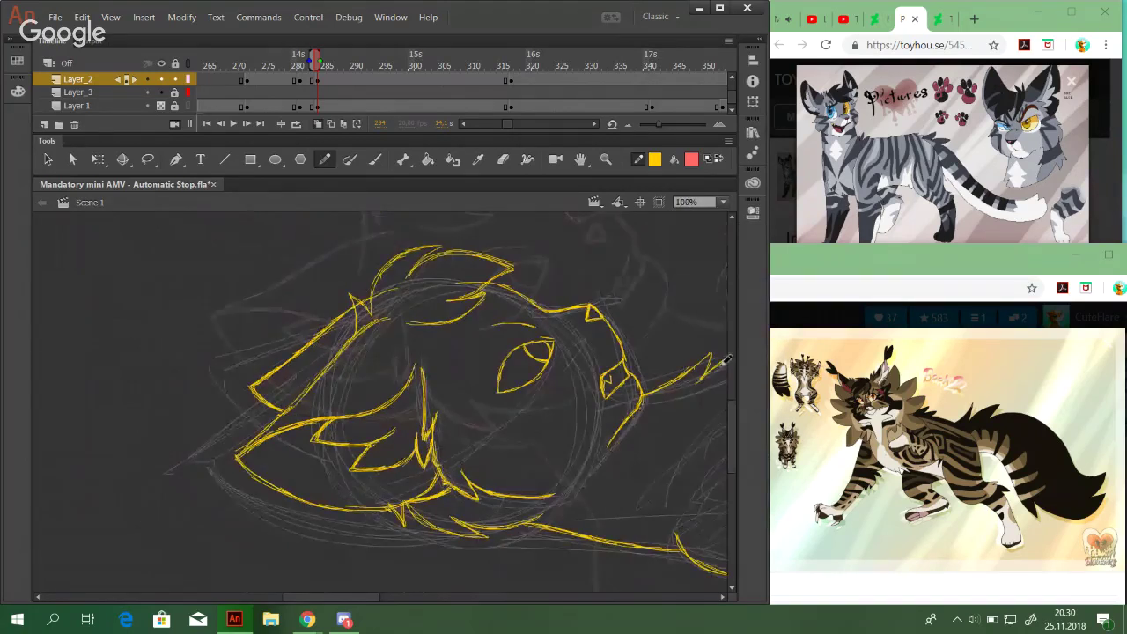
pyautogui.moveTo(702, 387); pyautogui.dragTo(575, 463)
pyautogui.moveTo(625, 514); pyautogui.dragTo(606, 505)
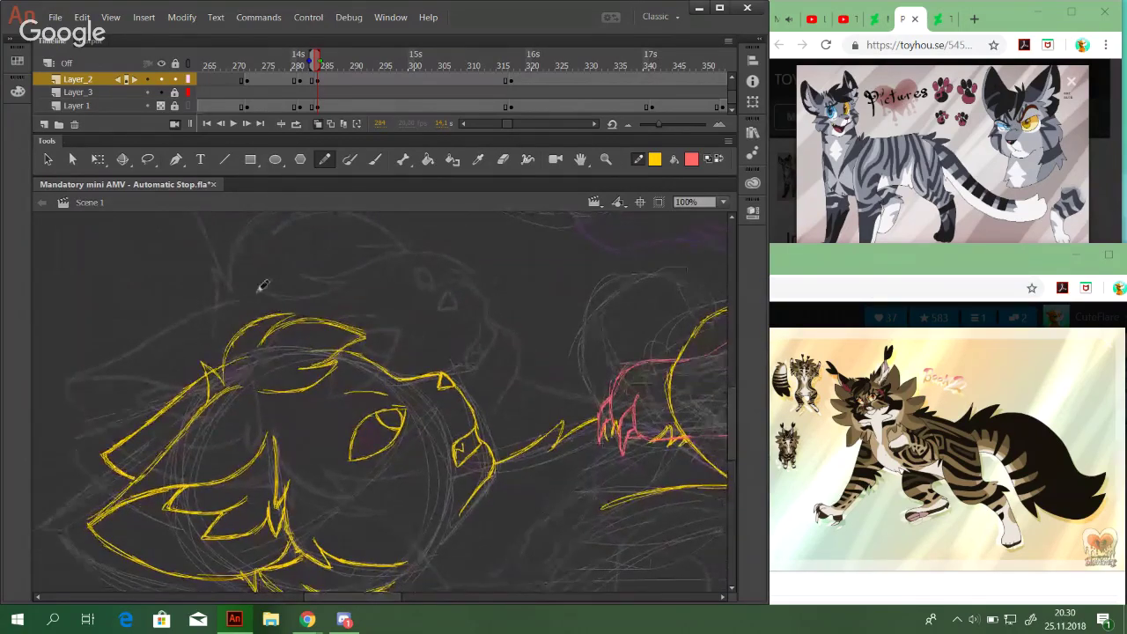
pyautogui.click(148, 160)
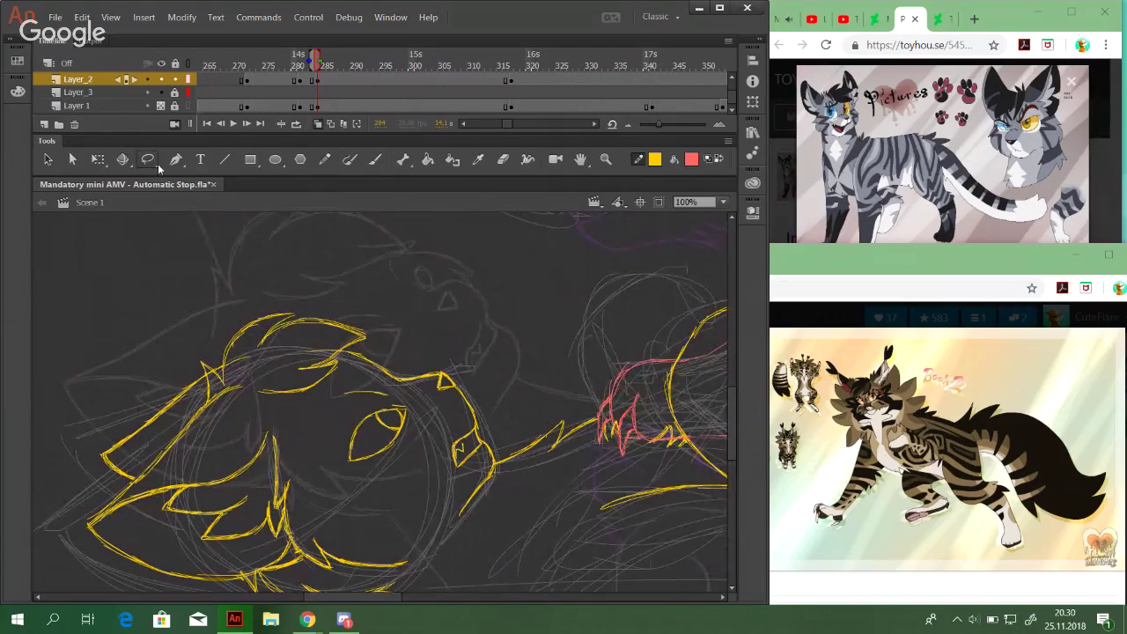
pyautogui.moveTo(330, 388)
pyautogui.mouseDown()
pyautogui.moveTo(412, 401)
pyautogui.moveTo(363, 496)
pyautogui.moveTo(322, 463)
pyautogui.moveTo(328, 381)
pyautogui.mouseUp()
pyautogui.moveTo(220, 353); pyautogui.dragTo(546, 571)
pyautogui.press('q')
pyautogui.moveTo(310, 343); pyautogui.dragTo(303, 342)
pyautogui.moveTo(431, 321); pyautogui.dragTo(431, 315)
pyautogui.moveTo(344, 403); pyautogui.dragTo(347, 403)
pyautogui.click(362, 450)
# Swap the stroke and fill colours to make red the Pencil stroke colour for the second cat's head
pyautogui.click(324, 159)
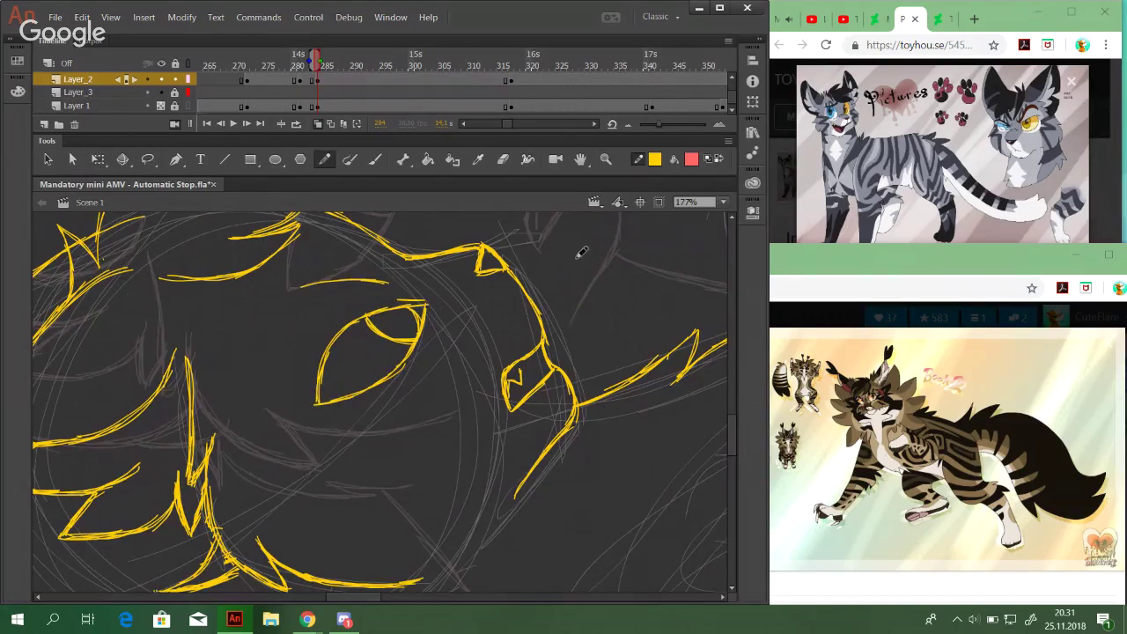
pyautogui.click(724, 202)
pyautogui.click(709, 274)
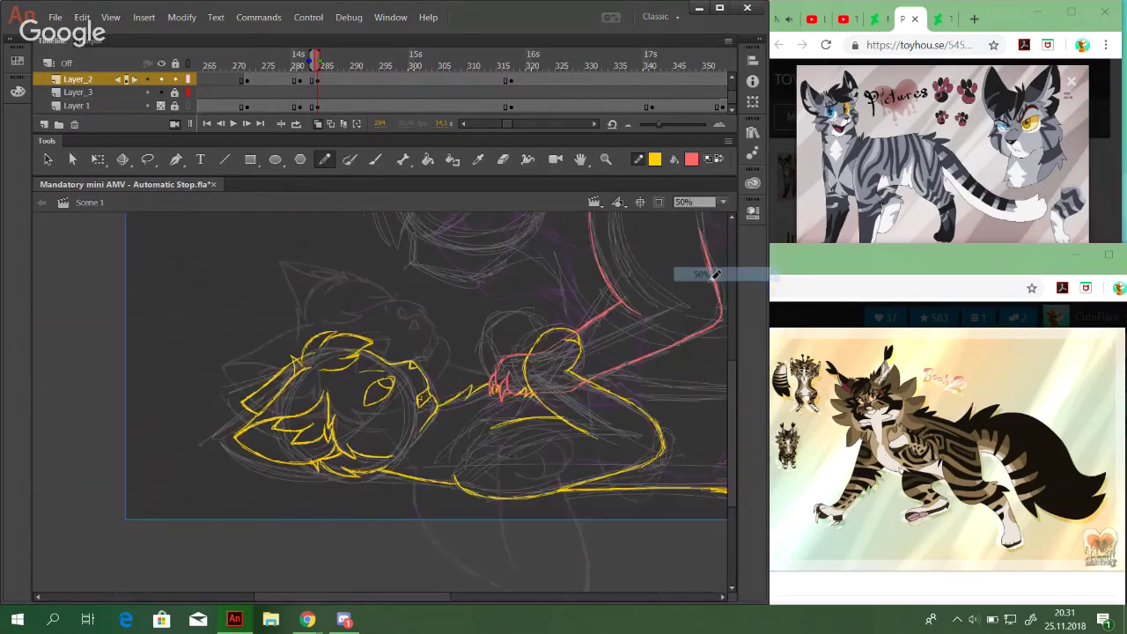
pyautogui.press('space')
pyautogui.moveTo(622, 537); pyautogui.dragTo(477, 520)
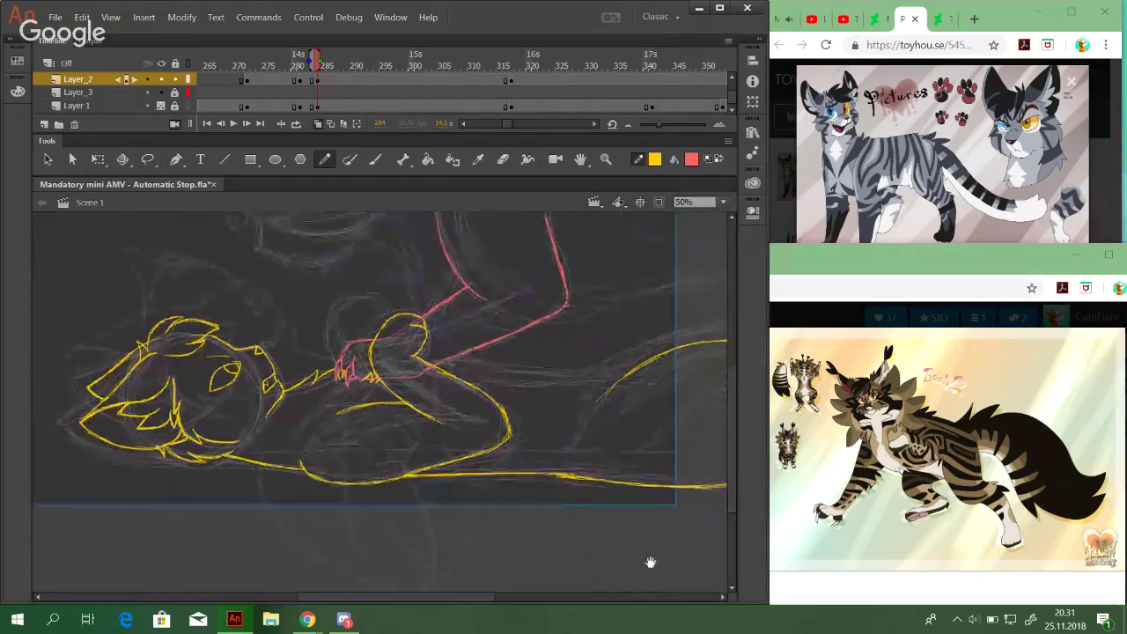
pyautogui.moveTo(650, 562); pyautogui.dragTo(418, 534)
pyautogui.moveTo(476, 512)
pyautogui.mouseDown()
pyautogui.moveTo(554, 549)
pyautogui.moveTo(521, 531)
pyautogui.mouseUp()
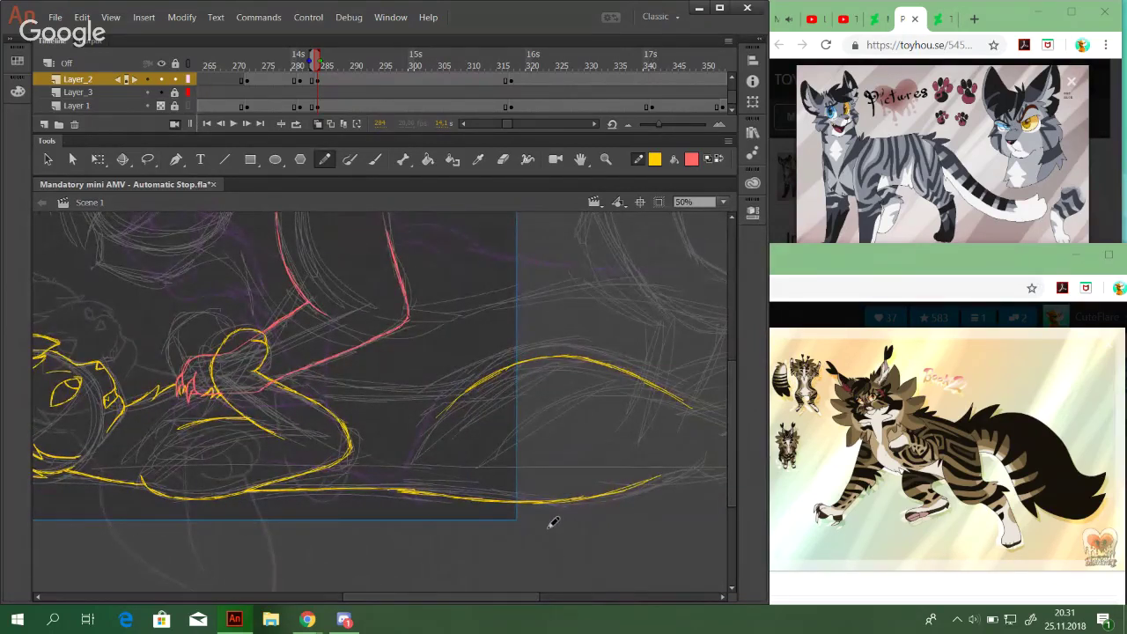
pyautogui.click(717, 161)
pyautogui.moveTo(681, 384); pyautogui.dragTo(506, 479)
pyautogui.press('space')
pyautogui.moveTo(604, 465); pyautogui.dragTo(657, 563)
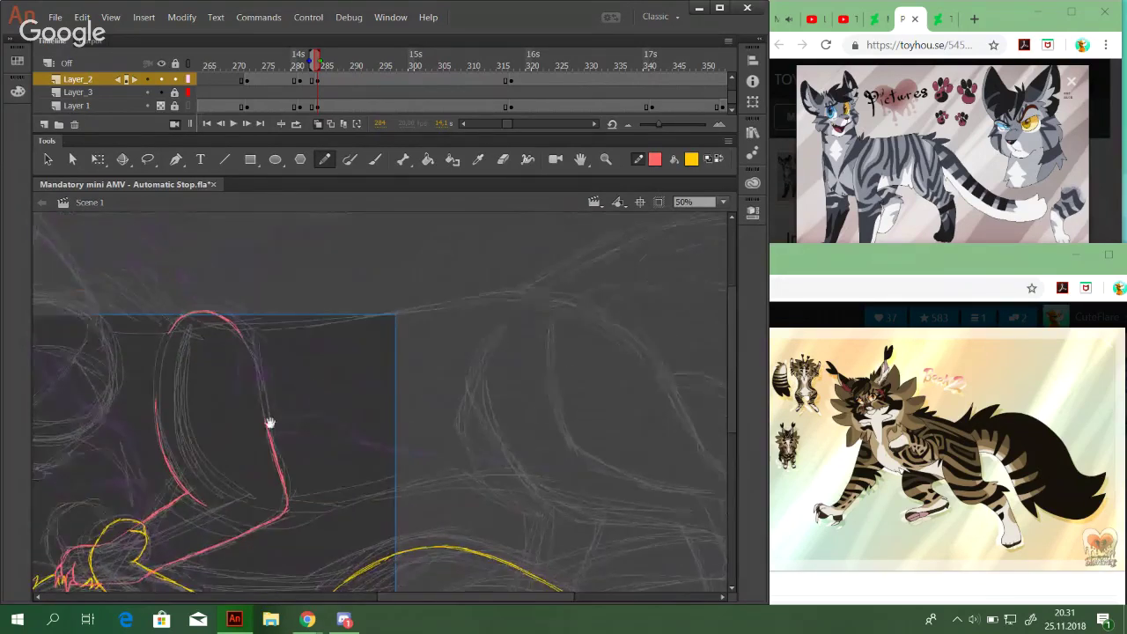
pyautogui.moveTo(269, 424)
pyautogui.mouseDown()
pyautogui.moveTo(385, 390)
pyautogui.moveTo(483, 388)
pyautogui.mouseUp()
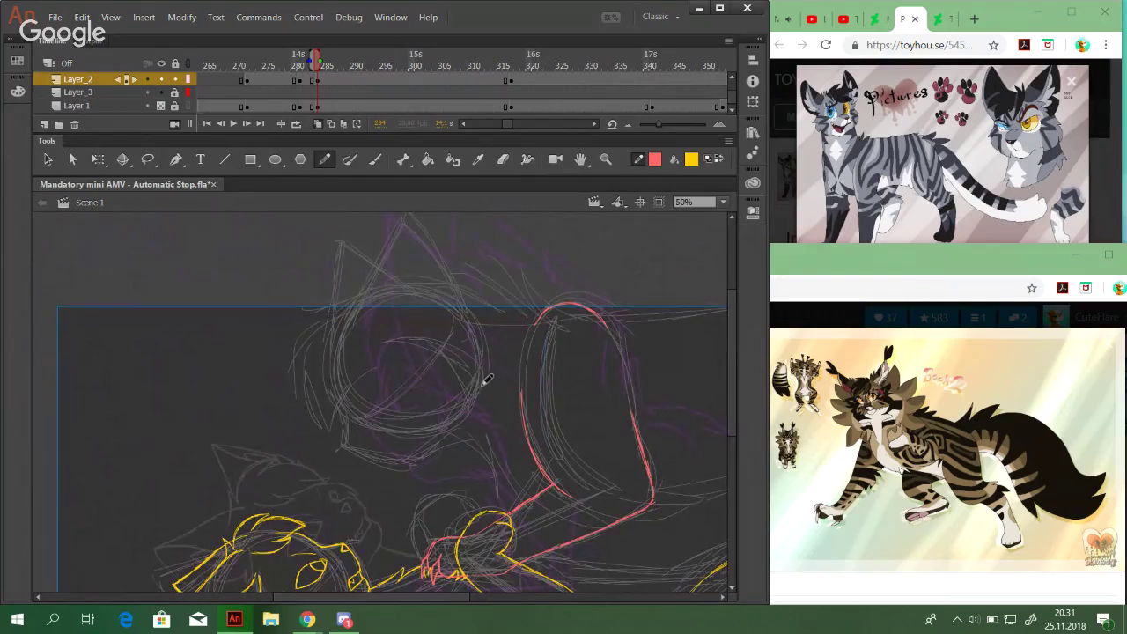
# Lasso and copy the ear and cheek fur outline on one side of the small red face at frame 277
pyautogui.click(606, 159)
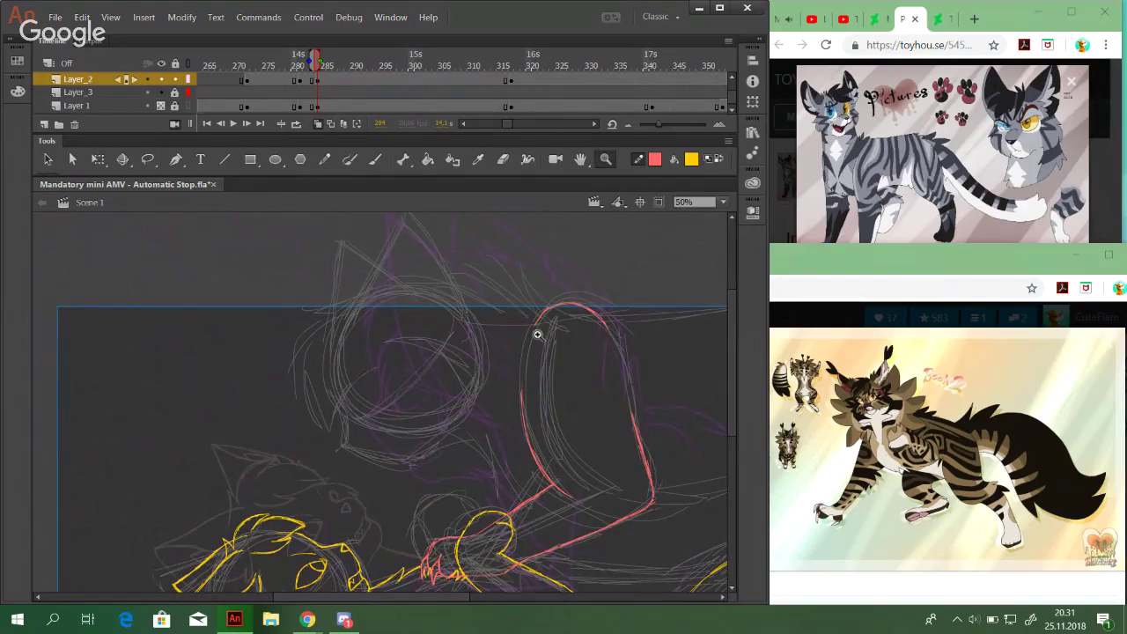
pyautogui.moveTo(691, 382); pyautogui.dragTo(223, 367)
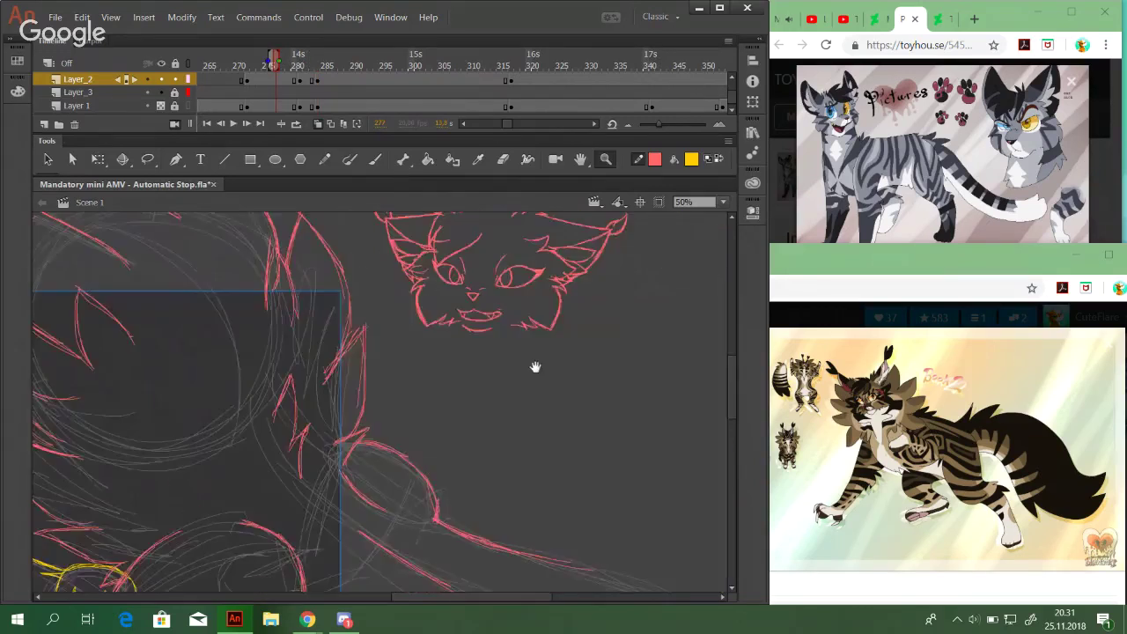
pyautogui.moveTo(534, 367); pyautogui.dragTo(524, 455)
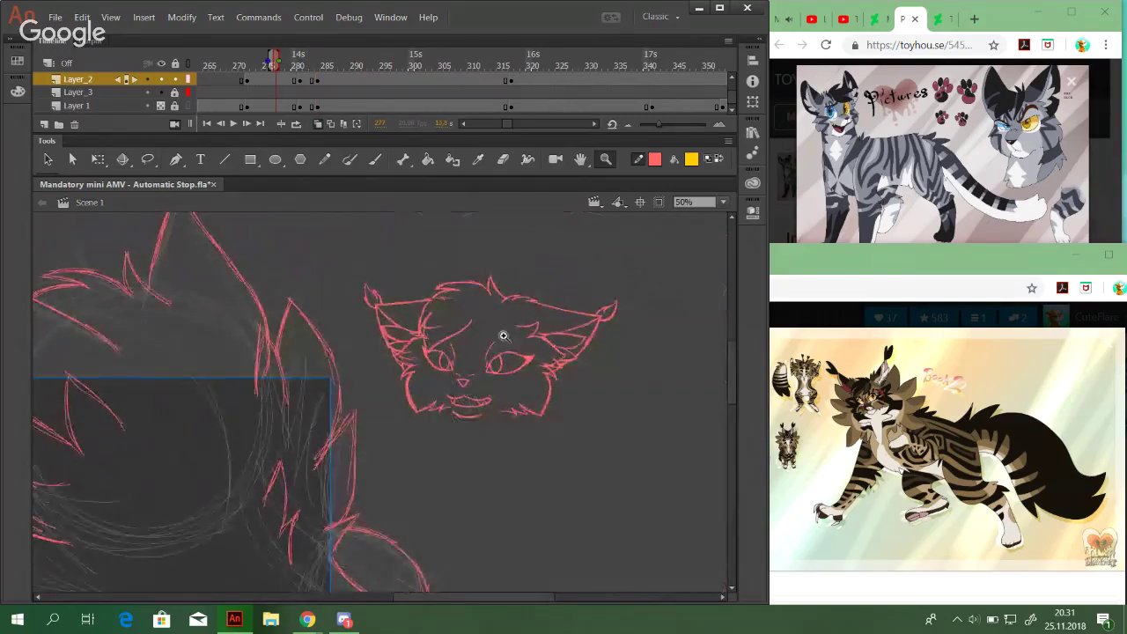
pyautogui.moveTo(378, 295); pyautogui.dragTo(667, 506)
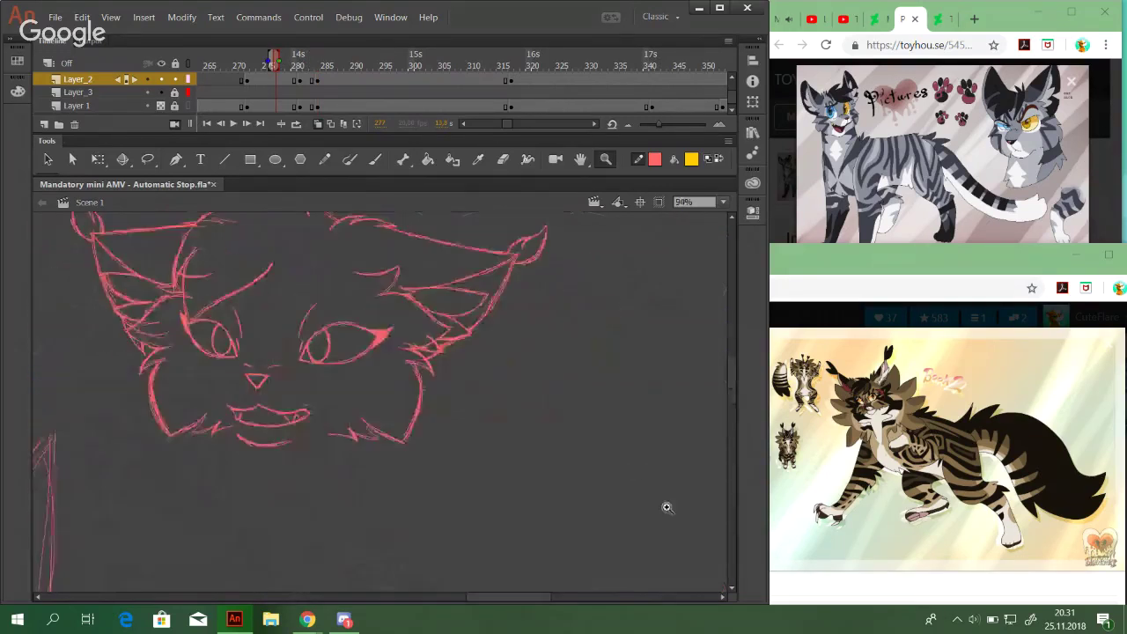
pyautogui.click(148, 160)
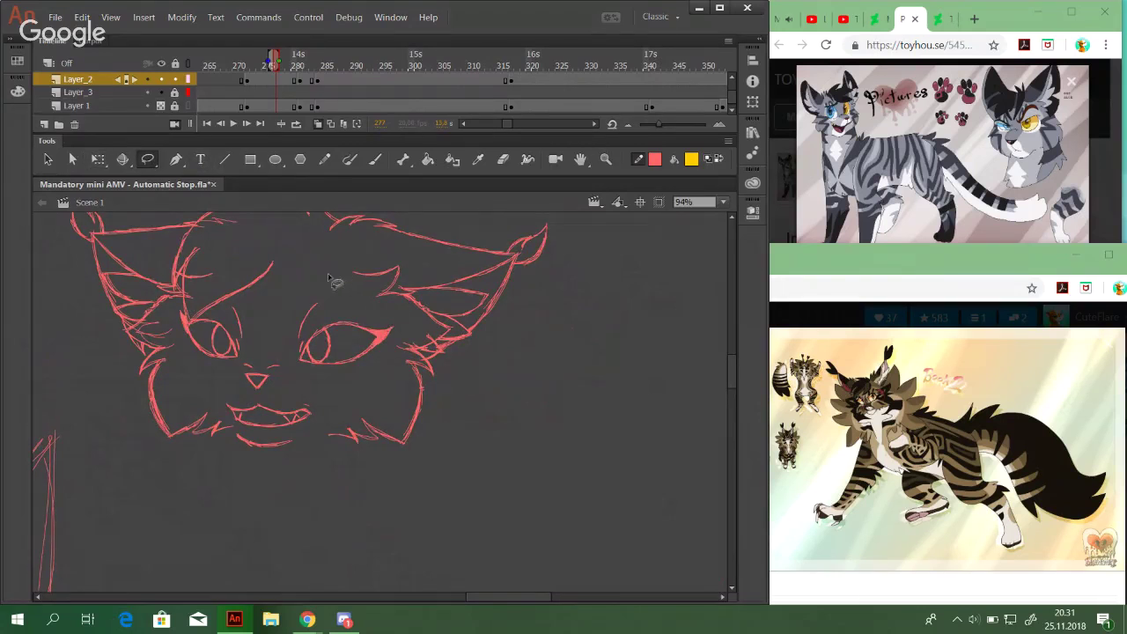
pyautogui.moveTo(329, 275)
pyautogui.mouseDown()
pyautogui.moveTo(403, 266)
pyautogui.moveTo(396, 291)
pyautogui.moveTo(459, 336)
pyautogui.moveTo(425, 361)
pyautogui.moveTo(470, 420)
pyautogui.moveTo(302, 455)
pyautogui.moveTo(370, 408)
pyautogui.moveTo(405, 332)
pyautogui.moveTo(380, 310)
pyautogui.moveTo(339, 348)
pyautogui.mouseUp()
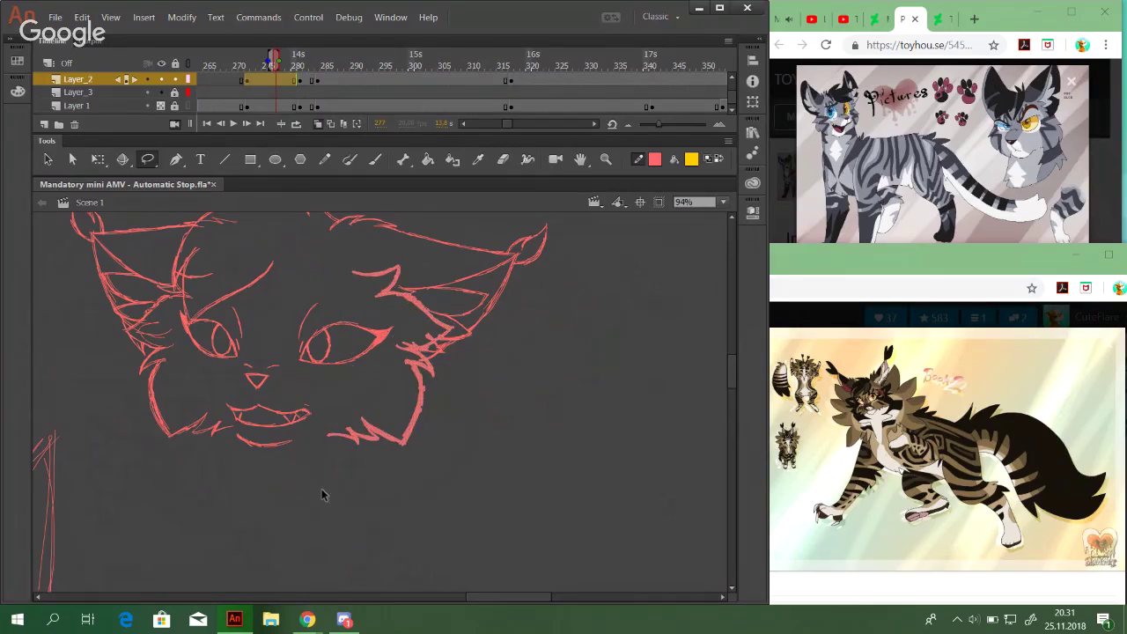
# Paste the copied red fur outline at frame 284 over the second cat's circular head guide
pyautogui.click(380, 469)
pyautogui.click(316, 57)
pyautogui.press('space')
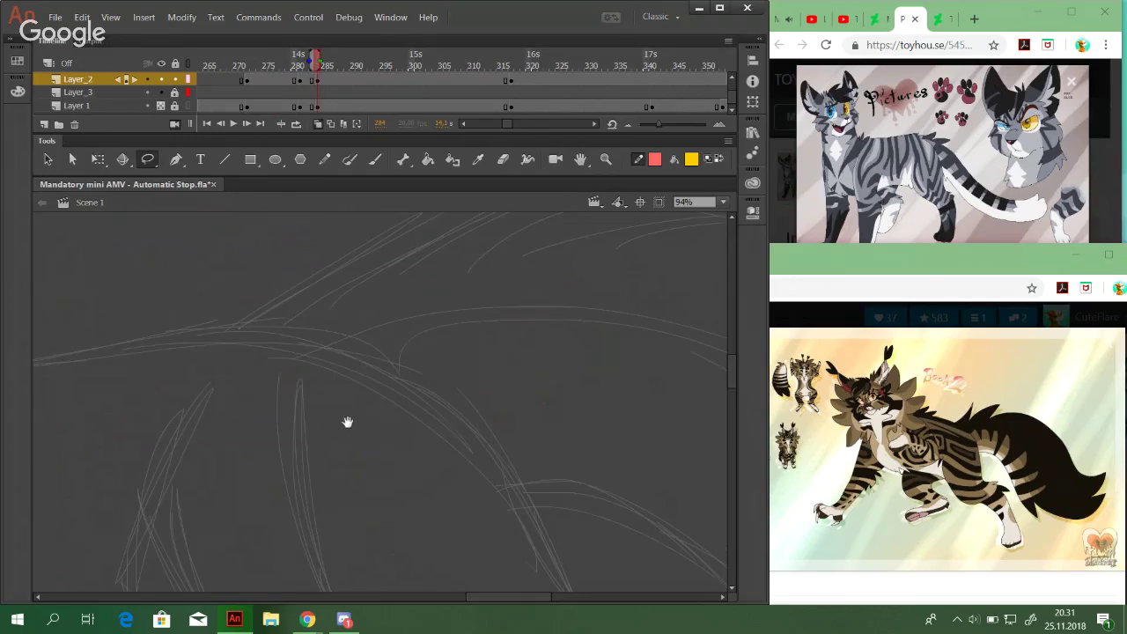
pyautogui.moveTo(347, 422); pyautogui.dragTo(716, 446)
pyautogui.moveTo(146, 302)
pyautogui.mouseDown()
pyautogui.moveTo(534, 336)
pyautogui.moveTo(682, 265)
pyautogui.mouseUp()
pyautogui.moveTo(523, 274); pyautogui.dragTo(602, 215)
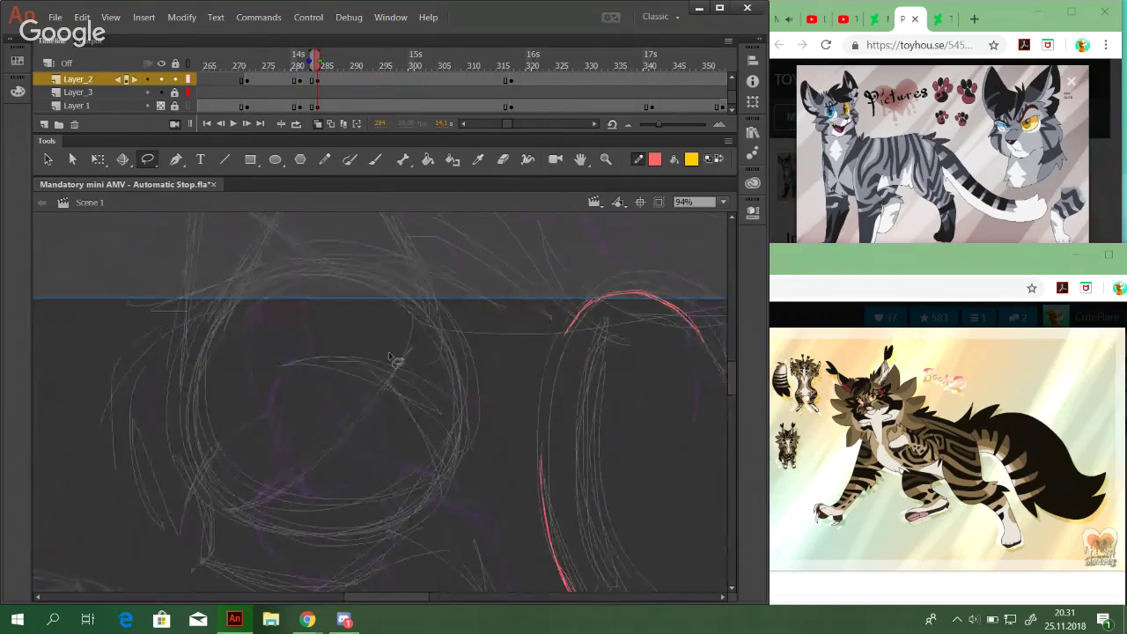
pyautogui.hotkey('ctrl', 'v')
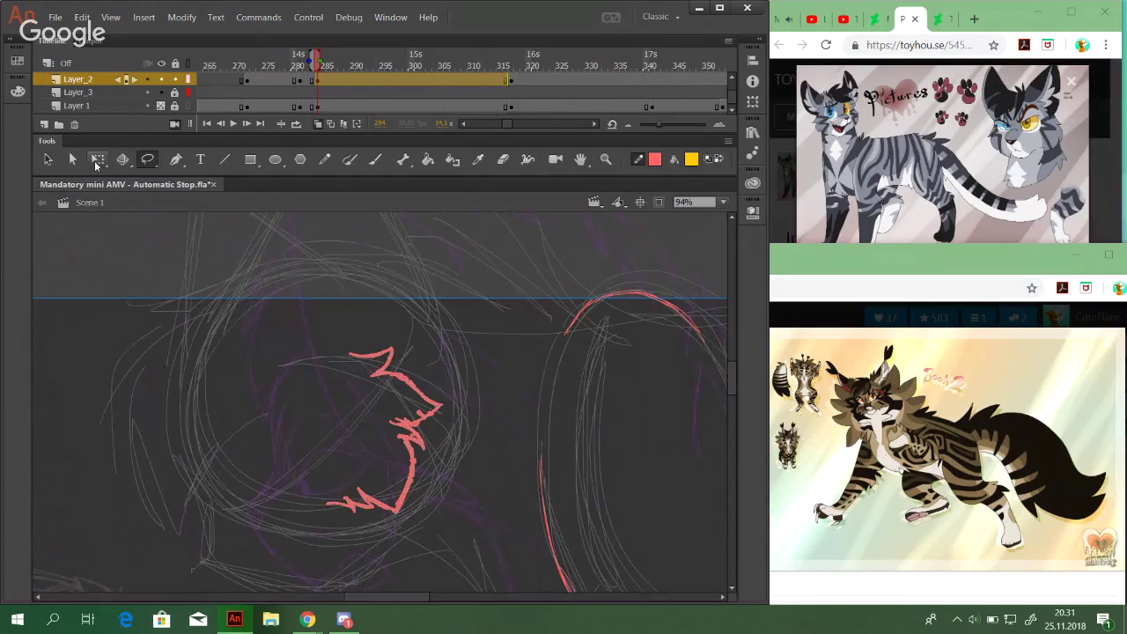
# Rotate the pasted red fur outline counterclockwise, enlarge it and fit it inside the head guide with Free Transform
pyautogui.click(96, 159)
pyautogui.click(305, 423)
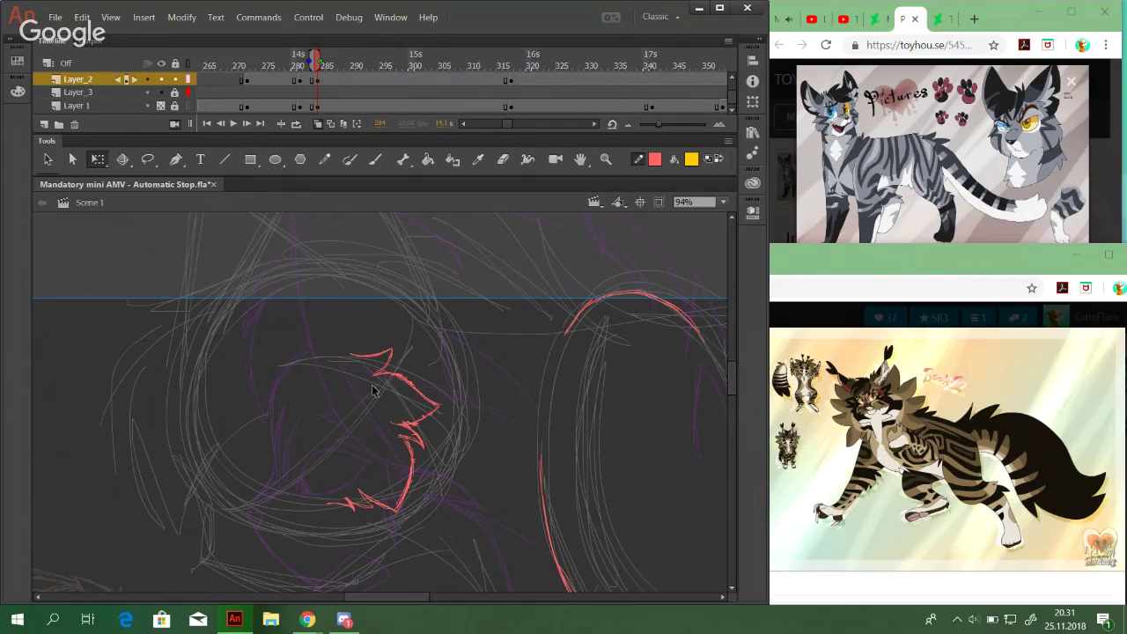
pyautogui.moveTo(255, 305); pyautogui.dragTo(504, 544)
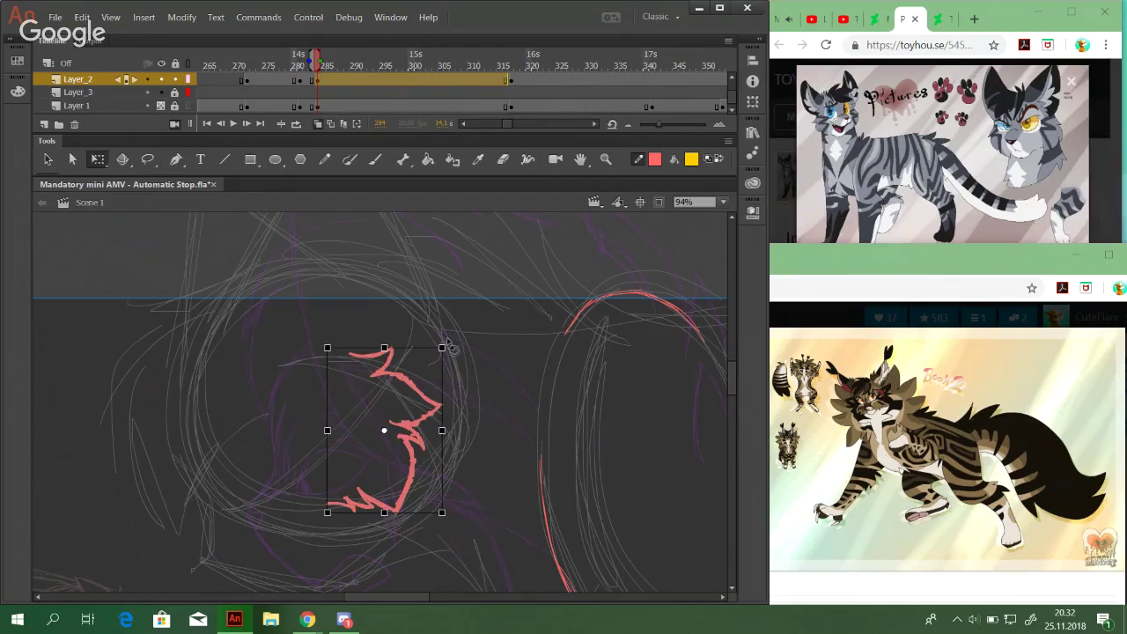
pyautogui.moveTo(455, 347)
pyautogui.mouseDown()
pyautogui.moveTo(352, 315)
pyautogui.moveTo(412, 327)
pyautogui.moveTo(351, 328)
pyautogui.moveTo(415, 381)
pyautogui.moveTo(431, 368)
pyautogui.mouseUp()
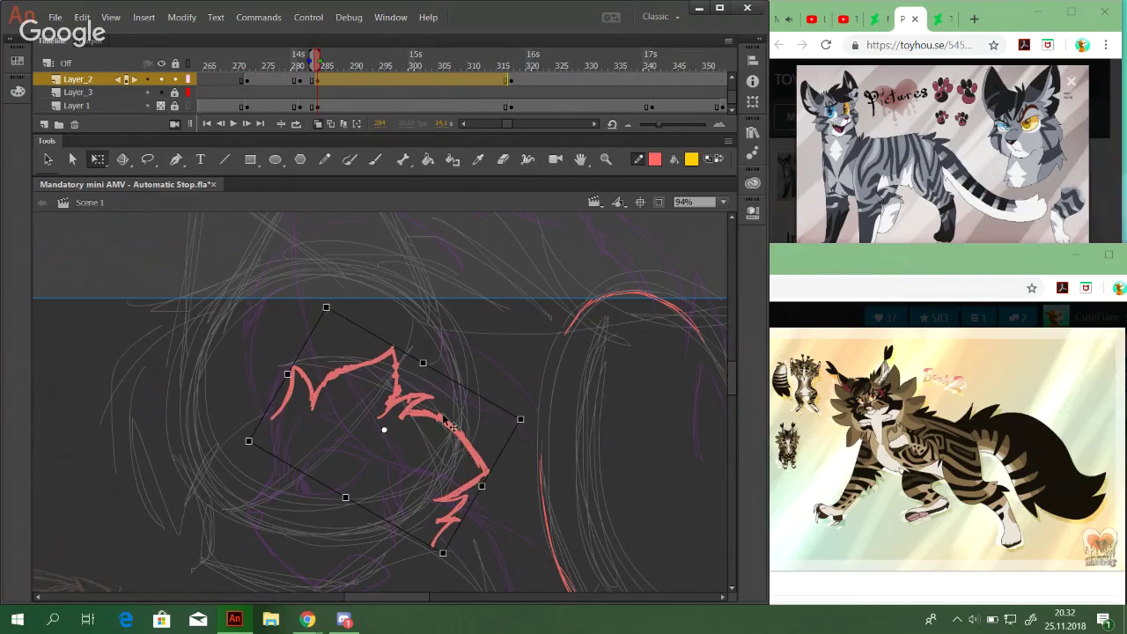
pyautogui.moveTo(457, 436)
pyautogui.mouseDown()
pyautogui.moveTo(441, 417)
pyautogui.moveTo(453, 413)
pyautogui.mouseUp()
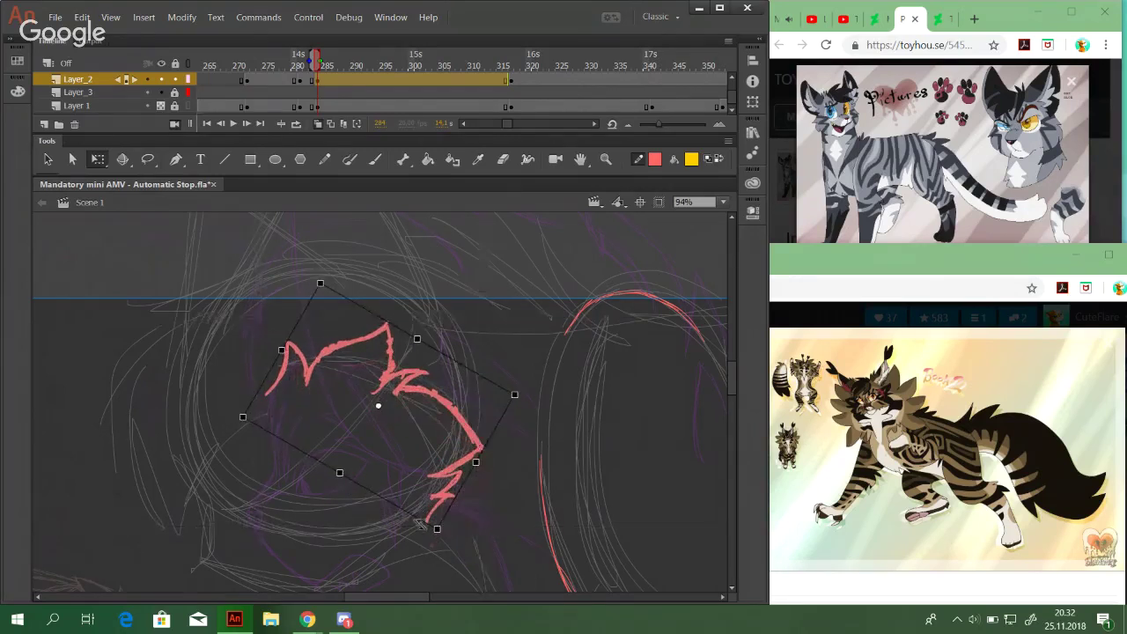
pyautogui.moveTo(414, 520); pyautogui.dragTo(410, 517)
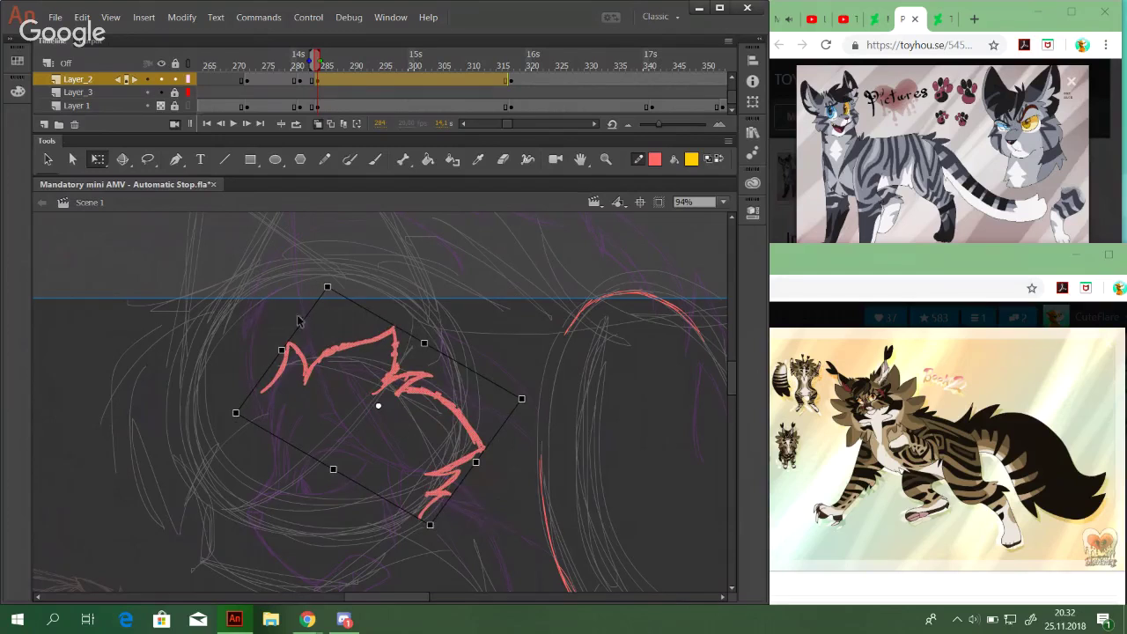
pyautogui.moveTo(304, 315); pyautogui.dragTo(307, 312)
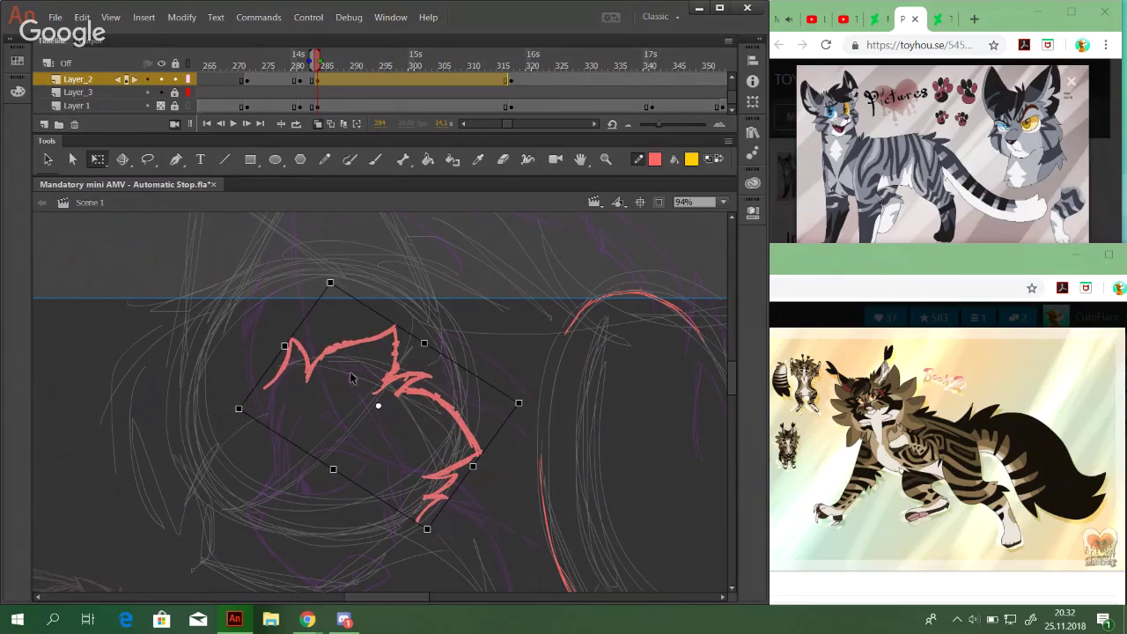
pyautogui.moveTo(490, 493); pyautogui.dragTo(535, 464)
pyautogui.click(335, 269)
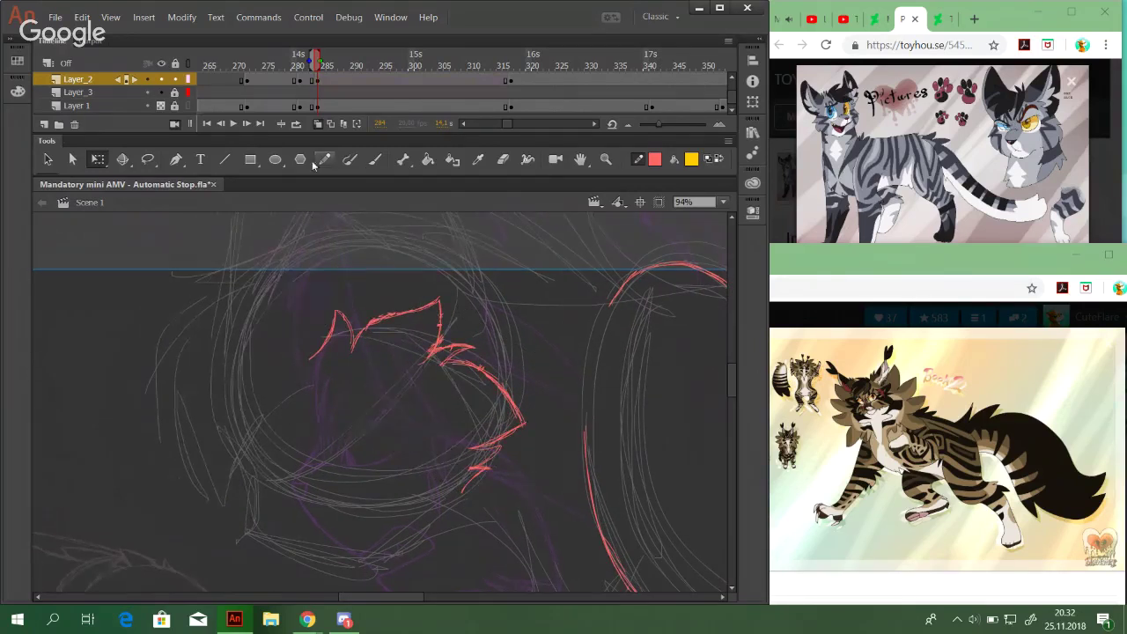
# Nudge the lower cheek fur tufts of the pasted red outline down and slightly left, and retrace the cheek edge in red
pyautogui.click(307, 161)
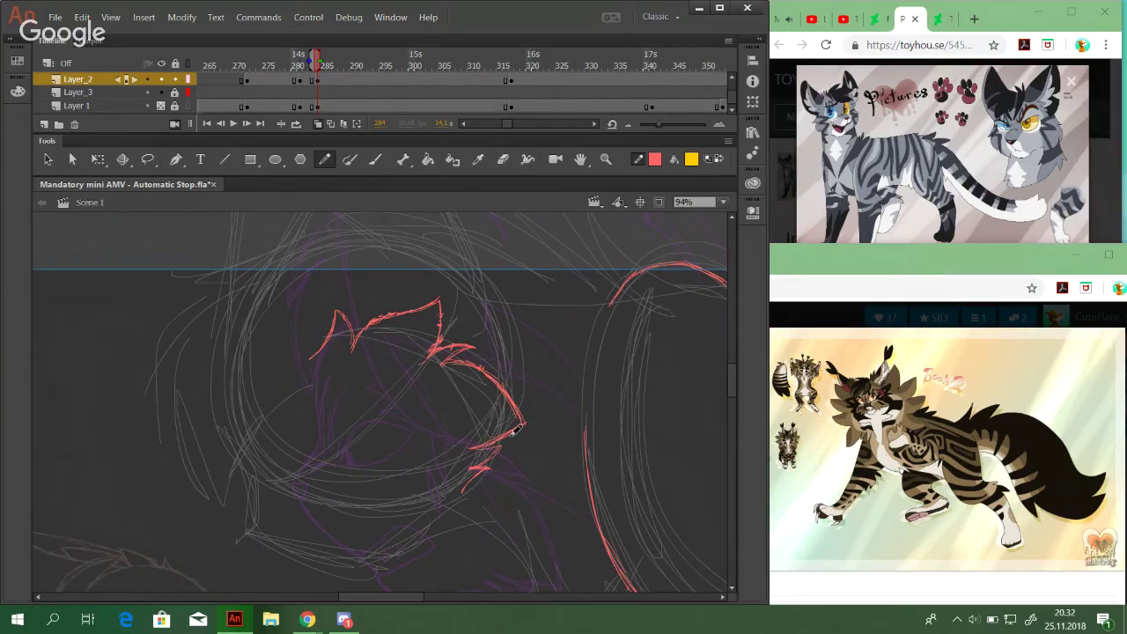
pyautogui.moveTo(468, 450); pyautogui.dragTo(526, 425)
pyautogui.moveTo(537, 521)
pyautogui.mouseDown()
pyautogui.moveTo(431, 449)
pyautogui.moveTo(436, 422)
pyautogui.mouseUp()
pyautogui.press('Left')
pyautogui.press('Left')
pyautogui.press('Down')
pyautogui.press('Down')
pyautogui.press('Down')
pyautogui.press('Down')
pyautogui.press('Down')
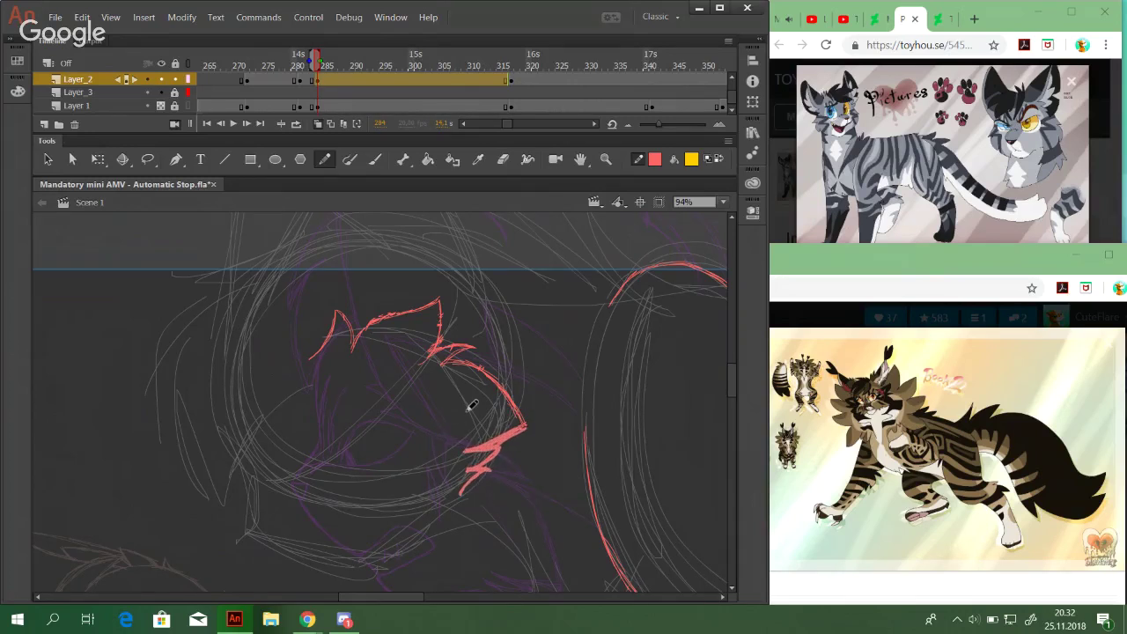
pyautogui.keyDown('ctrl'); pyautogui.click(401, 383); pyautogui.keyUp('ctrl')
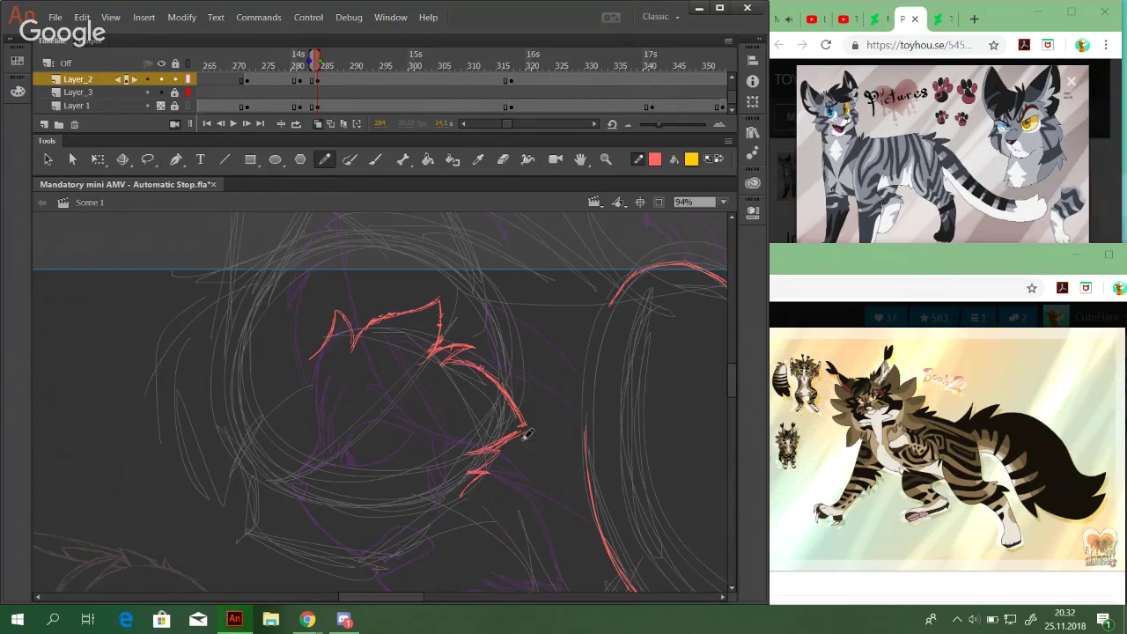
pyautogui.moveTo(521, 429)
pyautogui.mouseDown()
pyautogui.moveTo(534, 426)
pyautogui.moveTo(502, 380)
pyautogui.mouseUp()
pyautogui.moveTo(425, 332)
pyautogui.mouseDown()
pyautogui.moveTo(433, 271)
pyautogui.moveTo(443, 395)
pyautogui.mouseUp()
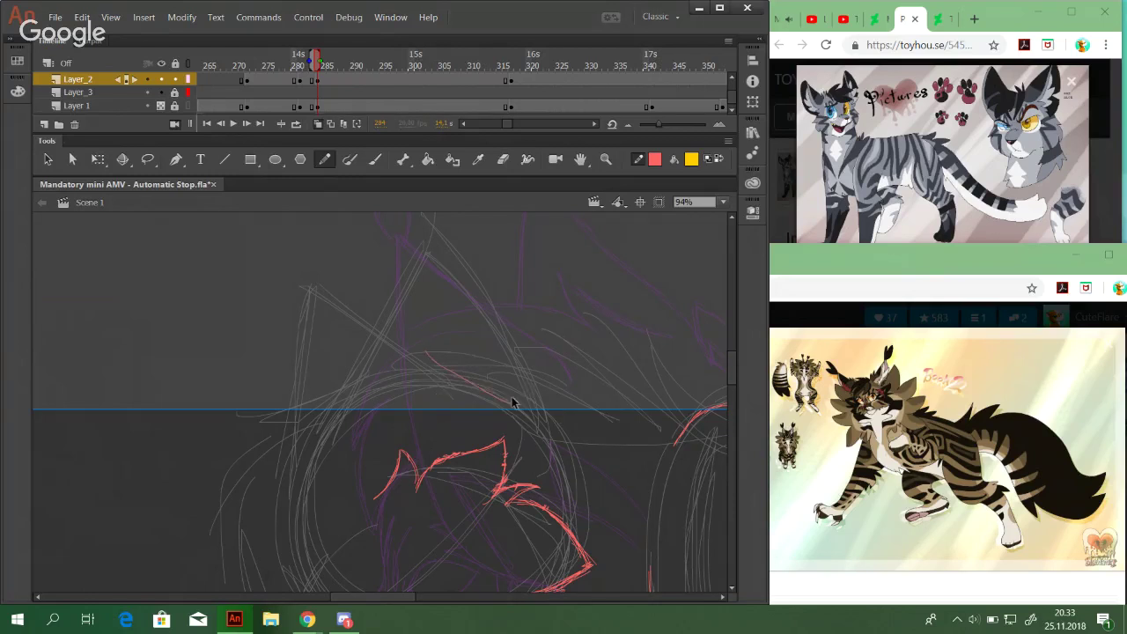
# Examine the ears and forehead fur of the small red face at frame 277 as a drawing reference
pyautogui.moveTo(509, 416); pyautogui.dragTo(663, 305)
pyautogui.moveTo(574, 410); pyautogui.dragTo(536, 458)
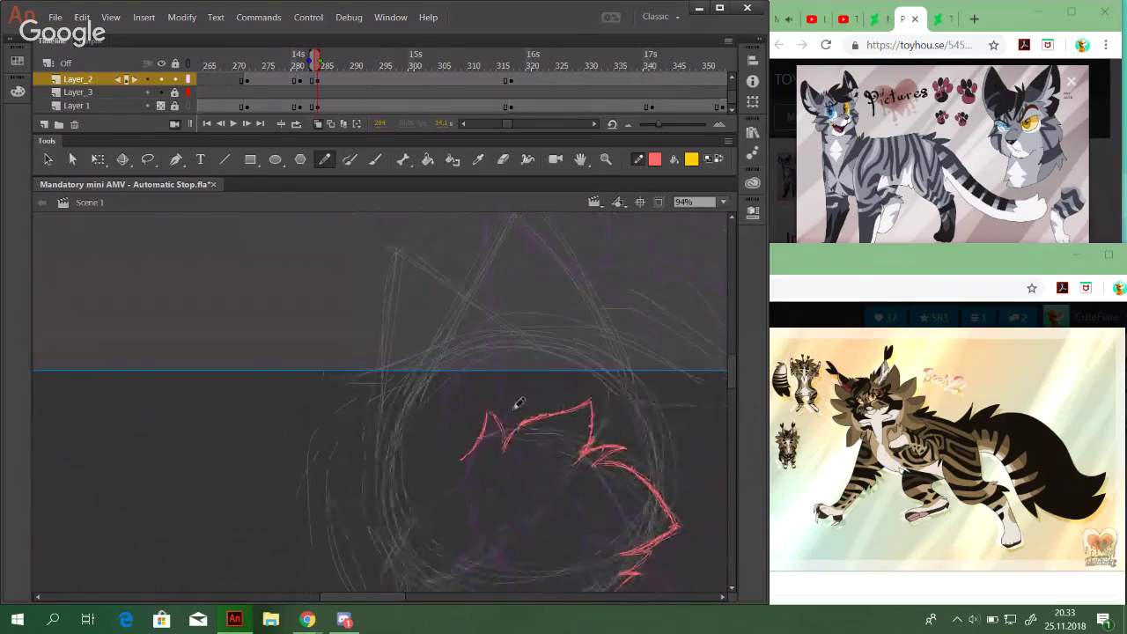
pyautogui.moveTo(580, 371)
pyautogui.mouseDown()
pyautogui.moveTo(325, 428)
pyautogui.moveTo(150, 412)
pyautogui.mouseUp()
pyautogui.moveTo(704, 449); pyautogui.dragTo(476, 390)
pyautogui.moveTo(568, 405)
pyautogui.mouseDown()
pyautogui.moveTo(229, 340)
pyautogui.moveTo(207, 326)
pyautogui.mouseUp()
pyautogui.moveTo(493, 370); pyautogui.dragTo(707, 413)
pyautogui.moveTo(346, 400); pyautogui.dragTo(757, 426)
pyautogui.moveTo(360, 287); pyautogui.dragTo(403, 306)
pyautogui.click(275, 66)
pyautogui.moveTo(727, 413)
pyautogui.mouseDown()
pyautogui.moveTo(401, 395)
pyautogui.moveTo(463, 382)
pyautogui.mouseUp()
pyautogui.moveTo(522, 415)
pyautogui.mouseDown()
pyautogui.moveTo(463, 478)
pyautogui.moveTo(461, 525)
pyautogui.mouseUp()
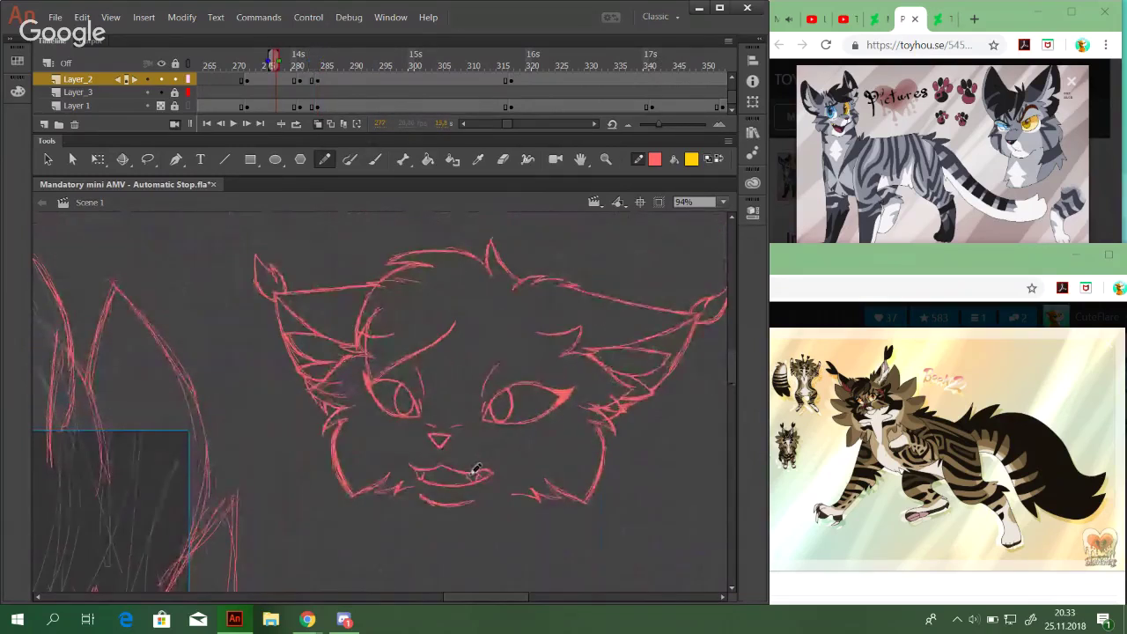
# Examine the ears of the large red head at frame 162 and return to frame 284
pyautogui.moveTo(507, 125); pyautogui.dragTo(489, 125)
pyautogui.click(539, 64)
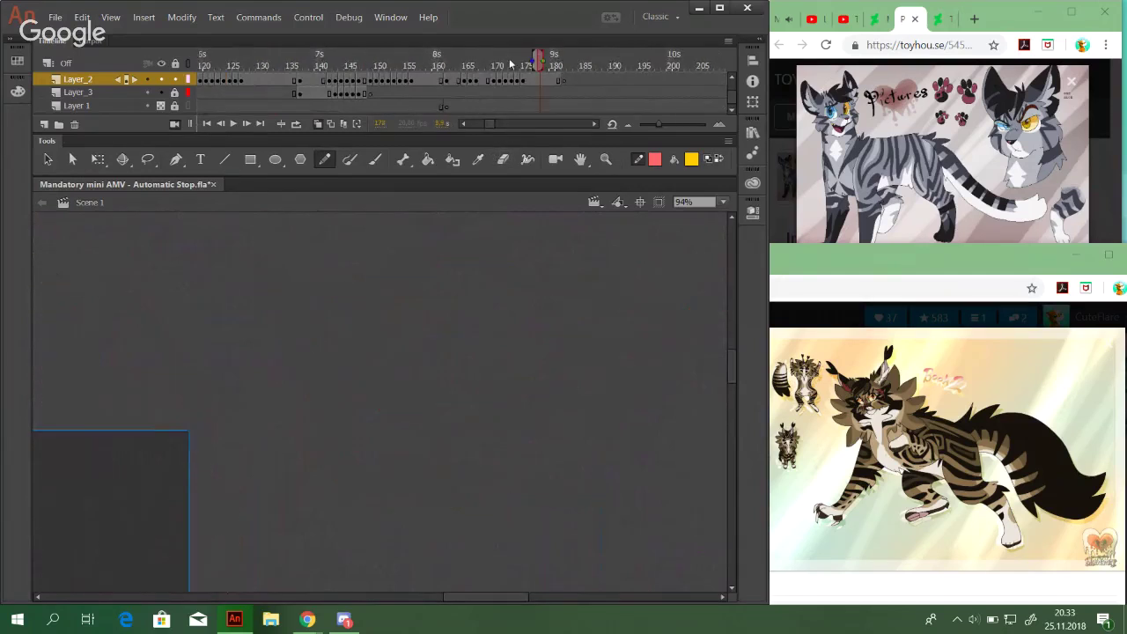
pyautogui.click(447, 63)
pyautogui.moveTo(654, 375)
pyautogui.mouseDown()
pyautogui.moveTo(466, 405)
pyautogui.moveTo(577, 382)
pyautogui.moveTo(779, 309)
pyautogui.mouseUp()
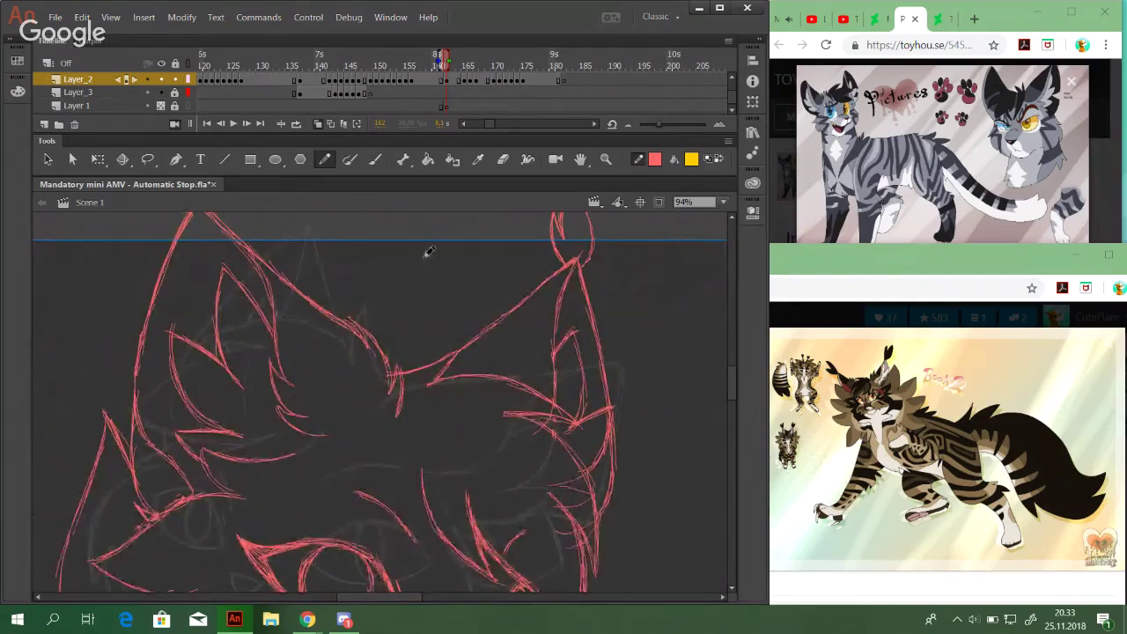
pyautogui.moveTo(489, 124); pyautogui.dragTo(504, 122)
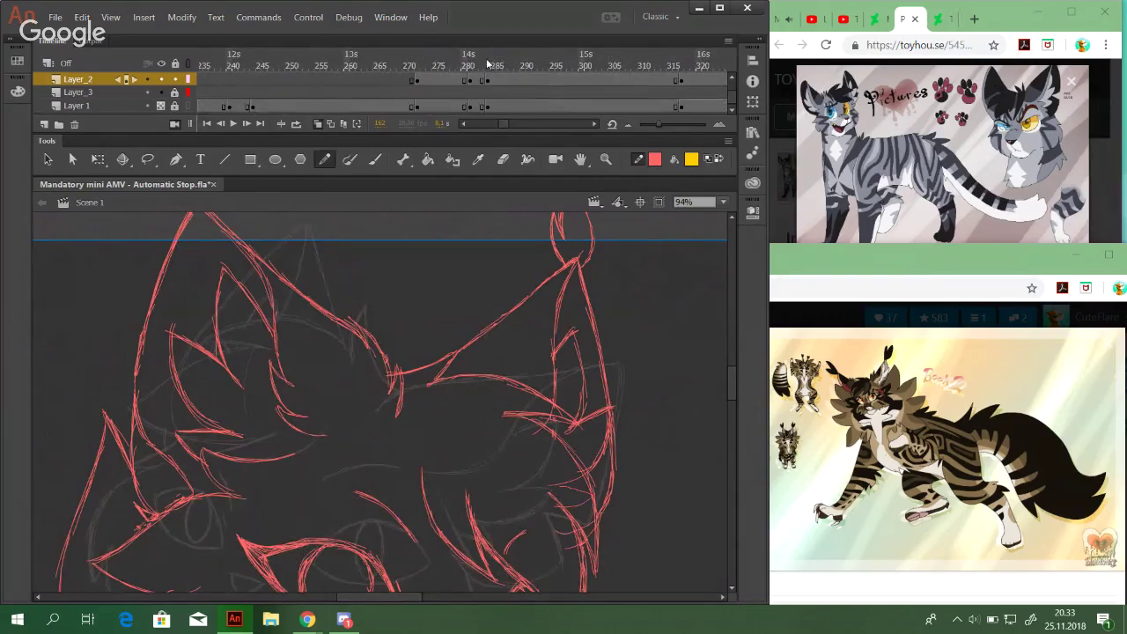
pyautogui.moveTo(356, 396); pyautogui.dragTo(426, 455)
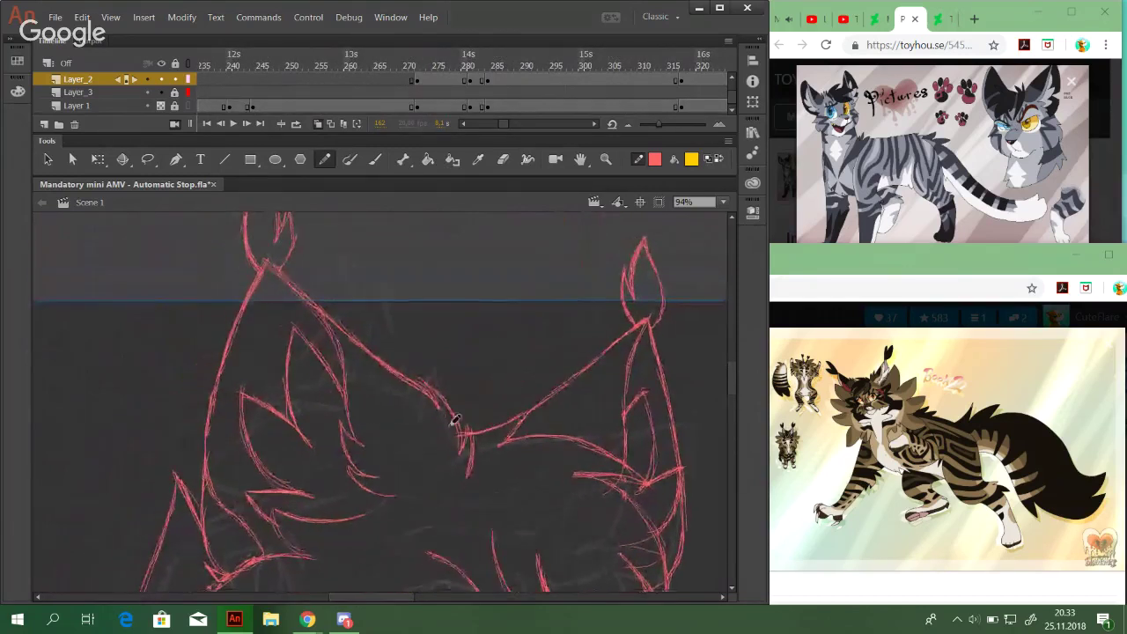
pyautogui.click(487, 60)
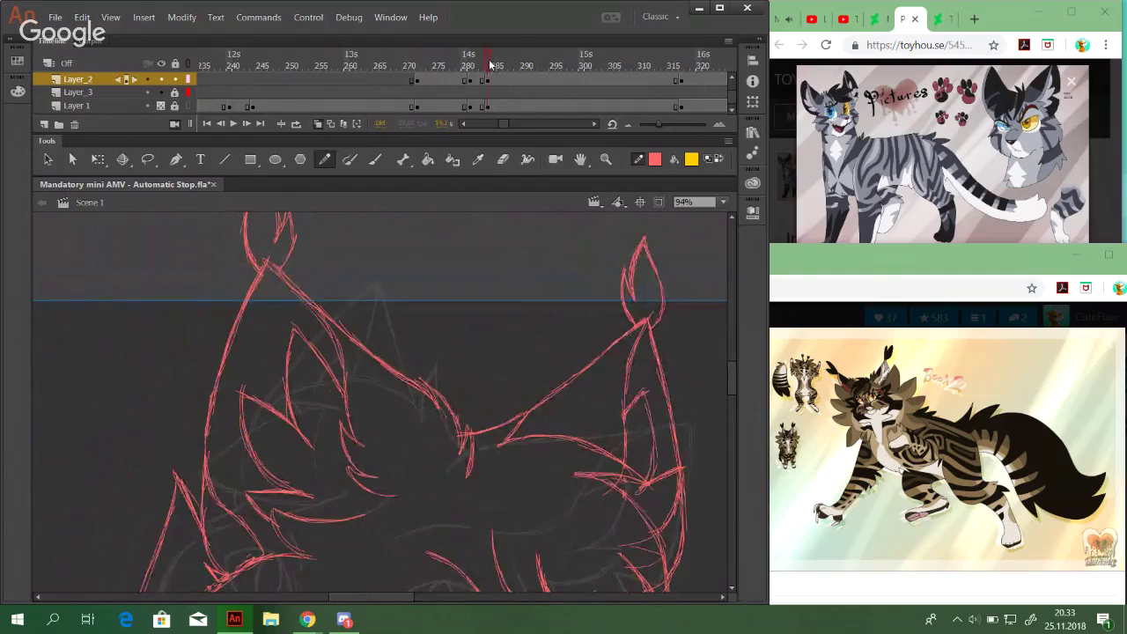
# Sketch a forehead fur tuft and the ear's curved inner edge in red, rising from the pasted fur to the ear tip
pyautogui.scroll(3, 514, 440)
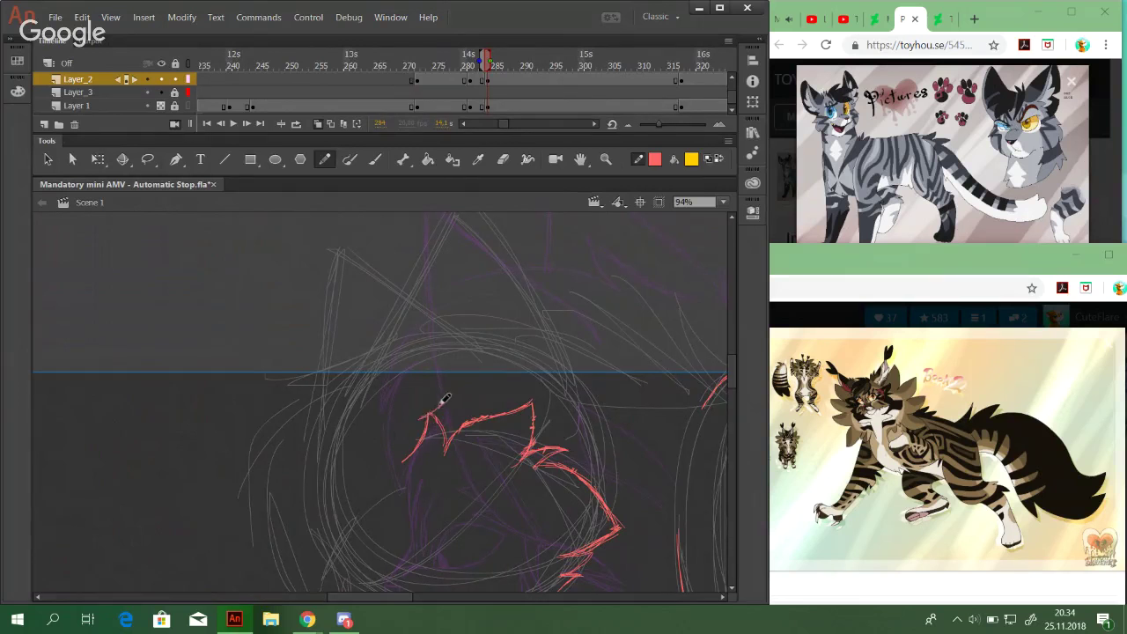
pyautogui.moveTo(444, 397)
pyautogui.mouseDown()
pyautogui.moveTo(448, 359)
pyautogui.moveTo(437, 378)
pyautogui.moveTo(461, 355)
pyautogui.moveTo(483, 376)
pyautogui.moveTo(440, 355)
pyautogui.moveTo(437, 326)
pyautogui.mouseUp()
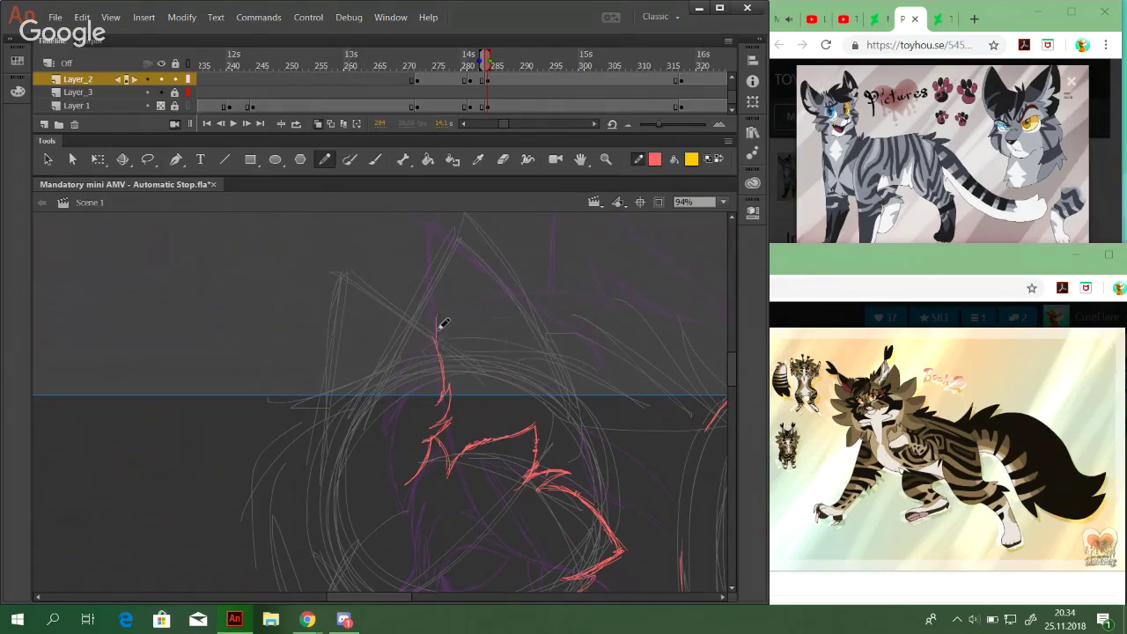
pyautogui.hotkey('ctrl', 'z')
pyautogui.moveTo(445, 365)
pyautogui.mouseDown()
pyautogui.moveTo(428, 287)
pyautogui.moveTo(438, 259)
pyautogui.mouseUp()
pyautogui.hotkey('ctrl', 'z')
pyautogui.hotkey('ctrl', 'z')
pyautogui.moveTo(441, 349); pyautogui.dragTo(450, 263)
pyautogui.moveTo(435, 324); pyautogui.dragTo(454, 236)
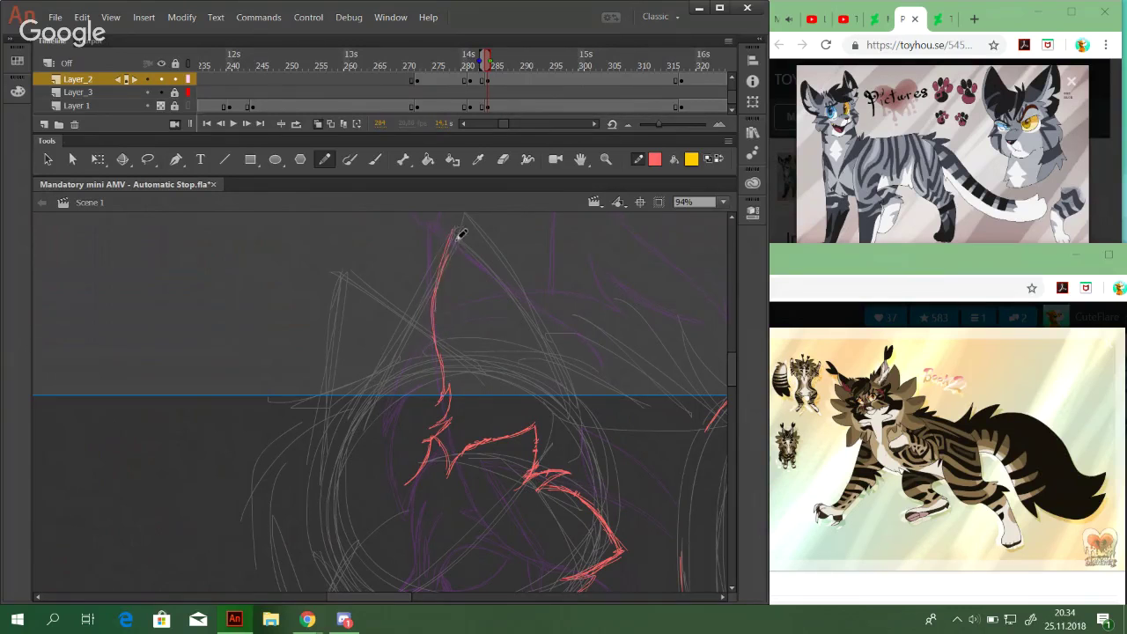
pyautogui.moveTo(441, 286); pyautogui.dragTo(455, 234)
# Sketch the short red ear base line up from the forehead fur at frame 284, using the large ears at frame 164 as reference
pyautogui.moveTo(506, 125); pyautogui.dragTo(491, 127)
pyautogui.click(436, 53)
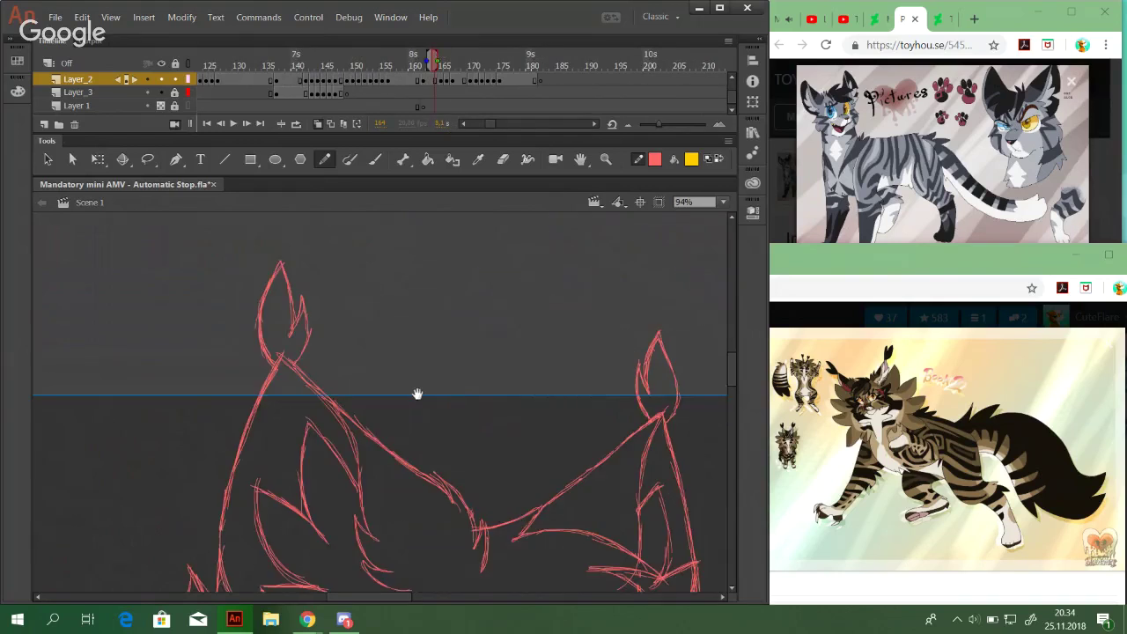
pyautogui.moveTo(418, 394)
pyautogui.mouseDown()
pyautogui.moveTo(455, 254)
pyautogui.moveTo(471, 237)
pyautogui.mouseUp()
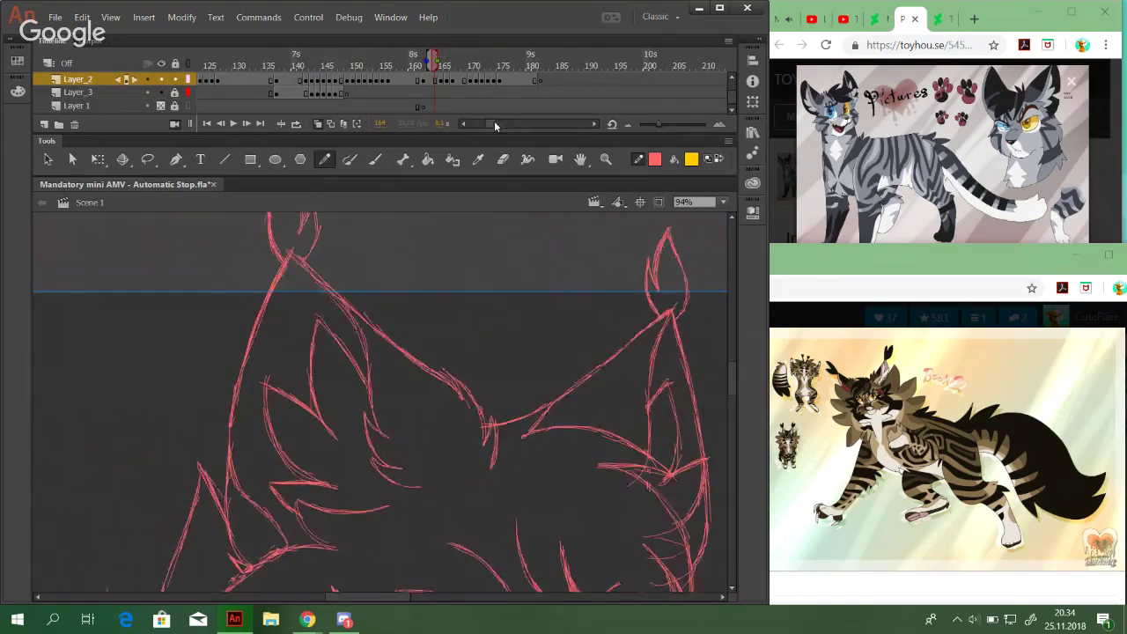
pyautogui.moveTo(494, 121); pyautogui.dragTo(502, 123)
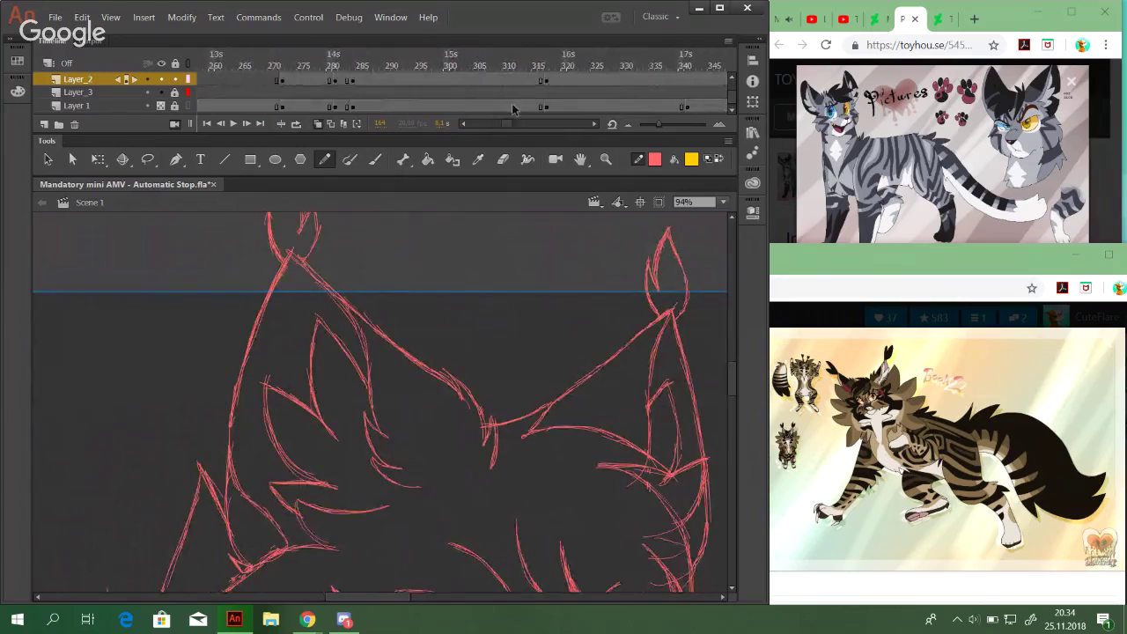
pyautogui.click(351, 62)
pyautogui.scroll(2, 552, 463)
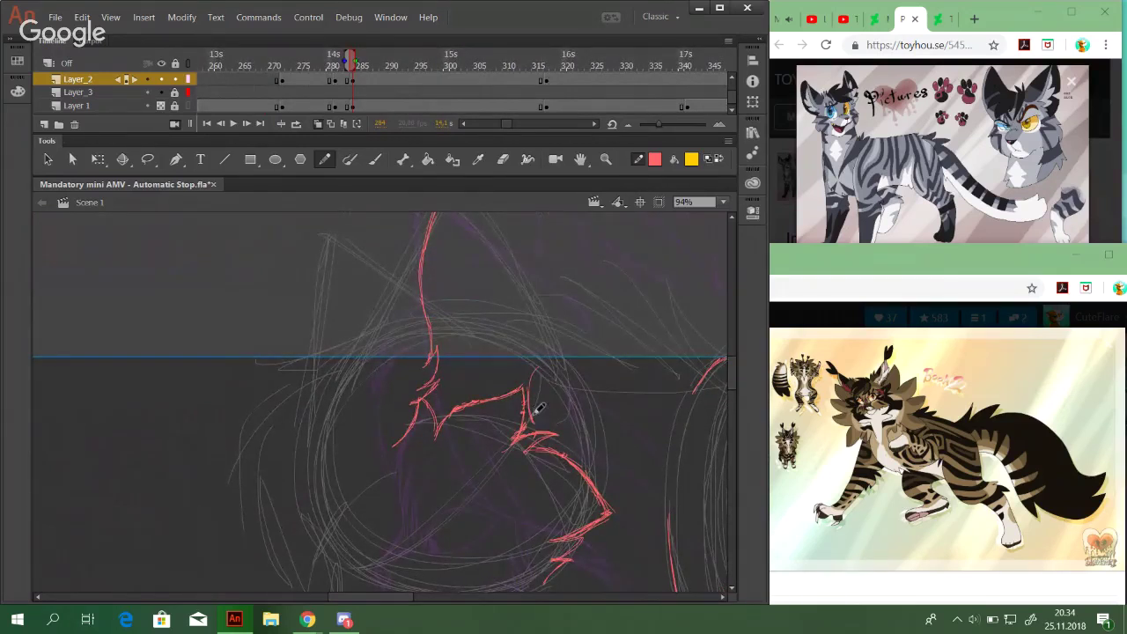
pyautogui.moveTo(529, 426); pyautogui.dragTo(544, 364)
pyautogui.hotkey('ctrl', 'z')
pyautogui.moveTo(532, 418); pyautogui.dragTo(545, 356)
pyautogui.hotkey('ctrl', 'z')
pyautogui.scroll(3, 543, 286)
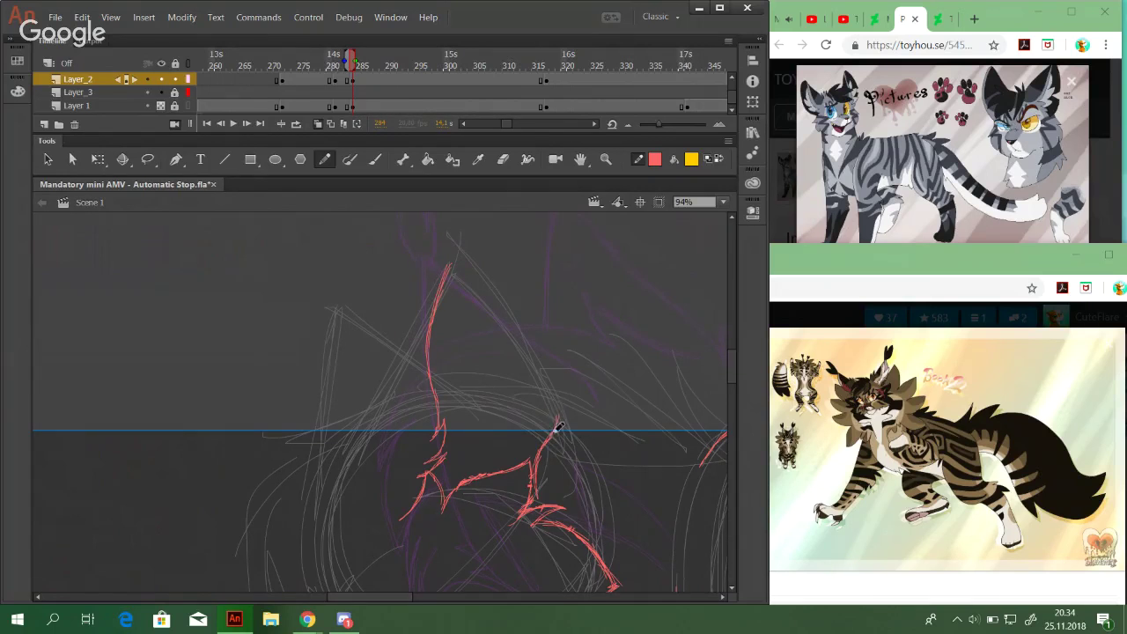
# Sketch the long curved back edge of the second cat's ear in red, joining the base line to the ear tip
pyautogui.moveTo(548, 438)
pyautogui.mouseDown()
pyautogui.moveTo(551, 387)
pyautogui.moveTo(557, 428)
pyautogui.moveTo(531, 357)
pyautogui.moveTo(557, 426)
pyautogui.moveTo(558, 409)
pyautogui.moveTo(539, 358)
pyautogui.mouseUp()
pyautogui.moveTo(554, 411); pyautogui.dragTo(525, 343)
pyautogui.hotkey('ctrl', 'z')
pyautogui.moveTo(554, 423)
pyautogui.mouseDown()
pyautogui.moveTo(526, 346)
pyautogui.moveTo(557, 413)
pyautogui.moveTo(529, 345)
pyautogui.moveTo(552, 382)
pyautogui.moveTo(546, 369)
pyautogui.moveTo(451, 261)
pyautogui.moveTo(496, 307)
pyautogui.mouseUp()
pyautogui.hotkey('ctrl', 'z')
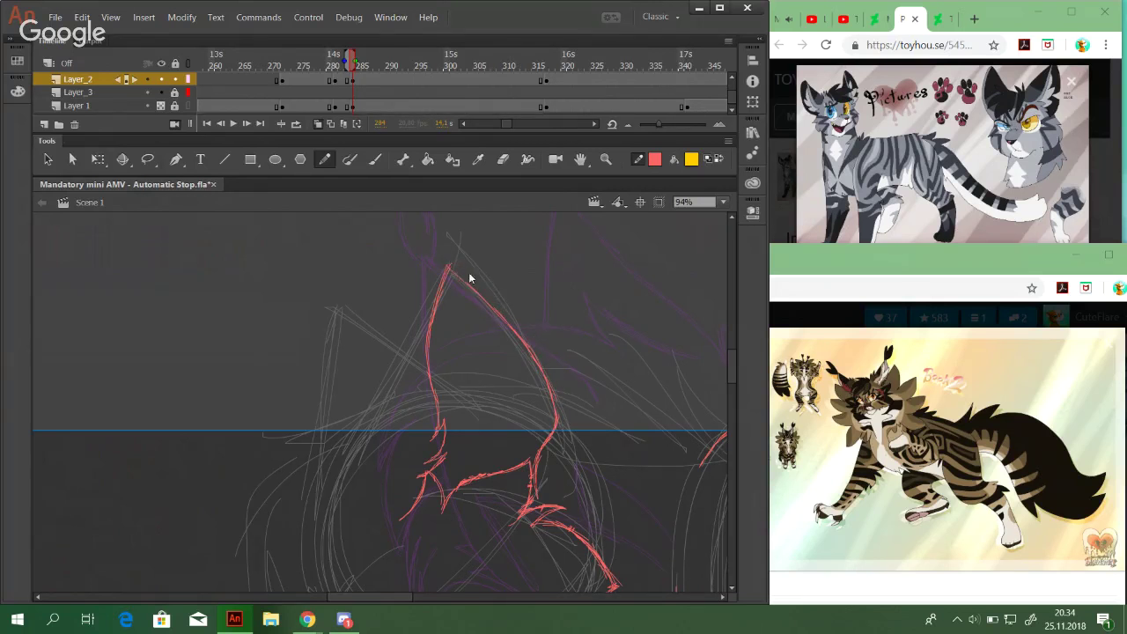
pyautogui.moveTo(449, 265); pyautogui.dragTo(533, 354)
pyautogui.moveTo(481, 284); pyautogui.dragTo(532, 351)
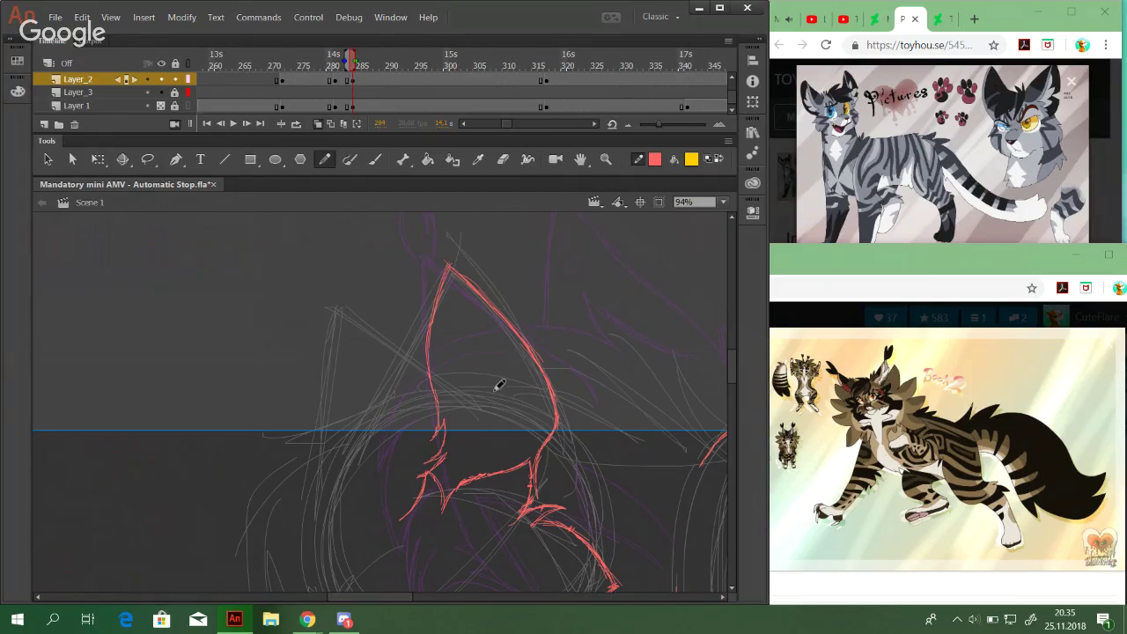
# Extend the ear's back edge down to the cheek with red fur strokes at frame 284, using the ears at frame 163 as reference
pyautogui.moveTo(509, 125); pyautogui.dragTo(490, 124)
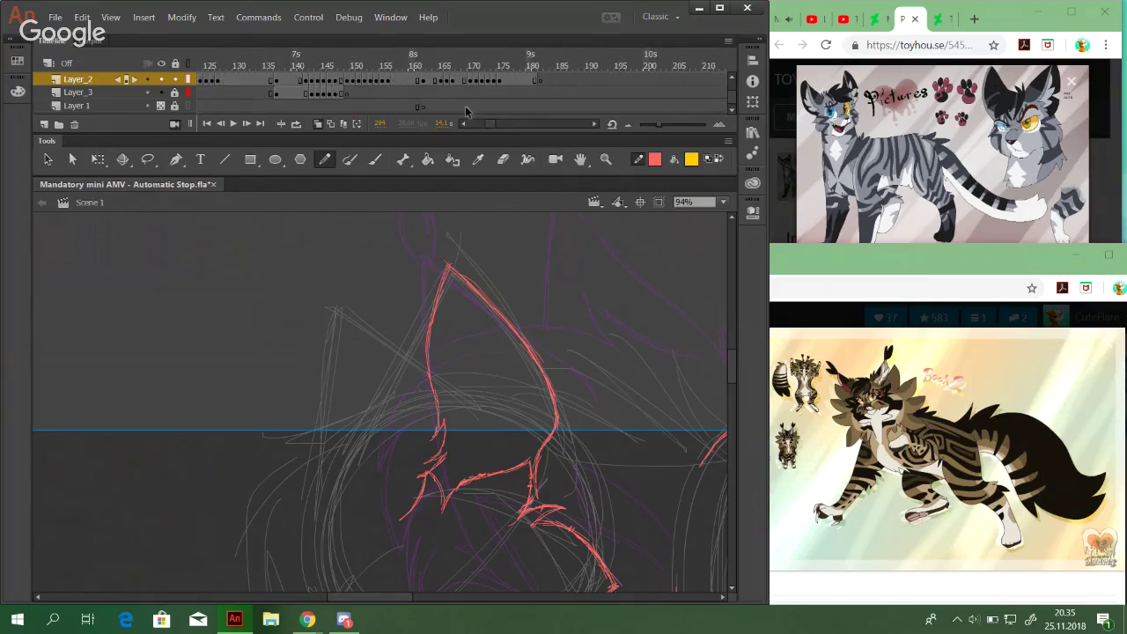
pyautogui.click(428, 65)
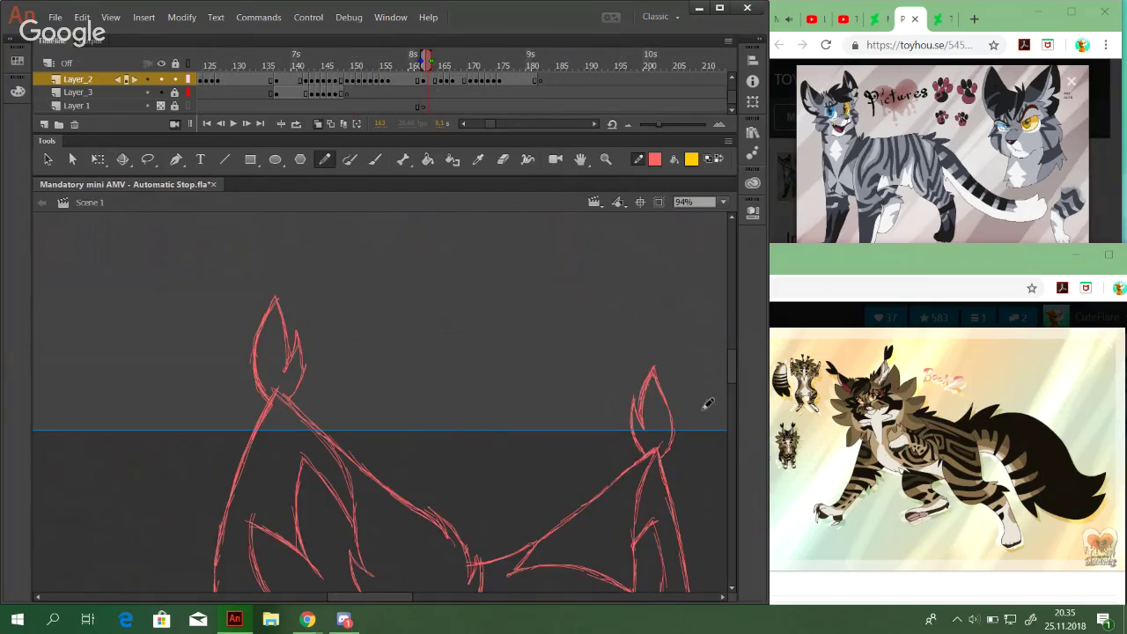
pyautogui.scroll(-3, 732, 384)
pyautogui.scroll(-1, 736, 390)
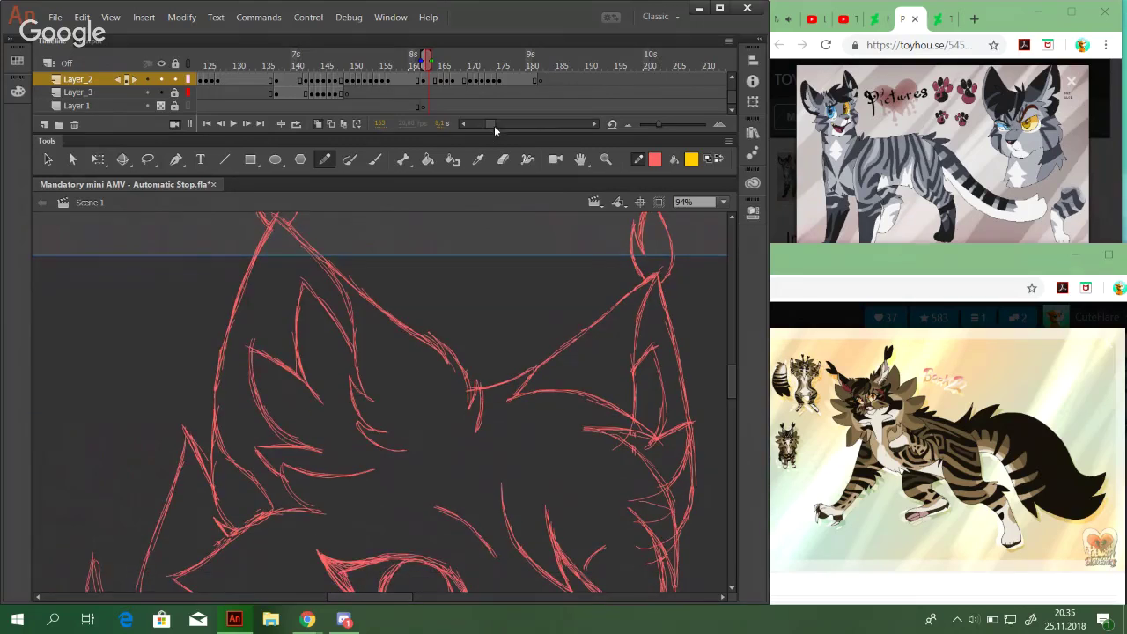
pyautogui.moveTo(494, 125); pyautogui.dragTo(510, 120)
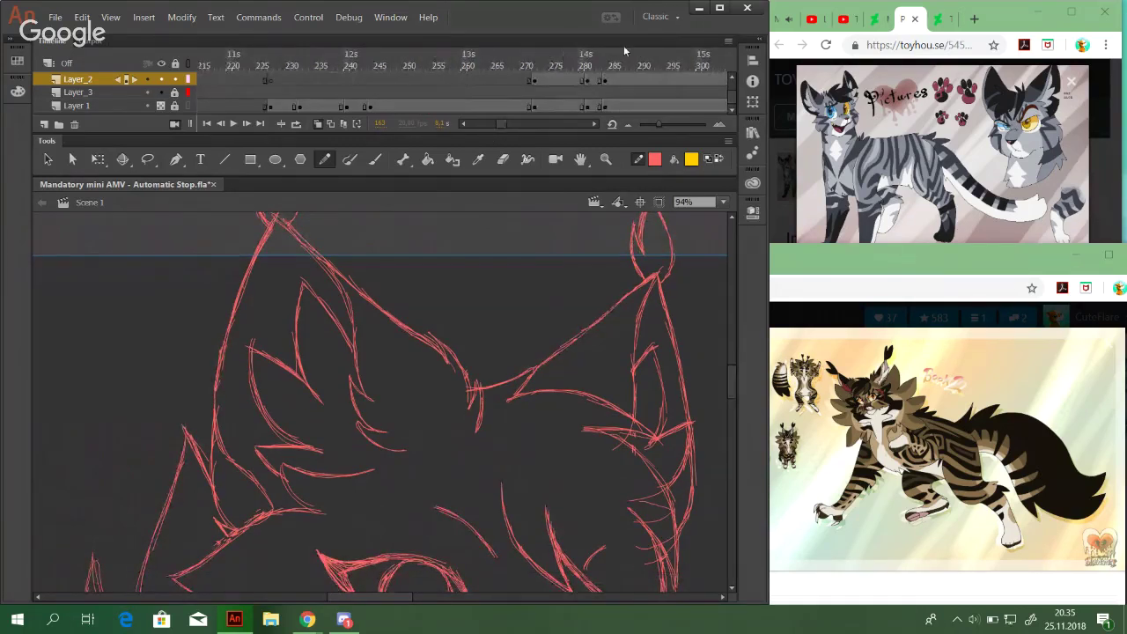
pyautogui.click(603, 60)
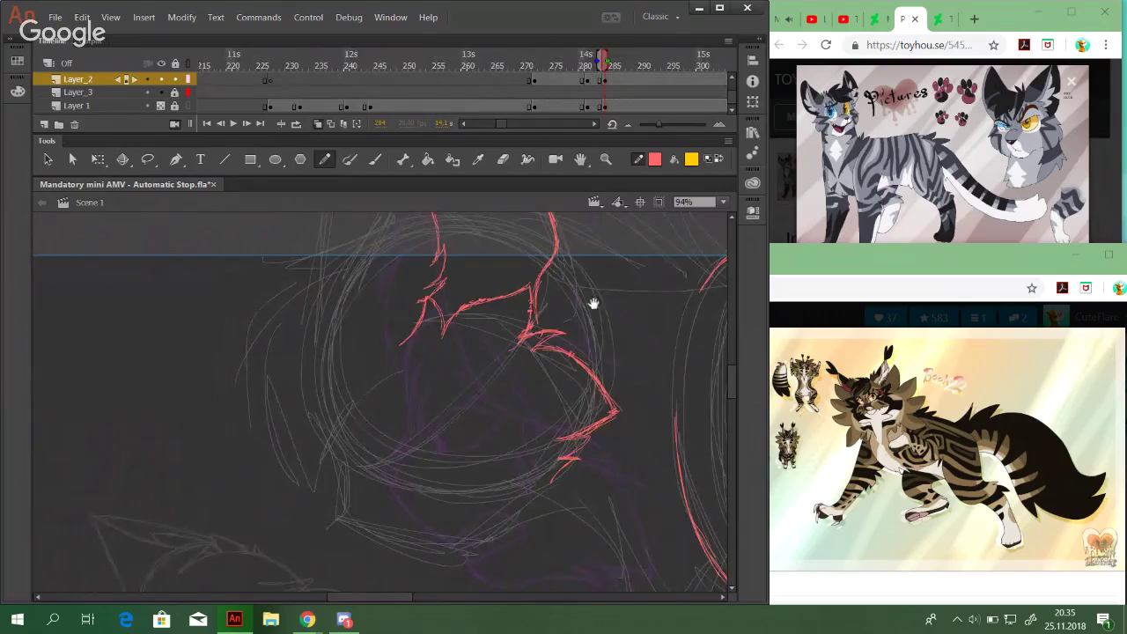
pyautogui.moveTo(591, 302); pyautogui.dragTo(491, 405)
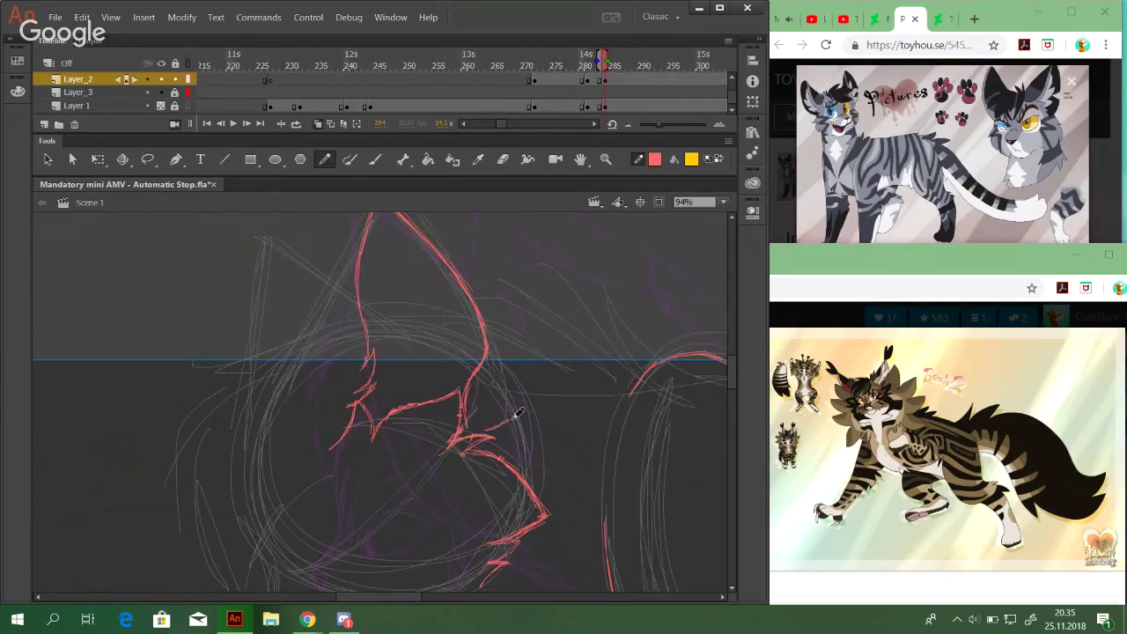
pyautogui.moveTo(495, 431); pyautogui.dragTo(513, 406)
pyautogui.scroll(2, 521, 420)
pyautogui.moveTo(501, 452)
pyautogui.mouseDown()
pyautogui.moveTo(515, 432)
pyautogui.moveTo(510, 410)
pyautogui.mouseUp()
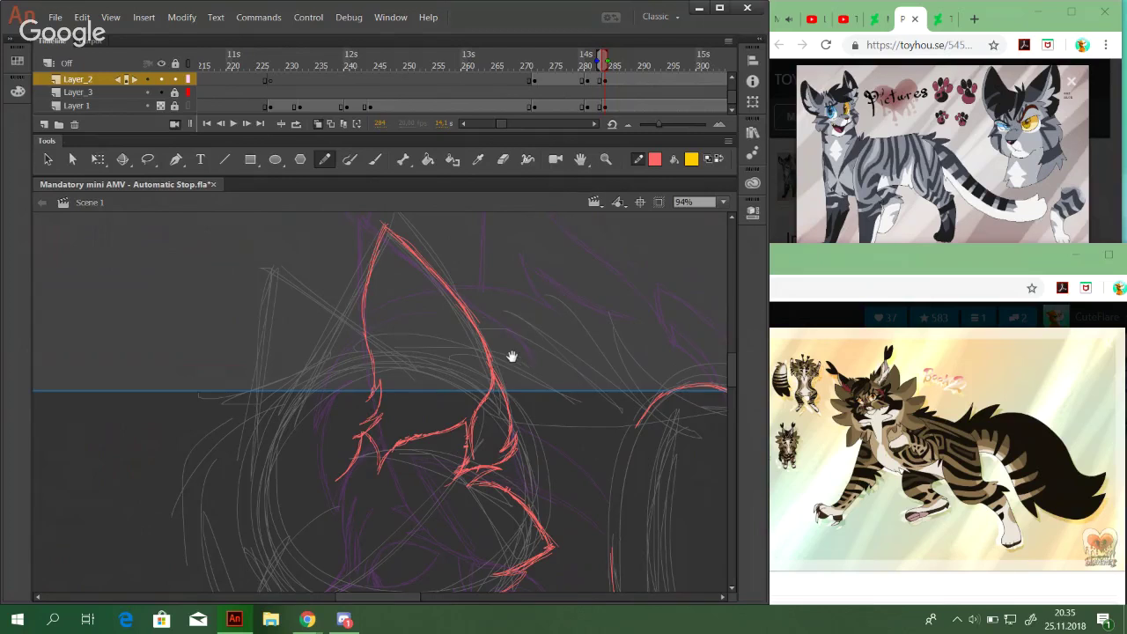
# Examine the red ear lines of the preceding pose, just before frame 280, and return to frame 284
pyautogui.moveTo(511, 355); pyautogui.dragTo(526, 367)
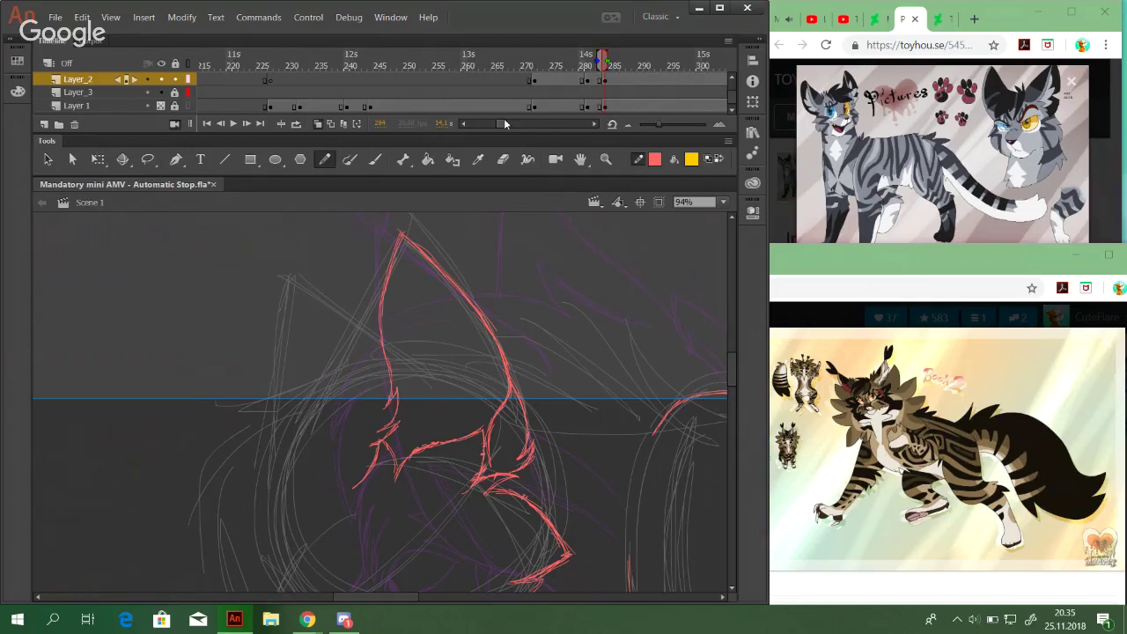
pyautogui.moveTo(504, 120)
pyautogui.mouseDown()
pyautogui.moveTo(494, 121)
pyautogui.moveTo(503, 120)
pyautogui.mouseUp()
pyautogui.click(438, 61)
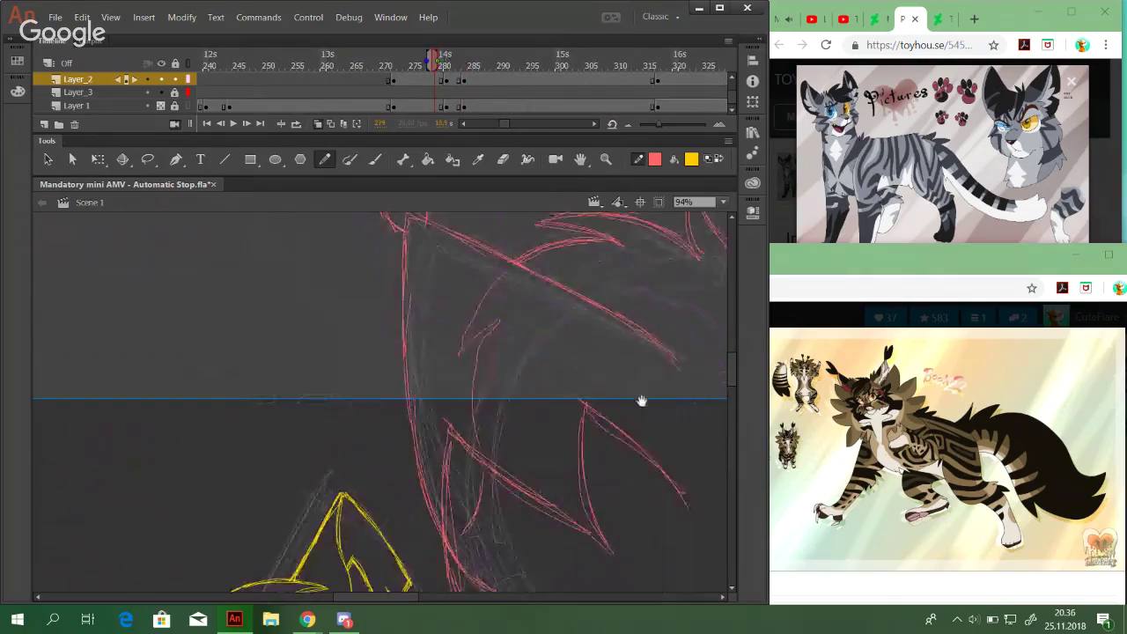
pyautogui.moveTo(641, 400)
pyautogui.mouseDown()
pyautogui.moveTo(450, 393)
pyautogui.moveTo(294, 418)
pyautogui.mouseUp()
pyautogui.moveTo(713, 377)
pyautogui.mouseDown()
pyautogui.moveTo(444, 372)
pyautogui.moveTo(352, 387)
pyautogui.moveTo(645, 300)
pyautogui.mouseUp()
pyautogui.click(461, 64)
pyautogui.moveTo(217, 451); pyautogui.dragTo(519, 362)
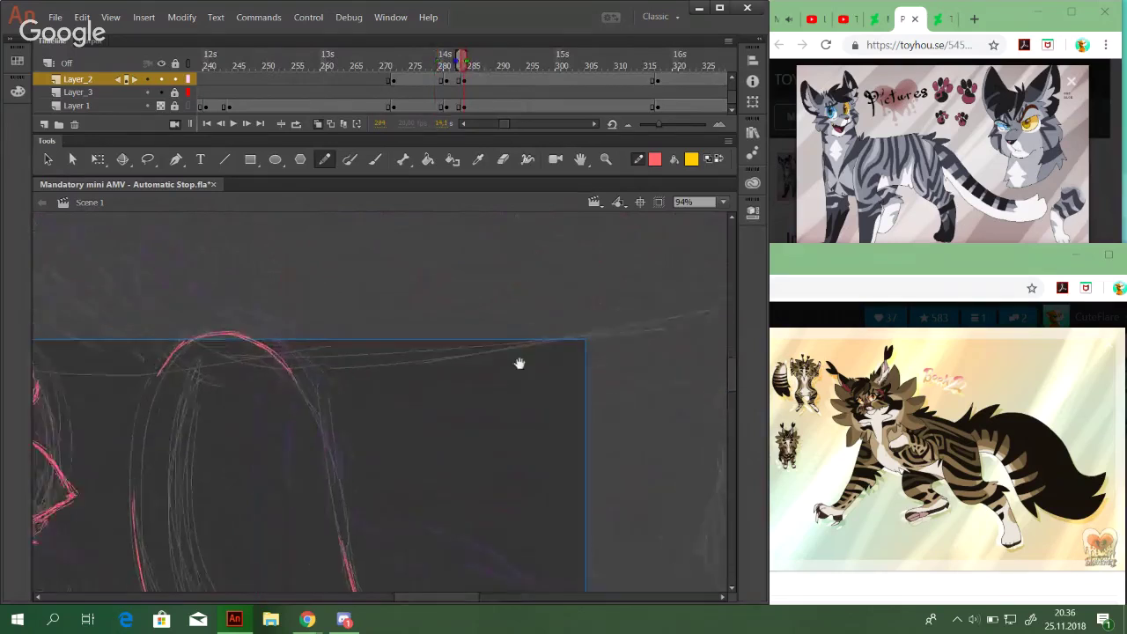
pyautogui.moveTo(290, 326); pyautogui.dragTo(546, 374)
# Sketch the ear's outer front edge in red from the ear tip down to jagged fur tufts on the head circle
pyautogui.moveTo(122, 411)
pyautogui.mouseDown()
pyautogui.moveTo(342, 458)
pyautogui.moveTo(284, 432)
pyautogui.moveTo(290, 478)
pyautogui.mouseUp()
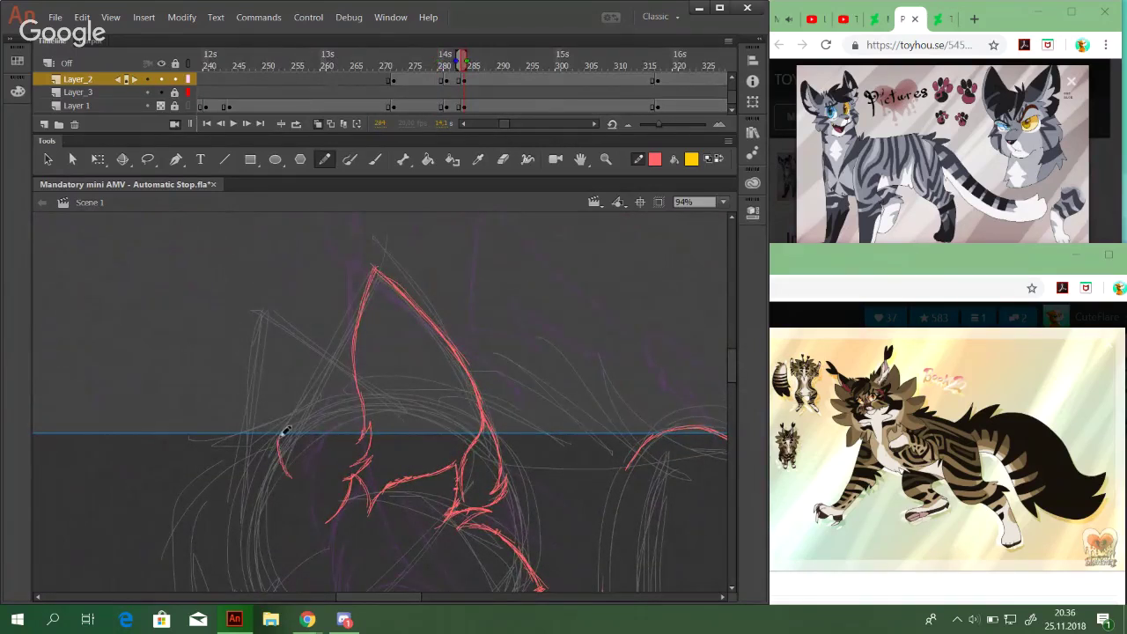
pyautogui.moveTo(279, 435)
pyautogui.mouseDown()
pyautogui.moveTo(292, 459)
pyautogui.moveTo(287, 415)
pyautogui.moveTo(289, 447)
pyautogui.moveTo(291, 412)
pyautogui.moveTo(295, 436)
pyautogui.moveTo(293, 414)
pyautogui.moveTo(292, 432)
pyautogui.moveTo(369, 278)
pyautogui.mouseUp()
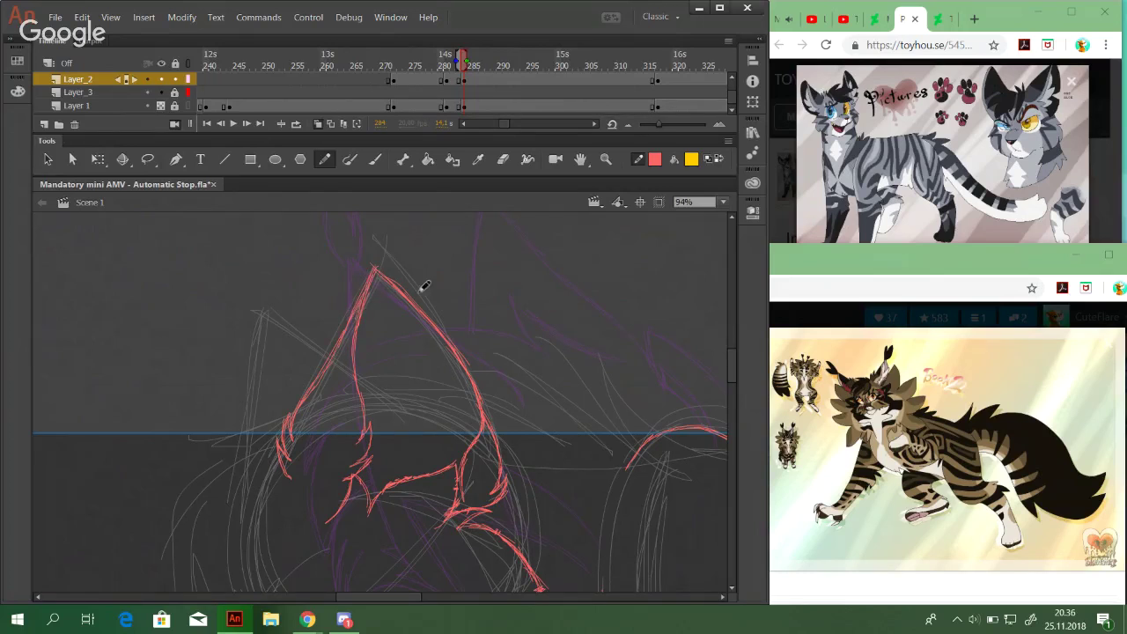
pyautogui.moveTo(421, 303); pyautogui.dragTo(417, 312)
pyautogui.moveTo(376, 384); pyautogui.dragTo(393, 197)
pyautogui.moveTo(402, 312); pyautogui.dragTo(454, 434)
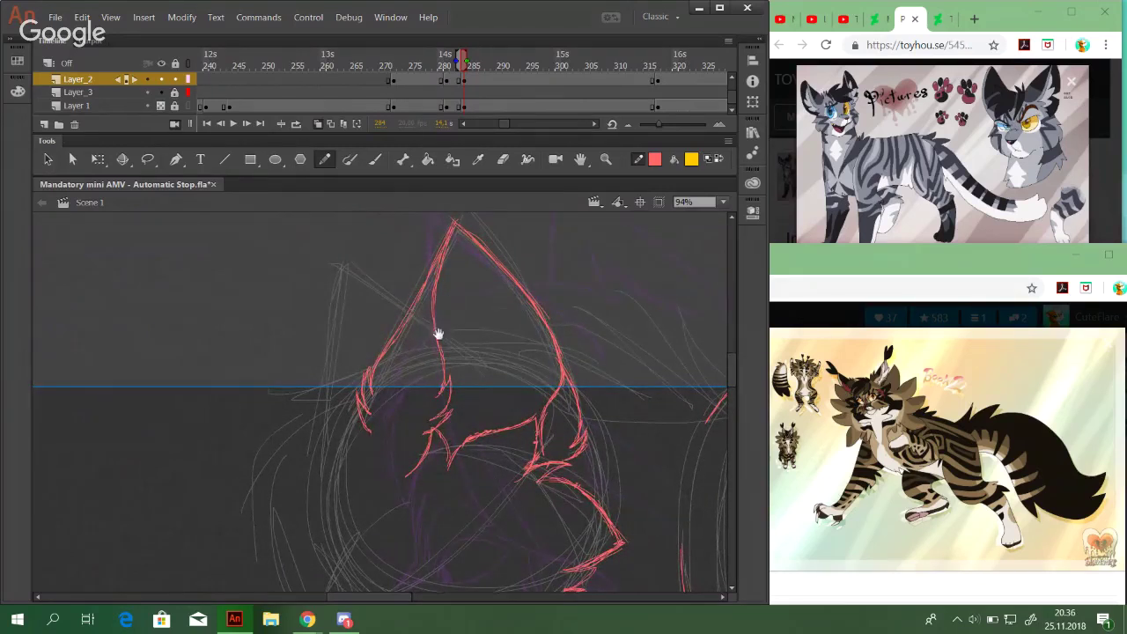
pyautogui.moveTo(435, 338)
pyautogui.mouseDown()
pyautogui.moveTo(342, 342)
pyautogui.moveTo(583, 385)
pyautogui.moveTo(370, 480)
pyautogui.moveTo(420, 445)
pyautogui.moveTo(387, 379)
pyautogui.moveTo(276, 402)
pyautogui.moveTo(521, 360)
pyautogui.moveTo(493, 353)
pyautogui.mouseUp()
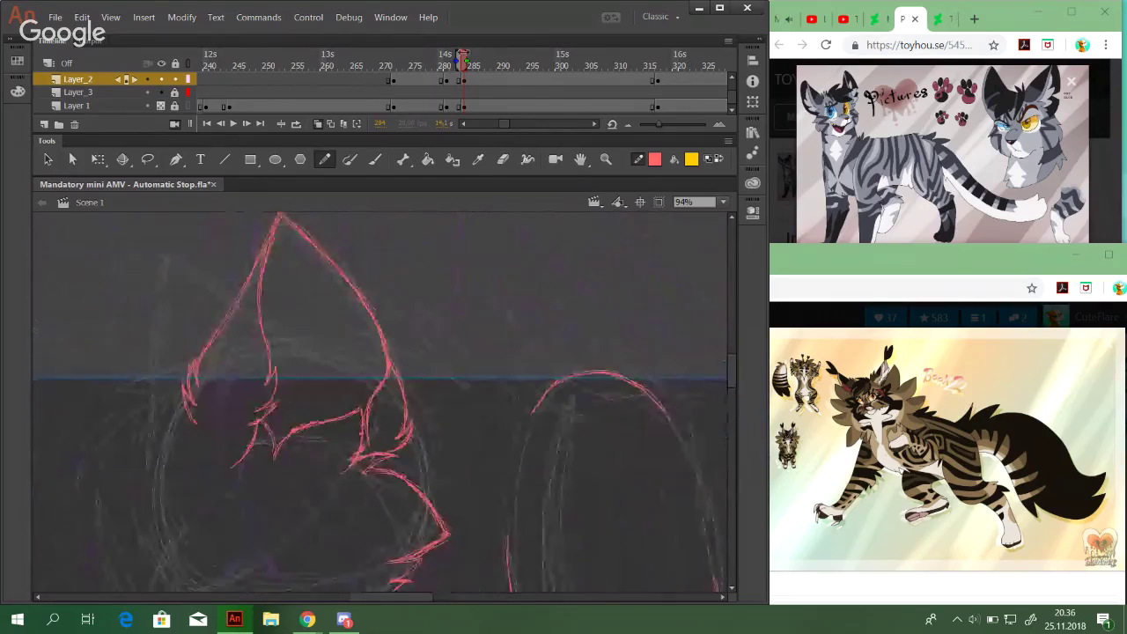
# Extend the onion skin range back to the preceding pose and display Layer_2 as outlines at frame 284
pyautogui.moveTo(597, 314); pyautogui.dragTo(359, 435)
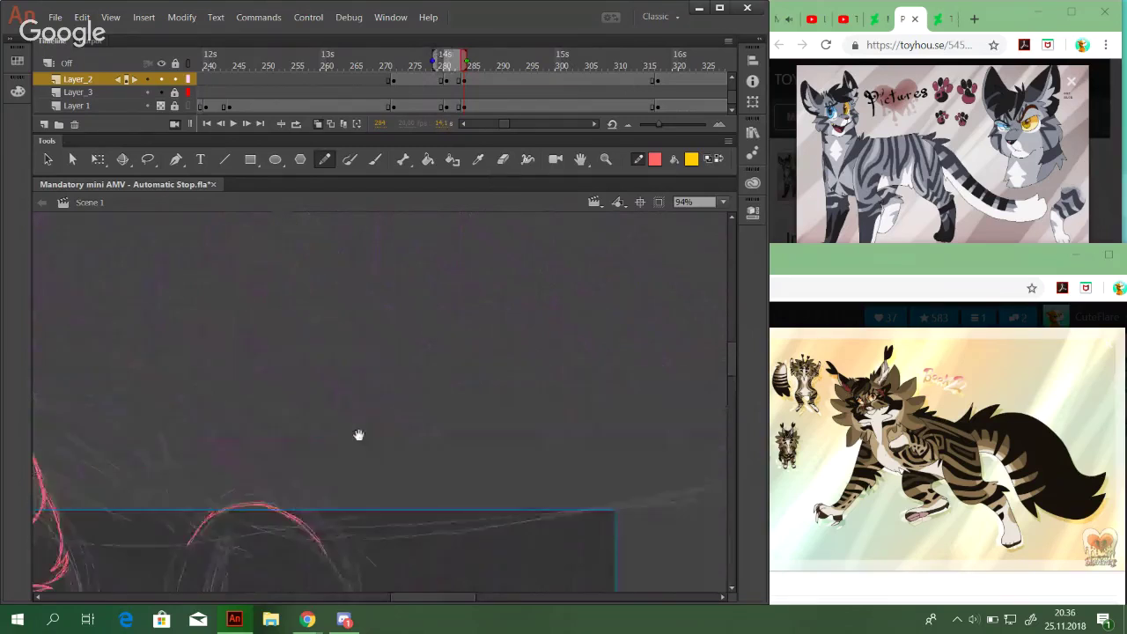
pyautogui.hotkey('ctrl', 'z')
pyautogui.click(188, 80)
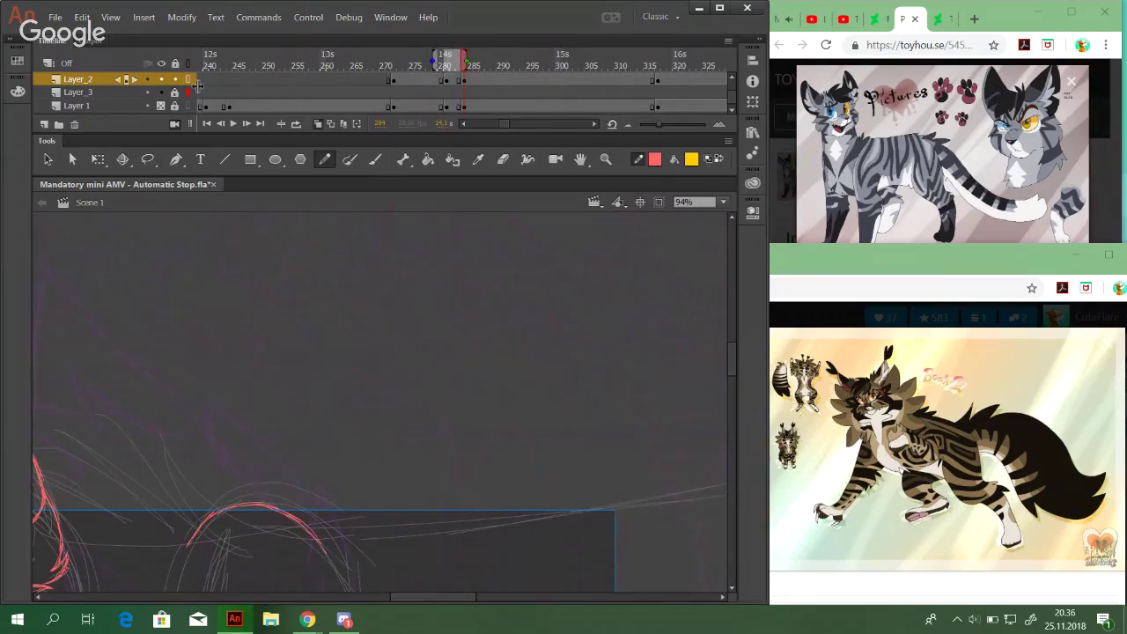
pyautogui.moveTo(584, 509)
pyautogui.mouseDown()
pyautogui.moveTo(305, 488)
pyautogui.moveTo(239, 453)
pyautogui.moveTo(282, 431)
pyautogui.moveTo(576, 408)
pyautogui.mouseUp()
pyautogui.moveTo(252, 362)
pyautogui.mouseDown()
pyautogui.moveTo(405, 344)
pyautogui.moveTo(587, 413)
pyautogui.moveTo(630, 406)
pyautogui.mouseUp()
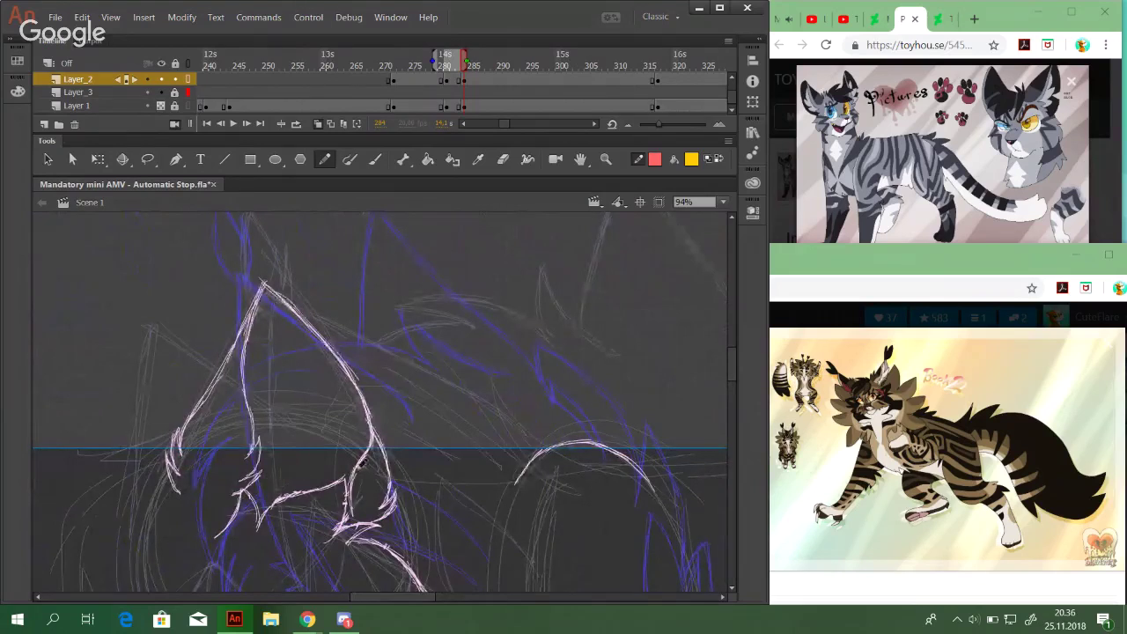
# Try a short fur stroke inside the second cat's ear, beside the ear's front inner edge
pyautogui.moveTo(138, 330); pyautogui.dragTo(103, 324)
pyautogui.moveTo(613, 474); pyautogui.dragTo(194, 365)
pyautogui.moveTo(448, 455)
pyautogui.mouseDown()
pyautogui.moveTo(239, 370)
pyautogui.moveTo(274, 447)
pyautogui.moveTo(312, 440)
pyautogui.mouseUp()
pyautogui.moveTo(546, 415)
pyautogui.mouseDown()
pyautogui.moveTo(496, 484)
pyautogui.moveTo(329, 380)
pyautogui.moveTo(290, 326)
pyautogui.mouseUp()
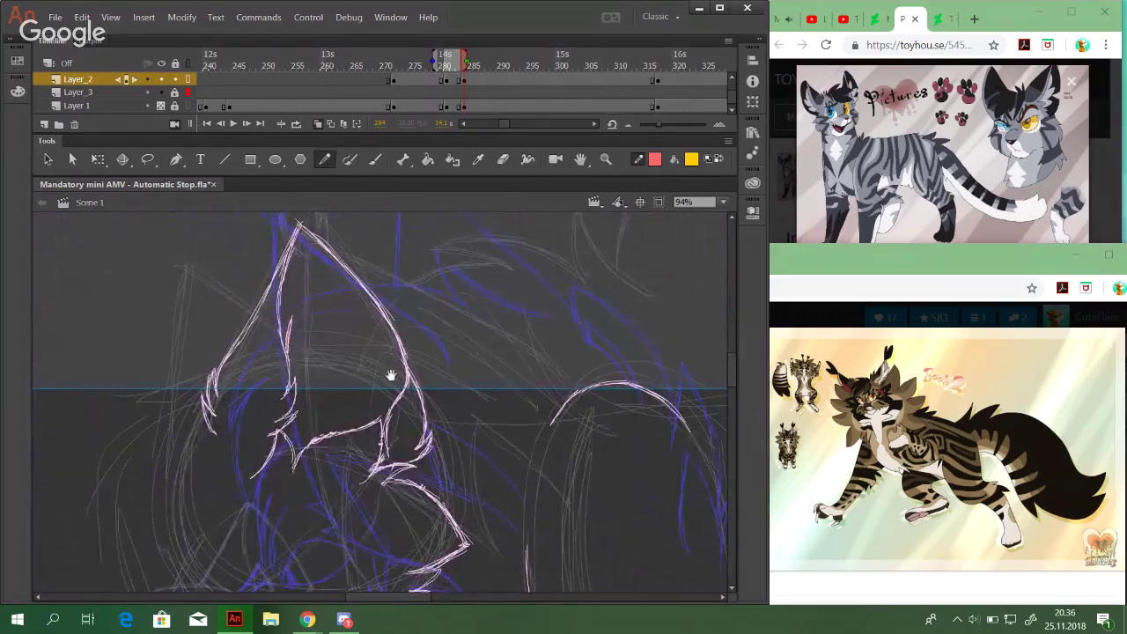
pyautogui.moveTo(390, 378); pyautogui.dragTo(232, 388)
pyautogui.moveTo(315, 431)
pyautogui.mouseDown()
pyautogui.moveTo(212, 450)
pyautogui.moveTo(367, 453)
pyautogui.moveTo(420, 475)
pyautogui.mouseUp()
pyautogui.moveTo(201, 424); pyautogui.dragTo(567, 463)
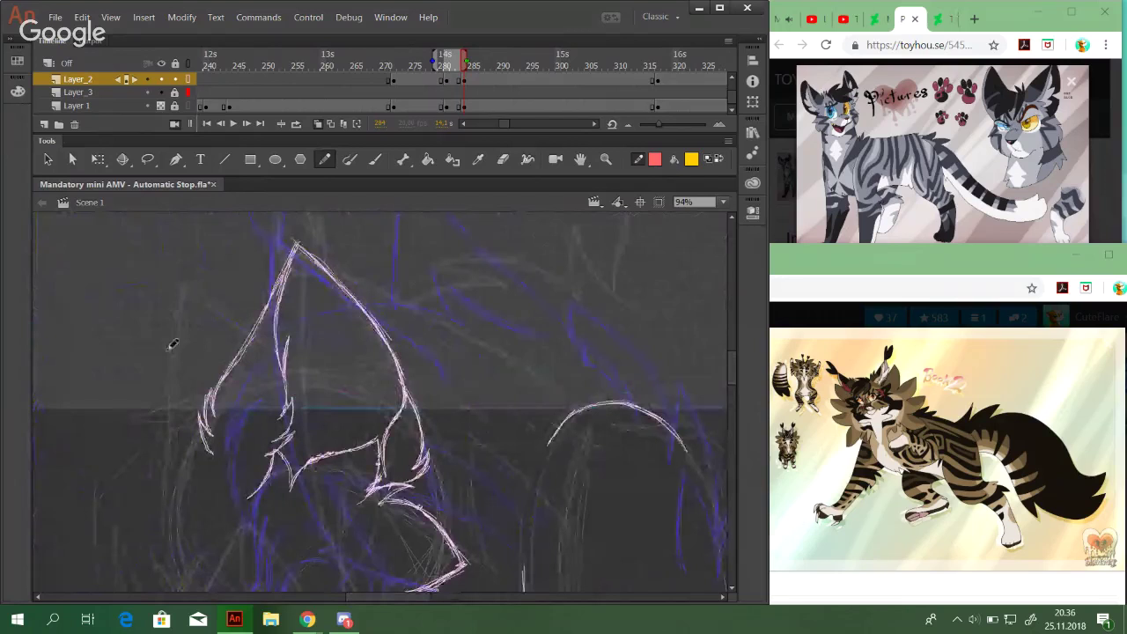
# Examine the inner ear fur of the finished ears at frame 163 and return to frame 284
pyautogui.moveTo(506, 123); pyautogui.dragTo(491, 124)
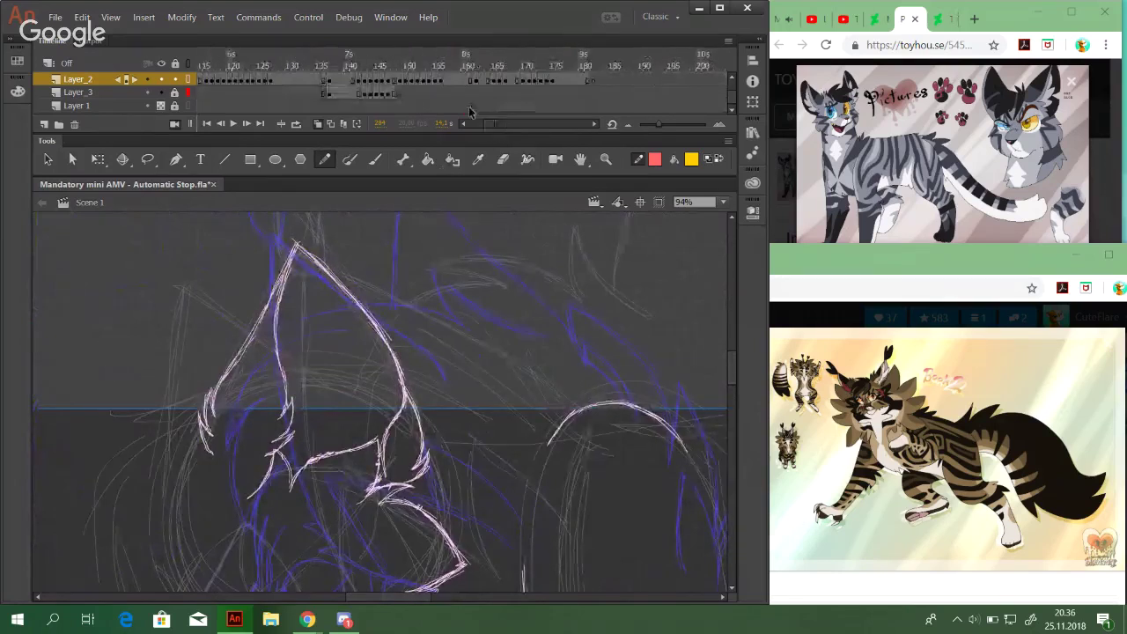
pyautogui.click(553, 55)
pyautogui.click(480, 62)
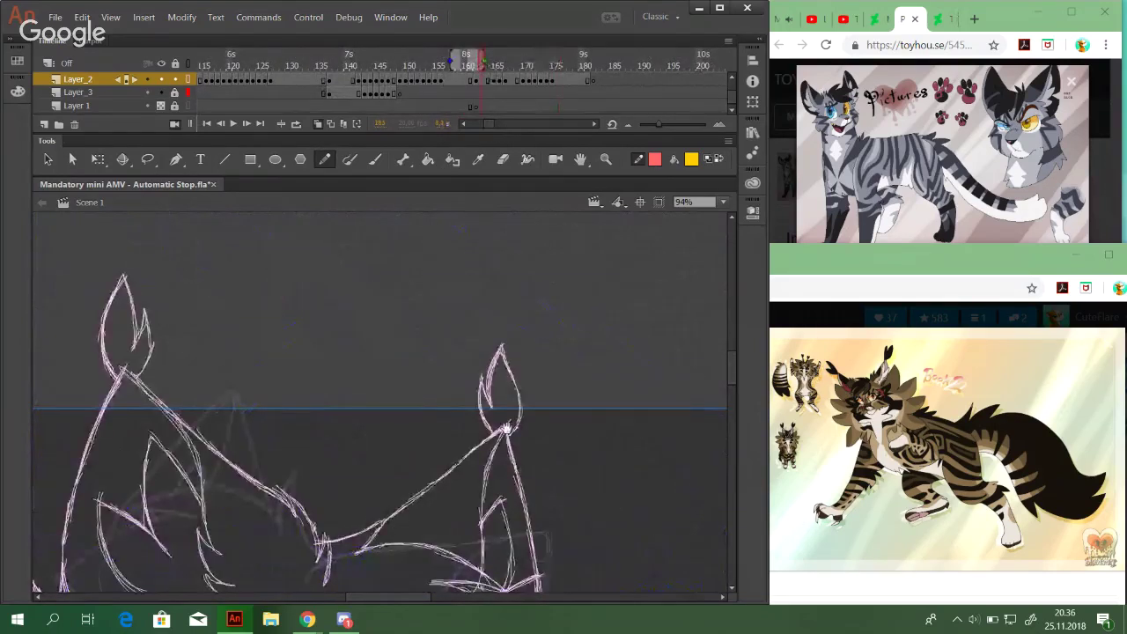
pyautogui.scroll(-3, 524, 317)
pyautogui.moveTo(524, 317); pyautogui.dragTo(507, 312)
pyautogui.moveTo(489, 125); pyautogui.dragTo(509, 125)
pyautogui.click(405, 62)
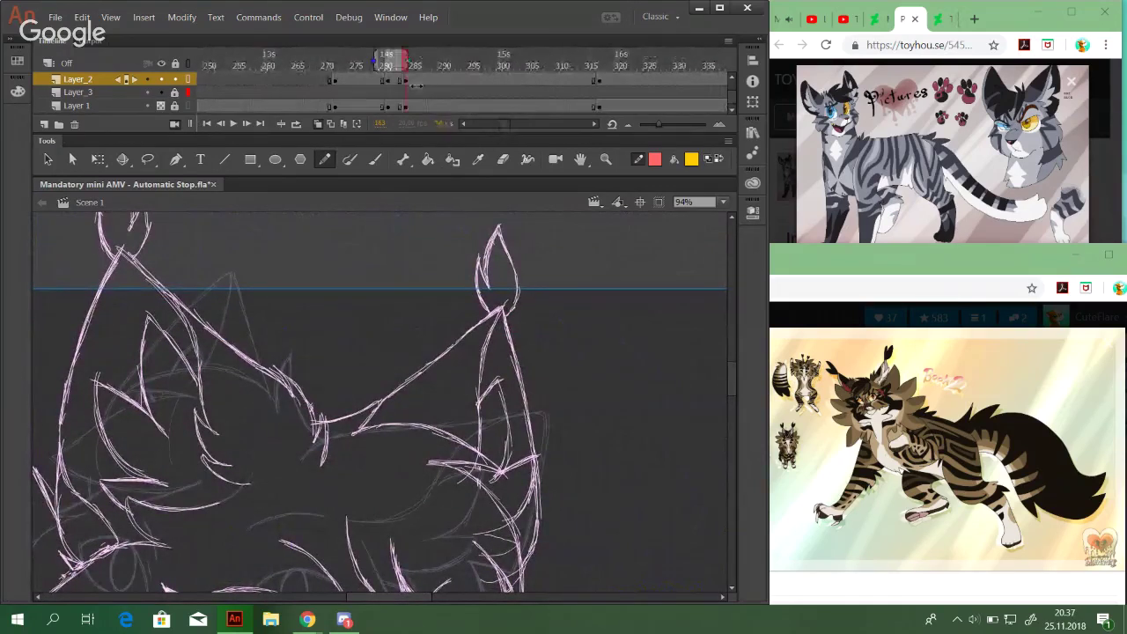
# Sketch the first tall, pointed fur tuft inside the second cat's ear, near the ear's front edge
pyautogui.scroll(3, 408, 415)
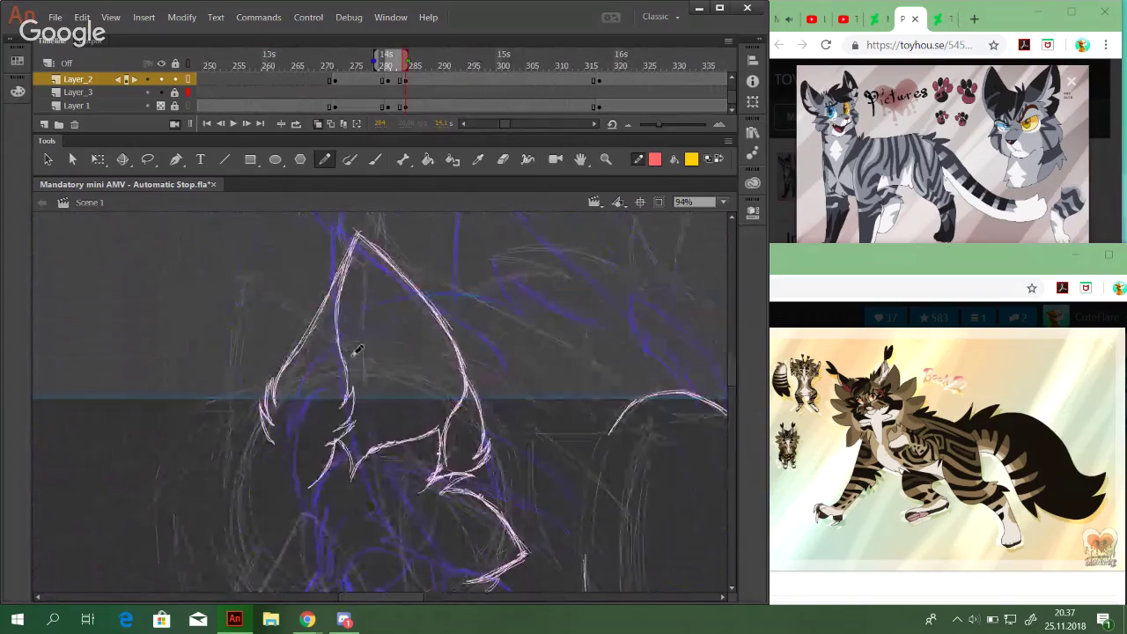
pyautogui.moveTo(375, 463); pyautogui.dragTo(271, 278)
pyautogui.moveTo(384, 343); pyautogui.dragTo(544, 498)
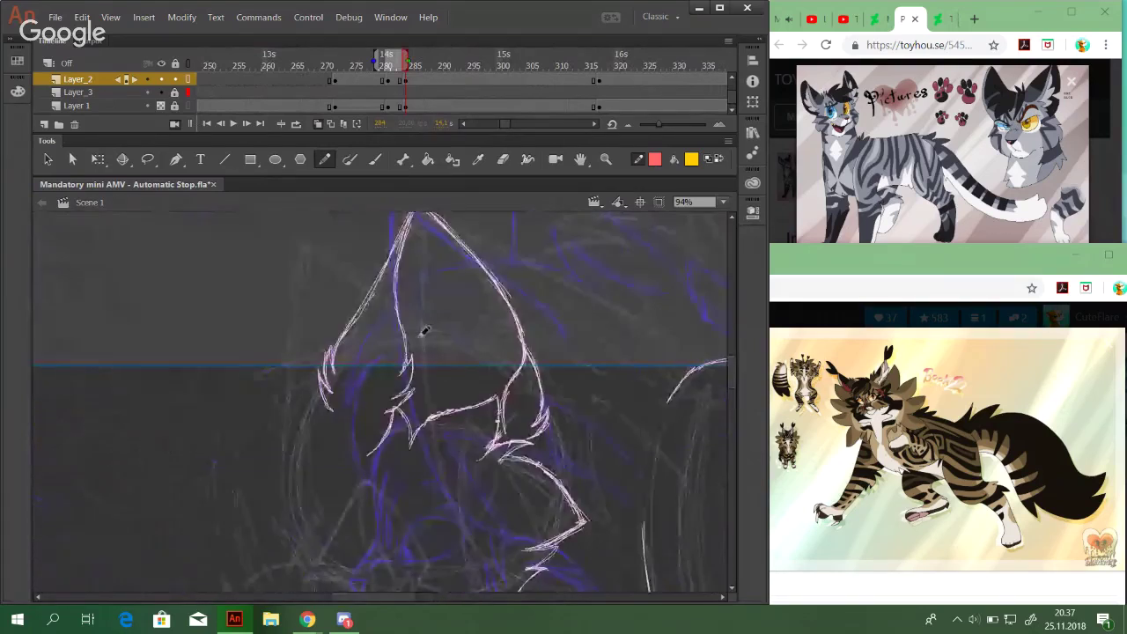
pyautogui.moveTo(410, 332)
pyautogui.mouseDown()
pyautogui.moveTo(413, 269)
pyautogui.moveTo(439, 301)
pyautogui.moveTo(443, 345)
pyautogui.mouseUp()
pyautogui.moveTo(432, 298); pyautogui.dragTo(438, 366)
pyautogui.moveTo(439, 313); pyautogui.dragTo(440, 365)
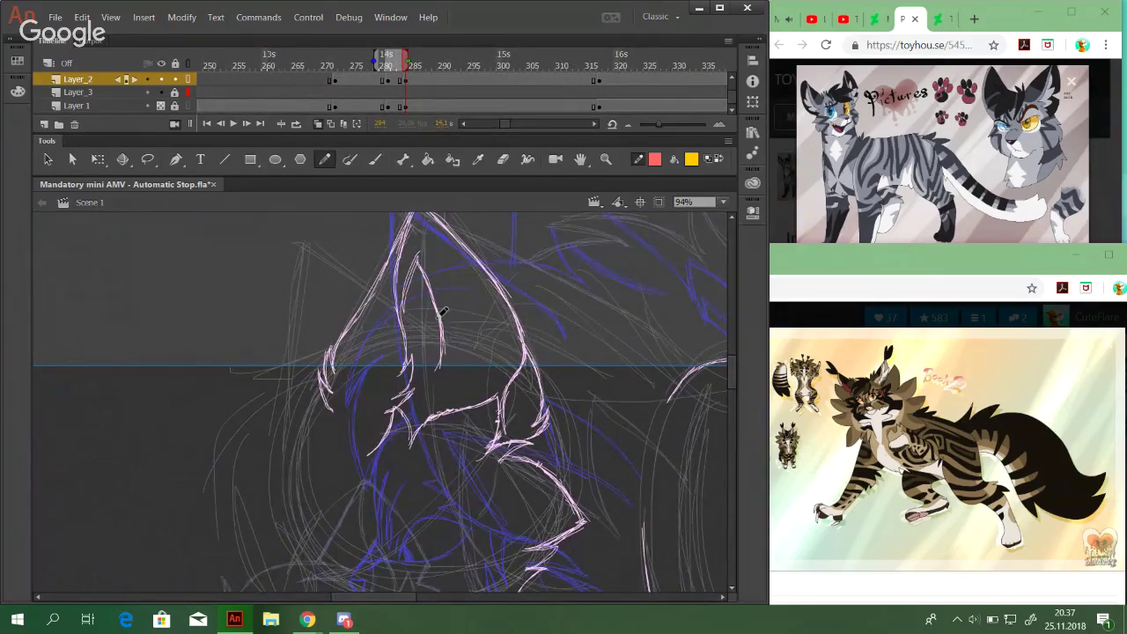
pyautogui.moveTo(420, 263); pyautogui.dragTo(436, 296)
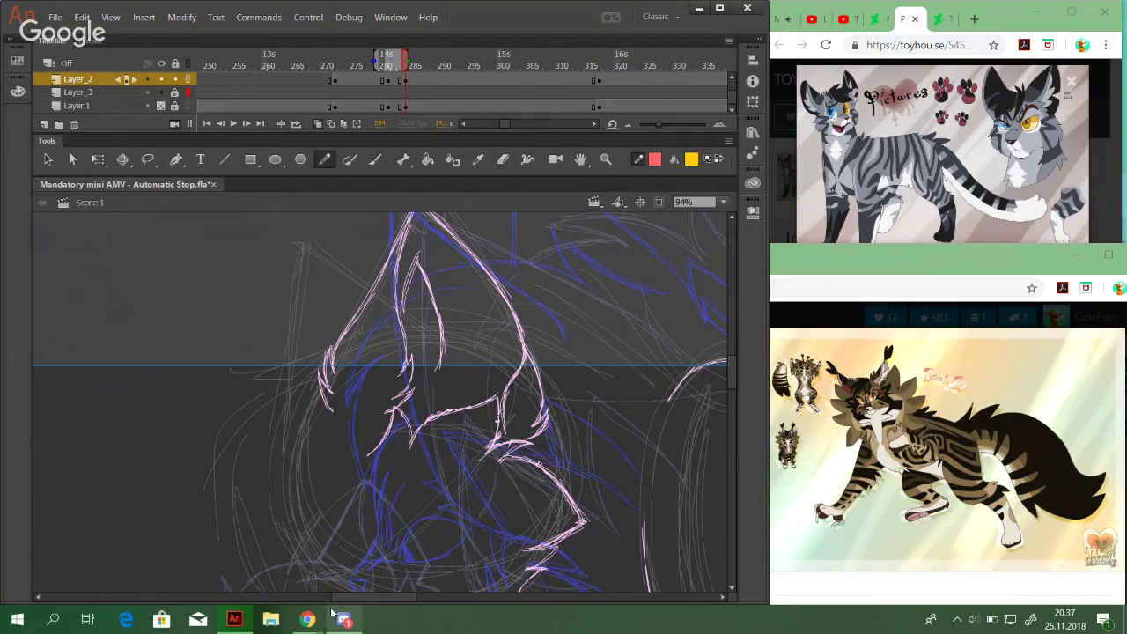
# Check the livestream in the Google Hangouts window and return to the animation
pyautogui.moveTo(314, 621)
pyautogui.click(232, 545)
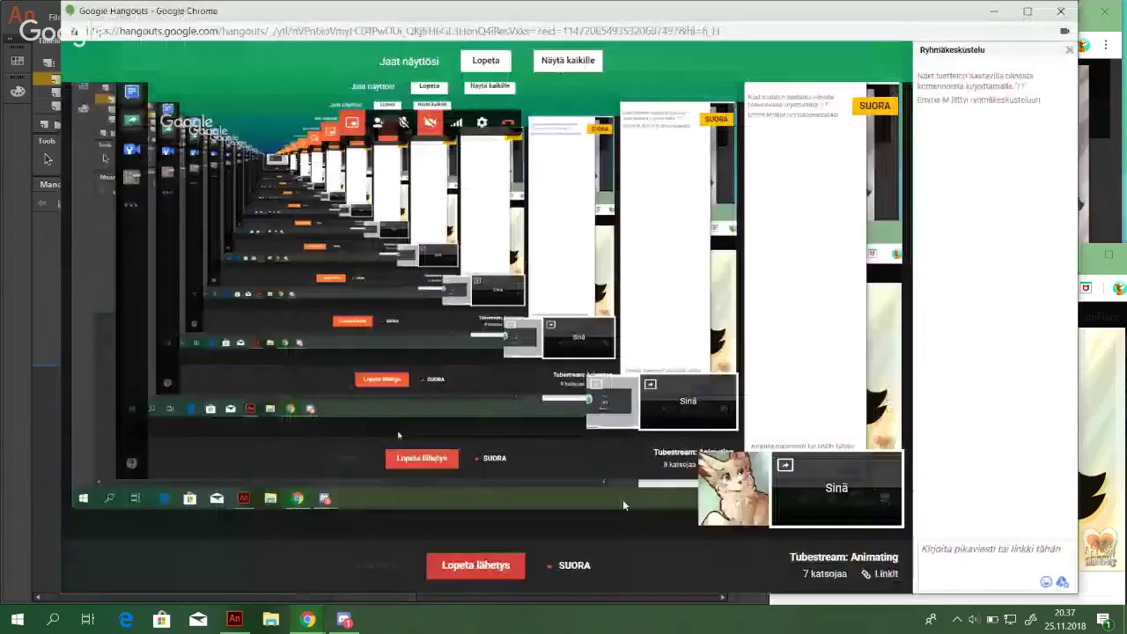
pyautogui.click(746, 512)
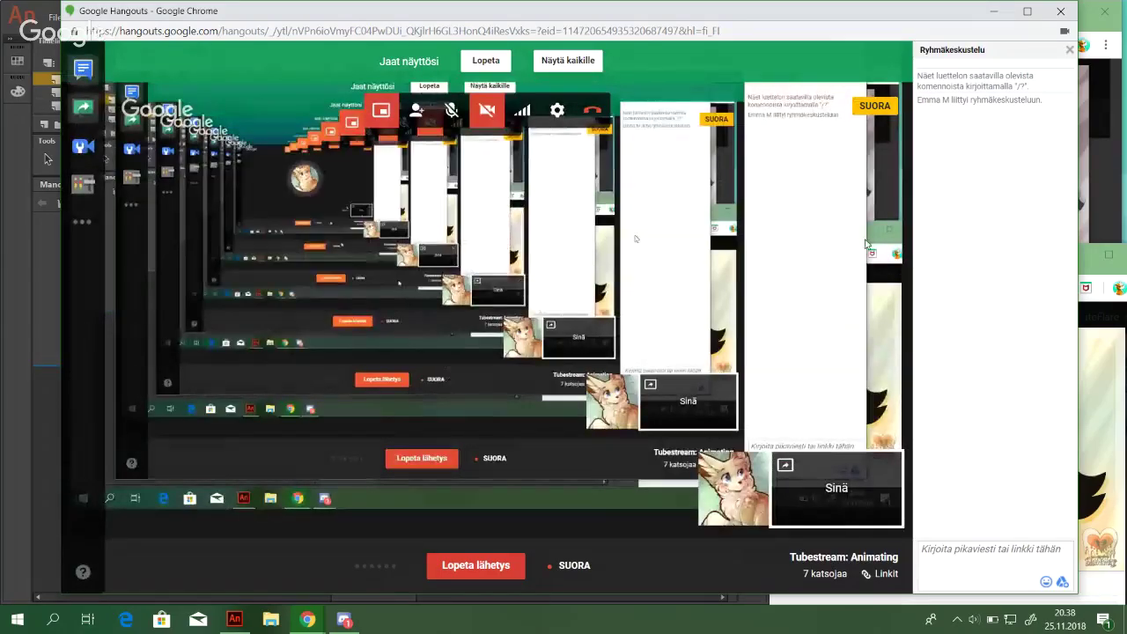
pyautogui.click(993, 10)
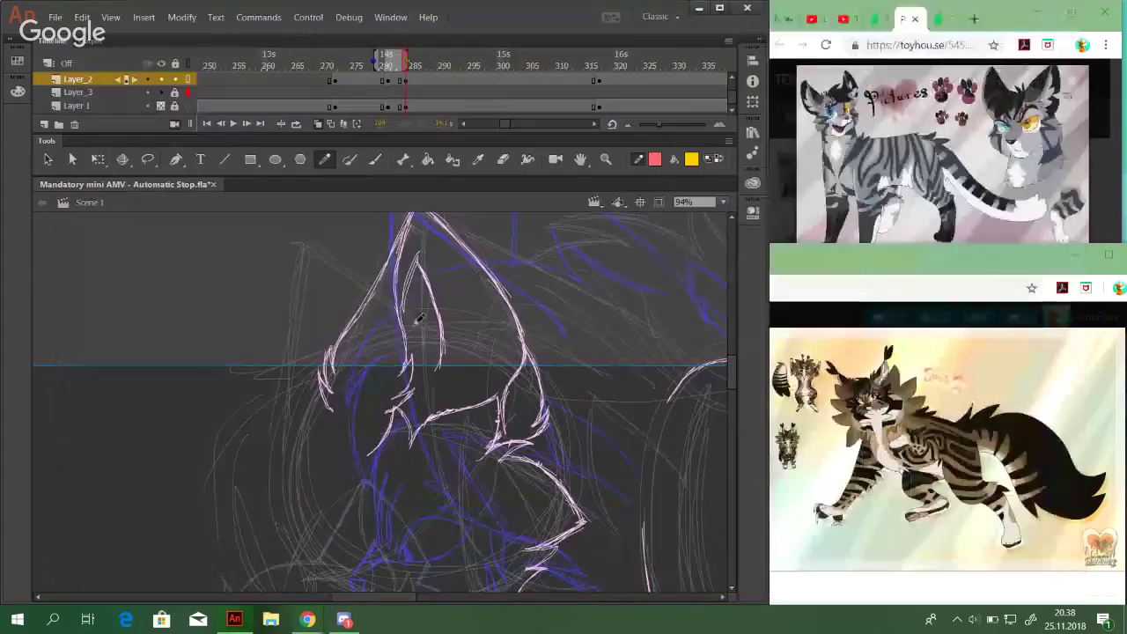
# Refine the first inner ear tuft and sketch a shorter second pointed tuft beside it, curving down towards the ear base
pyautogui.click(607, 162)
pyautogui.moveTo(343, 236); pyautogui.dragTo(616, 464)
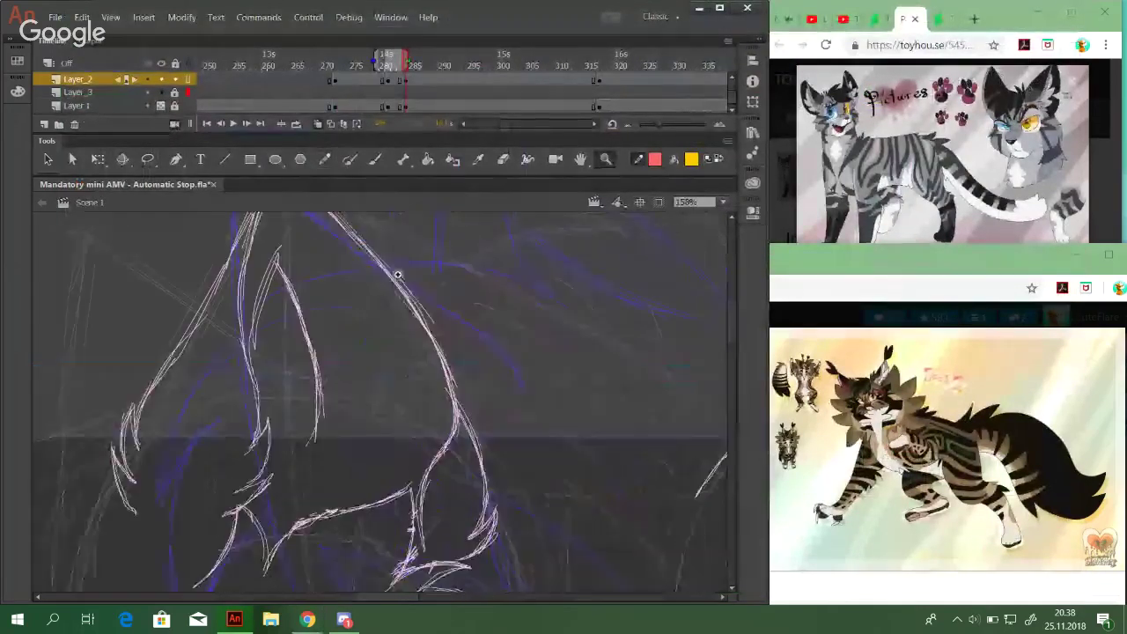
pyautogui.click(341, 162)
pyautogui.click(326, 160)
pyautogui.moveTo(275, 268)
pyautogui.mouseDown()
pyautogui.moveTo(254, 351)
pyautogui.moveTo(275, 273)
pyautogui.mouseUp()
pyautogui.hotkey('ctrl', 'z')
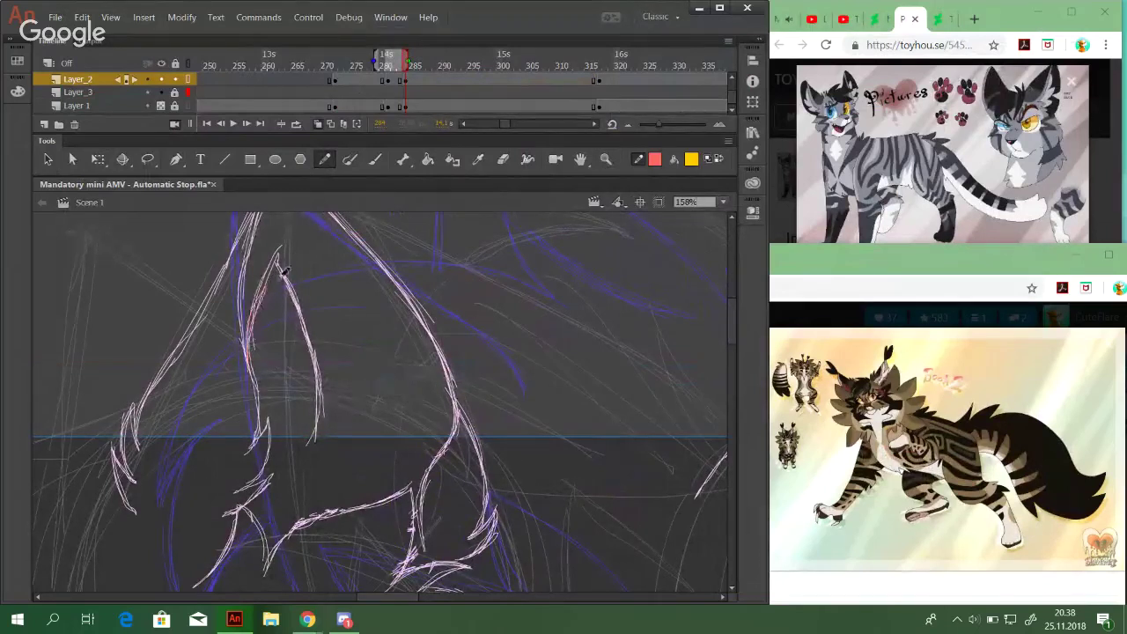
pyautogui.moveTo(318, 415)
pyautogui.mouseDown()
pyautogui.moveTo(363, 329)
pyautogui.moveTo(324, 394)
pyautogui.moveTo(337, 360)
pyautogui.moveTo(327, 370)
pyautogui.moveTo(374, 400)
pyautogui.mouseUp()
pyautogui.moveTo(359, 333)
pyautogui.mouseDown()
pyautogui.moveTo(375, 438)
pyautogui.moveTo(373, 413)
pyautogui.moveTo(360, 468)
pyautogui.moveTo(372, 412)
pyautogui.moveTo(378, 460)
pyautogui.moveTo(411, 452)
pyautogui.moveTo(383, 494)
pyautogui.mouseUp()
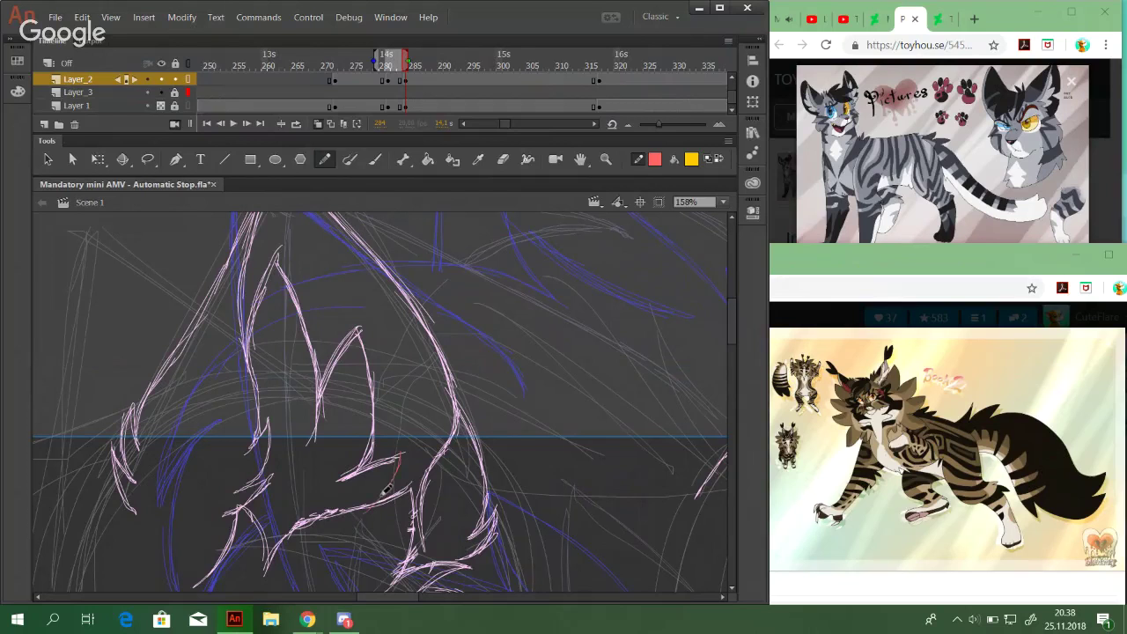
# Join the lower fur tuft to the ear's base line and strengthen the back edge of the first tuft
pyautogui.hotkey('ctrl', 'z')
pyautogui.moveTo(400, 454); pyautogui.dragTo(381, 499)
pyautogui.rightClick(345, 477)
pyautogui.hotkey('ctrl', 'z')
pyautogui.moveTo(320, 387); pyautogui.dragTo(313, 445)
pyautogui.moveTo(307, 343); pyautogui.dragTo(322, 409)
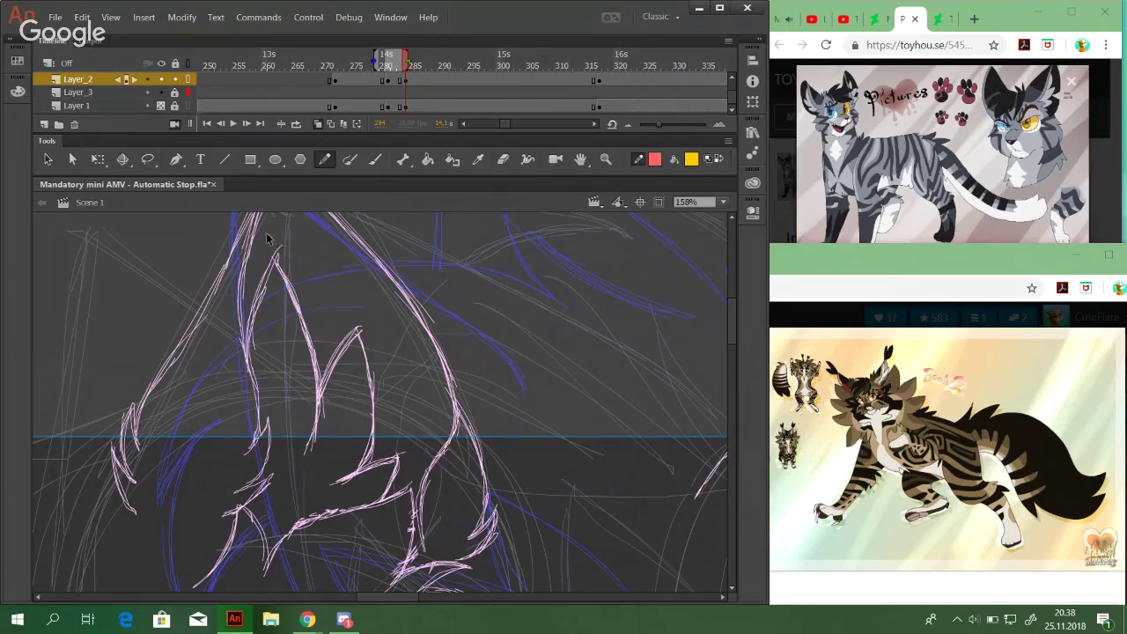
# Examine the whole ear and its inner tufts against the guides and the preceding pose at several magnifications
pyautogui.moveTo(357, 327); pyautogui.dragTo(465, 488)
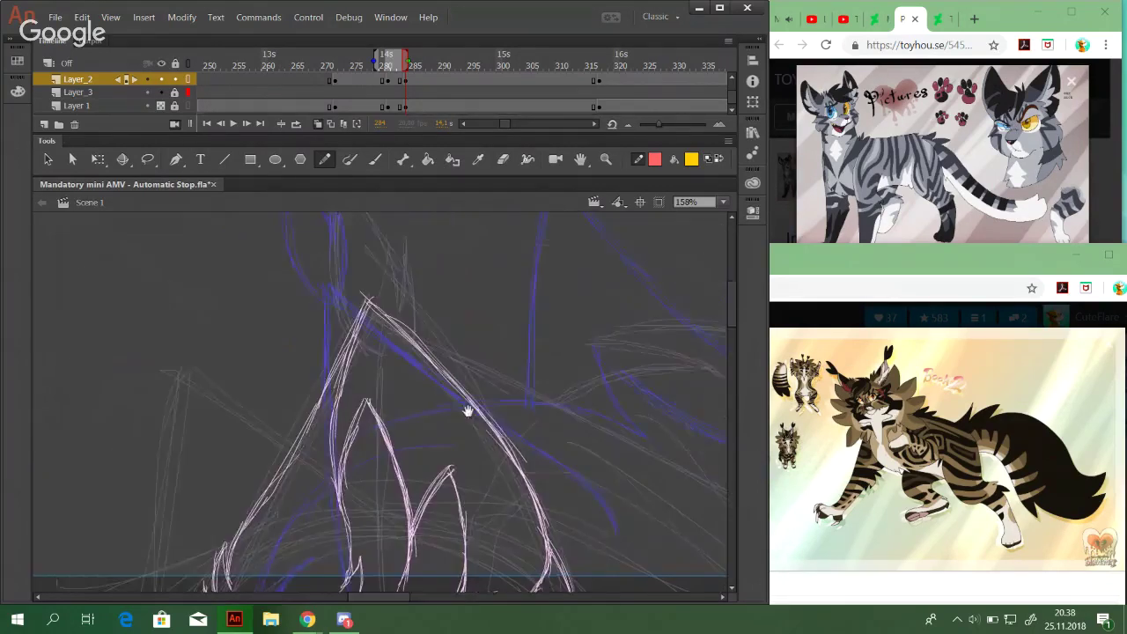
pyautogui.moveTo(385, 238); pyautogui.dragTo(428, 355)
pyautogui.click(723, 202)
pyautogui.click(718, 301)
pyautogui.click(722, 201)
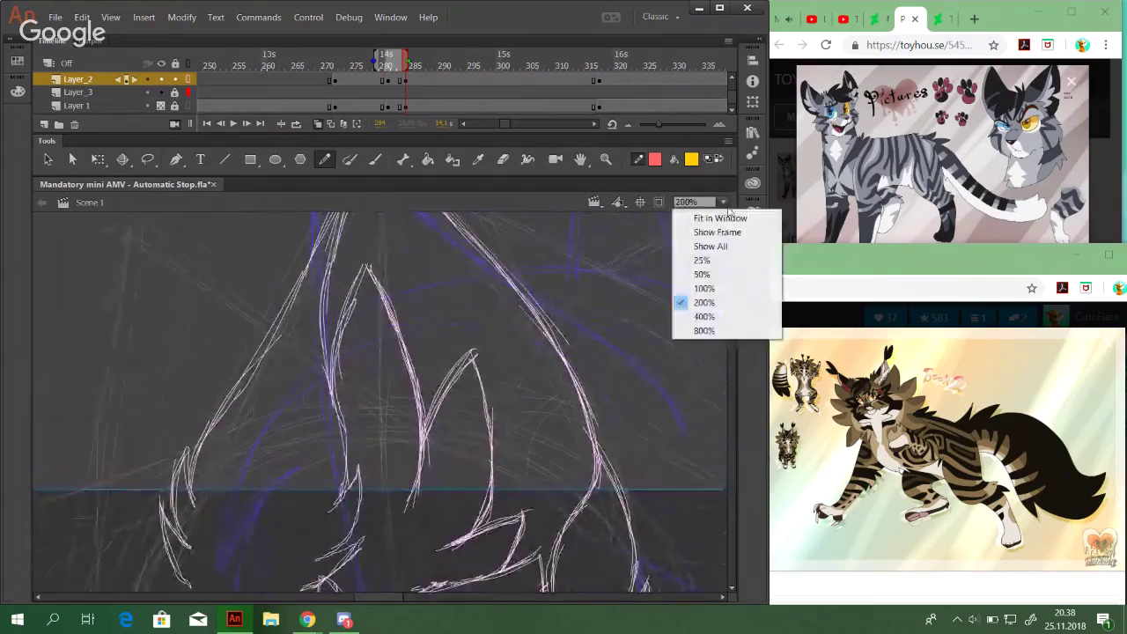
pyautogui.click(714, 250)
pyautogui.click(605, 159)
pyautogui.moveTo(297, 246); pyautogui.dragTo(480, 361)
pyautogui.moveTo(182, 269); pyautogui.dragTo(431, 450)
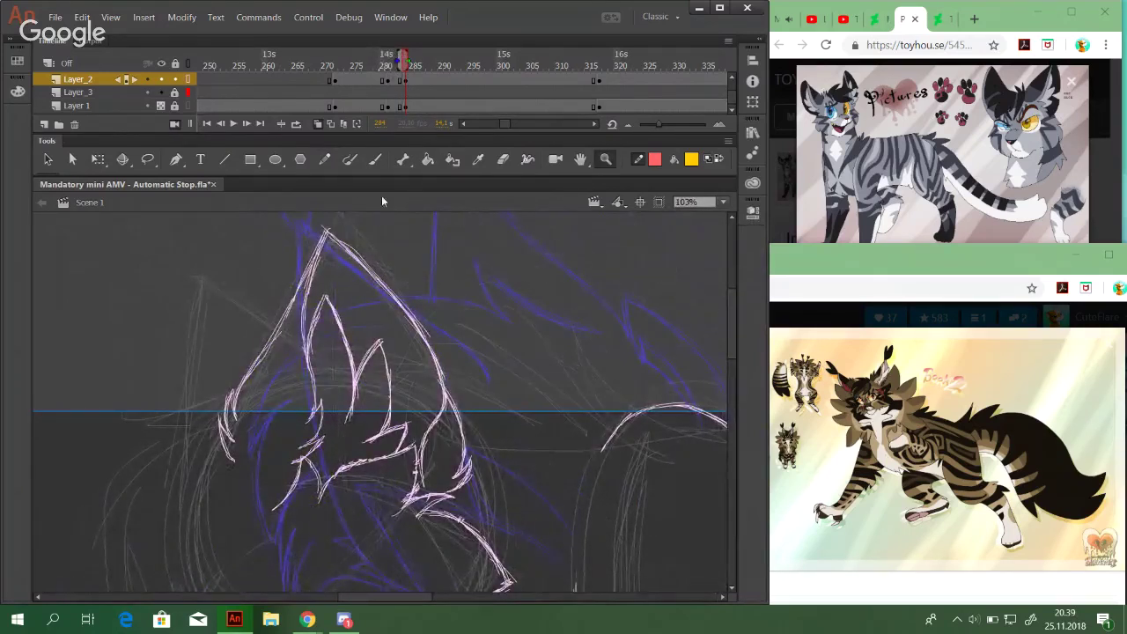
pyautogui.click(326, 160)
pyautogui.moveTo(338, 384)
pyautogui.mouseDown()
pyautogui.moveTo(373, 405)
pyautogui.moveTo(364, 398)
pyautogui.mouseUp()
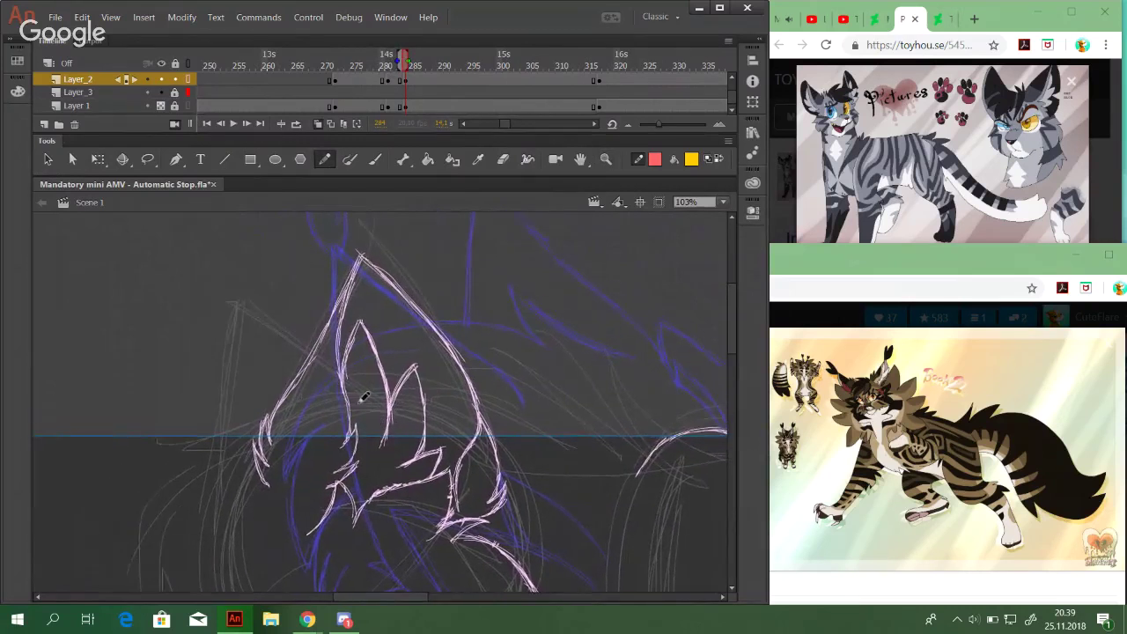
# Select the whole ear with the Lasso, stretch it slightly taller with Free Transform and nudge it into place
pyautogui.click(148, 159)
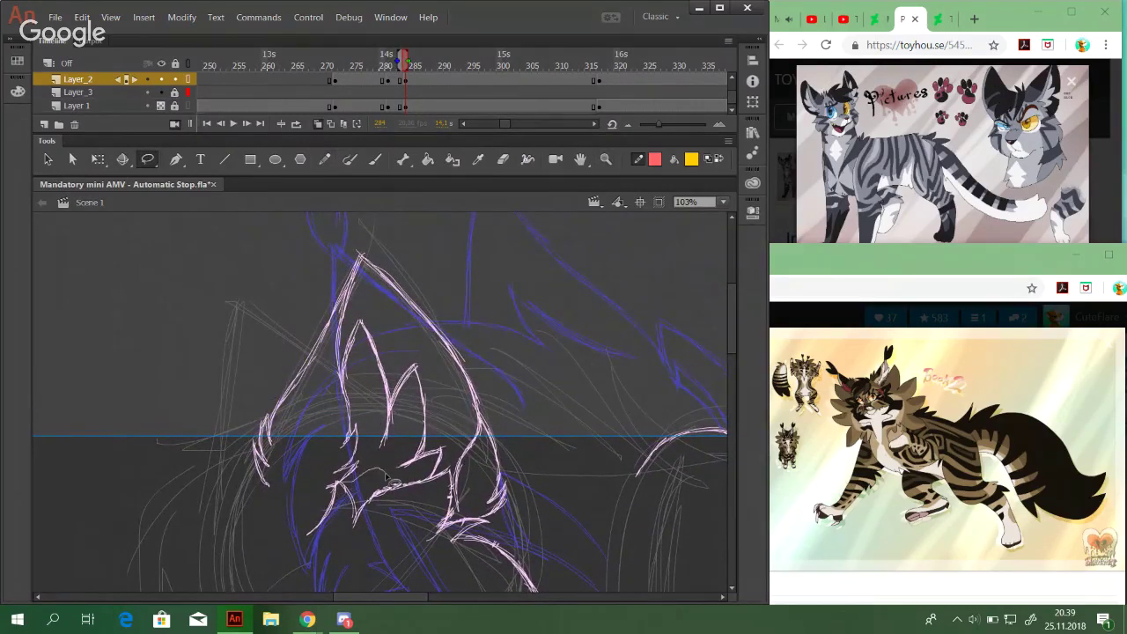
pyautogui.moveTo(493, 526)
pyautogui.mouseDown()
pyautogui.moveTo(530, 503)
pyautogui.moveTo(404, 206)
pyautogui.moveTo(233, 282)
pyautogui.moveTo(192, 447)
pyautogui.moveTo(247, 515)
pyautogui.mouseUp()
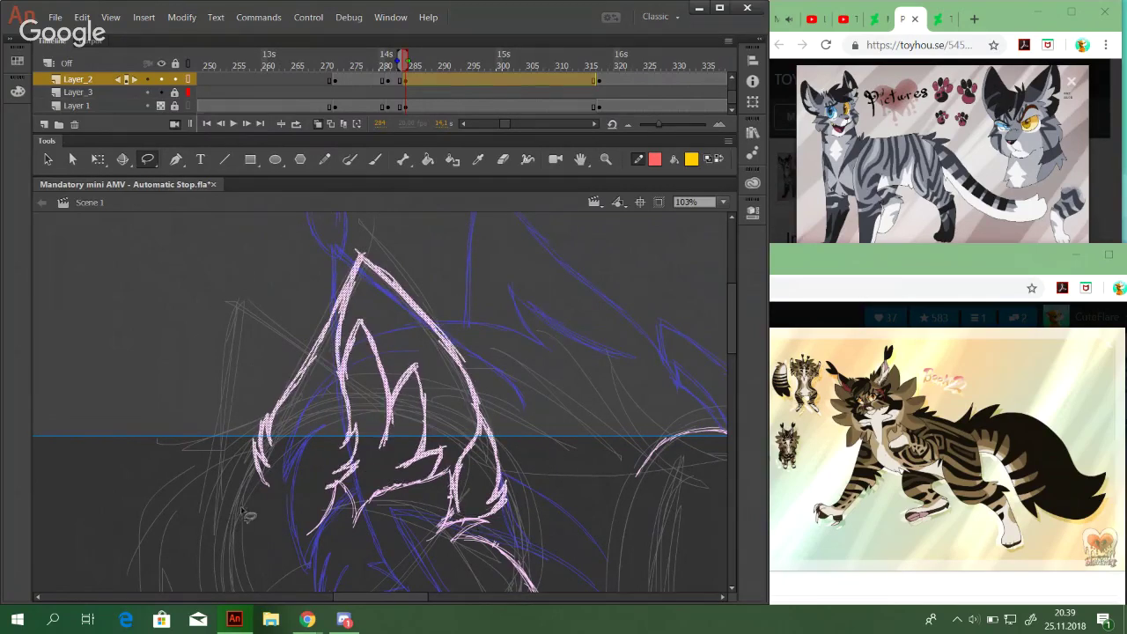
pyautogui.click(98, 158)
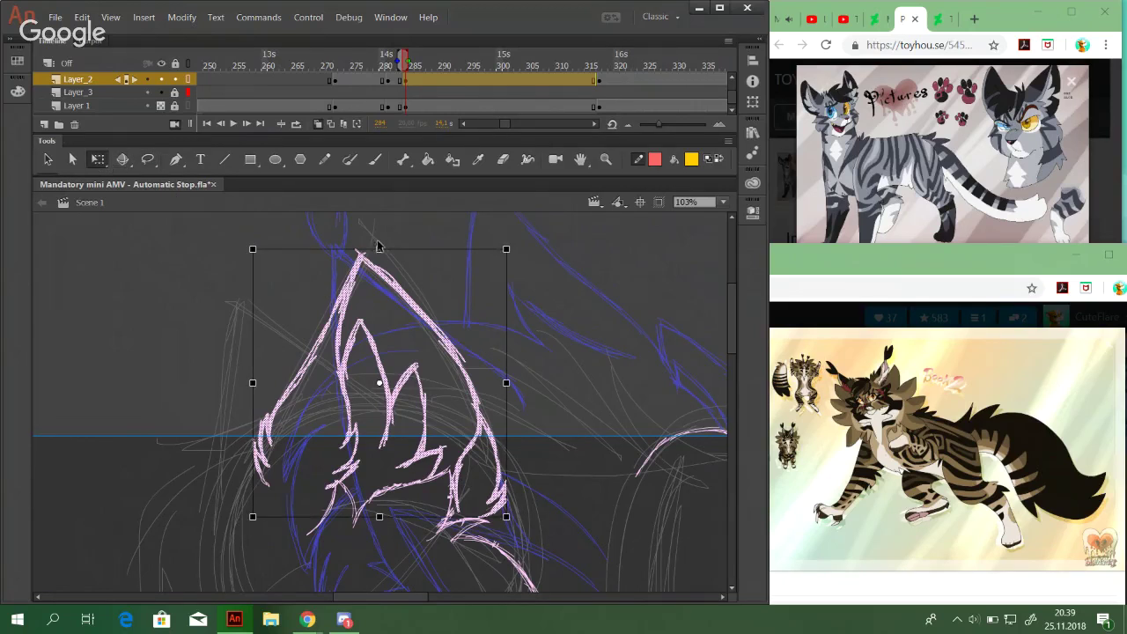
pyautogui.moveTo(379, 247); pyautogui.dragTo(426, 234)
pyautogui.press('Up')
pyautogui.press('Up')
pyautogui.press('Left')
pyautogui.press('Left')
pyautogui.press('Left')
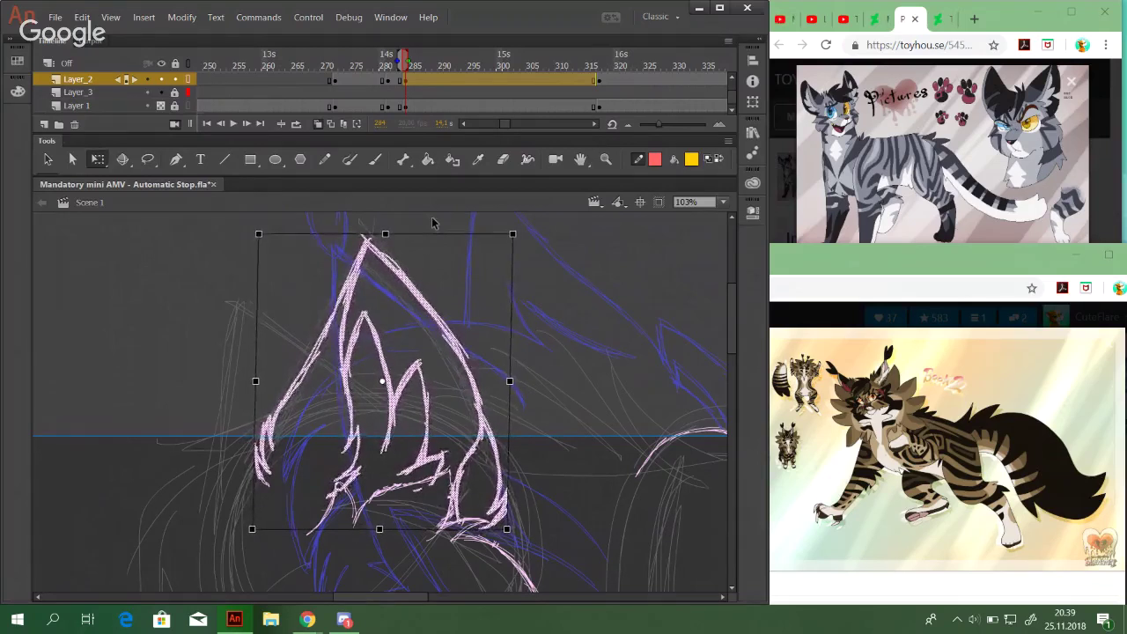
# Try small Free Transform changes to the ear's front side, undo them and deselect the ear
pyautogui.moveTo(254, 381); pyautogui.dragTo(255, 382)
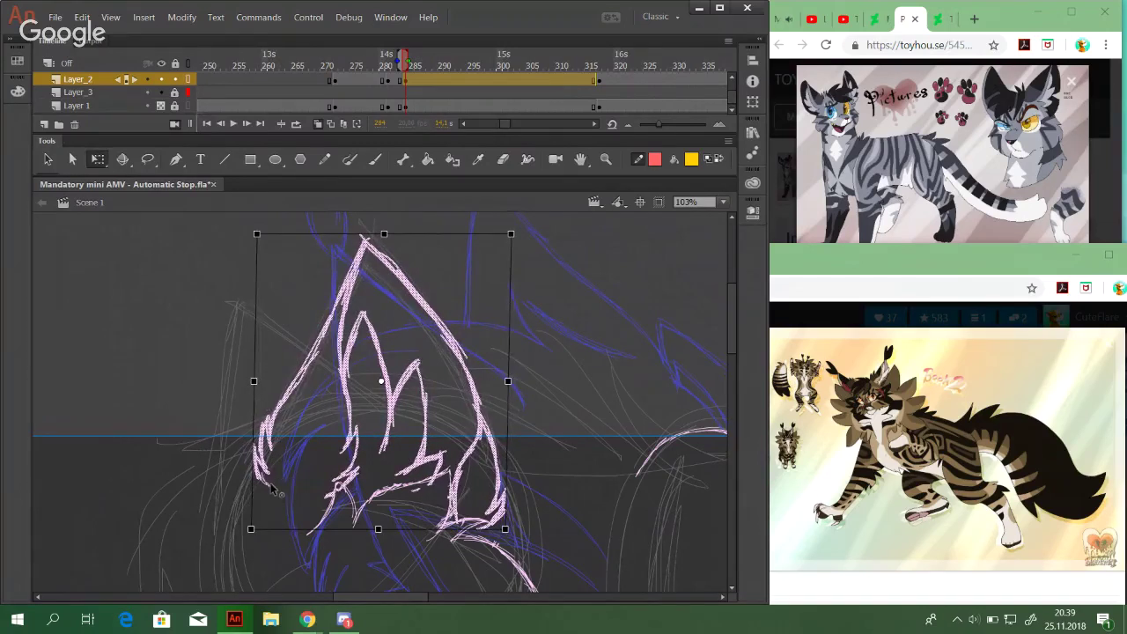
pyautogui.hotkey('ctrl', 'z')
pyautogui.moveTo(247, 390); pyautogui.dragTo(236, 389)
pyautogui.hotkey('ctrl', 'z')
pyautogui.click(630, 401)
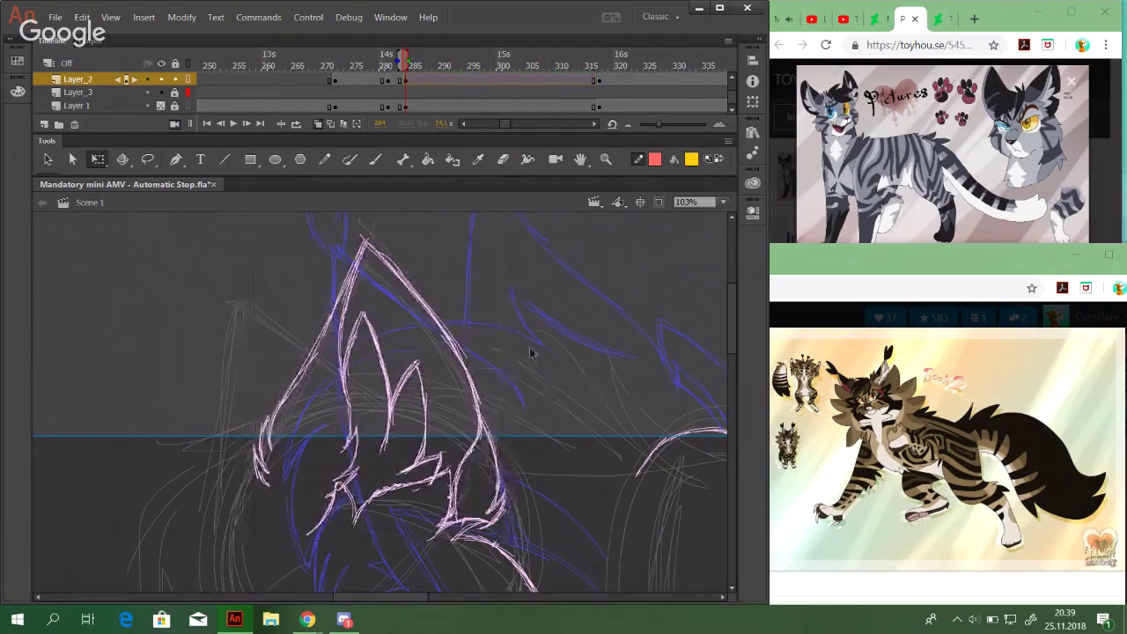
pyautogui.click(148, 159)
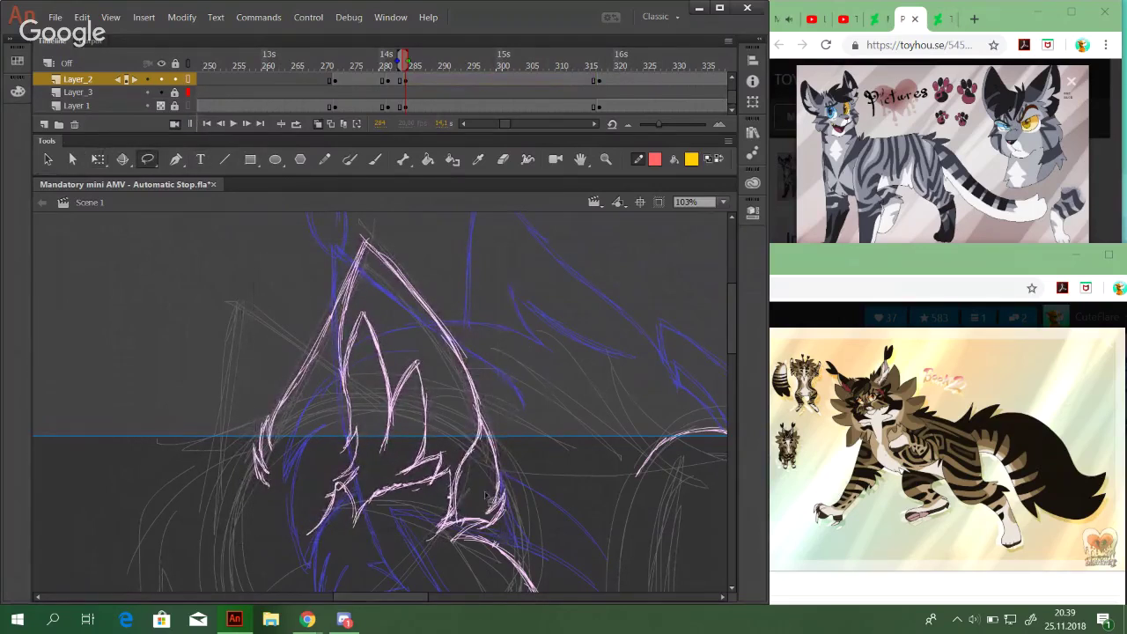
pyautogui.moveTo(451, 493)
pyautogui.mouseDown()
pyautogui.moveTo(479, 530)
pyautogui.moveTo(505, 533)
pyautogui.moveTo(572, 403)
pyautogui.moveTo(373, 194)
pyautogui.moveTo(241, 425)
pyautogui.moveTo(245, 469)
pyautogui.moveTo(287, 513)
pyautogui.moveTo(322, 491)
pyautogui.moveTo(327, 500)
pyautogui.moveTo(320, 509)
pyautogui.moveTo(218, 411)
pyautogui.moveTo(275, 265)
pyautogui.moveTo(404, 229)
pyautogui.moveTo(518, 349)
pyautogui.moveTo(554, 522)
pyautogui.moveTo(528, 544)
pyautogui.moveTo(480, 539)
pyautogui.moveTo(493, 526)
pyautogui.moveTo(459, 522)
pyautogui.moveTo(447, 462)
pyautogui.moveTo(443, 480)
pyautogui.moveTo(353, 493)
pyautogui.moveTo(342, 484)
pyautogui.moveTo(322, 519)
pyautogui.mouseUp()
pyautogui.hotkey('ctrl', 'z')
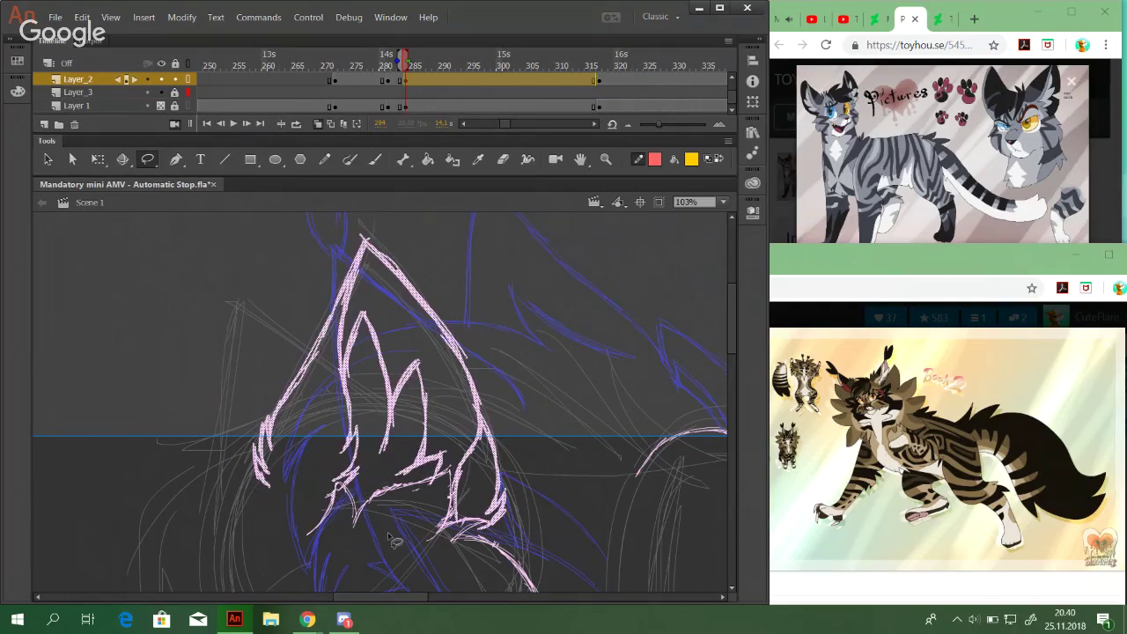
pyautogui.click(405, 559)
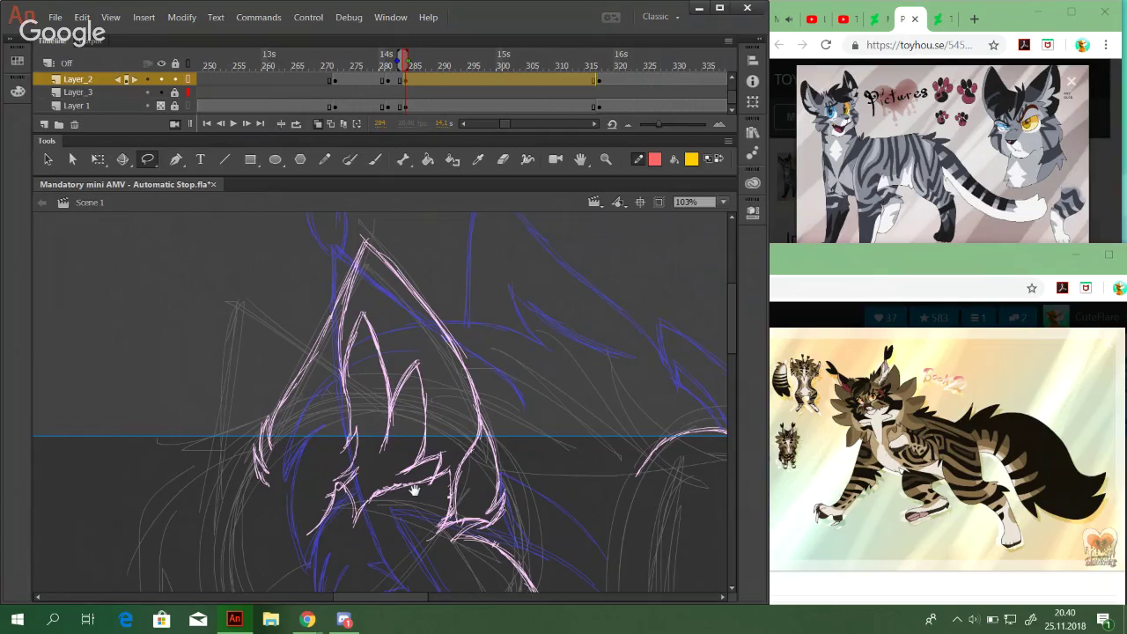
# Select the ear's front edge with the Lasso, skew it slightly with Free Transform and deselect it
pyautogui.moveTo(414, 490); pyautogui.dragTo(416, 398)
pyautogui.press('e')
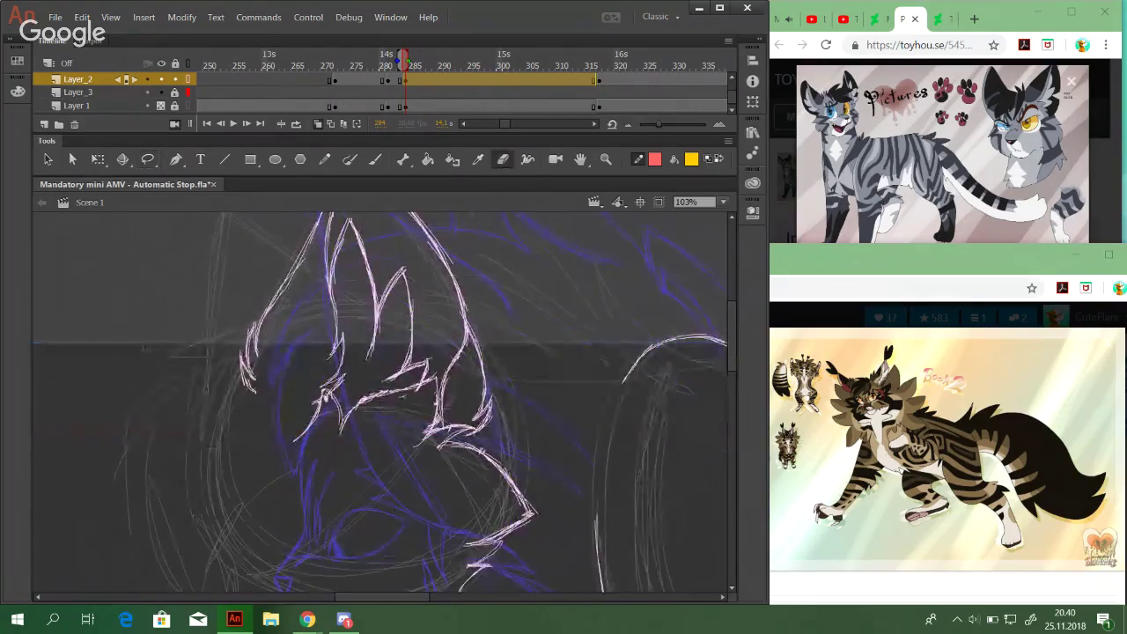
pyautogui.click(325, 159)
pyautogui.moveTo(364, 327)
pyautogui.mouseDown()
pyautogui.moveTo(402, 443)
pyautogui.moveTo(402, 430)
pyautogui.mouseUp()
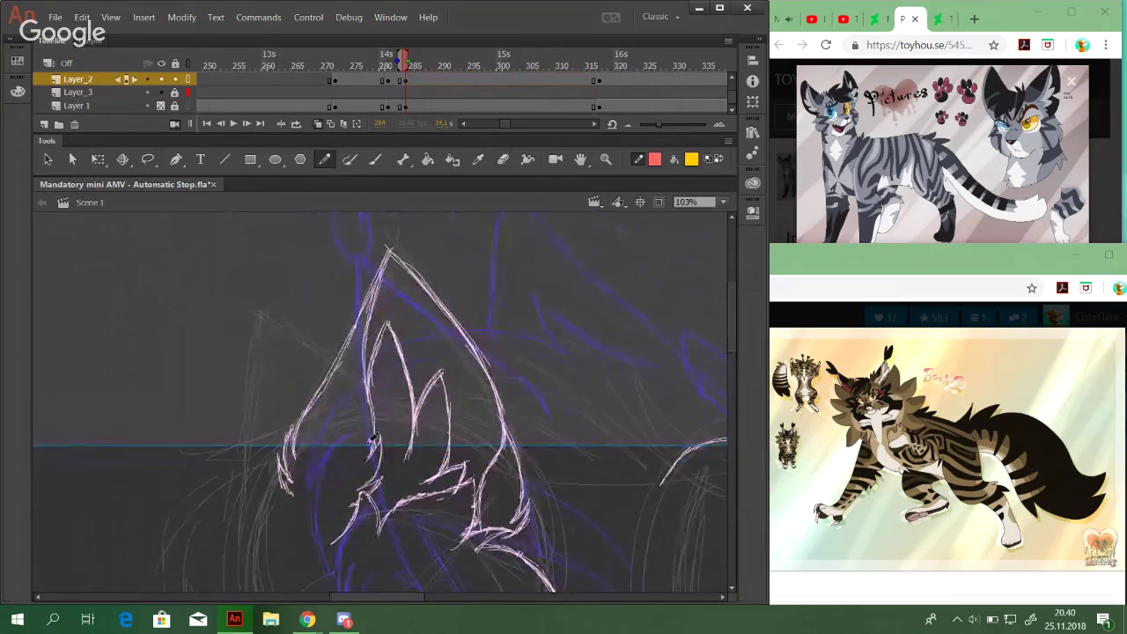
pyautogui.click(148, 159)
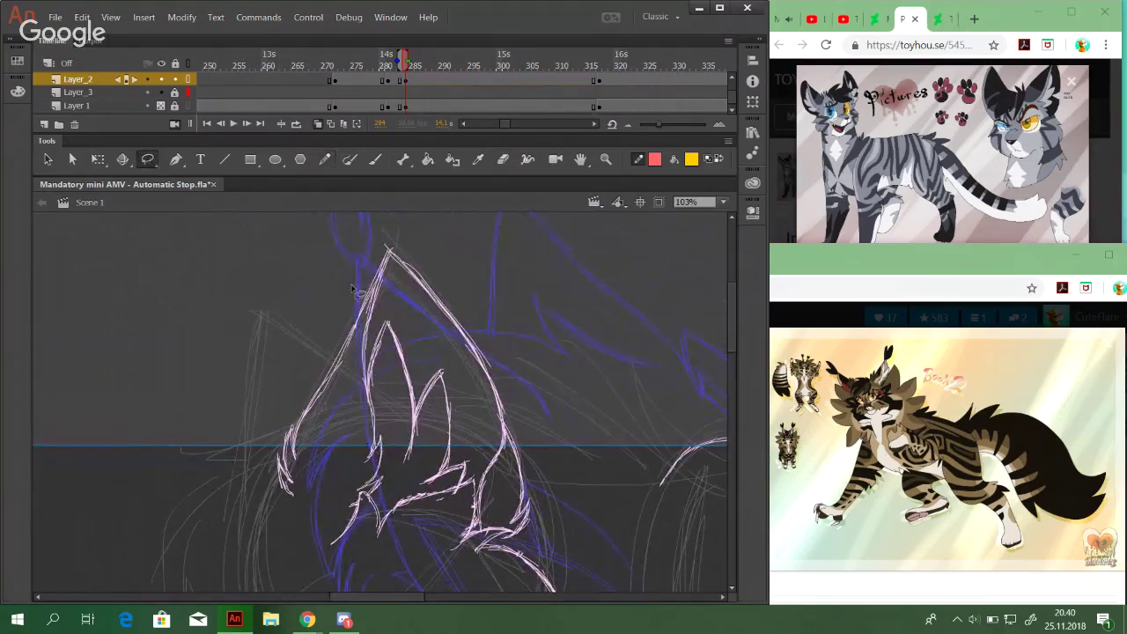
pyautogui.moveTo(387, 251)
pyautogui.mouseDown()
pyautogui.moveTo(278, 380)
pyautogui.moveTo(253, 530)
pyautogui.moveTo(319, 507)
pyautogui.moveTo(359, 403)
pyautogui.mouseUp()
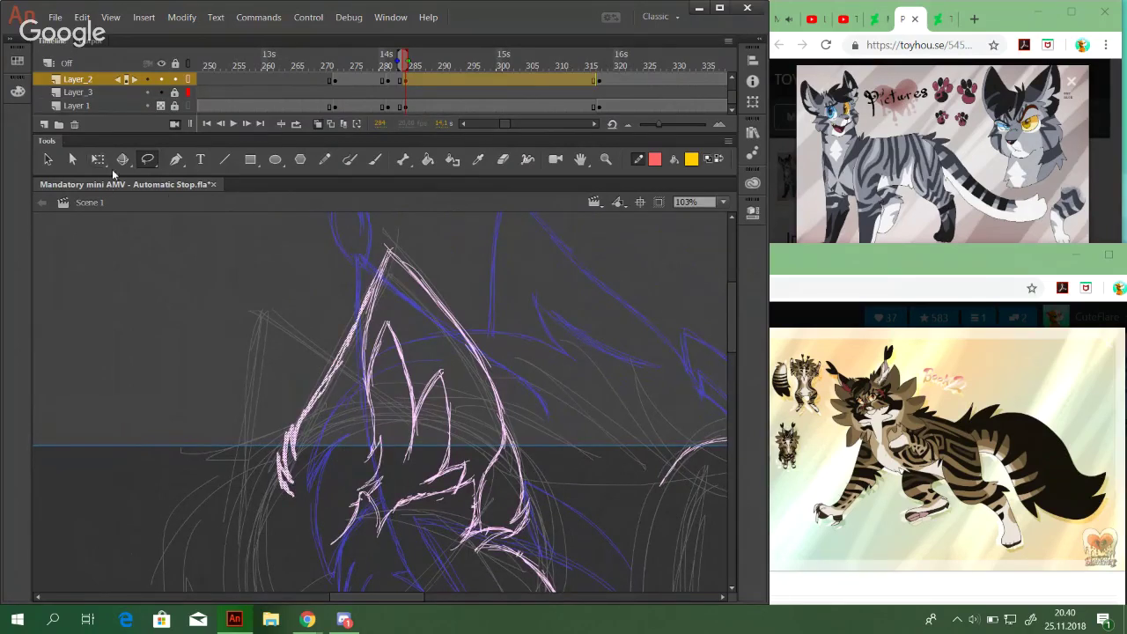
pyautogui.click(98, 159)
pyautogui.moveTo(270, 387); pyautogui.dragTo(273, 386)
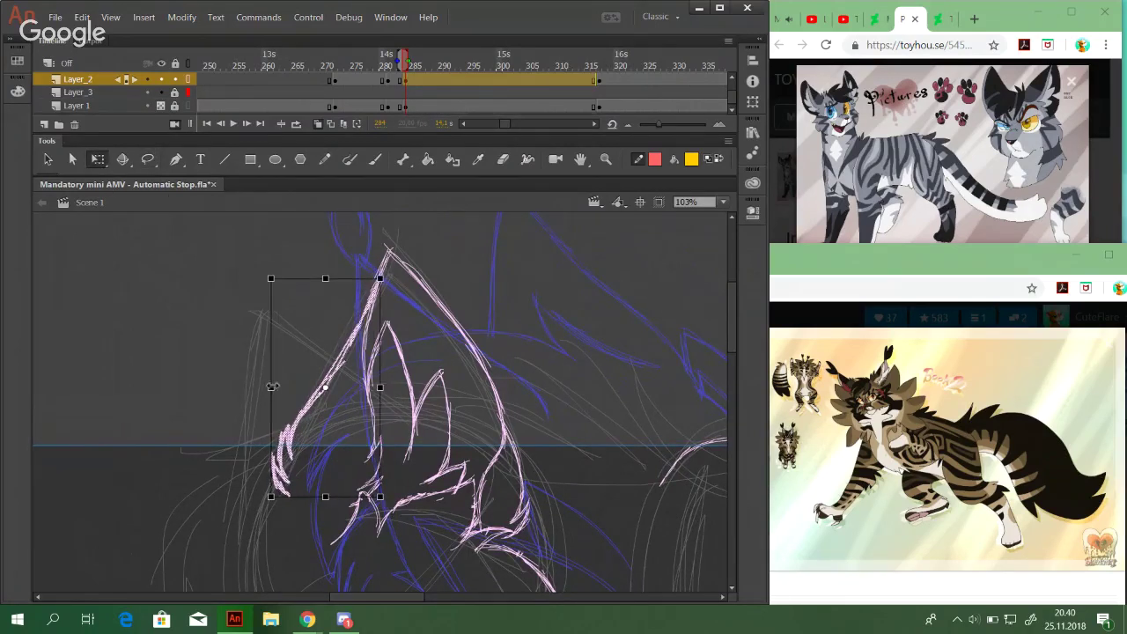
pyautogui.moveTo(352, 276); pyautogui.dragTo(349, 276)
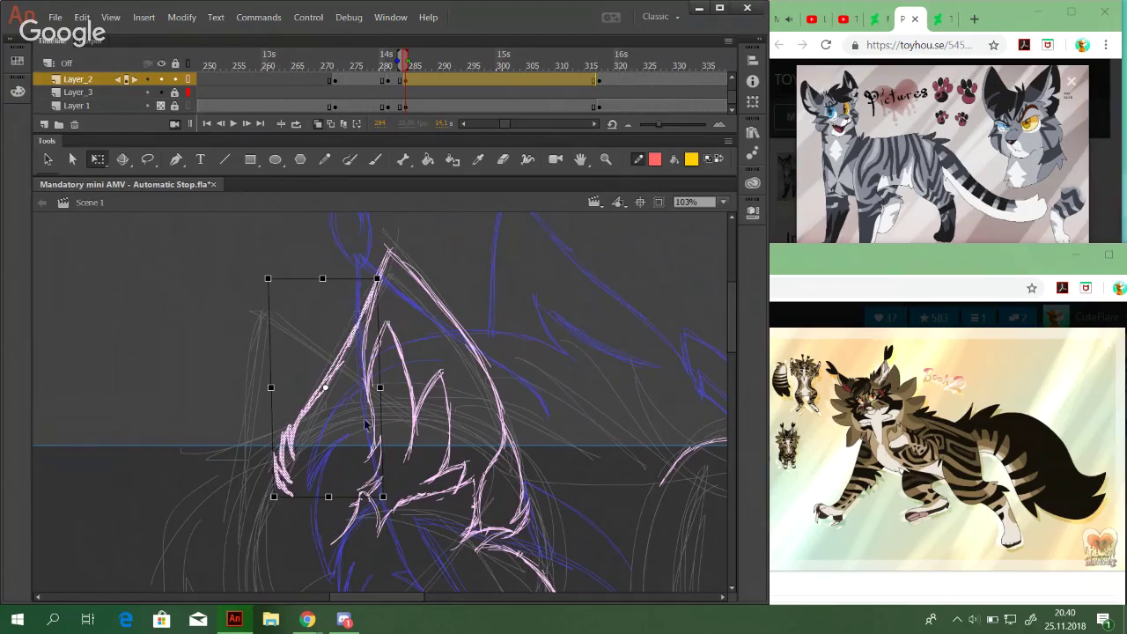
pyautogui.moveTo(269, 459); pyautogui.dragTo(269, 464)
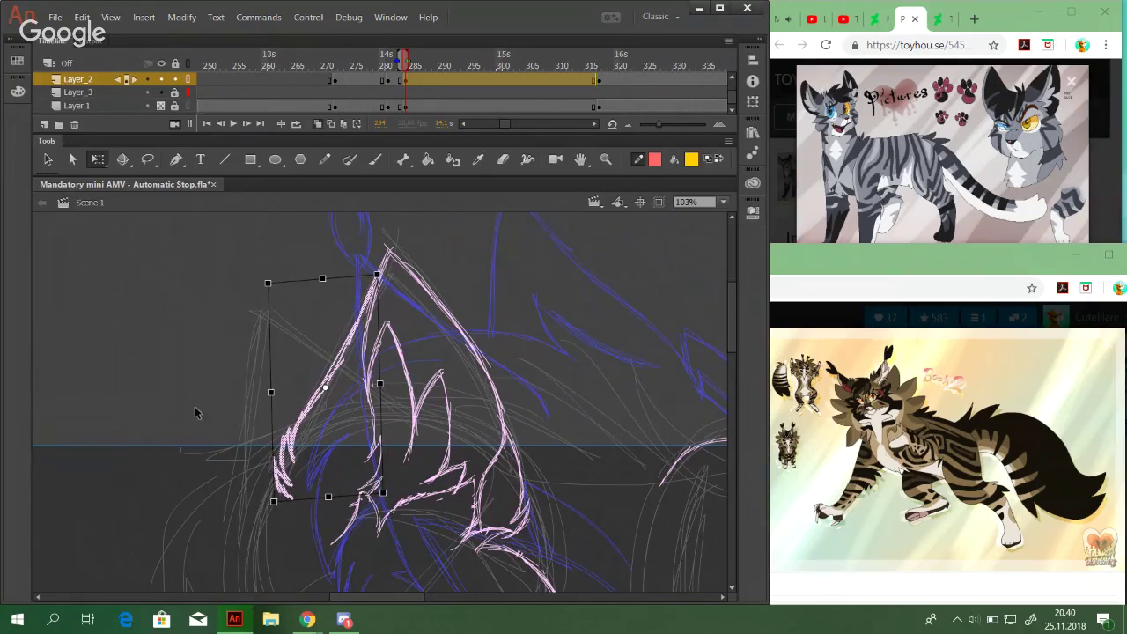
pyautogui.click(212, 416)
# Draw a pointed, leaf-shaped fur tuft rising from the ear's tip with the Pencil, undoing unsatisfactory strokes
pyautogui.click(325, 159)
pyautogui.moveTo(428, 312); pyautogui.dragTo(448, 340)
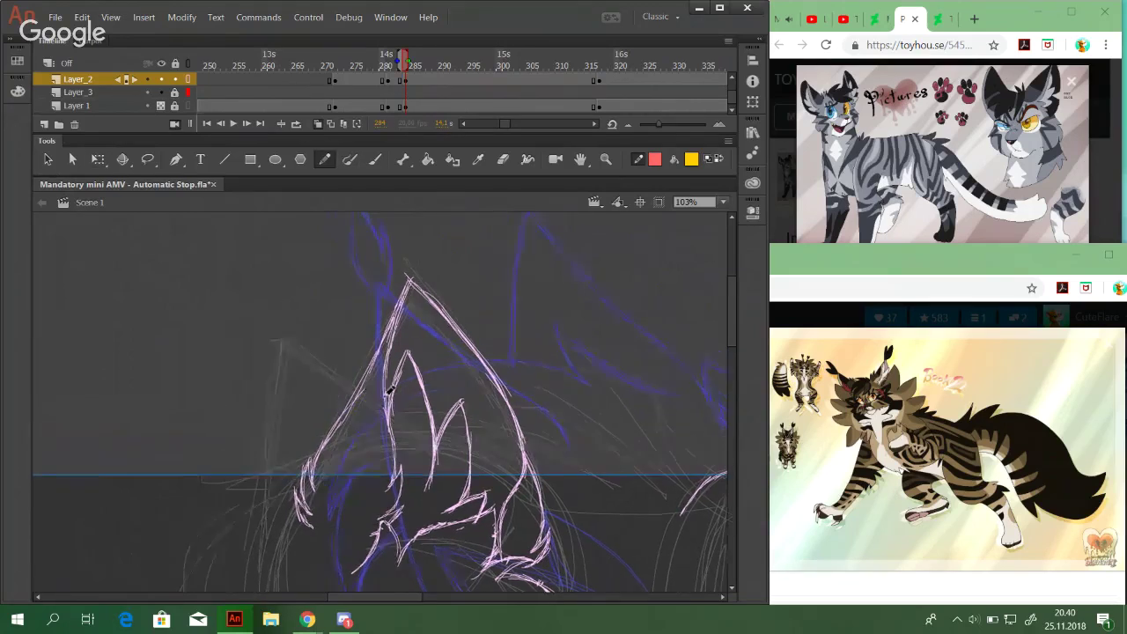
pyautogui.moveTo(430, 296); pyautogui.dragTo(434, 354)
pyautogui.moveTo(445, 395); pyautogui.dragTo(383, 199)
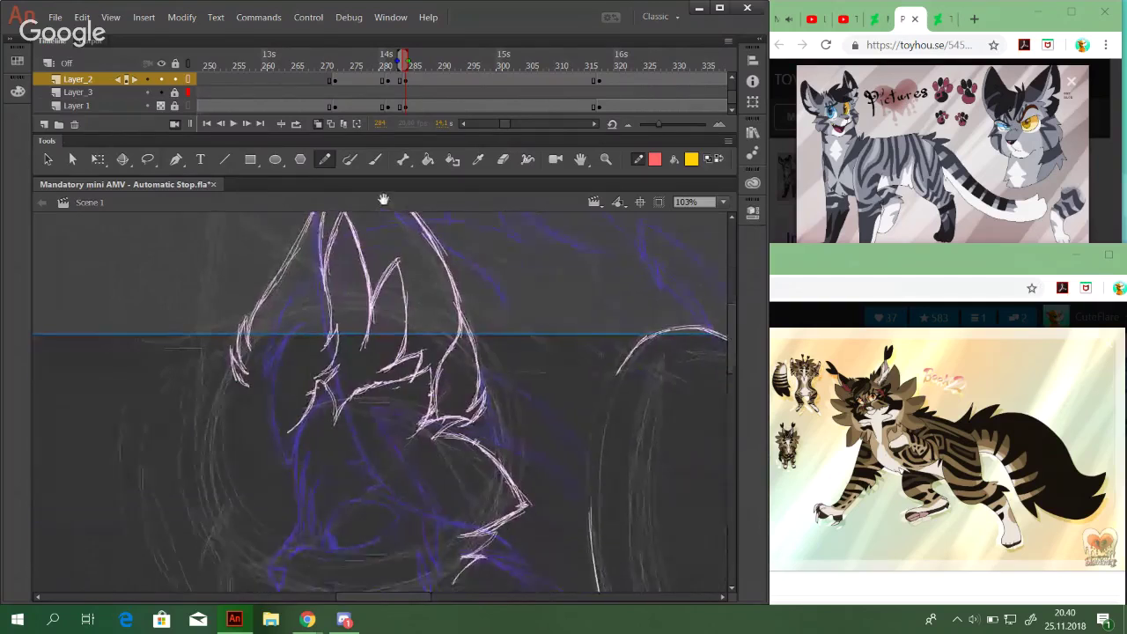
pyautogui.moveTo(410, 278); pyautogui.dragTo(459, 465)
pyautogui.moveTo(392, 330)
pyautogui.mouseDown()
pyautogui.moveTo(370, 291)
pyautogui.moveTo(394, 331)
pyautogui.moveTo(372, 294)
pyautogui.moveTo(393, 325)
pyautogui.moveTo(379, 233)
pyautogui.mouseUp()
pyautogui.hotkey('ctrl', 'z')
pyautogui.hotkey('ctrl', 'z')
pyautogui.hotkey('ctrl', 'z')
pyautogui.hotkey('ctrl', 'z')
pyautogui.hotkey('ctrl', 'z')
pyautogui.hotkey('ctrl', 'z')
pyautogui.moveTo(371, 274)
pyautogui.mouseDown()
pyautogui.moveTo(373, 305)
pyautogui.moveTo(388, 309)
pyautogui.mouseUp()
pyautogui.moveTo(383, 241)
pyautogui.mouseDown()
pyautogui.moveTo(377, 276)
pyautogui.moveTo(381, 249)
pyautogui.mouseUp()
pyautogui.moveTo(408, 325)
pyautogui.mouseDown()
pyautogui.moveTo(382, 252)
pyautogui.moveTo(401, 274)
pyautogui.mouseUp()
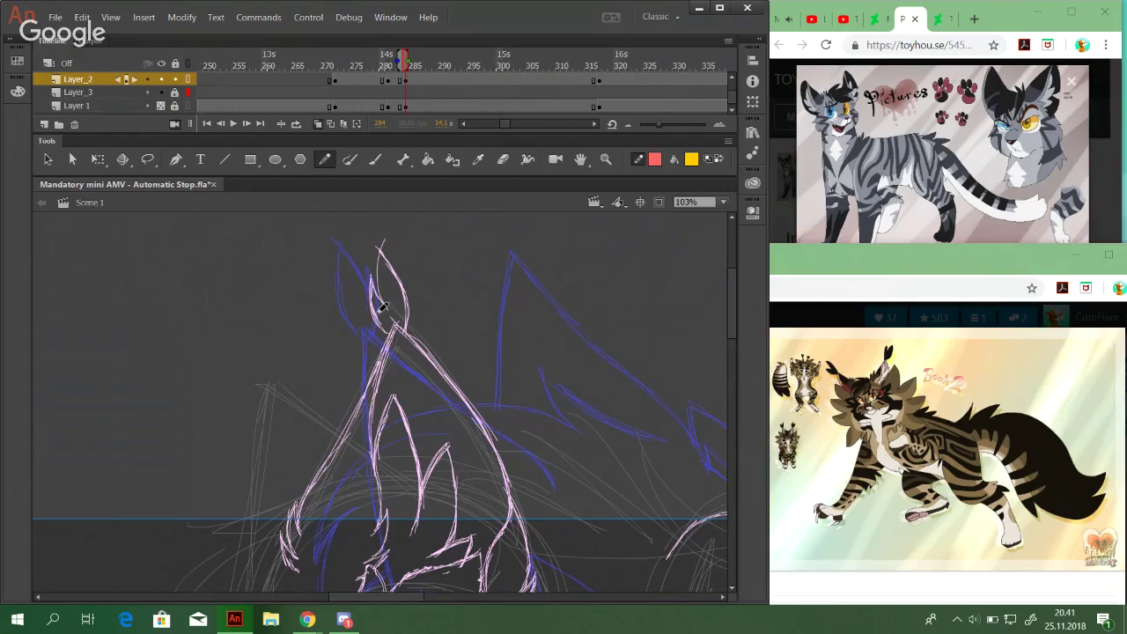
# Examine the face area below the ear against the grey guides and the preceding pose
pyautogui.press('space')
pyautogui.moveTo(470, 357); pyautogui.dragTo(536, 213)
pyautogui.moveTo(450, 413); pyautogui.dragTo(500, 278)
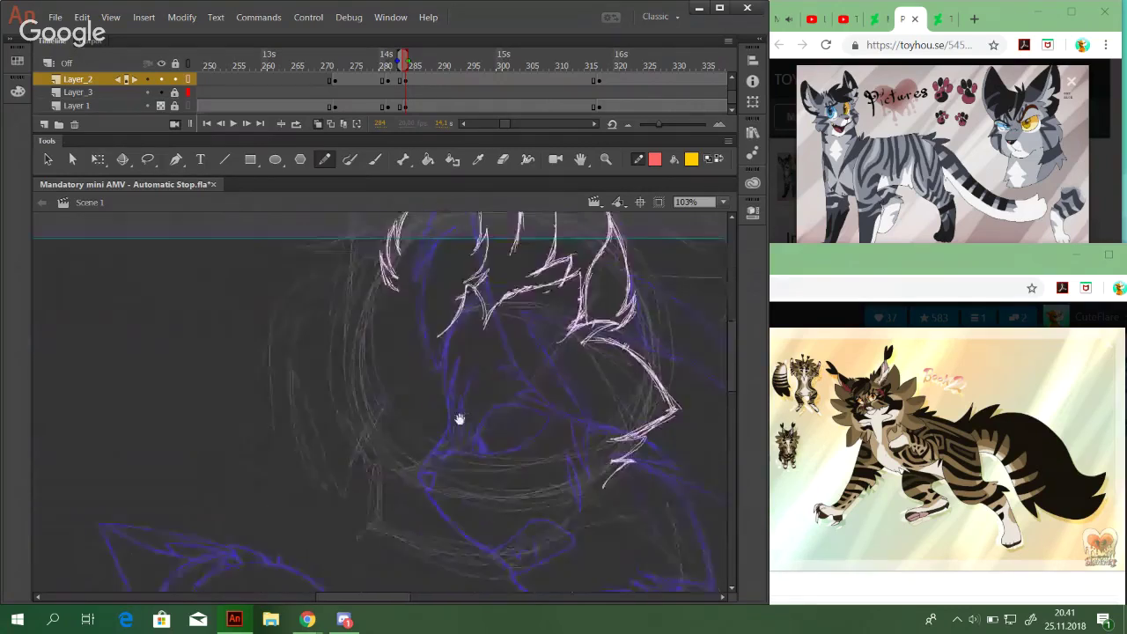
pyautogui.scroll(-5, 459, 419)
pyautogui.moveTo(418, 357); pyautogui.dragTo(150, 352)
pyautogui.moveTo(673, 393); pyautogui.dragTo(474, 363)
pyautogui.moveTo(584, 410)
pyautogui.mouseDown()
pyautogui.moveTo(608, 536)
pyautogui.moveTo(503, 391)
pyautogui.moveTo(370, 435)
pyautogui.moveTo(403, 420)
pyautogui.moveTo(535, 469)
pyautogui.moveTo(537, 482)
pyautogui.mouseUp()
pyautogui.moveTo(376, 373); pyautogui.dragTo(575, 380)
pyautogui.moveTo(402, 455); pyautogui.dragTo(495, 432)
pyautogui.moveTo(452, 370)
pyautogui.mouseDown()
pyautogui.moveTo(502, 425)
pyautogui.moveTo(629, 395)
pyautogui.mouseUp()
# Outline the almond-shaped eye on the second cat's face, undoing and redrawing strokes until the curves fit
pyautogui.moveTo(394, 509); pyautogui.dragTo(377, 373)
pyautogui.hotkey('ctrl', 'z')
pyautogui.moveTo(371, 419); pyautogui.dragTo(390, 340)
pyautogui.hotkey('ctrl', 'z')
pyautogui.moveTo(374, 413)
pyautogui.mouseDown()
pyautogui.moveTo(379, 352)
pyautogui.moveTo(380, 376)
pyautogui.moveTo(428, 337)
pyautogui.mouseUp()
pyautogui.moveTo(378, 366)
pyautogui.mouseDown()
pyautogui.moveTo(425, 336)
pyautogui.moveTo(389, 352)
pyautogui.moveTo(452, 341)
pyautogui.mouseUp()
pyautogui.hotkey('ctrl', 'z')
pyautogui.moveTo(379, 422); pyautogui.dragTo(428, 391)
pyautogui.hotkey('ctrl', 'z')
pyautogui.hotkey('ctrl', 'z')
pyautogui.moveTo(386, 423)
pyautogui.mouseDown()
pyautogui.moveTo(433, 389)
pyautogui.moveTo(403, 416)
pyautogui.moveTo(423, 403)
pyautogui.moveTo(448, 359)
pyautogui.mouseUp()
pyautogui.hotkey('ctrl', 'z')
pyautogui.hotkey('ctrl', 'z')
pyautogui.moveTo(412, 412)
pyautogui.mouseDown()
pyautogui.moveTo(447, 355)
pyautogui.moveTo(437, 386)
pyautogui.moveTo(590, 205)
pyautogui.mouseUp()
pyautogui.hotkey('ctrl', 'z')
pyautogui.moveTo(538, 280); pyautogui.dragTo(528, 322)
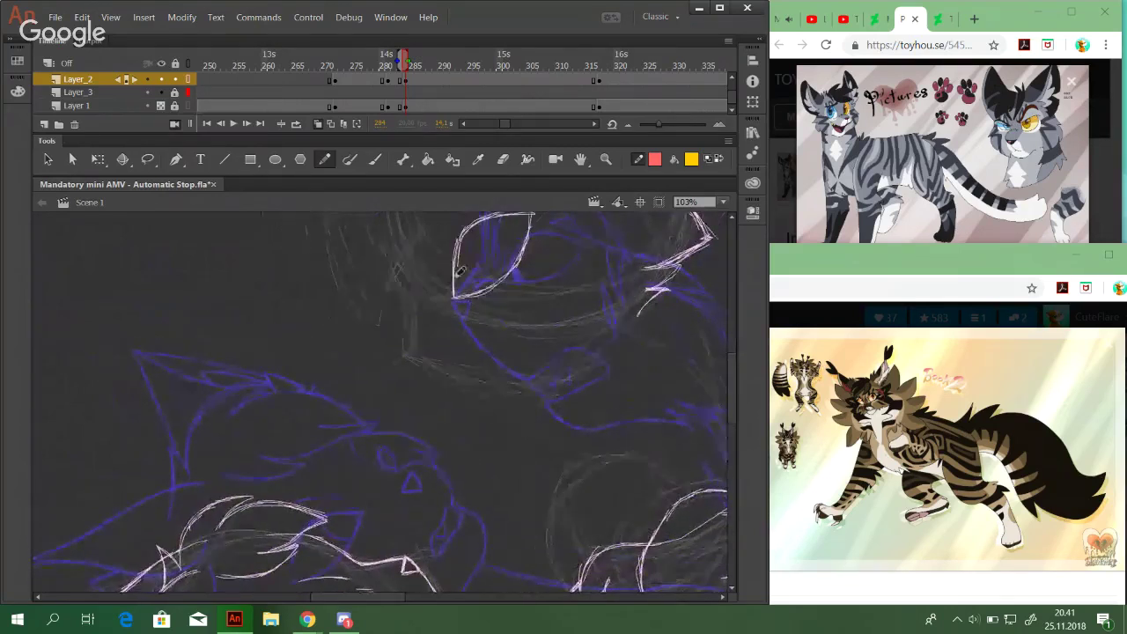
# Add the inner corner to the eye and shade it with short strokes
pyautogui.moveTo(464, 285)
pyautogui.mouseDown()
pyautogui.moveTo(456, 293)
pyautogui.moveTo(465, 266)
pyautogui.moveTo(486, 289)
pyautogui.moveTo(437, 230)
pyautogui.moveTo(445, 249)
pyautogui.moveTo(439, 231)
pyautogui.moveTo(458, 245)
pyautogui.moveTo(442, 228)
pyautogui.mouseUp()
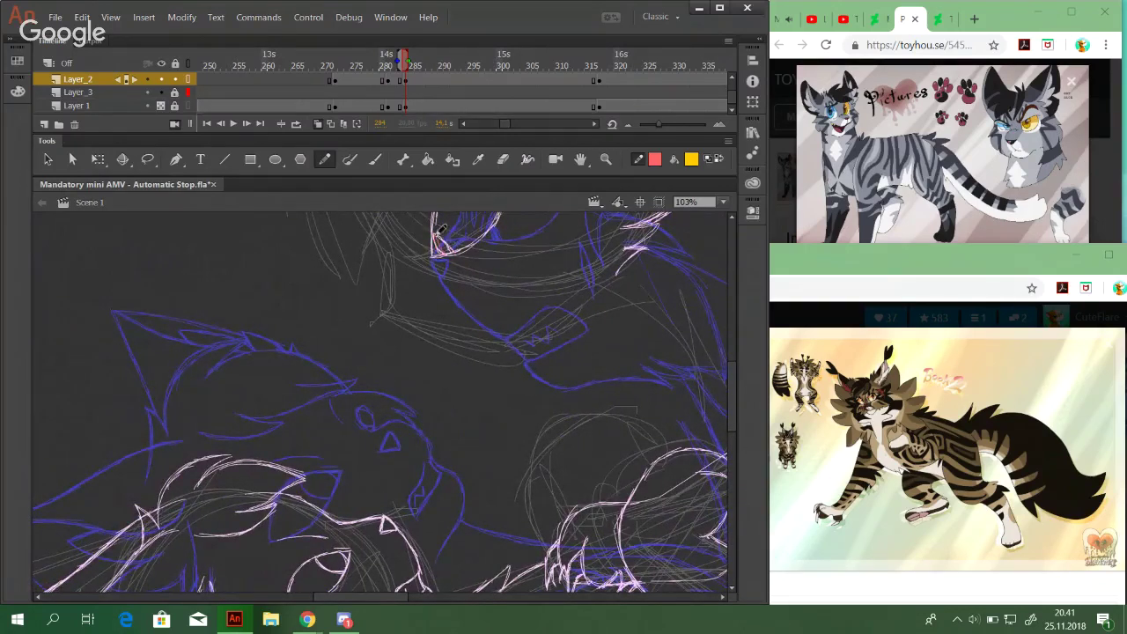
pyautogui.scroll(3, 503, 297)
pyautogui.hscroll(1, 503, 297)
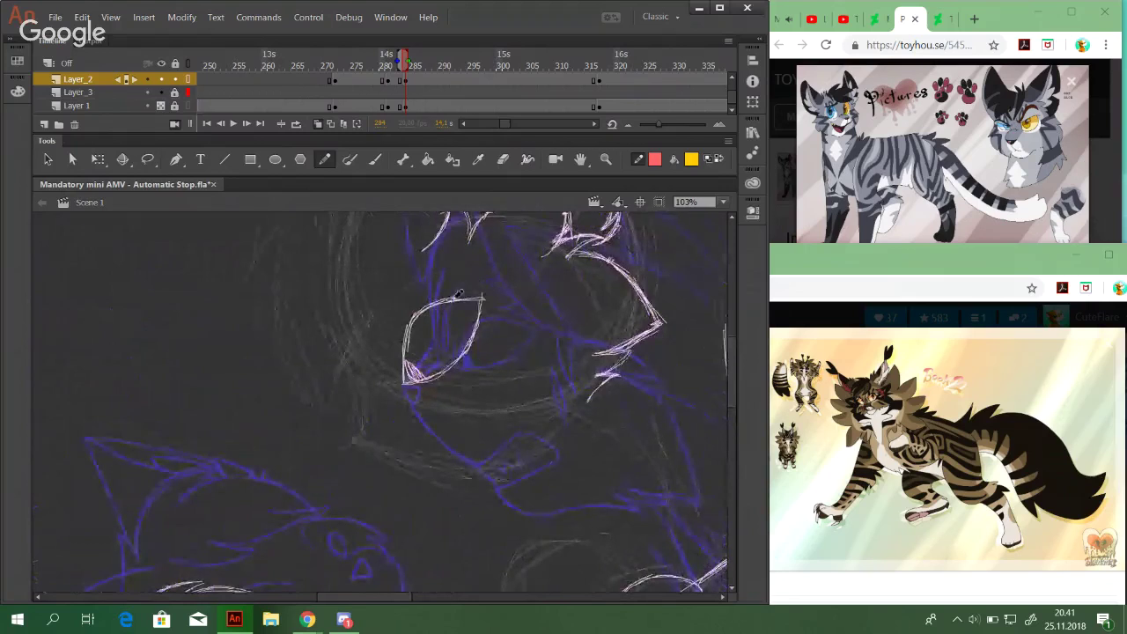
pyautogui.hotkey('ctrl', 'z')
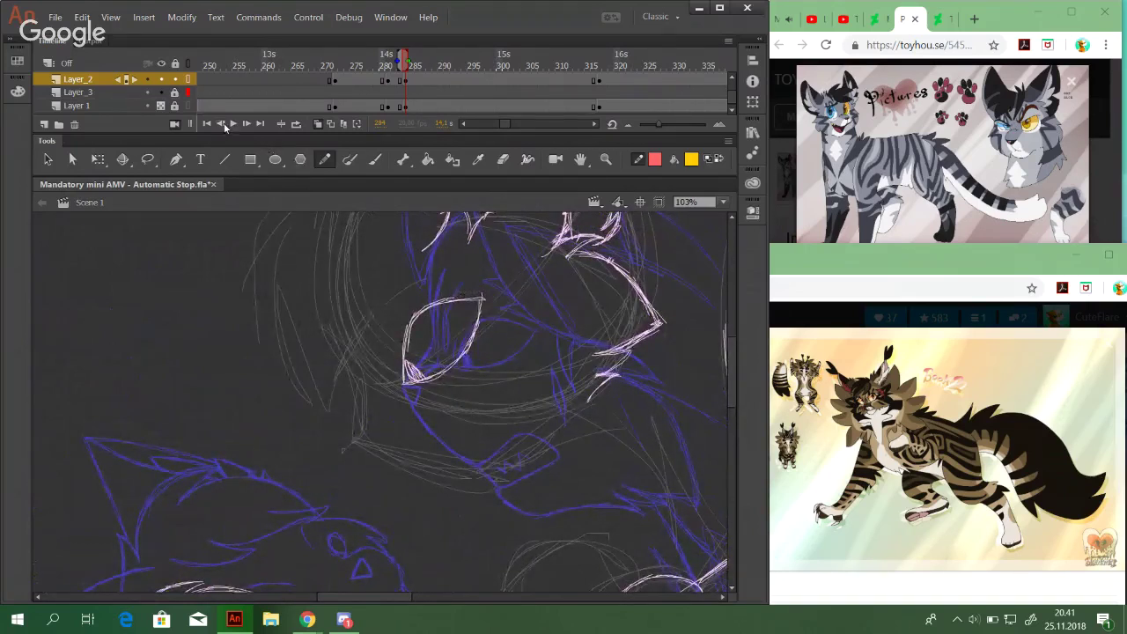
# Check the eye on frame 283, return to frame 284 and draw a shaded, pointed outer corner on the eye
pyautogui.click(222, 124)
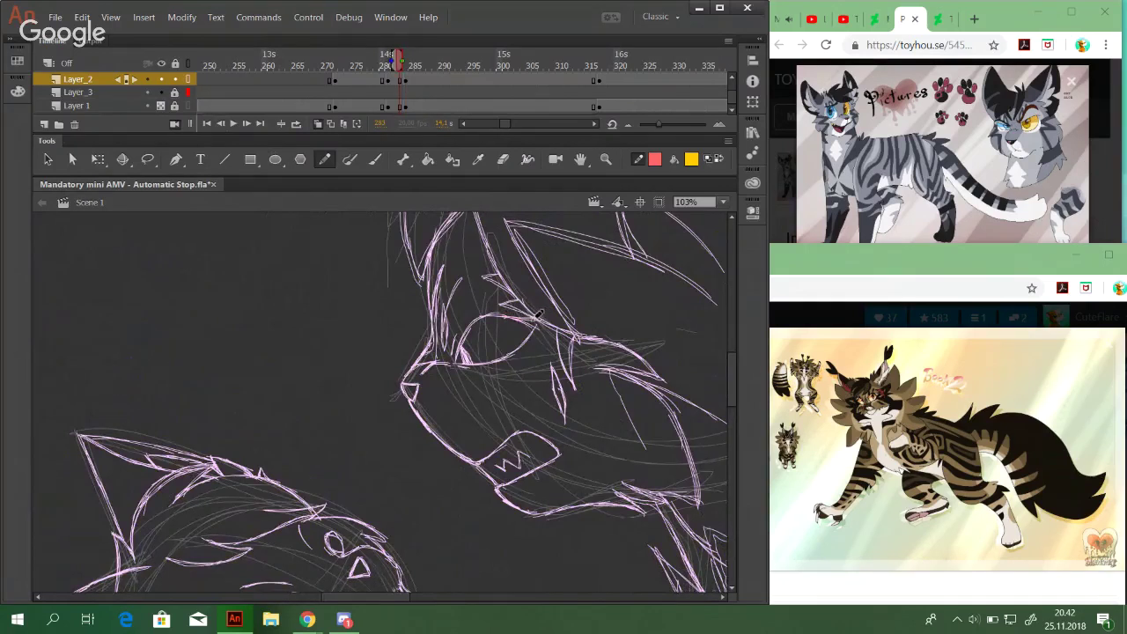
pyautogui.moveTo(540, 320)
pyautogui.mouseDown()
pyautogui.moveTo(518, 347)
pyautogui.moveTo(545, 322)
pyautogui.mouseUp()
pyautogui.hotkey('ctrl', 'z')
pyautogui.click(411, 59)
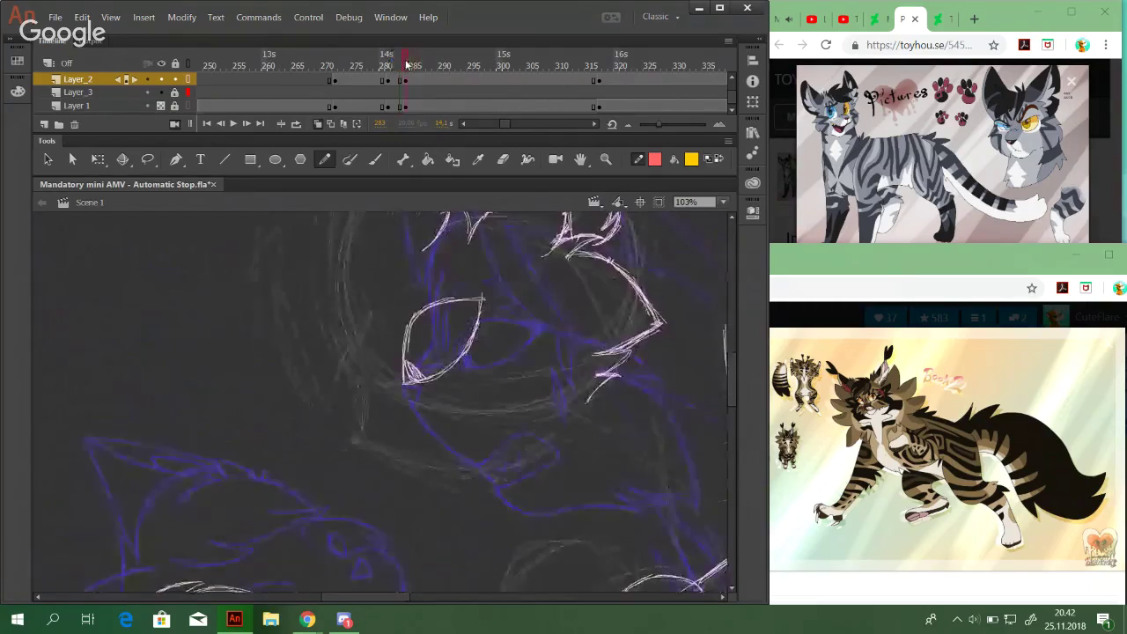
pyautogui.moveTo(487, 280)
pyautogui.mouseDown()
pyautogui.moveTo(484, 320)
pyautogui.moveTo(488, 283)
pyautogui.moveTo(453, 300)
pyautogui.moveTo(489, 275)
pyautogui.moveTo(484, 309)
pyautogui.moveTo(480, 301)
pyautogui.mouseUp()
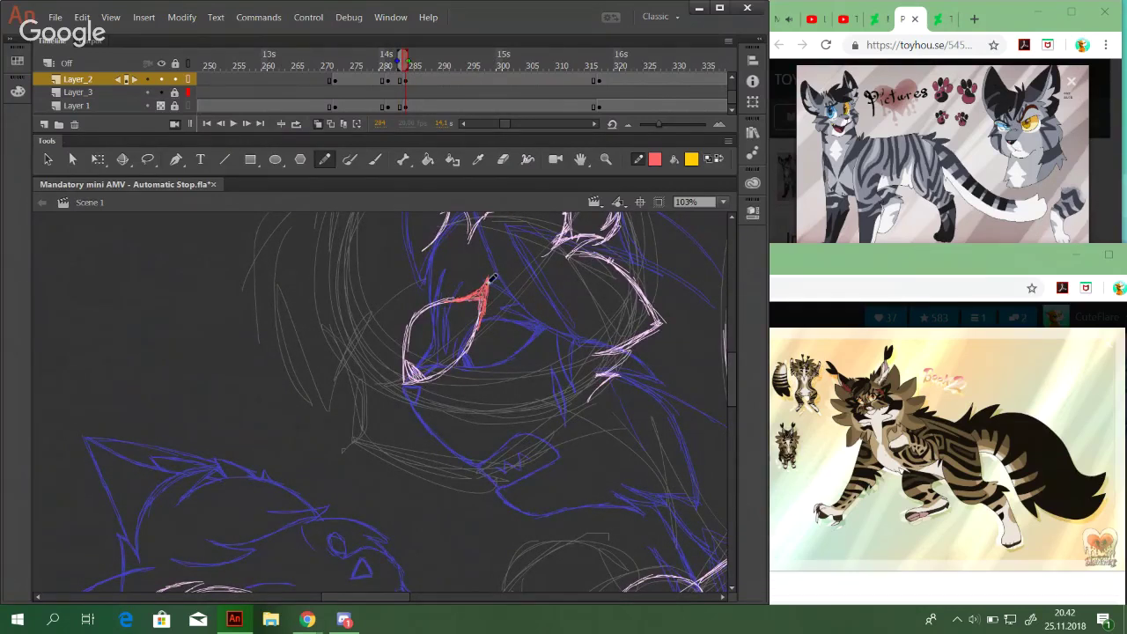
# Sketch a short line beside the eye's inner corner and a longer stroke in front of the eye
pyautogui.moveTo(397, 344); pyautogui.dragTo(404, 371)
pyautogui.press('space')
pyautogui.moveTo(371, 321)
pyautogui.mouseDown()
pyautogui.moveTo(398, 346)
pyautogui.moveTo(396, 282)
pyautogui.mouseUp()
pyautogui.hotkey('ctrl', 'z')
pyautogui.moveTo(402, 364); pyautogui.dragTo(406, 302)
pyautogui.hotkey('ctrl', 'z')
pyautogui.moveTo(404, 346)
pyautogui.mouseDown()
pyautogui.moveTo(407, 308)
pyautogui.moveTo(404, 352)
pyautogui.mouseUp()
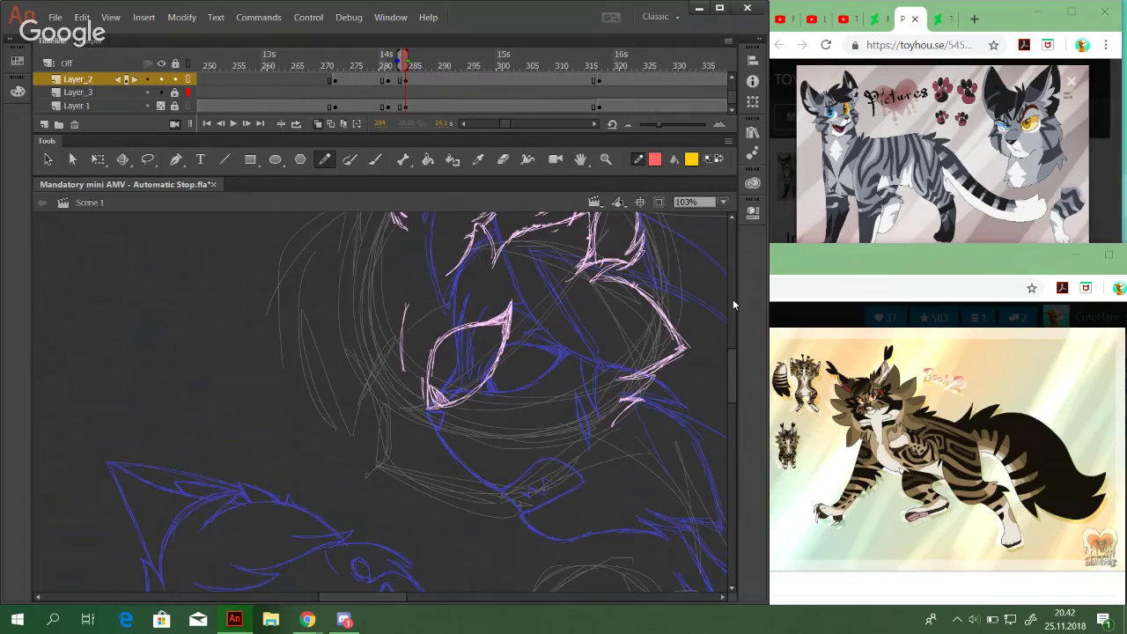
# Sketch the triangular nose at the muzzle tip and strengthen its outline at 167% magnification
pyautogui.moveTo(478, 394); pyautogui.dragTo(467, 294)
pyautogui.moveTo(346, 317)
pyautogui.mouseDown()
pyautogui.moveTo(358, 307)
pyautogui.moveTo(347, 317)
pyautogui.moveTo(367, 320)
pyautogui.moveTo(363, 301)
pyautogui.moveTo(365, 322)
pyautogui.mouseUp()
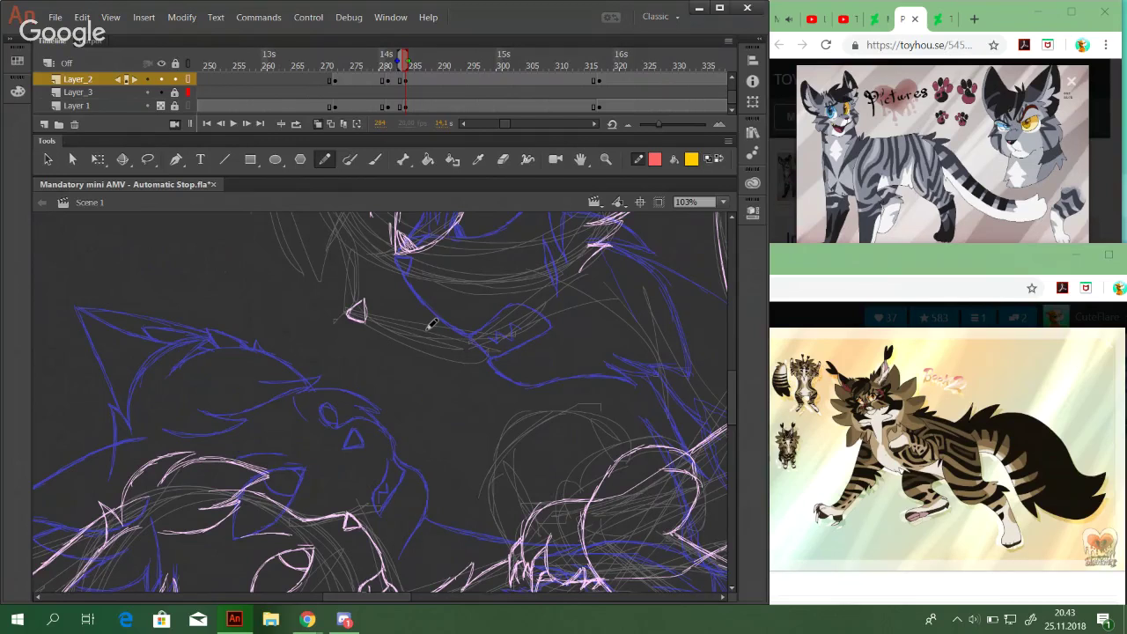
pyautogui.click(606, 159)
pyautogui.moveTo(308, 248); pyautogui.dragTo(619, 461)
pyautogui.click(324, 162)
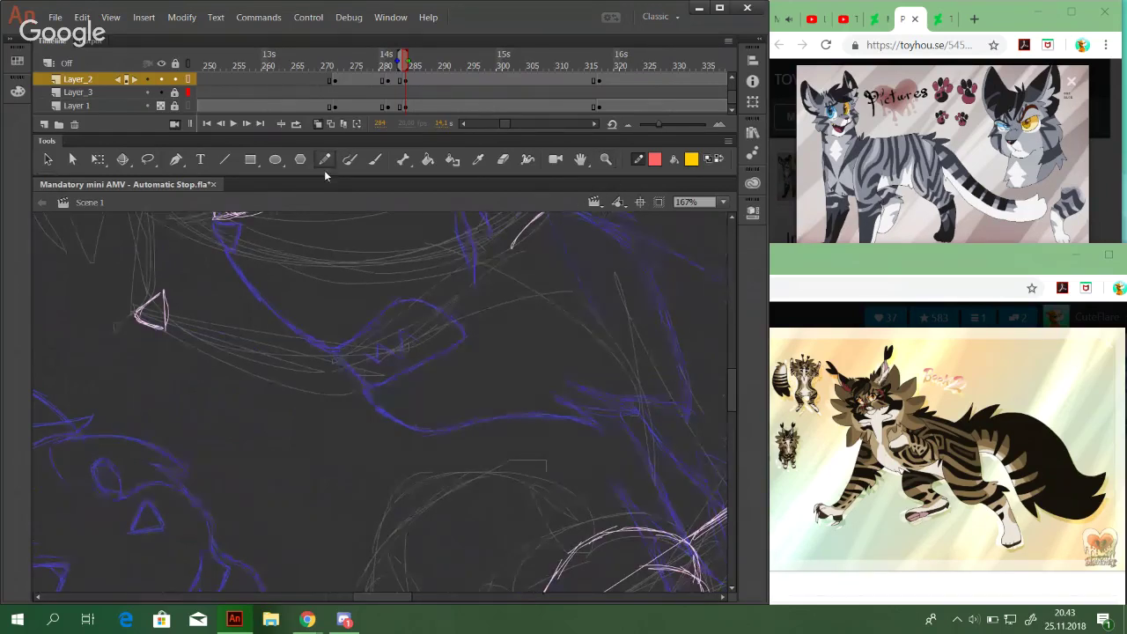
pyautogui.moveTo(256, 346); pyautogui.dragTo(376, 478)
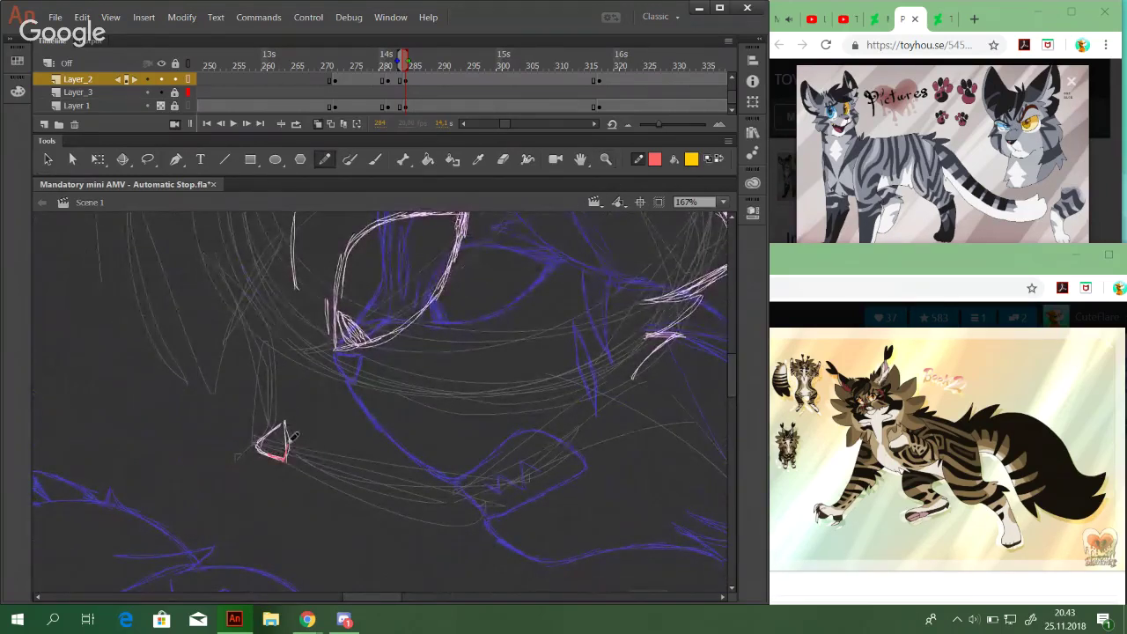
# Draw the lip line back from the nose and curve it up and over as the mouth opening's upper edge
pyautogui.moveTo(273, 450); pyautogui.dragTo(345, 487)
pyautogui.hotkey('ctrl', 'z')
pyautogui.moveTo(275, 456)
pyautogui.mouseDown()
pyautogui.moveTo(366, 495)
pyautogui.moveTo(348, 492)
pyautogui.moveTo(381, 491)
pyautogui.moveTo(400, 445)
pyautogui.mouseUp()
pyautogui.hotkey('ctrl', 'z')
pyautogui.moveTo(381, 491); pyautogui.dragTo(426, 423)
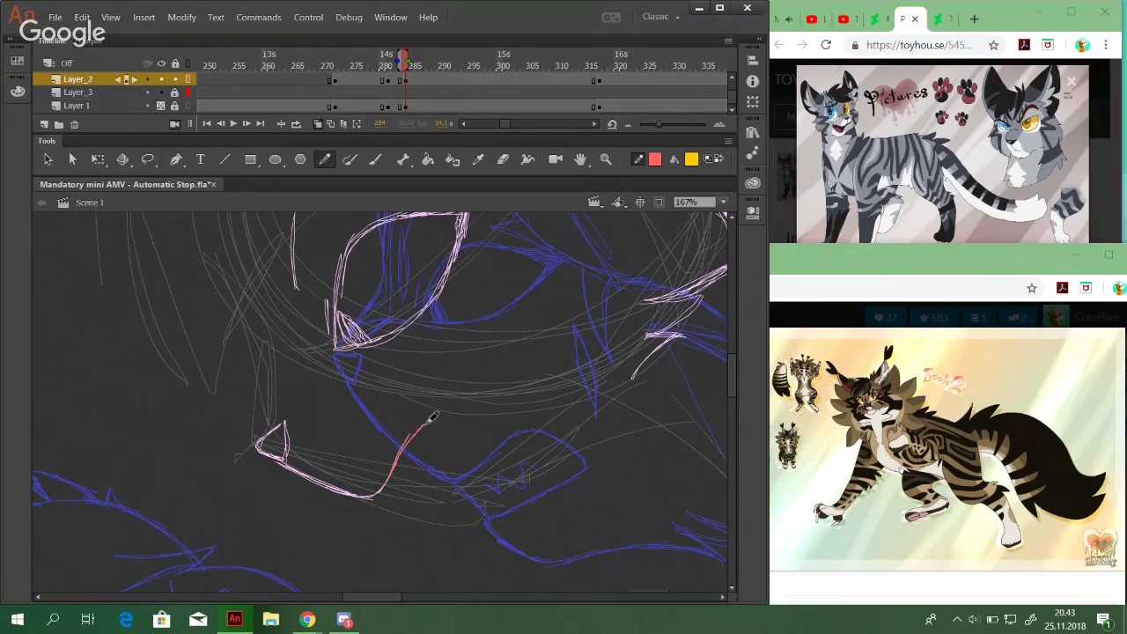
pyautogui.hotkey('ctrl', 'z')
pyautogui.moveTo(382, 492); pyautogui.dragTo(427, 423)
pyautogui.moveTo(398, 461)
pyautogui.mouseDown()
pyautogui.moveTo(421, 427)
pyautogui.moveTo(485, 441)
pyautogui.mouseUp()
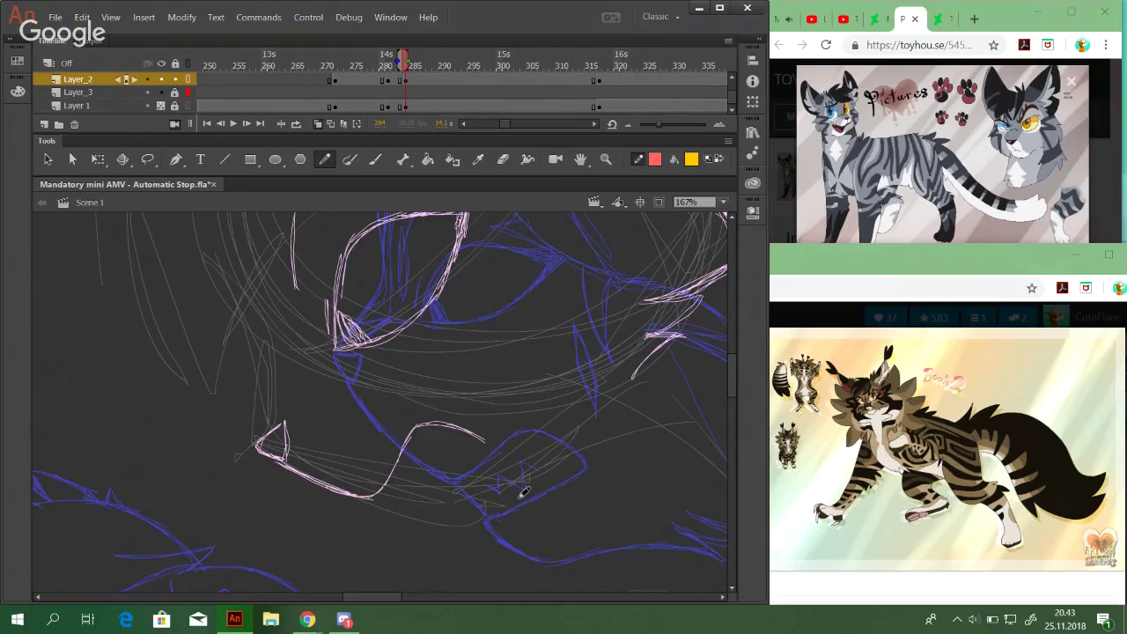
# Draw the slanted back edge of the mouth opening, undoing and repeating the stroke until it fits
pyautogui.moveTo(436, 512); pyautogui.dragTo(484, 444)
pyautogui.moveTo(434, 502); pyautogui.dragTo(478, 441)
pyautogui.hotkey('ctrl', 'z')
pyautogui.hotkey('ctrl', 'z')
pyautogui.moveTo(434, 505); pyautogui.dragTo(483, 440)
pyautogui.moveTo(479, 444); pyautogui.dragTo(432, 503)
pyautogui.hotkey('ctrl', 'z')
pyautogui.hotkey('ctrl', 'z')
pyautogui.moveTo(481, 443)
pyautogui.mouseDown()
pyautogui.moveTo(430, 509)
pyautogui.moveTo(470, 454)
pyautogui.mouseUp()
pyautogui.hotkey('ctrl', 'z')
pyautogui.hotkey('ctrl', 'z')
pyautogui.moveTo(435, 511); pyautogui.dragTo(484, 441)
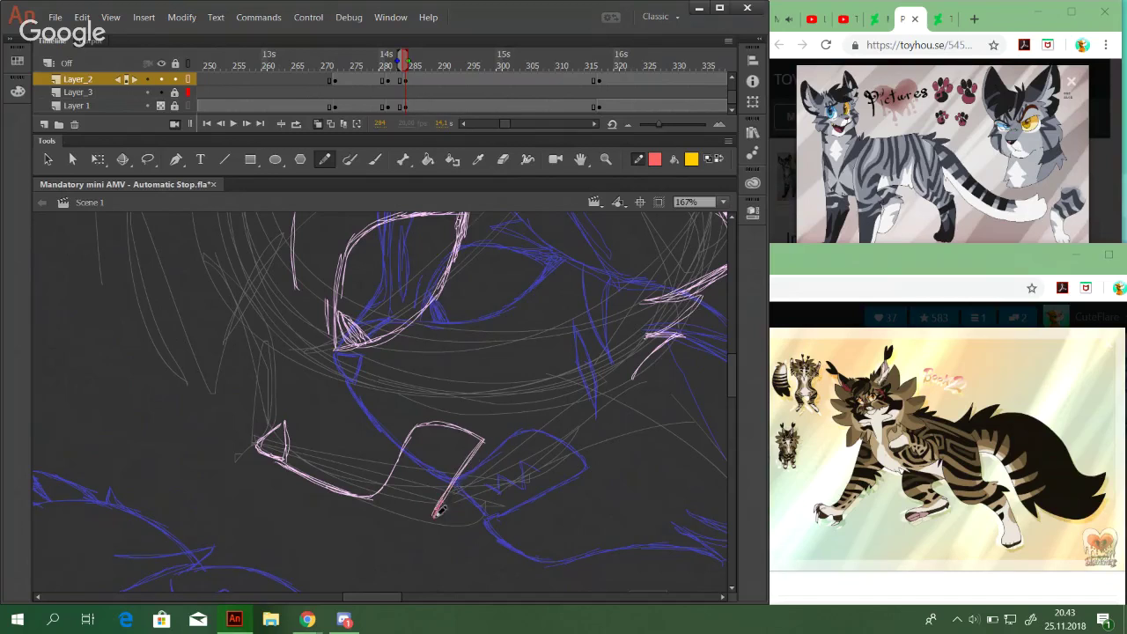
# Draw the chin and the jawline rising behind it, and close the mouth opening's lower side
pyautogui.moveTo(435, 511)
pyautogui.mouseDown()
pyautogui.moveTo(473, 523)
pyautogui.moveTo(435, 514)
pyautogui.moveTo(489, 529)
pyautogui.moveTo(520, 482)
pyautogui.moveTo(493, 529)
pyautogui.moveTo(530, 499)
pyautogui.mouseUp()
pyautogui.moveTo(508, 527); pyautogui.dragTo(557, 464)
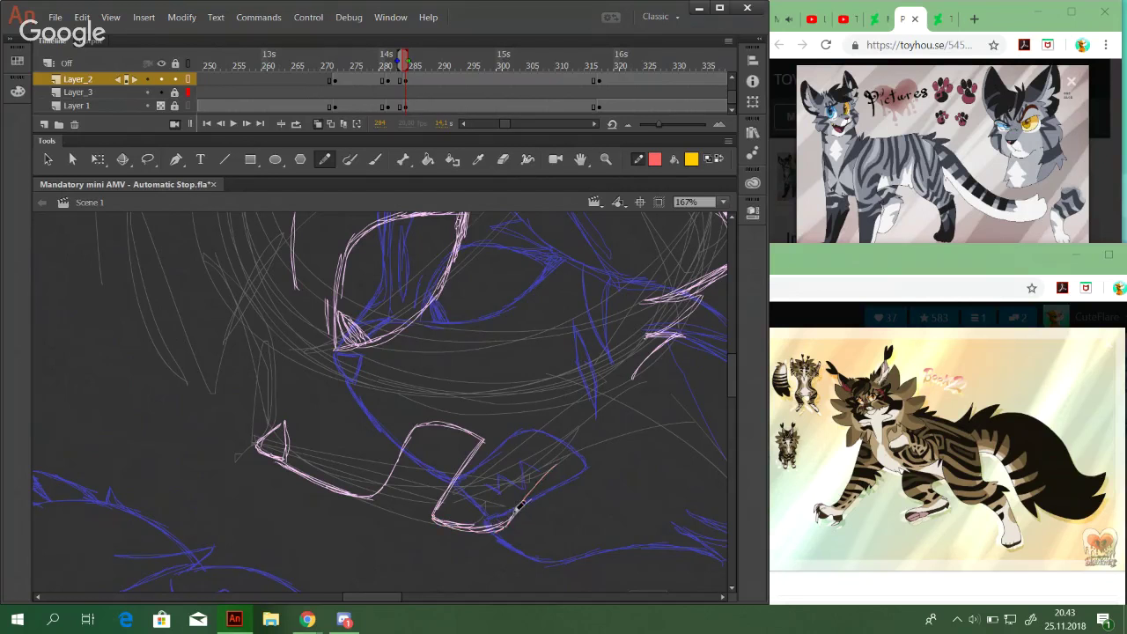
pyautogui.hotkey('ctrl', 'z')
pyautogui.moveTo(500, 528); pyautogui.dragTo(592, 431)
pyautogui.hotkey('ctrl', 'z')
pyautogui.hotkey('ctrl', 'z')
pyautogui.moveTo(506, 524); pyautogui.dragTo(597, 419)
pyautogui.hotkey('ctrl', 'z')
pyautogui.moveTo(381, 488); pyautogui.dragTo(435, 513)
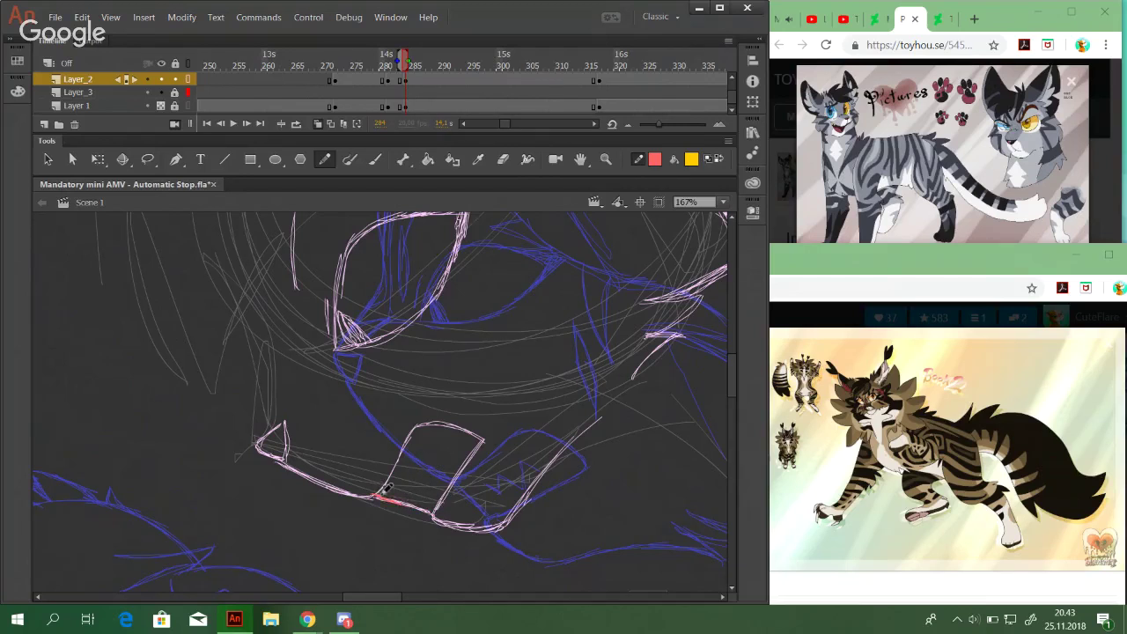
# Add zigzag teeth lines inside the mouth opening
pyautogui.moveTo(435, 460)
pyautogui.mouseDown()
pyautogui.moveTo(420, 463)
pyautogui.moveTo(454, 461)
pyautogui.moveTo(435, 444)
pyautogui.mouseUp()
pyautogui.moveTo(432, 442); pyautogui.dragTo(454, 440)
pyautogui.moveTo(470, 413)
pyautogui.mouseDown()
pyautogui.moveTo(509, 420)
pyautogui.moveTo(439, 370)
pyautogui.mouseUp()
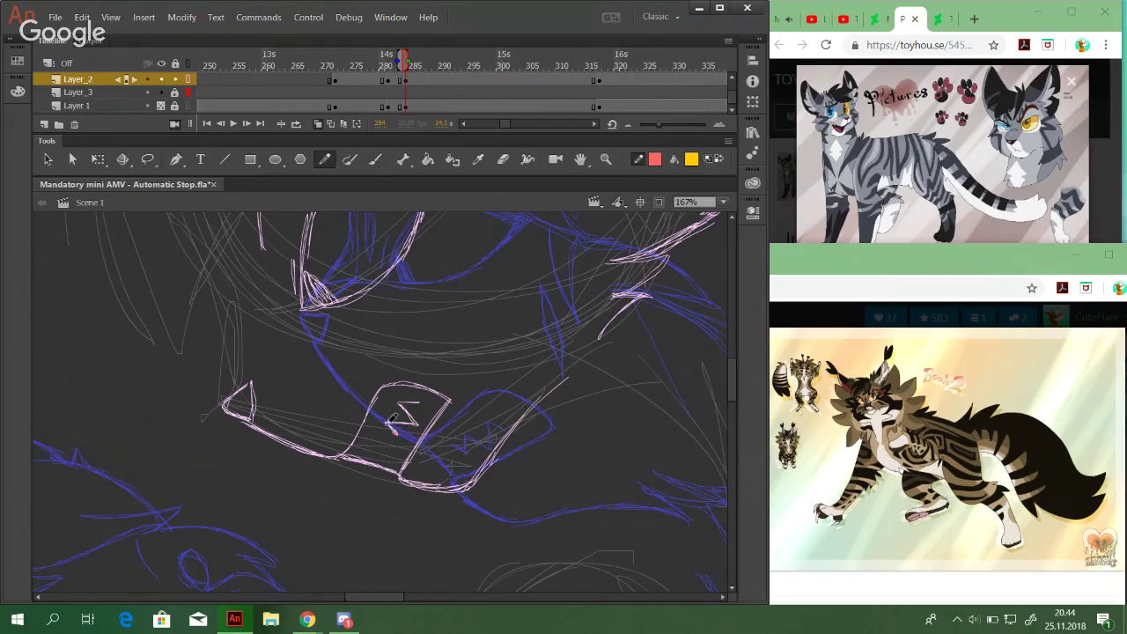
pyautogui.moveTo(441, 357)
pyautogui.mouseDown()
pyautogui.moveTo(432, 346)
pyautogui.moveTo(448, 335)
pyautogui.mouseUp()
pyautogui.hotkey('ctrl', 'z')
# Inspect the cheek area and the whole head sketch at 50% magnification
pyautogui.moveTo(563, 428)
pyautogui.mouseDown()
pyautogui.moveTo(302, 297)
pyautogui.moveTo(390, 244)
pyautogui.moveTo(376, 262)
pyautogui.moveTo(367, 249)
pyautogui.moveTo(455, 369)
pyautogui.moveTo(566, 450)
pyautogui.moveTo(405, 388)
pyautogui.mouseUp()
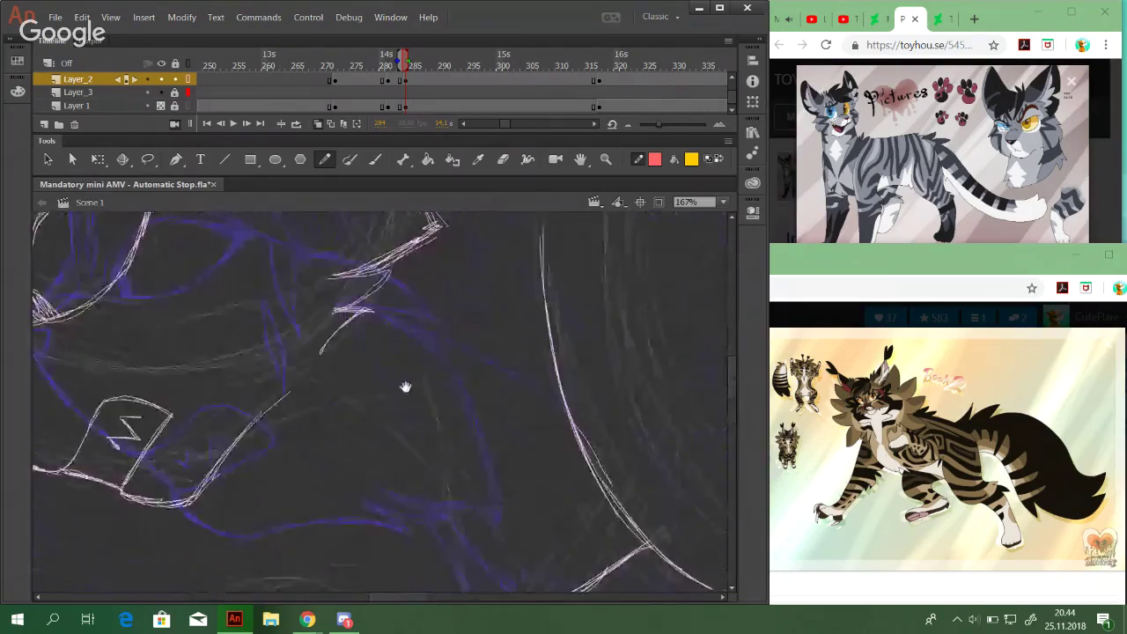
pyautogui.moveTo(572, 517); pyautogui.dragTo(561, 416)
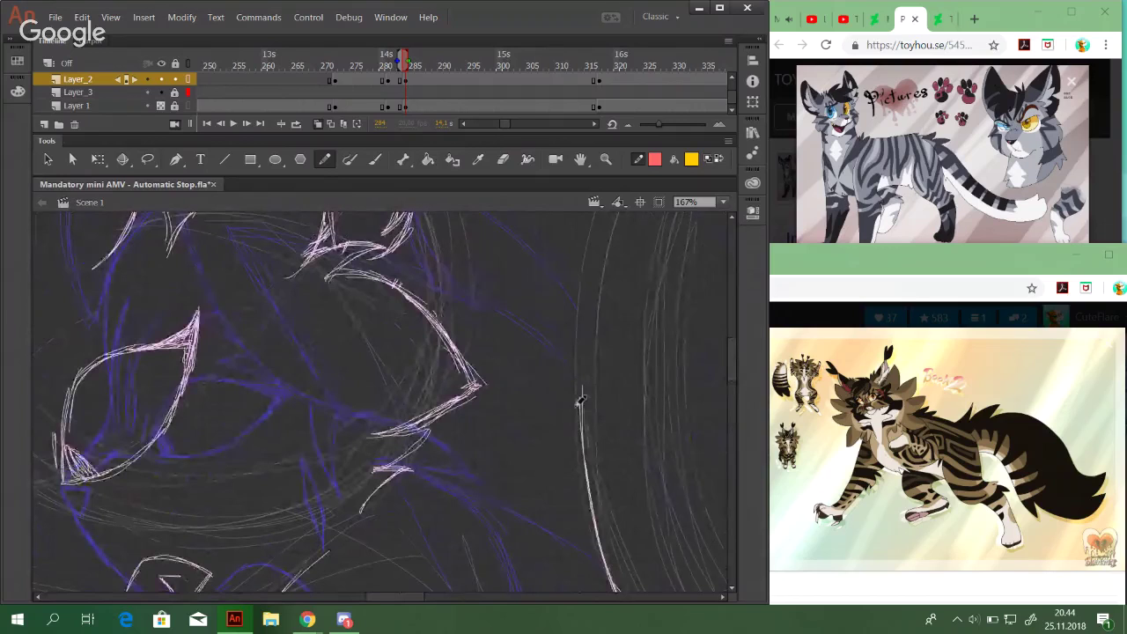
pyautogui.click(723, 202)
pyautogui.click(696, 274)
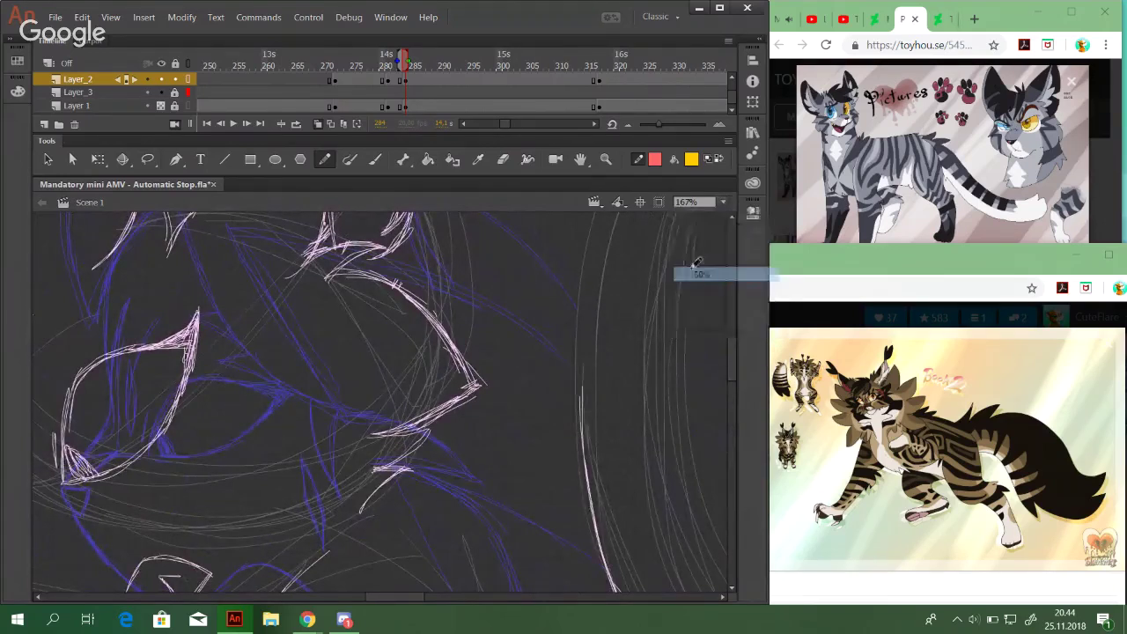
pyautogui.moveTo(477, 375); pyautogui.dragTo(513, 405)
# Review the cats' earlier poses around frames 160 to 177 and near frame 130
pyautogui.moveTo(504, 123); pyautogui.dragTo(495, 123)
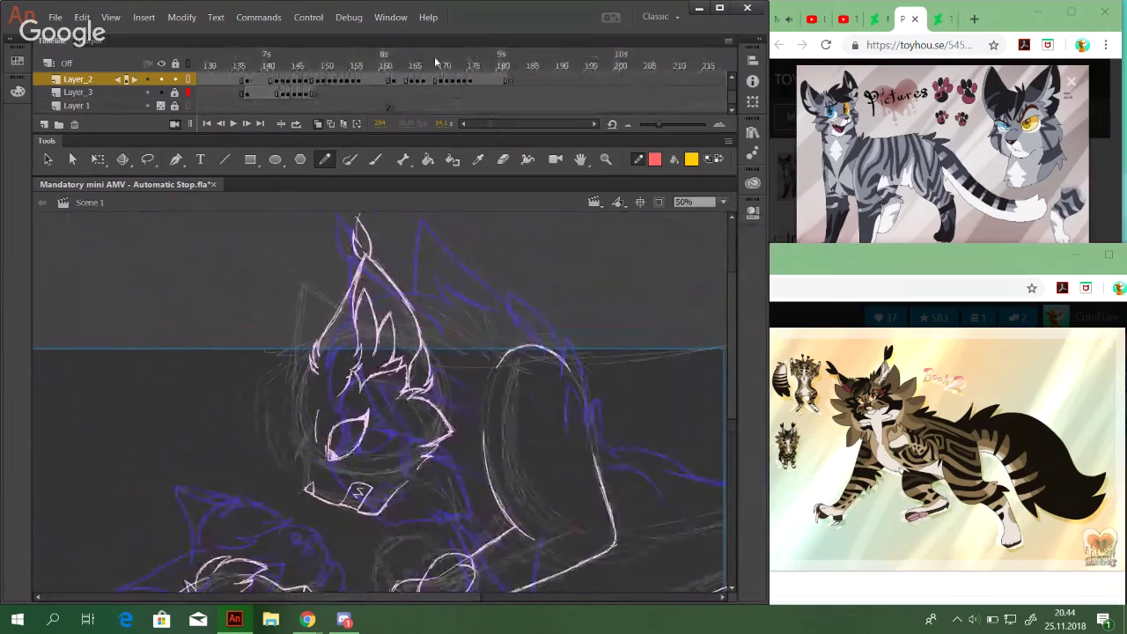
pyautogui.moveTo(432, 63); pyautogui.dragTo(404, 65)
pyautogui.click(385, 60)
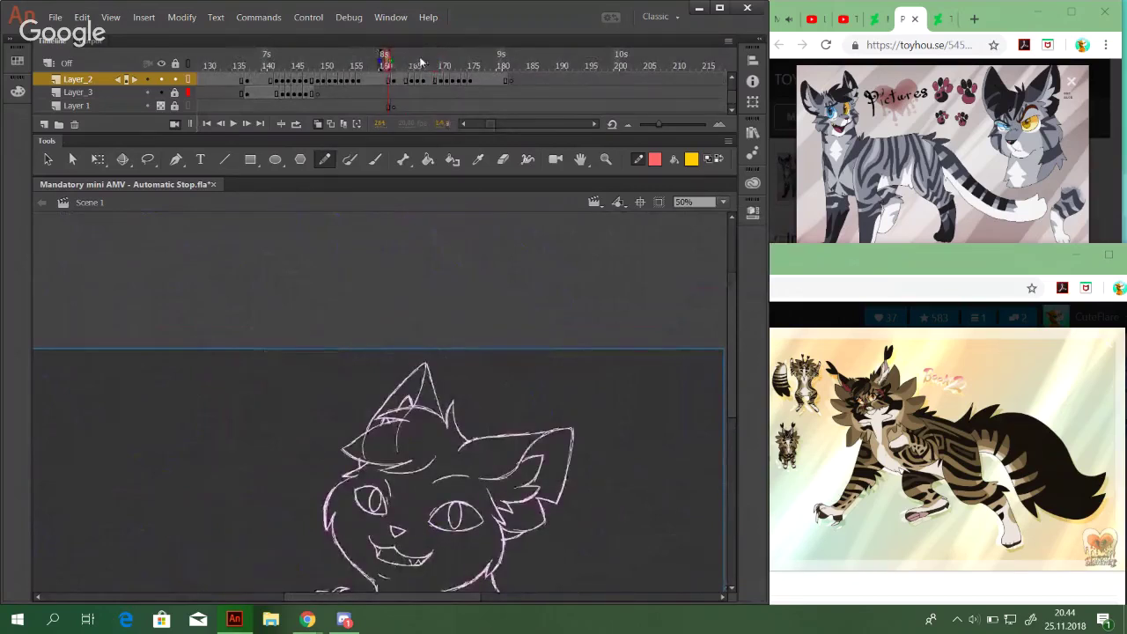
pyautogui.moveTo(266, 60)
pyautogui.mouseDown()
pyautogui.moveTo(478, 70)
pyautogui.moveTo(482, 58)
pyautogui.mouseUp()
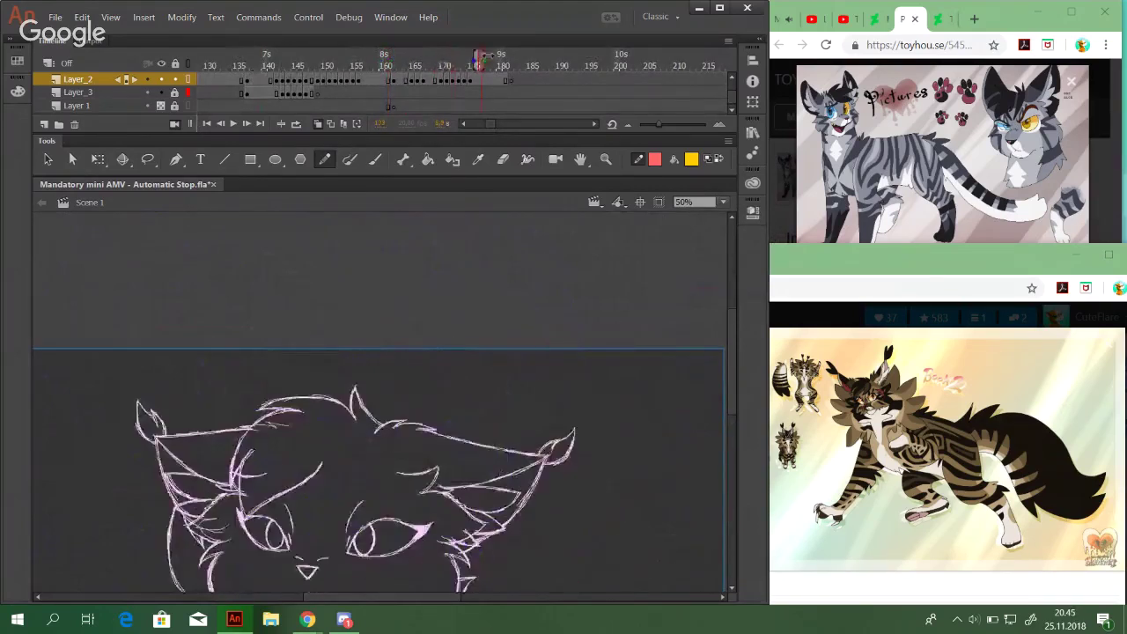
pyautogui.moveTo(294, 543)
pyautogui.mouseDown()
pyautogui.moveTo(389, 306)
pyautogui.moveTo(441, 350)
pyautogui.moveTo(514, 231)
pyautogui.moveTo(528, 273)
pyautogui.mouseUp()
pyautogui.moveTo(490, 124)
pyautogui.mouseDown()
pyautogui.moveTo(501, 124)
pyautogui.moveTo(479, 124)
pyautogui.mouseUp()
pyautogui.click(682, 63)
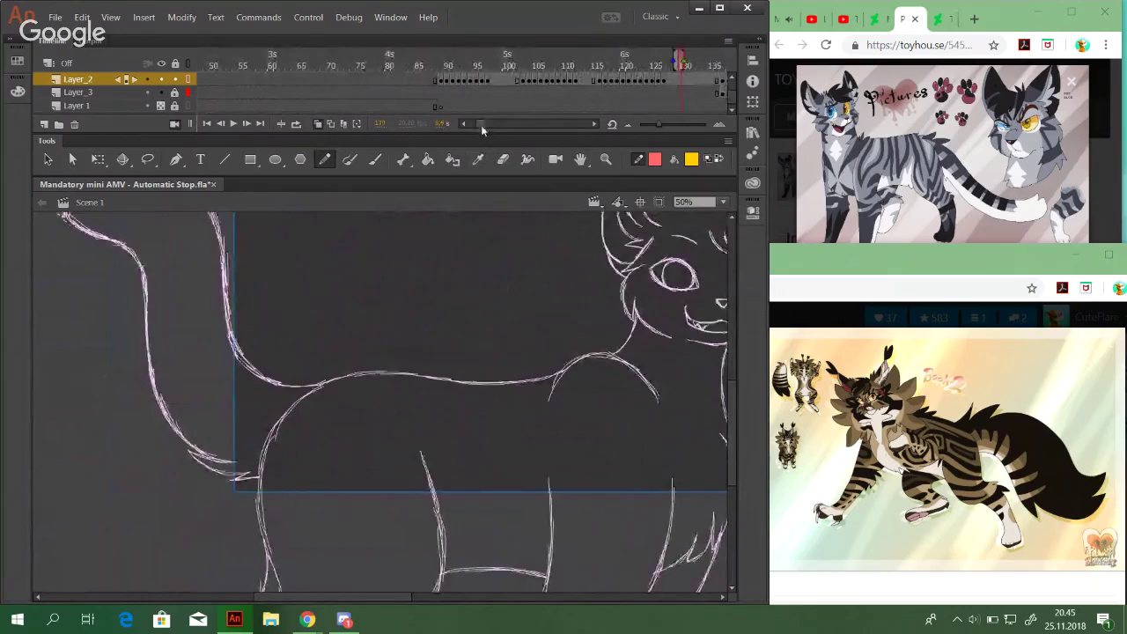
# Review the cats' earlier poses around frame 141, and return to the sketch at frame 284
pyautogui.hscroll(2, 488, 114)
pyautogui.click(547, 56)
pyautogui.moveTo(516, 422); pyautogui.dragTo(189, 341)
pyautogui.moveTo(639, 394); pyautogui.dragTo(478, 431)
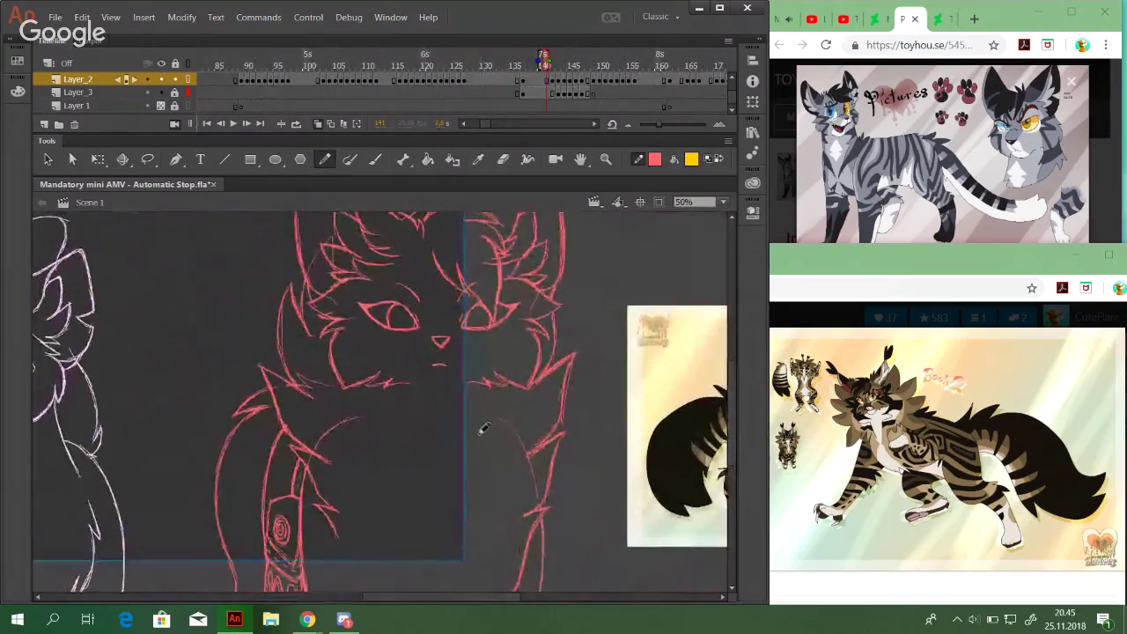
pyautogui.moveTo(482, 124); pyautogui.dragTo(504, 129)
pyautogui.click(567, 65)
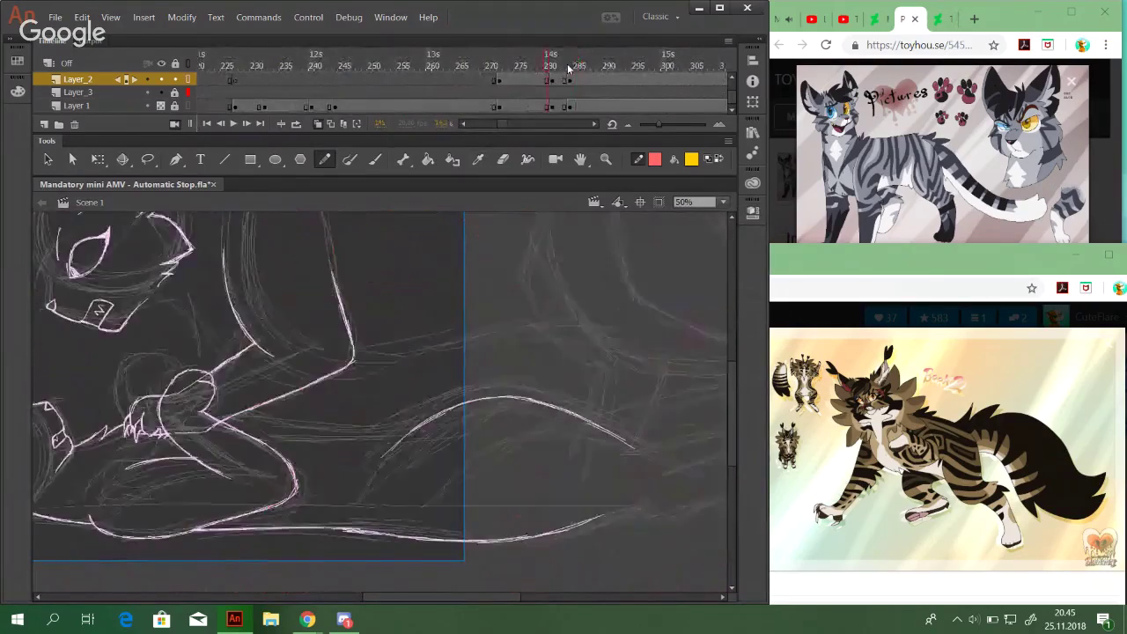
pyautogui.moveTo(183, 225); pyautogui.dragTo(458, 361)
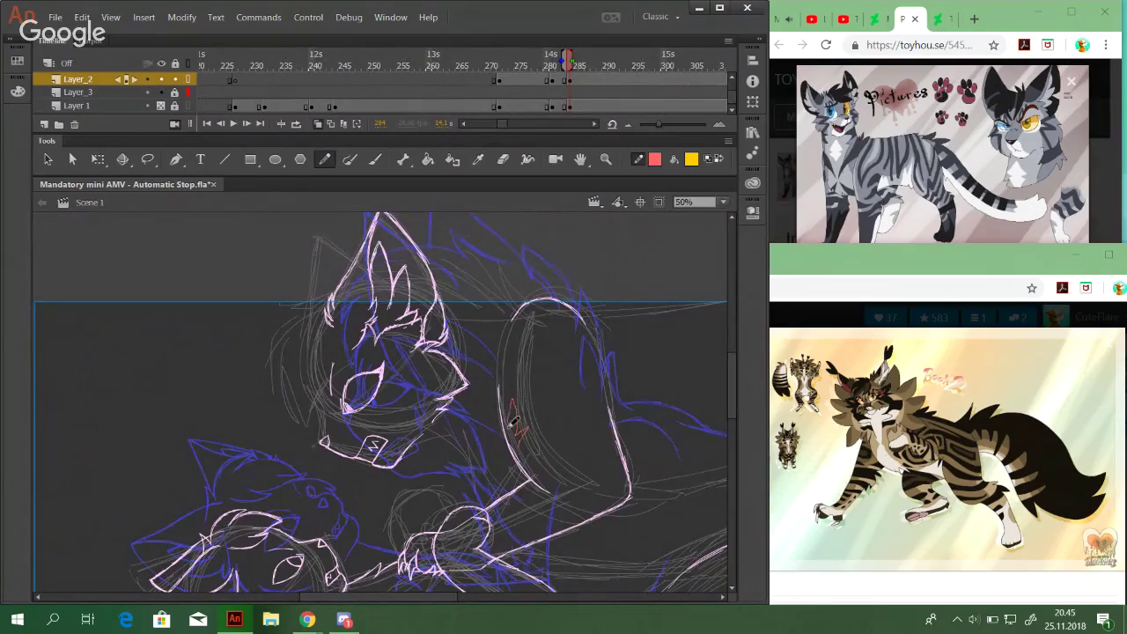
# Switch to the Google Hangouts window to check the broadcast and its chat, and return to the animation
pyautogui.moveTo(309, 620)
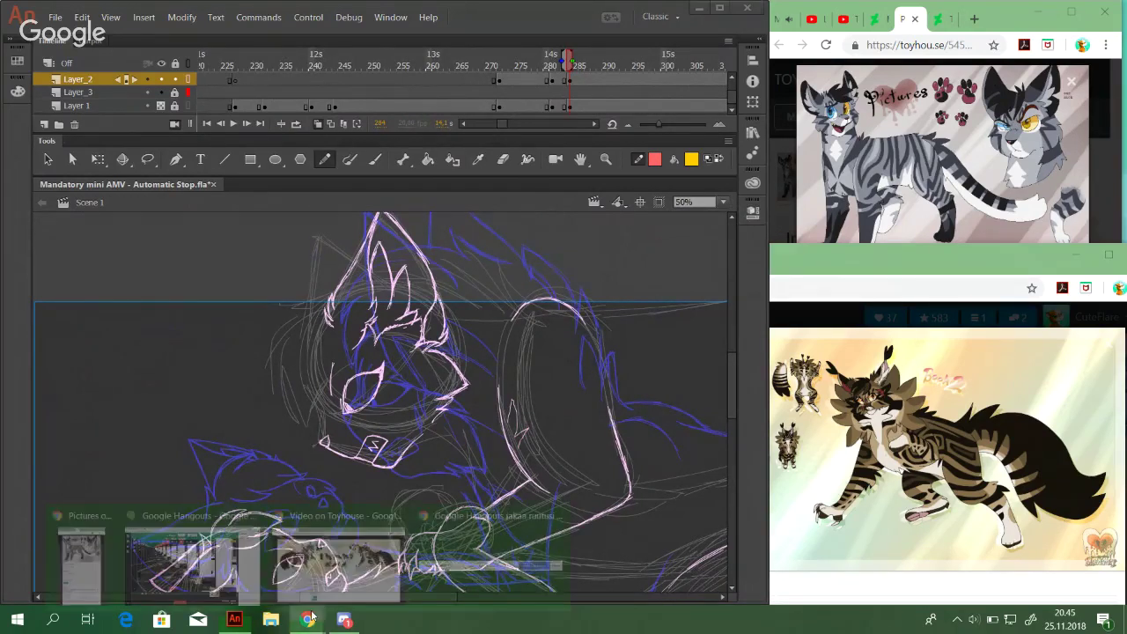
pyautogui.click(493, 538)
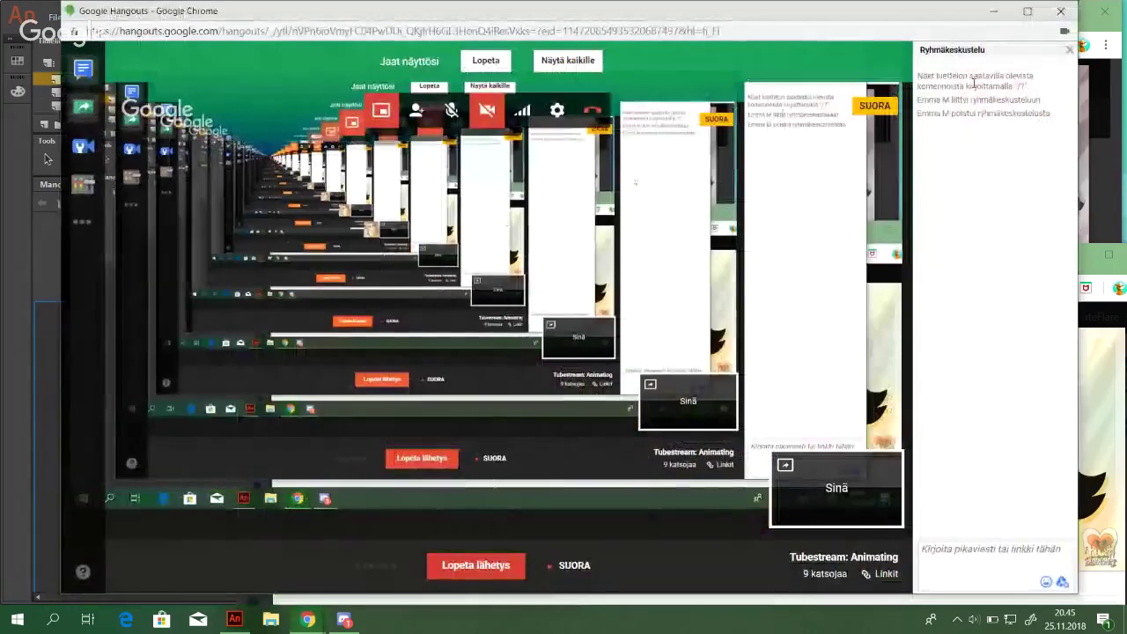
pyautogui.click(994, 12)
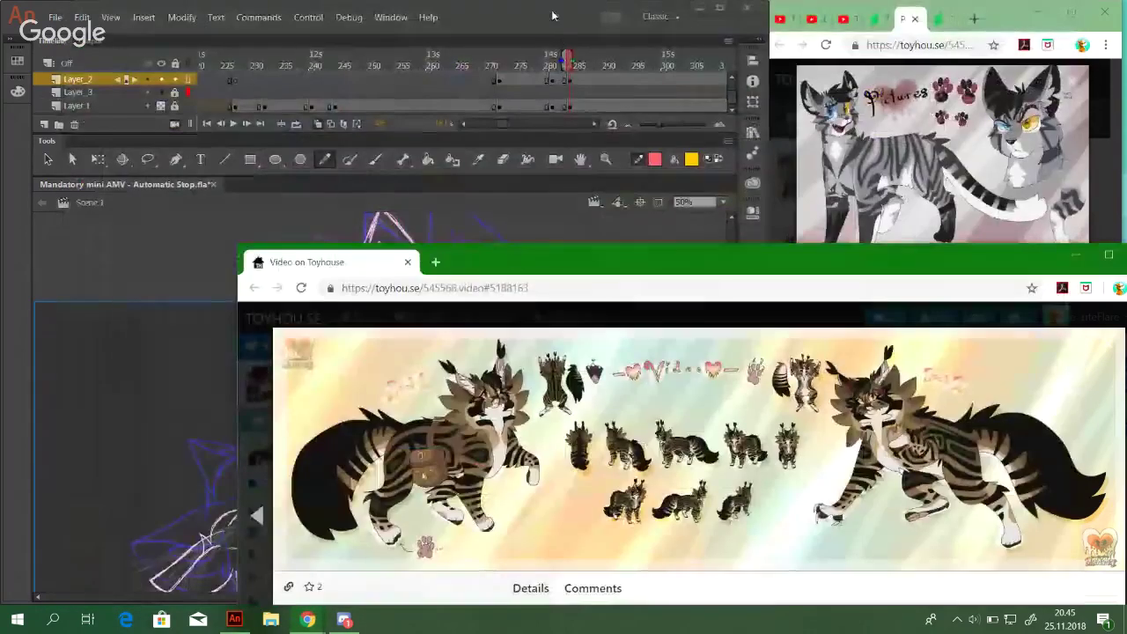
pyautogui.click(617, 203)
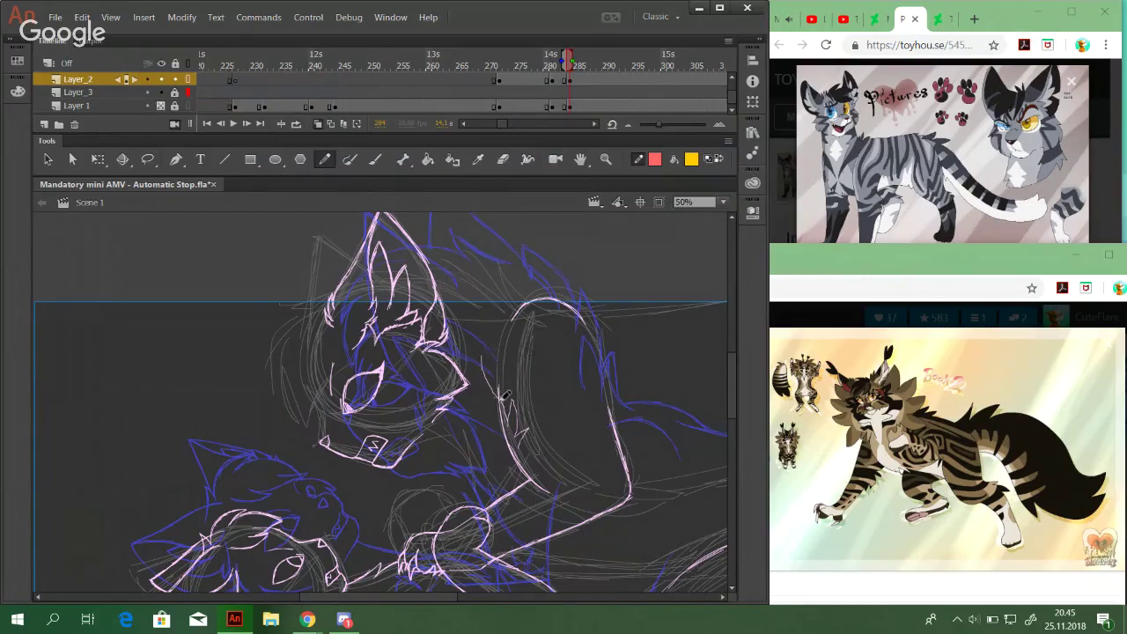
# Draw pointed fur tufts behind the second cat's cheek and ear at frame 284, using frames 140 and 180 as reference
pyautogui.moveTo(497, 397); pyautogui.dragTo(483, 360)
pyautogui.moveTo(501, 125); pyautogui.dragTo(488, 125)
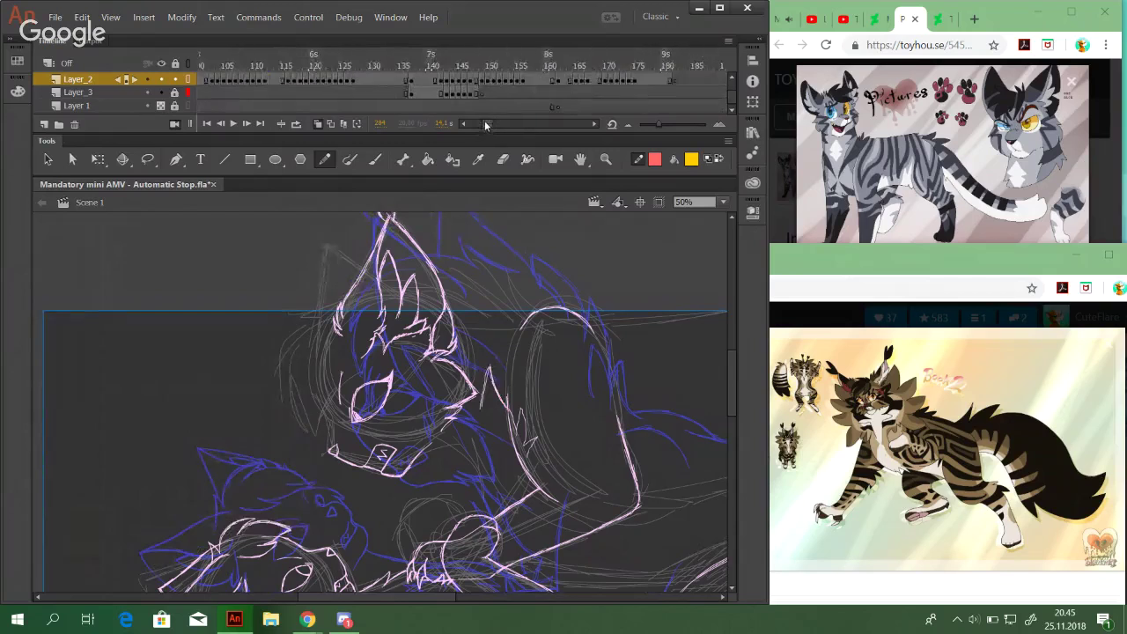
pyautogui.click(429, 60)
pyautogui.click(668, 54)
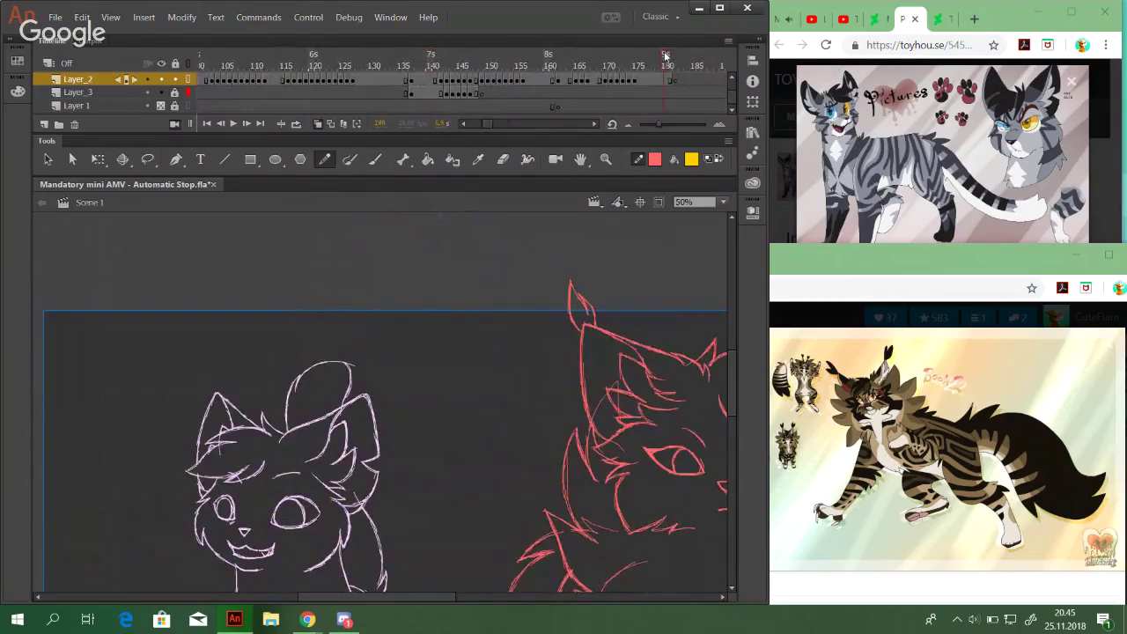
pyautogui.moveTo(484, 130); pyautogui.dragTo(499, 131)
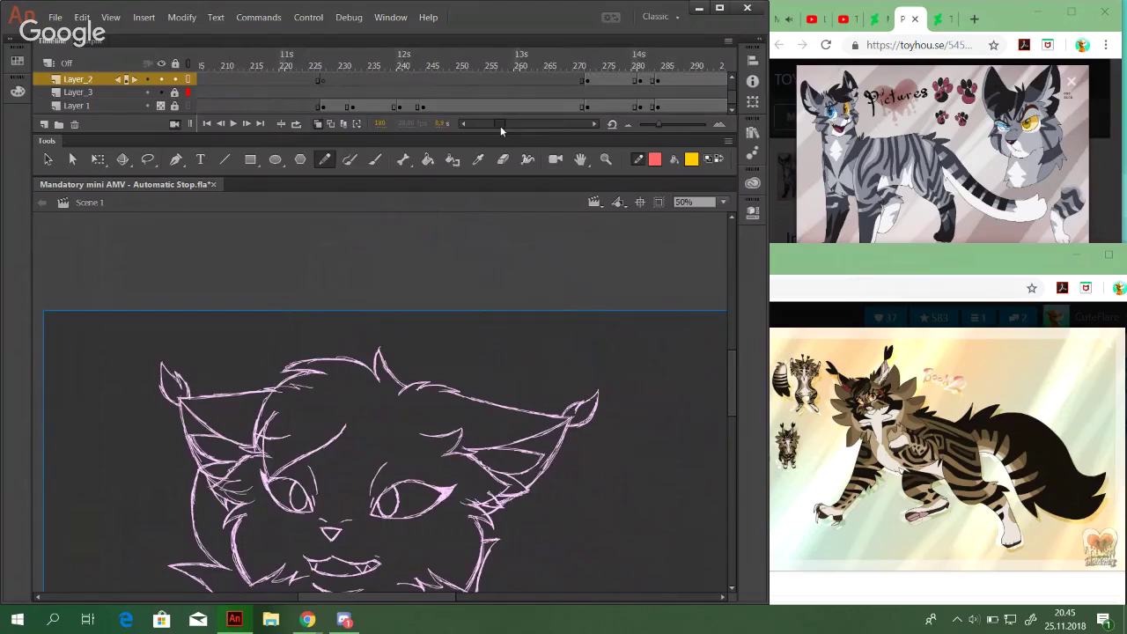
pyautogui.click(656, 58)
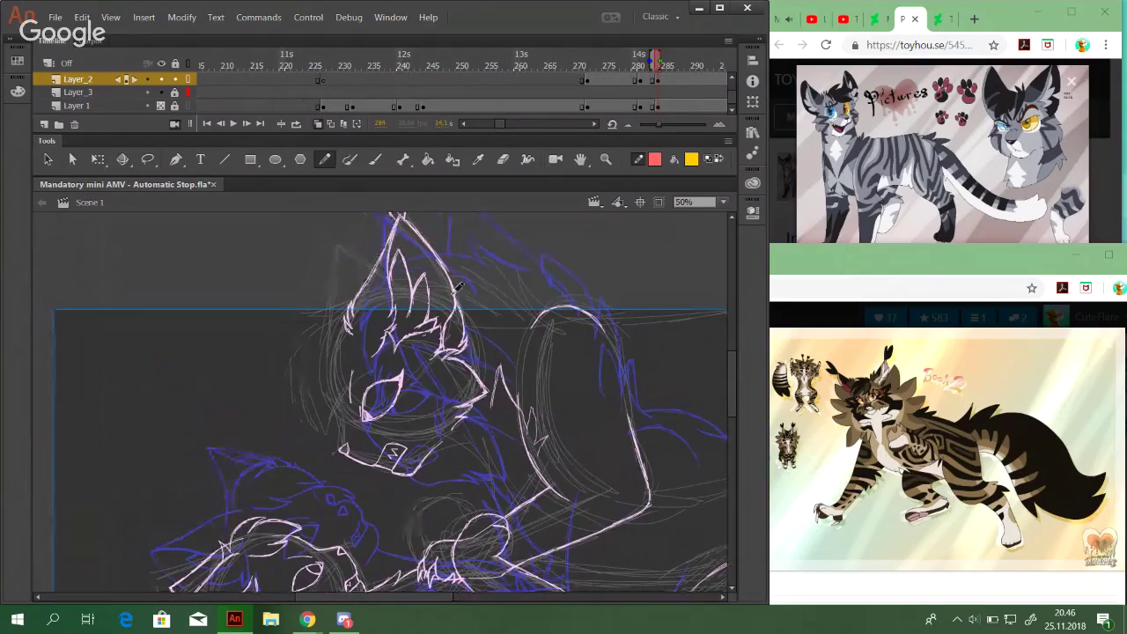
pyautogui.moveTo(454, 289)
pyautogui.mouseDown()
pyautogui.moveTo(459, 259)
pyautogui.moveTo(497, 344)
pyautogui.mouseUp()
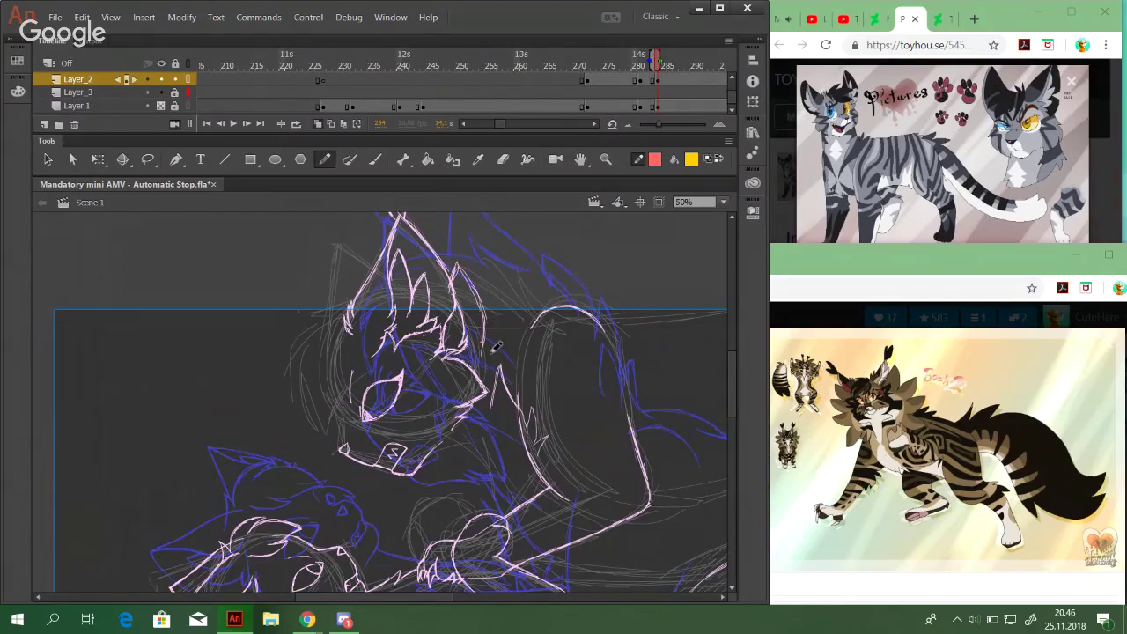
pyautogui.moveTo(488, 346)
pyautogui.mouseDown()
pyautogui.moveTo(504, 309)
pyautogui.moveTo(524, 348)
pyautogui.mouseUp()
# Join the neck fur tufts with a jagged outline down to the chest, and erase the overlapping lines
pyautogui.click(605, 159)
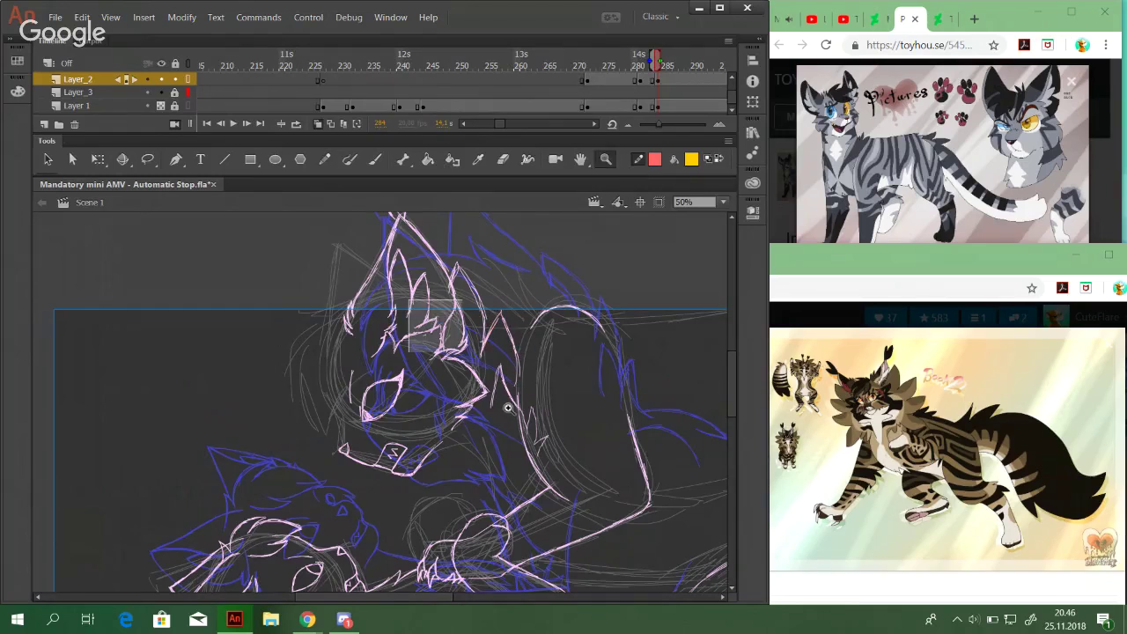
pyautogui.moveTo(407, 296); pyautogui.dragTo(595, 525)
pyautogui.click(324, 159)
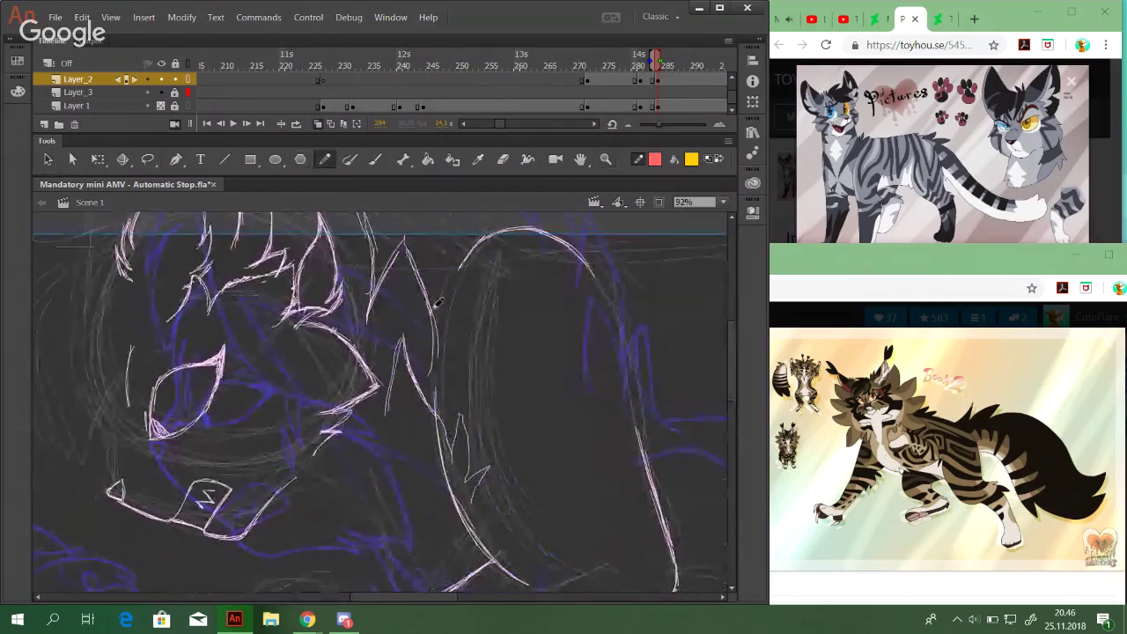
pyautogui.moveTo(367, 324)
pyautogui.mouseDown()
pyautogui.moveTo(403, 244)
pyautogui.moveTo(426, 357)
pyautogui.mouseUp()
pyautogui.moveTo(422, 300); pyautogui.dragTo(414, 409)
pyautogui.moveTo(429, 326); pyautogui.dragTo(427, 369)
pyautogui.moveTo(410, 417)
pyautogui.mouseDown()
pyautogui.moveTo(456, 355)
pyautogui.moveTo(439, 447)
pyautogui.mouseUp()
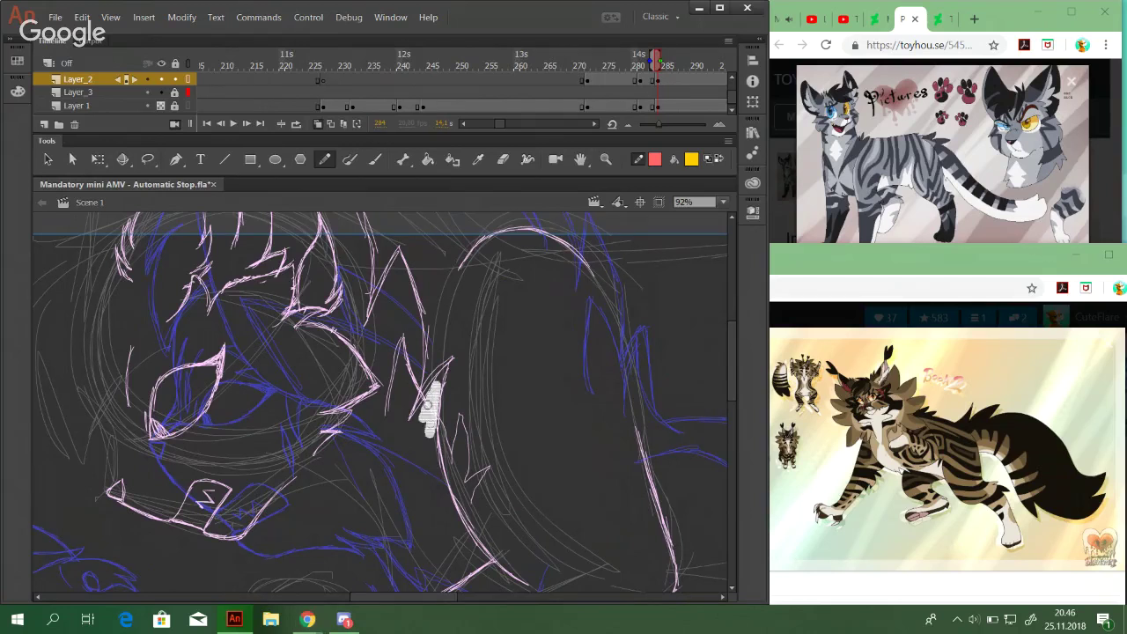
pyautogui.moveTo(405, 347)
pyautogui.mouseDown()
pyautogui.moveTo(399, 324)
pyautogui.moveTo(387, 437)
pyautogui.mouseUp()
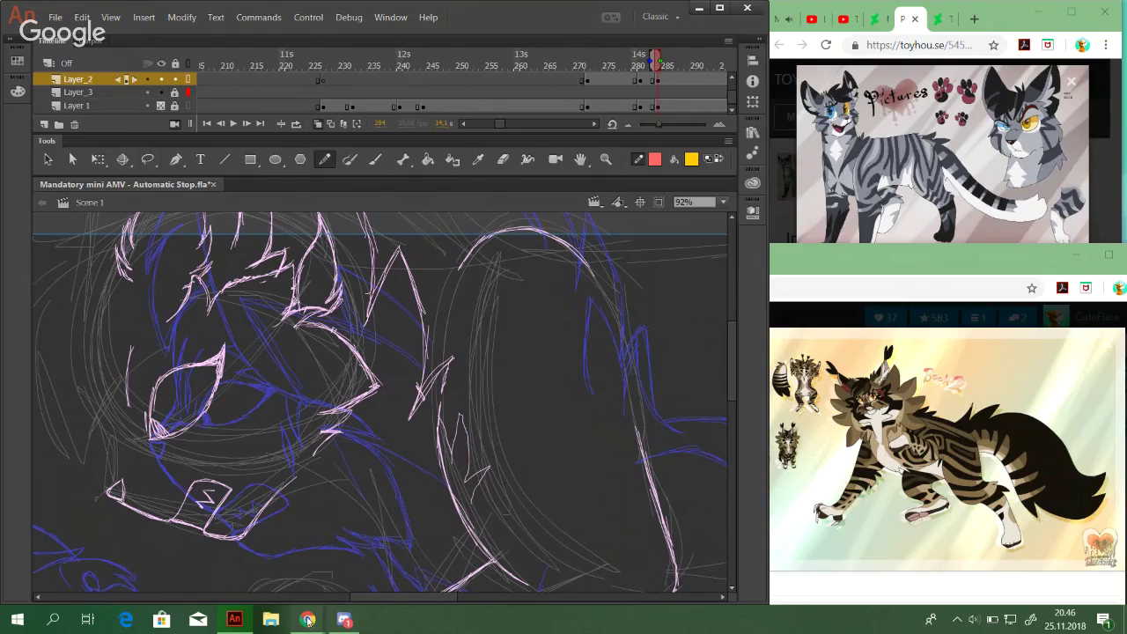
# Check the group chat in the Google Hangouts broadcast window, and minimise it
pyautogui.moveTo(307, 621)
pyautogui.click(506, 542)
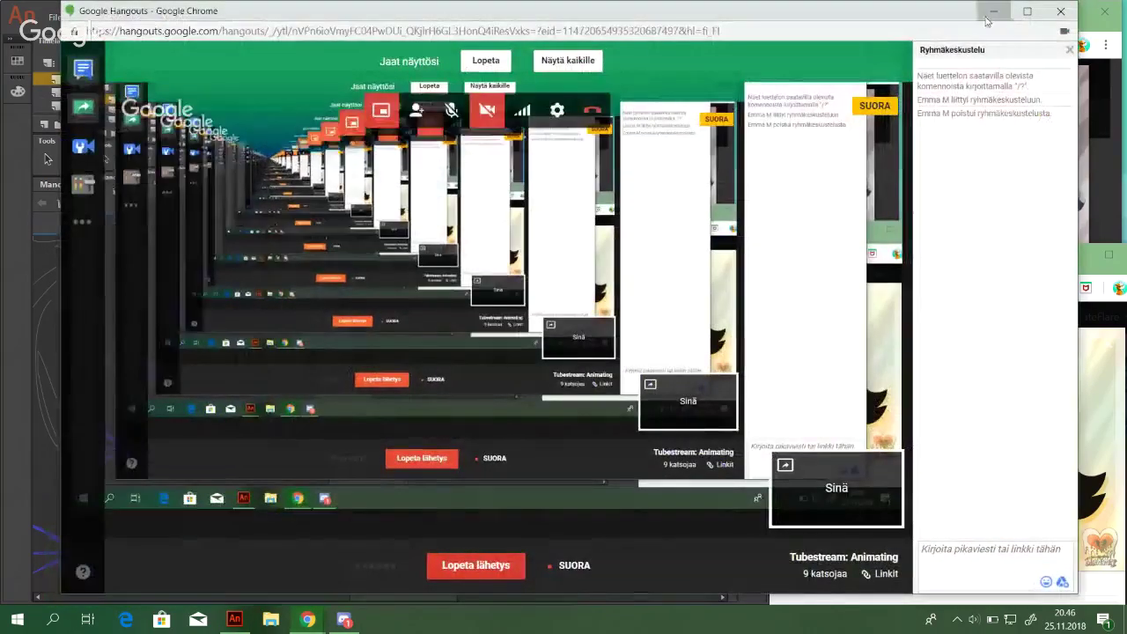
pyautogui.click(988, 15)
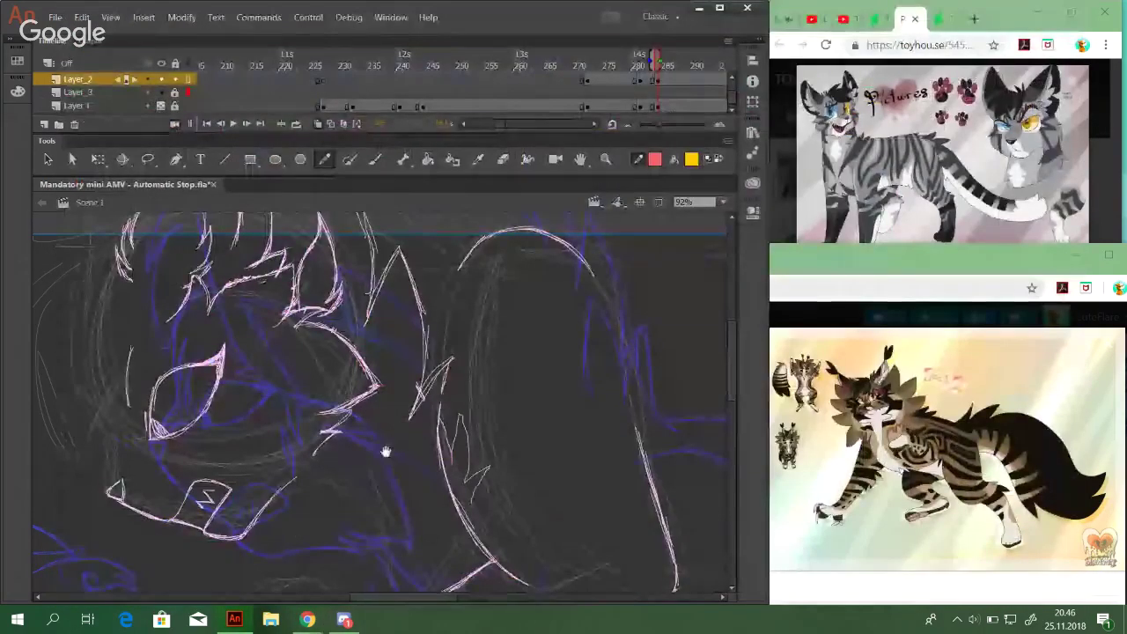
# Reopen the Hangouts broadcast window to share the screen, minimise it, and hide the screen-sharing notice
pyautogui.moveTo(386, 452); pyautogui.dragTo(479, 334)
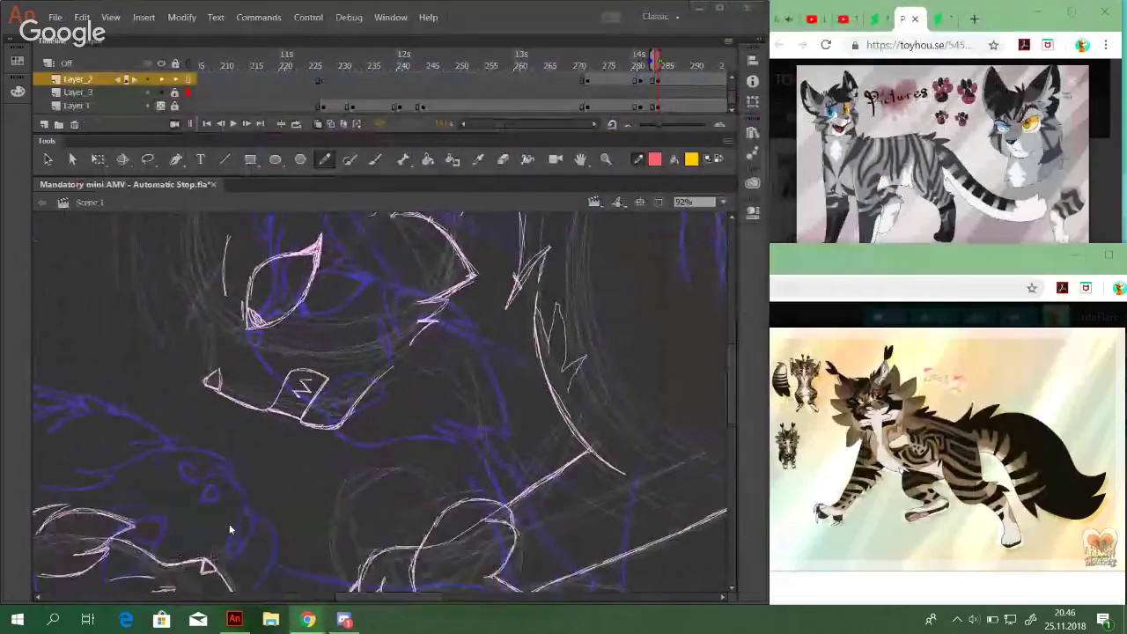
pyautogui.click(231, 530)
pyautogui.click(87, 122)
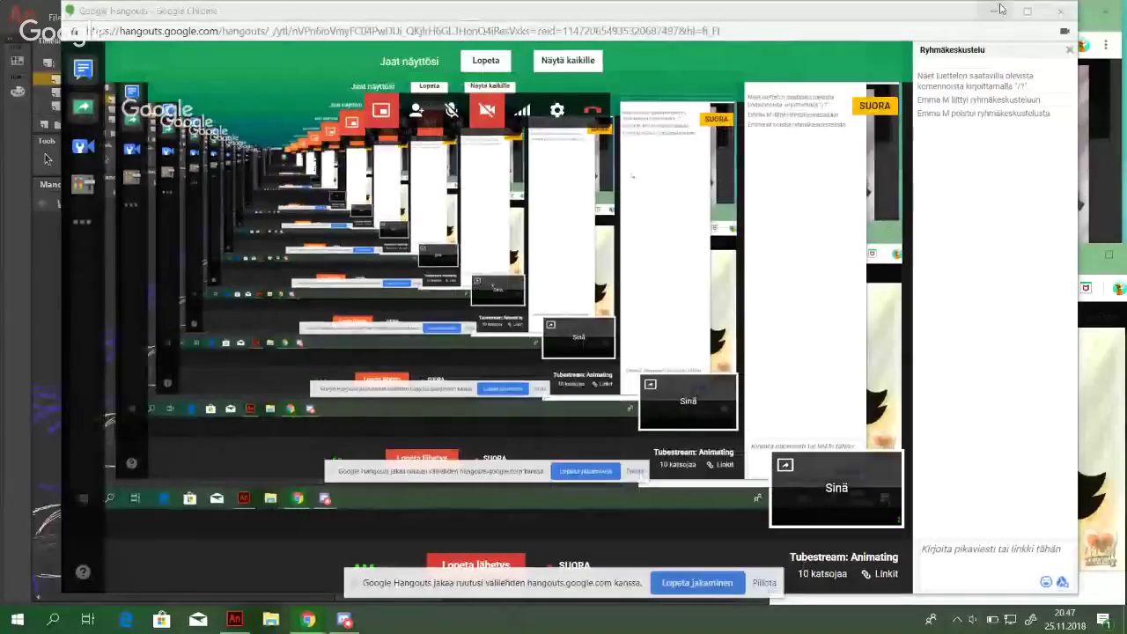
pyautogui.click(999, 10)
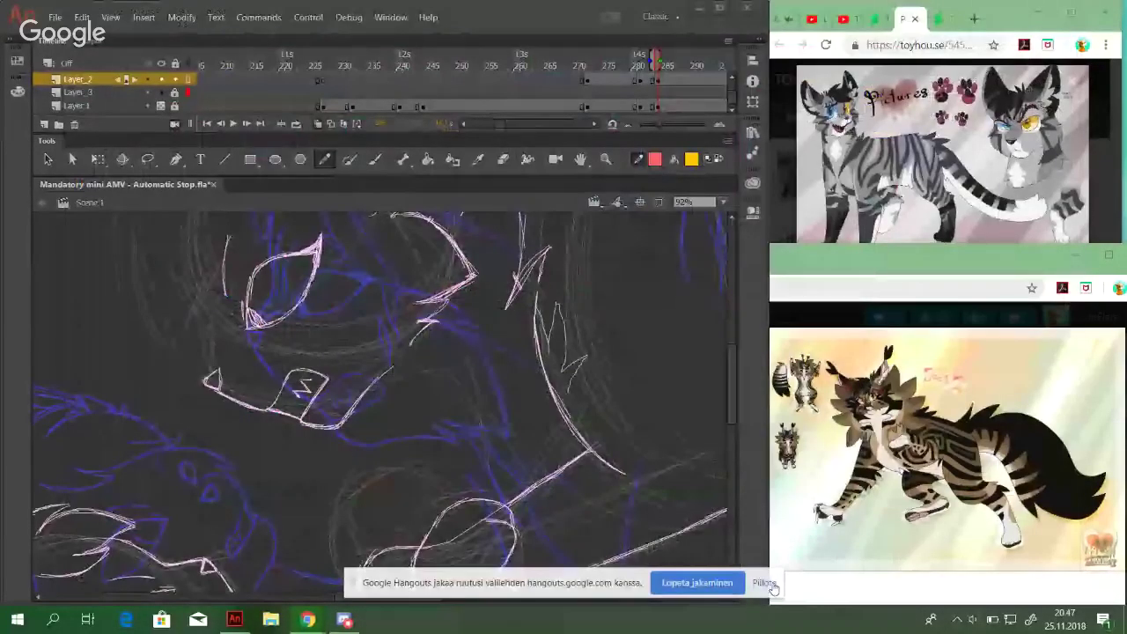
pyautogui.click(762, 583)
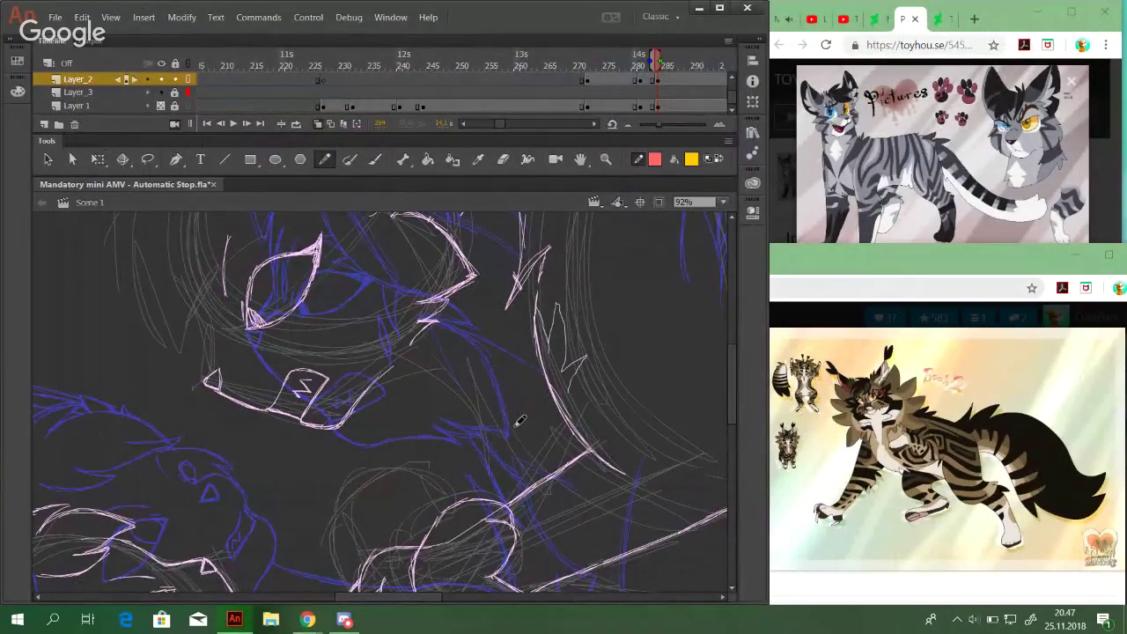
# Draw the curved, shaggy fur on the far side of the second cat's head, with a spiky tuft at its top
pyautogui.moveTo(437, 312); pyautogui.dragTo(495, 476)
pyautogui.moveTo(450, 418); pyautogui.dragTo(524, 460)
pyautogui.moveTo(419, 364); pyautogui.dragTo(387, 437)
pyautogui.moveTo(322, 328)
pyautogui.mouseDown()
pyautogui.moveTo(259, 341)
pyautogui.moveTo(376, 355)
pyautogui.moveTo(312, 417)
pyautogui.moveTo(199, 396)
pyautogui.moveTo(584, 272)
pyautogui.moveTo(533, 302)
pyautogui.moveTo(572, 250)
pyautogui.mouseUp()
pyautogui.moveTo(322, 269)
pyautogui.mouseDown()
pyautogui.moveTo(365, 254)
pyautogui.moveTo(321, 283)
pyautogui.moveTo(288, 333)
pyautogui.moveTo(287, 395)
pyautogui.mouseUp()
pyautogui.moveTo(443, 354); pyautogui.dragTo(329, 520)
pyautogui.moveTo(363, 481)
pyautogui.mouseDown()
pyautogui.moveTo(347, 308)
pyautogui.moveTo(336, 356)
pyautogui.mouseUp()
pyautogui.moveTo(368, 309); pyautogui.dragTo(350, 386)
pyautogui.moveTo(359, 335)
pyautogui.mouseDown()
pyautogui.moveTo(358, 409)
pyautogui.moveTo(352, 344)
pyautogui.moveTo(373, 438)
pyautogui.moveTo(352, 374)
pyautogui.moveTo(368, 432)
pyautogui.moveTo(371, 396)
pyautogui.mouseUp()
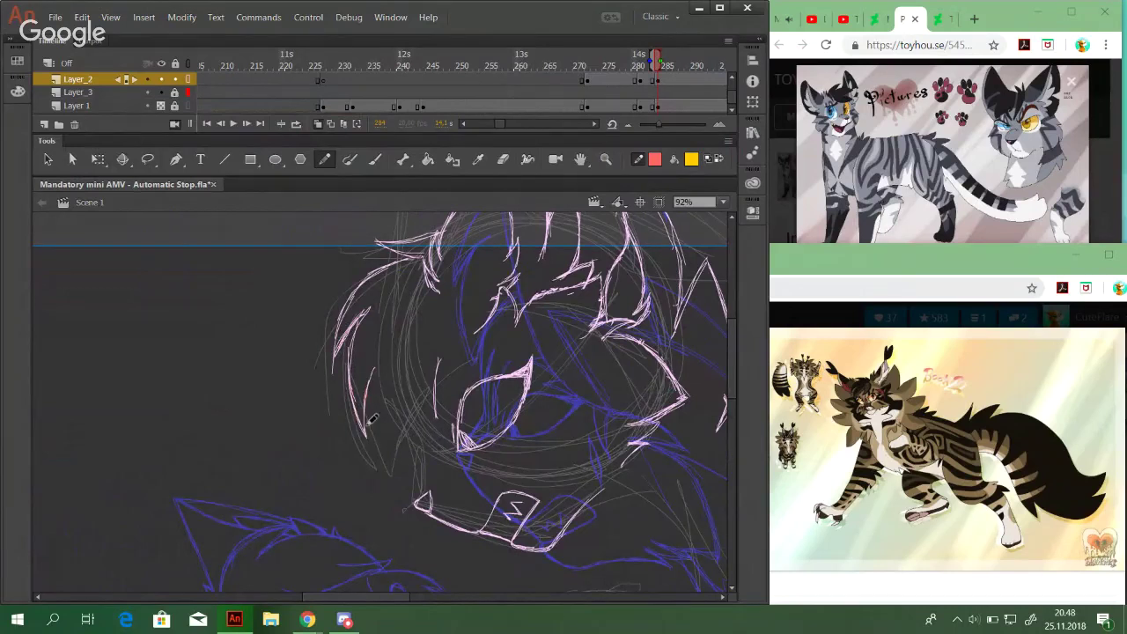
# Add the lower strands of the far-side head fur, narrowing toward a point beside the eye
pyautogui.moveTo(569, 305)
pyautogui.mouseDown()
pyautogui.moveTo(323, 425)
pyautogui.moveTo(36, 478)
pyautogui.mouseUp()
pyautogui.moveTo(572, 415)
pyautogui.mouseDown()
pyautogui.moveTo(367, 370)
pyautogui.moveTo(367, 423)
pyautogui.moveTo(586, 354)
pyautogui.mouseUp()
pyautogui.moveTo(270, 459)
pyautogui.mouseDown()
pyautogui.moveTo(334, 360)
pyautogui.moveTo(368, 375)
pyautogui.mouseUp()
pyautogui.moveTo(343, 484); pyautogui.dragTo(275, 323)
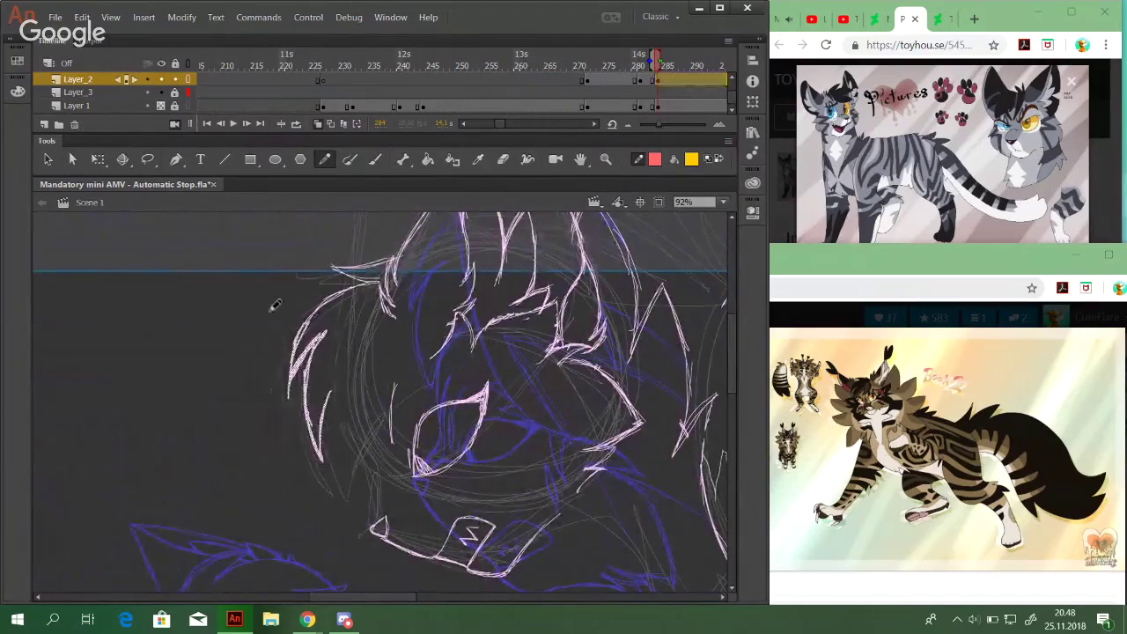
pyautogui.click(248, 438)
pyautogui.moveTo(334, 440); pyautogui.dragTo(346, 470)
pyautogui.moveTo(327, 407)
pyautogui.mouseDown()
pyautogui.moveTo(354, 477)
pyautogui.moveTo(365, 421)
pyautogui.mouseUp()
pyautogui.moveTo(353, 478); pyautogui.dragTo(381, 389)
pyautogui.moveTo(356, 456); pyautogui.dragTo(381, 388)
pyautogui.moveTo(362, 426); pyautogui.dragTo(385, 356)
# Review the second cat's head fur in the frames leading up to frame 178, and return to frame 284
pyautogui.moveTo(502, 125); pyautogui.dragTo(493, 124)
pyautogui.click(269, 54)
pyautogui.moveTo(547, 480); pyautogui.dragTo(450, 370)
pyautogui.click(307, 60)
pyautogui.moveTo(307, 58); pyautogui.dragTo(348, 63)
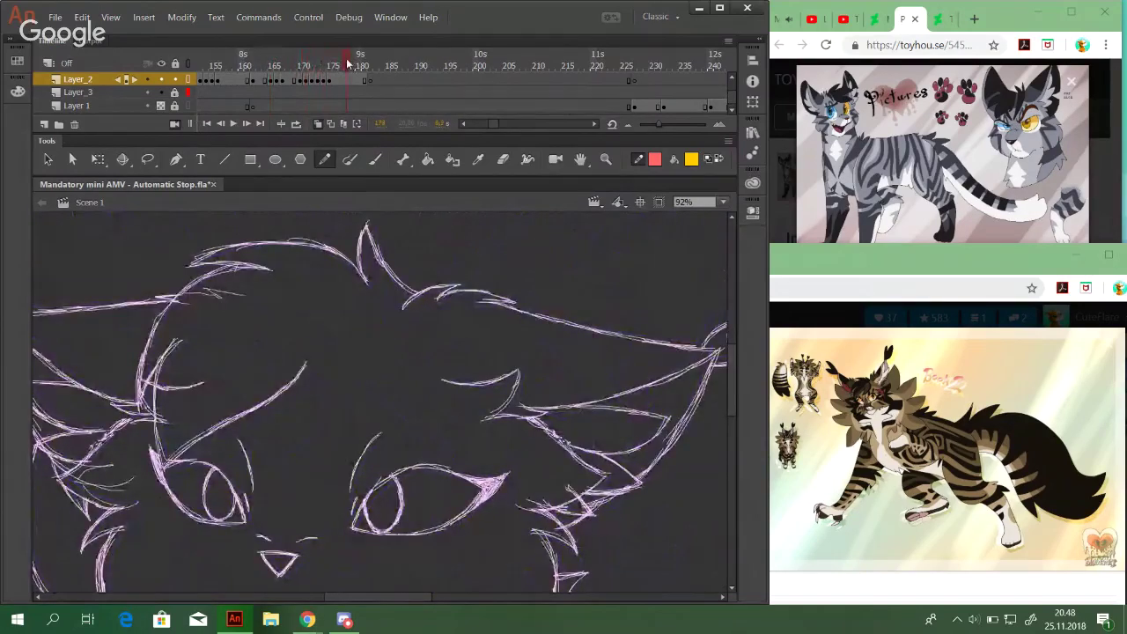
pyautogui.moveTo(492, 124); pyautogui.dragTo(505, 125)
pyautogui.moveTo(287, 63)
pyautogui.mouseDown()
pyautogui.moveTo(303, 62)
pyautogui.moveTo(292, 63)
pyautogui.mouseUp()
# Close the far-side head fur with a sharp lower tip and jagged inner strands
pyautogui.moveTo(350, 367); pyautogui.dragTo(485, 486)
pyautogui.moveTo(359, 379); pyautogui.dragTo(407, 503)
pyautogui.moveTo(354, 382)
pyautogui.mouseDown()
pyautogui.moveTo(369, 451)
pyautogui.moveTo(355, 412)
pyautogui.moveTo(361, 436)
pyautogui.moveTo(384, 473)
pyautogui.mouseUp()
pyautogui.moveTo(400, 428)
pyautogui.mouseDown()
pyautogui.moveTo(384, 473)
pyautogui.moveTo(384, 462)
pyautogui.mouseUp()
pyautogui.moveTo(407, 386); pyautogui.dragTo(385, 475)
pyautogui.moveTo(407, 384)
pyautogui.mouseDown()
pyautogui.moveTo(398, 427)
pyautogui.moveTo(415, 377)
pyautogui.moveTo(407, 428)
pyautogui.moveTo(424, 391)
pyautogui.moveTo(420, 409)
pyautogui.mouseUp()
pyautogui.moveTo(424, 353)
pyautogui.mouseDown()
pyautogui.moveTo(423, 384)
pyautogui.moveTo(424, 355)
pyautogui.mouseUp()
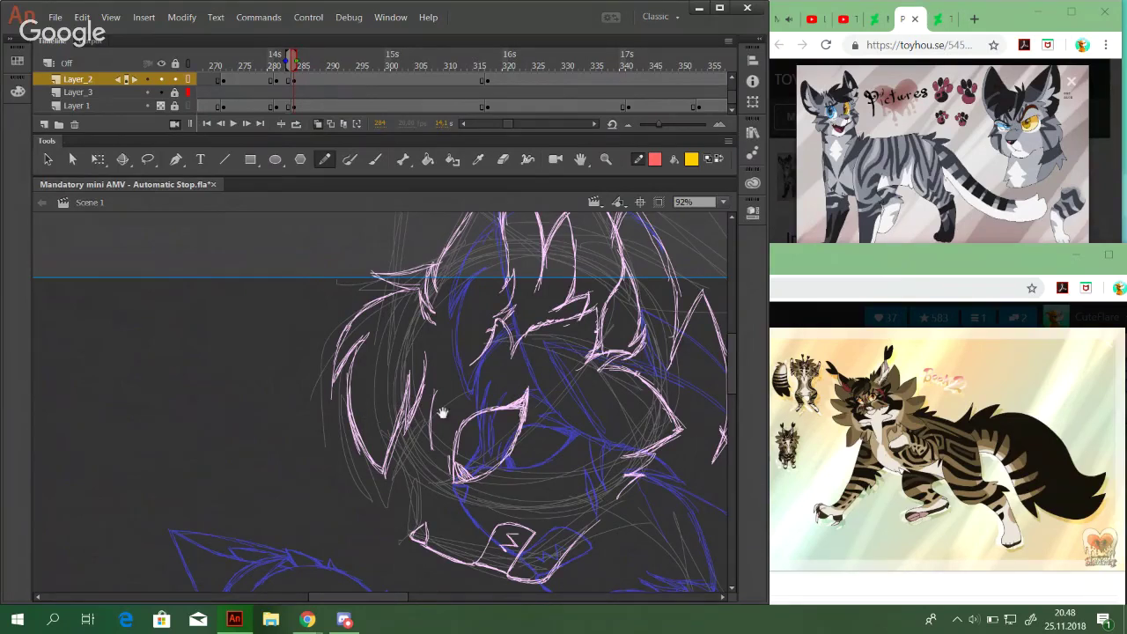
# Draw the pointed far ear behind the near ear, undoing the stray strokes
pyautogui.moveTo(418, 431); pyautogui.dragTo(404, 439)
pyautogui.moveTo(452, 358); pyautogui.dragTo(404, 384)
pyautogui.moveTo(373, 265)
pyautogui.mouseDown()
pyautogui.moveTo(362, 370)
pyautogui.moveTo(403, 375)
pyautogui.mouseUp()
pyautogui.moveTo(308, 476)
pyautogui.mouseDown()
pyautogui.moveTo(327, 314)
pyautogui.moveTo(335, 294)
pyautogui.moveTo(352, 307)
pyautogui.moveTo(332, 287)
pyautogui.moveTo(395, 348)
pyautogui.mouseUp()
pyautogui.hotkey('ctrl', 'z')
pyautogui.hotkey('ctrl', 'z')
pyautogui.moveTo(330, 294); pyautogui.dragTo(401, 349)
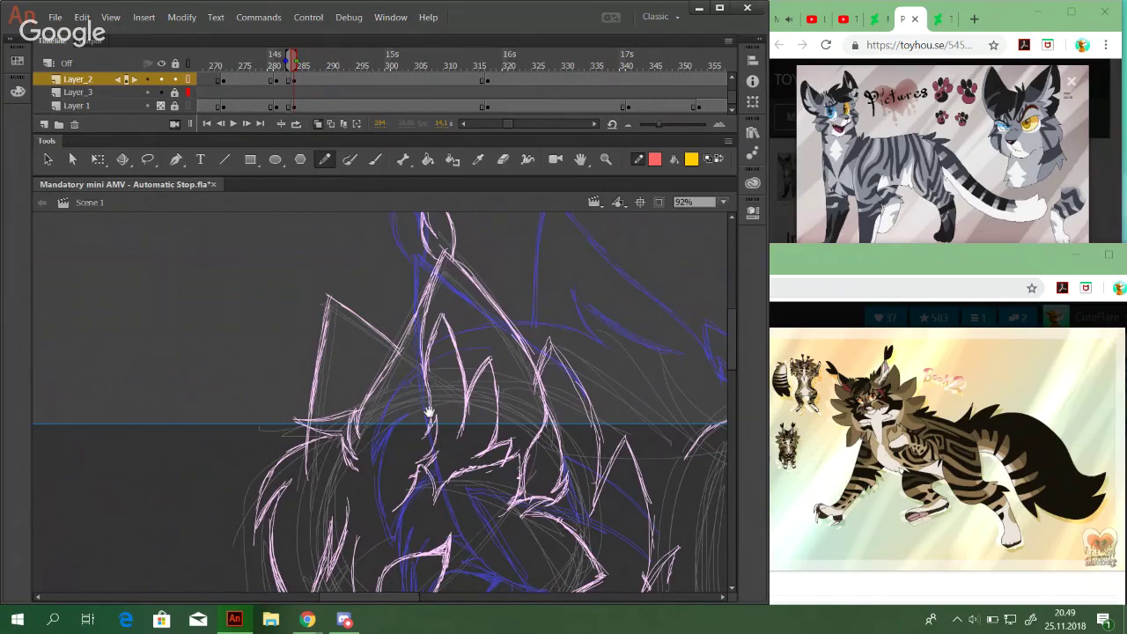
# Go back to frame 281 and add a leaf-shaped tuft to the tip of the ear lacking one
pyautogui.moveTo(429, 413); pyautogui.dragTo(432, 485)
pyautogui.moveTo(524, 447)
pyautogui.mouseDown()
pyautogui.moveTo(395, 410)
pyautogui.moveTo(417, 417)
pyautogui.mouseUp()
pyautogui.click(221, 125)
pyautogui.click(221, 125)
pyautogui.click(221, 125)
pyautogui.moveTo(485, 362); pyautogui.dragTo(429, 478)
pyautogui.moveTo(454, 387); pyautogui.dragTo(428, 405)
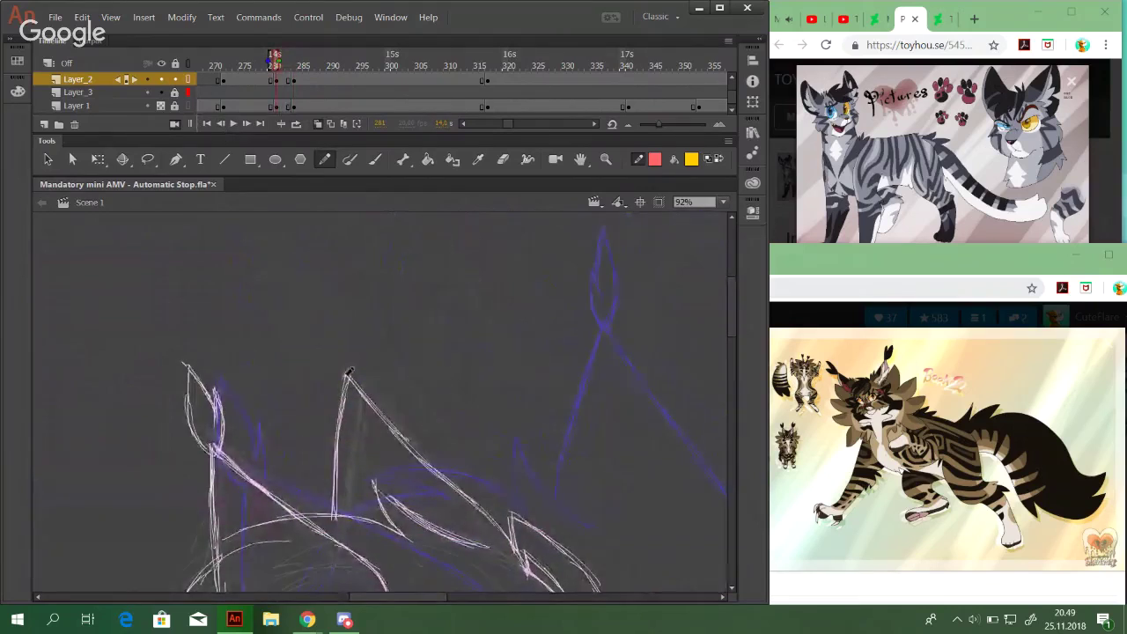
pyautogui.moveTo(330, 338)
pyautogui.mouseDown()
pyautogui.moveTo(350, 357)
pyautogui.moveTo(335, 342)
pyautogui.moveTo(341, 361)
pyautogui.moveTo(337, 339)
pyautogui.moveTo(353, 363)
pyautogui.moveTo(331, 309)
pyautogui.mouseUp()
pyautogui.hotkey('ctrl', 'z')
pyautogui.moveTo(351, 349); pyautogui.dragTo(355, 370)
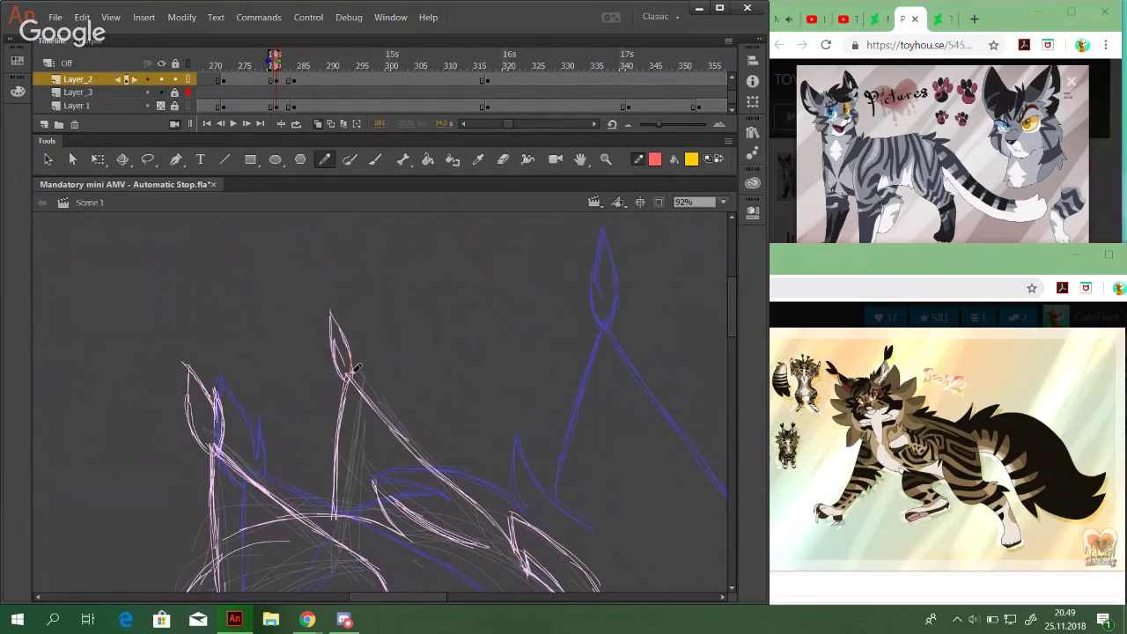
# Return to frame 284 and add a matching leaf-shaped tuft to the far ear's tip
pyautogui.click(246, 124)
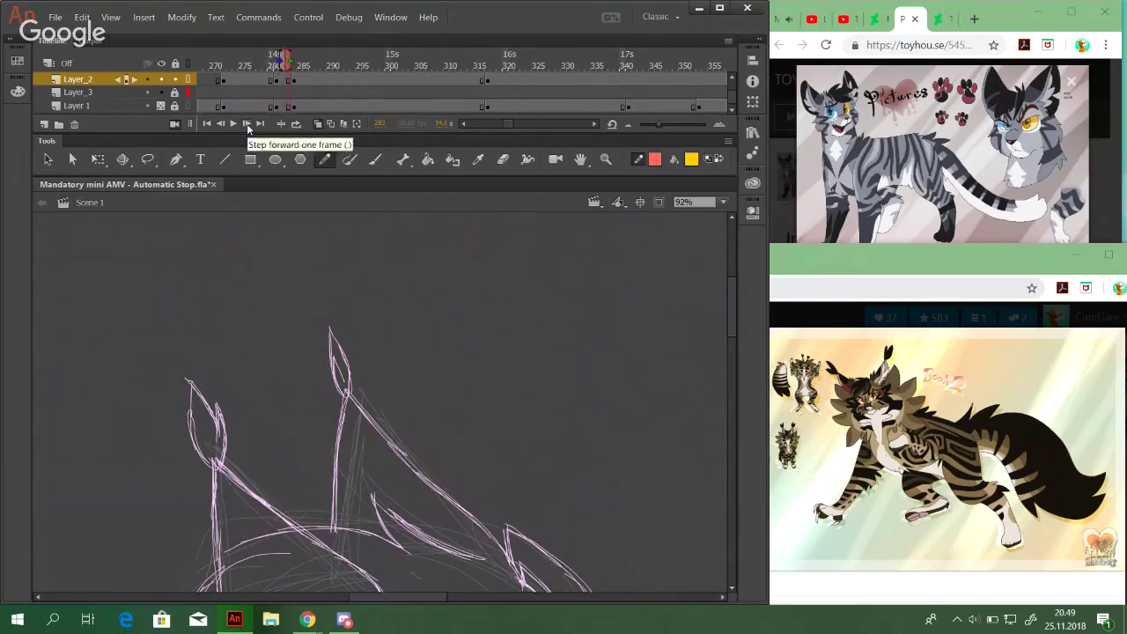
pyautogui.click(247, 124)
pyautogui.moveTo(321, 458); pyautogui.dragTo(452, 305)
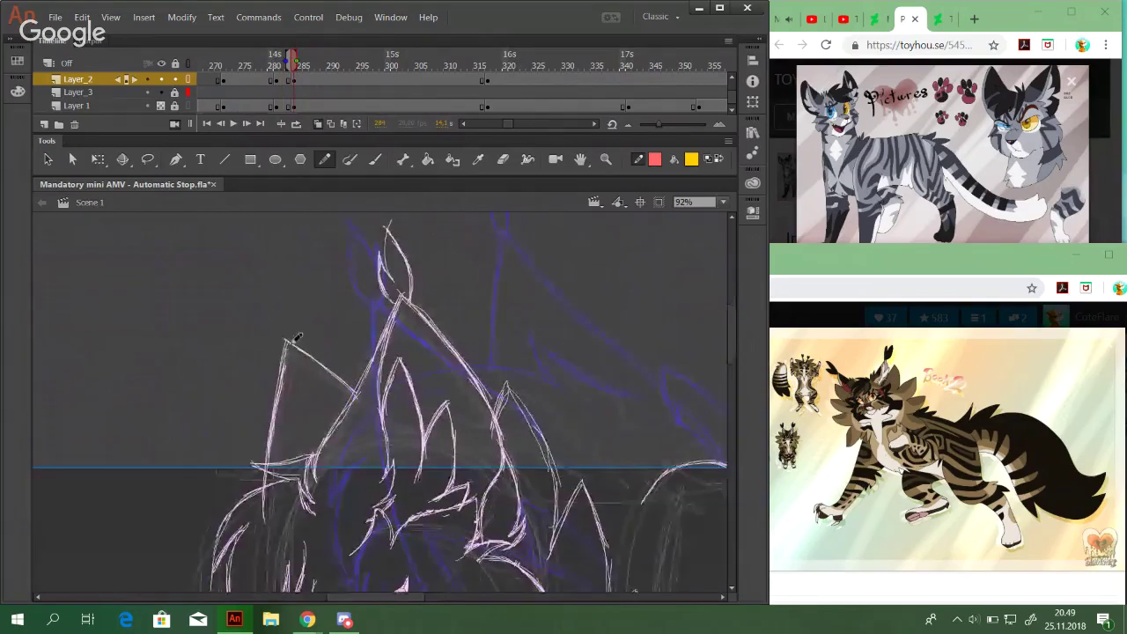
pyautogui.hotkey('ctrl', 'z')
pyautogui.moveTo(295, 310)
pyautogui.mouseDown()
pyautogui.moveTo(297, 325)
pyautogui.moveTo(294, 304)
pyautogui.moveTo(274, 312)
pyautogui.moveTo(295, 335)
pyautogui.mouseUp()
# Sketch the muzzle's front edge rising from the nose, with a short curve beside it
pyautogui.scroll(-5, 366, 410)
pyautogui.scroll(-2, 364, 413)
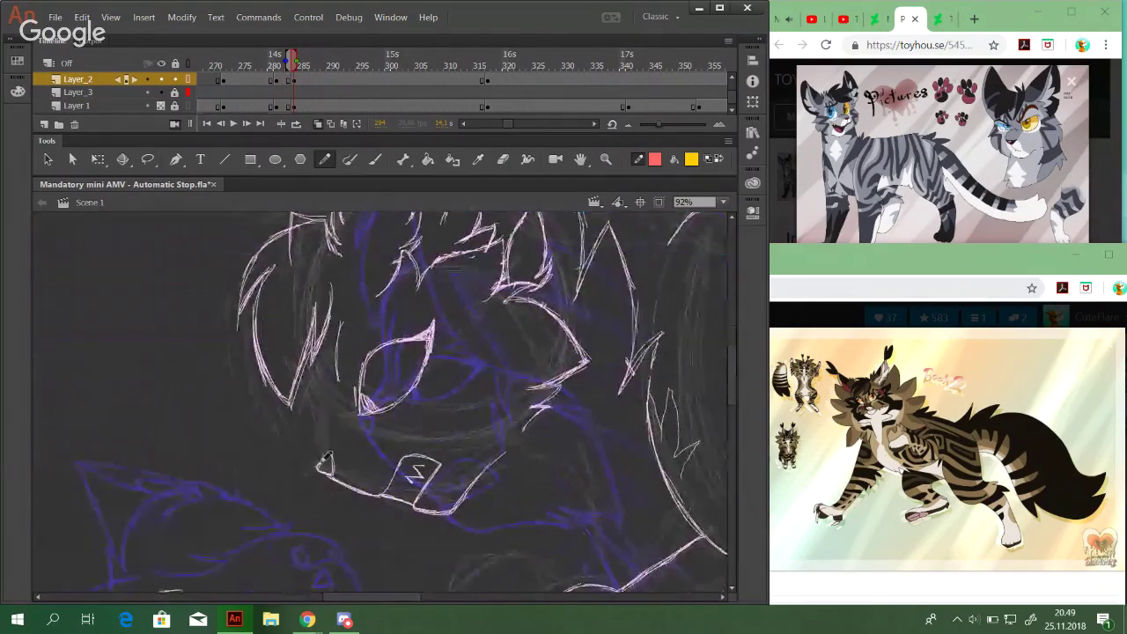
pyautogui.click(606, 158)
pyautogui.moveTo(235, 328); pyautogui.dragTo(553, 562)
pyautogui.press('y')
pyautogui.moveTo(279, 401); pyautogui.dragTo(307, 373)
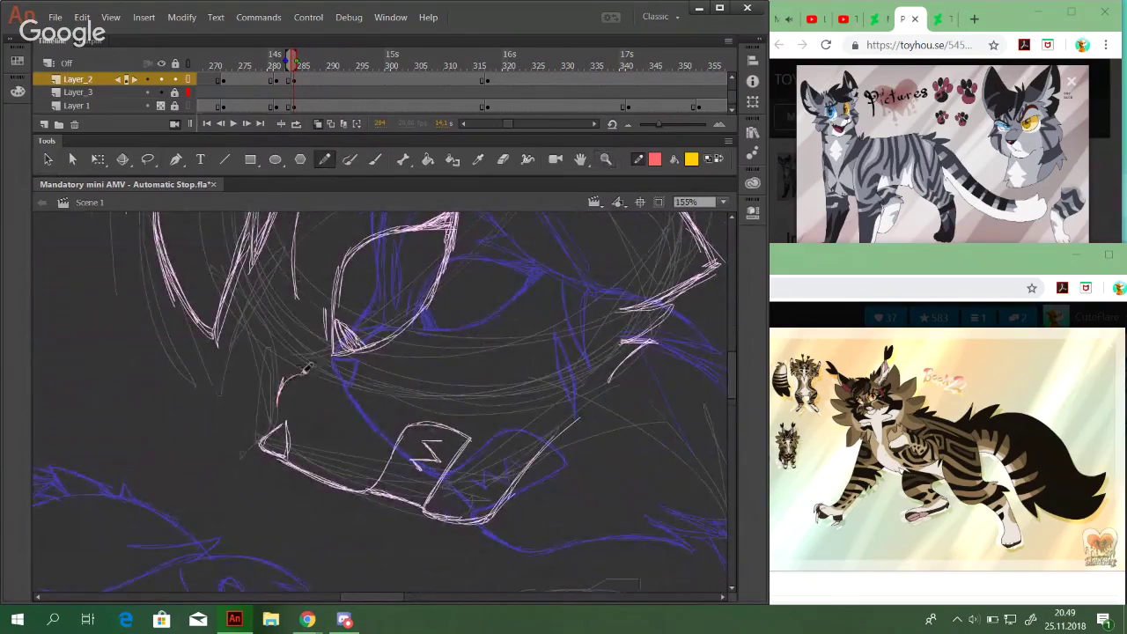
pyautogui.hotkey('ctrl', 'z')
pyautogui.moveTo(279, 412); pyautogui.dragTo(299, 378)
pyautogui.moveTo(266, 431); pyautogui.dragTo(266, 407)
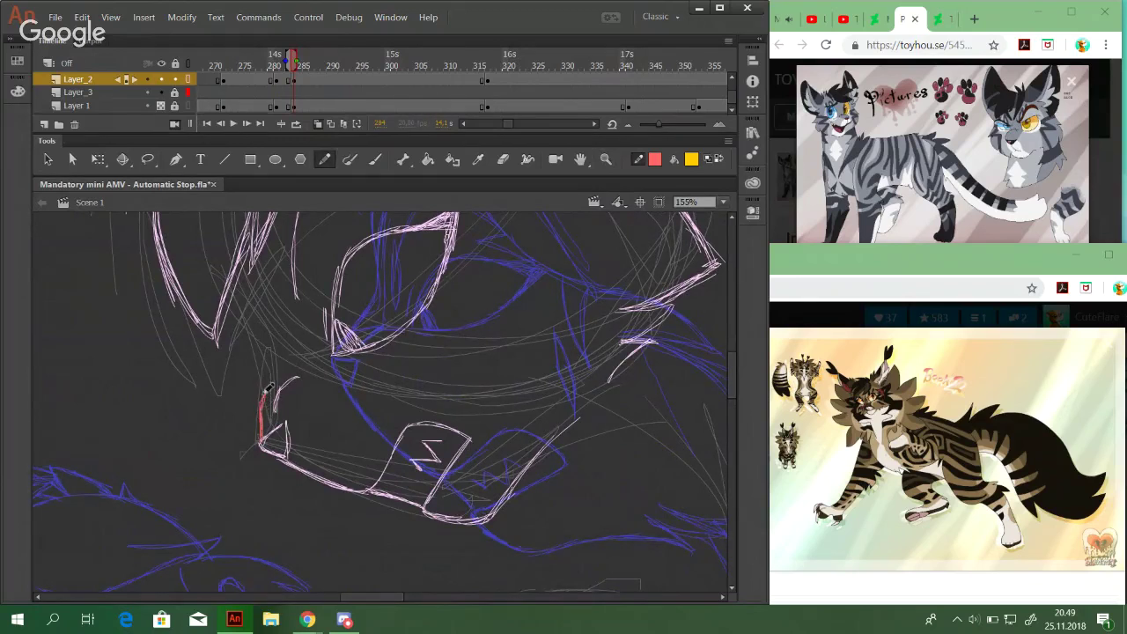
# Continue the face outline from the muzzle up toward the far-side fur, undo stray strokes, and view the sketch at 50%
pyautogui.moveTo(273, 361); pyautogui.dragTo(274, 356)
pyautogui.moveTo(294, 317)
pyautogui.mouseDown()
pyautogui.moveTo(315, 405)
pyautogui.moveTo(282, 390)
pyautogui.moveTo(266, 354)
pyautogui.mouseUp()
pyautogui.moveTo(304, 428); pyautogui.dragTo(266, 360)
pyautogui.moveTo(459, 473)
pyautogui.mouseDown()
pyautogui.moveTo(516, 488)
pyautogui.moveTo(402, 317)
pyautogui.moveTo(370, 317)
pyautogui.mouseUp()
pyautogui.hotkey('ctrl', 'z')
pyautogui.hotkey('ctrl', 'z')
pyautogui.moveTo(219, 324)
pyautogui.mouseDown()
pyautogui.moveTo(218, 342)
pyautogui.moveTo(234, 351)
pyautogui.mouseUp()
pyautogui.moveTo(478, 451)
pyautogui.mouseDown()
pyautogui.moveTo(523, 471)
pyautogui.moveTo(528, 431)
pyautogui.moveTo(517, 421)
pyautogui.mouseUp()
pyautogui.moveTo(468, 376)
pyautogui.mouseDown()
pyautogui.moveTo(503, 422)
pyautogui.moveTo(558, 415)
pyautogui.moveTo(506, 481)
pyautogui.moveTo(568, 479)
pyautogui.moveTo(485, 470)
pyautogui.moveTo(553, 361)
pyautogui.mouseUp()
pyautogui.click(722, 201)
pyautogui.click(709, 276)
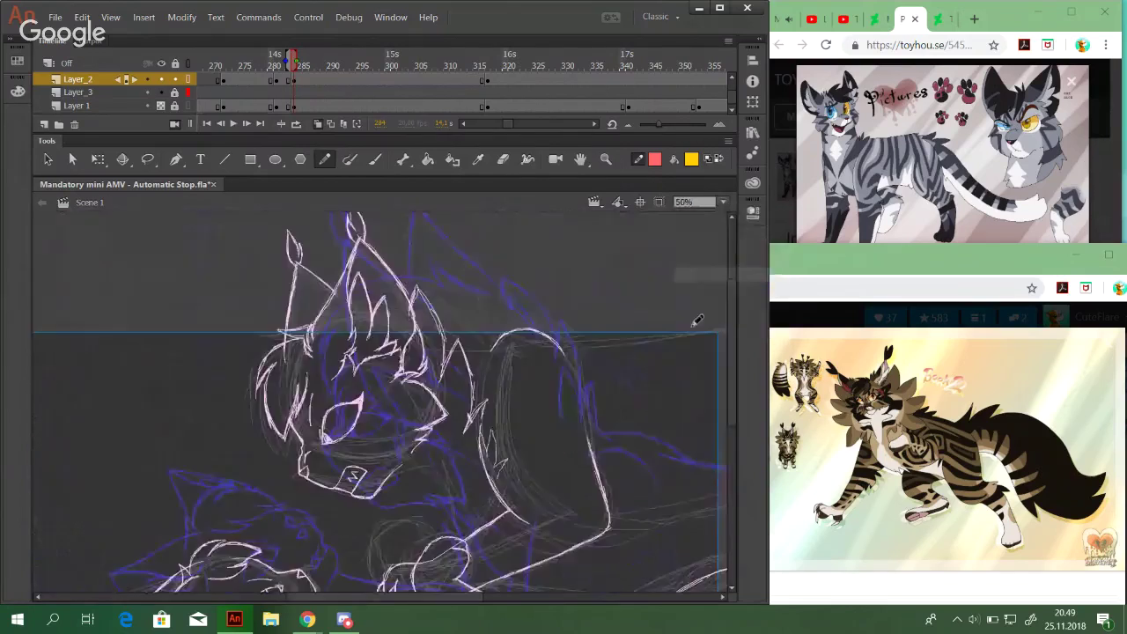
# Sketch a pointed fur tuft linking the second cat's neck fur to its shoulder
pyautogui.moveTo(594, 460)
pyautogui.mouseDown()
pyautogui.moveTo(445, 466)
pyautogui.moveTo(440, 416)
pyautogui.moveTo(489, 438)
pyautogui.mouseUp()
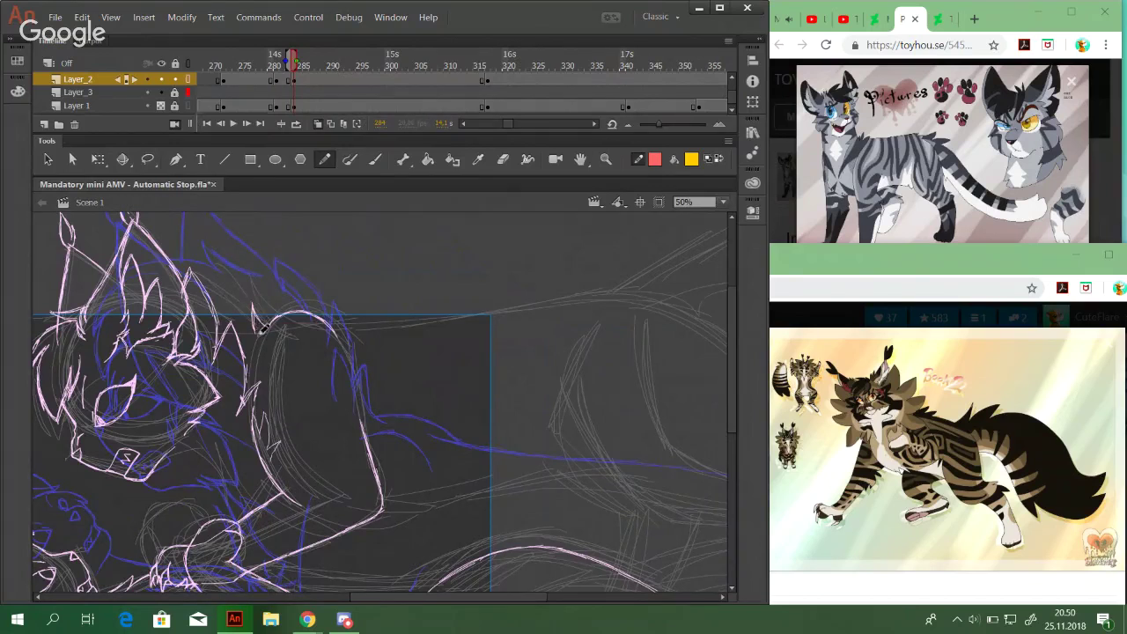
pyautogui.moveTo(236, 289); pyautogui.dragTo(255, 319)
pyautogui.press('space')
pyautogui.moveTo(272, 337); pyautogui.dragTo(317, 336)
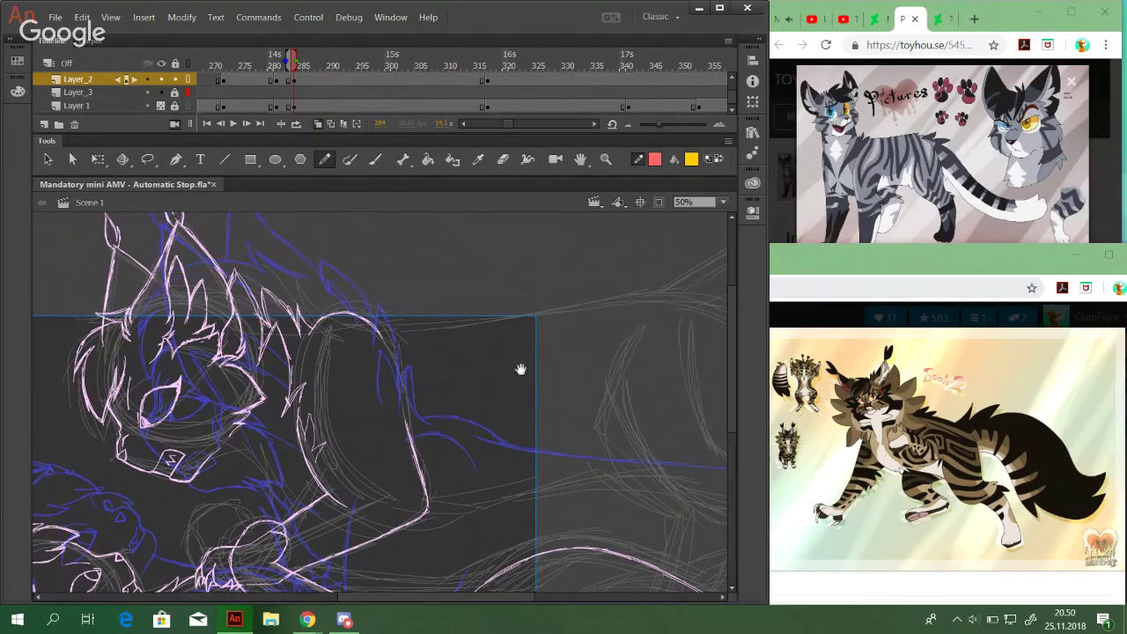
pyautogui.moveTo(433, 391)
pyautogui.mouseDown()
pyautogui.moveTo(367, 384)
pyautogui.moveTo(320, 399)
pyautogui.mouseUp()
pyautogui.moveTo(250, 363); pyautogui.dragTo(324, 359)
pyautogui.moveTo(251, 363); pyautogui.dragTo(421, 339)
pyautogui.moveTo(325, 361); pyautogui.dragTo(447, 330)
pyautogui.moveTo(367, 353); pyautogui.dragTo(468, 321)
pyautogui.hotkey('ctrl', 'z')
pyautogui.hotkey('ctrl', 'z')
pyautogui.hotkey('ctrl', 'z')
pyautogui.hotkey('ctrl', 'z')
pyautogui.hotkey('ctrl', 'z')
# Sketch the second cat's back line from the shoulder across the back and over the rump
pyautogui.moveTo(251, 364)
pyautogui.mouseDown()
pyautogui.moveTo(531, 313)
pyautogui.moveTo(619, 335)
pyautogui.moveTo(667, 373)
pyautogui.mouseUp()
pyautogui.moveTo(534, 387); pyautogui.dragTo(546, 314)
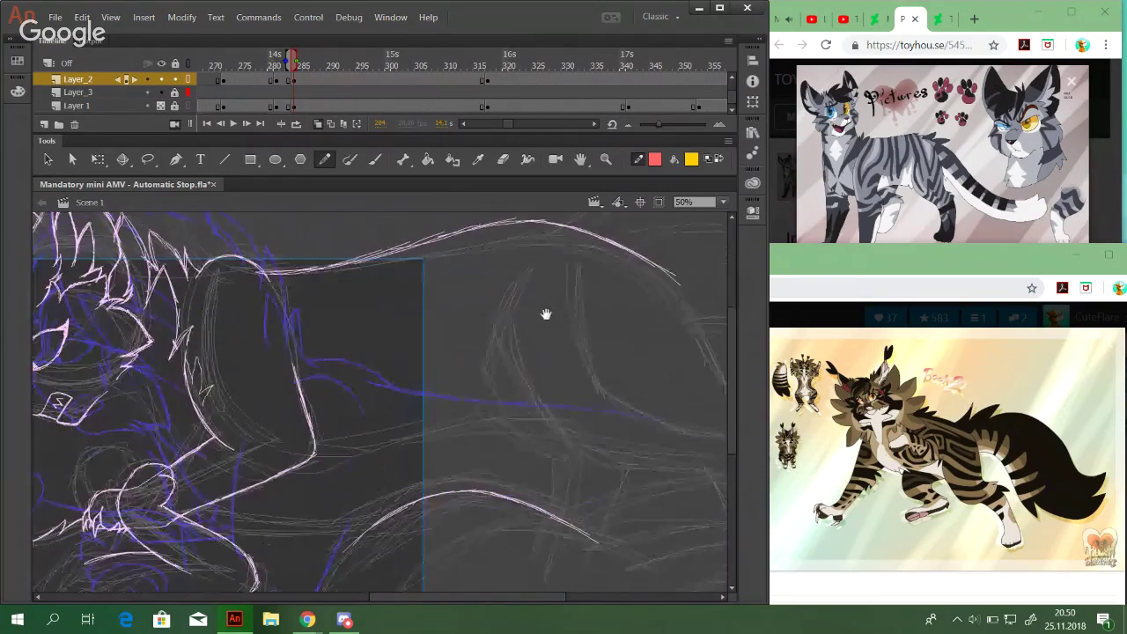
pyautogui.moveTo(331, 429); pyautogui.dragTo(345, 372)
pyautogui.moveTo(557, 341)
pyautogui.mouseDown()
pyautogui.moveTo(396, 342)
pyautogui.moveTo(422, 385)
pyautogui.mouseUp()
# Sketch the second cat's hind leg, with the thigh's front edge, the lower leg and the rear edge from rump to ankle
pyautogui.moveTo(364, 310)
pyautogui.mouseDown()
pyautogui.moveTo(432, 429)
pyautogui.moveTo(465, 448)
pyautogui.moveTo(583, 452)
pyautogui.moveTo(554, 370)
pyautogui.moveTo(589, 445)
pyautogui.mouseUp()
pyautogui.moveTo(590, 332); pyautogui.dragTo(605, 423)
pyautogui.moveTo(518, 233)
pyautogui.mouseDown()
pyautogui.moveTo(565, 299)
pyautogui.moveTo(590, 368)
pyautogui.moveTo(628, 388)
pyautogui.moveTo(650, 454)
pyautogui.mouseUp()
pyautogui.moveTo(643, 410); pyautogui.dragTo(655, 524)
pyautogui.hotkey('ctrl', 'z')
pyautogui.moveTo(643, 395); pyautogui.dragTo(664, 577)
pyautogui.hotkey('ctrl', 'z')
pyautogui.moveTo(656, 475); pyautogui.dragTo(665, 572)
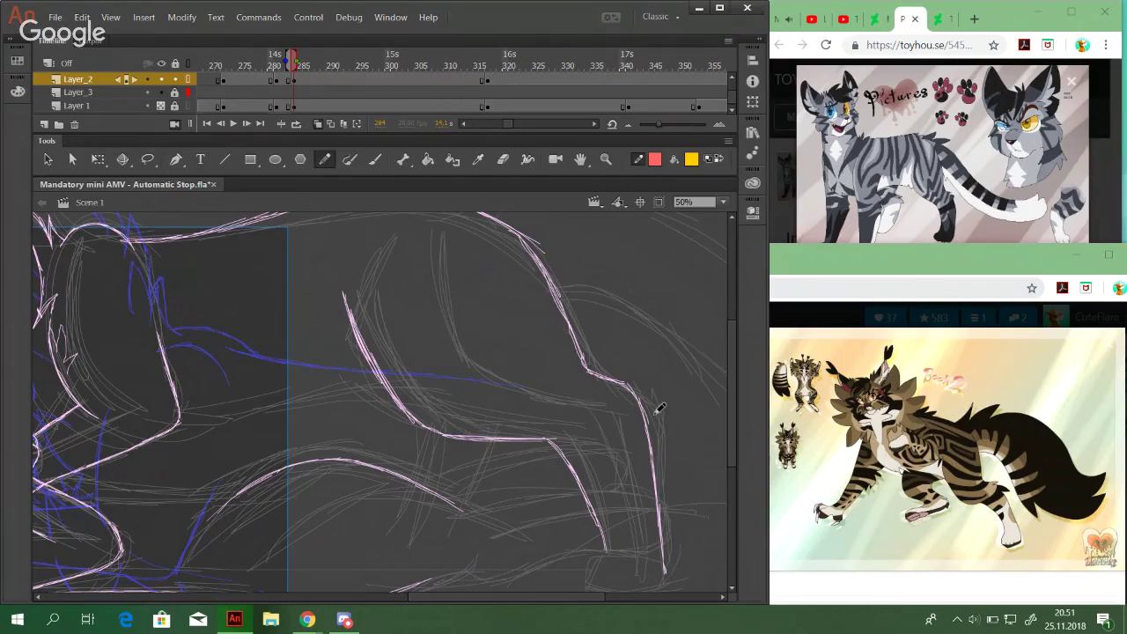
# Reinforce the thigh's front edge and sketch the belly line toward the foreleg, adding a fur tuft behind the elbow
pyautogui.moveTo(450, 385); pyautogui.dragTo(515, 417)
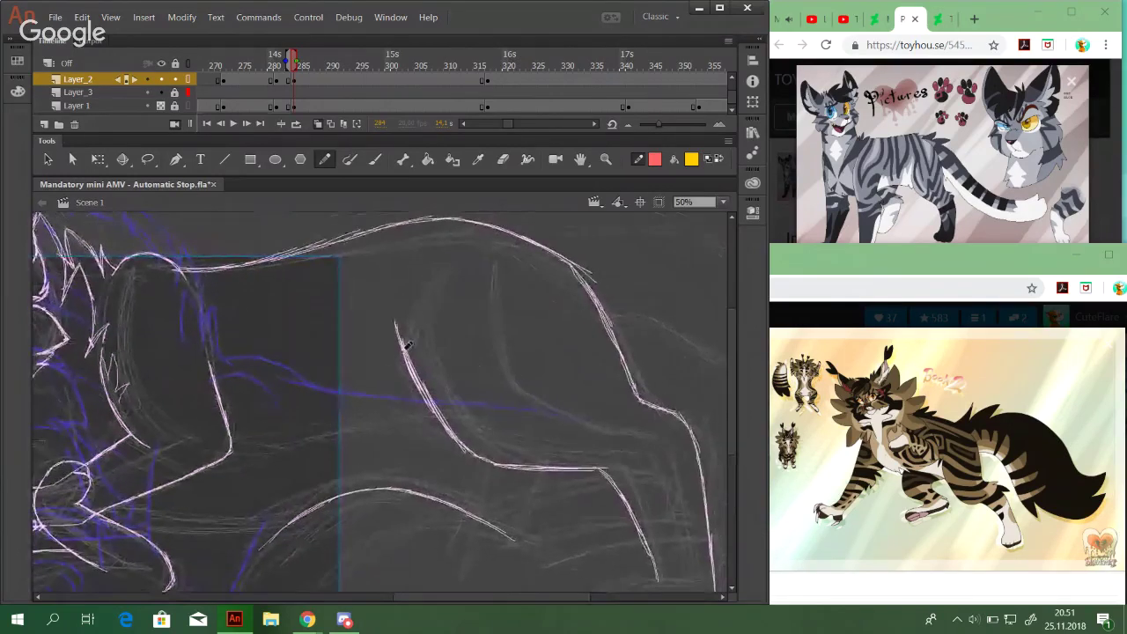
pyautogui.moveTo(401, 317)
pyautogui.mouseDown()
pyautogui.moveTo(461, 440)
pyautogui.moveTo(438, 406)
pyautogui.moveTo(497, 464)
pyautogui.moveTo(466, 443)
pyautogui.moveTo(547, 468)
pyautogui.moveTo(583, 468)
pyautogui.mouseUp()
pyautogui.press('space')
pyautogui.moveTo(433, 387); pyautogui.dragTo(610, 363)
pyautogui.moveTo(380, 442)
pyautogui.mouseDown()
pyautogui.moveTo(430, 456)
pyautogui.moveTo(337, 382)
pyautogui.moveTo(393, 428)
pyautogui.moveTo(390, 415)
pyautogui.mouseUp()
pyautogui.moveTo(284, 420)
pyautogui.mouseDown()
pyautogui.moveTo(339, 417)
pyautogui.moveTo(319, 407)
pyautogui.moveTo(340, 417)
pyautogui.moveTo(319, 405)
pyautogui.moveTo(348, 416)
pyautogui.moveTo(350, 399)
pyautogui.moveTo(354, 415)
pyautogui.moveTo(396, 390)
pyautogui.moveTo(493, 366)
pyautogui.moveTo(431, 379)
pyautogui.moveTo(520, 366)
pyautogui.mouseUp()
pyautogui.moveTo(425, 381); pyautogui.dragTo(533, 367)
pyautogui.moveTo(488, 409)
pyautogui.mouseDown()
pyautogui.moveTo(453, 413)
pyautogui.moveTo(212, 538)
pyautogui.mouseUp()
# Sketch the second cat's hind paw with toe curves and delete the stray line above it
pyautogui.moveTo(546, 389)
pyautogui.mouseDown()
pyautogui.moveTo(403, 468)
pyautogui.moveTo(537, 207)
pyautogui.mouseUp()
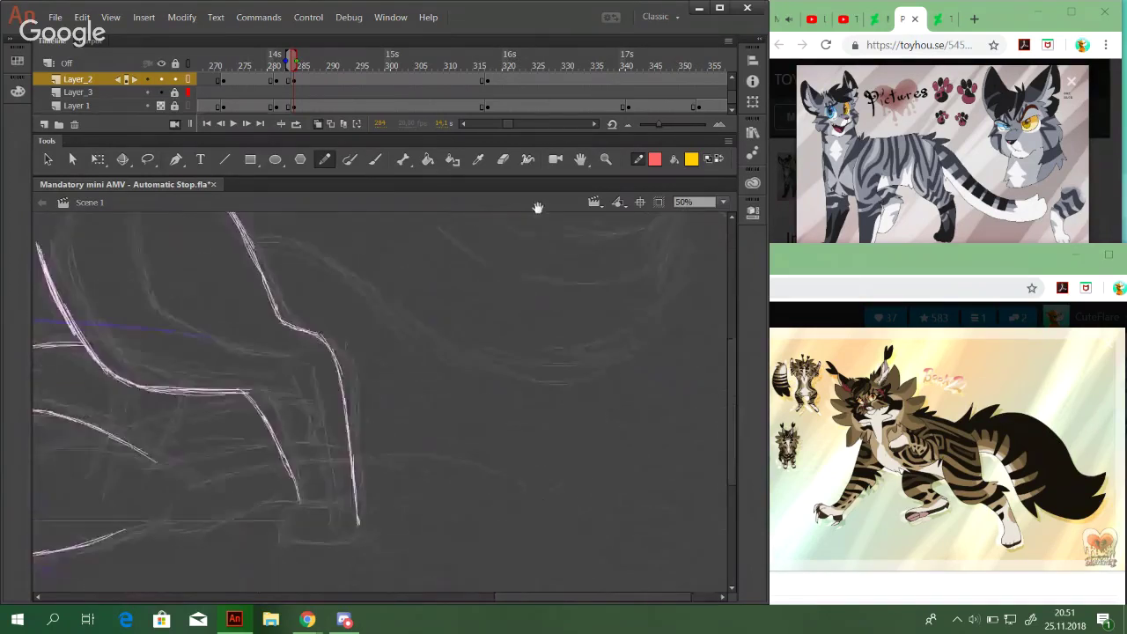
pyautogui.moveTo(423, 358); pyautogui.dragTo(435, 327)
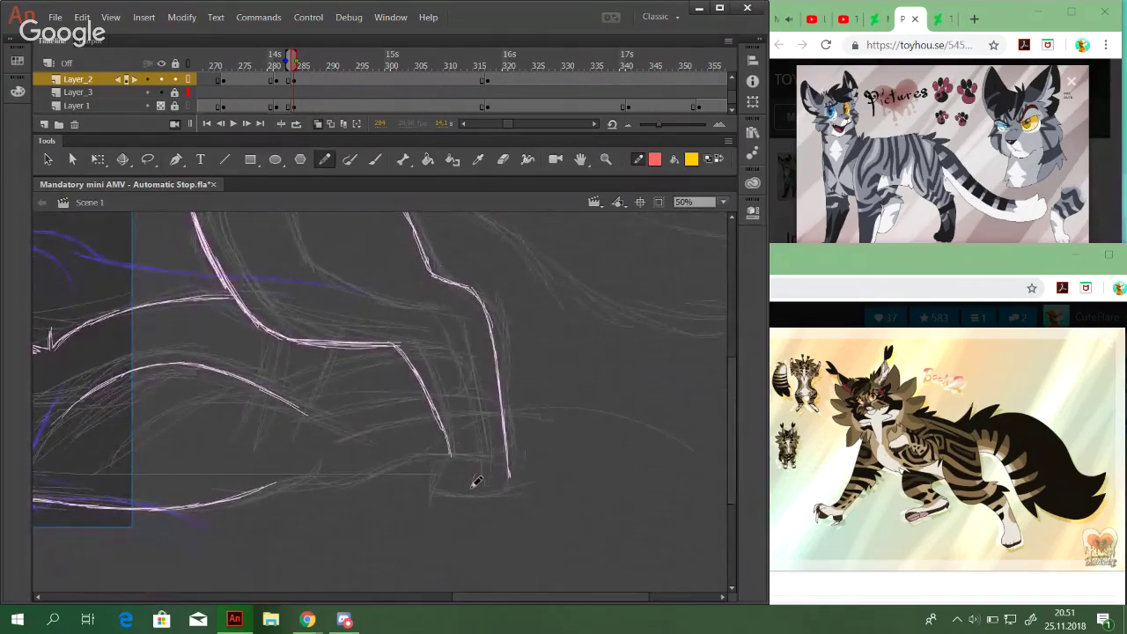
pyautogui.hotkey('ctrl', 'z')
pyautogui.moveTo(476, 471)
pyautogui.mouseDown()
pyautogui.moveTo(473, 495)
pyautogui.moveTo(472, 474)
pyautogui.moveTo(470, 489)
pyautogui.moveTo(496, 494)
pyautogui.mouseUp()
pyautogui.moveTo(507, 453); pyautogui.dragTo(508, 454)
pyautogui.moveTo(443, 468); pyautogui.dragTo(448, 487)
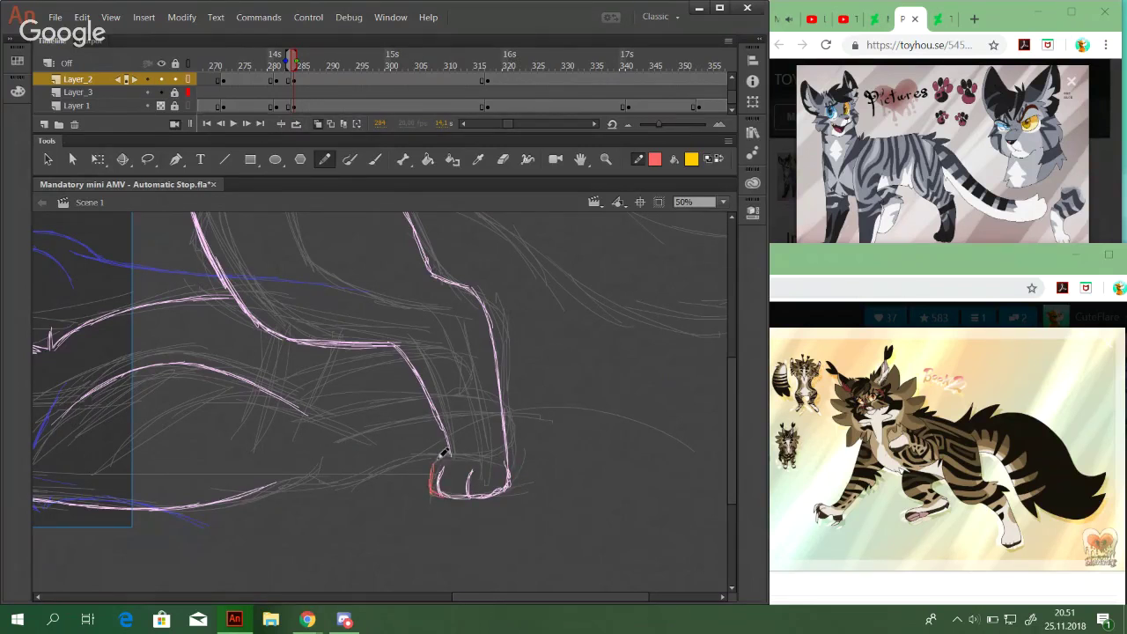
pyautogui.moveTo(434, 472); pyautogui.dragTo(441, 458)
pyautogui.moveTo(430, 448); pyautogui.dragTo(447, 457)
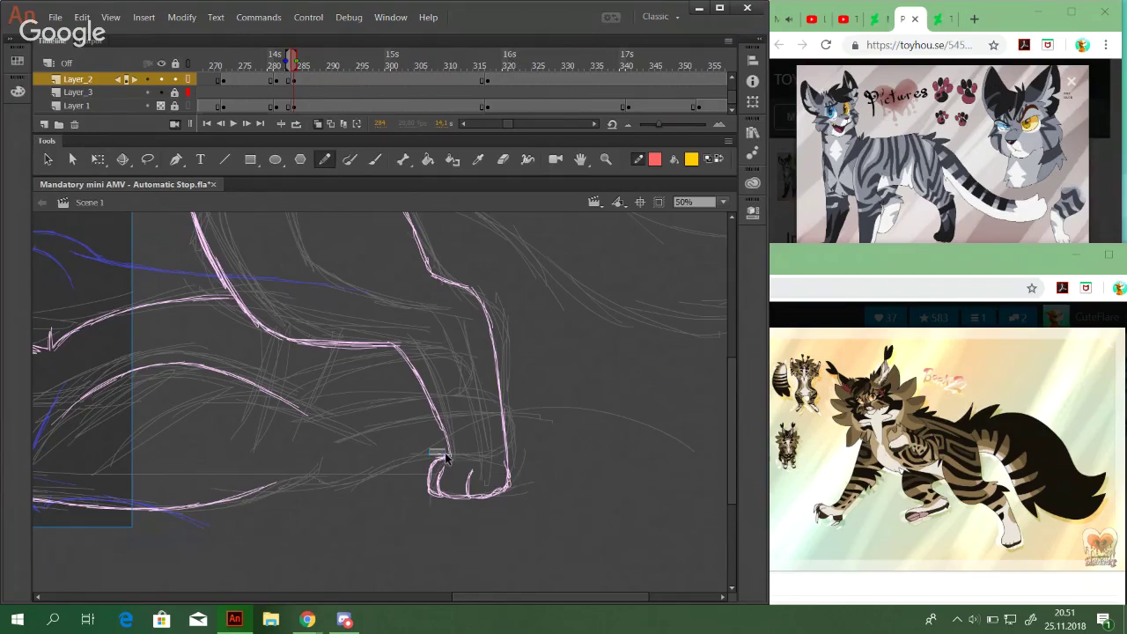
pyautogui.press('Delete')
pyautogui.moveTo(447, 430); pyautogui.dragTo(446, 427)
# Lasso the tip of the second cat's muzzle and shift it slightly with Free Transform, returning to the Pencil tool
pyautogui.press('space')
pyautogui.moveTo(370, 395)
pyautogui.mouseDown()
pyautogui.moveTo(574, 455)
pyautogui.moveTo(757, 476)
pyautogui.mouseUp()
pyautogui.moveTo(472, 433); pyautogui.dragTo(527, 502)
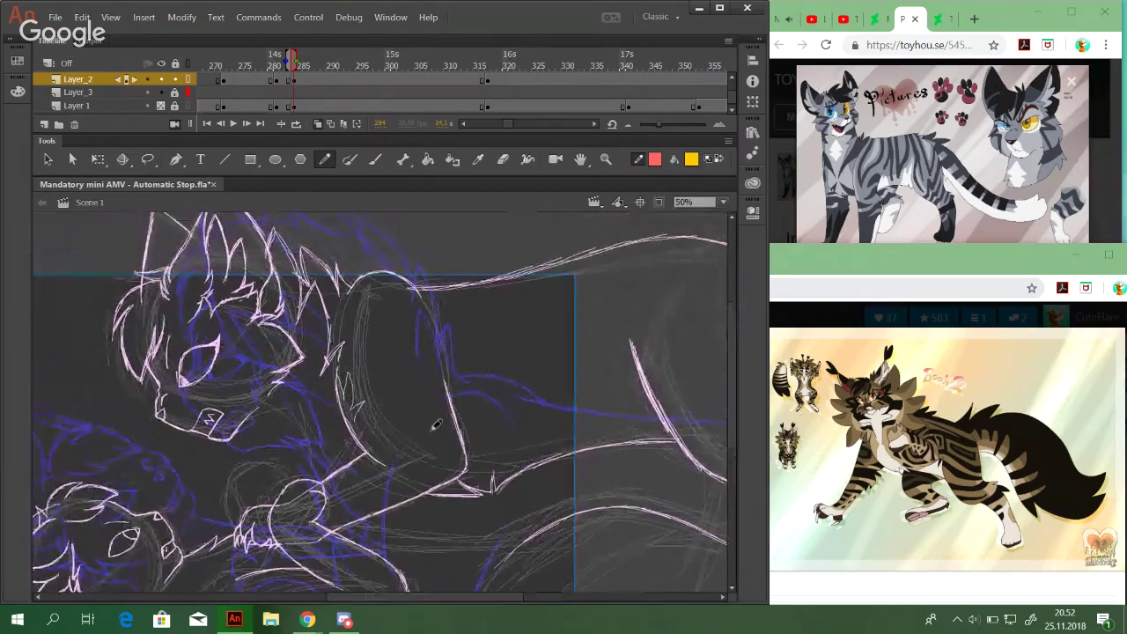
pyautogui.moveTo(267, 390); pyautogui.dragTo(338, 402)
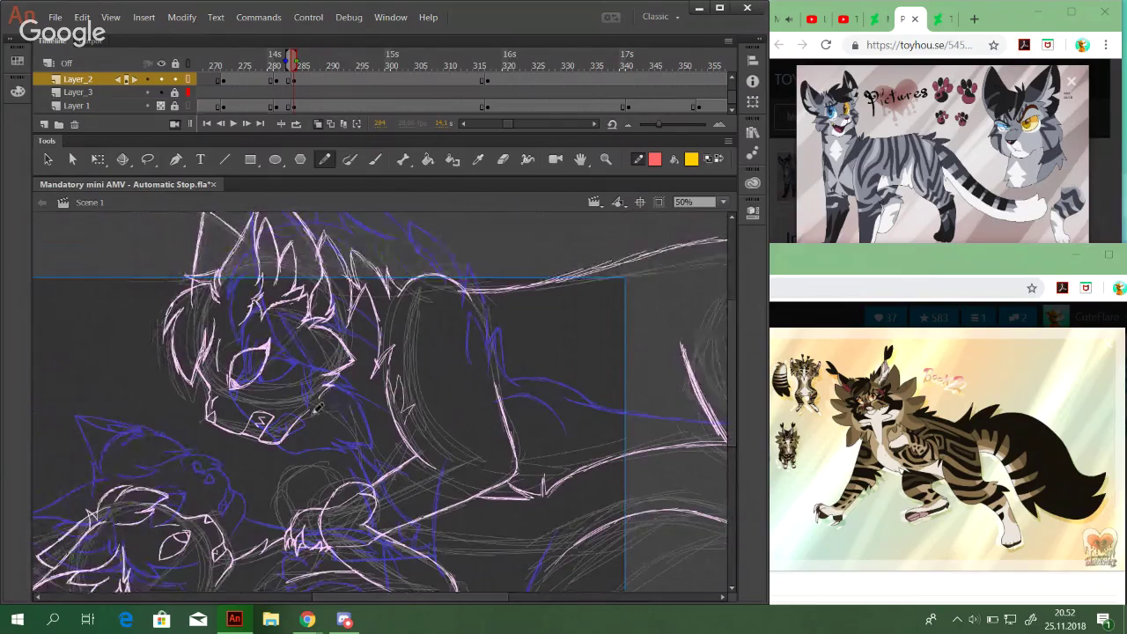
pyautogui.press('z')
pyautogui.moveTo(118, 377); pyautogui.dragTo(449, 531)
pyautogui.moveTo(371, 356); pyautogui.dragTo(375, 418)
pyautogui.click(324, 159)
pyautogui.click(148, 159)
pyautogui.moveTo(231, 339)
pyautogui.mouseDown()
pyautogui.moveTo(280, 373)
pyautogui.moveTo(379, 390)
pyautogui.moveTo(337, 383)
pyautogui.moveTo(346, 392)
pyautogui.moveTo(305, 438)
pyautogui.moveTo(339, 454)
pyautogui.moveTo(264, 462)
pyautogui.moveTo(188, 359)
pyautogui.moveTo(233, 341)
pyautogui.mouseUp()
pyautogui.click(97, 161)
pyautogui.moveTo(218, 412); pyautogui.dragTo(215, 396)
pyautogui.click(176, 368)
pyautogui.press('y')
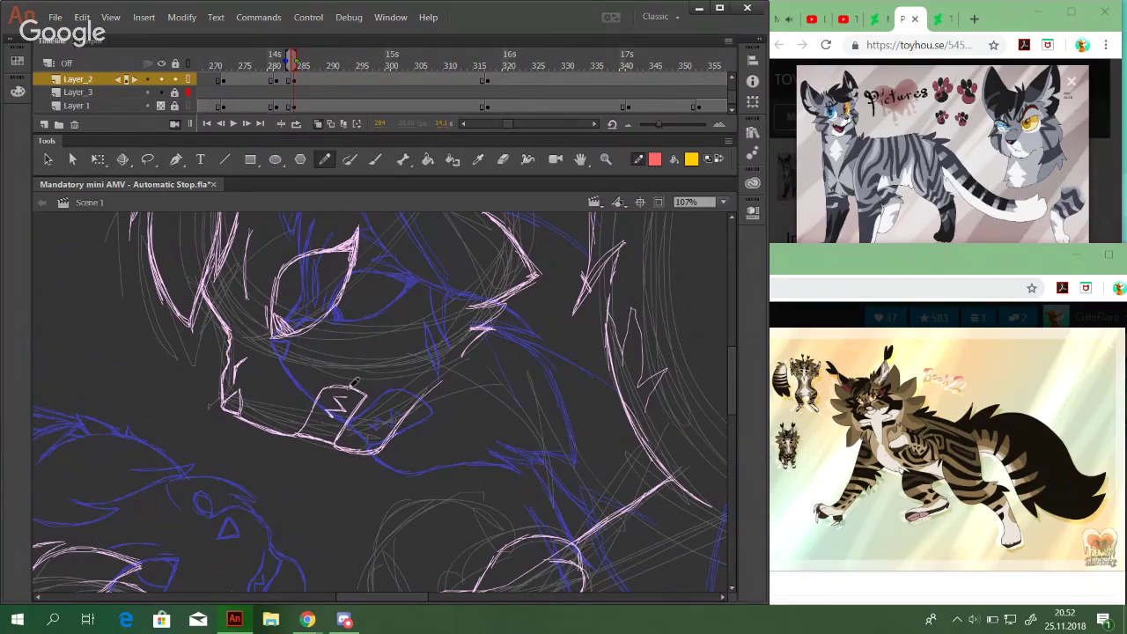
# Sketch the second cat's throat and chest line with fur tufts from the chin to the foreleg, undoing stray strokes
pyautogui.press('space')
pyautogui.moveTo(498, 428)
pyautogui.mouseDown()
pyautogui.moveTo(435, 453)
pyautogui.moveTo(365, 334)
pyautogui.mouseUp()
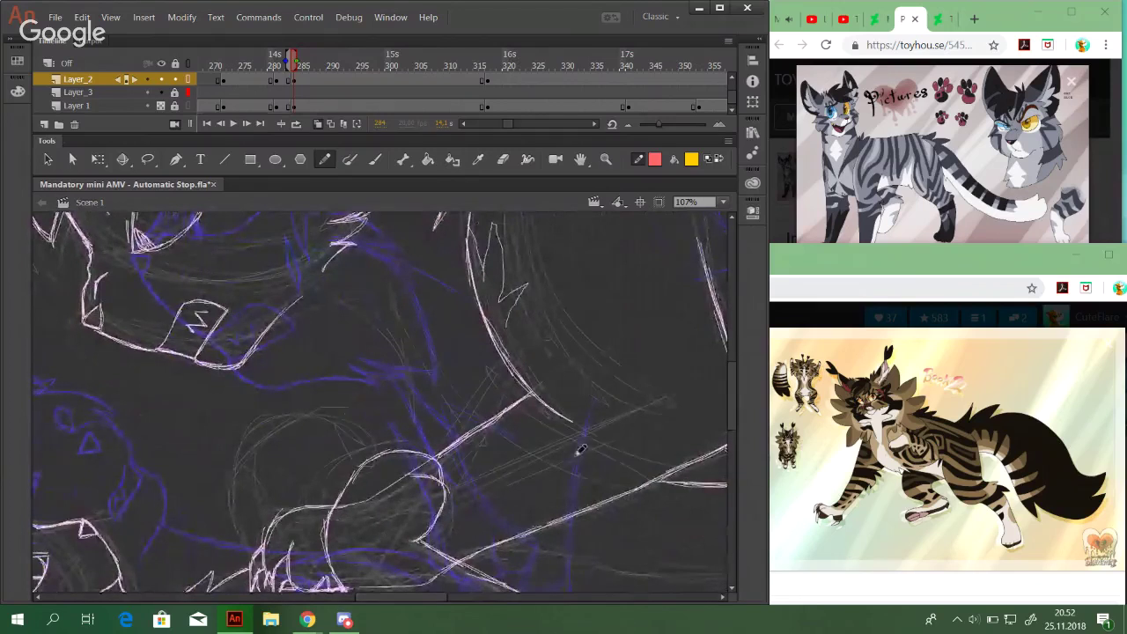
pyautogui.moveTo(414, 436); pyautogui.dragTo(375, 437)
pyautogui.moveTo(635, 485)
pyautogui.mouseDown()
pyautogui.moveTo(450, 465)
pyautogui.moveTo(508, 473)
pyautogui.moveTo(407, 451)
pyautogui.moveTo(332, 395)
pyautogui.moveTo(364, 418)
pyautogui.moveTo(294, 385)
pyautogui.moveTo(356, 400)
pyautogui.mouseUp()
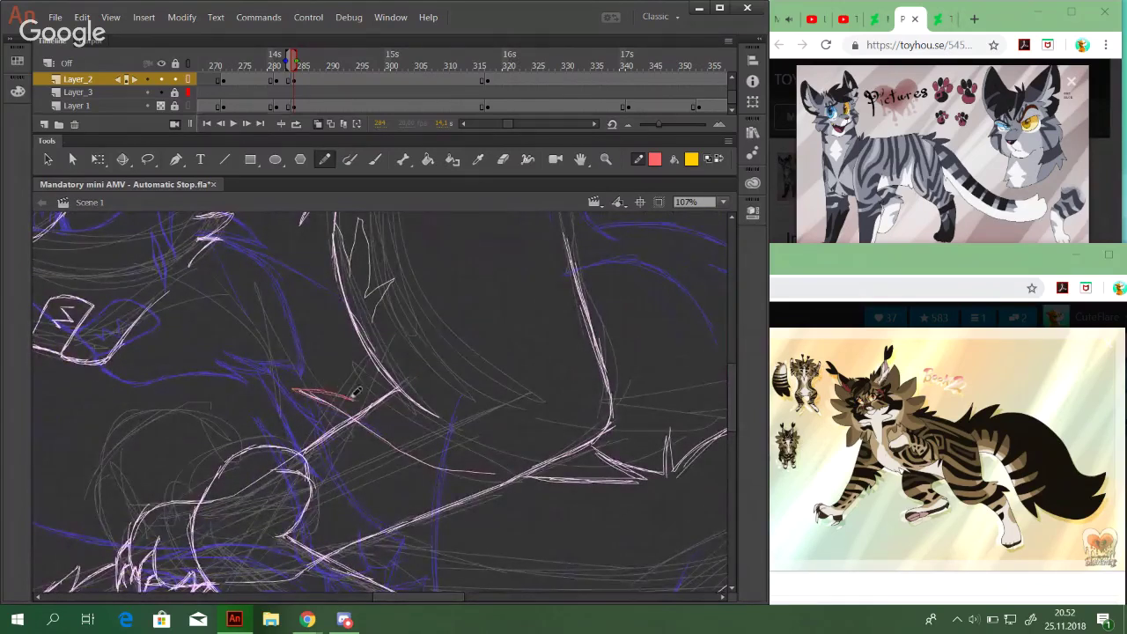
pyautogui.moveTo(271, 377)
pyautogui.mouseDown()
pyautogui.moveTo(347, 398)
pyautogui.moveTo(338, 391)
pyautogui.mouseUp()
pyautogui.hotkey('ctrl', 'z')
pyautogui.hotkey('ctrl', 'z')
pyautogui.moveTo(163, 298); pyautogui.dragTo(262, 336)
pyautogui.moveTo(180, 300)
pyautogui.mouseDown()
pyautogui.moveTo(246, 323)
pyautogui.moveTo(211, 314)
pyautogui.moveTo(291, 373)
pyautogui.moveTo(243, 332)
pyautogui.moveTo(355, 391)
pyautogui.mouseUp()
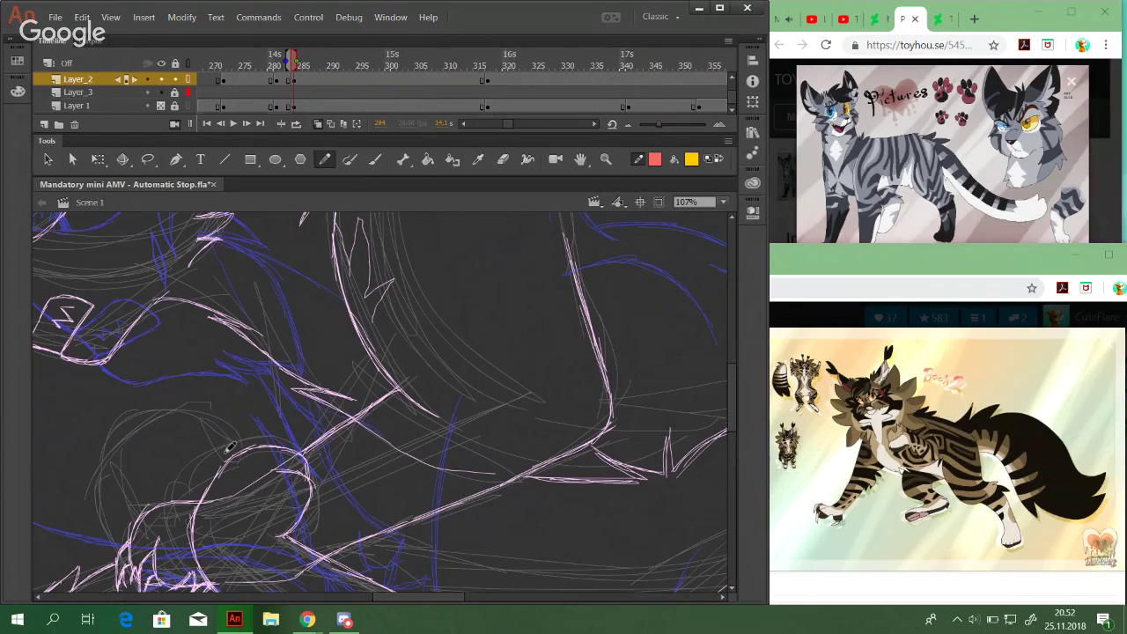
# Swap the stroke and fill colors to draw in yellow, and turn off Layer_2's outline display
pyautogui.moveTo(429, 408)
pyautogui.mouseDown()
pyautogui.moveTo(463, 428)
pyautogui.moveTo(537, 563)
pyautogui.mouseUp()
pyautogui.moveTo(339, 229); pyautogui.dragTo(475, 313)
pyautogui.moveTo(499, 442)
pyautogui.mouseDown()
pyautogui.moveTo(488, 320)
pyautogui.moveTo(458, 244)
pyautogui.mouseUp()
pyautogui.moveTo(503, 375); pyautogui.dragTo(581, 198)
pyautogui.moveTo(548, 370)
pyautogui.mouseDown()
pyautogui.moveTo(569, 382)
pyautogui.moveTo(546, 395)
pyautogui.moveTo(621, 361)
pyautogui.mouseUp()
pyautogui.click(718, 159)
pyautogui.click(318, 125)
pyautogui.click(319, 125)
pyautogui.click(187, 81)
pyautogui.moveTo(475, 391)
pyautogui.mouseDown()
pyautogui.moveTo(388, 332)
pyautogui.moveTo(463, 519)
pyautogui.mouseUp()
pyautogui.moveTo(417, 465)
pyautogui.mouseDown()
pyautogui.moveTo(484, 387)
pyautogui.moveTo(488, 284)
pyautogui.moveTo(536, 443)
pyautogui.moveTo(535, 485)
pyautogui.mouseUp()
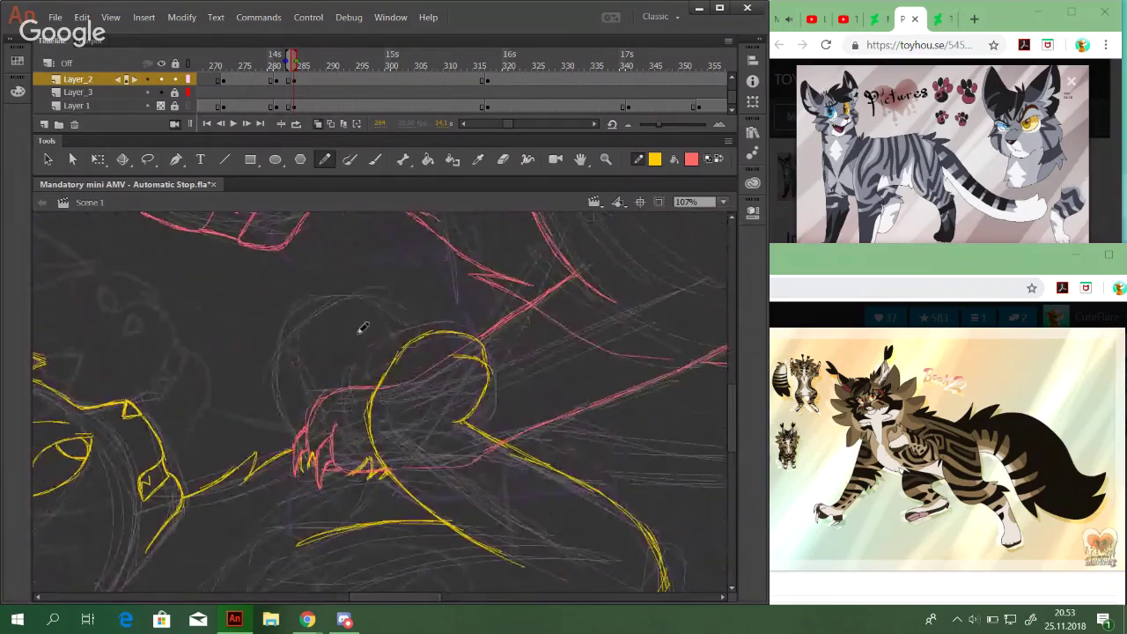
# Sketch the top and toe curves of the yellow cat's other raised forepaw, undoing stray strokes
pyautogui.moveTo(348, 363)
pyautogui.mouseDown()
pyautogui.moveTo(374, 364)
pyautogui.moveTo(383, 325)
pyautogui.moveTo(384, 368)
pyautogui.moveTo(373, 323)
pyautogui.moveTo(385, 357)
pyautogui.moveTo(397, 356)
pyautogui.moveTo(376, 361)
pyautogui.moveTo(408, 358)
pyautogui.moveTo(420, 337)
pyautogui.moveTo(401, 312)
pyautogui.moveTo(426, 322)
pyautogui.moveTo(418, 315)
pyautogui.moveTo(428, 332)
pyautogui.moveTo(406, 304)
pyautogui.moveTo(427, 326)
pyautogui.moveTo(376, 296)
pyautogui.moveTo(410, 304)
pyautogui.moveTo(349, 294)
pyautogui.moveTo(377, 292)
pyautogui.moveTo(307, 316)
pyautogui.mouseUp()
pyautogui.hotkey('ctrl', 'z')
pyautogui.hotkey('ctrl', 'z')
pyautogui.hotkey('ctrl', 'z')
pyautogui.hotkey('ctrl', 'z')
pyautogui.hotkey('ctrl', 'z')
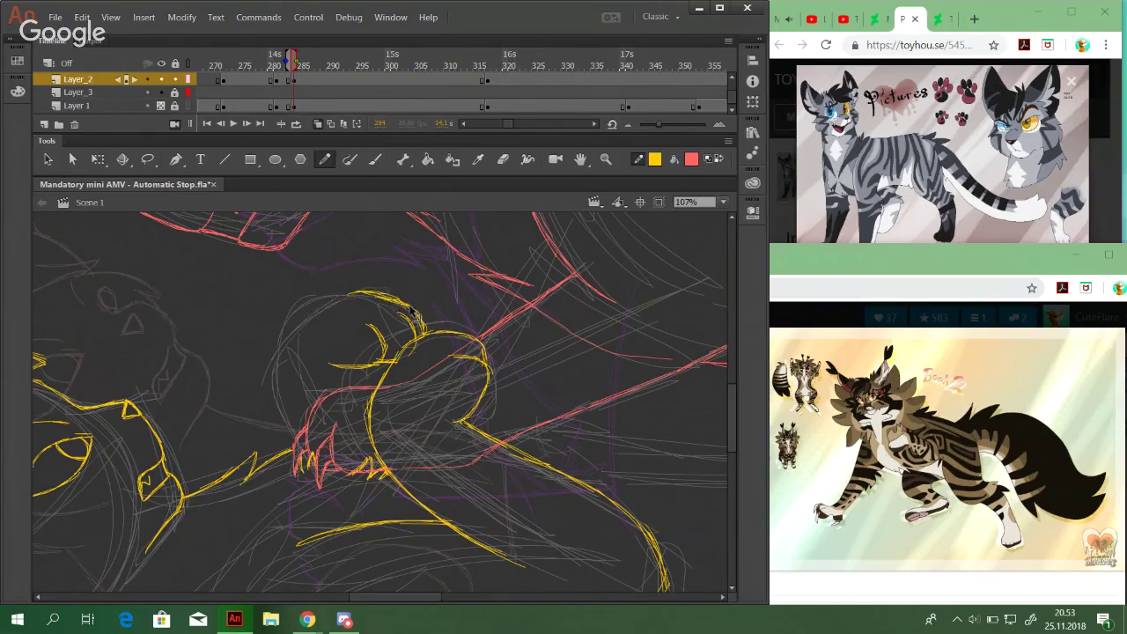
# Complete the forepaw's outer outline down to the chest fur, redoing the first strokes
pyautogui.moveTo(416, 309)
pyautogui.mouseDown()
pyautogui.moveTo(353, 292)
pyautogui.moveTo(312, 310)
pyautogui.moveTo(291, 332)
pyautogui.moveTo(278, 420)
pyautogui.mouseUp()
pyautogui.hotkey('ctrl', 'z')
pyautogui.hotkey('ctrl', 'z')
pyautogui.hotkey('ctrl', 'z')
pyautogui.moveTo(303, 321)
pyautogui.mouseDown()
pyautogui.moveTo(279, 440)
pyautogui.moveTo(292, 444)
pyautogui.mouseUp()
pyautogui.moveTo(382, 358); pyautogui.dragTo(377, 384)
pyautogui.moveTo(279, 426); pyautogui.dragTo(280, 454)
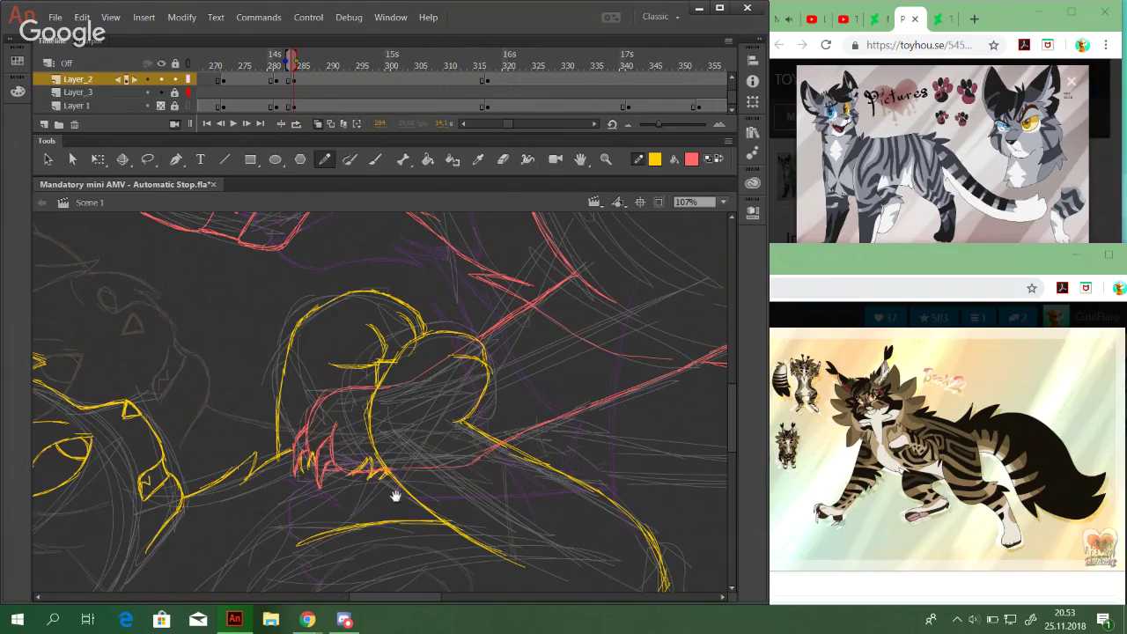
# Sketch the underside of the yellow cat's hind leg, then try its upper edge and undo stray strokes
pyautogui.moveTo(443, 372)
pyautogui.mouseDown()
pyautogui.moveTo(496, 299)
pyautogui.moveTo(488, 419)
pyautogui.moveTo(375, 352)
pyautogui.moveTo(232, 376)
pyautogui.moveTo(378, 494)
pyautogui.moveTo(420, 477)
pyautogui.moveTo(370, 422)
pyautogui.mouseUp()
pyautogui.moveTo(219, 522)
pyautogui.mouseDown()
pyautogui.moveTo(379, 518)
pyautogui.moveTo(437, 466)
pyautogui.moveTo(402, 506)
pyautogui.moveTo(453, 462)
pyautogui.moveTo(599, 403)
pyautogui.mouseUp()
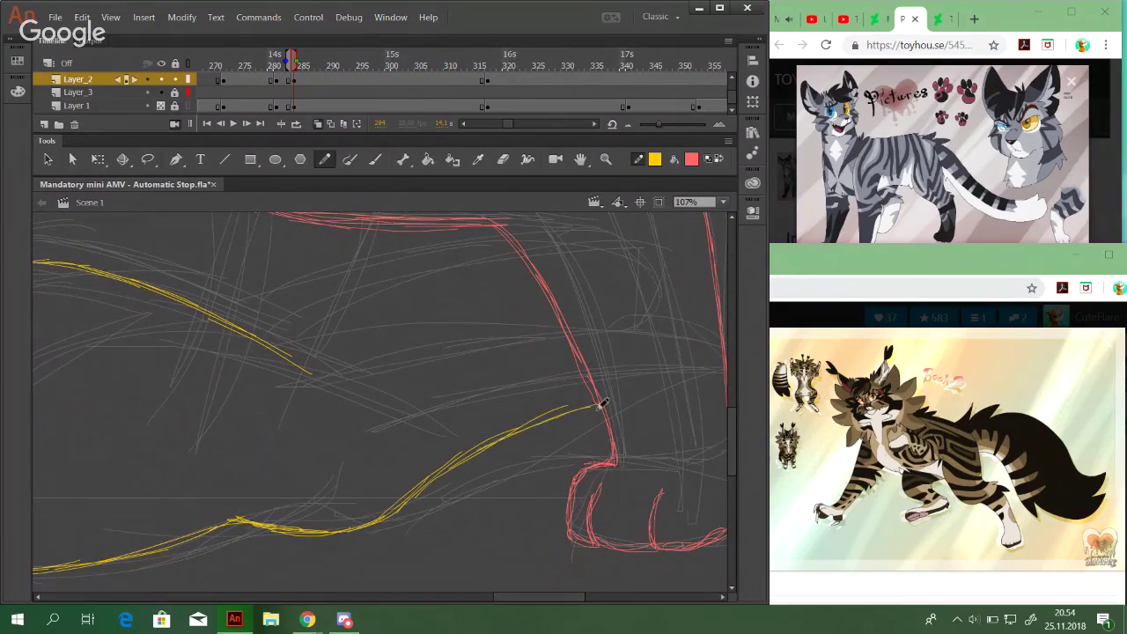
pyautogui.moveTo(291, 360)
pyautogui.mouseDown()
pyautogui.moveTo(360, 330)
pyautogui.moveTo(285, 368)
pyautogui.moveTo(472, 305)
pyautogui.moveTo(407, 318)
pyautogui.moveTo(584, 279)
pyautogui.mouseUp()
pyautogui.hotkey('ctrl', 'z')
pyautogui.hotkey('ctrl', 'z')
pyautogui.hotkey('ctrl', 'z')
pyautogui.hotkey('ctrl', 'z')
pyautogui.hotkey('ctrl', 'z')
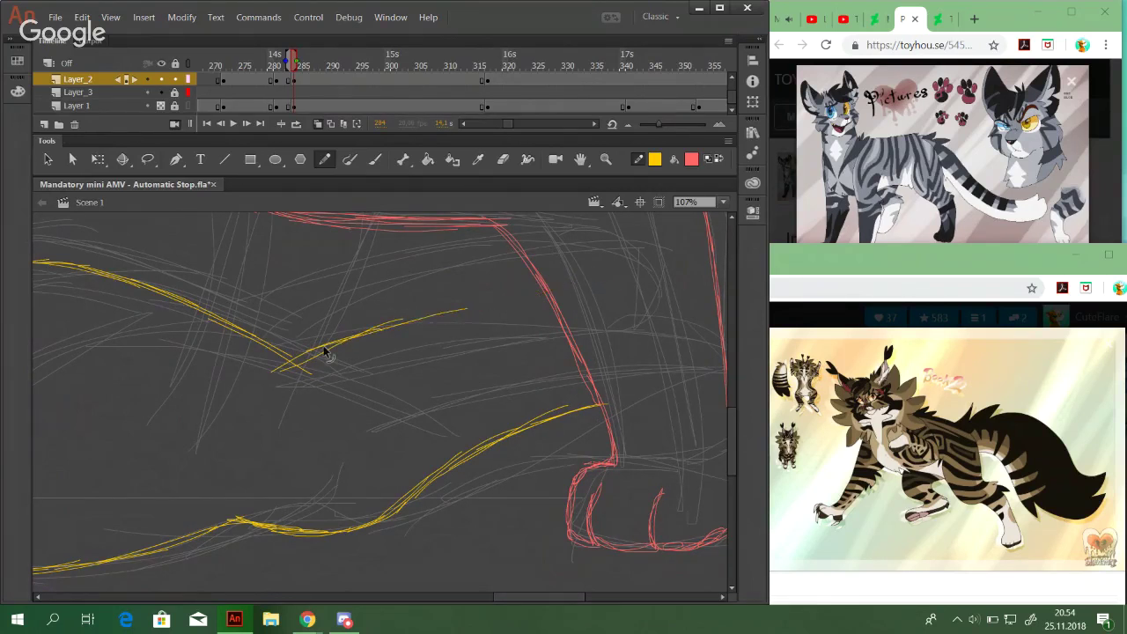
# Sketch the yellow cat's rounded hind paw with two toe curves and join it to the leg's upper edge
pyautogui.moveTo(609, 402)
pyautogui.mouseDown()
pyautogui.moveTo(647, 389)
pyautogui.moveTo(644, 322)
pyautogui.moveTo(655, 327)
pyautogui.moveTo(596, 291)
pyautogui.mouseUp()
pyautogui.moveTo(349, 333)
pyautogui.mouseDown()
pyautogui.moveTo(279, 370)
pyautogui.moveTo(348, 350)
pyautogui.mouseUp()
pyautogui.hotkey('ctrl', 'z')
pyautogui.hotkey('ctrl', 'z')
pyautogui.moveTo(361, 344)
pyautogui.mouseDown()
pyautogui.moveTo(330, 349)
pyautogui.moveTo(604, 273)
pyautogui.moveTo(652, 287)
pyautogui.mouseUp()
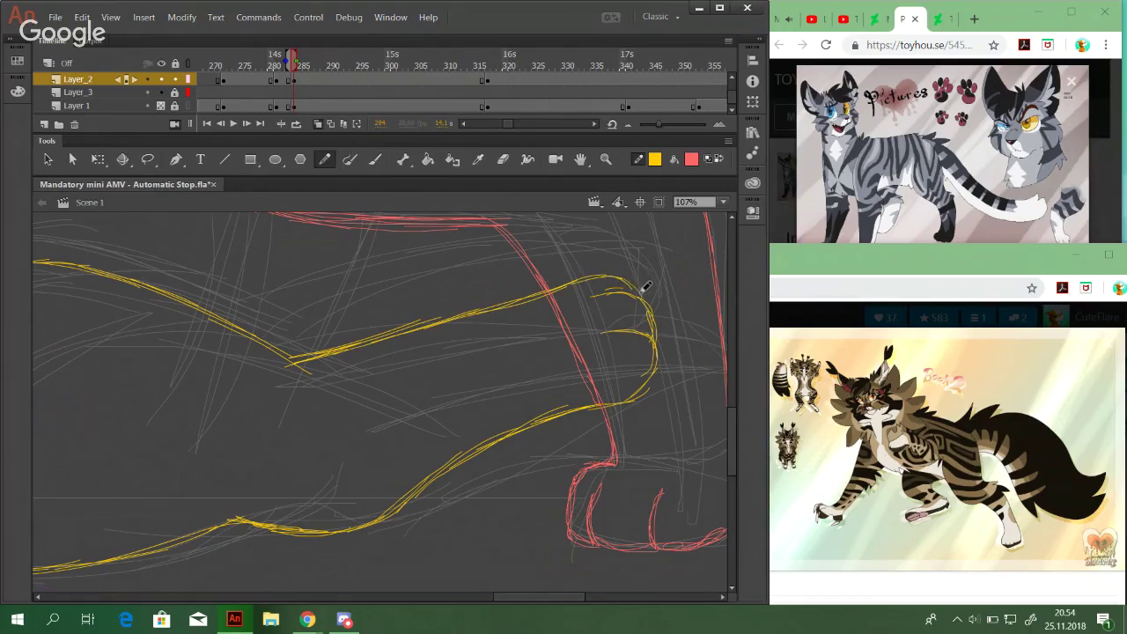
pyautogui.moveTo(647, 329); pyautogui.dragTo(536, 300)
pyautogui.moveTo(296, 344)
pyautogui.mouseDown()
pyautogui.moveTo(450, 390)
pyautogui.moveTo(500, 390)
pyautogui.mouseUp()
pyautogui.moveTo(460, 349); pyautogui.dragTo(604, 314)
pyautogui.moveTo(524, 334); pyautogui.dragTo(627, 303)
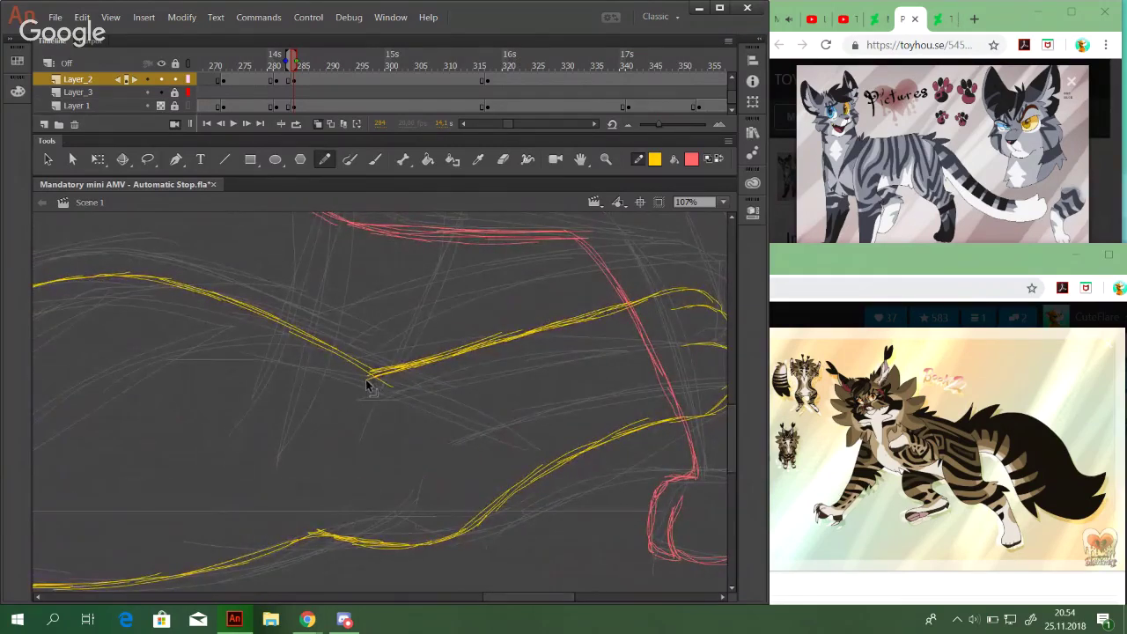
# Lasso the yellow cat's fur line between the chin and the raised forepaw, nudge it upward and deselect it
pyautogui.moveTo(298, 439); pyautogui.dragTo(586, 402)
pyautogui.moveTo(269, 426)
pyautogui.mouseDown()
pyautogui.moveTo(485, 448)
pyautogui.moveTo(573, 470)
pyautogui.moveTo(490, 481)
pyautogui.moveTo(578, 483)
pyautogui.moveTo(548, 488)
pyautogui.moveTo(472, 460)
pyautogui.moveTo(432, 338)
pyautogui.moveTo(583, 286)
pyautogui.moveTo(601, 412)
pyautogui.mouseUp()
pyautogui.press('l')
pyautogui.moveTo(328, 409)
pyautogui.mouseDown()
pyautogui.moveTo(379, 434)
pyautogui.moveTo(413, 405)
pyautogui.moveTo(434, 373)
pyautogui.moveTo(432, 348)
pyautogui.moveTo(333, 352)
pyautogui.mouseUp()
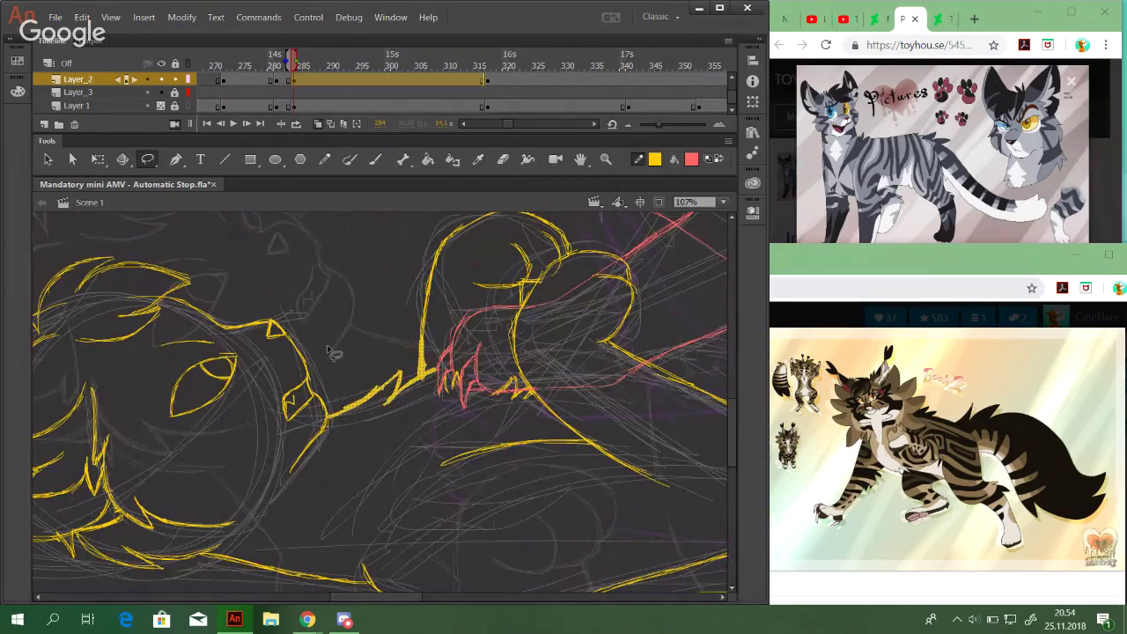
pyautogui.press('Up')
pyautogui.press('Up')
pyautogui.press('Up')
pyautogui.press('Up')
pyautogui.press('Up')
pyautogui.press('Up')
pyautogui.press('Up')
pyautogui.press('Up')
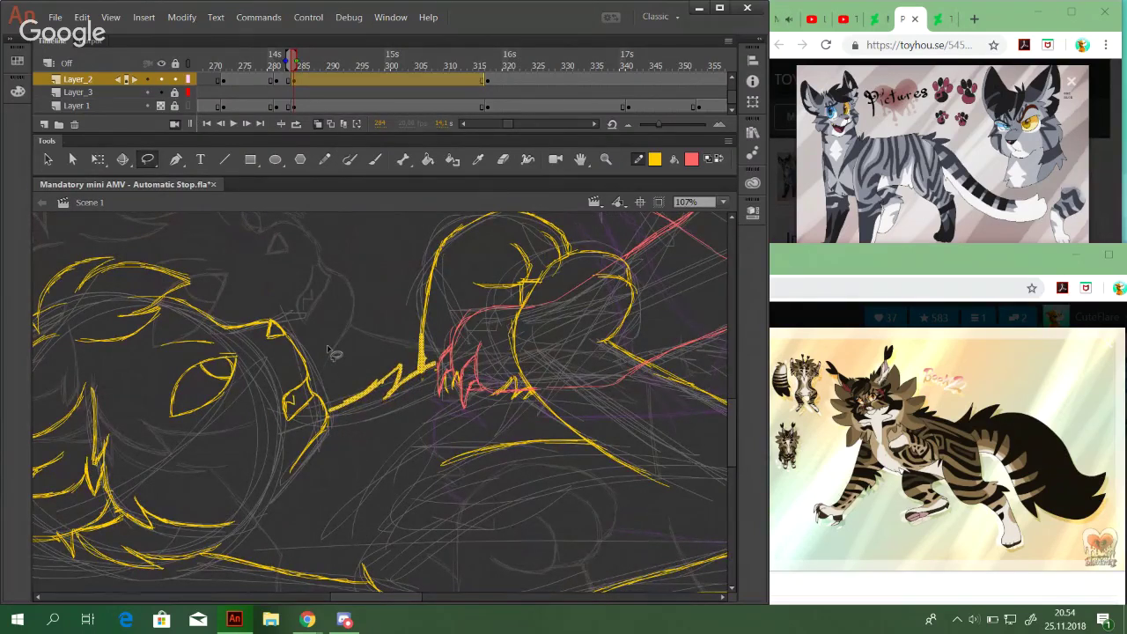
pyautogui.press('Up')
pyautogui.press('Up')
pyautogui.press('Up')
pyautogui.press('Up')
pyautogui.press('Up')
pyautogui.press('Up')
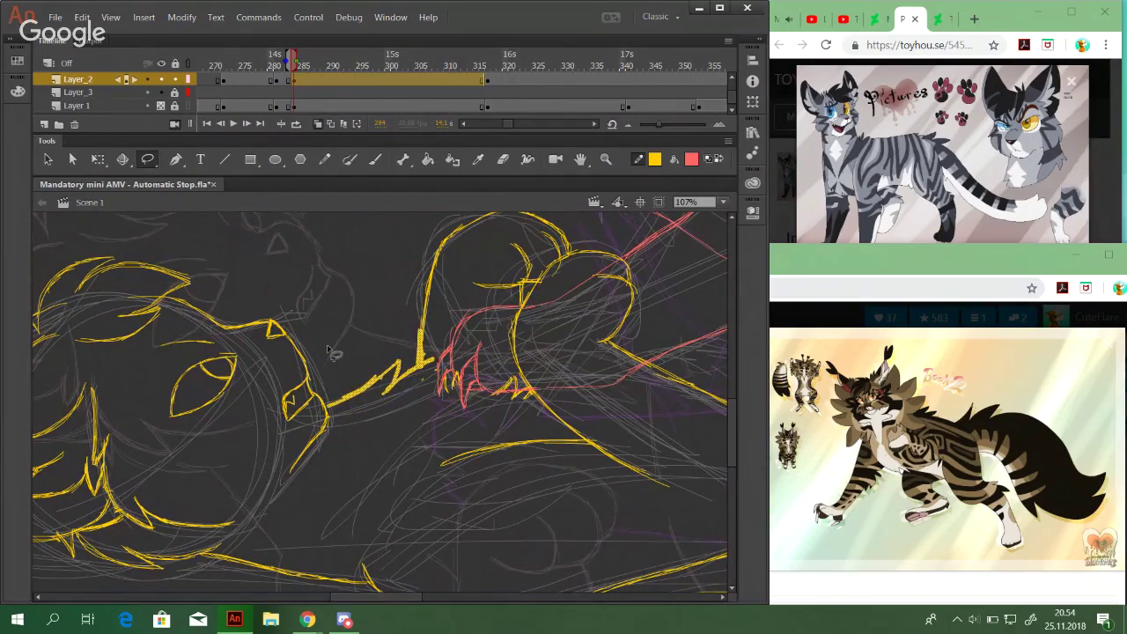
pyautogui.press('Up')
pyautogui.press('Up')
pyautogui.click(389, 404)
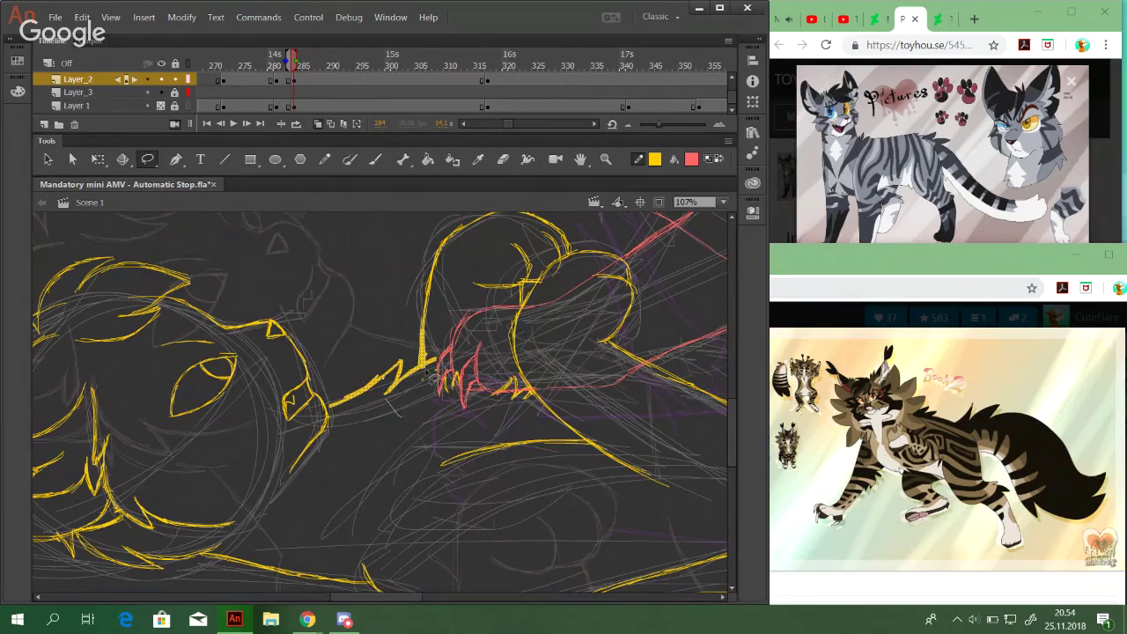
pyautogui.moveTo(417, 360); pyautogui.dragTo(414, 288)
pyautogui.moveTo(416, 361)
pyautogui.mouseDown()
pyautogui.moveTo(437, 293)
pyautogui.moveTo(441, 314)
pyautogui.moveTo(406, 335)
pyautogui.moveTo(421, 361)
pyautogui.moveTo(445, 308)
pyautogui.mouseUp()
pyautogui.click(451, 305)
pyautogui.hotkey('ctrl', 'z')
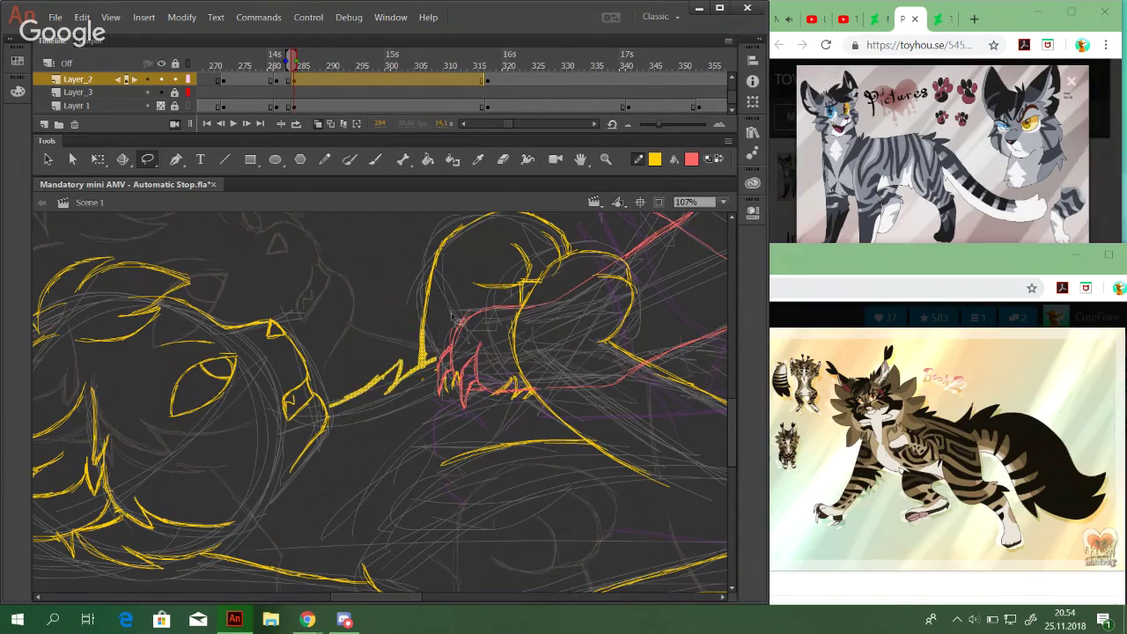
pyautogui.hotkey('ctrl', 'z')
pyautogui.hotkey('ctrl', 'z')
pyautogui.click(343, 405)
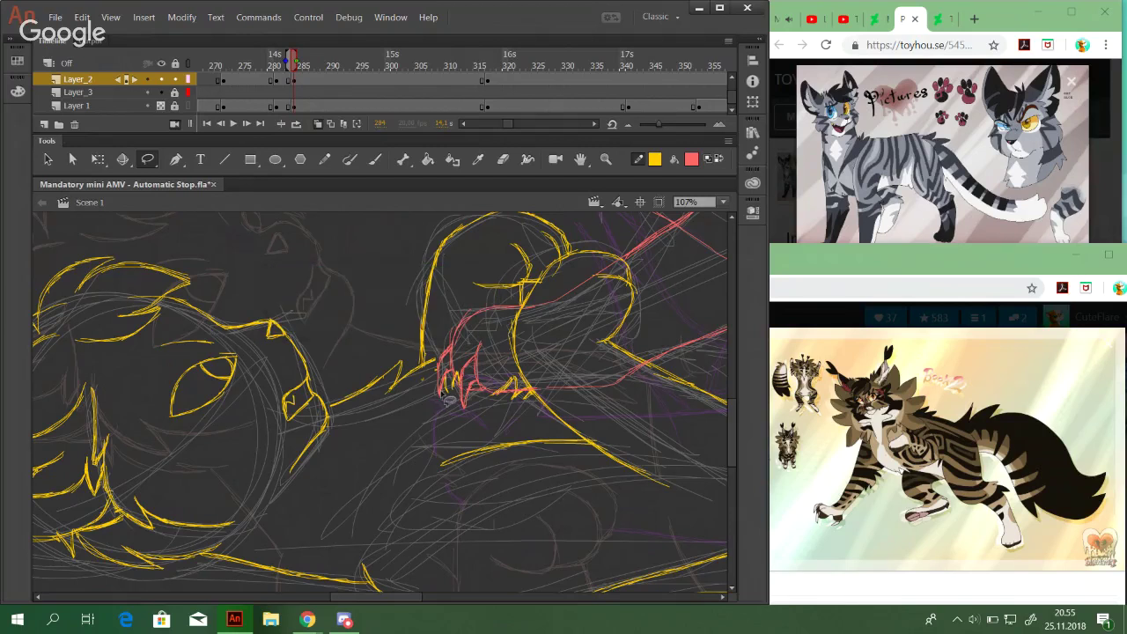
# Lasso the chin fur line again, shift it up to meet the jaw, and extend it toward the second cat's claws
pyautogui.moveTo(436, 352)
pyautogui.mouseDown()
pyautogui.moveTo(416, 436)
pyautogui.moveTo(387, 444)
pyautogui.moveTo(332, 416)
pyautogui.moveTo(334, 366)
pyautogui.mouseUp()
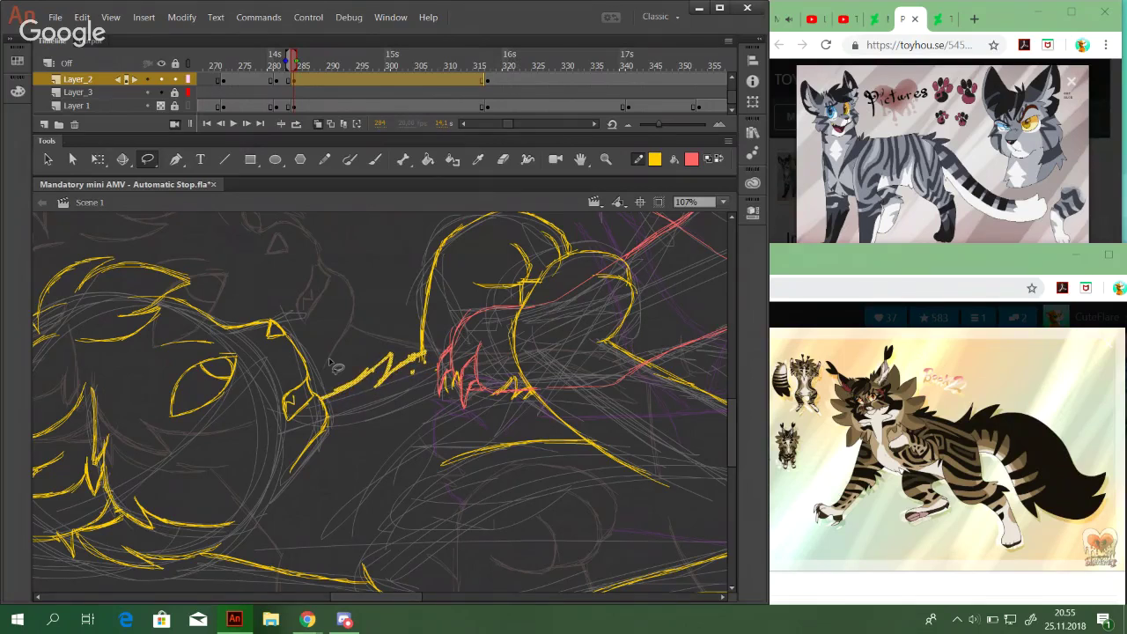
pyautogui.moveTo(327, 271); pyautogui.dragTo(363, 278)
pyautogui.hotkey('shift', 'y')
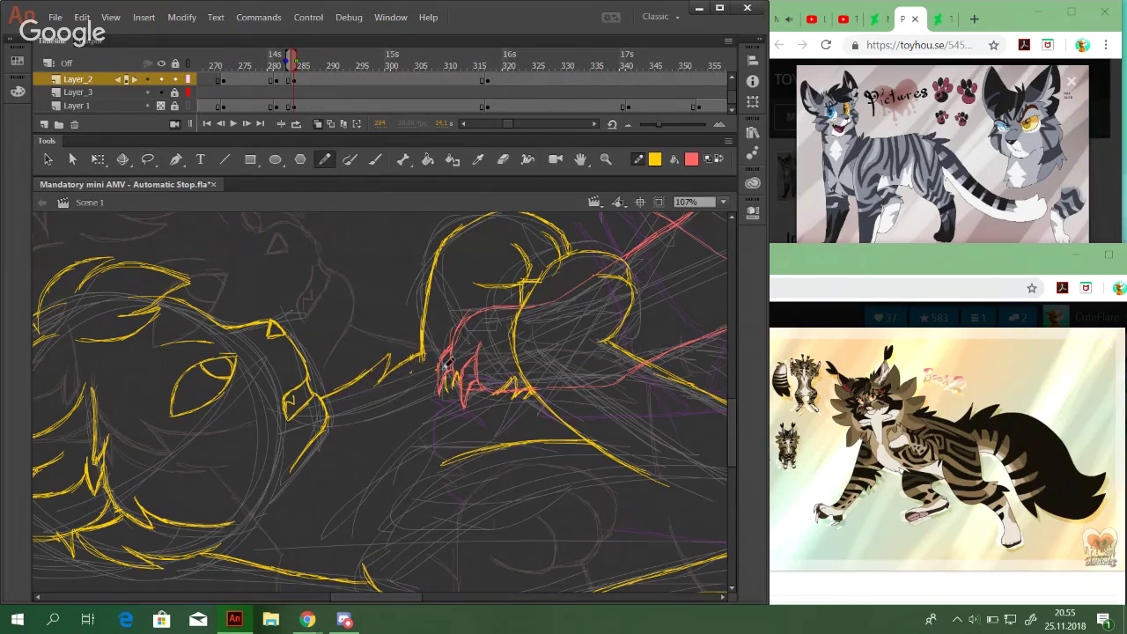
pyautogui.moveTo(397, 366); pyautogui.dragTo(439, 350)
# Sketch the yellow cat's belly line from the foreleg to the thigh, undoing the first stroke
pyautogui.moveTo(646, 434); pyautogui.dragTo(429, 398)
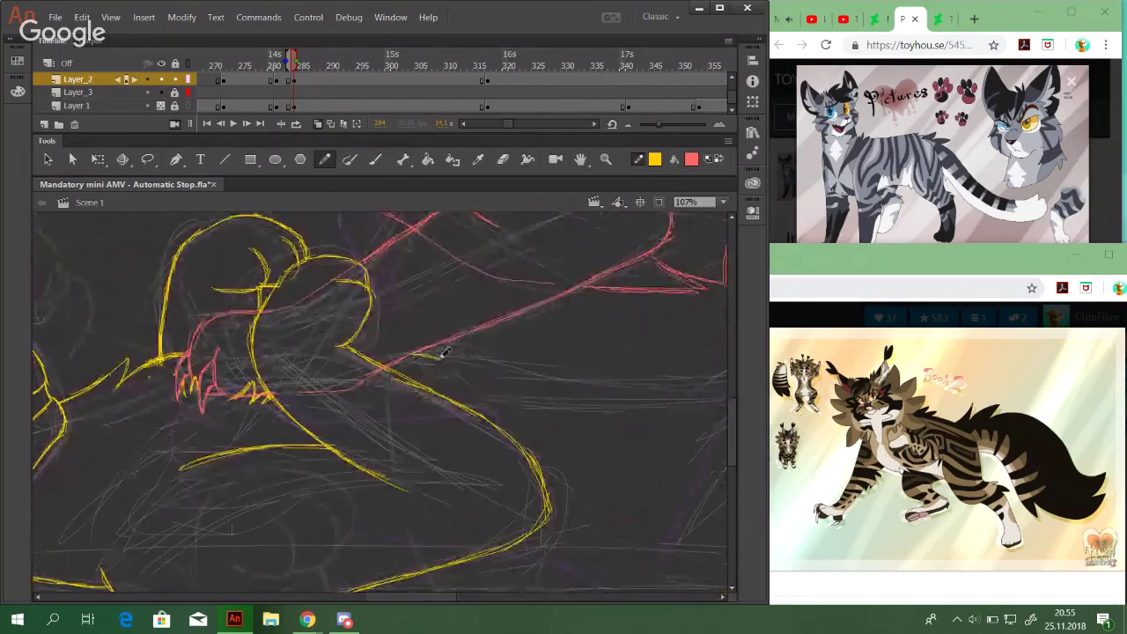
pyautogui.hotkey('ctrl', 'z')
pyautogui.moveTo(472, 364)
pyautogui.mouseDown()
pyautogui.moveTo(677, 364)
pyautogui.moveTo(212, 373)
pyautogui.mouseUp()
pyautogui.moveTo(335, 358); pyautogui.dragTo(546, 362)
pyautogui.moveTo(526, 442)
pyautogui.mouseDown()
pyautogui.moveTo(618, 226)
pyautogui.moveTo(523, 390)
pyautogui.mouseUp()
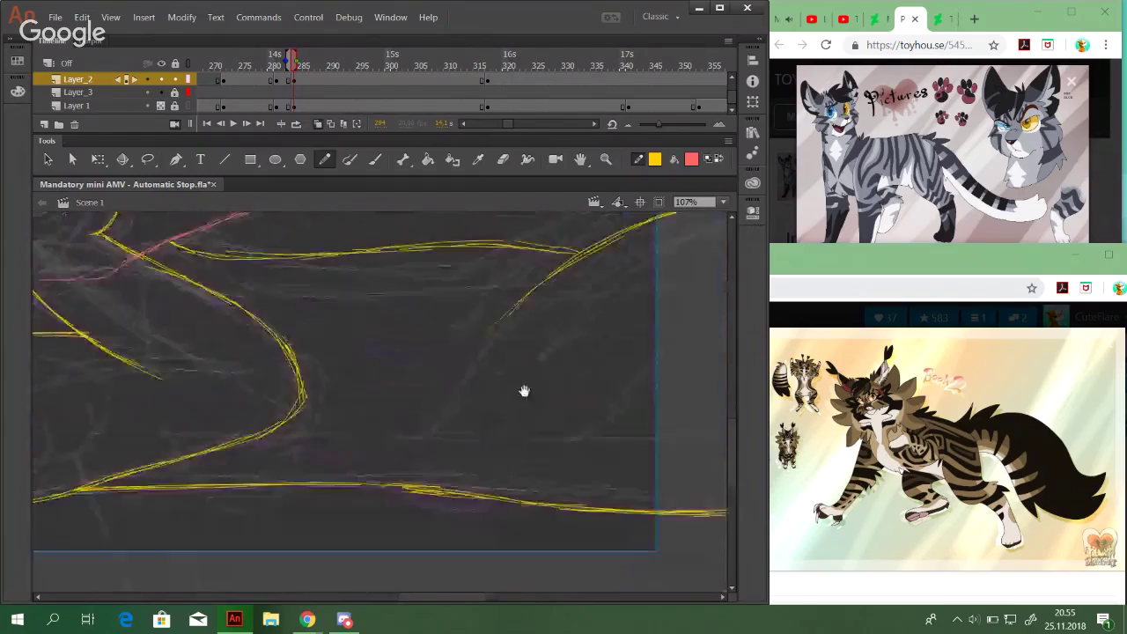
# Set the zoom to 100% and sketch the yellow cat's far hind leg above the near one
pyautogui.click(723, 201)
pyautogui.click(704, 289)
pyautogui.moveTo(493, 438); pyautogui.dragTo(221, 392)
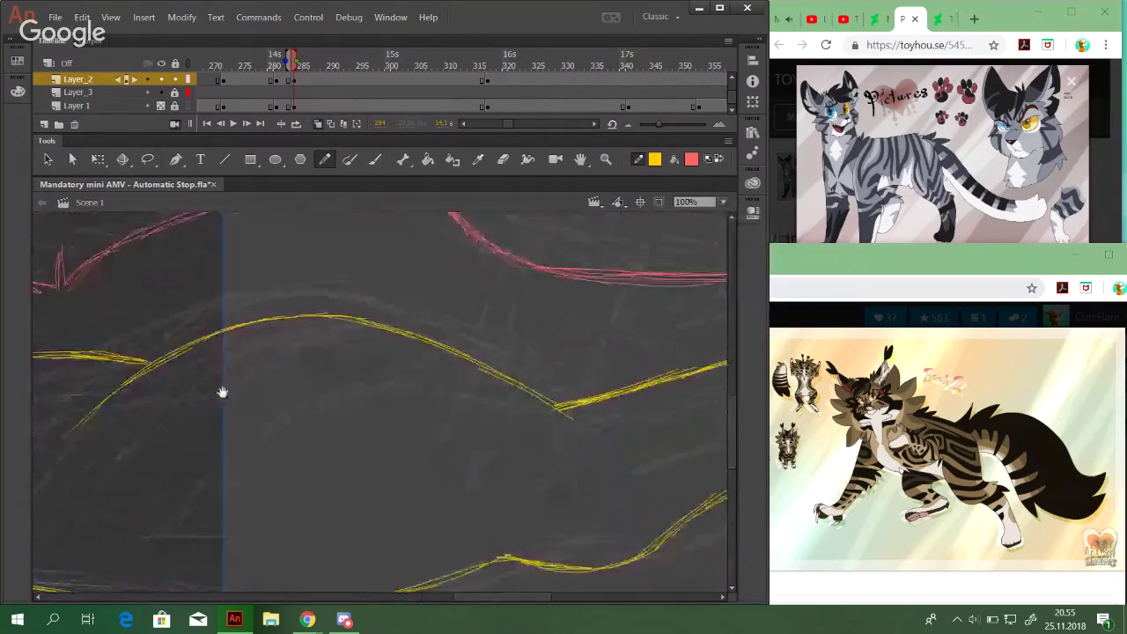
pyautogui.moveTo(343, 431); pyautogui.dragTo(429, 457)
pyautogui.moveTo(162, 375)
pyautogui.mouseDown()
pyautogui.moveTo(260, 319)
pyautogui.moveTo(357, 303)
pyautogui.moveTo(512, 326)
pyautogui.moveTo(405, 315)
pyautogui.moveTo(555, 350)
pyautogui.moveTo(613, 377)
pyautogui.moveTo(206, 382)
pyautogui.moveTo(392, 343)
pyautogui.mouseUp()
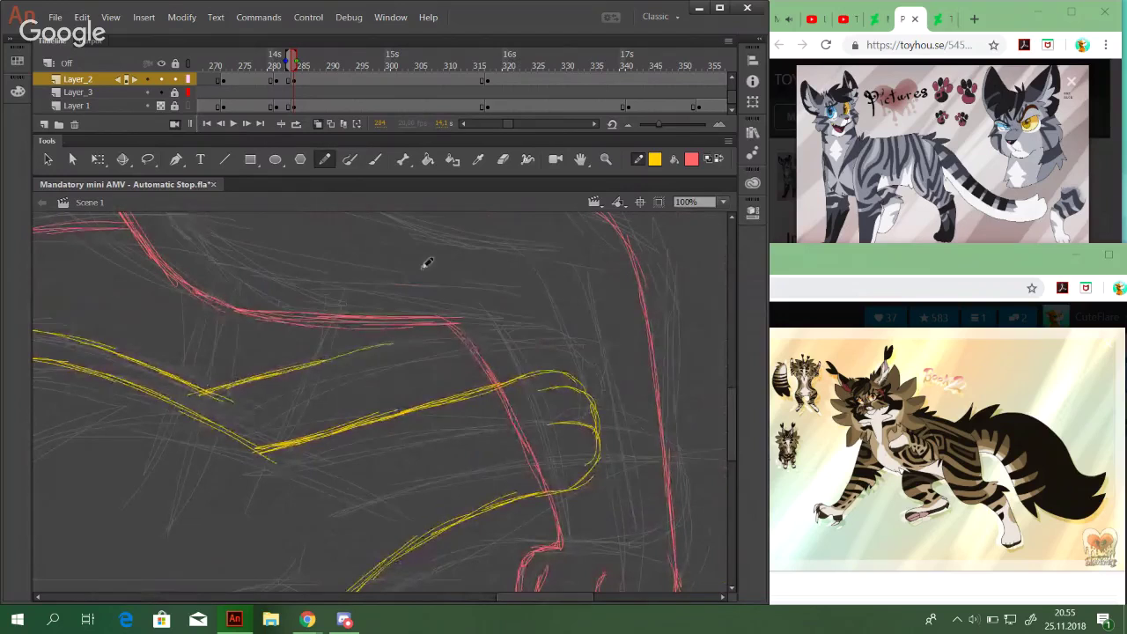
# Go to frame 316 on Layer_2 and bring the two cats' faces into view
pyautogui.moveTo(517, 125); pyautogui.dragTo(504, 122)
pyautogui.click(456, 65)
pyautogui.moveTo(294, 438); pyautogui.dragTo(563, 355)
pyautogui.moveTo(92, 375)
pyautogui.mouseDown()
pyautogui.moveTo(430, 417)
pyautogui.moveTo(460, 406)
pyautogui.moveTo(509, 446)
pyautogui.mouseUp()
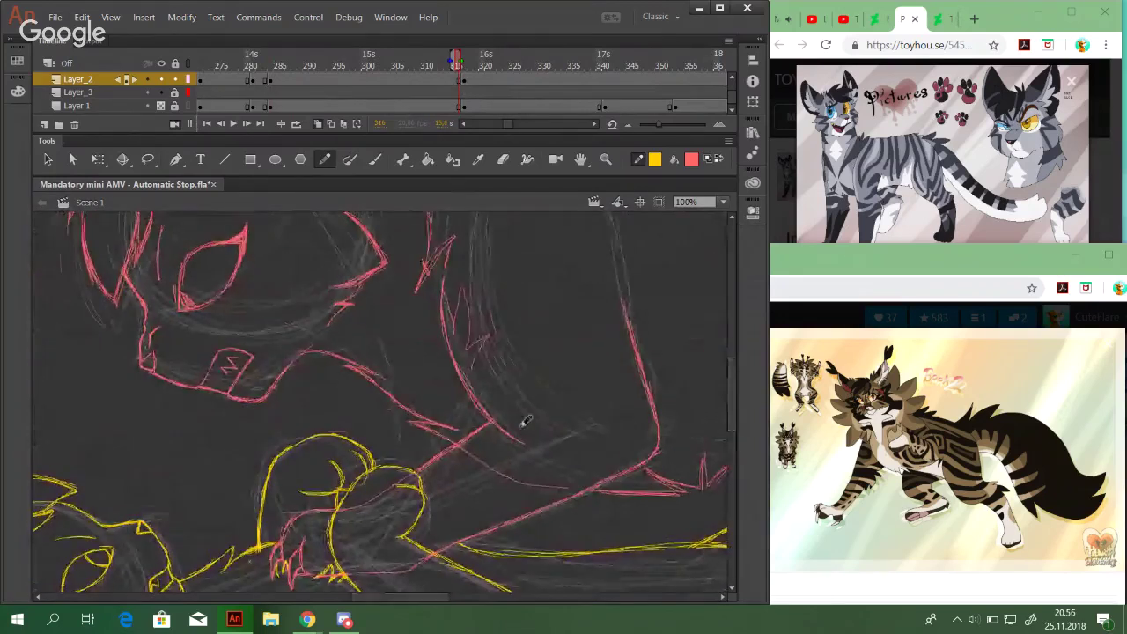
# Set the stroke colour to red and sketch a short line joining the second cat's neck fur to its shoulder at frame 284
pyautogui.click(716, 160)
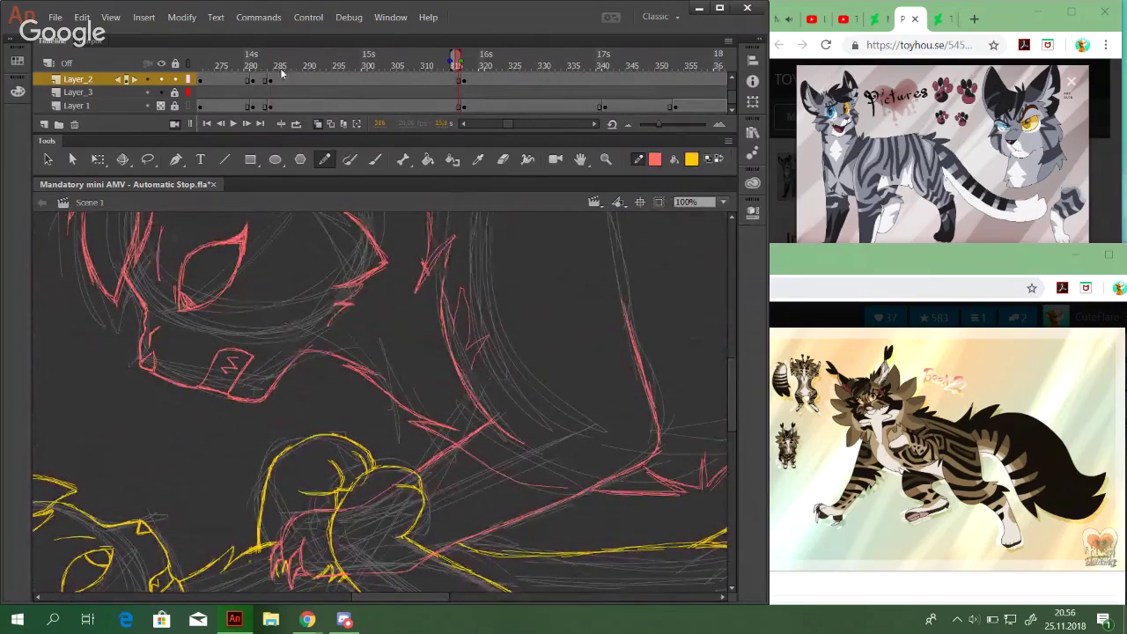
pyautogui.moveTo(522, 401); pyautogui.dragTo(487, 491)
pyautogui.moveTo(617, 220); pyautogui.dragTo(505, 551)
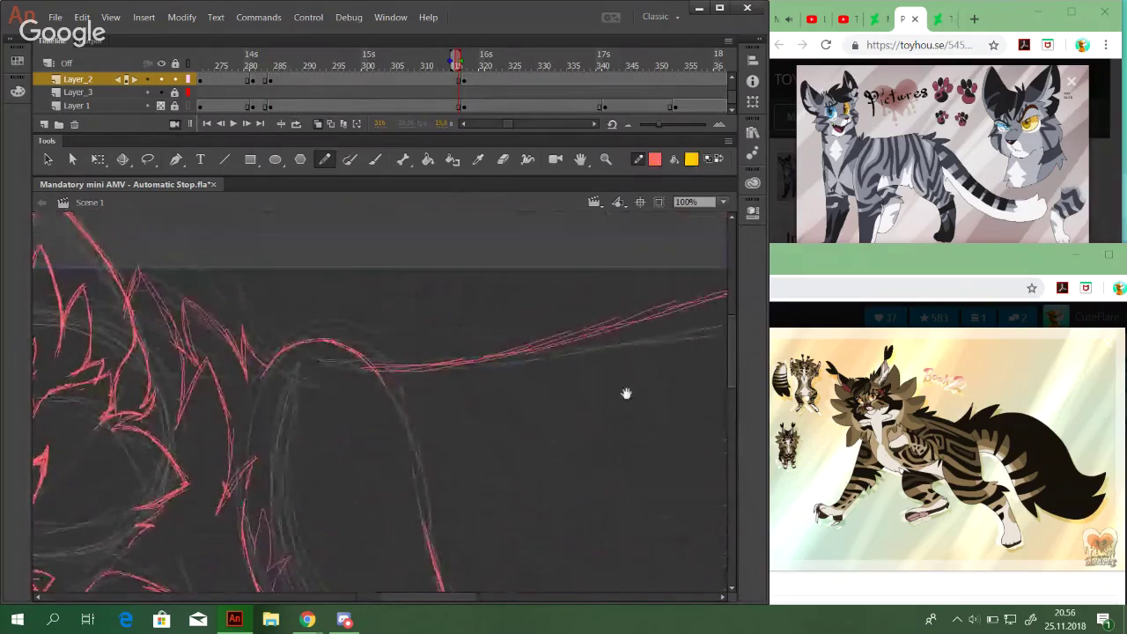
pyautogui.moveTo(627, 393); pyautogui.dragTo(722, 44)
pyautogui.click(270, 65)
pyautogui.moveTo(514, 295); pyautogui.dragTo(492, 385)
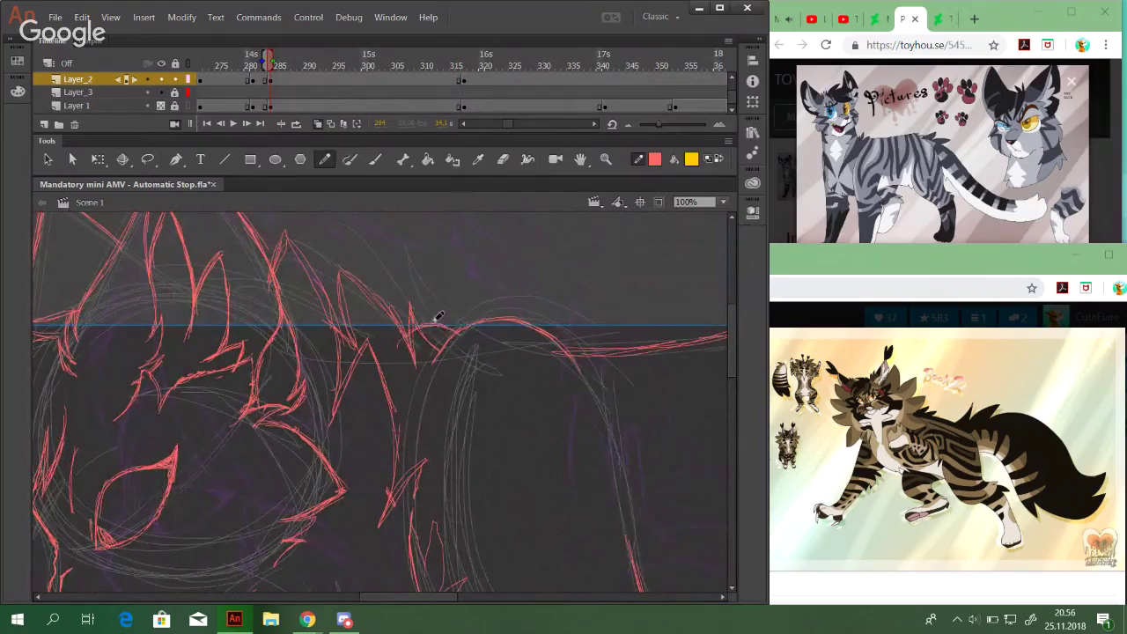
# Sketch the second cat's far foreleg edge from the chest fur tip down toward the yellow cat's raised paw
pyautogui.scroll(-6, 447, 307)
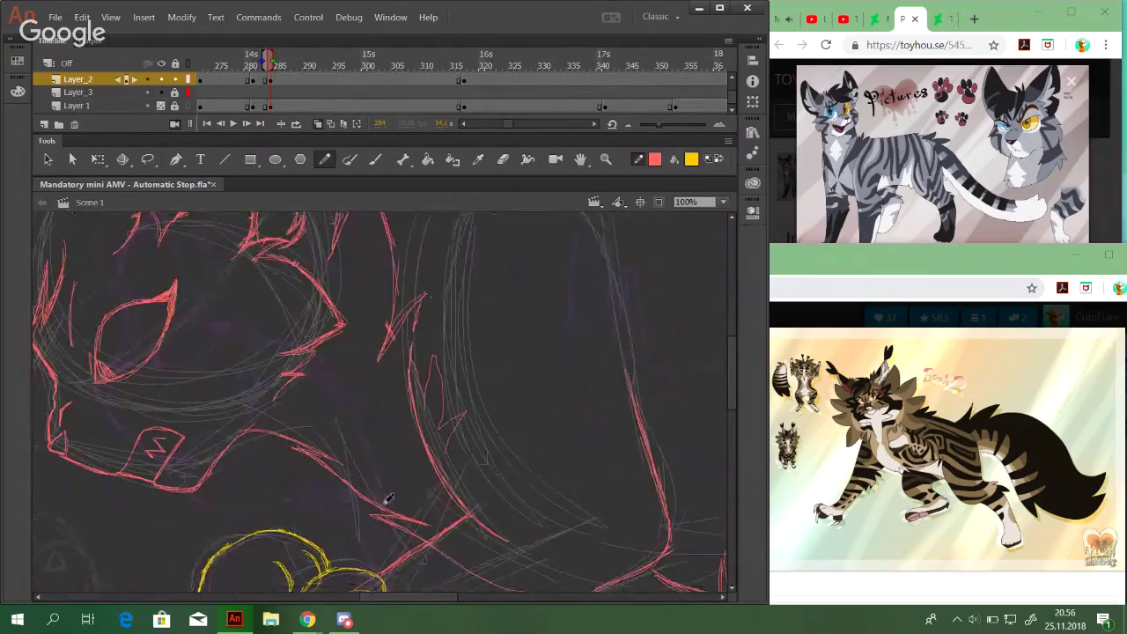
pyautogui.moveTo(404, 405)
pyautogui.mouseDown()
pyautogui.moveTo(437, 274)
pyautogui.moveTo(397, 314)
pyautogui.mouseUp()
pyautogui.moveTo(438, 263); pyautogui.dragTo(389, 327)
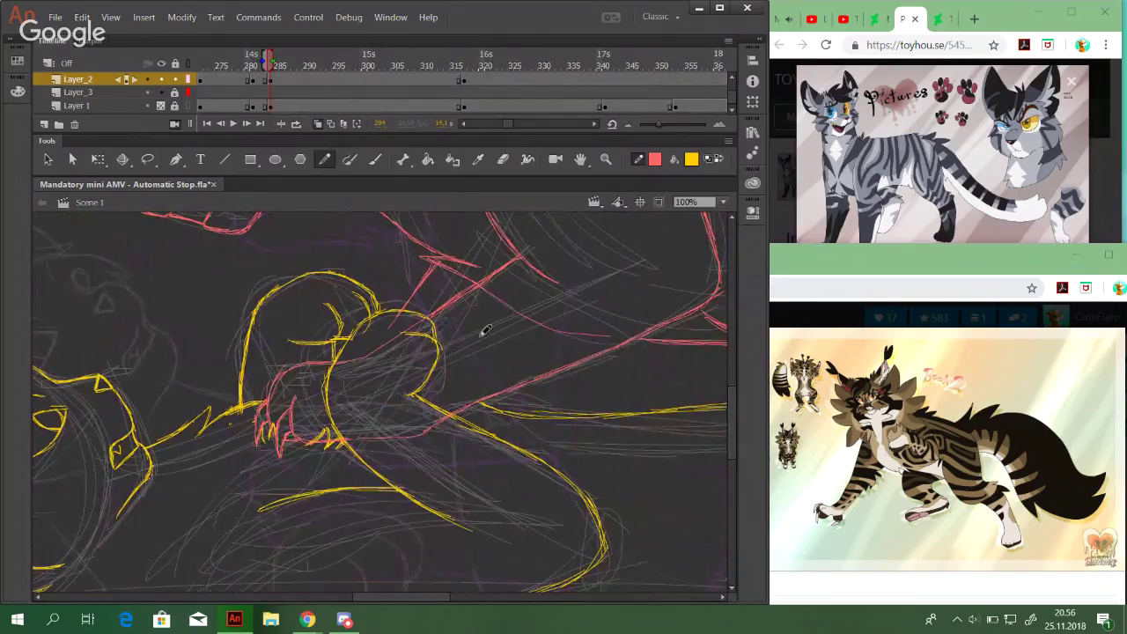
# Sketch a short diagonal line across the second cat's near foreleg, undoing the first stroke, and a short line rising from the chest fur
pyautogui.moveTo(482, 388); pyautogui.dragTo(524, 315)
pyautogui.hotkey('ctrl', 'z')
pyautogui.moveTo(483, 387); pyautogui.dragTo(544, 332)
pyautogui.moveTo(561, 412)
pyautogui.mouseDown()
pyautogui.moveTo(509, 501)
pyautogui.moveTo(487, 576)
pyautogui.moveTo(566, 231)
pyautogui.moveTo(581, 271)
pyautogui.mouseUp()
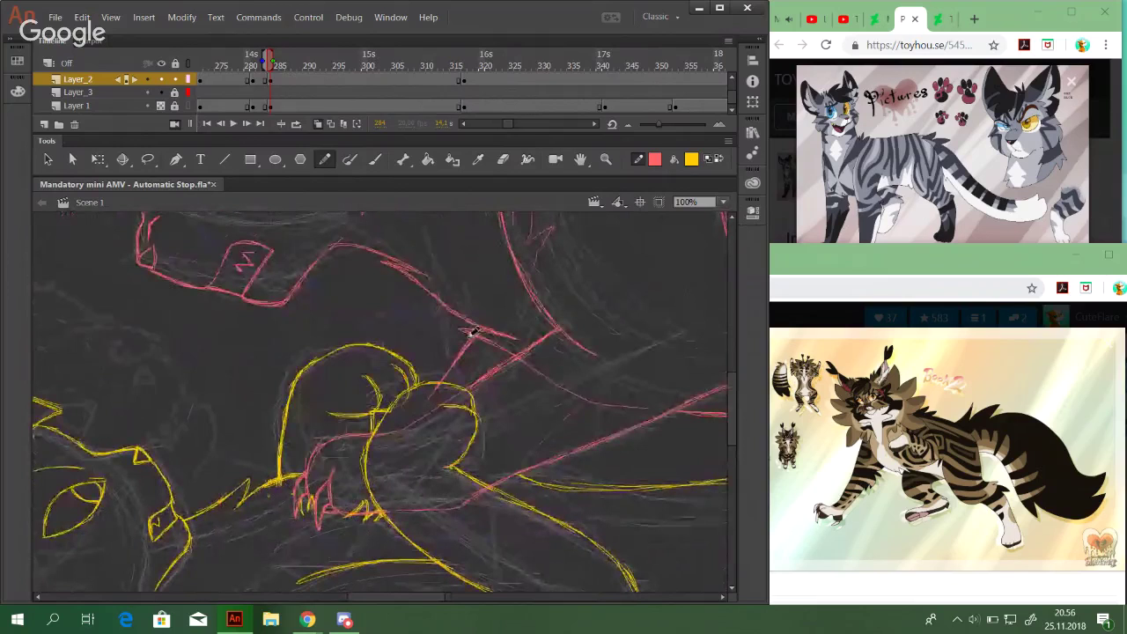
pyautogui.moveTo(469, 331); pyautogui.dragTo(454, 268)
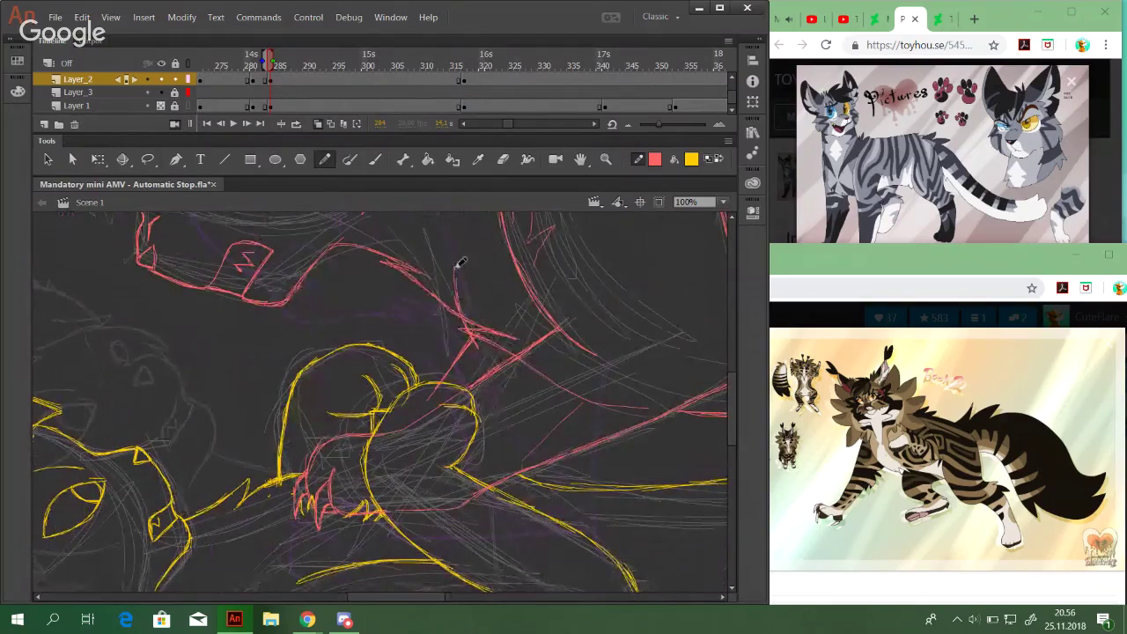
# Sketch the second cat's far hind leg as two short lines from the thigh and belly down to the yellow cat's legs
pyautogui.moveTo(504, 443)
pyautogui.mouseDown()
pyautogui.moveTo(327, 373)
pyautogui.moveTo(355, 367)
pyautogui.moveTo(431, 294)
pyautogui.moveTo(440, 358)
pyautogui.moveTo(337, 453)
pyautogui.moveTo(428, 428)
pyautogui.moveTo(294, 402)
pyautogui.moveTo(393, 406)
pyautogui.moveTo(573, 578)
pyautogui.moveTo(498, 486)
pyautogui.moveTo(280, 272)
pyautogui.mouseUp()
pyautogui.moveTo(296, 315)
pyautogui.mouseDown()
pyautogui.moveTo(333, 392)
pyautogui.moveTo(396, 450)
pyautogui.moveTo(512, 478)
pyautogui.moveTo(538, 501)
pyautogui.moveTo(497, 294)
pyautogui.moveTo(467, 325)
pyautogui.moveTo(454, 303)
pyautogui.moveTo(443, 352)
pyautogui.mouseUp()
pyautogui.moveTo(458, 269); pyautogui.dragTo(443, 351)
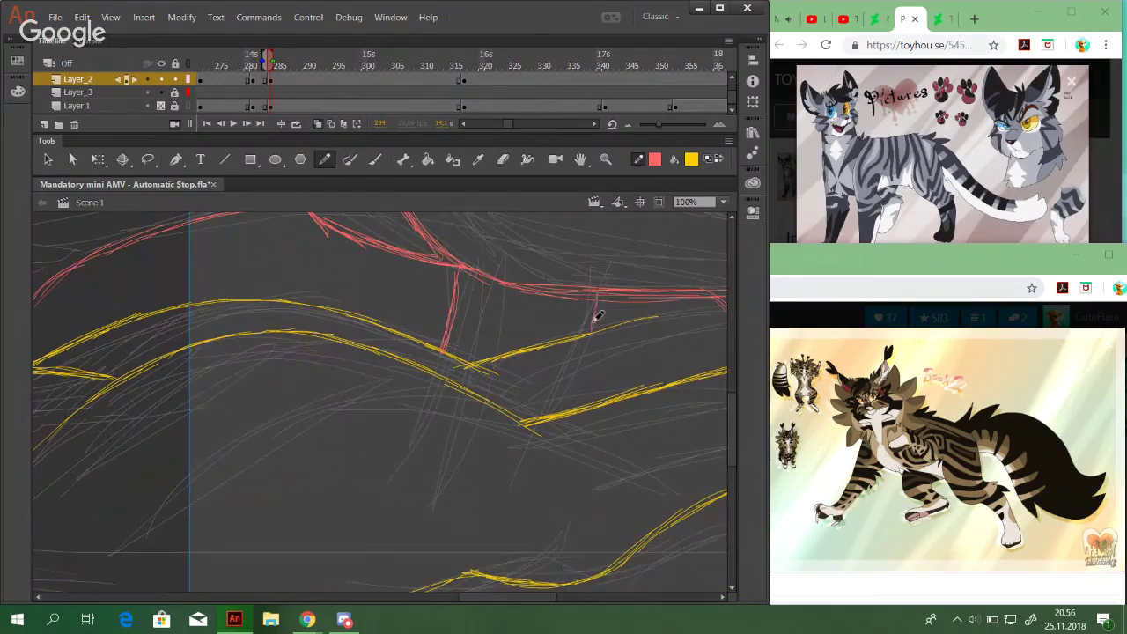
# Show the whole drawing, hide the rough sketch on Layer 1 and examine both cats' line art at frame 284
pyautogui.moveTo(672, 287)
pyautogui.mouseDown()
pyautogui.moveTo(495, 398)
pyautogui.moveTo(528, 440)
pyautogui.moveTo(520, 384)
pyautogui.moveTo(595, 550)
pyautogui.mouseUp()
pyautogui.click(727, 201)
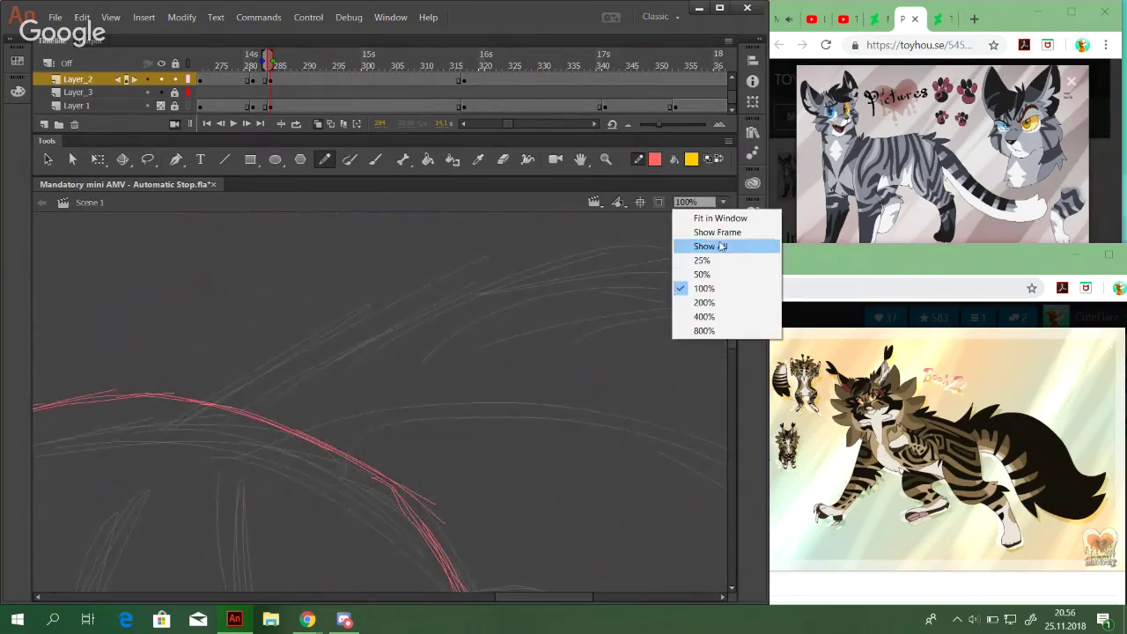
pyautogui.click(683, 245)
pyautogui.click(606, 158)
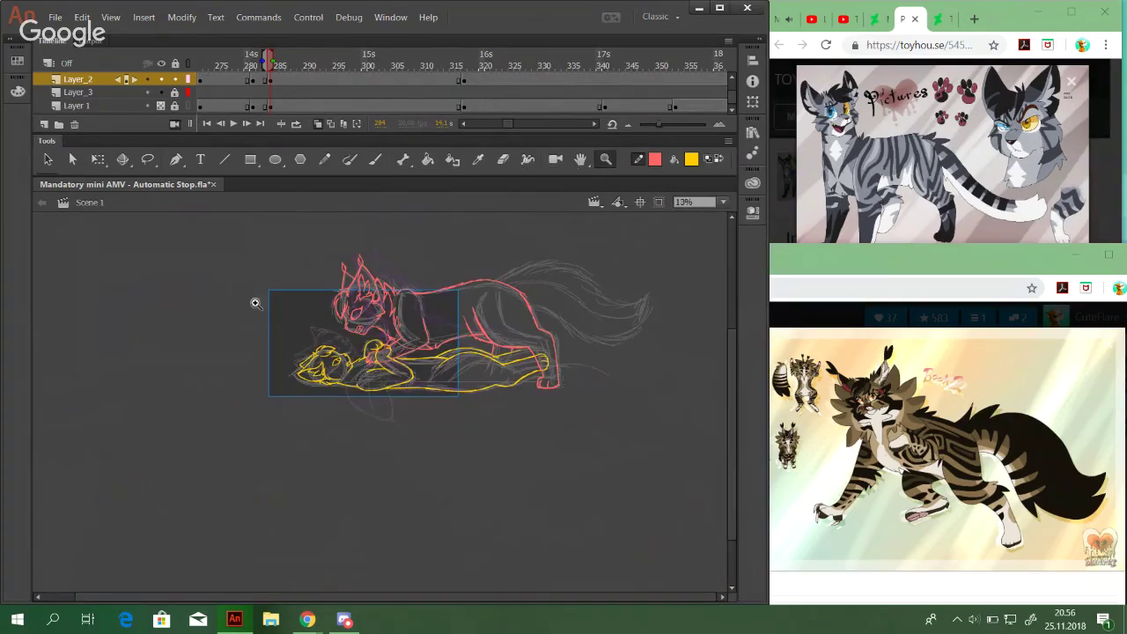
pyautogui.moveTo(253, 300); pyautogui.dragTo(479, 440)
pyautogui.moveTo(342, 384); pyautogui.dragTo(330, 526)
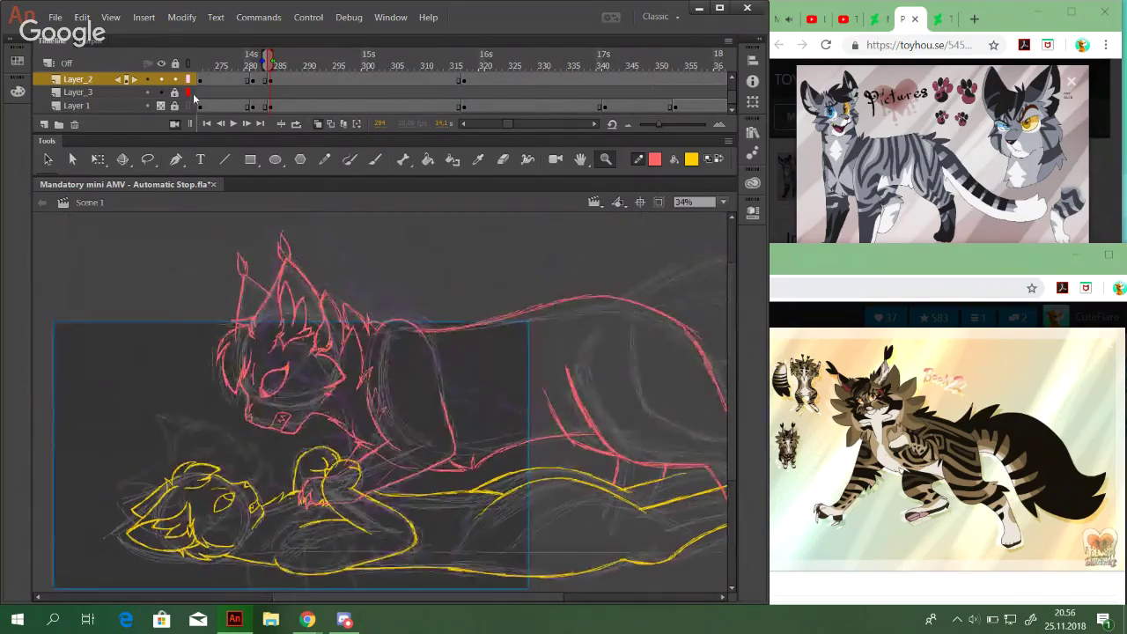
pyautogui.click(160, 105)
pyautogui.moveTo(456, 462)
pyautogui.mouseDown()
pyautogui.moveTo(365, 423)
pyautogui.moveTo(397, 432)
pyautogui.mouseUp()
pyautogui.click(324, 159)
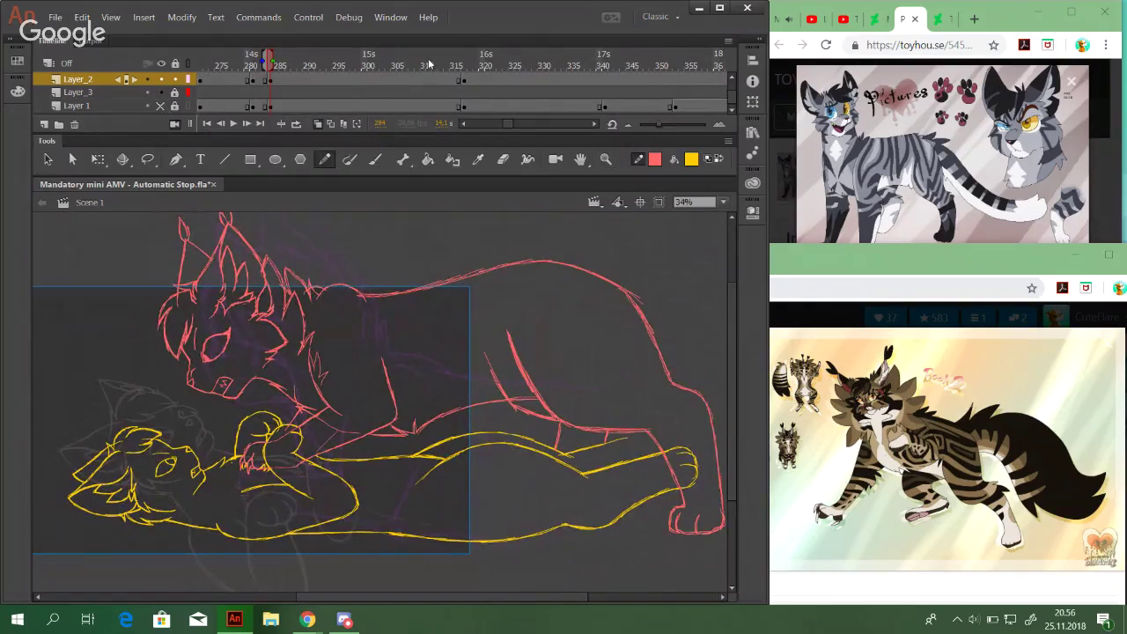
pyautogui.moveTo(238, 460); pyautogui.dragTo(295, 440)
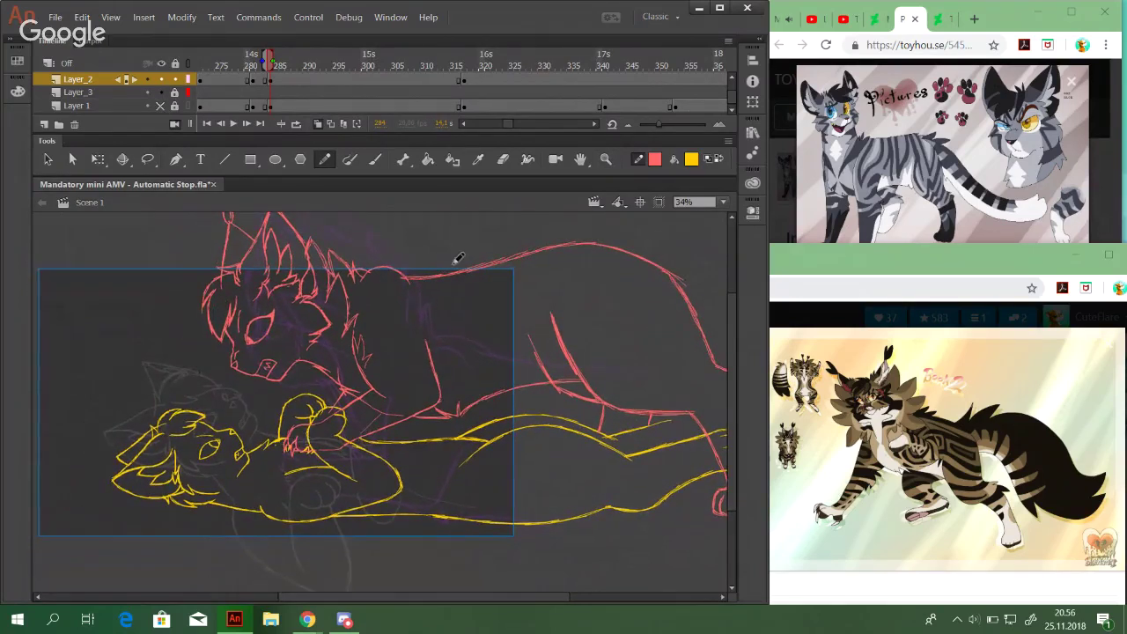
# At frame 316, show Layer 1 again and sketch the yellow cat's far hind paw in yellow at the end of the upper leg
pyautogui.click(459, 63)
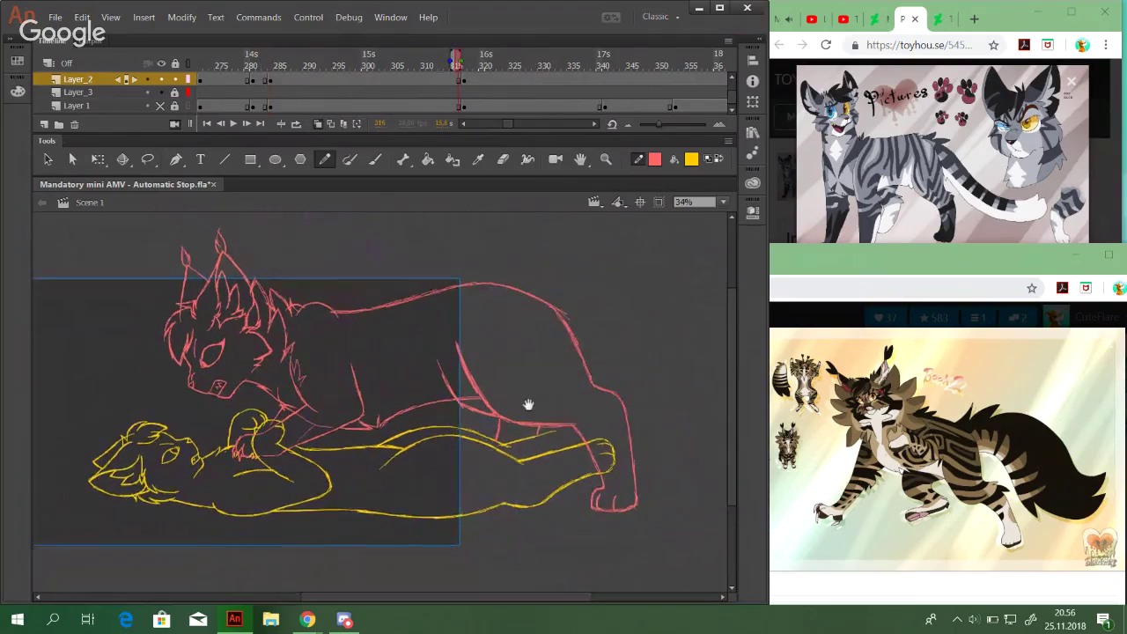
pyautogui.click(718, 162)
pyautogui.click(161, 107)
pyautogui.click(581, 159)
pyautogui.click(606, 160)
pyautogui.moveTo(317, 425); pyautogui.dragTo(539, 532)
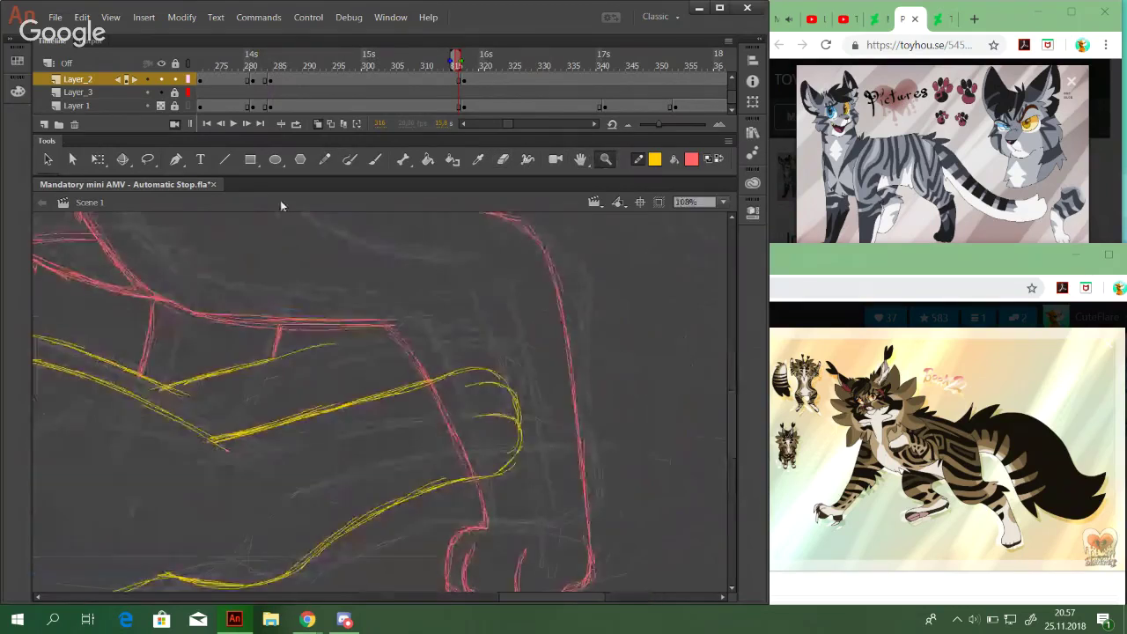
pyautogui.click(325, 159)
pyautogui.moveTo(325, 337)
pyautogui.mouseDown()
pyautogui.moveTo(378, 327)
pyautogui.moveTo(368, 332)
pyautogui.moveTo(460, 334)
pyautogui.moveTo(469, 353)
pyautogui.mouseUp()
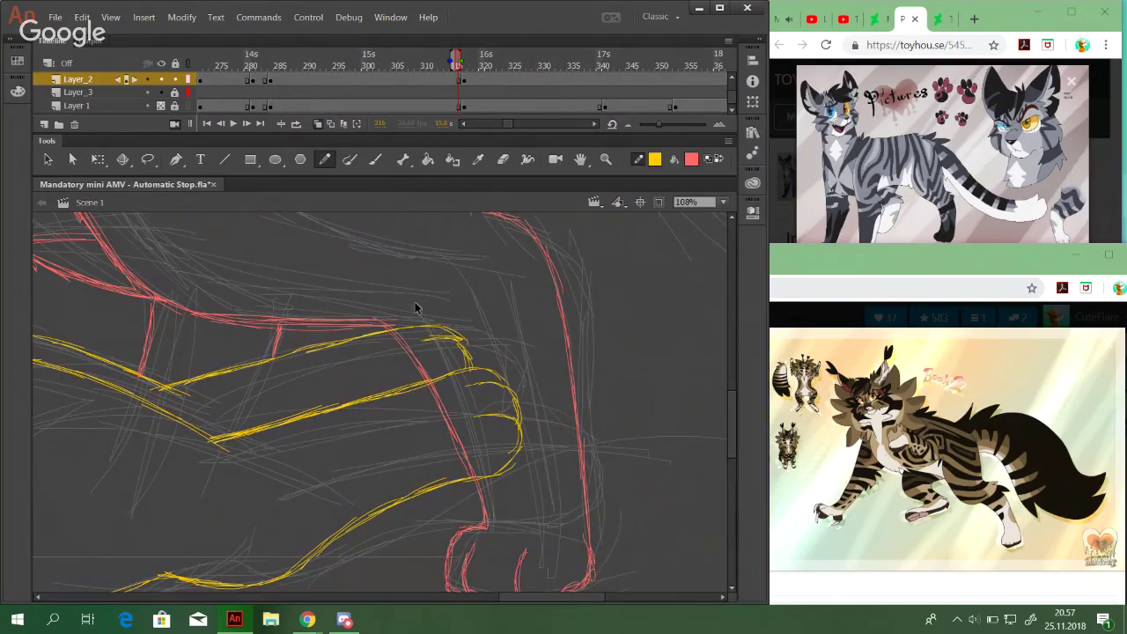
# Switch the stroke back to red and sketch the second cat's bushy tail outline with fur tufts, following the rough sketch
pyautogui.moveTo(619, 395); pyautogui.dragTo(435, 529)
pyautogui.moveTo(401, 312); pyautogui.dragTo(494, 474)
pyautogui.click(723, 202)
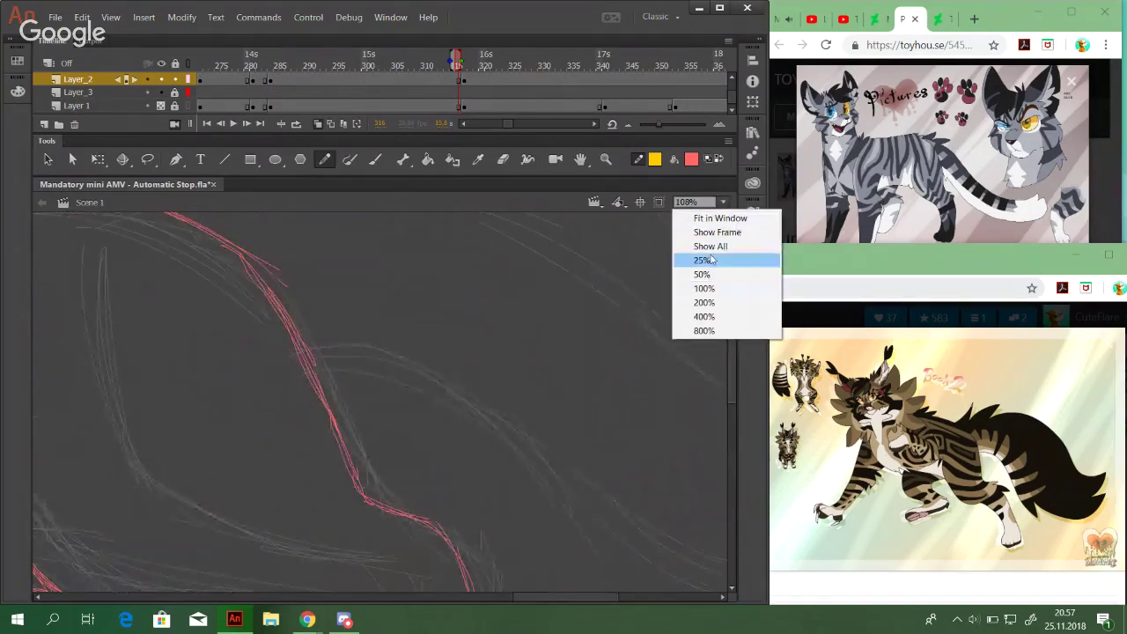
pyautogui.click(704, 259)
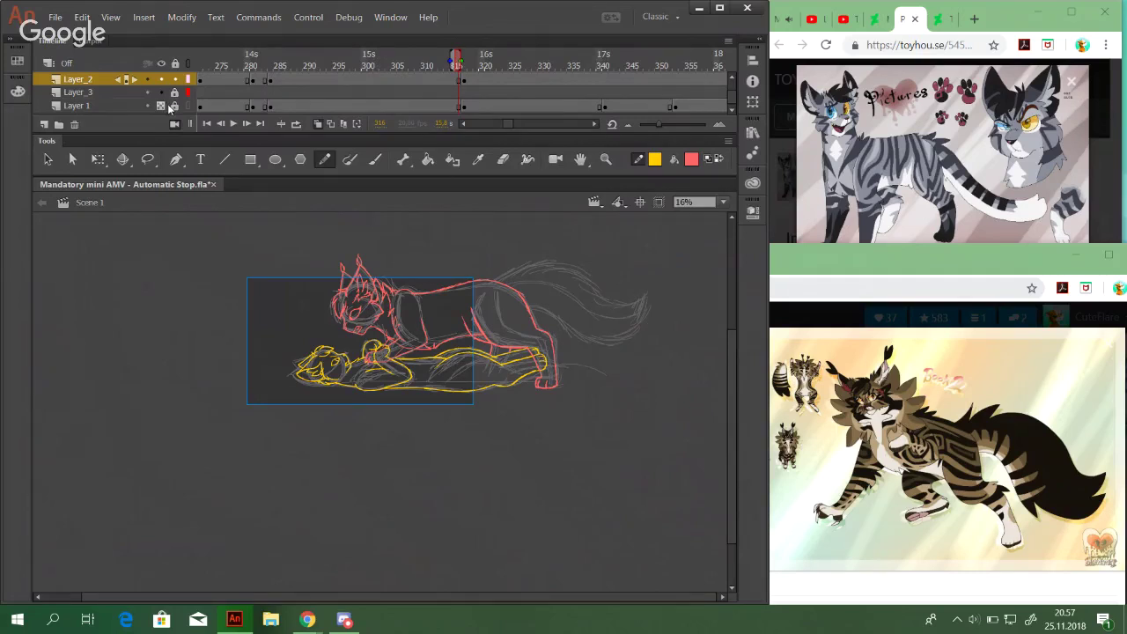
pyautogui.click(710, 159)
pyautogui.click(606, 159)
pyautogui.moveTo(440, 241); pyautogui.dragTo(683, 378)
pyautogui.click(325, 159)
pyautogui.moveTo(168, 302)
pyautogui.mouseDown()
pyautogui.moveTo(199, 282)
pyautogui.moveTo(209, 291)
pyautogui.mouseUp()
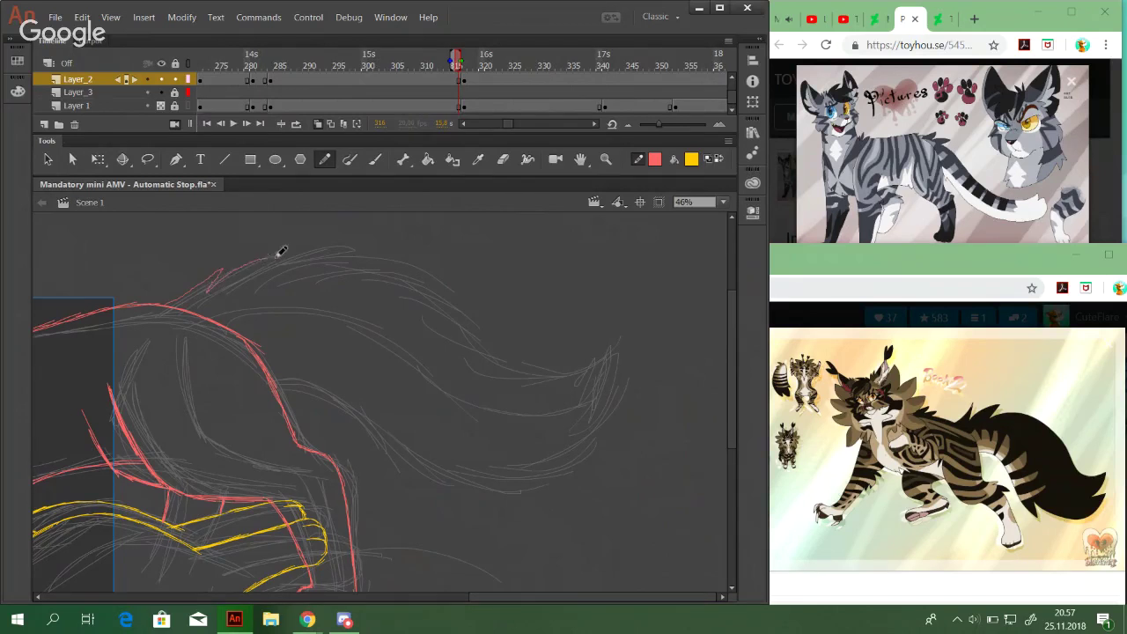
pyautogui.moveTo(298, 257)
pyautogui.mouseDown()
pyautogui.moveTo(409, 269)
pyautogui.moveTo(486, 334)
pyautogui.moveTo(588, 351)
pyautogui.mouseUp()
pyautogui.moveTo(605, 405)
pyautogui.mouseDown()
pyautogui.moveTo(599, 445)
pyautogui.moveTo(523, 485)
pyautogui.moveTo(370, 453)
pyautogui.moveTo(321, 398)
pyautogui.mouseUp()
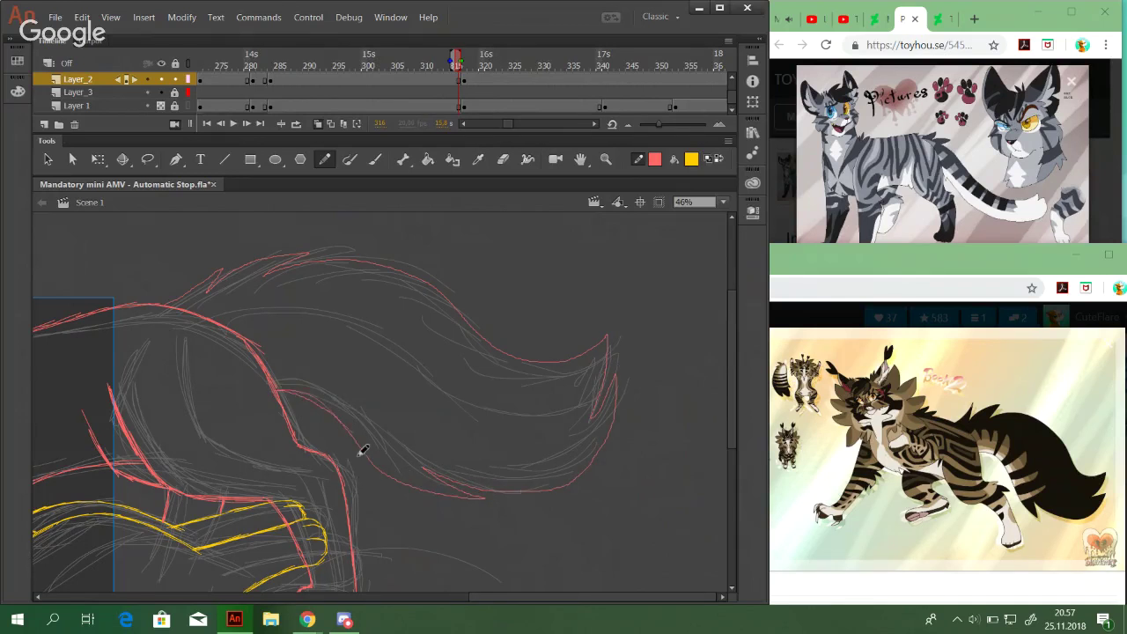
# Try to clear the rough sketch frames 272 to 316 on Layer 1
pyautogui.press('space')
pyautogui.moveTo(262, 332); pyautogui.dragTo(499, 315)
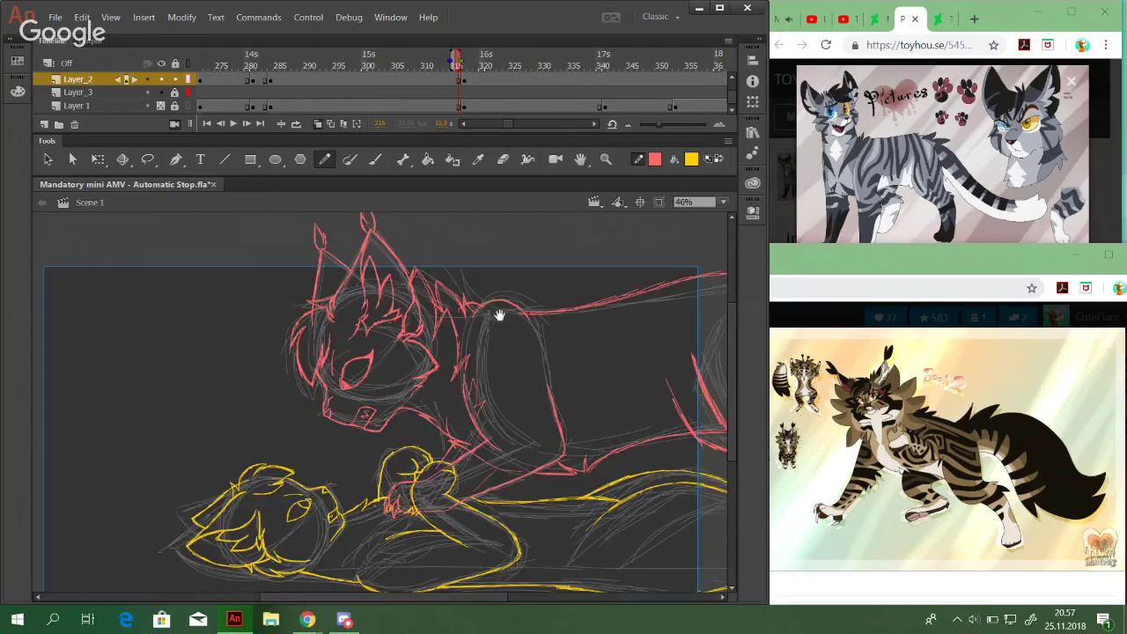
pyautogui.click(269, 105)
pyautogui.moveTo(507, 123); pyautogui.dragTo(503, 123)
pyautogui.click(312, 108)
pyautogui.keyDown('shift'); pyautogui.click(571, 108); pyautogui.keyUp('shift')
pyautogui.rightClick(476, 105)
pyautogui.click(521, 336)
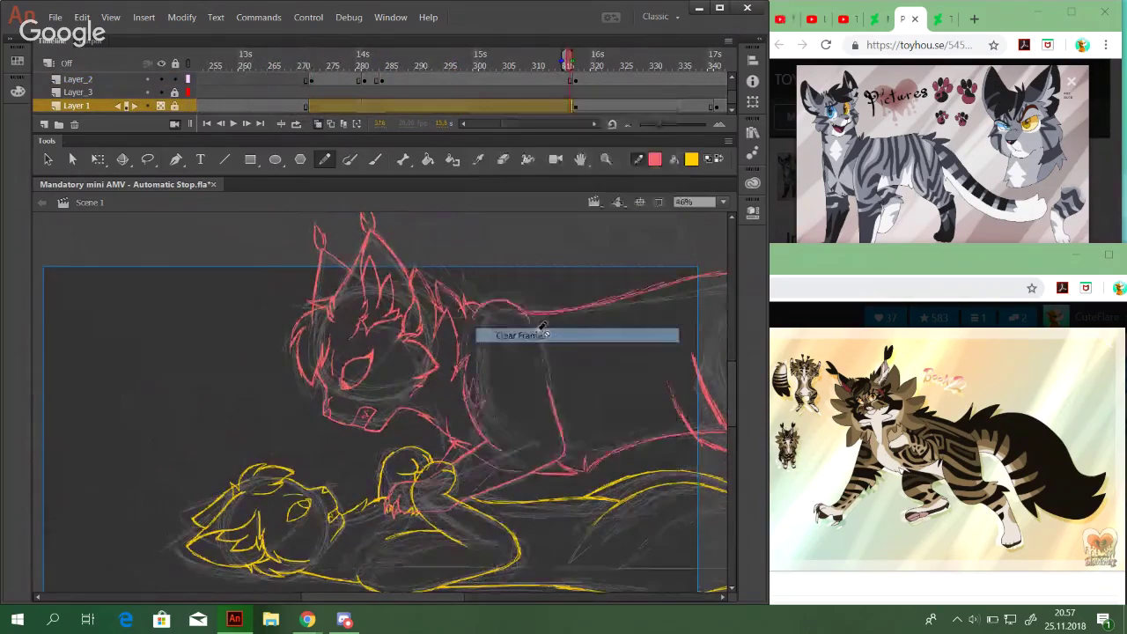
# Check the drawings around frame 281 and undo the clearing of the Layer 1 frames
pyautogui.click(725, 250)
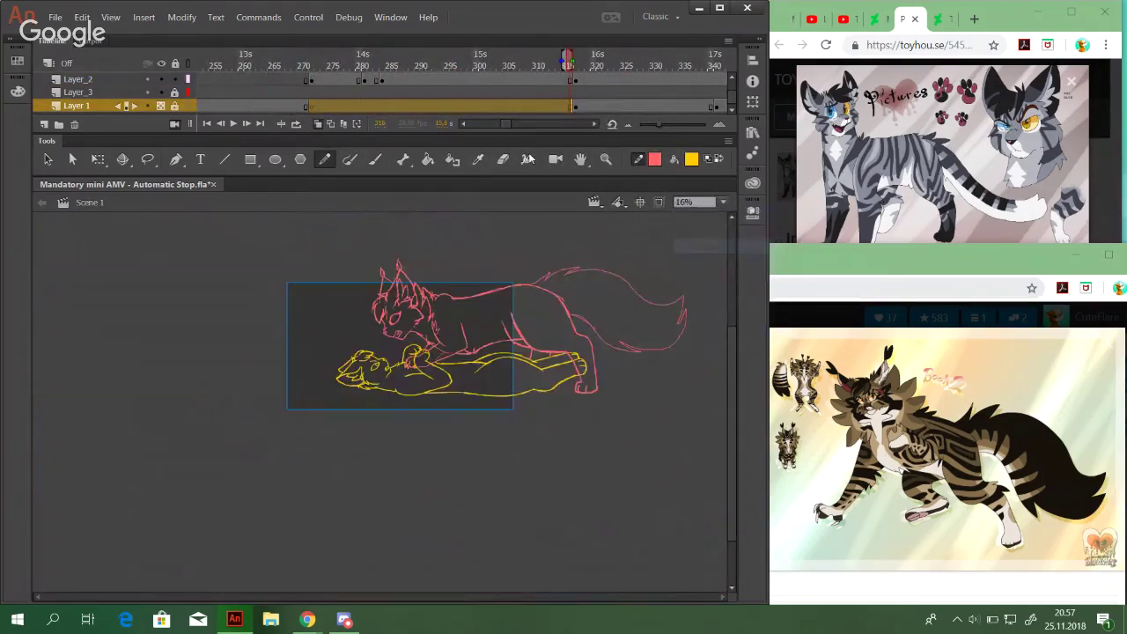
pyautogui.click(364, 55)
pyautogui.moveTo(393, 55); pyautogui.dragTo(363, 56)
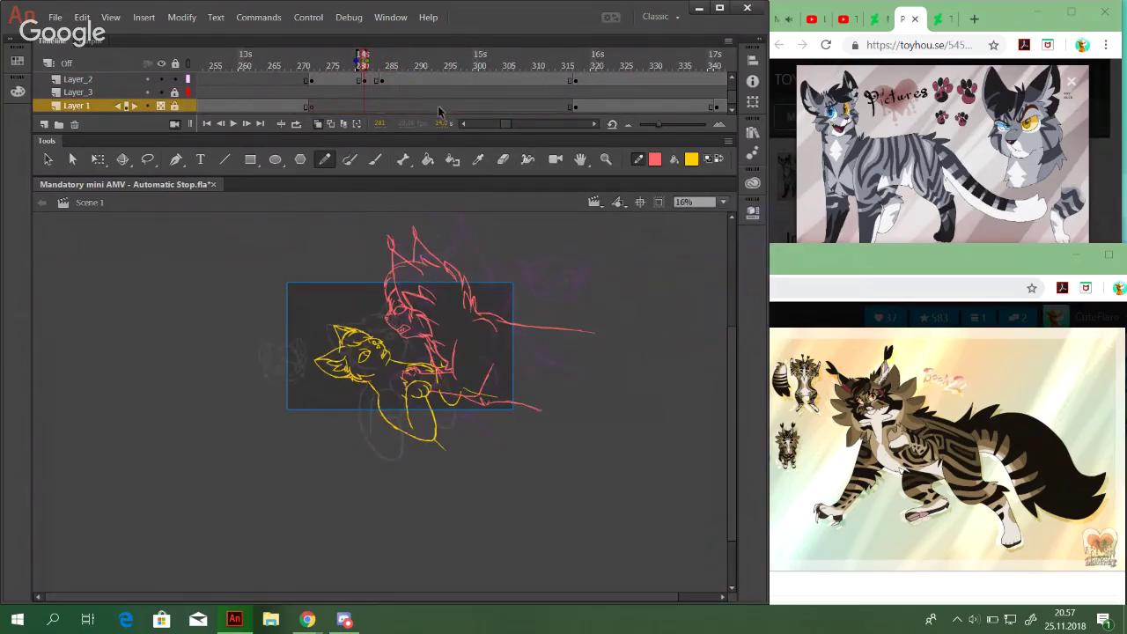
pyautogui.hotkey('ctrl', 'z')
pyautogui.hotkey('ctrl', 'z')
pyautogui.hotkey('ctrl', 'z')
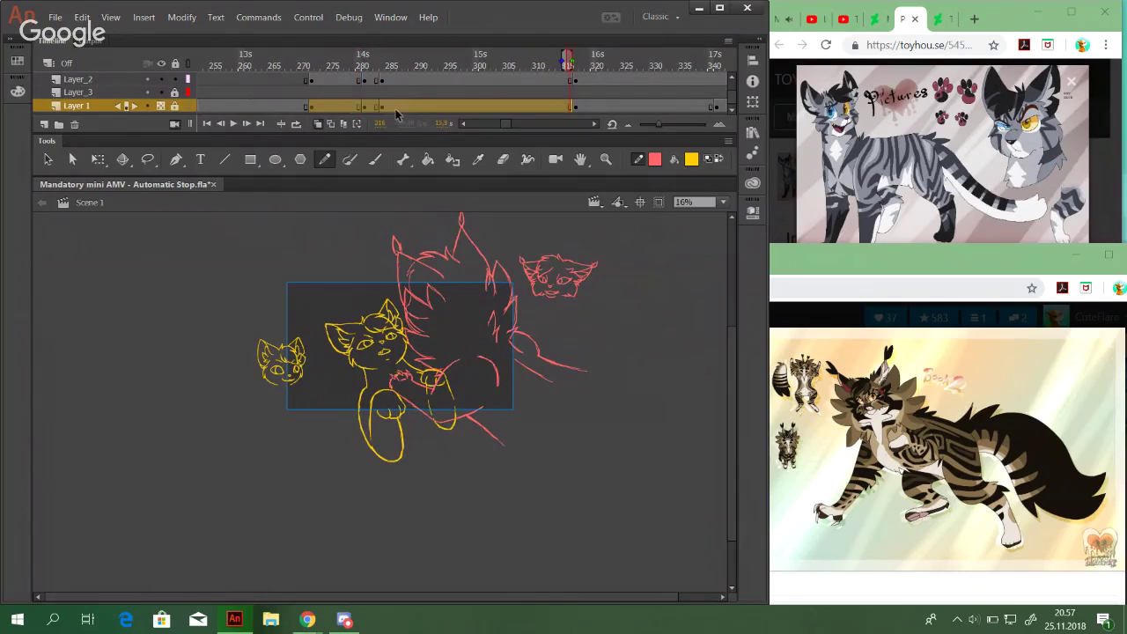
# Try to clear only frame 284 on Layer 1, then convert that frame to a keyframe
pyautogui.click(571, 107)
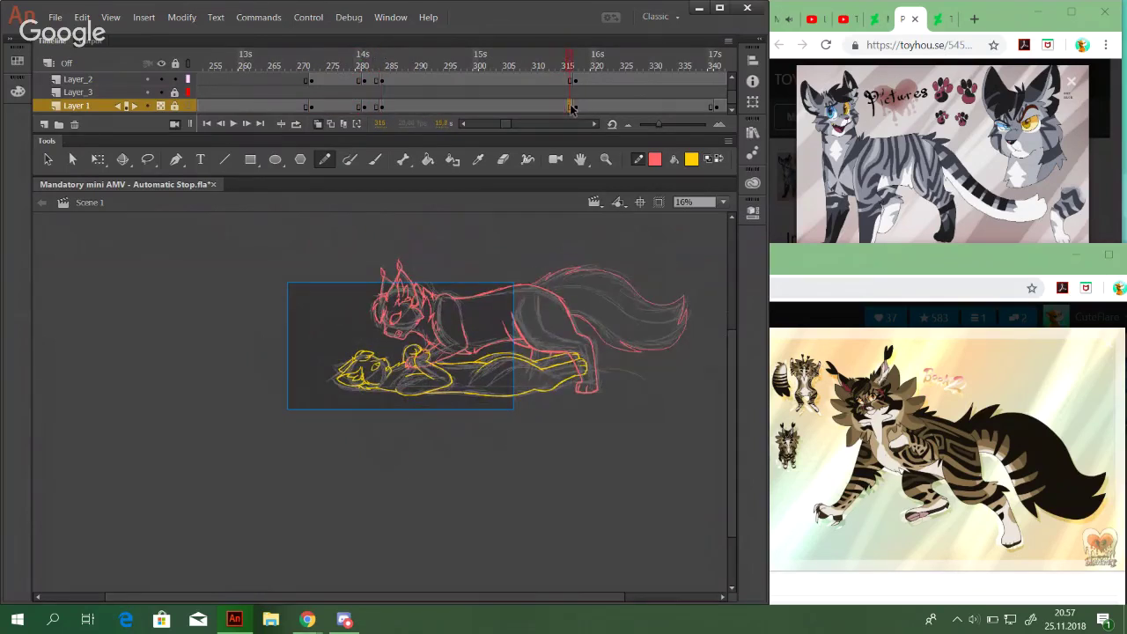
pyautogui.click(382, 106)
pyautogui.rightClick(381, 106)
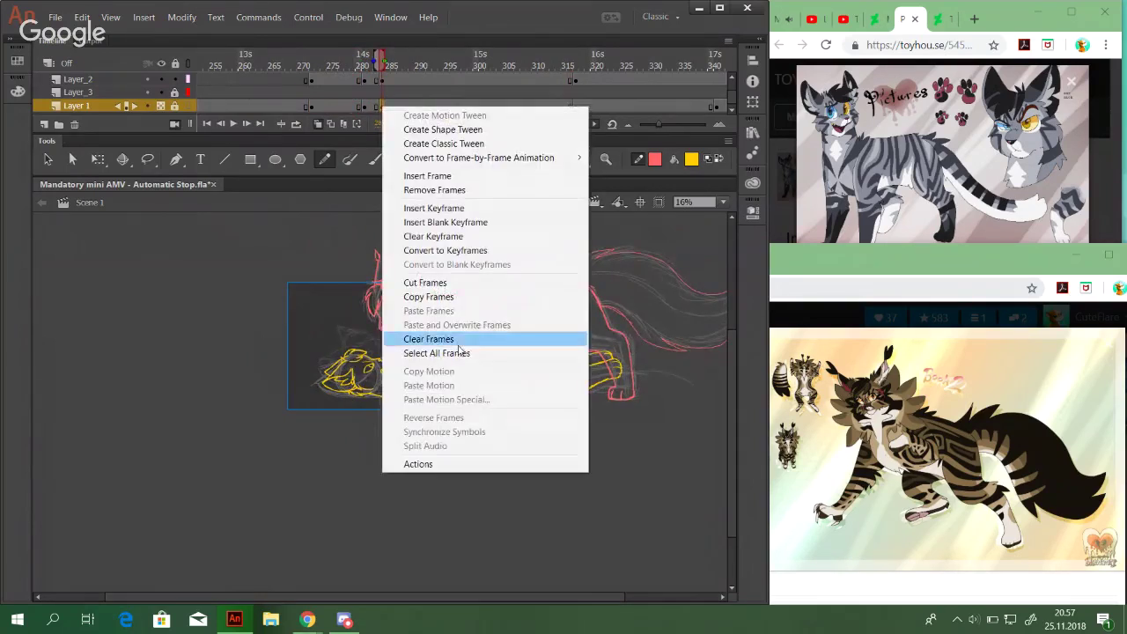
pyautogui.click(447, 339)
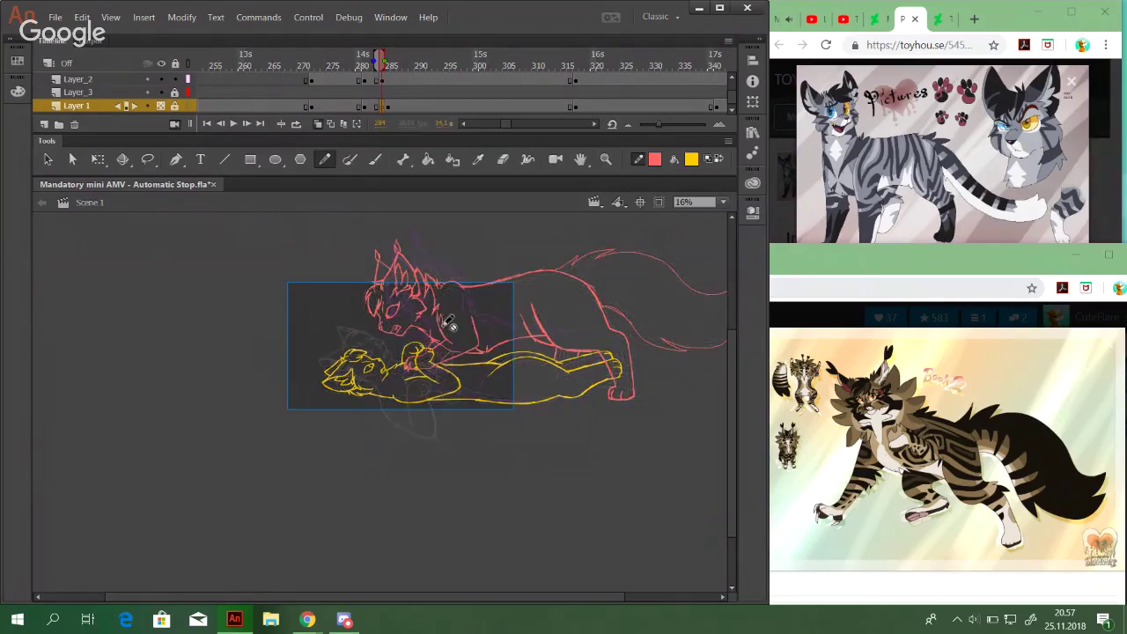
pyautogui.click(382, 106)
pyautogui.rightClick(382, 106)
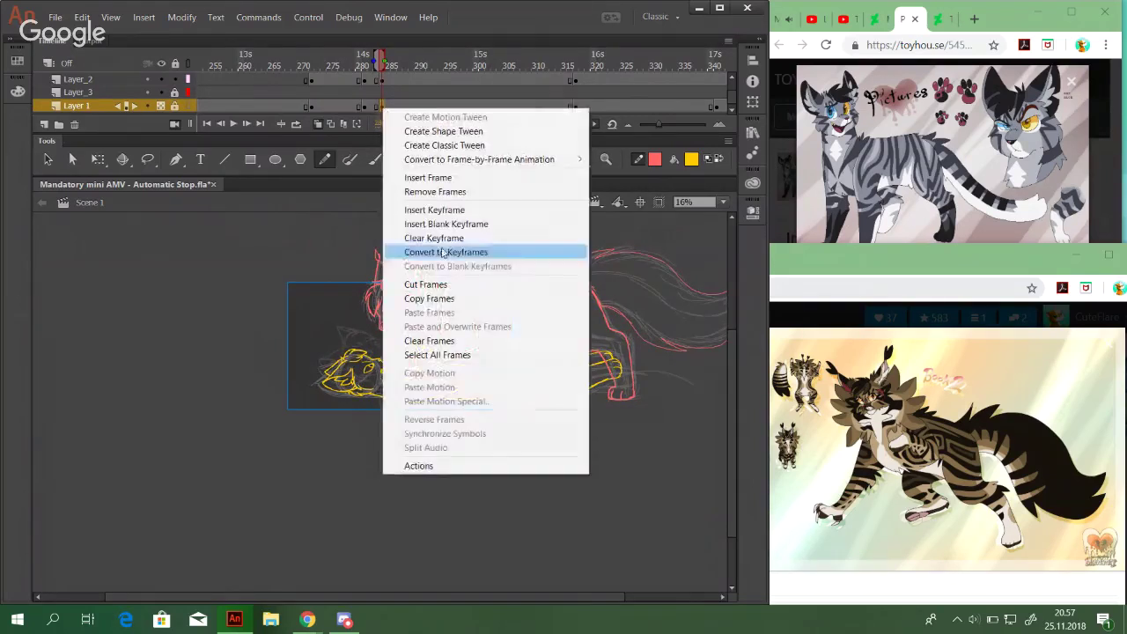
pyautogui.click(423, 252)
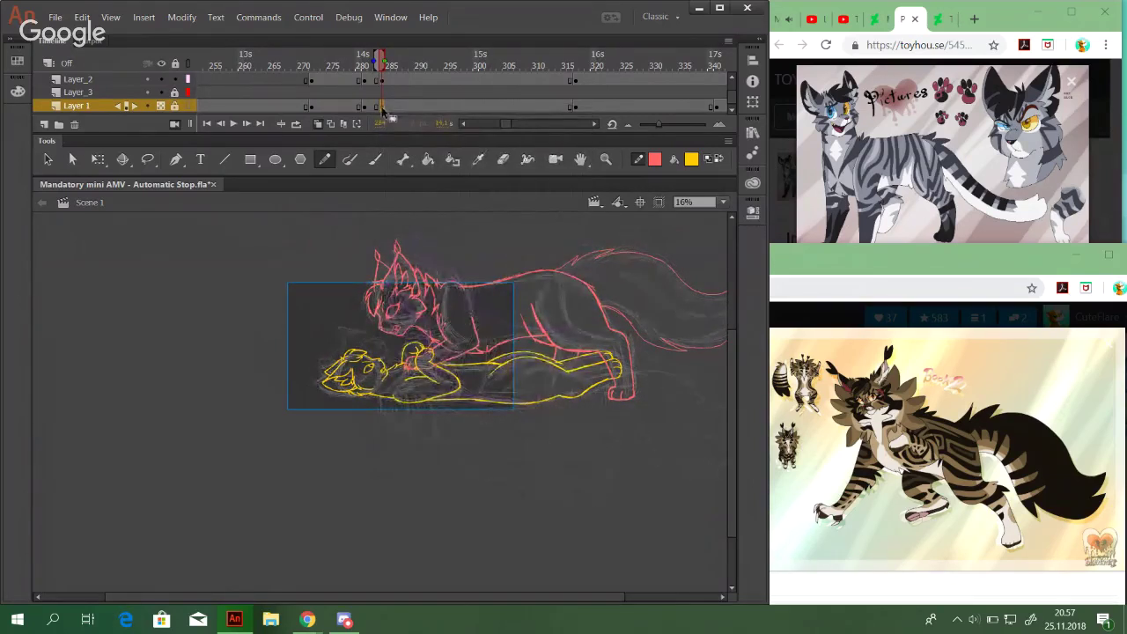
# Clear frames 284 to 316 on Layer 1 to remove the finished pose's rough sketch
pyautogui.moveTo(568, 106); pyautogui.dragTo(378, 109)
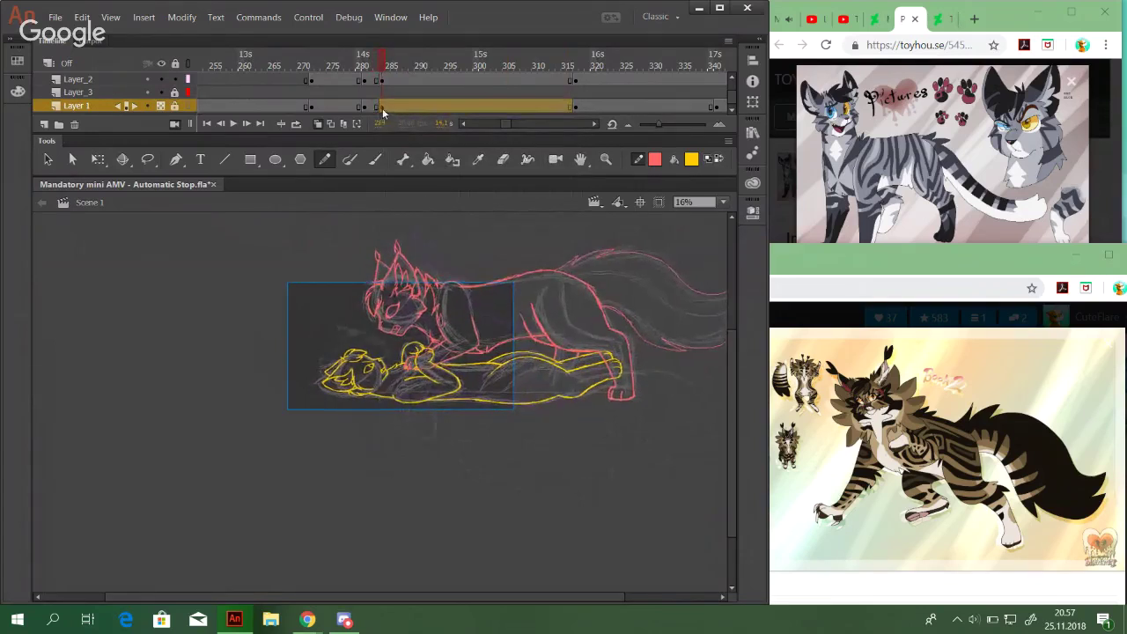
pyautogui.rightClick(379, 105)
pyautogui.click(458, 335)
pyautogui.click(412, 94)
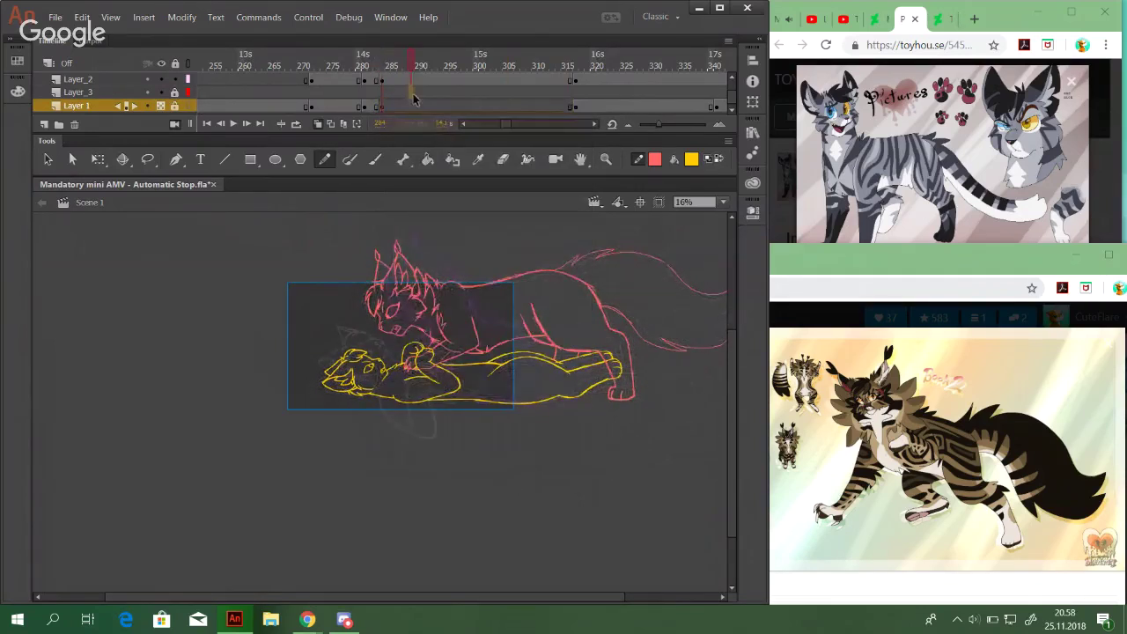
# Select Layer_2 and examine the poses before, during and after the frame 284 to 316 span
pyautogui.click(388, 79)
pyautogui.click(440, 61)
pyautogui.click(504, 65)
pyautogui.click(276, 79)
pyautogui.click(434, 63)
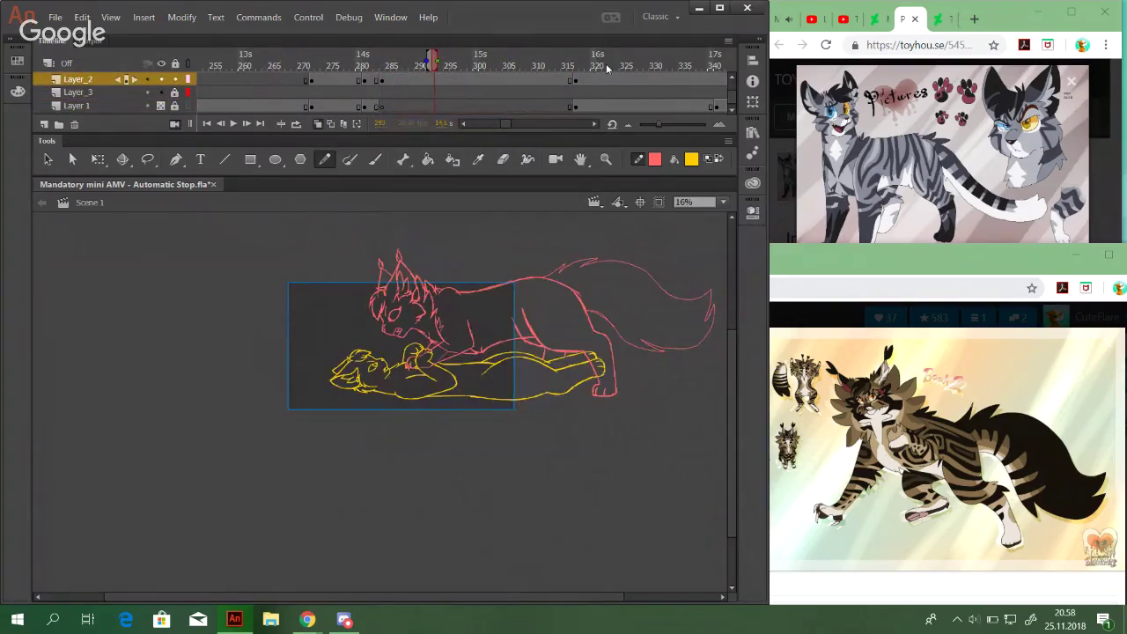
pyautogui.click(607, 65)
pyautogui.moveTo(509, 127); pyautogui.dragTo(515, 122)
pyautogui.moveTo(536, 61); pyautogui.dragTo(622, 58)
pyautogui.moveTo(514, 124); pyautogui.dragTo(503, 125)
pyautogui.click(440, 63)
pyautogui.click(369, 63)
pyautogui.click(460, 62)
pyautogui.click(486, 67)
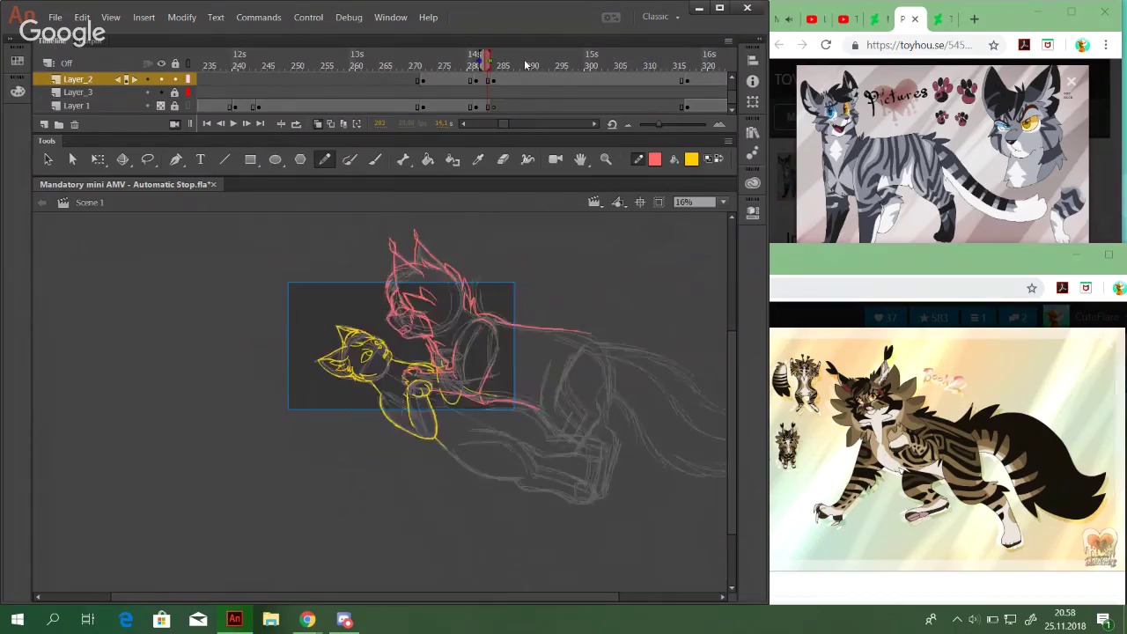
pyautogui.click(526, 65)
# Save the file, maximize the Animate window and test the movie in an enlarged preview
pyautogui.hotkey('ctrl', 's')
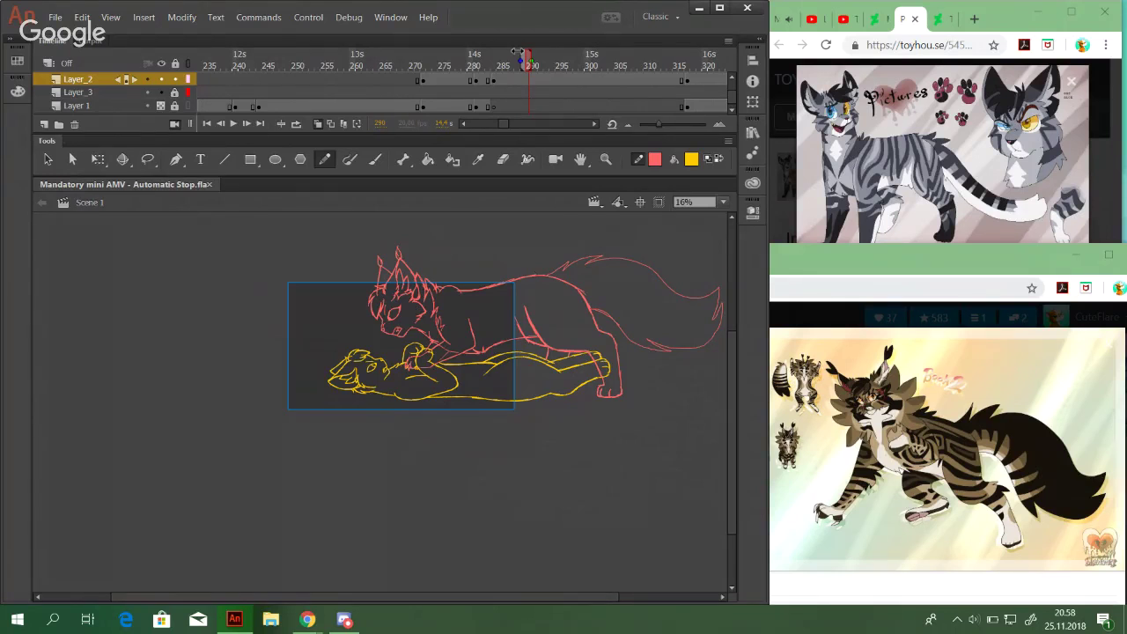
pyautogui.click(720, 8)
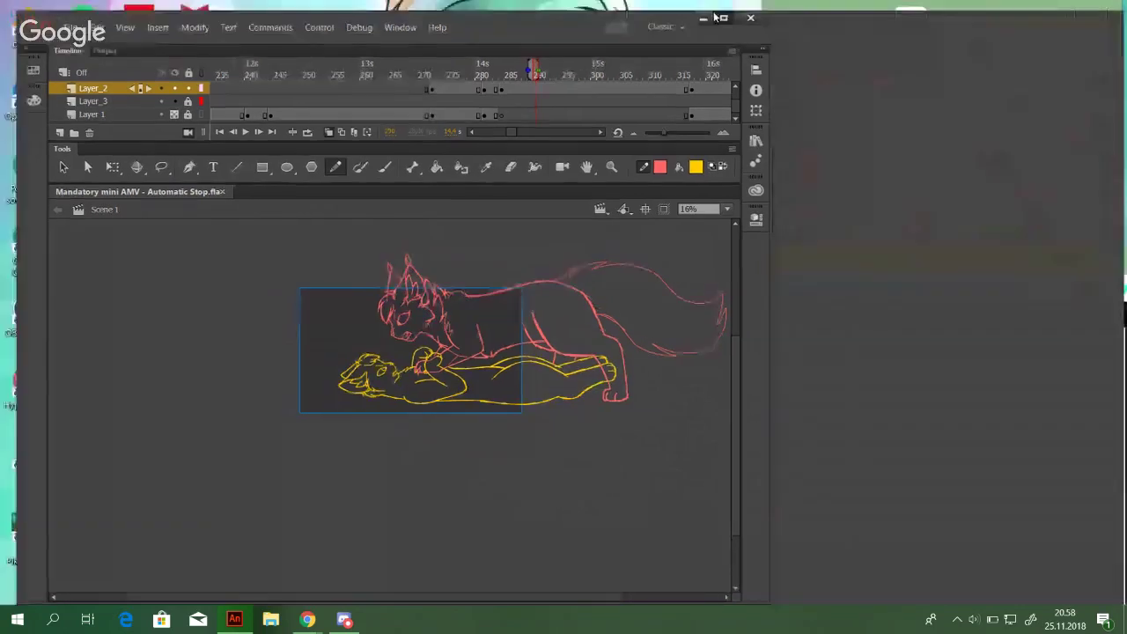
pyautogui.hotkey('ctrl', 'Return')
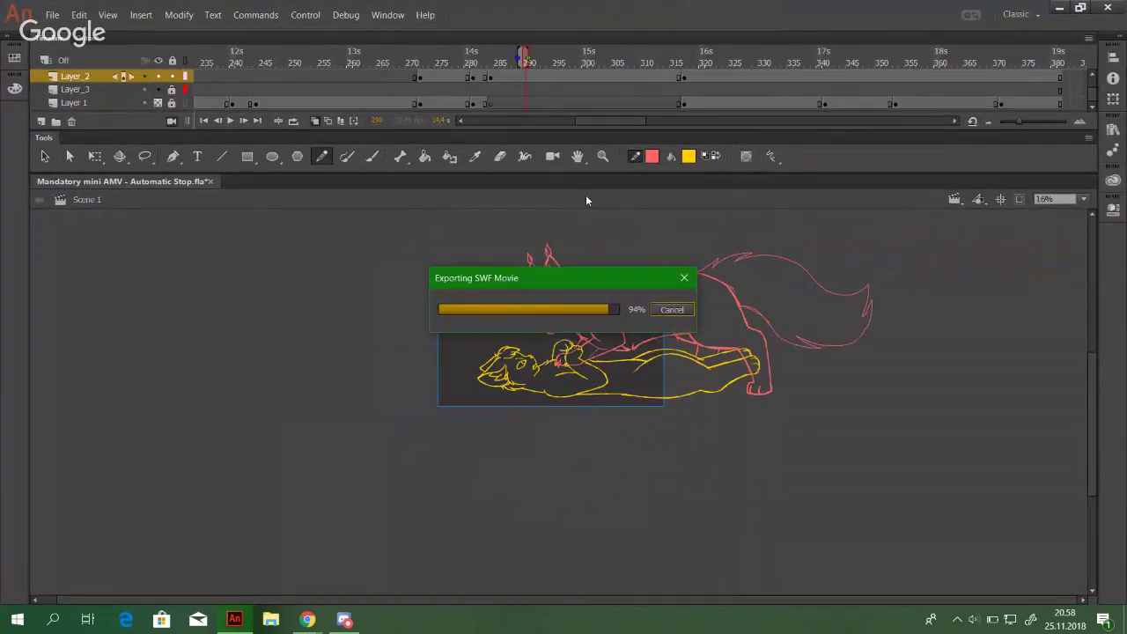
pyautogui.doubleClick(347, 14)
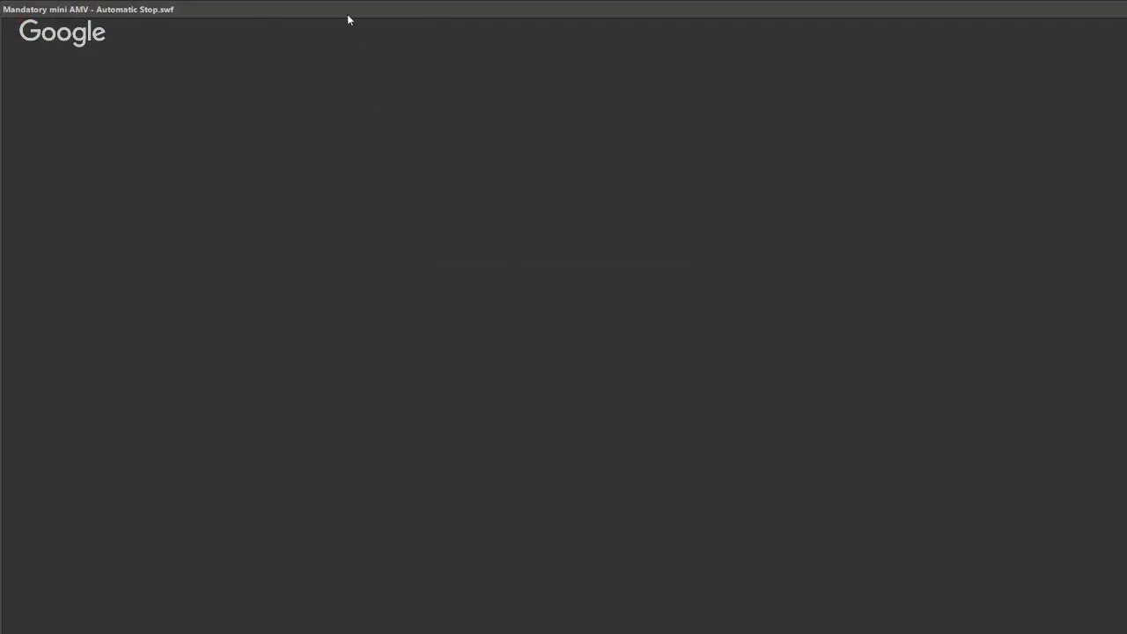